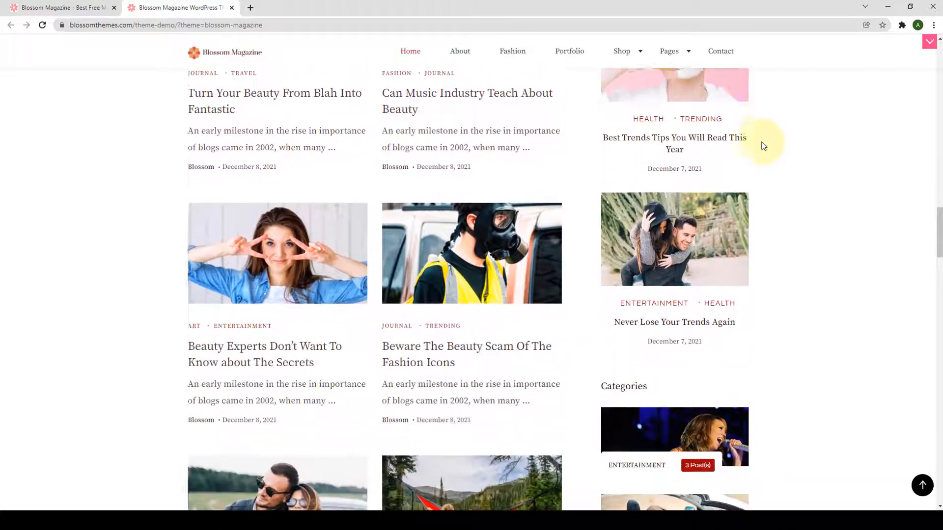
Step: Look through the rest of the Blossom Magazine demo homepage down to its footer and return to the beginning of the page
scroll(763, 146, "down", 9)
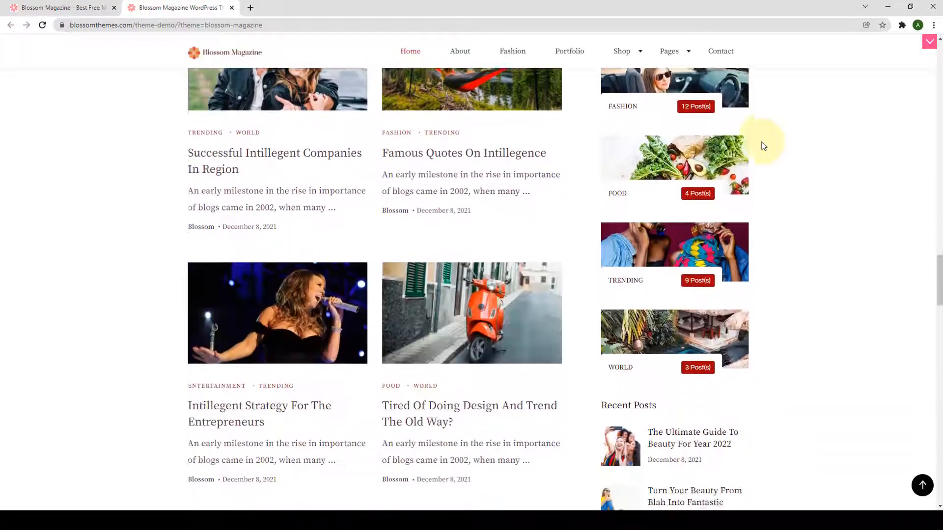
scroll(763, 146, "down", 9)
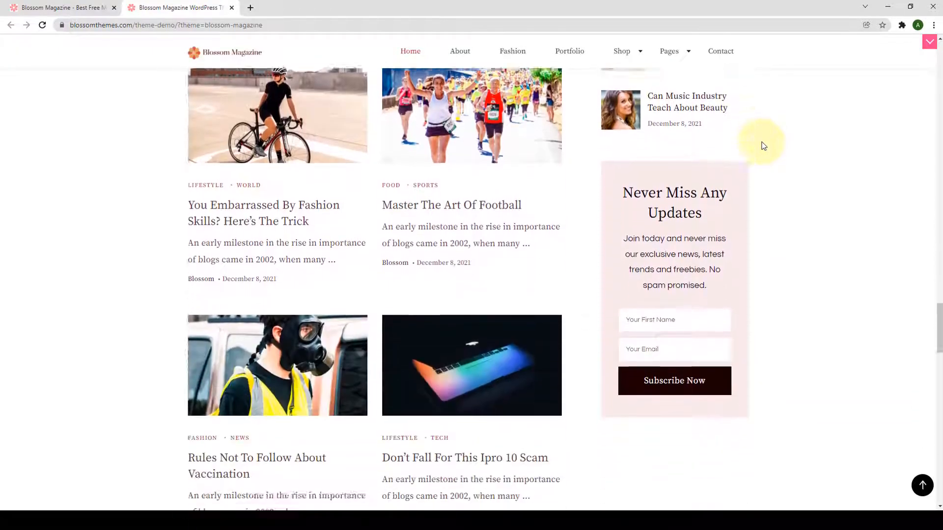
scroll(763, 146, "down", 10)
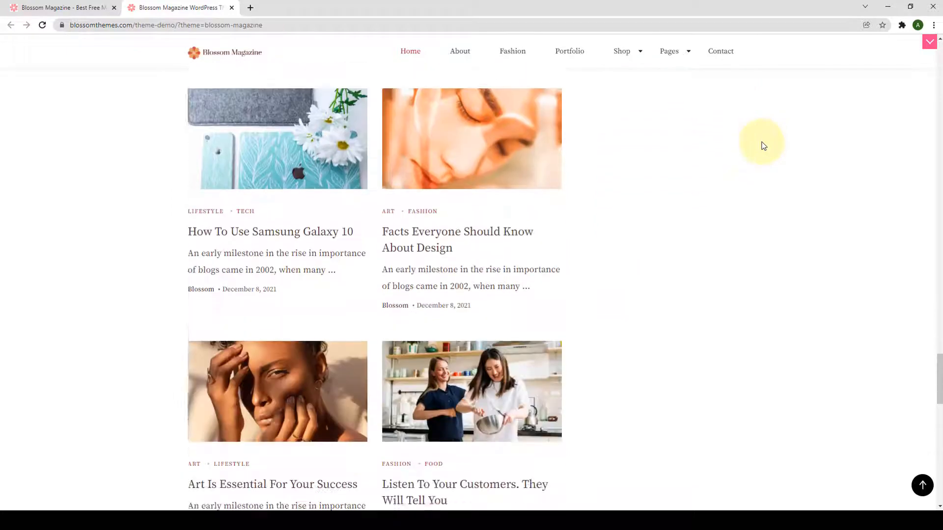
scroll(763, 146, "down", 13)
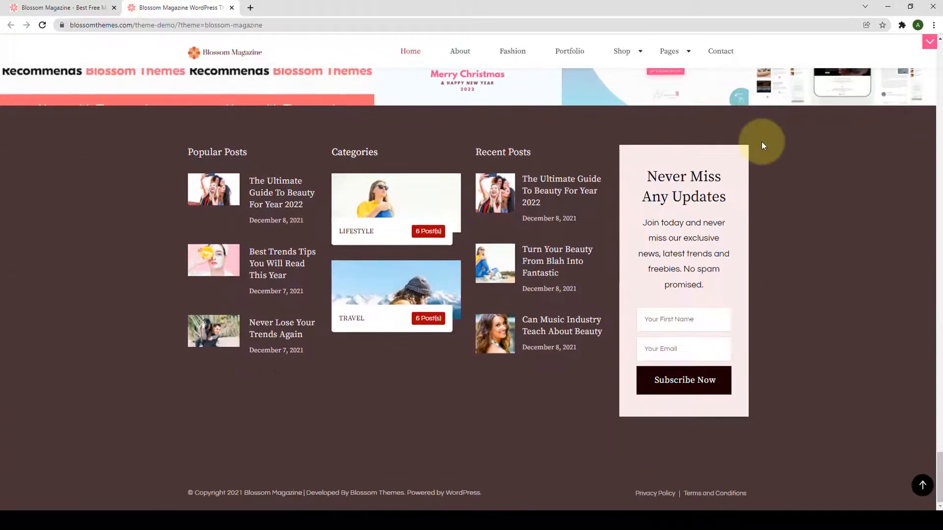
left_click(922, 485)
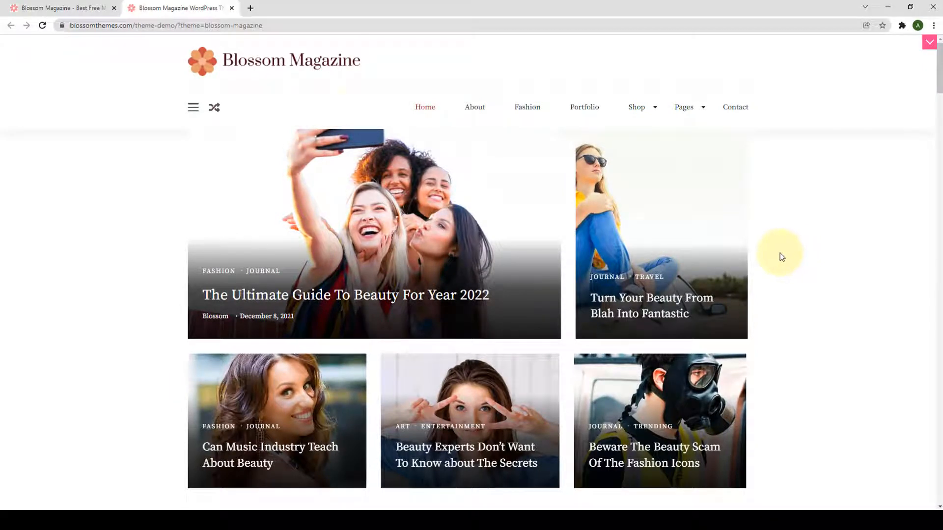
Step: Open blossomthemes.com in a new browser tab and go to the free Blossom Magazine theme's page
left_click(250, 8)
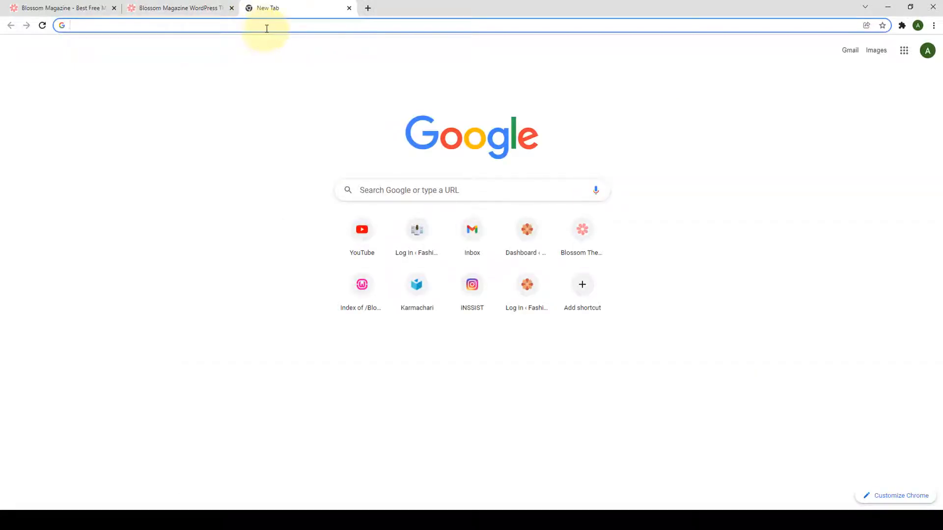
type("blo")
key("Return")
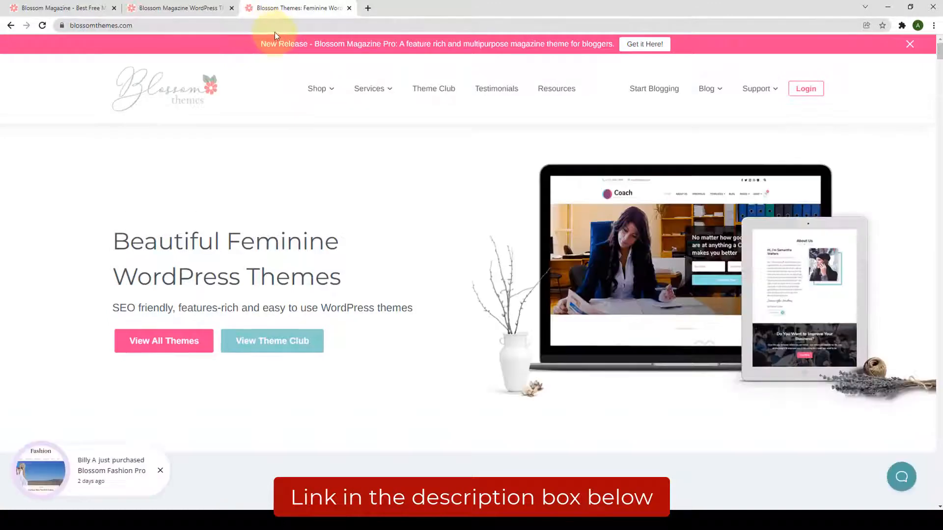
mouse_move(311, 90)
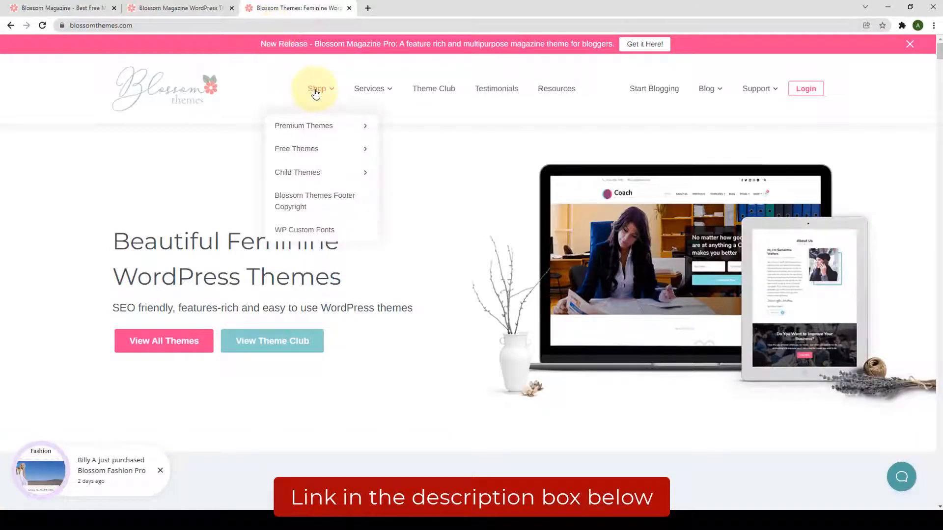
mouse_move(326, 148)
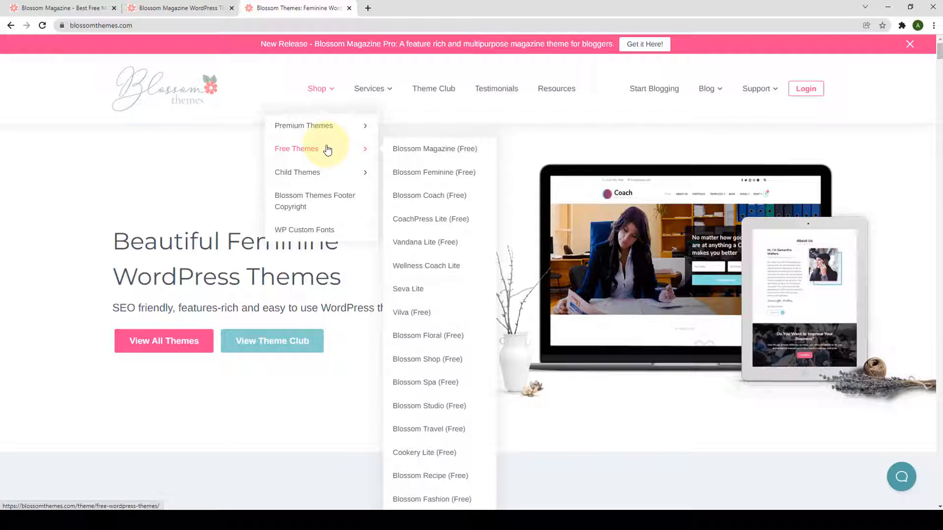
left_click(451, 153)
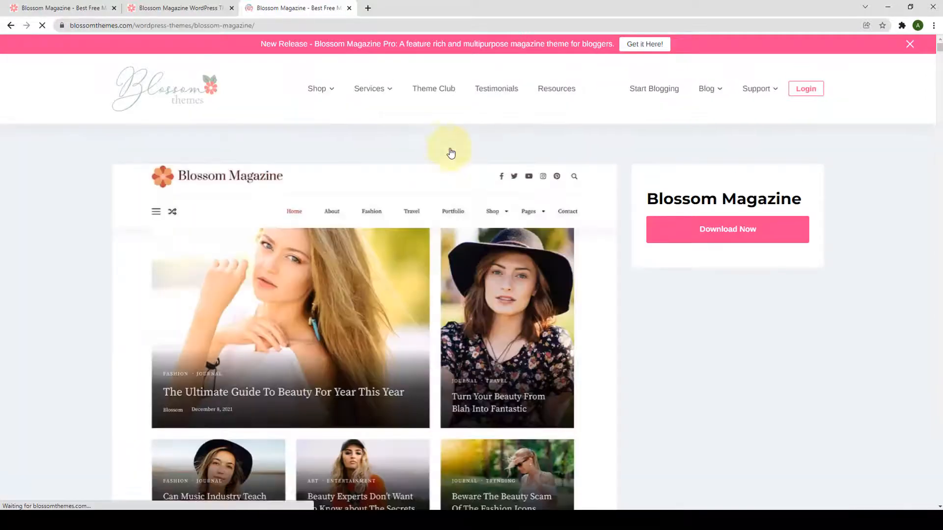
Step: Locate the live demo link on the theme page, return to the already open demo and close the extra theme page
scroll(397, 175, "down", 7)
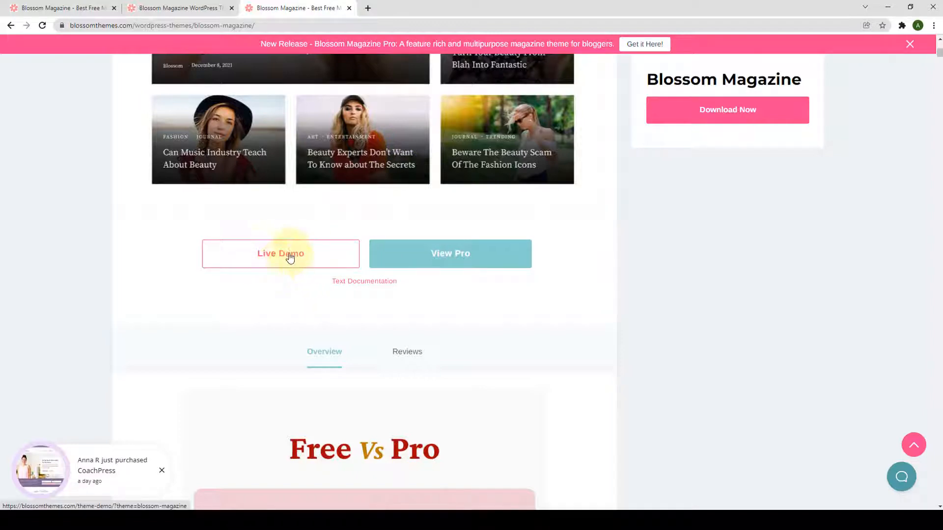
left_click(177, 8)
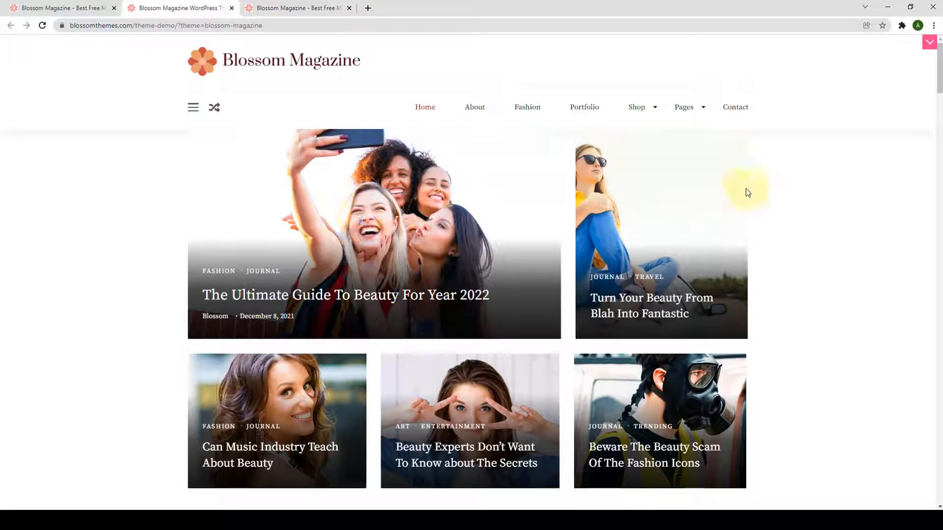
left_click(349, 8)
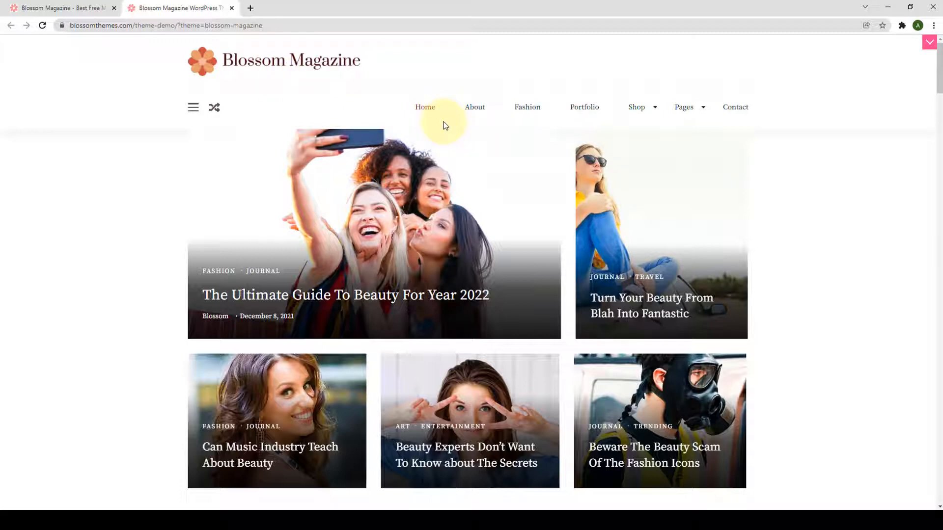
Step: Preview and close the demo's slide-out category menu, and test the scroll-to-top feature from the footer and from partway down the homepage
left_click(192, 108)
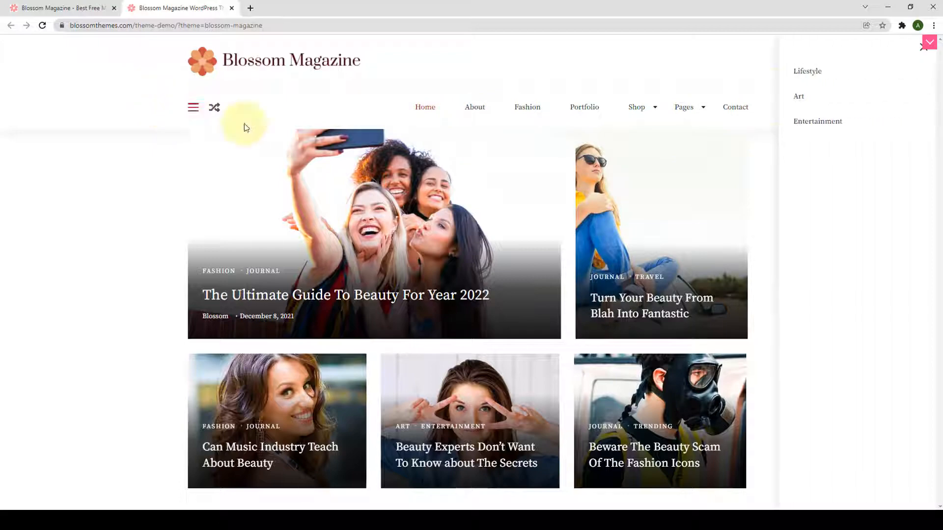
left_click(921, 48)
left_click_drag(941, 78, 936, 497)
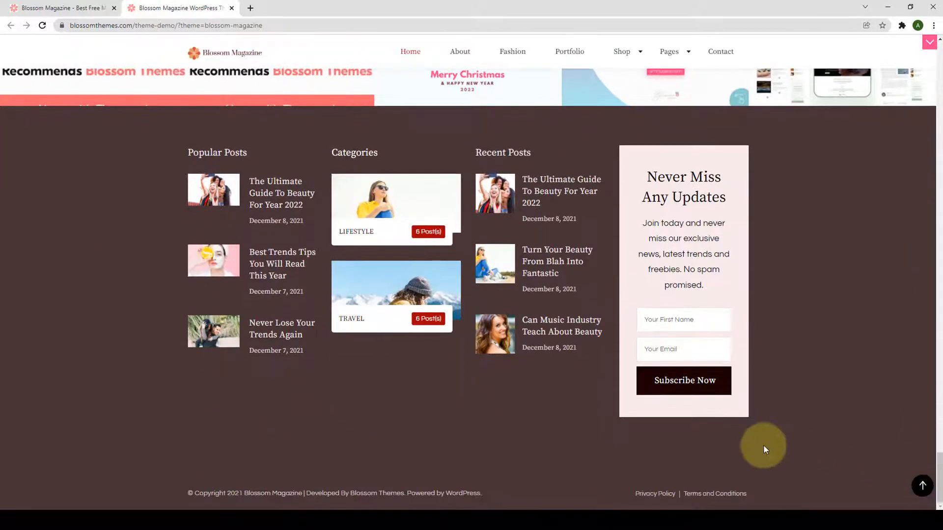
left_click(921, 487)
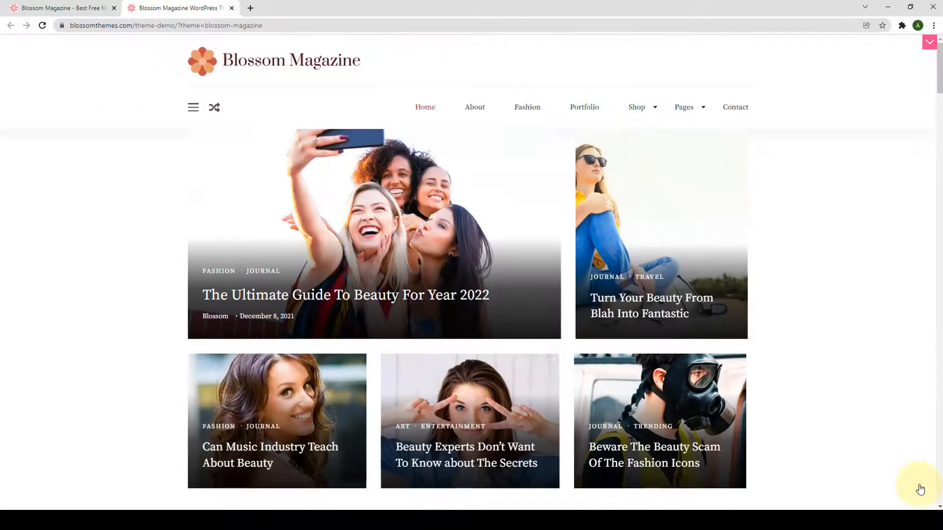
scroll(874, 318, "down", 5)
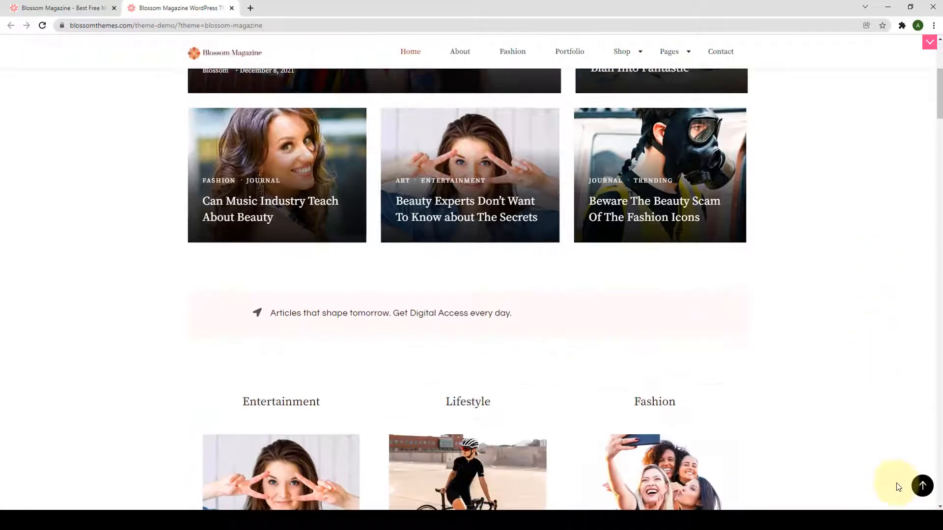
left_click(916, 489)
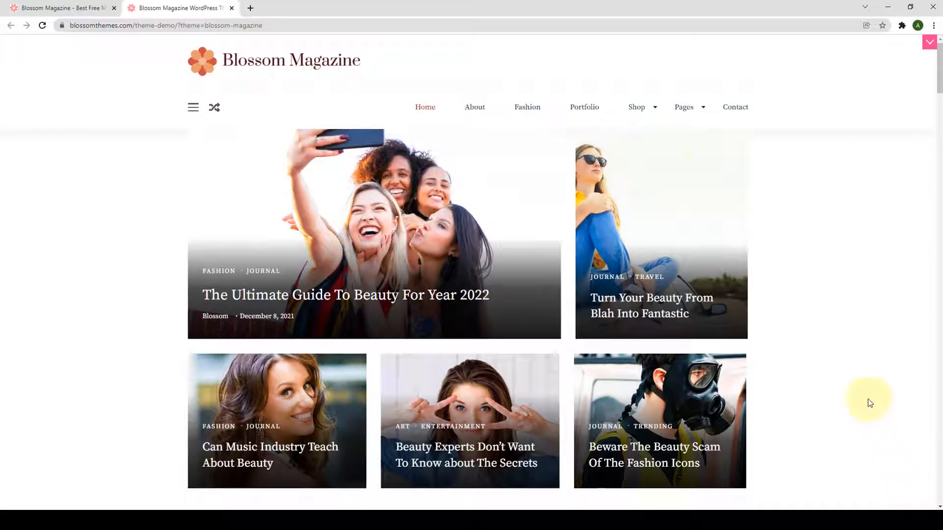
Step: Open a random article with the demo's shuffle feature and review its layout, text and sidebar
left_click(214, 106)
scroll(535, 236, "down", 3)
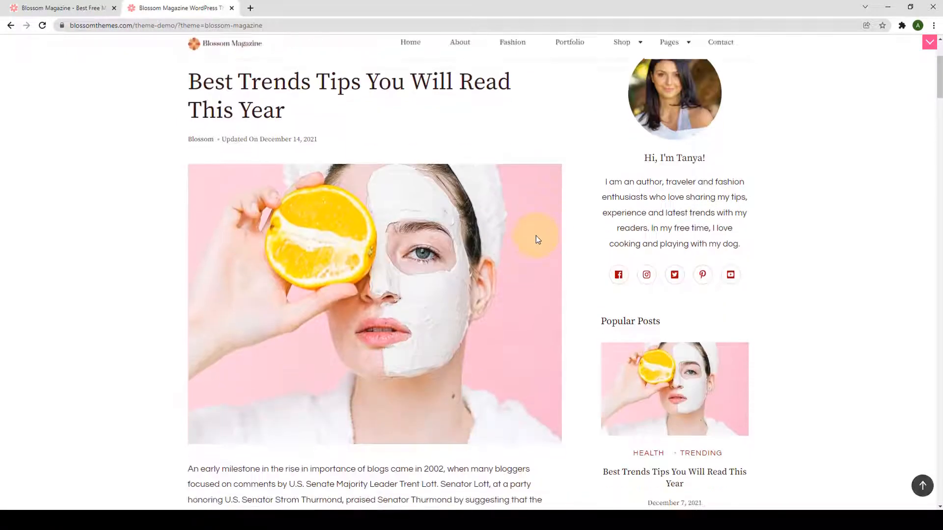
scroll(536, 238, "down", 4)
scroll(535, 235, "down", 4)
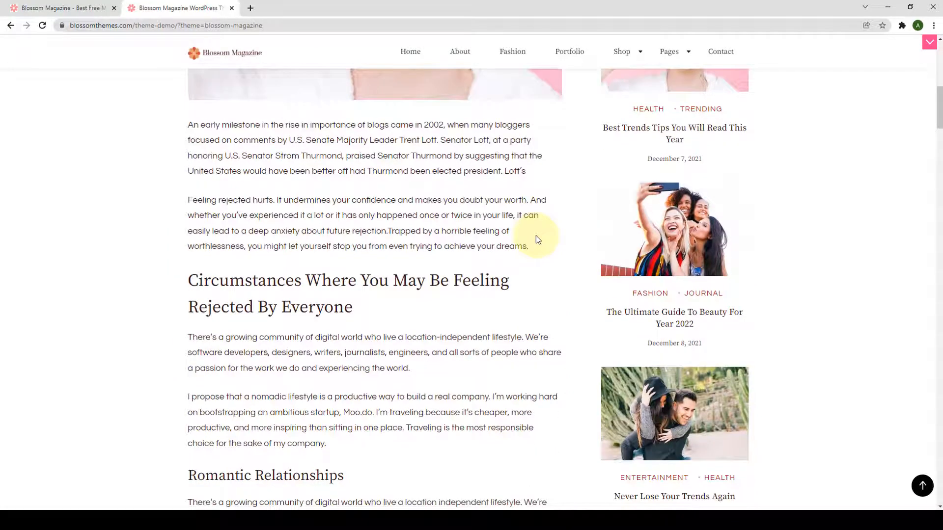
scroll(535, 234, "up", 5)
scroll(535, 238, "up", 4)
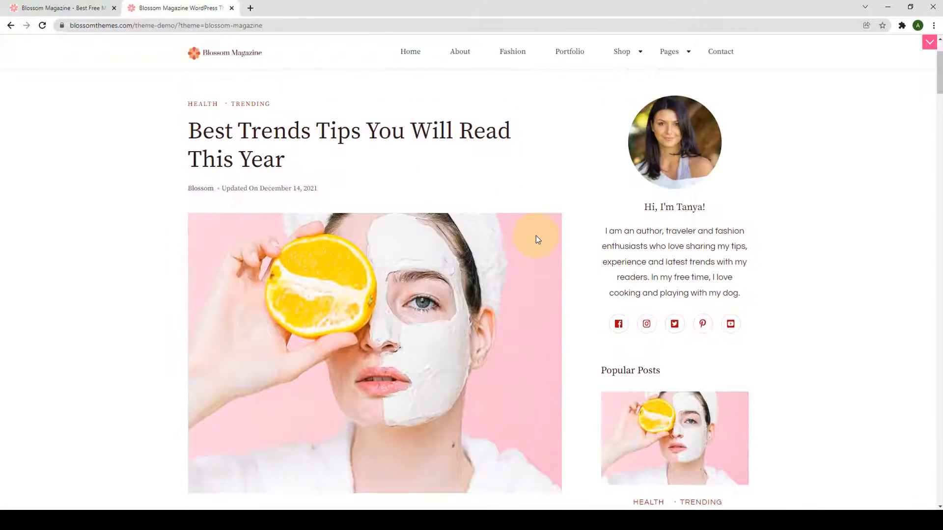
scroll(536, 235, "up", 2)
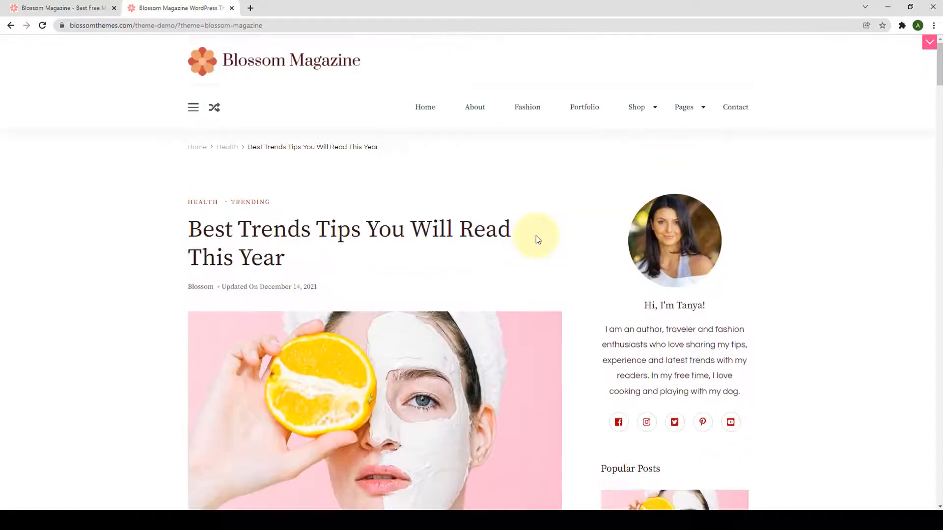
Step: Load another random article and look over its featured image, body text and sidebar categories
left_click(215, 112)
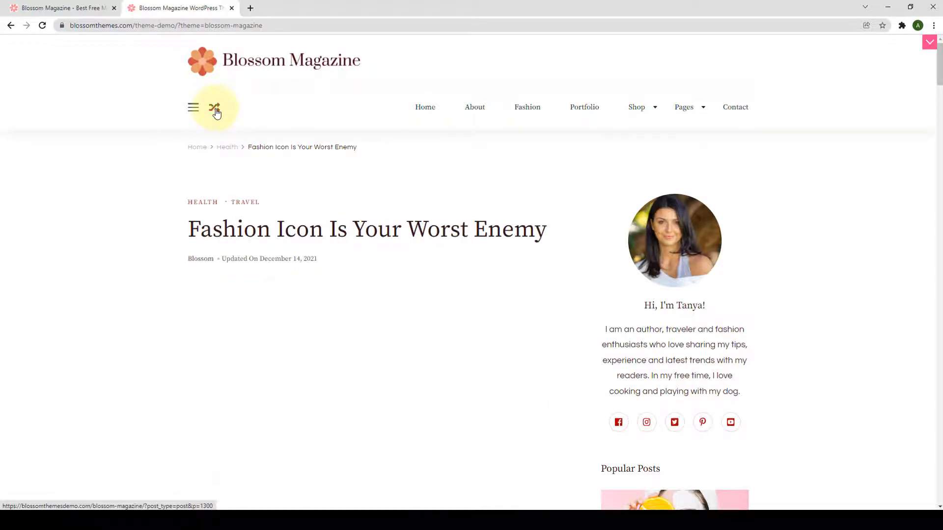
scroll(467, 190, "down", 2)
scroll(467, 192, "down", 12)
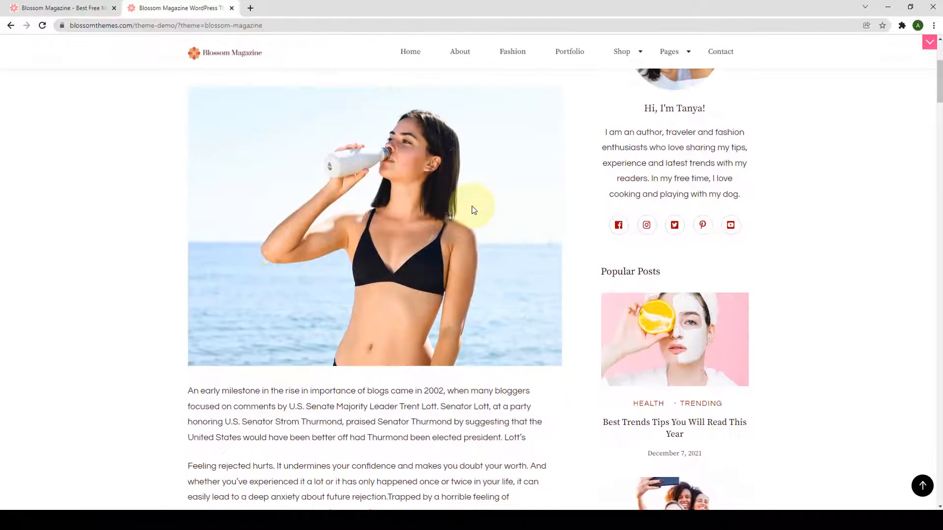
scroll(480, 225, "down", 3)
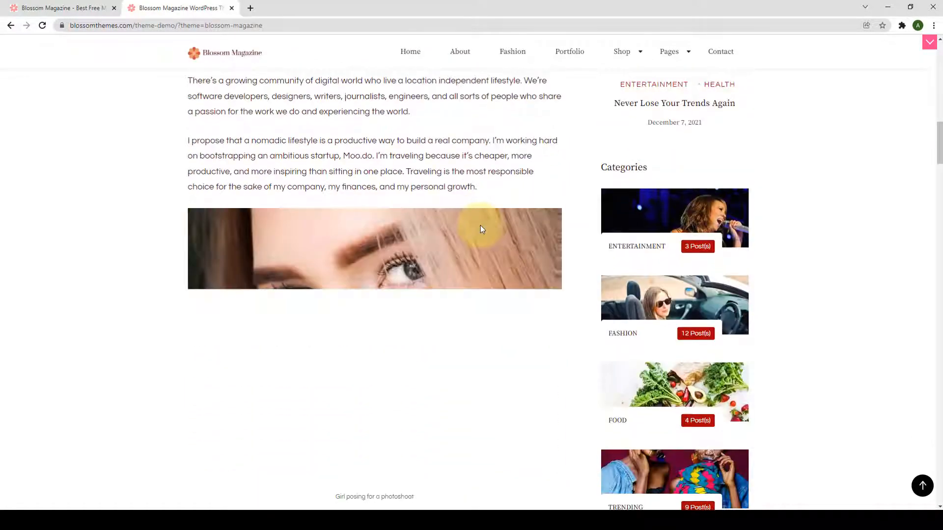
scroll(480, 226, "up", 7)
scroll(480, 225, "up", 10)
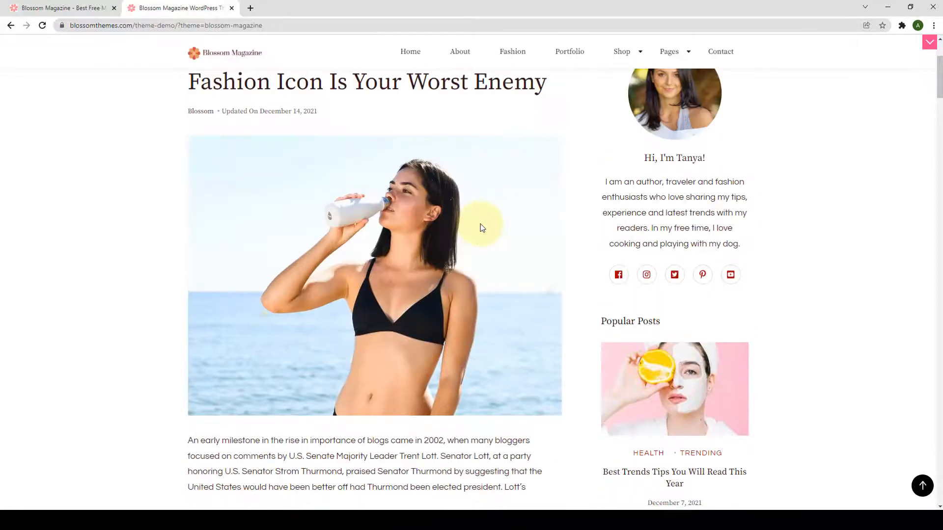
Step: Return to the demo homepage and examine the featured posts, the digital access notice and the Entertainment, Lifestyle and Fashion columns
left_click(425, 111)
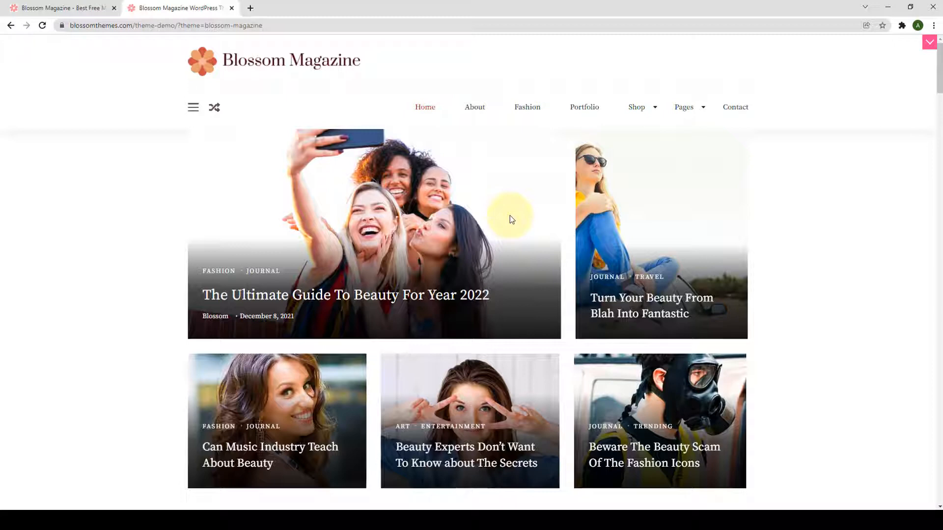
scroll(511, 219, "down", 1)
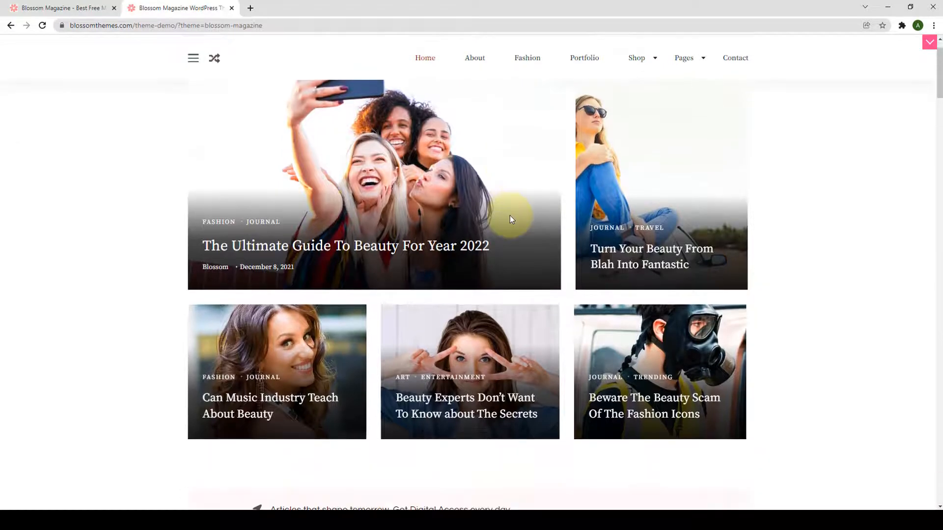
scroll(510, 216, "down", 7)
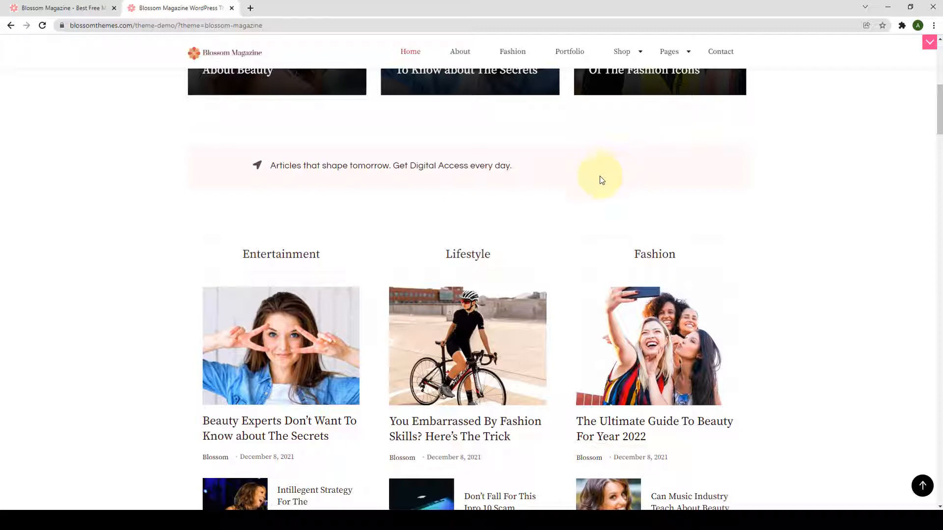
scroll(584, 201, "down", 2)
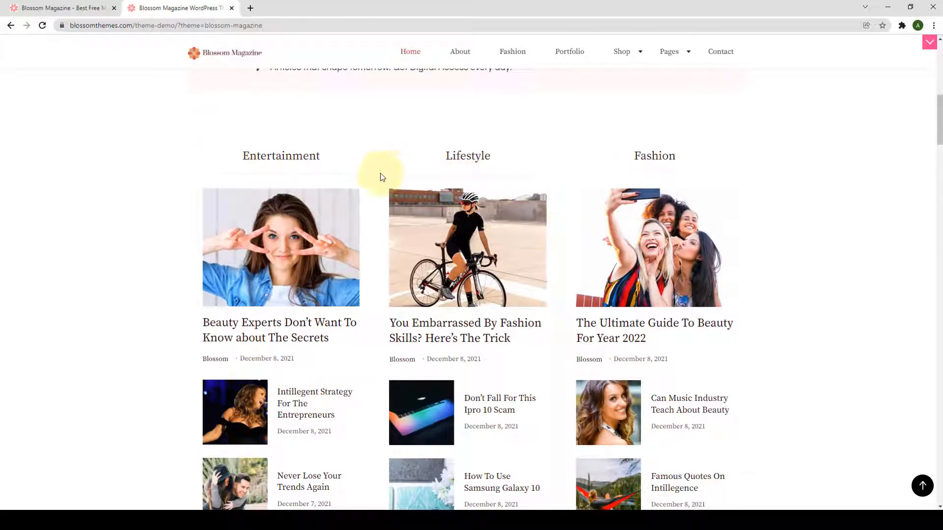
scroll(383, 177, "down", 2)
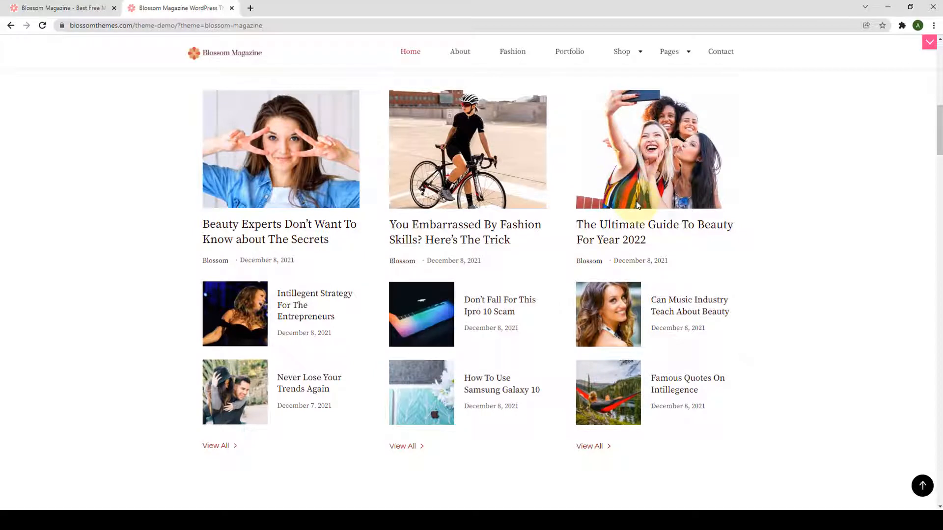
scroll(637, 204, "up", 1)
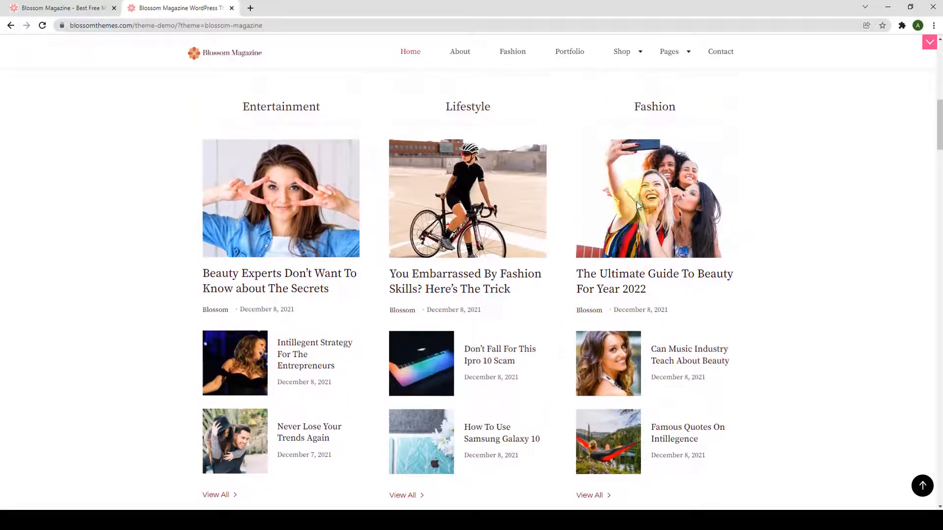
Step: Look through the homepage's Latest Articles section down to its page numbers
scroll(646, 203, "down", 8)
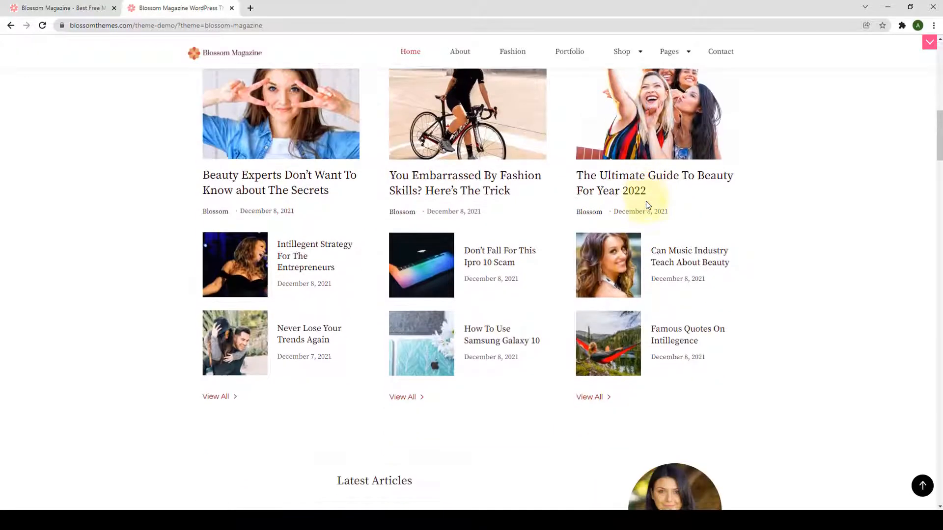
scroll(647, 203, "down", 1)
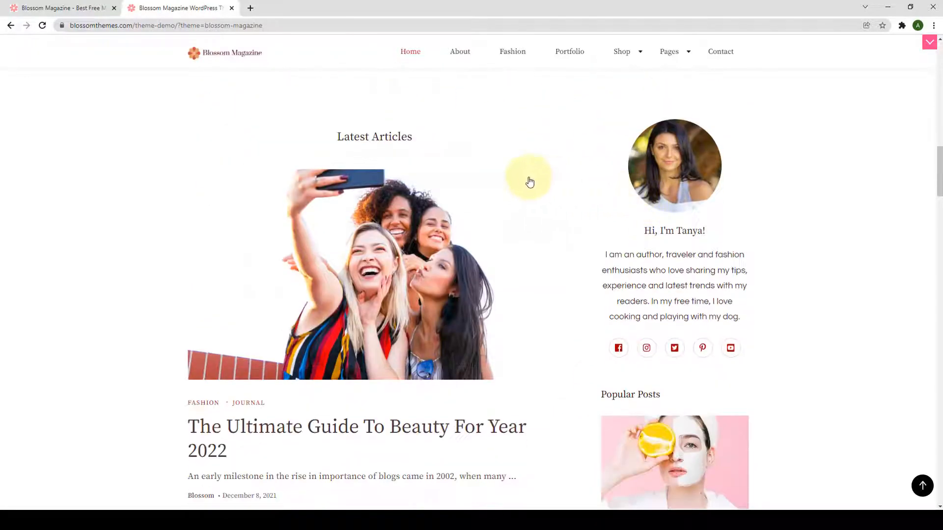
scroll(531, 192, "down", 14)
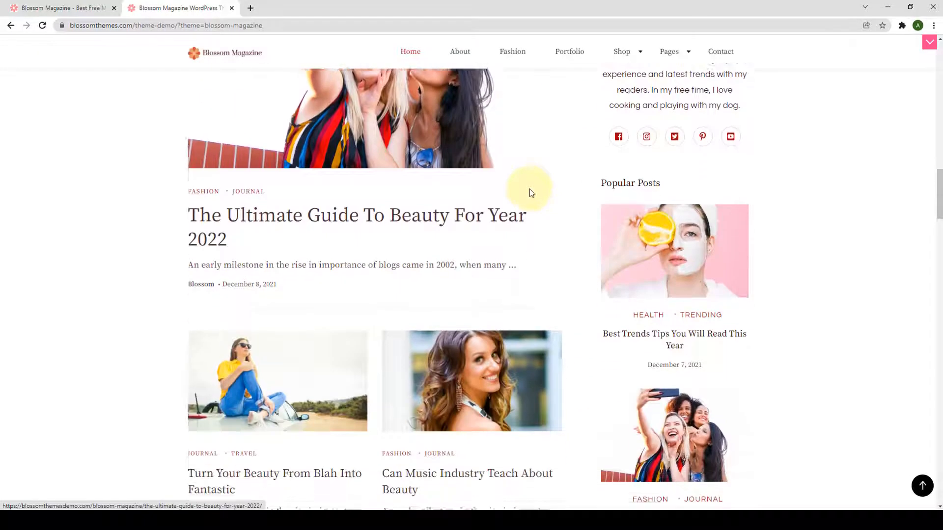
scroll(531, 200, "down", 18)
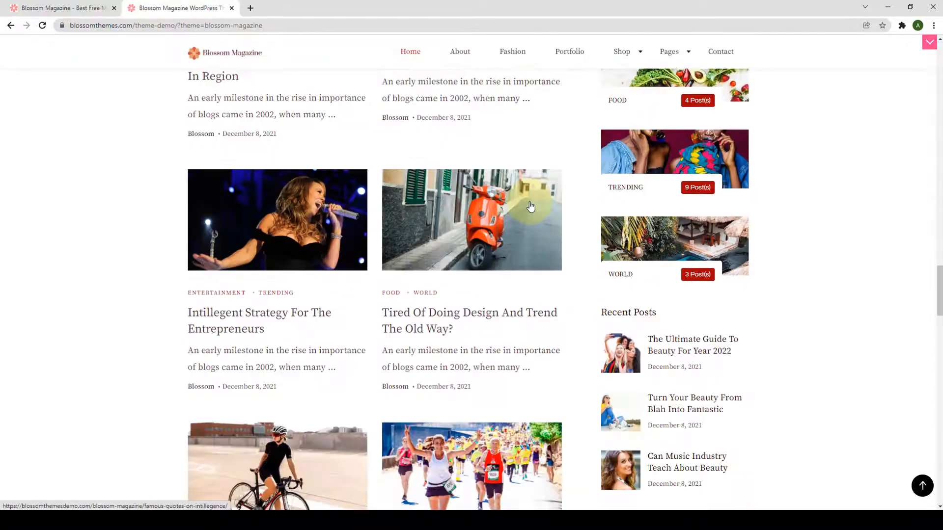
scroll(531, 207, "down", 18)
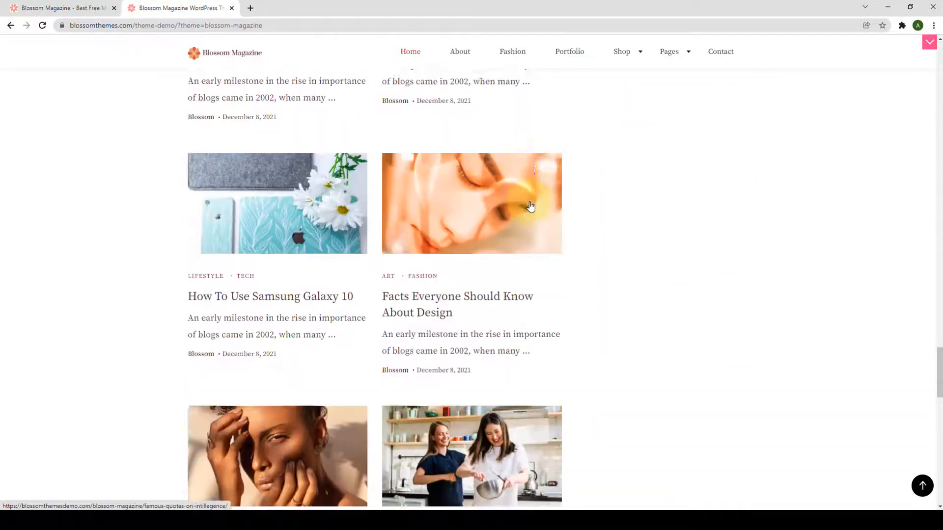
scroll(800, 448, "up", 3)
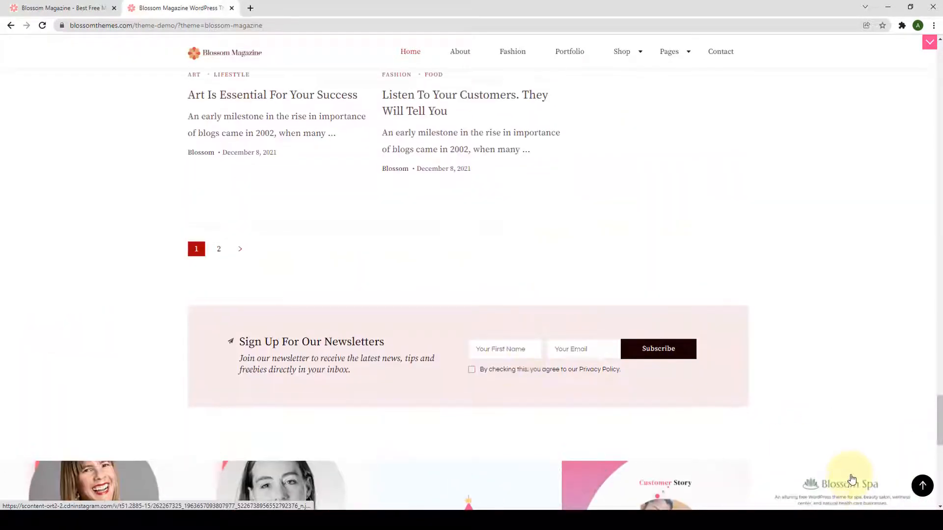
Step: Go back to the start of Latest Articles and review the sidebar's author profile, social links, popular posts, categories, recent posts and subscription form
left_click_drag(938, 435, 938, 172)
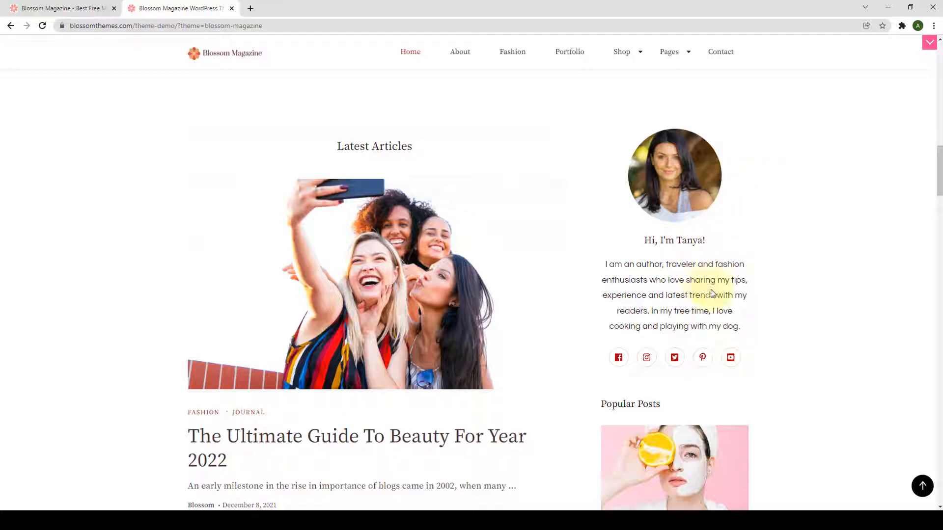
scroll(726, 280, "down", 1)
scroll(726, 280, "down", 2)
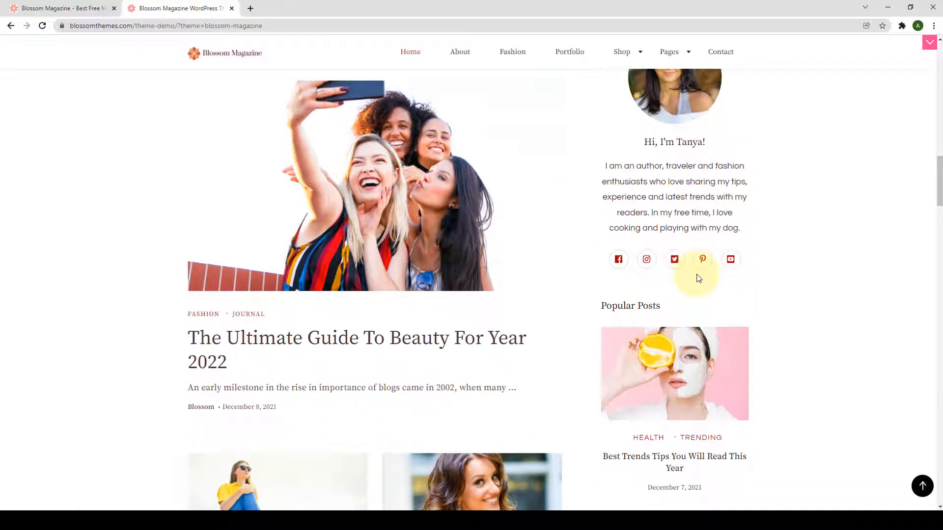
scroll(697, 275, "down", 4)
scroll(682, 231, "down", 3)
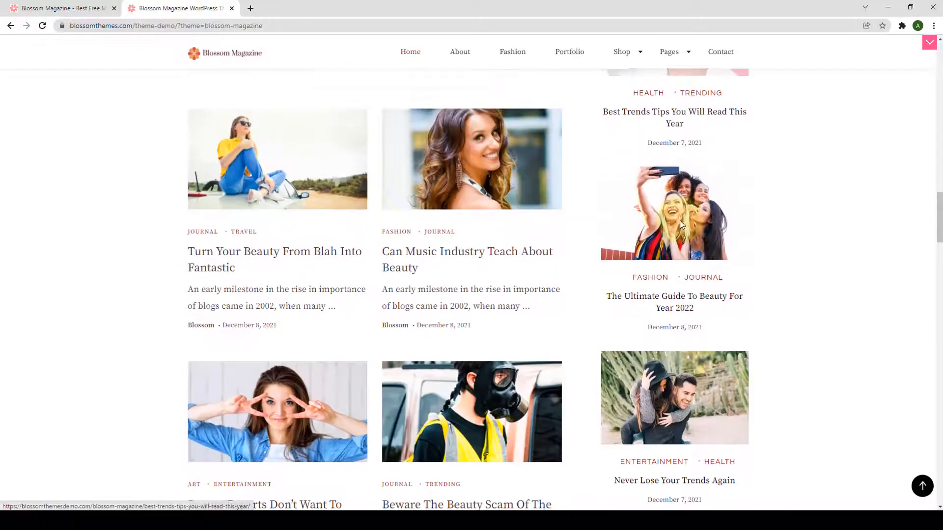
scroll(682, 225, "down", 8)
scroll(659, 182, "down", 4)
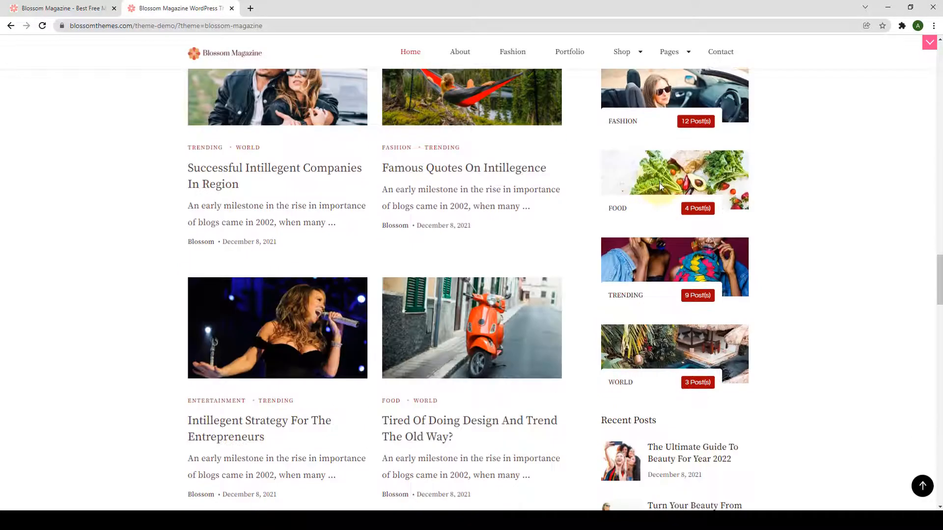
scroll(659, 185, "down", 7)
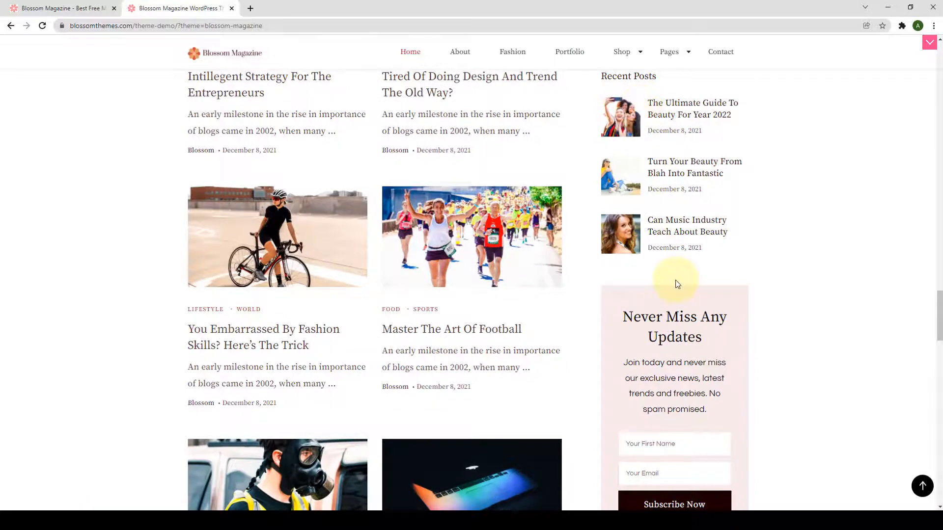
scroll(677, 281, "down", 3)
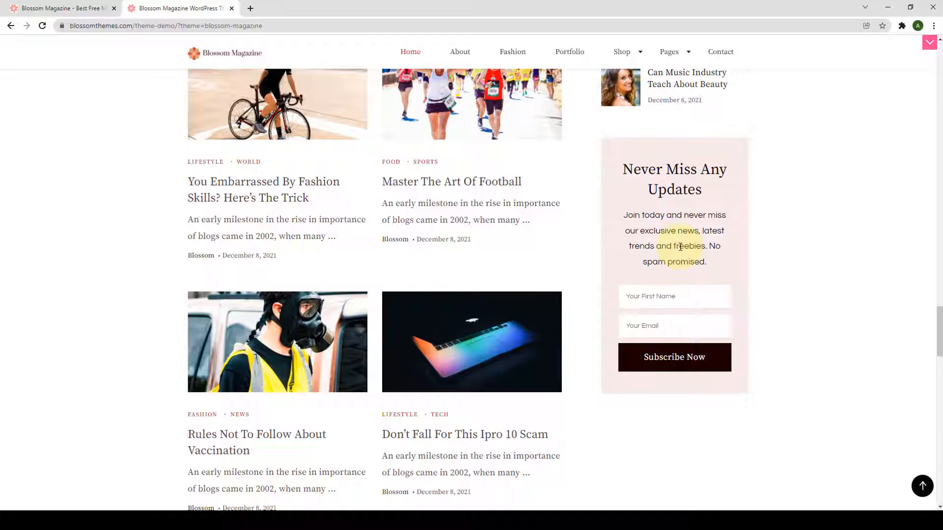
Step: Examine the homepage's newsletter sign-up section and the Instagram feed with its Follow Me link
scroll(681, 247, "down", 18)
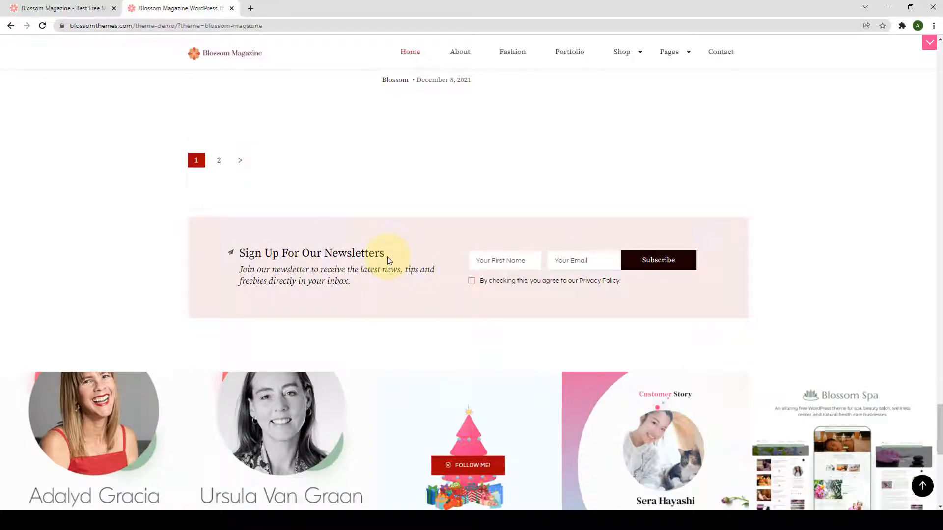
scroll(388, 259, "down", 4)
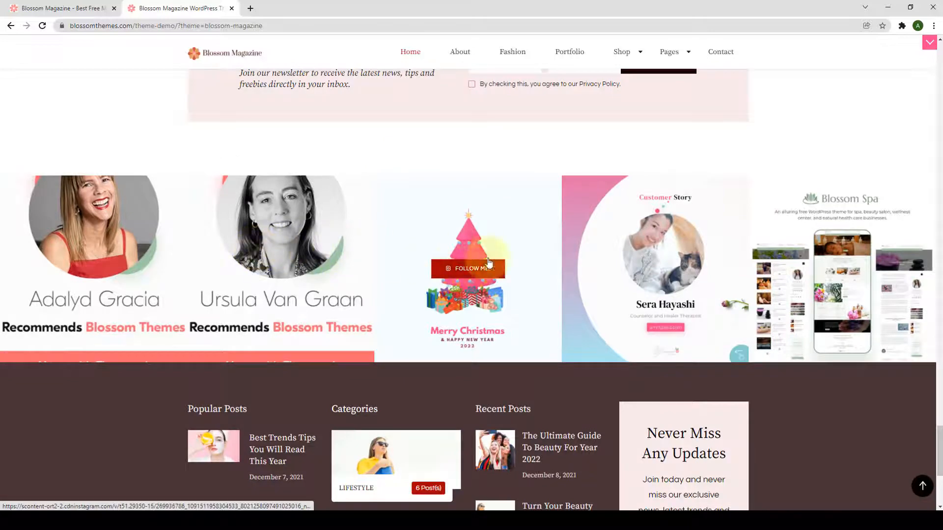
left_click(521, 269)
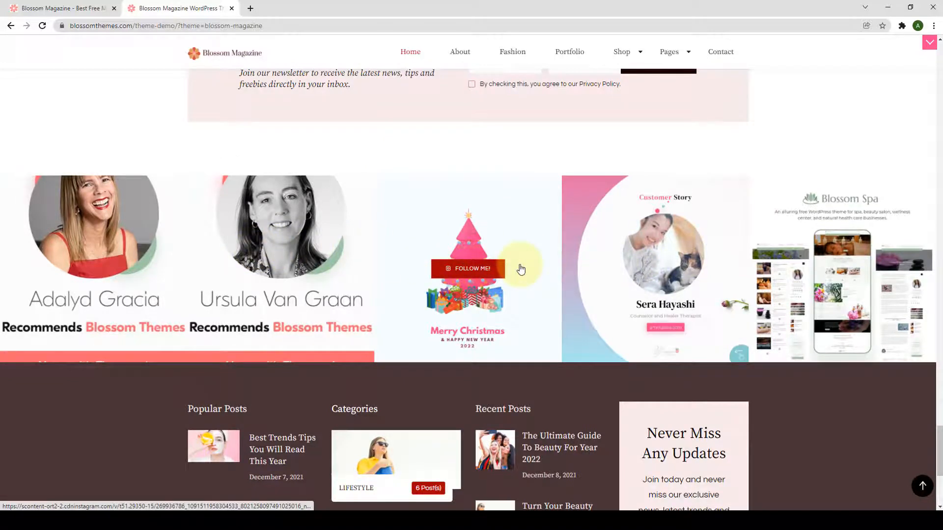
left_click(468, 265)
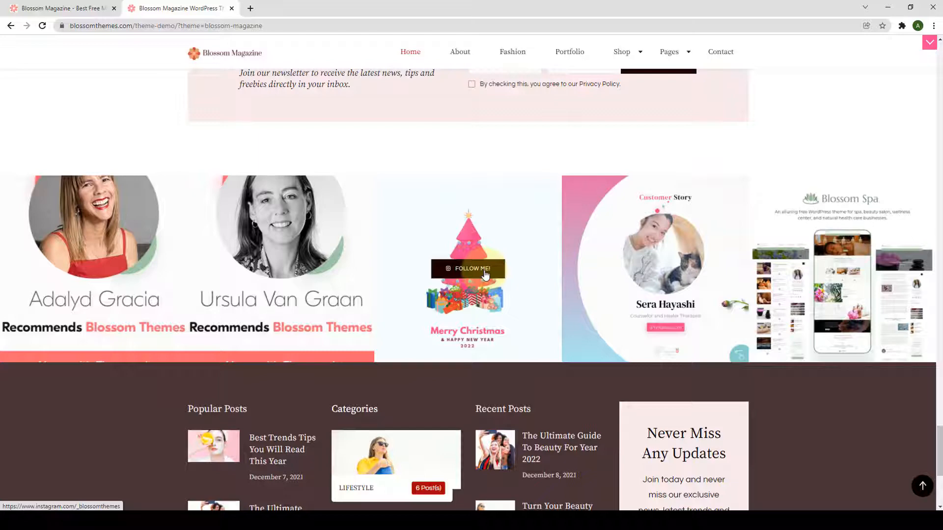
Step: Review the footer's widgets, highlight its copyright line, and return to the top of the homepage
scroll(484, 274, "down", 5)
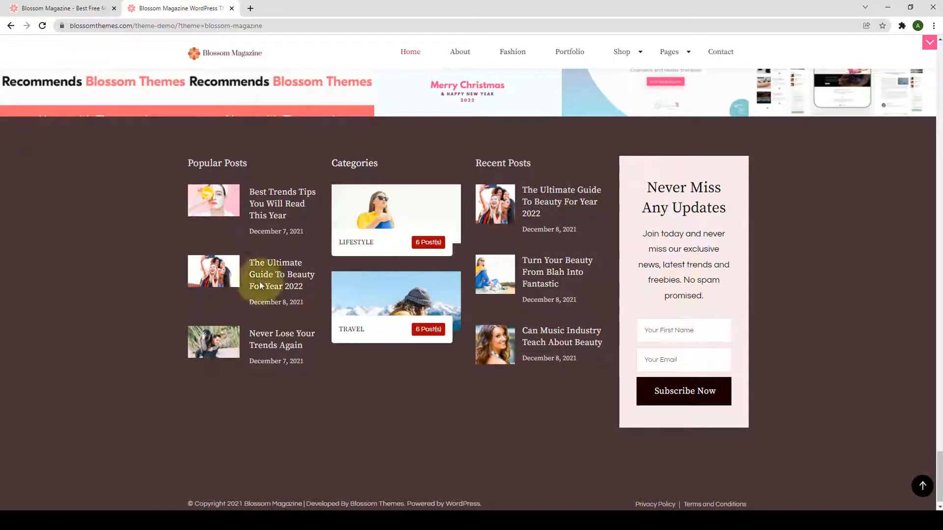
scroll(376, 398, "down", 1)
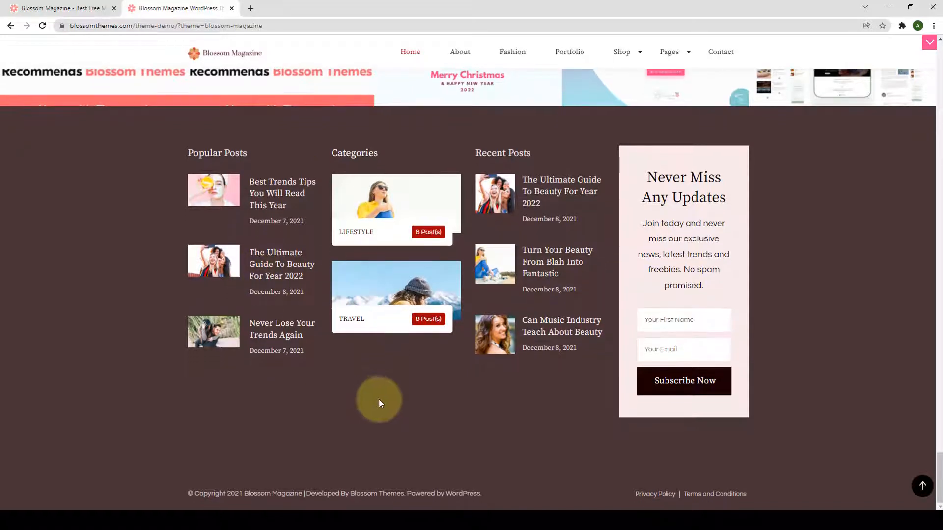
left_click_drag(484, 494, 184, 496)
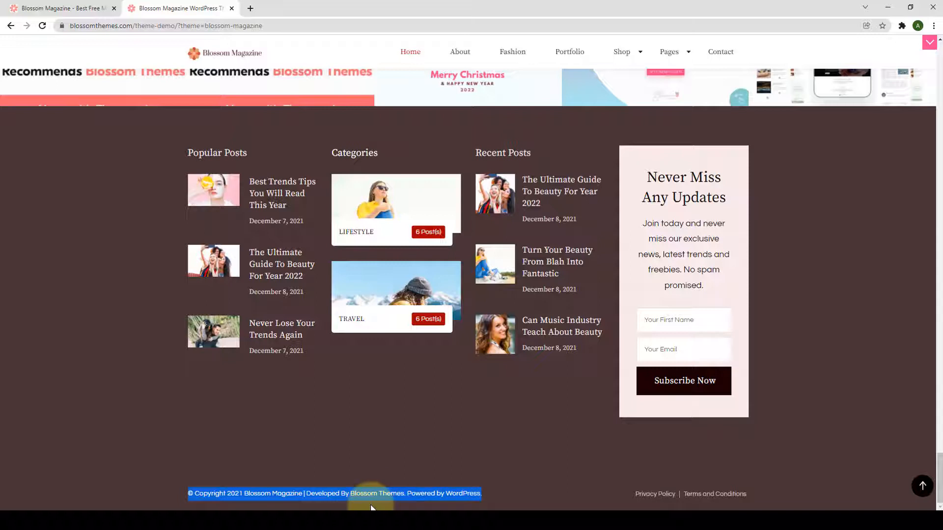
left_click(500, 496)
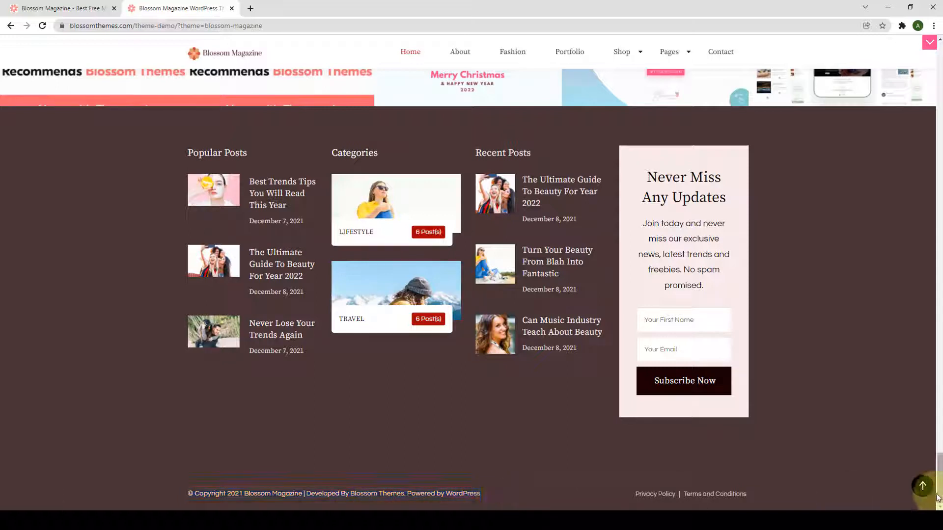
left_click(921, 487)
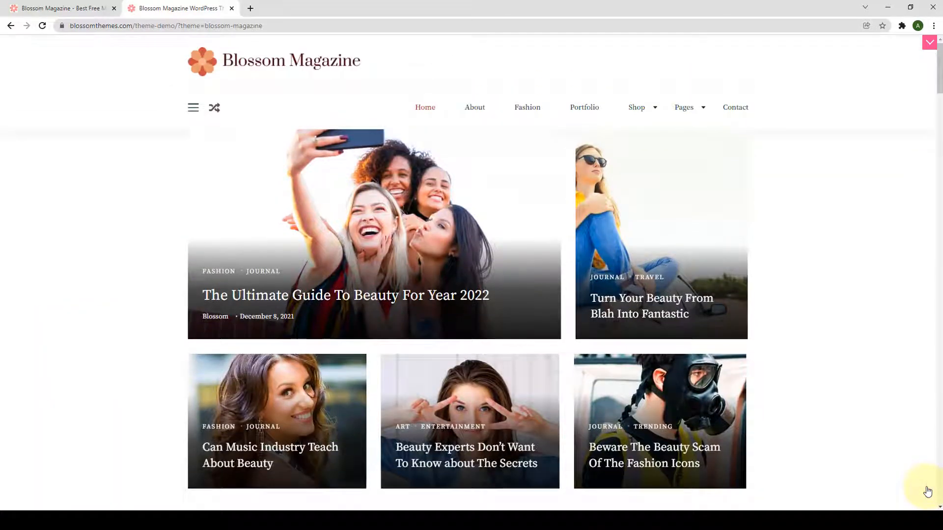
Step: Switch to the Blossom Magazine theme page and examine the Free Vs Pro comparison table and the types of blogs it suits
left_click(81, 8)
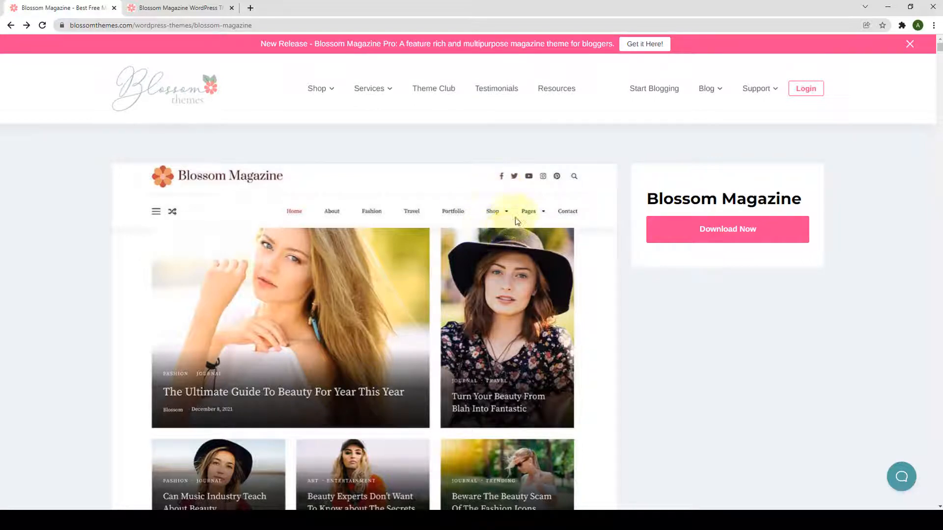
scroll(491, 218, "down", 10)
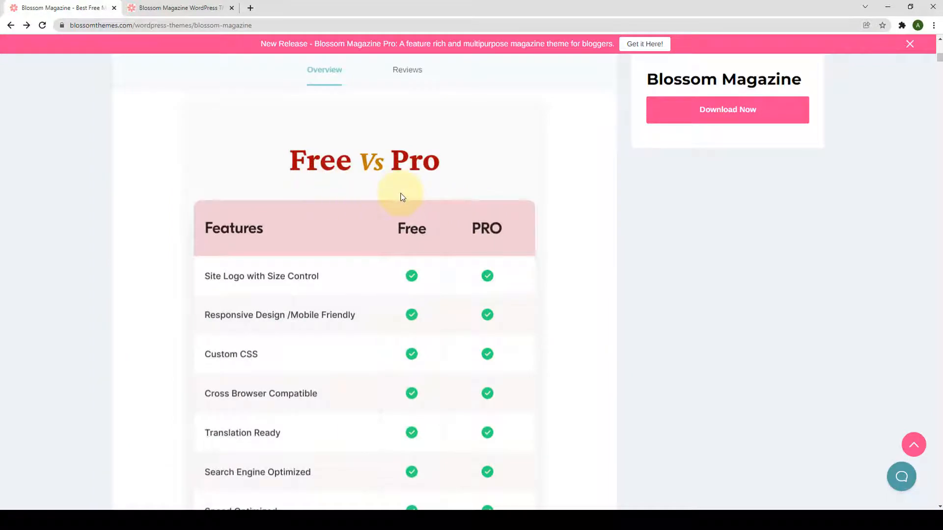
scroll(402, 197, "down", 10)
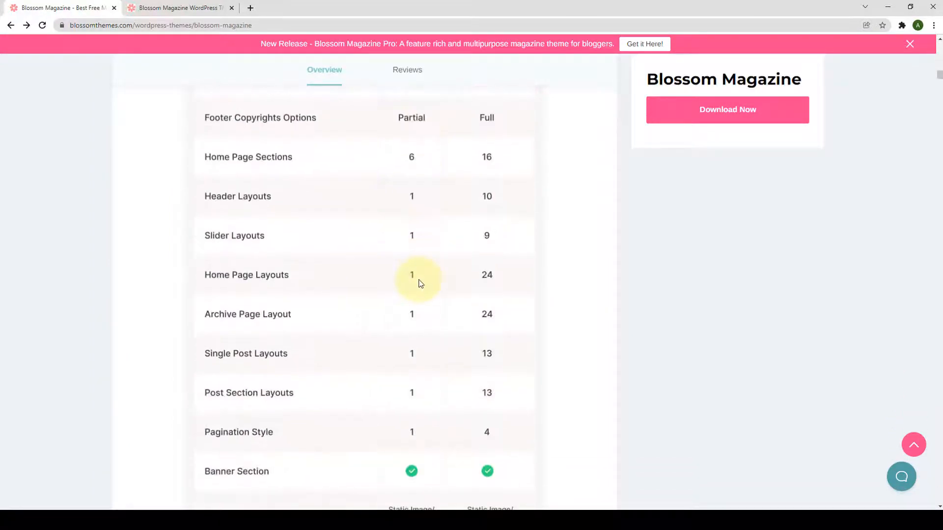
scroll(464, 222, "down", 15)
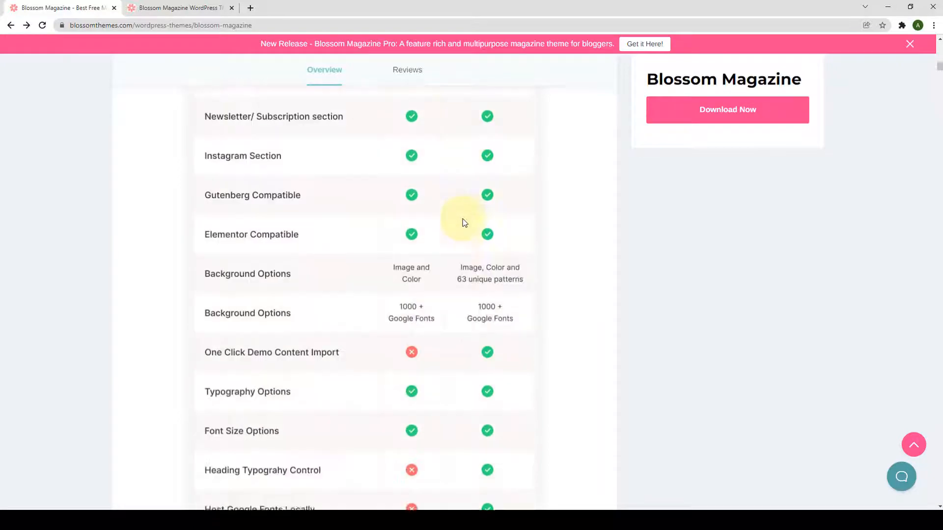
scroll(464, 222, "down", 9)
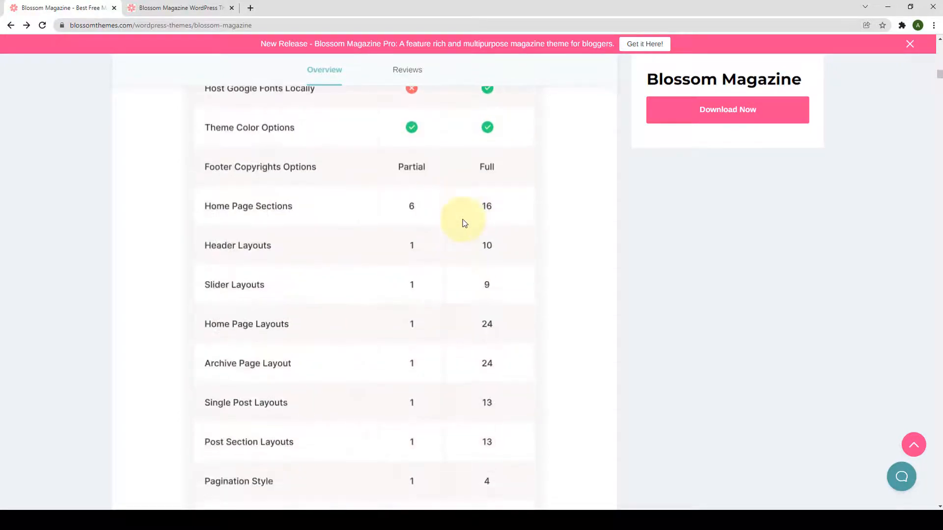
scroll(464, 223, "down", 8)
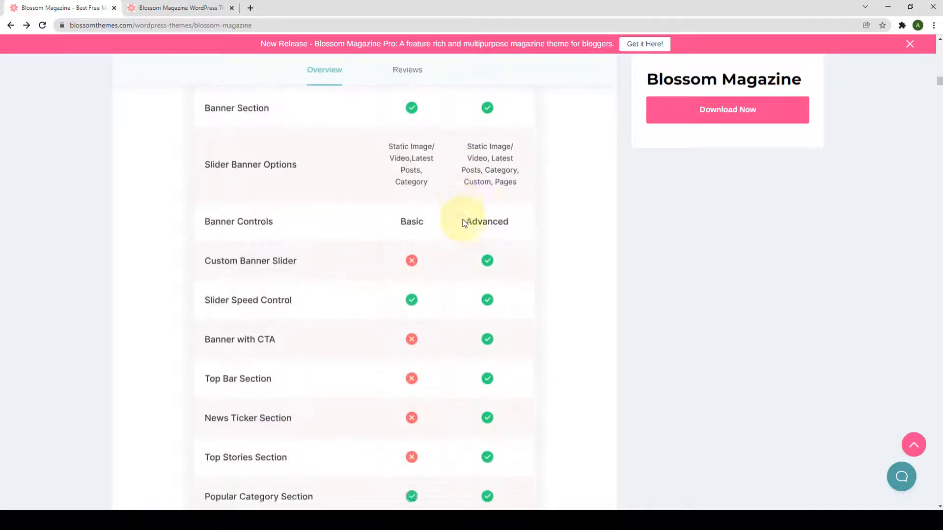
scroll(464, 222, "down", 20)
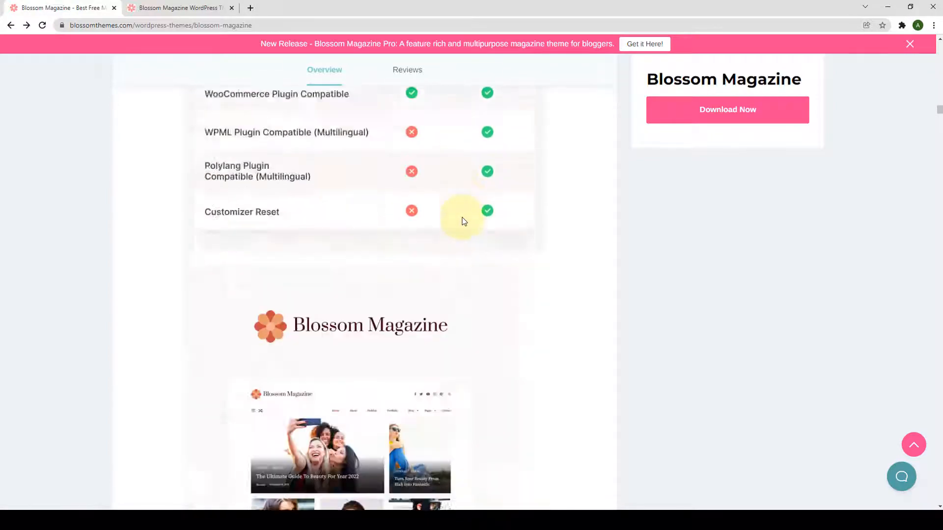
scroll(464, 223, "down", 20)
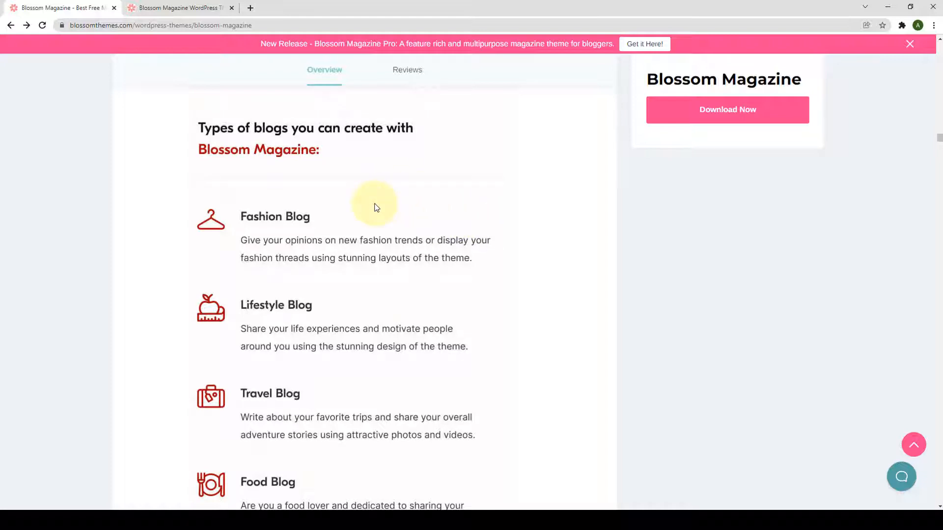
Step: Read through the blog types the theme suits, from Fashion Blog down to Journal Blog
scroll(290, 145, "down", 2)
scroll(283, 147, "down", 2)
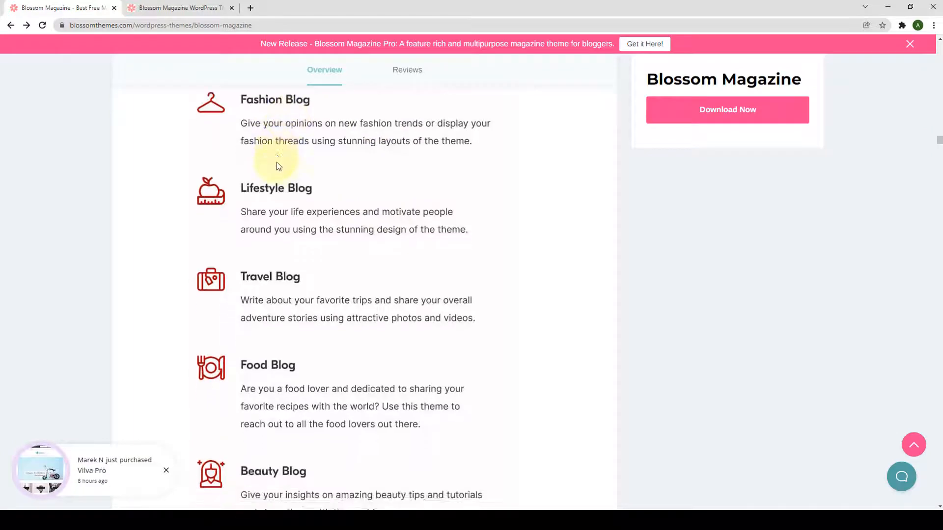
scroll(277, 216, "down", 7)
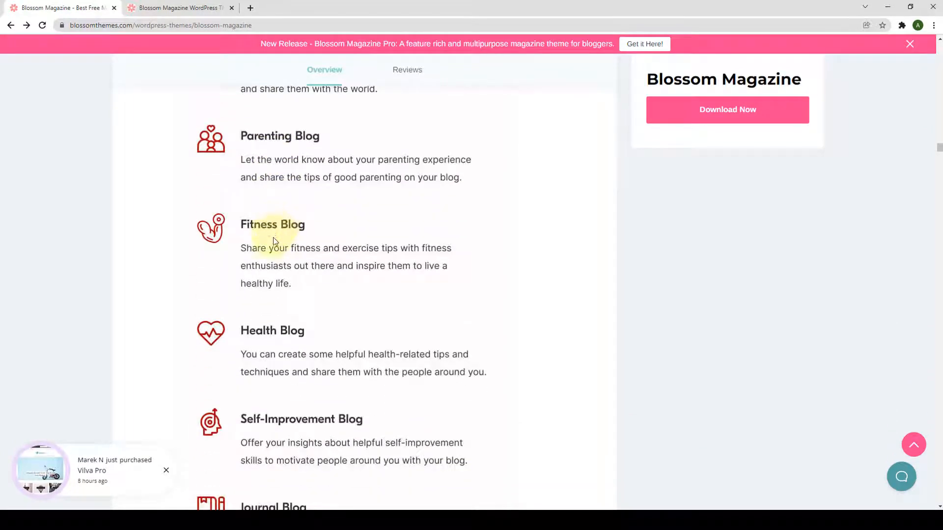
scroll(273, 240, "down", 3)
scroll(273, 239, "down", 1)
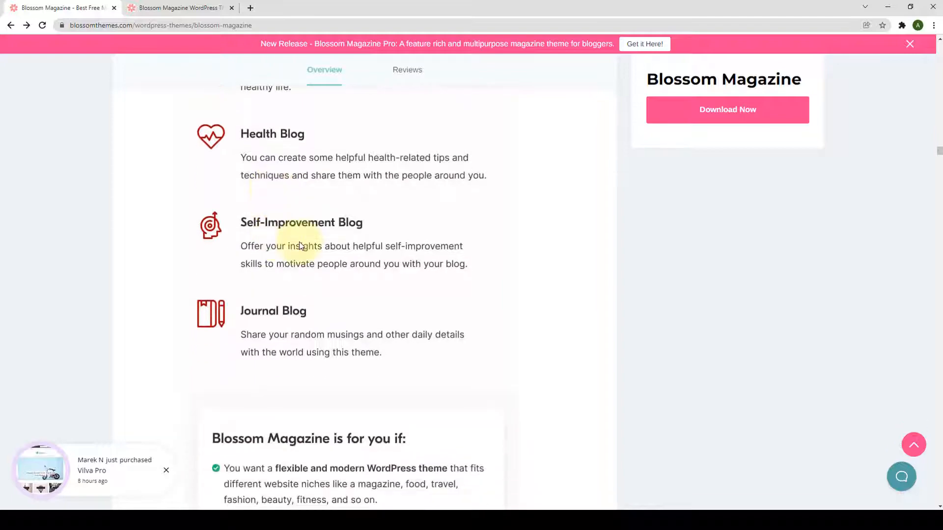
scroll(297, 244, "down", 2)
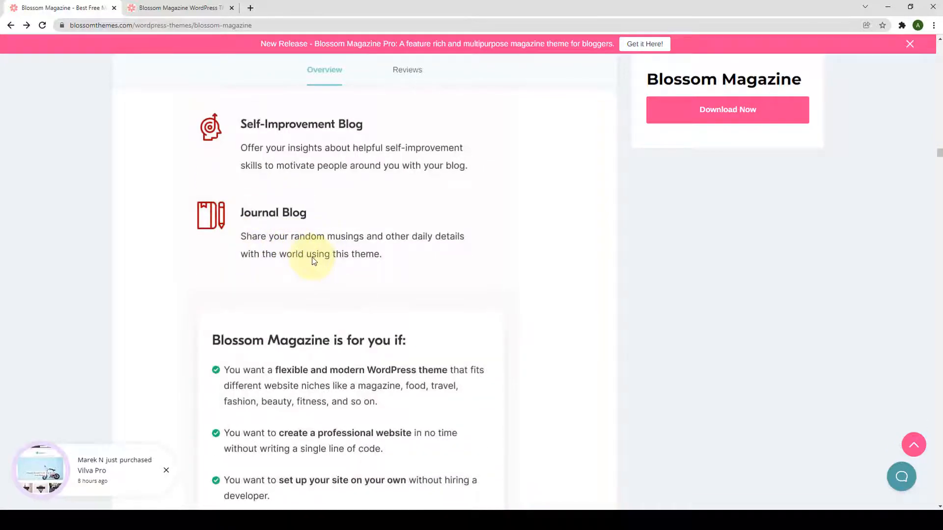
Step: Review the "Blossom Magazine is for you if" checklist and return to its first points
scroll(313, 260, "down", 3)
scroll(313, 260, "down", 9)
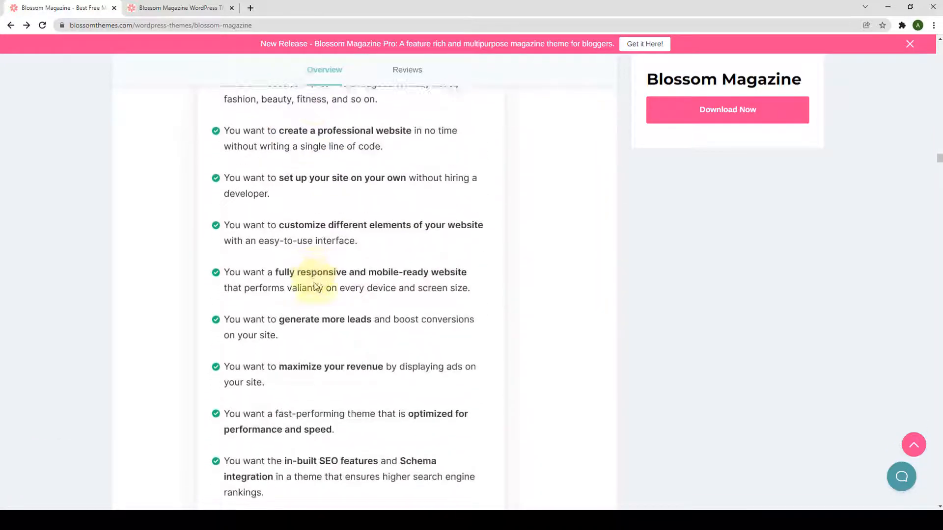
scroll(335, 309, "up", 4)
scroll(336, 296, "up", 4)
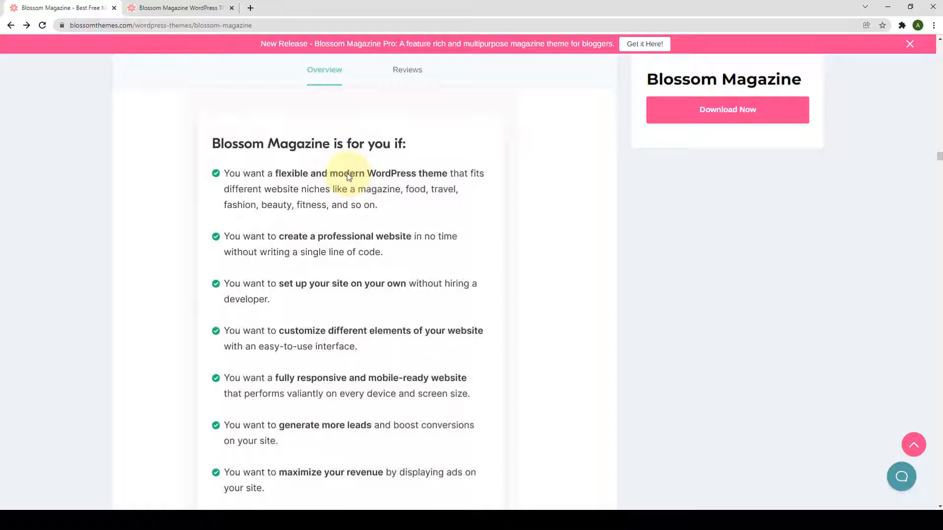
Step: Examine the features introduction and the sections on theme color, Google Fonts, typography control and responsive design
scroll(348, 177, "down", 12)
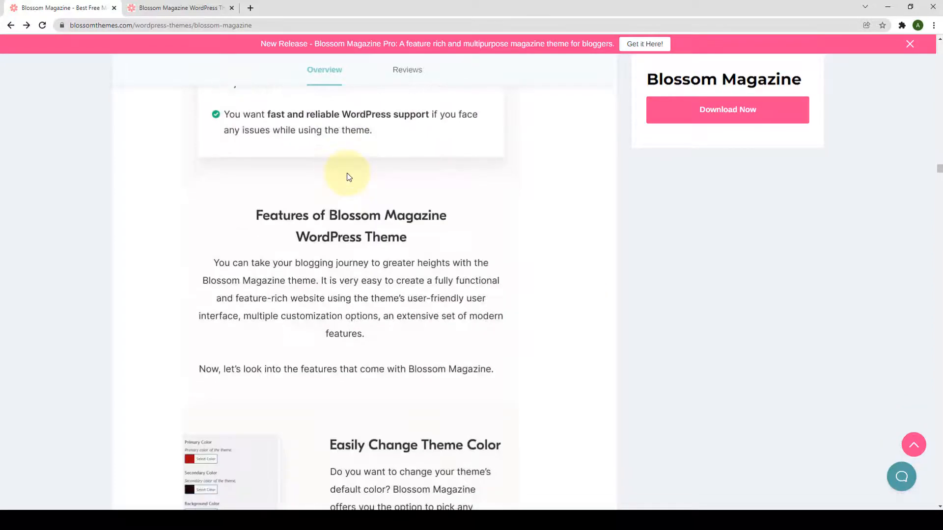
scroll(348, 177, "down", 1)
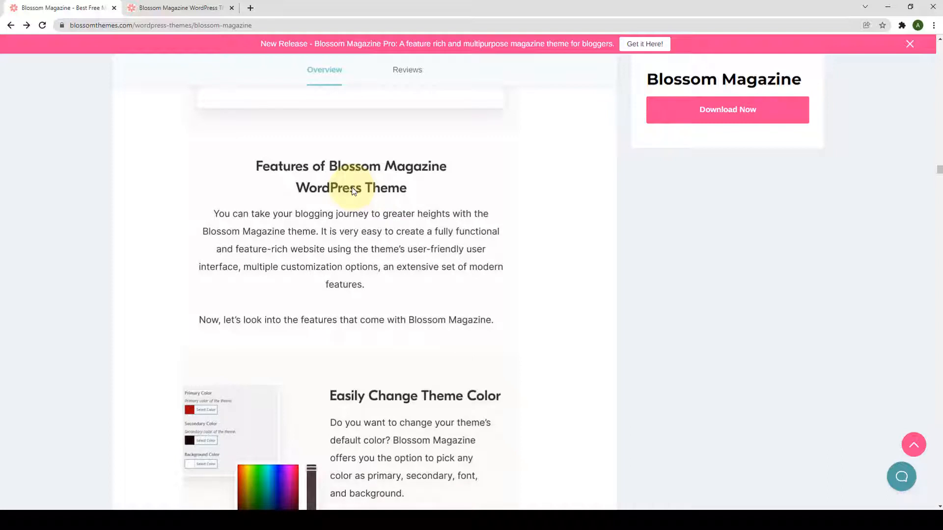
scroll(352, 191, "down", 4)
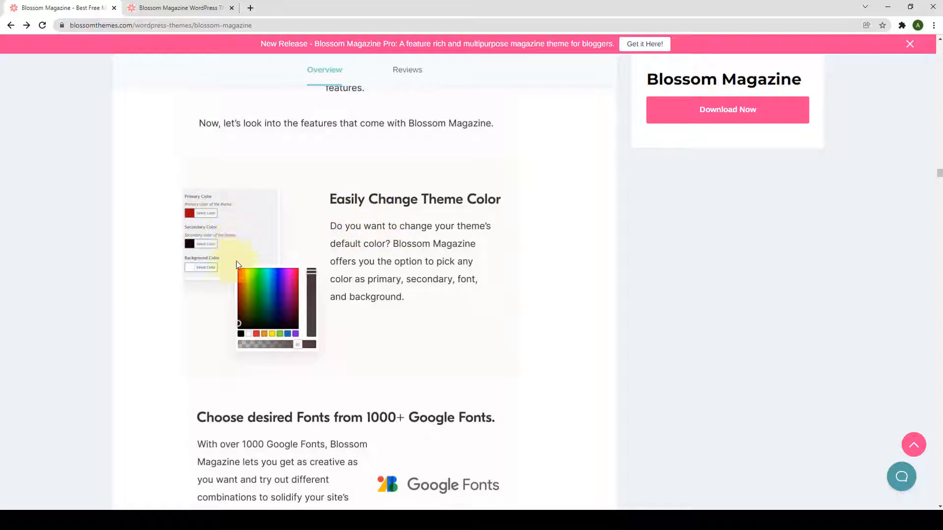
scroll(295, 260, "down", 4)
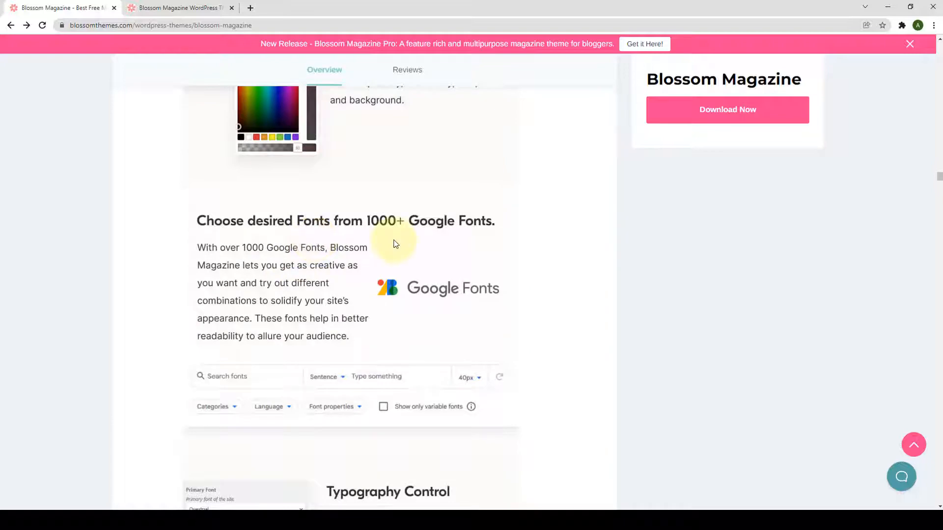
scroll(395, 244, "down", 6)
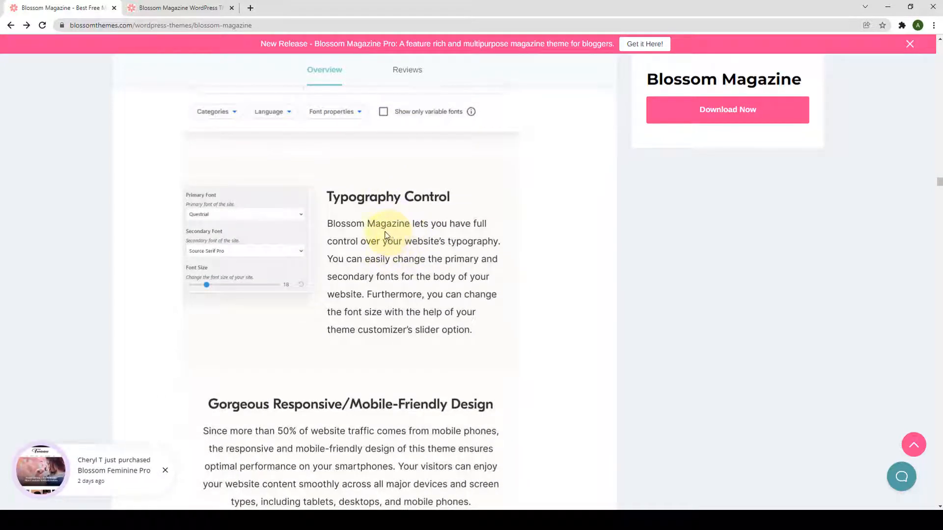
scroll(386, 235, "down", 6)
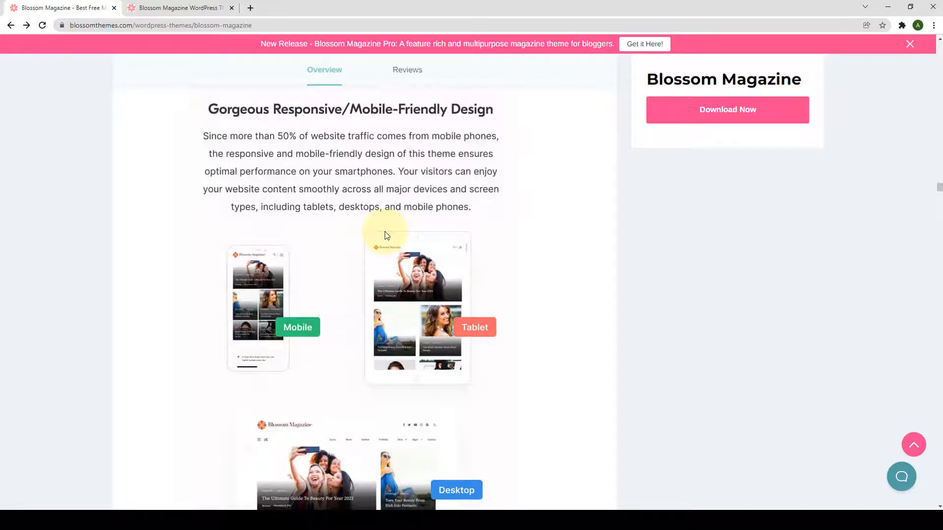
Step: Review the settings panel, speed and search engine optimization features, plus the static CTA and slider banner options
scroll(386, 235, "down", 10)
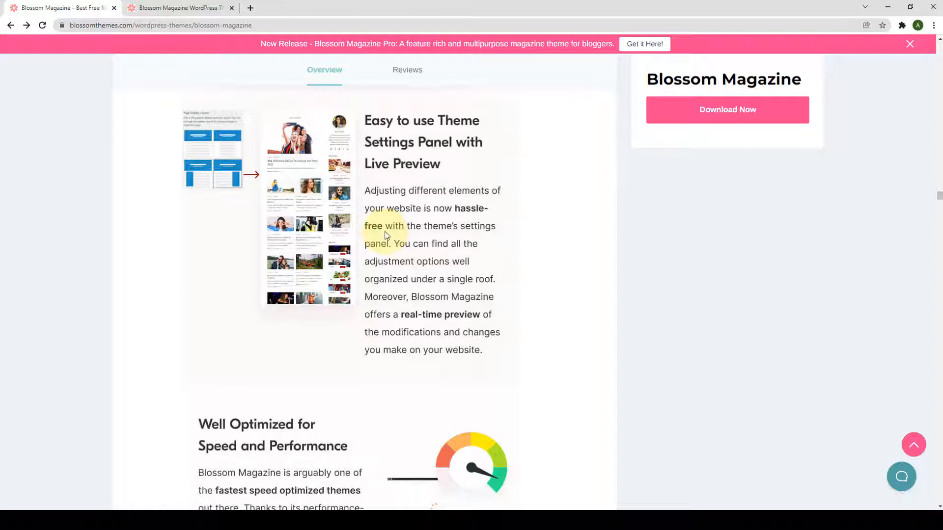
scroll(386, 234, "down", 6)
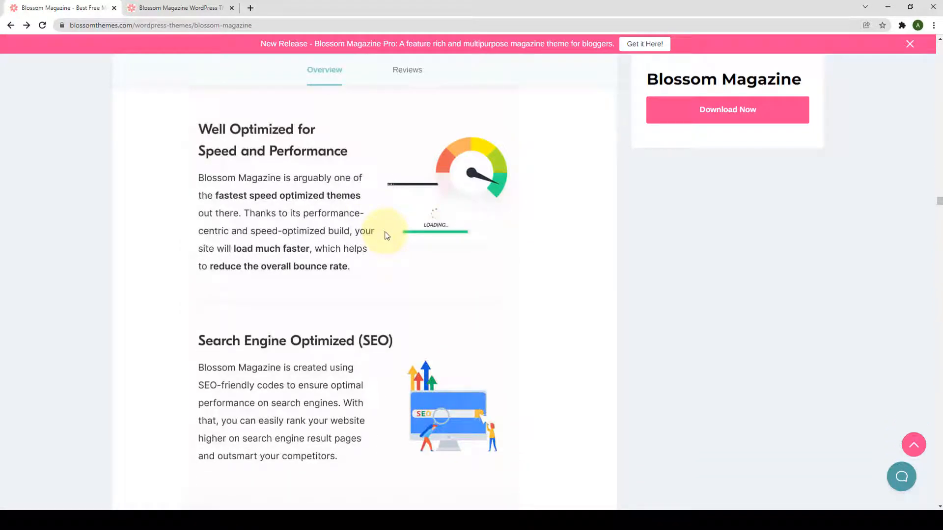
scroll(386, 234, "down", 4)
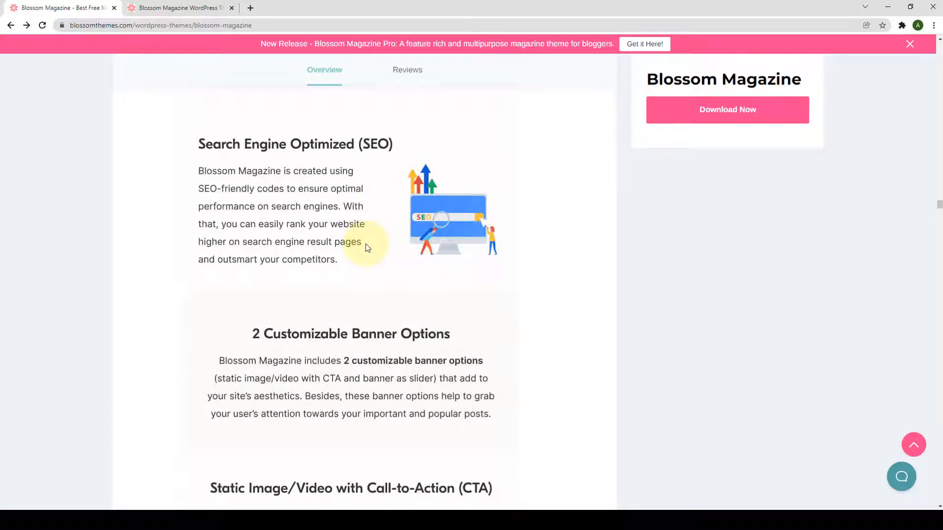
scroll(367, 247, "down", 3)
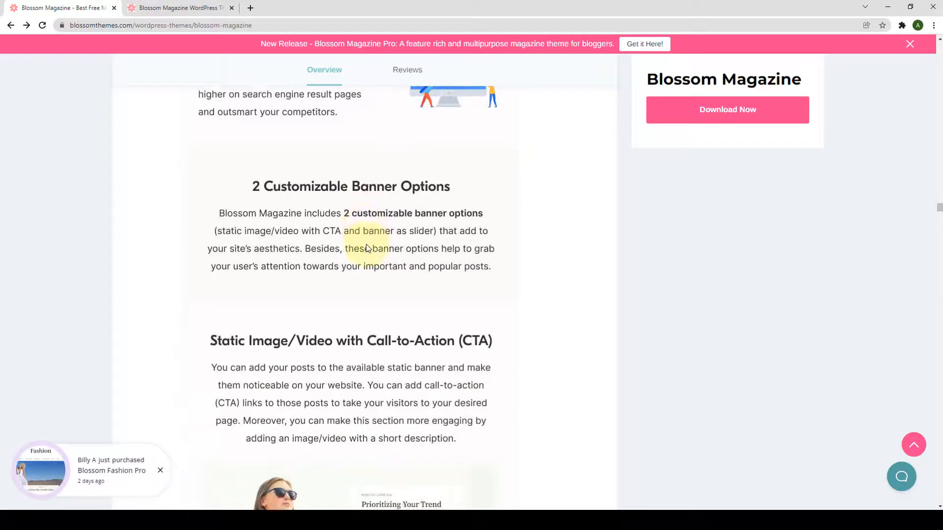
scroll(368, 247, "down", 3)
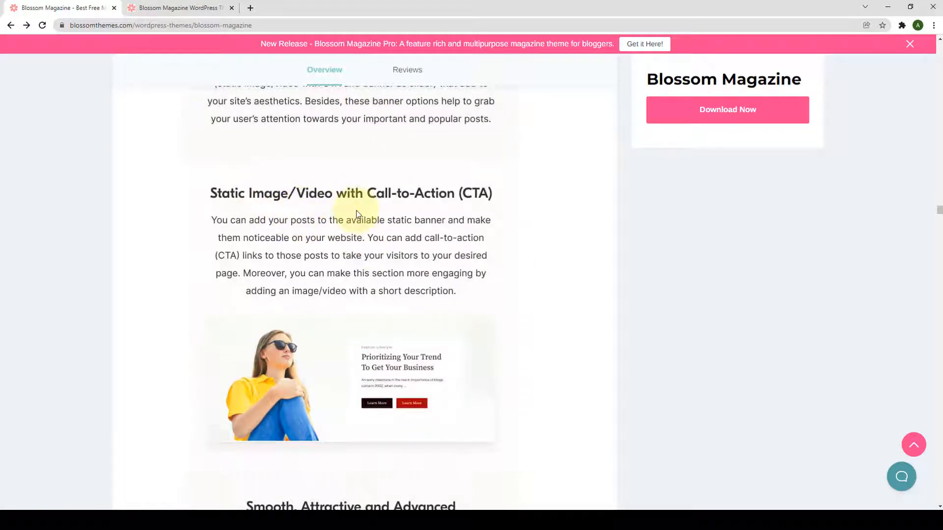
scroll(356, 215, "down", 6)
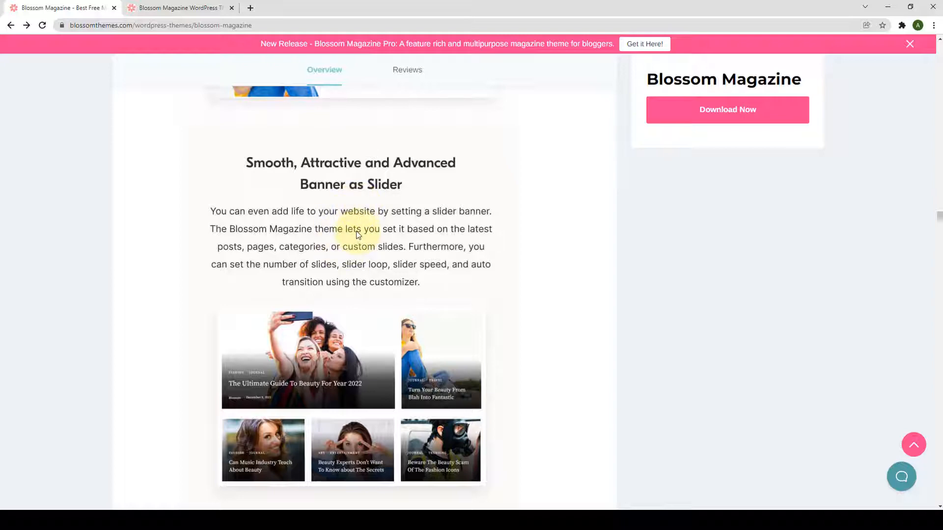
Step: Examine the Call to Action, Popular Category, Random Post, newsletter subscription and Instagram section features
scroll(357, 235, "down", 8)
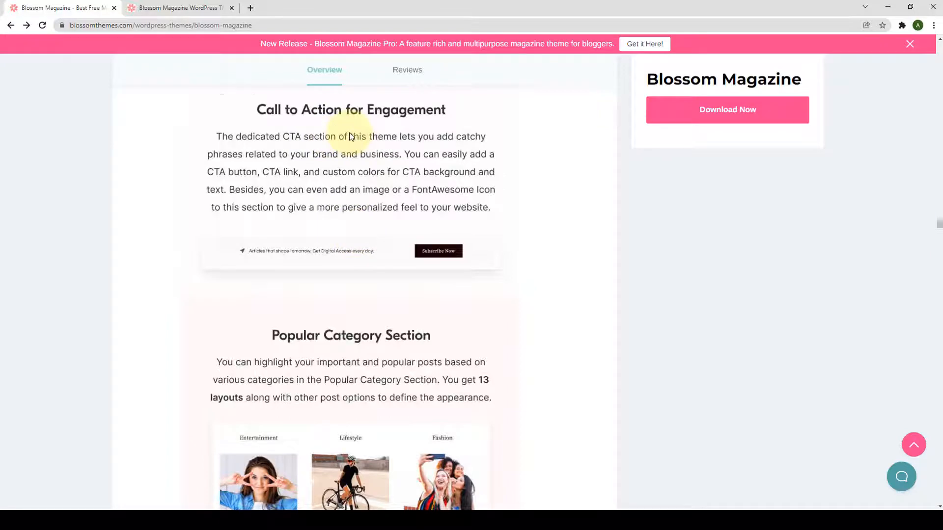
scroll(351, 140, "down", 5)
scroll(356, 150, "up", 1)
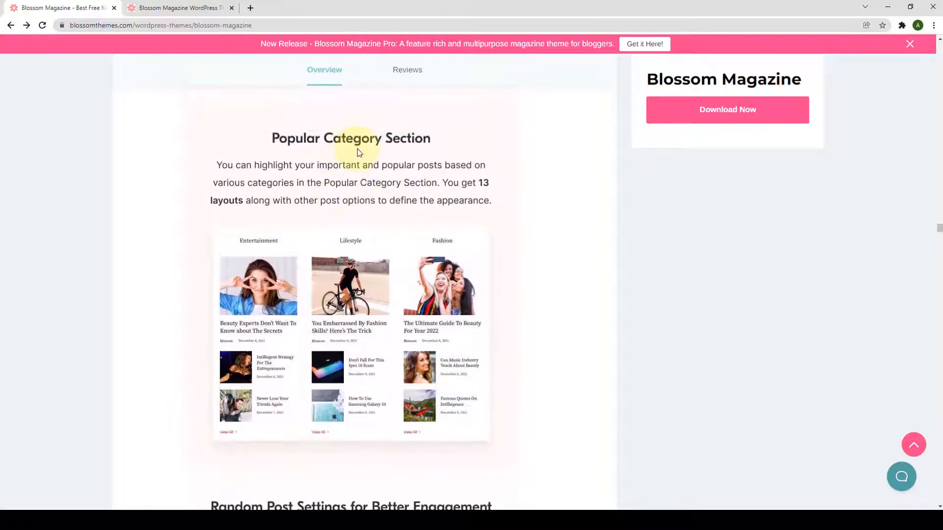
scroll(357, 152, "down", 7)
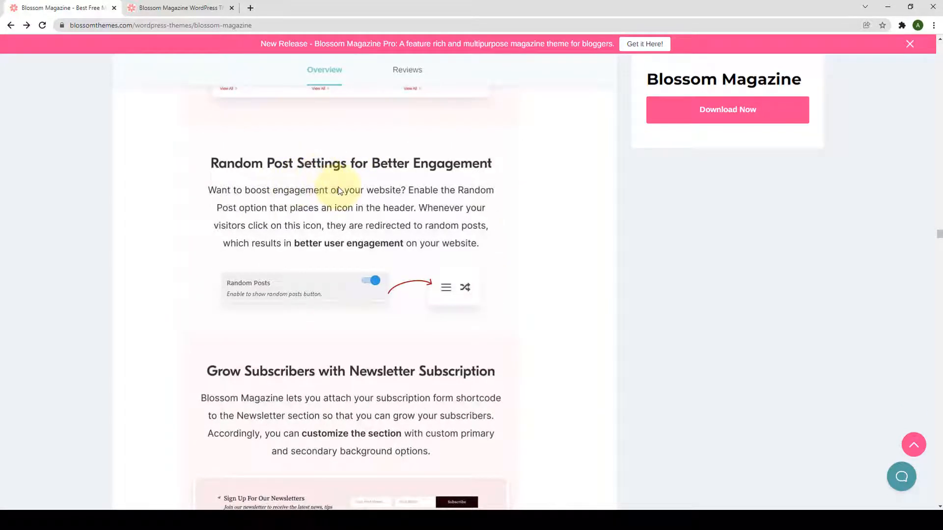
scroll(338, 191, "down", 4)
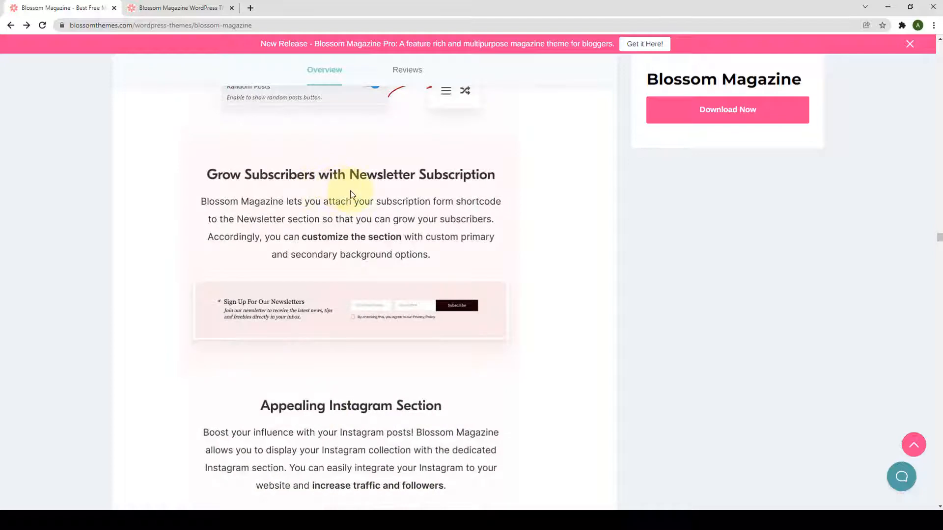
scroll(351, 194, "down", 4)
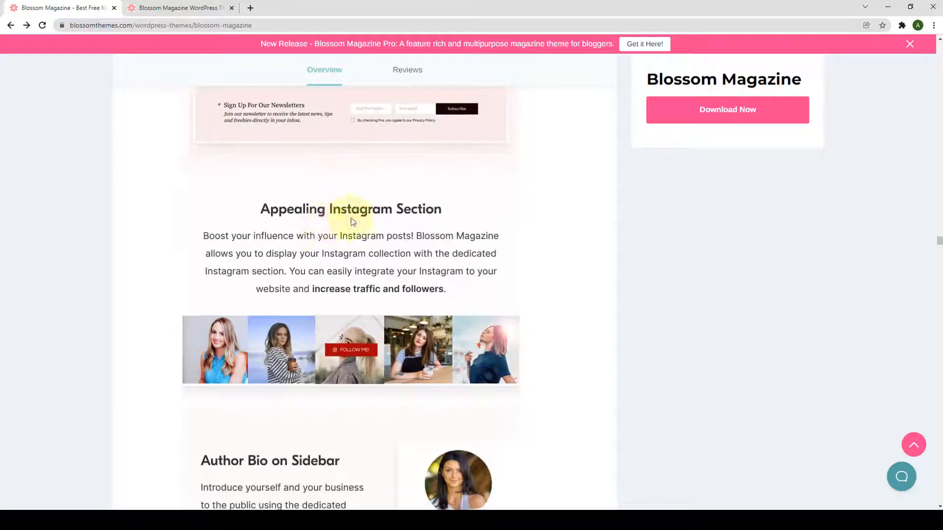
Step: Review the sidebar Author Bio, Highlight Author Comment and Automatic Image Crop features
scroll(353, 221, "down", 3)
scroll(294, 216, "down", 2)
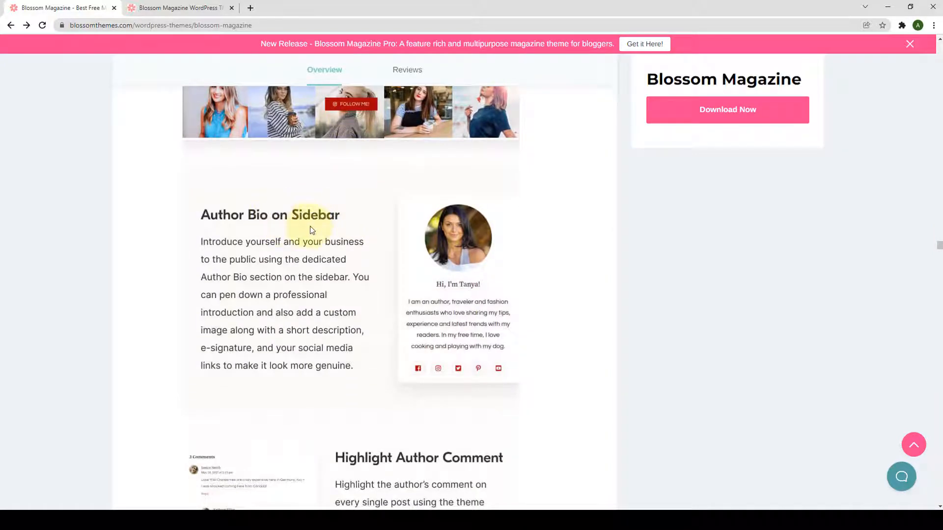
scroll(310, 226, "down", 4)
scroll(315, 223, "down", 2)
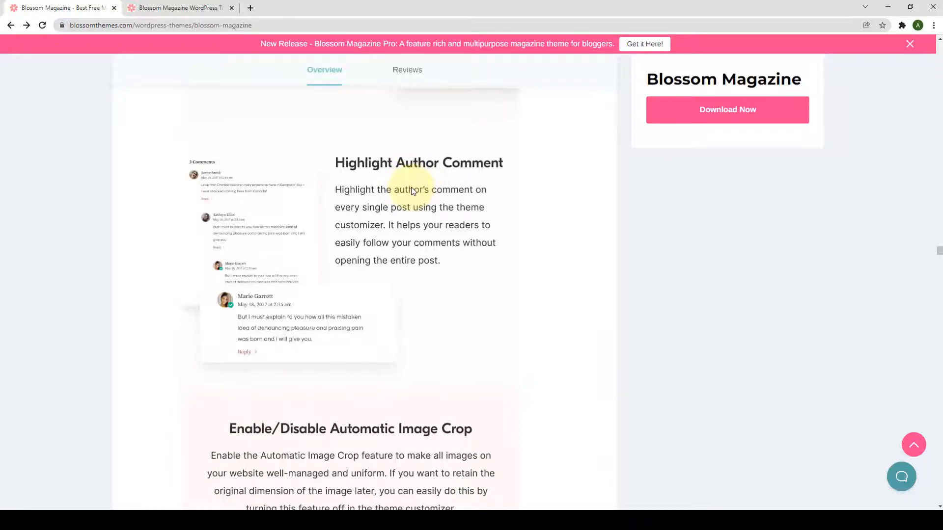
scroll(413, 190, "down", 6)
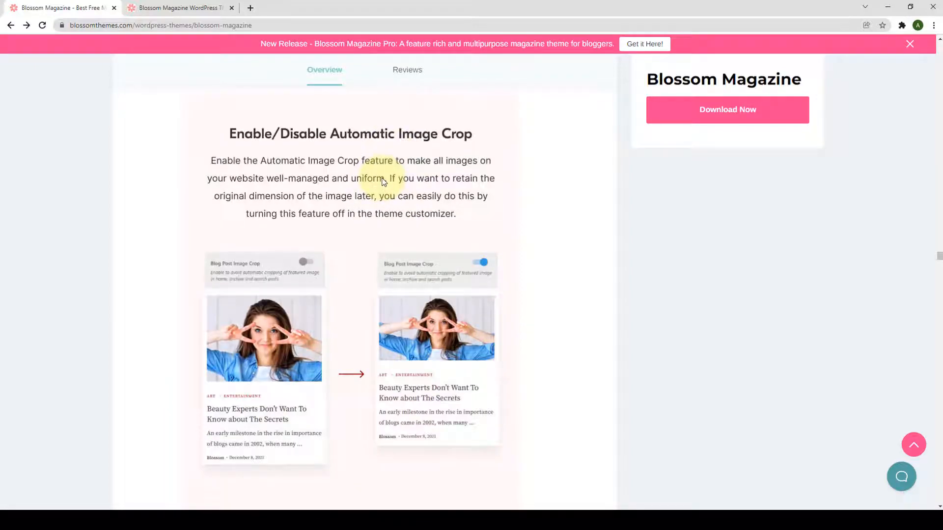
Step: Examine the custom site logo, Footer Copyrights Editor, Social Media Integration, Built-in SEO Settings and Sticky/Floating Menu features
scroll(384, 181, "down", 8)
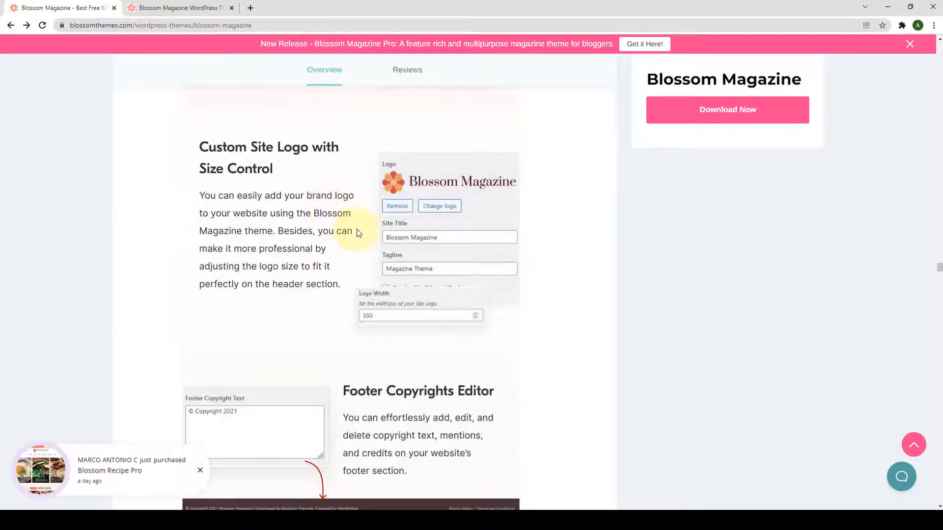
scroll(359, 233, "down", 4)
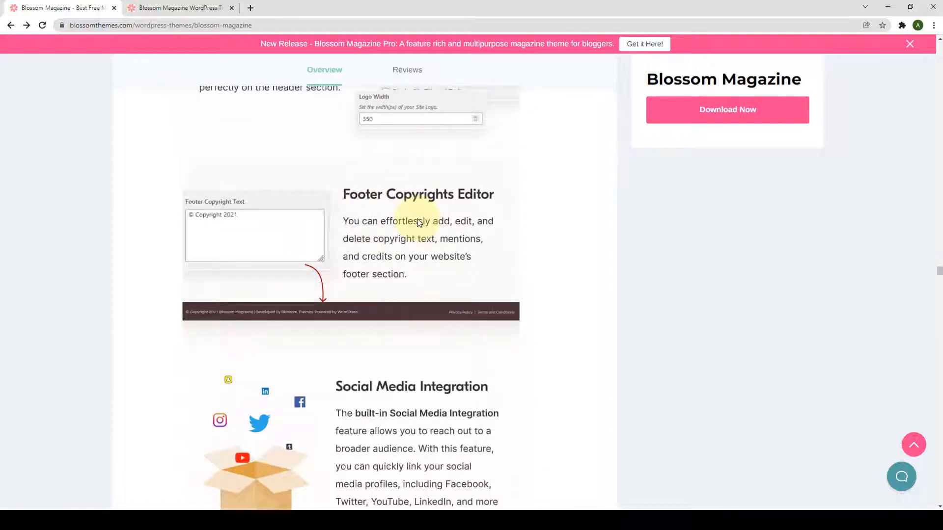
scroll(418, 223, "down", 4)
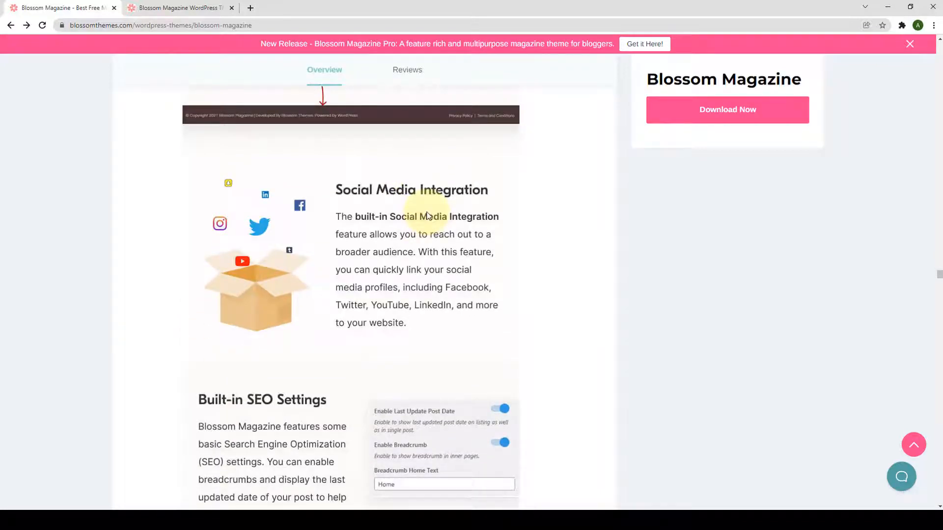
scroll(427, 217, "down", 5)
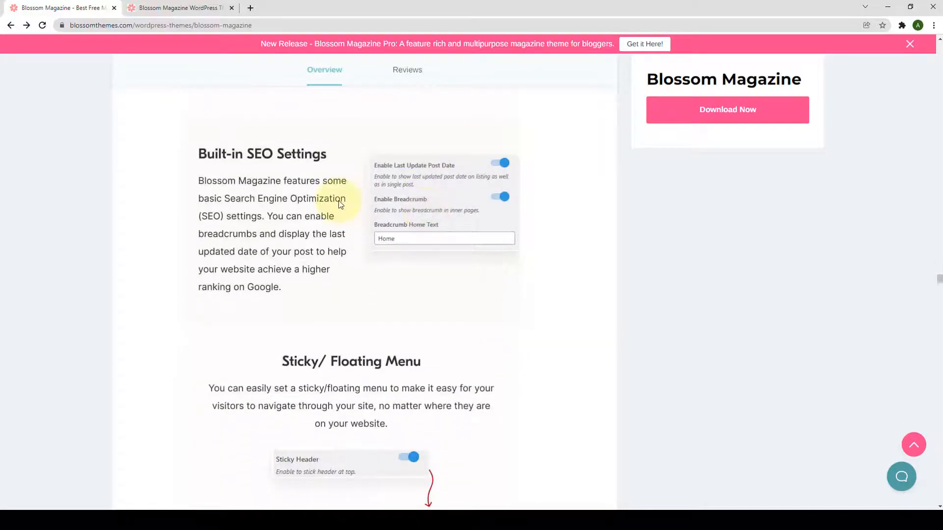
scroll(366, 210, "down", 4)
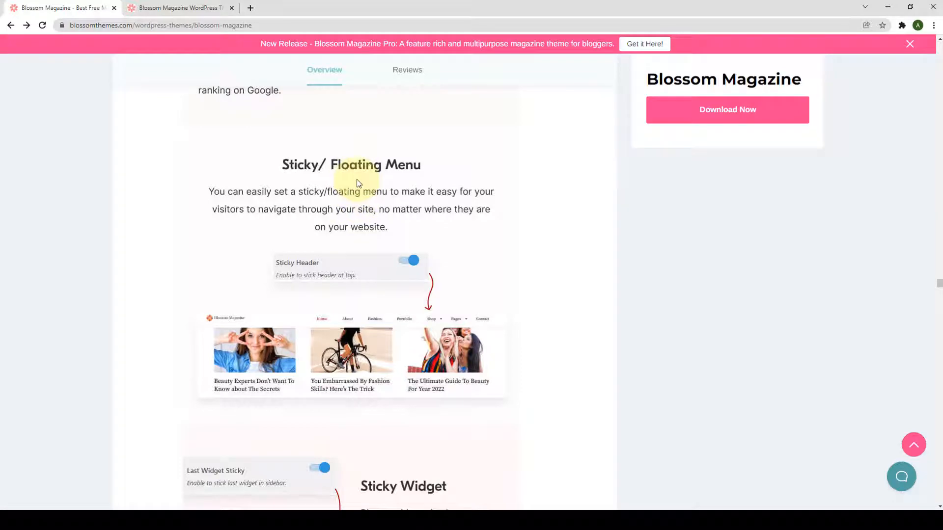
Step: Review the Post Excerpt, Related Posts, Comment Section Toggle, Back to Top Button and Widgets Ready features
scroll(357, 183, "down", 12)
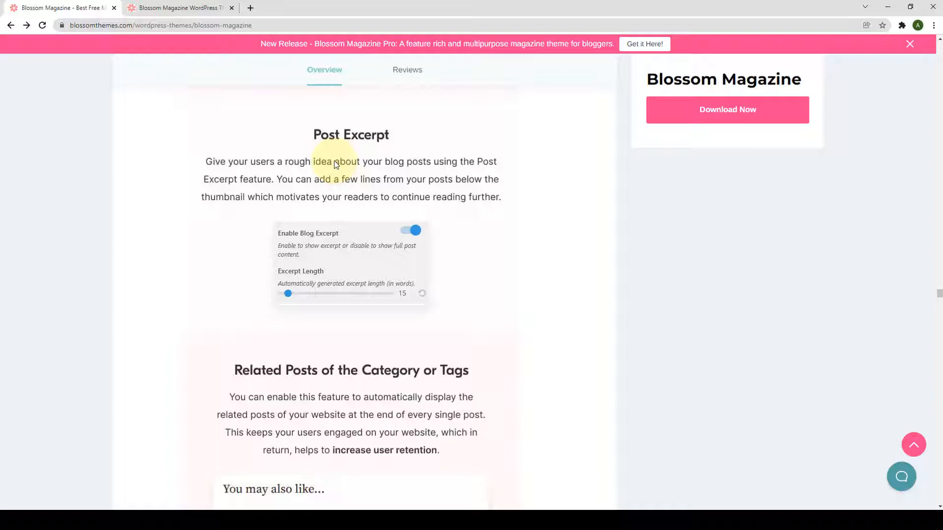
scroll(335, 163, "down", 5)
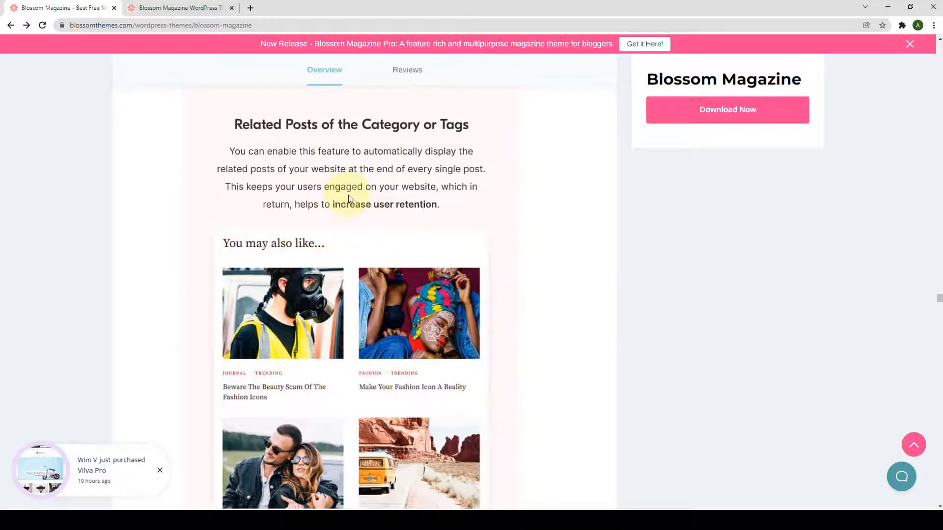
scroll(349, 199, "down", 10)
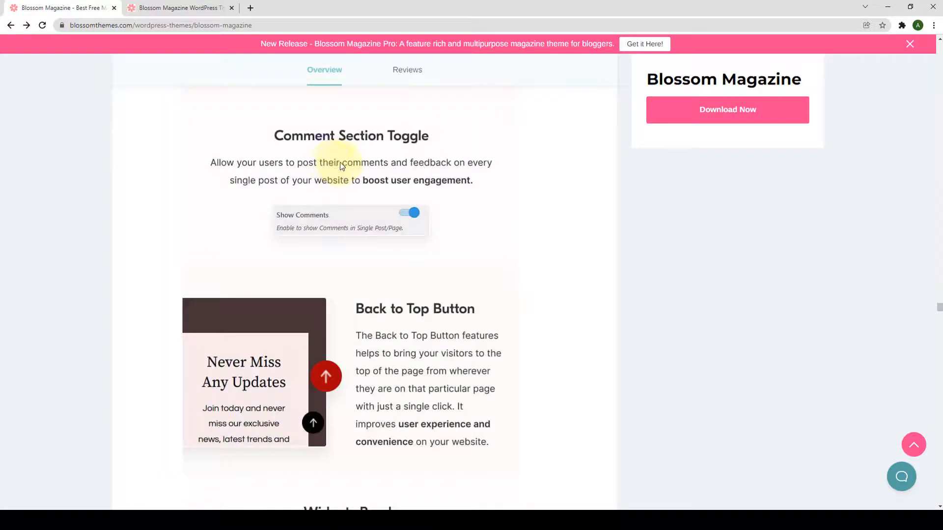
scroll(342, 166, "down", 8)
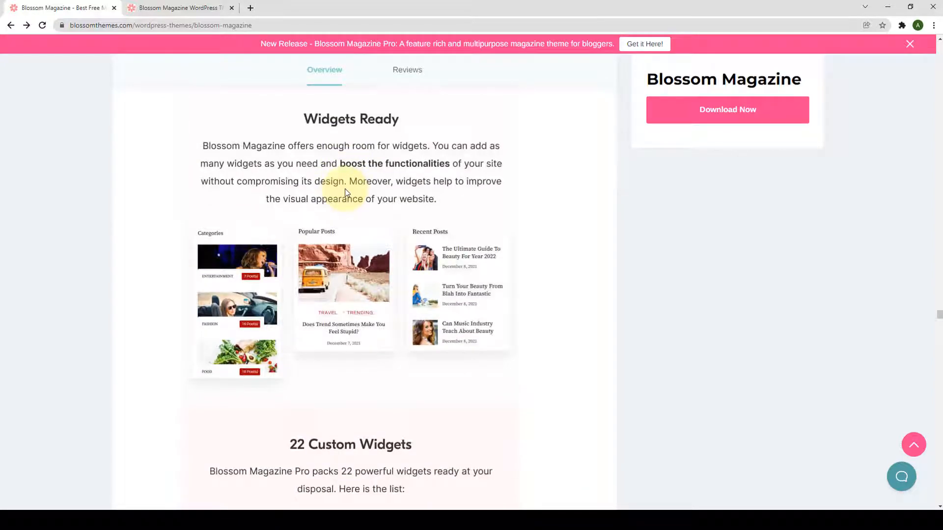
Step: Review the 22 Custom Widgets, WooCommerce, Gutenberg and Elementor compatibility, and Portfolio Page Template features
scroll(346, 192, "down", 5)
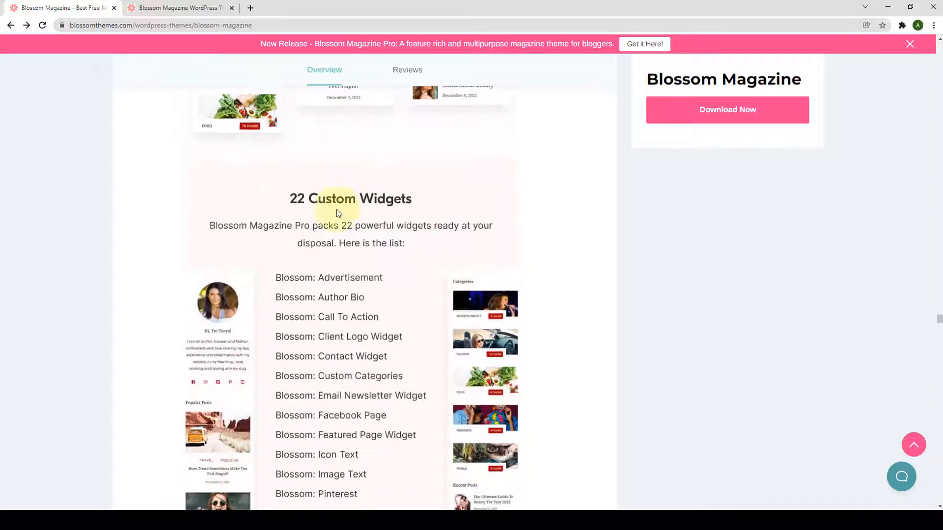
scroll(362, 212, "down", 4)
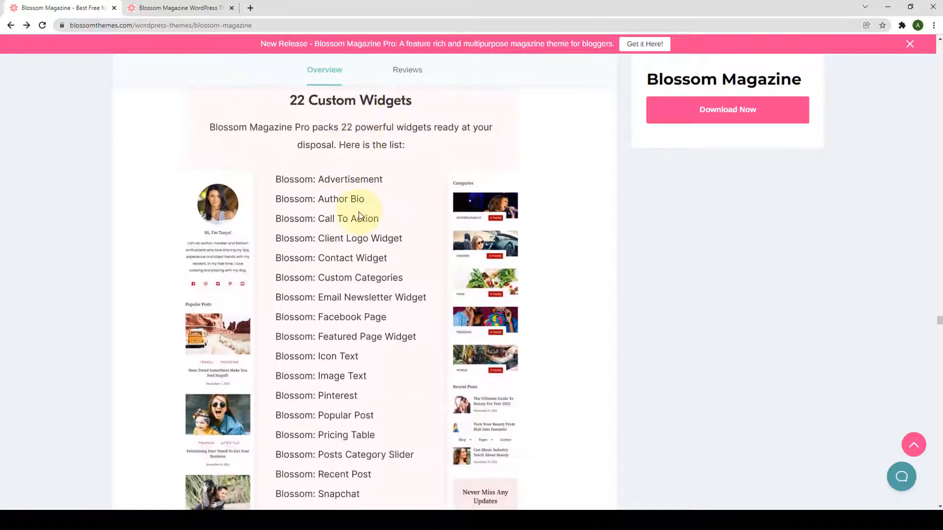
scroll(365, 238, "down", 9)
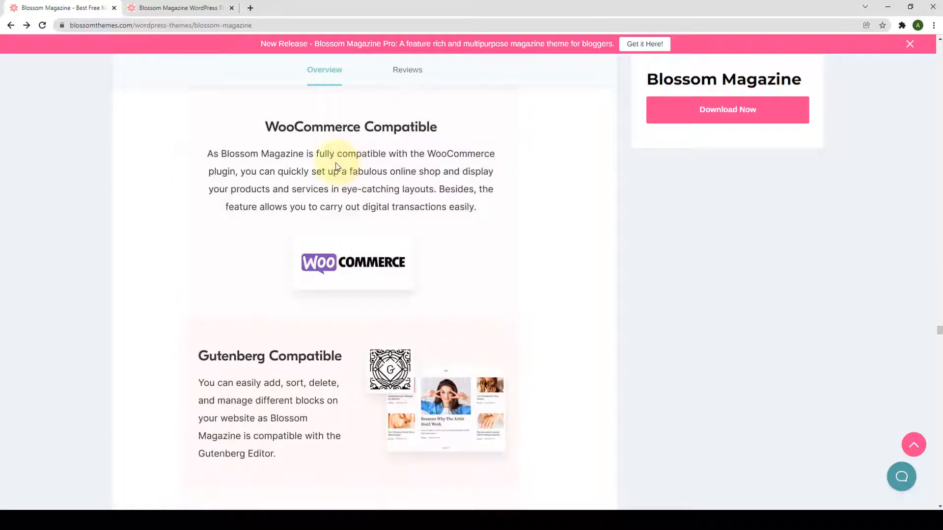
scroll(343, 167, "down", 3)
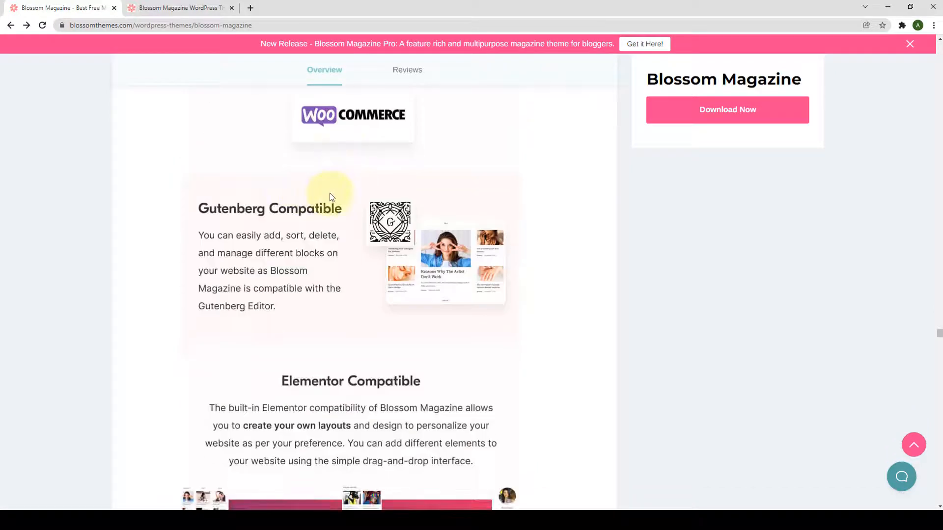
scroll(334, 194, "down", 5)
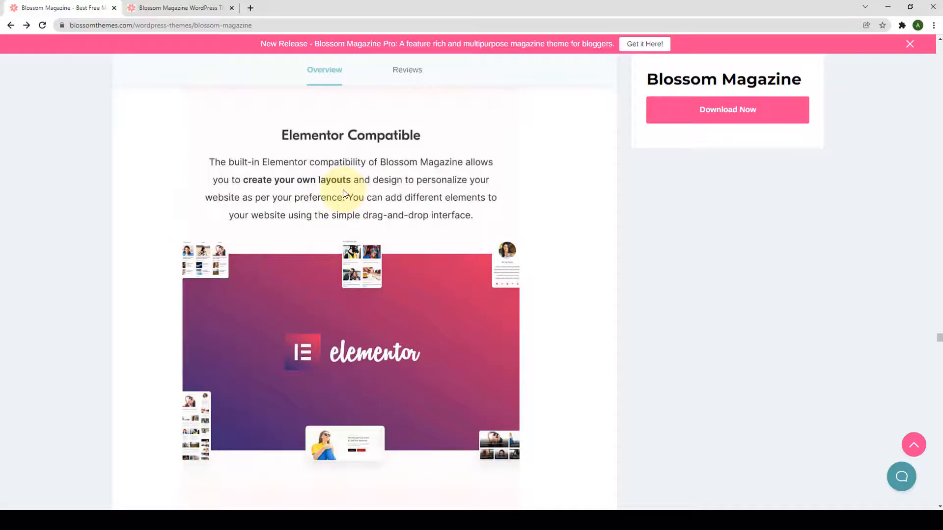
scroll(343, 193, "down", 7)
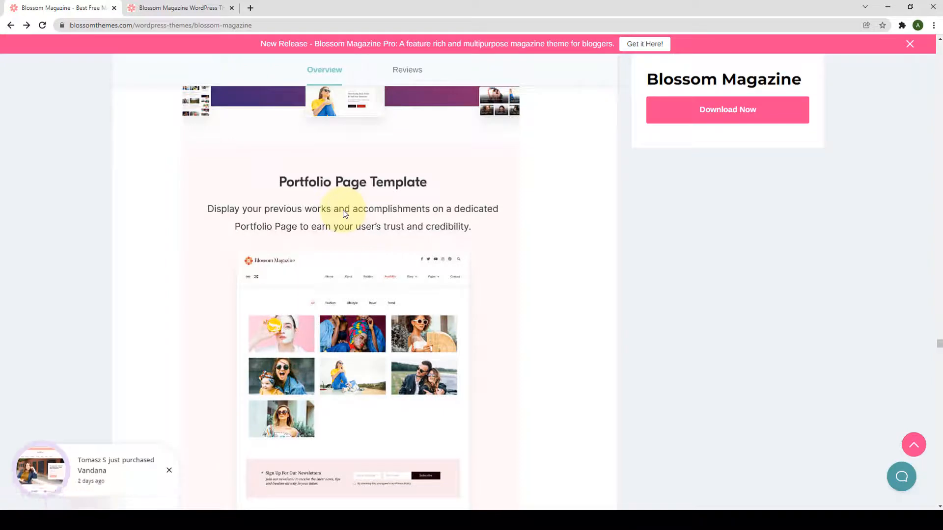
Step: Examine the Cross-Browser Compatible, Easy Legibility, Schema Friendly, RTL Scripts, Translation Ready and Regular Updates features
scroll(343, 213, "down", 9)
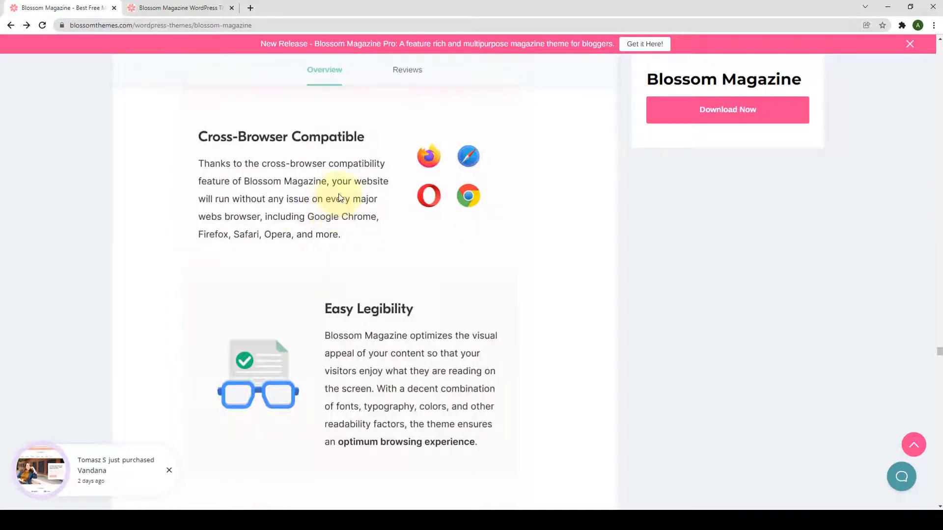
scroll(339, 197, "down", 3)
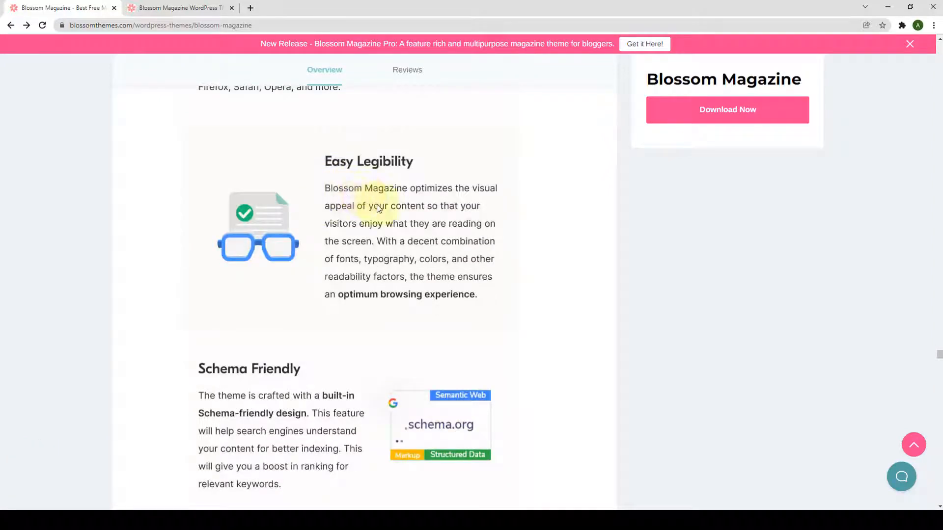
scroll(378, 208, "down", 4)
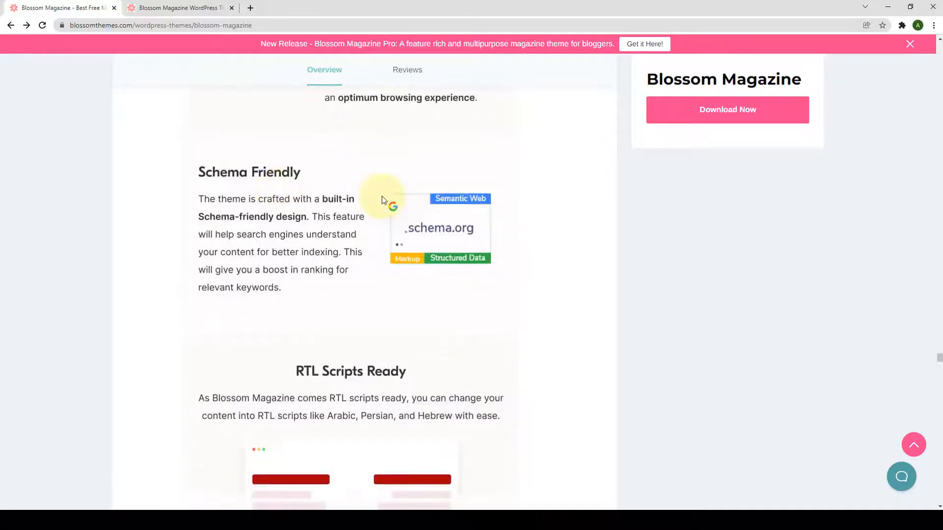
scroll(385, 200, "down", 3)
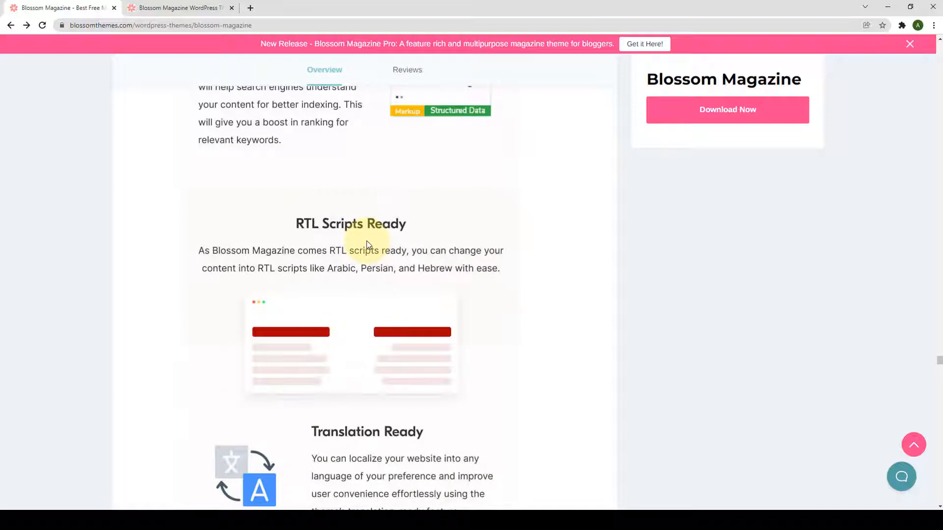
scroll(368, 244, "down", 5)
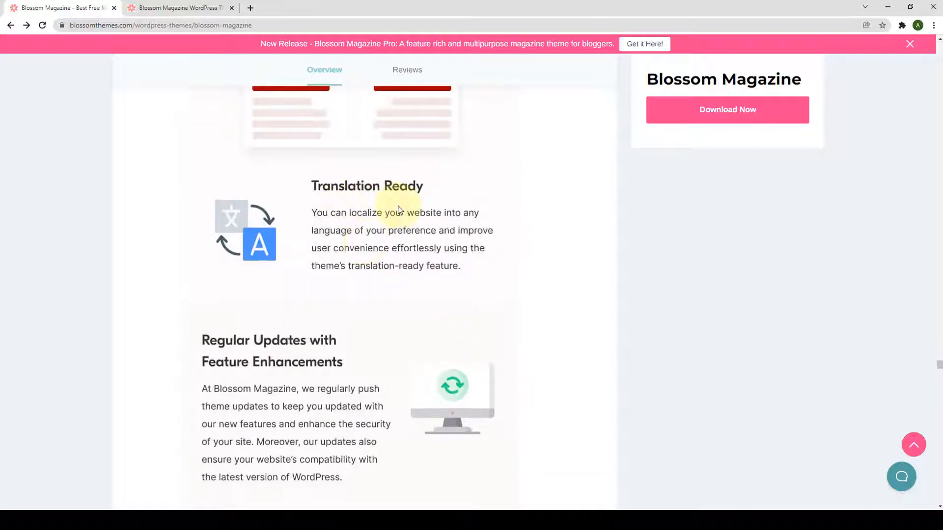
scroll(398, 210, "down", 4)
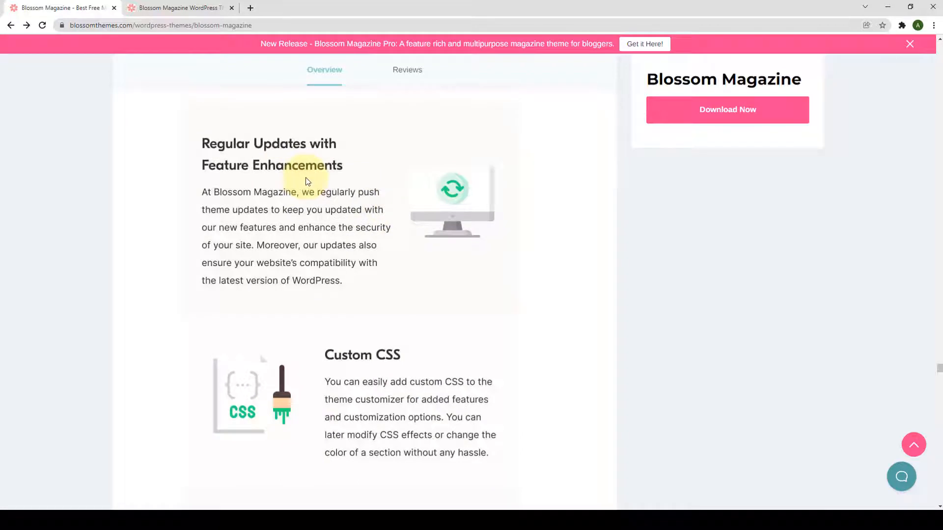
Step: Review the Custom CSS, Clean Codes, Extensive Documentation and Quick and Friendly Support features
scroll(306, 182, "down", 5)
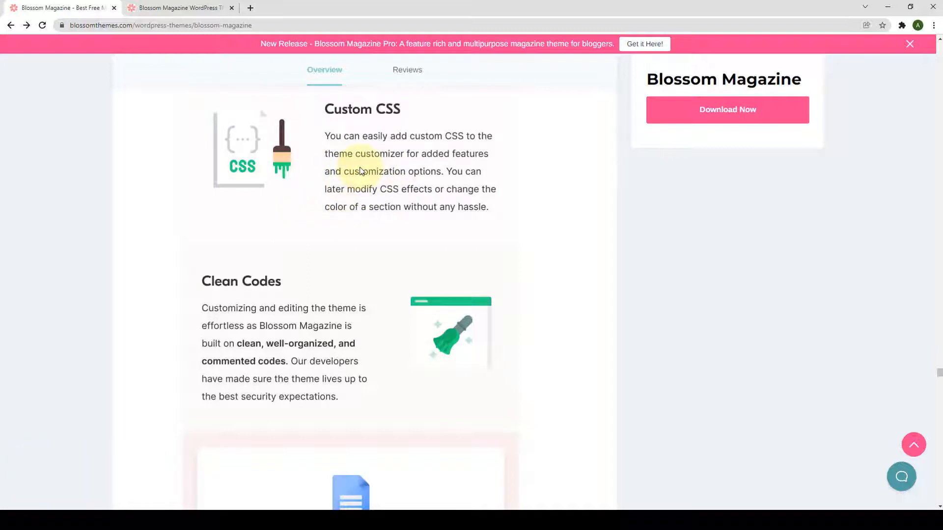
scroll(360, 171, "down", 3)
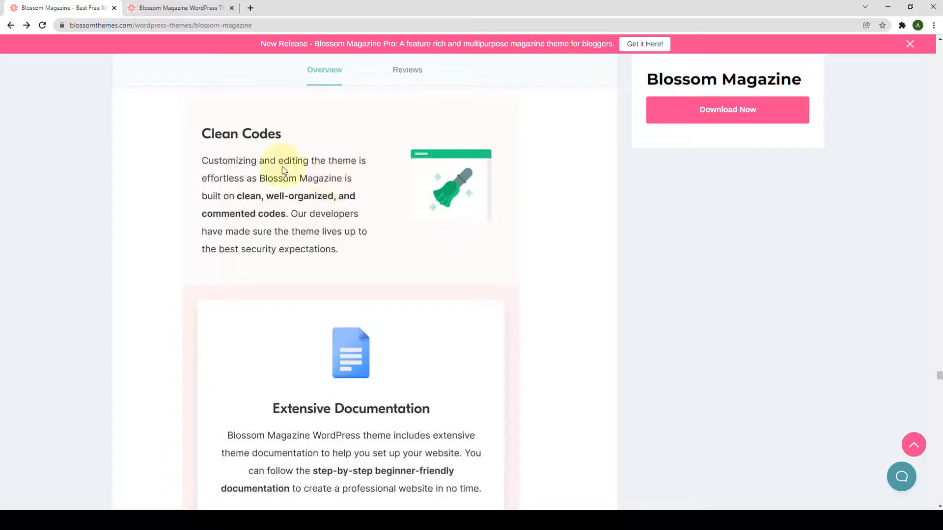
scroll(298, 165, "down", 4)
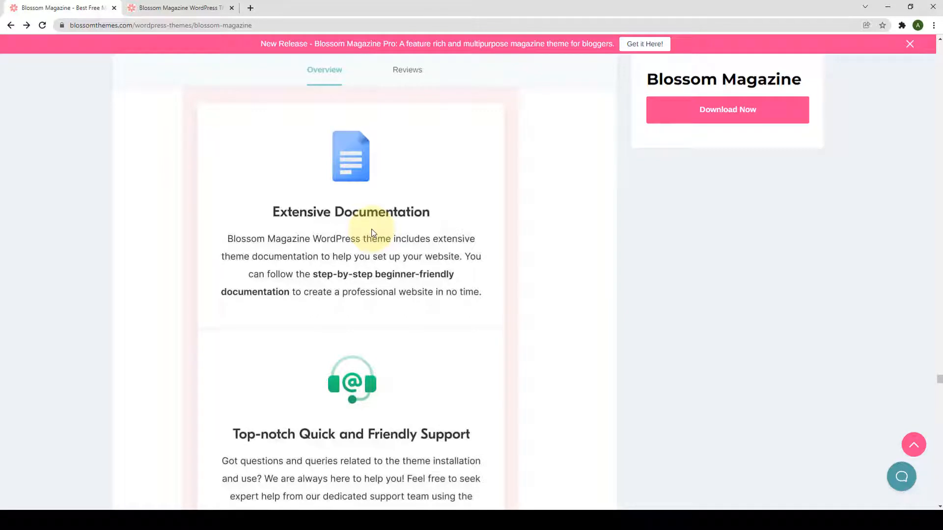
scroll(372, 233, "down", 5)
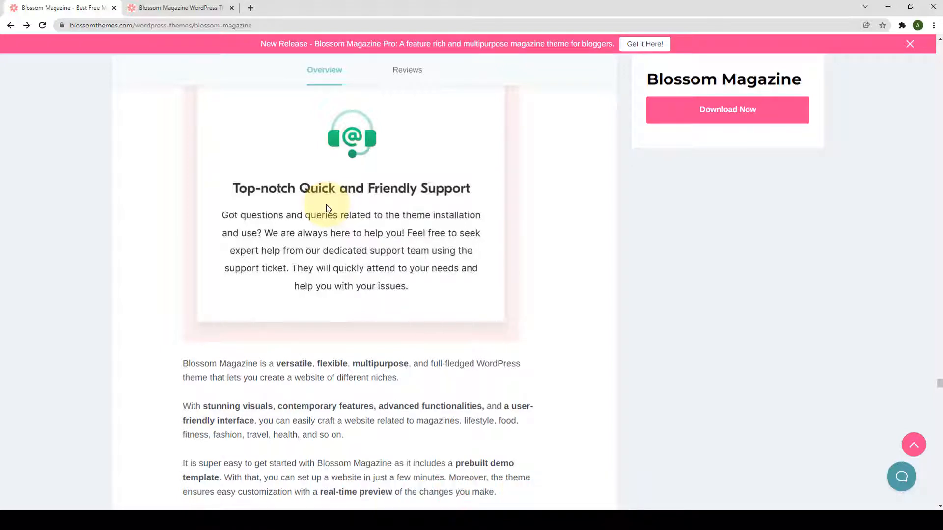
Step: Return to the start of the theme page, check the shop's premium themes, and open the Blossom Magazine Pro page
left_click(915, 447)
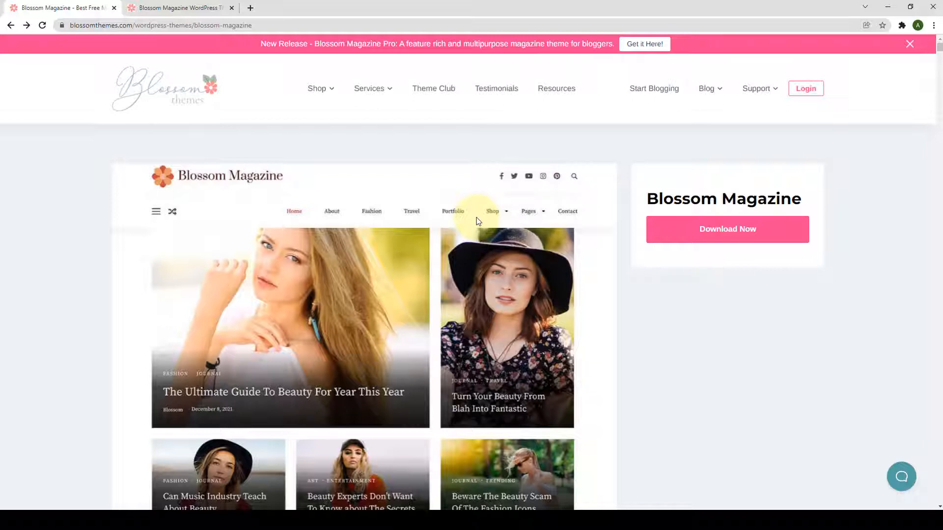
mouse_move(326, 94)
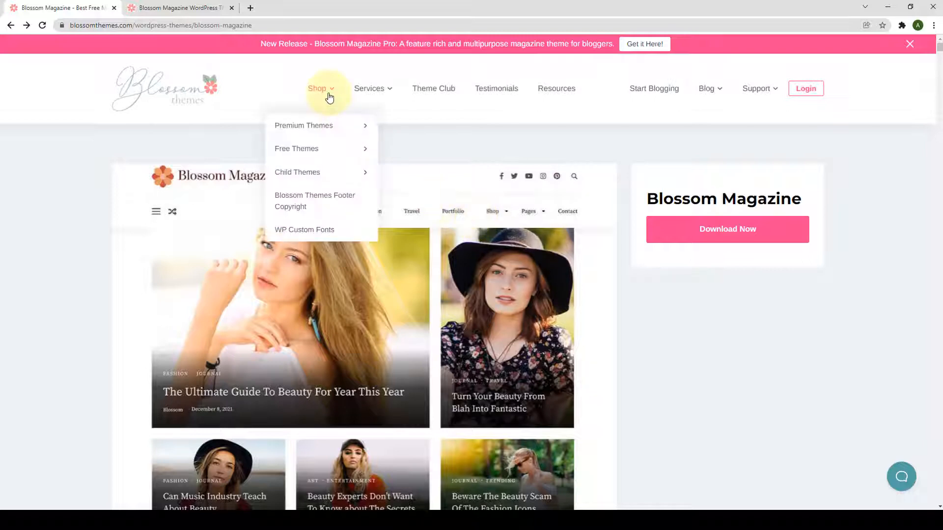
mouse_move(328, 125)
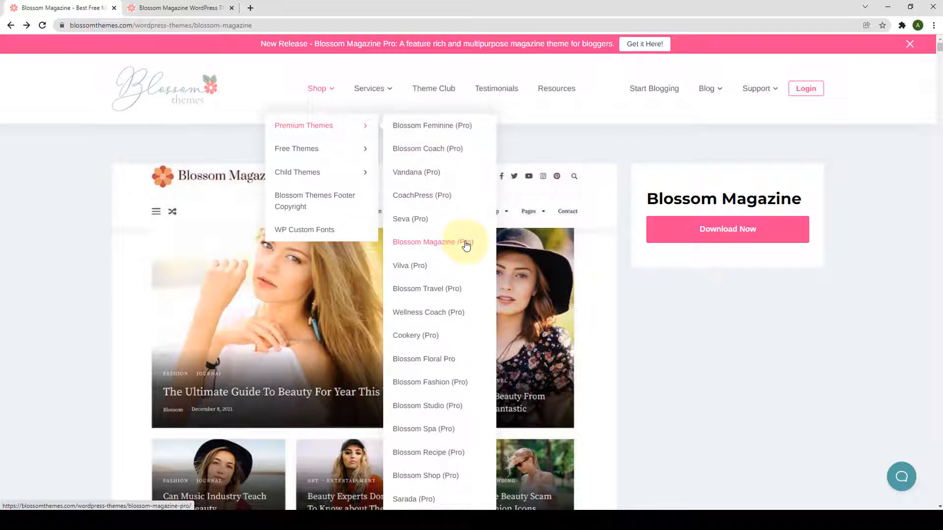
scroll(604, 150, "down", 1)
scroll(604, 150, "down", 4)
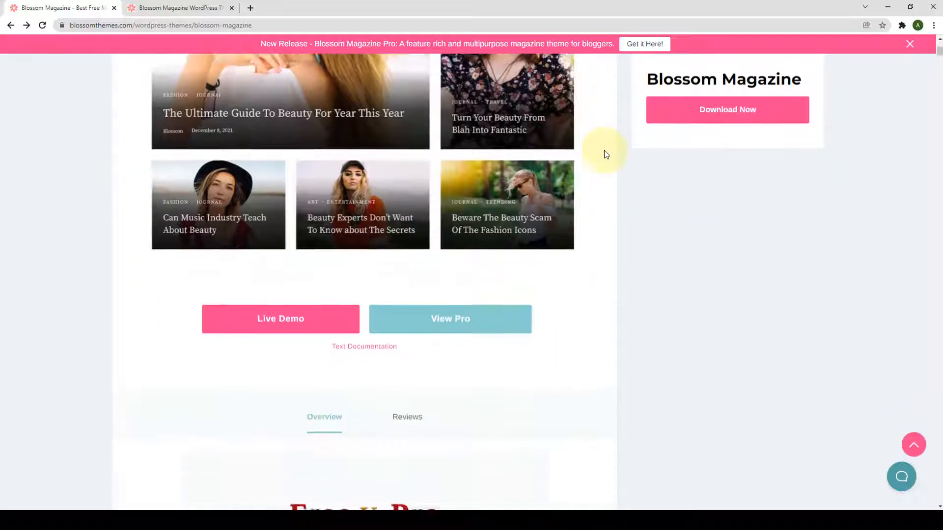
left_click(464, 311)
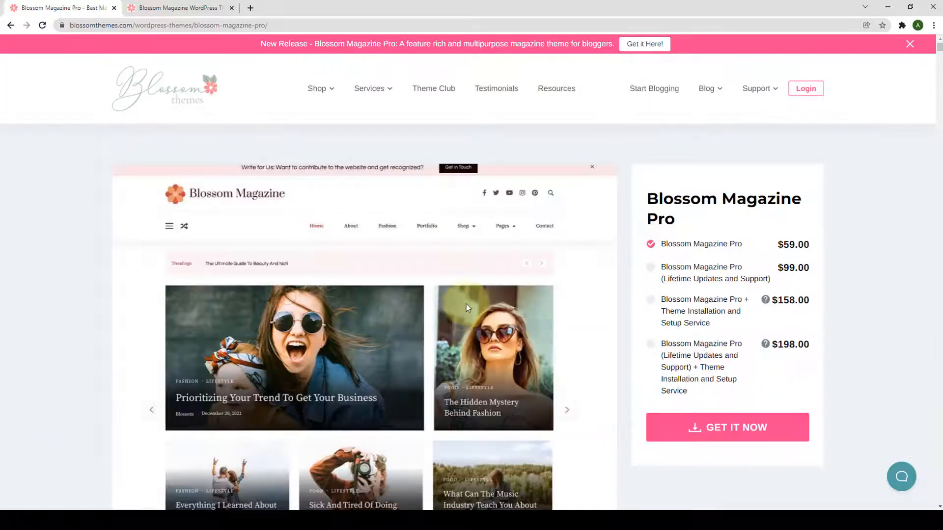
Step: Look over the Blossom Magazine Pro preview and purchase options, and open the Pro theme's live demo
scroll(467, 306, "down", 2)
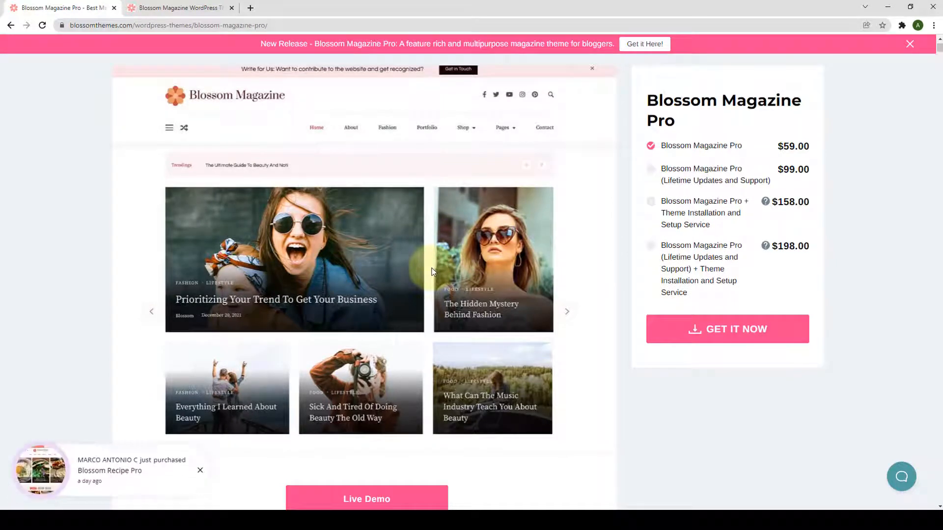
scroll(433, 271, "down", 4)
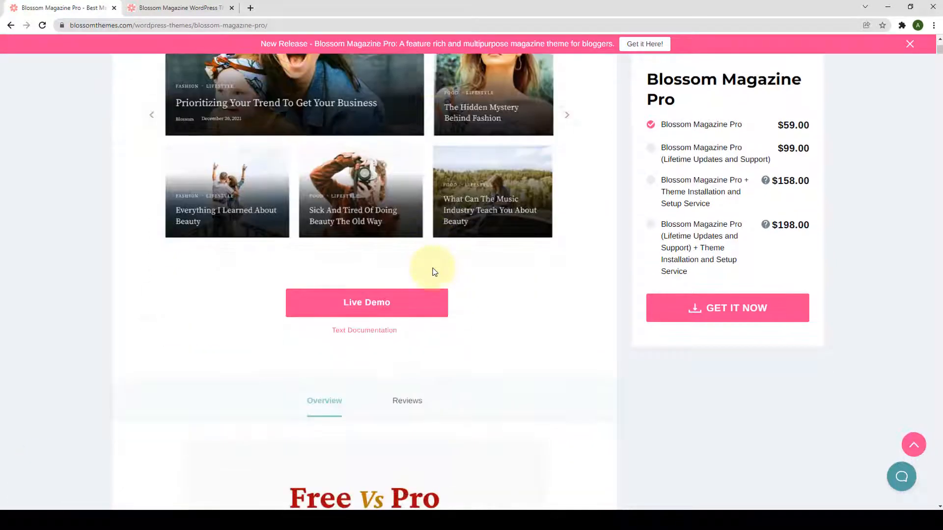
left_click(393, 312)
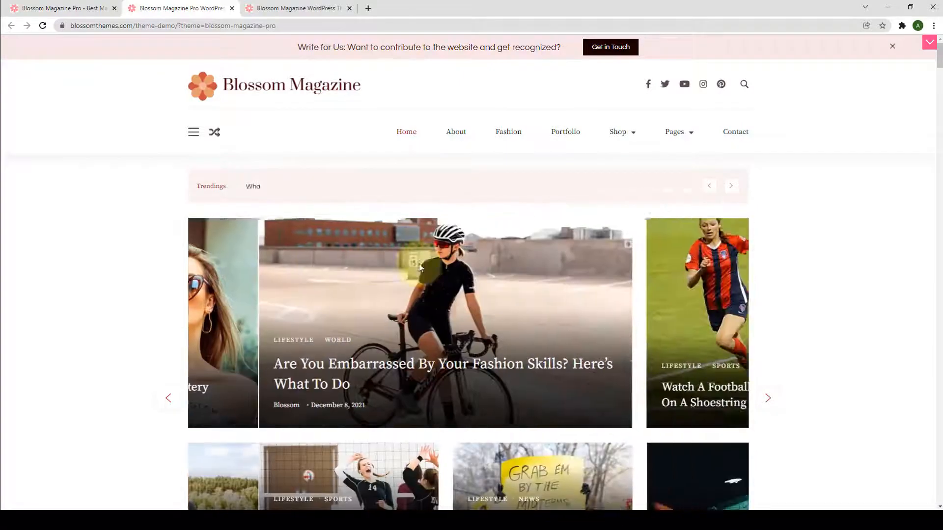
Step: Filter the Pro demo's Top Stories section by Art, Fashion, Entertainment and Health, and return it to All
scroll(425, 269, "down", 10)
scroll(426, 268, "down", 1)
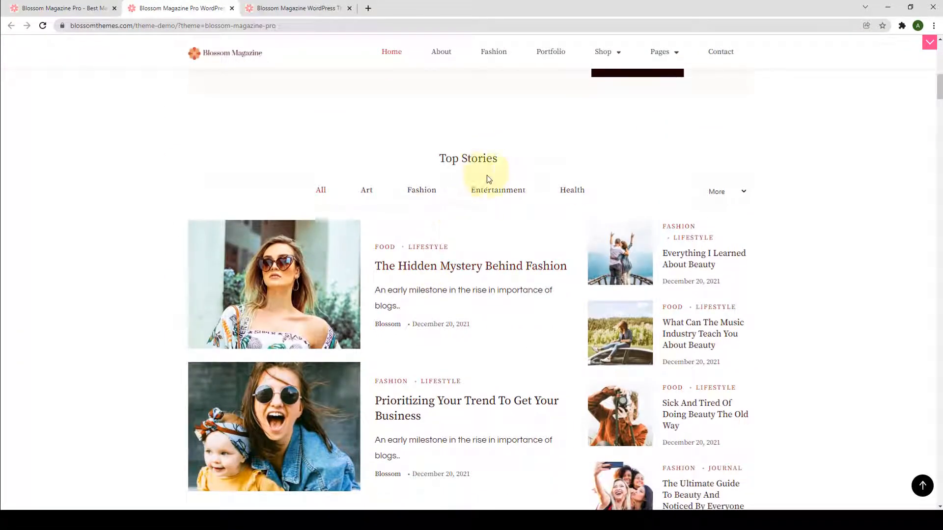
left_click(362, 193)
left_click(415, 191)
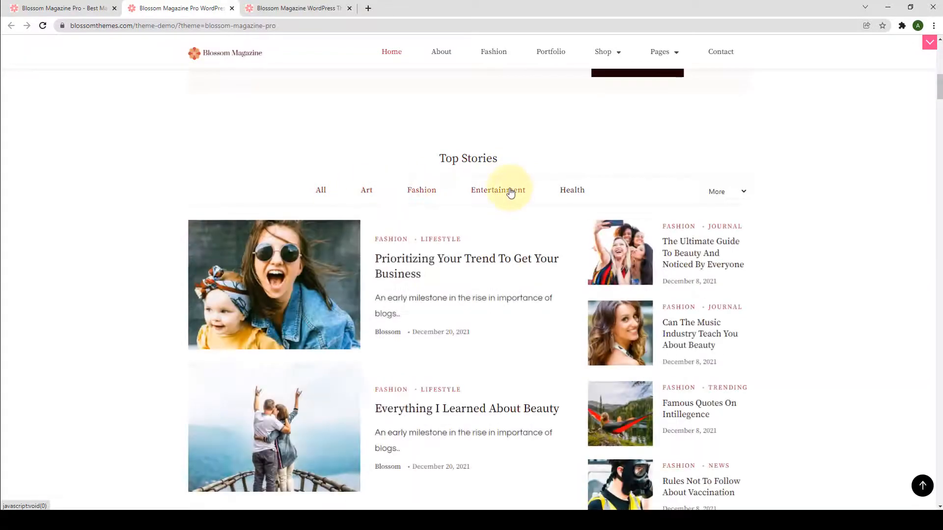
left_click(498, 191)
left_click(572, 191)
left_click(326, 194)
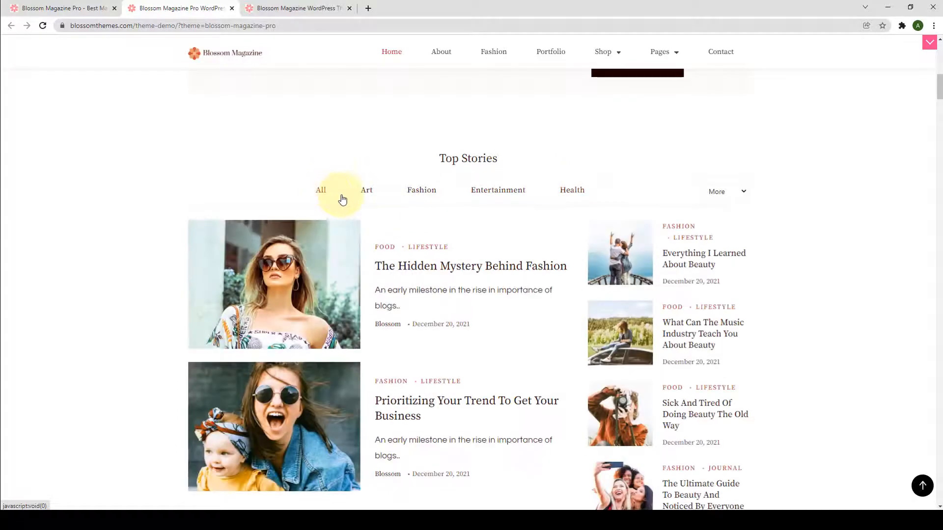
Step: Examine the Pro demo's ad banner, the Fashion, Entertainment and Health post columns, and the Search section with popular categories
scroll(344, 202, "down", 9)
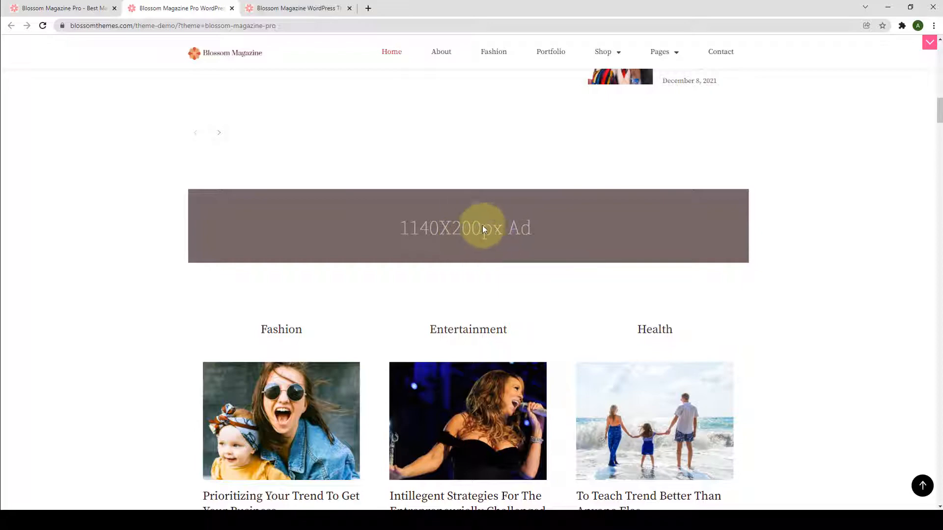
scroll(473, 239, "down", 5)
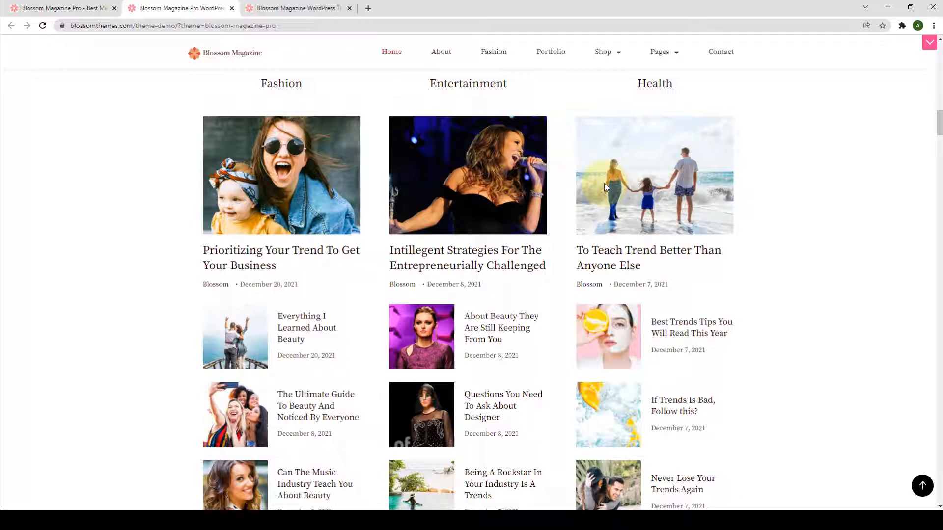
scroll(604, 186, "down", 8)
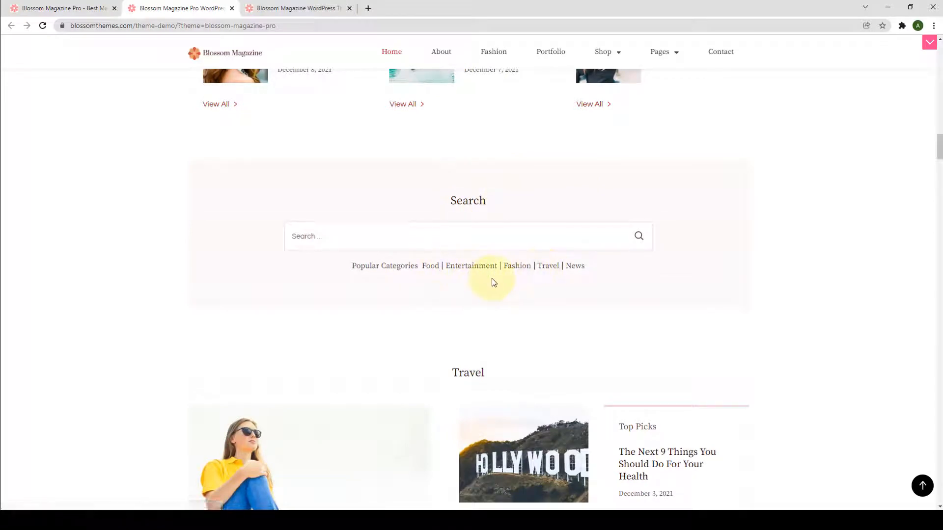
Step: Examine the Travel section with its Top Picks, the Categories section and the Food section of the Pro demo
scroll(493, 281, "down", 4)
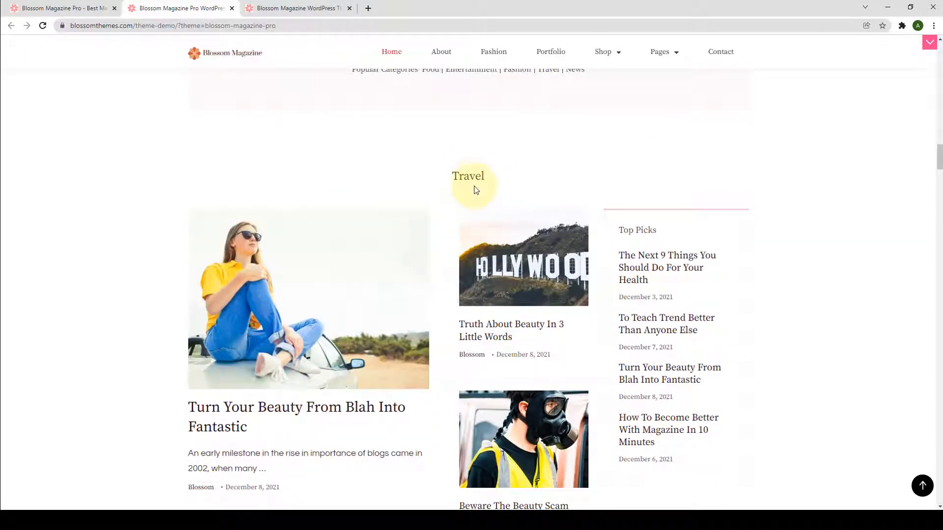
scroll(474, 190, "down", 1)
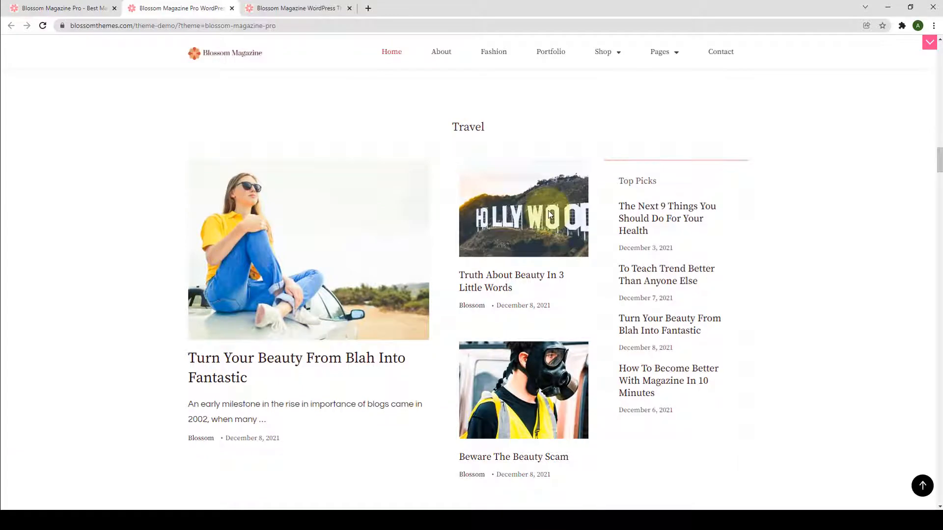
scroll(549, 214, "down", 1)
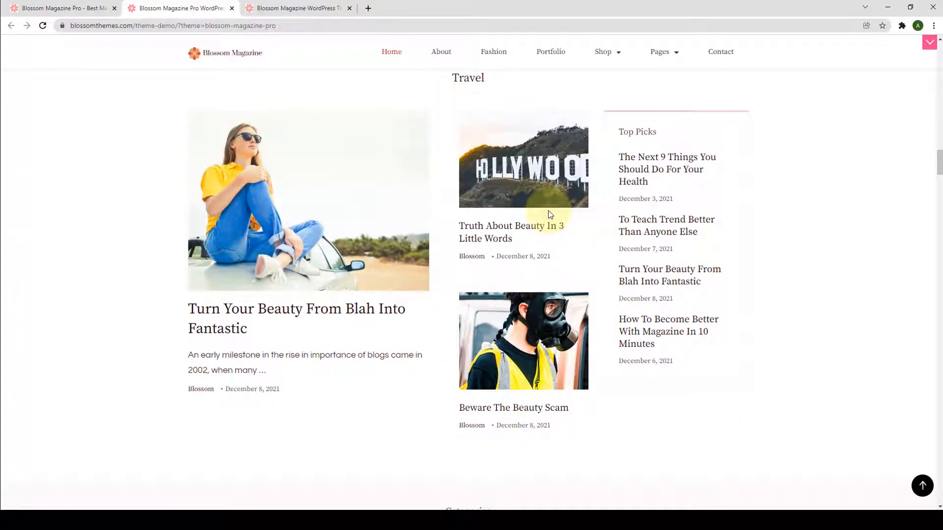
scroll(548, 210, "down", 7)
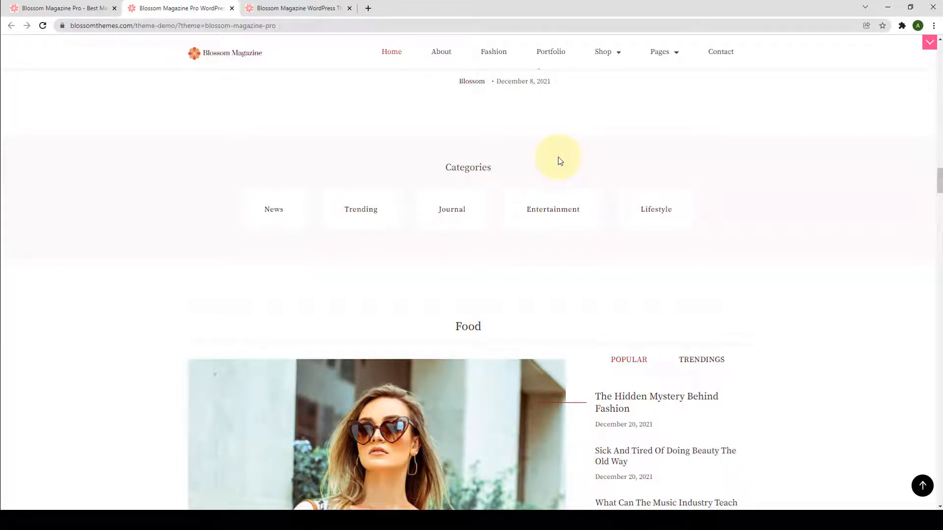
scroll(473, 219, "down", 4)
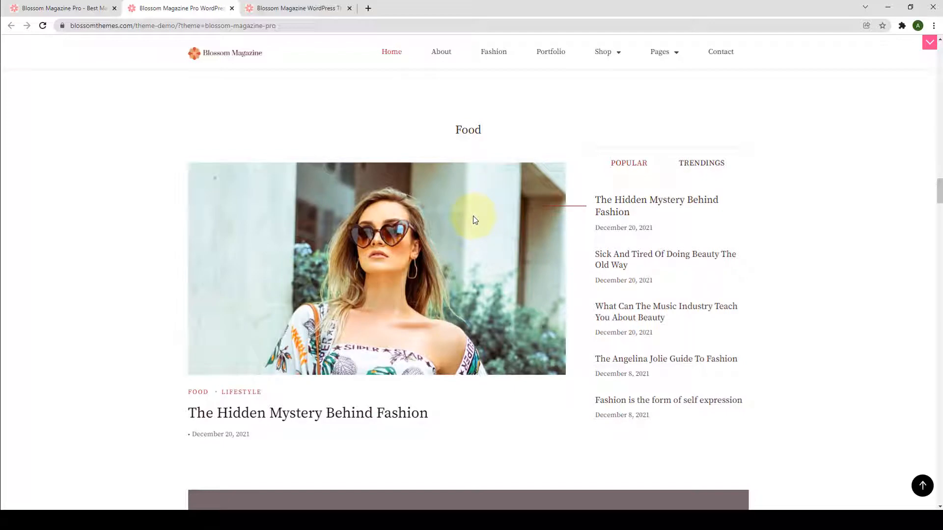
Step: Switch the Pro demo's Food section to Trendings and back to Popular, and look over the ad banner and Art section below
left_click(687, 163)
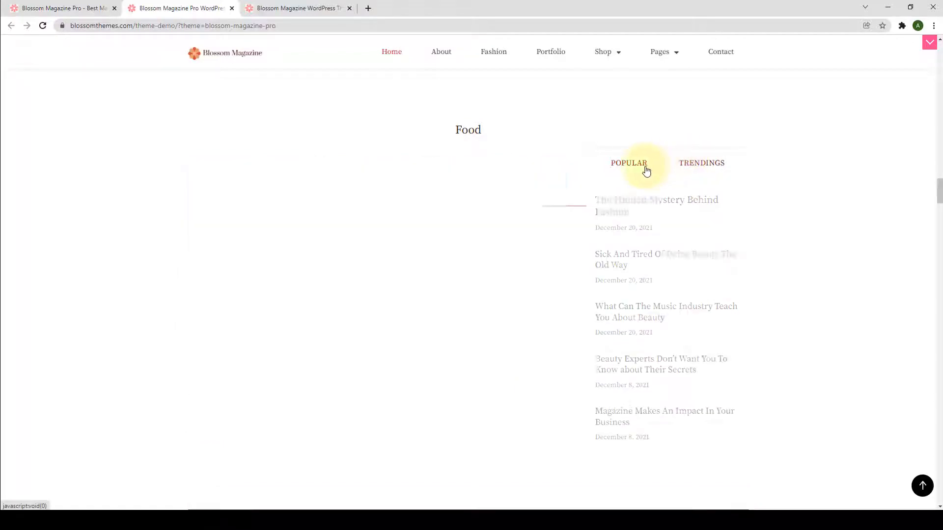
left_click(641, 165)
scroll(568, 201, "down", 6)
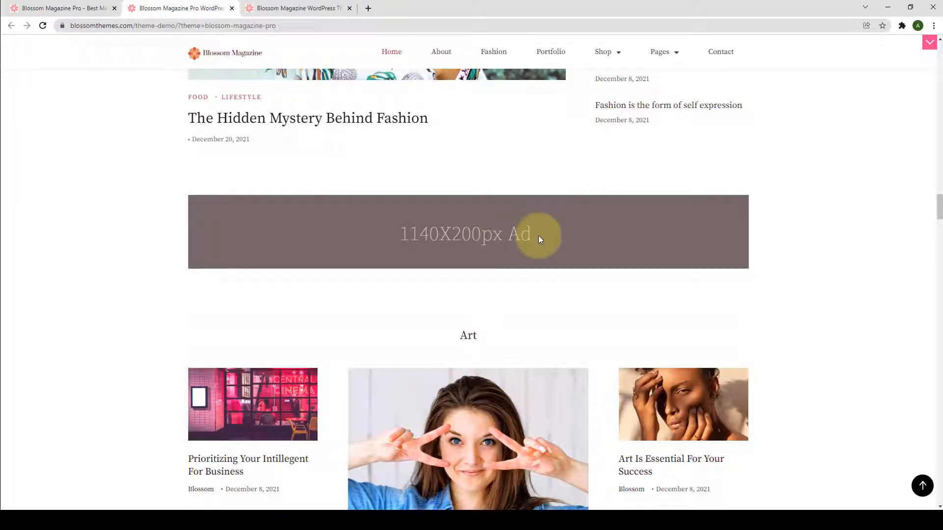
scroll(538, 235, "down", 4)
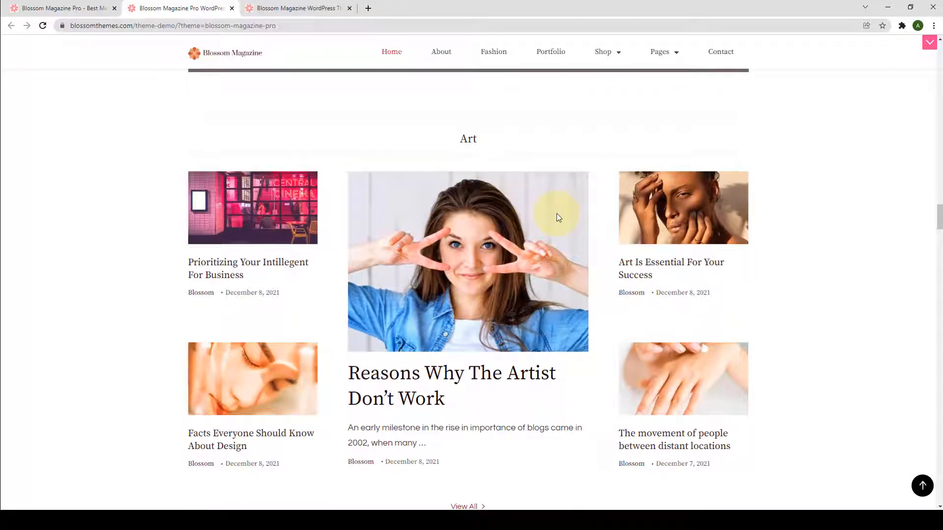
Step: Examine the Pro demo's Popular Videos, Tech, News, Sports and Auto Life sections
scroll(558, 217, "down", 8)
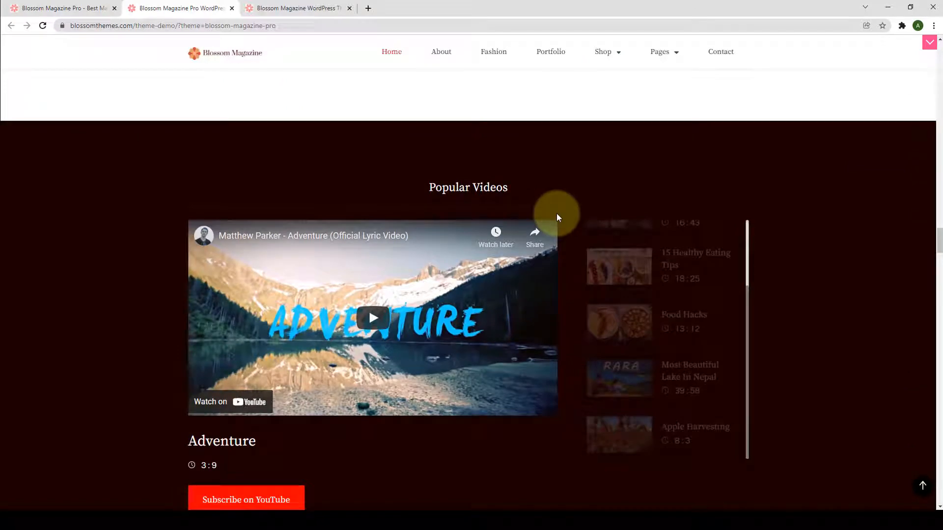
scroll(558, 216, "down", 8)
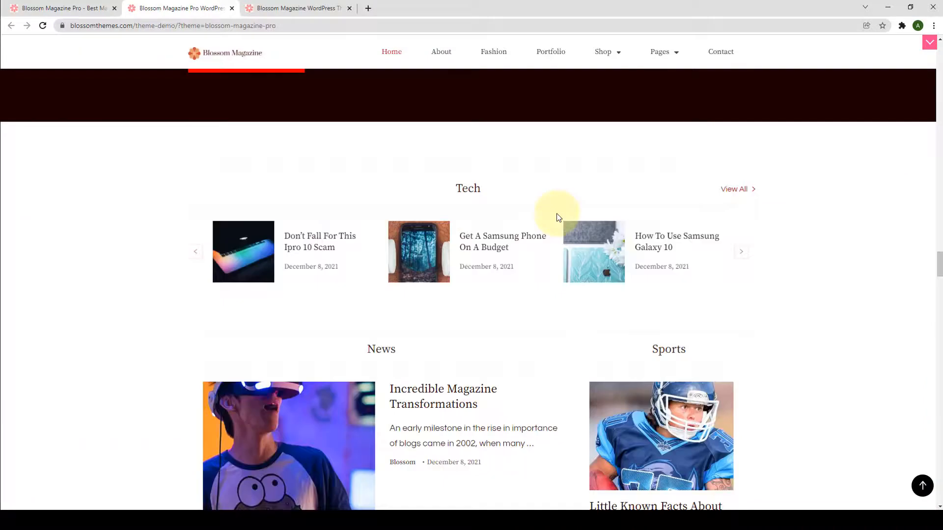
scroll(559, 218, "down", 6)
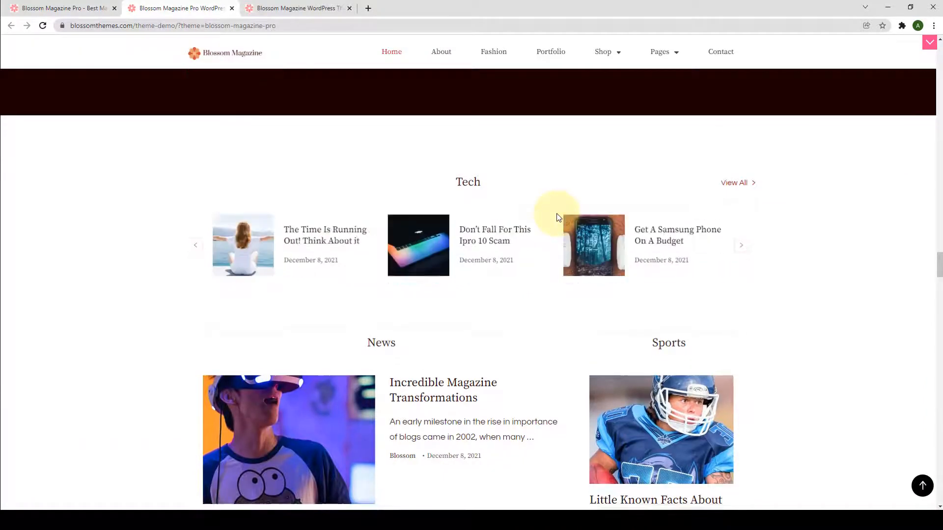
scroll(558, 218, "up", 1)
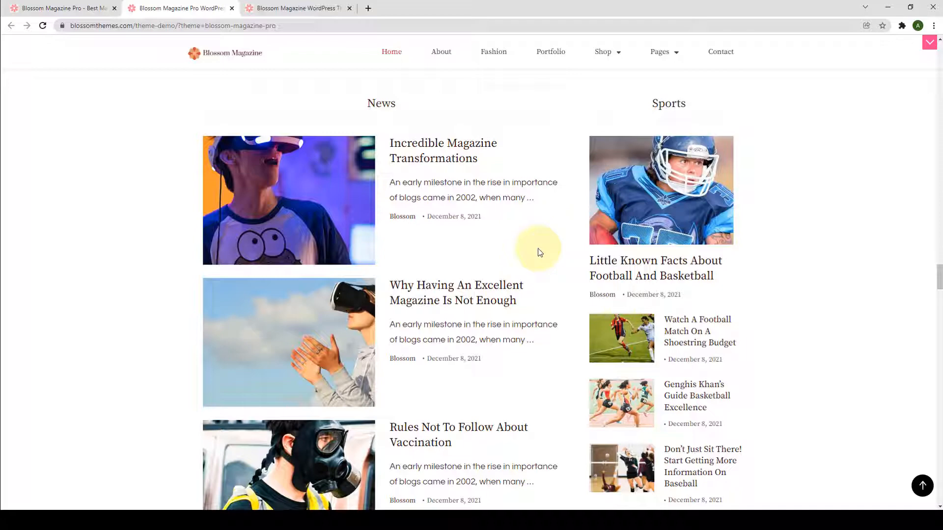
scroll(537, 252, "down", 10)
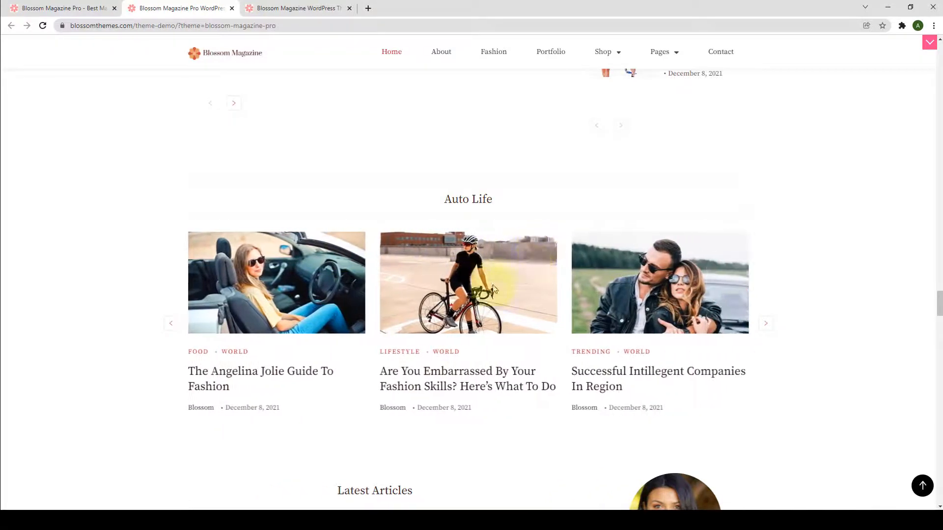
Step: Examine the Latest Articles section with its author sidebar, sticky subscription form, pagination and newsletter sign-up
scroll(569, 287, "down", 8)
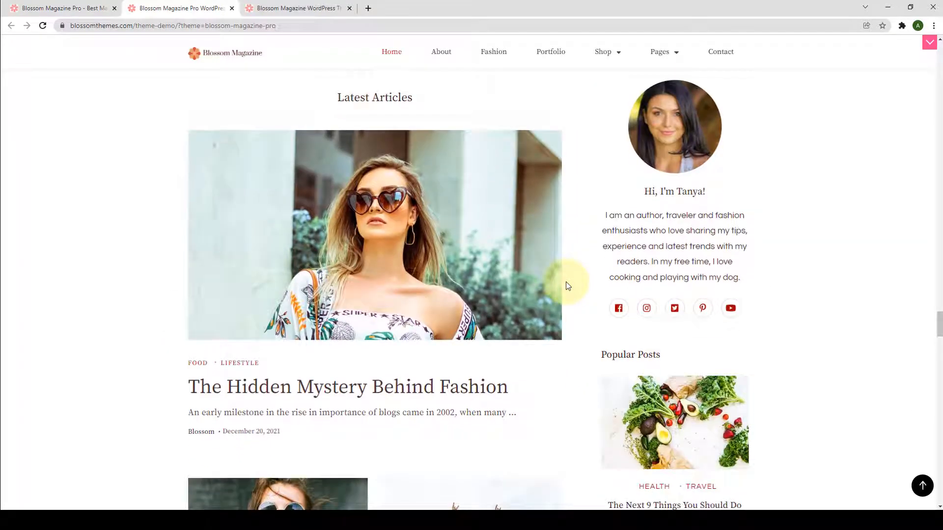
scroll(621, 270, "down", 20)
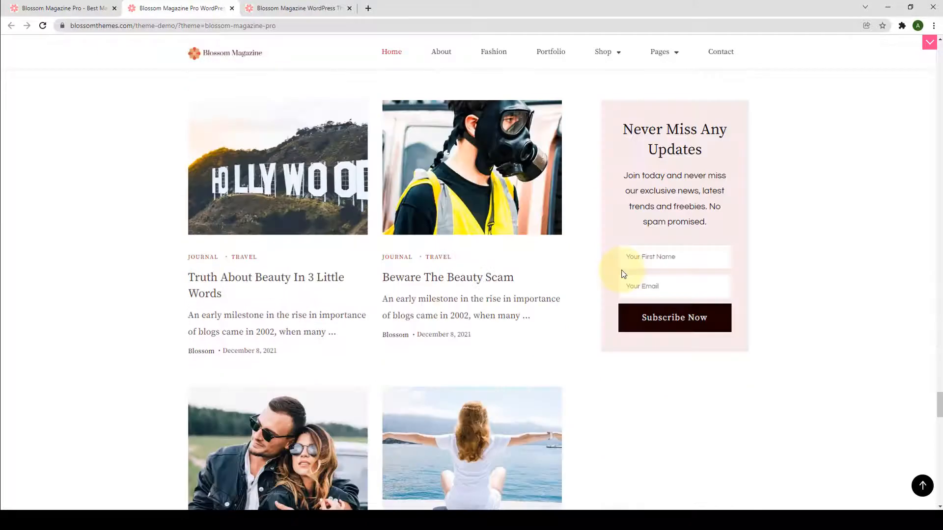
scroll(623, 273, "down", 3)
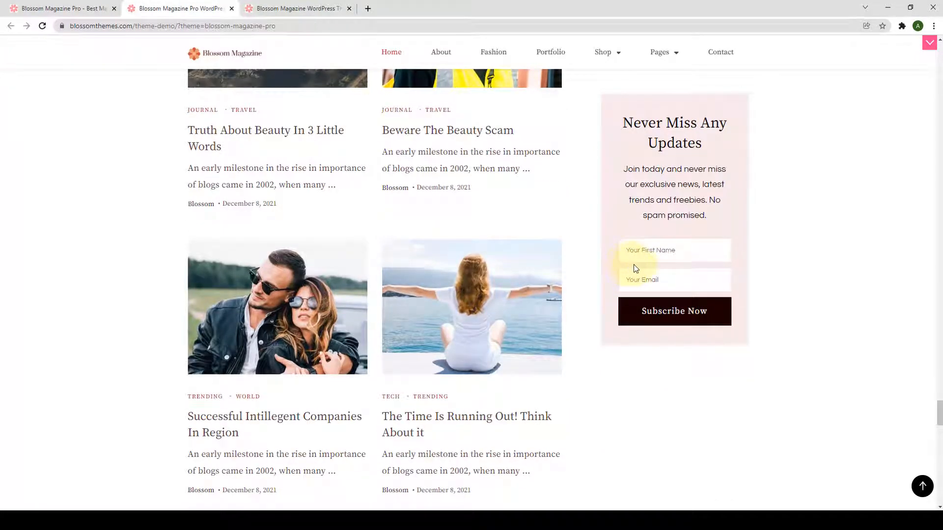
scroll(633, 268, "down", 2)
scroll(634, 265, "down", 5)
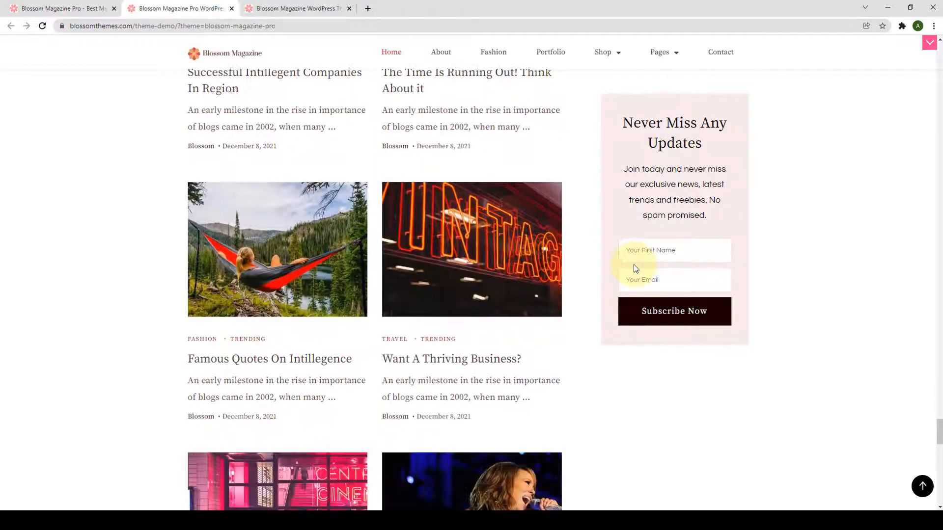
scroll(633, 267, "up", 11)
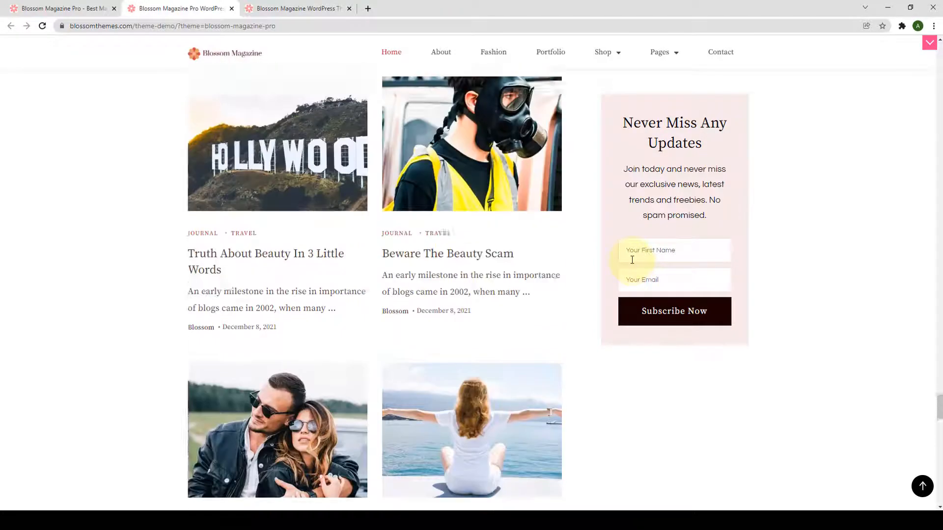
scroll(766, 280, "down", 20)
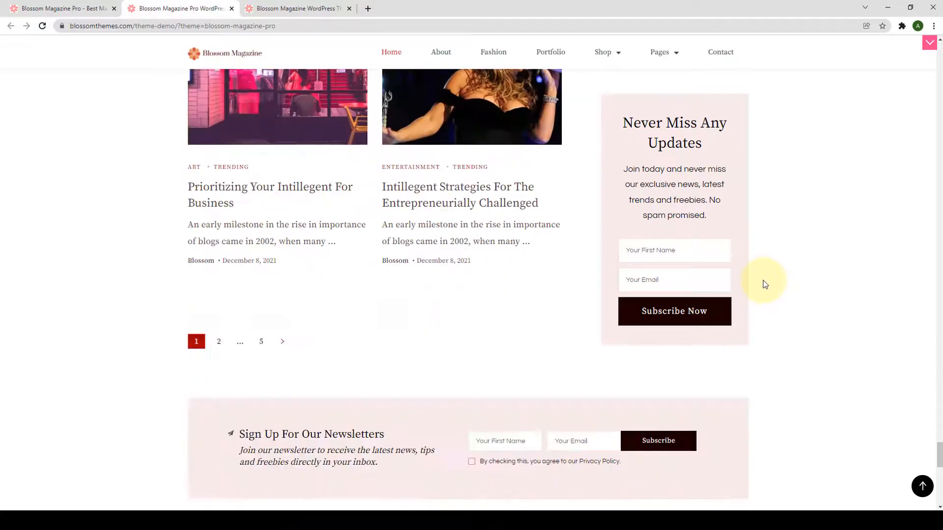
Step: Look over the Pro demo's footer, collapse and reopen the sticky subscribe bar, and return to the start of the page
scroll(763, 281, "down", 6)
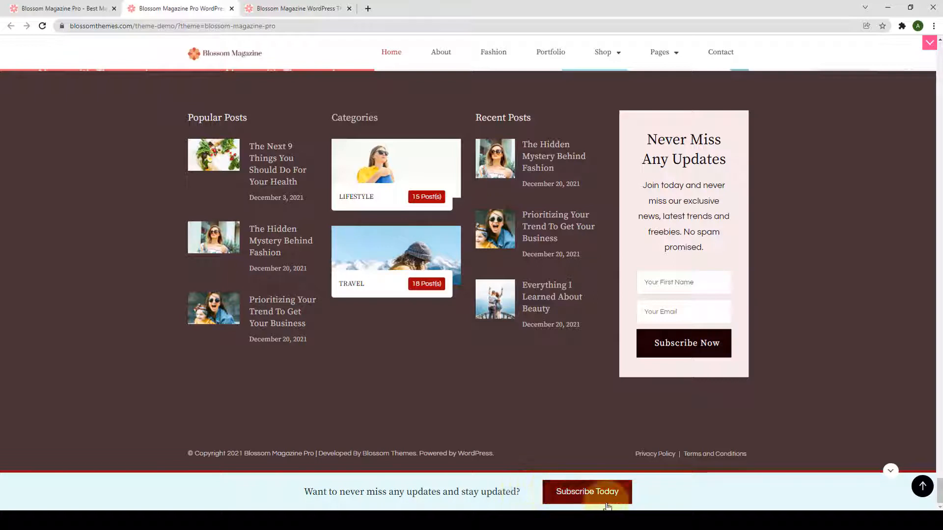
left_click(887, 474)
left_click(888, 505)
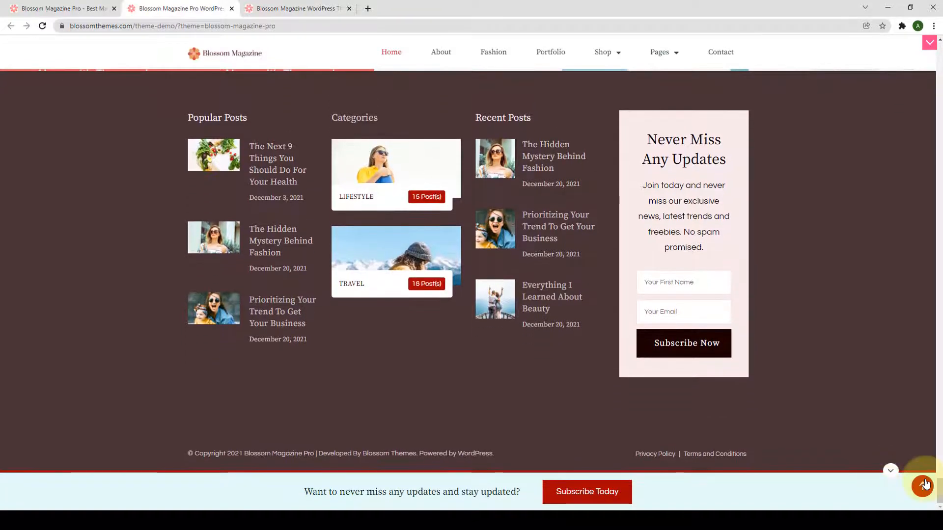
left_click(925, 485)
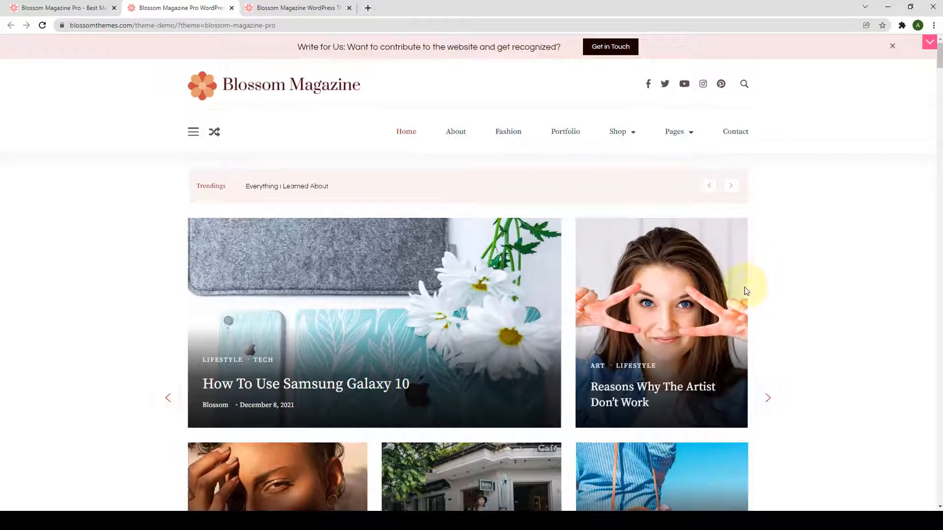
Step: Return to the Blossom Magazine Pro product page and look through the feature comparison table down to the theme's features introduction
left_click(74, 8)
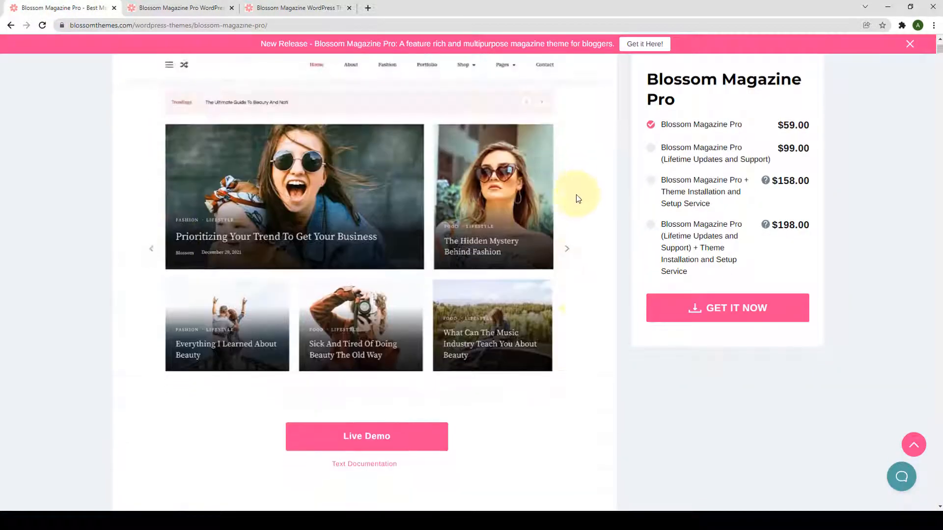
scroll(576, 194, "down", 15)
scroll(572, 218, "down", 20)
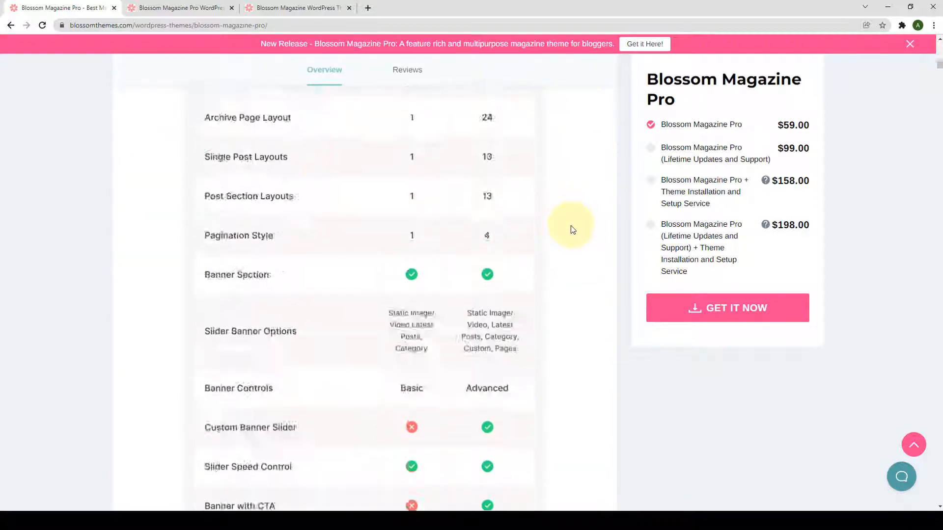
scroll(571, 229, "down", 20)
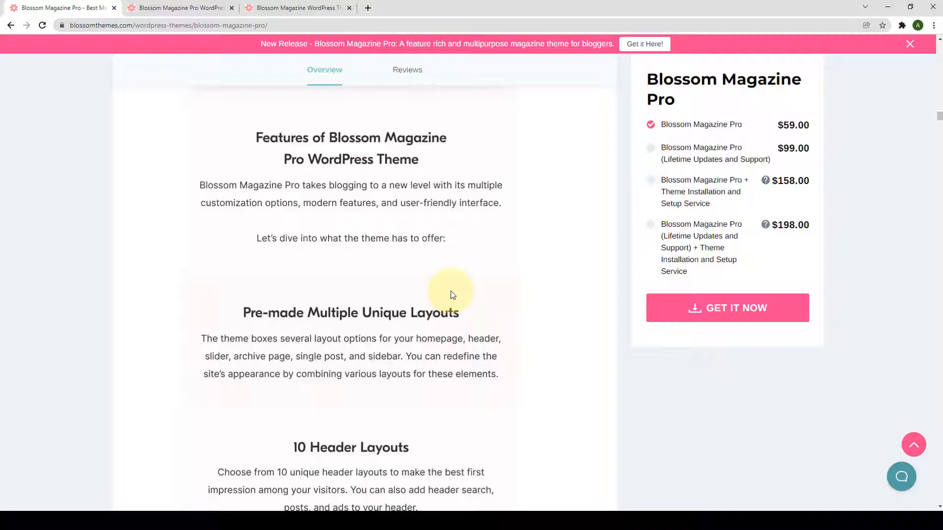
Step: Review the 10 header layouts and 24 home page layouts on the Blossom Magazine Pro product page
scroll(453, 296, "down", 4)
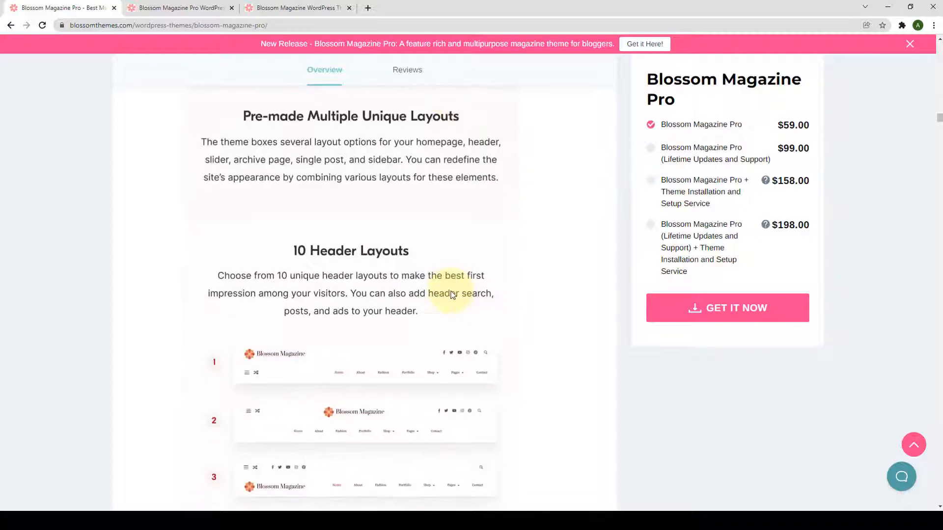
scroll(379, 269, "down", 8)
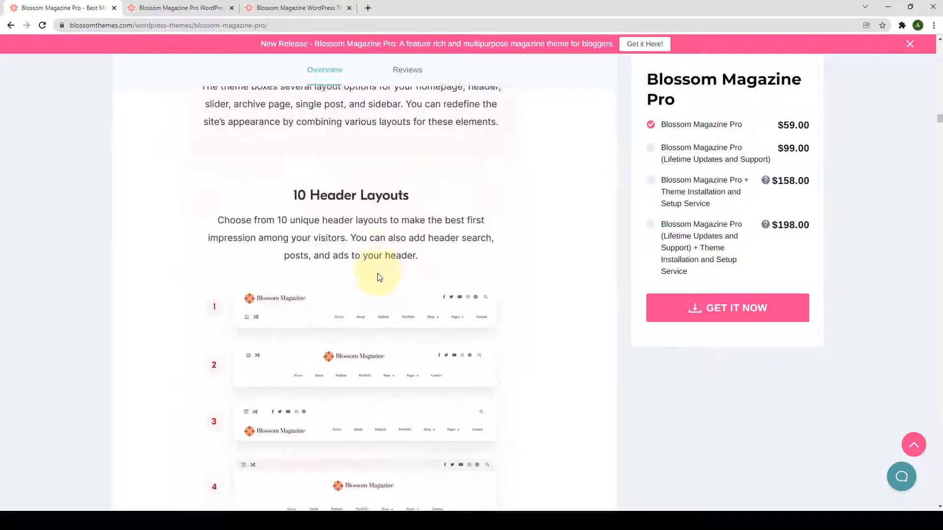
scroll(399, 221, "down", 7)
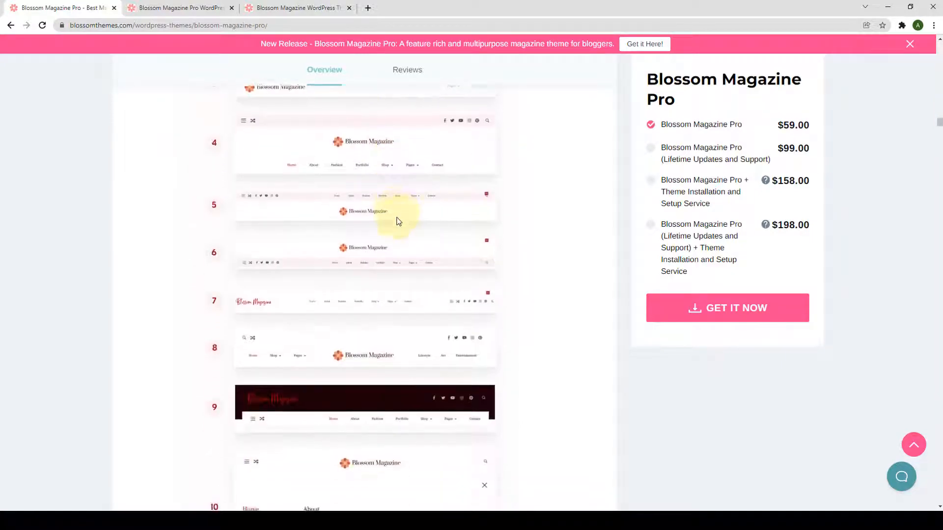
scroll(373, 211, "down", 3)
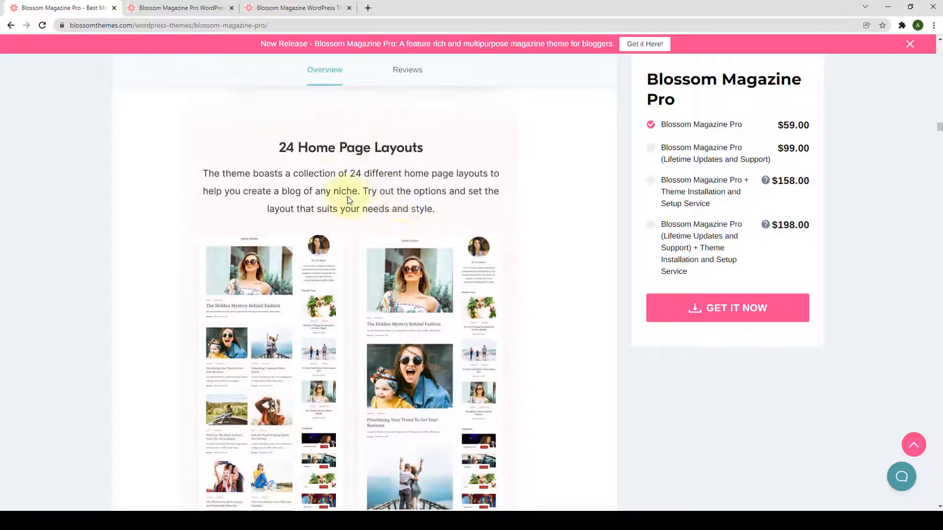
scroll(402, 218, "down", 4)
scroll(401, 218, "down", 10)
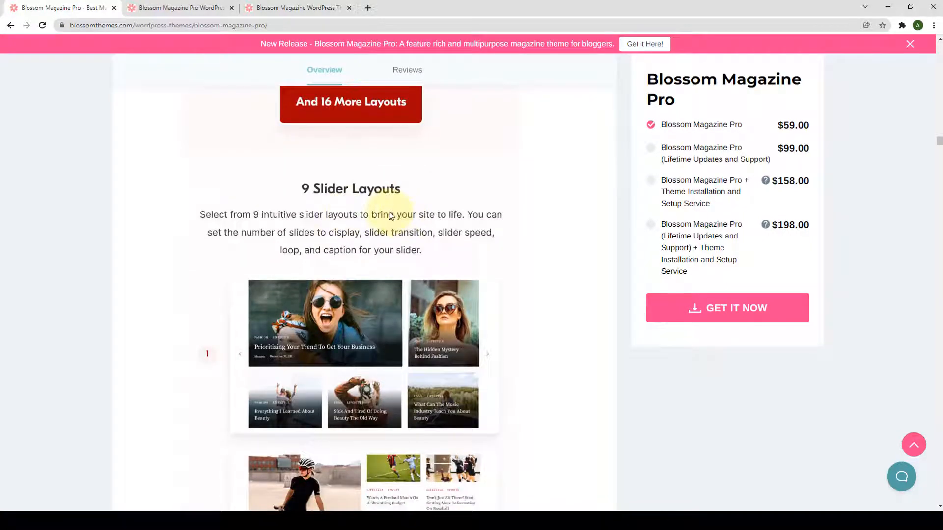
Step: Review the Pro theme's slider, single post, archive page and category section layouts
scroll(398, 218, "down", 14)
scroll(391, 217, "down", 17)
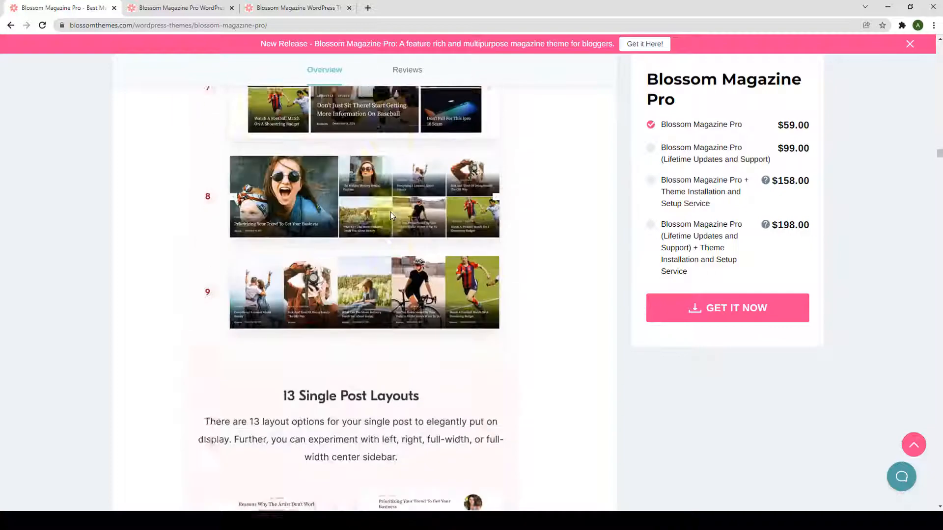
scroll(368, 185, "down", 15)
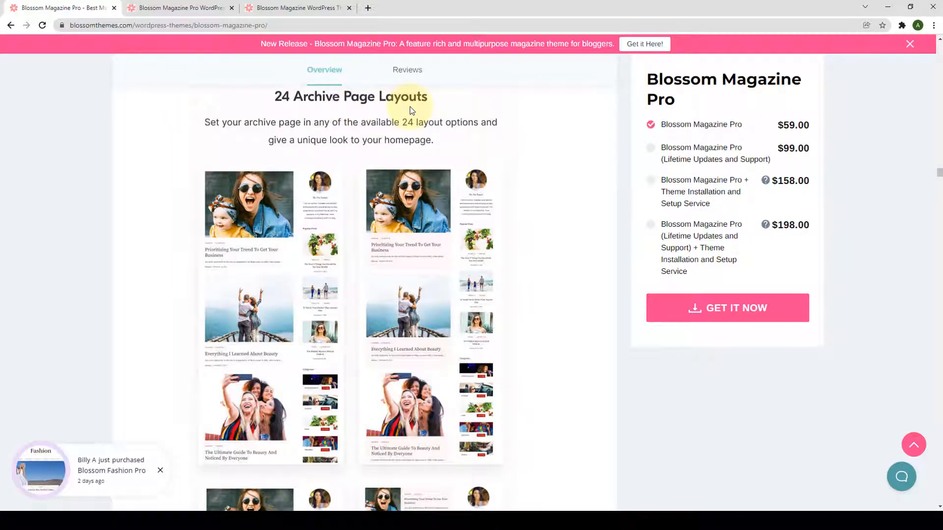
scroll(412, 109, "down", 20)
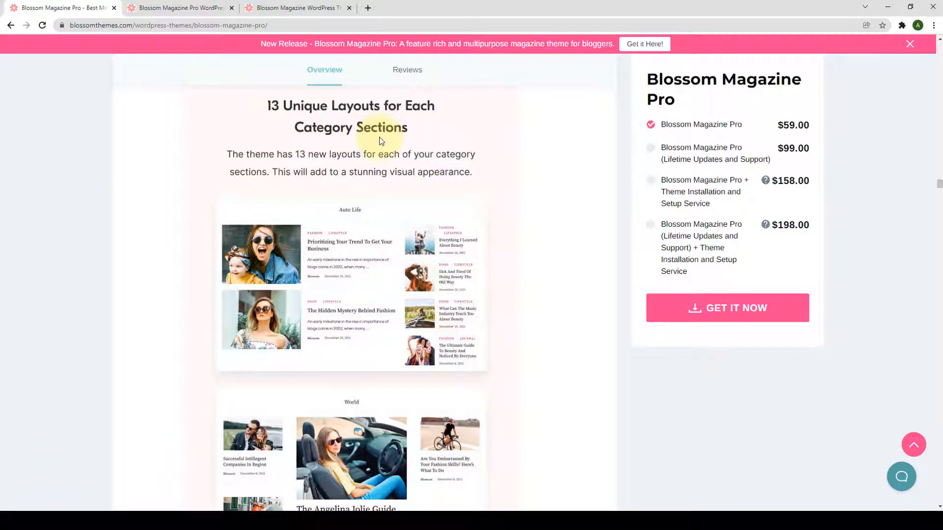
scroll(382, 147, "down", 15)
Step: Review the Pro theme's pagination, advertisement, color, Google Fonts, typography, one-click demo and speed optimization features
scroll(383, 169, "down", 8)
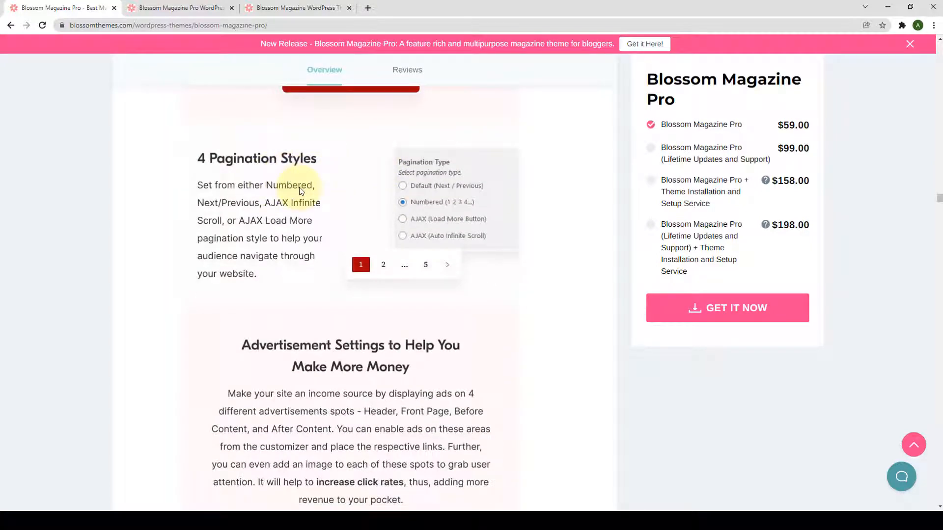
scroll(300, 190, "down", 4)
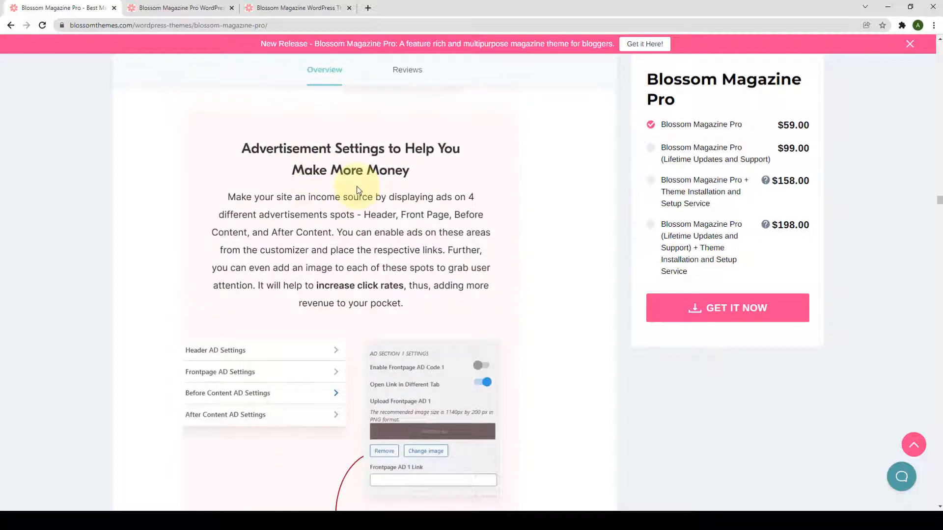
scroll(356, 191, "down", 10)
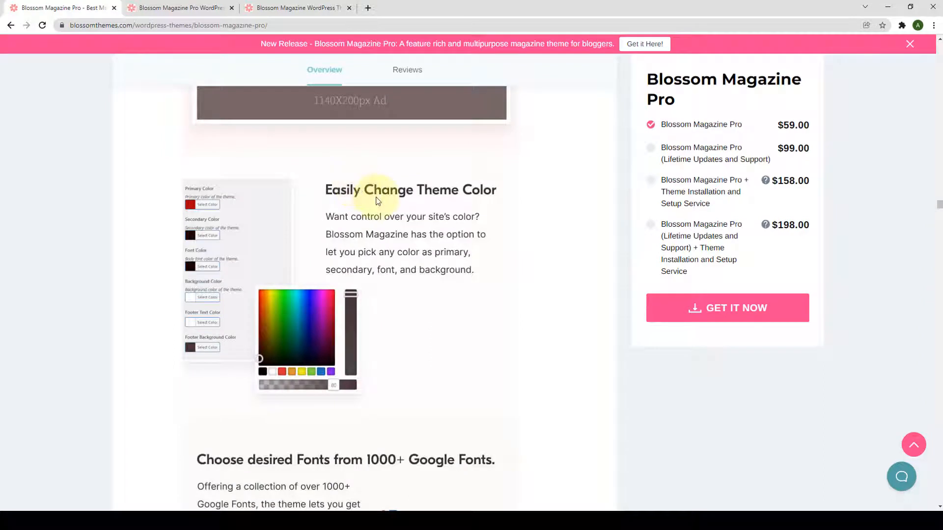
scroll(357, 190, "down", 6)
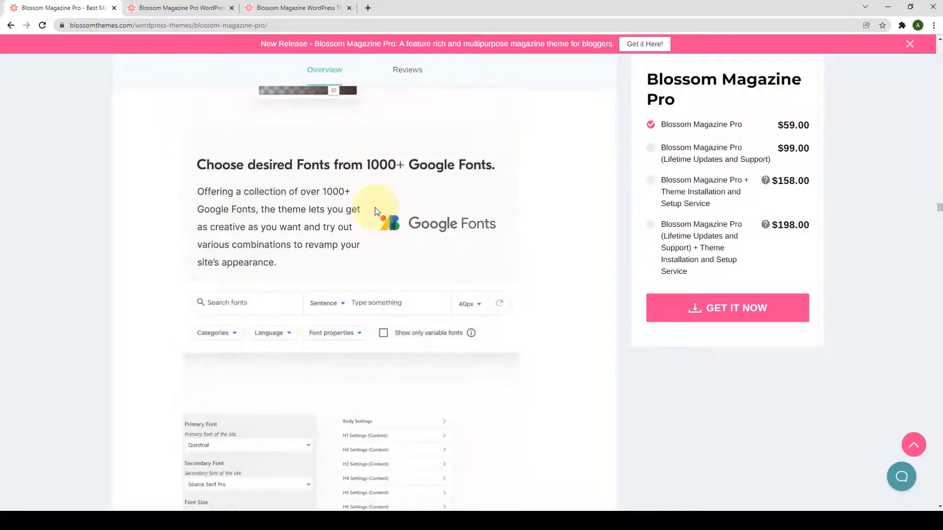
scroll(375, 211, "down", 7)
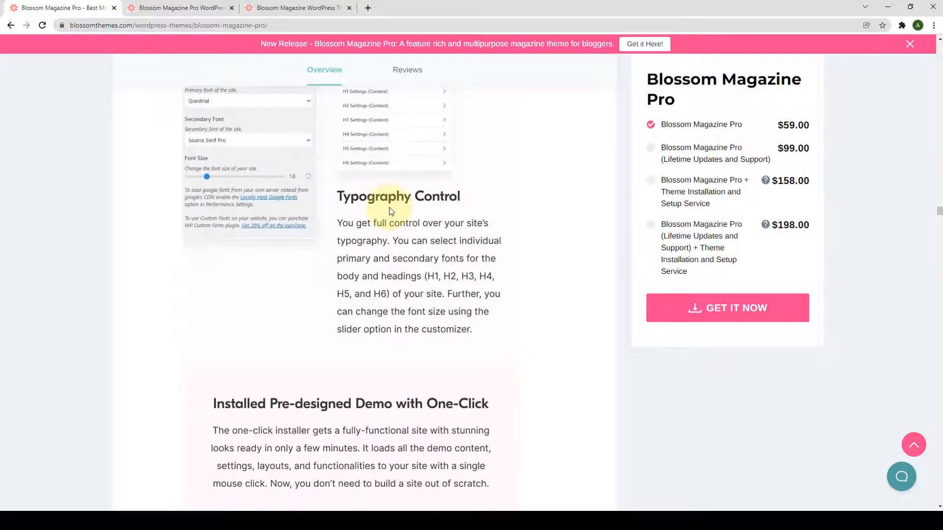
scroll(388, 213, "down", 5)
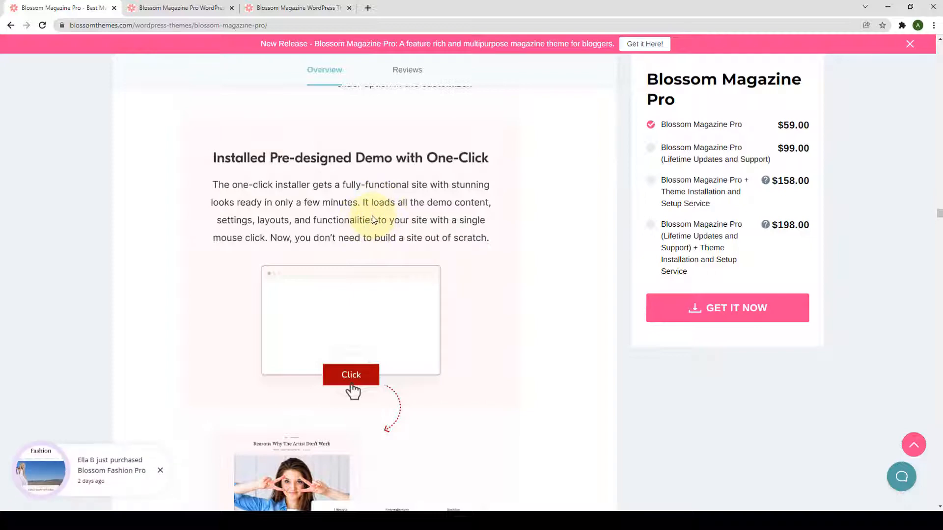
scroll(373, 219, "down", 15)
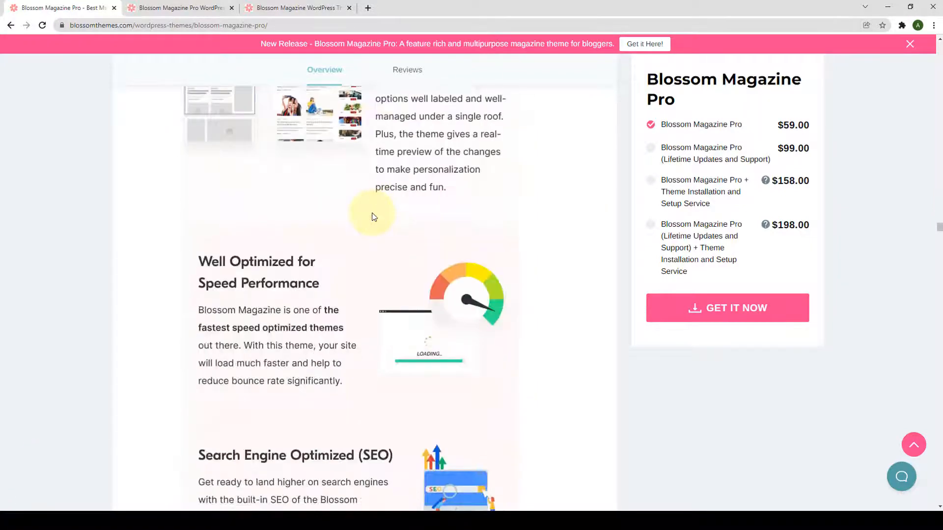
Step: Review the Pro theme's AdSense advertisement areas, news ticker section, two banner options and call-to-action section
scroll(372, 216, "down", 2)
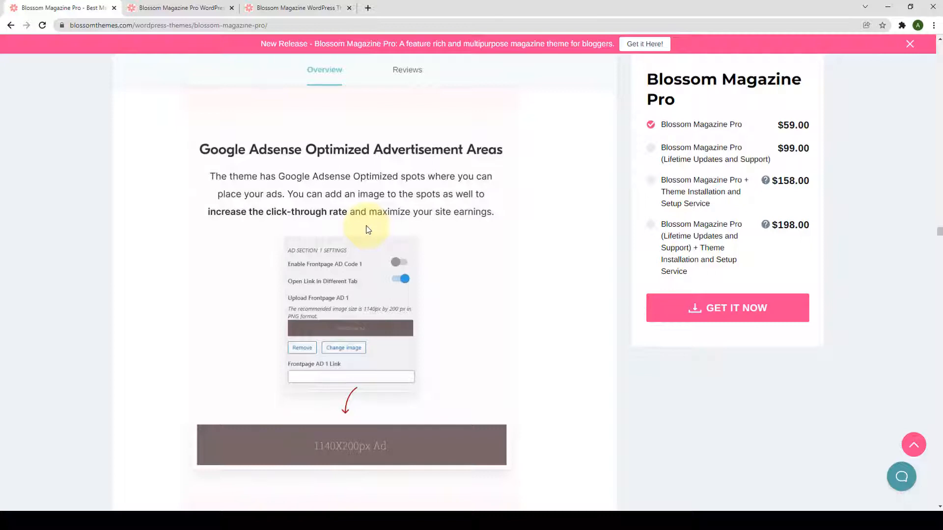
scroll(368, 229, "down", 8)
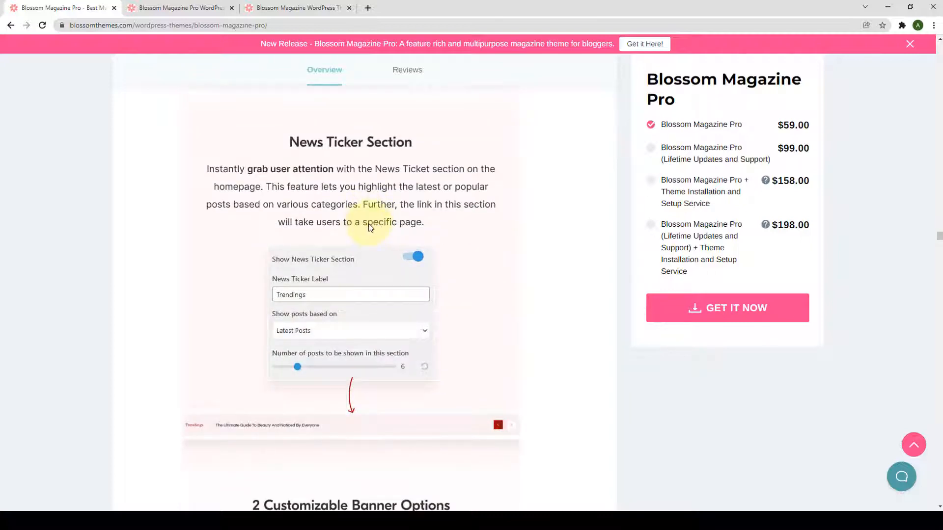
scroll(367, 229, "down", 7)
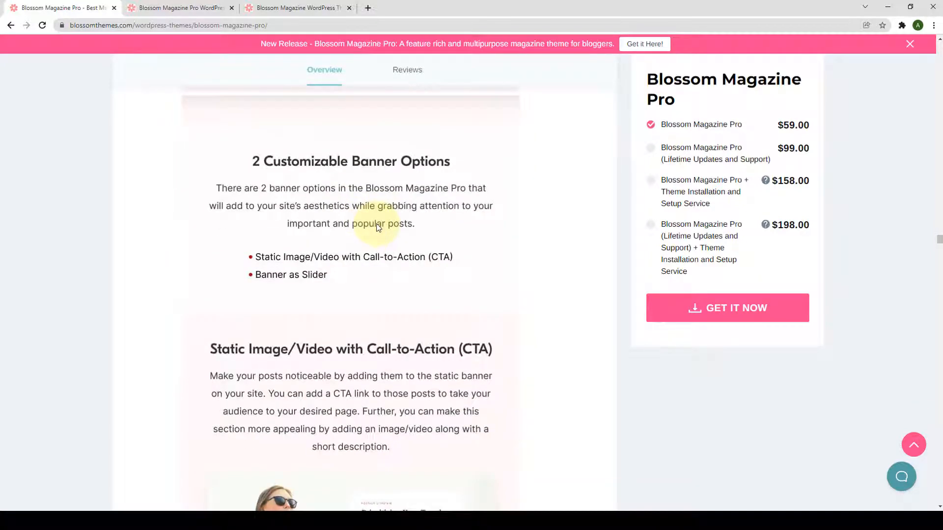
scroll(378, 226, "down", 12)
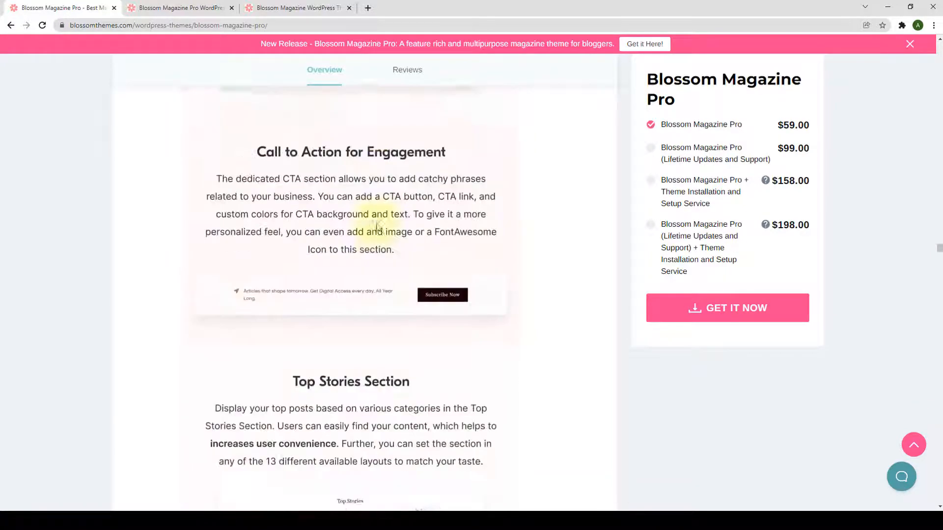
Step: Review the Top Stories, search, Featured Category, Category Listing and Popular Category Tab sections of the Pro theme
scroll(378, 211, "down", 4)
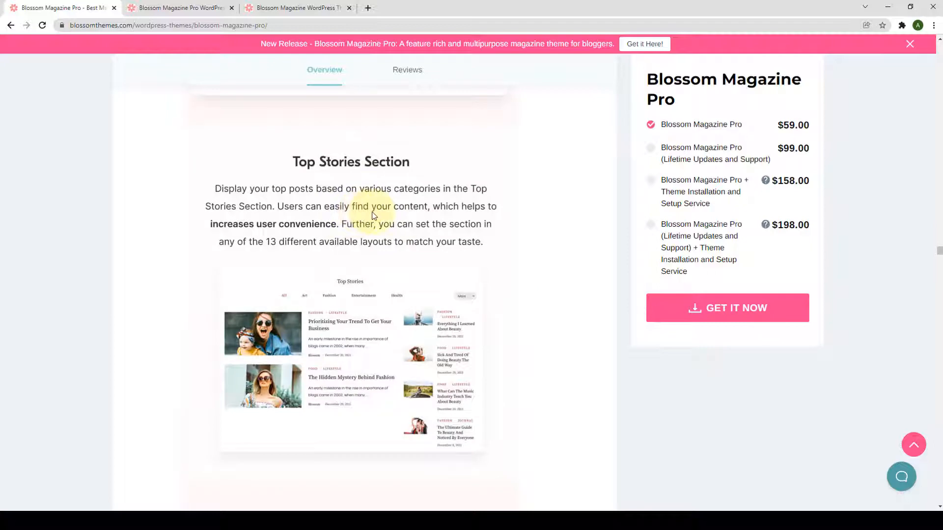
scroll(363, 206, "down", 8)
scroll(358, 184, "down", 10)
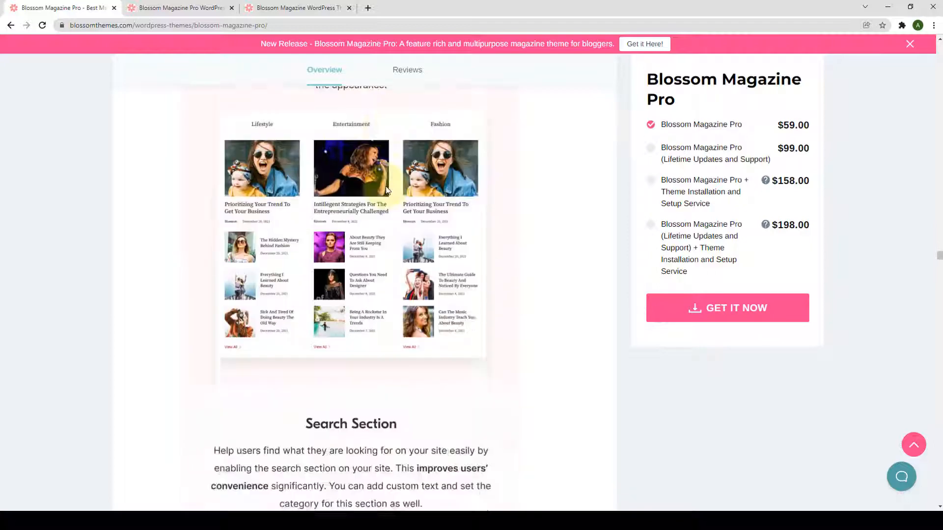
scroll(422, 177, "down", 8)
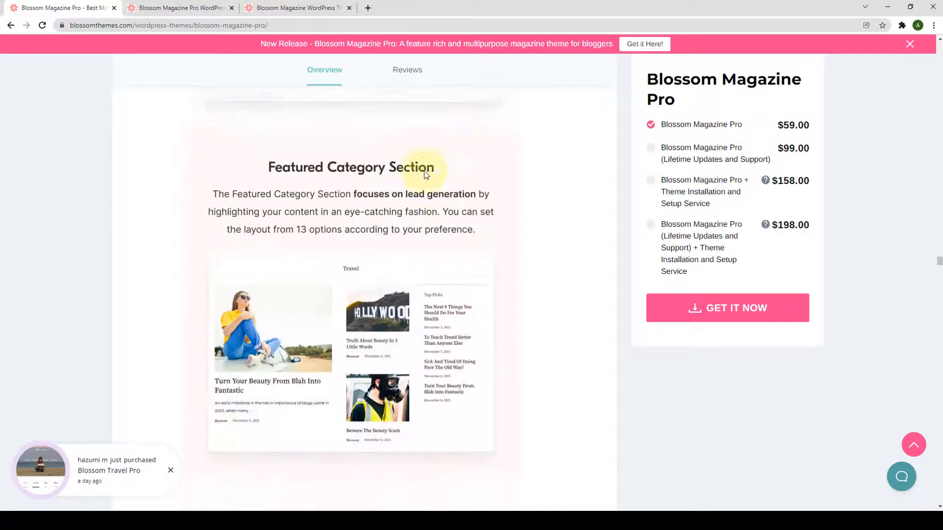
scroll(402, 188, "down", 3)
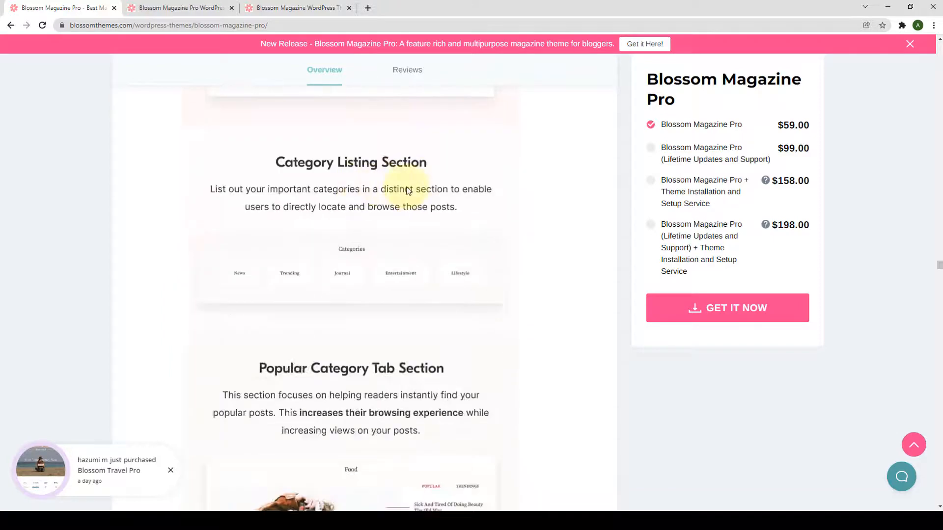
scroll(406, 191, "down", 5)
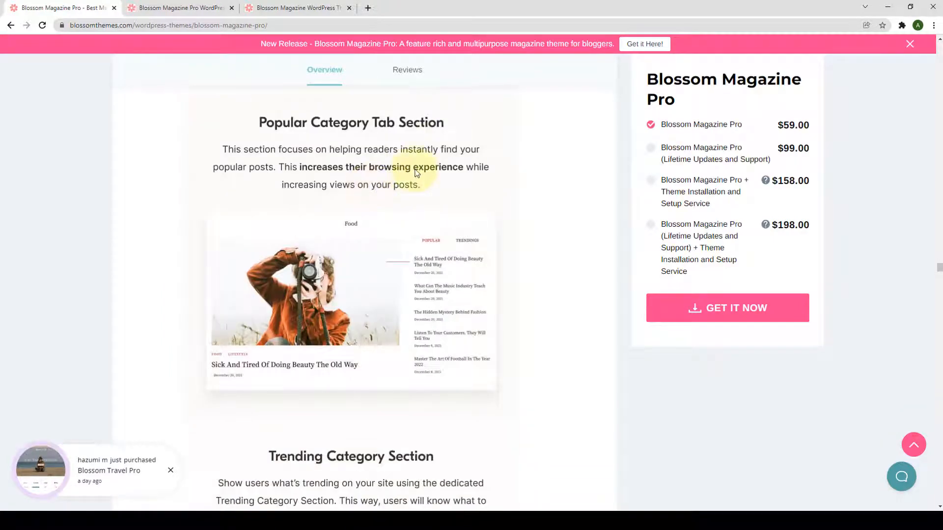
Step: Review the Trending Category and Video sections and the second popular, trending and featured category sections
scroll(343, 221, "down", 7)
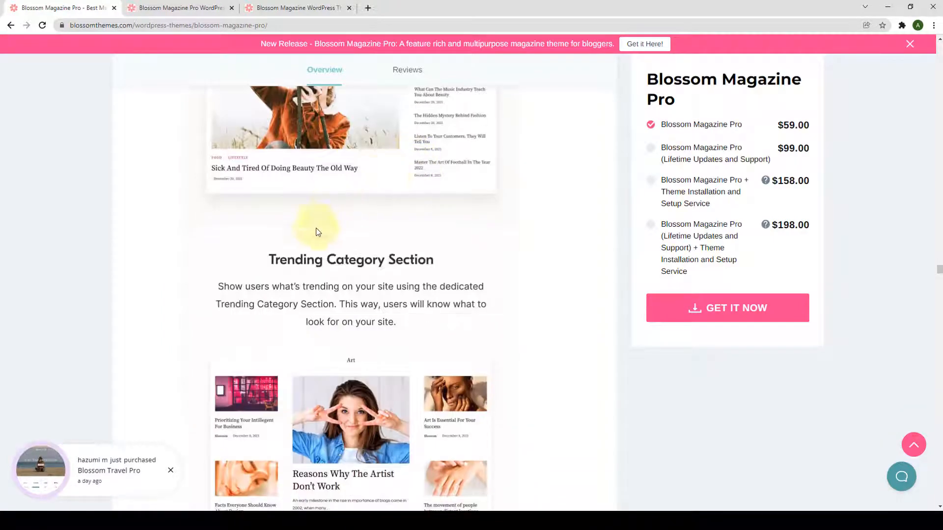
scroll(362, 243, "down", 4)
scroll(363, 245, "down", 4)
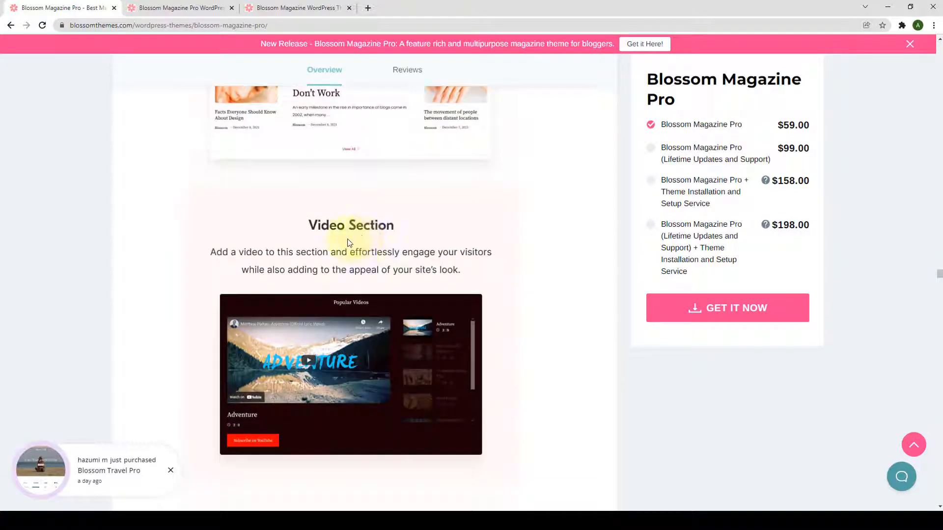
scroll(363, 242, "down", 6)
scroll(374, 164, "down", 2)
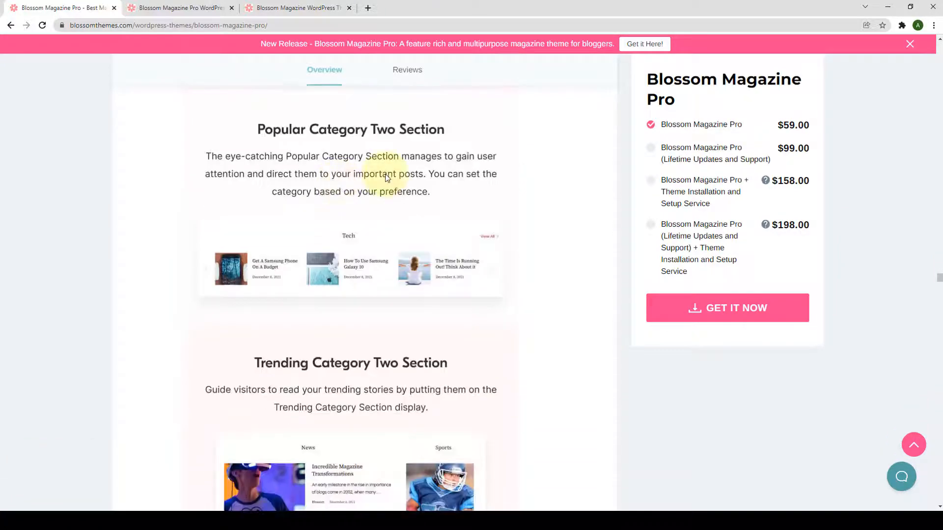
scroll(385, 182, "down", 4)
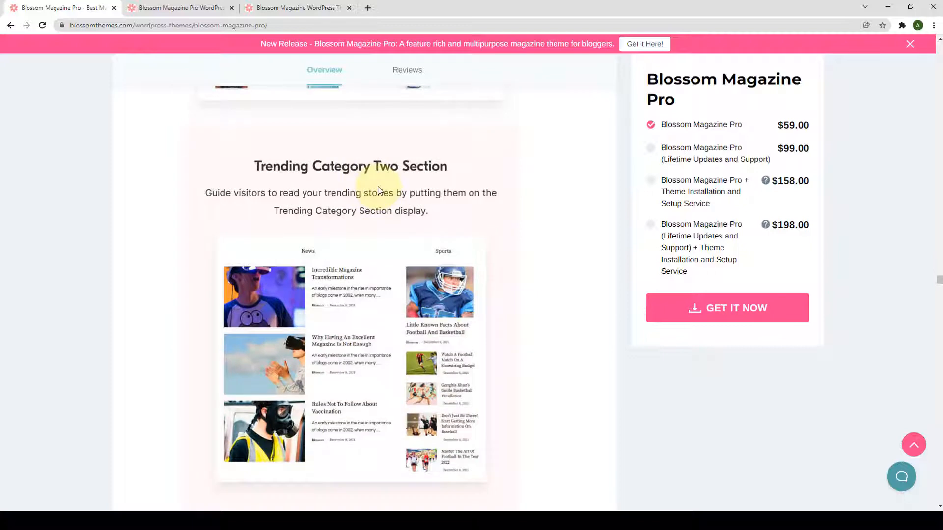
scroll(378, 191, "down", 9)
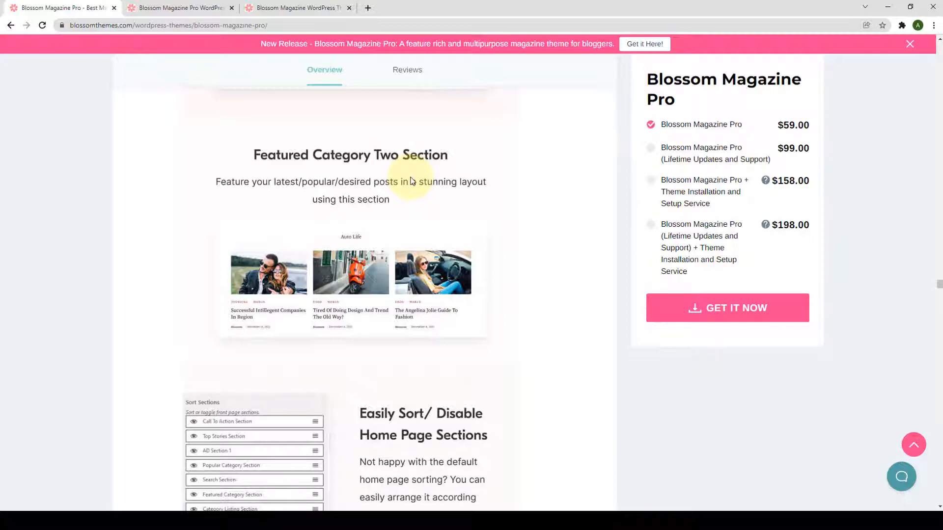
Step: Review the home page section sorting, bottom bar, Instagram section, notification bar and smart image loading features
scroll(411, 180, "down", 6)
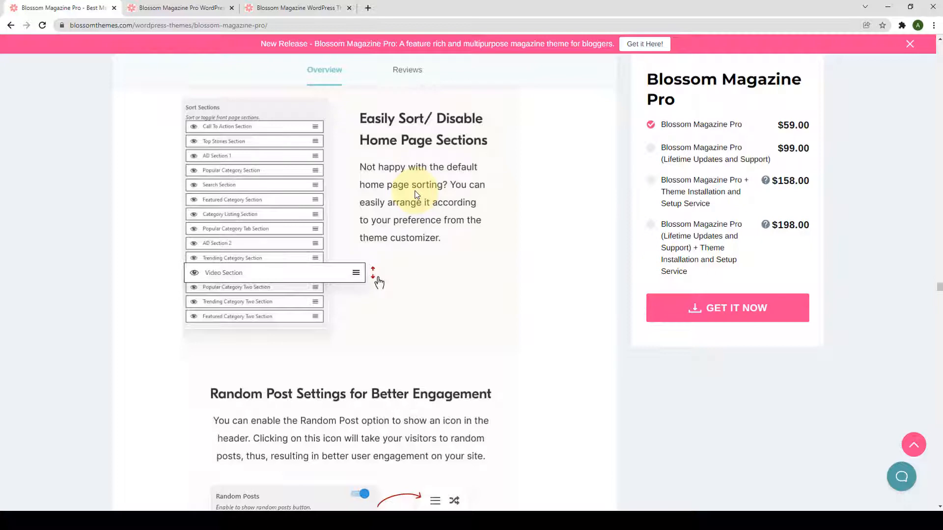
scroll(416, 195, "down", 10)
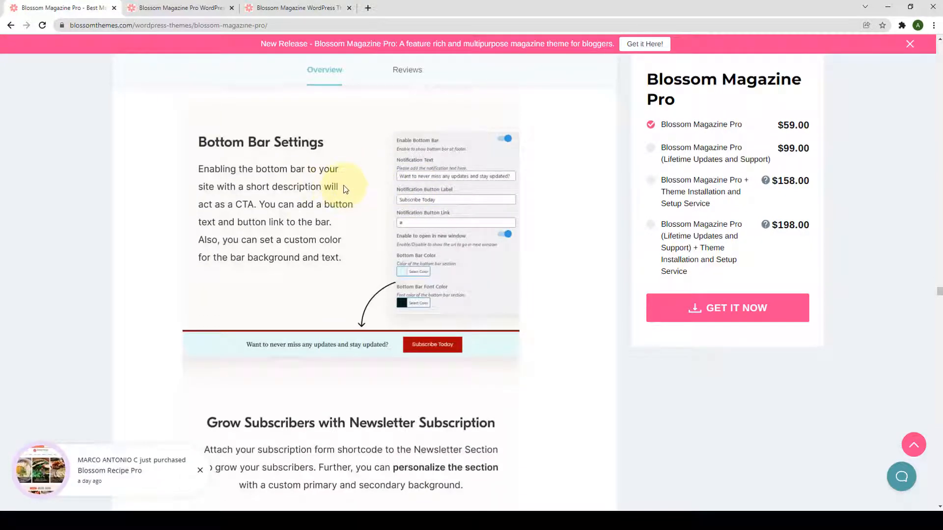
scroll(346, 191, "down", 10)
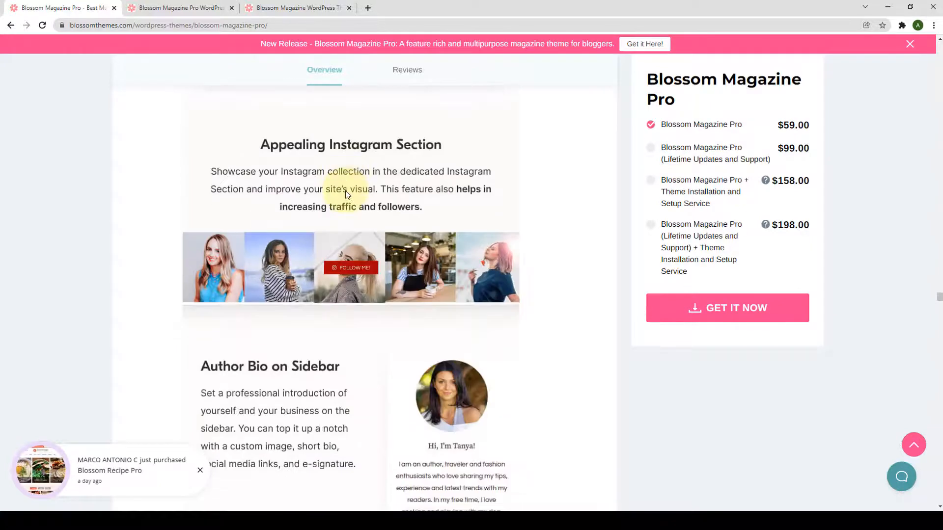
scroll(346, 194, "down", 10)
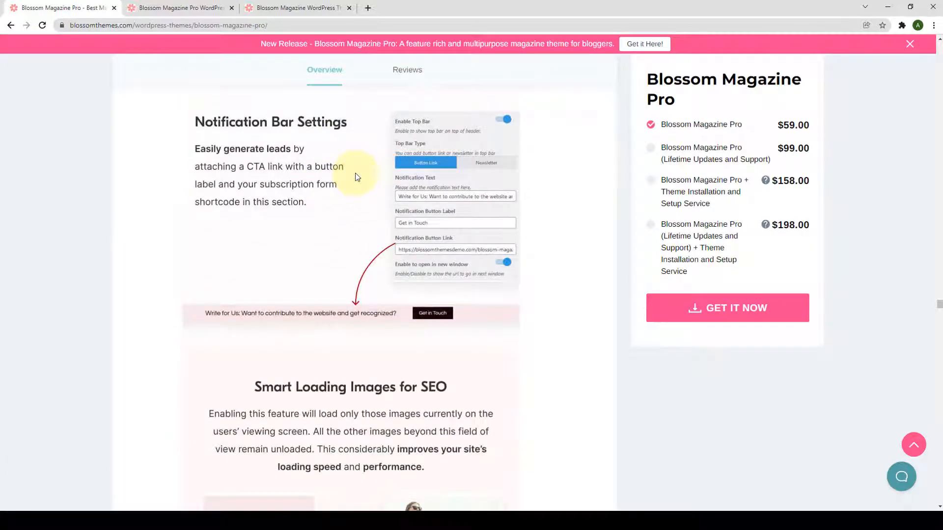
scroll(357, 178, "down", 5)
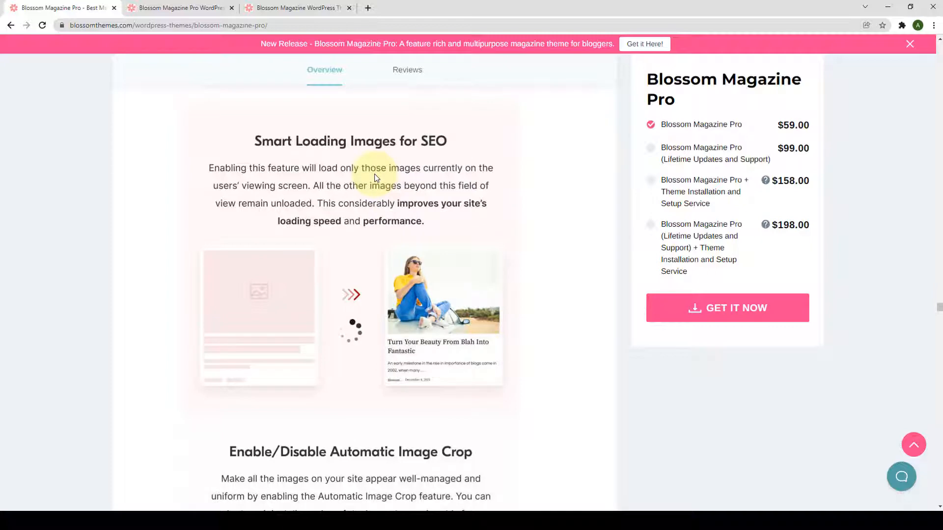
Step: Review the automatic image crop, footer copyright editor, Google Analytics, social media integration and sticky social share features
scroll(467, 179, "down", 15)
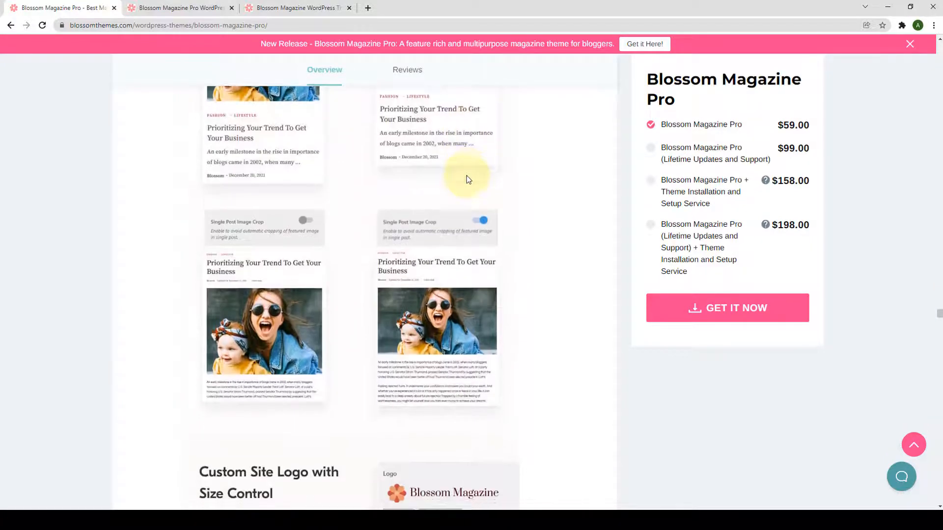
scroll(467, 179, "down", 8)
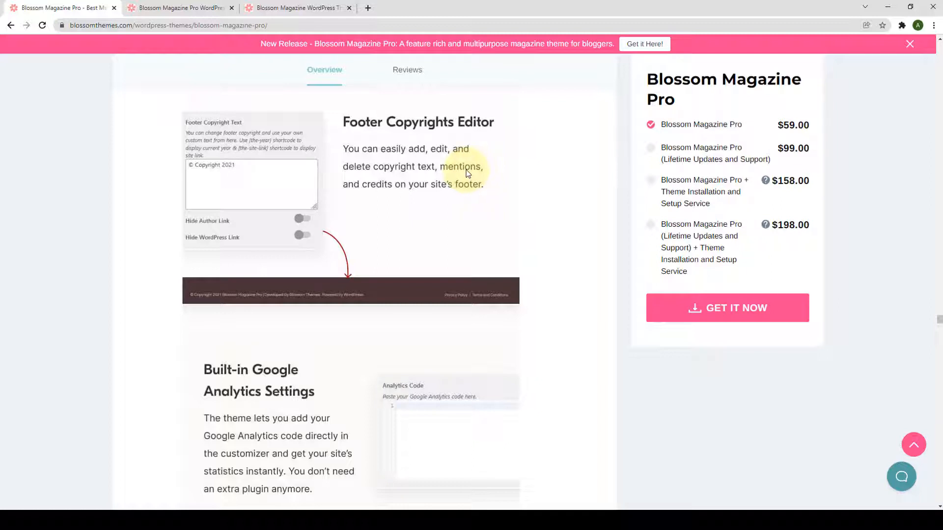
scroll(467, 173, "down", 5)
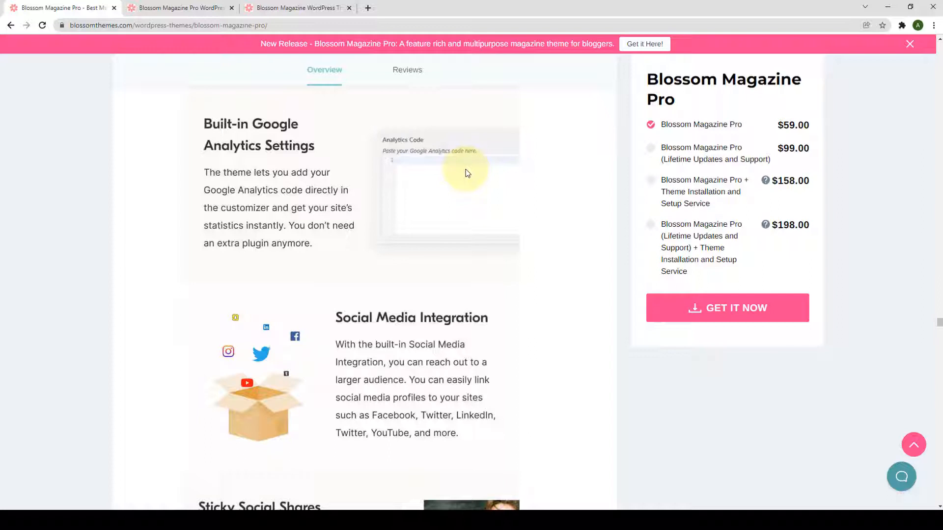
scroll(467, 172, "down", 7)
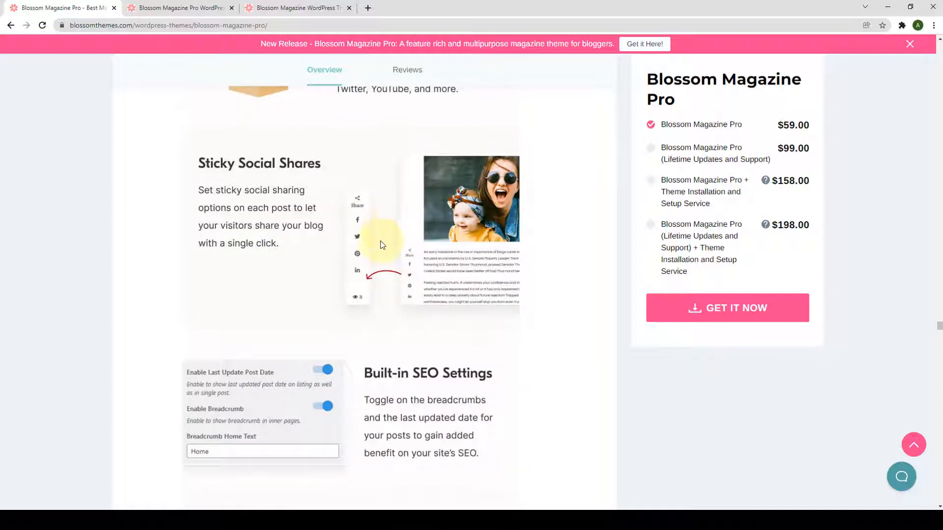
Step: Review the image lightbox, sticky menu, sticky widget, post excerpt and unlimited sidebar features
scroll(389, 238, "down", 7)
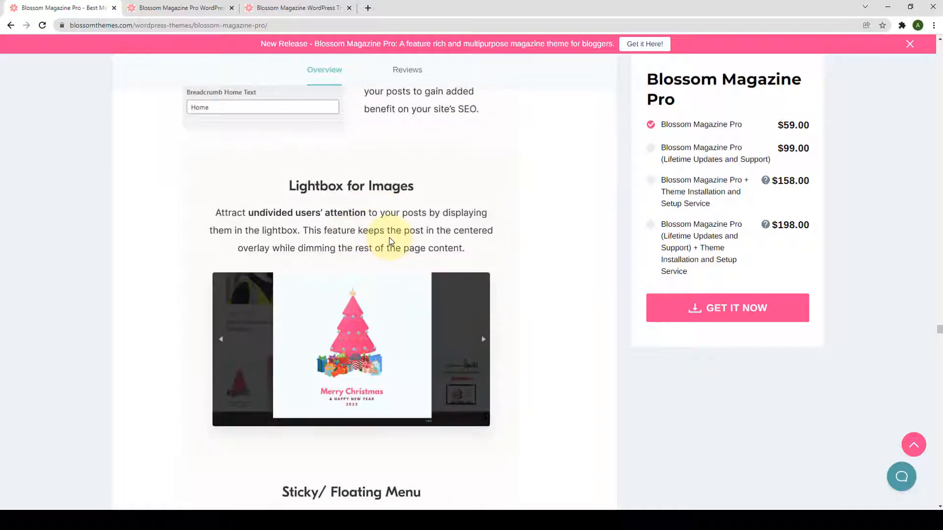
scroll(390, 241, "down", 6)
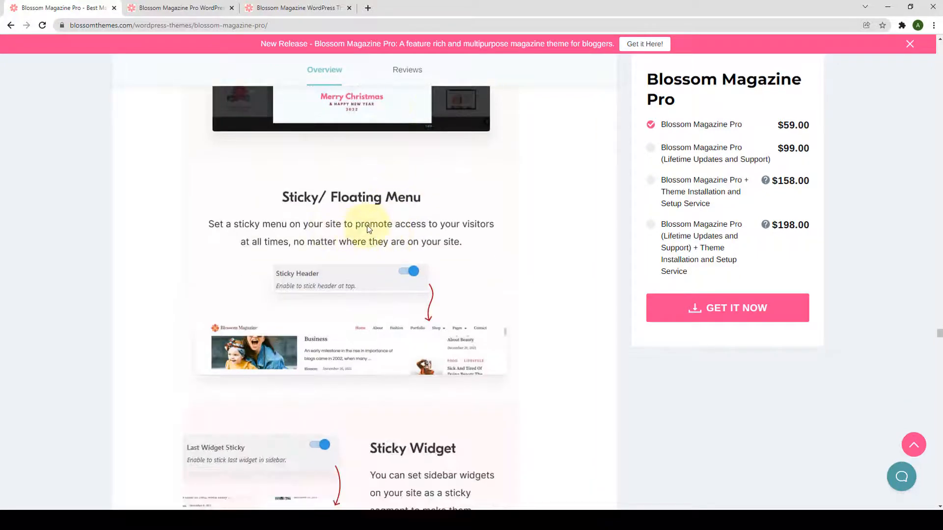
scroll(367, 229, "down", 5)
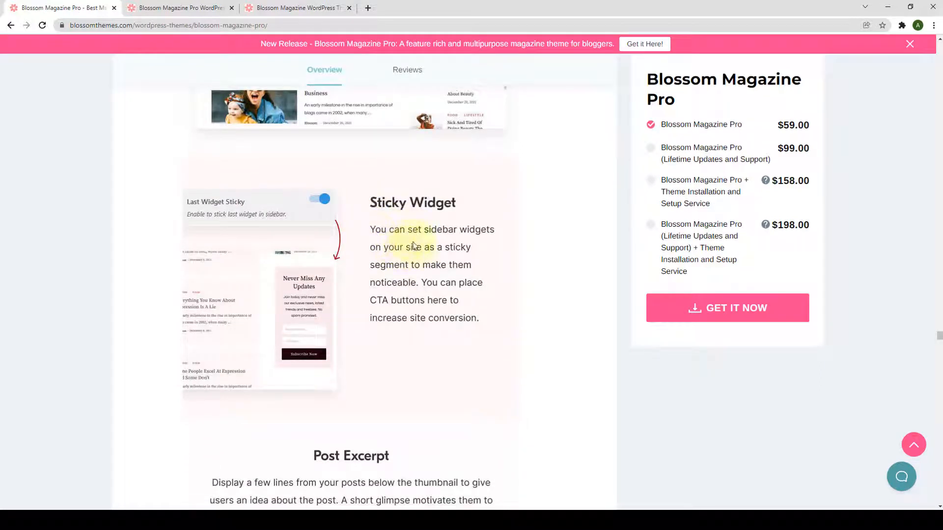
scroll(427, 238, "down", 20)
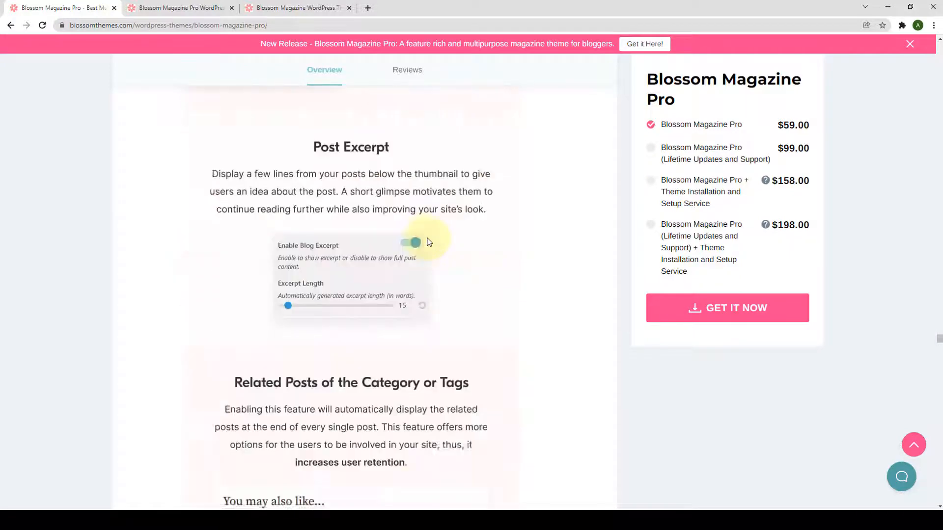
scroll(429, 242, "down", 10)
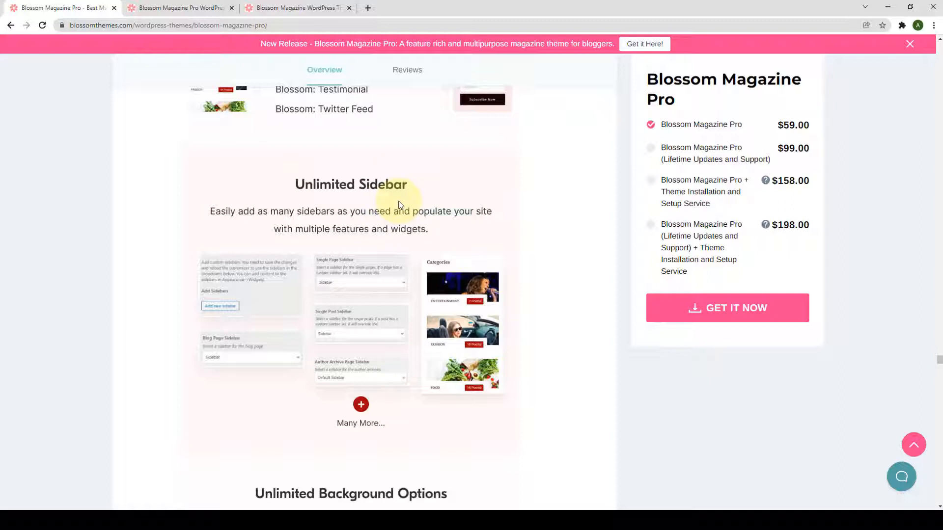
Step: Review the Pro theme's unlimited background options, performance settings and customizer reset feature
scroll(401, 204, "down", 3)
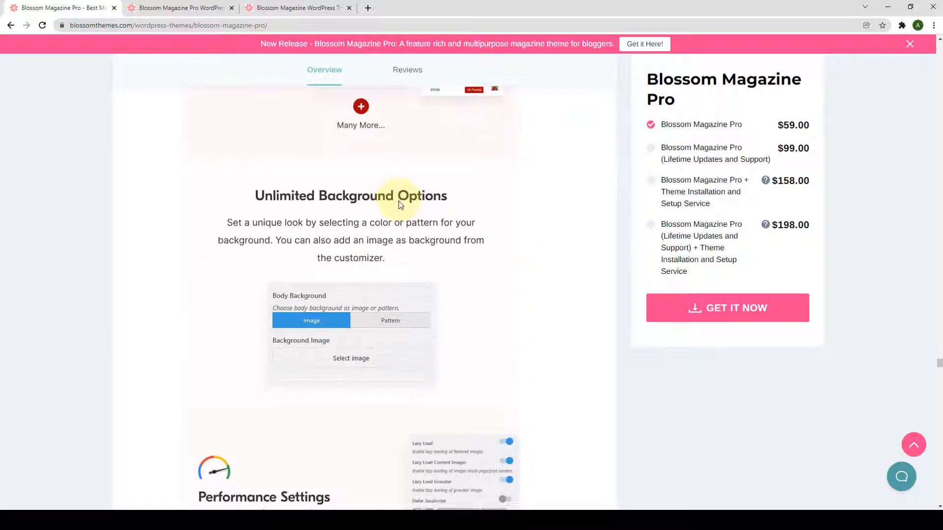
scroll(398, 205, "down", 1)
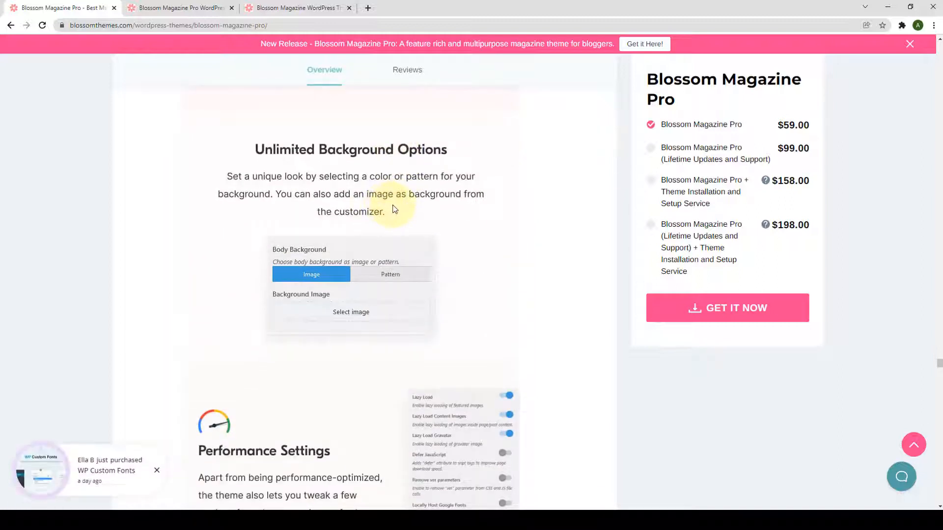
scroll(394, 208, "down", 5)
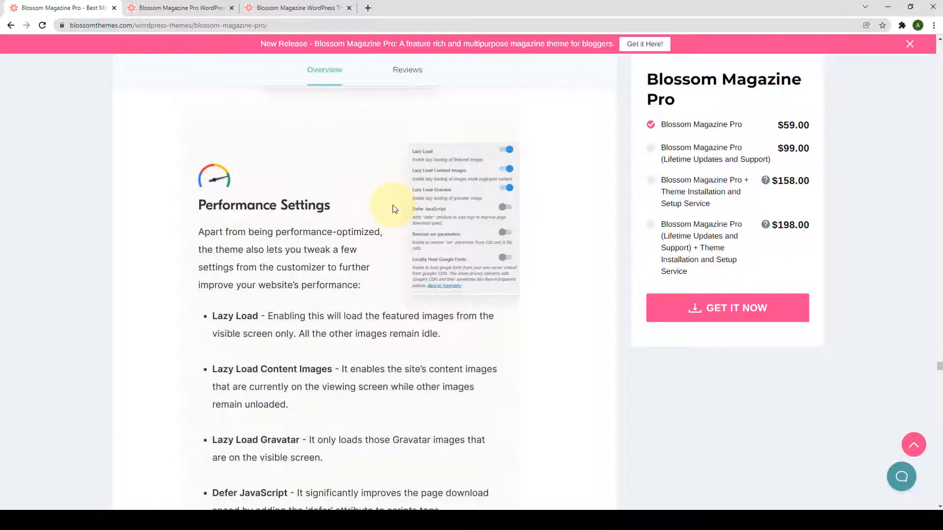
scroll(395, 209, "down", 10)
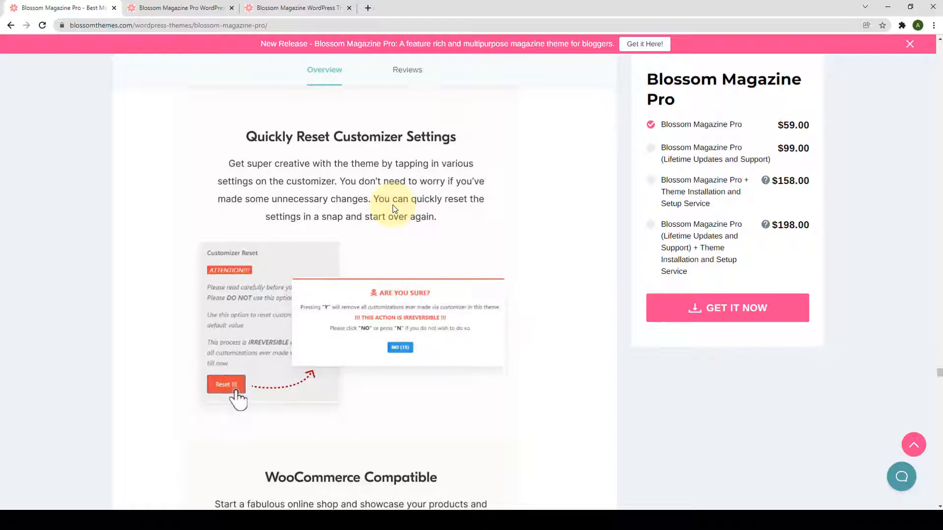
Step: Review the WooCommerce, Gutenberg and Elementor compatibility details down to the Portfolio Page Template
scroll(394, 209, "down", 7)
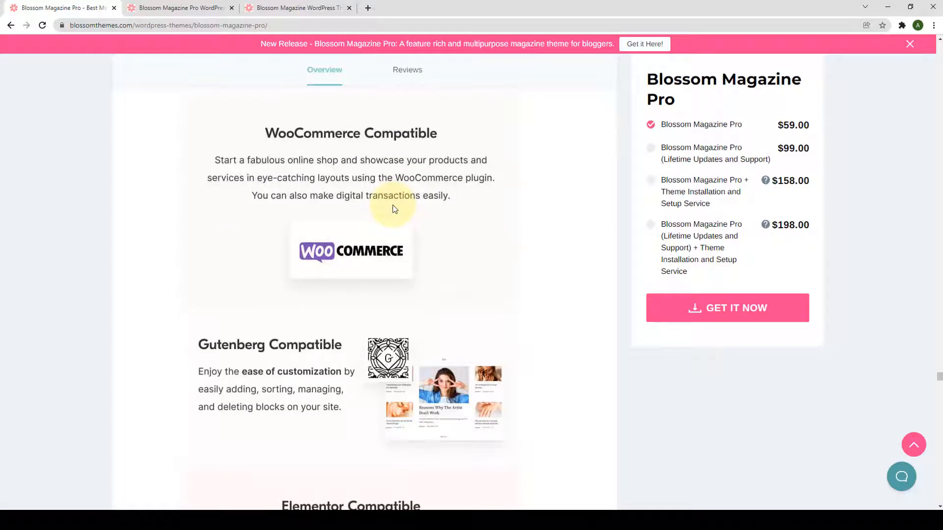
scroll(394, 209, "down", 8)
scroll(383, 202, "up", 3)
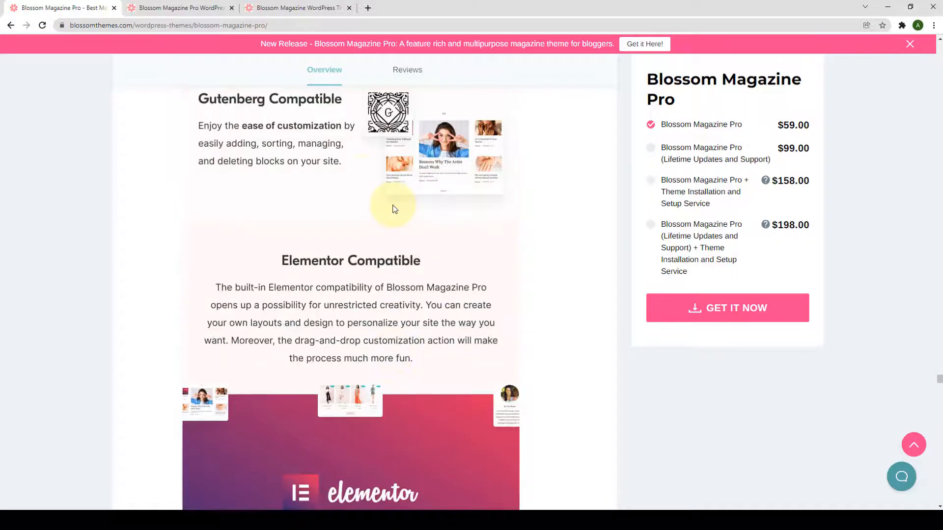
scroll(379, 211, "down", 3)
scroll(370, 225, "down", 8)
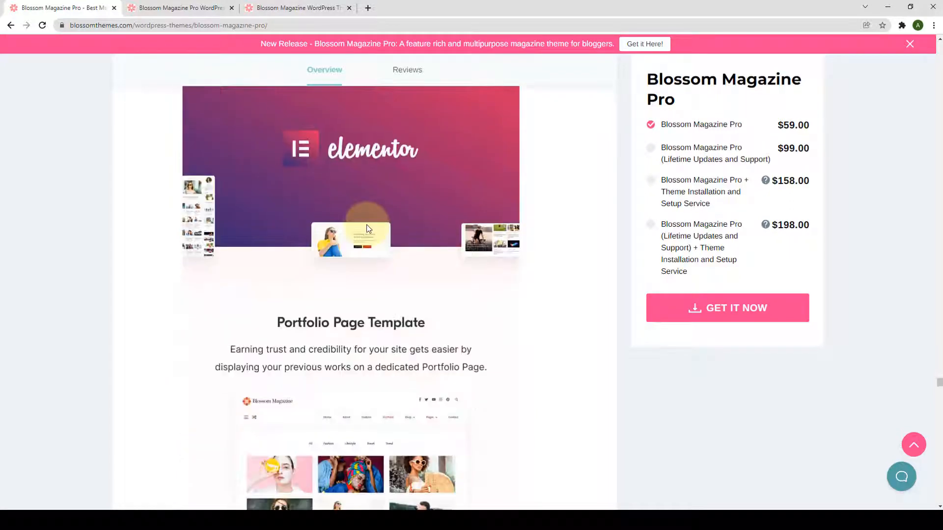
Step: Review the portfolio template, cross-browser, legibility, schema, RTL and translation features down to the Polylang and WPML compatibility sections
scroll(360, 238, "down", 7)
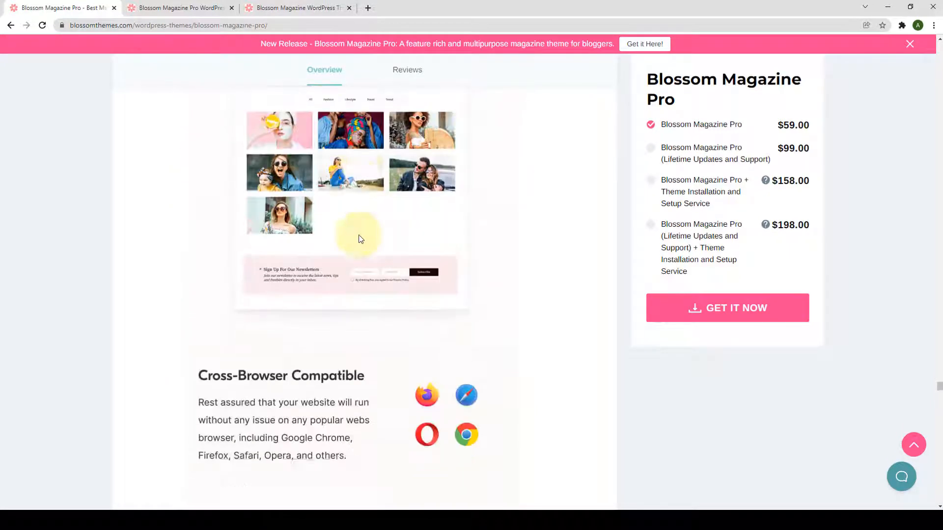
scroll(315, 235, "down", 4)
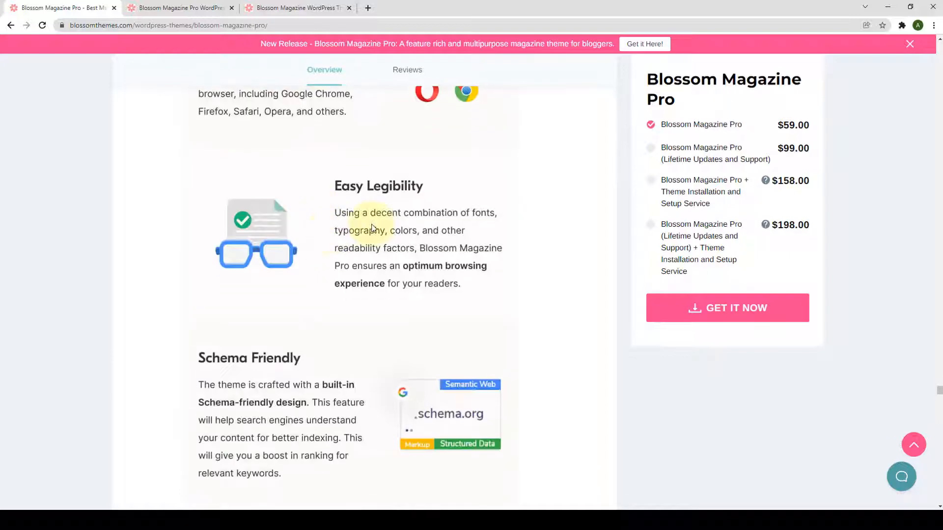
scroll(373, 229, "down", 3)
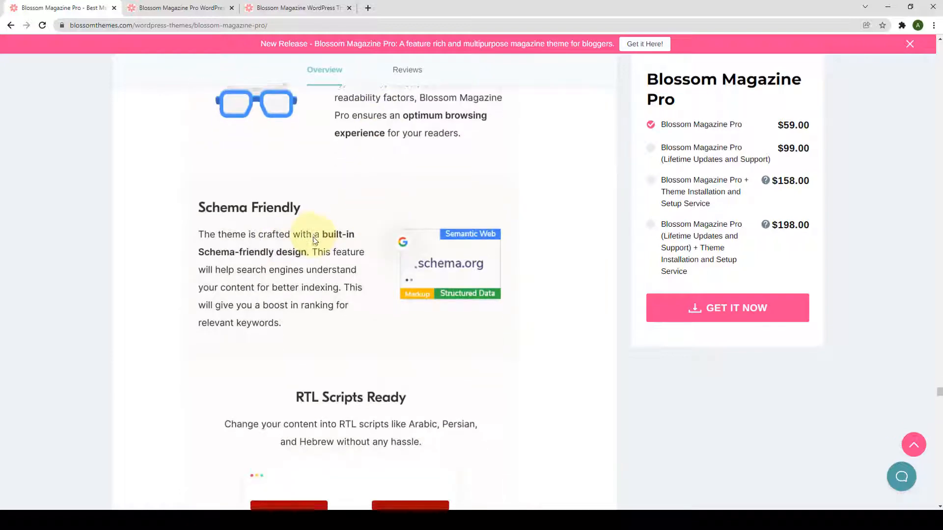
scroll(309, 237, "down", 4)
scroll(362, 238, "down", 4)
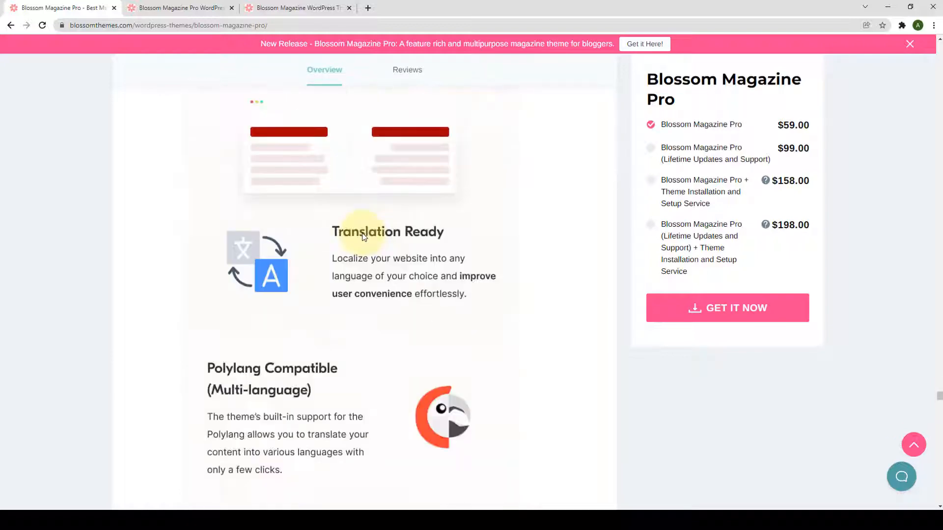
scroll(350, 245, "down", 2)
scroll(249, 211, "down", 2)
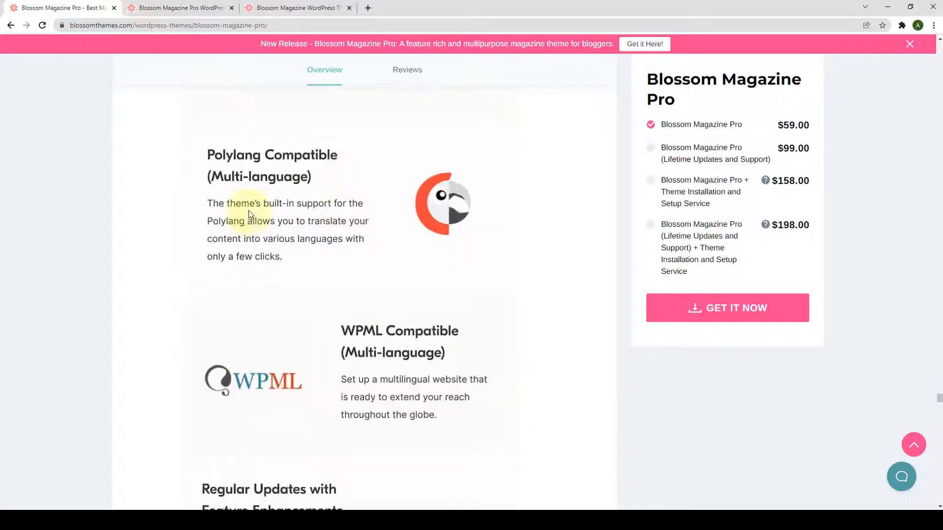
Step: Review the WPML, regular updates, custom CSS, clean code, documentation and support sections of the Pro feature list
scroll(311, 227, "down", 3)
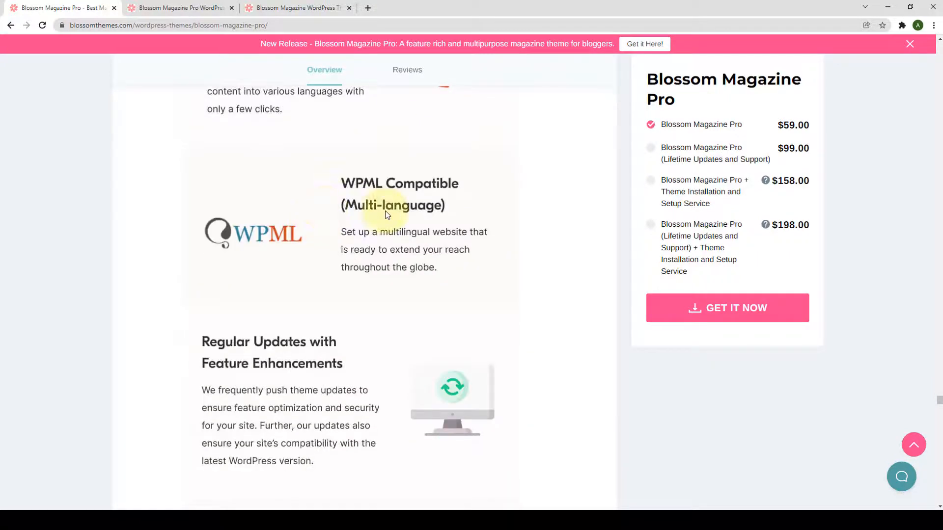
scroll(388, 214, "down", 4)
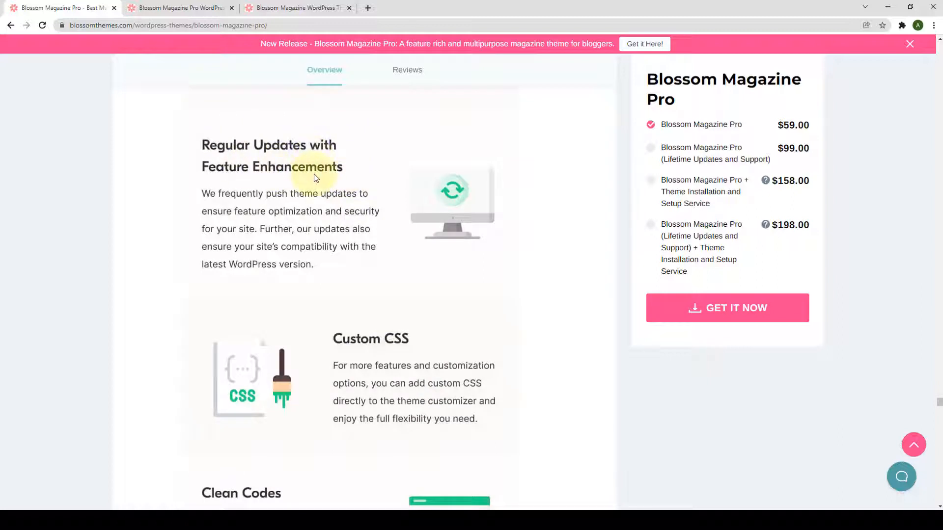
scroll(315, 174, "down", 7)
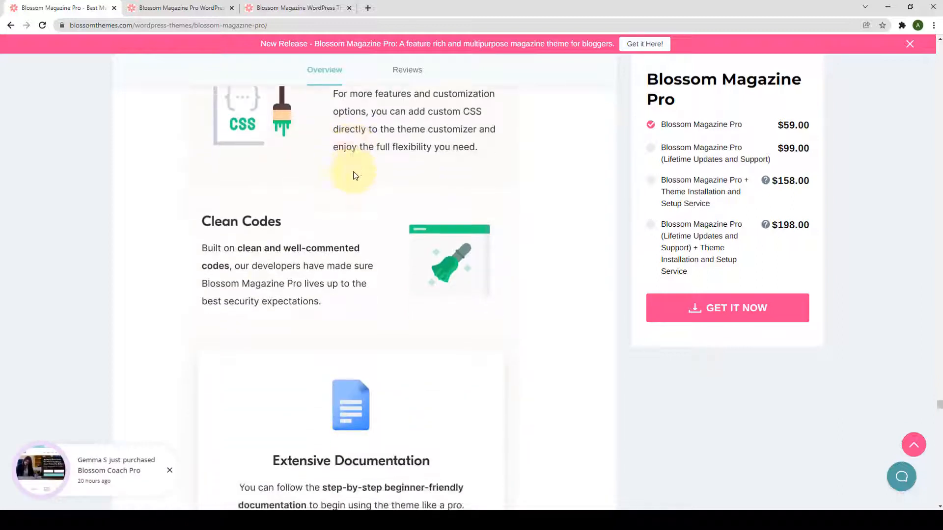
scroll(325, 201, "down", 4)
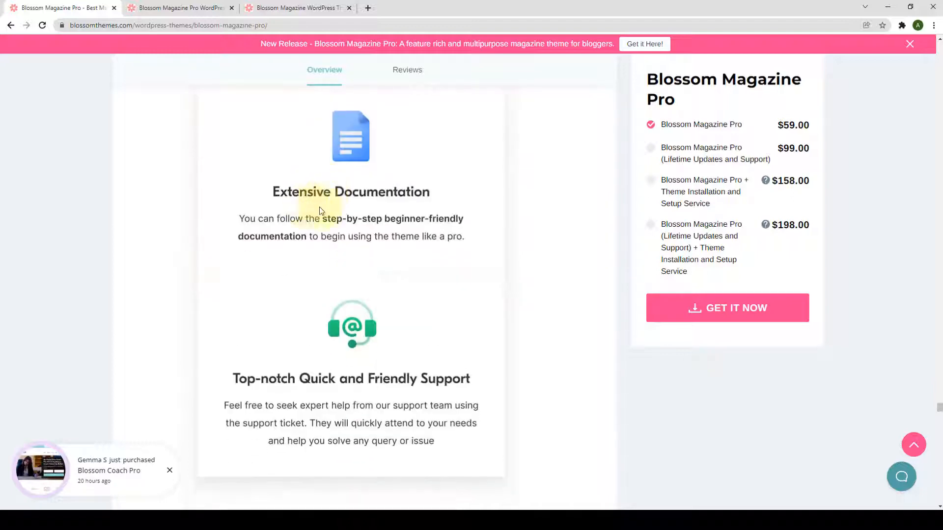
scroll(338, 211, "down", 3)
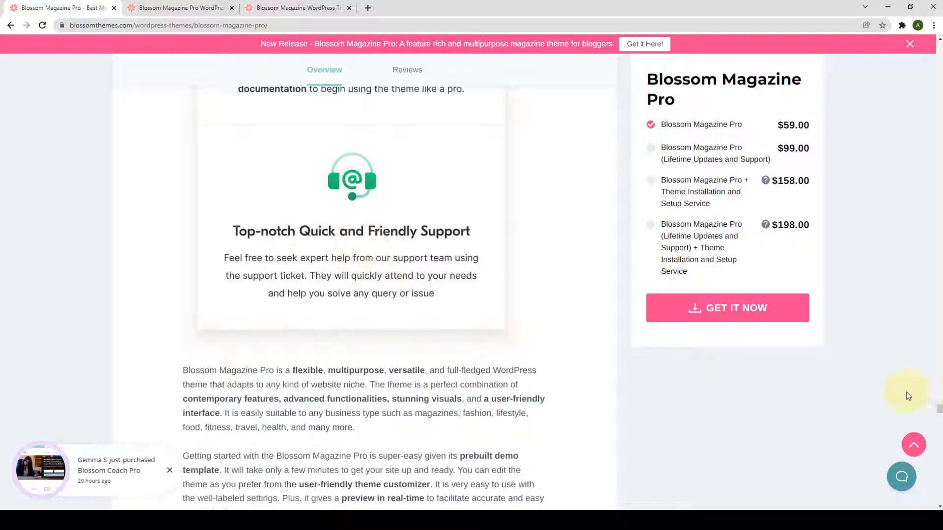
Step: Return to the free Blossom Magazine theme page and open its download form with the email address field active
left_click(914, 446)
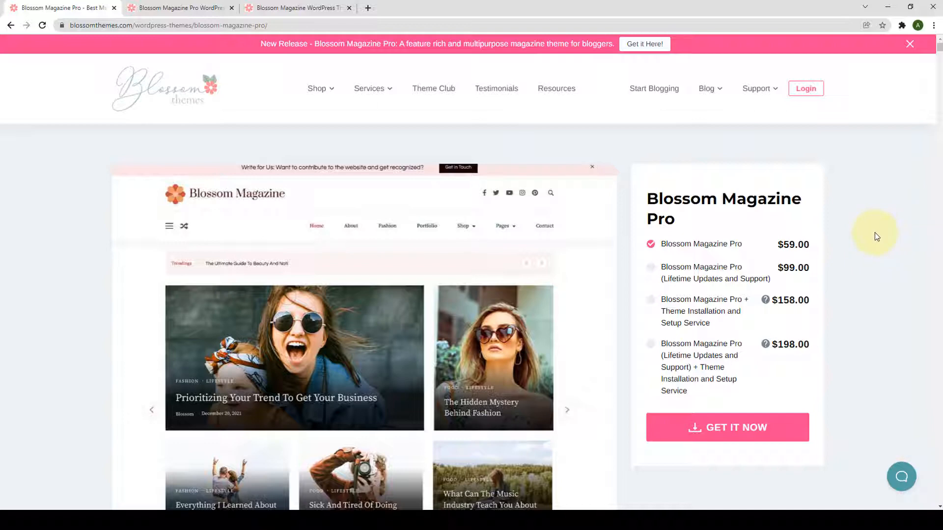
left_click(10, 26)
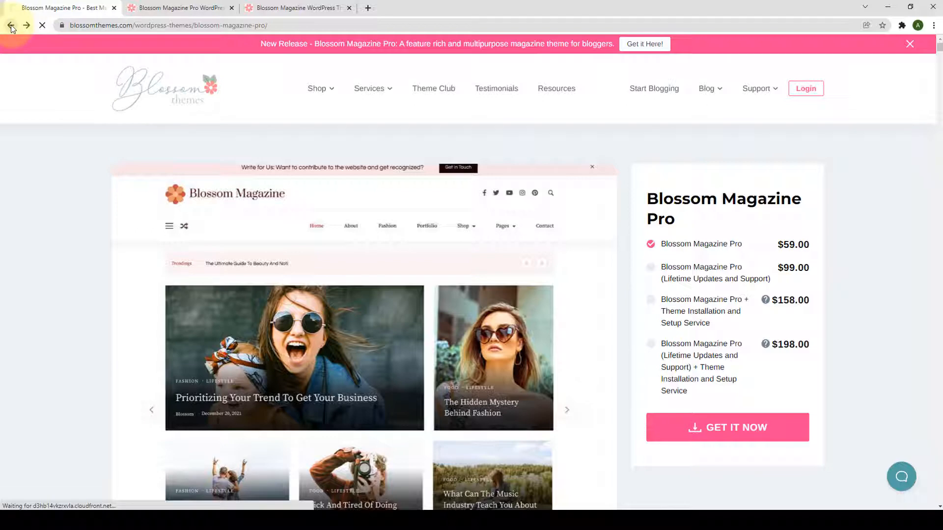
scroll(478, 250, "up", 3)
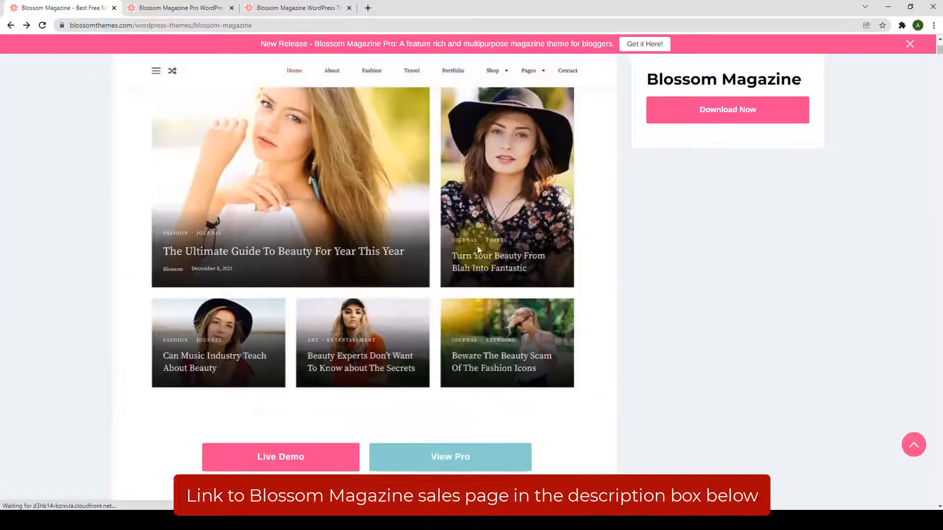
scroll(478, 250, "up", 3)
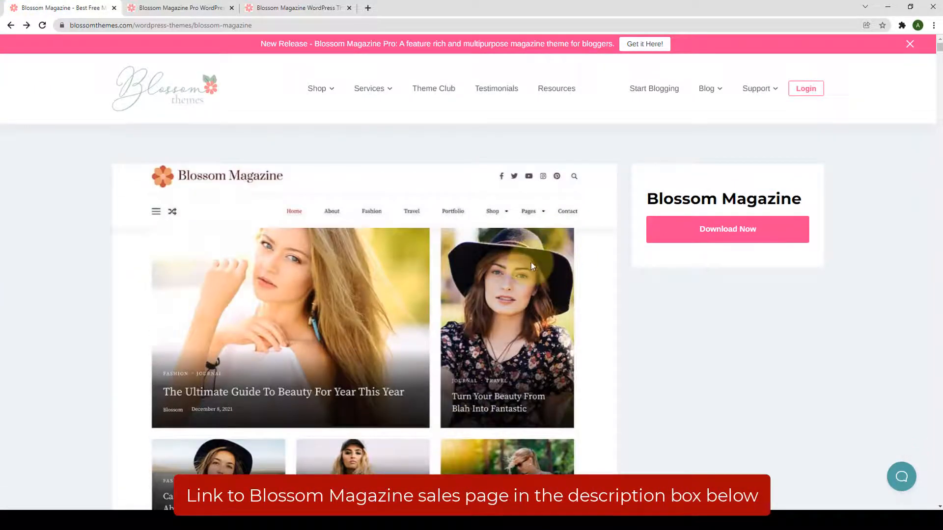
left_click(759, 238)
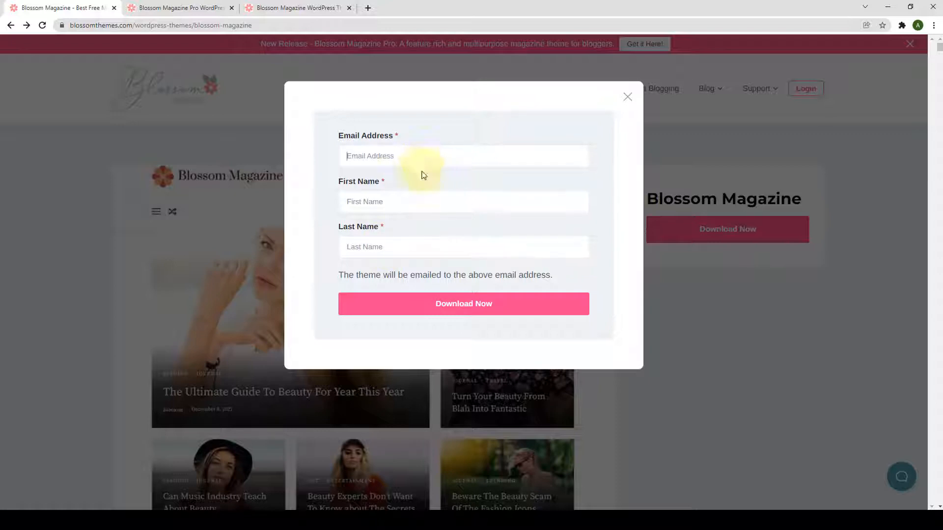
left_click(448, 158)
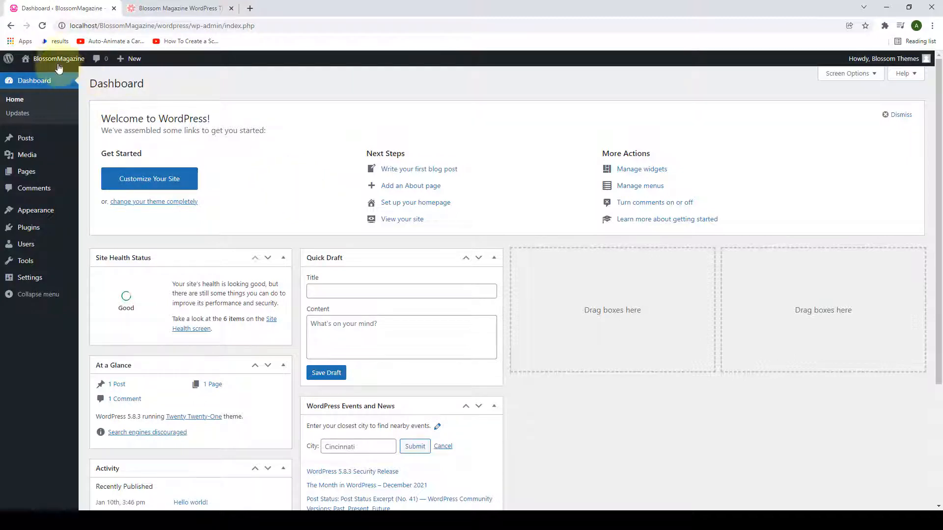
Step: From the local WordPress dashboard, open the BlossomMagazine site's front end in a new tab and view it
mouse_move(28, 64)
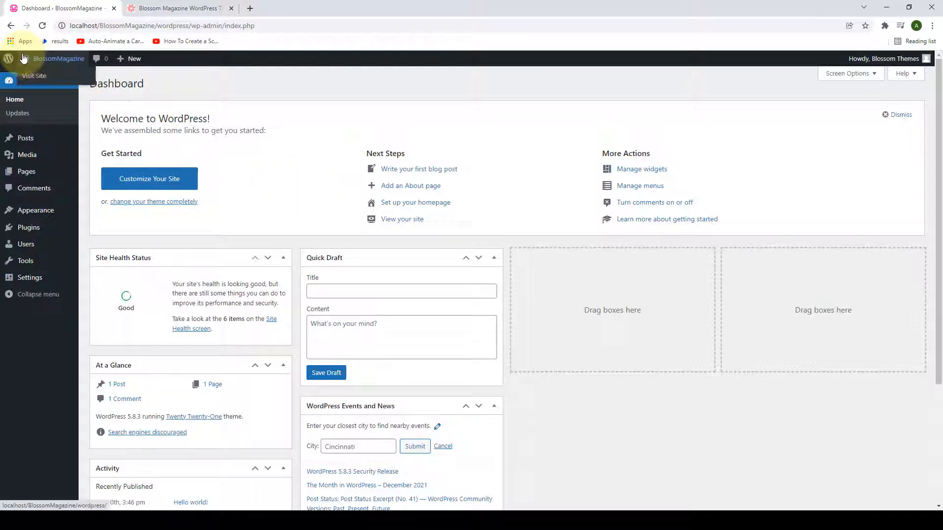
right_click(45, 82)
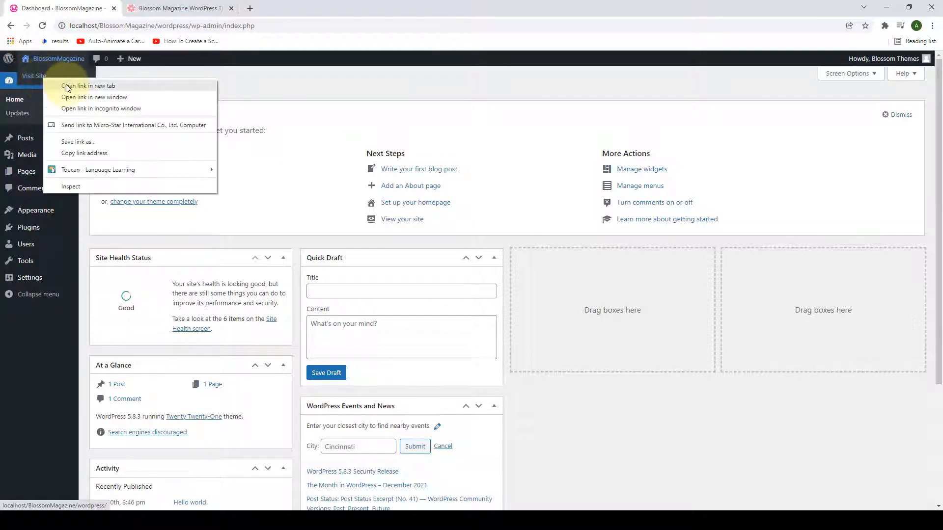
left_click(78, 86)
left_click(148, 8)
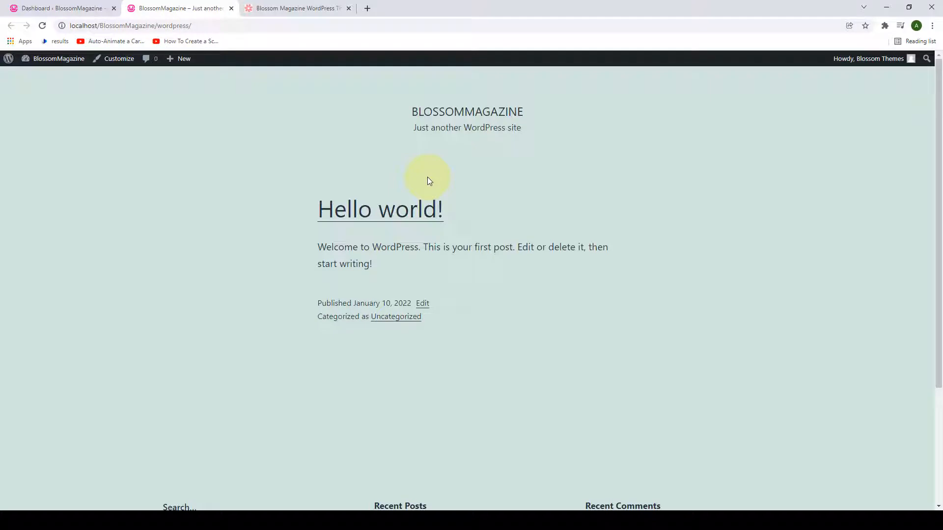
Step: View the Blossom Magazine theme demo's home page for comparison with the local site
left_click(324, 9)
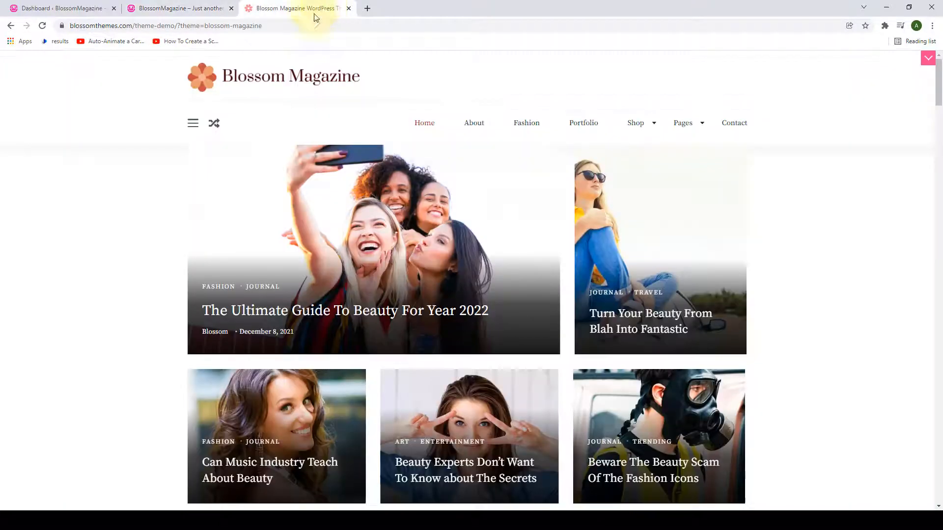
scroll(835, 186, "down", 3)
scroll(830, 194, "up", 4)
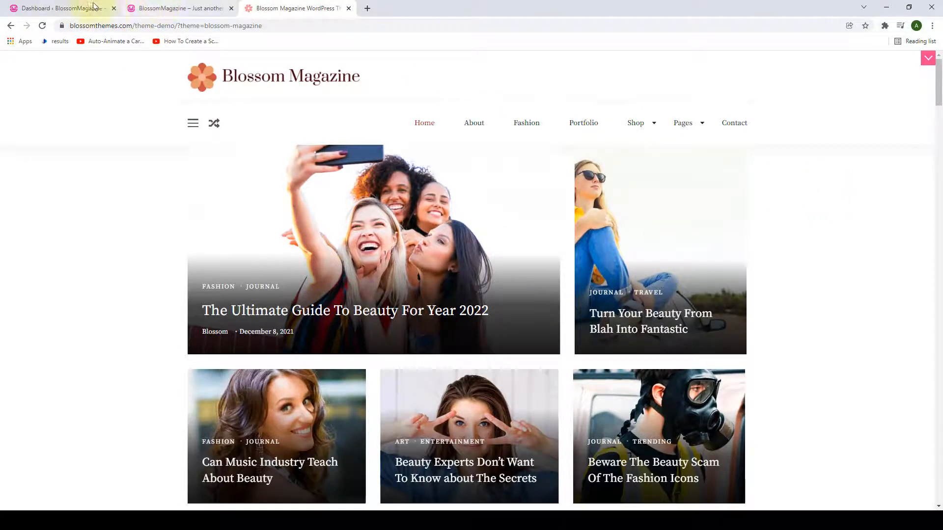
Step: Return to the WordPress dashboard and open the theme upload form for adding a new theme
left_click(77, 7)
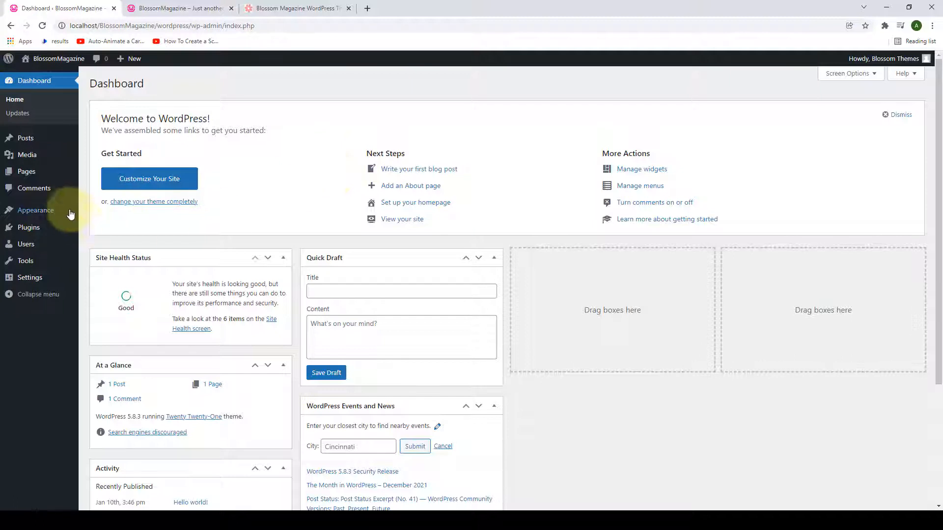
mouse_move(63, 212)
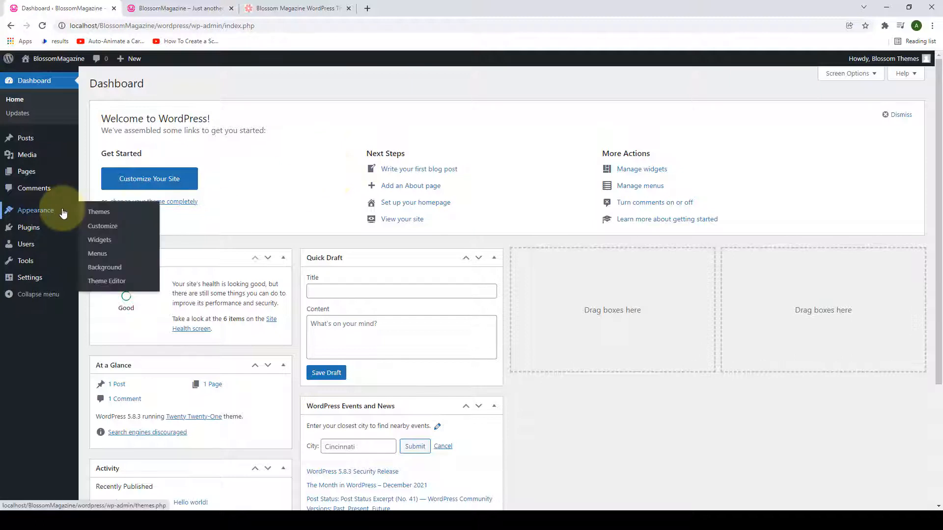
left_click(103, 212)
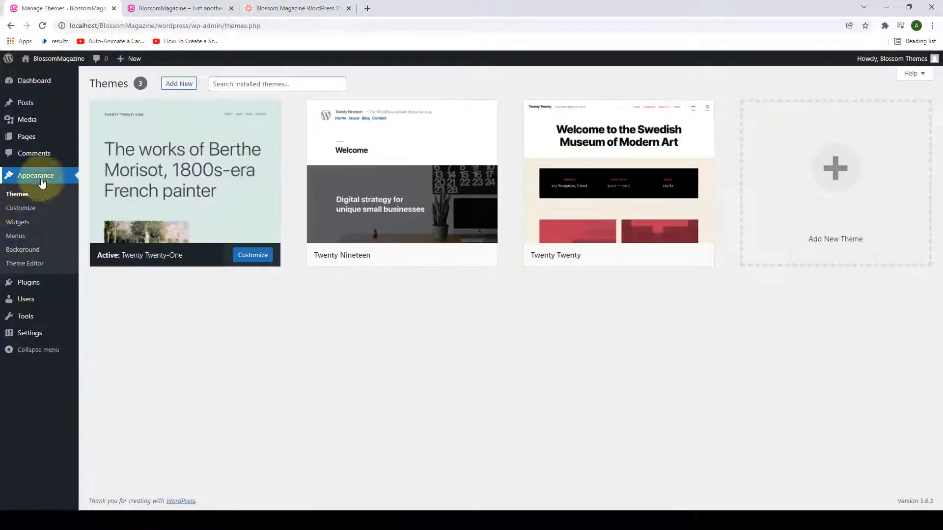
left_click(192, 91)
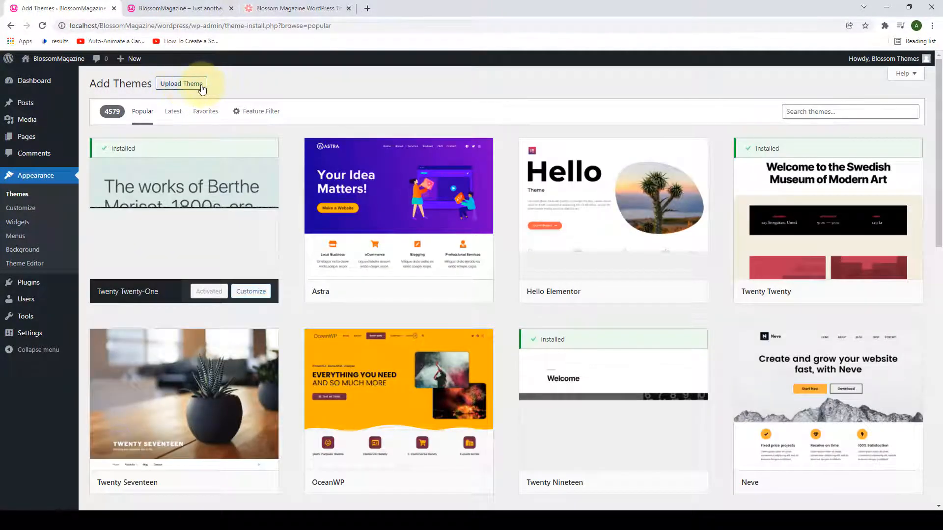
left_click(200, 89)
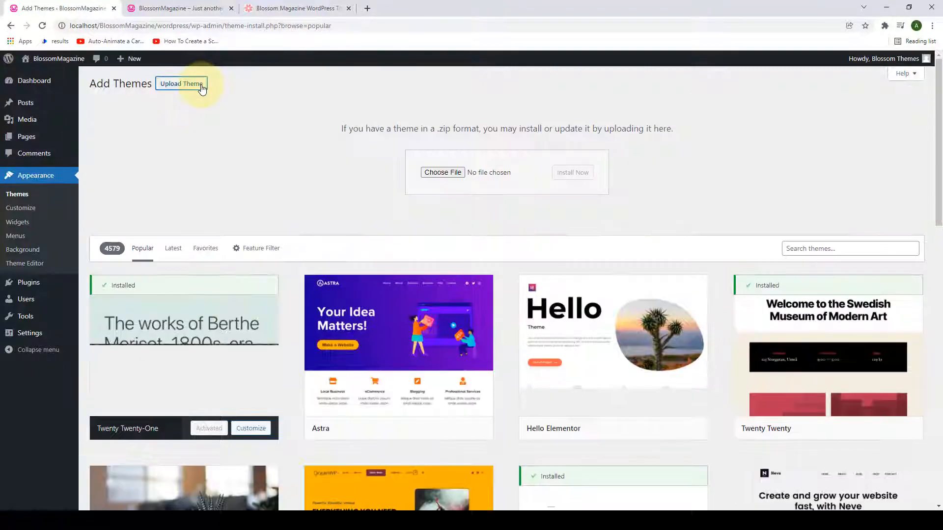
Step: Install the theme from the blossom-magazine_1.0.0 ZIP archive in the Blossom Magazine Free folder and activate it
left_click(448, 173)
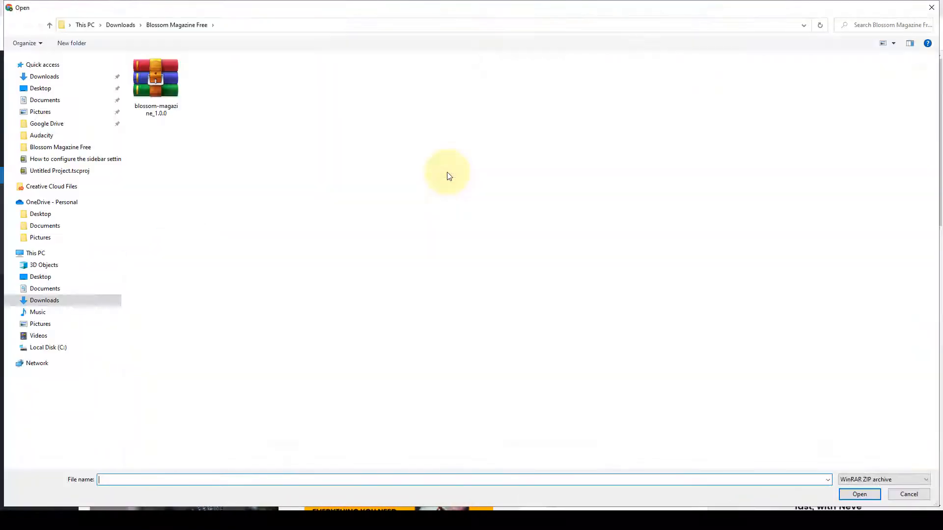
left_click(155, 85)
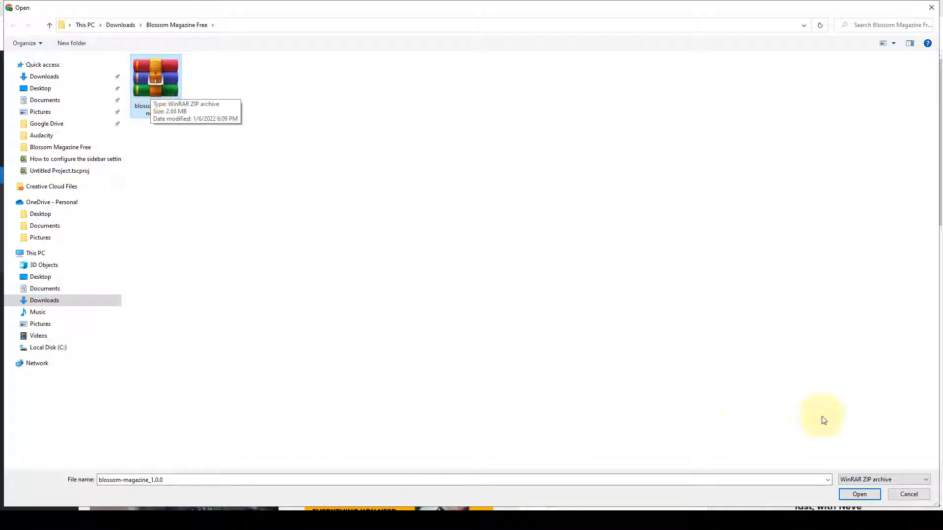
left_click(860, 494)
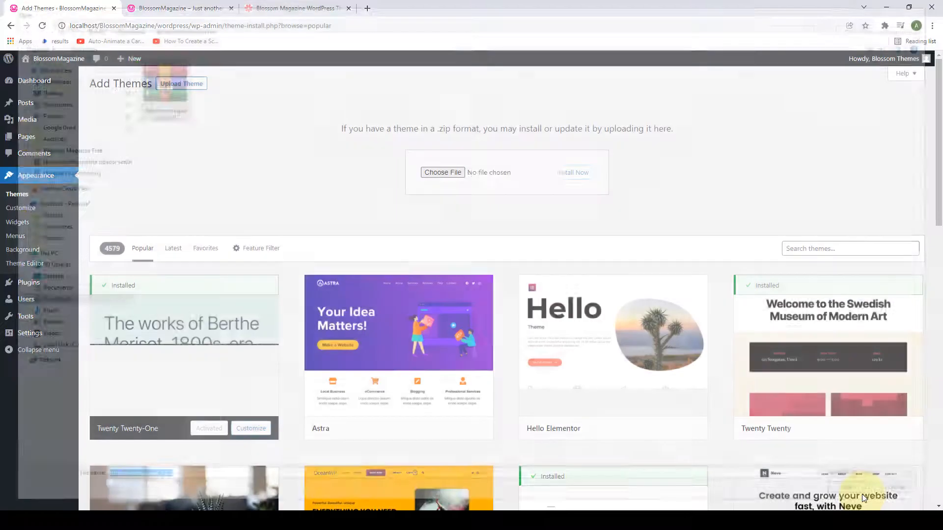
left_click(579, 177)
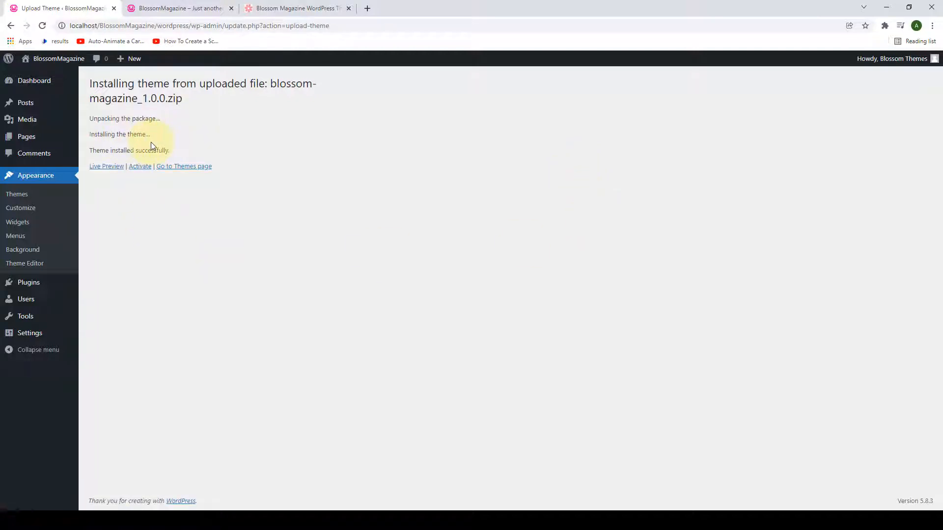
left_click(149, 168)
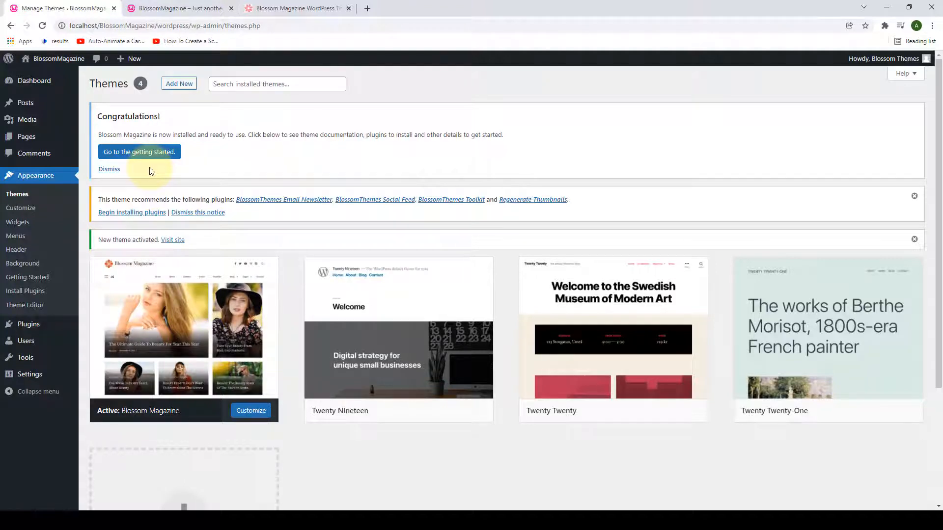
Step: Bulk-install the four plugins recommended by the Blossom Magazine theme
scroll(150, 169, "down", 1)
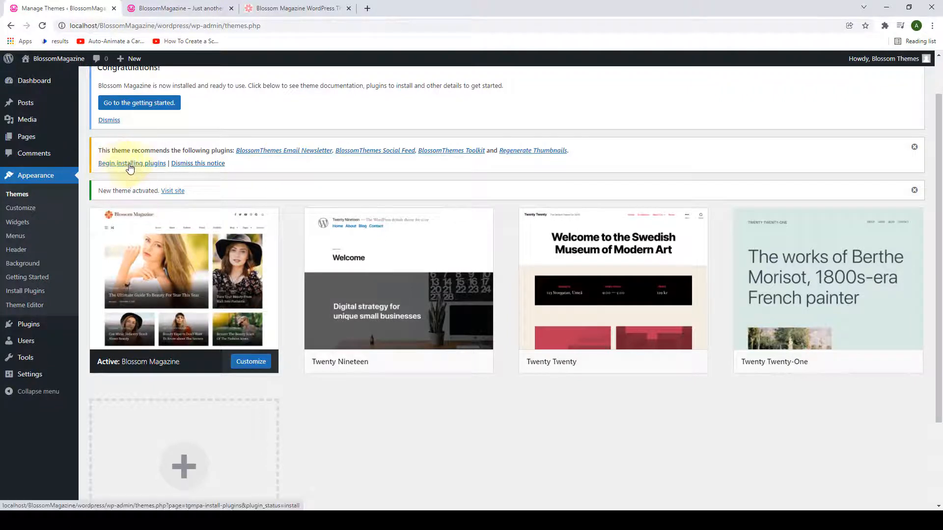
left_click(158, 166)
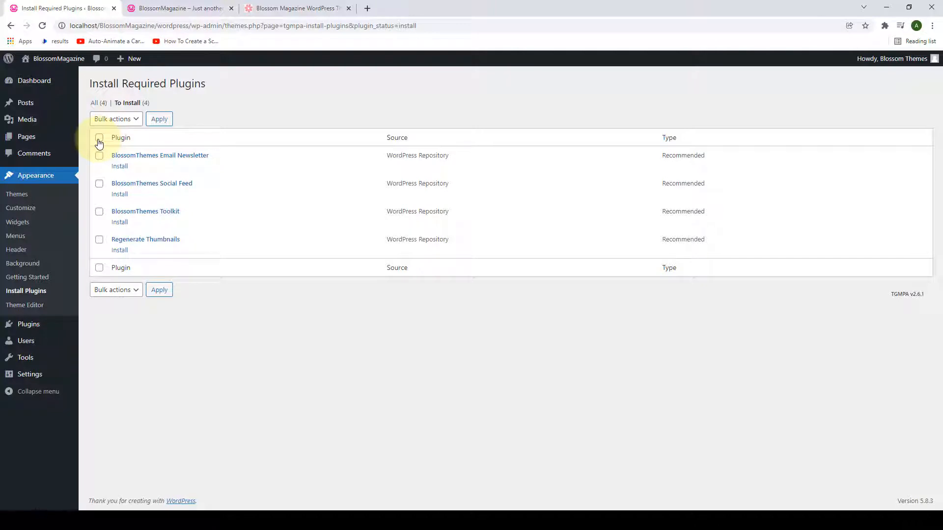
left_click(99, 138)
left_click(130, 121)
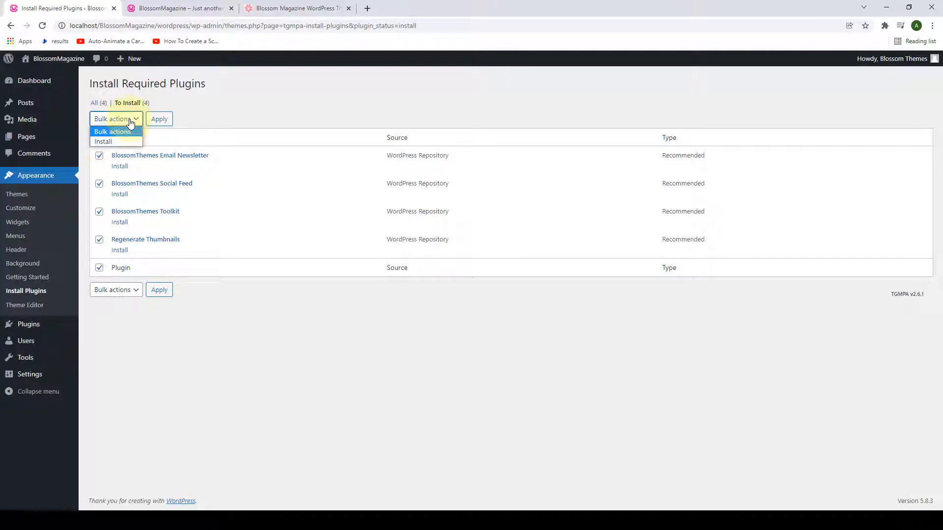
left_click(131, 142)
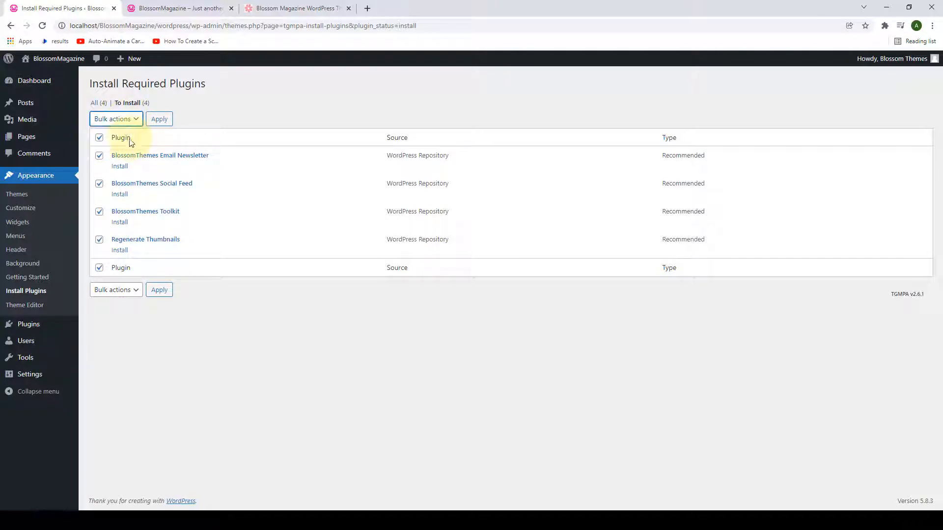
left_click(161, 123)
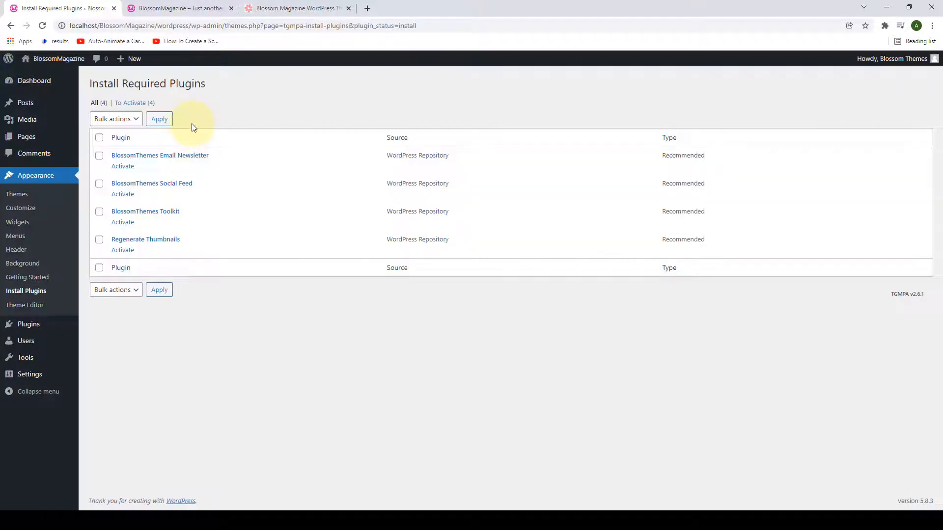
Step: Bulk-activate BlossomThemes Email Newsletter, BlossomThemes Social Feed, BlossomThemes Toolkit and Regenerate Thumbnails
left_click(100, 138)
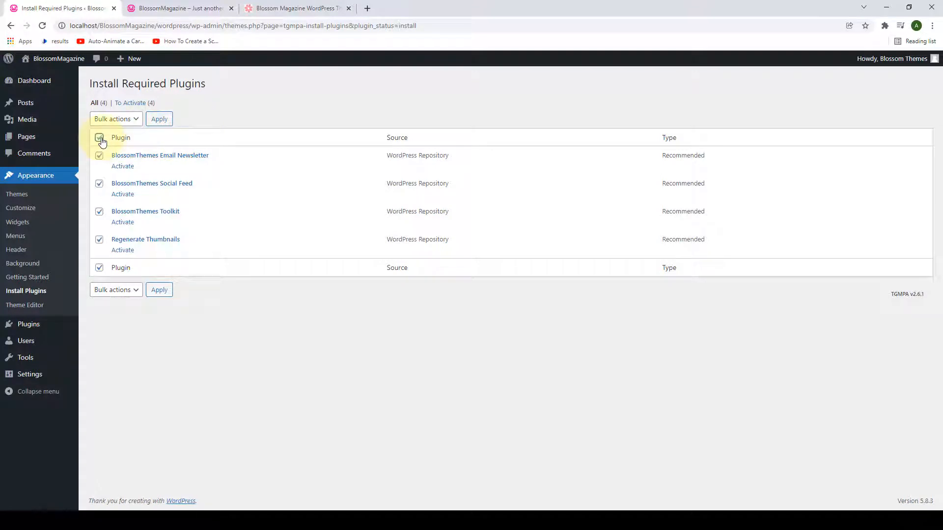
left_click(132, 127)
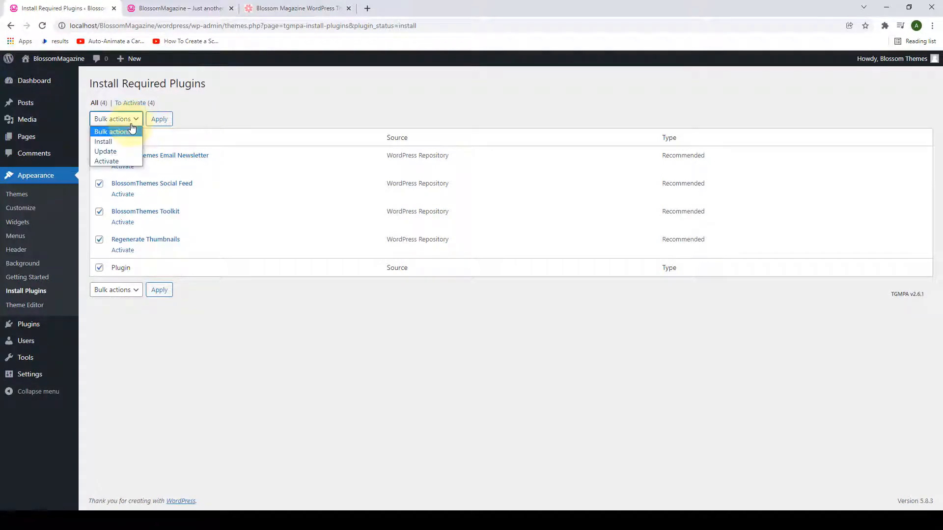
left_click(107, 161)
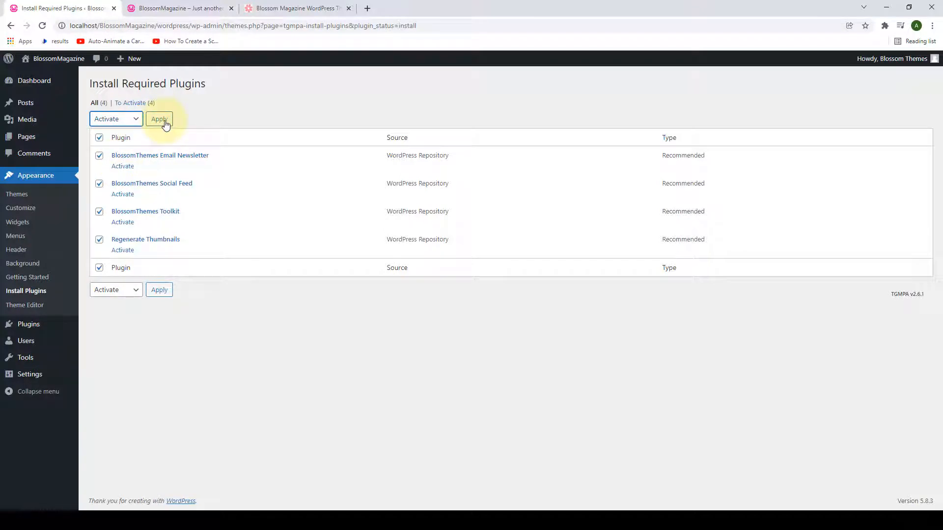
left_click(162, 120)
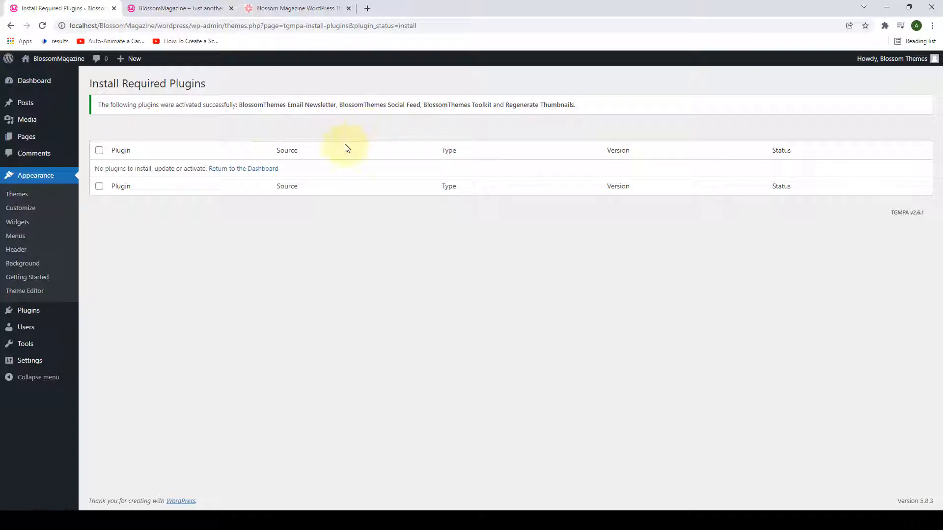
Step: Return to the WordPress dashboard and dismiss the BlossomThemes Social Feed setup notice and the Instagram access token notice
left_click(263, 168)
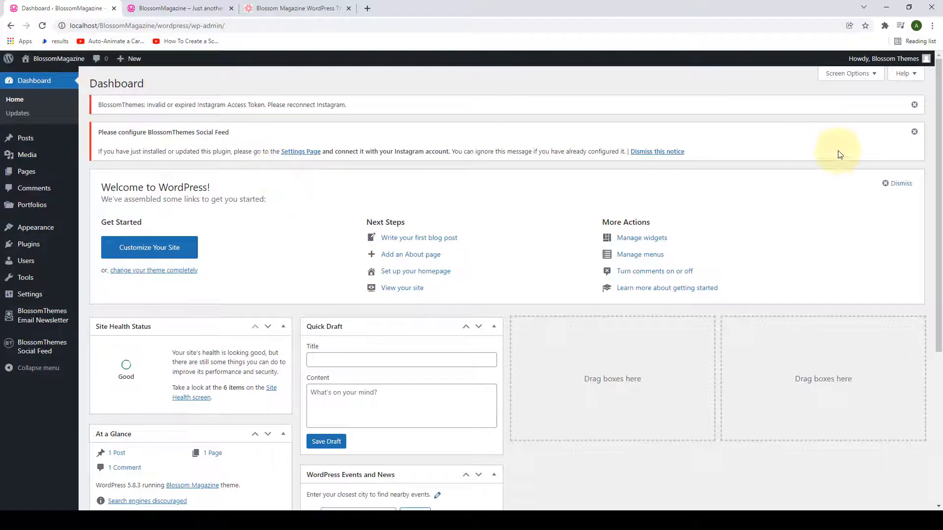
left_click(914, 132)
left_click(913, 104)
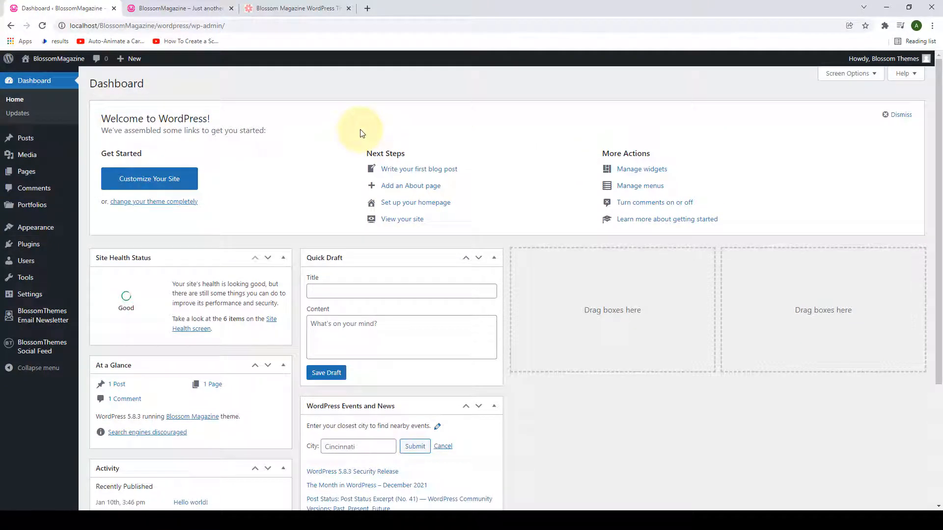
Step: Open the theme Customizer in a new browser tab and switch to it
mouse_move(42, 228)
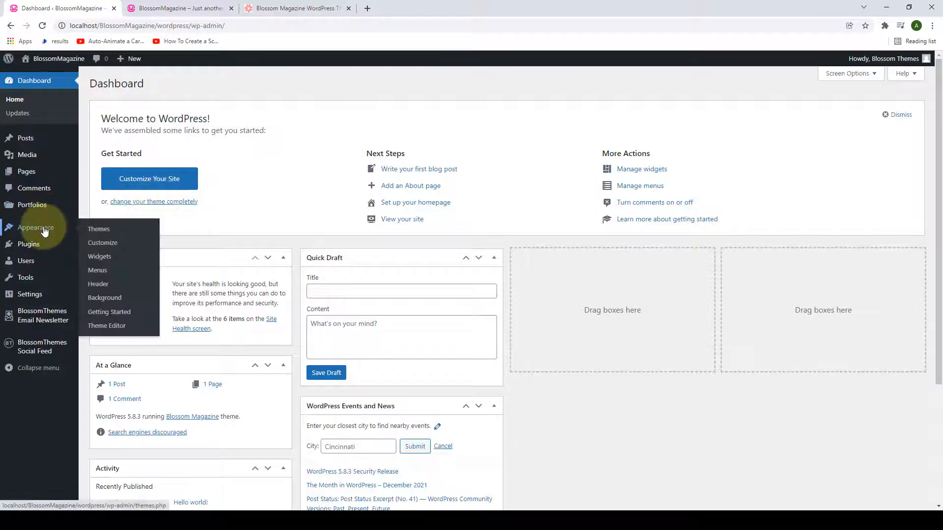
right_click(114, 245)
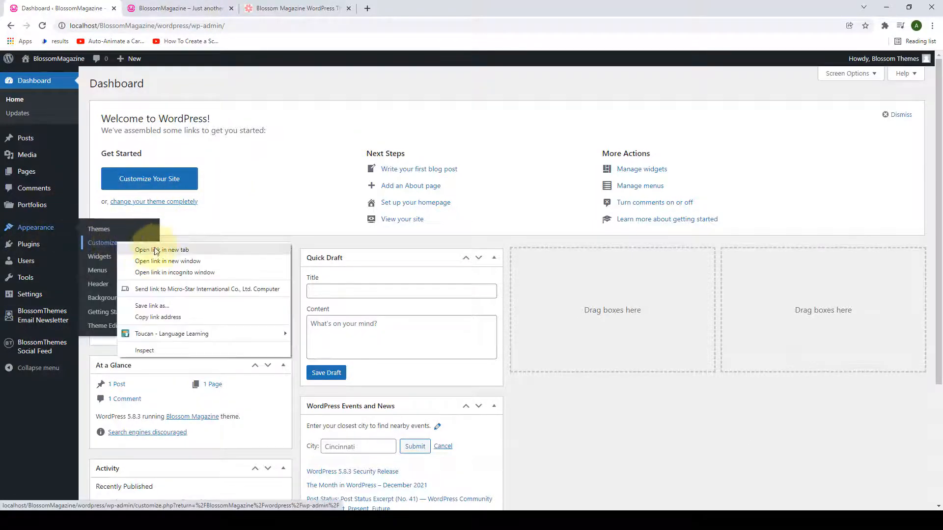
left_click(154, 248)
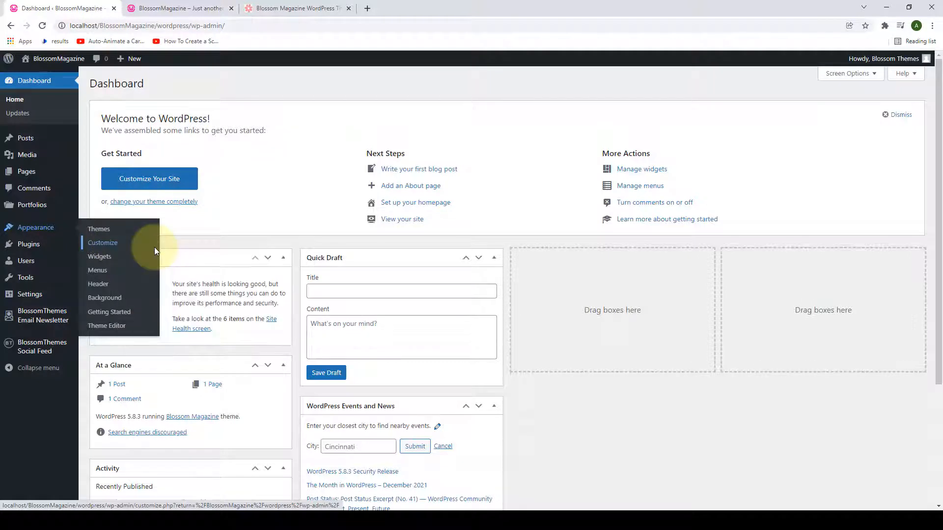
left_click(193, 8)
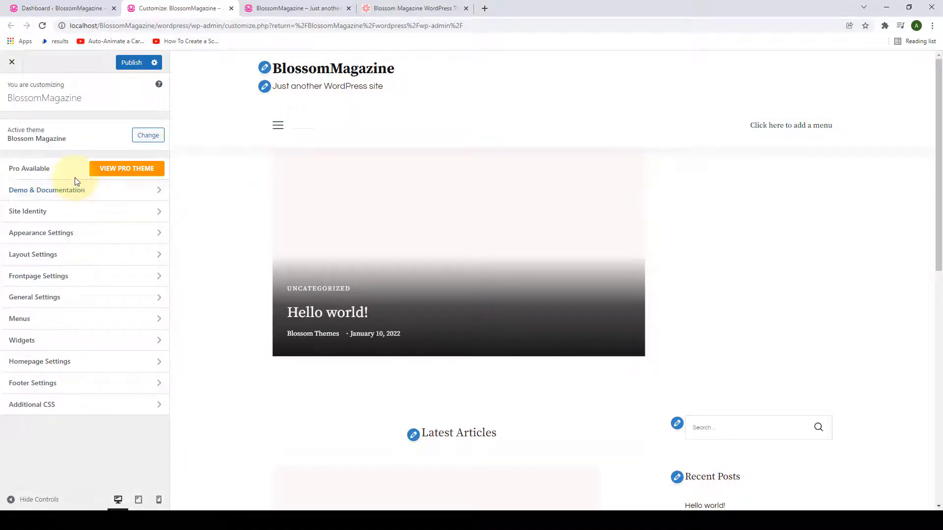
Step: Reload the BlossomMagazine site's front end and look over the page with the new theme
left_click(268, 13)
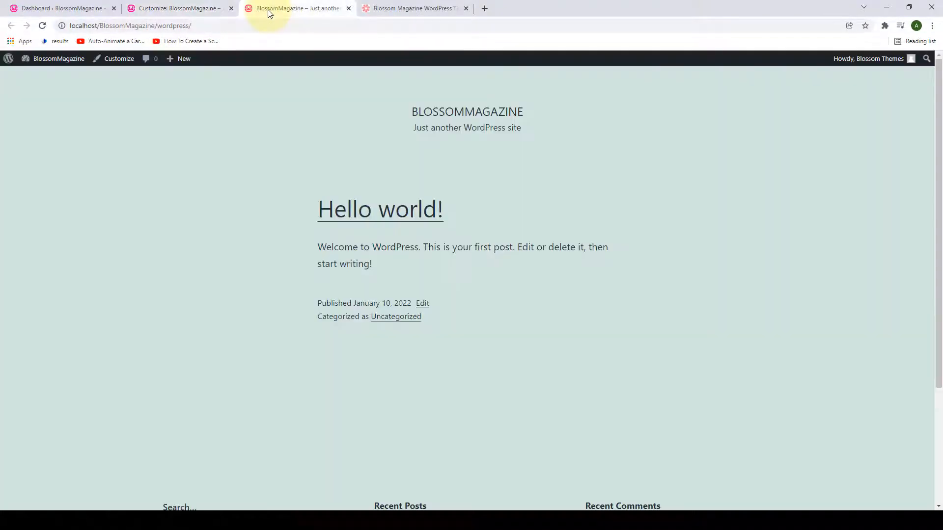
left_click(42, 28)
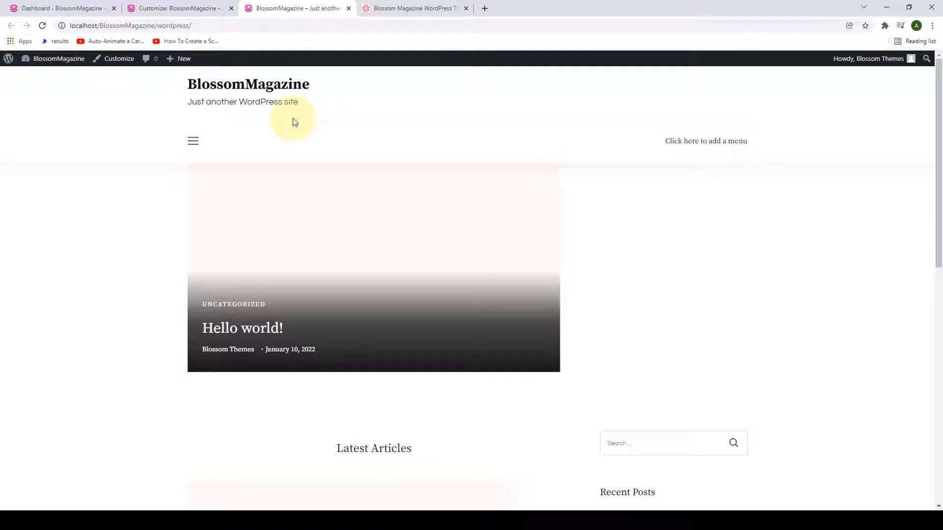
scroll(564, 297, "down", 5)
scroll(568, 298, "up", 4)
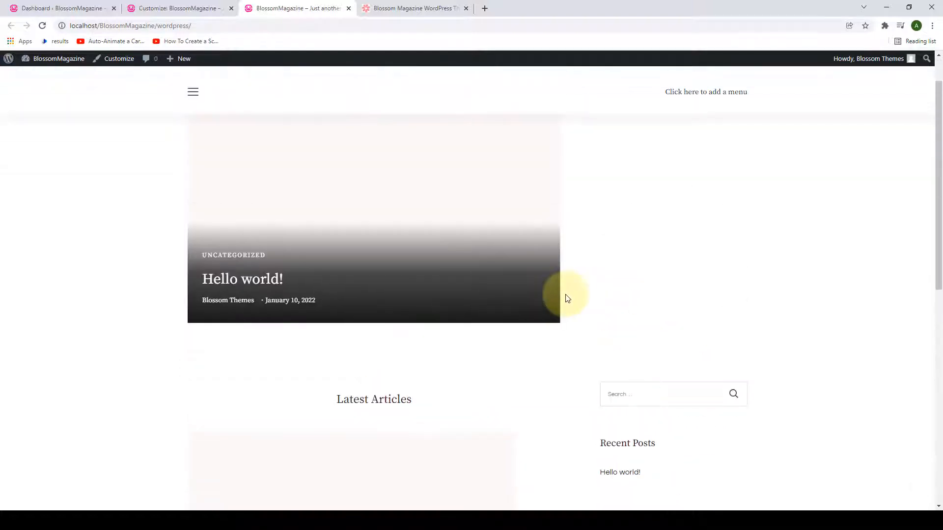
scroll(568, 298, "up", 1)
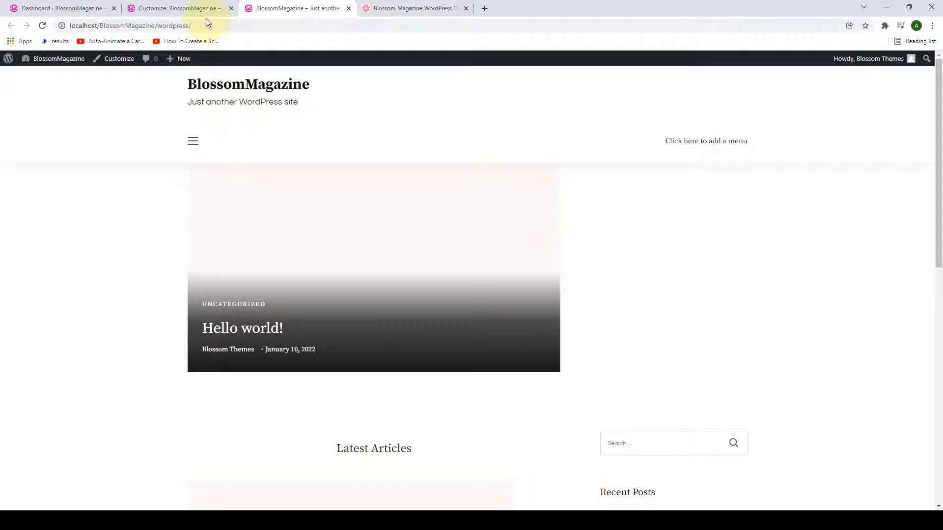
Step: Return to the Customizer and view the Demo & Documentation section's links
left_click(205, 12)
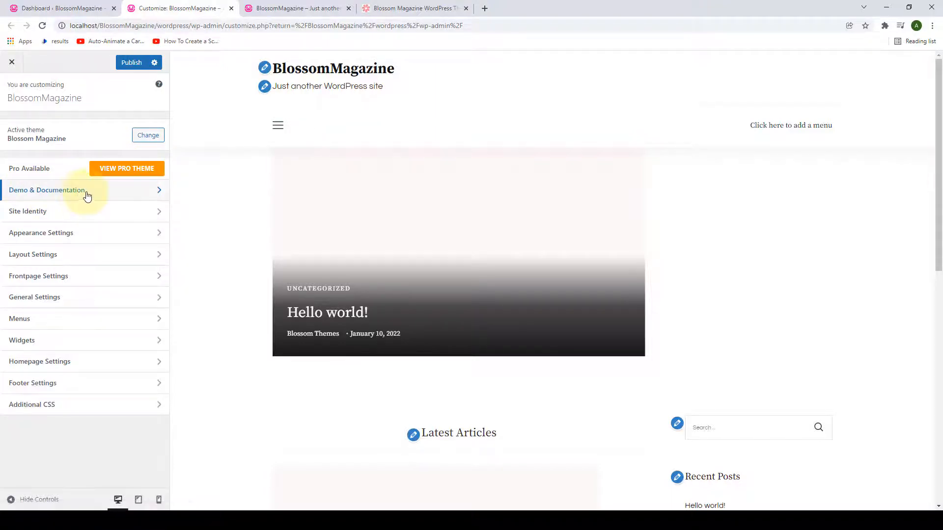
left_click(155, 193)
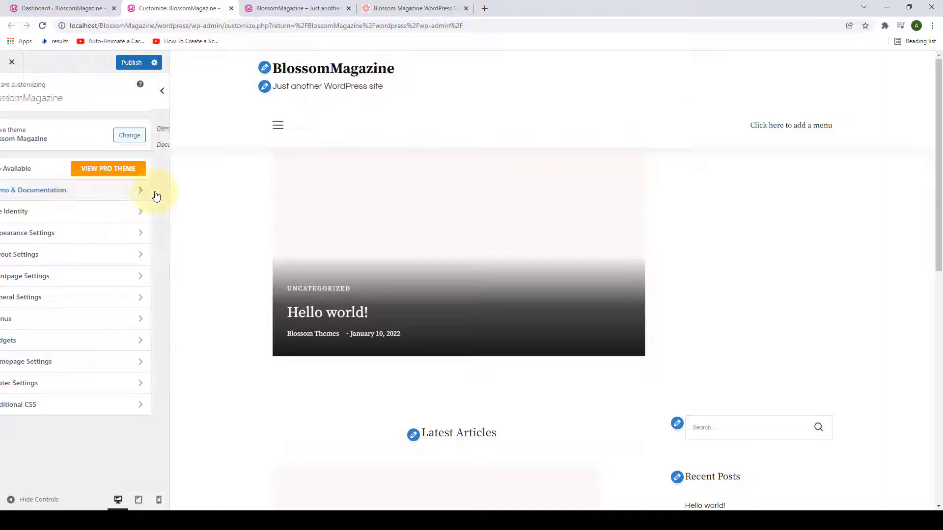
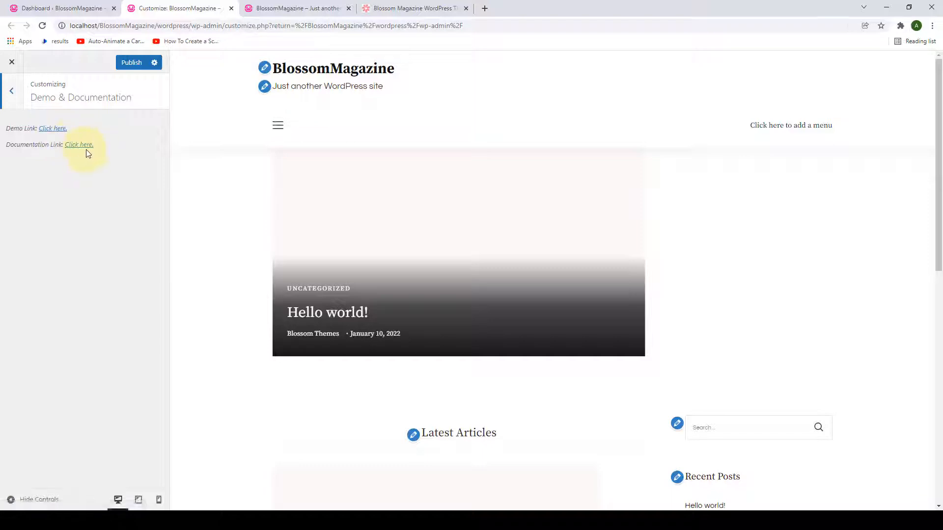
left_click(11, 91)
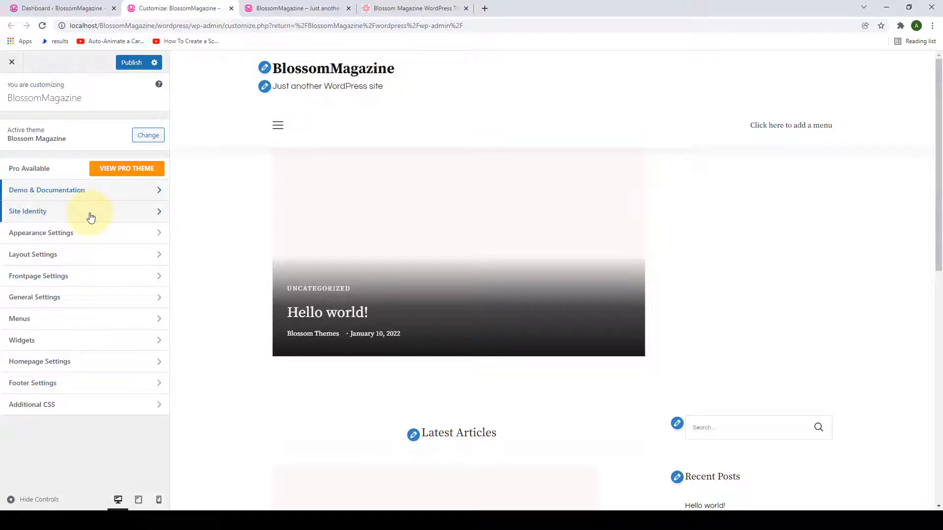
Step: In the Site Identity logo selector, upload the Blossom-Magazine image from the Blossom Magazine Free folder and view it in the Media Library
left_click(149, 217)
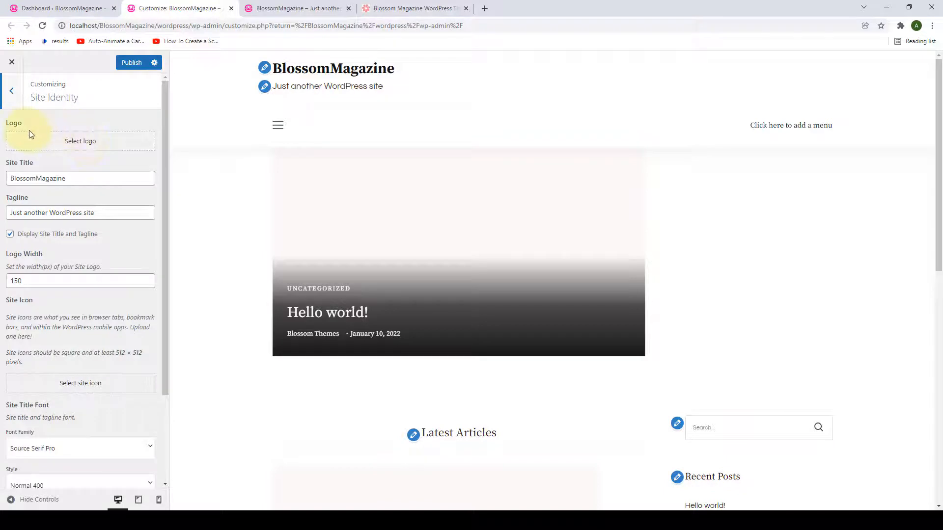
left_click(87, 147)
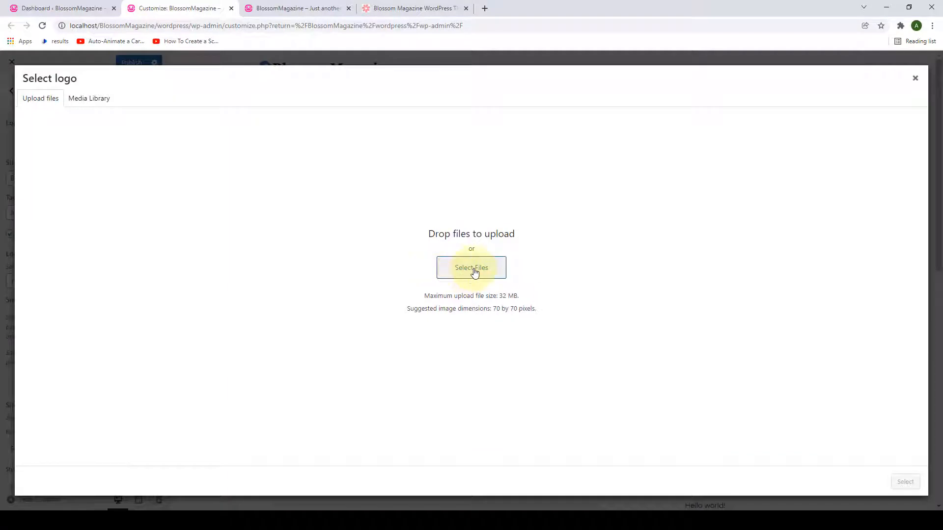
left_click(473, 270)
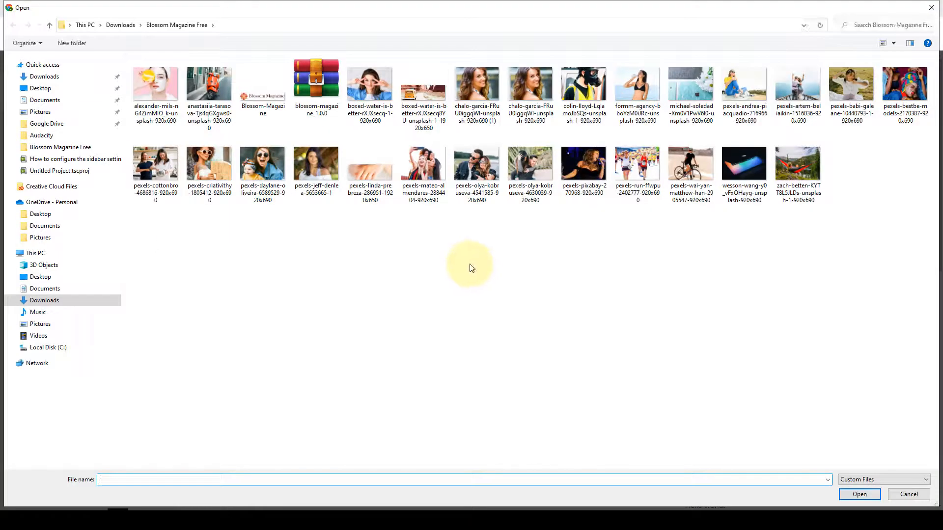
left_click(256, 98)
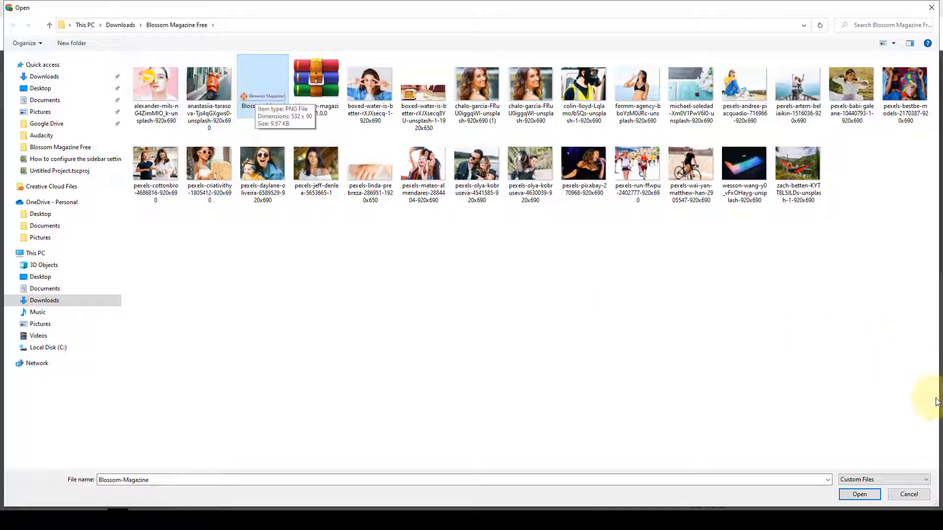
left_click(862, 496)
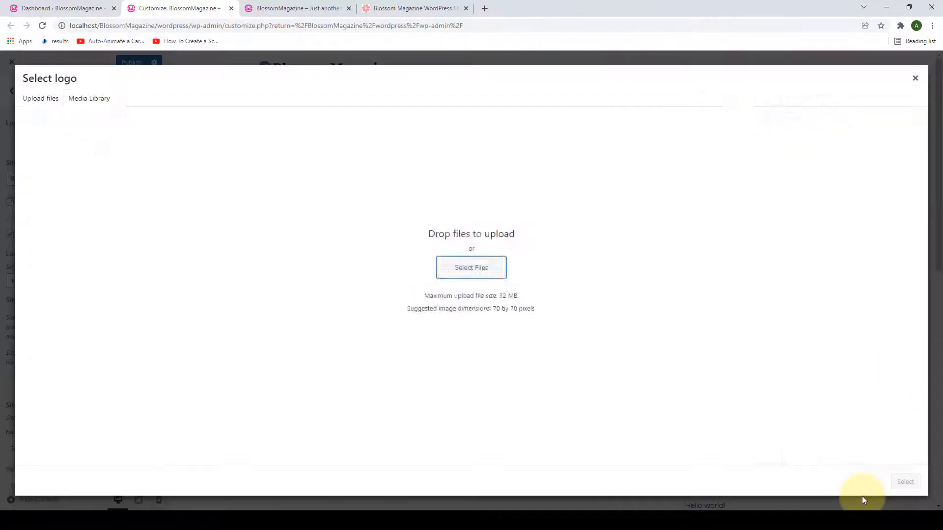
left_click(53, 101)
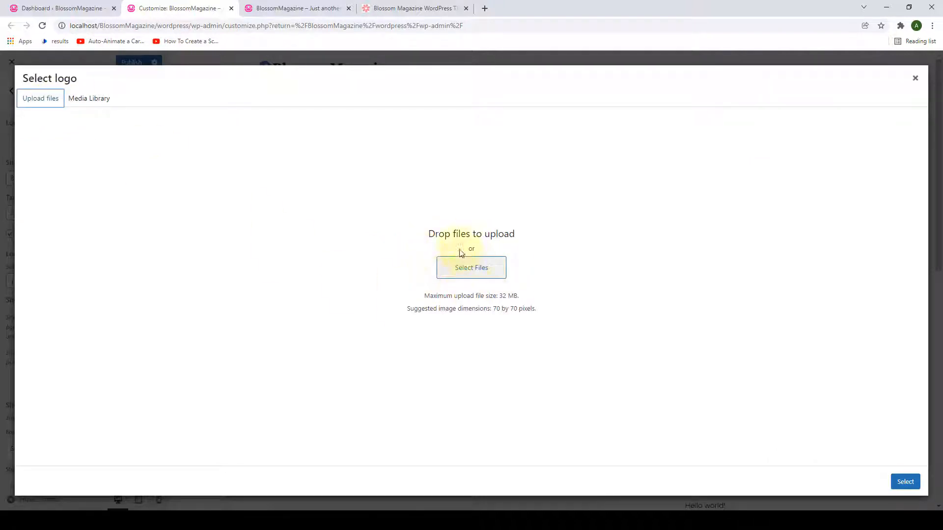
left_click(108, 107)
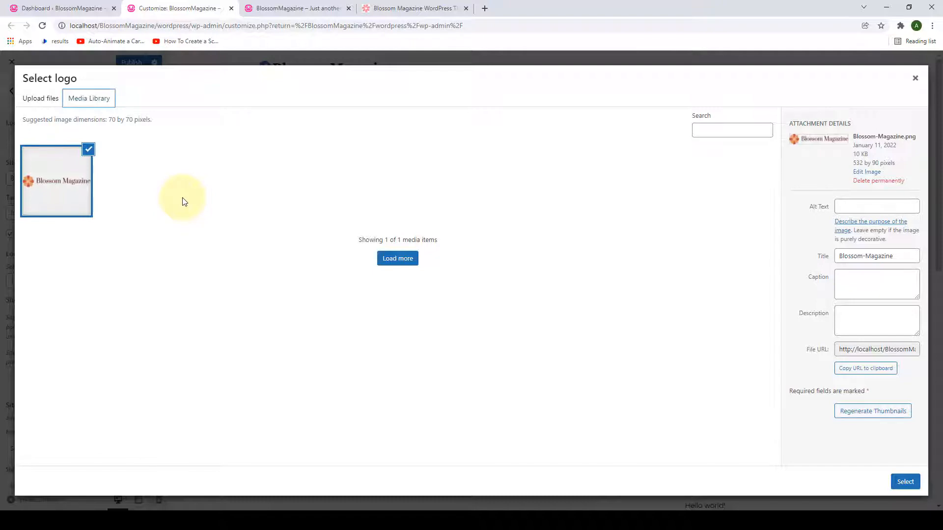
Step: Upload all images from boxed-water-is-better-rXJXsecq-1-920x690 through the folder's last image to the Media Library
left_click(35, 98)
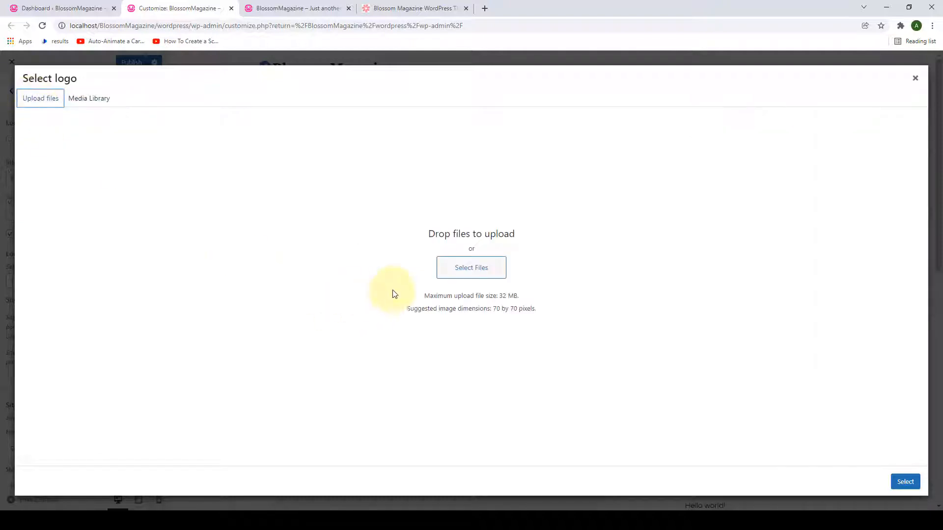
left_click(456, 278)
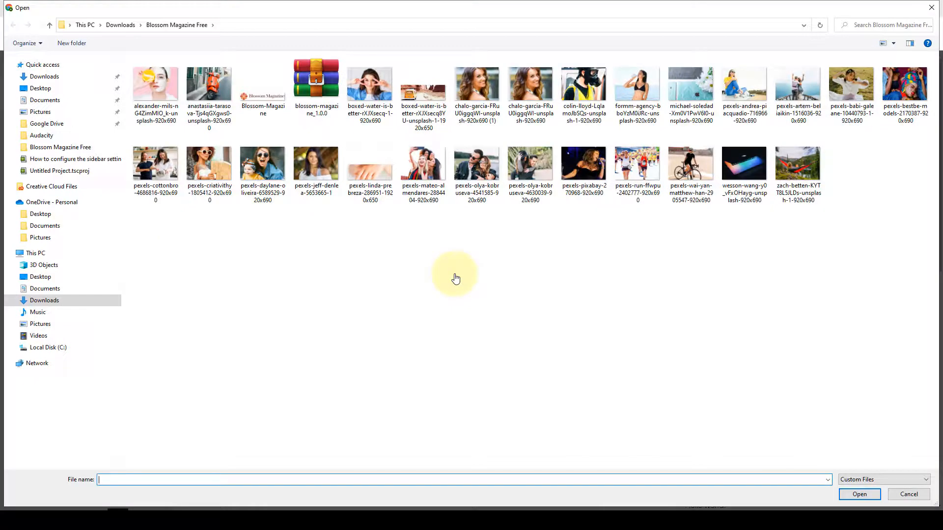
left_click(797, 167)
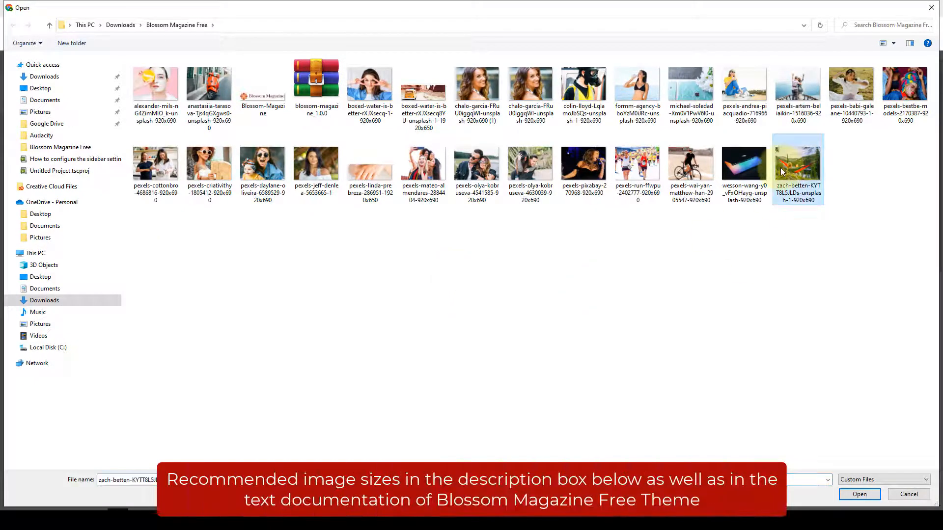
left_click(359, 98, "shift")
left_click(859, 495)
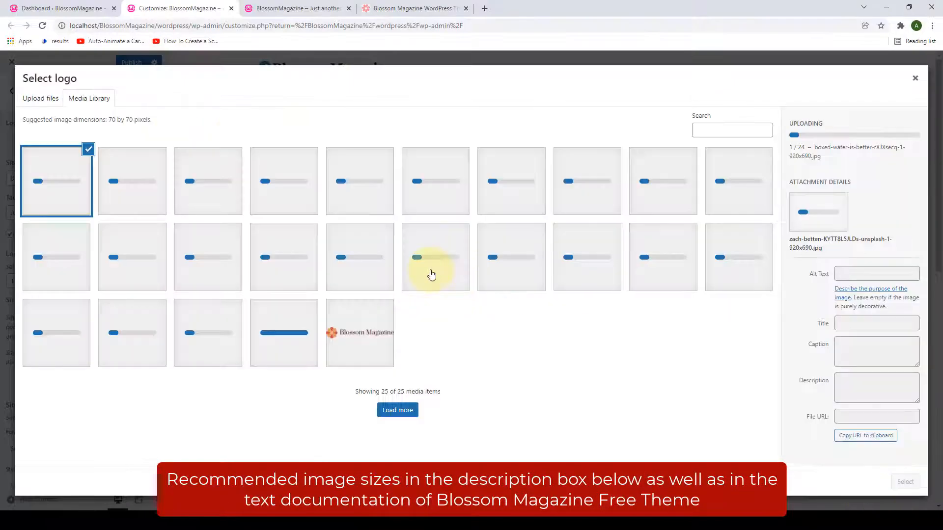
Step: Upload the first two images in the Blossom Magazine Free folder to the Media Library
left_click(41, 98)
left_click(471, 267)
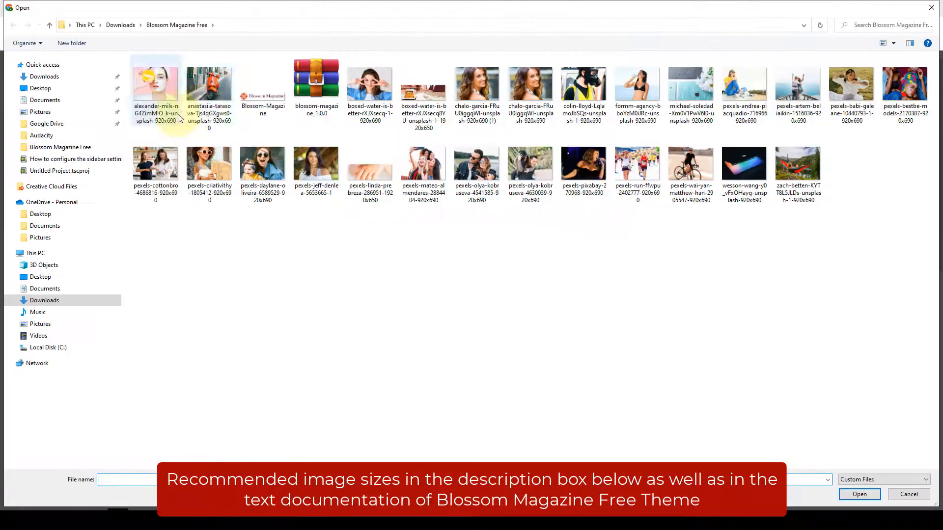
left_click(179, 118)
left_click(209, 98, "ctrl")
left_click(861, 495)
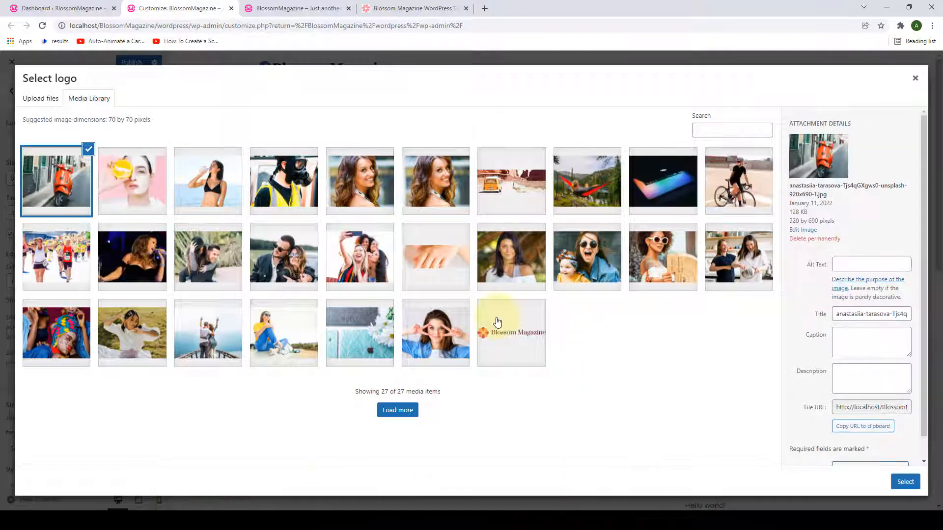
Step: Choose the Blossom-Magazine image as the site logo, try the crop area on its flower symbol, and skip cropping
left_click(497, 322)
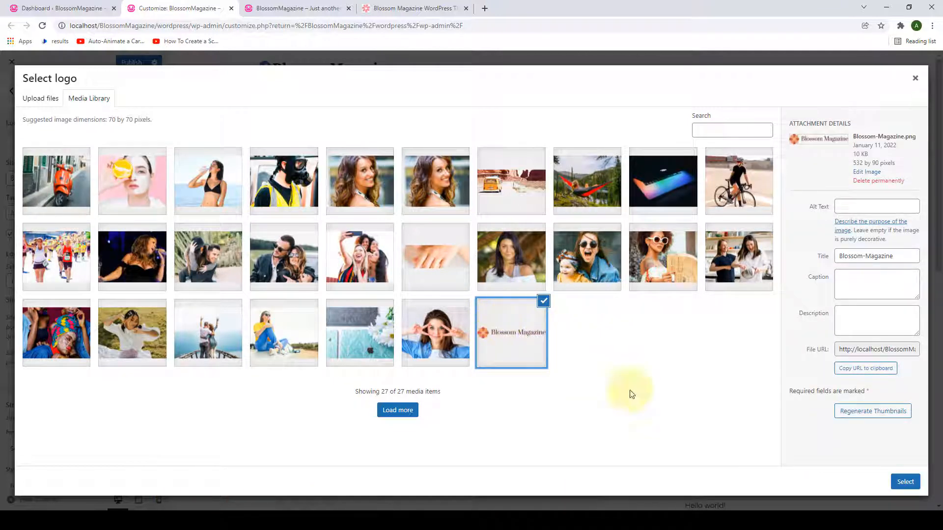
left_click(905, 482)
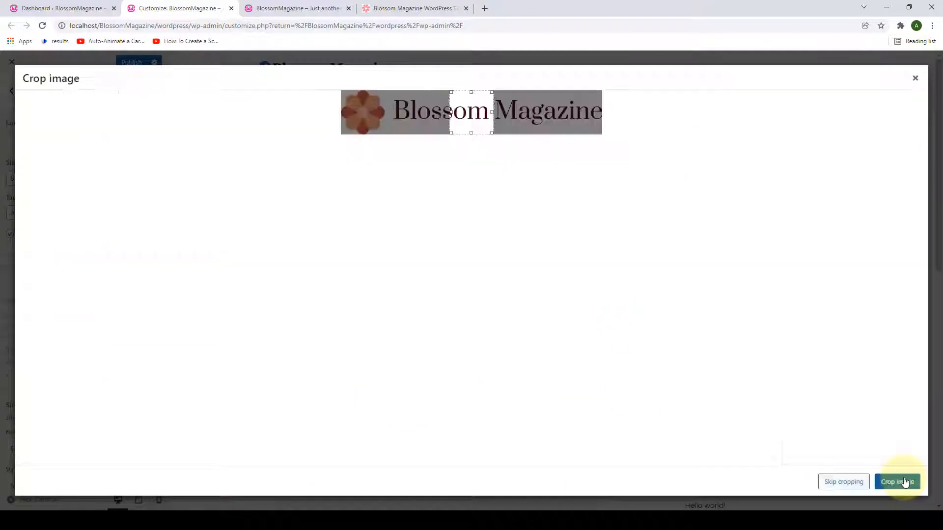
left_click_drag(467, 117, 391, 121)
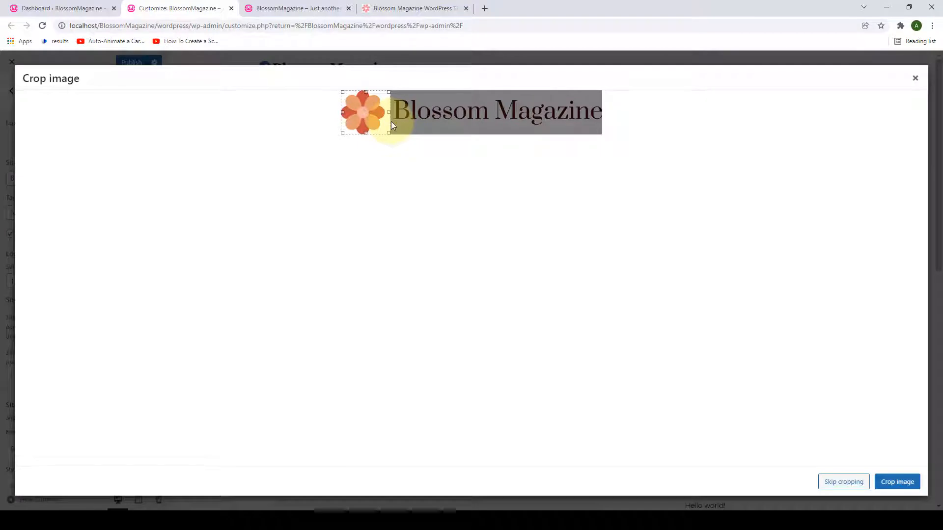
left_click(853, 483)
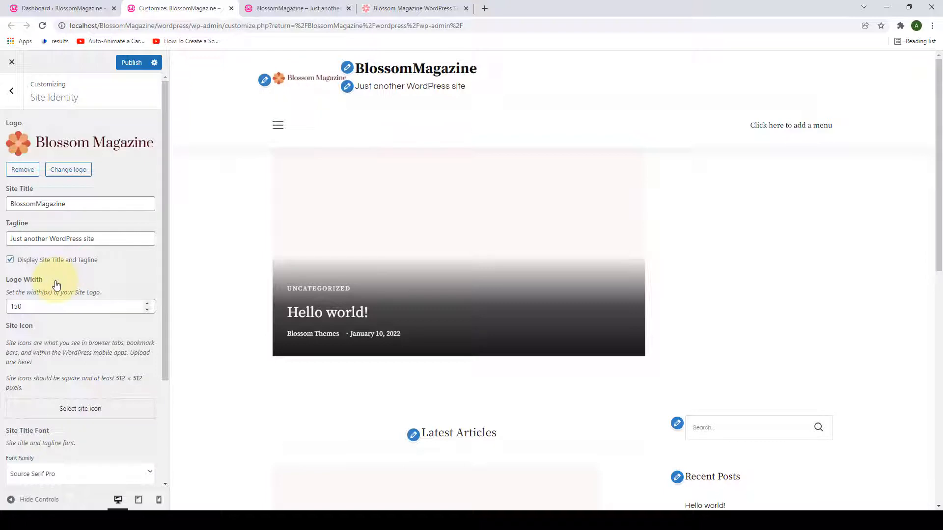
Step: Try a smaller logo width of about 138 px in the Site Identity settings
scroll(56, 285, "down", 1)
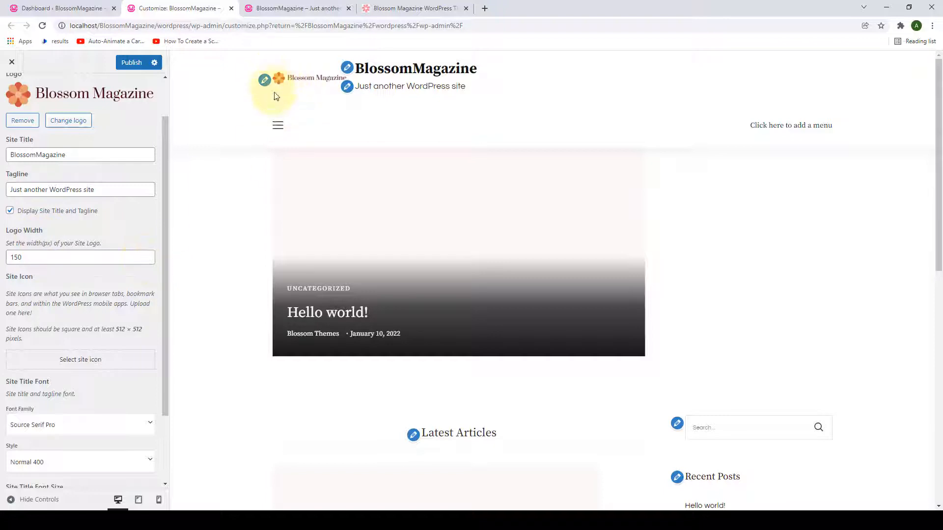
left_click(146, 260)
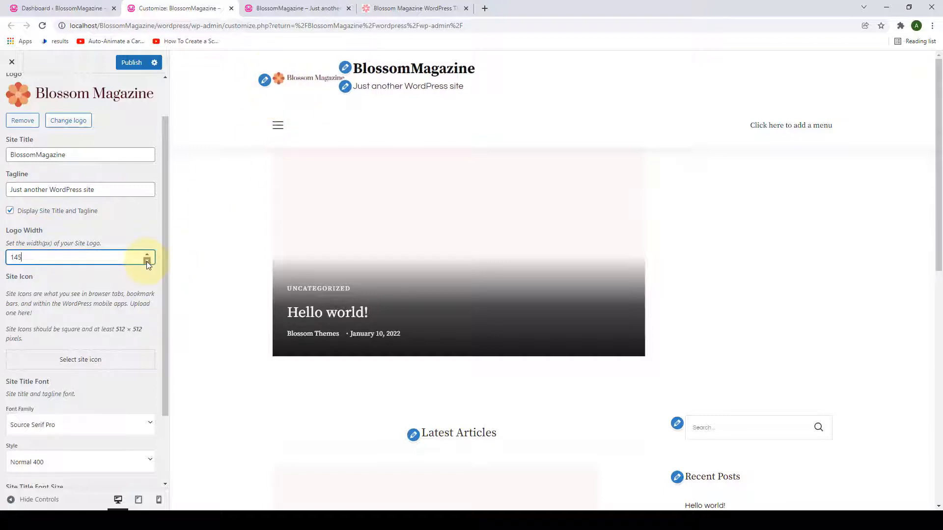
left_click(147, 261)
left_click(147, 261)
left_click(146, 261)
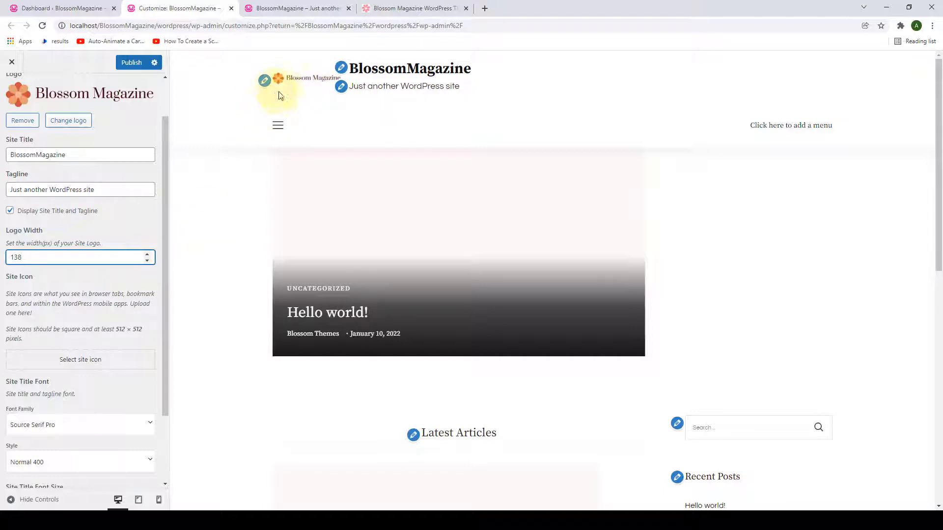
Step: Set the logo width to 331 px
double_click(23, 259)
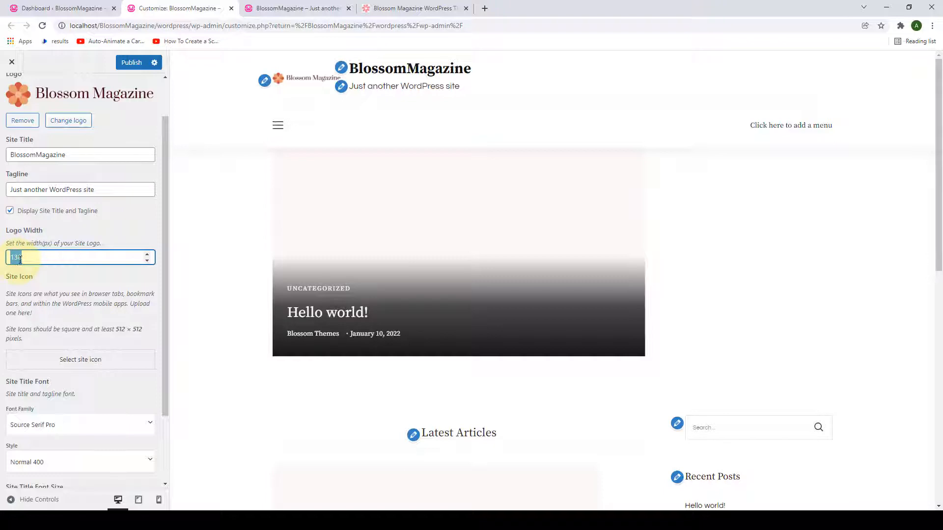
type("330")
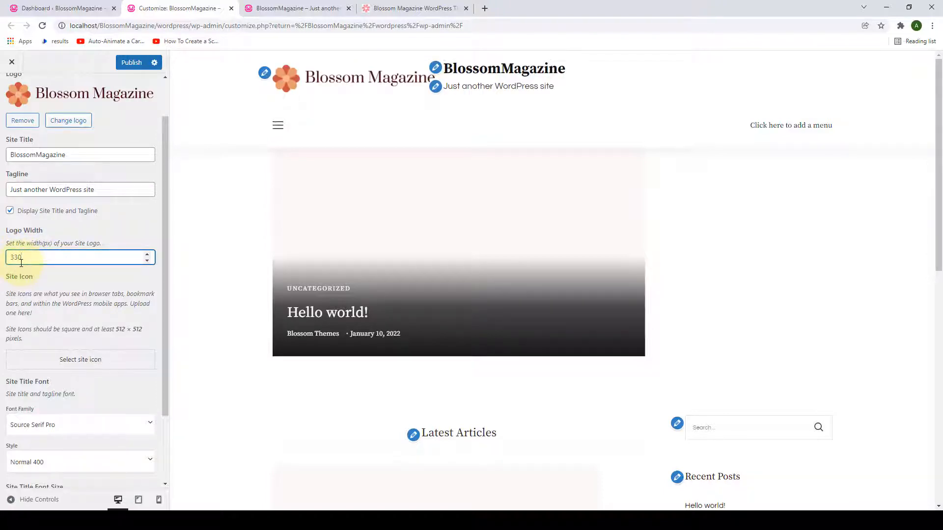
scroll(22, 264, "up", 2)
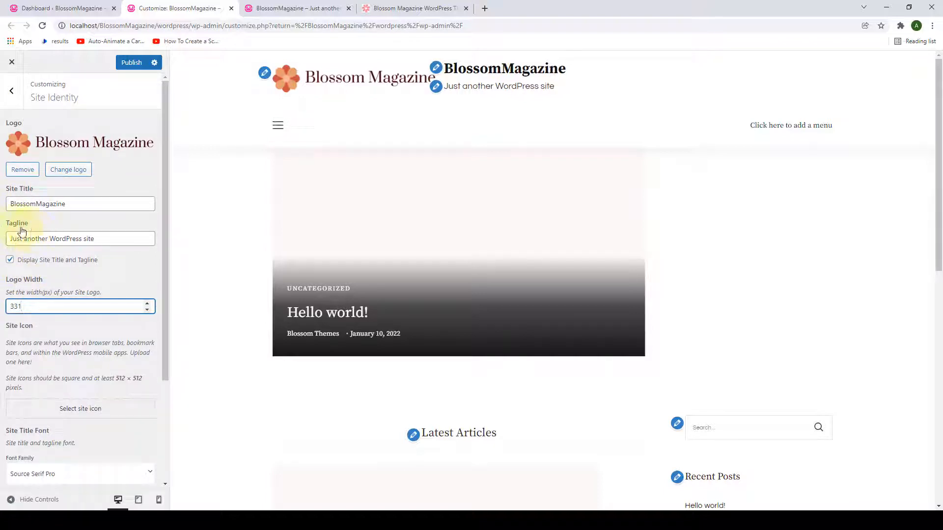
Step: Remove the logo image and change the Site Title to "Fashion Magazine"
left_click(23, 173)
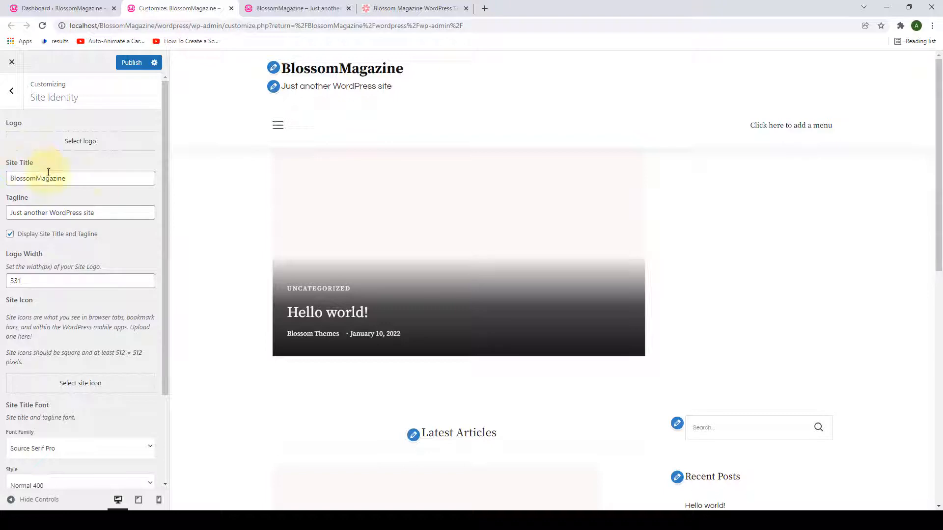
left_click_drag(91, 180, 9, 183)
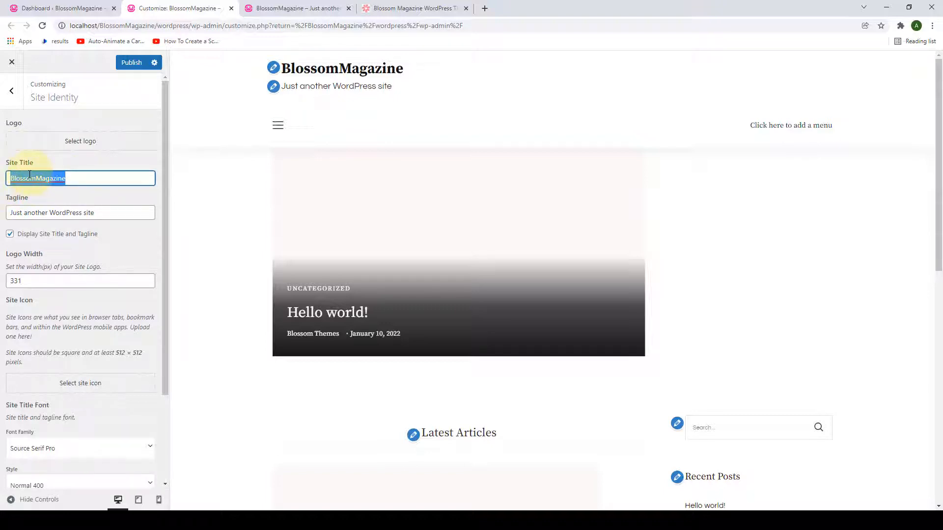
key("BackSpace")
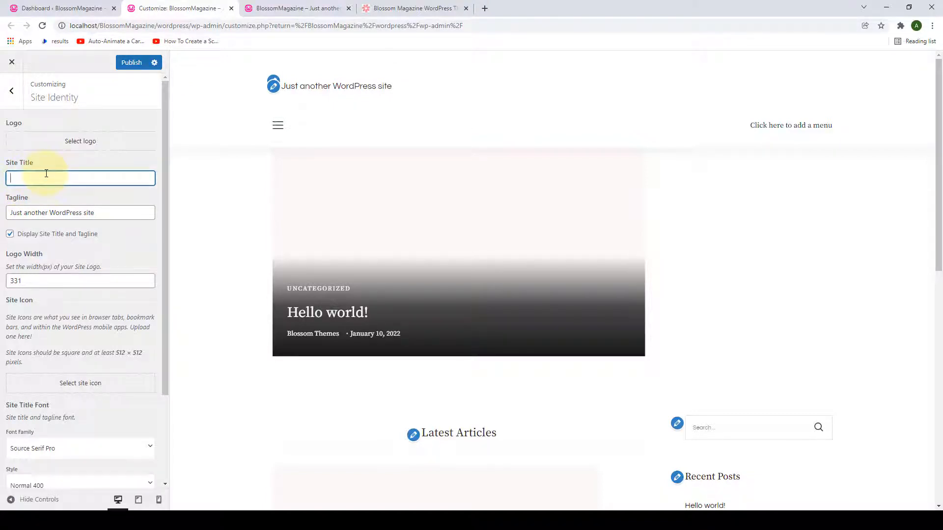
type("Fashio")
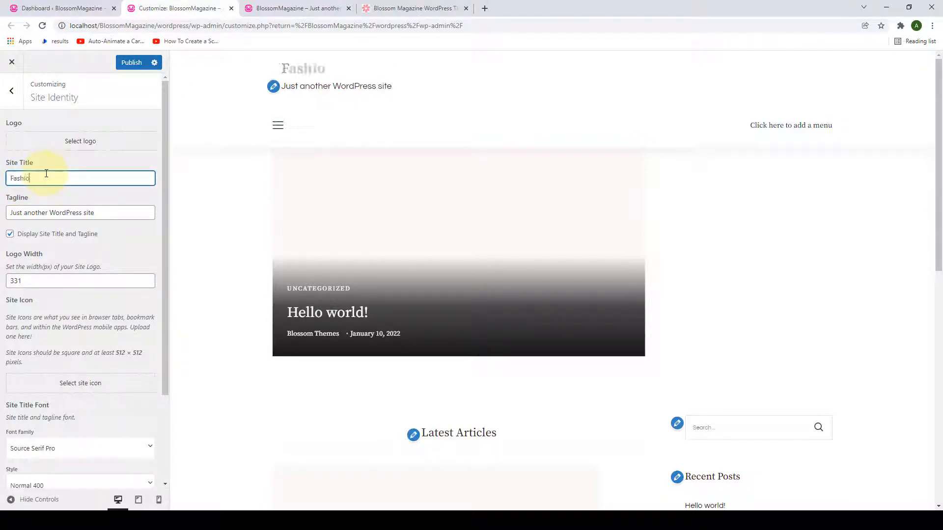
type("n Magazine")
left_click_drag(99, 212, 7, 215)
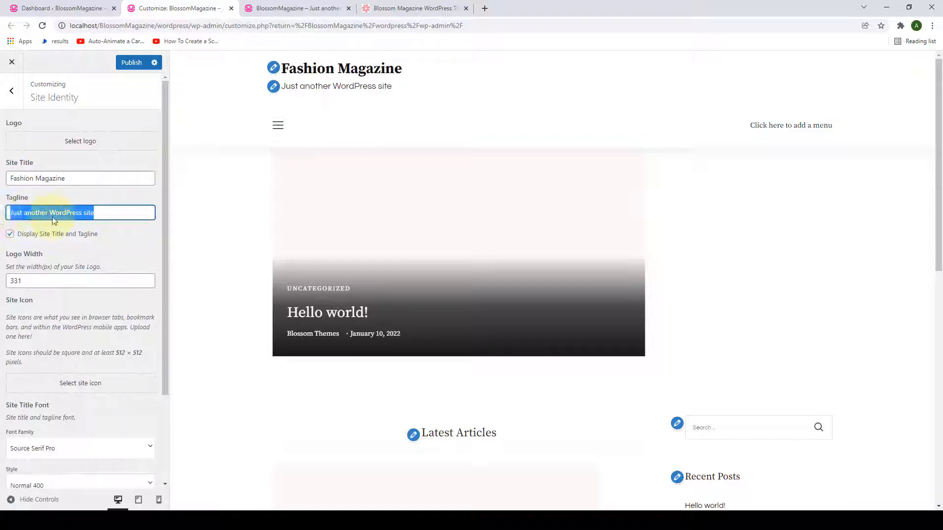
left_click(106, 214)
Step: Try Verdana, Geneva as the site title's font family
scroll(99, 263, "down", 3)
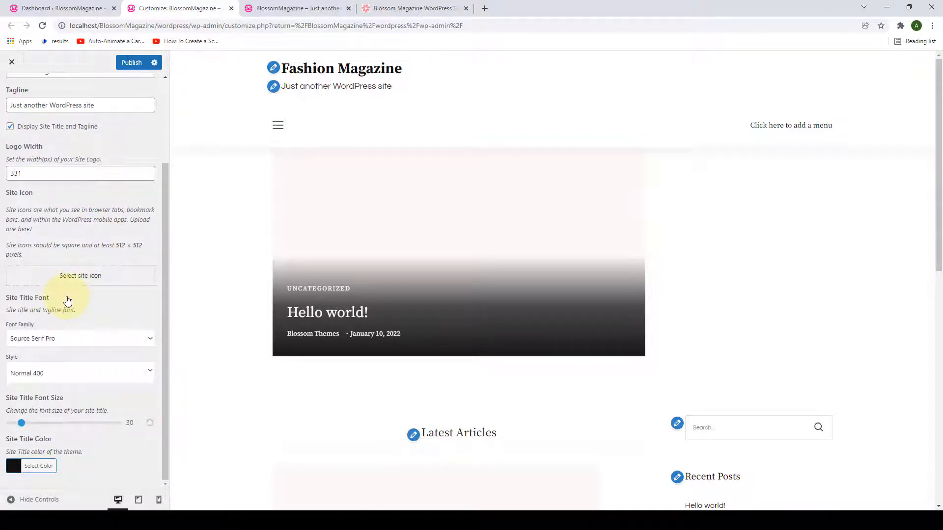
left_click(153, 341)
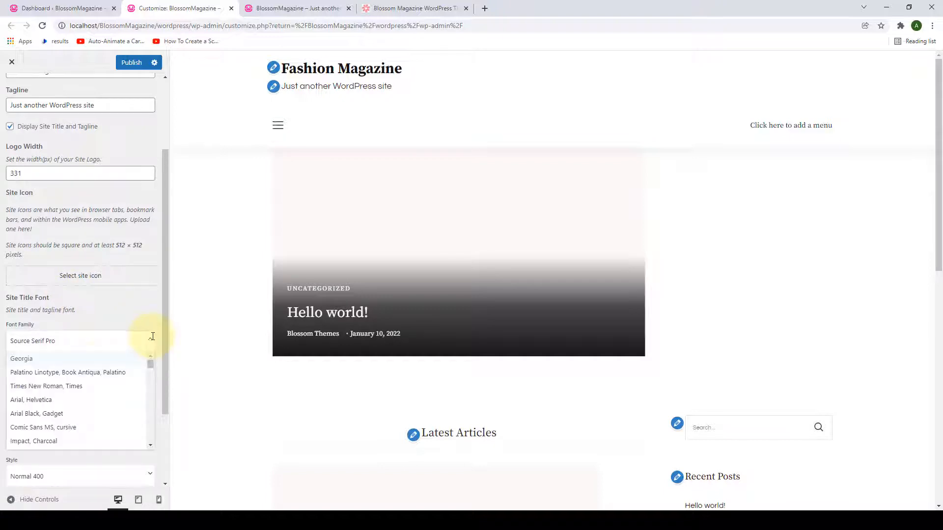
scroll(103, 393, "down", 8)
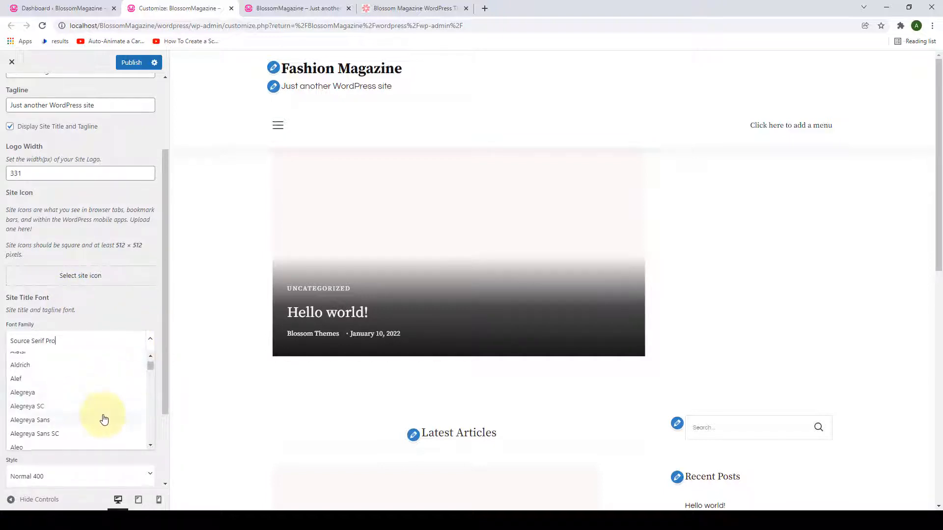
scroll(103, 413, "up", 5)
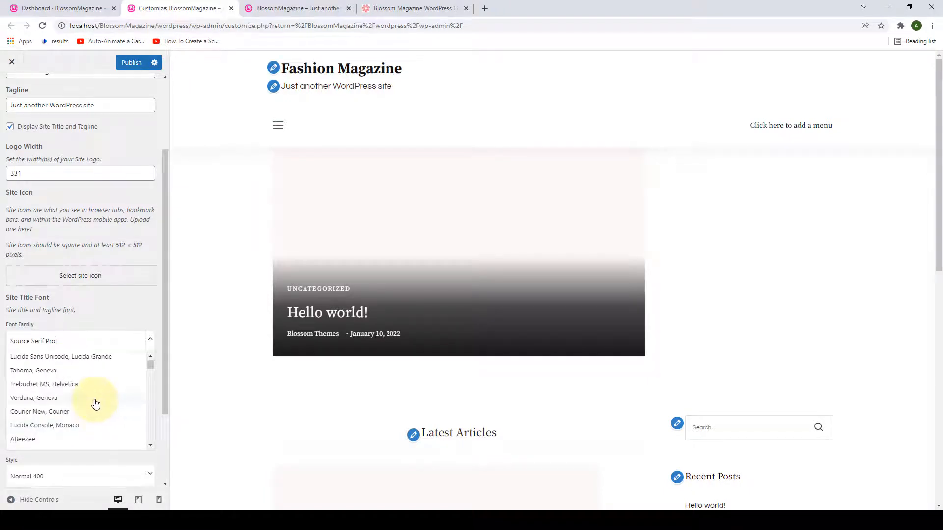
left_click(95, 402)
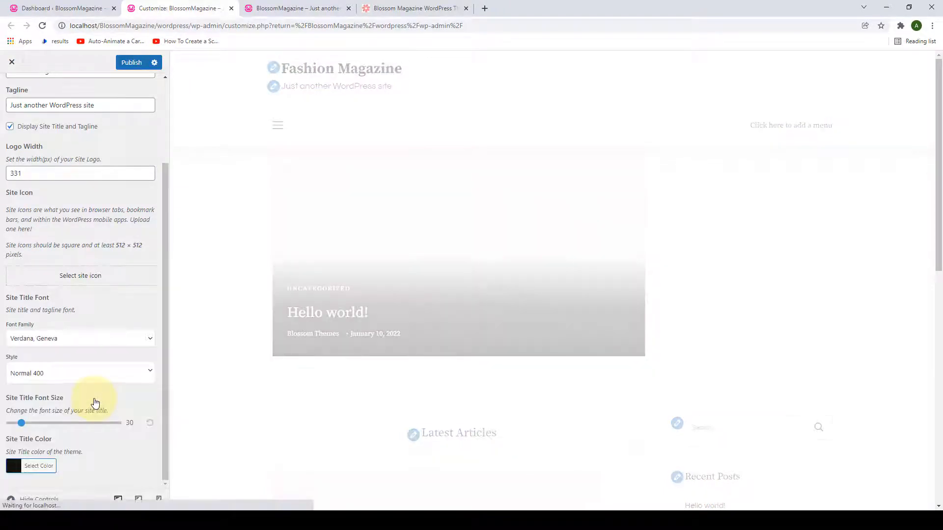
Step: Set the site title's font family to Arial Black, Gadget
left_click(96, 342)
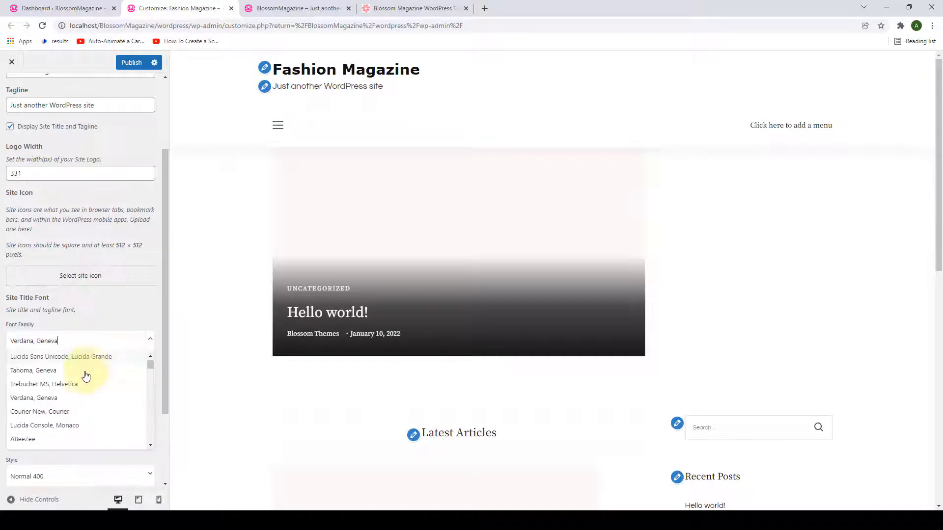
scroll(87, 386, "up", 2)
left_click(85, 376)
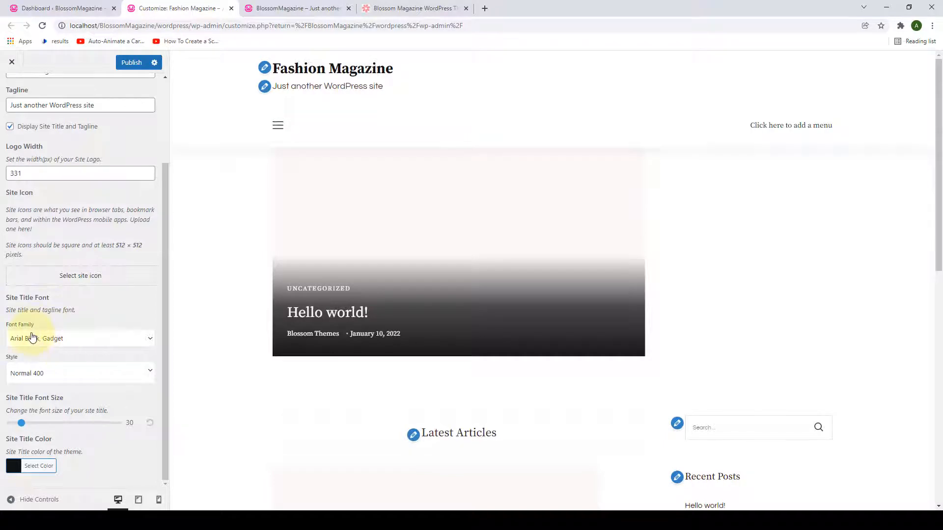
Step: Try the Normal 400 Italic, Bold 700 and Bold 700 Italic styles on the site title, and return it to Normal 400
left_click(77, 371)
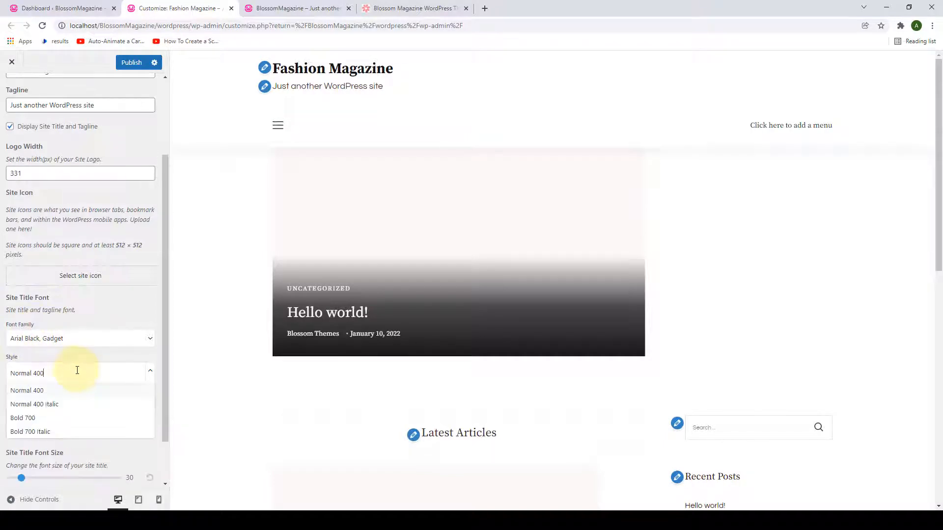
left_click(65, 405)
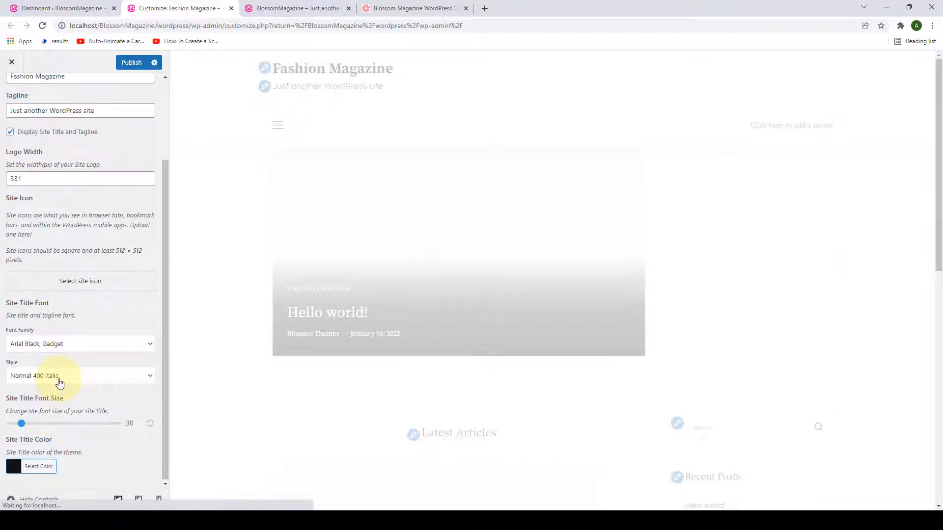
left_click(59, 379)
left_click(42, 426)
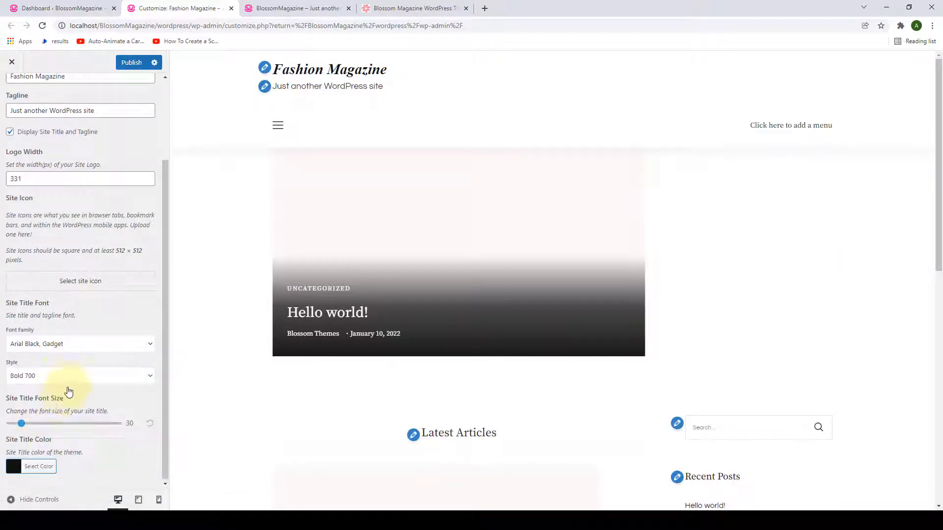
left_click(67, 381)
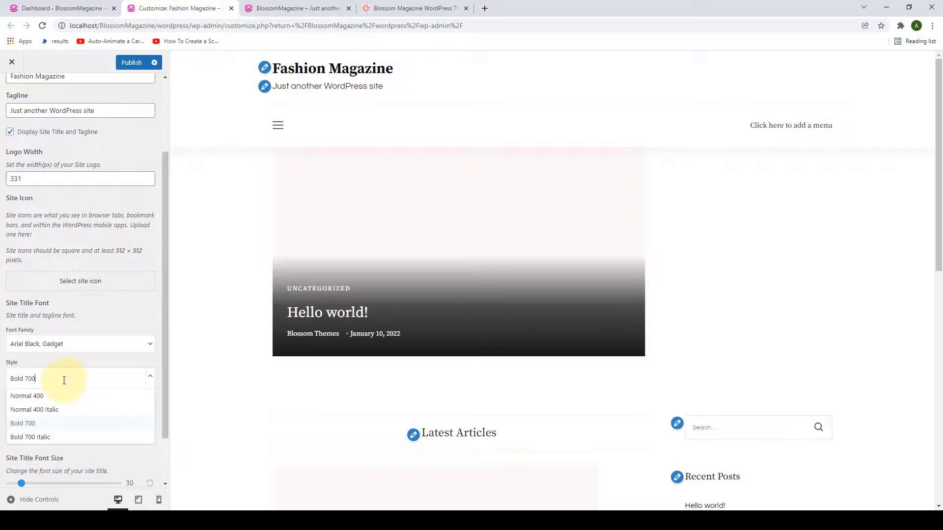
left_click(52, 437)
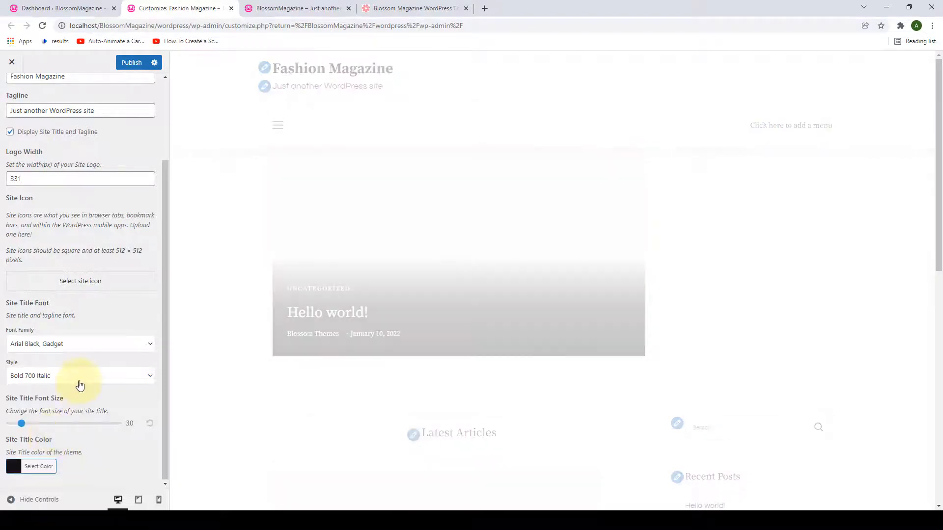
left_click(79, 381)
left_click(64, 396)
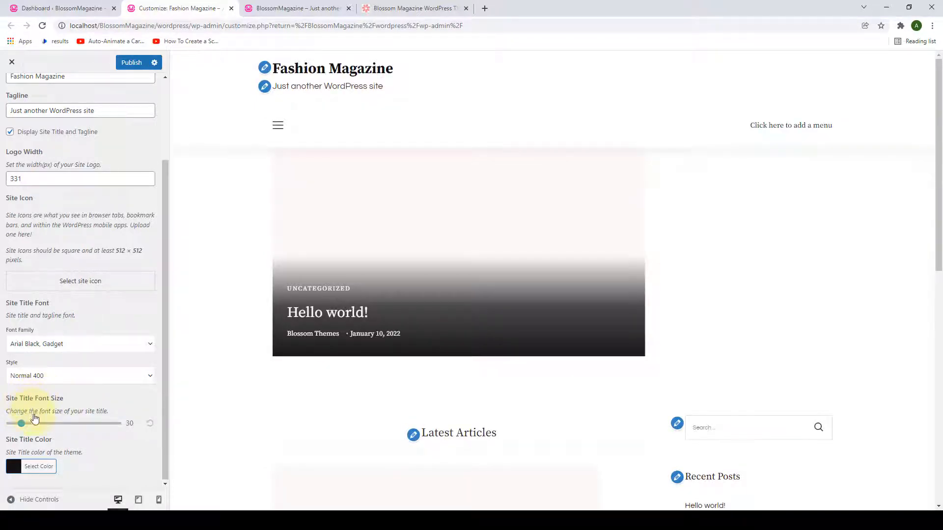
Step: Try a site title font size of 67, and set it back to 30
left_click_drag(22, 424, 43, 425)
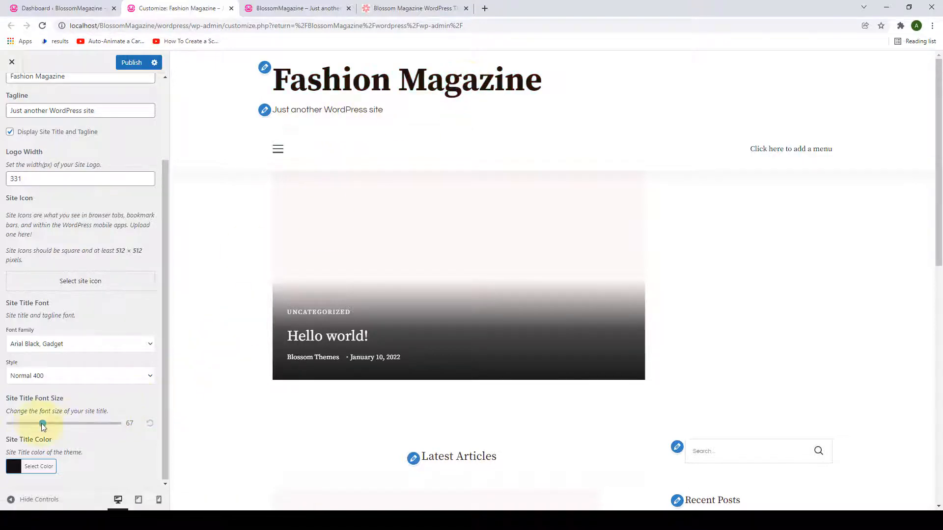
left_click_drag(42, 425, 22, 424)
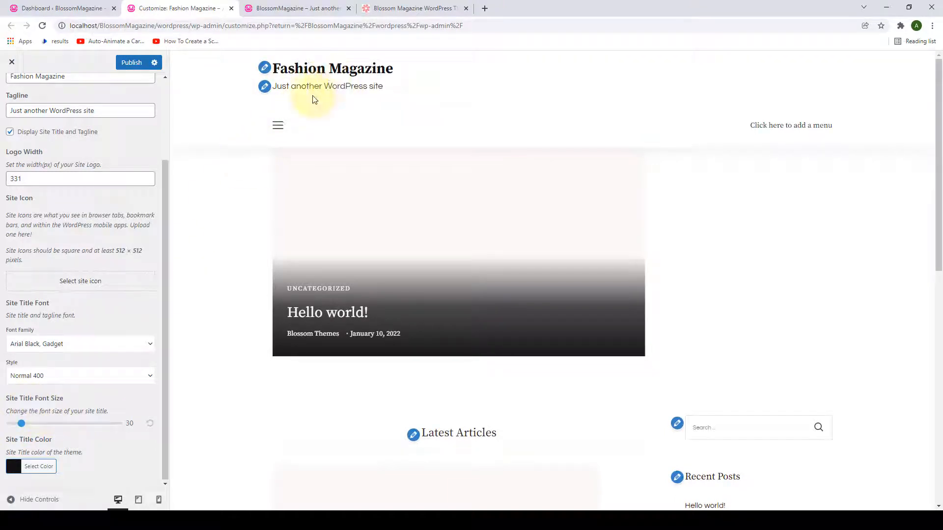
Step: Try the red preset as the site title color, and set it to the blue #4f75d6
left_click(16, 473)
scroll(60, 453, "down", 2)
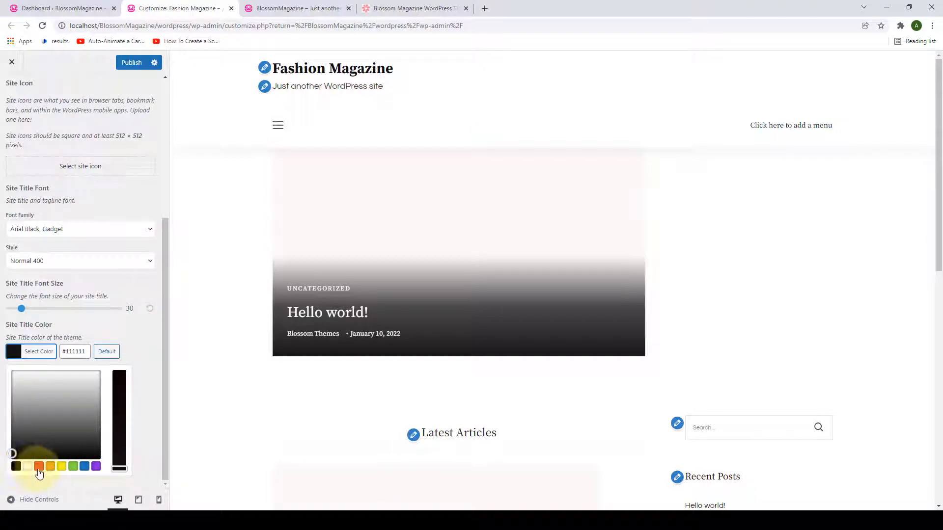
left_click(38, 468)
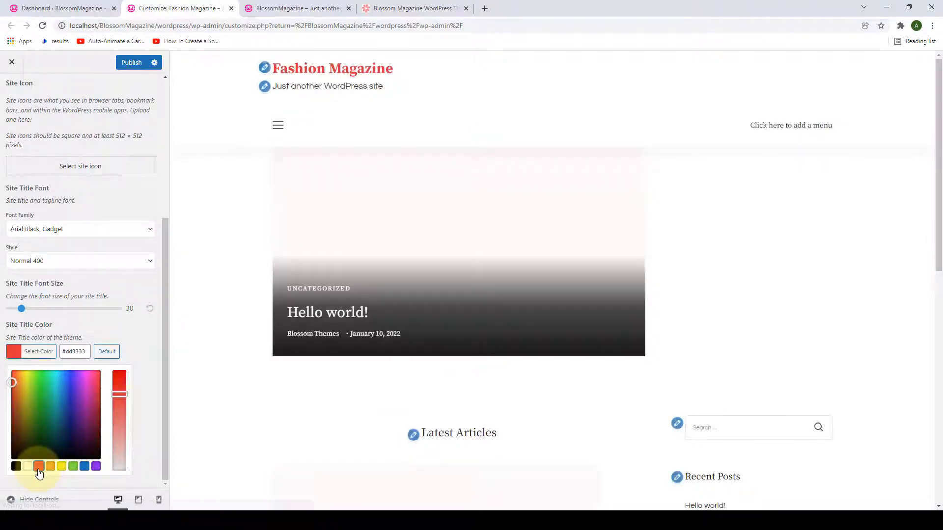
left_click_drag(19, 382, 120, 411)
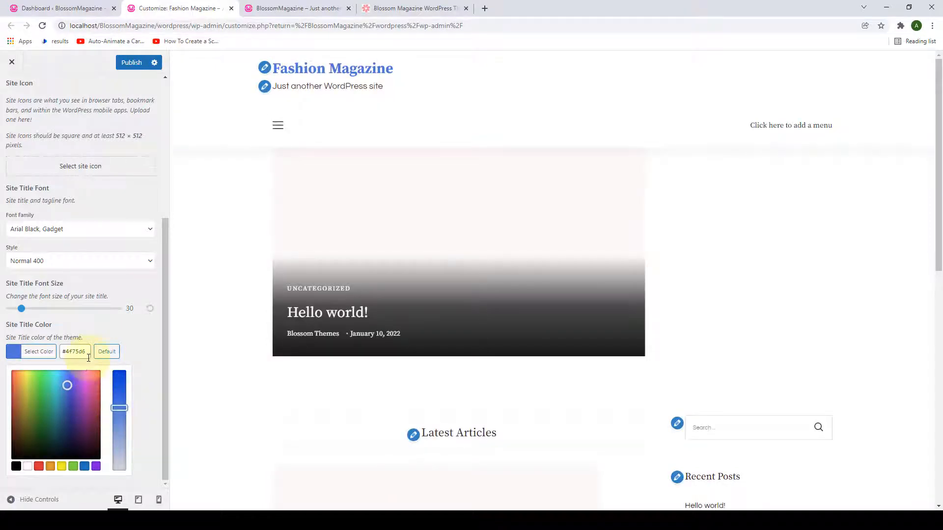
Step: Reset the site title color to its default
left_click_drag(89, 358, 62, 359)
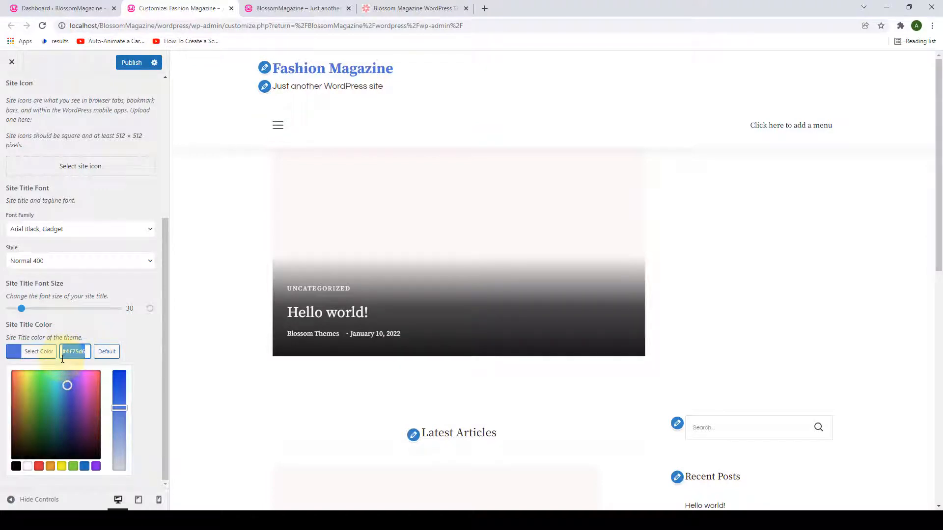
left_click(109, 352)
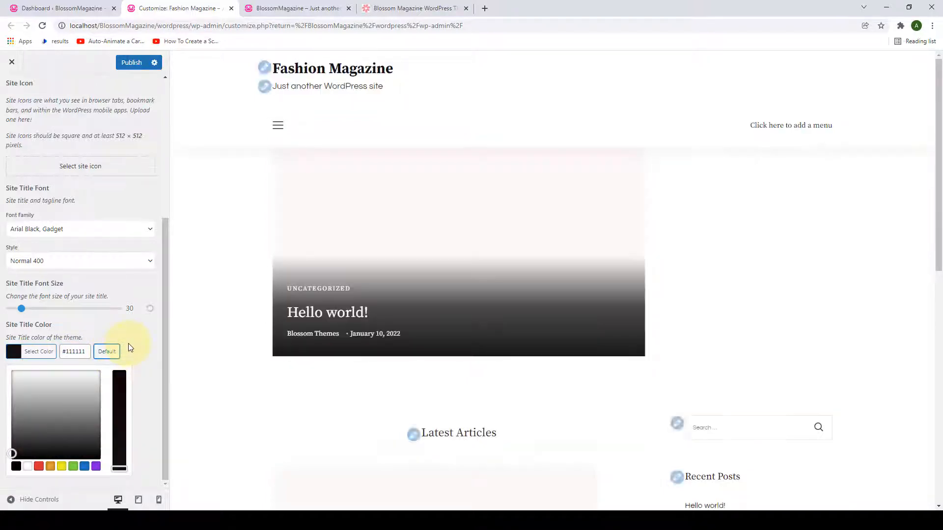
Step: Set Blossom-Magazine.png from the media library as the uncropped site logo, and hide the site title and tagline
scroll(137, 350, "up", 5)
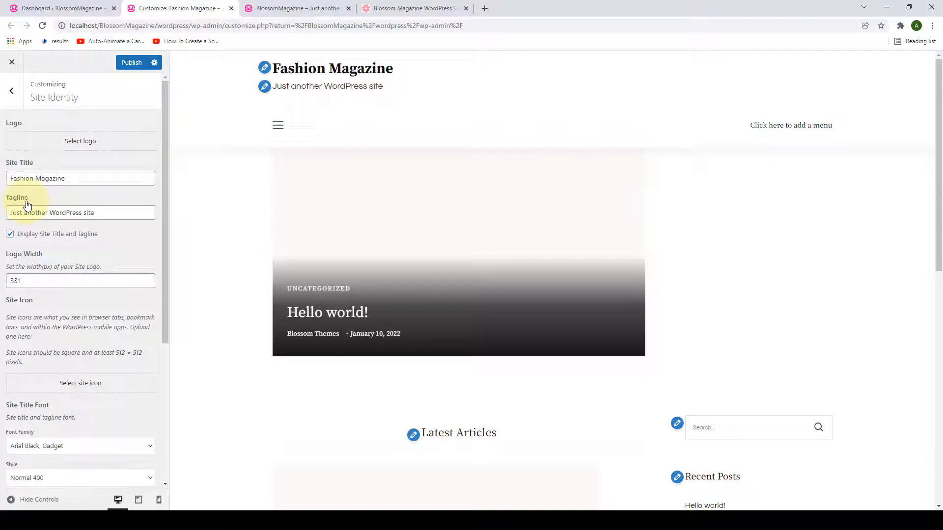
left_click(87, 144)
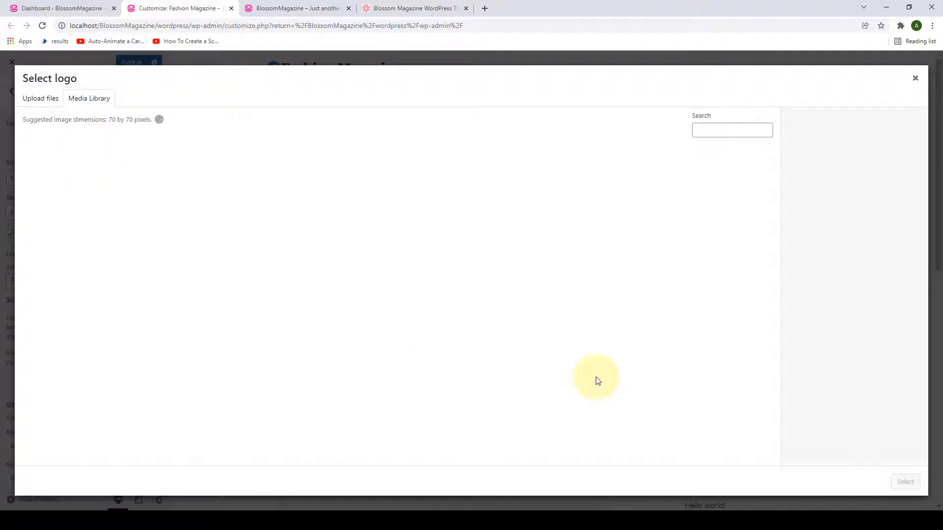
left_click(506, 346)
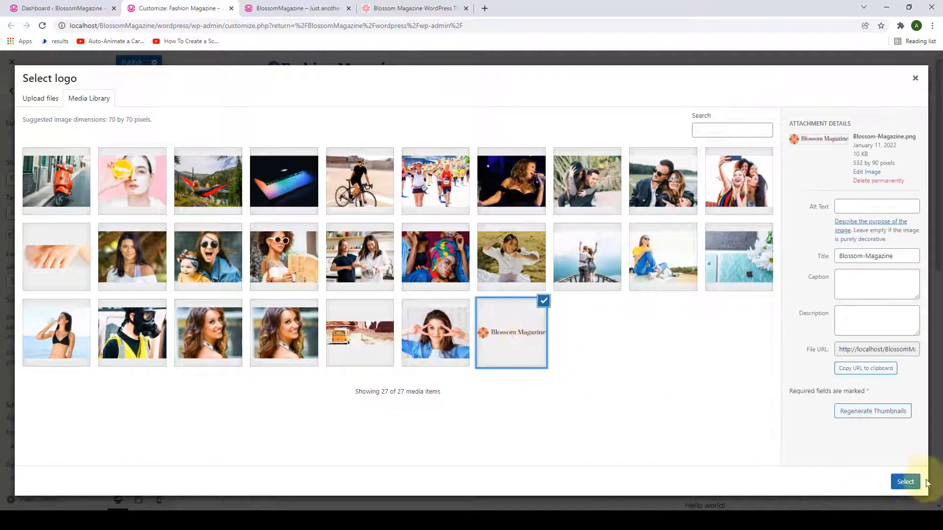
left_click(906, 482)
left_click(843, 482)
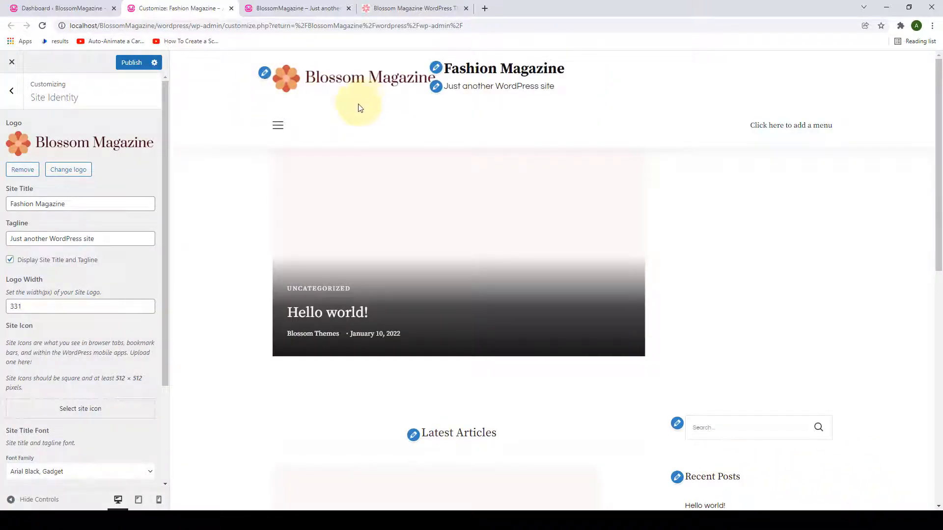
left_click(10, 261)
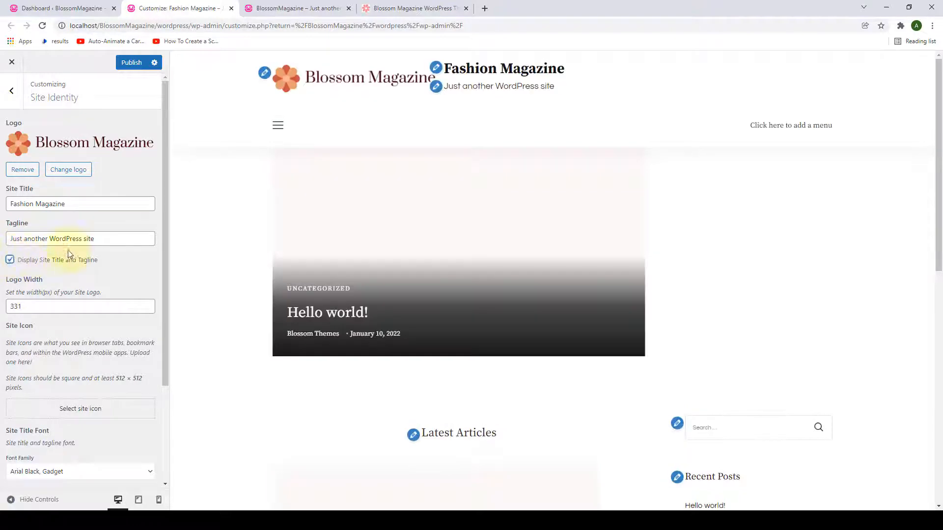
left_click(11, 260)
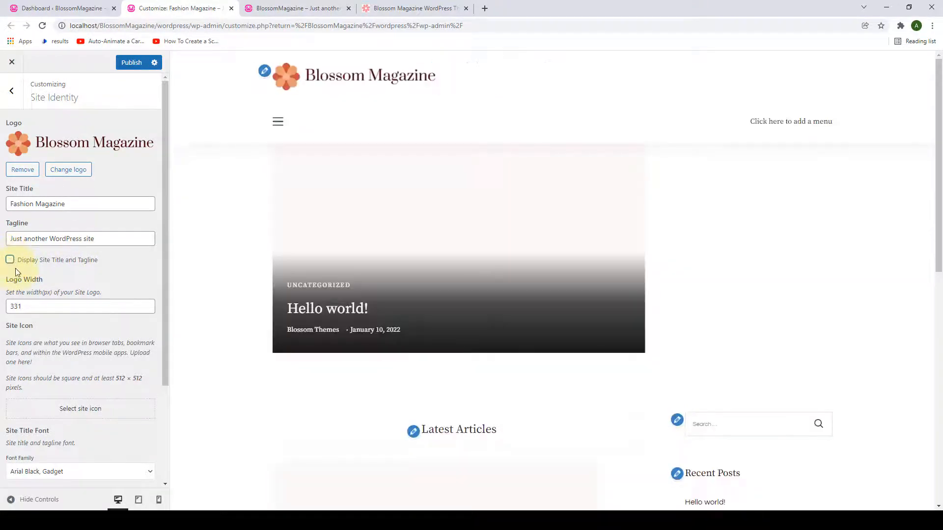
Step: Set the site icon from Blossom-Magazine.png, cropped to the flower emblem
scroll(57, 252, "down", 1)
scroll(57, 252, "down", 1)
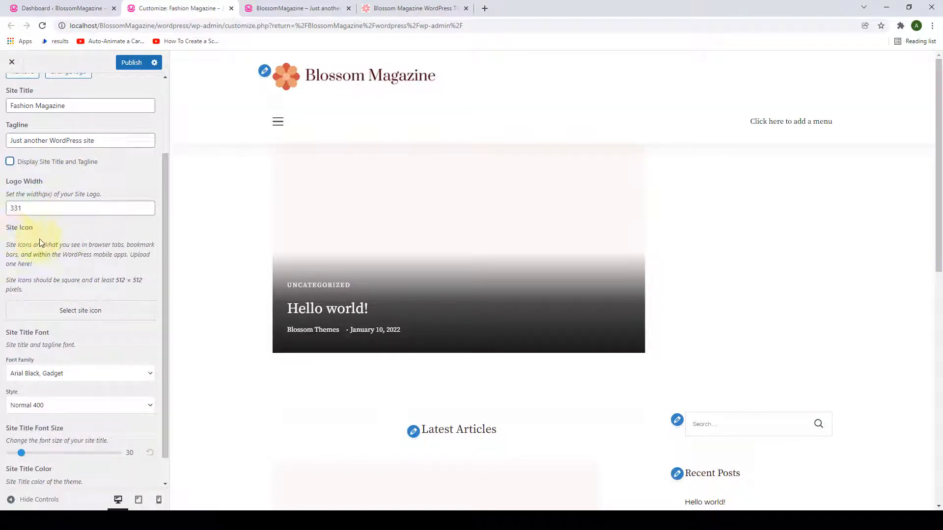
left_click(80, 311)
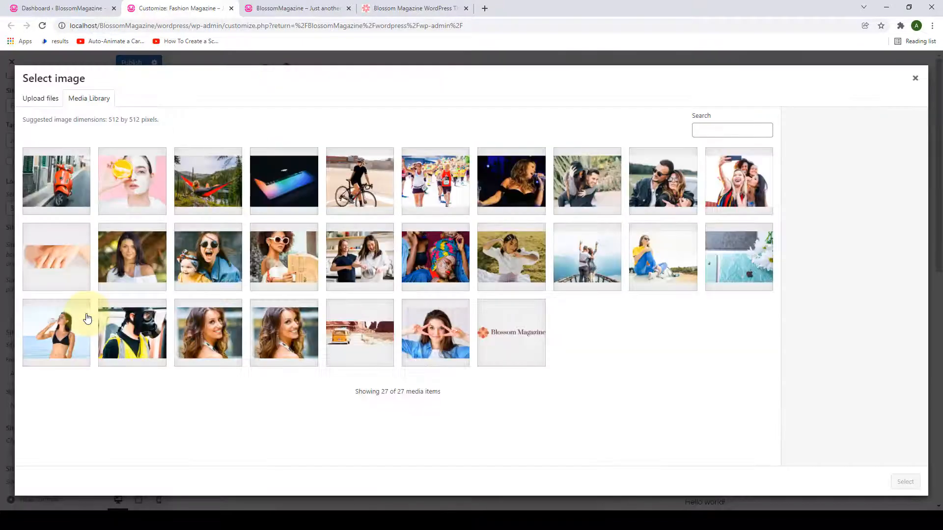
left_click(531, 341)
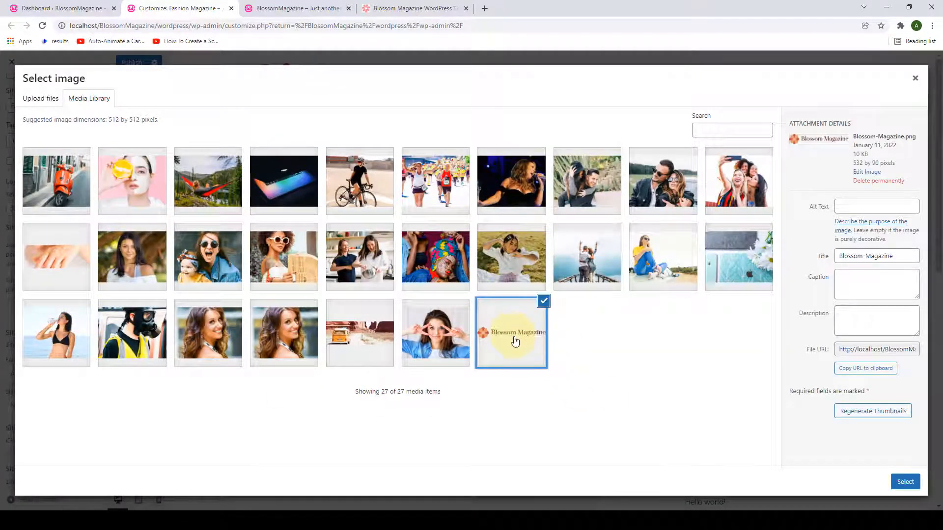
left_click(905, 483)
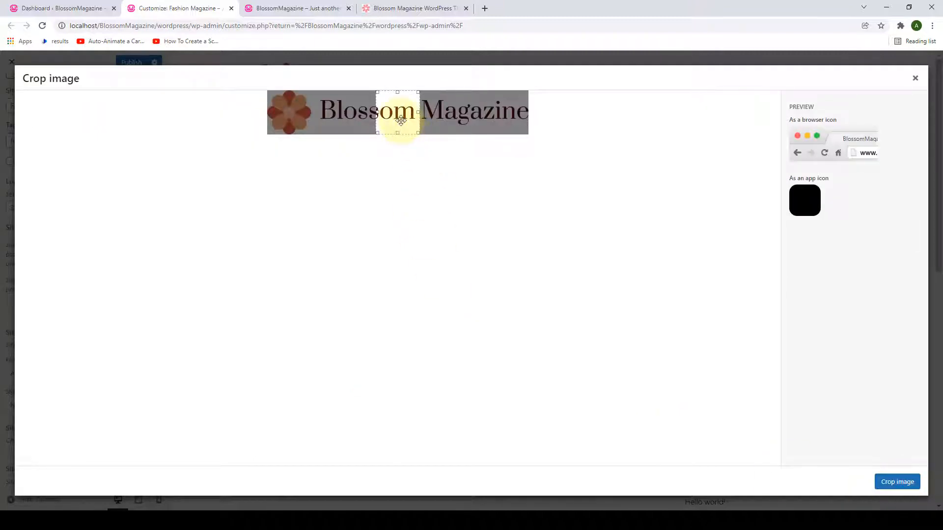
left_click_drag(398, 116, 293, 125)
left_click(897, 483)
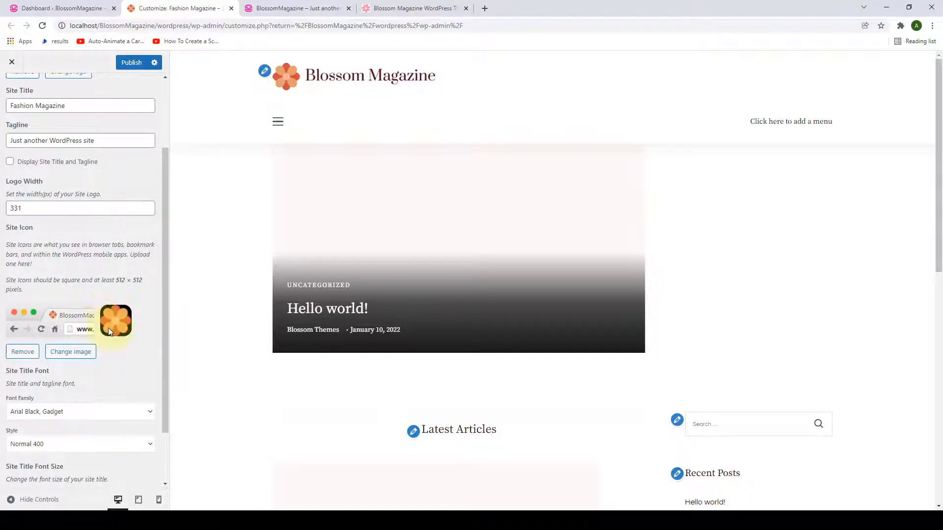
Step: Publish the site identity changes, check them on the reloaded live site, and return to the main Customizer sections
scroll(132, 353, "down", 2)
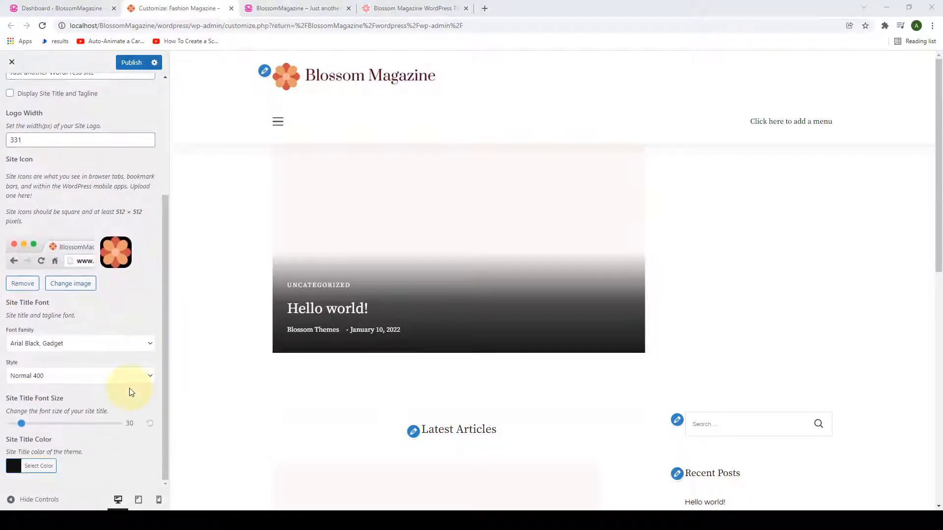
scroll(129, 387, "up", 5)
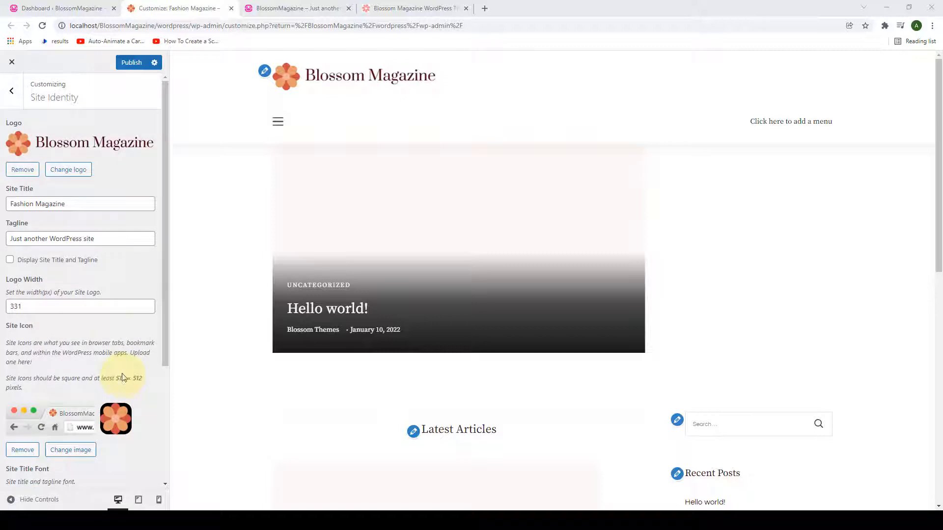
left_click(136, 63)
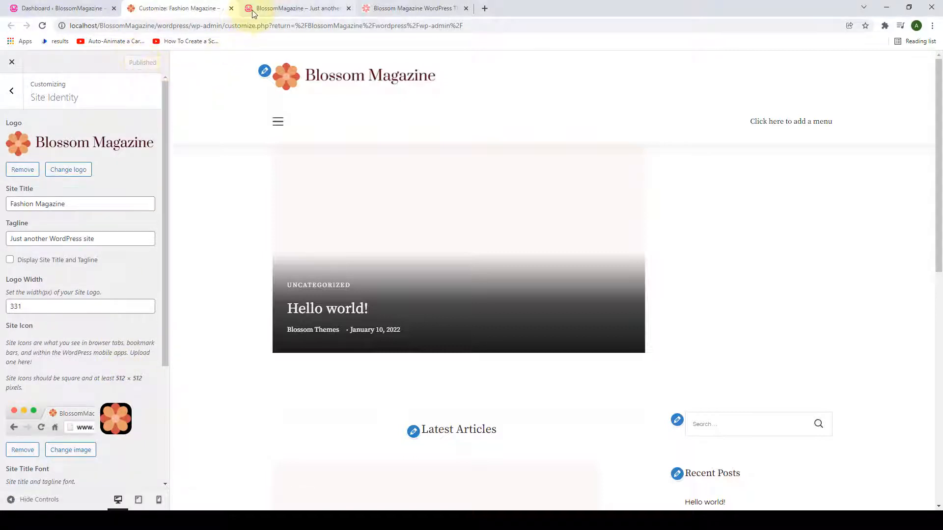
left_click(250, 8)
left_click(42, 27)
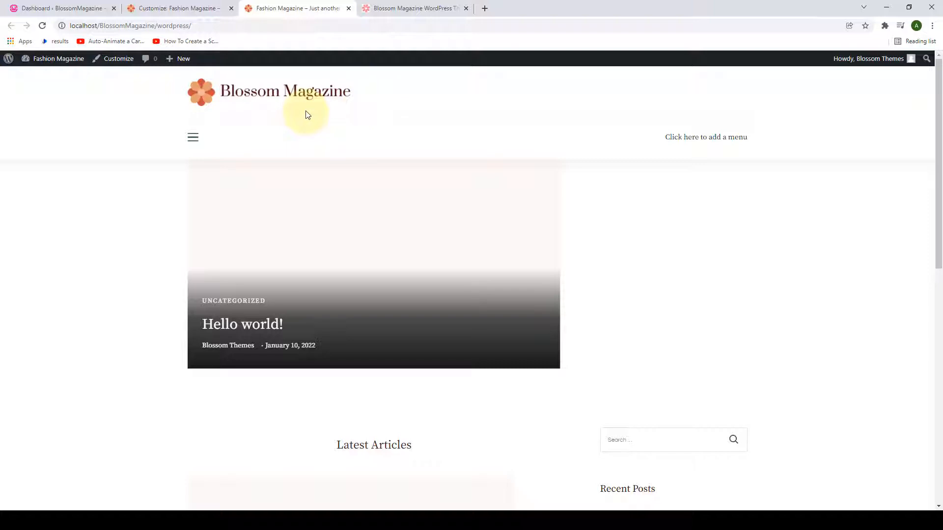
left_click(189, 9)
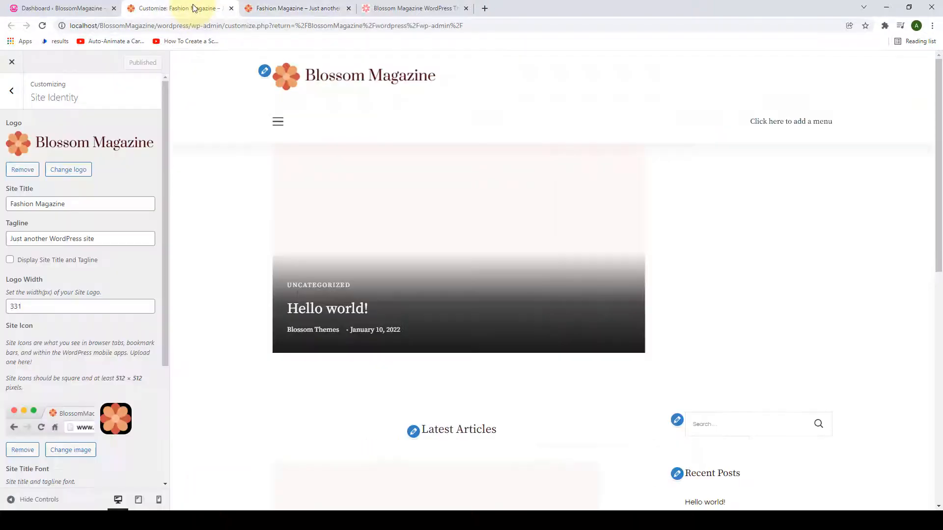
left_click(11, 93)
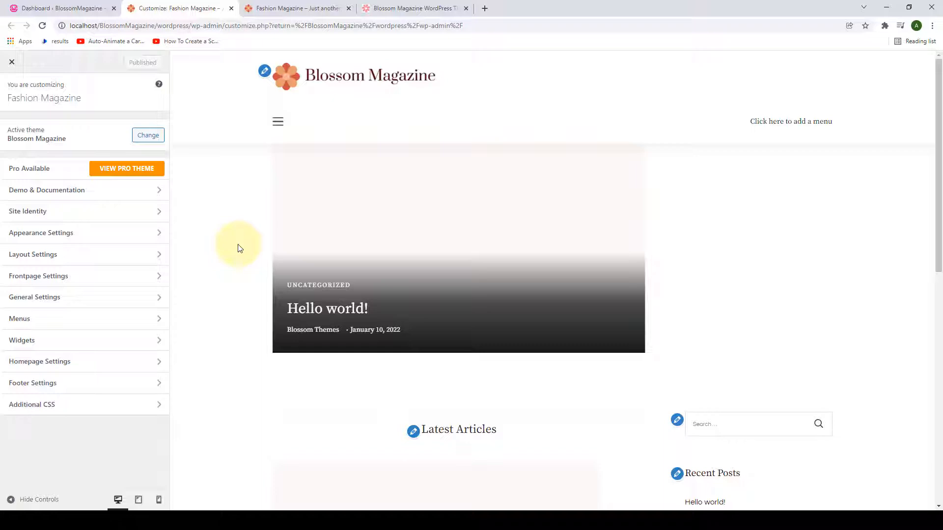
Step: Create a new post titled "How To Become Better With Magazine In 10 Minutes" and paste in the copied article text
left_click(87, 11)
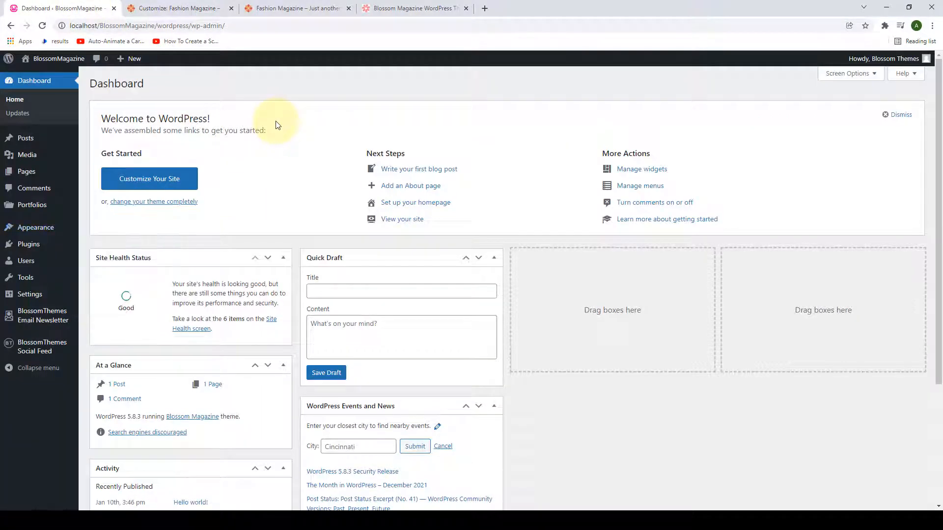
mouse_move(63, 141)
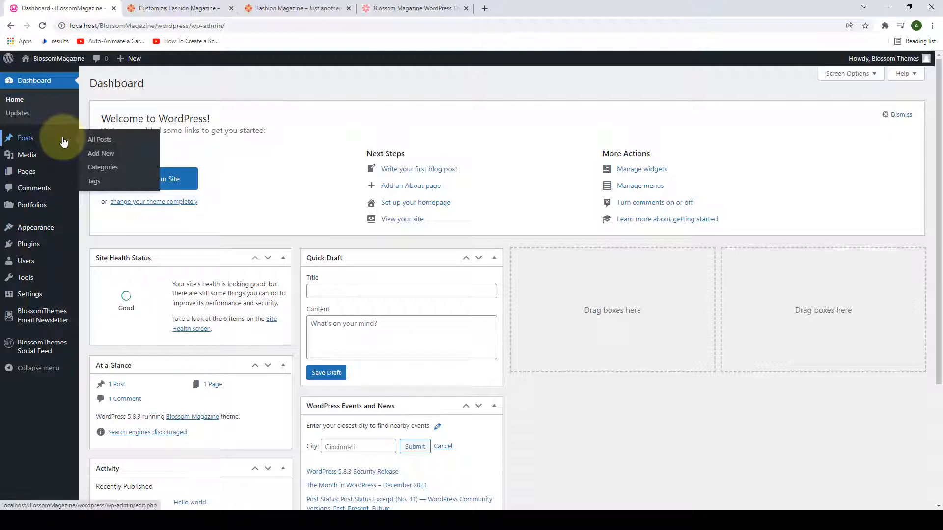
left_click(109, 154)
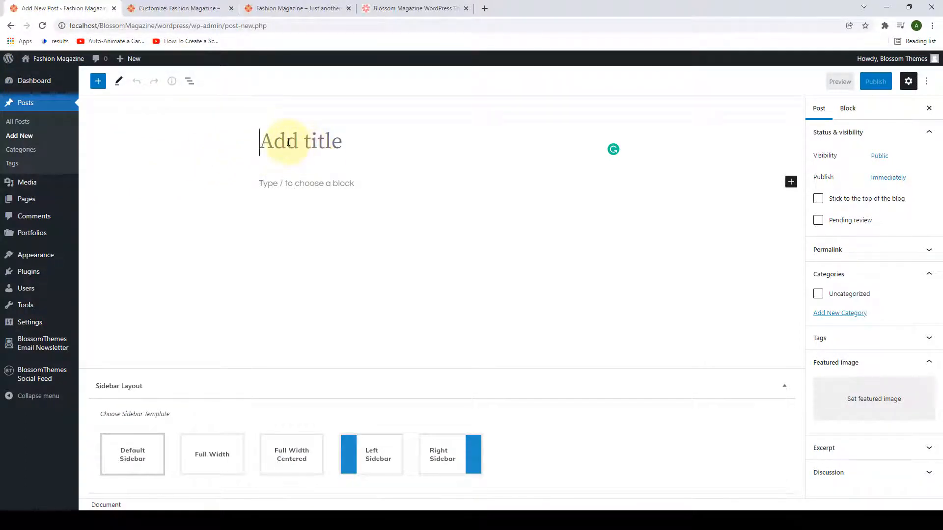
type("How To Become Better With Magazine In 10 Minutes")
left_click(318, 214)
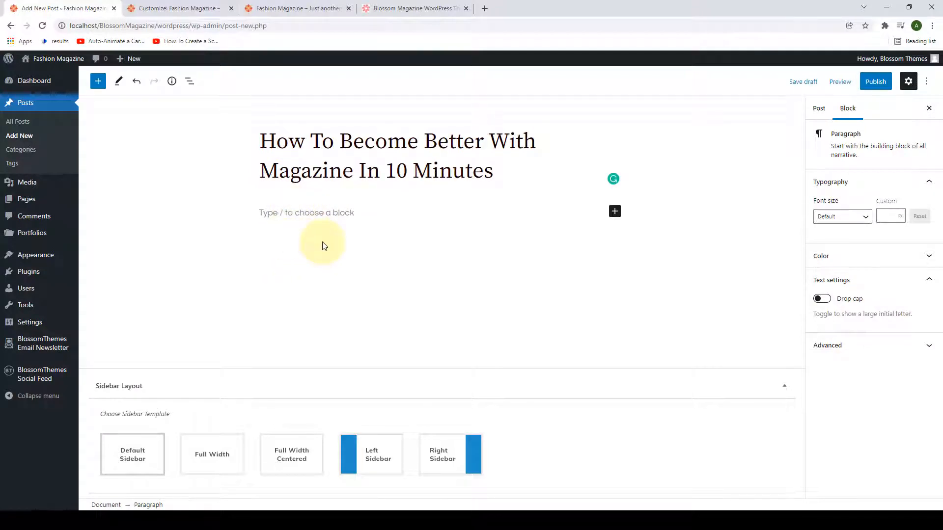
key("ctrl+v")
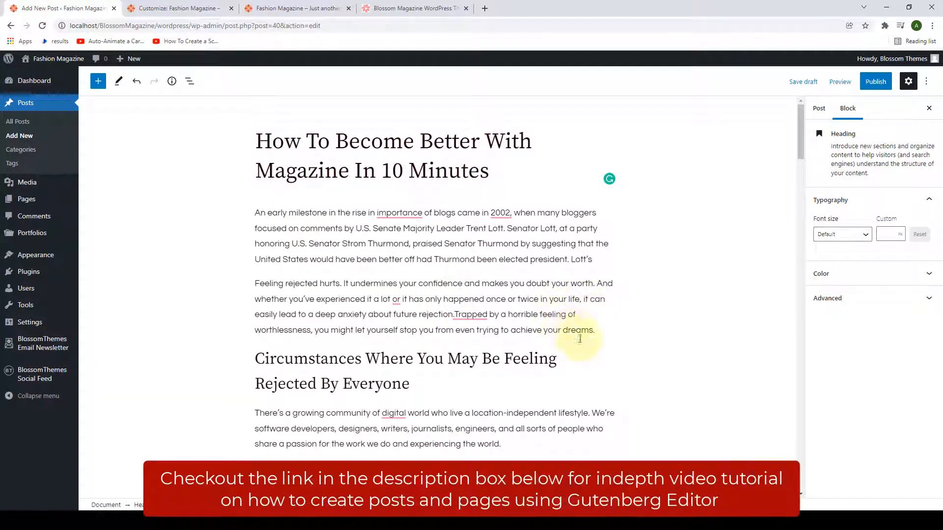
Step: Insert the media library photo of the woman in a straw hat with poppies above the "Circumstances Where You May Be Feeling Rejected By Everyone" heading
scroll(582, 334, "down", 1)
left_click(603, 285)
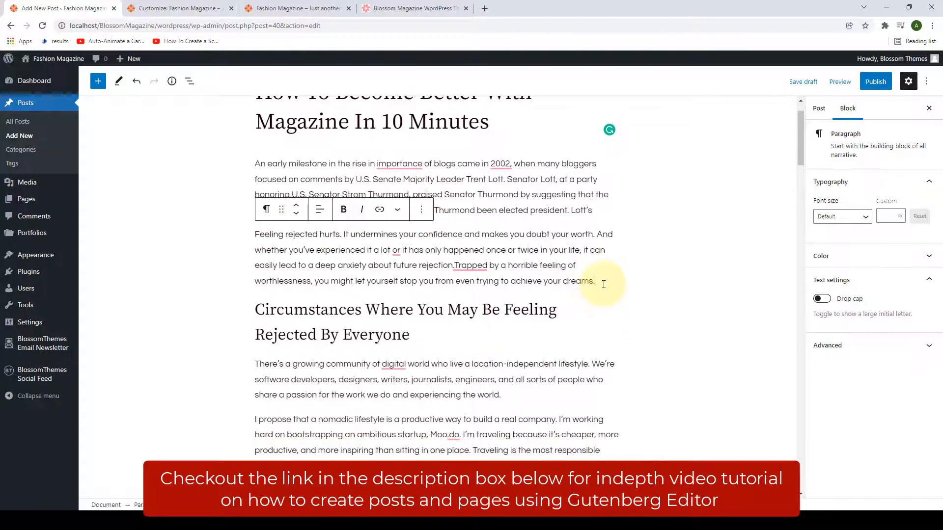
key("Return")
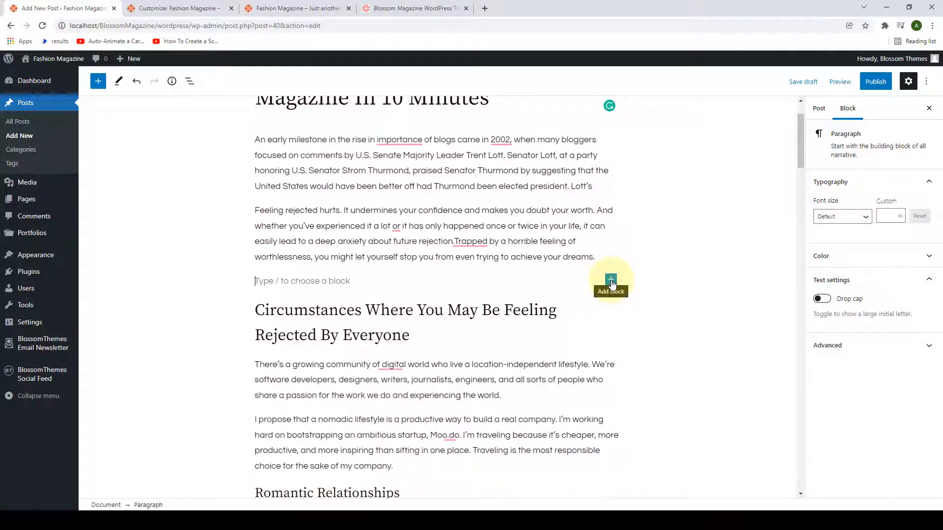
left_click(611, 280)
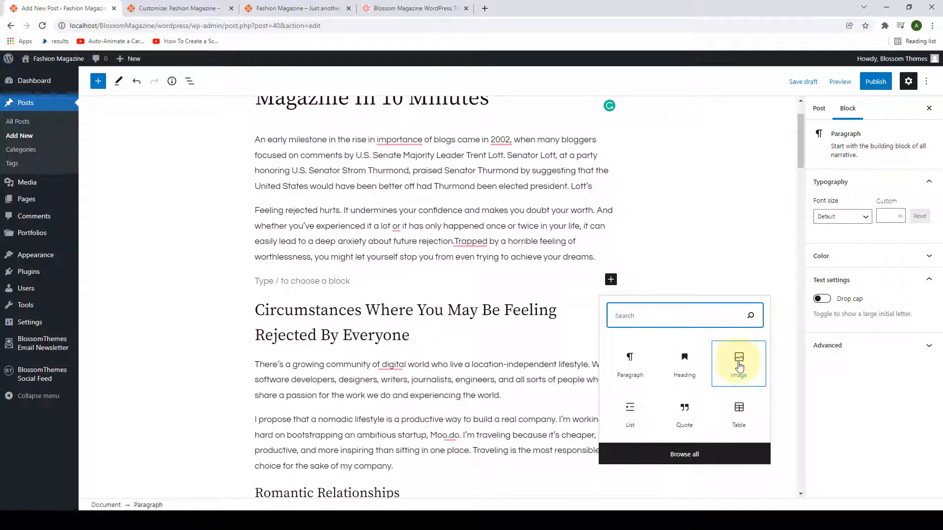
left_click(740, 366)
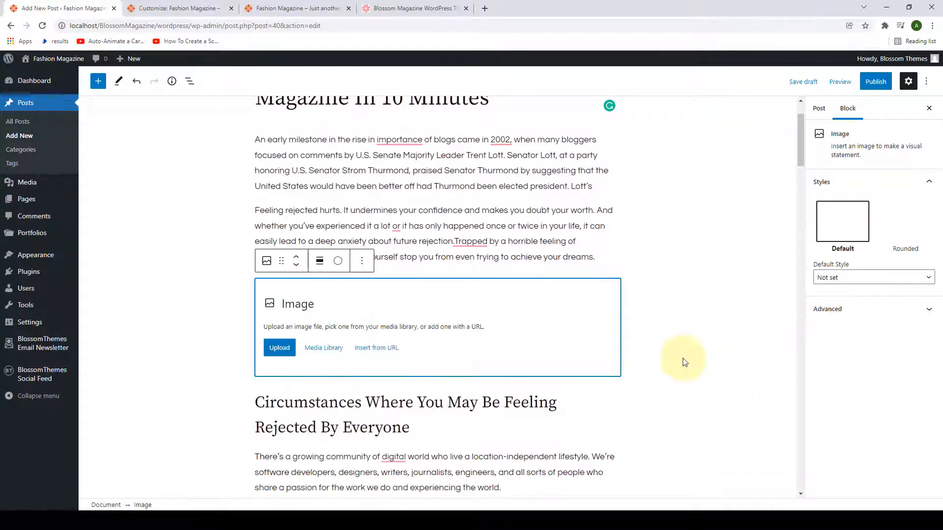
left_click(324, 349)
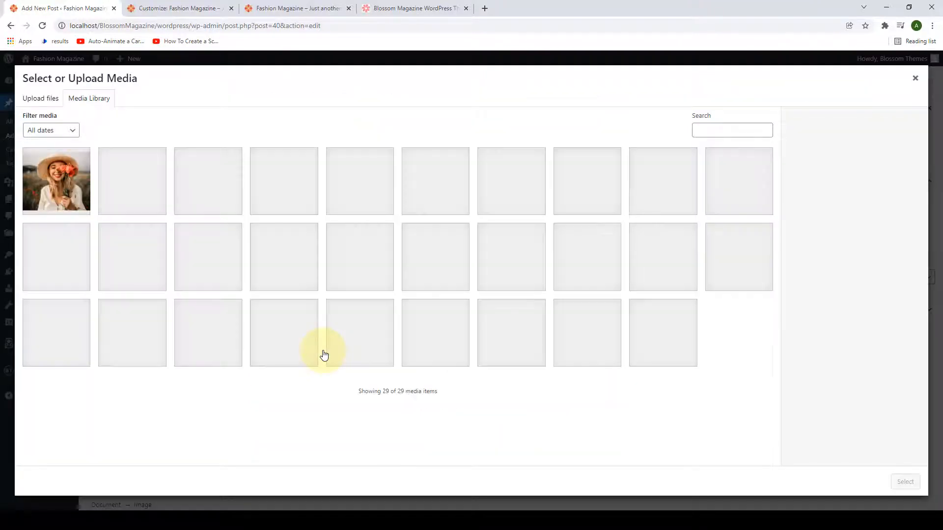
left_click(69, 197)
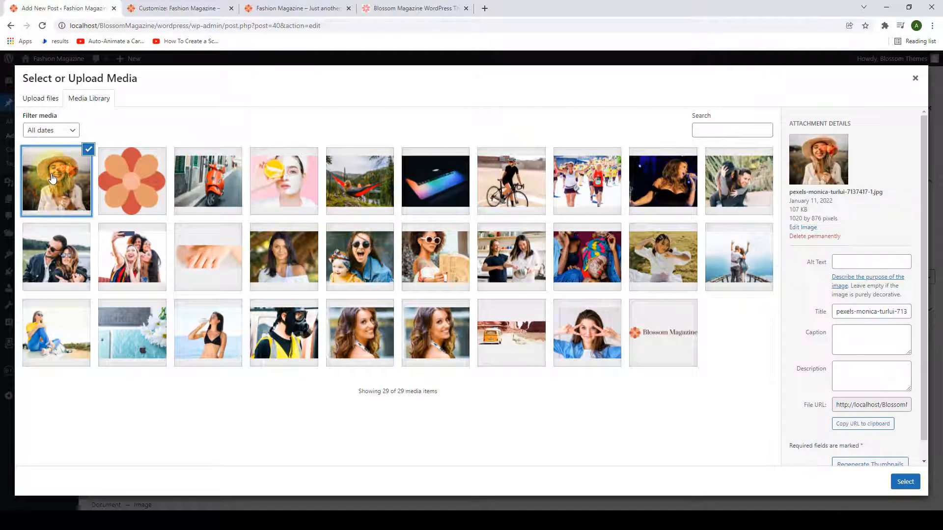
left_click(905, 482)
scroll(566, 348, "up", 1)
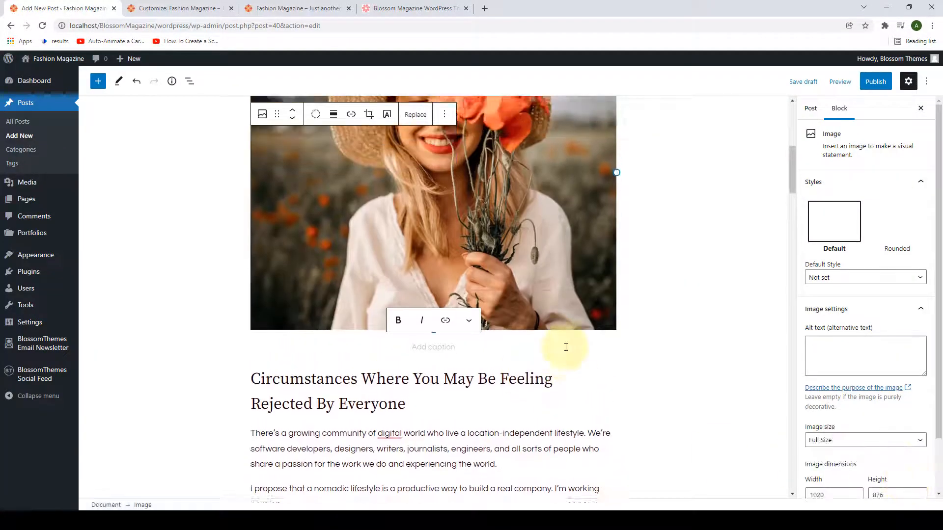
scroll(565, 348, "up", 2)
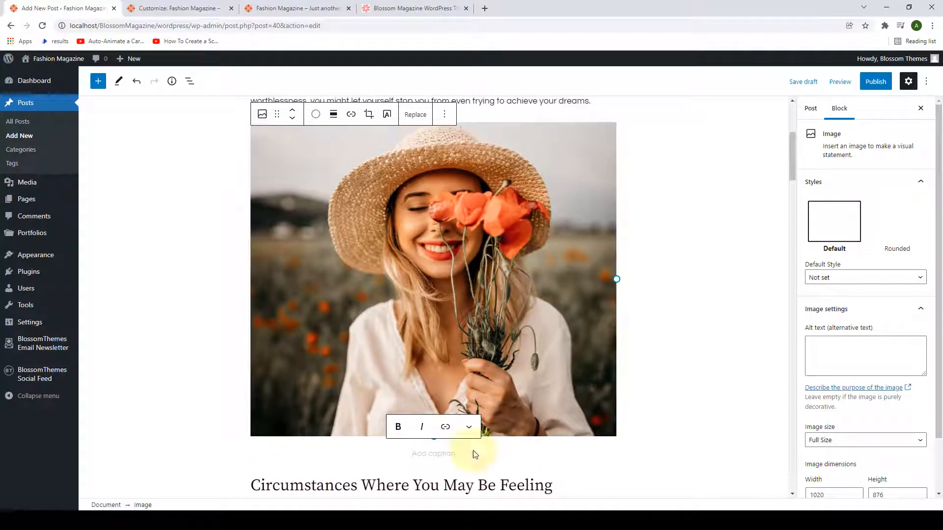
scroll(462, 451, "down", 1)
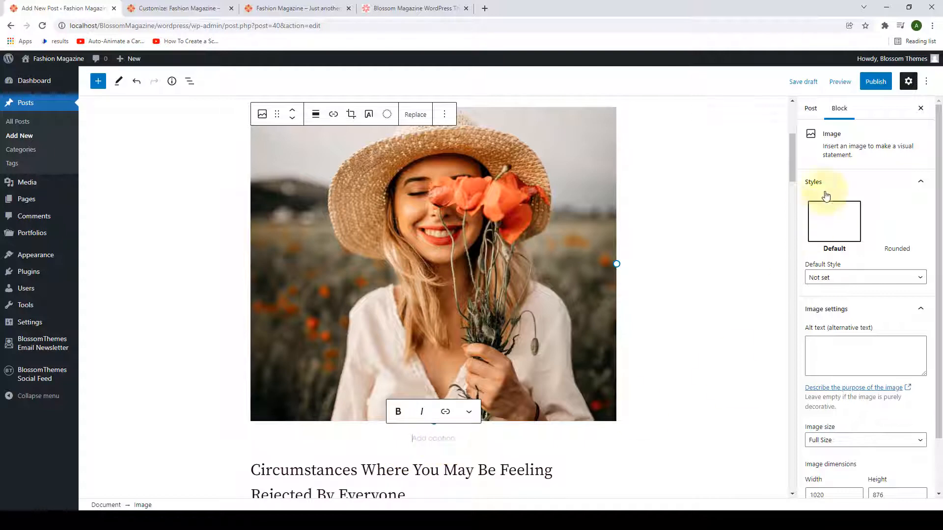
Step: Create a new category named "Trends" in the post settings and assign it to the post
left_click(811, 117)
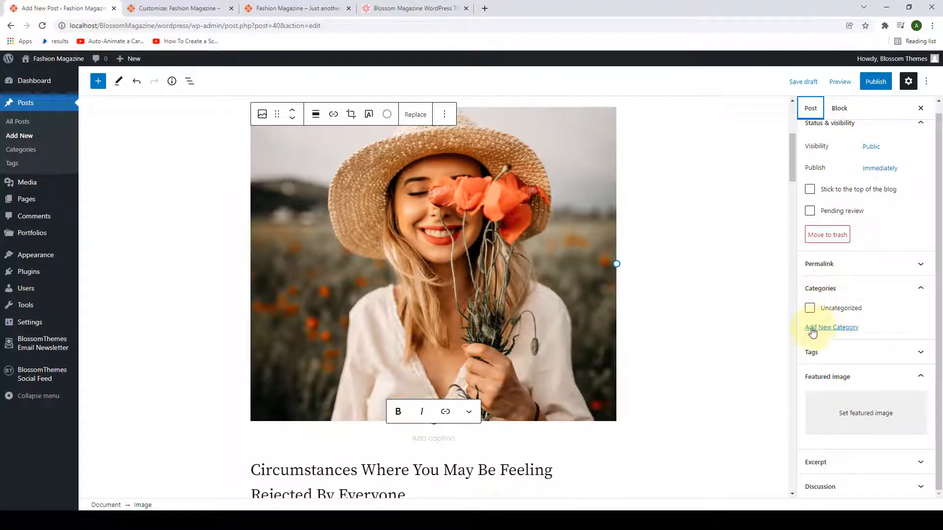
left_click(841, 332)
scroll(841, 319, "down", 1)
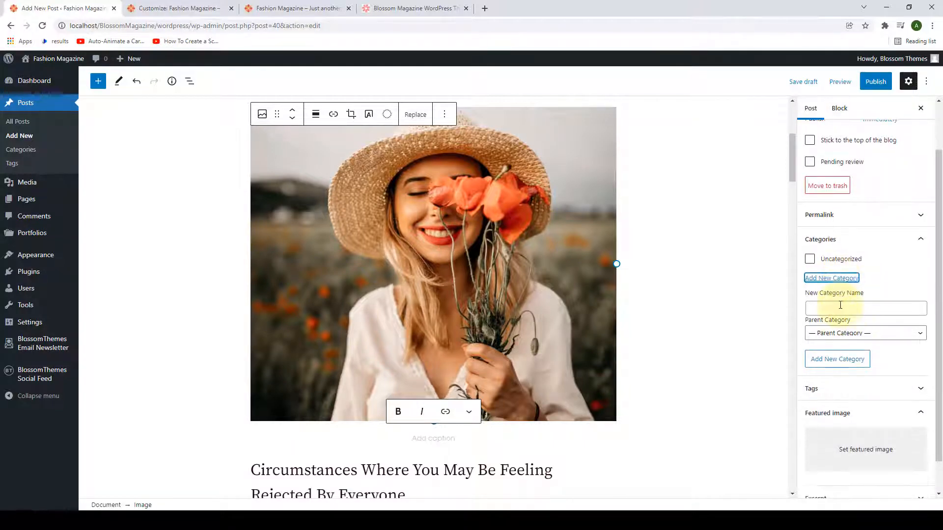
left_click(840, 306)
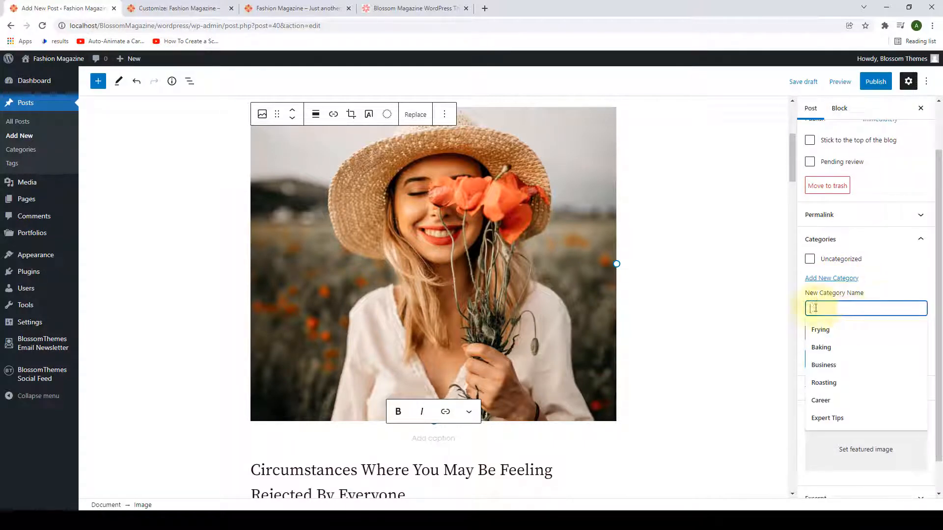
left_click(876, 312)
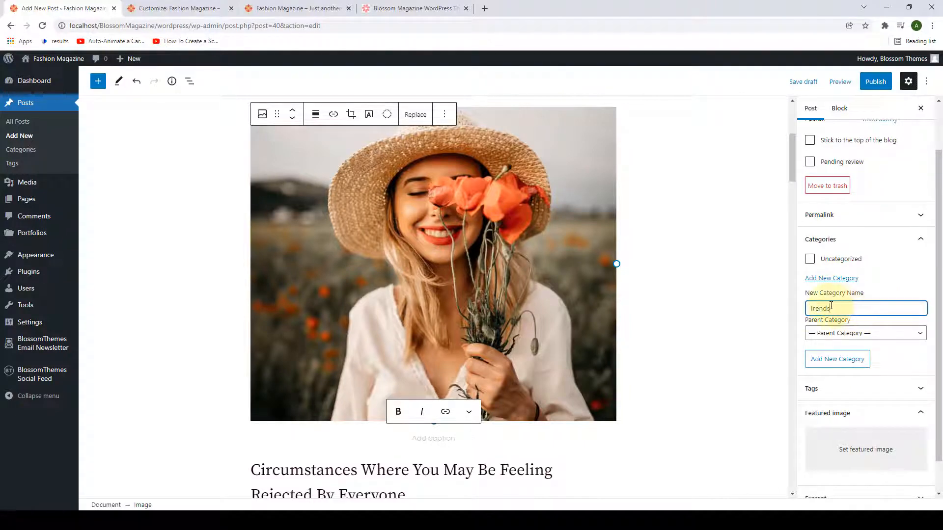
left_click(845, 368)
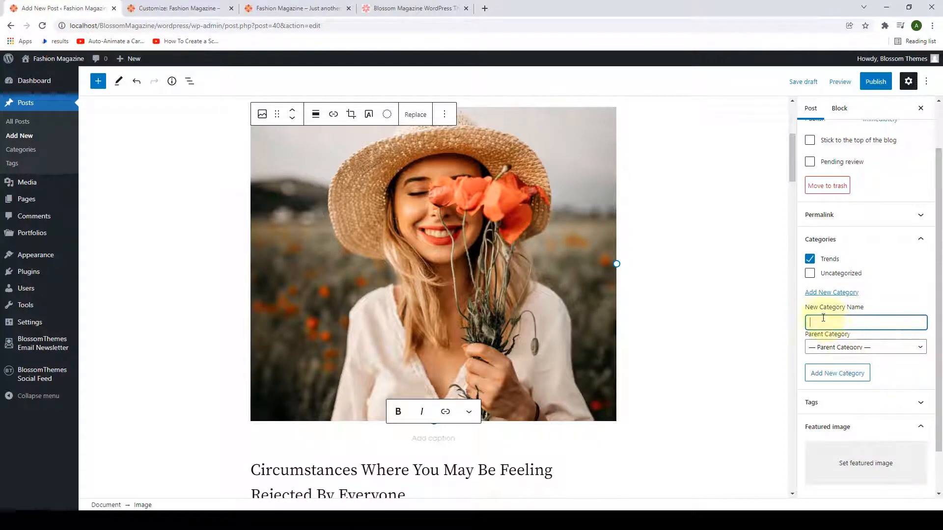
Step: Create five more post categories: Lifestyle, Fashion, Travel, Art and Health
type("Lifestyle")
key("Return")
type("Fashion")
key("Return")
left_click(832, 352)
type("Travel")
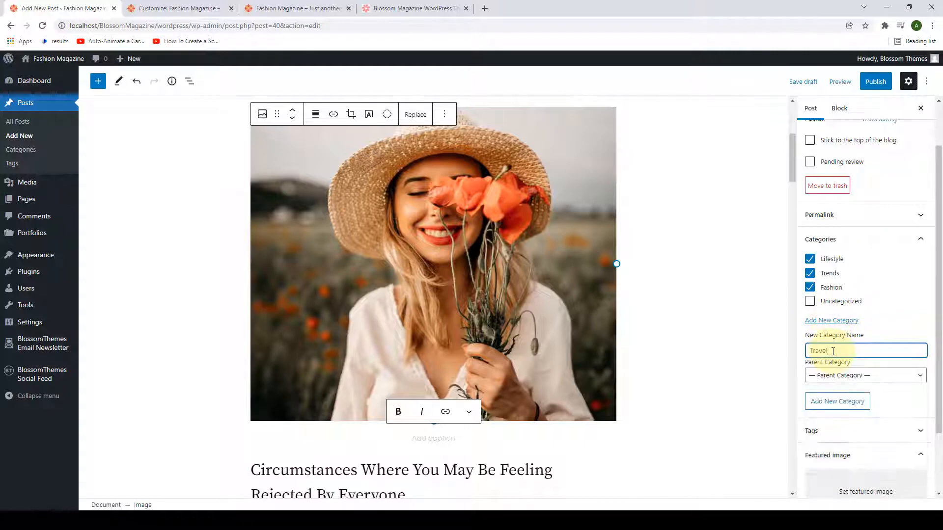
key("Return")
type("Health")
key("Return")
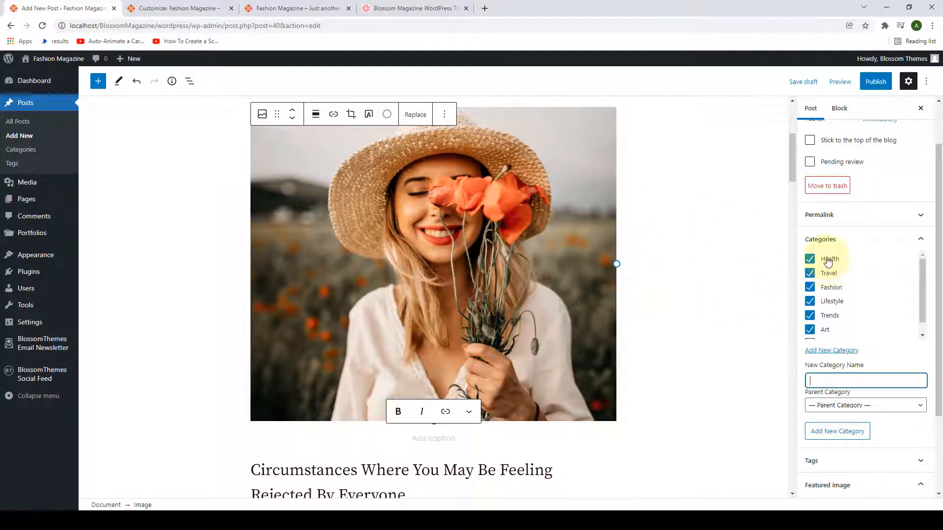
Step: Unassign Art, Lifestyle, Fashion and Health from the post, keeping only the Travel and Trends categories
left_click(809, 330)
left_click(810, 302)
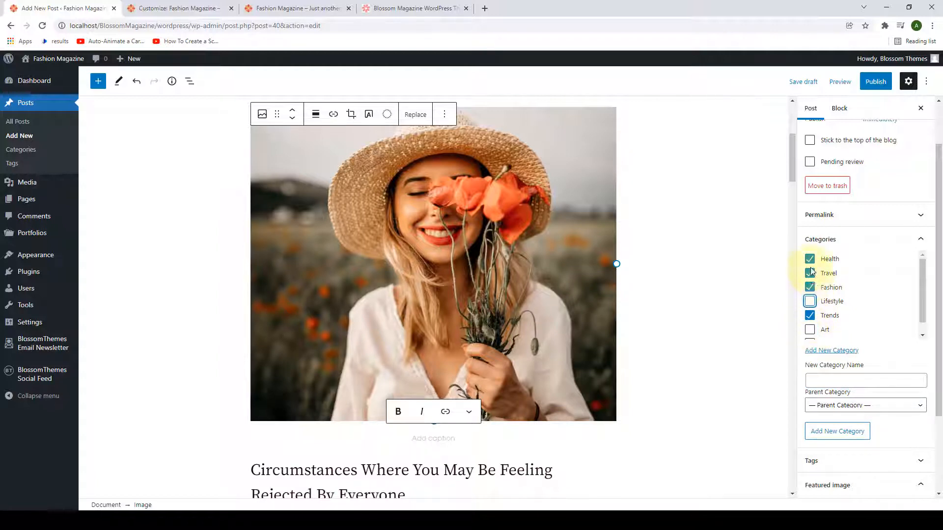
left_click(810, 288)
left_click(810, 260)
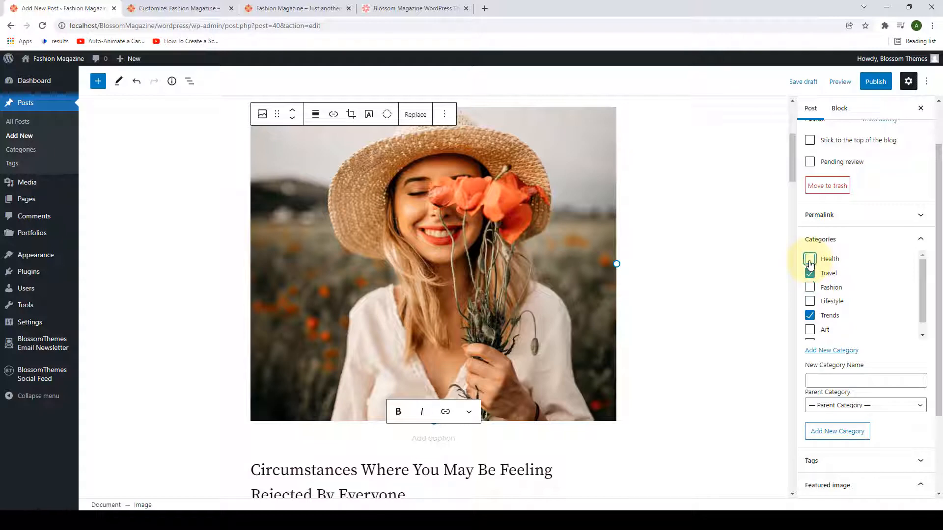
left_click(701, 278)
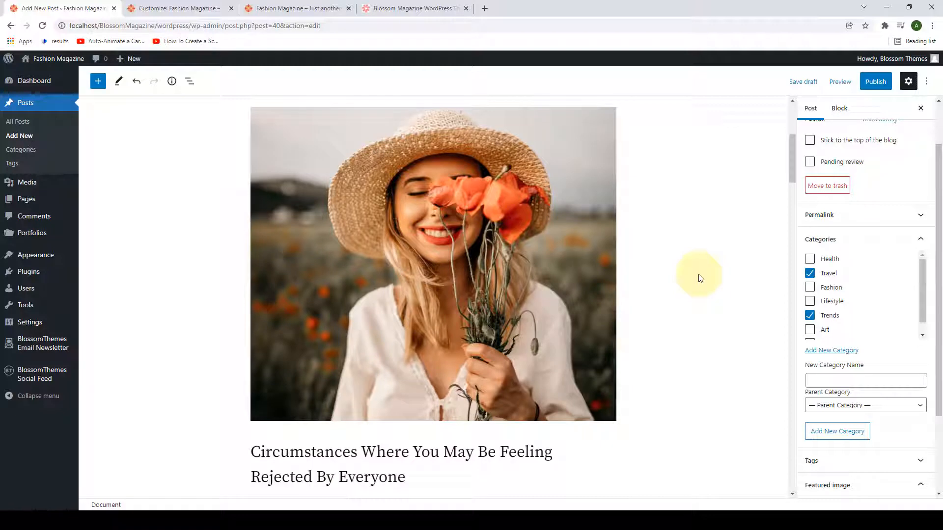
scroll(840, 277, "down", 3)
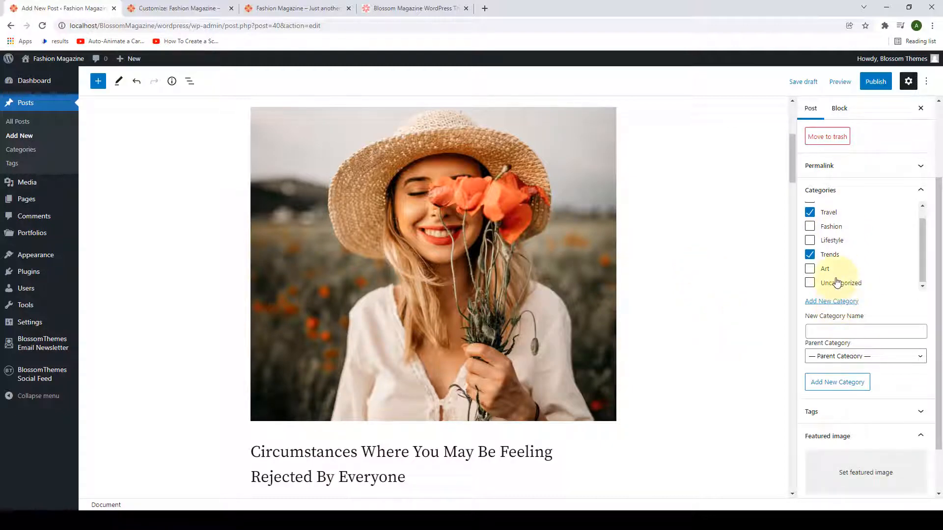
scroll(838, 283, "up", 1)
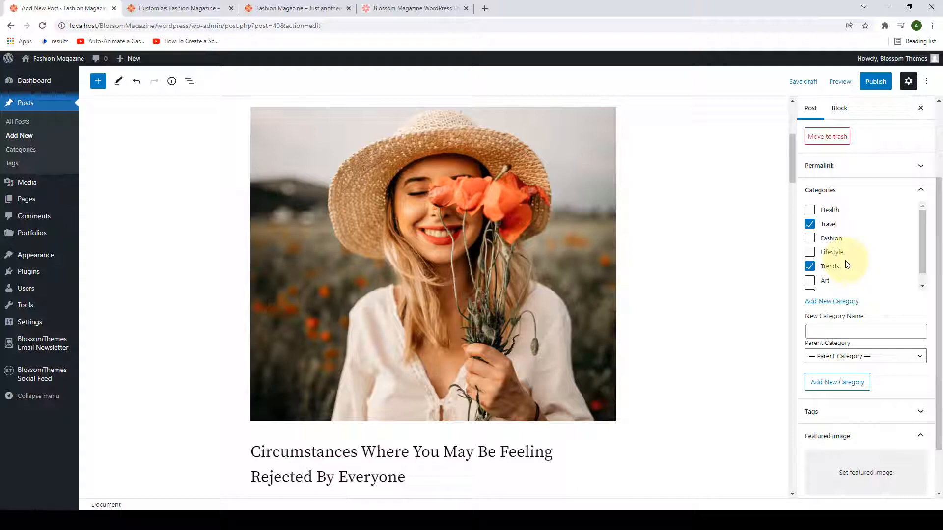
Step: Add the tags Trending, Beauty and Photography to the post
scroll(848, 275, "down", 3)
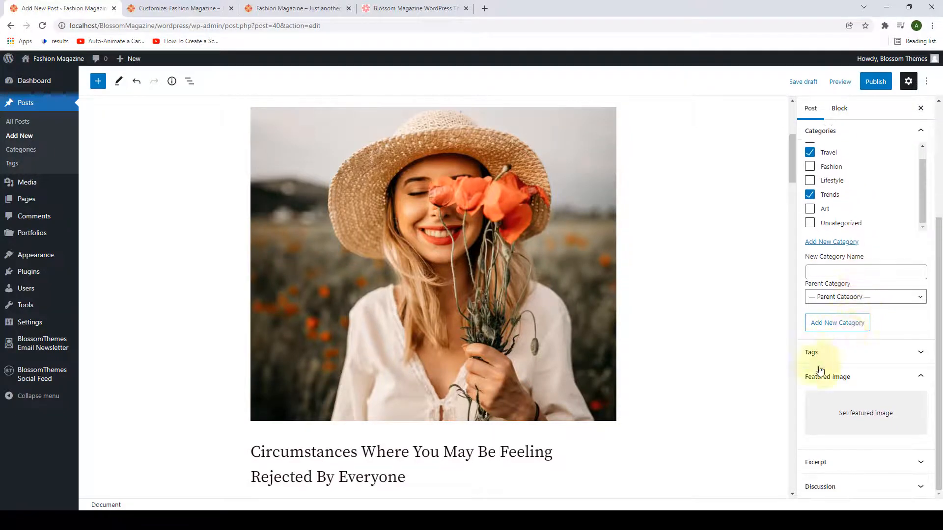
left_click(921, 358)
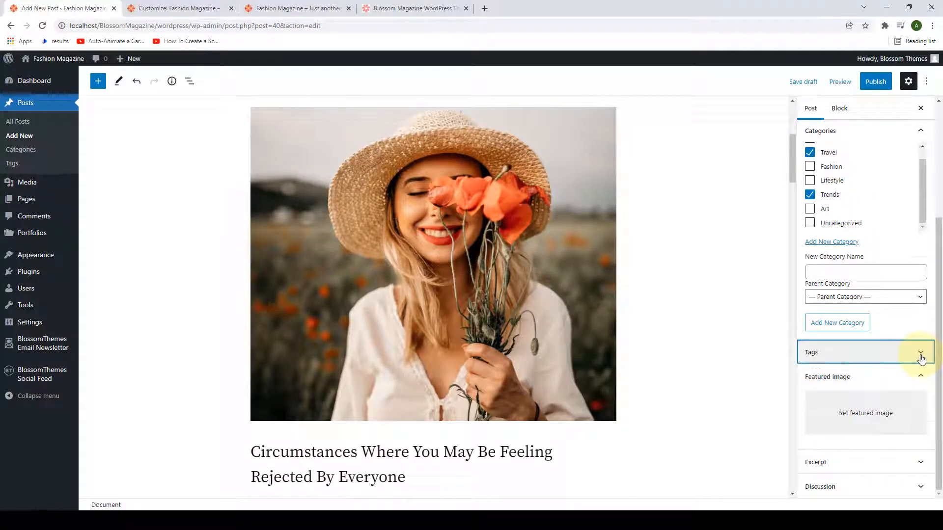
left_click(850, 336)
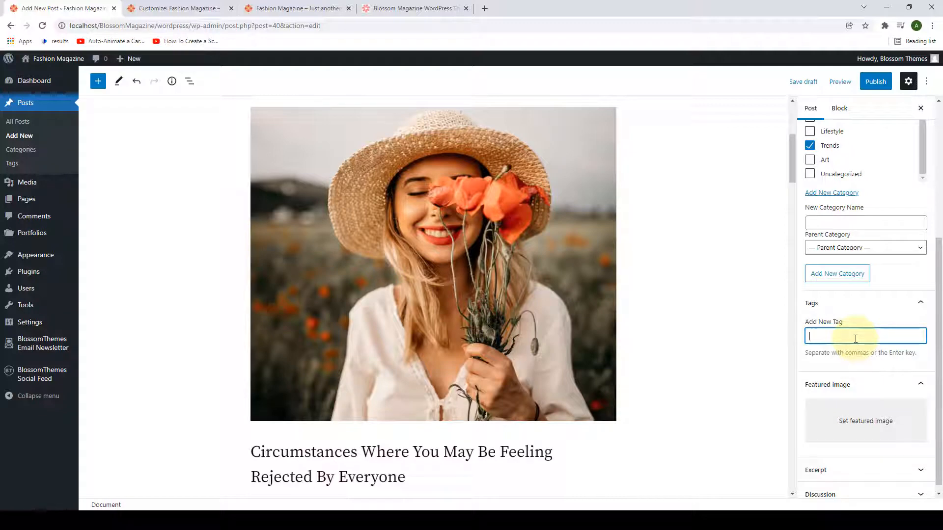
type("ng")
key("Return")
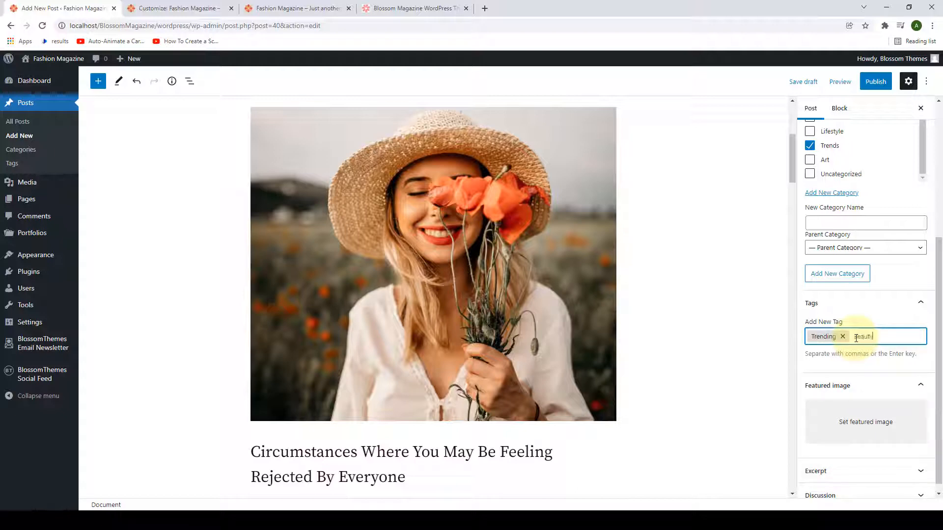
key("Return")
type("Pho")
type("tography")
key("Return")
scroll(857, 329, "down", 1)
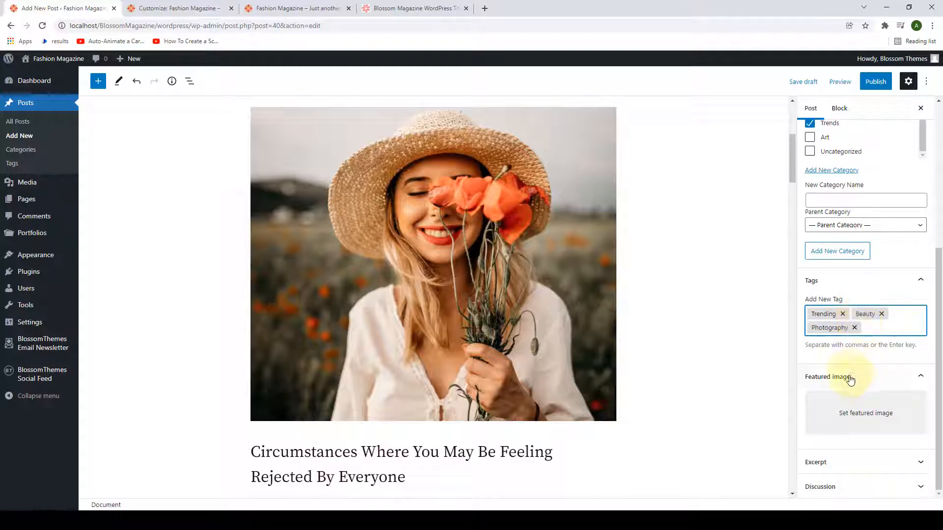
Step: Set the media library photo of the couple in sunglasses and dark jackets as the post's featured image
left_click(878, 422)
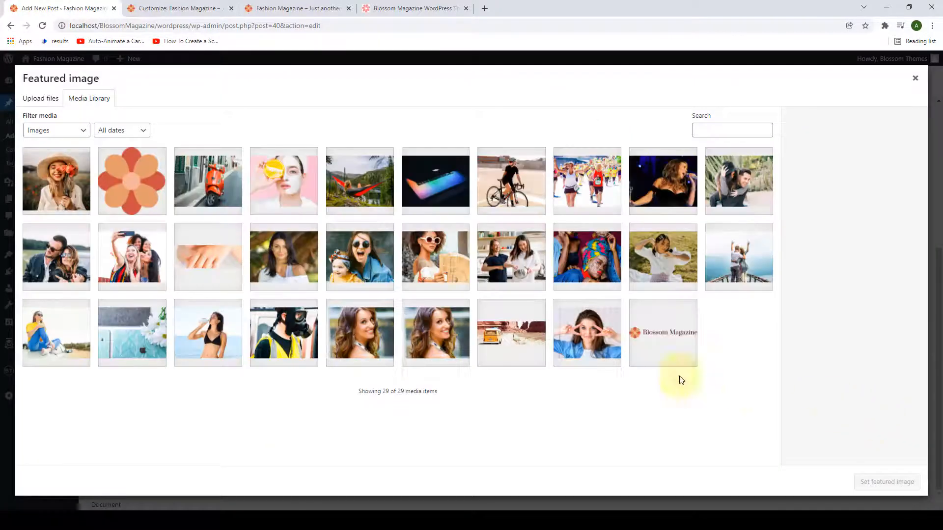
left_click(56, 255)
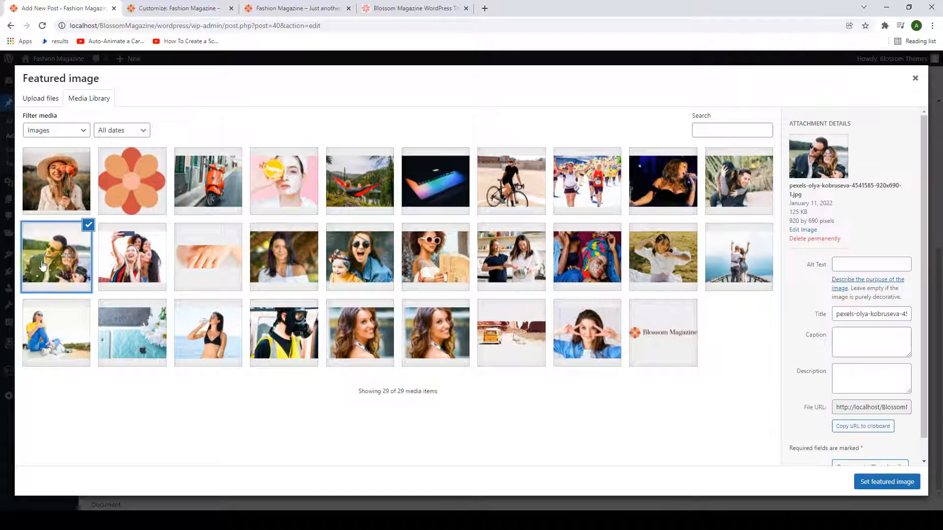
left_click(890, 484)
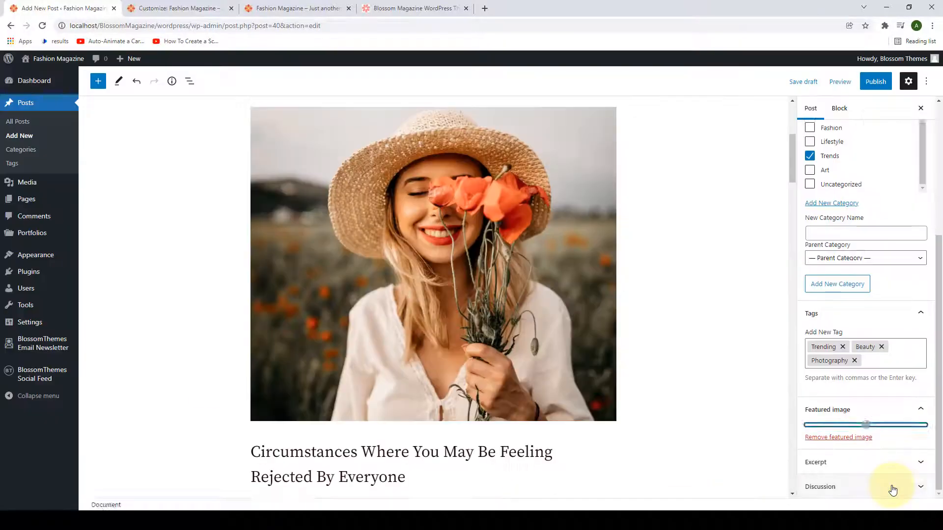
Step: Publish the post and open its live page in a new browser tab
scroll(889, 442, "up", 5)
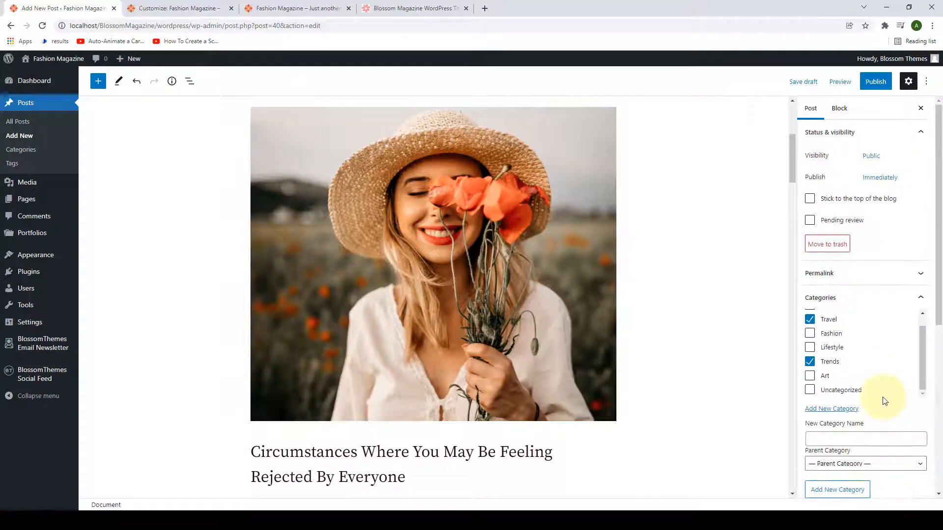
left_click(879, 84)
left_click(847, 81)
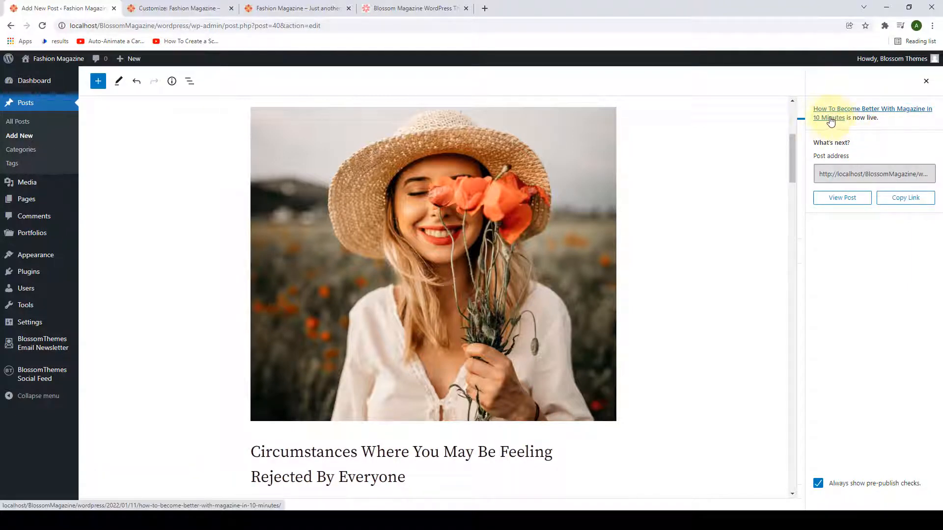
right_click(830, 120)
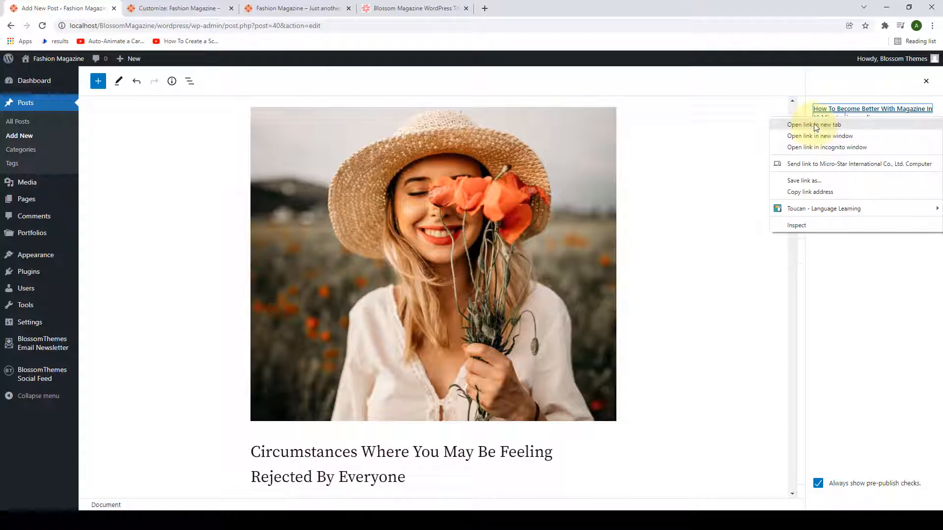
left_click(826, 123)
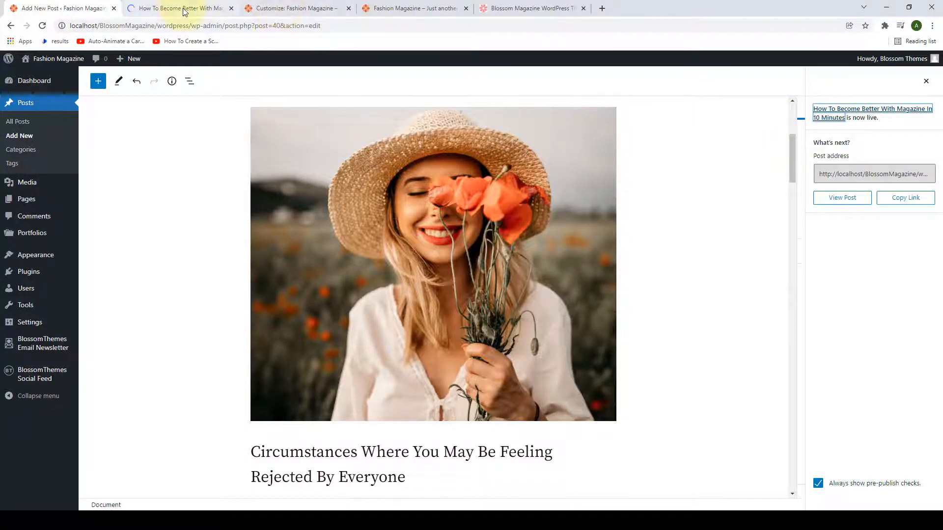
left_click(185, 10)
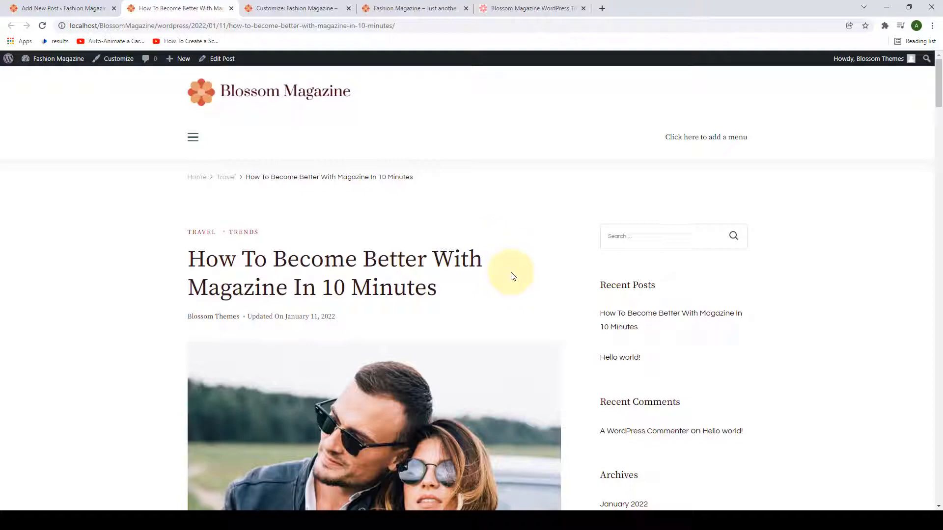
Step: Review the published post from its featured image down to the tags and author box, and examine its URL structure
scroll(513, 276, "down", 20)
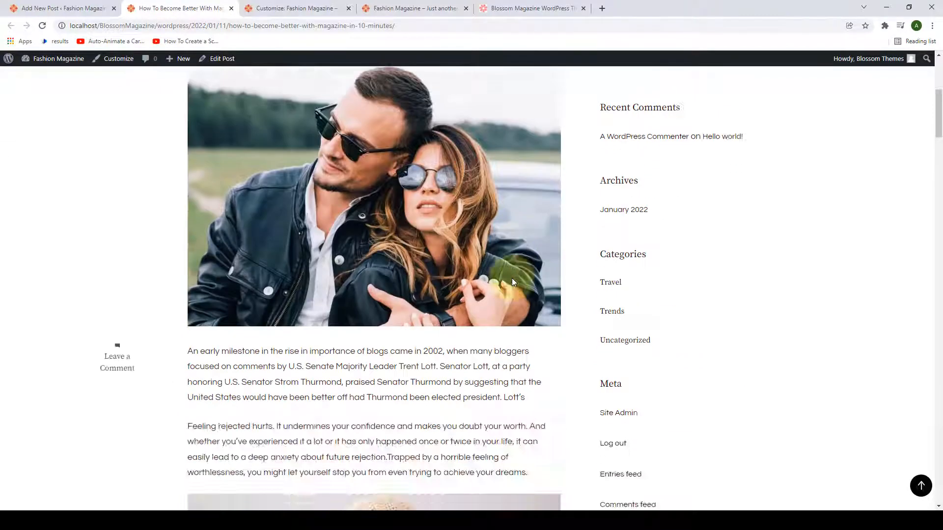
scroll(514, 279, "down", 20)
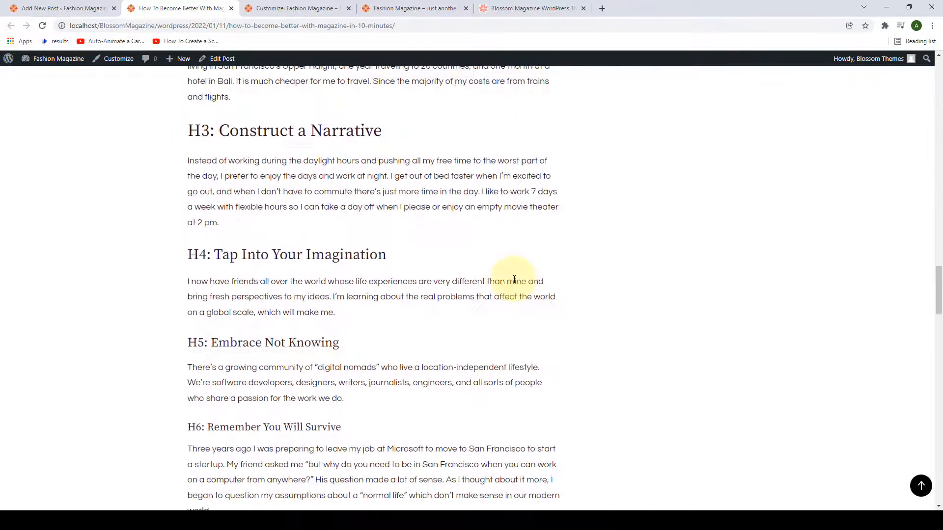
scroll(519, 288, "down", 3)
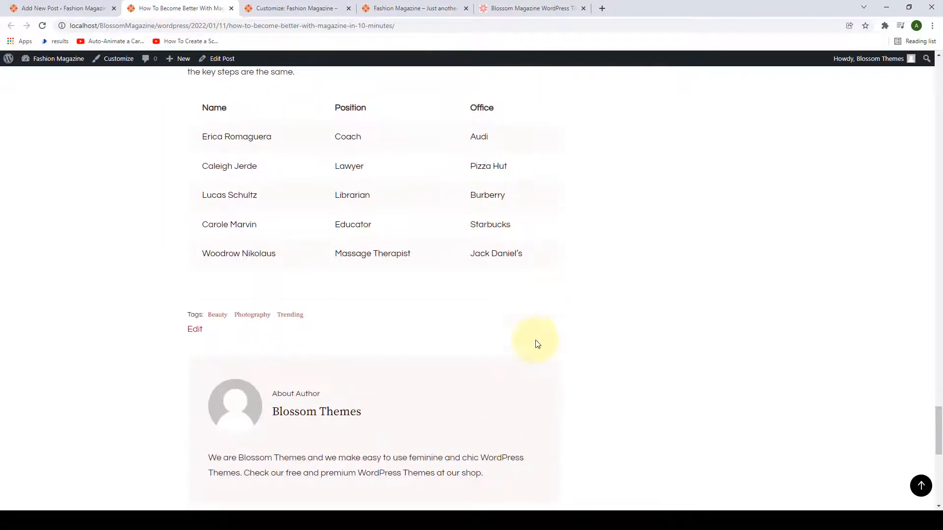
left_click(922, 487)
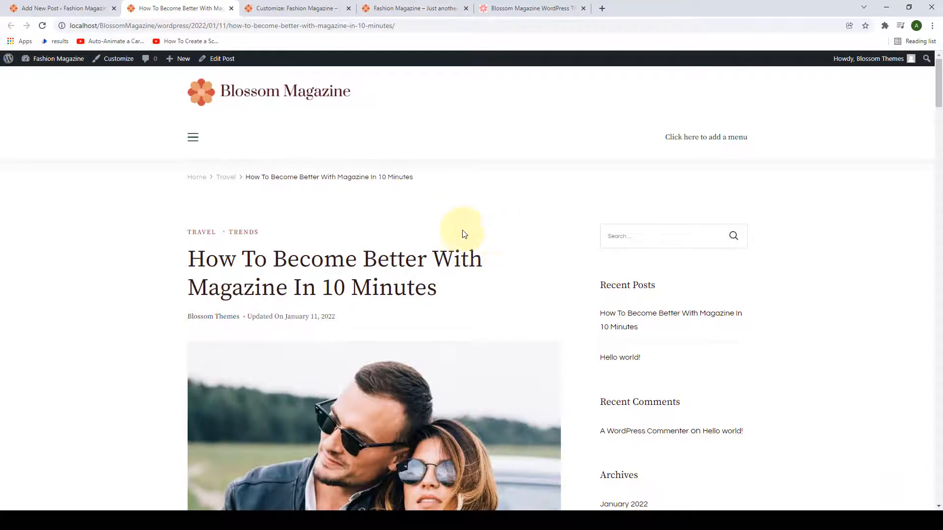
left_click_drag(411, 26, 255, 27)
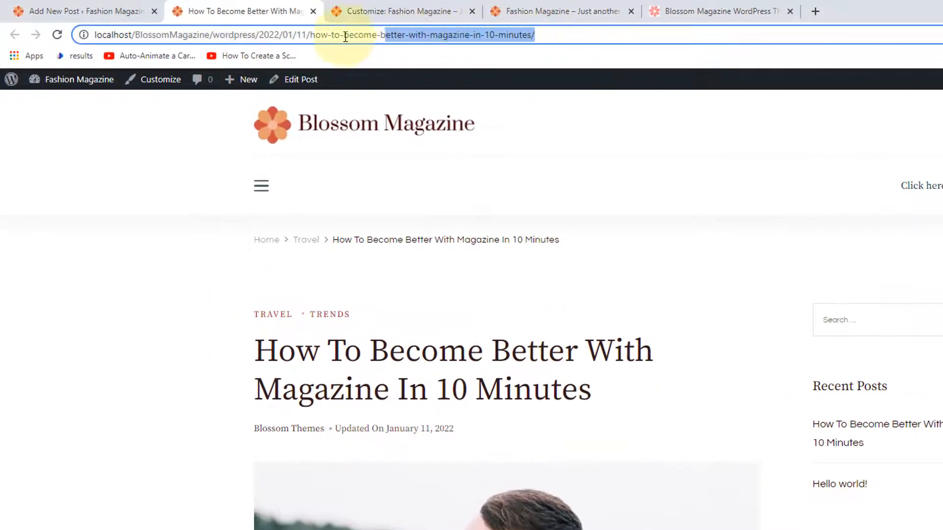
left_click_drag(345, 37, 256, 36)
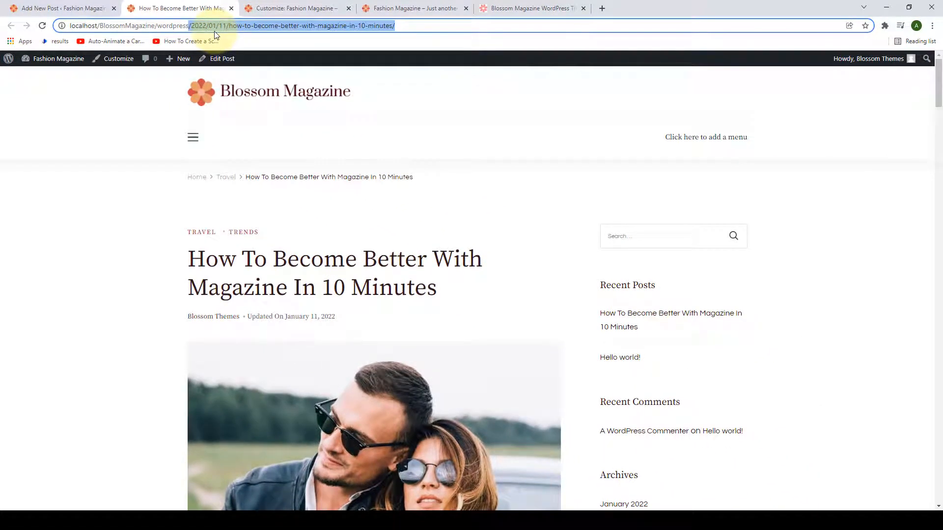
left_click(420, 26)
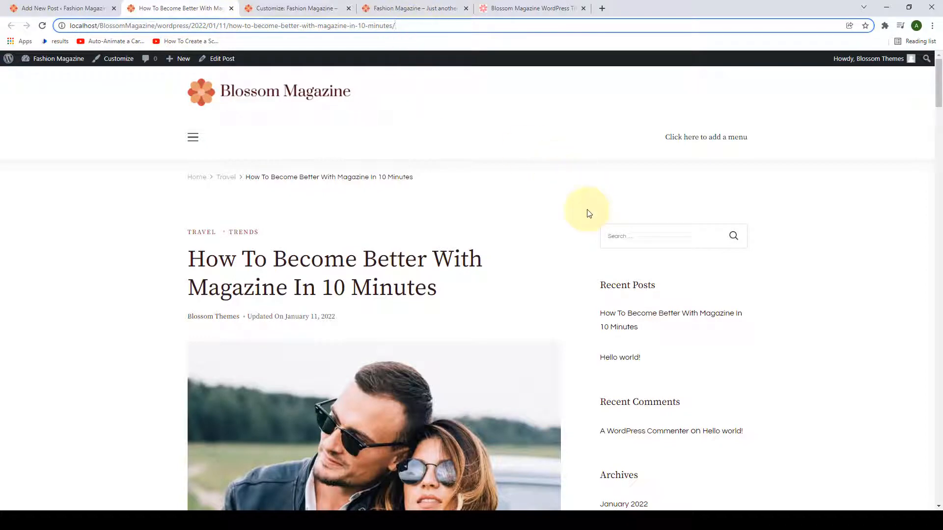
Step: Return to the WordPress admin tab containing the post editor
left_click(95, 10)
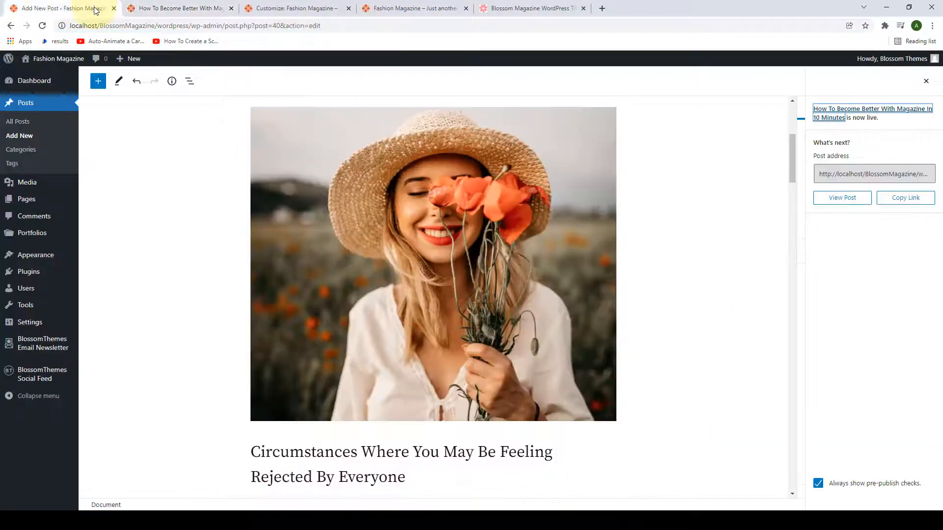
mouse_move(27, 81)
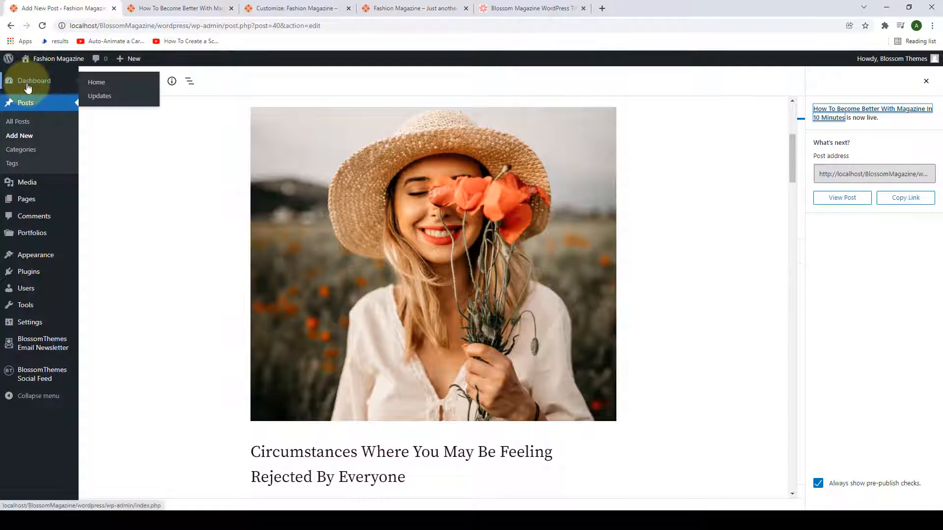
Step: Set the site's permalink structure to Post name and save the changes
left_click(104, 85)
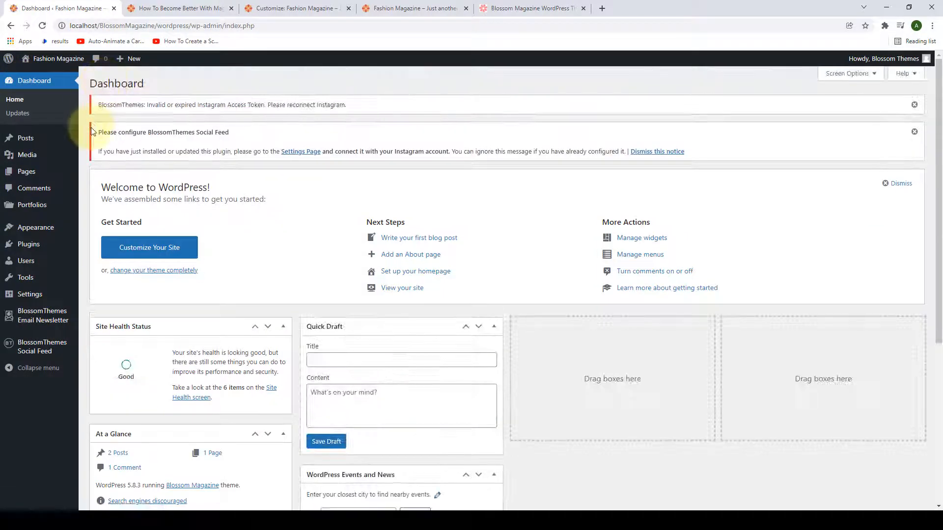
mouse_move(27, 294)
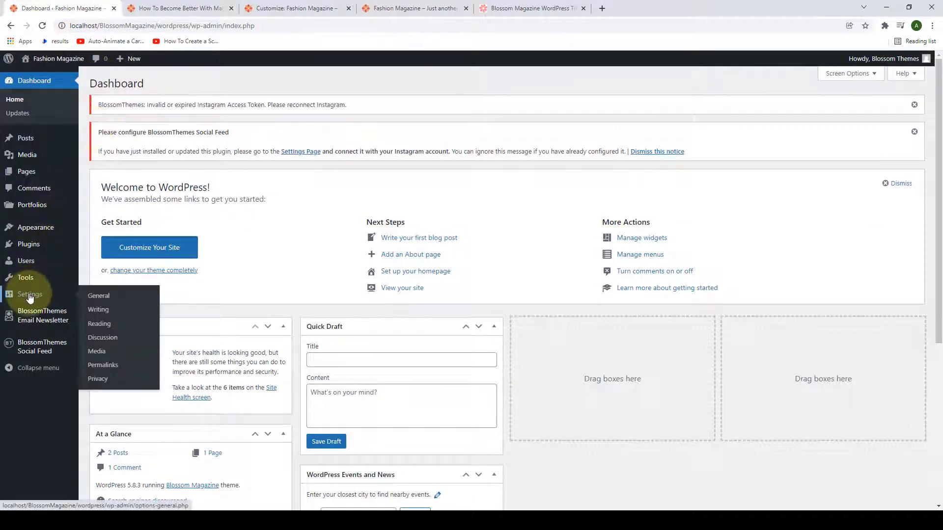
left_click(112, 370)
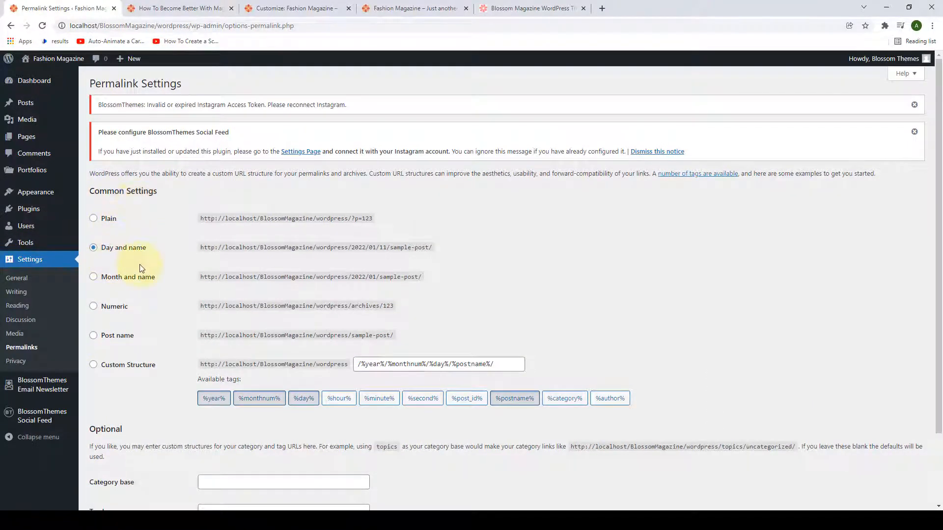
left_click(95, 337)
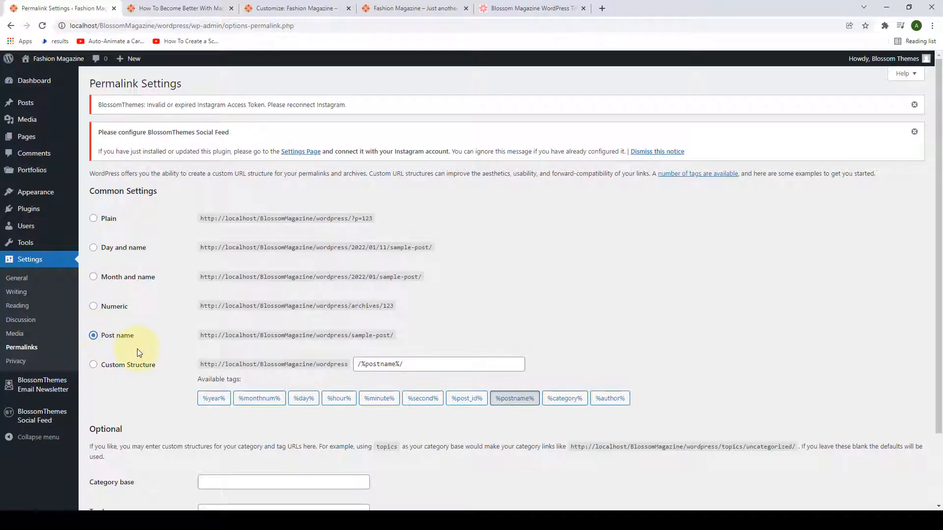
scroll(139, 349, "down", 3)
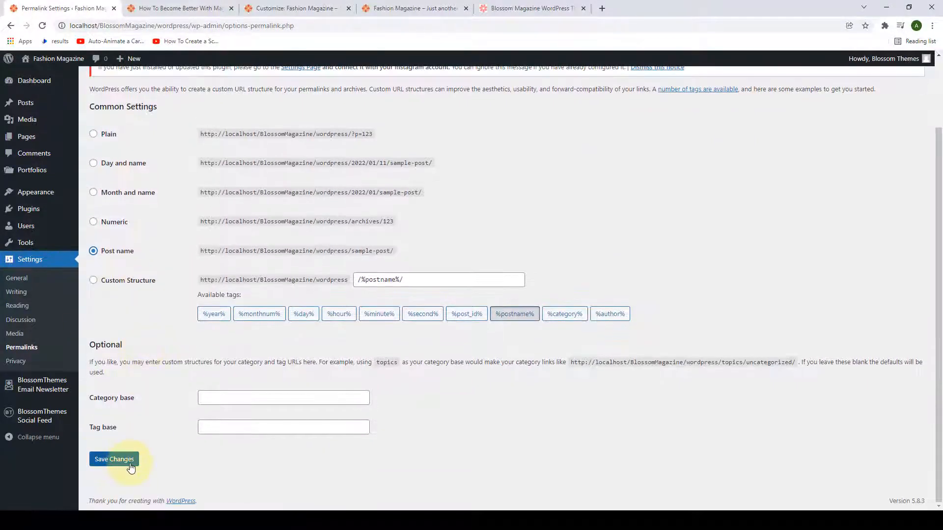
left_click(130, 465)
Step: Reload the post at its old dated address, then open it from the homepage and examine its new URL
left_click(208, 7)
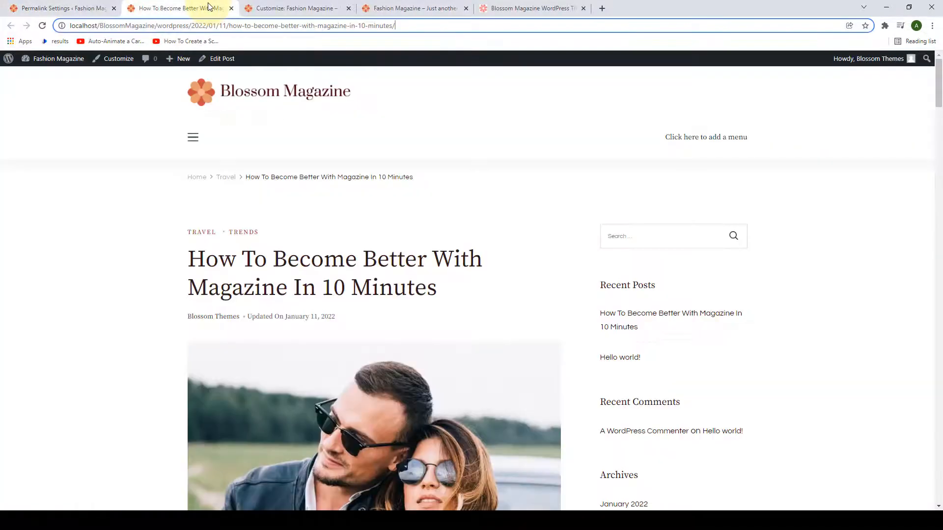
left_click(43, 26)
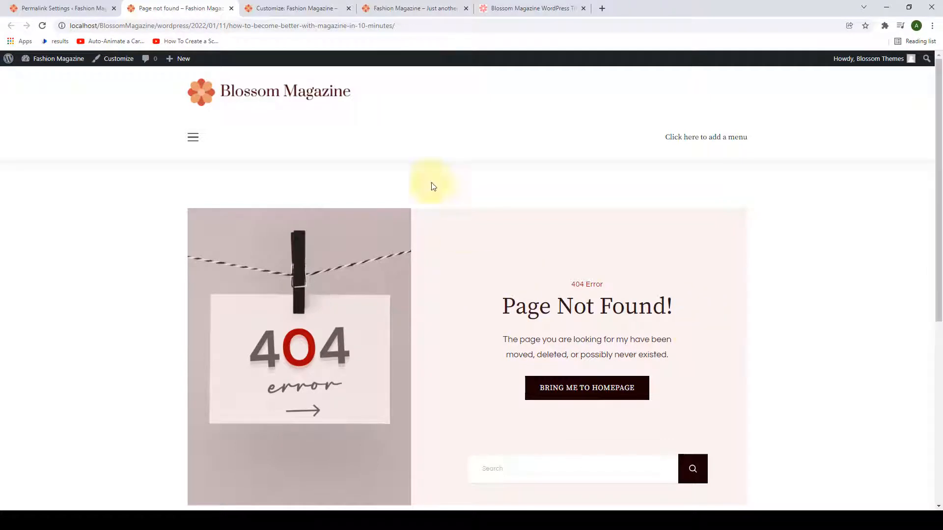
left_click_drag(395, 25, 95, 31)
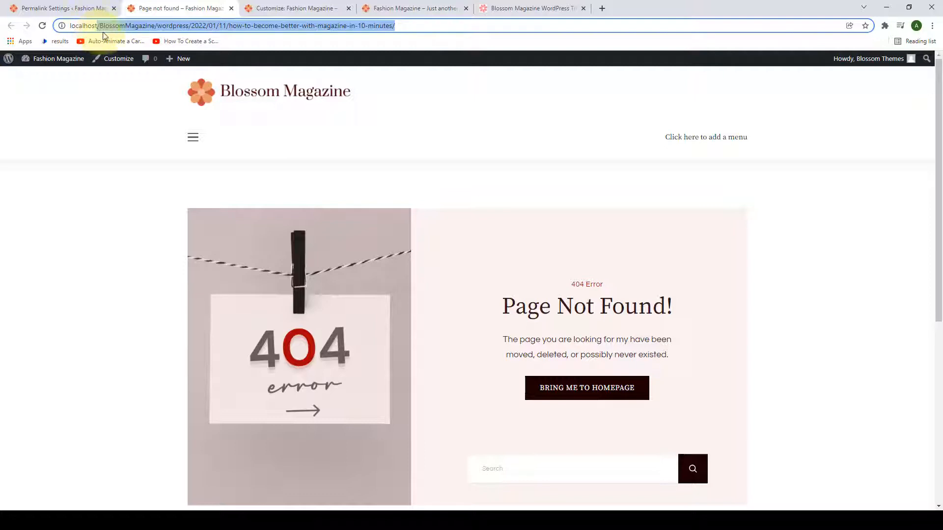
left_click(402, 121)
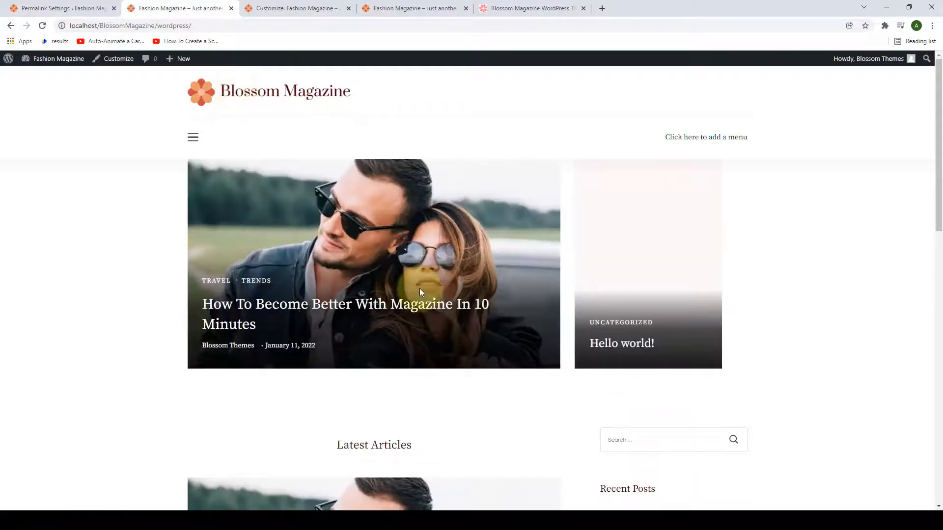
left_click(317, 312)
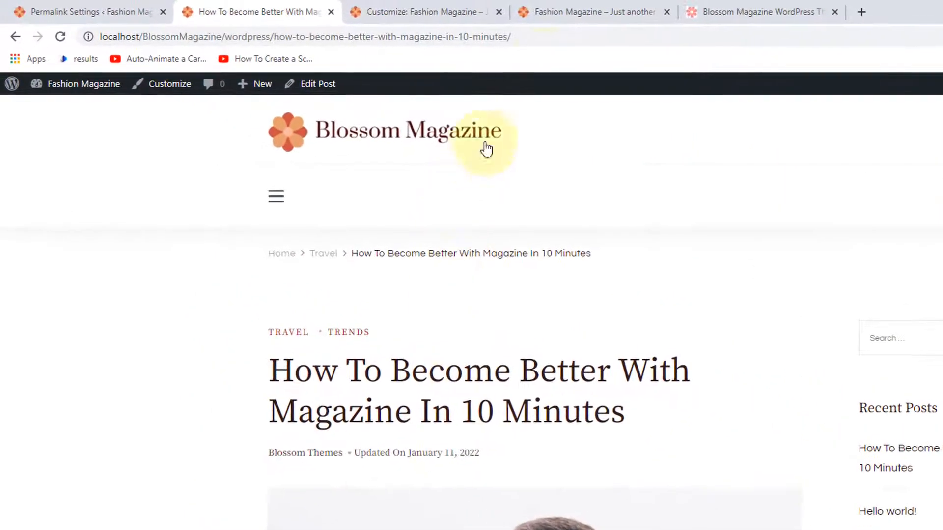
left_click_drag(543, 39, 146, 44)
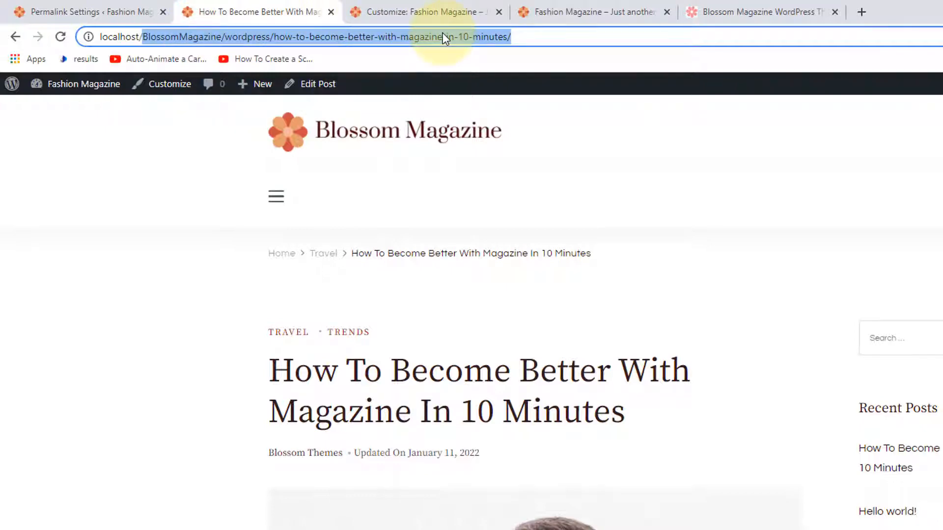
left_click(518, 38)
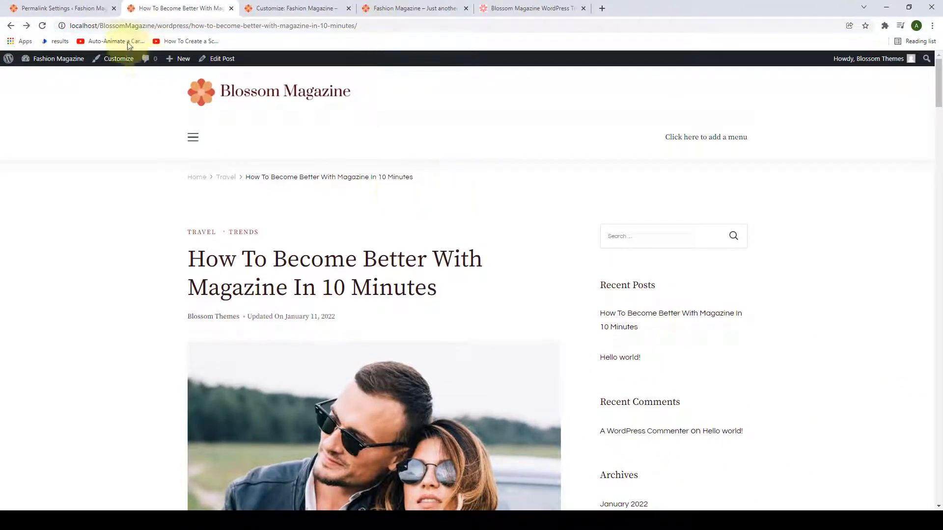
Step: Open the list of all posts in the admin area and look through the published articles
left_click(78, 7)
mouse_move(25, 102)
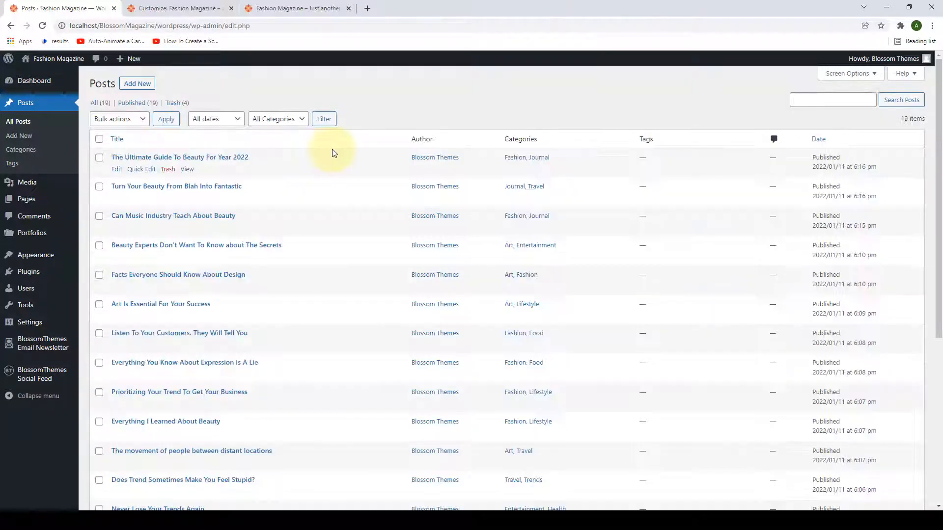
scroll(275, 361, "down", 5)
scroll(276, 393, "up", 5)
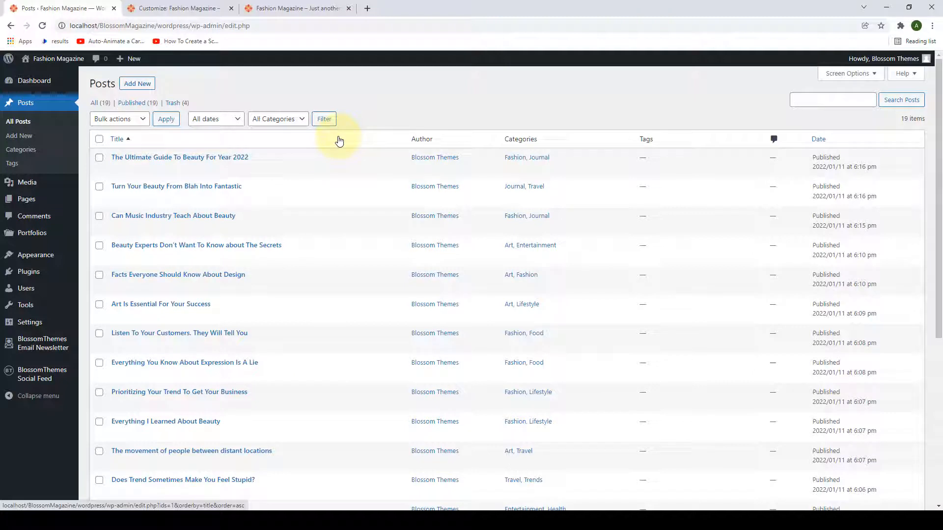
Step: Refresh the live site's homepage and review the published articles down to the pagination
left_click(302, 10)
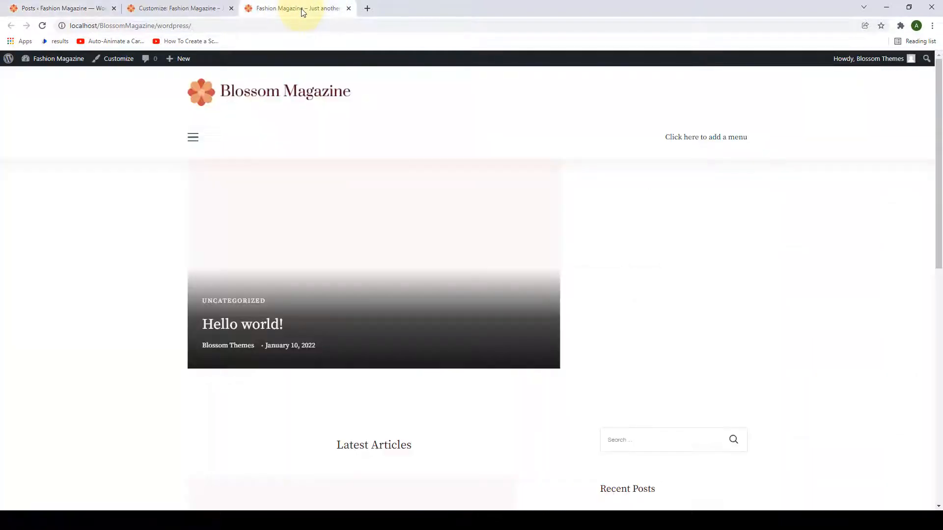
left_click(42, 26)
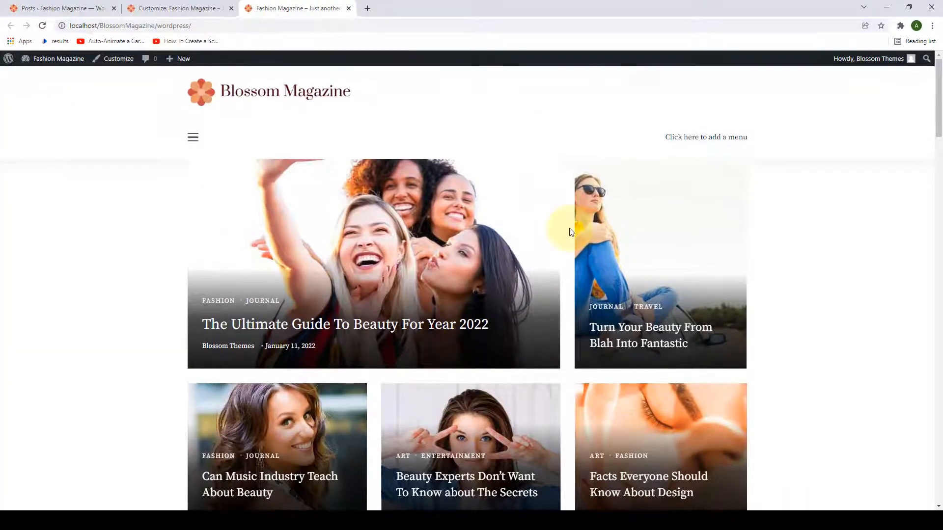
scroll(571, 232, "down", 20)
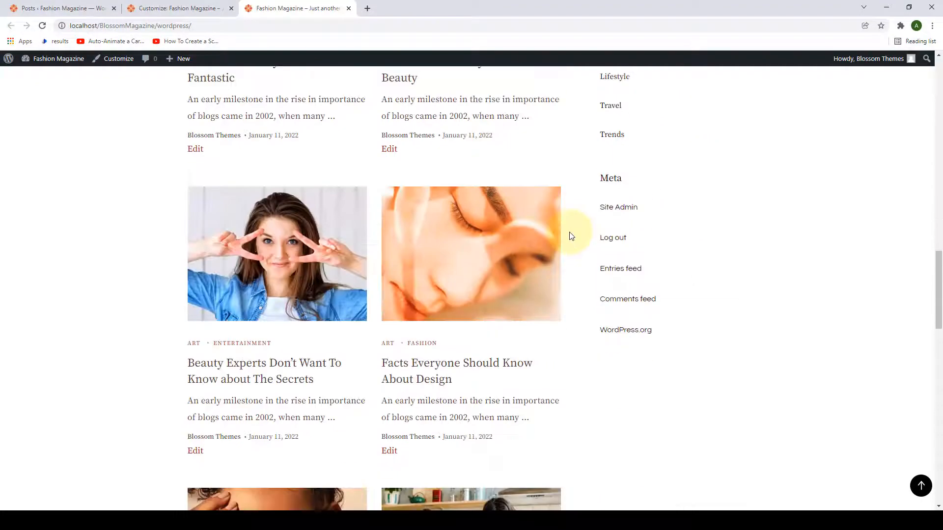
scroll(571, 236, "down", 20)
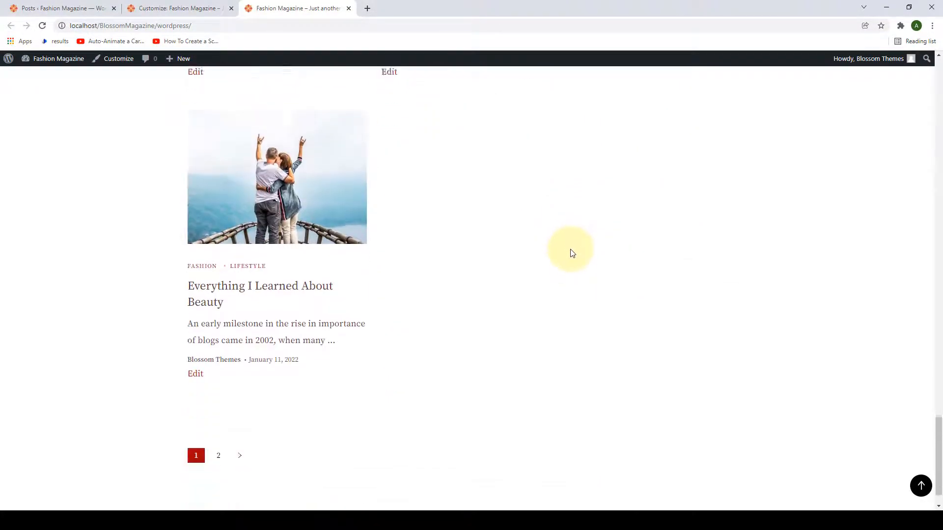
scroll(571, 253, "down", 1)
left_click(921, 485)
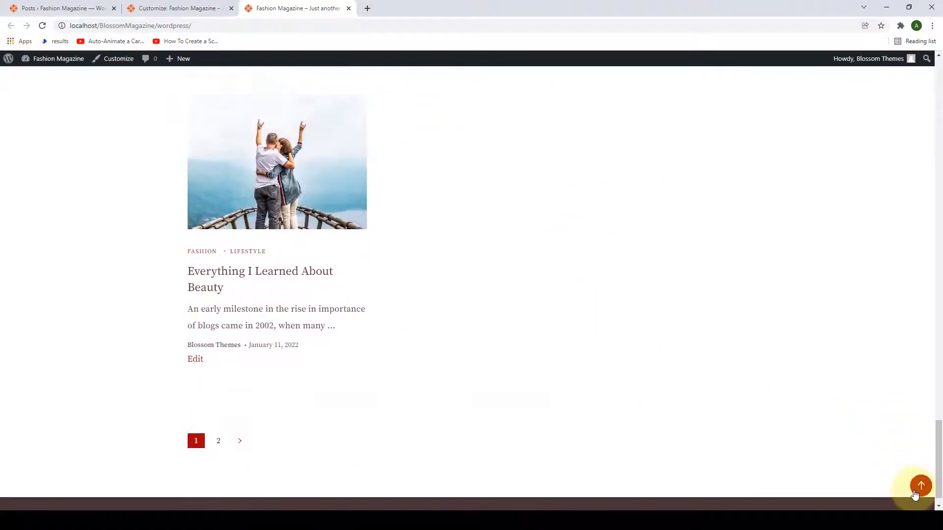
Step: Reload the theme Customizer and review the banner posts and latest articles in its preview
left_click(169, 10)
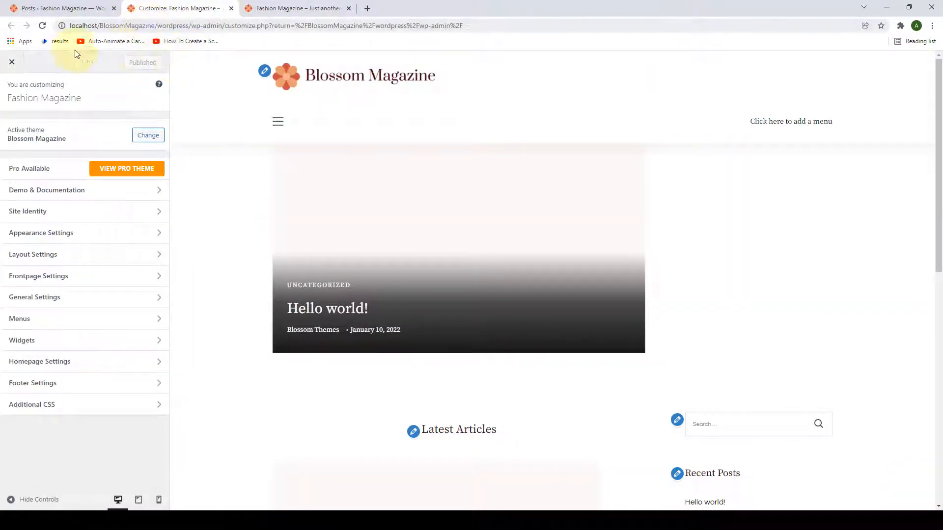
left_click(42, 26)
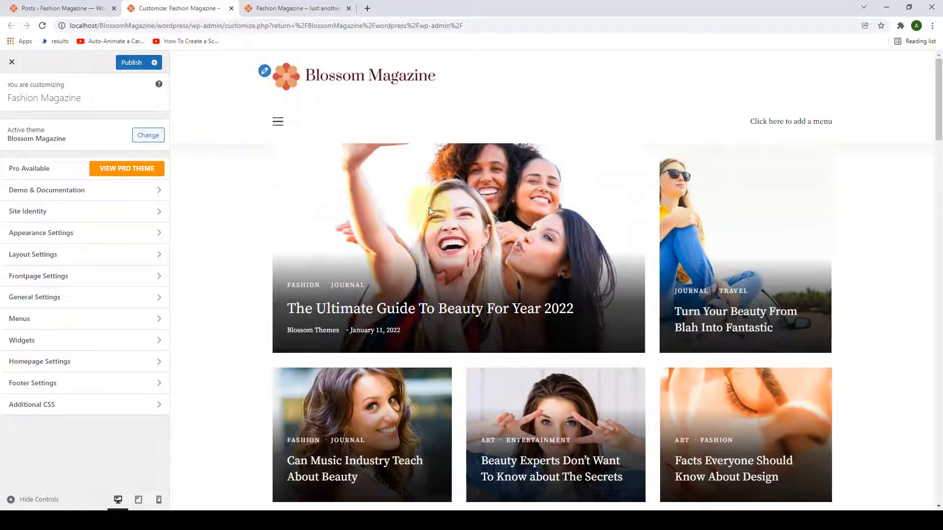
scroll(638, 179, "down", 4)
scroll(638, 216, "down", 10)
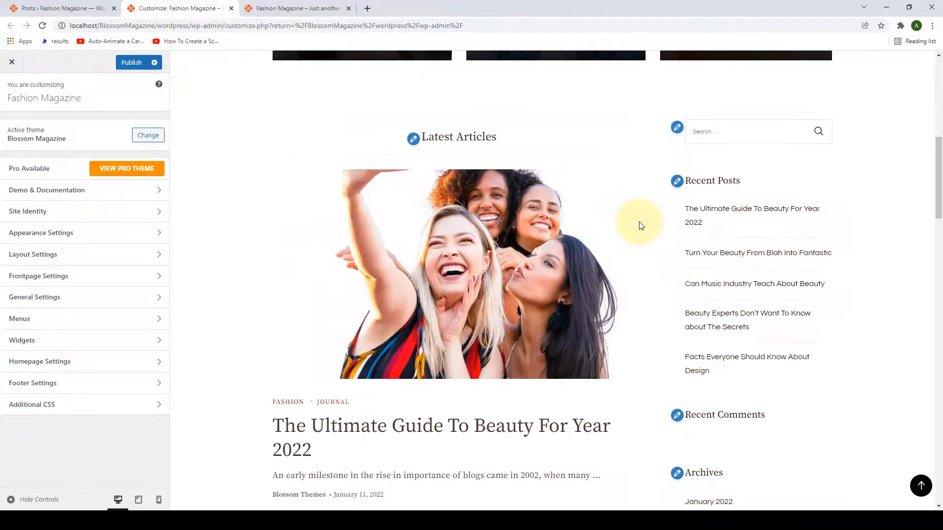
scroll(638, 218, "up", 11)
scroll(638, 218, "up", 3)
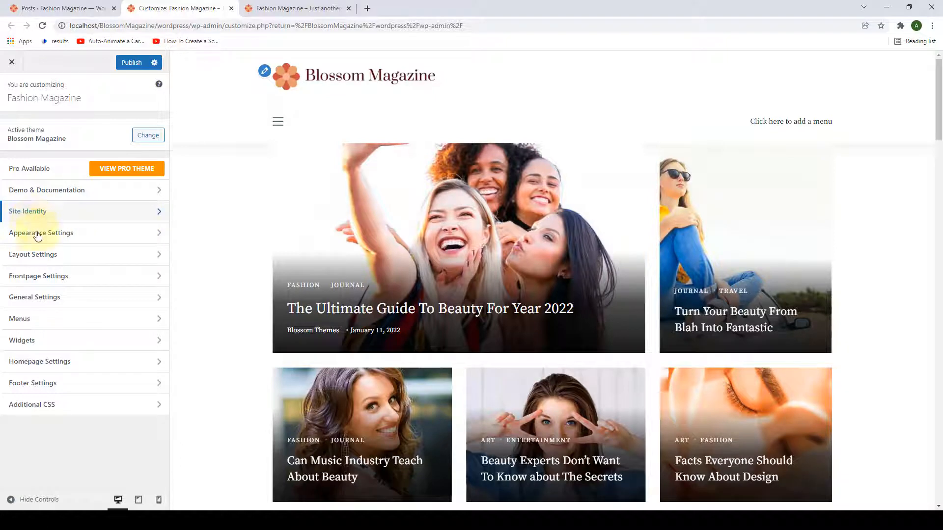
Step: Open the theme's Colors options under Appearance Settings and examine where the preview uses the primary color
left_click(158, 238)
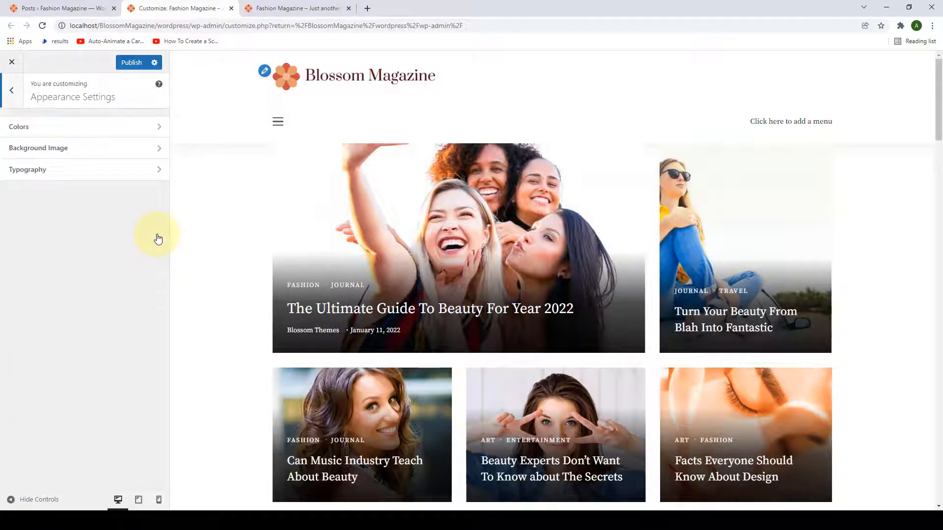
left_click(131, 137)
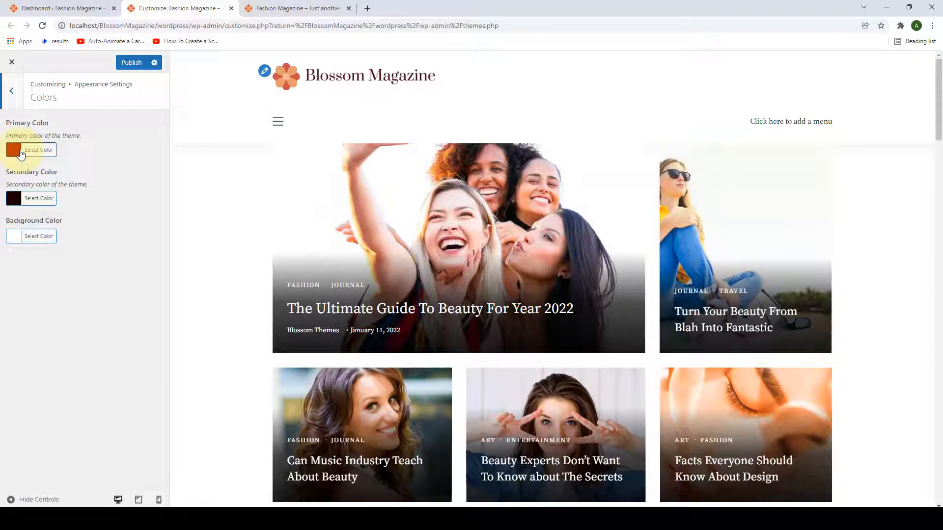
scroll(708, 312, "down", 4)
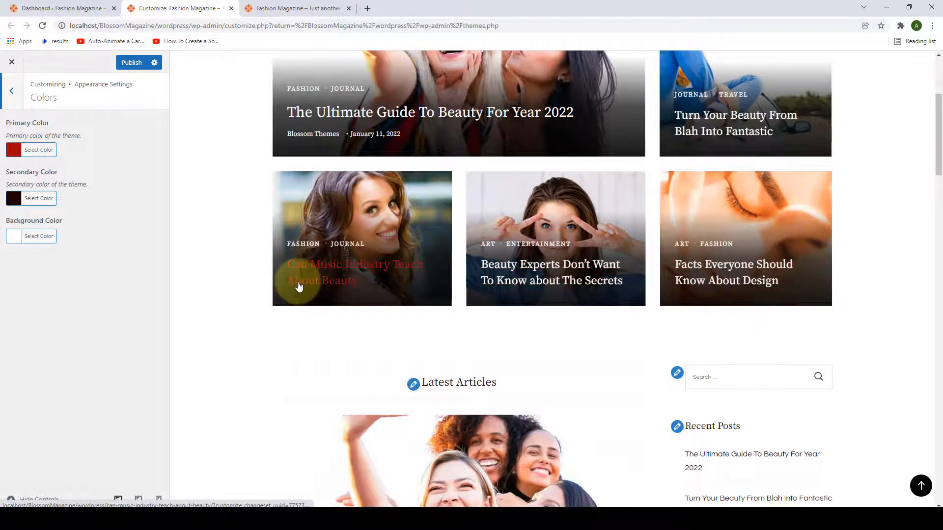
scroll(300, 283, "down", 8)
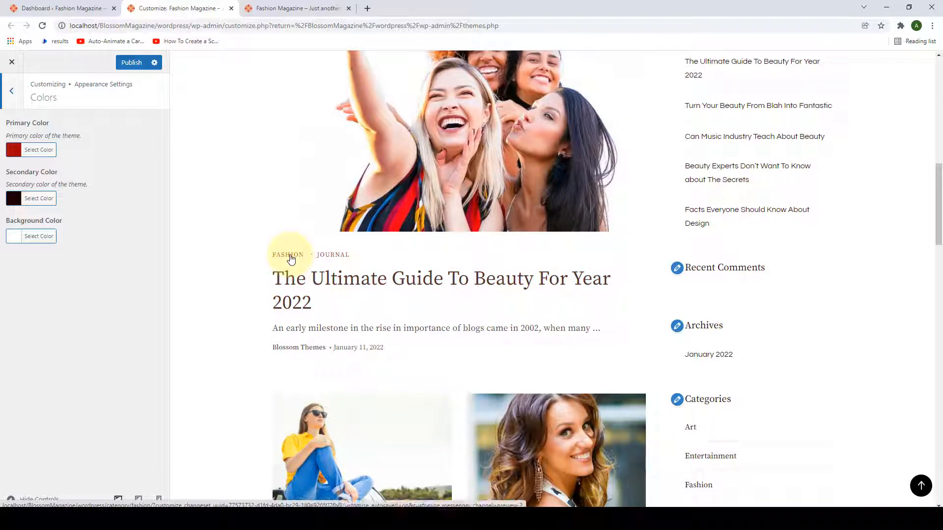
Step: Try orange #dd9933 and then pink #d85dd6 as the theme's primary color, checking the post titles in the preview
left_click(25, 156)
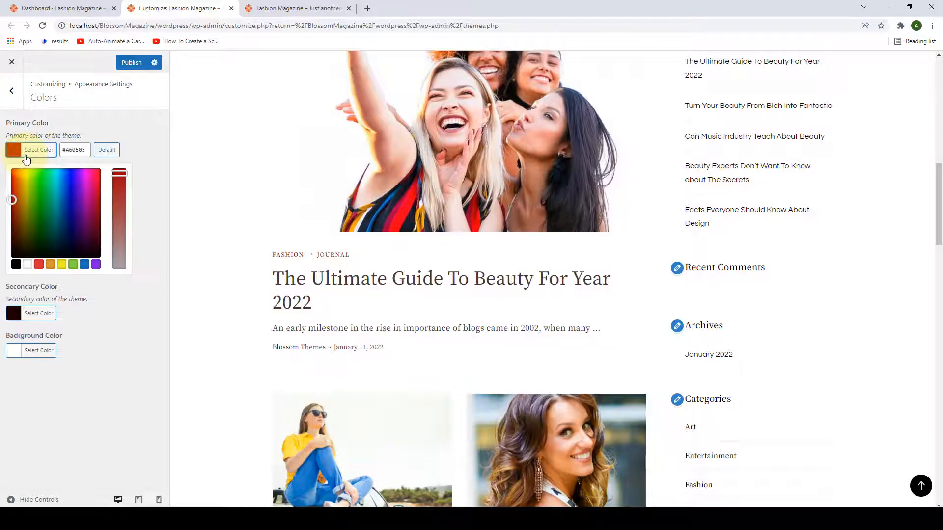
left_click(50, 264)
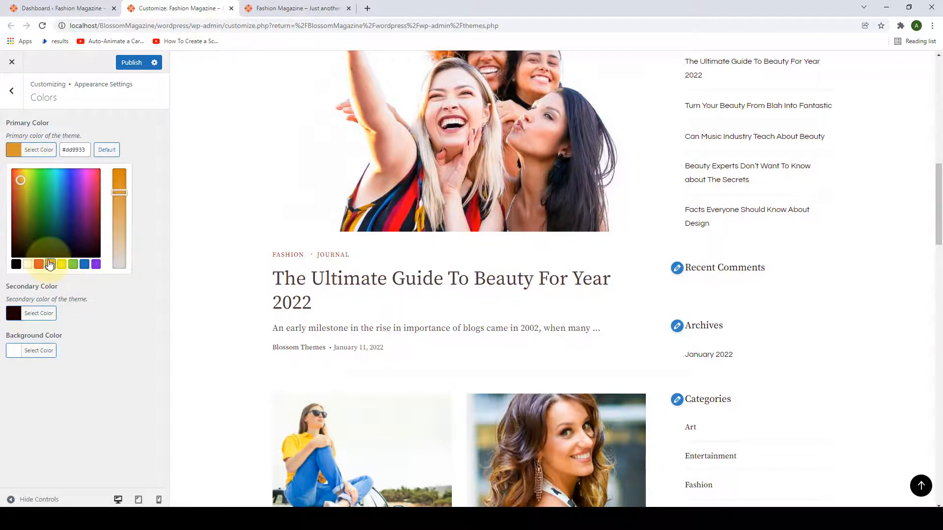
left_click(43, 189)
left_click_drag(43, 189, 119, 213)
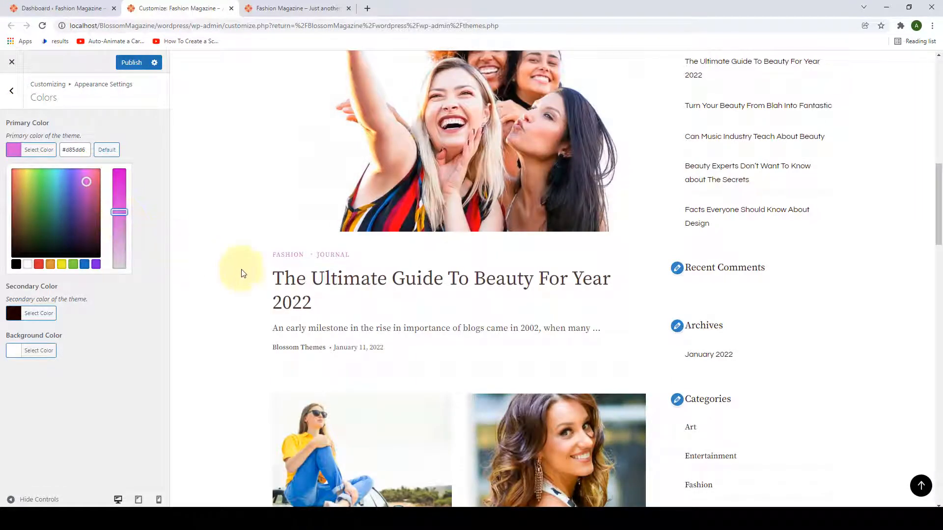
scroll(265, 304, "up", 1)
scroll(319, 304, "up", 1)
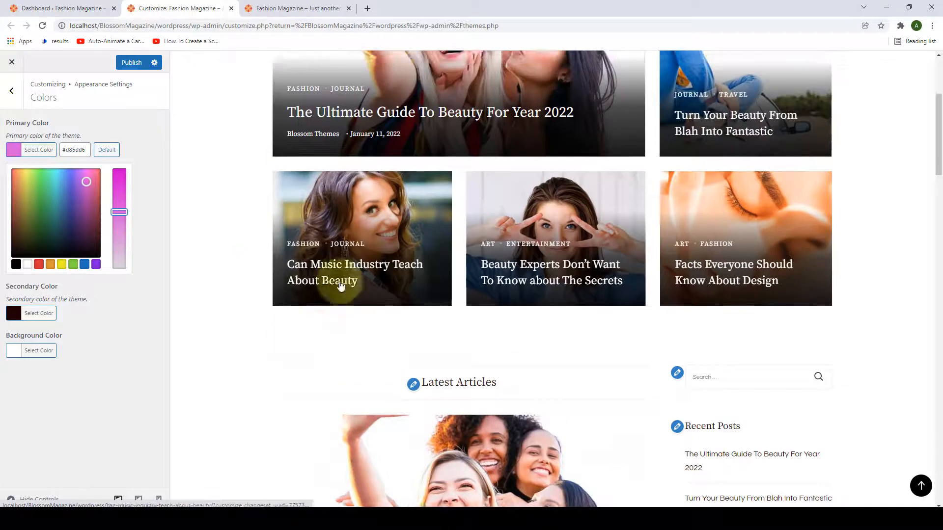
scroll(687, 277, "up", 3)
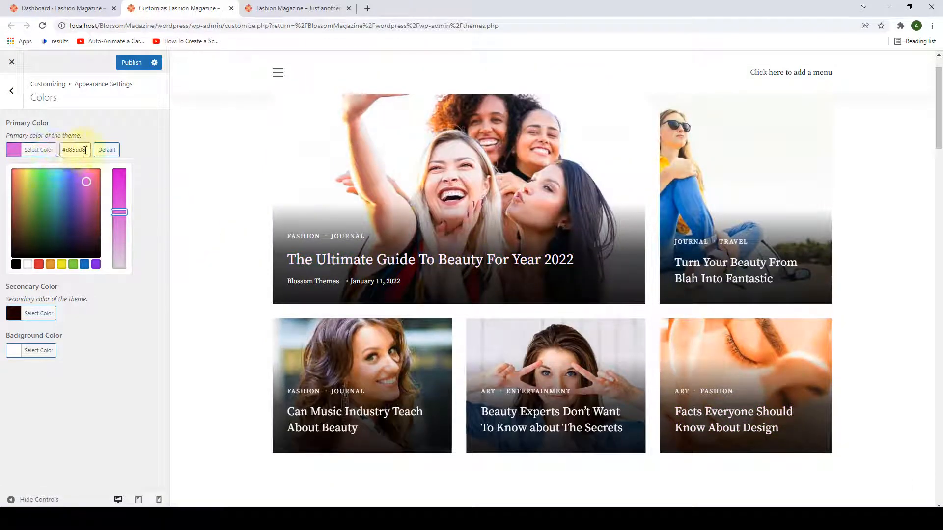
Step: Reset the theme's primary color to its default and check the post titles in the preview
left_click_drag(85, 151, 63, 151)
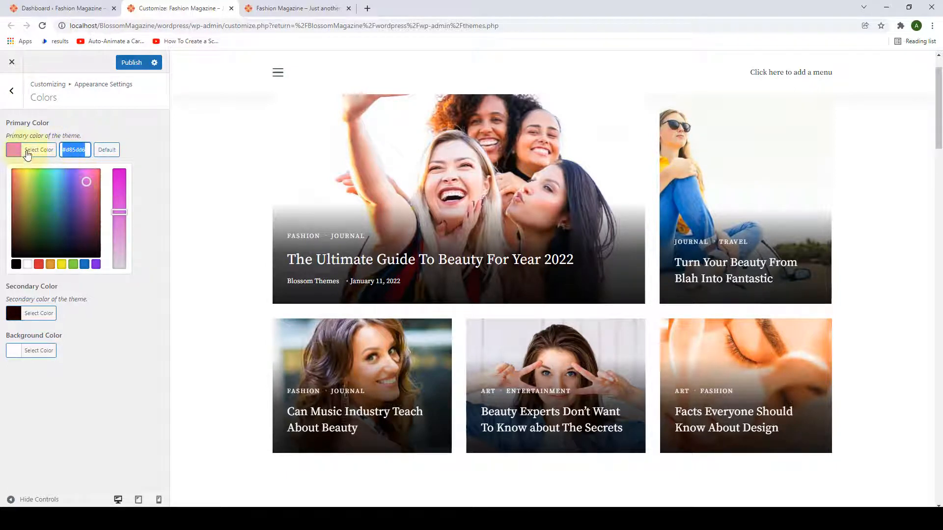
left_click(114, 156)
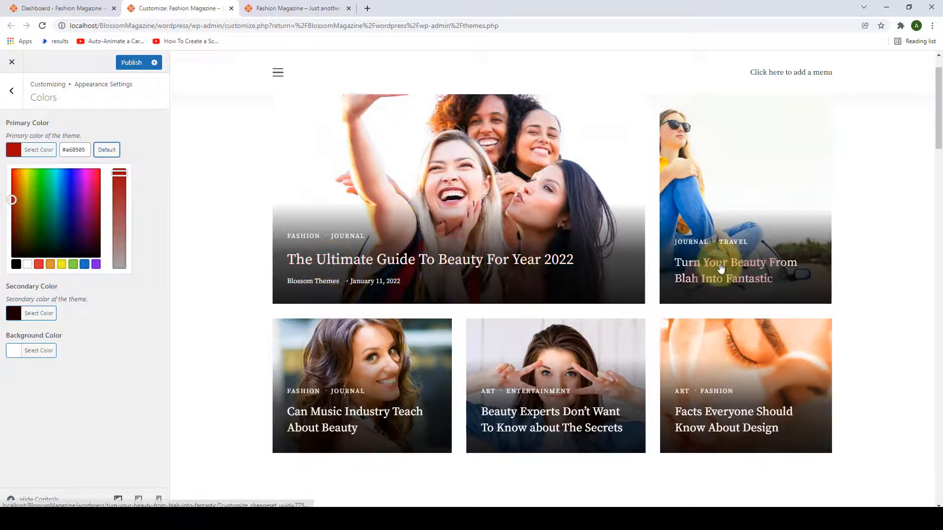
scroll(329, 355, "down", 4)
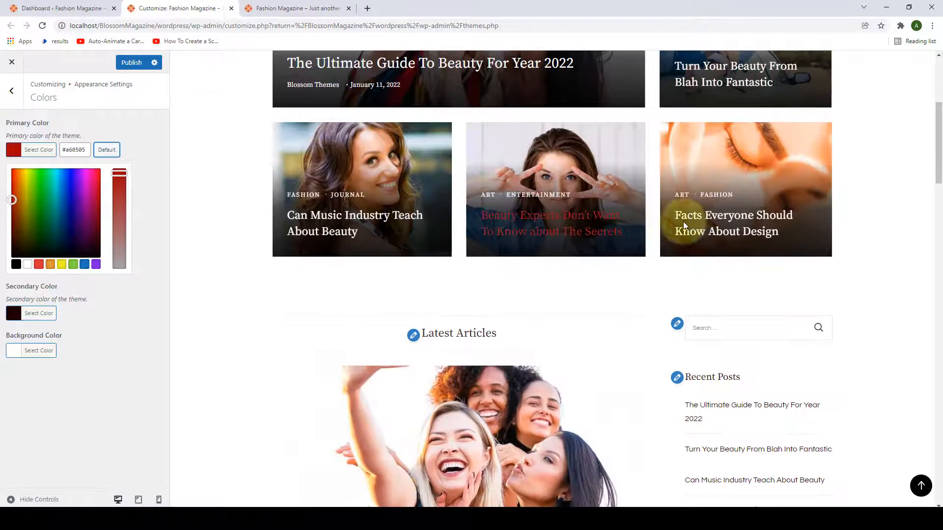
Step: Try orange #dd9933 as the site's background color and review it in the preview
scroll(342, 231, "down", 7)
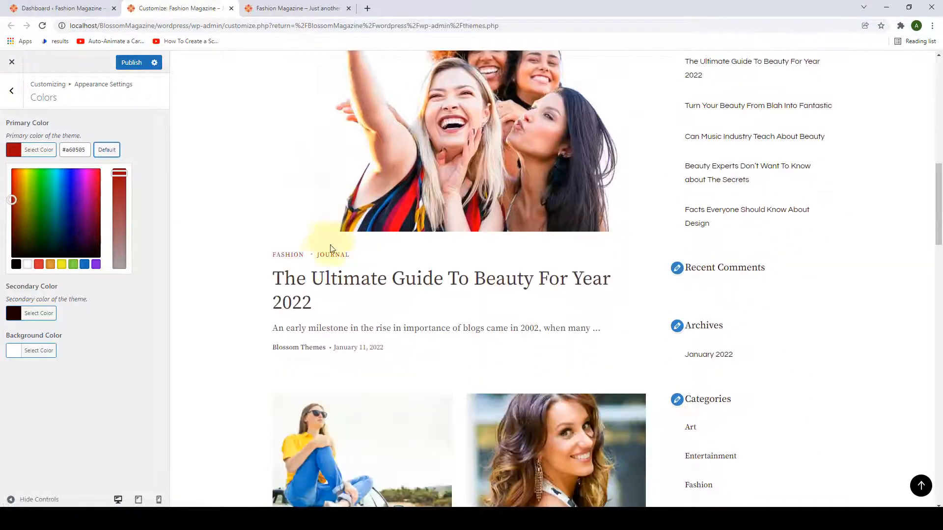
left_click(137, 155)
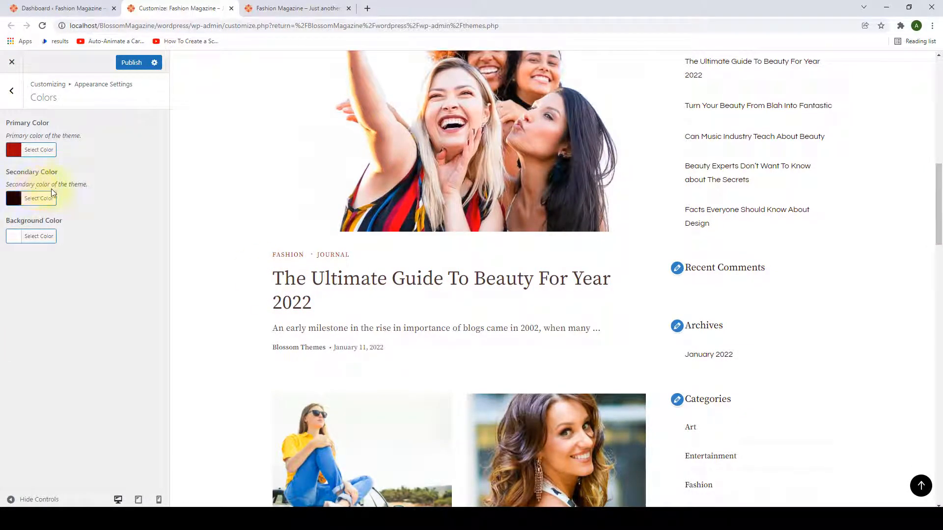
left_click(22, 239)
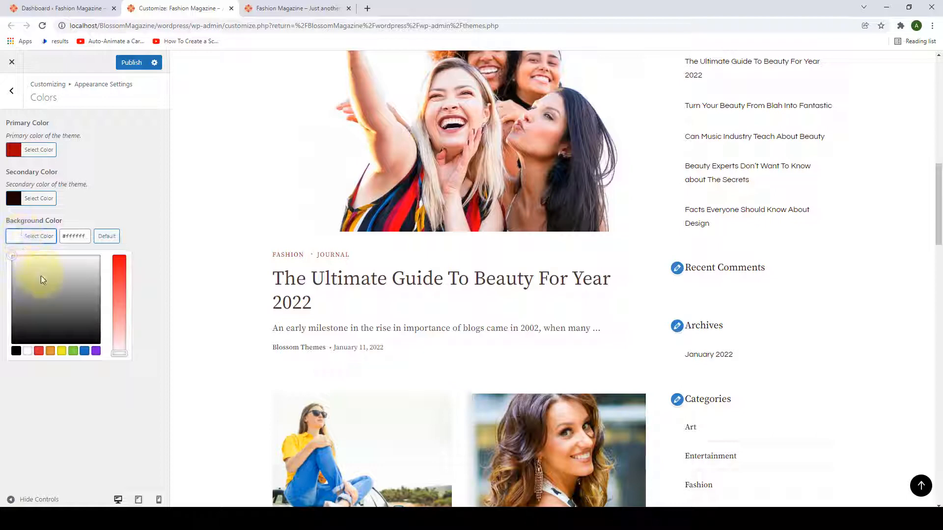
left_click(51, 351)
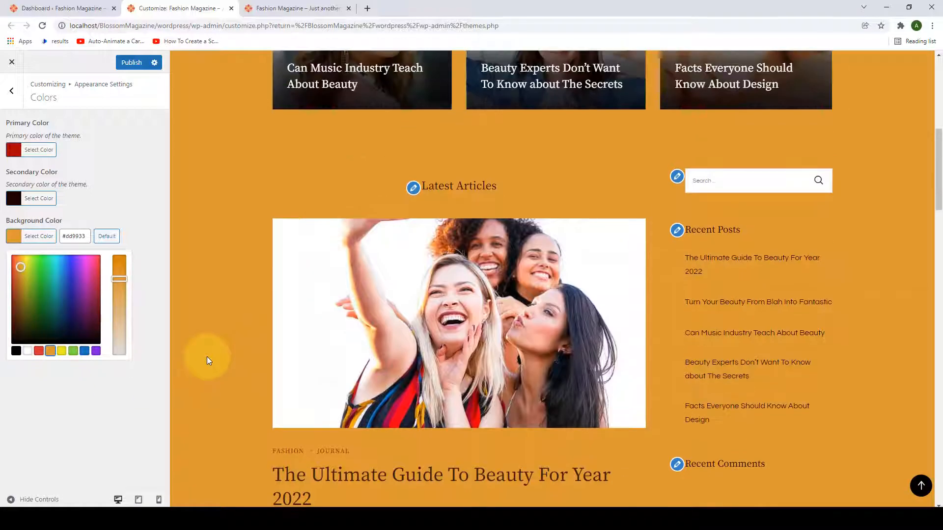
scroll(207, 361, "up", 3)
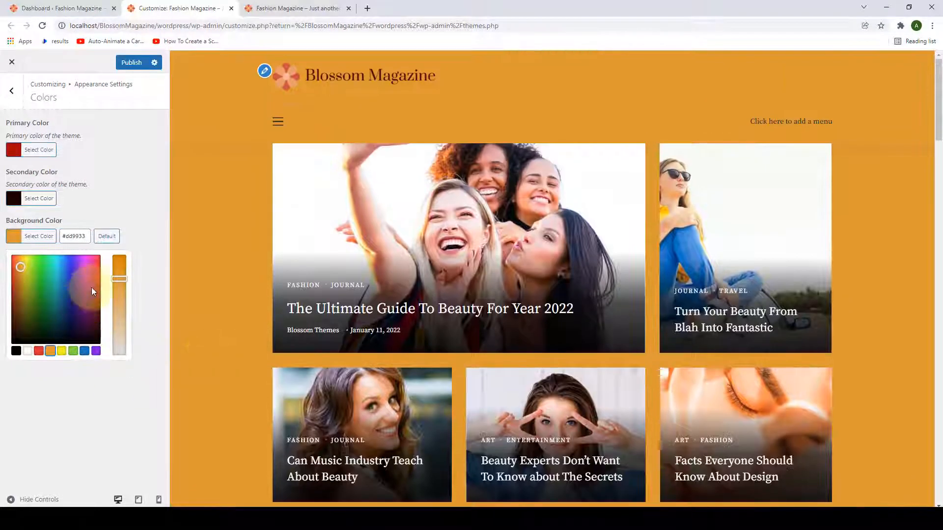
Step: Try softer background shades, ending with pale pink #dbb4b1, and check the banner, latest articles and sidebar in the preview
left_click_drag(120, 279, 122, 336)
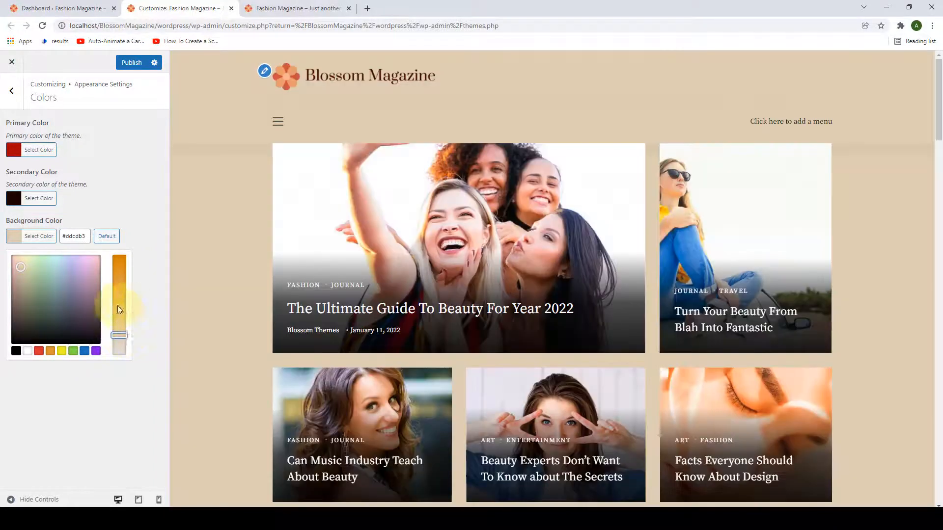
left_click(15, 270)
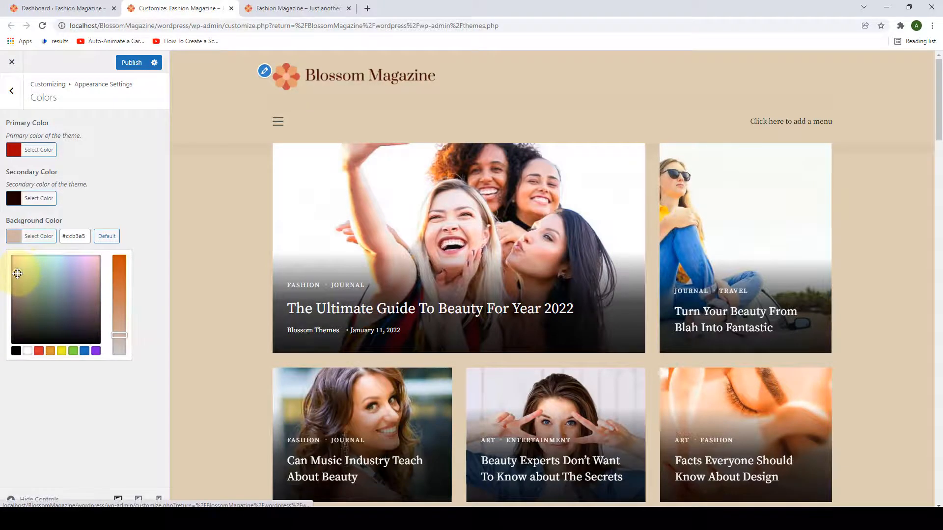
left_click_drag(16, 270, 16, 276)
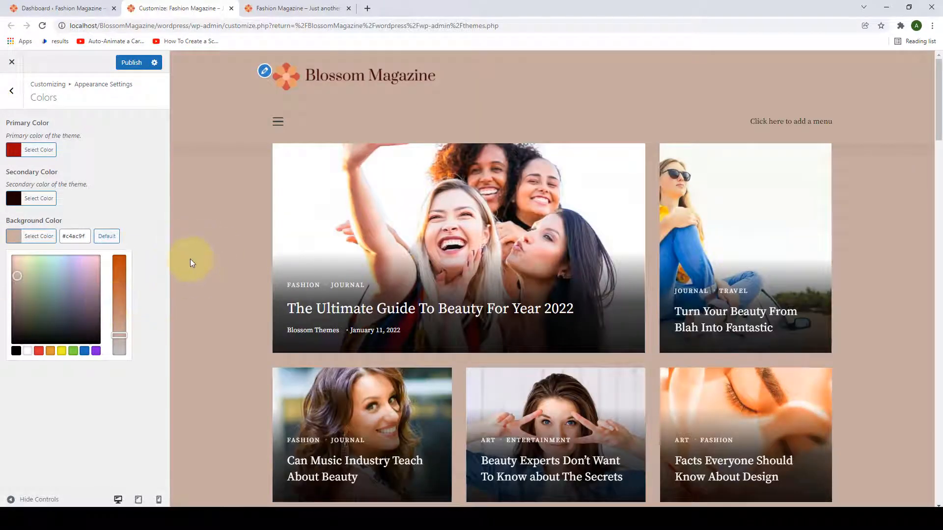
left_click_drag(18, 276, 12, 267)
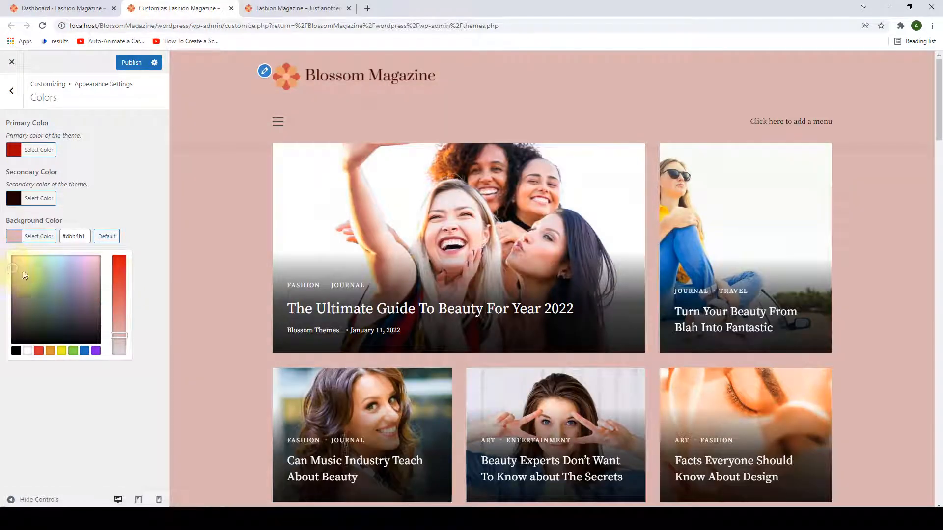
scroll(859, 178, "down", 15)
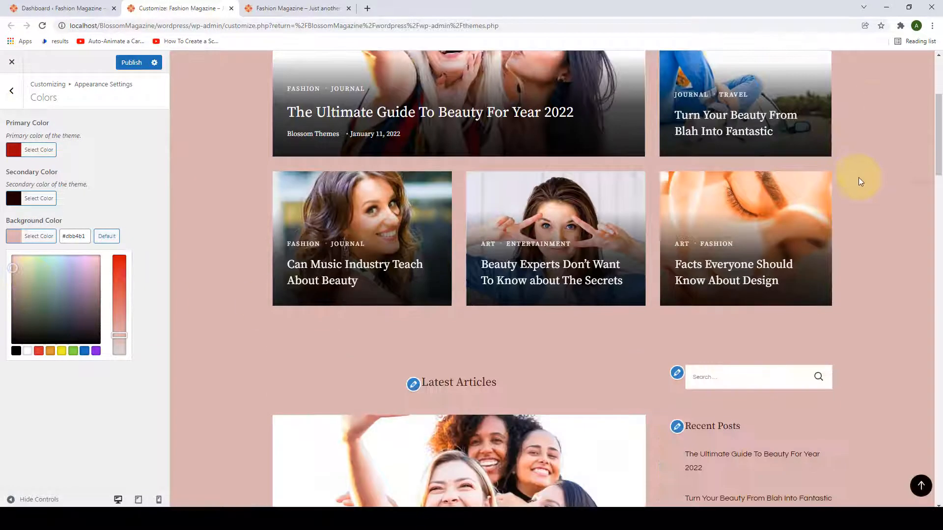
scroll(852, 233, "up", 12)
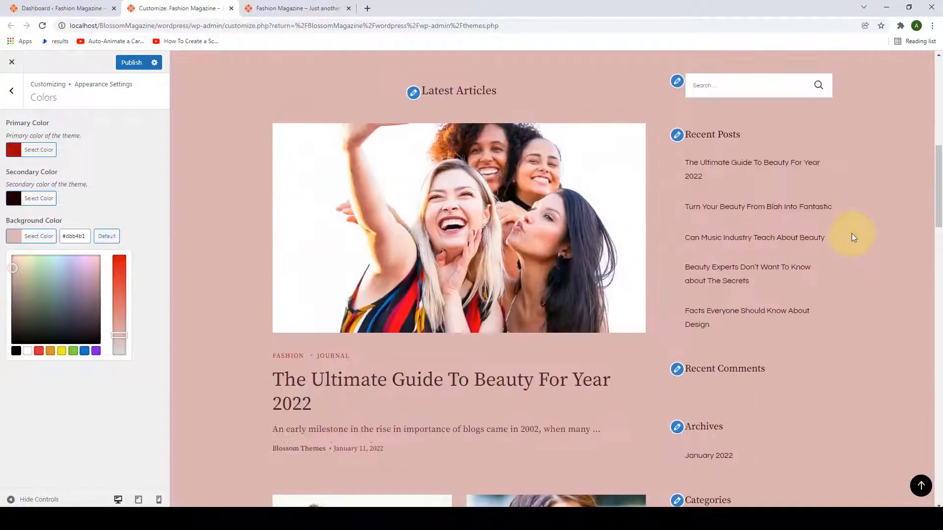
scroll(326, 274, "up", 4)
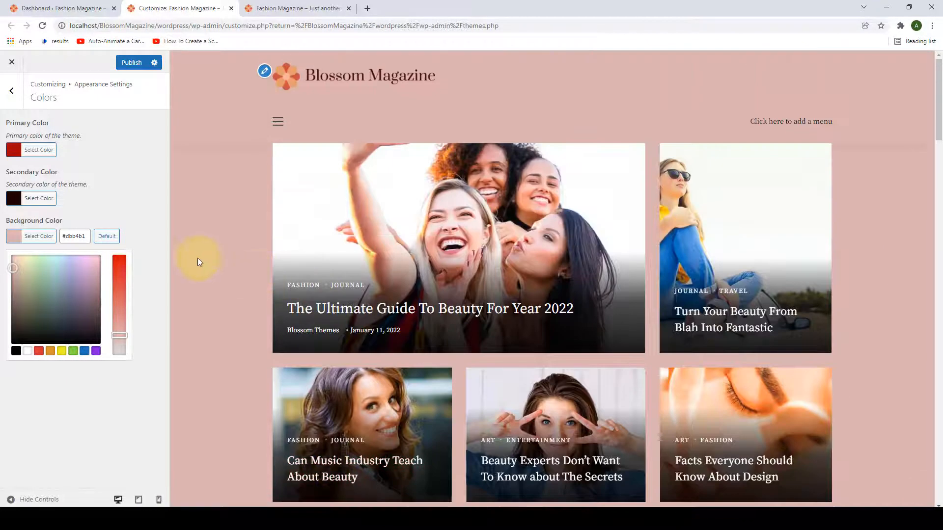
Step: Reset the background color to its default and close its color picker
left_click(74, 237)
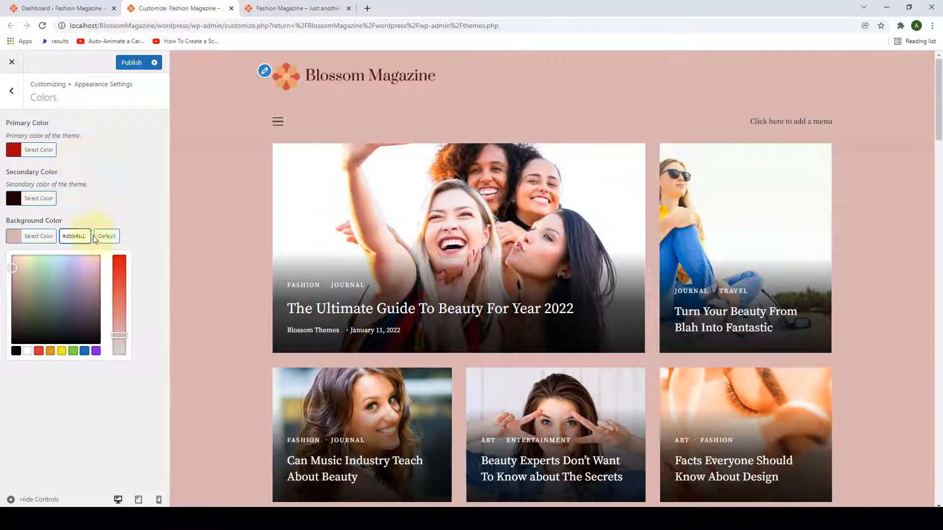
left_click_drag(87, 236, 61, 238)
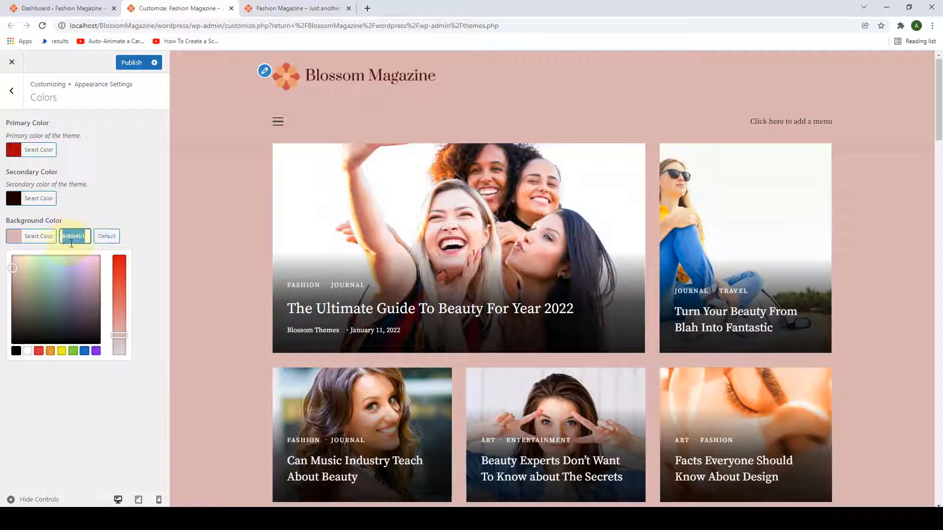
left_click(109, 240)
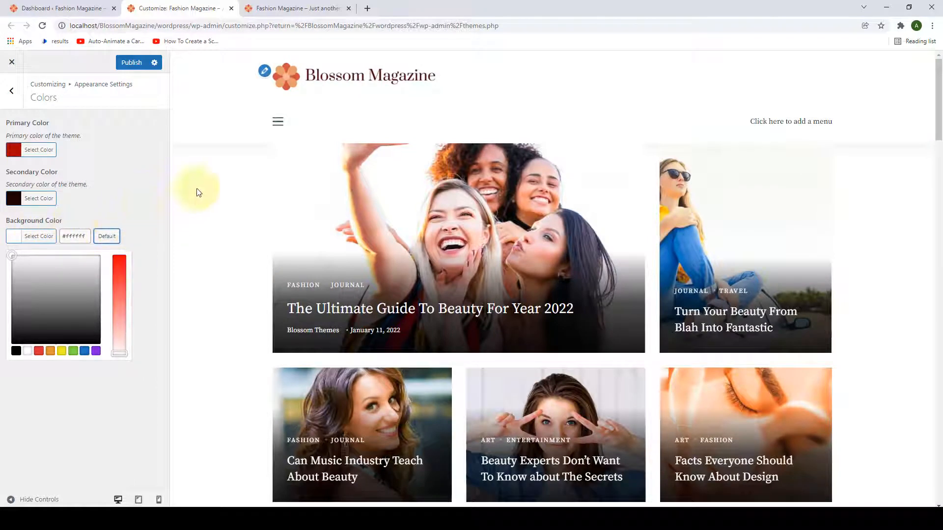
left_click(118, 205)
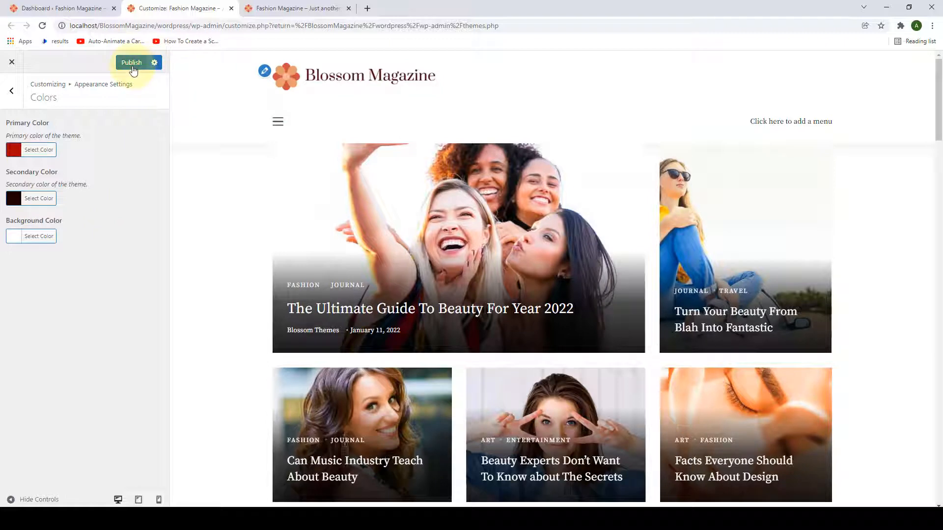
Step: Set the Media Library photo of turquoise Apple devices with white daisies as the site's background image and review it in the preview
left_click(11, 91)
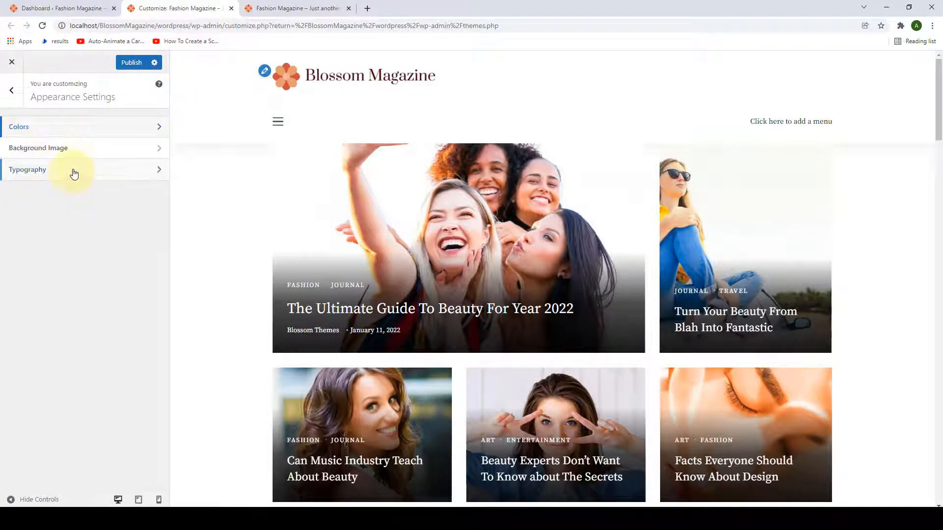
left_click(100, 152)
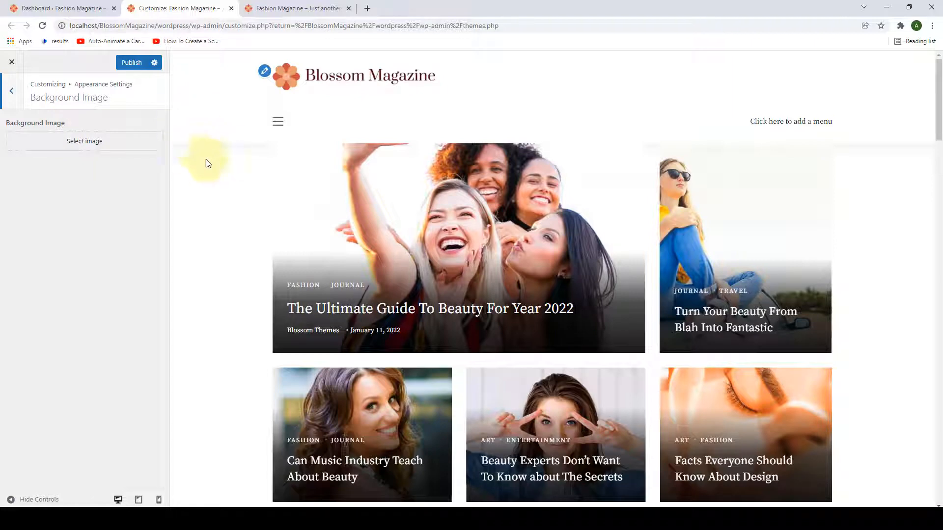
left_click(93, 147)
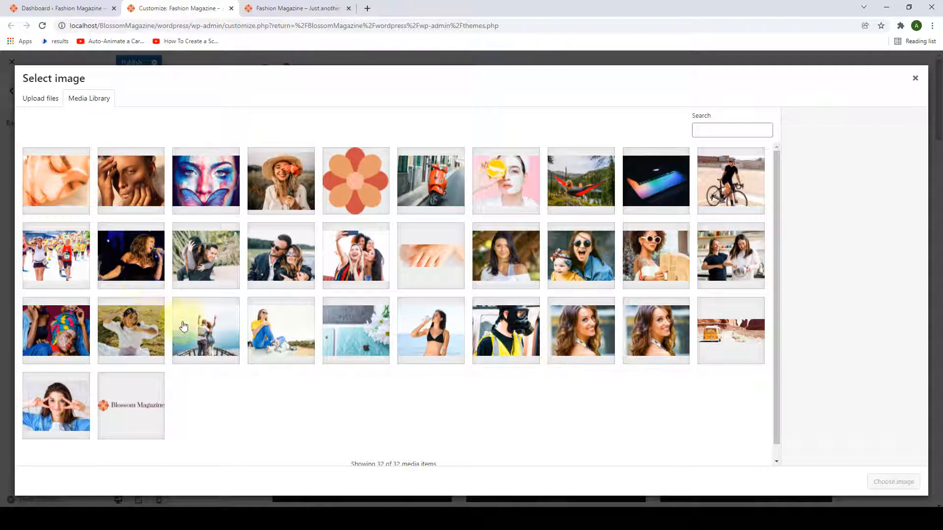
left_click(378, 322)
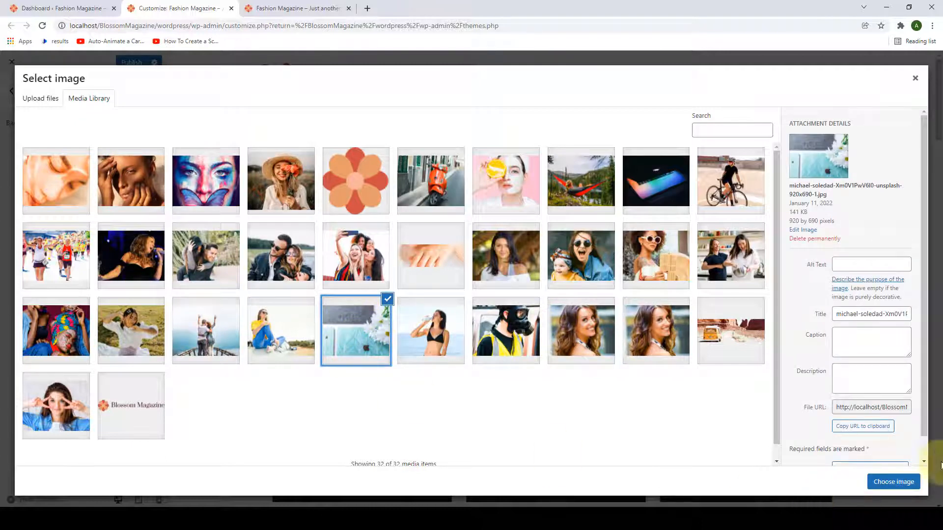
left_click(903, 482)
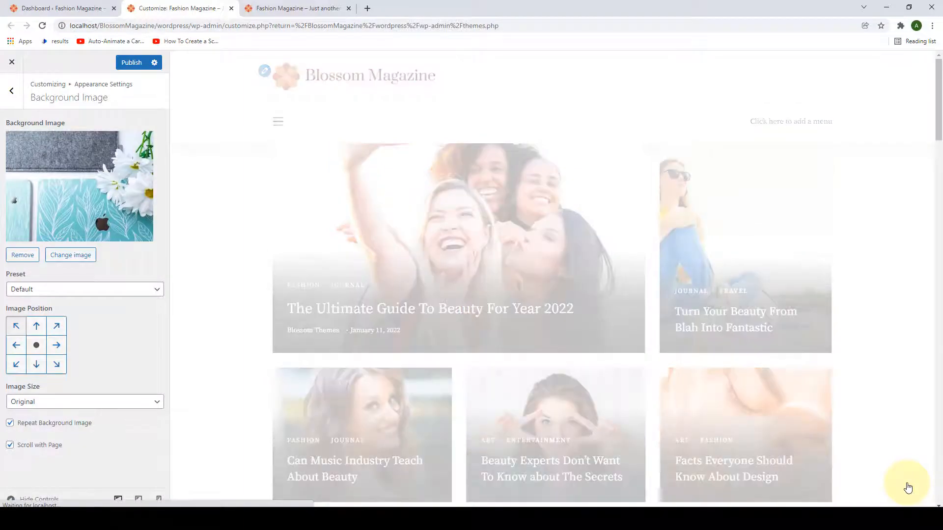
scroll(919, 321, "down", 15)
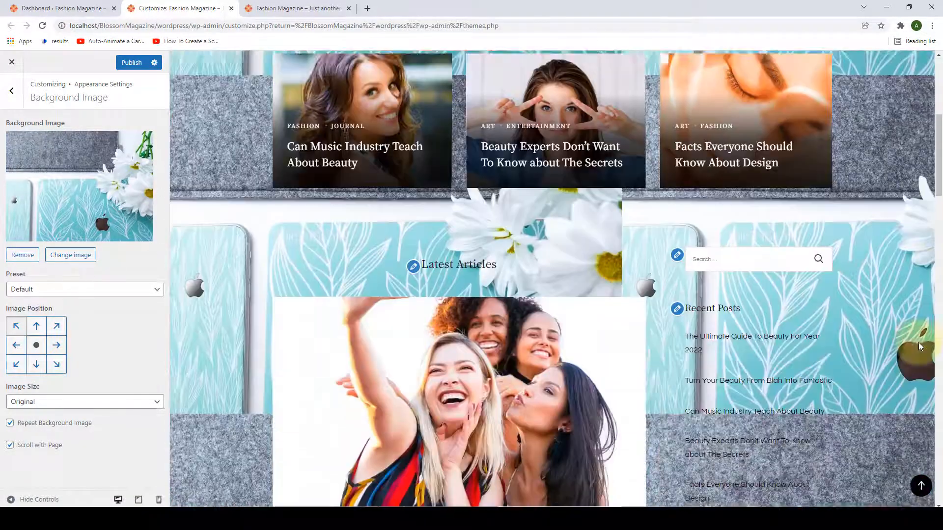
scroll(913, 370, "up", 10)
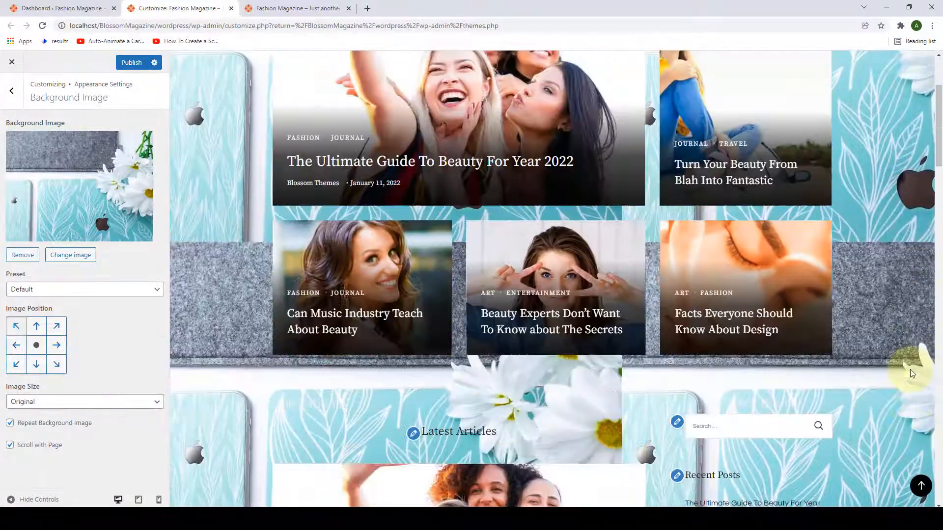
scroll(910, 370, "up", 3)
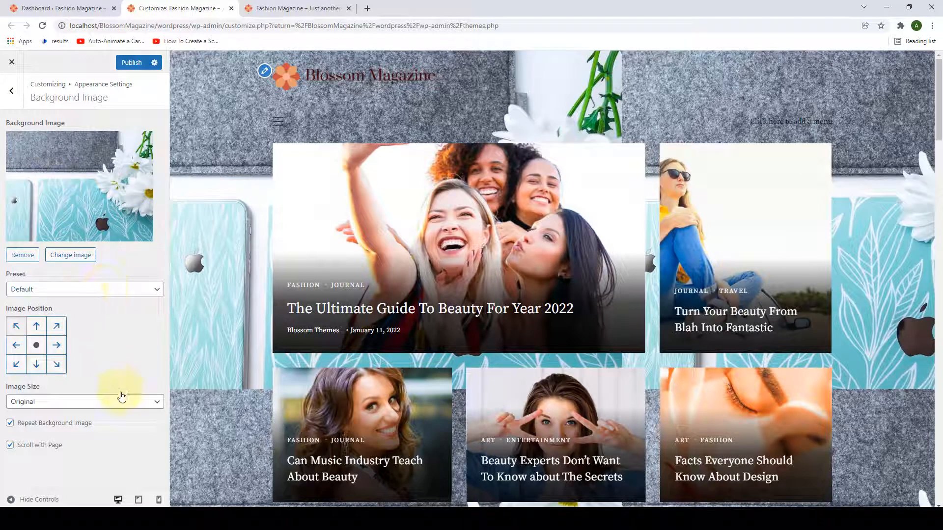
Step: View the background image's presets and try several image positions around its edges and corners, ending at top left
left_click(93, 289)
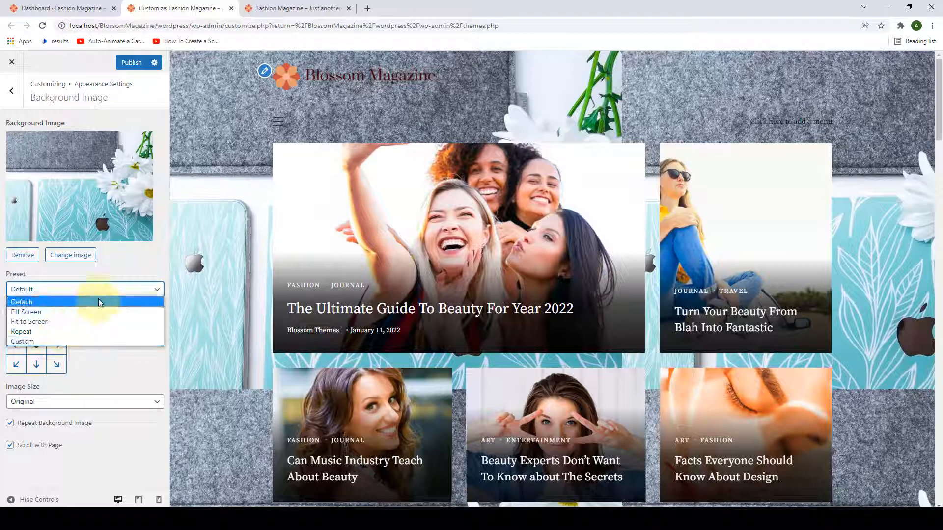
left_click(124, 266)
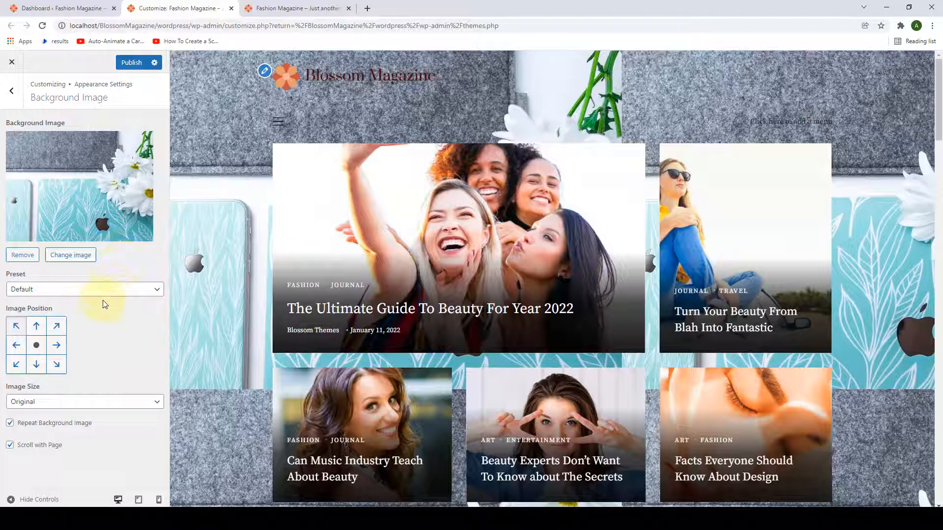
left_click(35, 330)
left_click(55, 328)
left_click(56, 346)
left_click(56, 365)
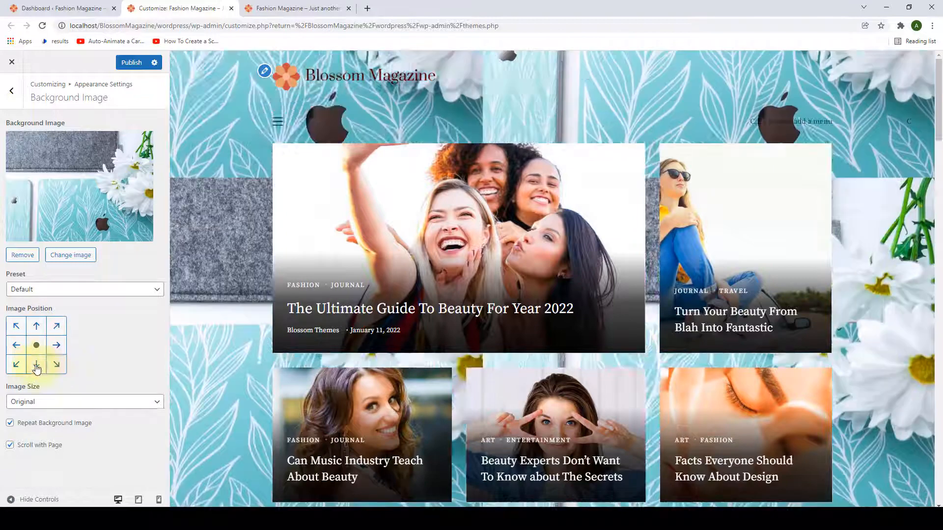
left_click(36, 364)
left_click(16, 364)
left_click(17, 326)
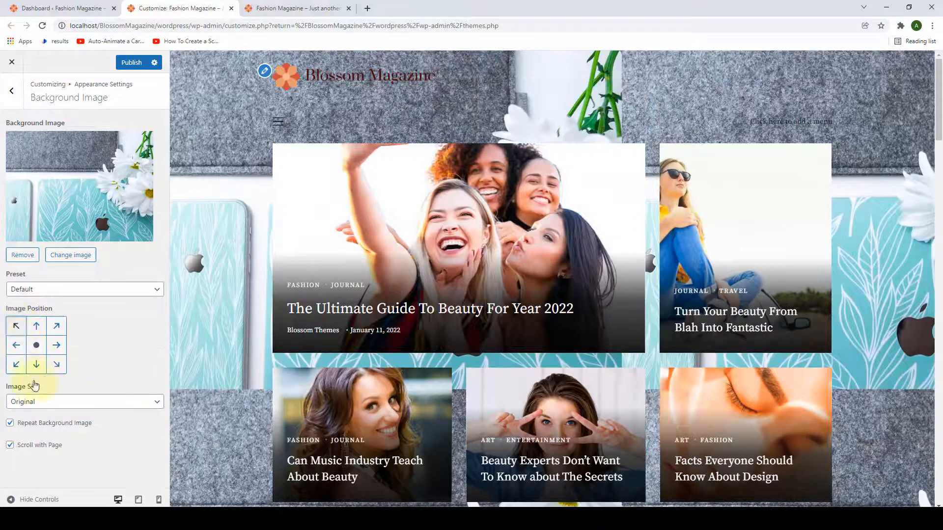
Step: Examine the Image Size options for the background image without changing the size
left_click(27, 394)
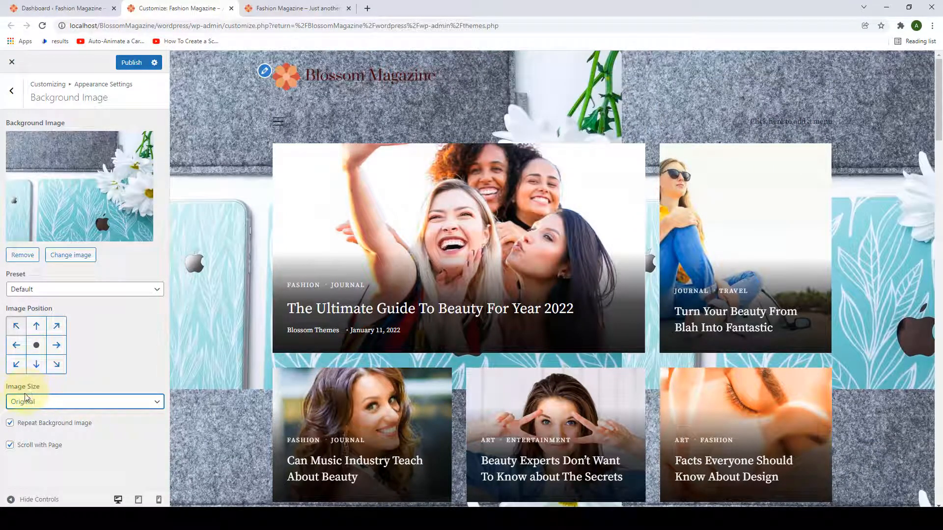
left_click(33, 401)
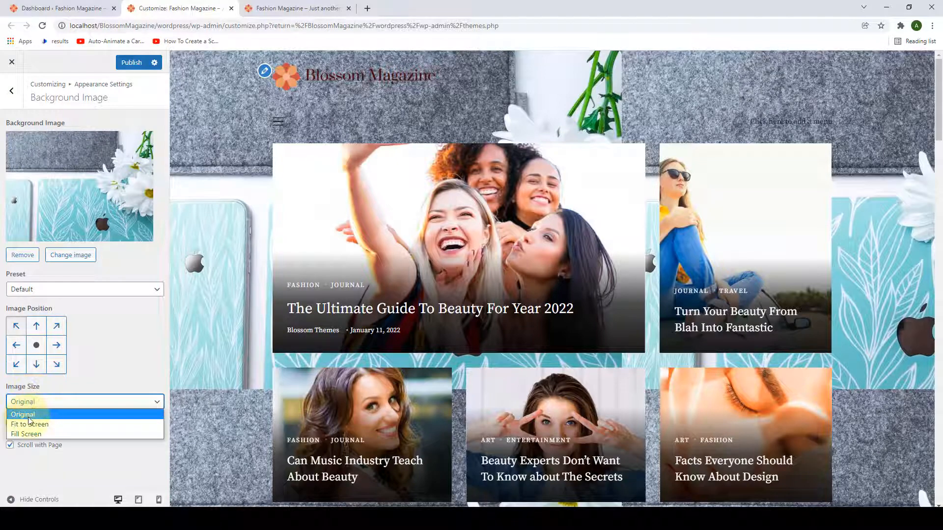
left_click(96, 470)
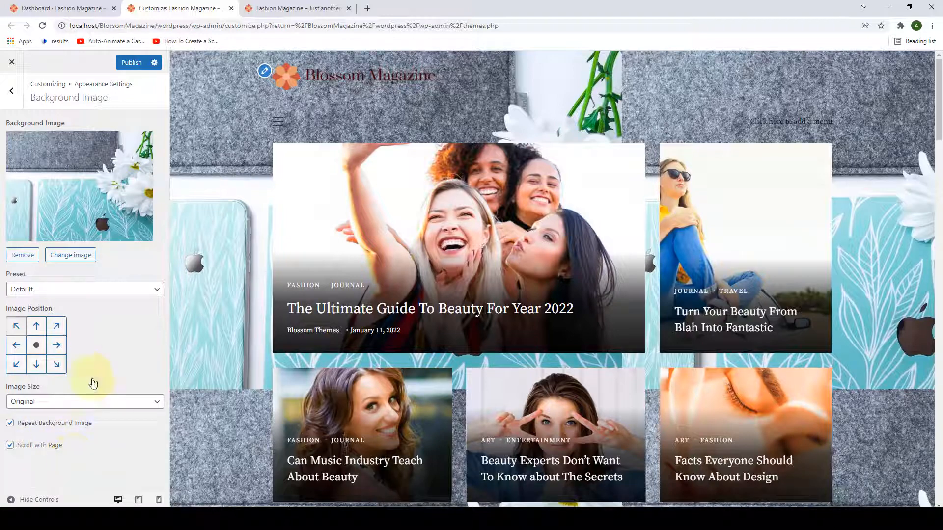
Step: Remove the background image and return to Appearance Settings
left_click(26, 258)
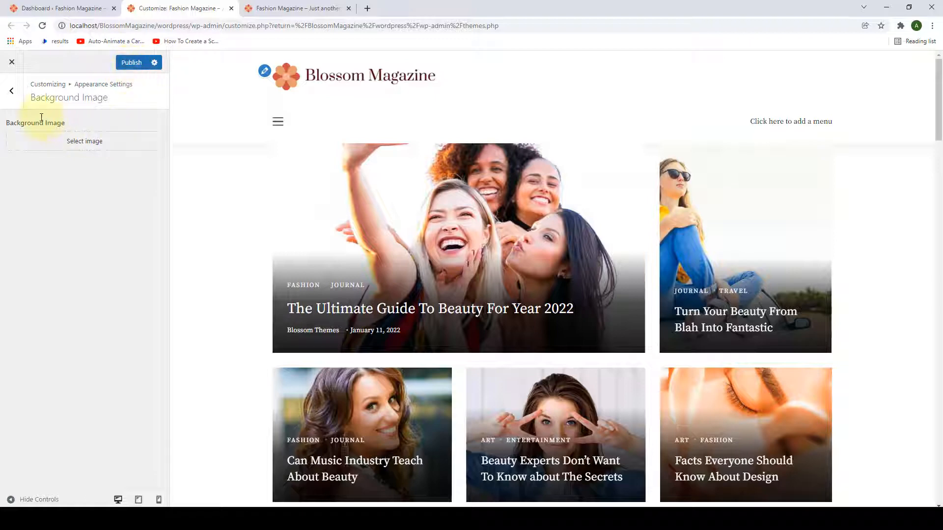
left_click(11, 90)
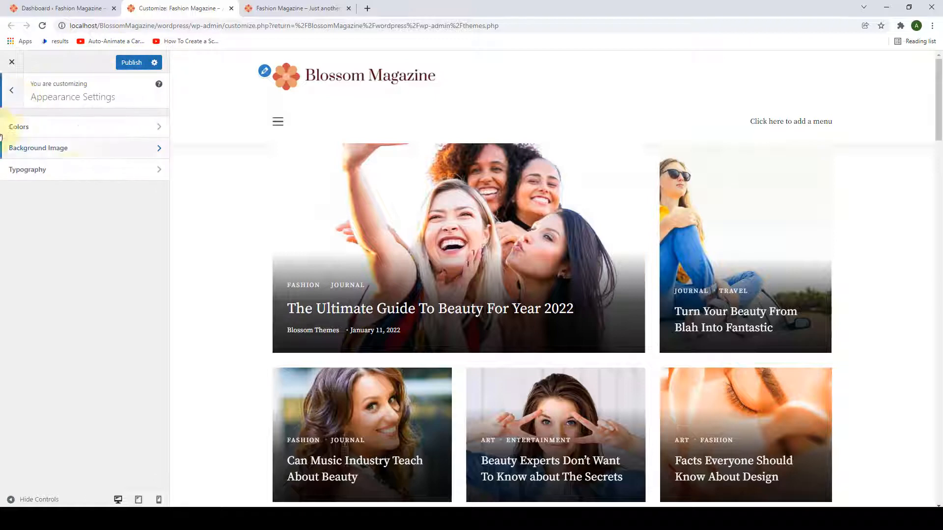
Step: Open the Typography settings and browse the fonts available for the Primary Font without changing it
left_click(105, 168)
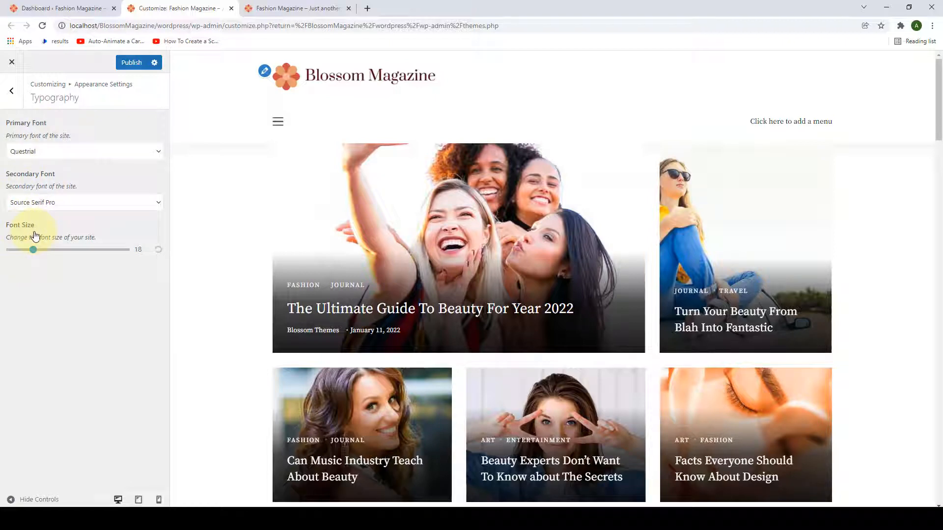
left_click(143, 157)
scroll(137, 185, "down", 3)
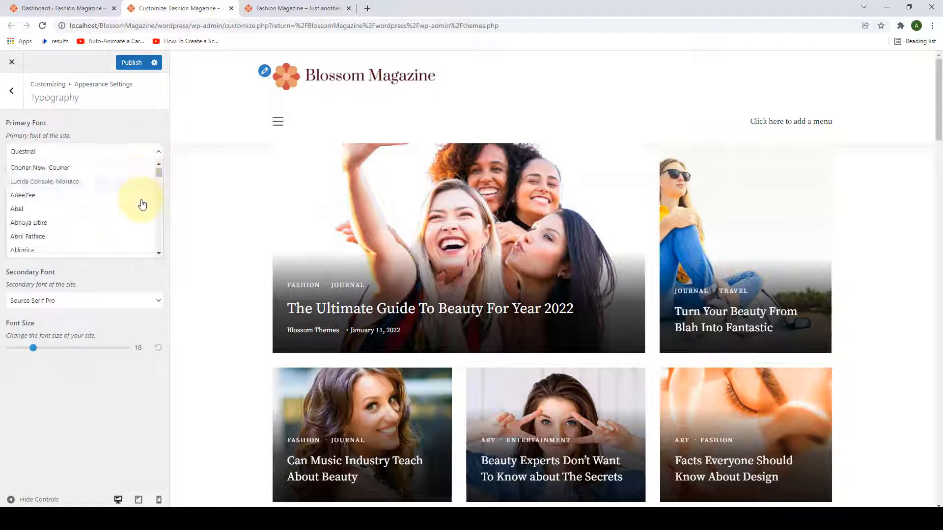
scroll(142, 204, "down", 6)
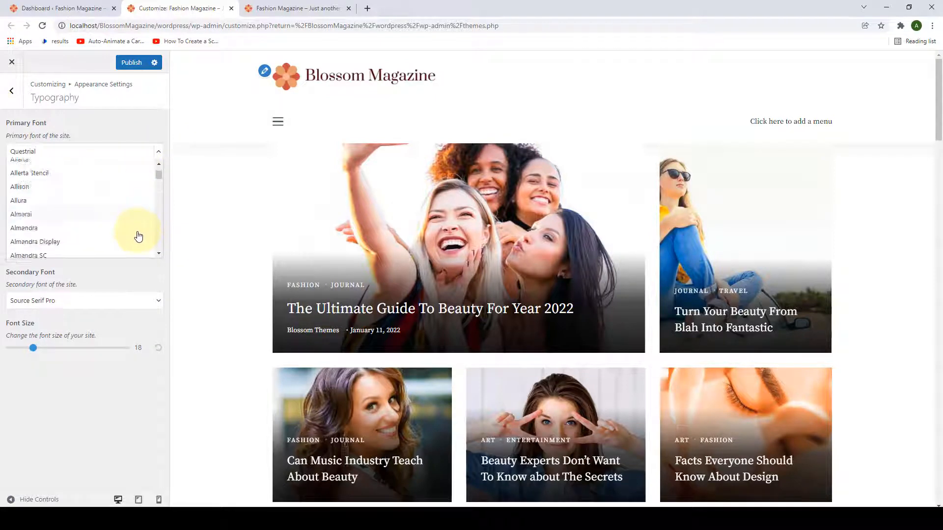
scroll(138, 235, "up", 8)
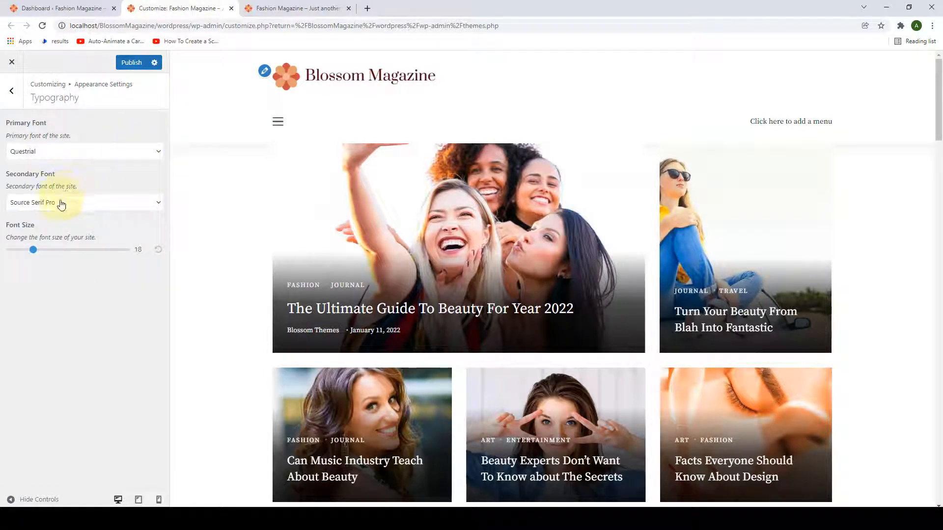
Step: Try Amaranth as the site's Secondary Font
left_click(105, 210)
scroll(94, 251, "up", 10)
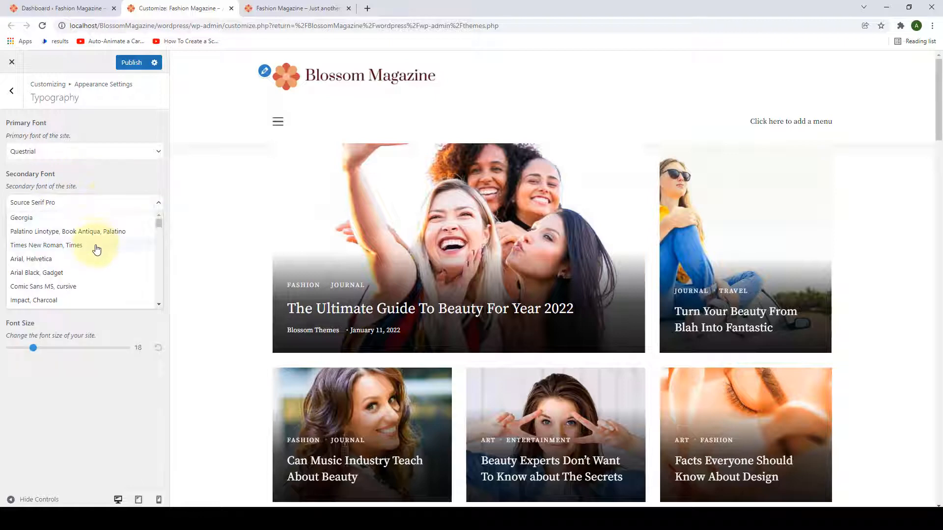
scroll(96, 257, "down", 9)
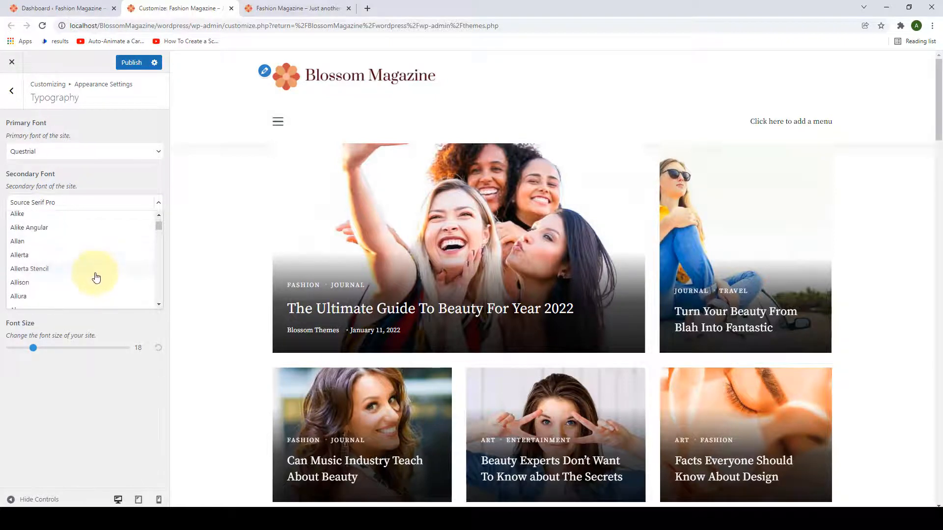
left_click(87, 246)
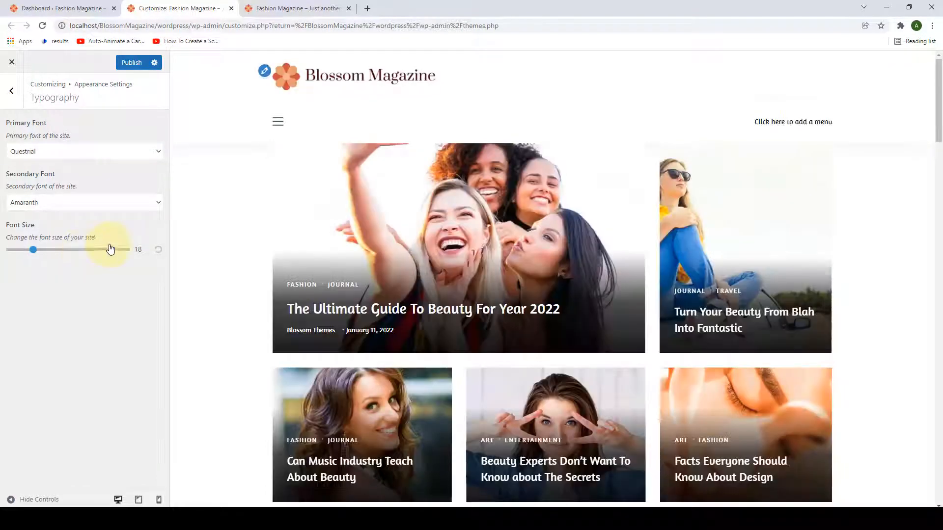
Step: Try Bevan as the site's Secondary Font
left_click(106, 202)
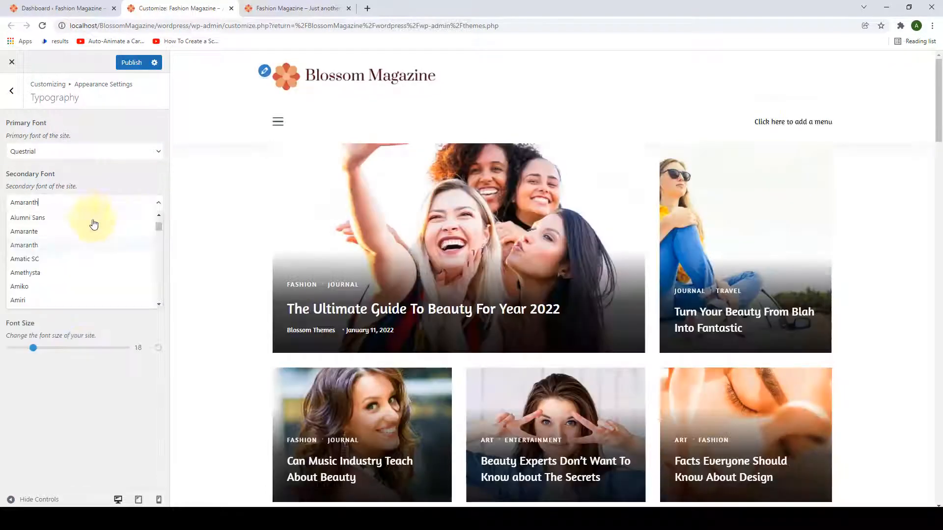
scroll(70, 259, "down", 6)
scroll(55, 286, "down", 8)
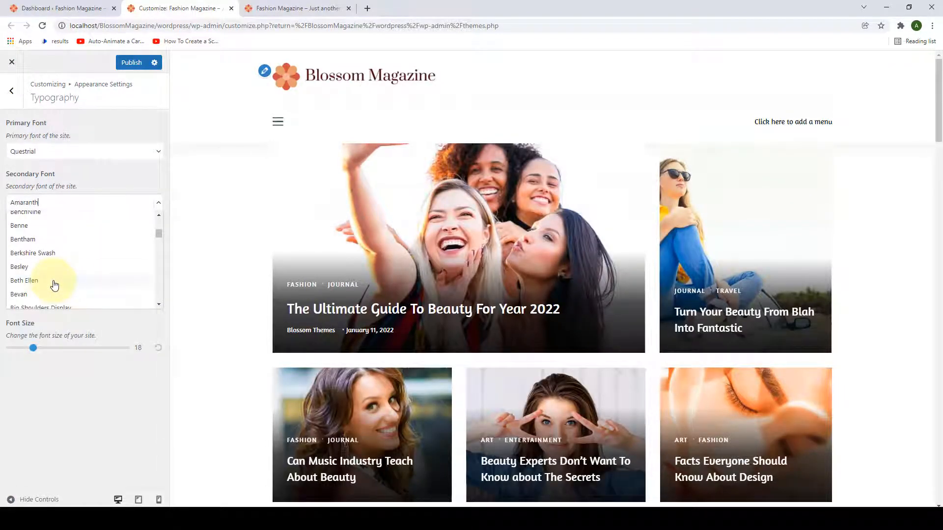
scroll(54, 285, "down", 2)
left_click(57, 246)
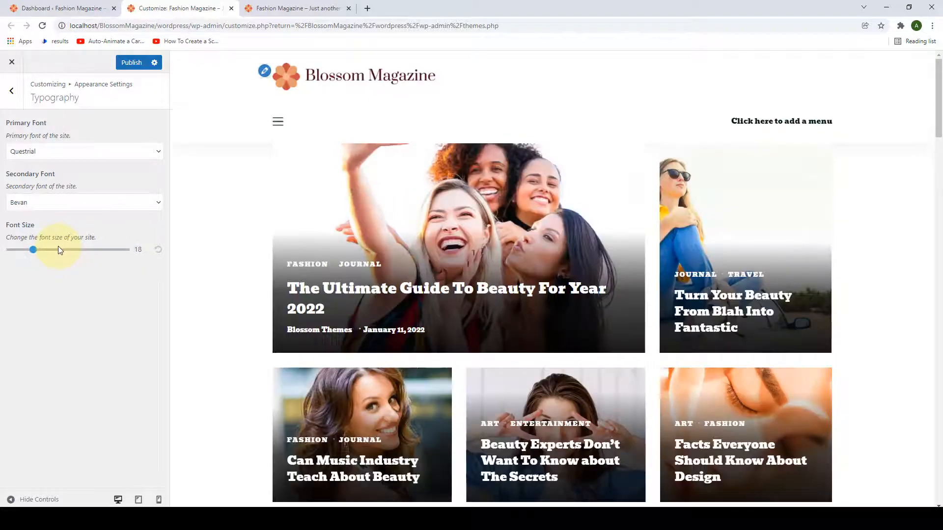
Step: Try Carme as the site's Secondary Font and adjust the site's font size
left_click(81, 198)
scroll(54, 285, "down", 3)
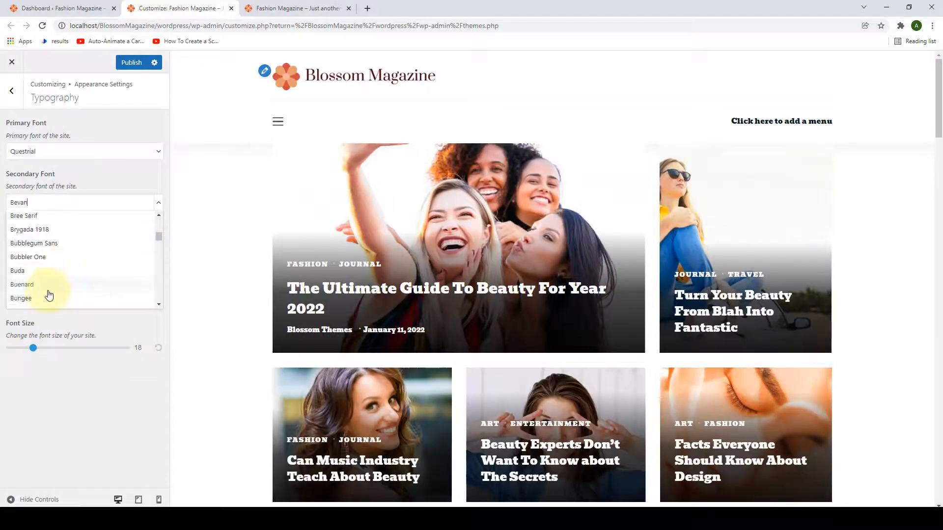
scroll(49, 294, "down", 5)
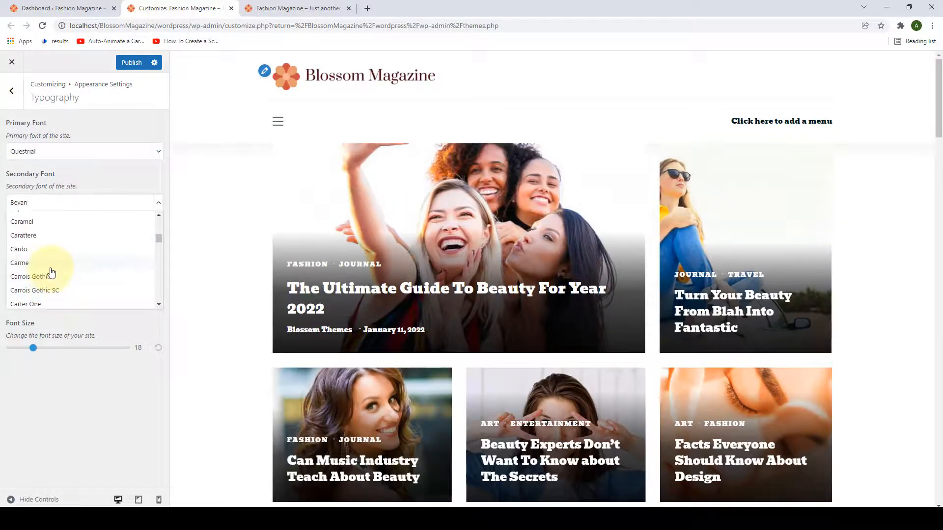
left_click(50, 268)
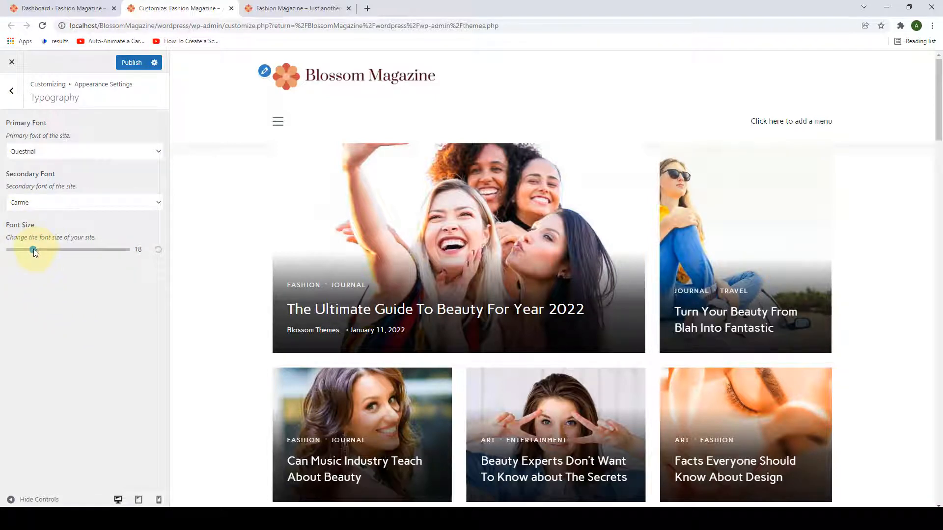
mouse_move(37, 250)
left_mouse_down()
mouse_move(45, 250)
mouse_move(24, 249)
left_mouse_up()
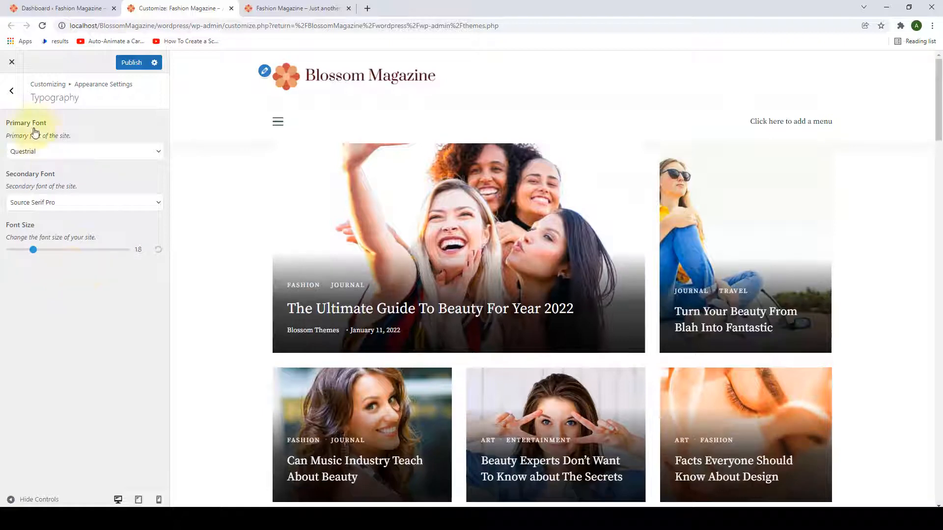
Step: Leave Appearance Settings, open Layout Settings and examine the page, post and default sidebar layout options
left_click(19, 100)
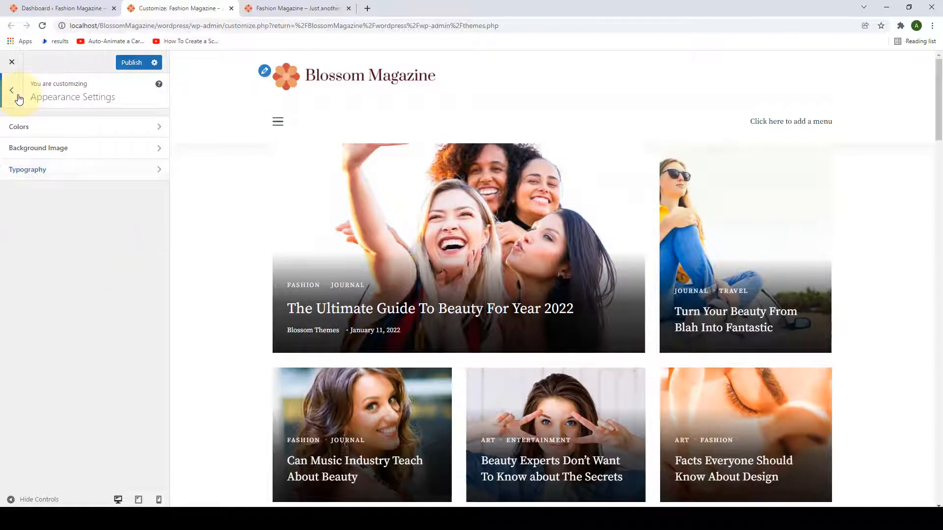
left_click(19, 97)
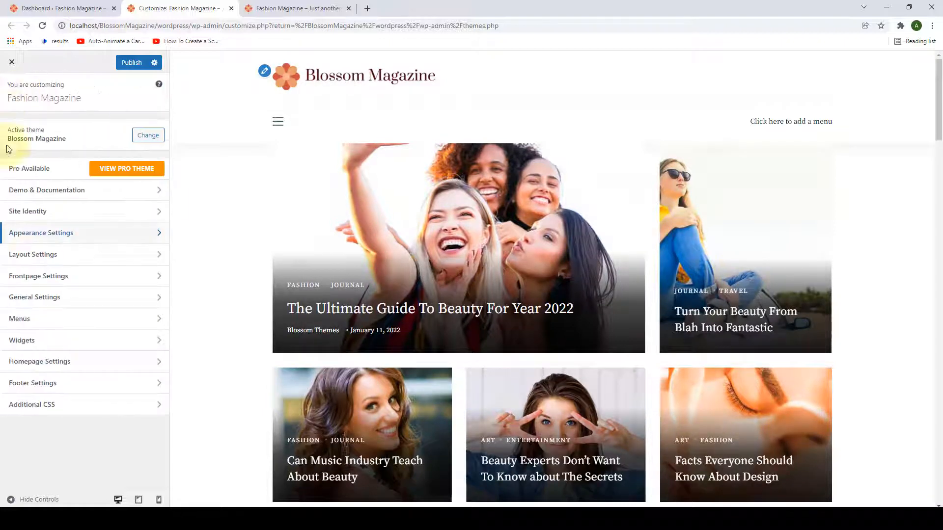
left_click(45, 262)
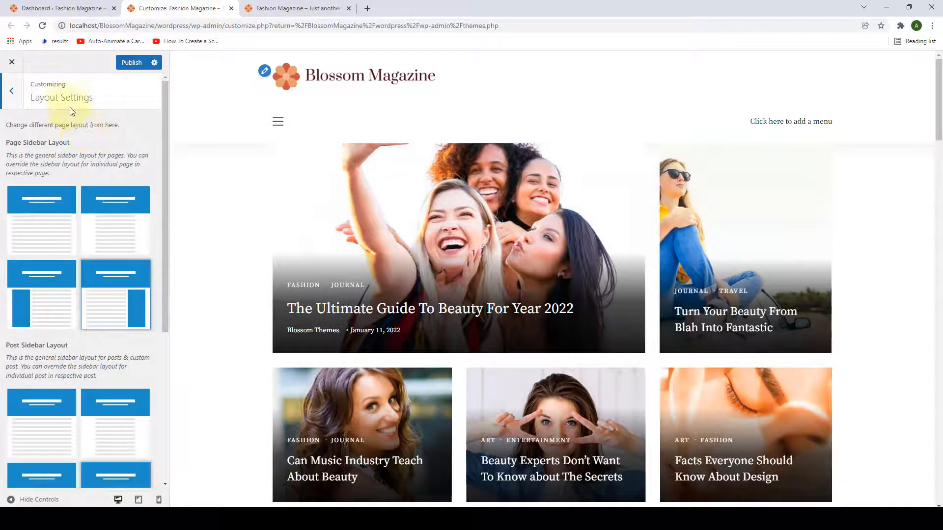
scroll(68, 118, "down", 1)
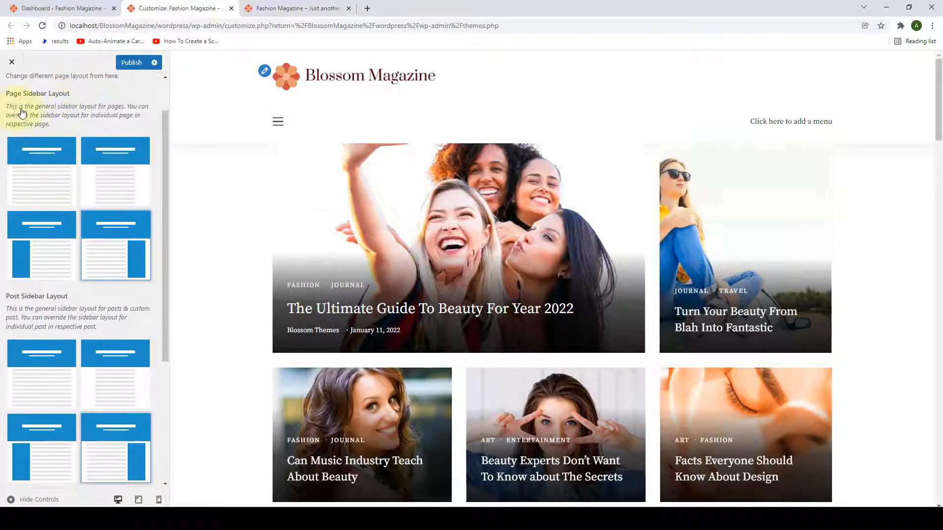
scroll(63, 107, "down", 3)
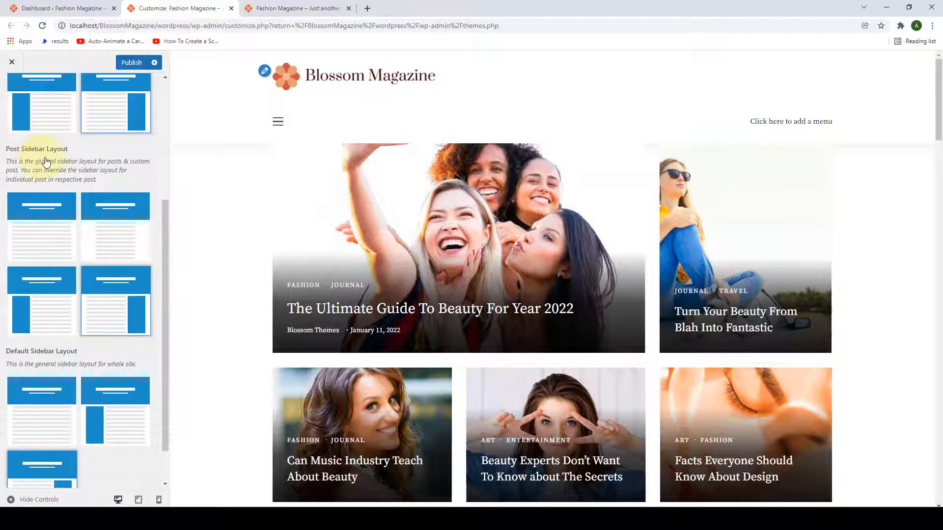
scroll(46, 162, "down", 1)
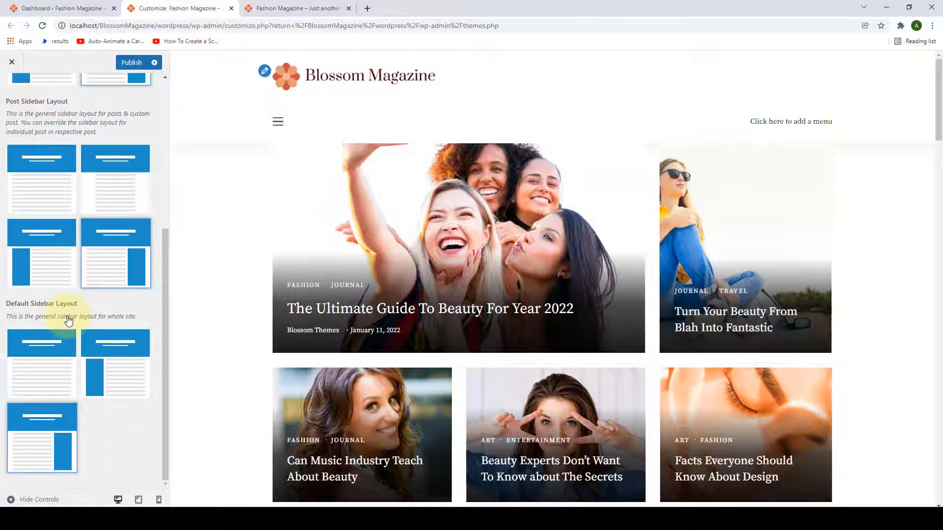
scroll(69, 320, "up", 5)
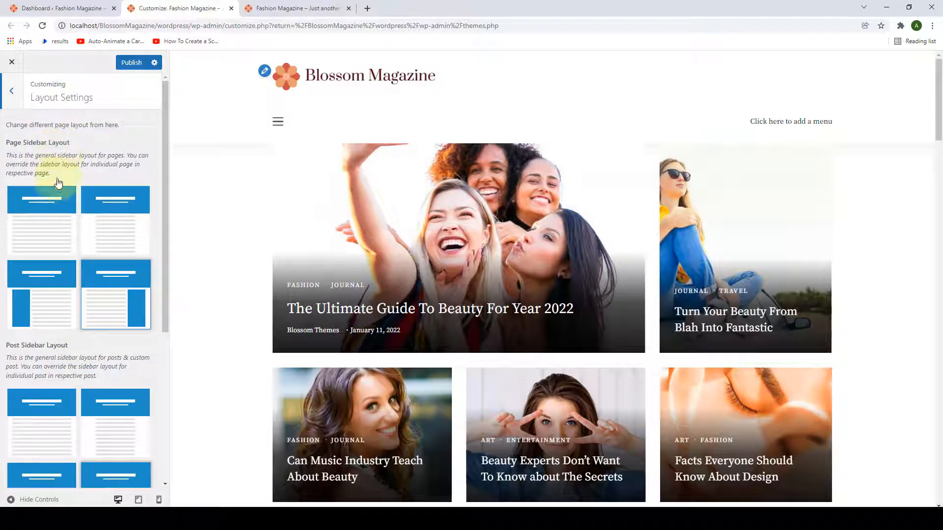
scroll(49, 206, "down", 2)
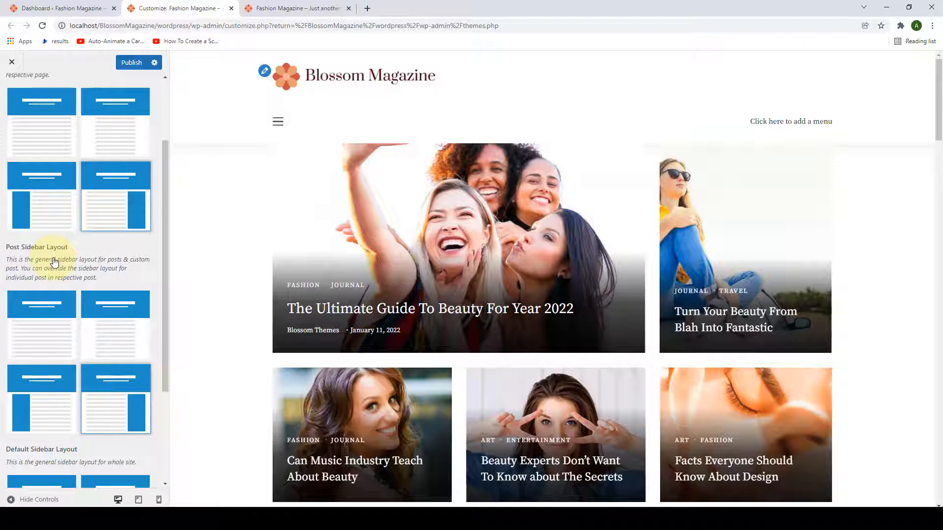
scroll(54, 262, "up", 2)
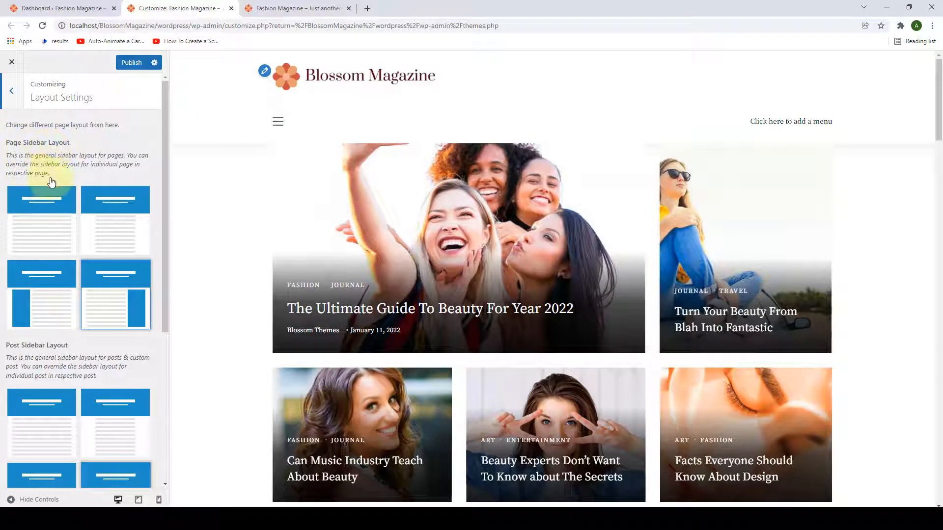
scroll(57, 180, "down", 4)
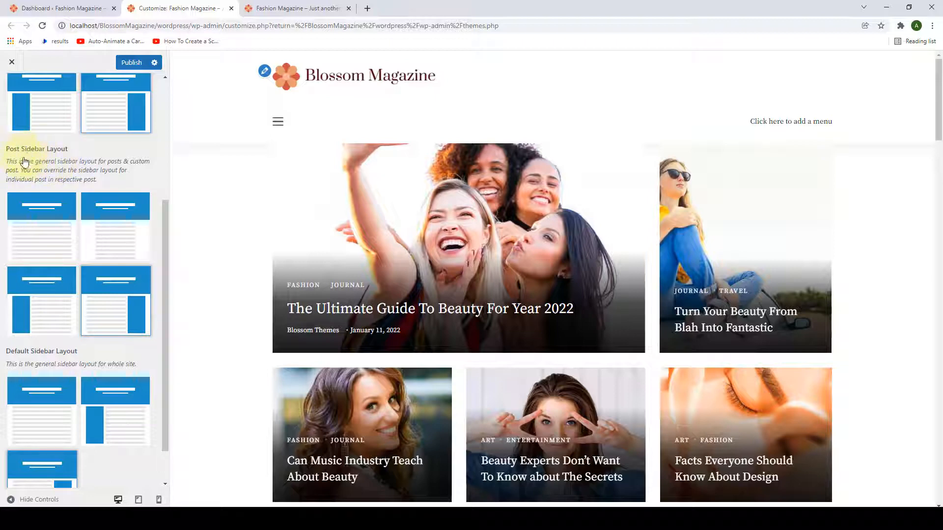
scroll(35, 168, "up", 4)
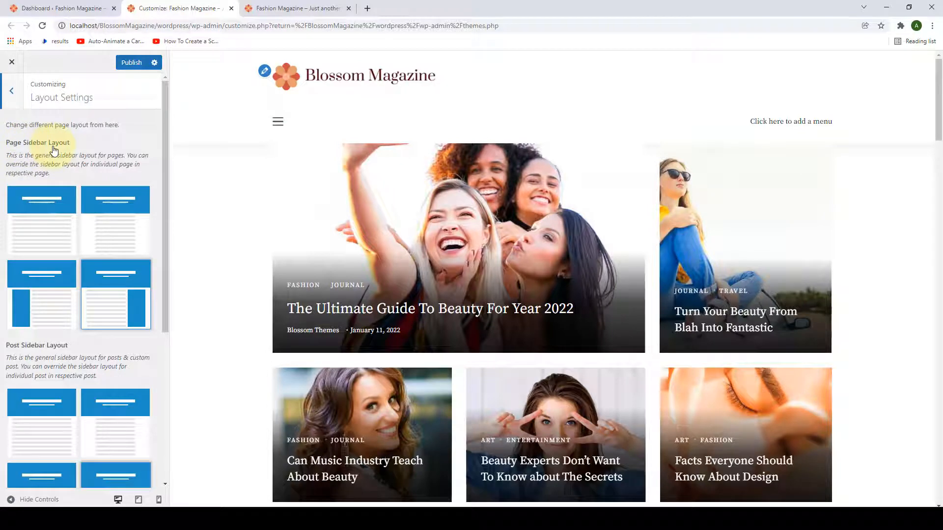
scroll(59, 189, "down", 5)
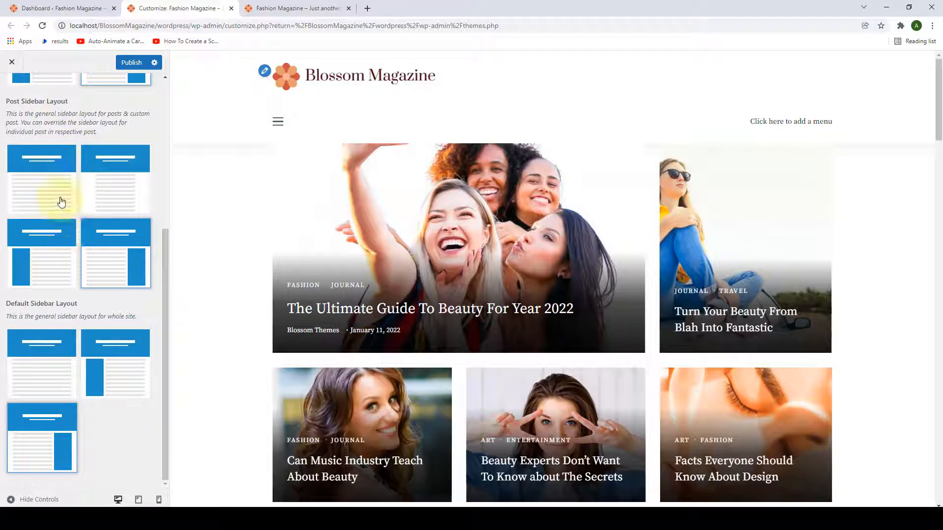
Step: Open the post "The Ultimate Guide To Beauty For Year 2022" in the preview and review its content and sidebar widgets
scroll(305, 251, "down", 2)
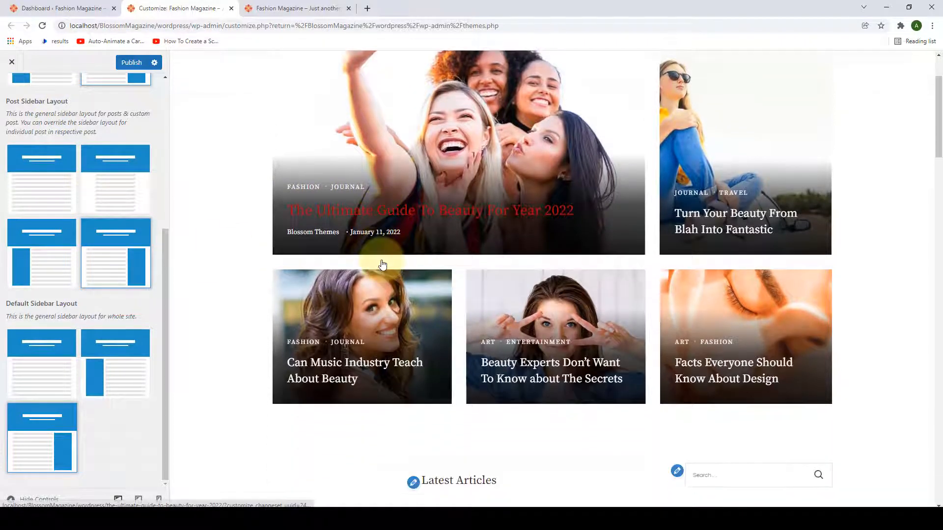
left_click(391, 212)
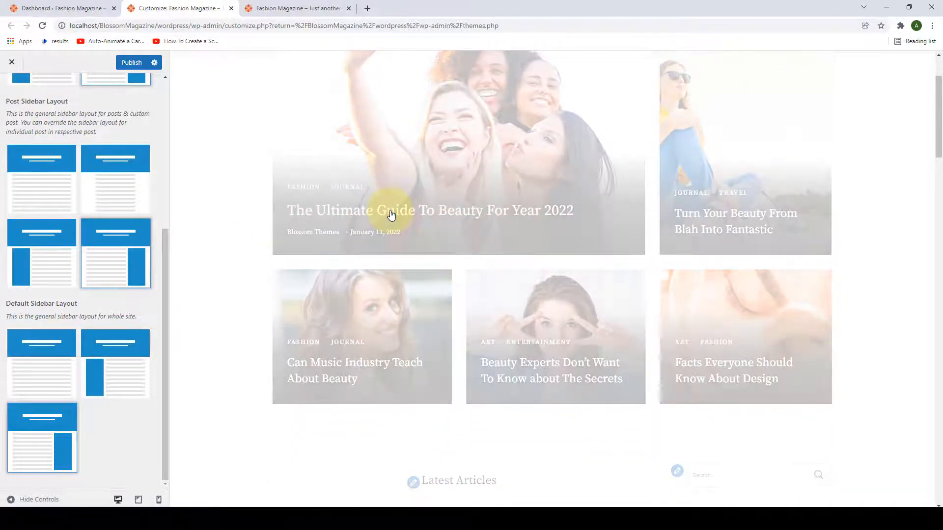
scroll(390, 212, "down", 3)
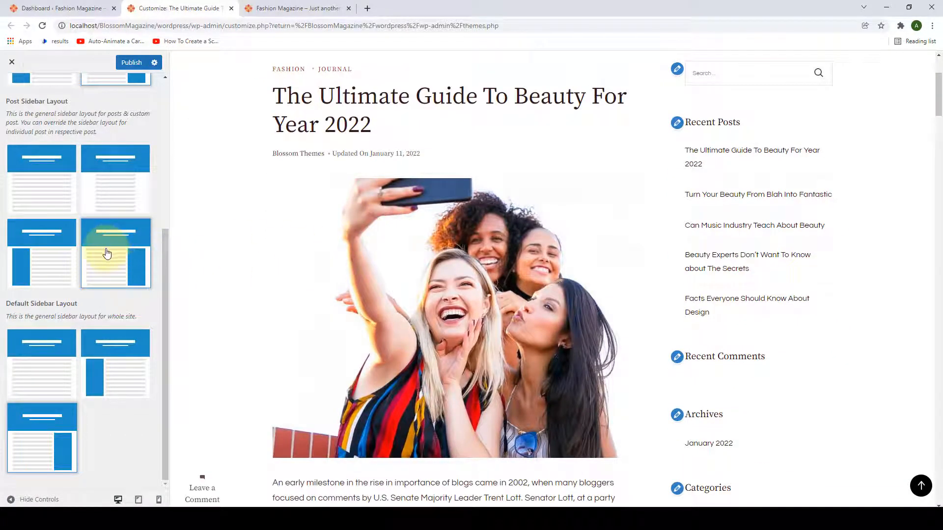
scroll(741, 276, "down", 8)
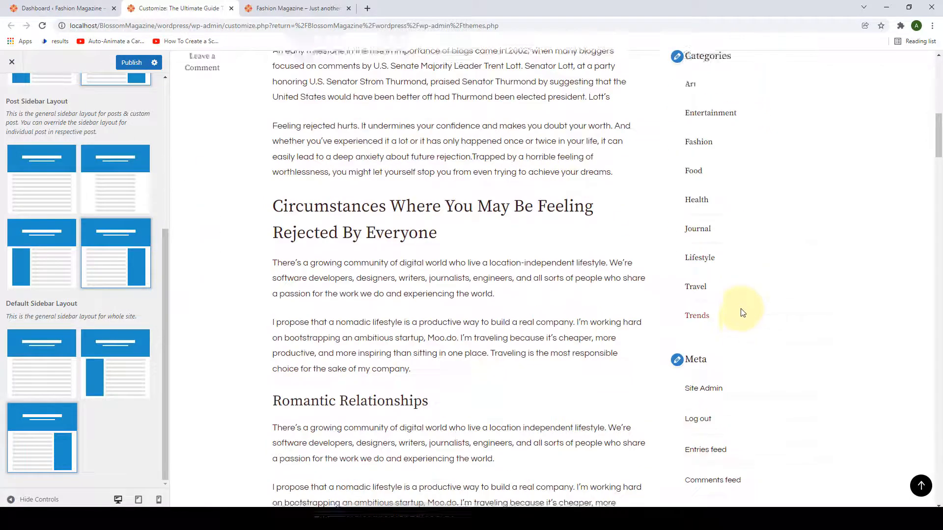
scroll(743, 295, "up", 3)
scroll(744, 304, "up", 5)
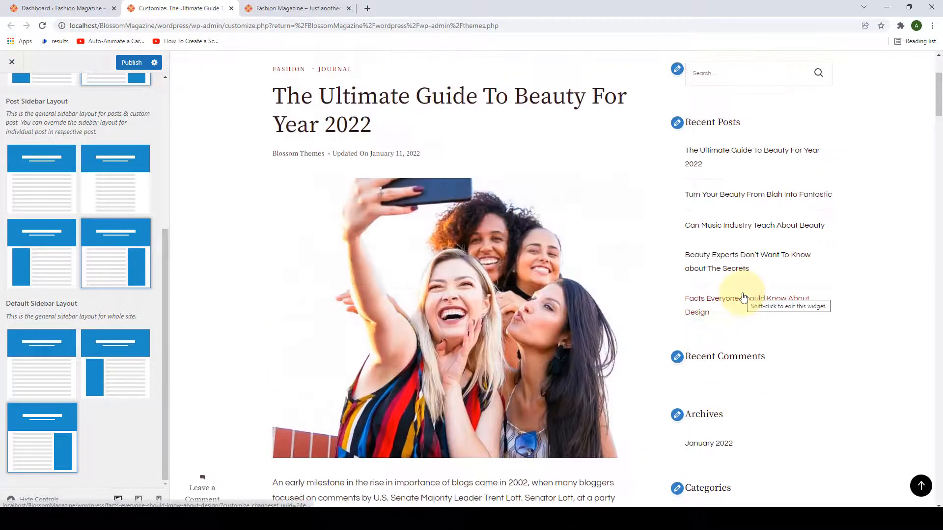
Step: Try the left sidebar option for the Post Sidebar Layout and review the post in the preview
left_click(47, 265)
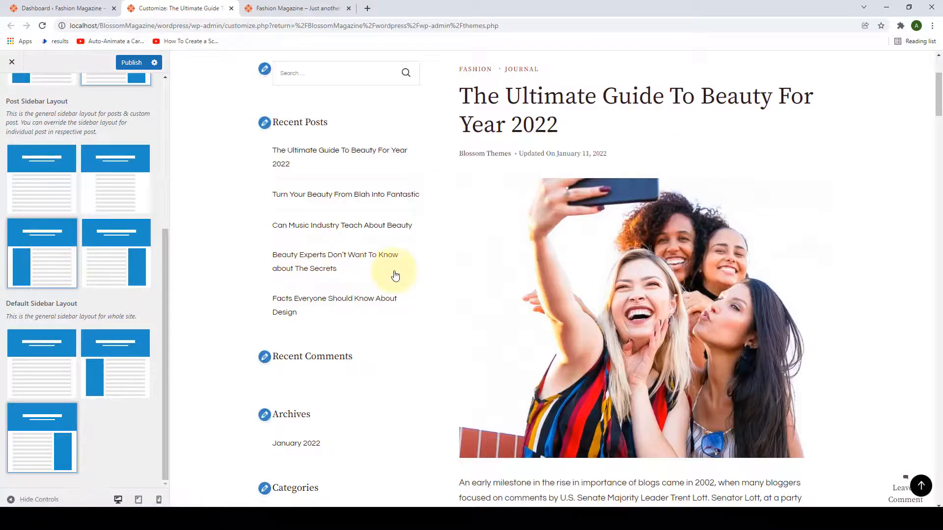
scroll(401, 316, "down", 4)
scroll(401, 316, "up", 6)
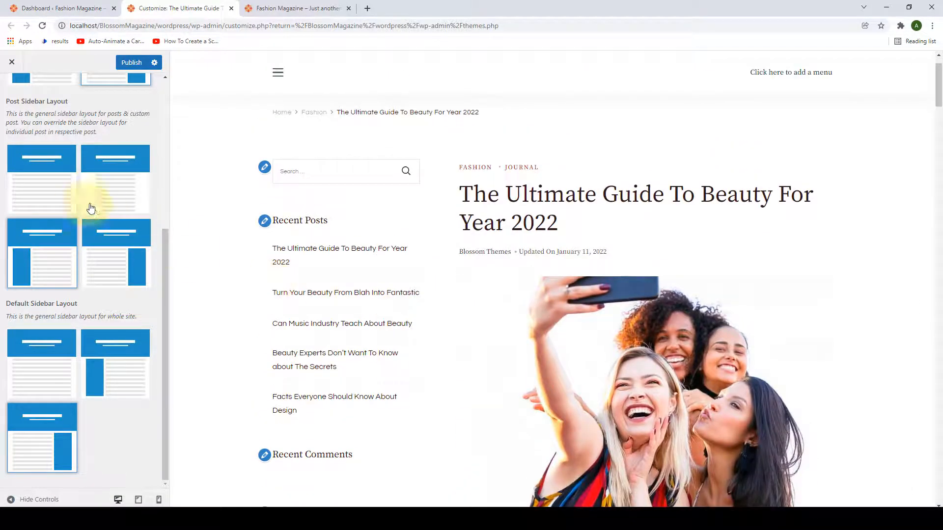
Step: Set the Post Sidebar Layout to full width without a sidebar and review the post in the preview
left_click(66, 198)
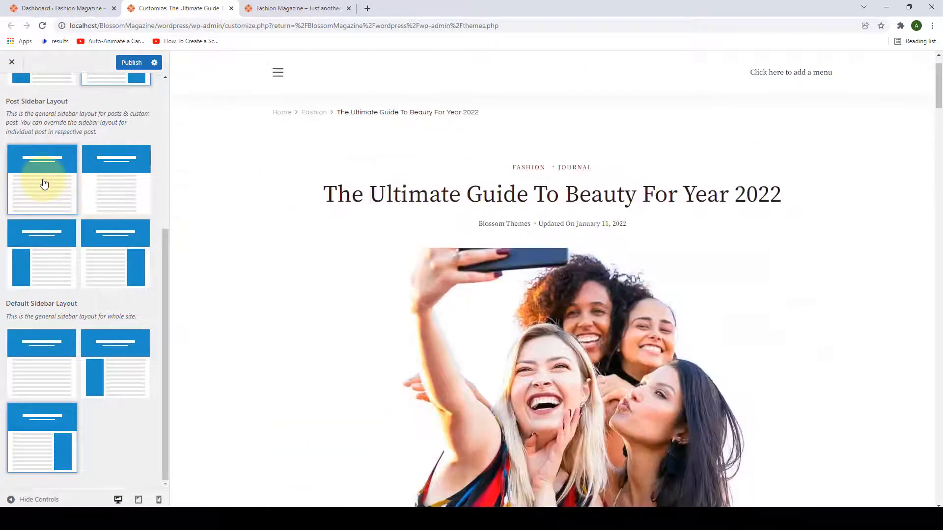
scroll(670, 319, "down", 11)
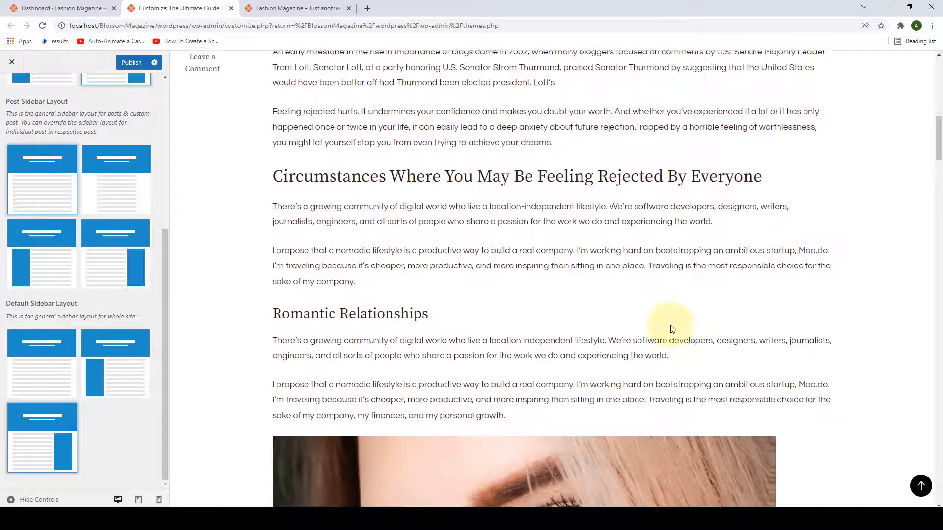
Step: Try the full width centered option for the Post Sidebar Layout and review the post in the preview
scroll(671, 325, "up", 5)
scroll(671, 325, "up", 5)
left_click(112, 190)
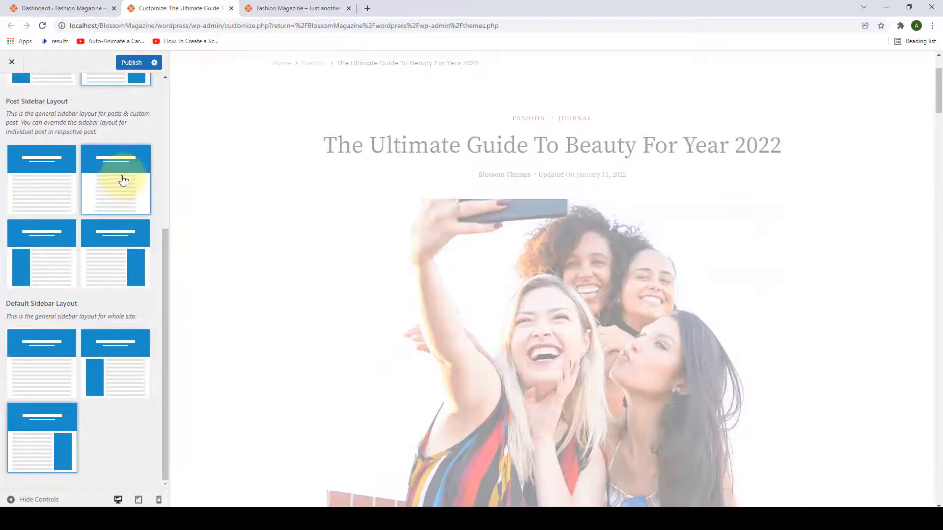
scroll(629, 299, "down", 15)
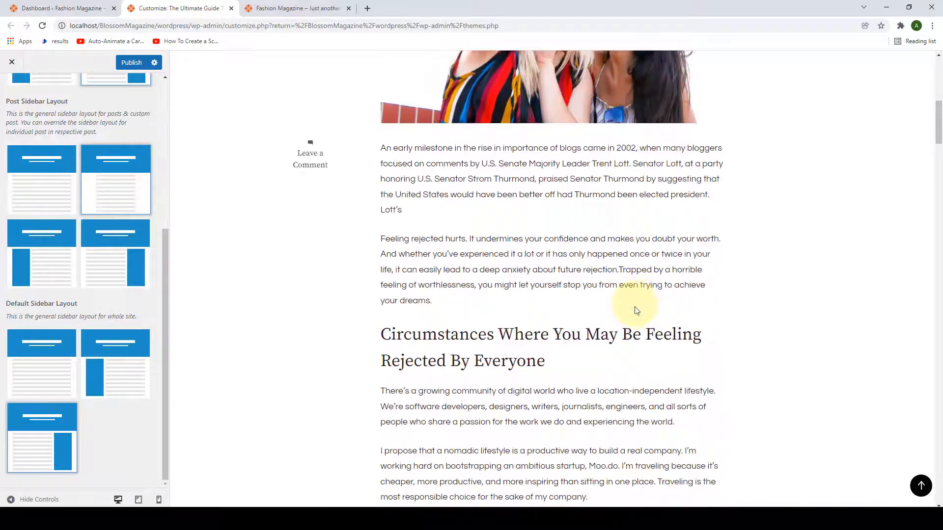
scroll(635, 308, "up", 15)
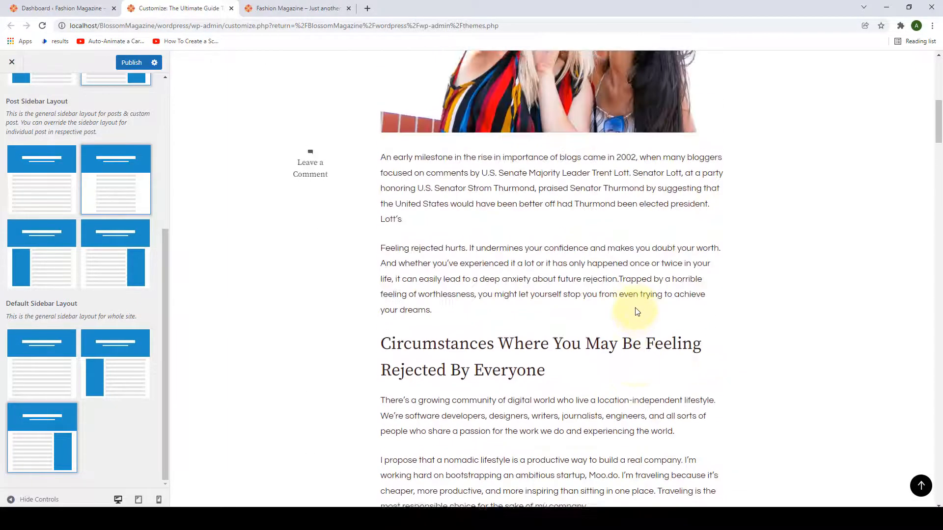
Step: Set the Post Sidebar Layout to the right sidebar and publish the Customizer changes
scroll(635, 307, "up", 2)
left_click(118, 245)
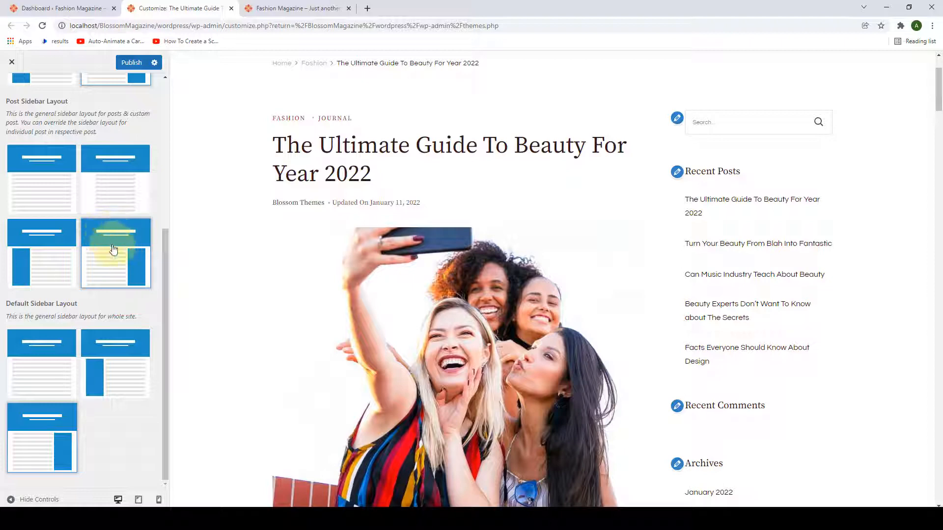
left_click(131, 63)
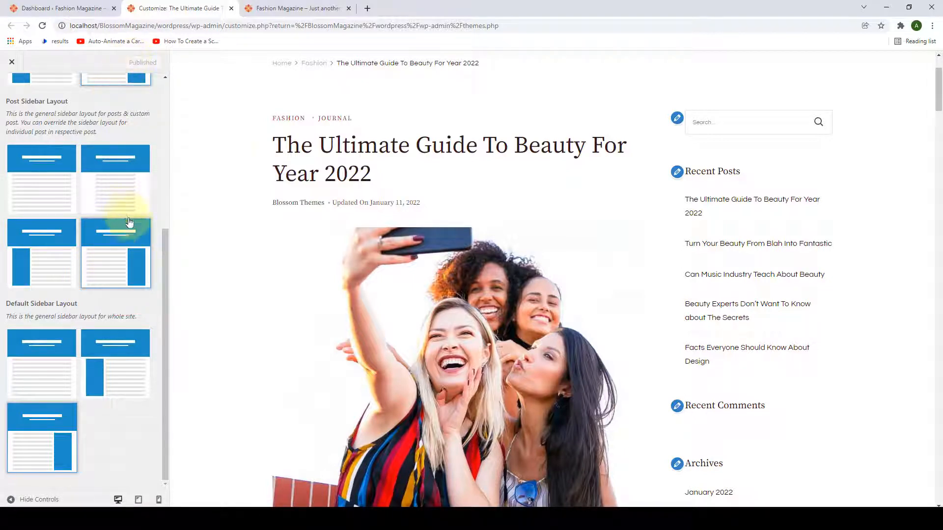
Step: From the live homepage, open "The Ultimate Guide To Beauty For Year 2022", "Can Music Industry Teach About Beauty" and "Beauty Experts Don't Want To Know about The Secrets" in new tabs
left_click(274, 9)
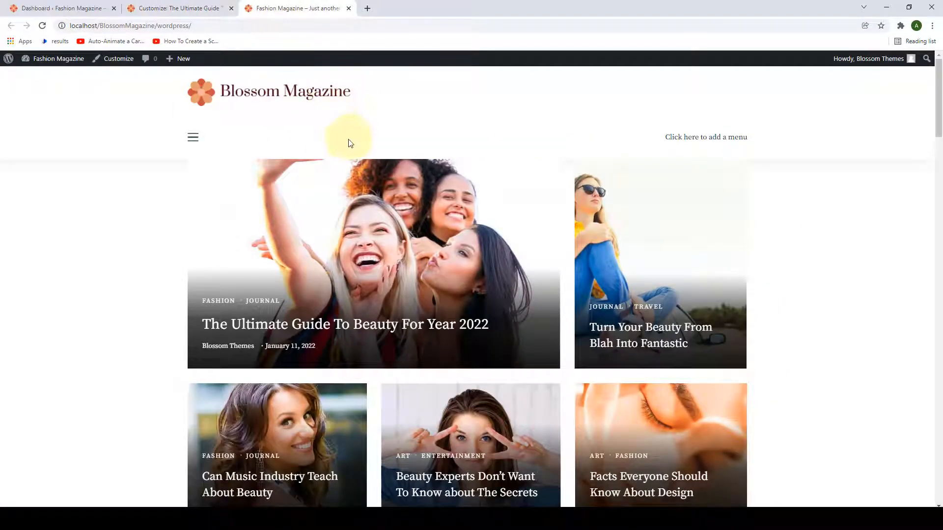
scroll(349, 144, "down", 10)
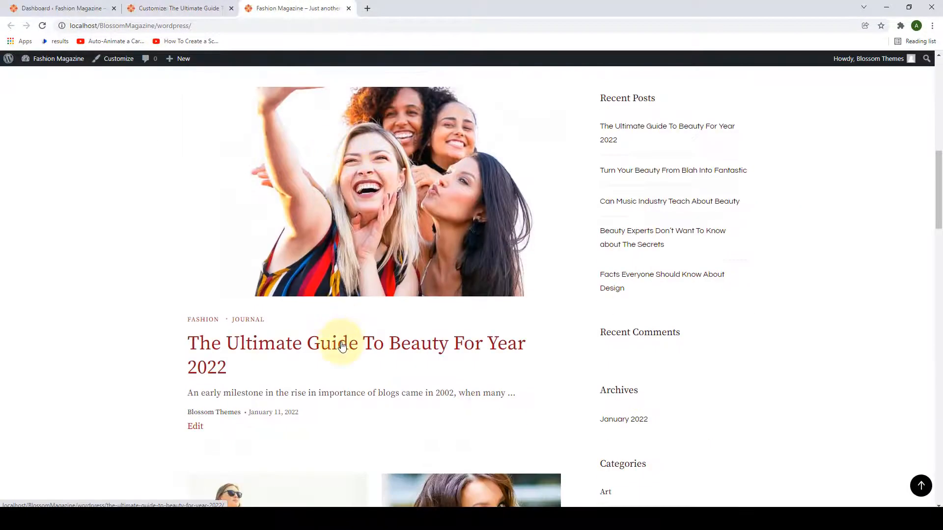
right_click(342, 347)
left_click(362, 352)
scroll(362, 353, "down", 7)
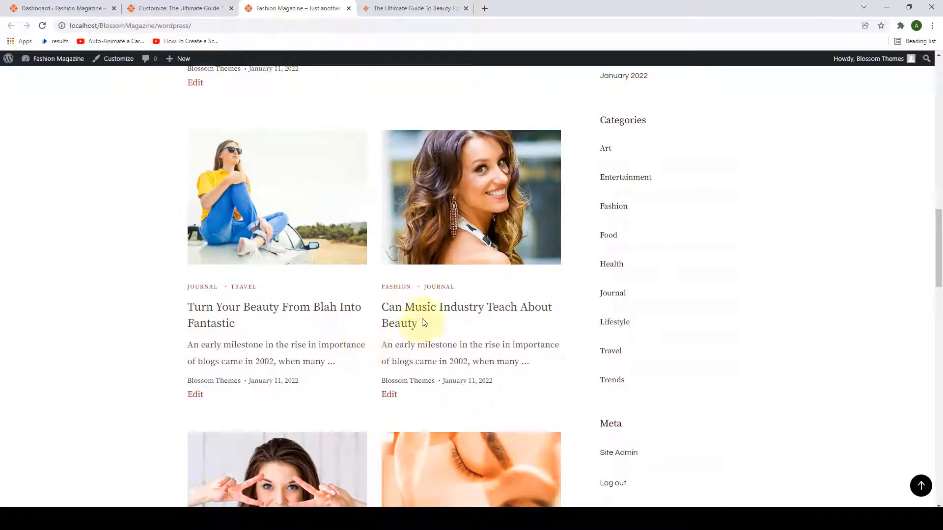
right_click(425, 312)
left_click(442, 320)
scroll(358, 316, "down", 6)
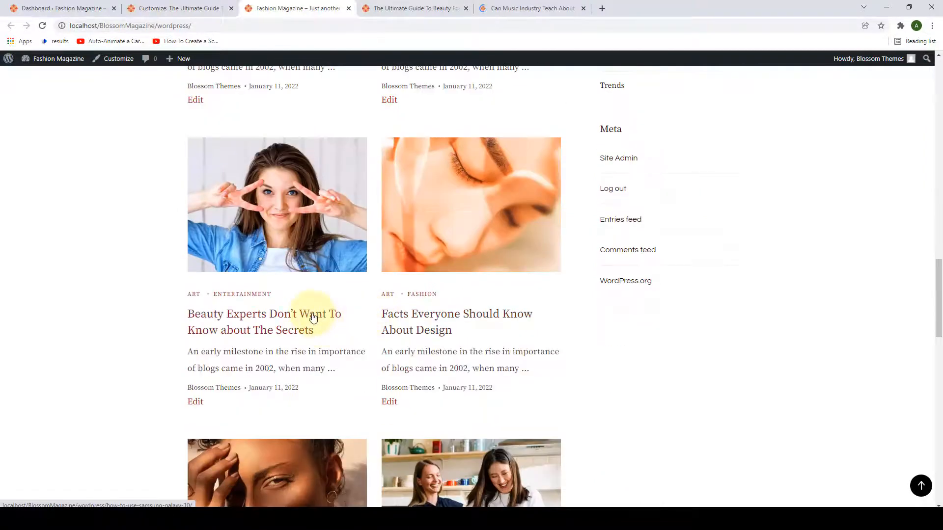
right_click(313, 317)
left_click(338, 322)
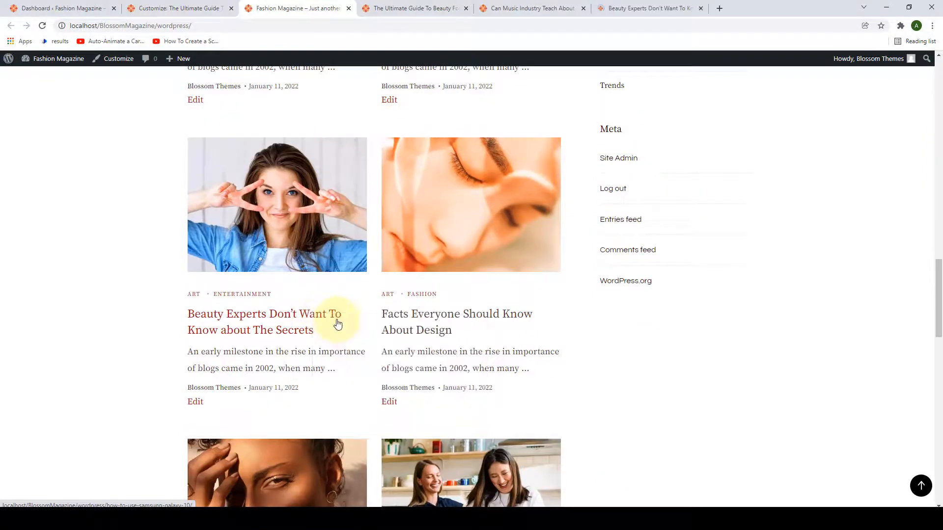
Step: Examine the sidebar placement on each of the three opened live posts
left_click(663, 6)
scroll(426, 229, "down", 7)
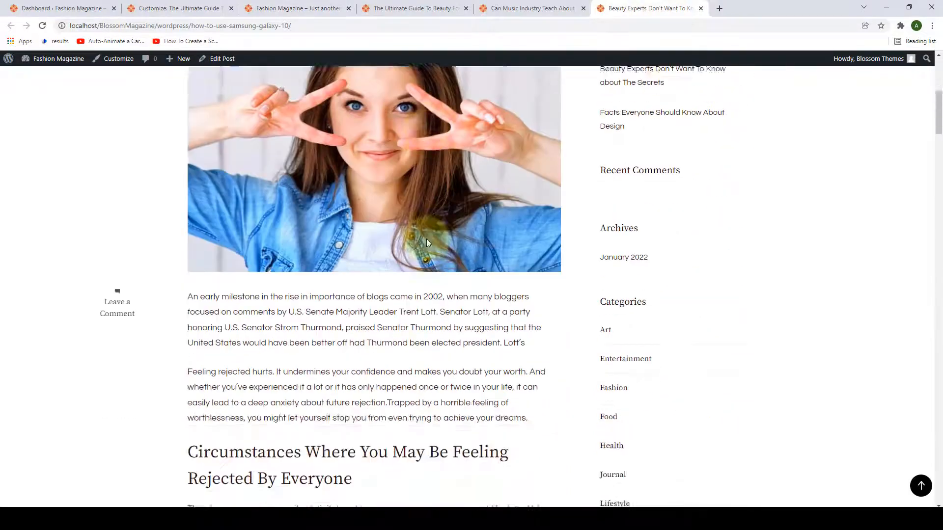
scroll(608, 313, "down", 9)
scroll(609, 312, "up", 14)
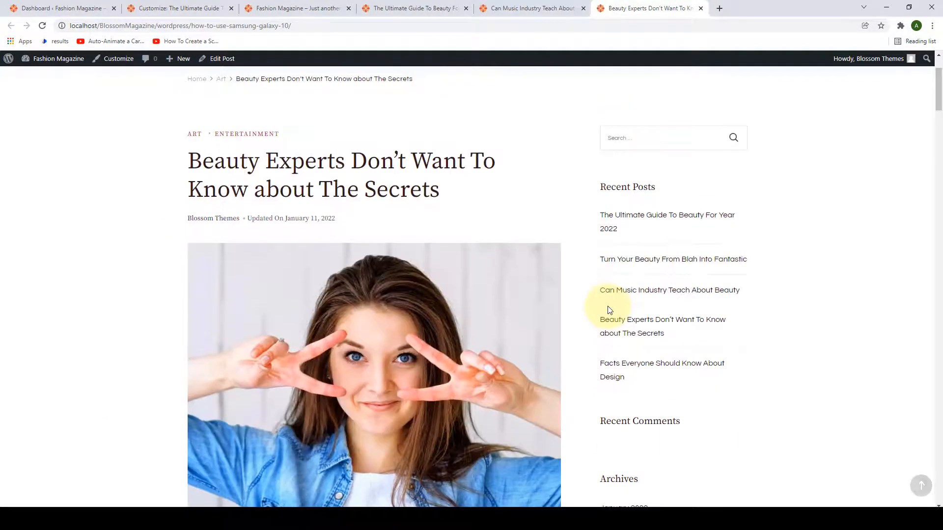
left_click(553, 9)
scroll(550, 265, "down", 5)
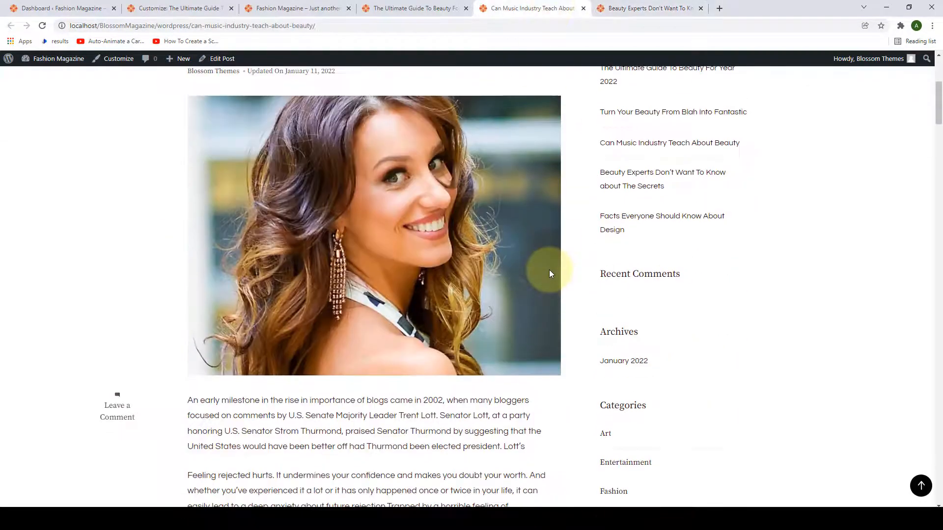
left_click(426, 6)
scroll(447, 210, "down", 5)
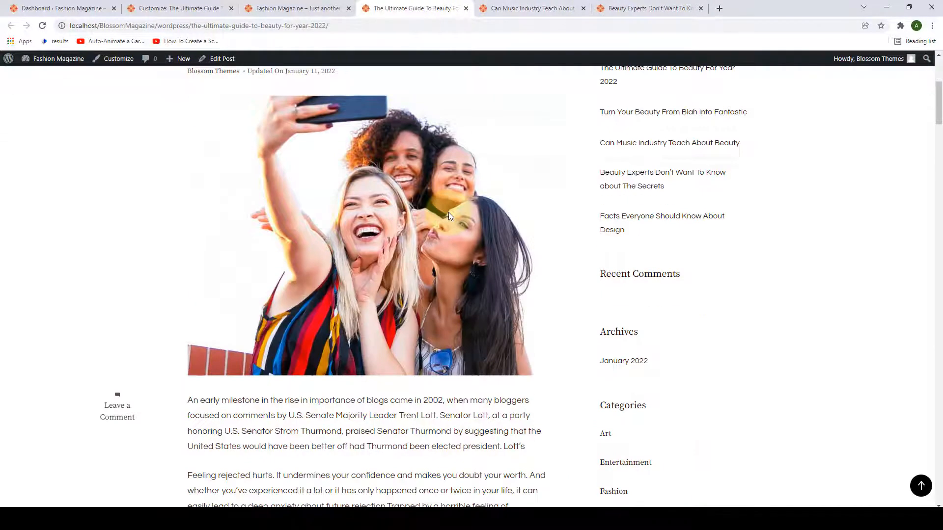
scroll(444, 211, "up", 2)
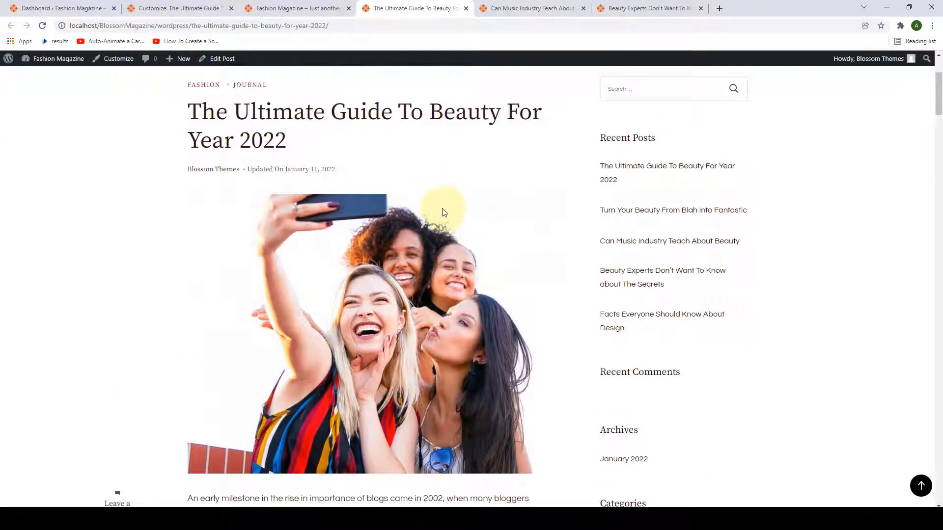
Step: Compare the Customizer's Post Sidebar Layout setting with the three live posts, ending on "Beauty Experts Don't Want To Know about The Secrets"
left_click(210, 10)
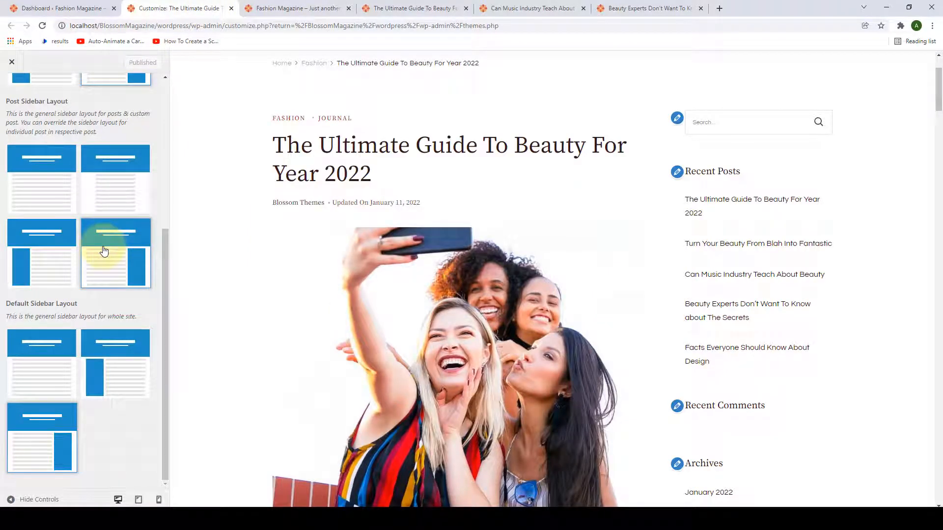
left_click(443, 6)
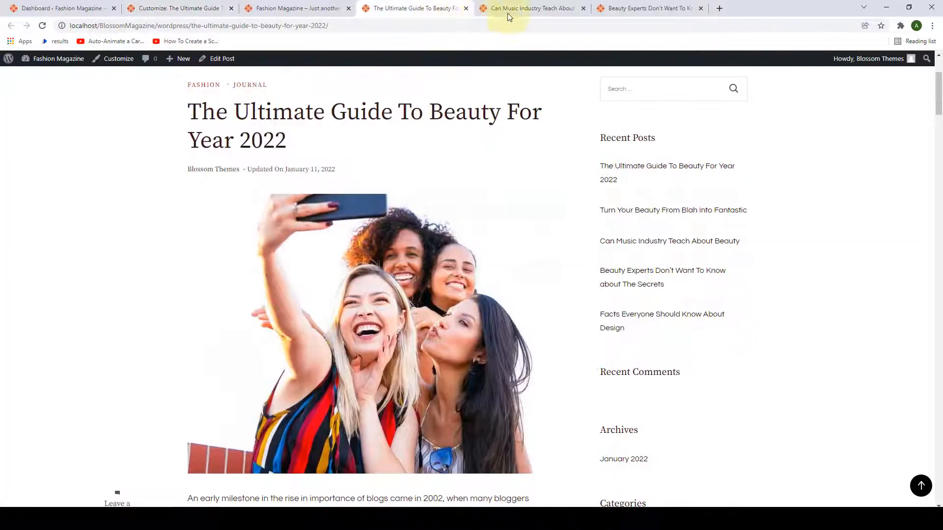
left_click(513, 8)
left_click(633, 10)
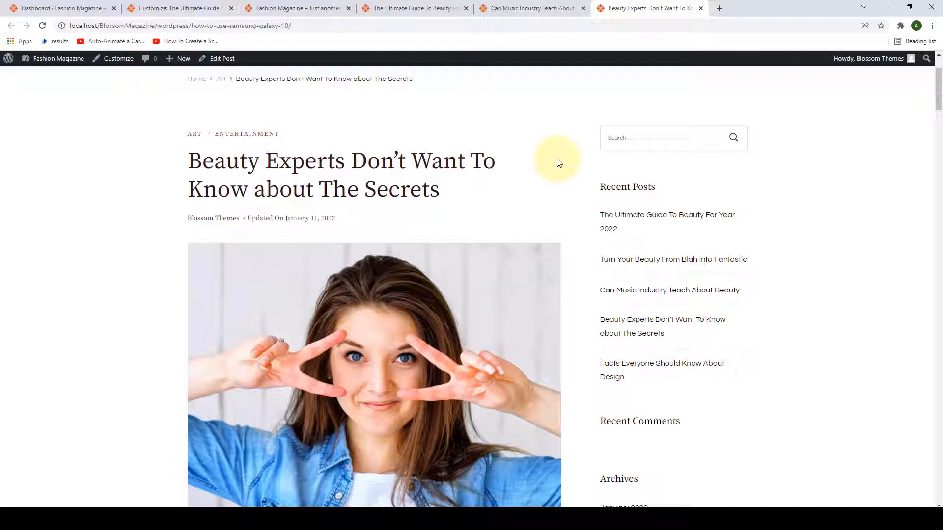
left_click_drag(442, 192, 200, 167)
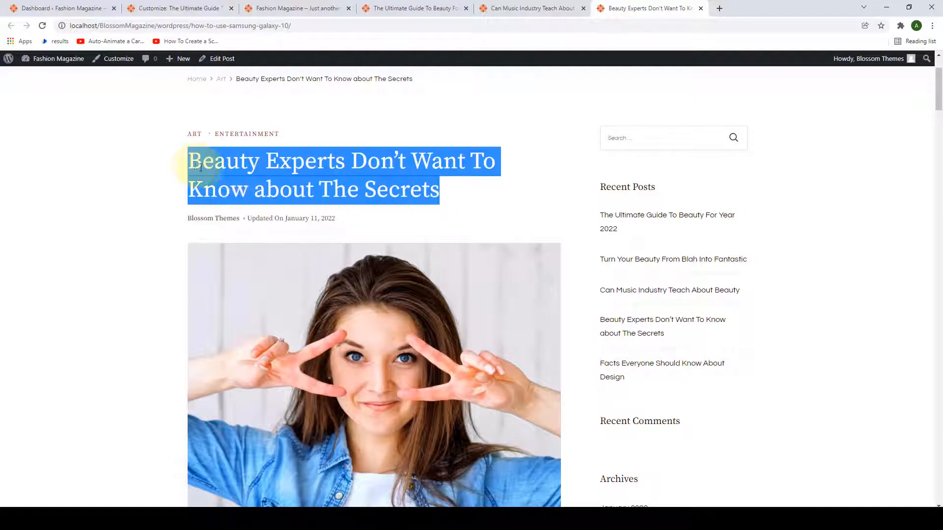
left_click(349, 139)
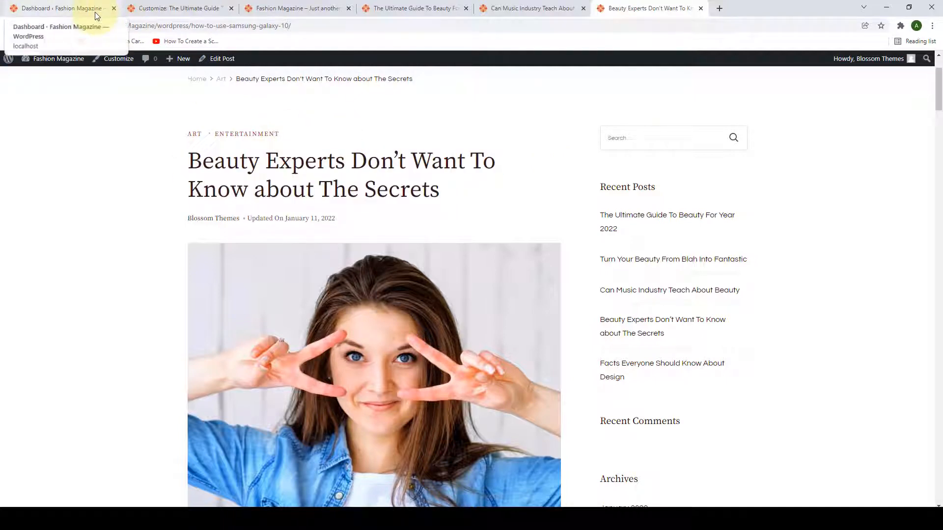
Step: Open the post "Beauty Experts Don't Want To Know about The Secrets" for editing from the dashboard's list of all posts
left_click(95, 12)
mouse_move(45, 142)
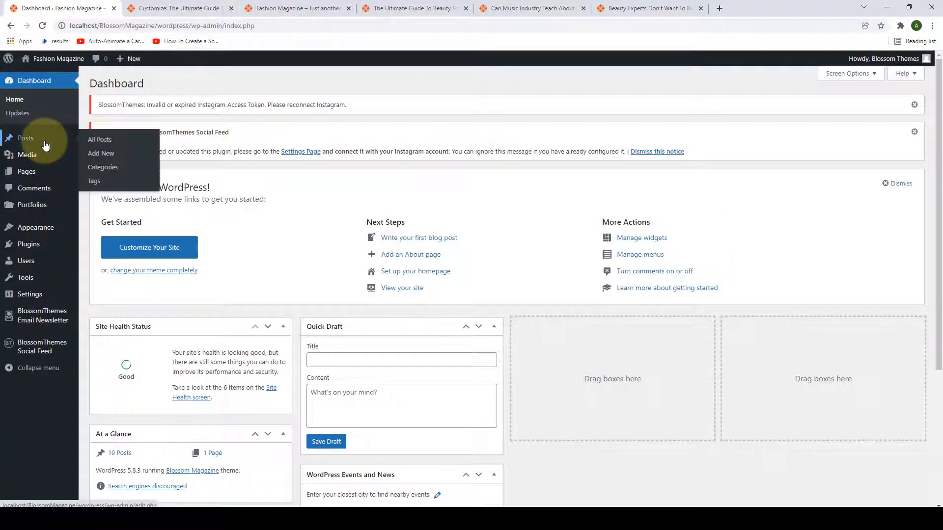
left_click(103, 142)
scroll(134, 226, "down", 1)
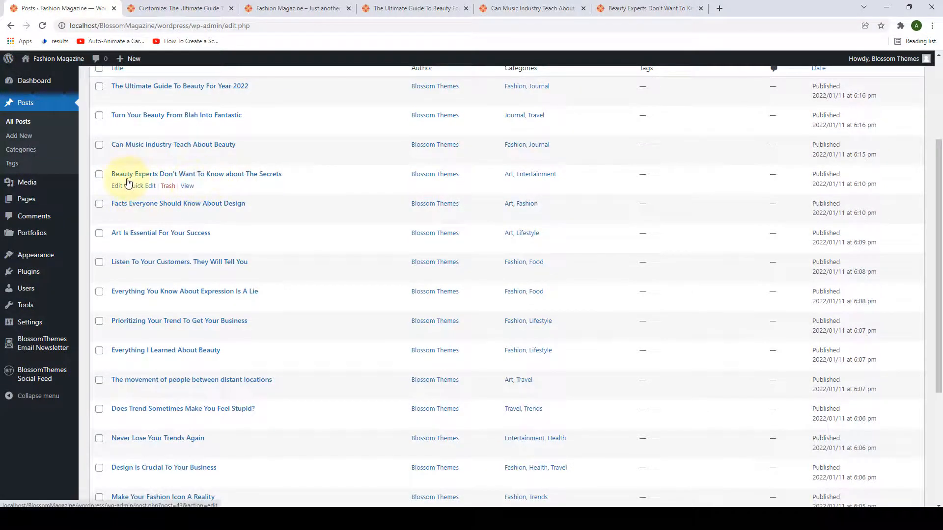
left_click(115, 187)
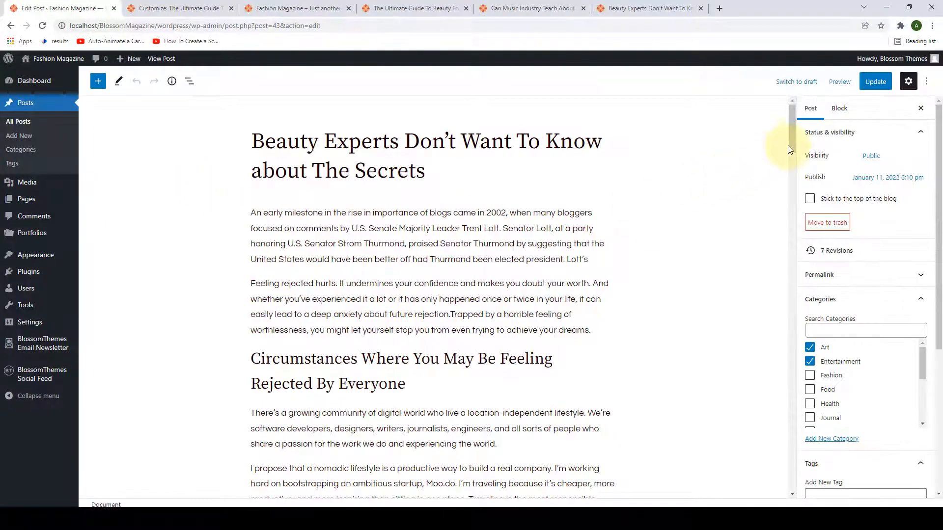
Step: Choose the Left Sidebar template in the post's Sidebar Layout settings and update the post
left_click_drag(791, 160, 776, 474)
scroll(614, 354, "down", 1)
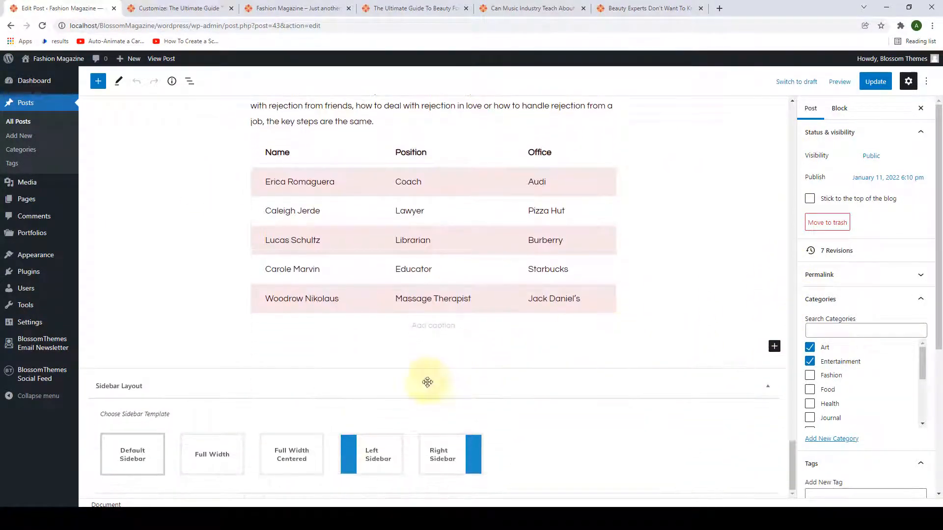
left_click(374, 447)
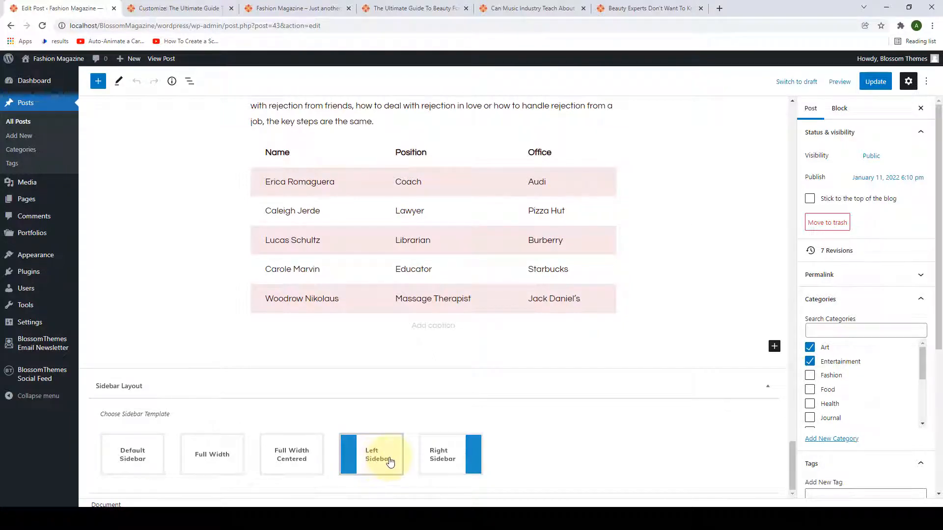
left_click(871, 86)
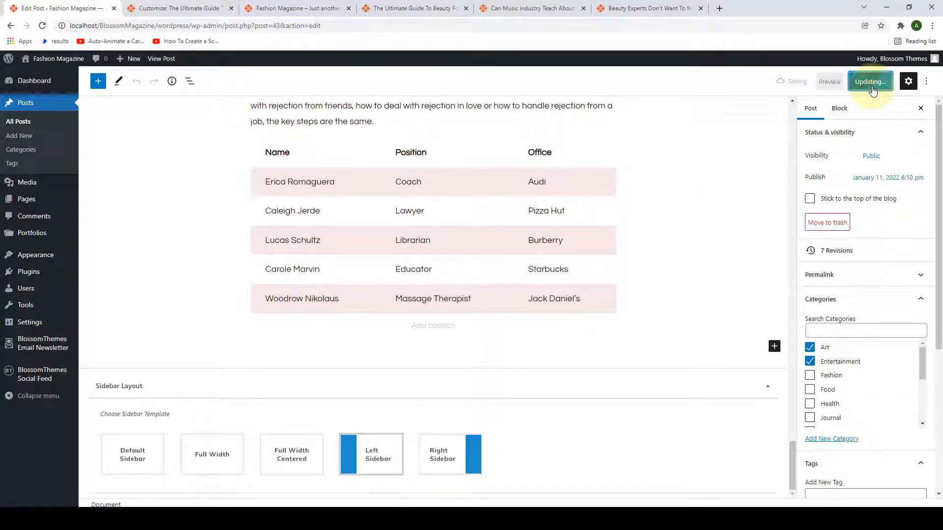
Step: Reload the live post "Beauty Experts Don't Want To Know about The Secrets" and review its sidebar layout
left_click(626, 6)
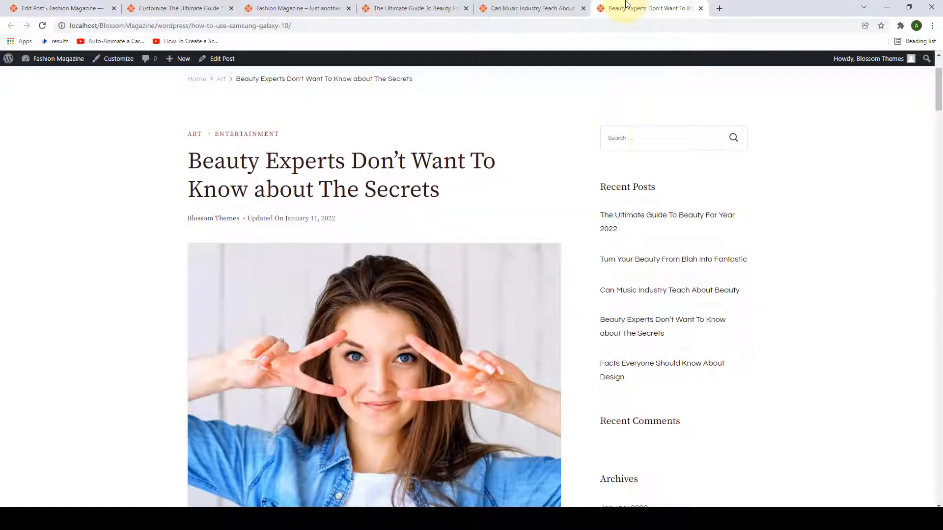
left_click(43, 30)
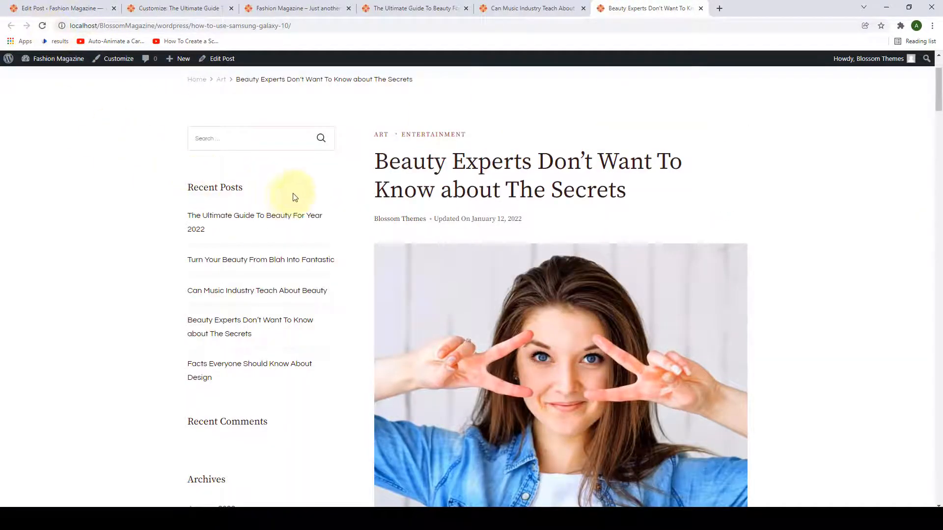
scroll(295, 253, "down", 1)
scroll(295, 253, "down", 8)
scroll(297, 301, "up", 10)
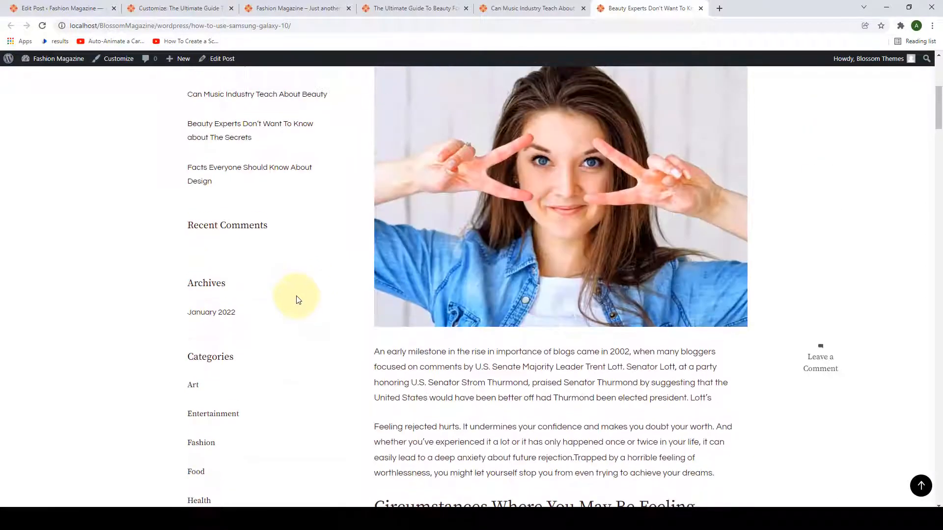
Step: Review the sidebar layout, content and title of the live post "Can Music Industry Teach About Beauty"
left_click(545, 8)
scroll(457, 199, "up", 4)
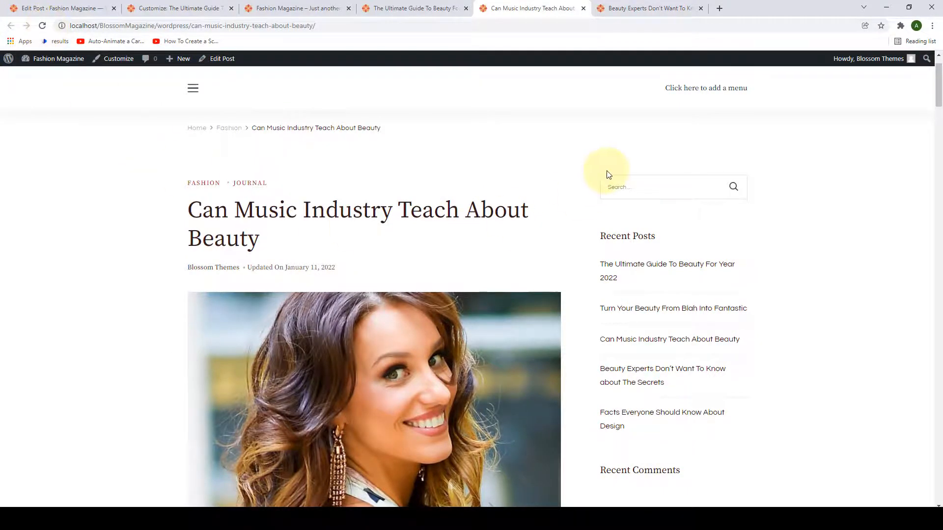
scroll(608, 243, "down", 10)
scroll(609, 248, "up", 5)
scroll(608, 248, "up", 7)
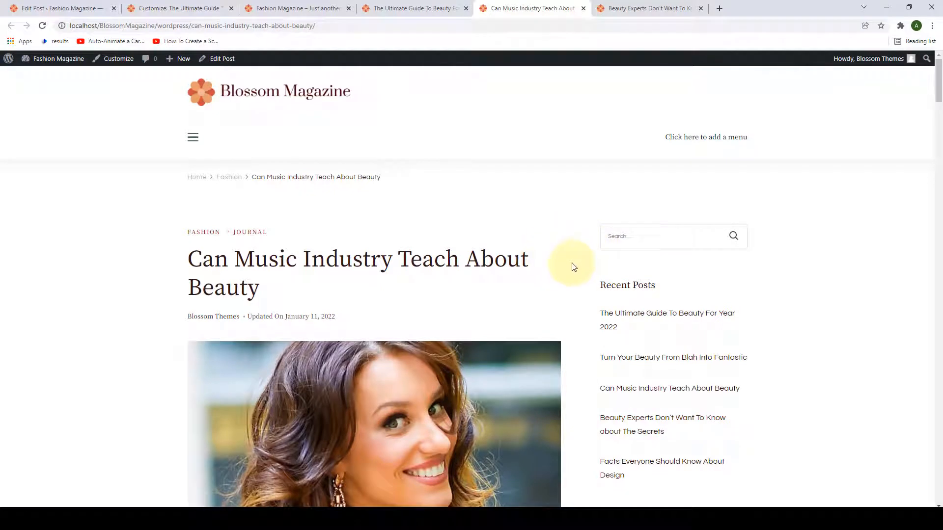
left_click_drag(269, 289, 187, 266)
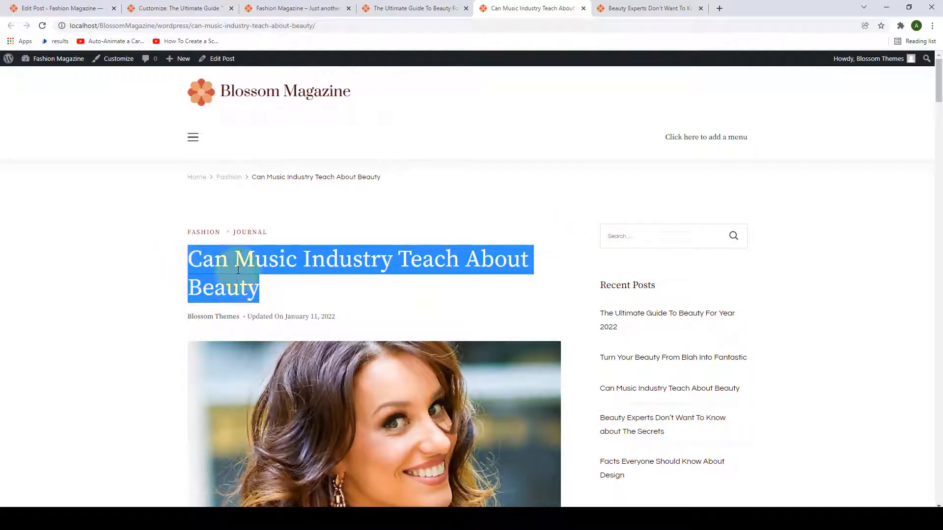
left_click(264, 292)
Step: Return to the dashboard's list of all posts and open "Can Music Industry Teach About Beauty" for editing
left_click(59, 8)
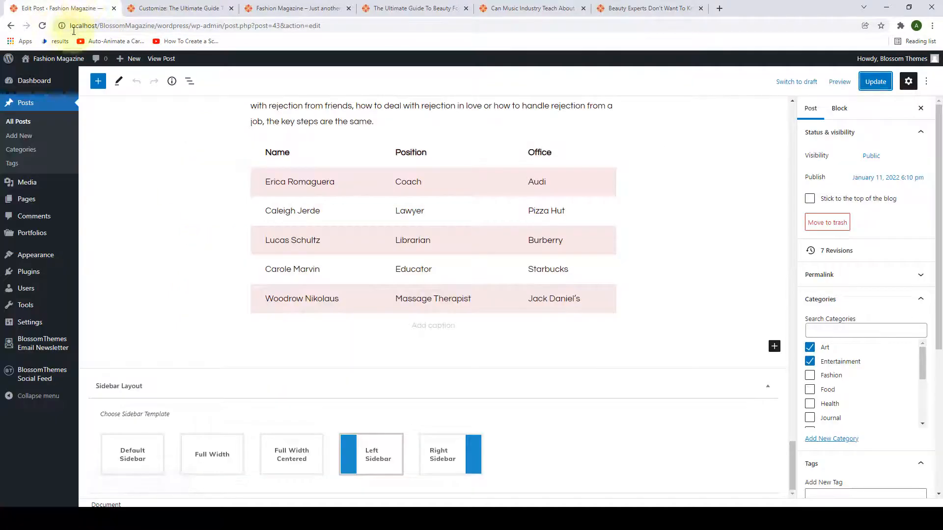
left_click(21, 122)
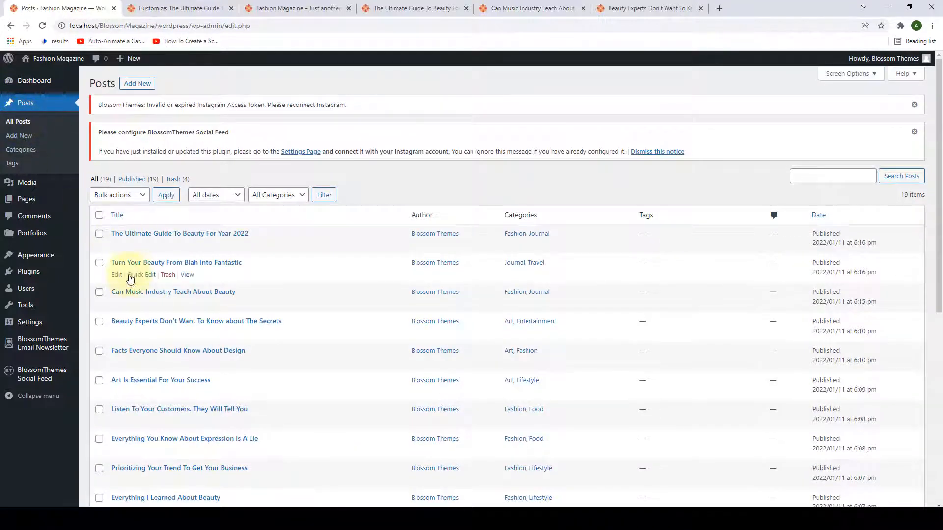
scroll(130, 235, "down", 2)
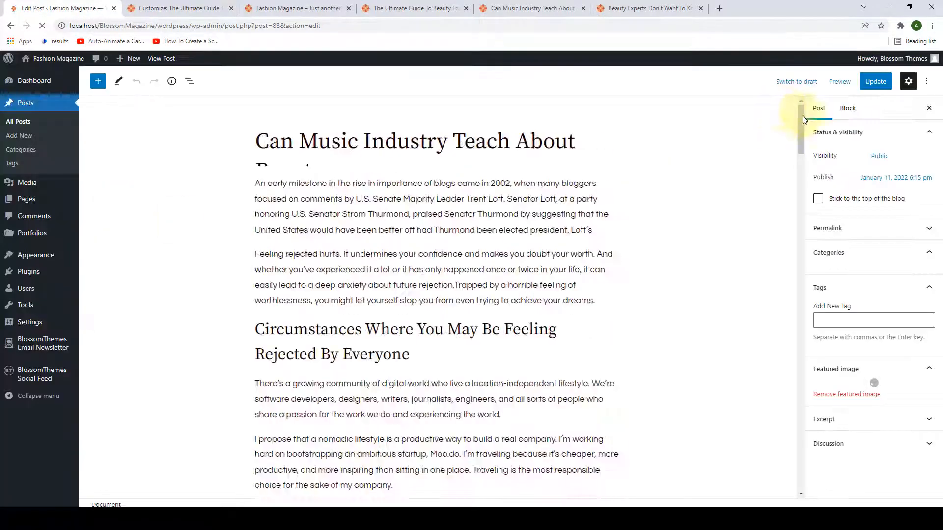
Step: Choose the Full Width template in the Sidebar Layout settings of "Can Music Industry Teach About Beauty" and update the post
left_click_drag(793, 113, 782, 462)
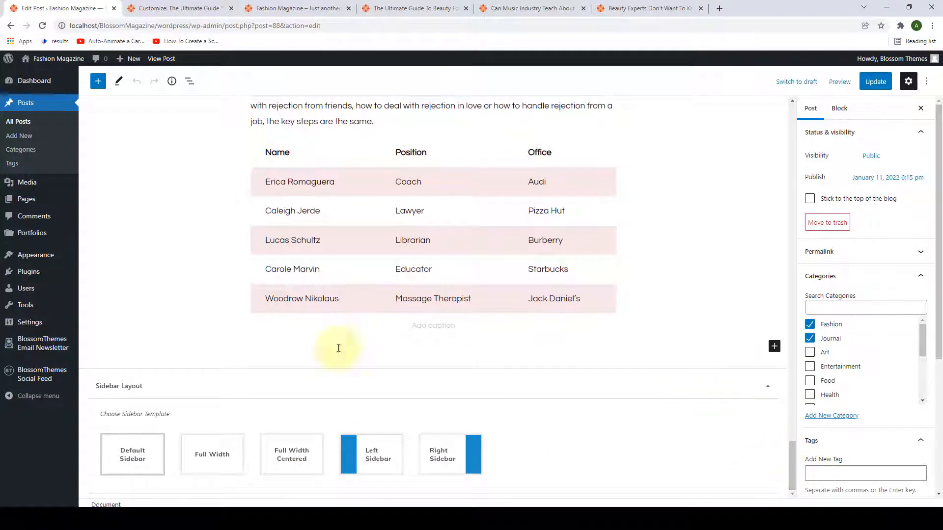
left_click(214, 459)
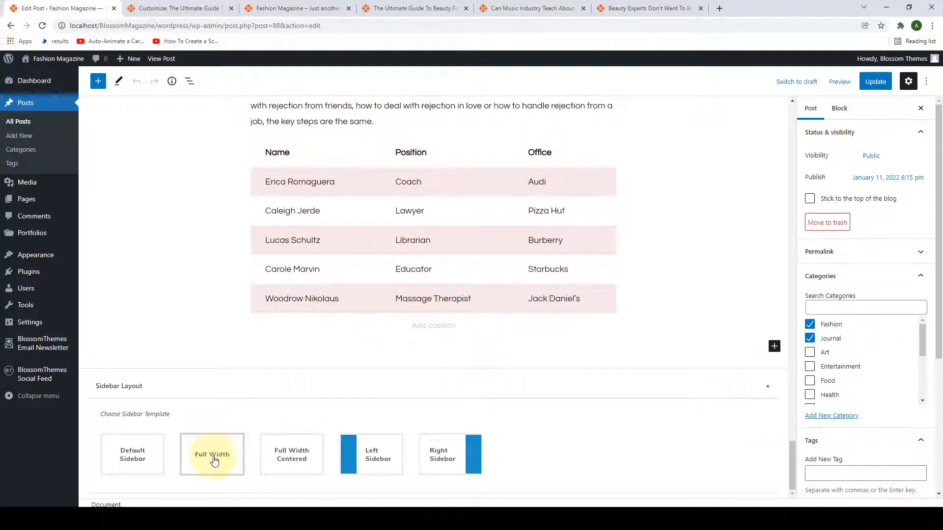
left_click(874, 81)
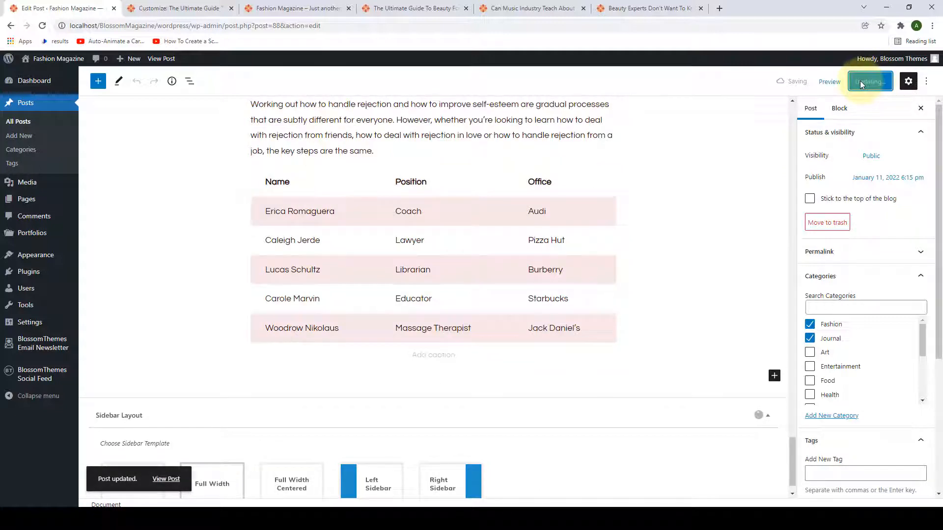
Step: Reload the live post "Can Music Industry Teach About Beauty" and review its layout down through the content
left_click(538, 9)
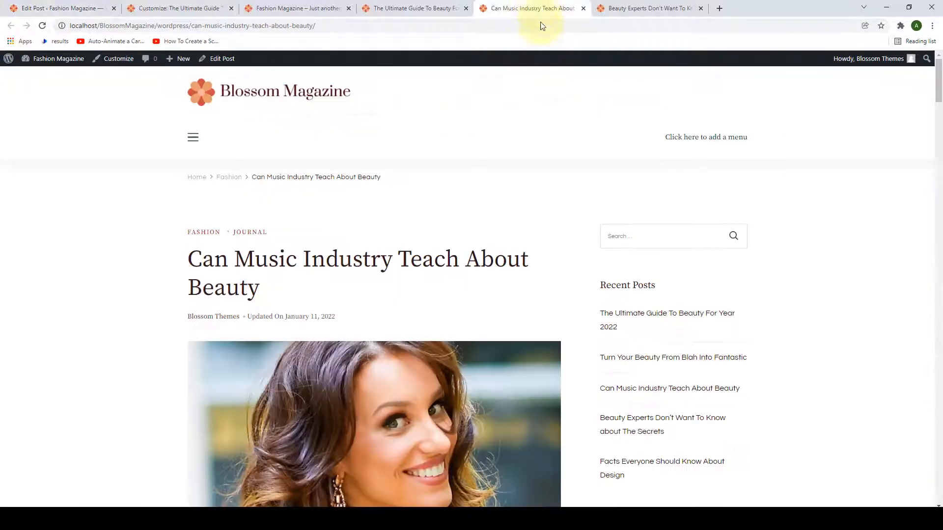
left_click(42, 26)
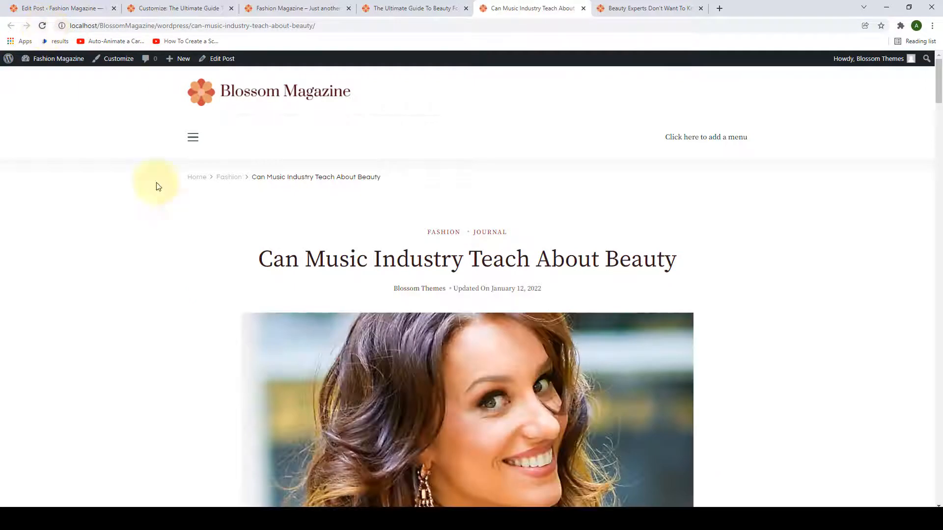
scroll(541, 344, "down", 14)
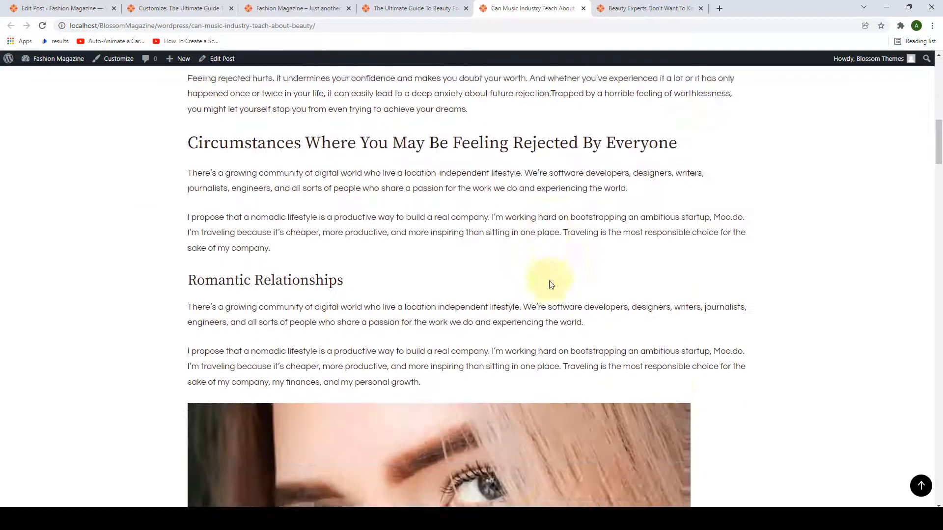
scroll(548, 315, "down", 20)
scroll(548, 316, "up", 6)
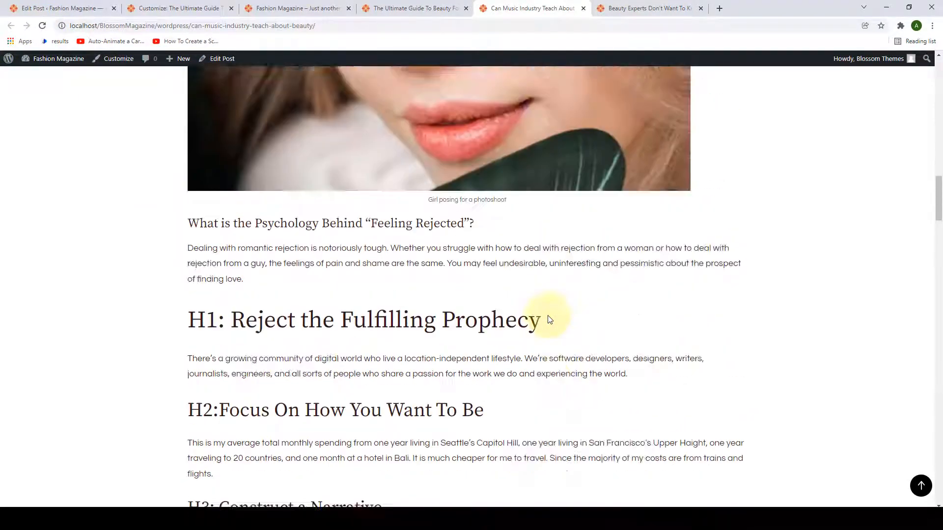
scroll(549, 318, "up", 20)
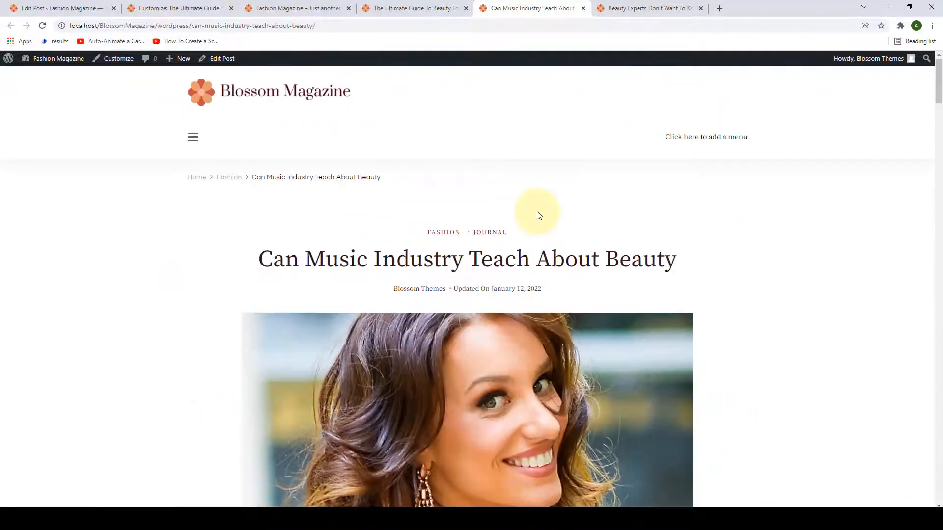
Step: Reload the live post "The Ultimate Guide To Beauty For Year 2022" and review its sidebar layout
left_click(426, 7)
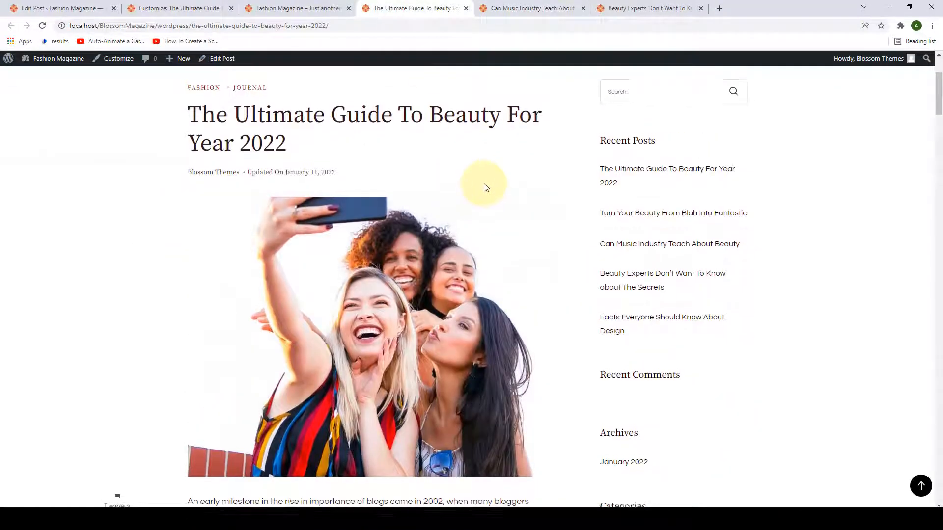
scroll(482, 185, "up", 3)
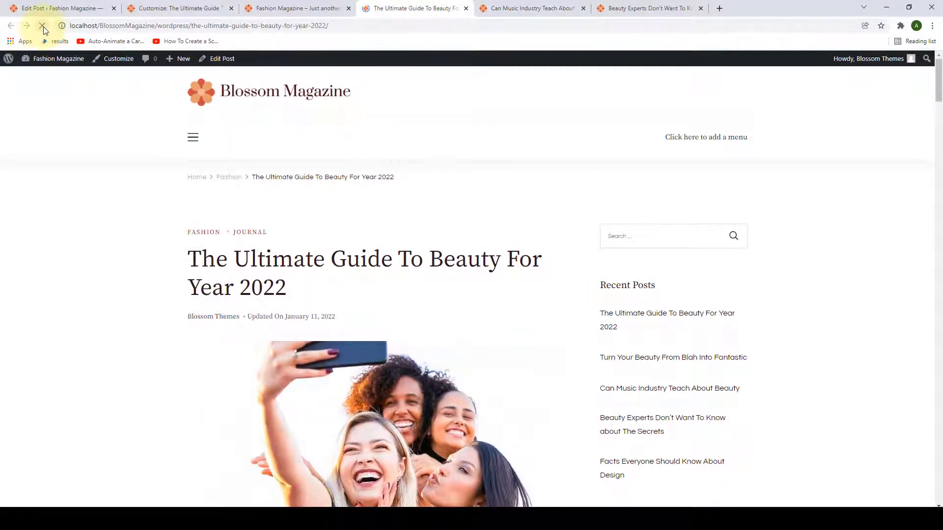
scroll(611, 251, "down", 1)
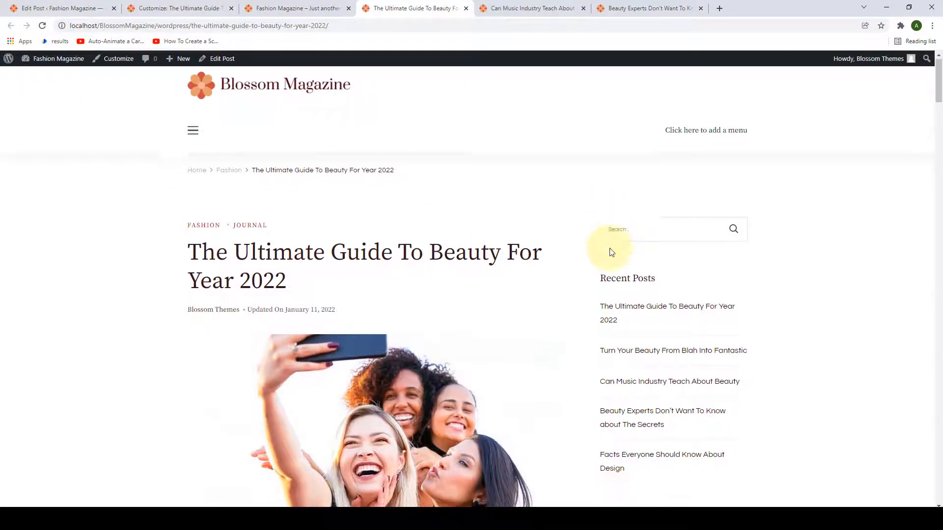
scroll(612, 251, "down", 10)
scroll(616, 347, "up", 5)
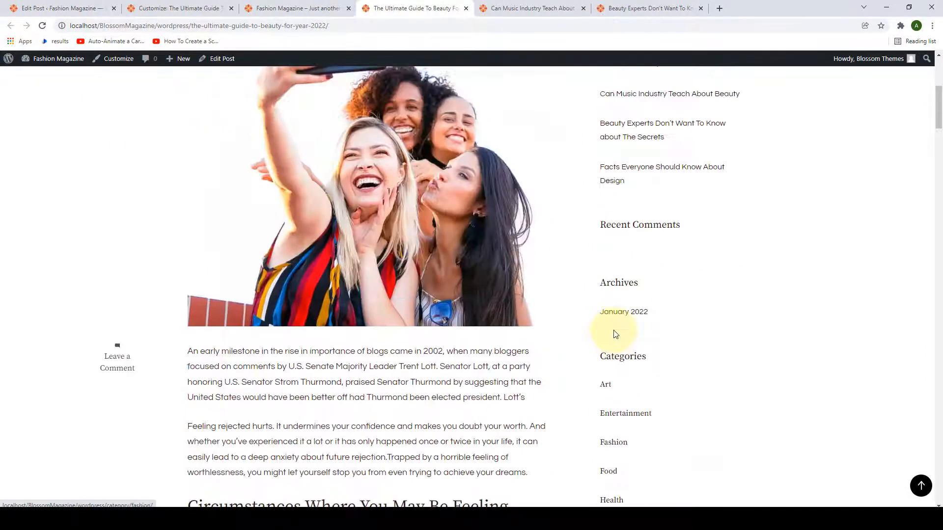
scroll(615, 333, "up", 4)
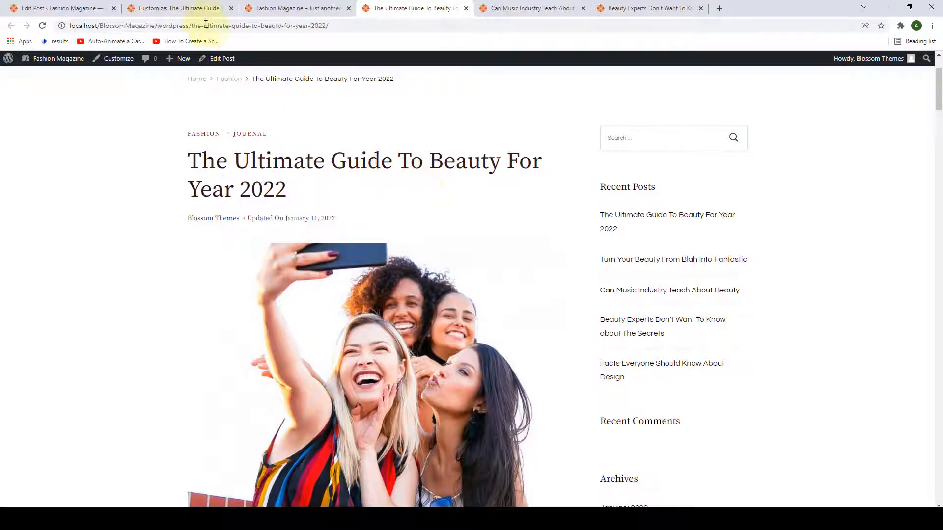
Step: Return to the Customizer's layout settings, load the homepage in the preview and examine the sidebar beside Latest Articles
left_click(206, 8)
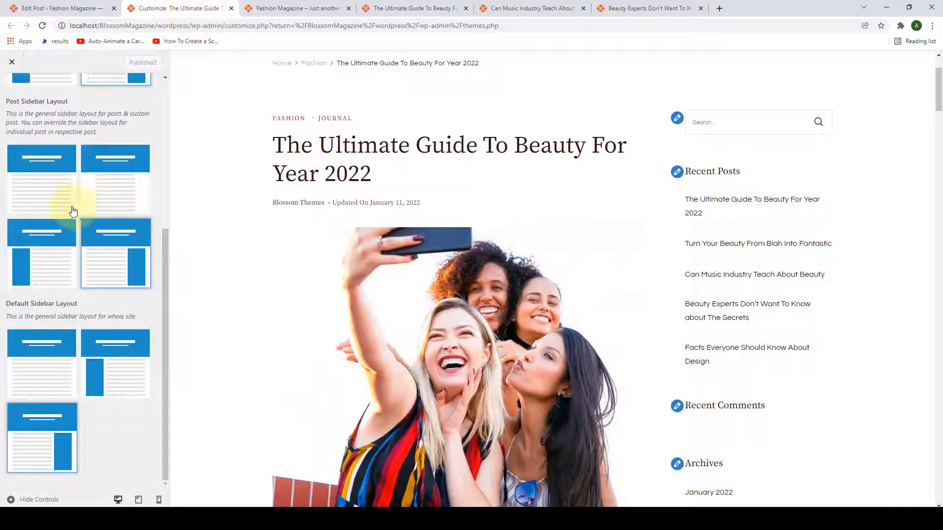
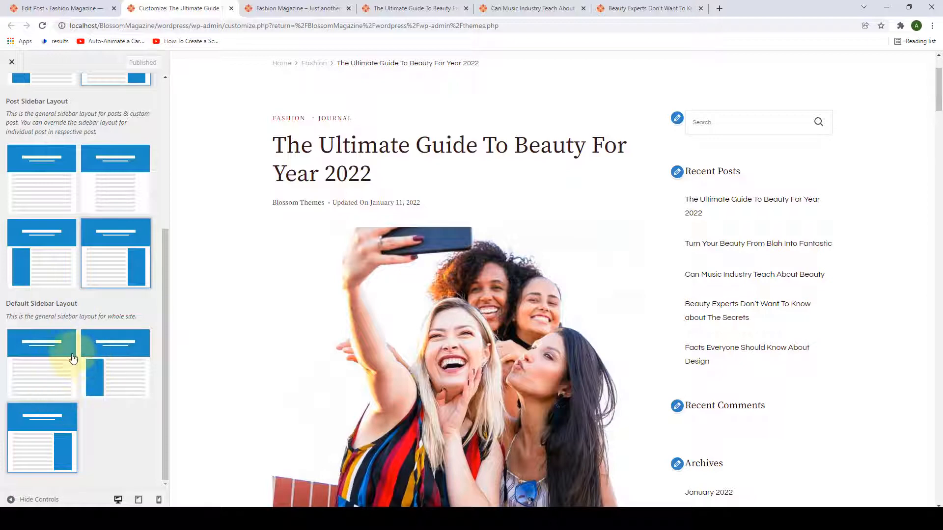
scroll(310, 297, "up", 2)
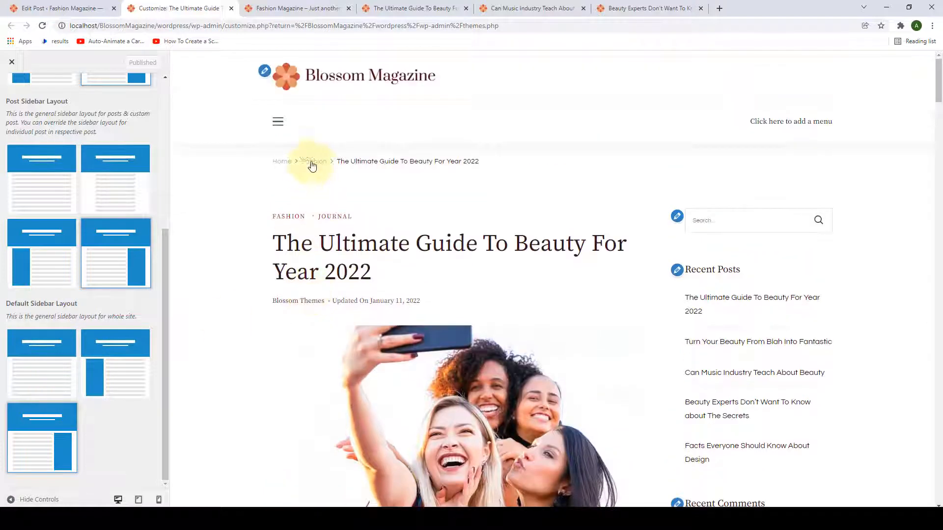
left_click(348, 87)
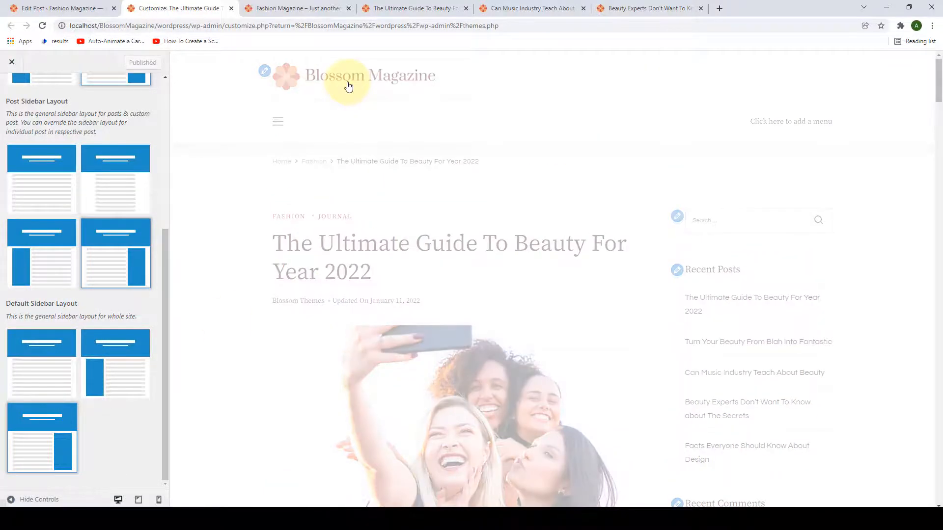
scroll(452, 246, "down", 10)
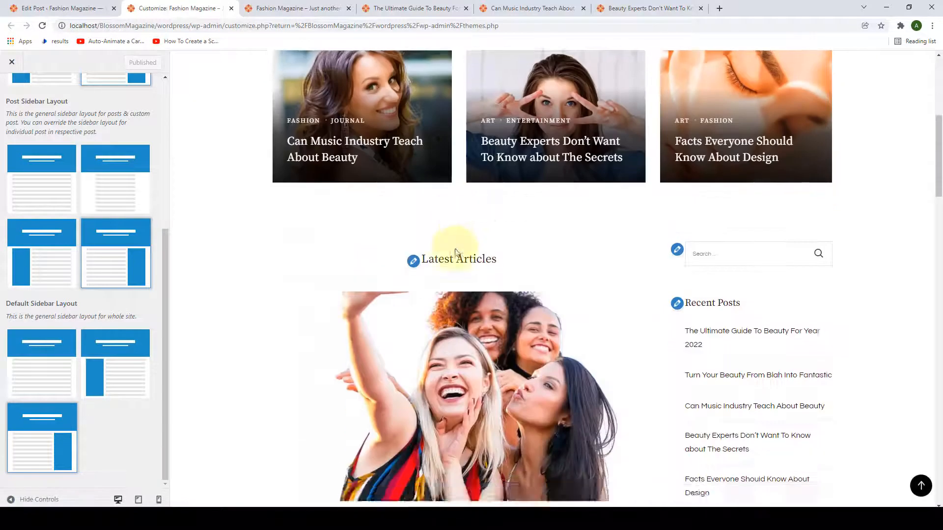
scroll(454, 252, "up", 1)
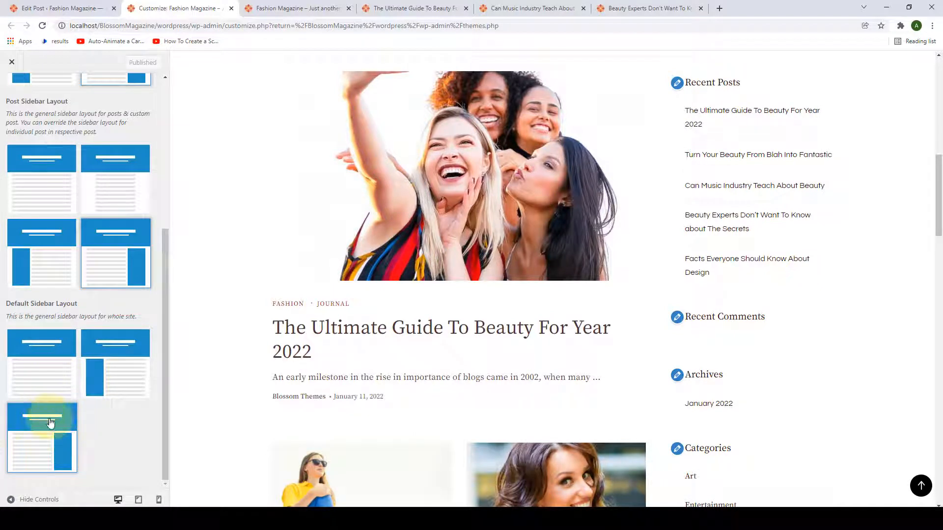
scroll(638, 316, "down", 1)
scroll(638, 319, "up", 2)
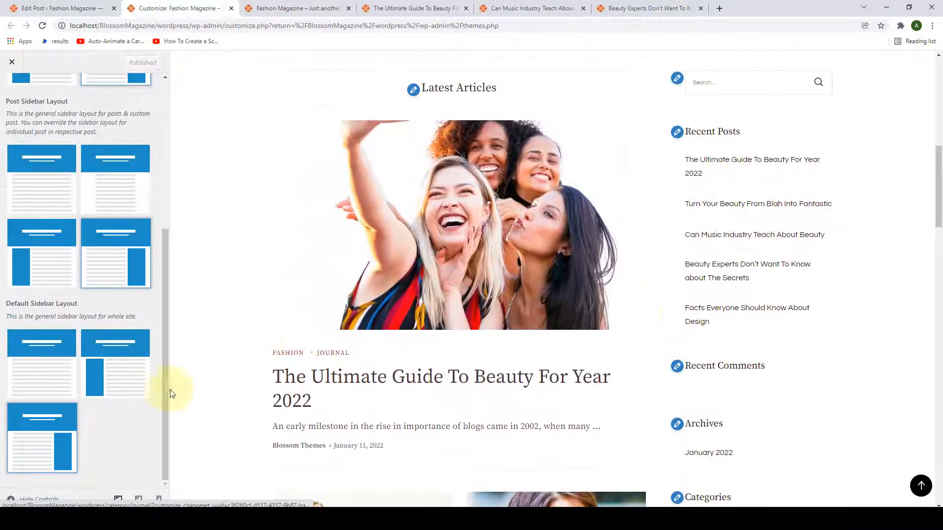
Step: Try the left-sidebar and the full-width options for the Default Sidebar Layout and review the homepage preview
left_click(130, 378)
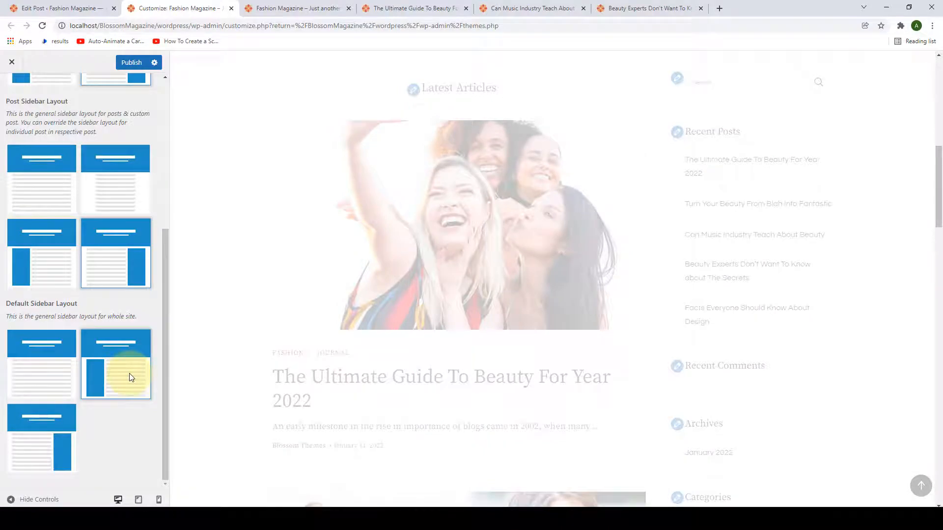
left_click(55, 372)
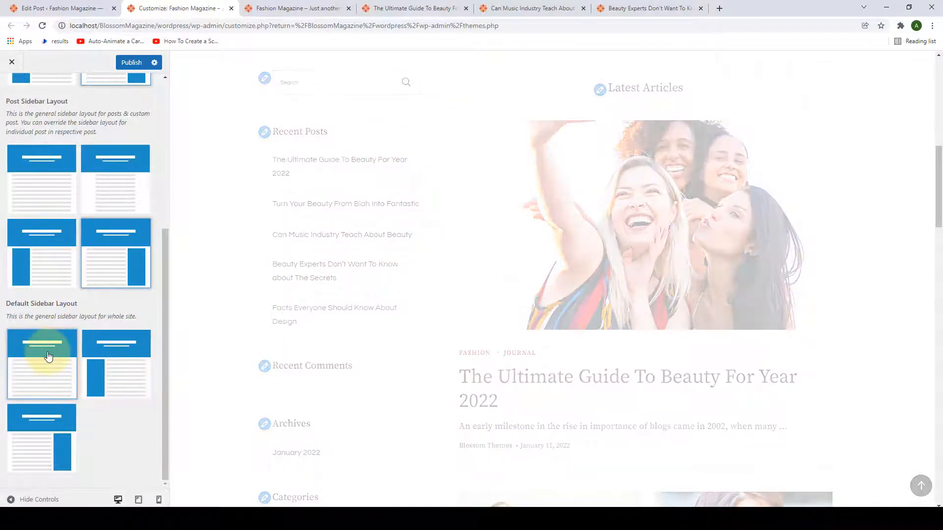
scroll(624, 339, "down", 9)
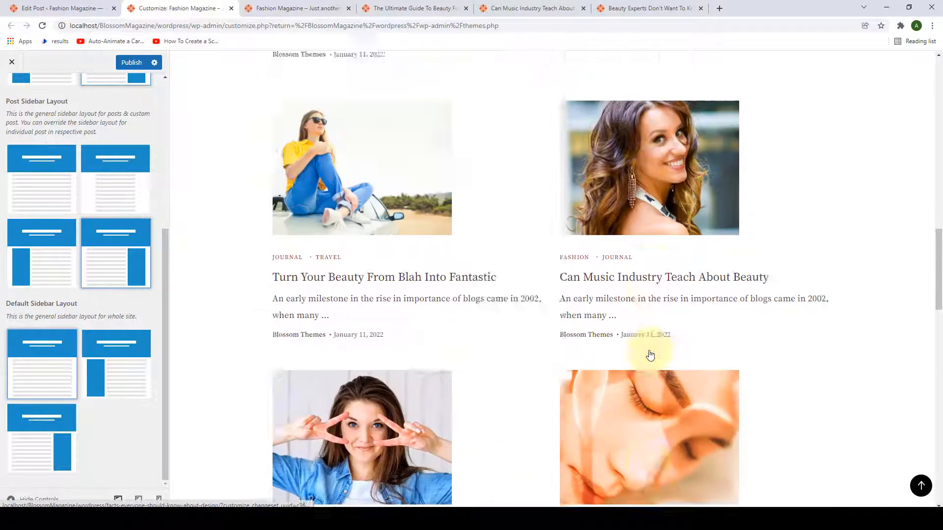
scroll(650, 355, "down", 10)
scroll(653, 363, "up", 3)
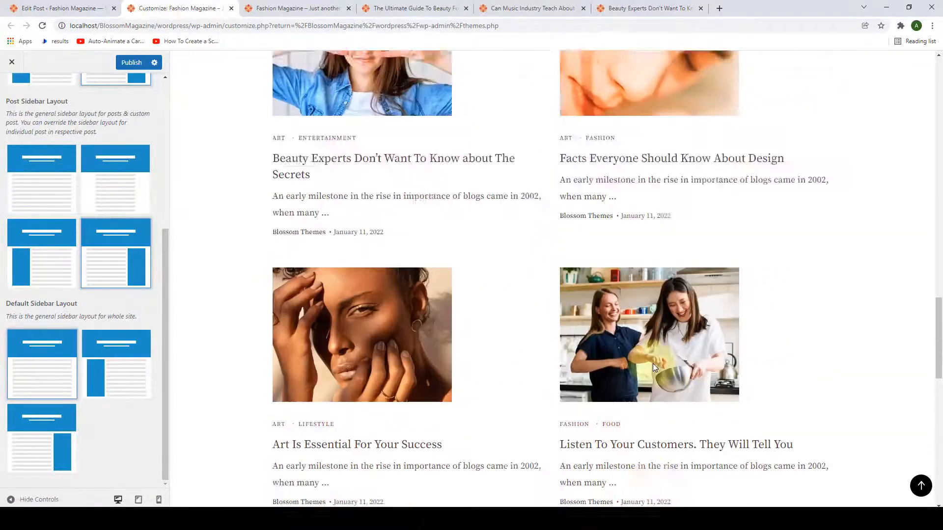
scroll(653, 364, "up", 5)
scroll(653, 363, "up", 5)
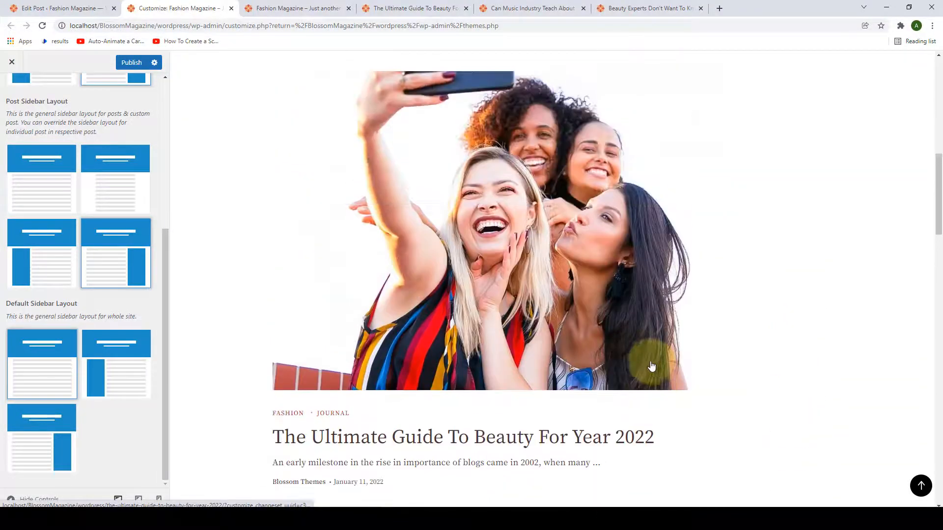
Step: Set the Default Sidebar Layout to the right-sidebar option and publish the Customizer changes
left_click(50, 426)
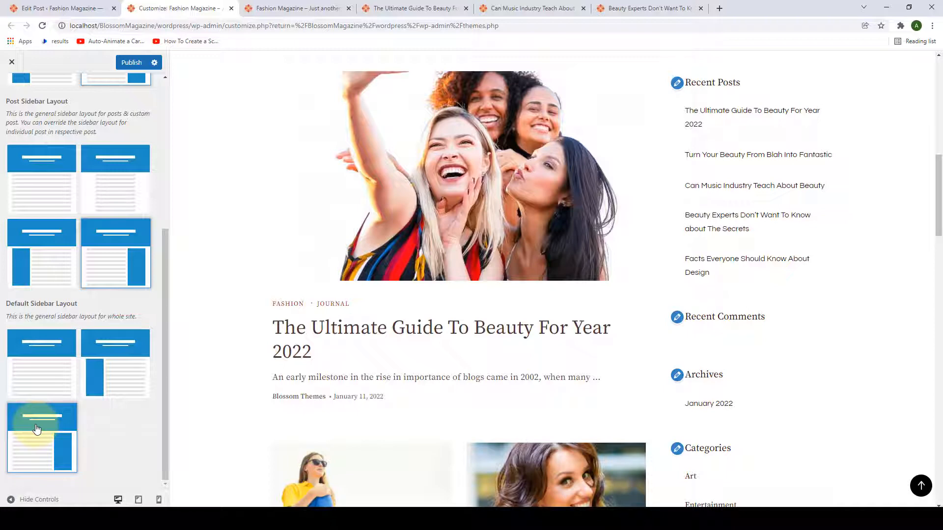
scroll(36, 428, "up", 5)
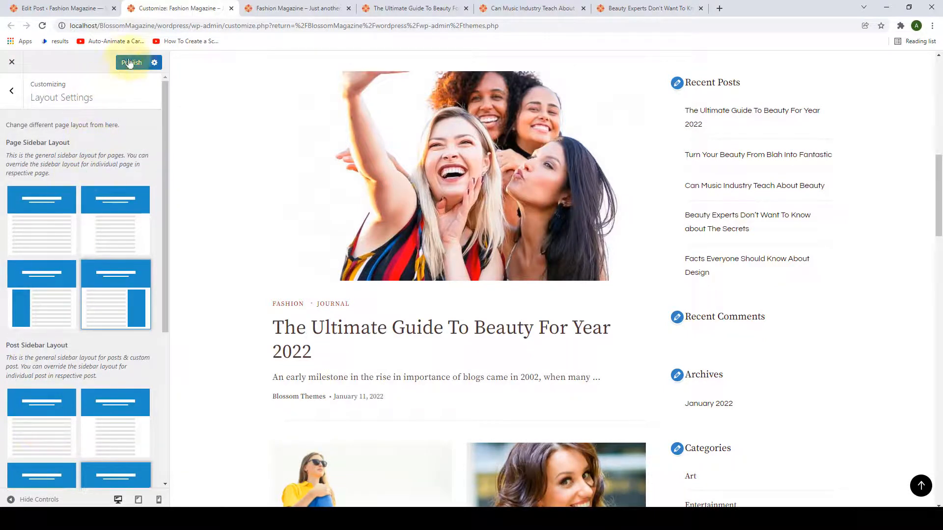
left_click(130, 63)
Step: Close the browser tabs of the live posts and open the Banner Section of the Customizer's Frontpage Settings
left_click(701, 9)
left_click(583, 8)
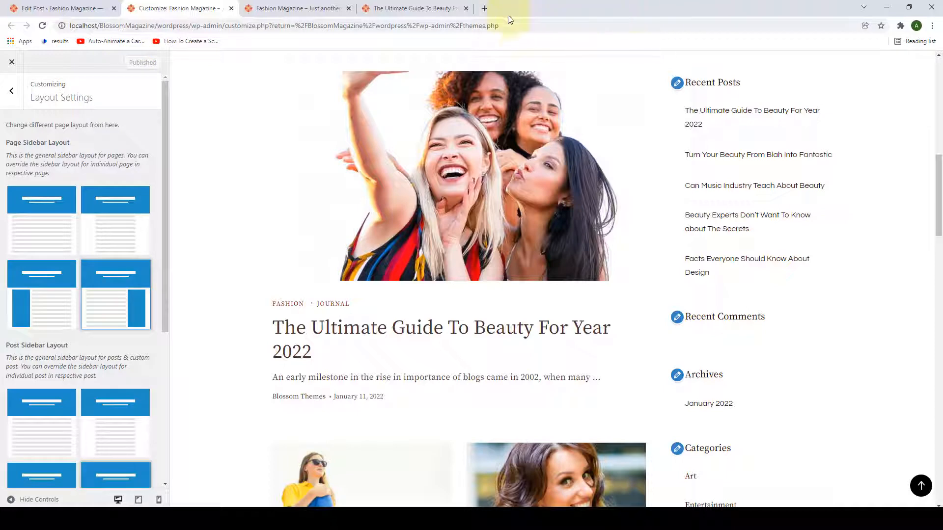
left_click(15, 101)
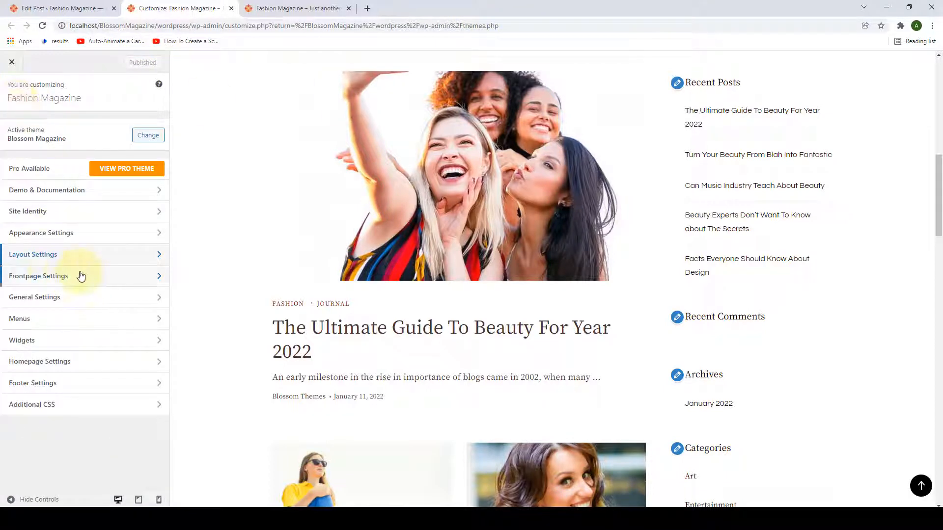
left_click(86, 276)
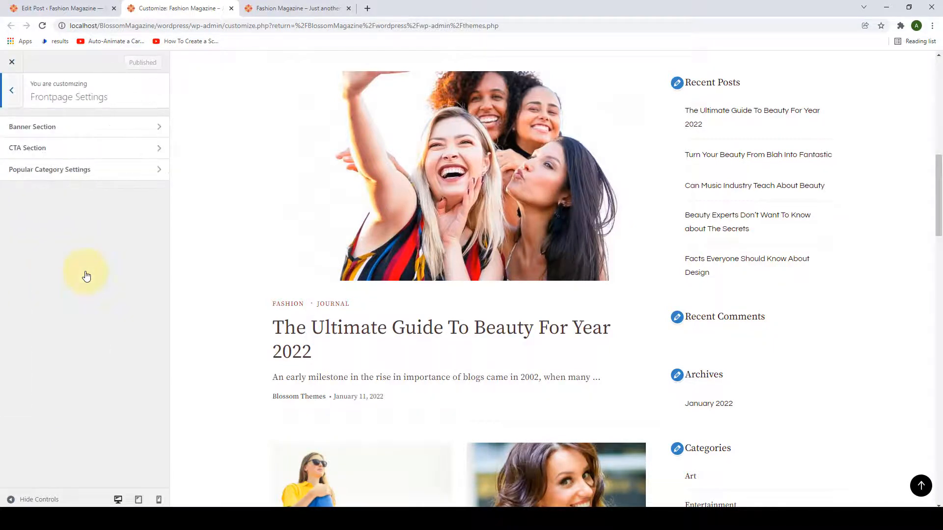
left_click(85, 129)
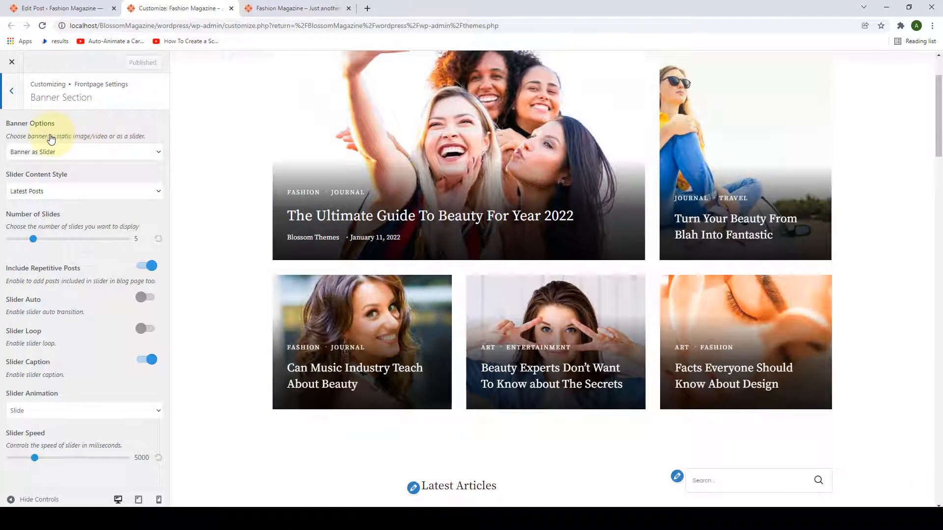
Step: Set Banner Options to Disable Banner Section and check the homepage preview
left_click(139, 152)
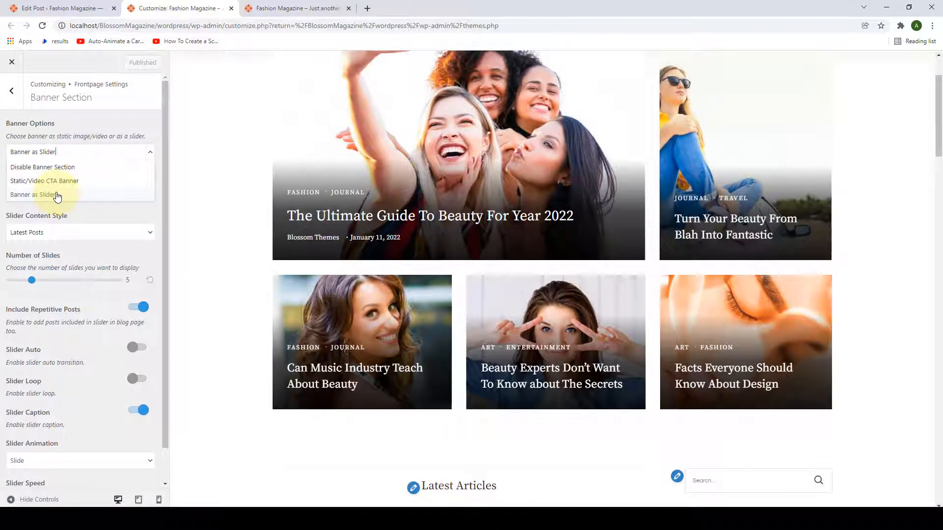
left_click(68, 168)
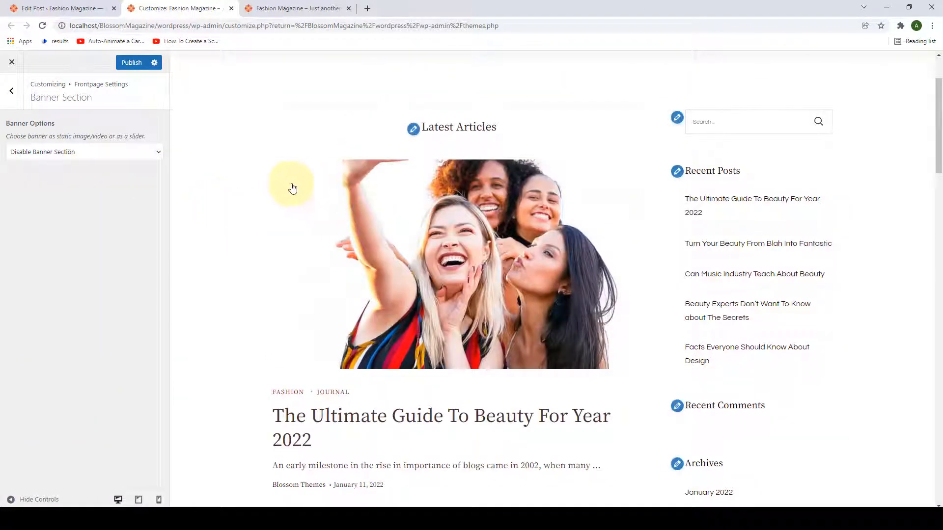
scroll(358, 157, "up", 2)
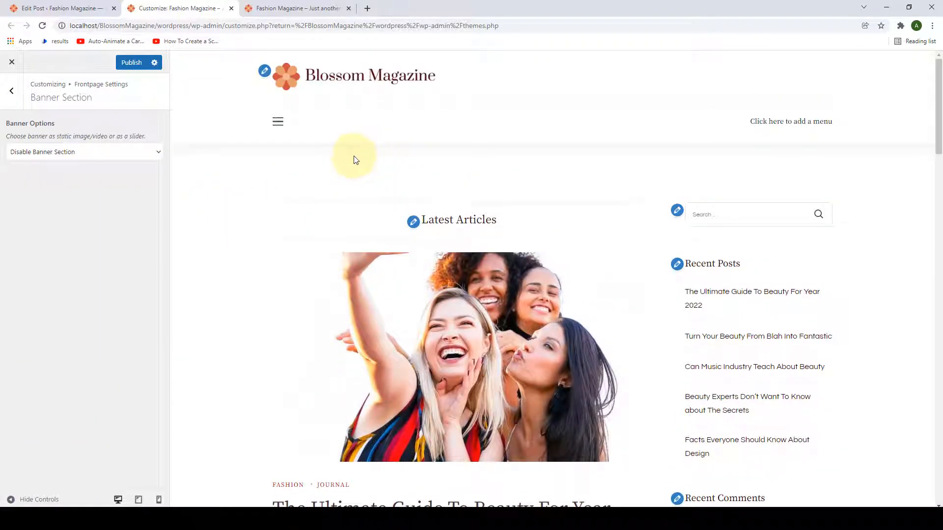
Step: Set Banner Options to Static/Video CTA Banner, and view the header video selection and upload options without choosing a file
left_click(154, 152)
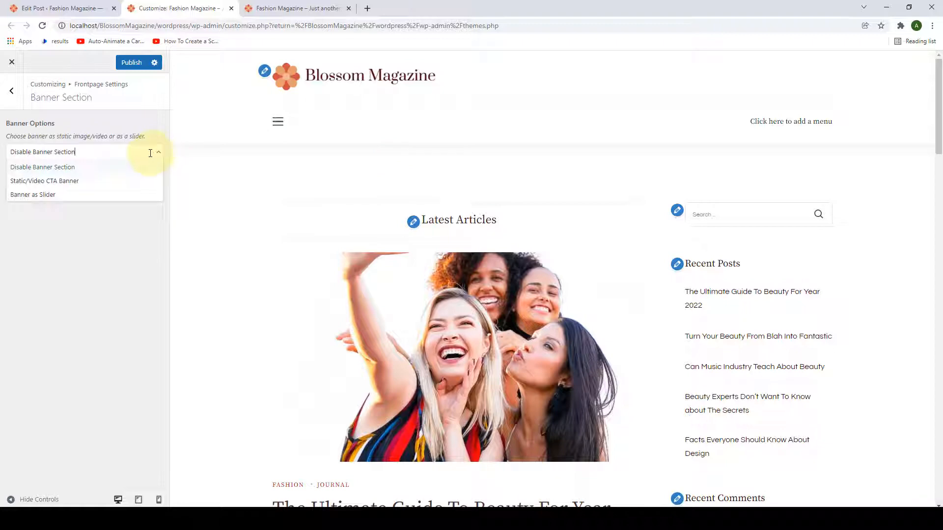
left_click(71, 181)
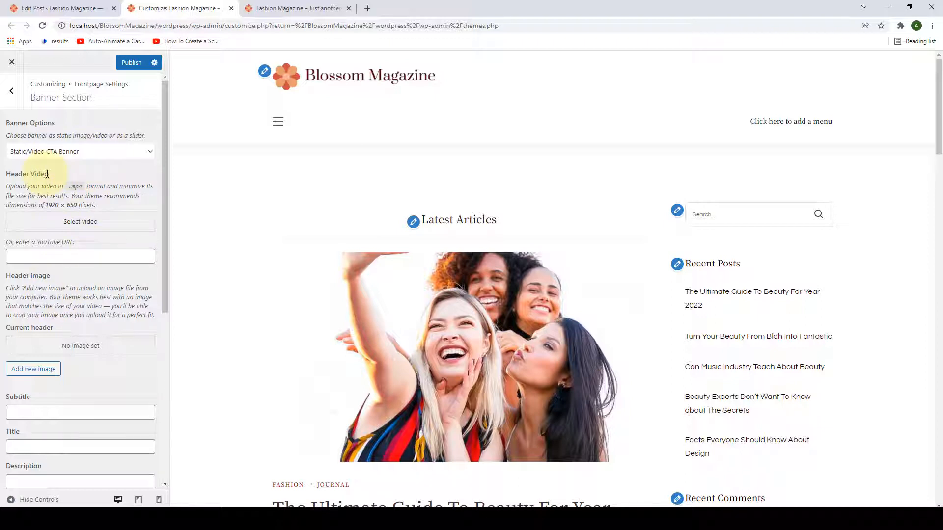
left_click(85, 232)
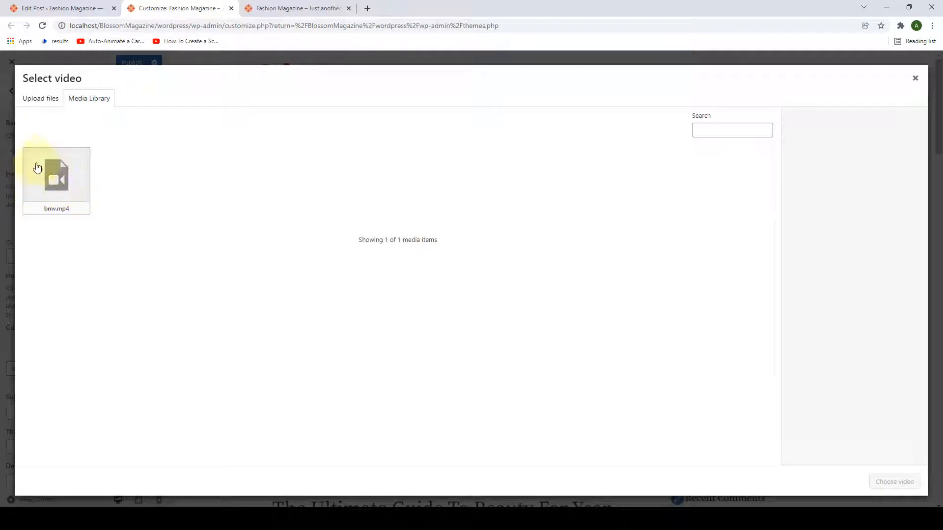
left_click(56, 108)
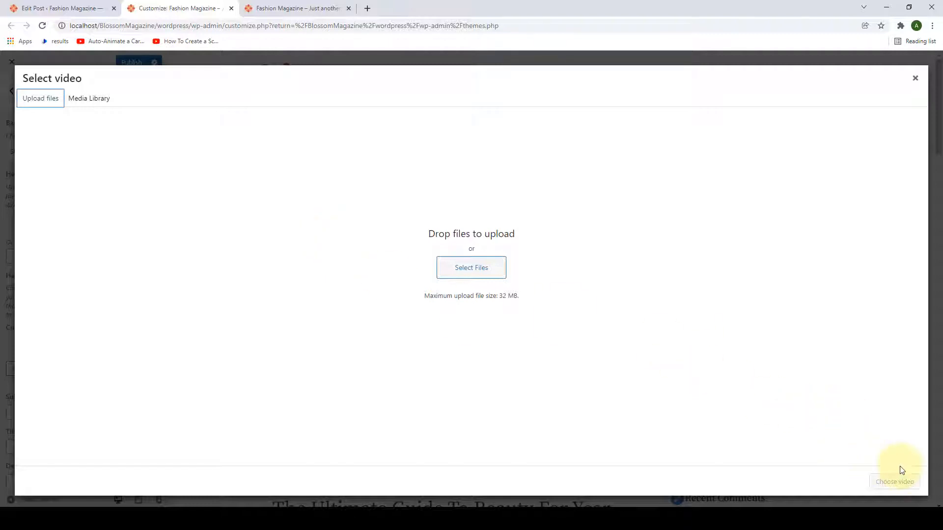
left_click(916, 79)
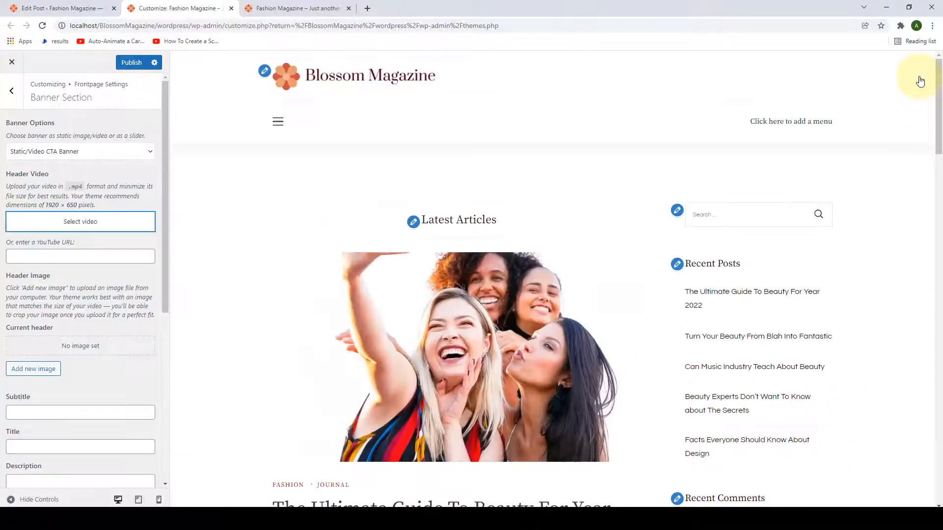
left_click(113, 199)
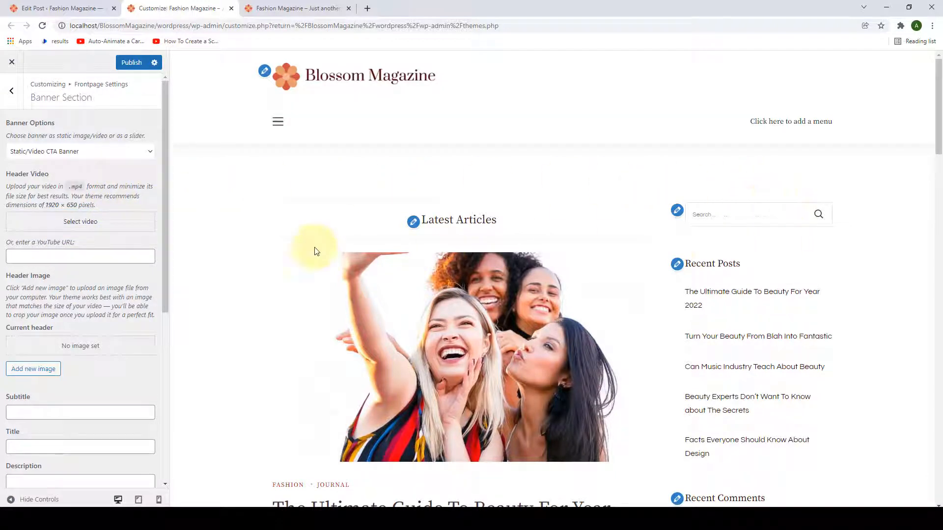
left_click(109, 256)
type("https://www.youtube.com/watch?v=BOw9kaz1Vdc")
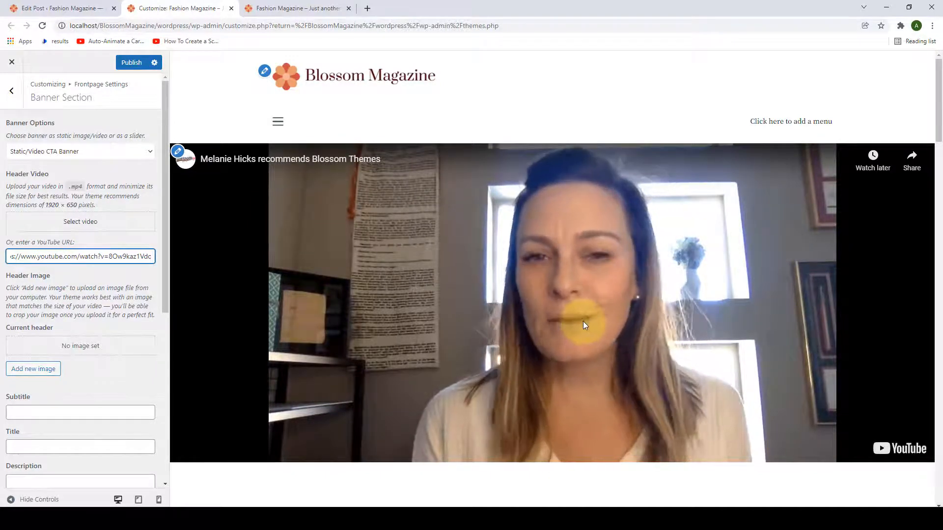
double_click(88, 256)
key("ctrl+a")
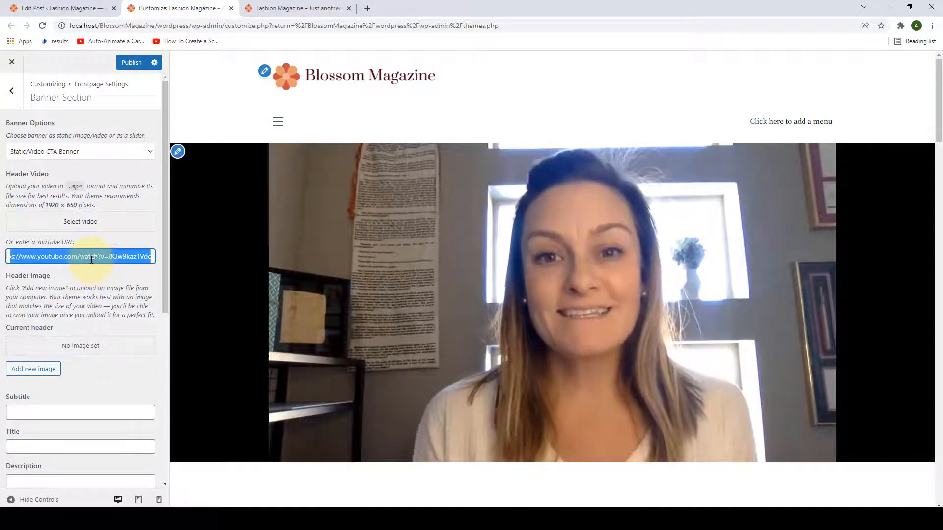
key("BackSpace")
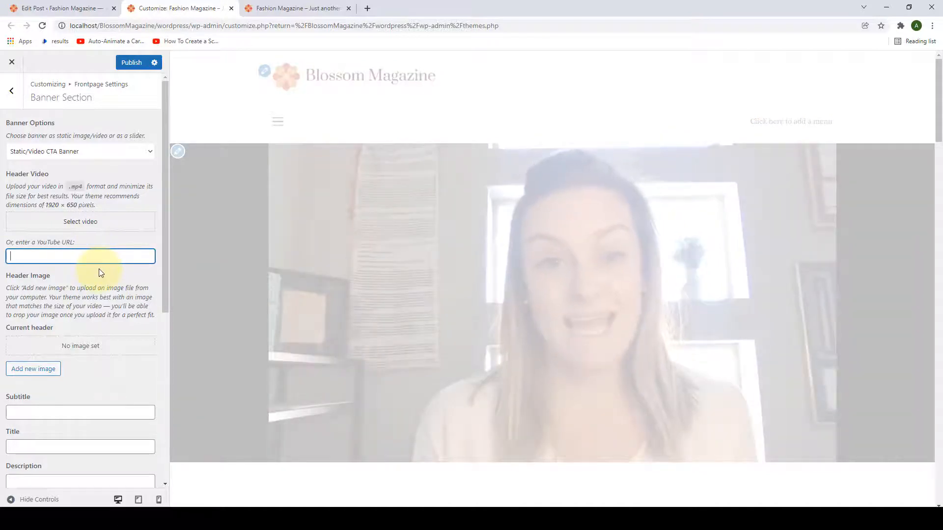
Step: Add the group selfie photo of four women from the Media Library as the header image, uncropped
scroll(78, 273, "down", 1)
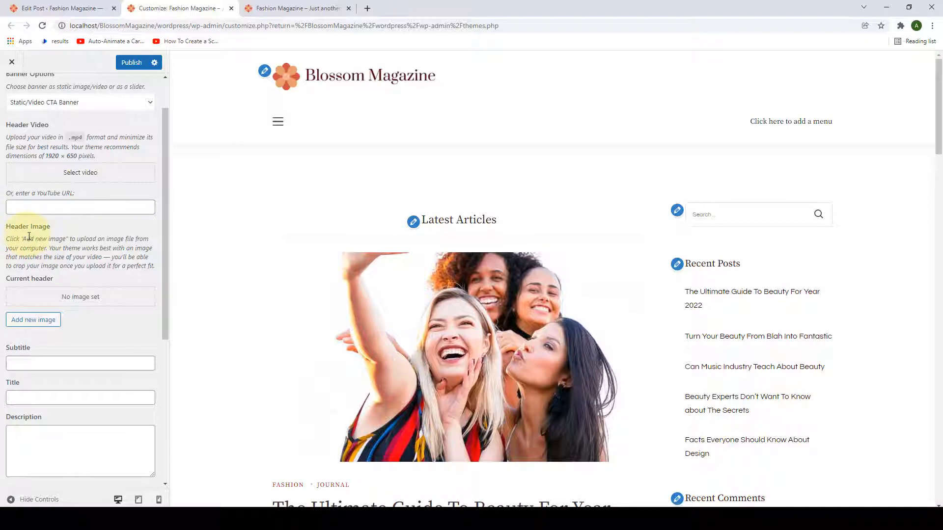
left_click(42, 325)
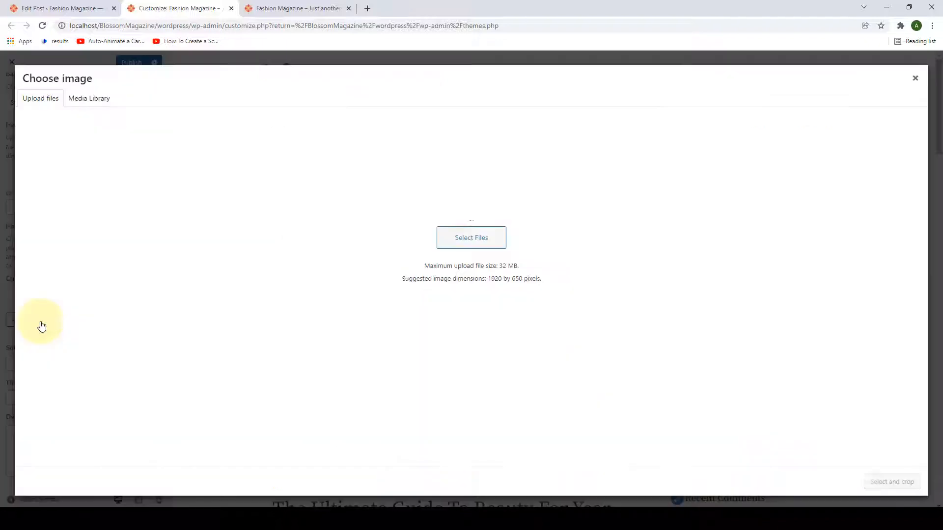
left_click(74, 101)
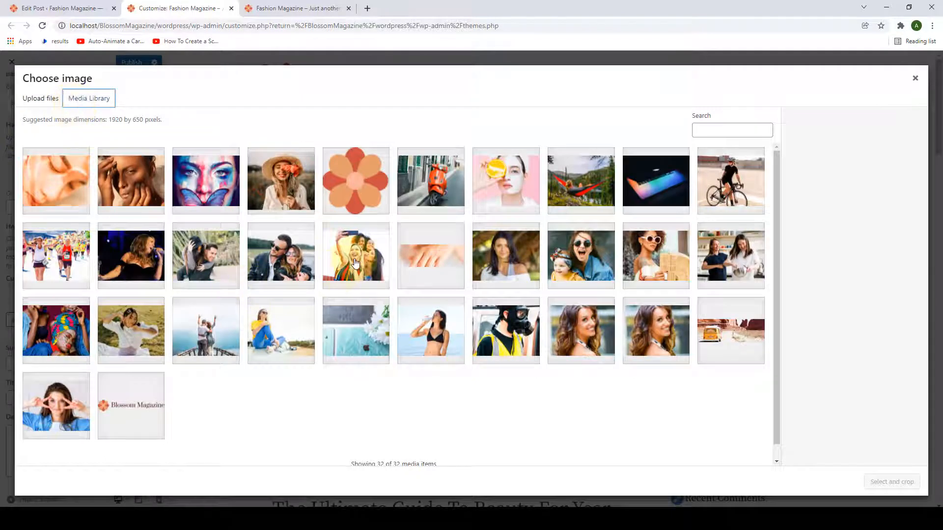
left_click(356, 263)
left_click(888, 483)
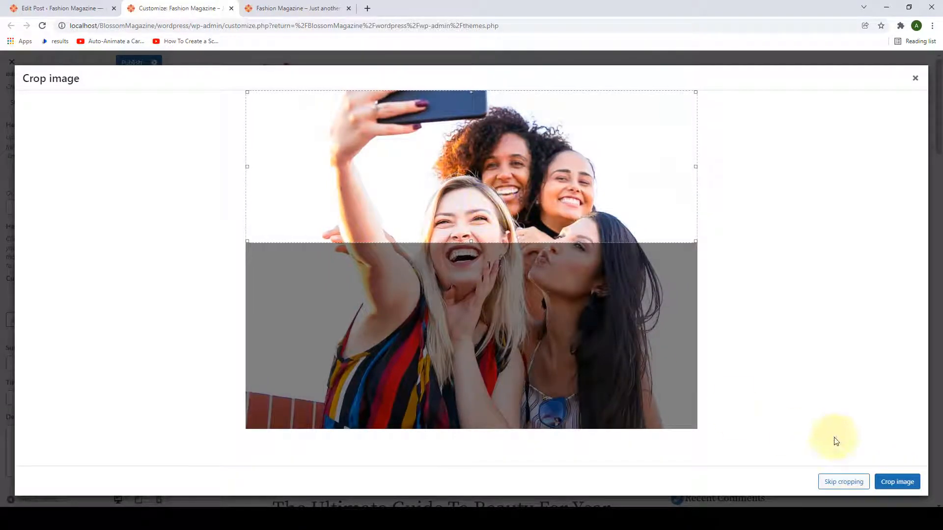
left_click(841, 482)
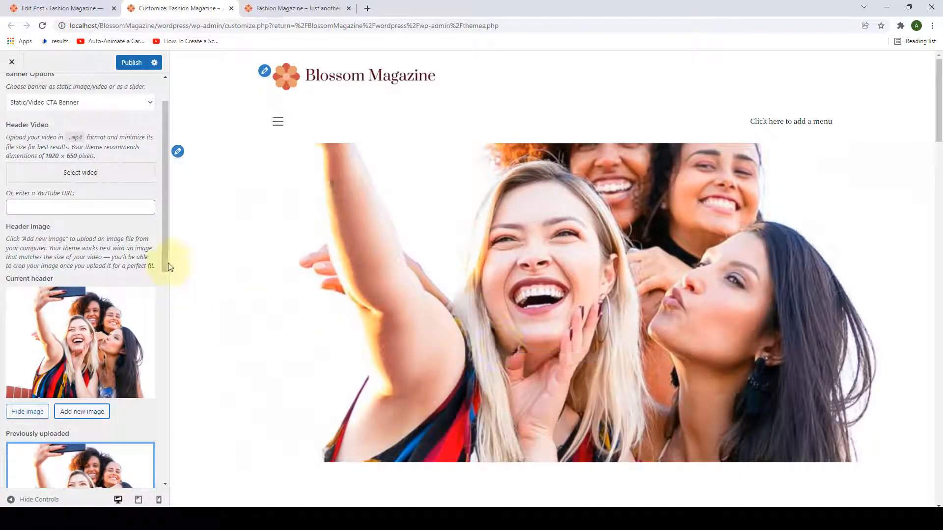
Step: Set the banner subtitle to "Welcome", the title to "Learn My Secrets" and the description to "Turn Your Blah Into Beauty"
scroll(169, 289, "down", 1)
left_click_drag(169, 297, 176, 422)
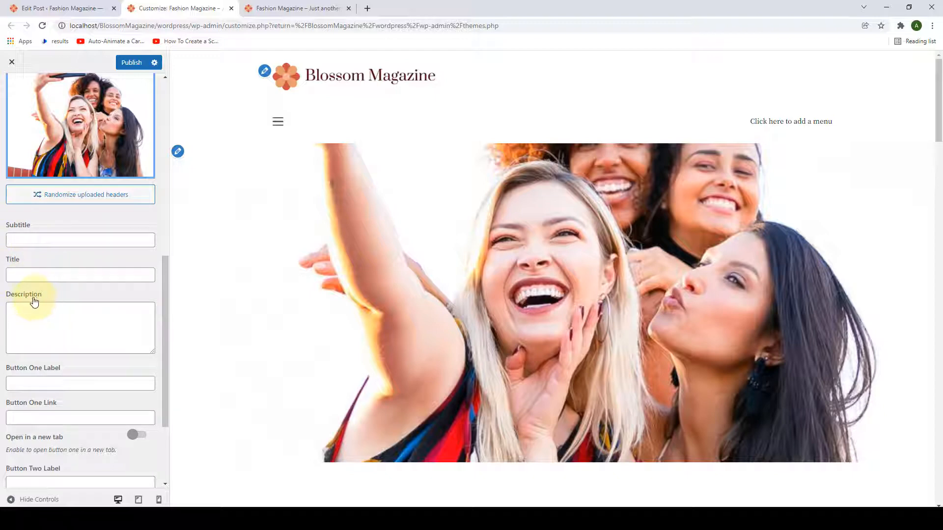
scroll(37, 349, "down", 1)
scroll(39, 378, "down", 1)
scroll(42, 354, "up", 3)
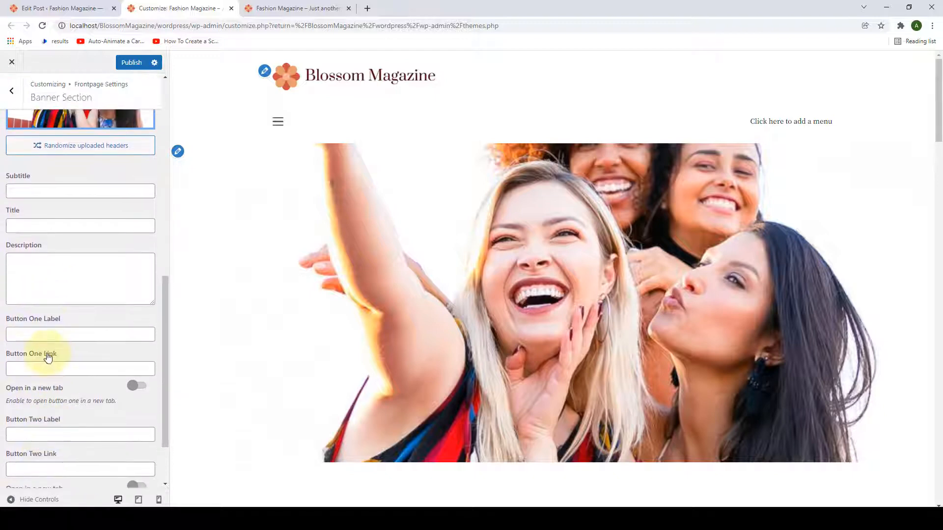
left_click(42, 240)
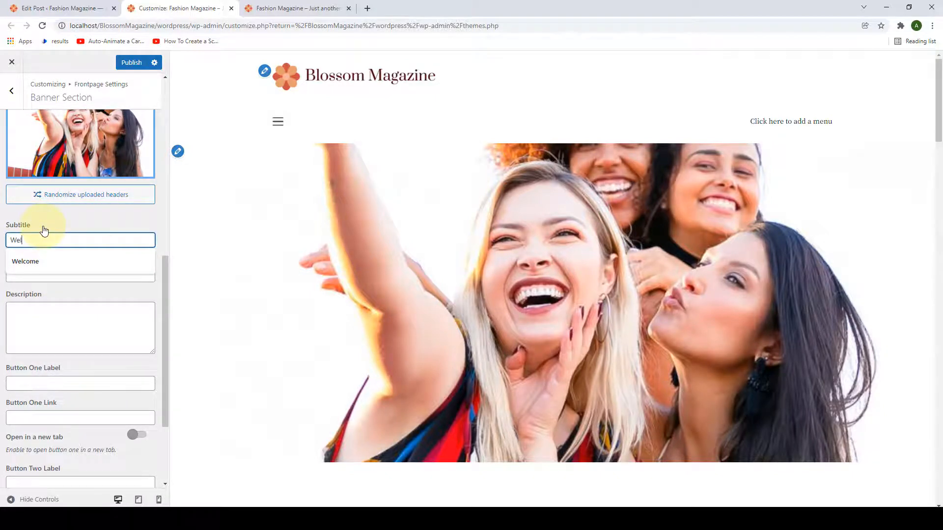
left_click(44, 259)
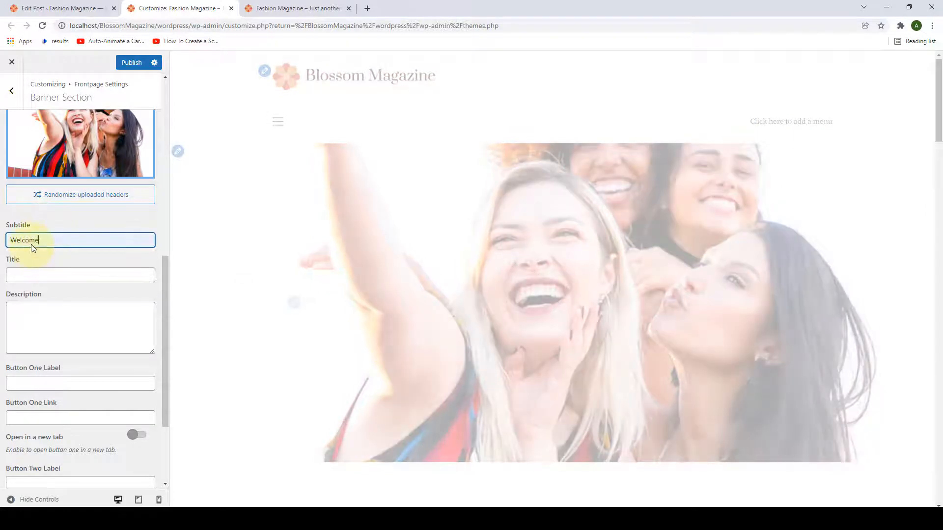
left_click(55, 277)
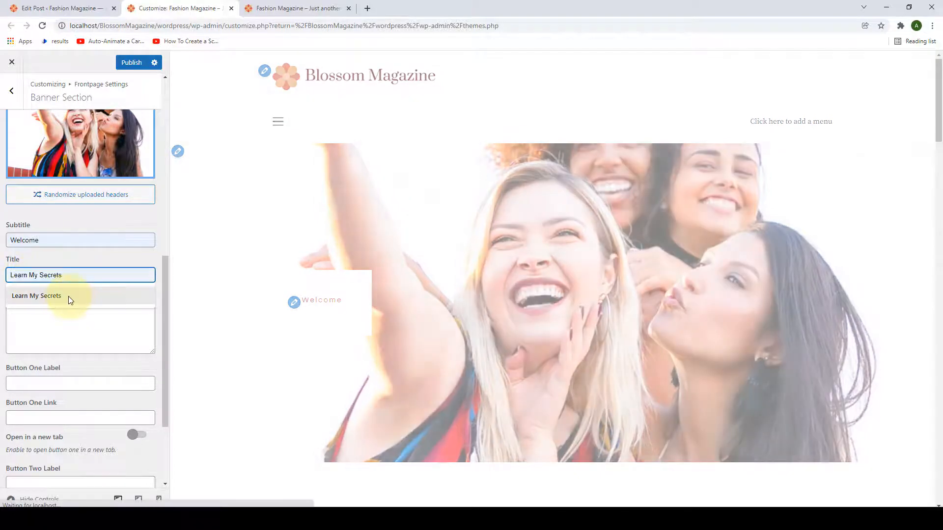
left_click(69, 296)
left_click(62, 313)
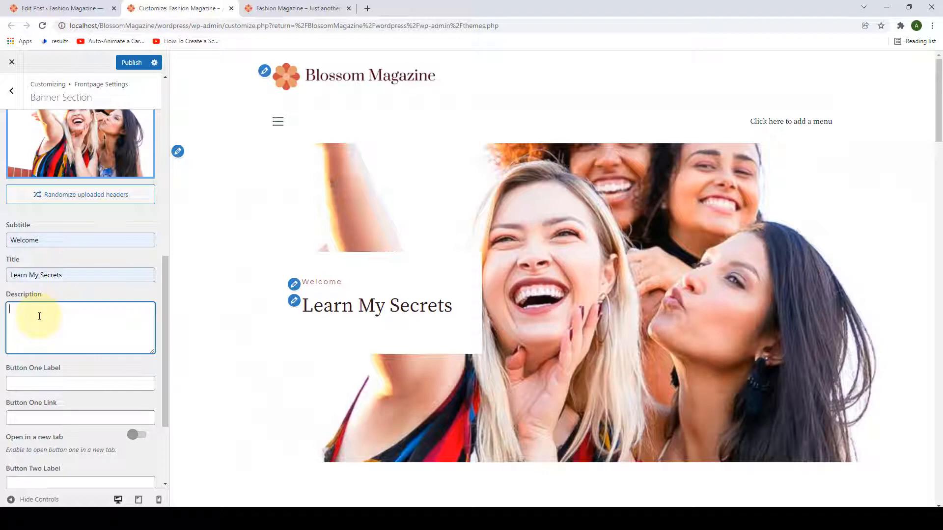
type("Turn Your Blah Into Beauty")
scroll(57, 321, "down", 2)
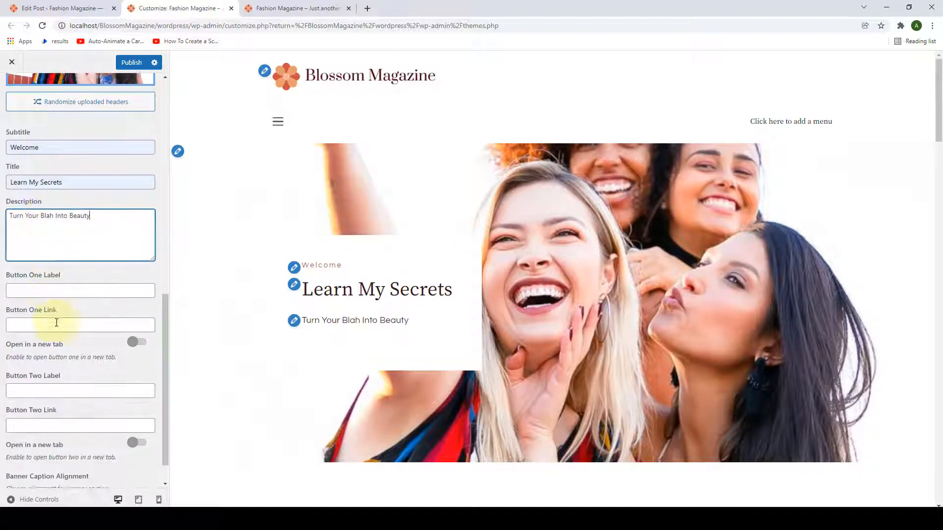
left_click(43, 286)
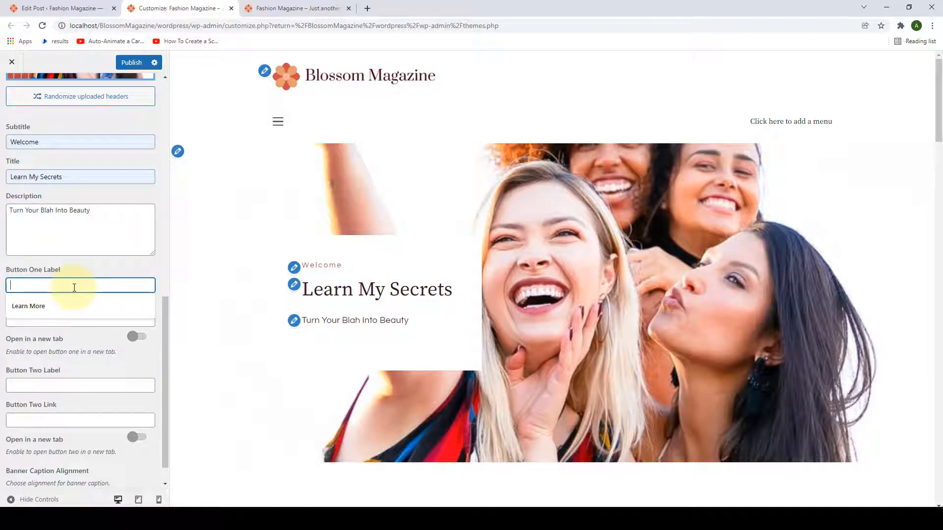
type("Learn More")
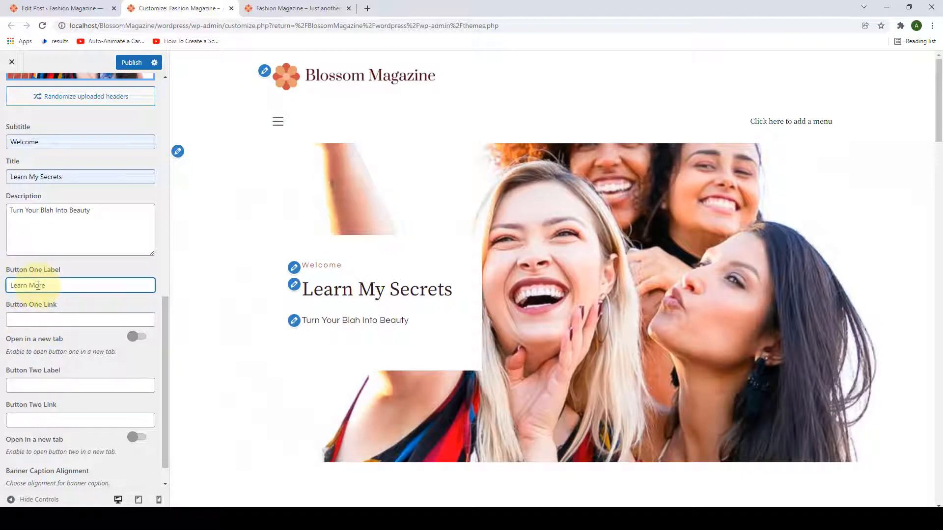
left_click(38, 319)
type("http://localhost/BlossomMagazine/wordpress/")
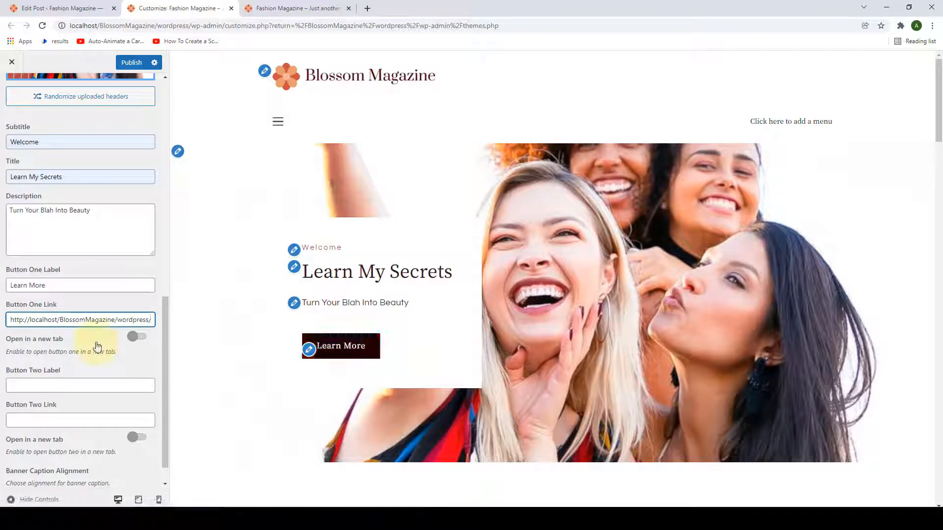
scroll(96, 347, "down", 1)
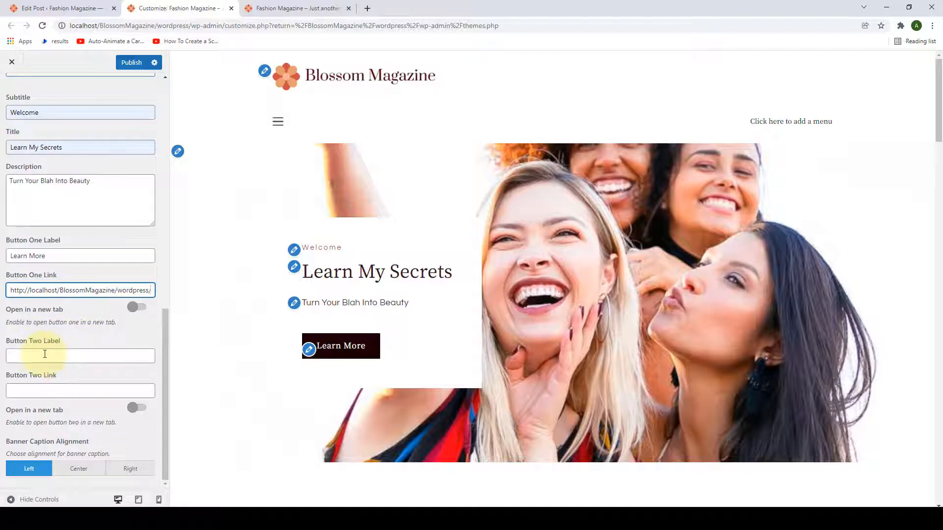
left_click(45, 354)
left_click(45, 377)
left_click(61, 385)
type("http://localhost/BlossomMagazine/wordpress/")
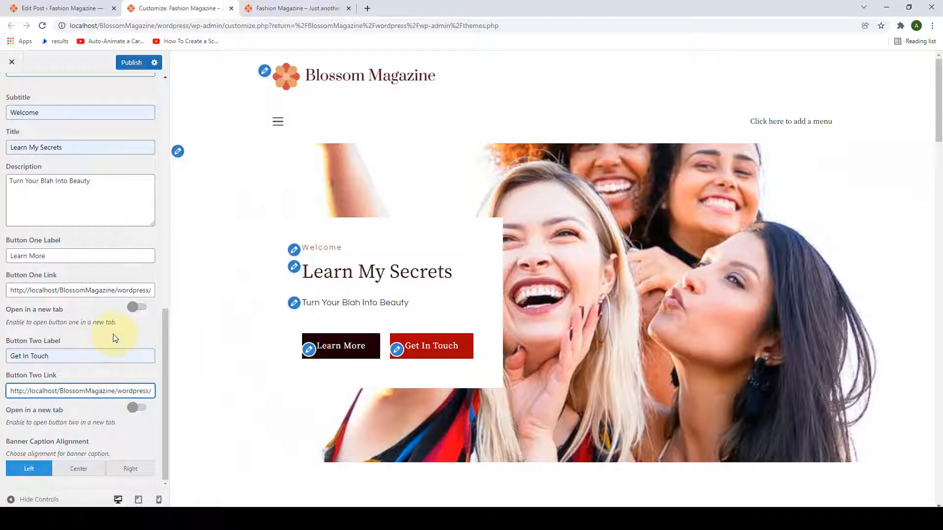
left_click(138, 308)
left_click(139, 408)
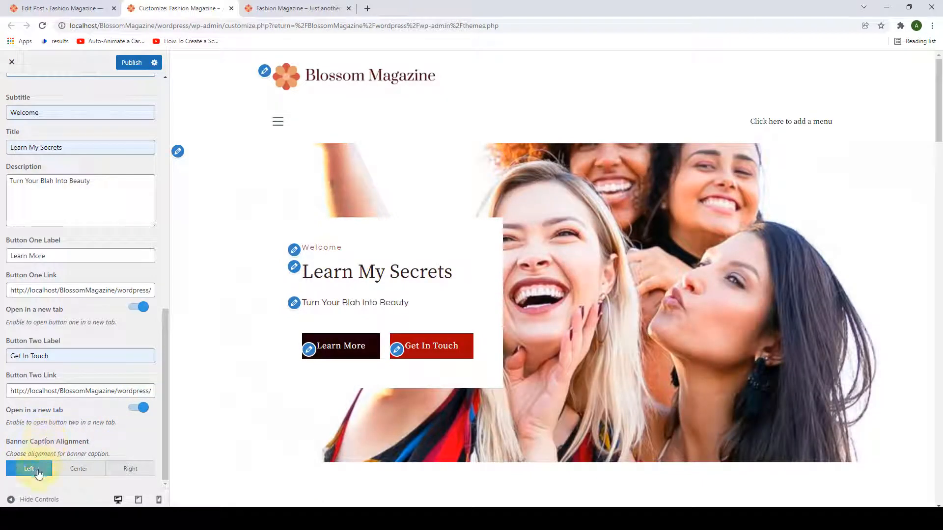
Step: Try the Center and Right options for Banner Caption Alignment and return it to Left
left_click(86, 474)
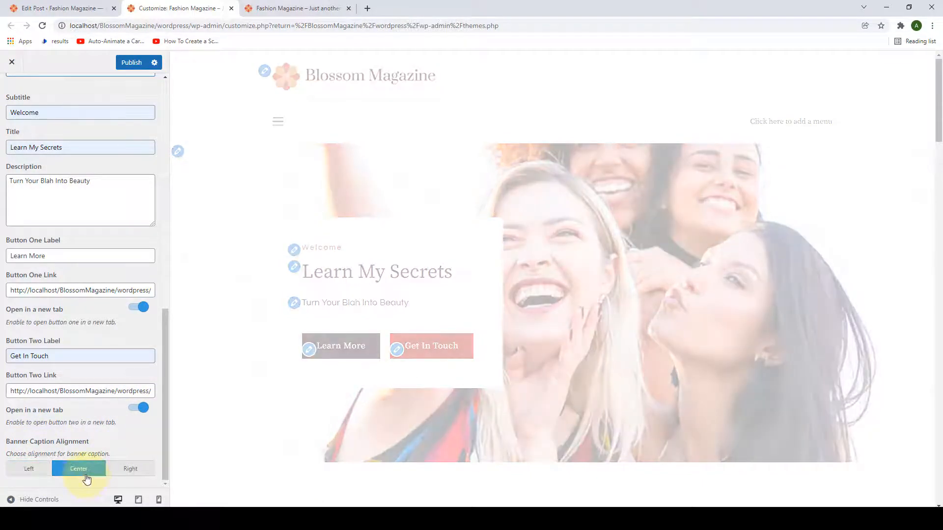
left_click(131, 469)
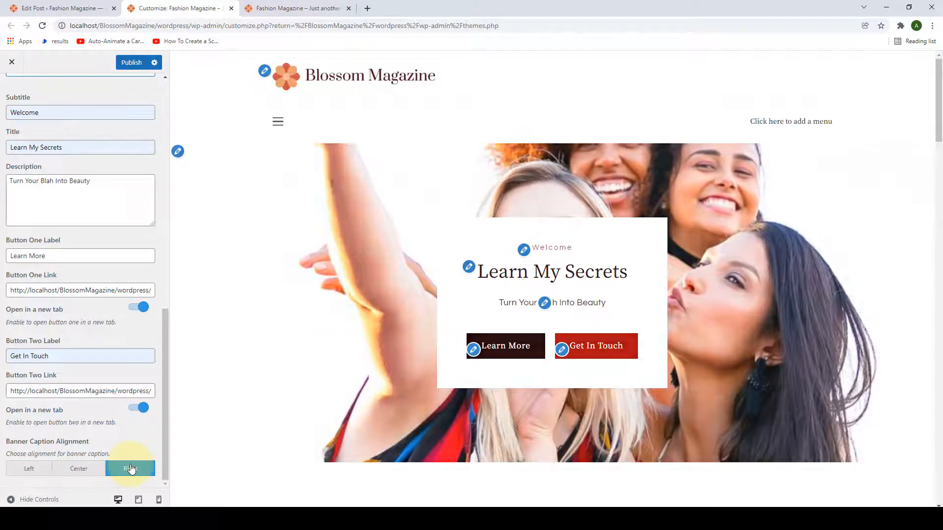
left_click(31, 471)
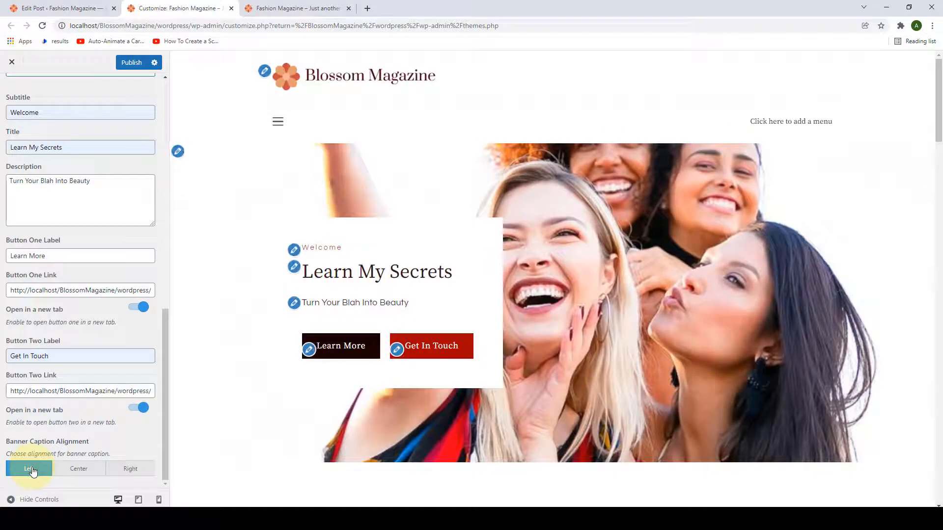
Step: Switch Banner Options to Banner as Slider and choose Latest Posts as the Slider Content Style
scroll(85, 427, "up", 3)
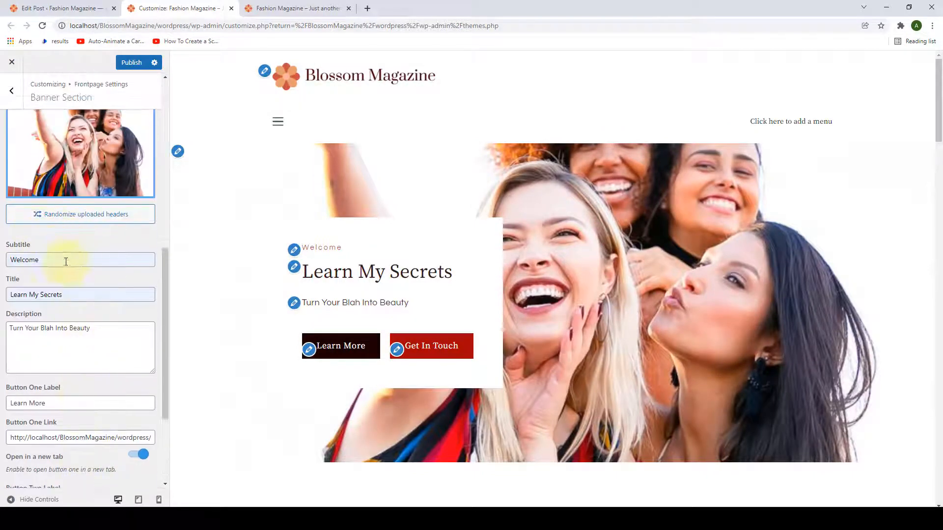
scroll(79, 293, "up", 8)
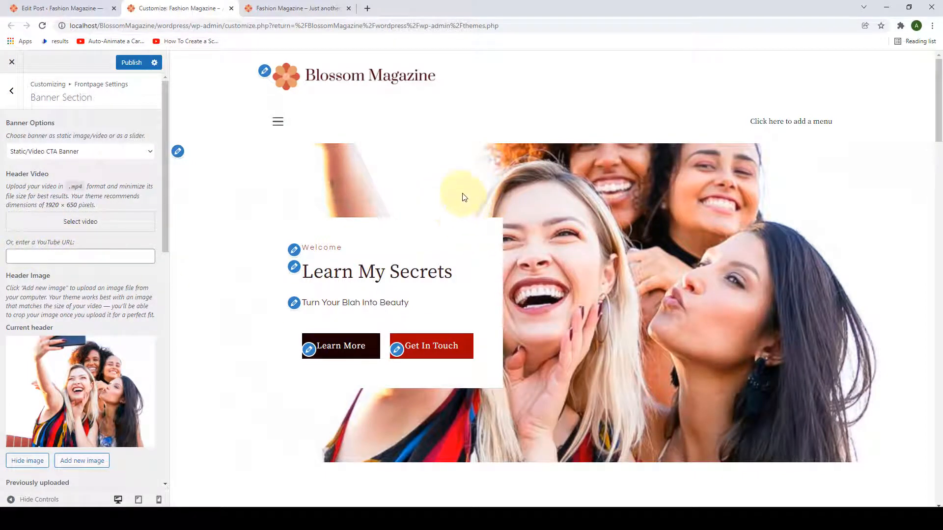
left_click(150, 157)
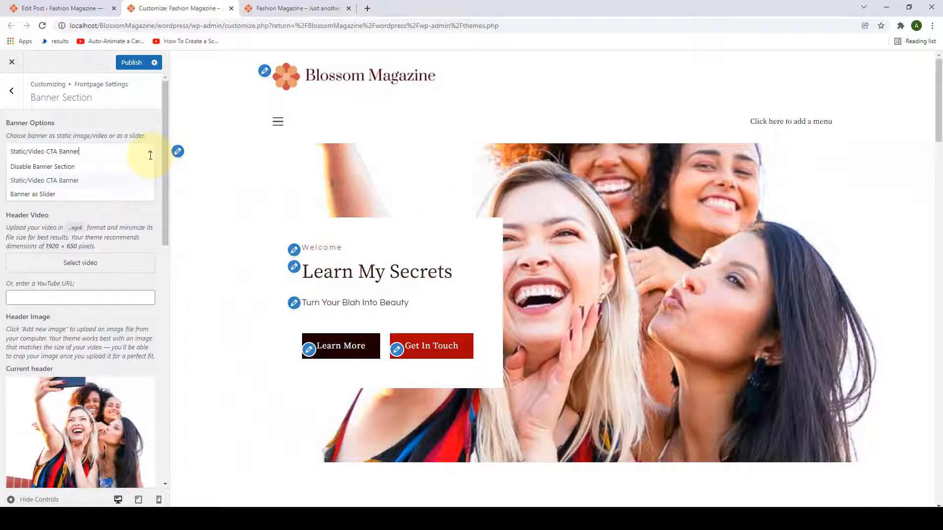
left_click(67, 195)
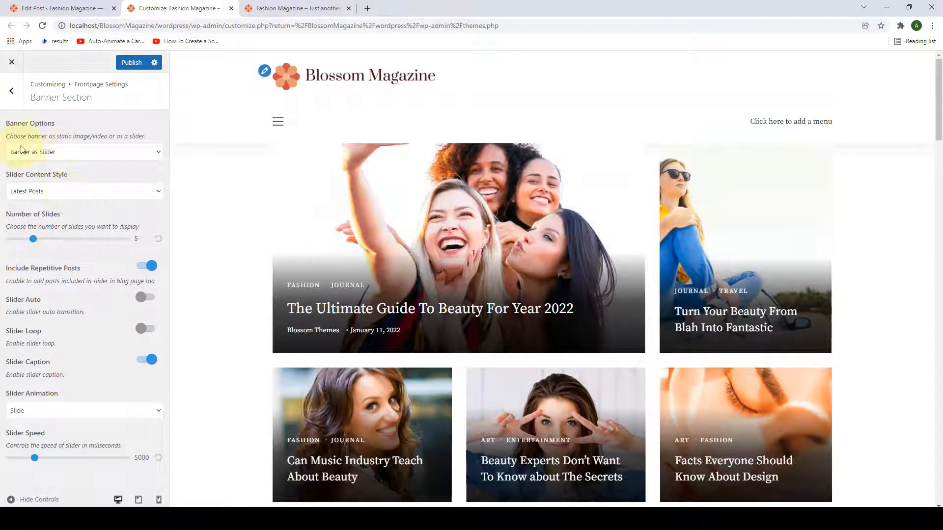
left_click(131, 191)
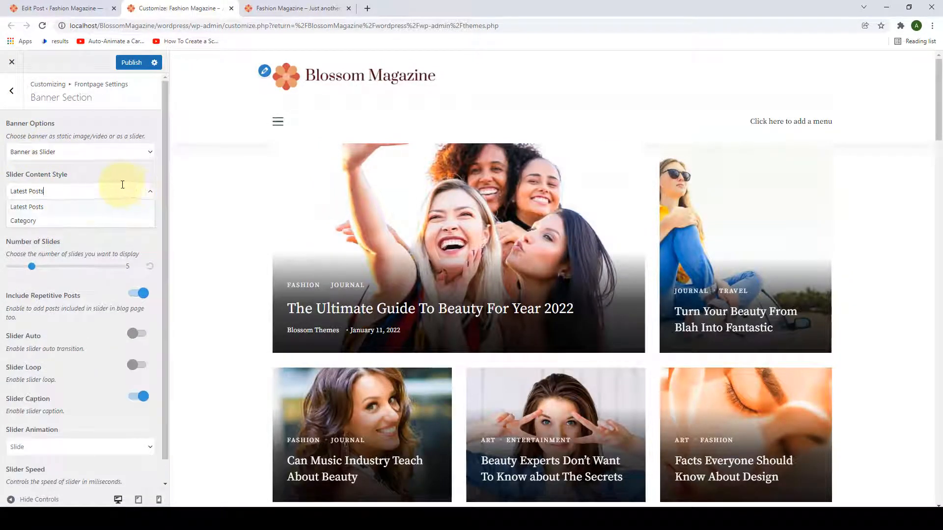
left_click(58, 210)
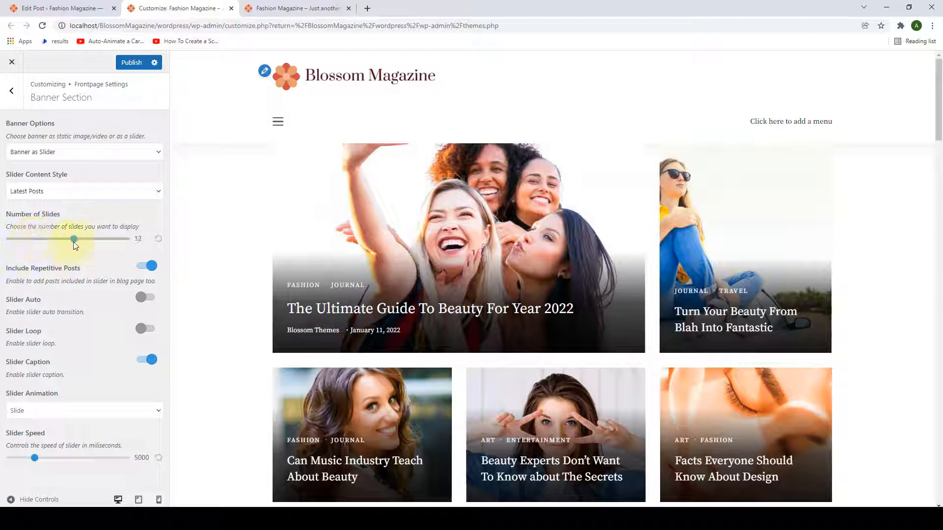
Step: Set the Number of Slides to 15 and page forward and back through the slider in the preview
left_click_drag(74, 242, 90, 242)
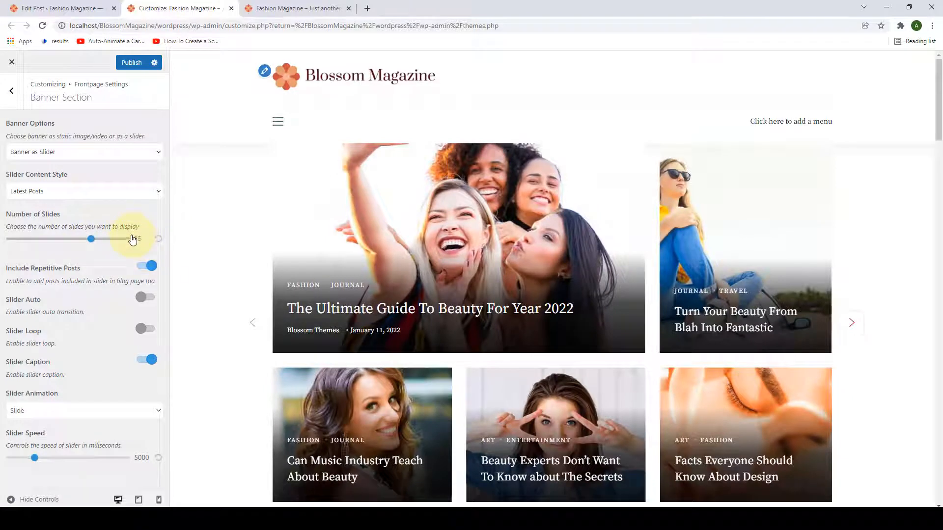
left_click(850, 323)
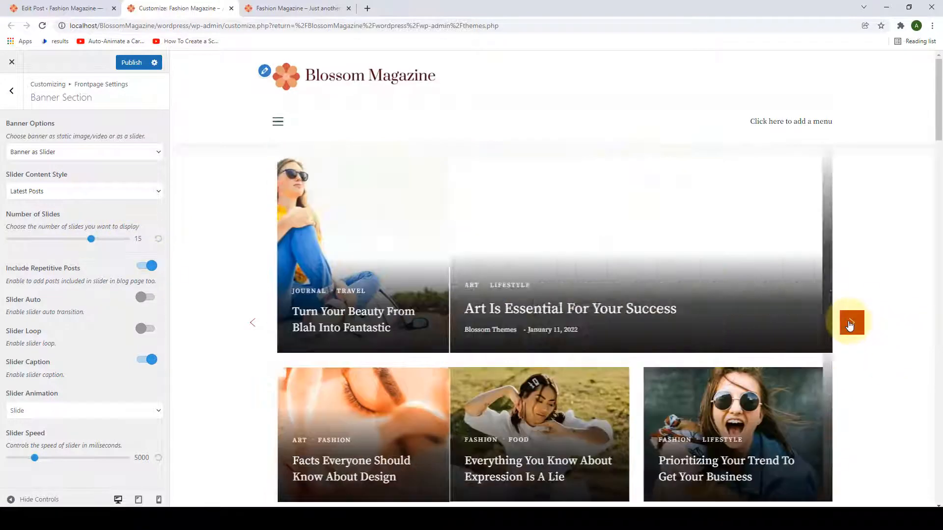
left_click(850, 324)
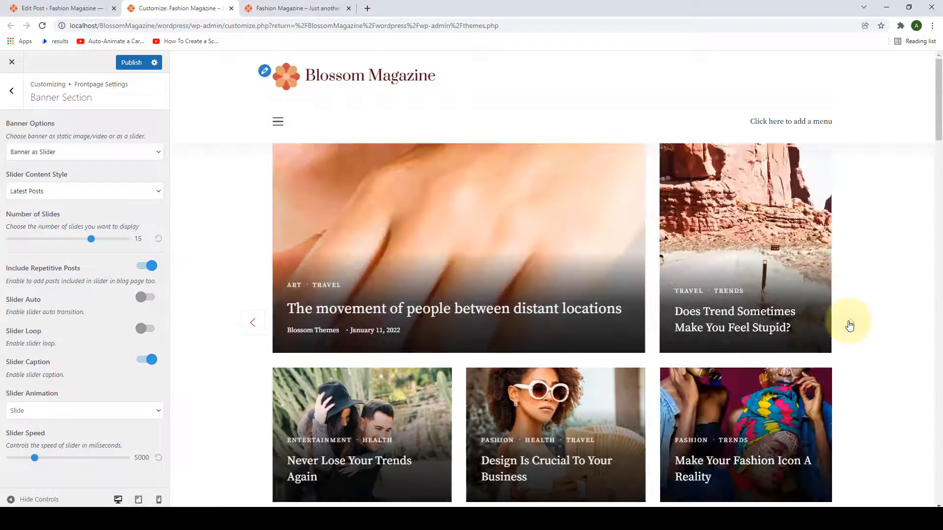
left_click(251, 323)
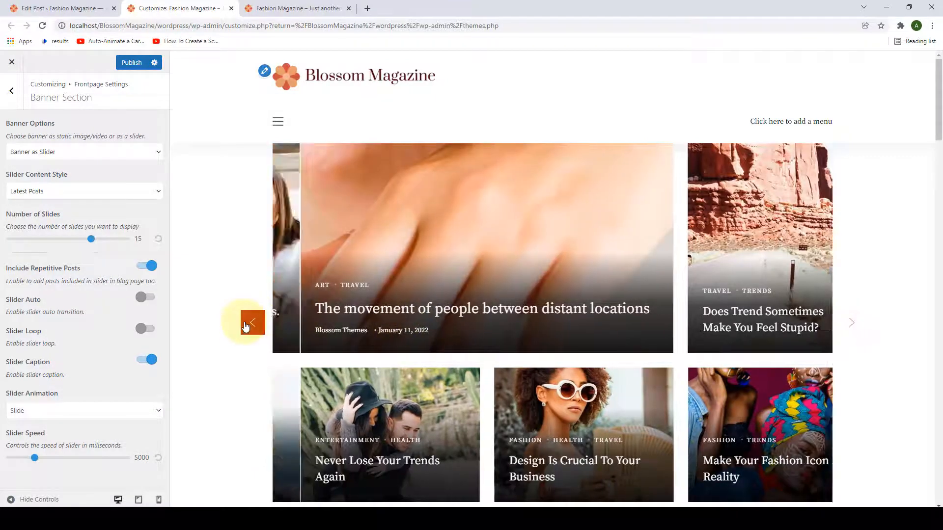
left_click(247, 322)
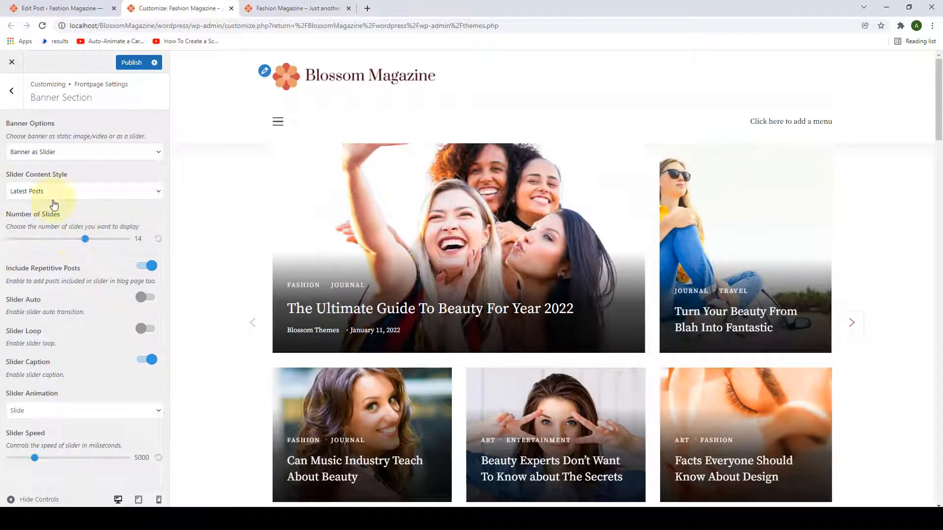
Step: Try Category as the Slider Content Style with the Health category, and return the style to Latest Posts
left_click(158, 197)
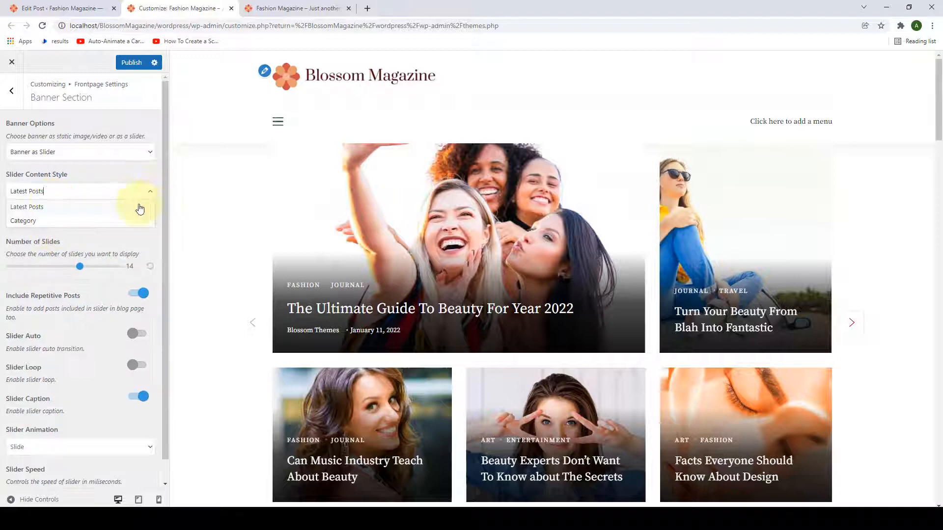
left_click(51, 221)
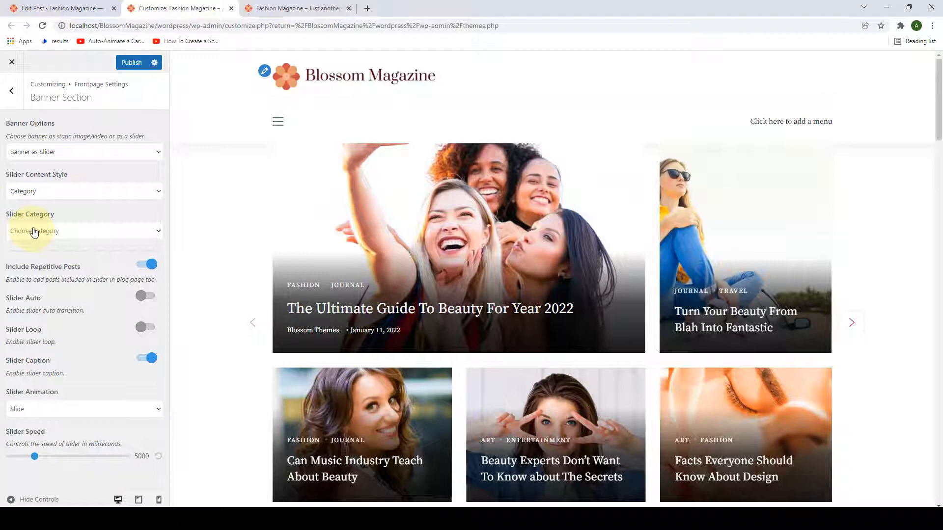
left_click(158, 232)
scroll(87, 315, "down", 1)
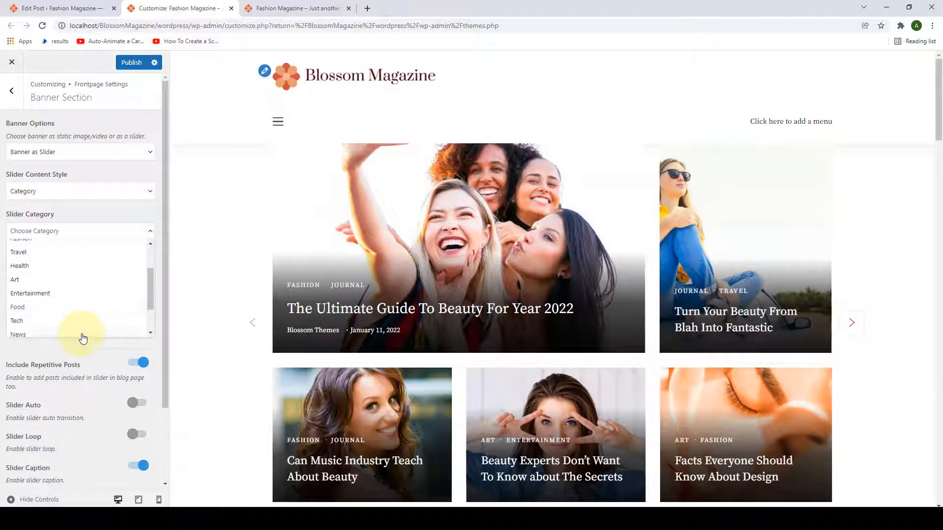
scroll(83, 293, "up", 1)
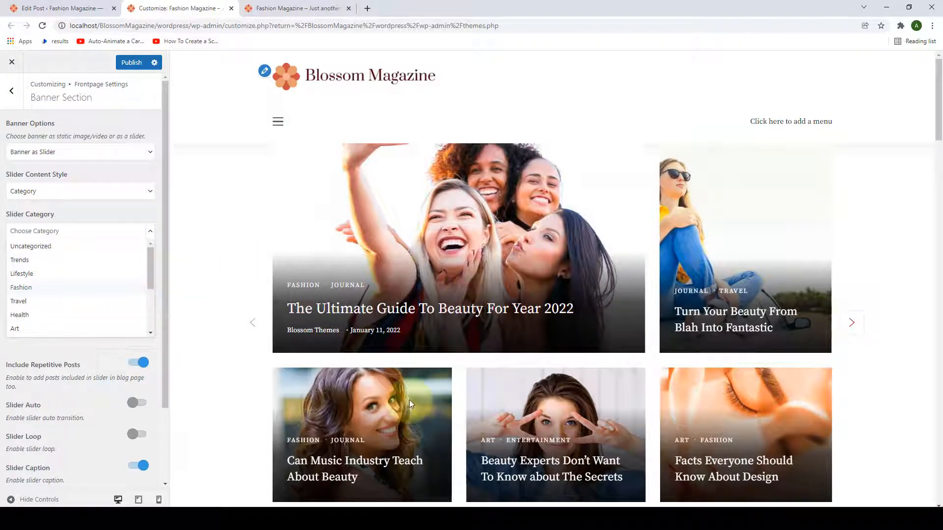
left_click(73, 315)
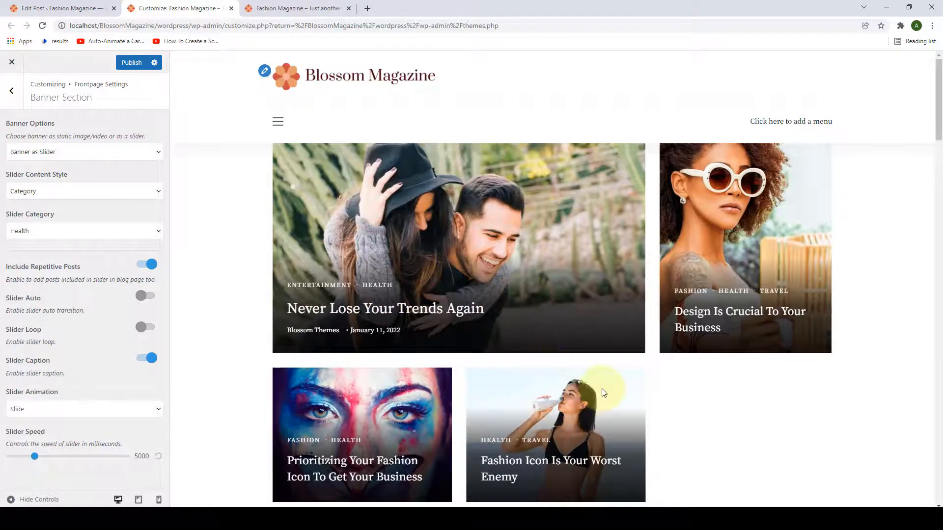
left_click(158, 191)
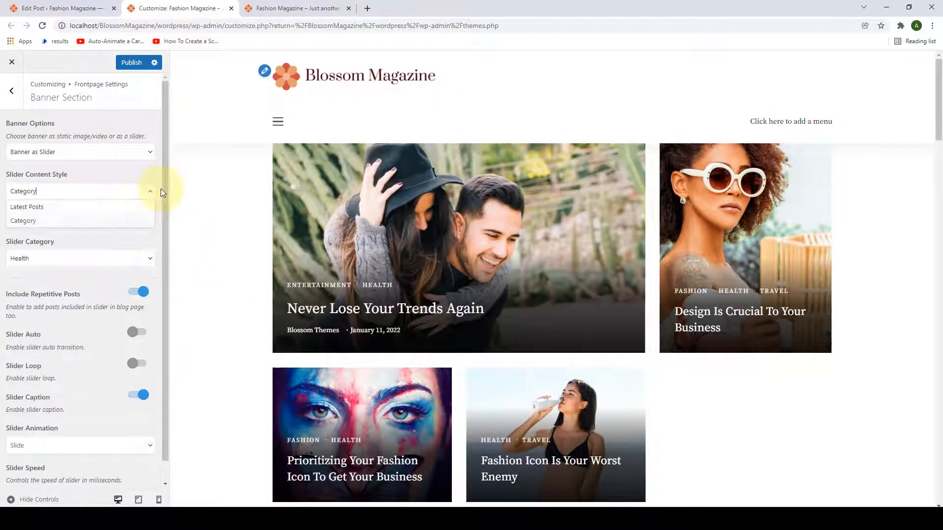
left_click(93, 204)
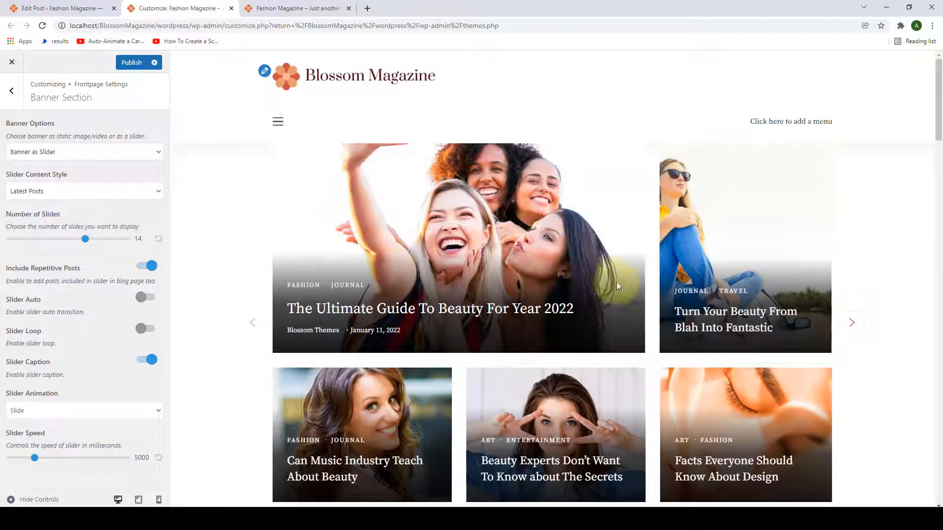
Step: Compare the slider posts with the Latest Articles list in the preview while Include Repetitive Posts is enabled
scroll(634, 290, "down", 3)
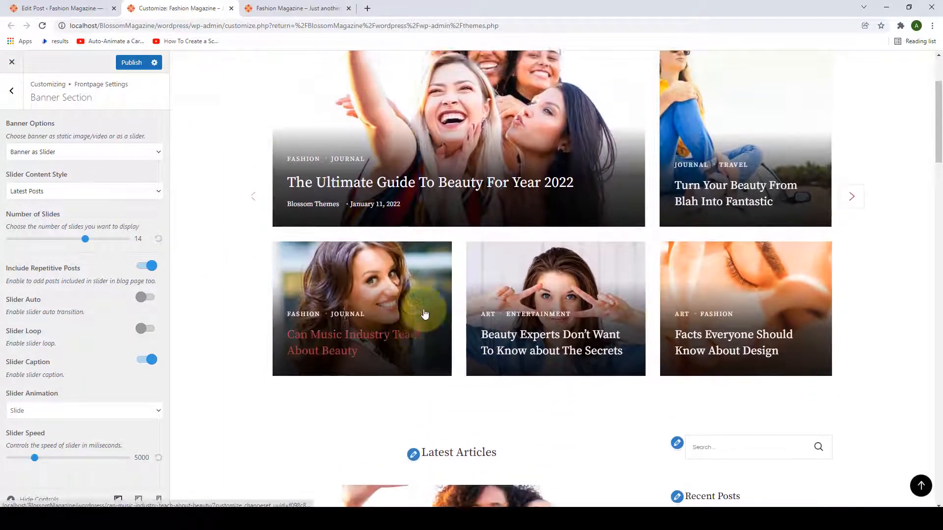
scroll(425, 313, "up", 3)
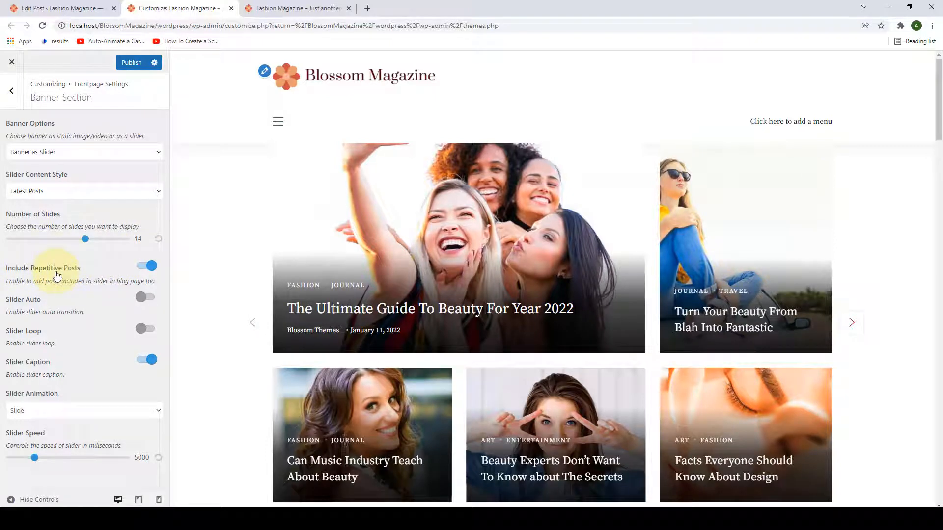
left_click(146, 267)
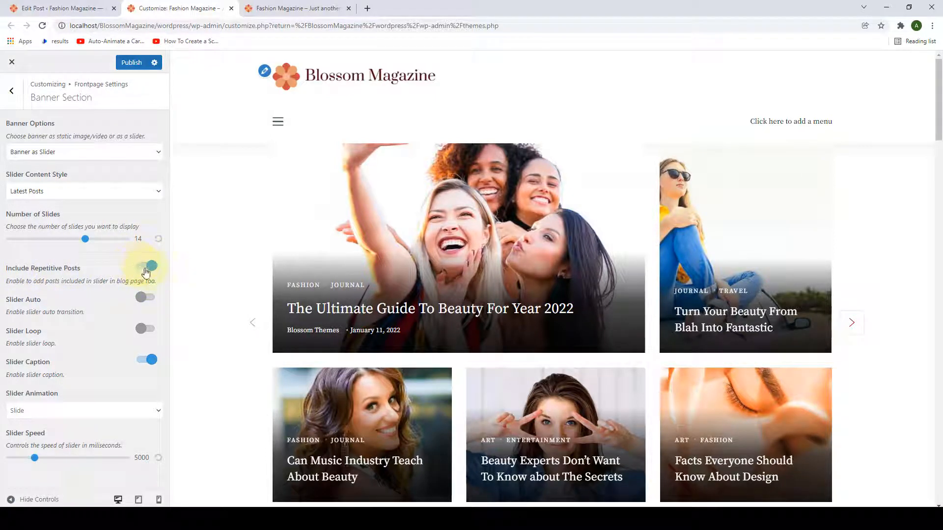
scroll(592, 274, "down", 15)
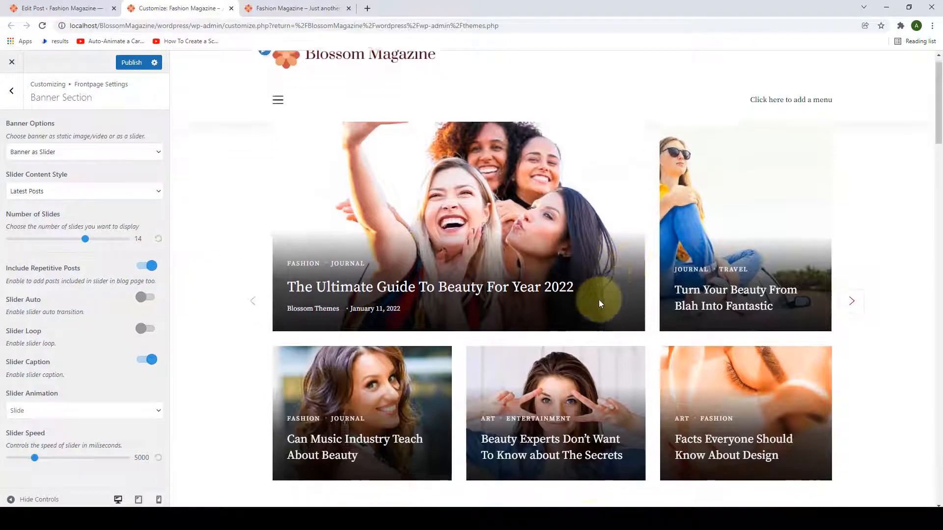
scroll(407, 309, "down", 9)
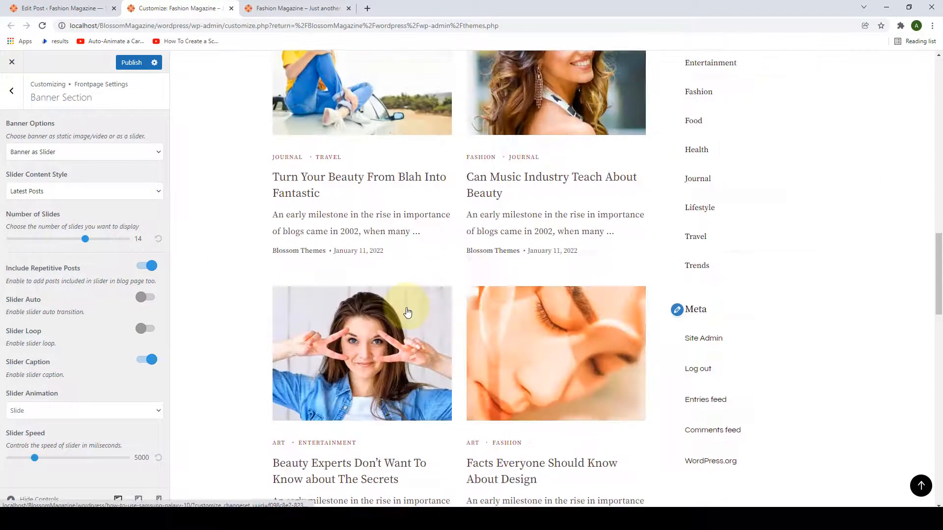
scroll(429, 304, "up", 4)
scroll(428, 305, "up", 18)
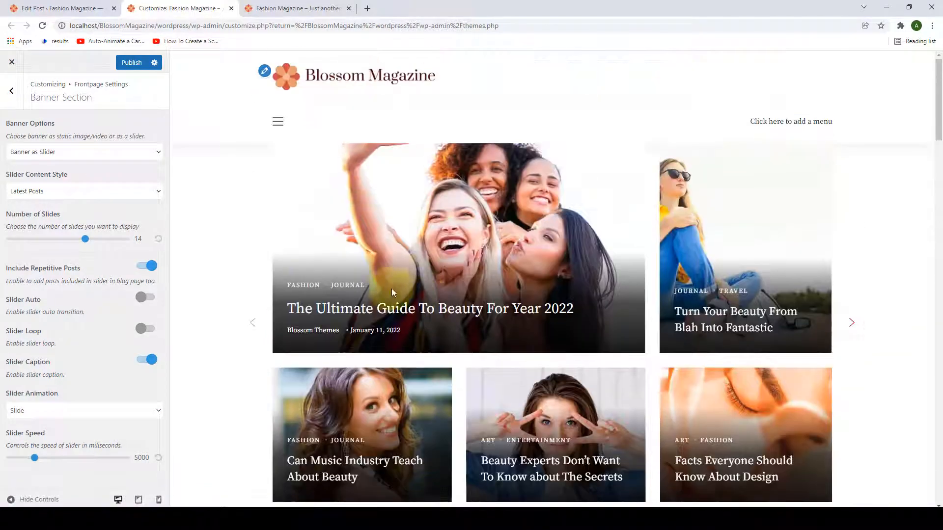
Step: Turn off Include Repetitive Posts and check the Latest Articles list in the preview for posts already in the slider
left_click(145, 267)
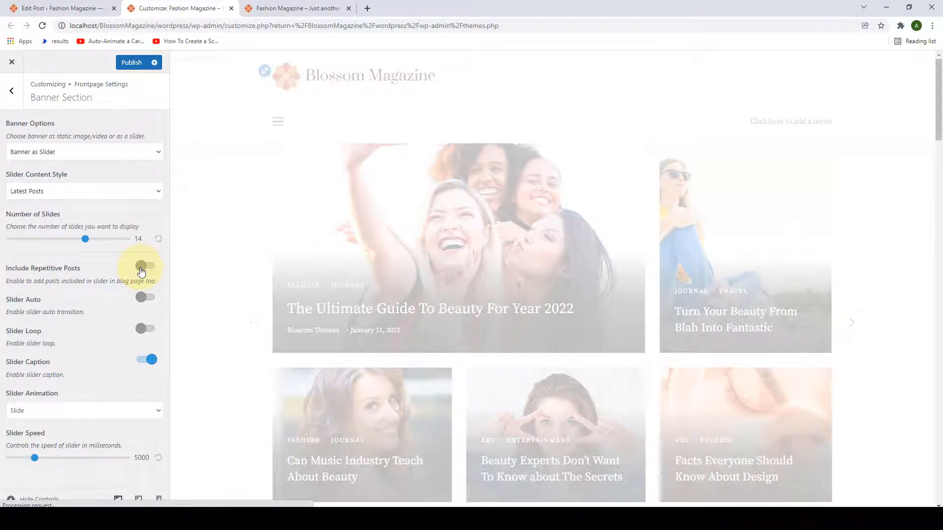
scroll(597, 259, "down", 3)
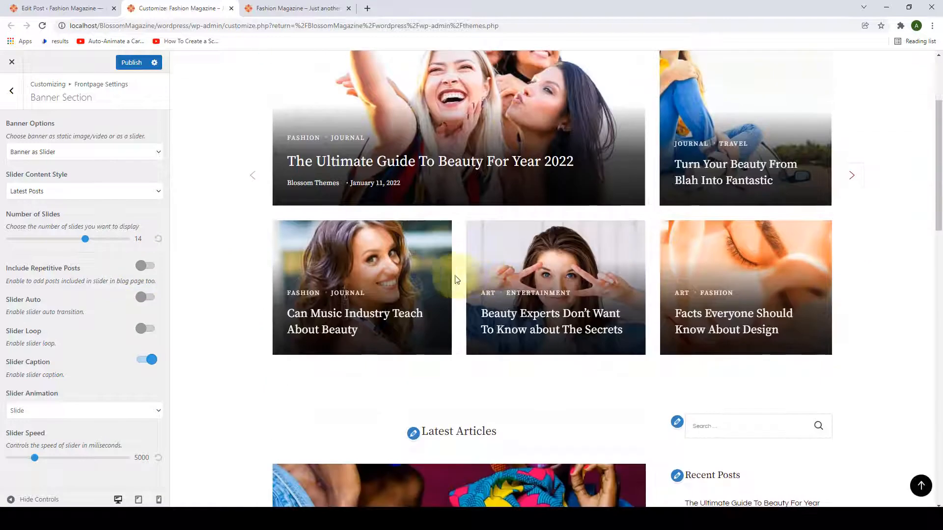
scroll(444, 179, "down", 5)
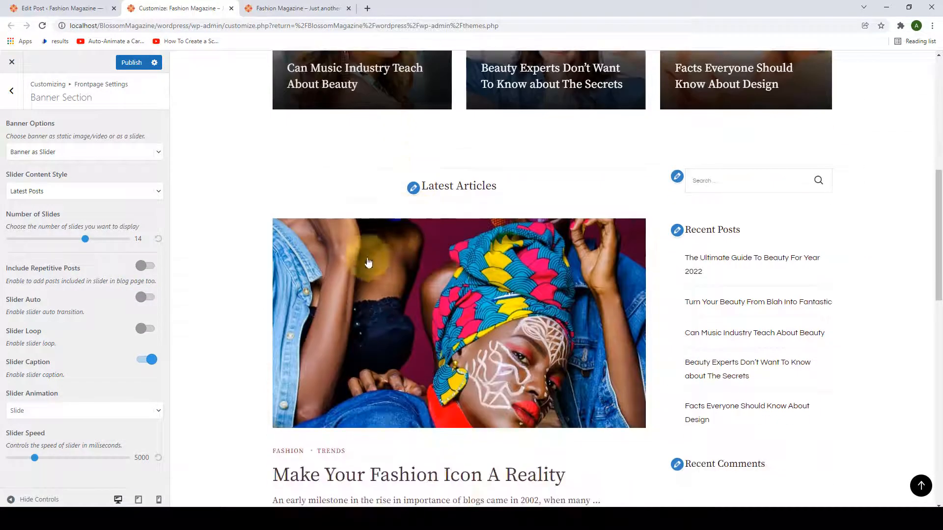
scroll(369, 263, "down", 9)
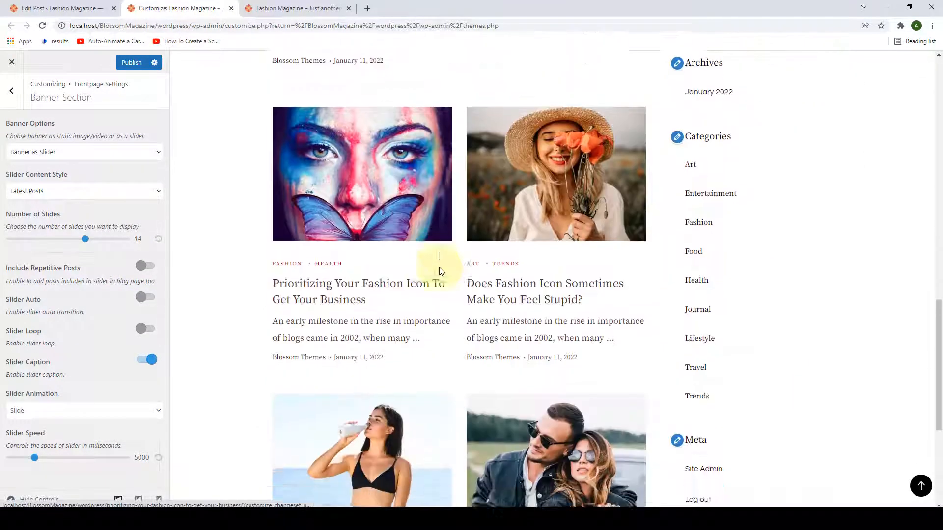
scroll(438, 270, "down", 4)
scroll(439, 271, "up", 12)
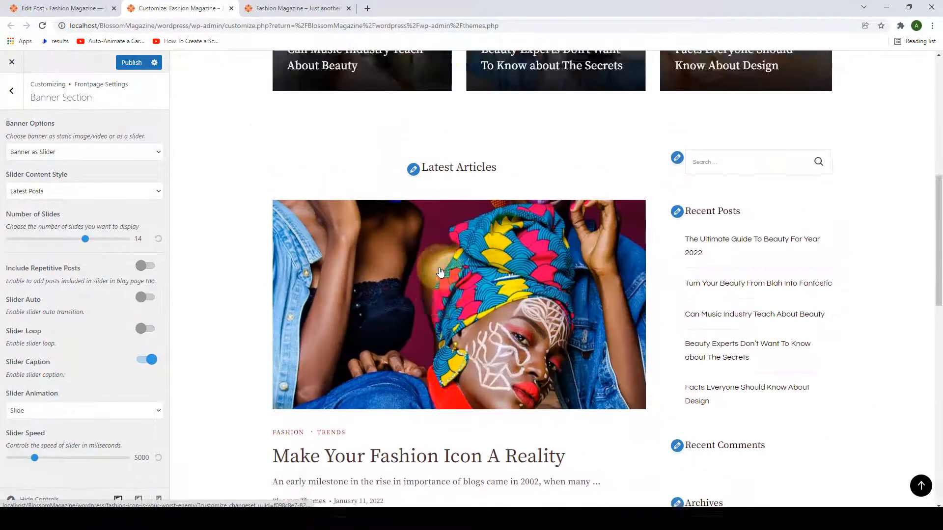
scroll(439, 269, "up", 8)
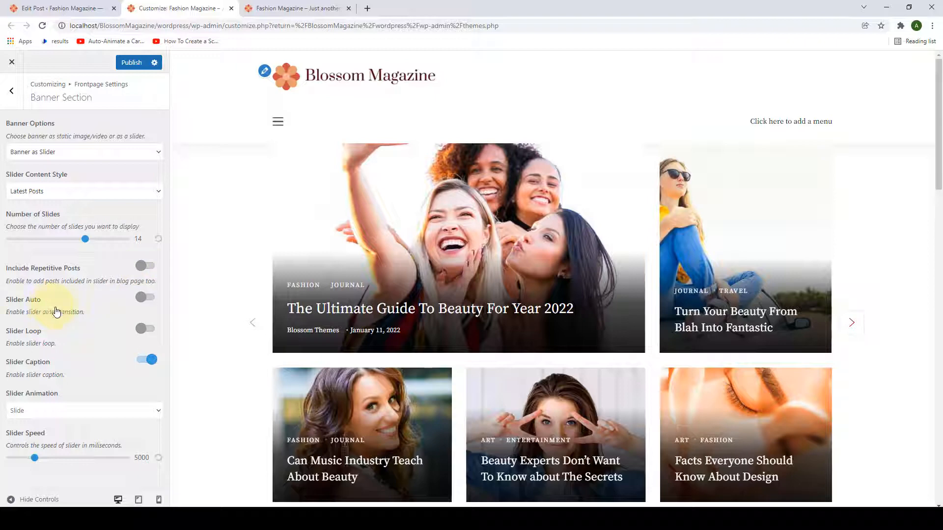
Step: Enable automatic transition and looping for the banner slider
left_click(146, 296)
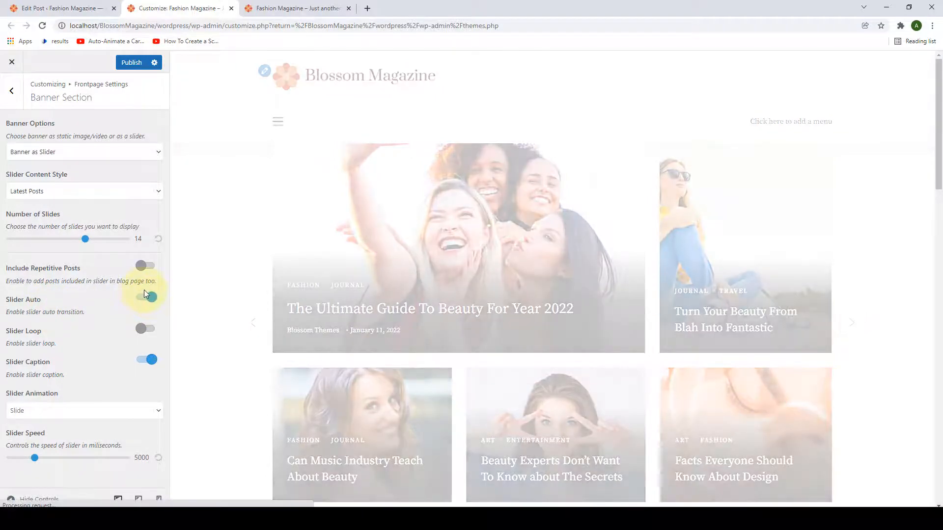
scroll(585, 268, "down", 1)
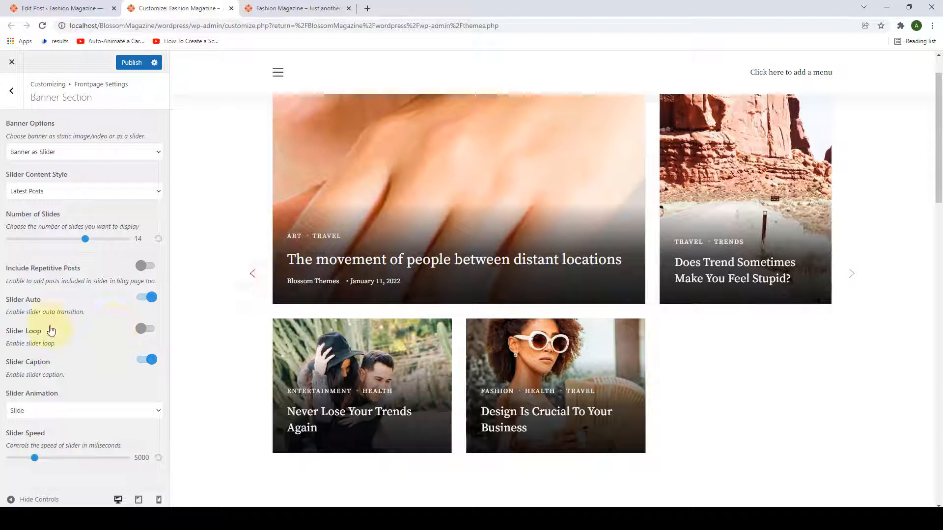
left_click(146, 330)
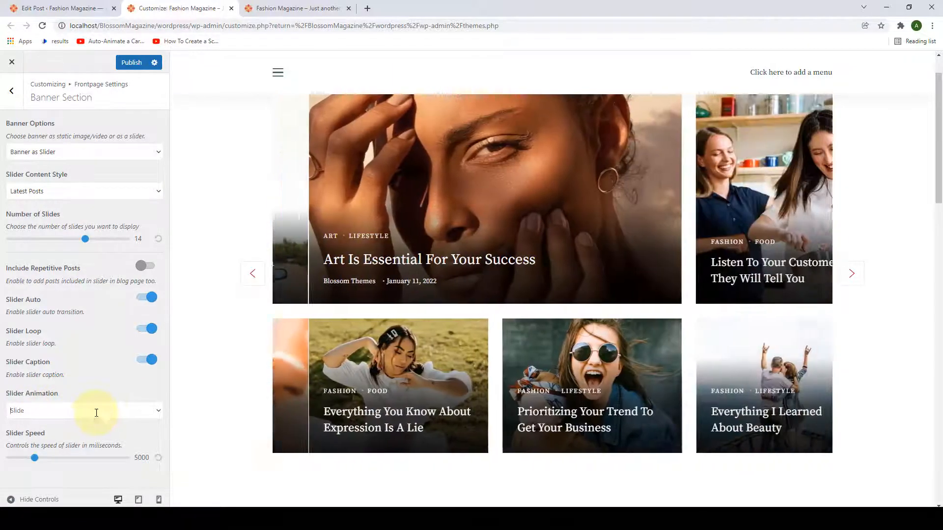
Step: Browse the Slider Animation effects, and try the banner slider with Slider Caption turned off before enabling it again
left_click(67, 409)
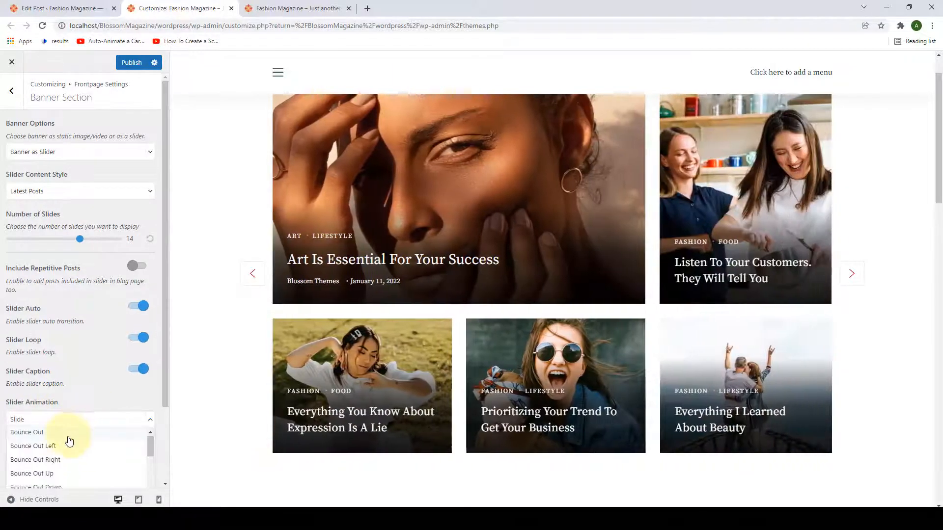
scroll(69, 471, "down", 3)
scroll(69, 472, "up", 5)
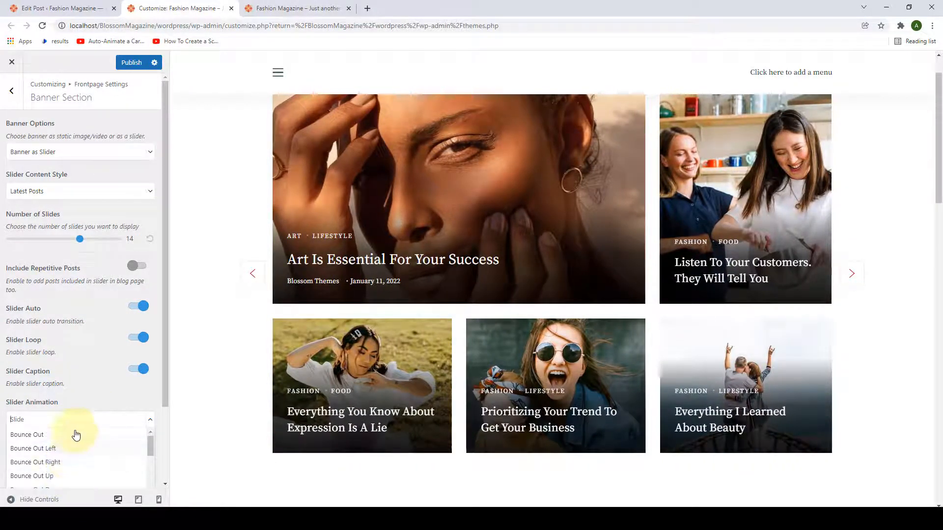
left_click(87, 403)
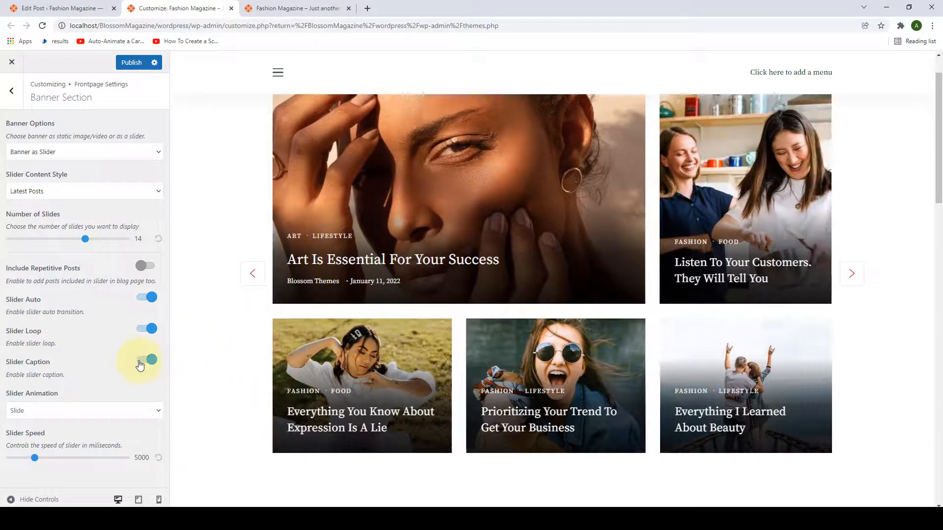
left_click(140, 364)
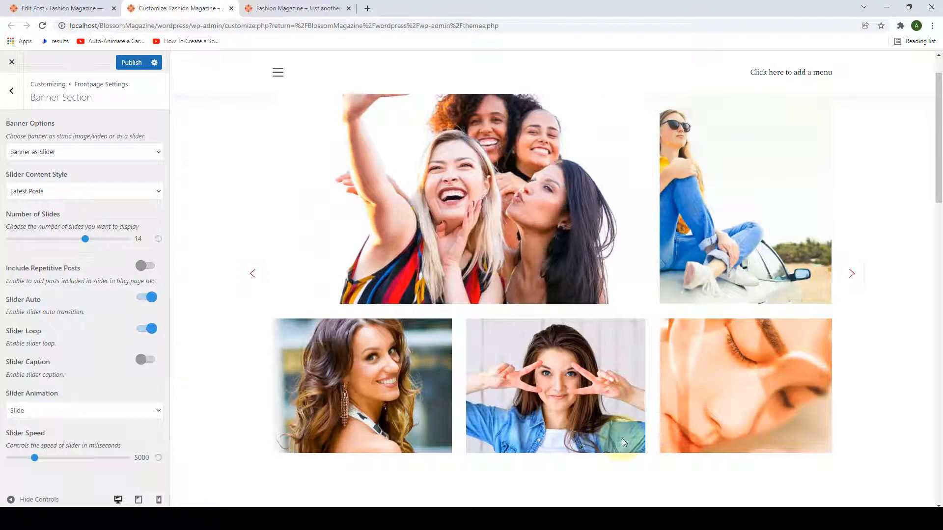
left_click(145, 362)
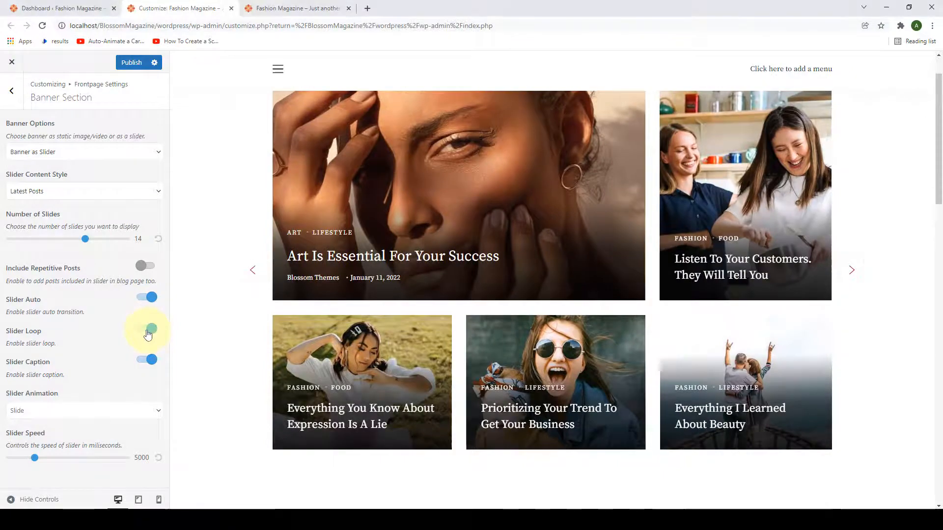
Step: Turn off Slider Loop and Slider Auto for the banner slider and publish the changes
left_click(147, 328)
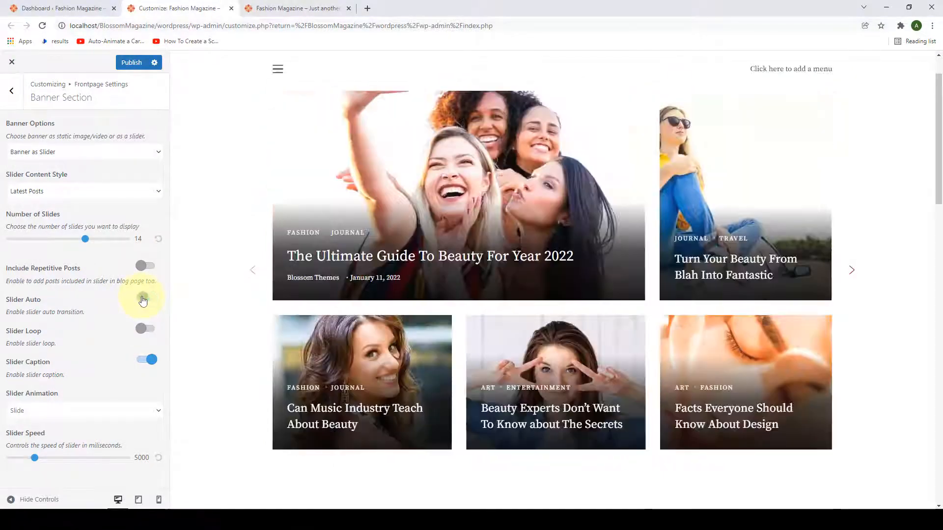
left_click(142, 299)
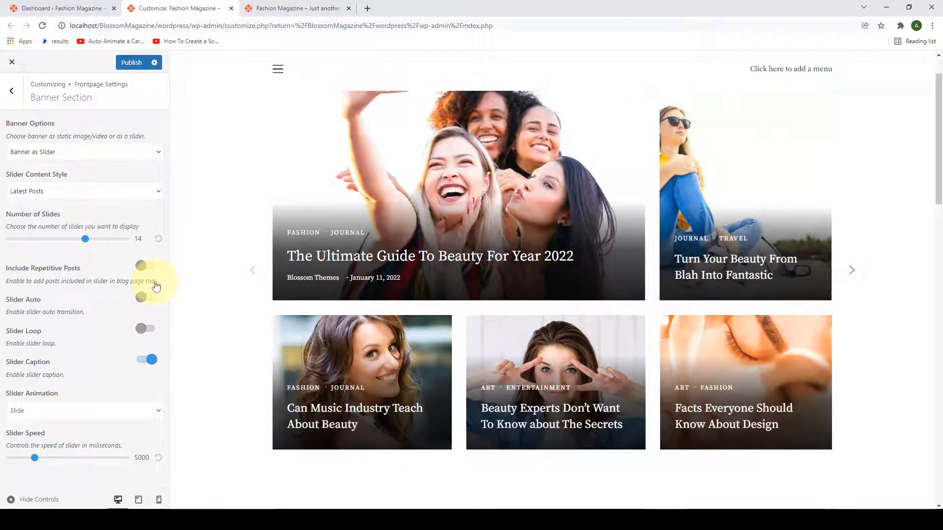
left_click(133, 61)
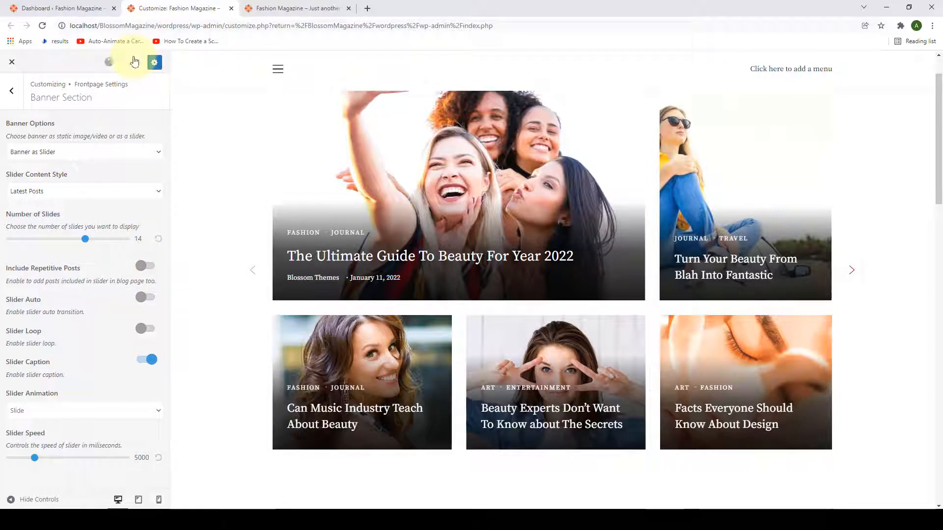
Step: Enable the CTA Section in Frontpage Settings and bring it into view in the preview
left_click(6, 102)
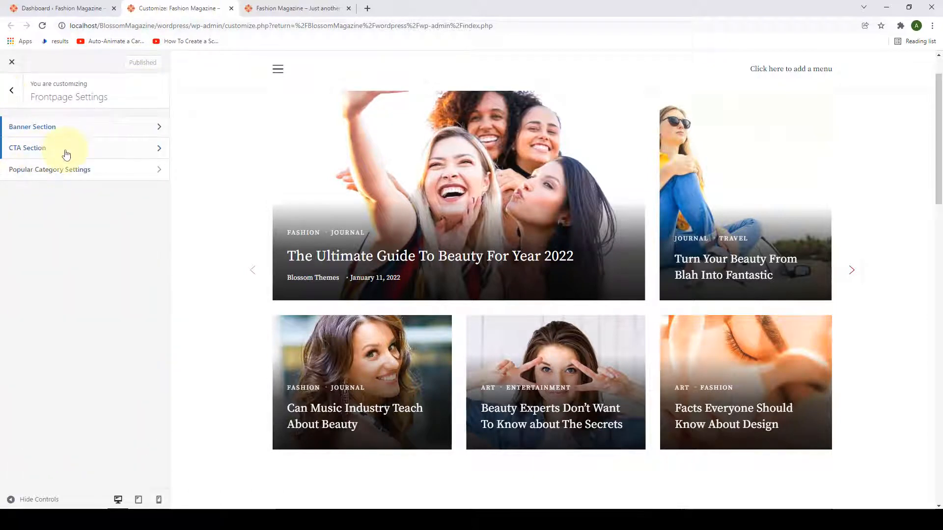
left_click(66, 155)
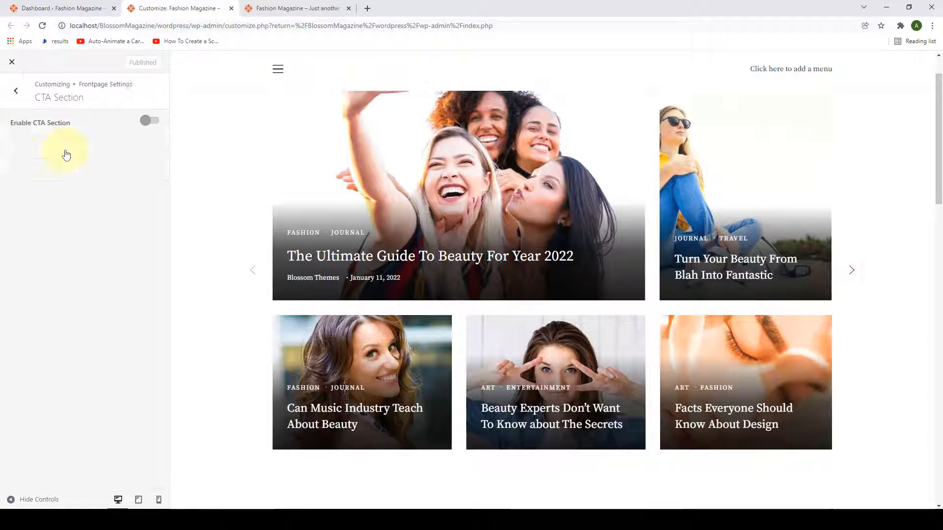
scroll(253, 226, "down", 4)
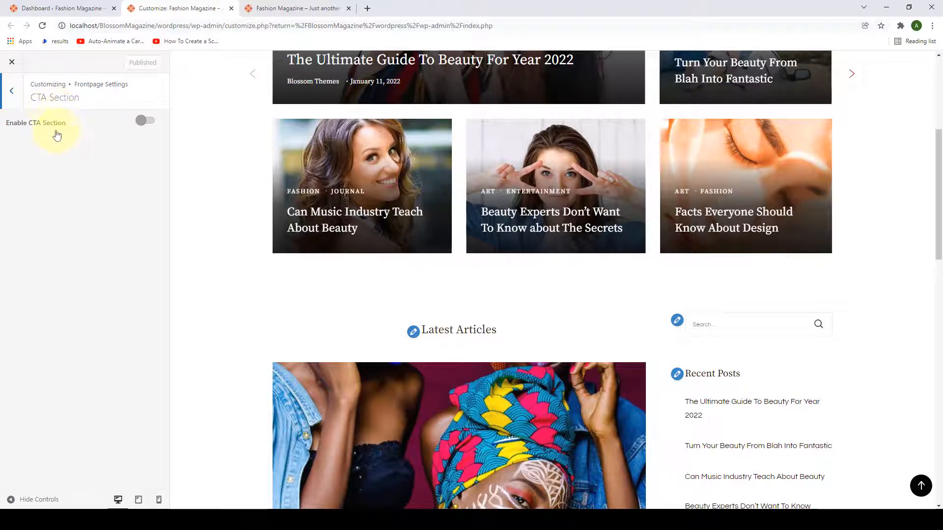
left_click(147, 121)
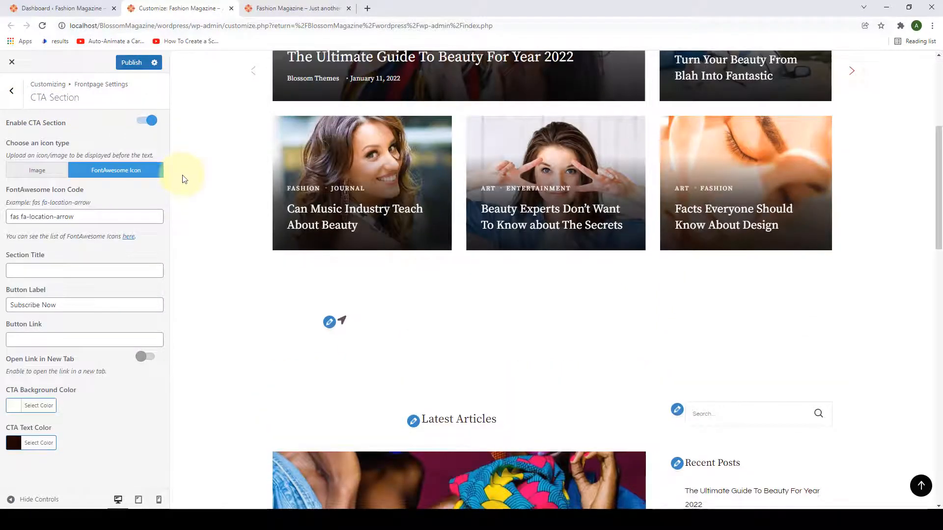
scroll(182, 178, "down", 2)
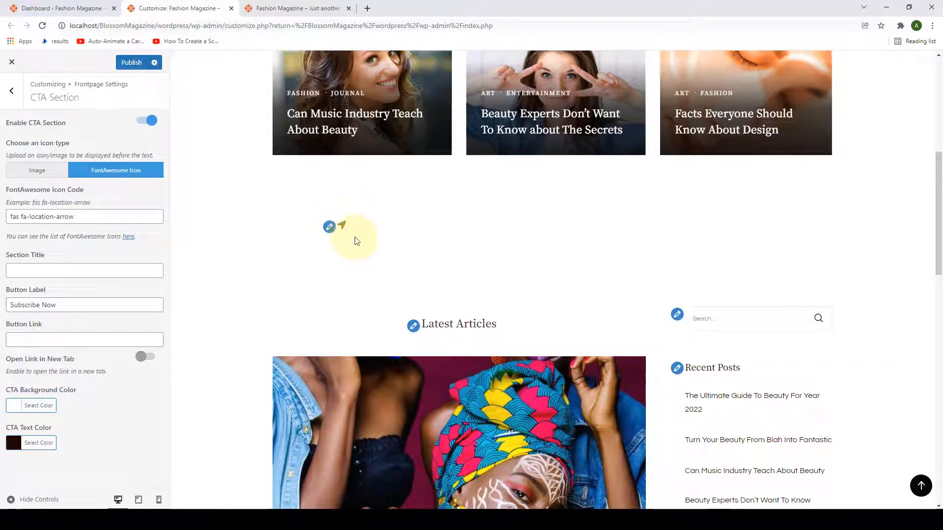
Step: Try cropped-Blossom-Magazine.png as the CTA section's image icon, remove it, and return the icon type to FontAwesome Icon
left_click(55, 177)
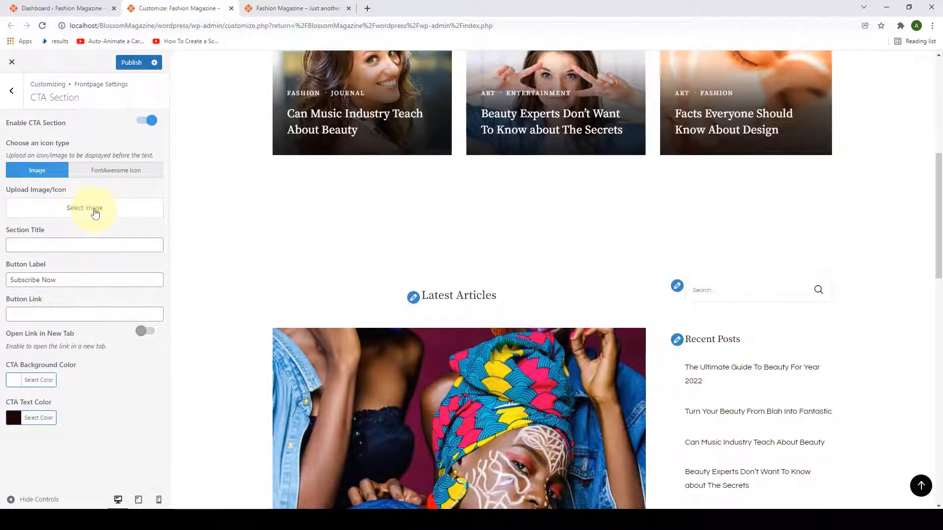
left_click(95, 213)
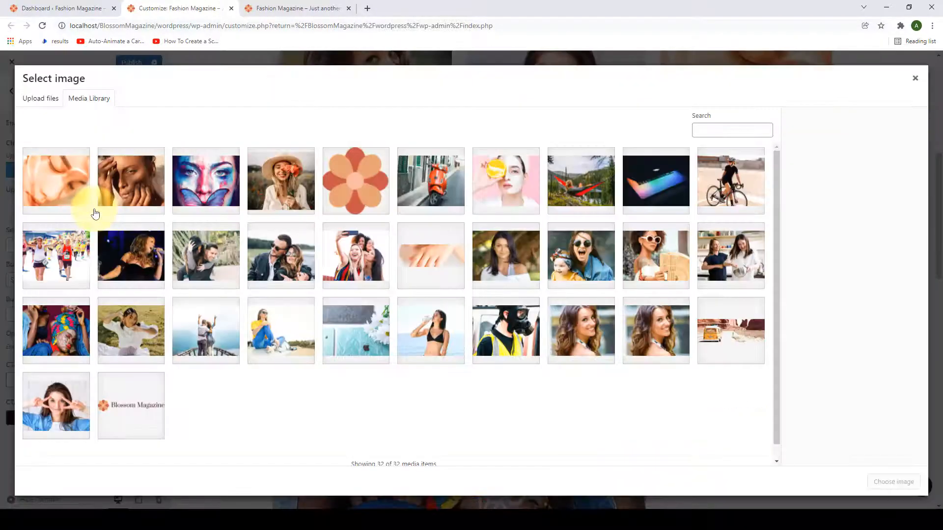
left_click(367, 181)
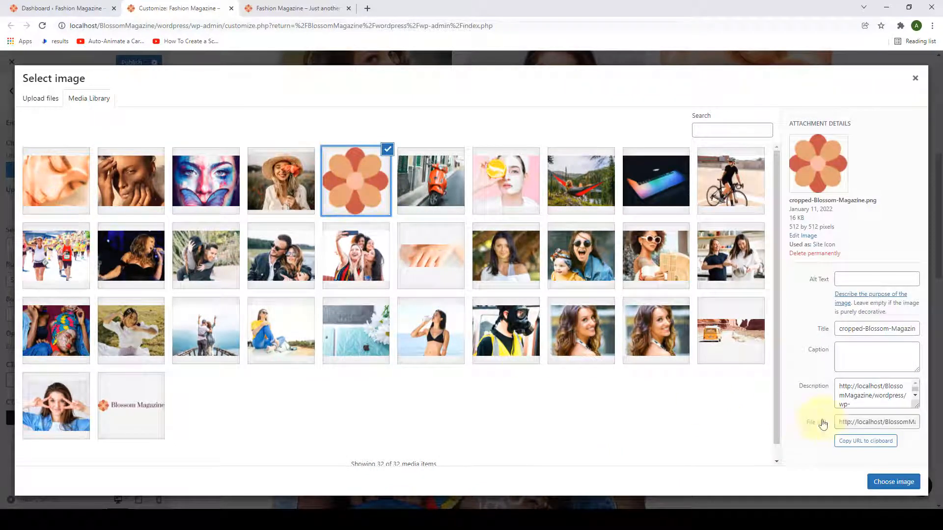
left_click(905, 488)
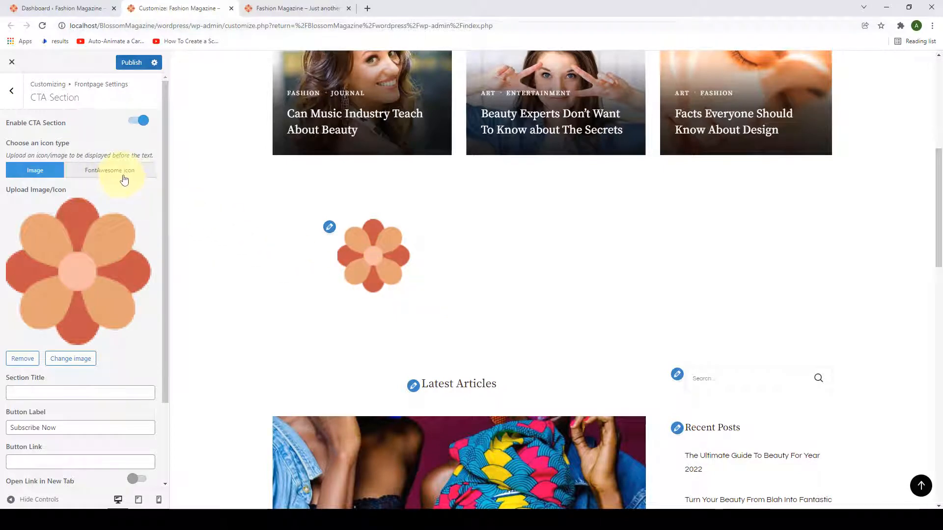
left_click(23, 359)
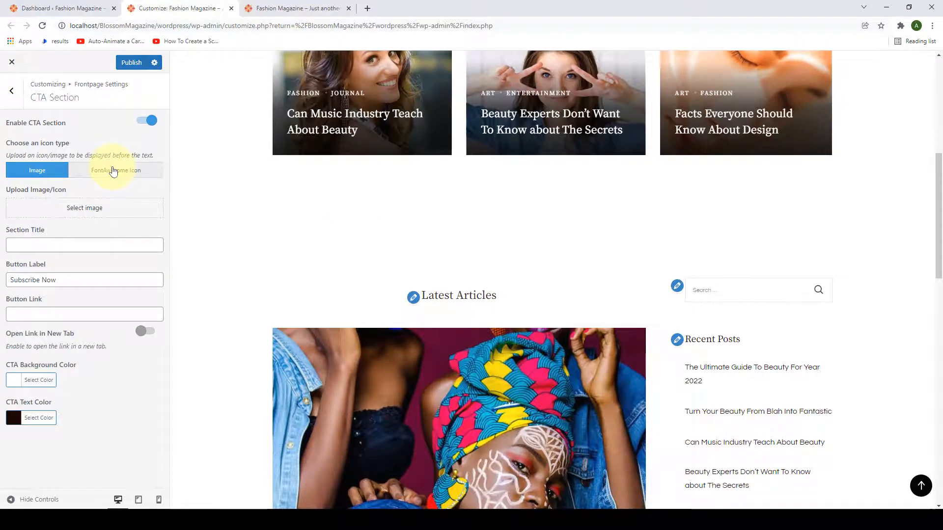
left_click(113, 171)
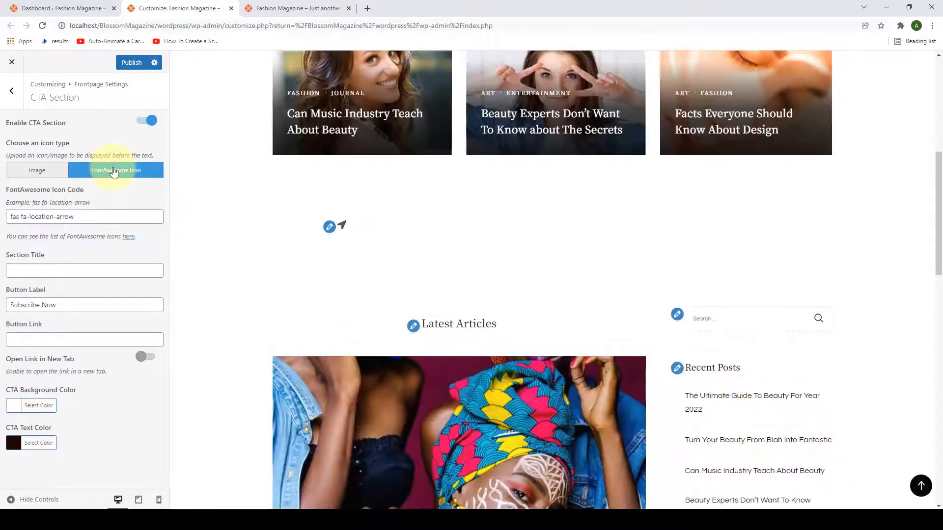
left_click(85, 218)
left_click_drag(76, 218, 9, 217)
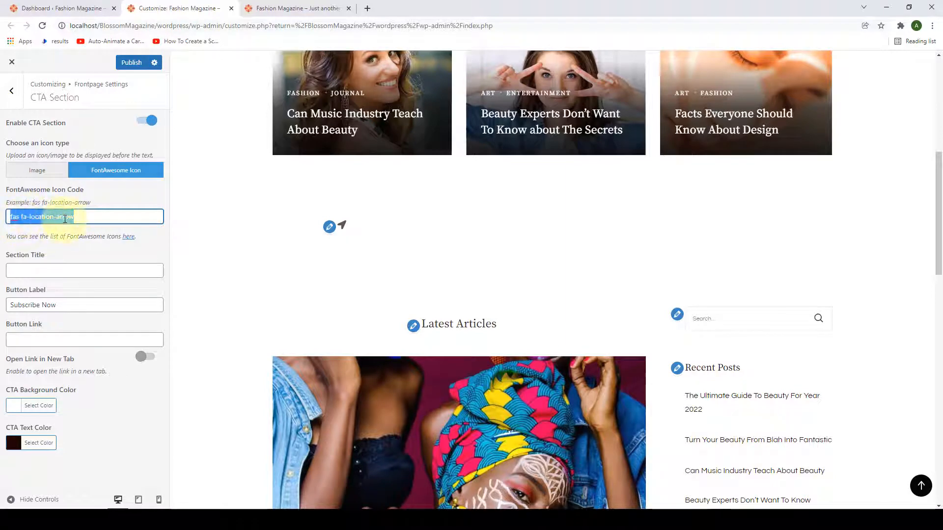
left_click(92, 216)
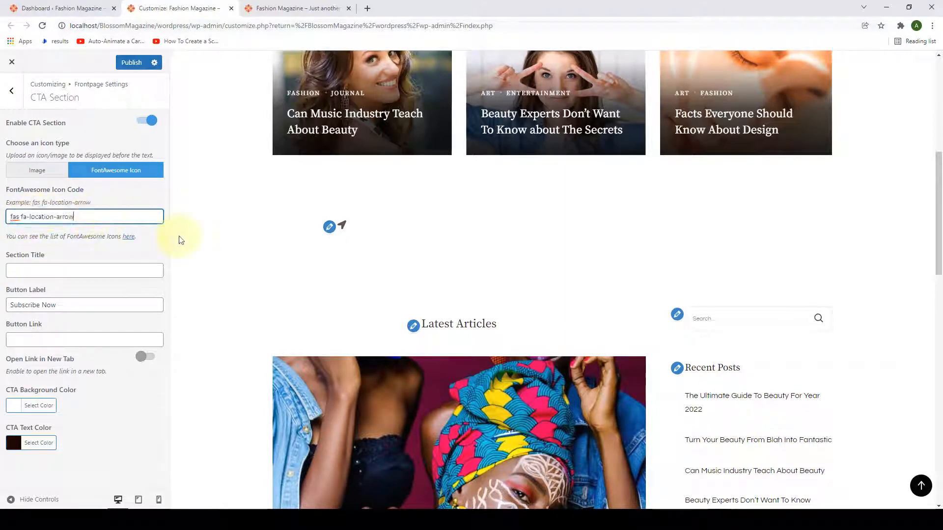
left_click(351, 241)
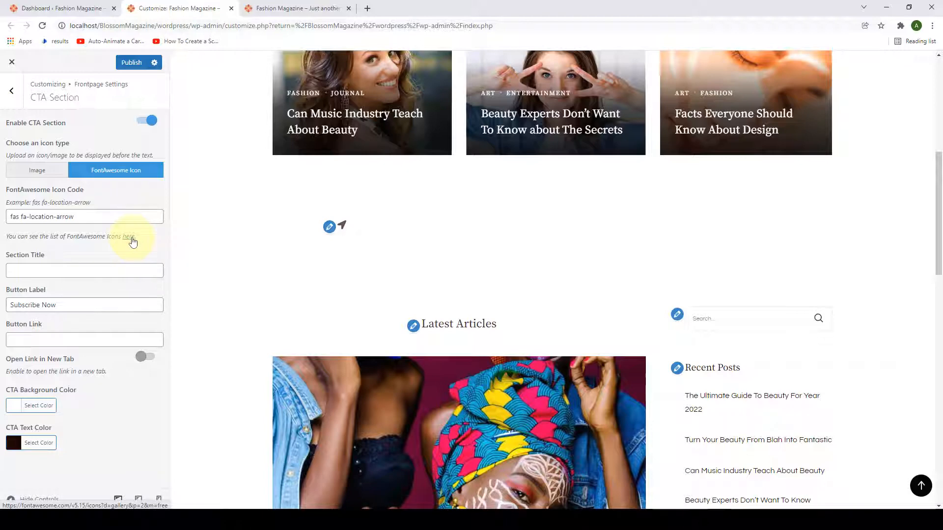
Step: Open the linked FontAwesome icon list and copy the chevron-circle-right icon name
left_click(128, 237)
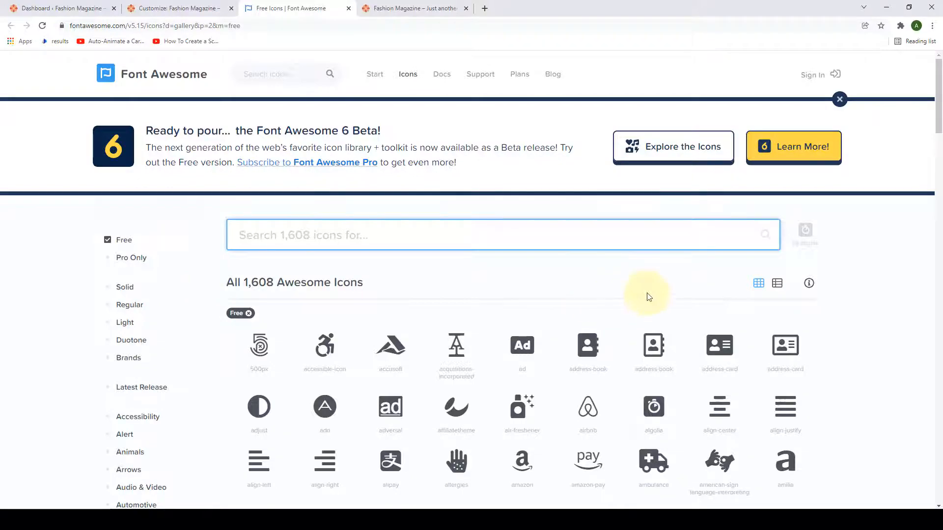
scroll(648, 296, "down", 4)
scroll(709, 341, "down", 10)
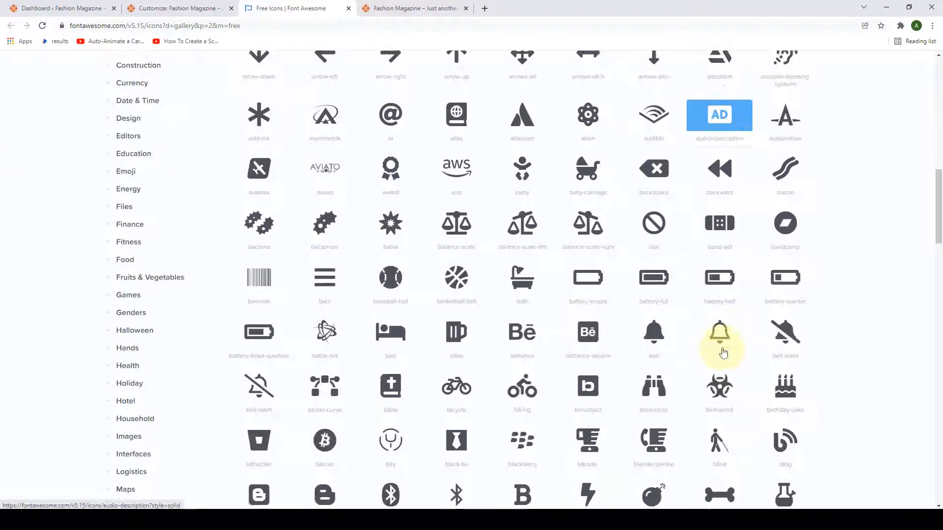
scroll(723, 352, "down", 20)
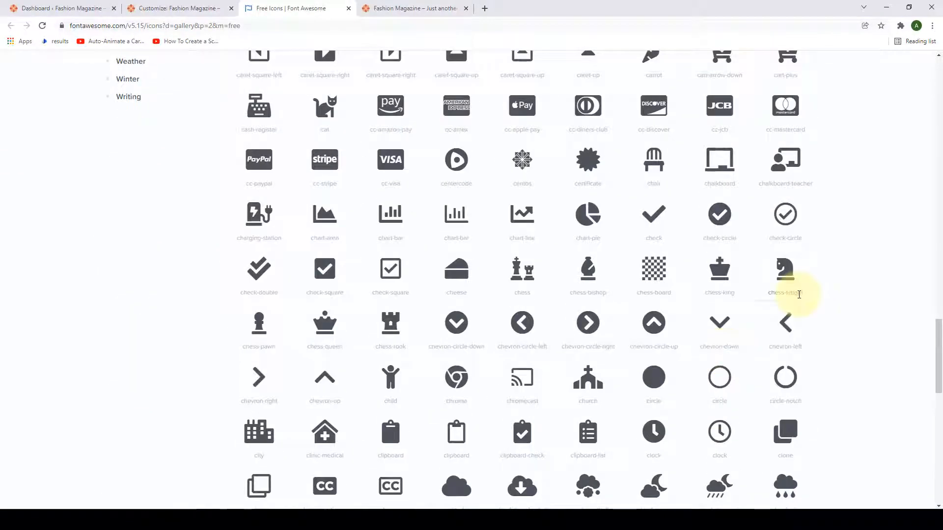
scroll(798, 295, "down", 2)
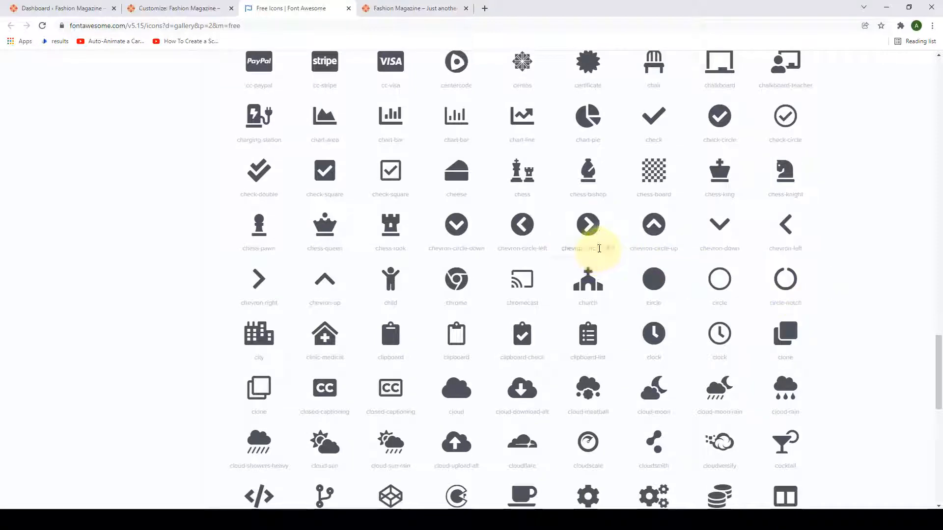
triple_click(599, 249)
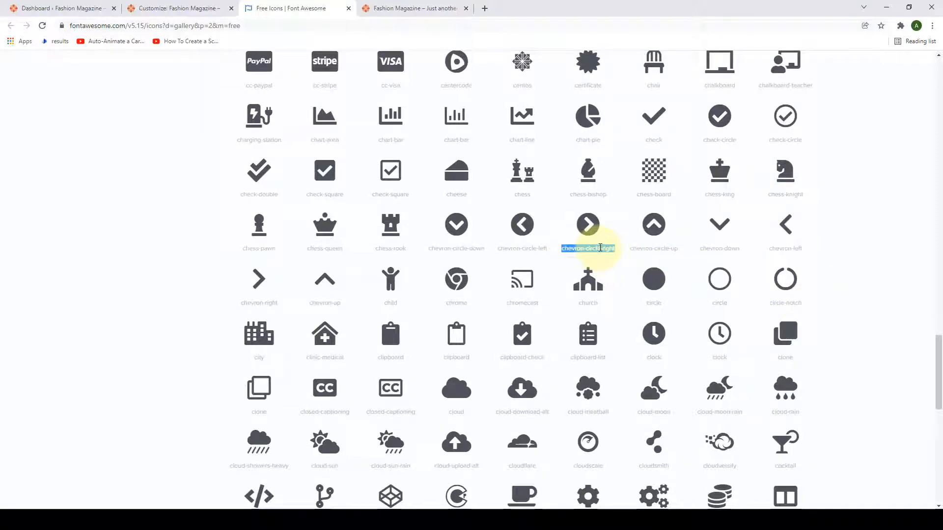
right_click(600, 248)
left_click(619, 255)
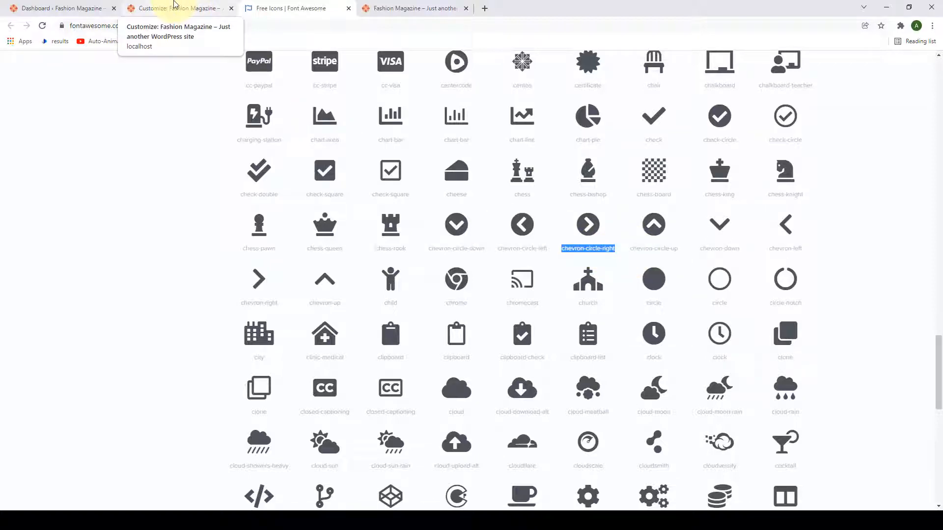
Step: Set the CTA section's FontAwesome icon code to fas fa-chevron-circle-right in the Customizer
left_click(175, 4)
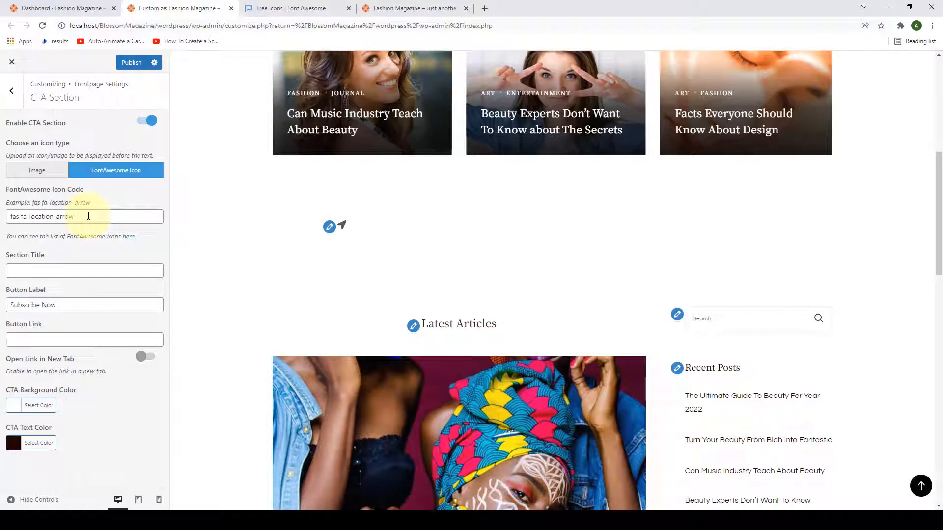
left_click_drag(88, 217, 29, 219)
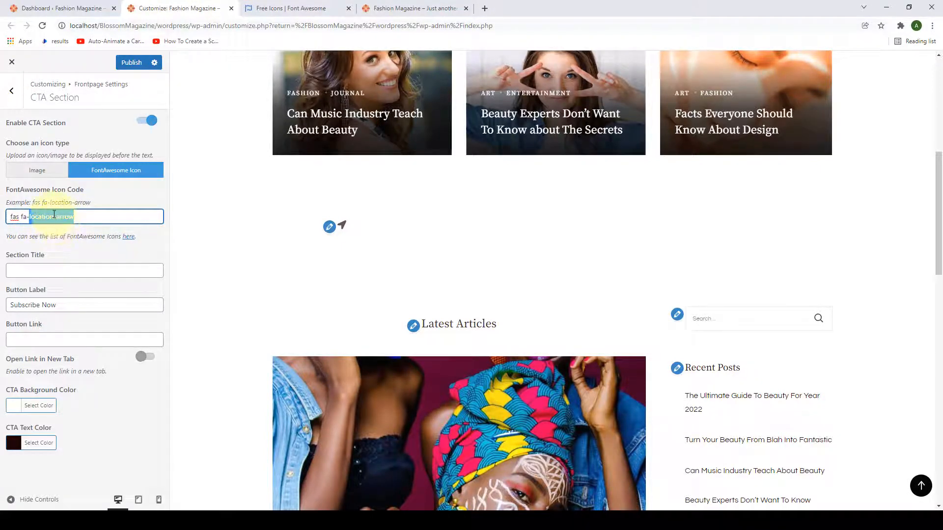
key("BackSpace")
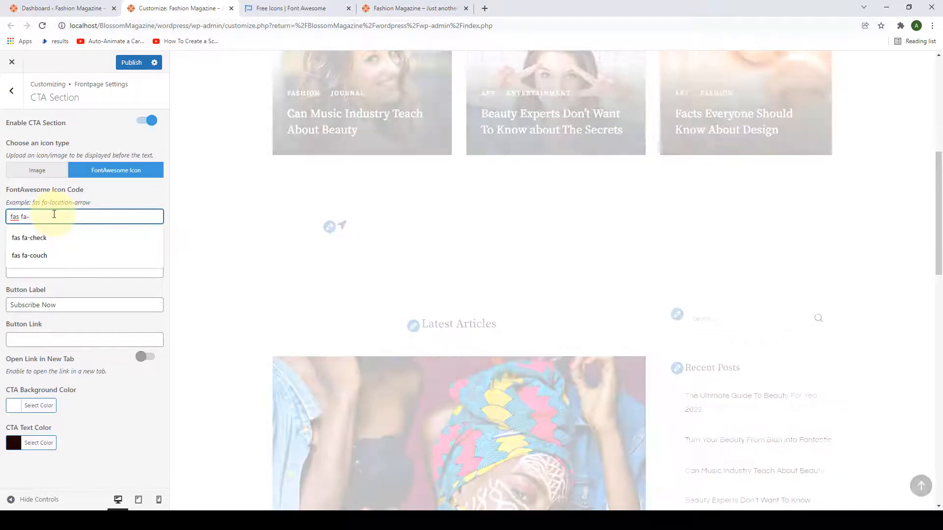
right_click(56, 214)
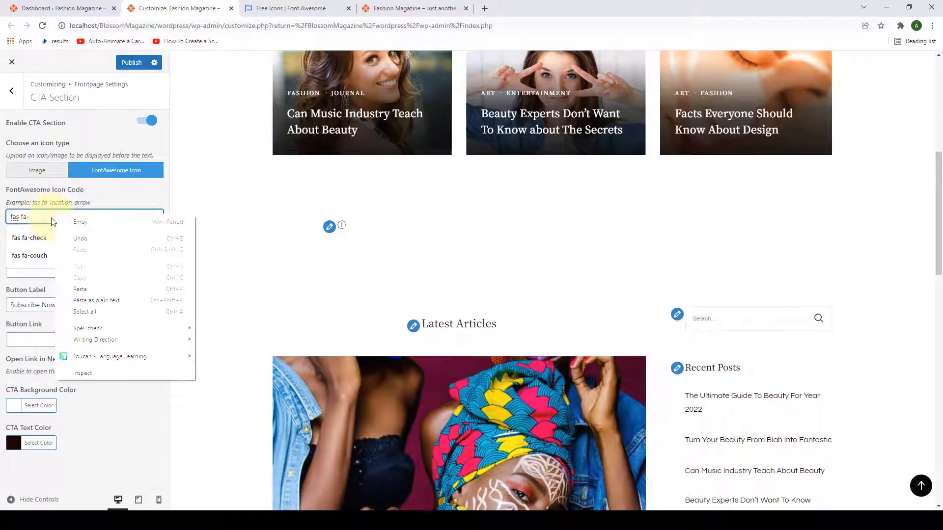
left_click(92, 292)
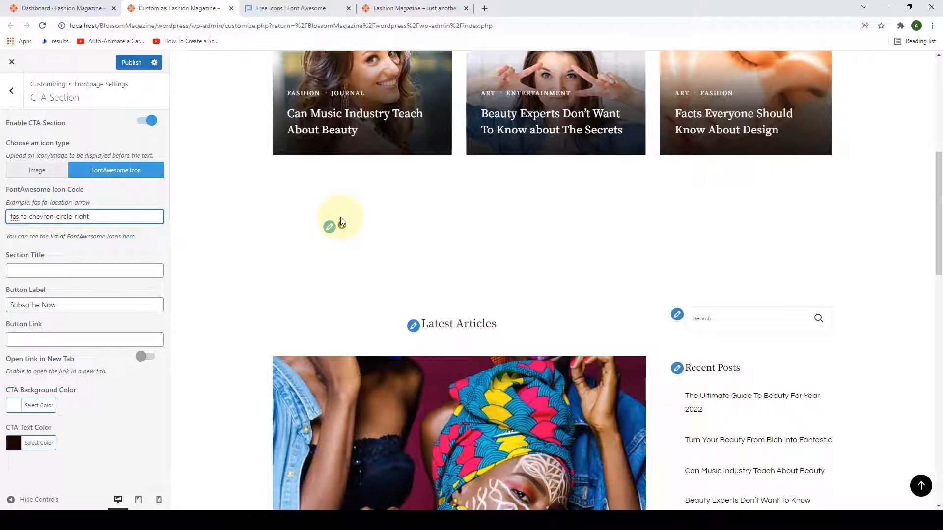
Step: Look through the Font Awesome gallery of free icons, close it, and return to the Customizer
left_click(300, 8)
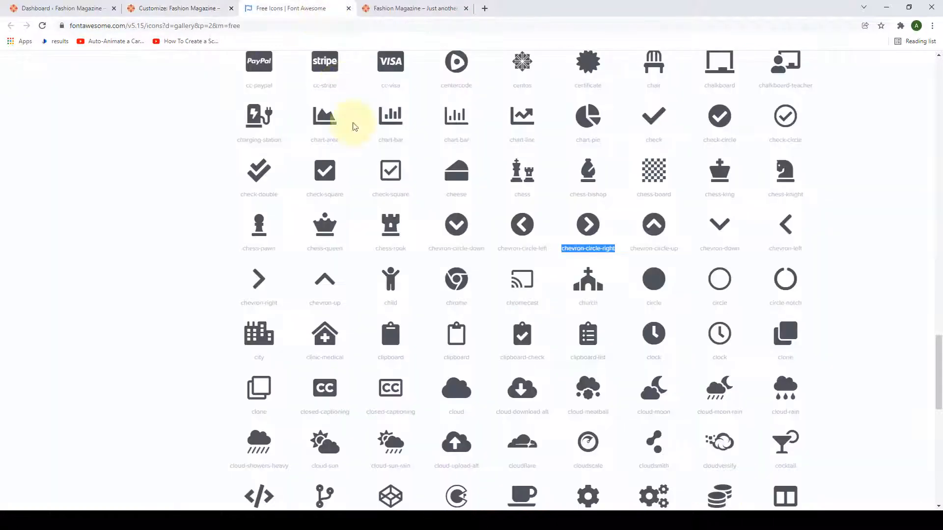
scroll(626, 315, "down", 4)
scroll(625, 327, "up", 3)
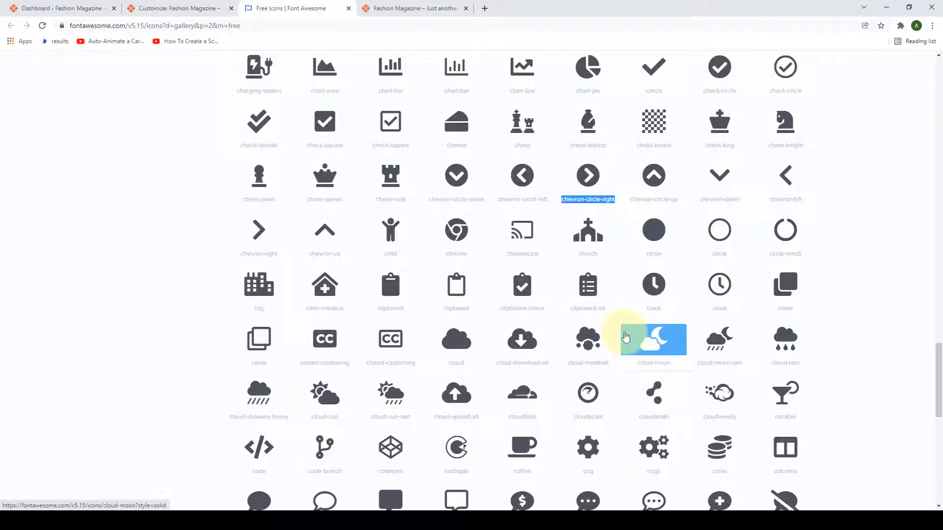
scroll(625, 336, "down", 8)
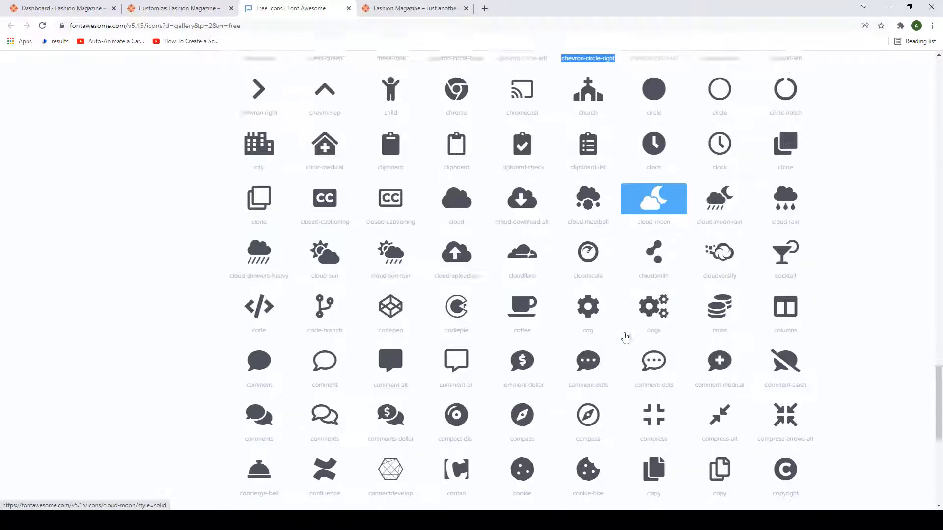
scroll(628, 353, "up", 3)
scroll(628, 354, "up", 11)
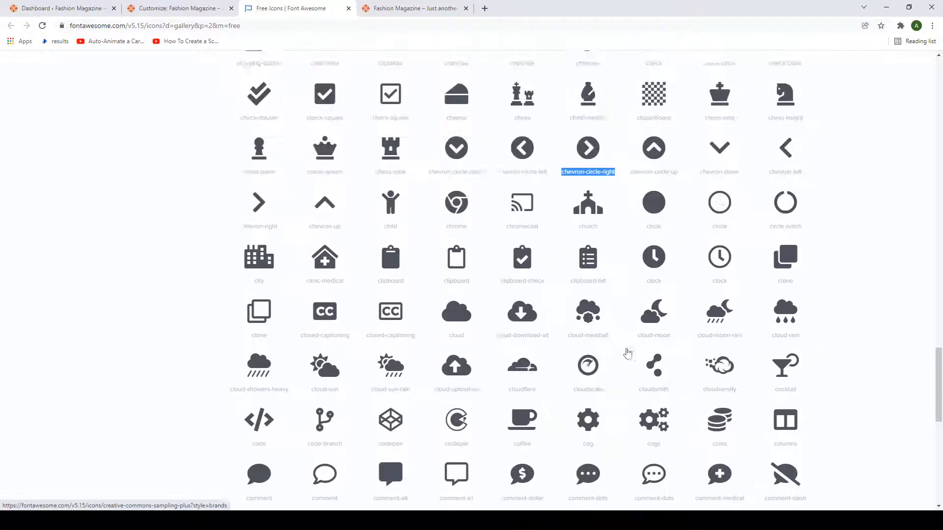
scroll(639, 320, "up", 15)
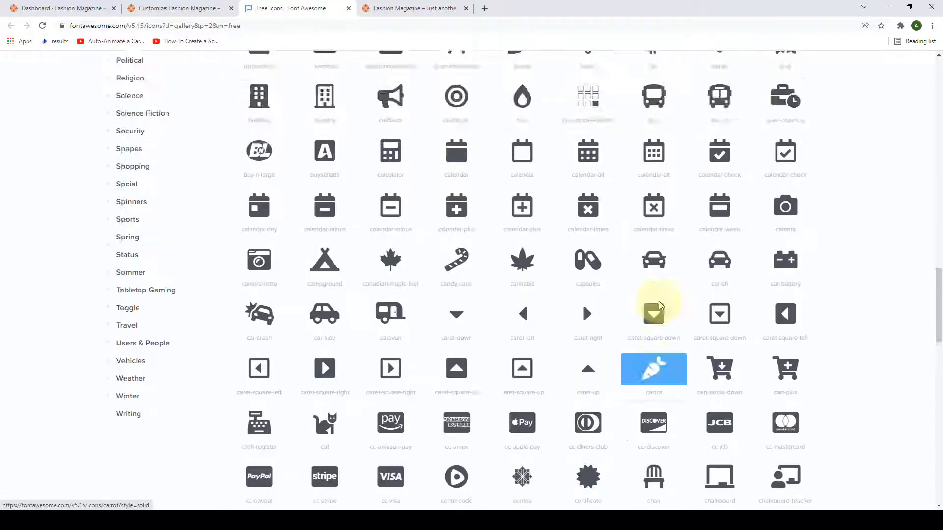
left_click(348, 8)
left_click(195, 264)
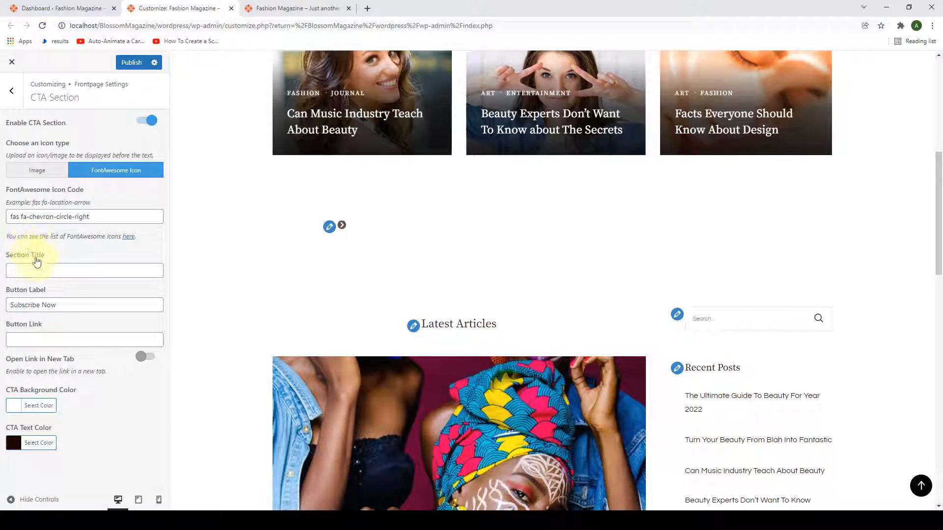
Step: Set the CTA section title to "Articles that shape tomorrow. Get Digital Access every day."
left_click(105, 271)
key("ctrl+v")
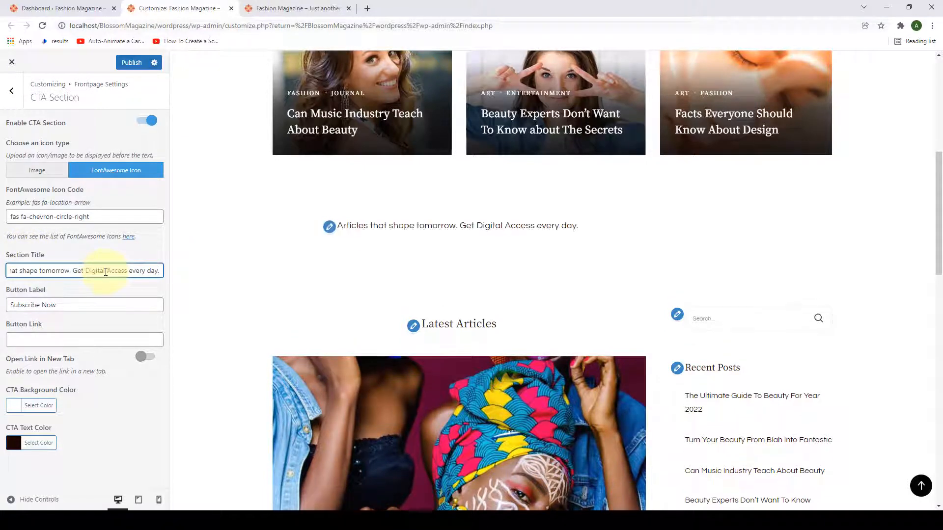
left_click(156, 253)
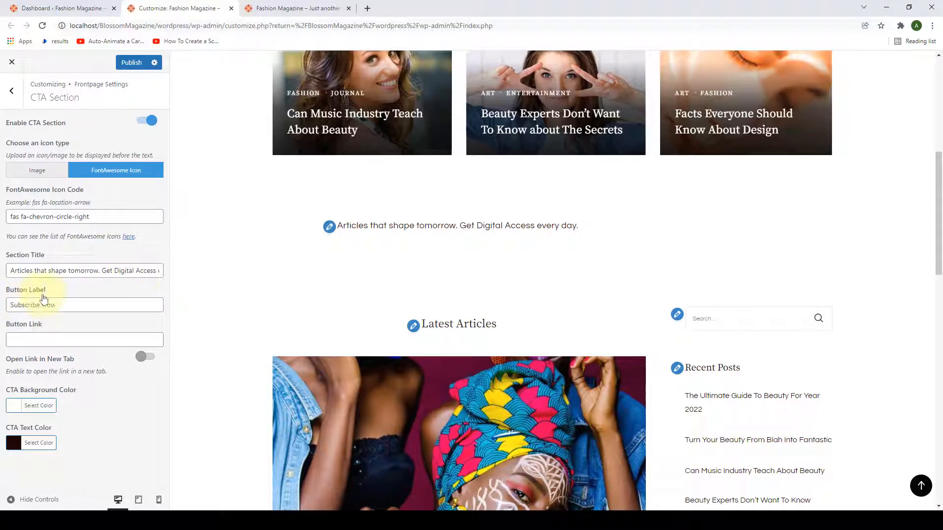
left_click_drag(64, 304, 10, 304)
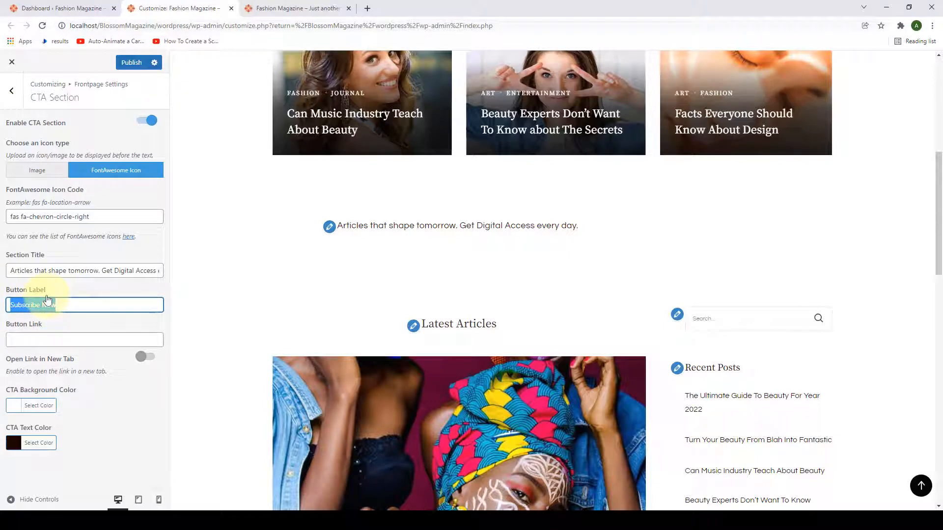
left_click(63, 294)
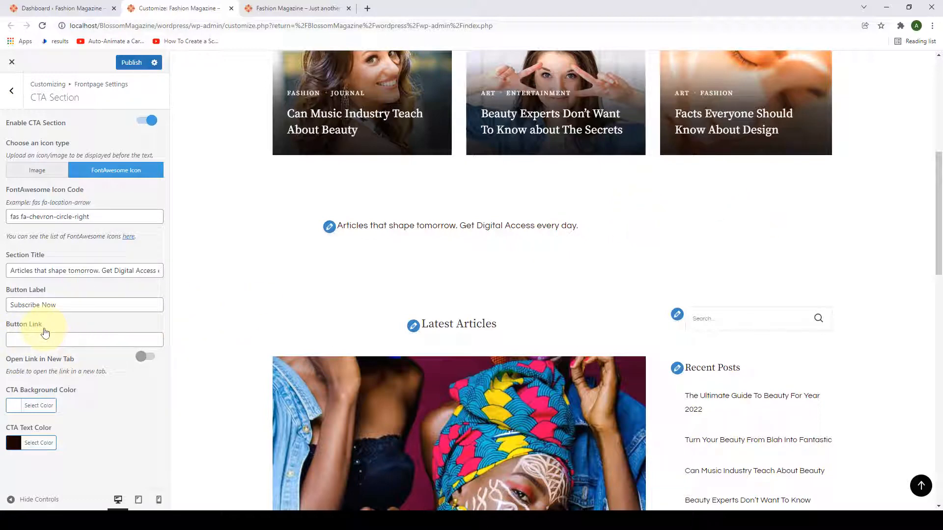
left_click(60, 340)
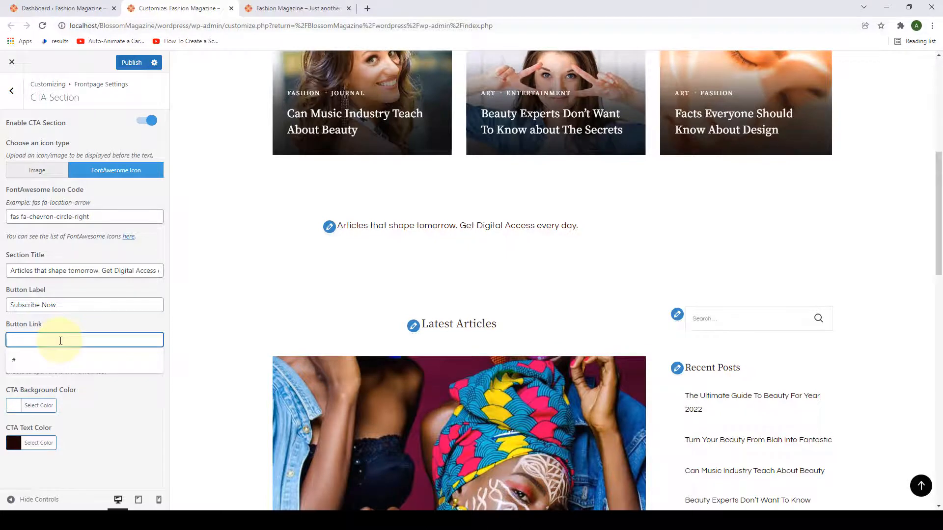
type("http://localhost/BlossomMagazine/wordpress/")
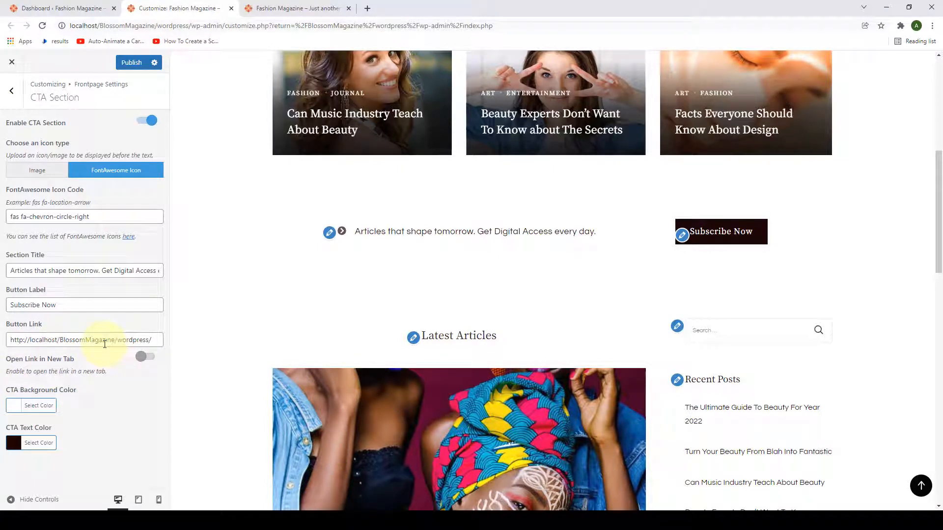
left_click(149, 360)
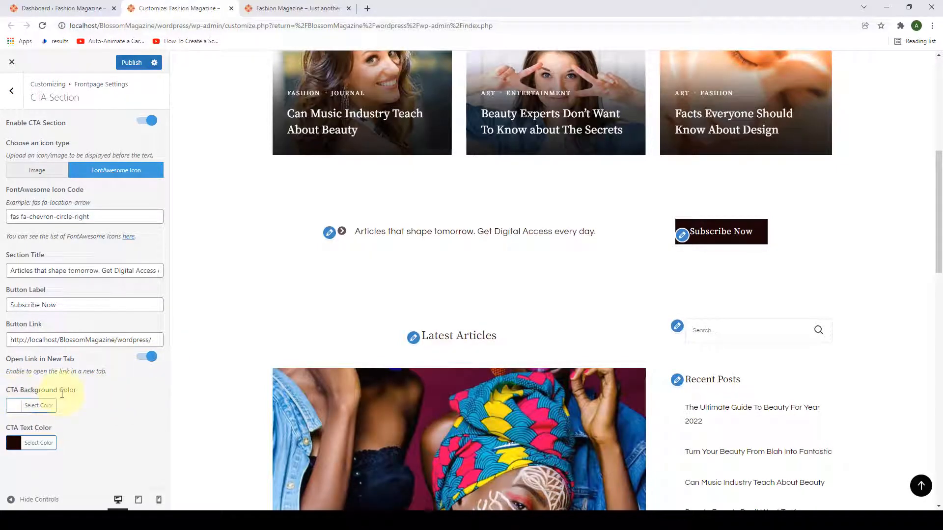
Step: Try red and softer pink shades as the CTA background color, and restore the default color
left_click(27, 406)
scroll(28, 417, "down", 2)
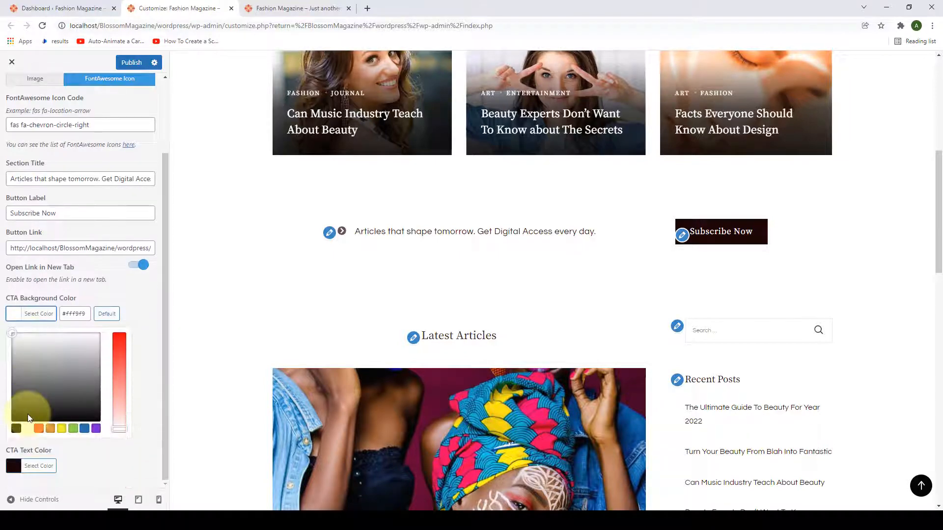
left_click(40, 431)
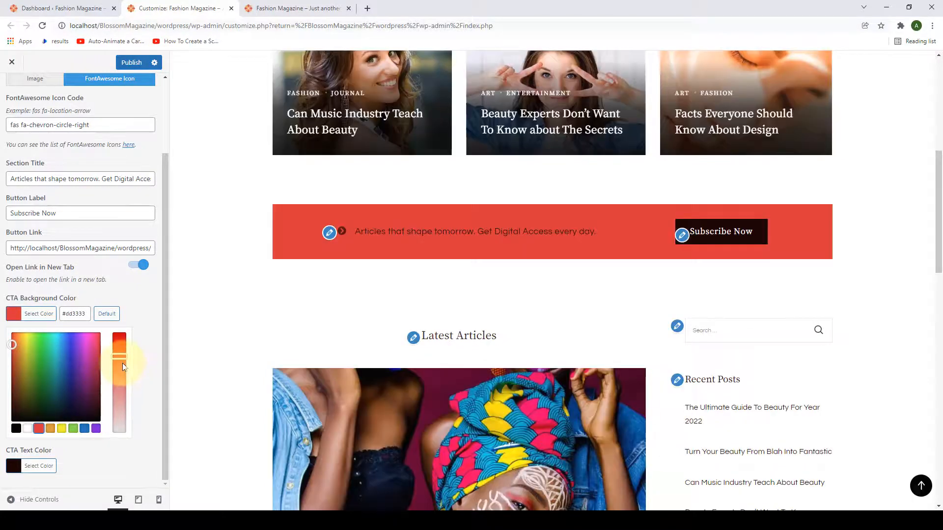
left_click_drag(119, 371, 116, 405)
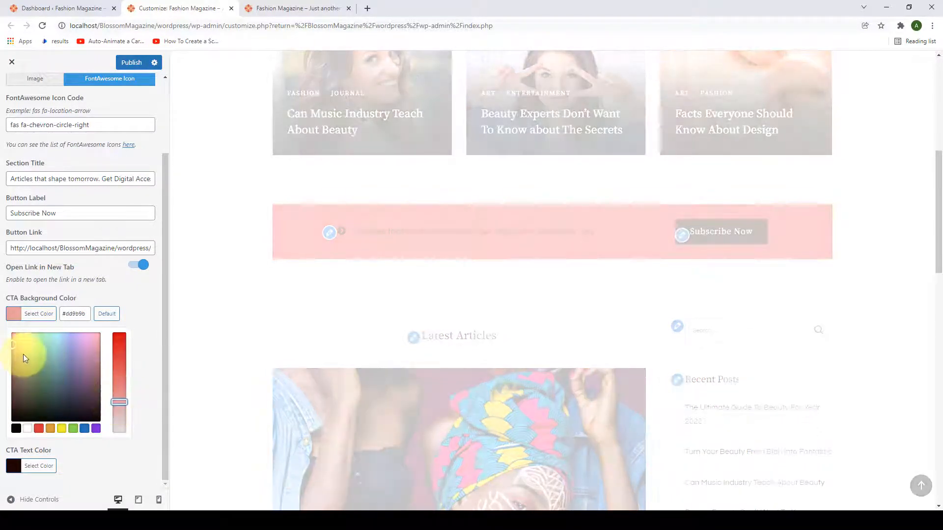
left_click(15, 341)
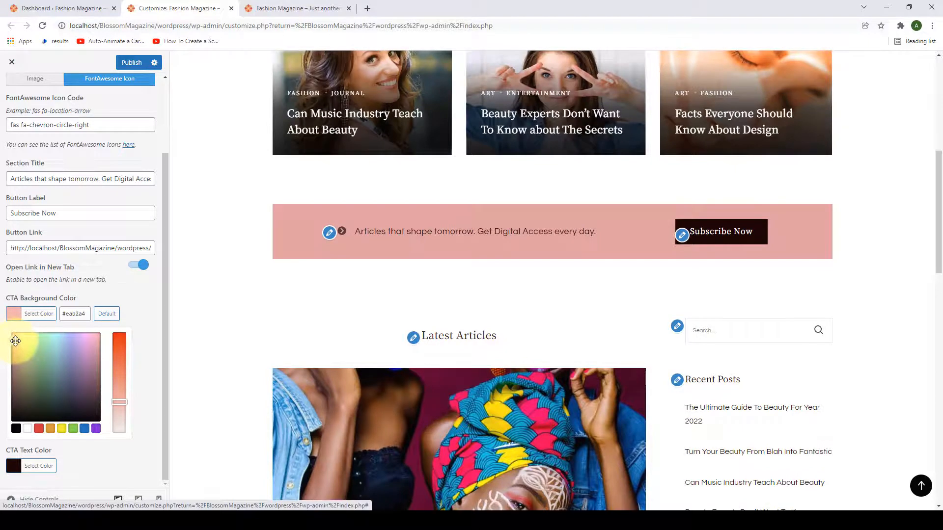
left_click_drag(16, 341, 12, 342)
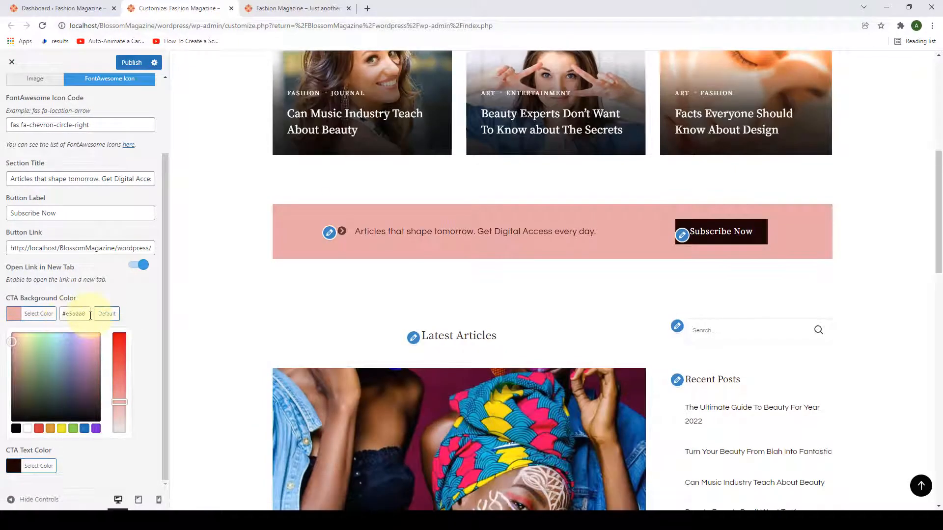
left_click_drag(88, 314, 61, 317)
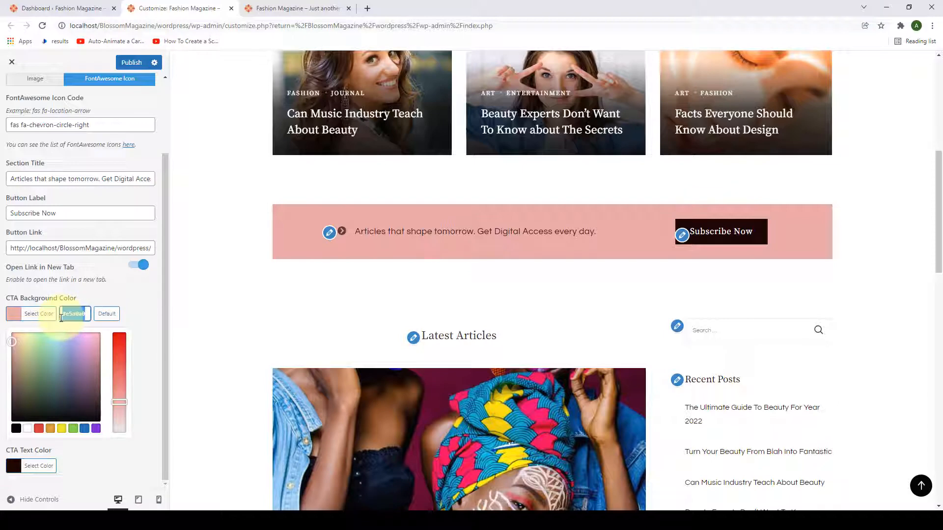
left_click(107, 319)
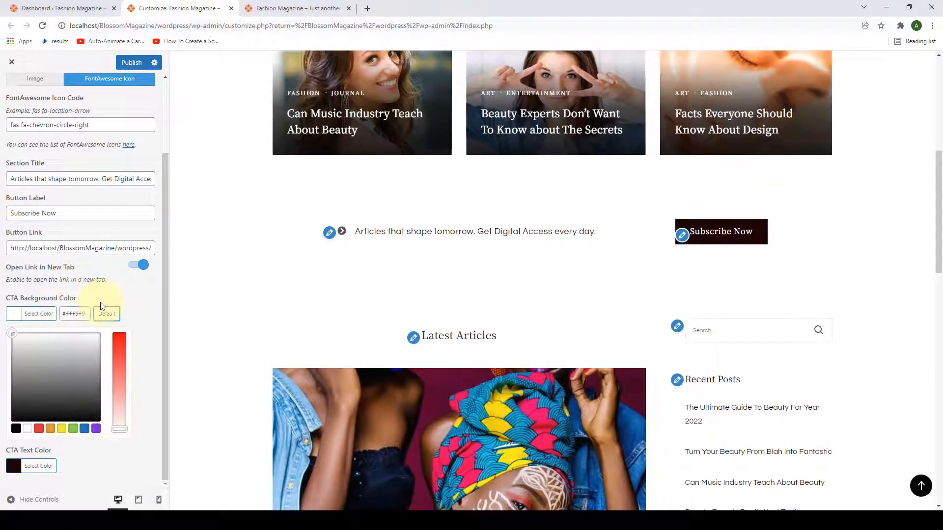
left_click(147, 301)
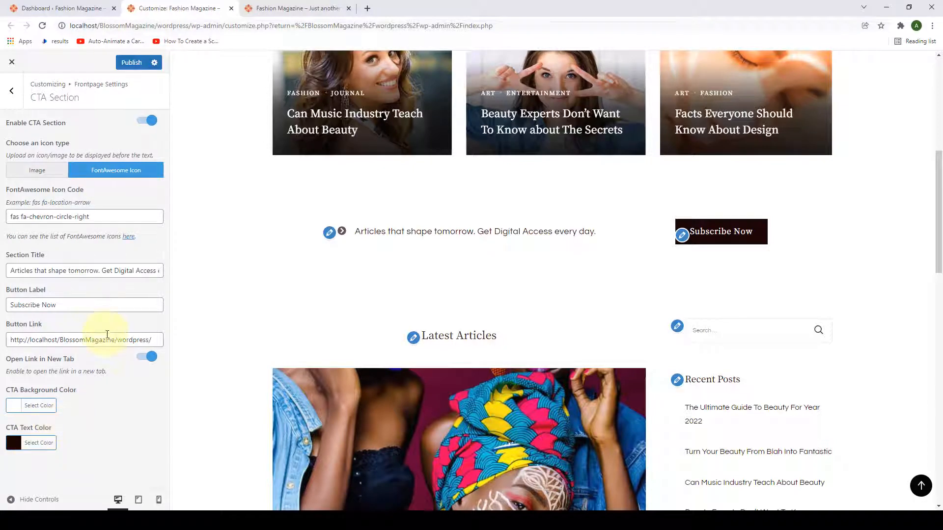
Step: Publish the CTA section changes and check the section on the refreshed live site
left_click(134, 66)
left_click(249, 6)
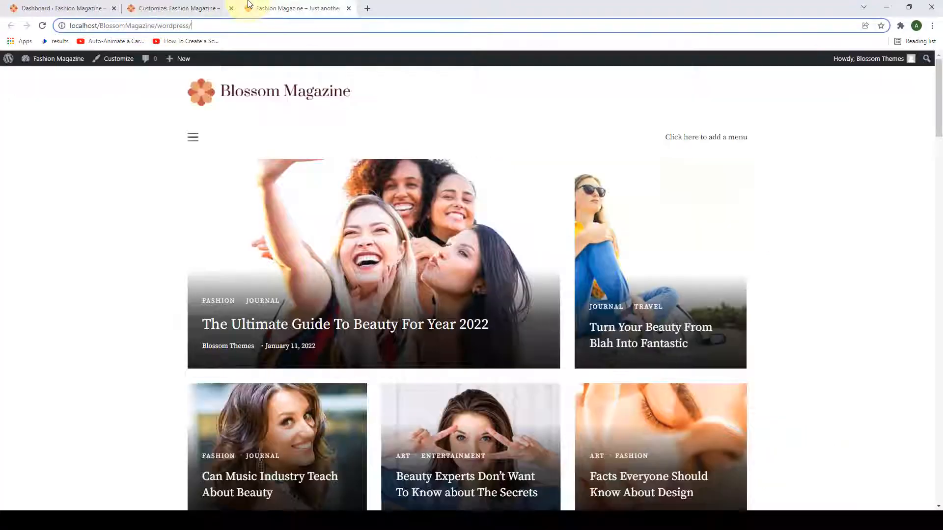
scroll(280, 187, "down", 5)
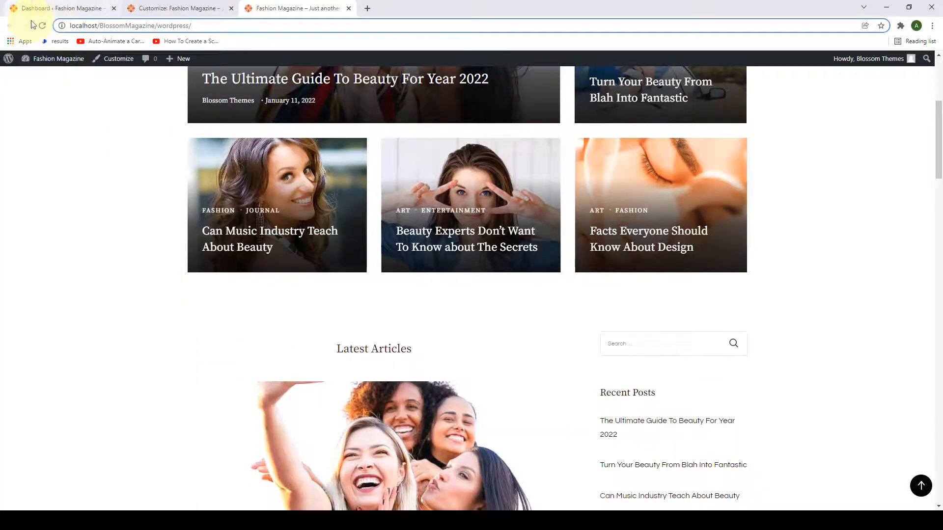
left_click(42, 25)
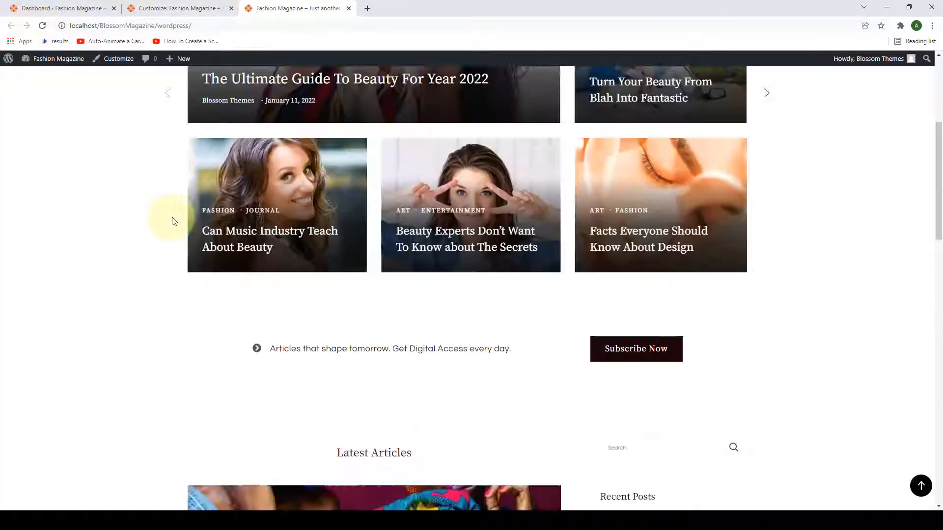
scroll(172, 219, "down", 5)
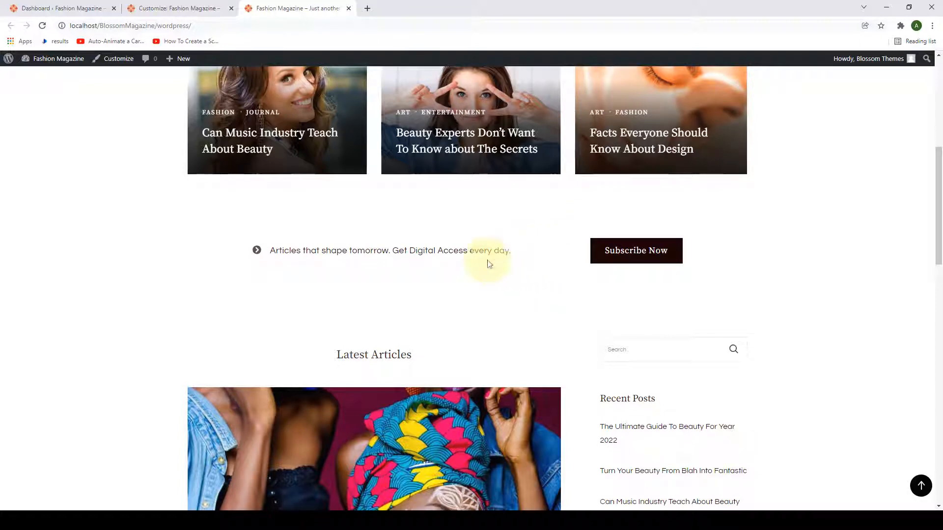
Step: Return to the Customizer and enable the Popular Category Section in Frontpage Settings
left_click(169, 8)
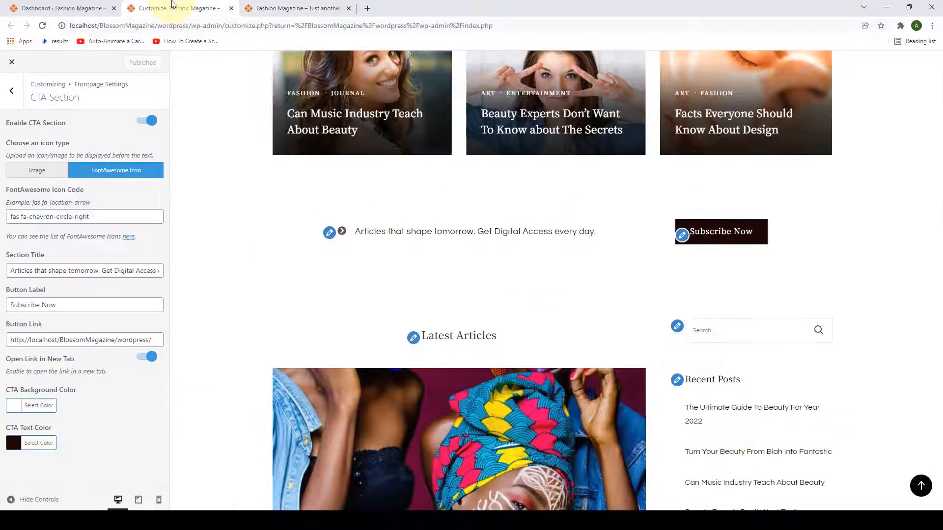
left_click(12, 90)
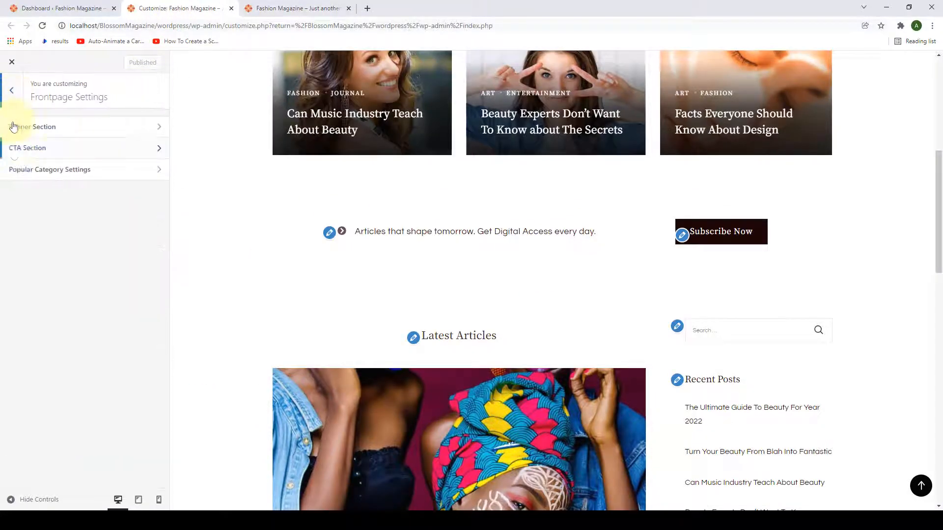
left_click(105, 173)
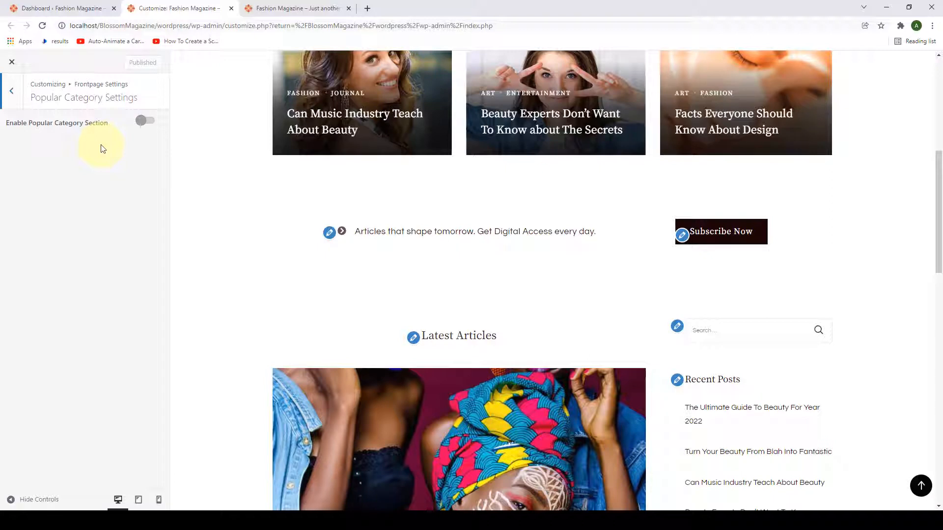
left_click(150, 123)
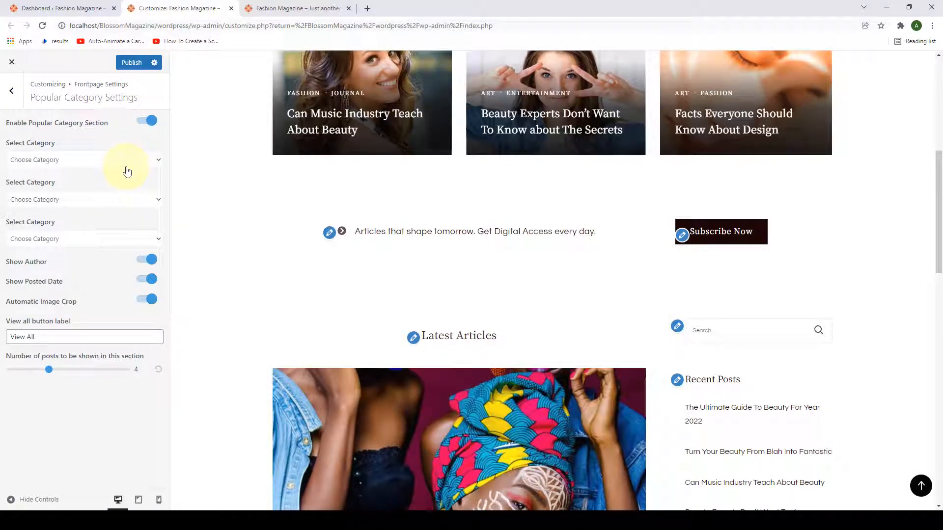
Step: Choose Trends as the first popular category and bring its posts into view in the preview
left_click(158, 162)
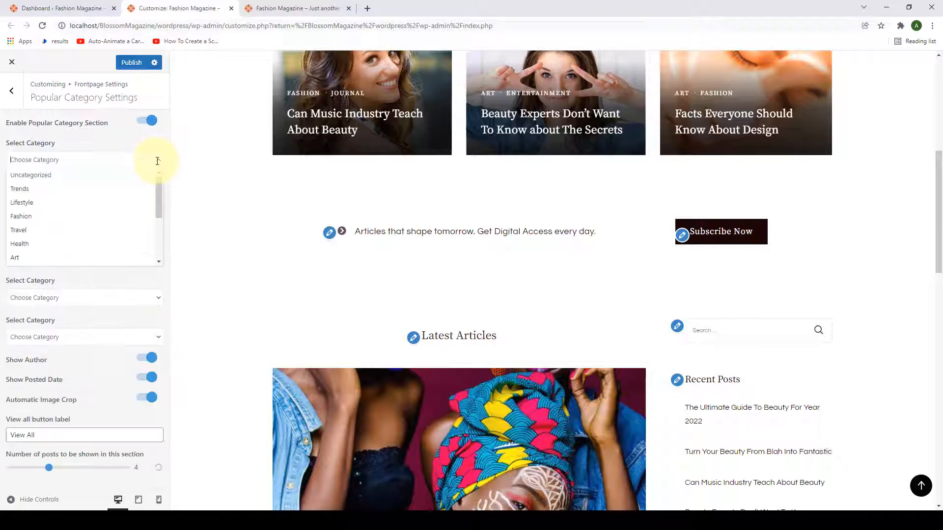
scroll(118, 217, "down", 3)
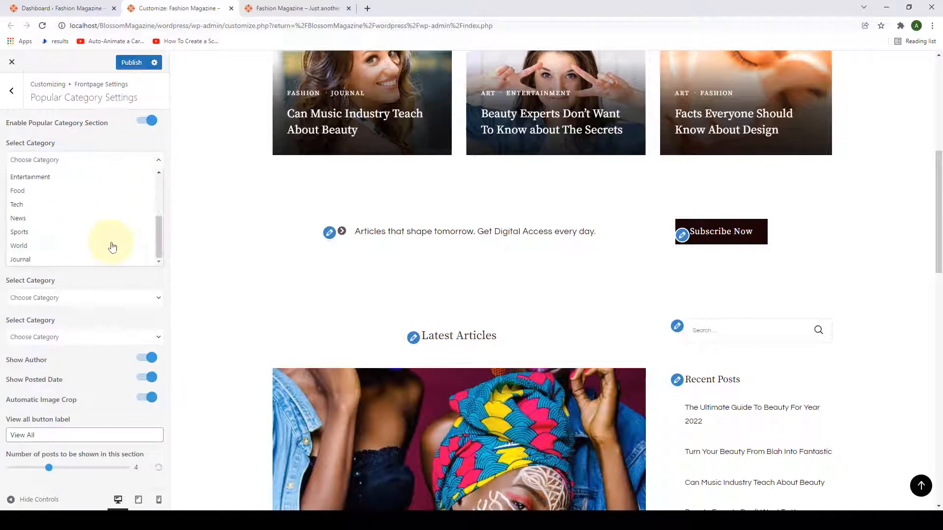
scroll(118, 231, "up", 3)
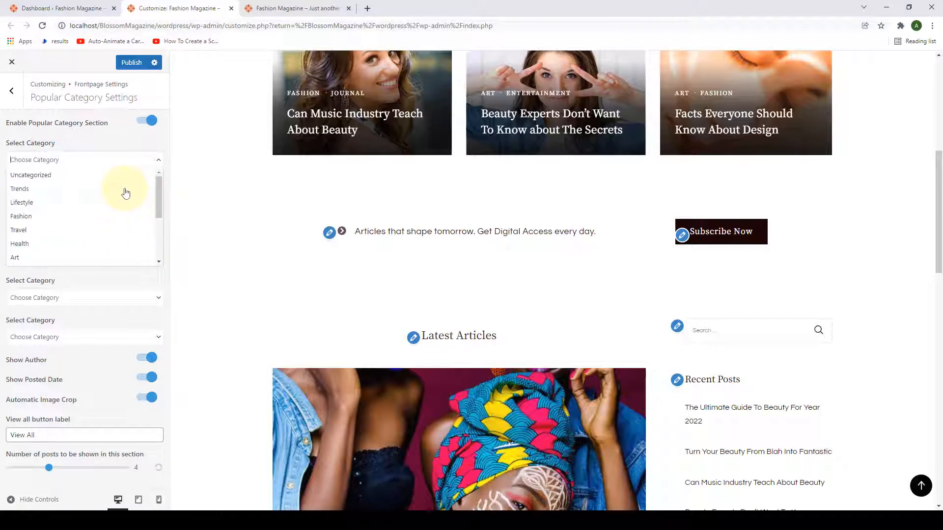
scroll(126, 201, "down", 3)
scroll(125, 237, "up", 3)
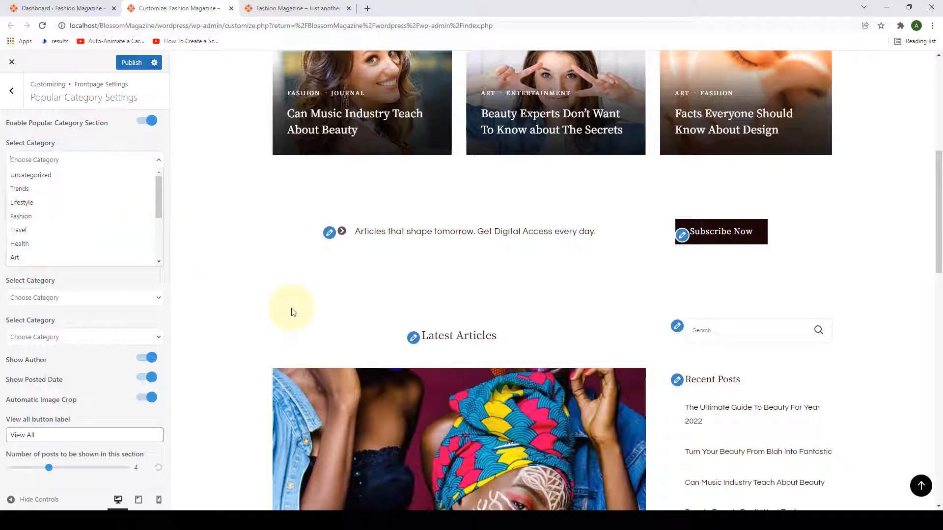
left_click(62, 190)
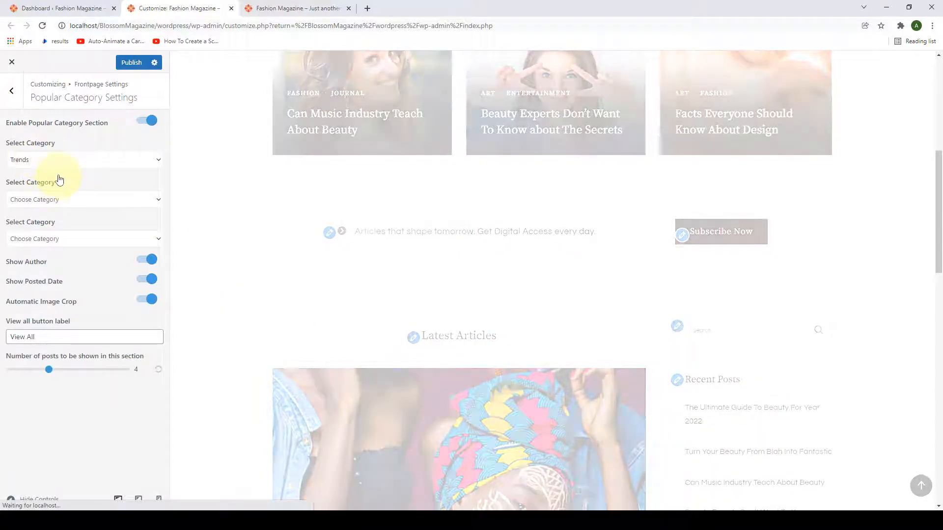
scroll(316, 260, "down", 5)
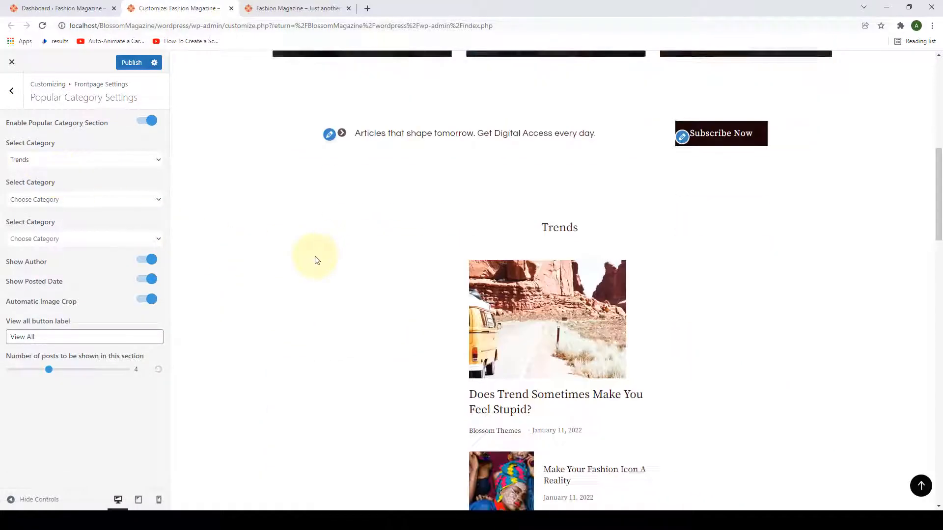
Step: Choose Fashion as the second popular category and review its posts beside the Trends column in the preview
scroll(536, 294, "down", 5)
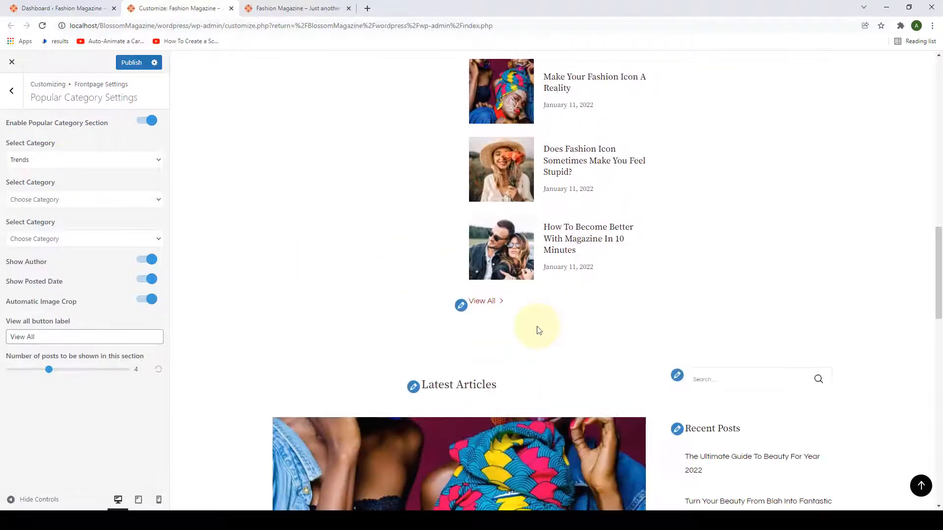
scroll(538, 330, "up", 5)
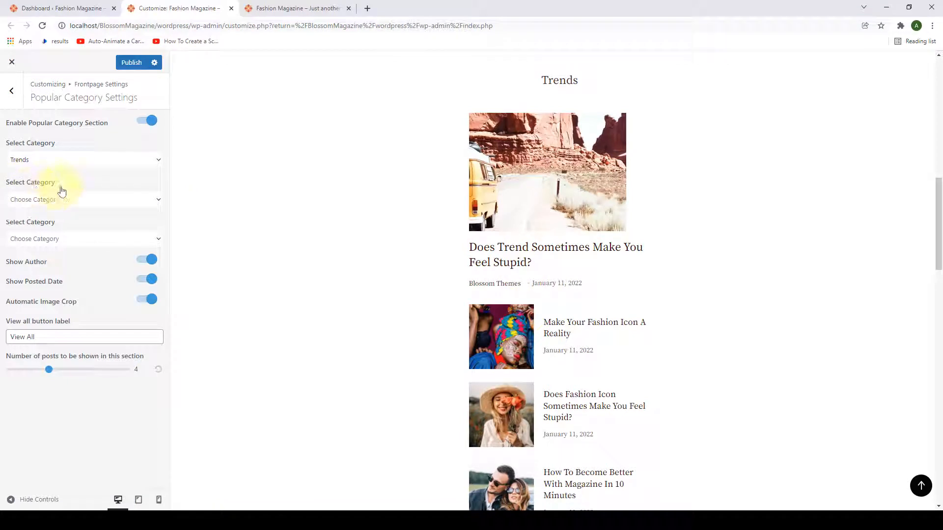
left_click(127, 206)
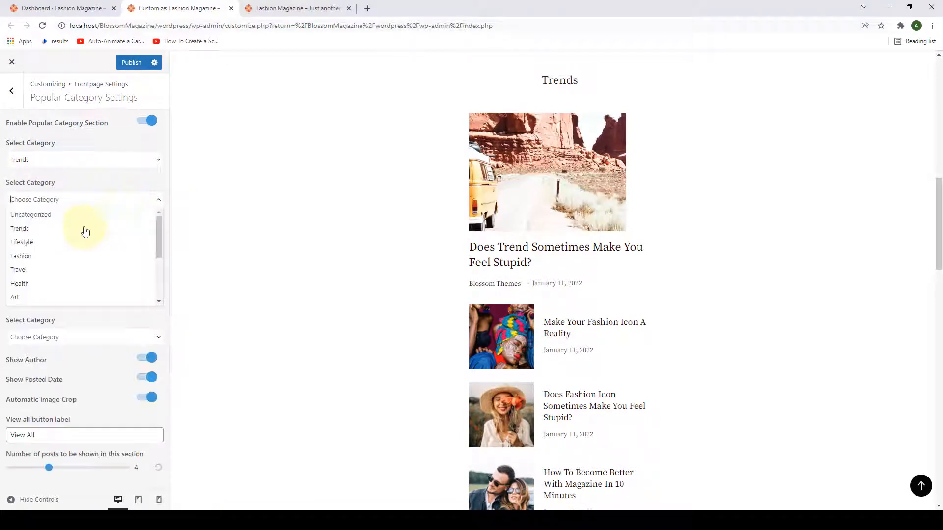
scroll(73, 238, "down", 2)
scroll(64, 228, "up", 2)
left_click(47, 256)
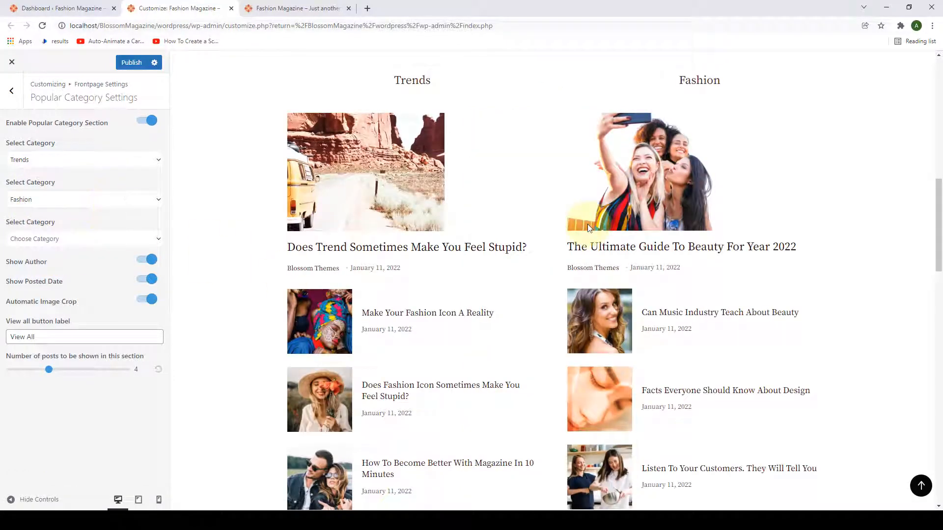
scroll(607, 299, "down", 5)
scroll(620, 324, "up", 5)
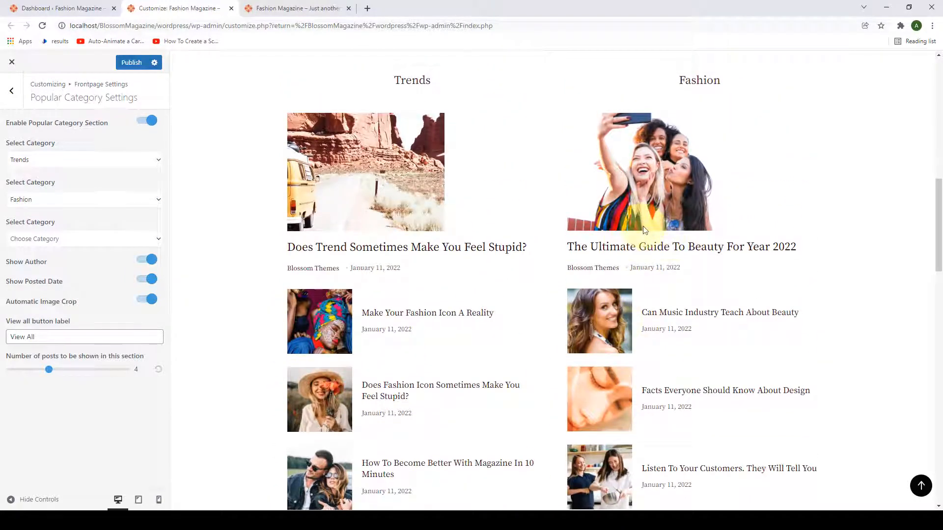
Step: Choose Travel as the third popular category and look over the three category columns in the preview
left_click(112, 237)
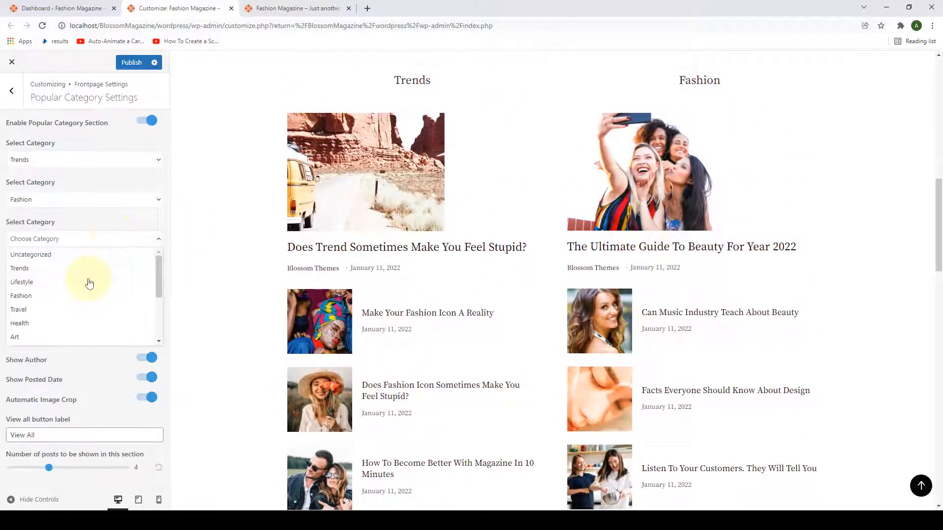
scroll(81, 295, "down", 2)
left_click(74, 262)
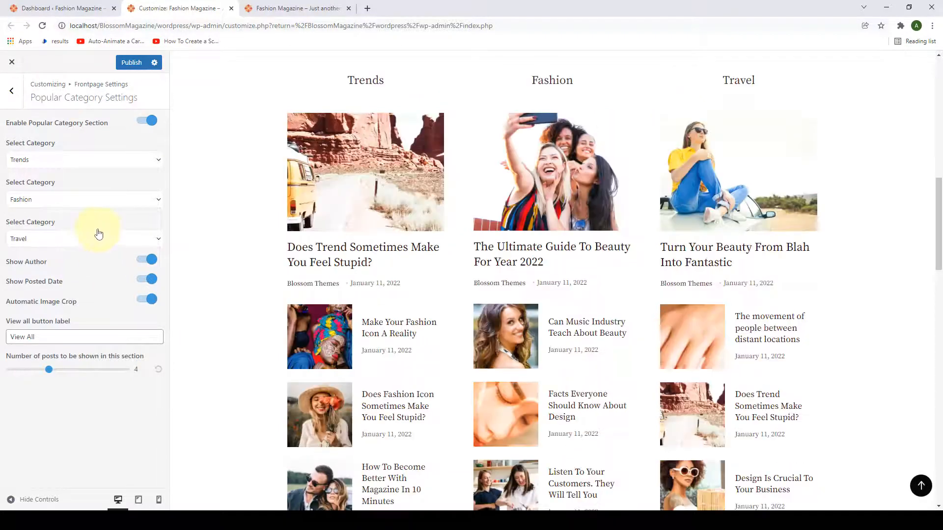
scroll(759, 344, "down", 2)
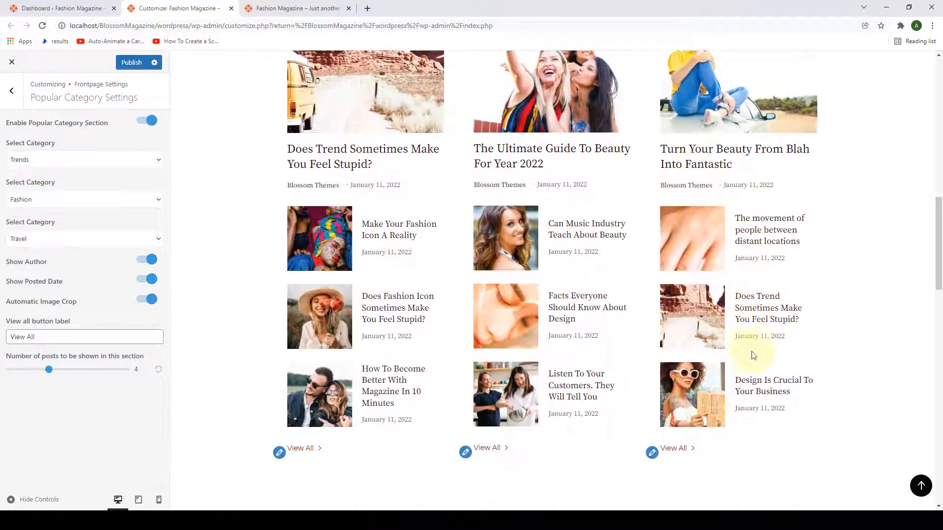
scroll(755, 369, "down", 1)
scroll(749, 373, "up", 3)
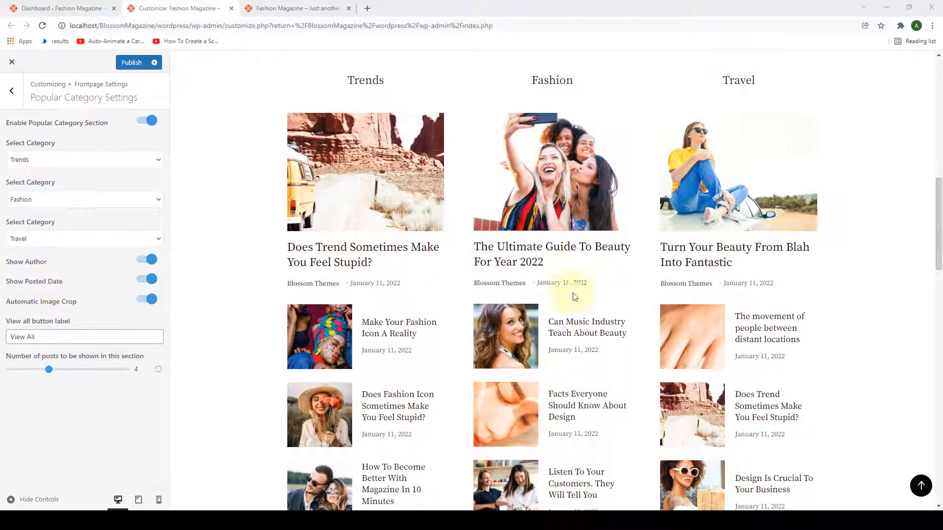
Step: Try hiding the author and posted date in the popular category section, and show both again
scroll(643, 295, "down", 2)
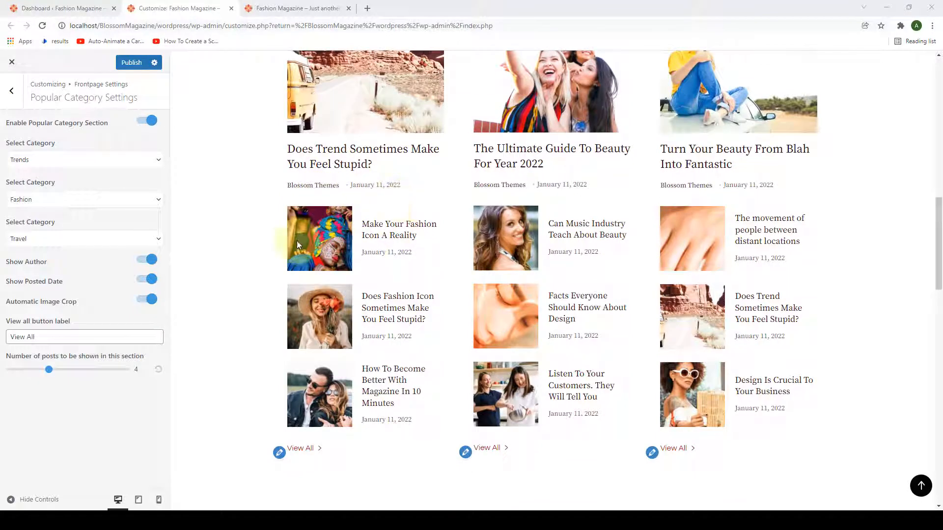
left_click(146, 259)
left_click(146, 279)
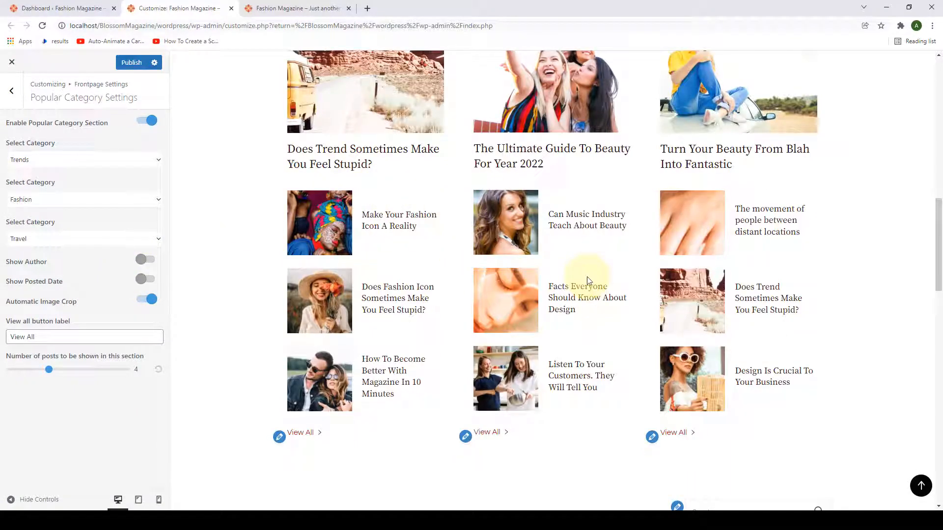
left_click(150, 279)
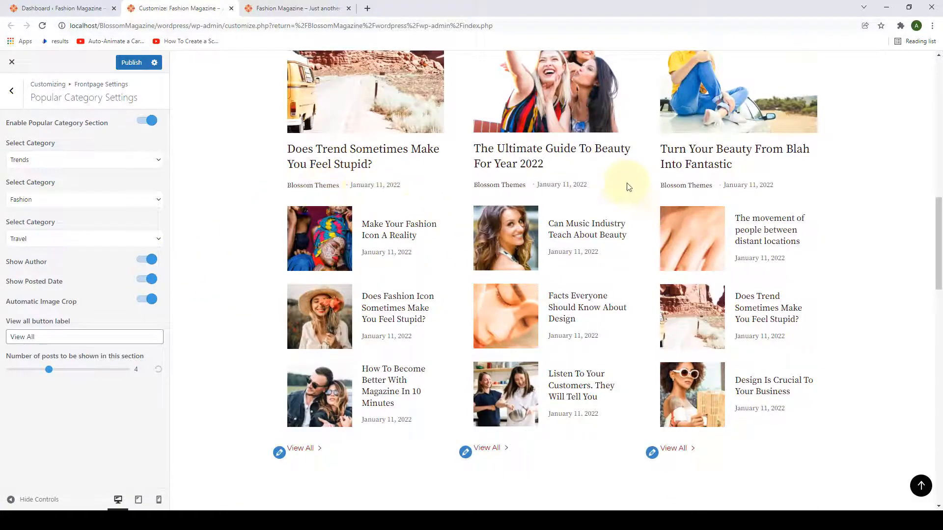
Step: Try the popular category section without automatic image crop, and turn the cropping back on
scroll(629, 268, "up", 1)
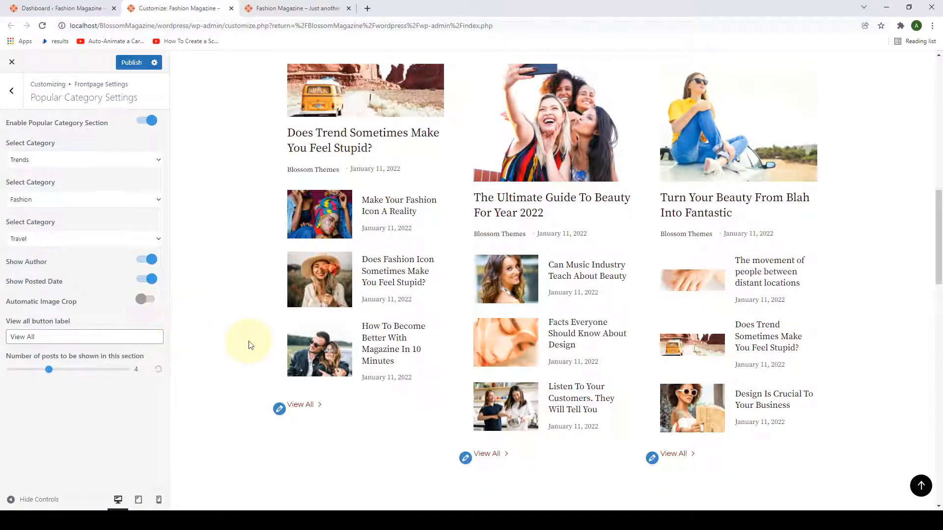
scroll(248, 345, "up", 1)
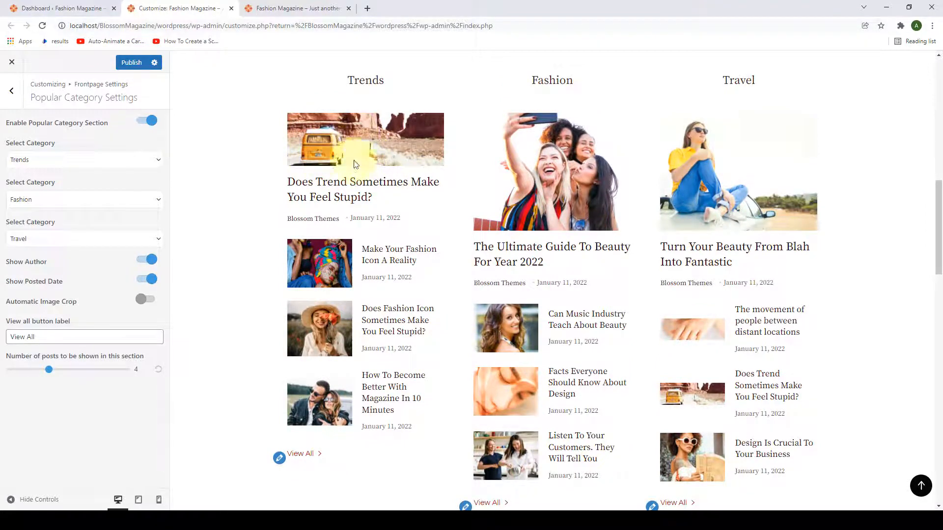
left_click(152, 301)
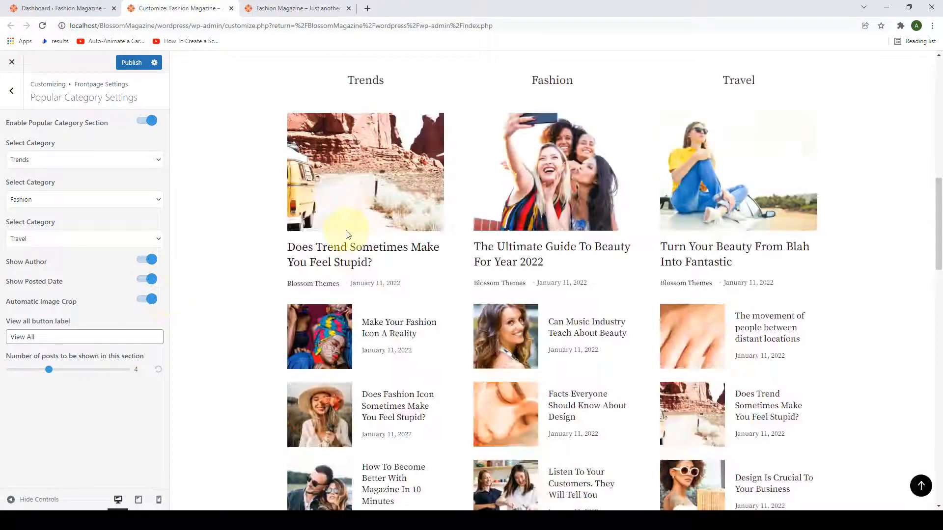
left_click(151, 260)
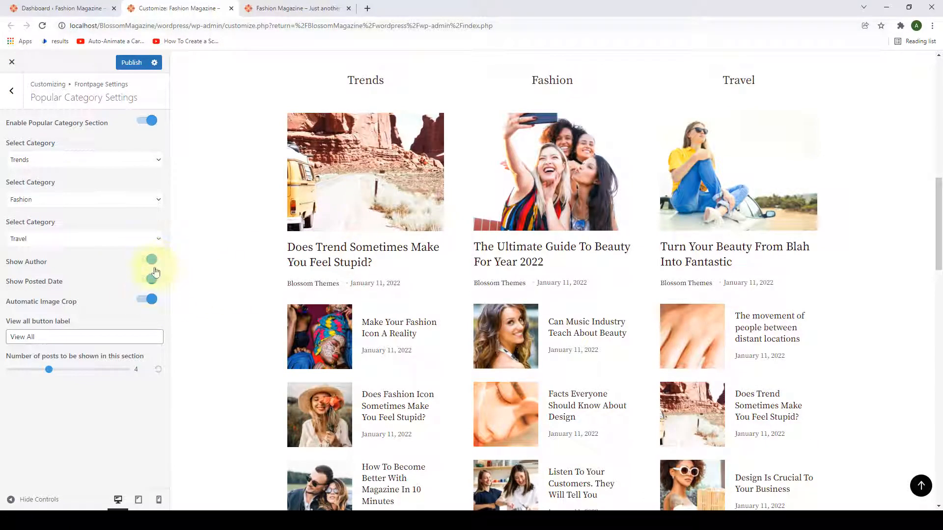
left_click(156, 303)
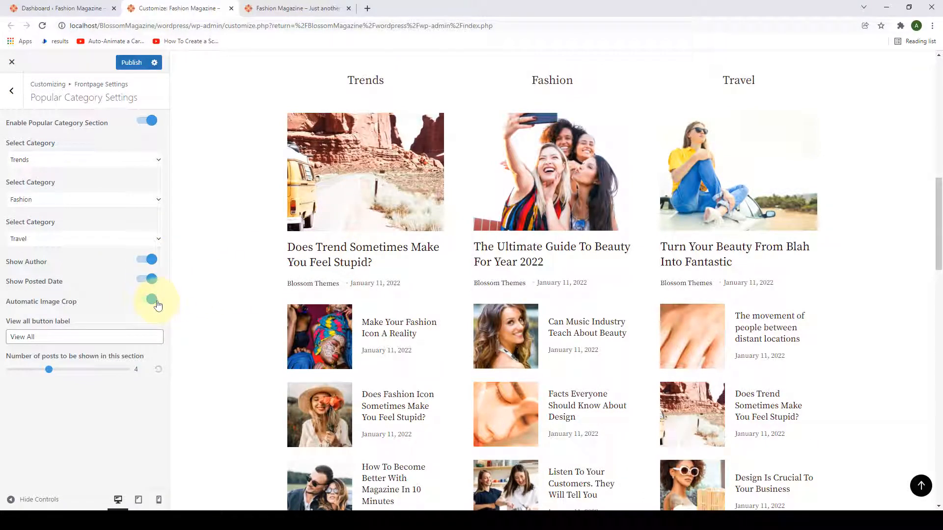
Step: Try showing 5 posts per category in the popular category section and compare the columns in the preview
scroll(210, 305, "down", 5)
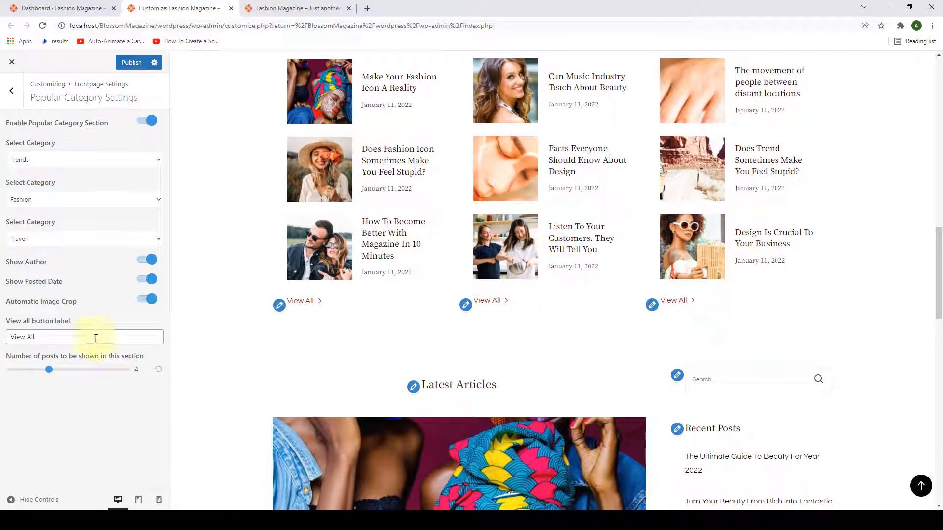
left_click_drag(69, 338, 5, 334)
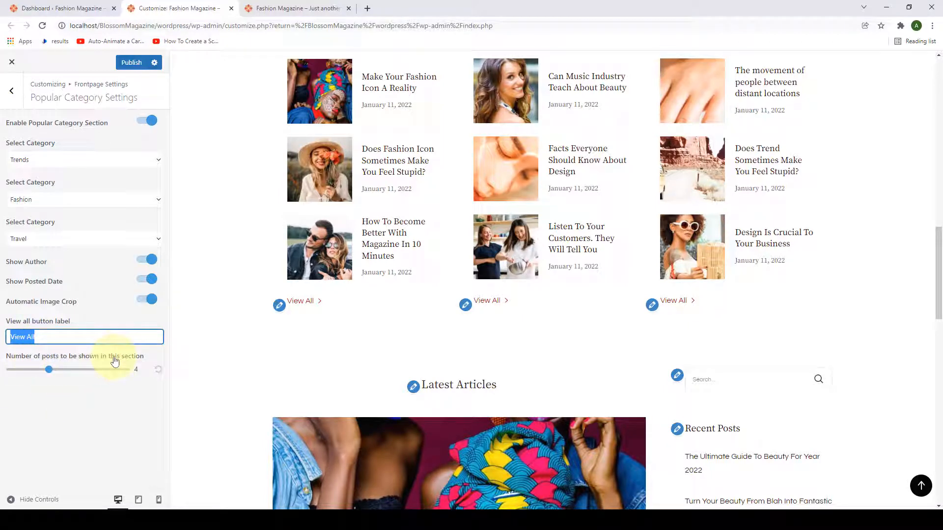
left_click(48, 369)
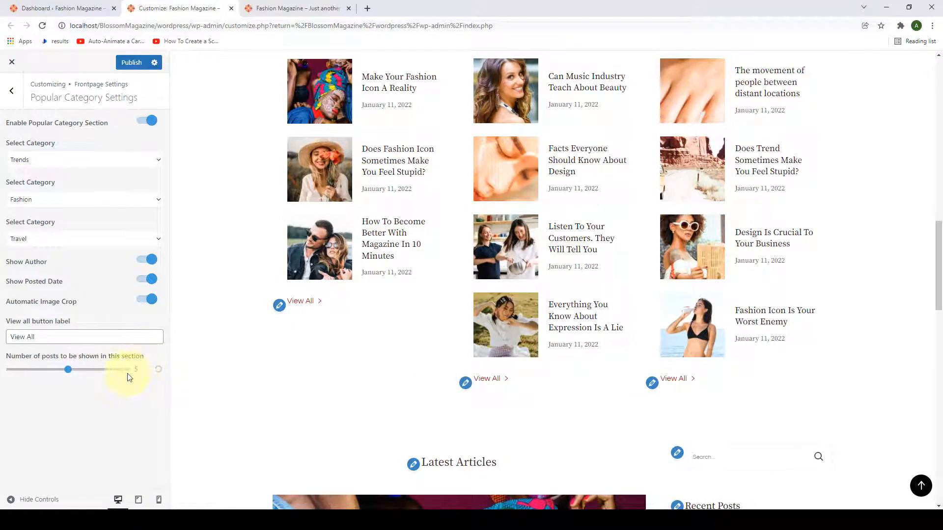
scroll(611, 344, "up", 3)
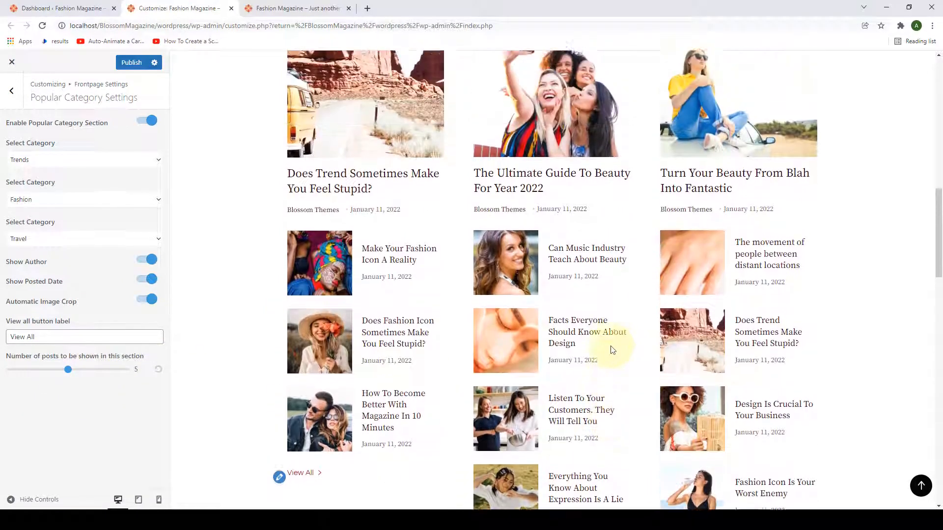
scroll(613, 349, "up", 3)
scroll(747, 295, "down", 3)
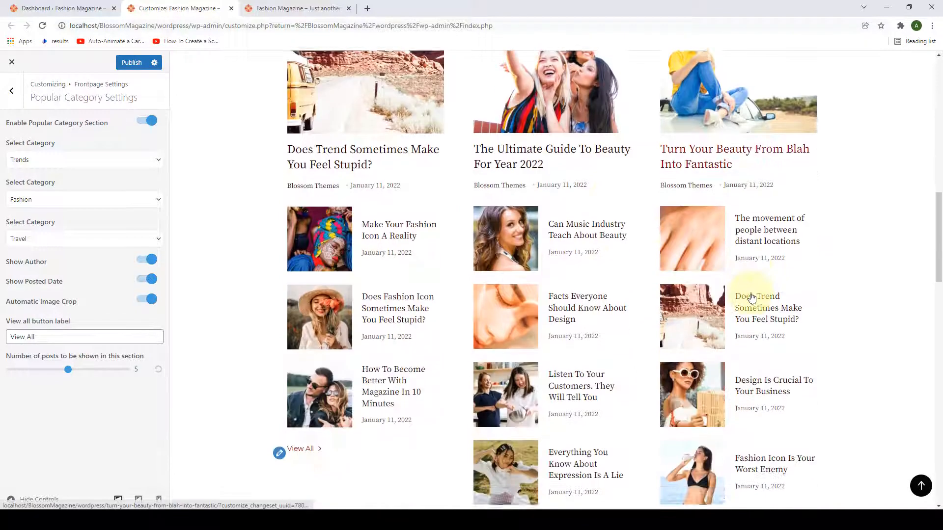
scroll(752, 298, "down", 4)
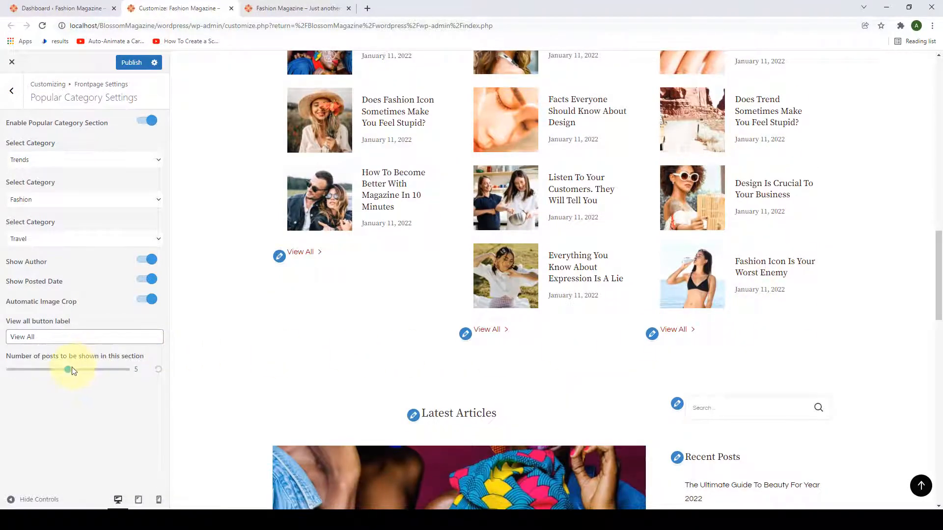
Step: Try reducing the number of posts in the popular category section to 3, and set it back to 4
left_click_drag(68, 370, 46, 373)
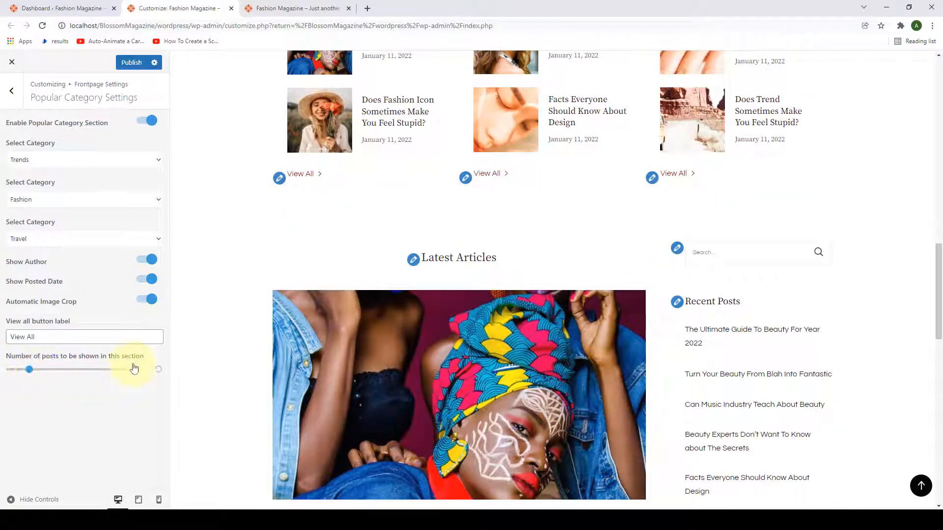
scroll(385, 217, "up", 6)
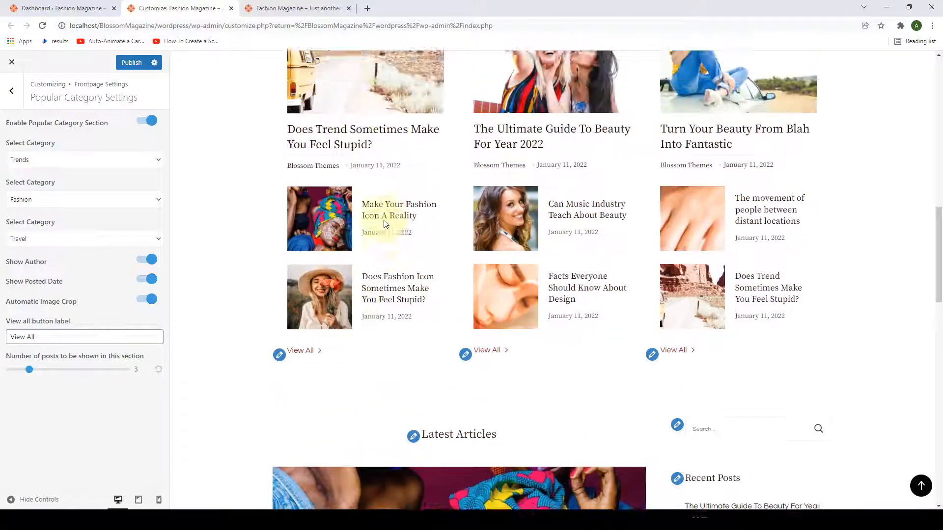
scroll(691, 247, "down", 2)
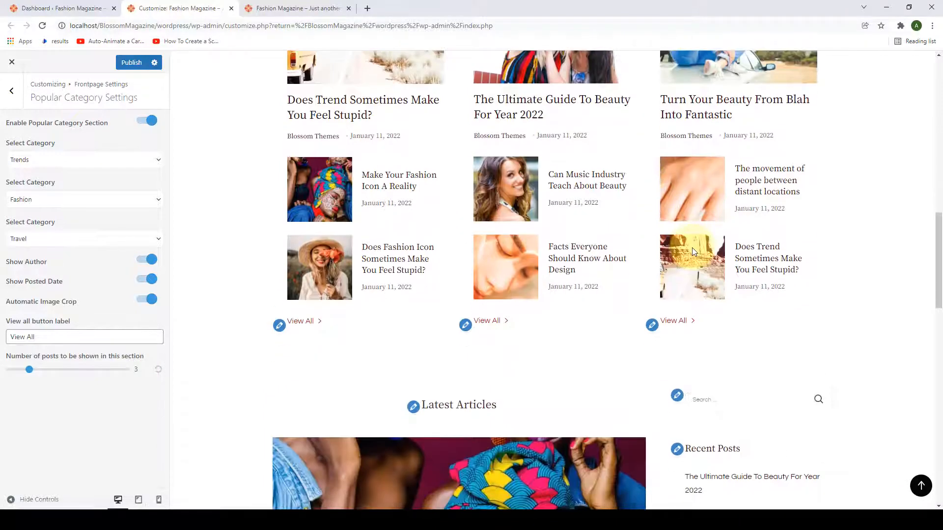
scroll(691, 251, "up", 2)
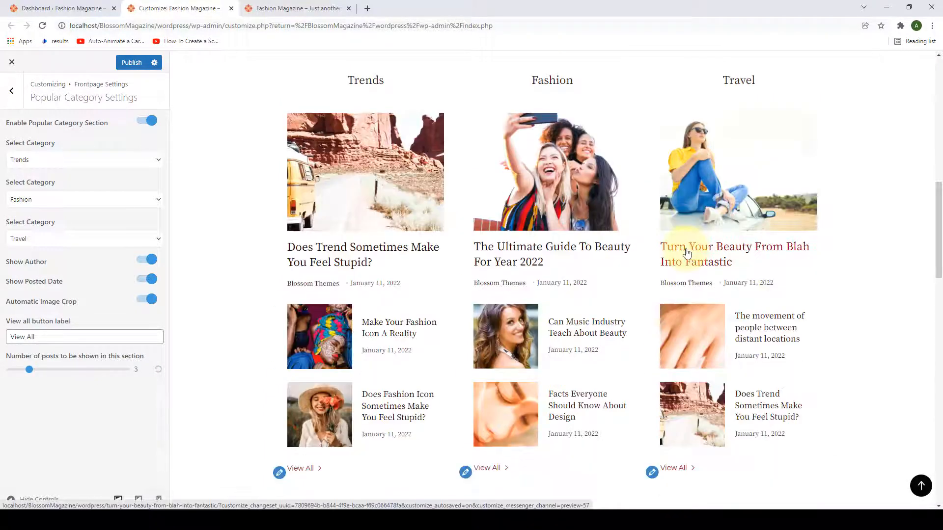
left_click_drag(29, 370, 49, 369)
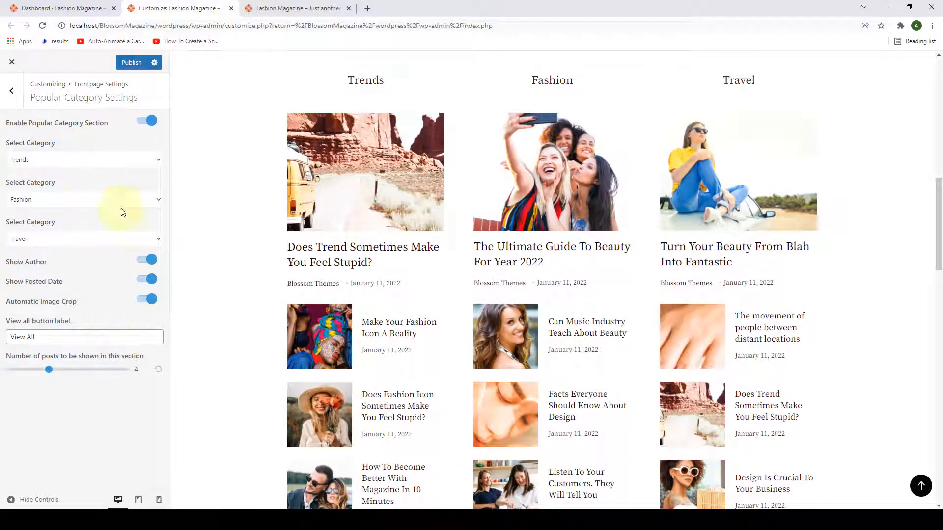
Step: Publish the popular category changes and check the Trends, Fashion and Travel columns on the refreshed live site
left_click(132, 63)
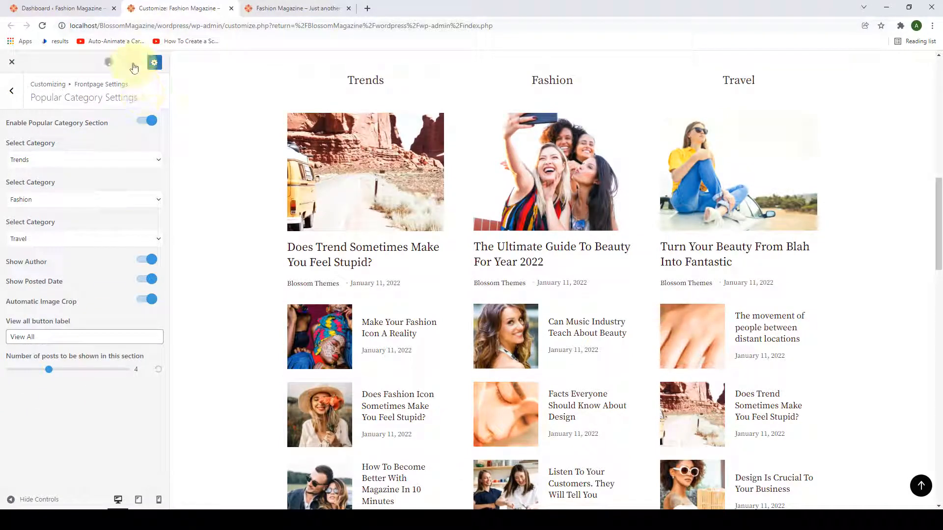
left_click(251, 9)
scroll(264, 206, "down", 2)
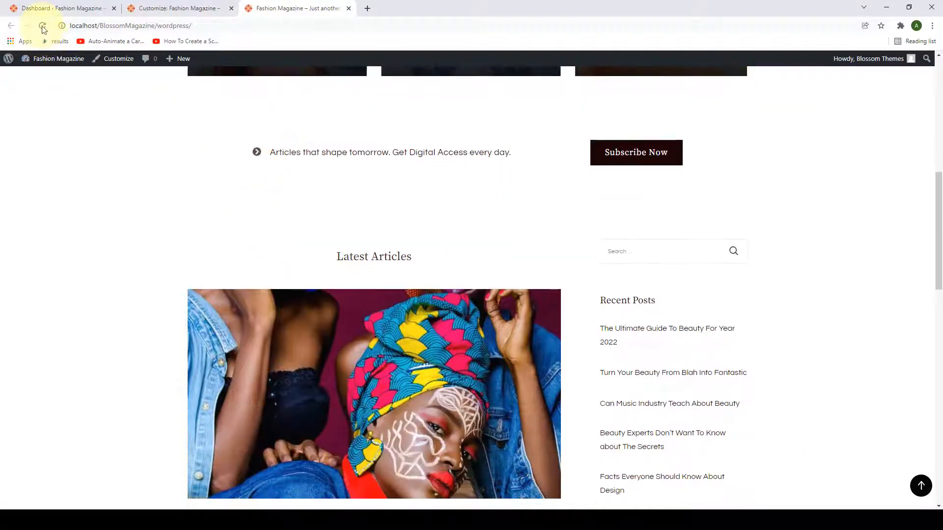
left_click(42, 26)
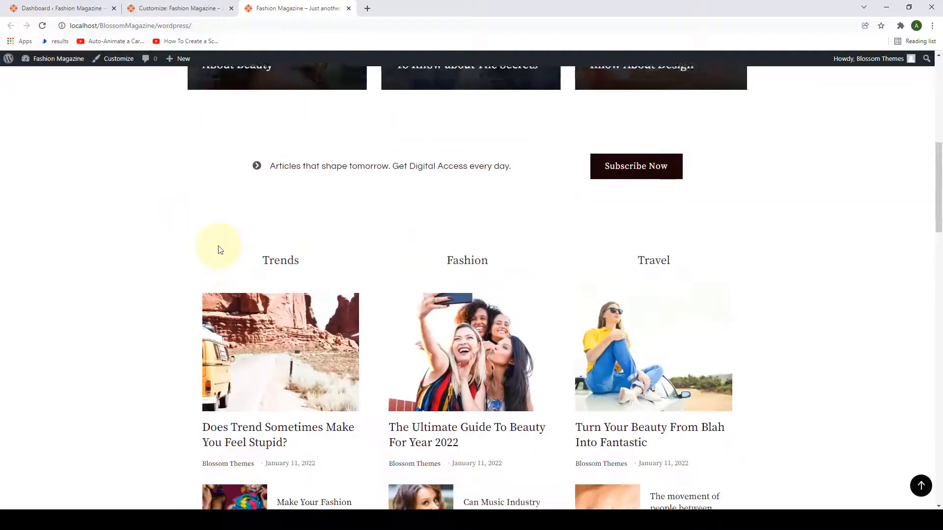
scroll(220, 249, "down", 4)
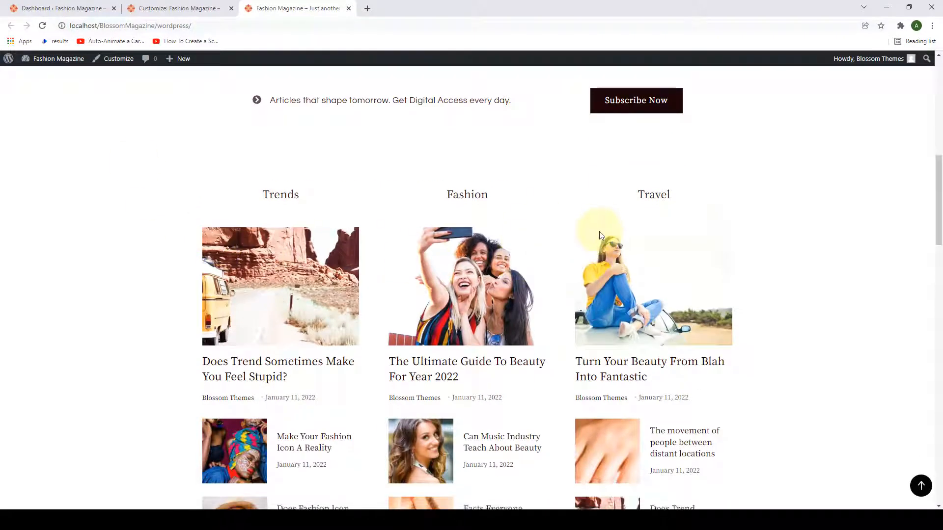
scroll(604, 263, "down", 4)
scroll(604, 262, "down", 3)
scroll(363, 308, "up", 5)
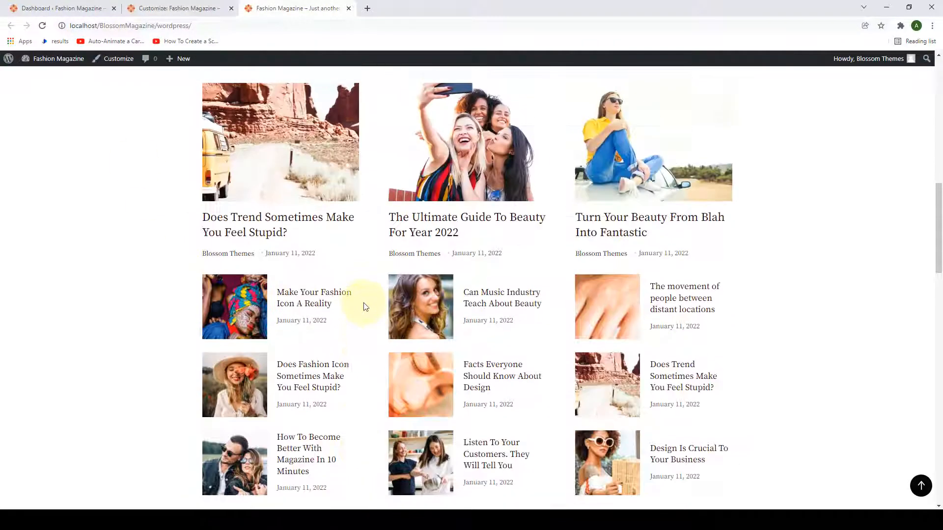
scroll(378, 295, "up", 1)
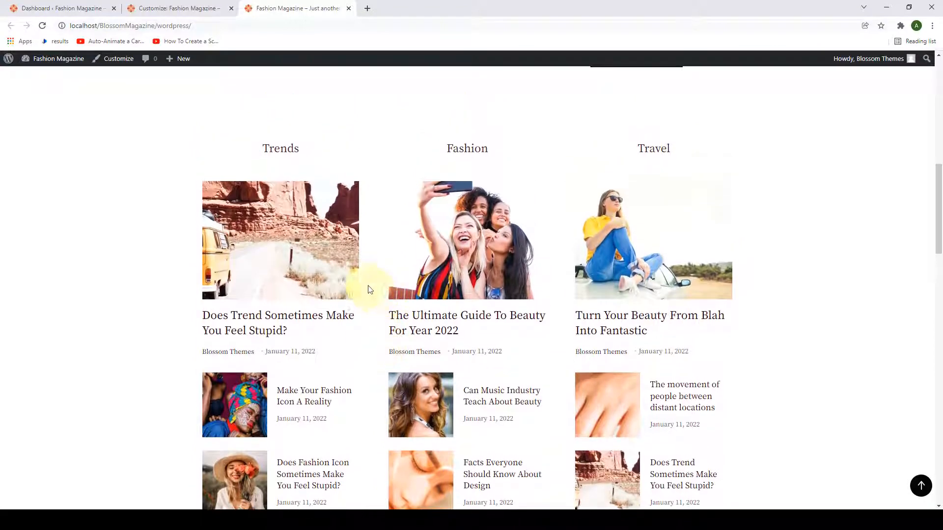
Step: Enable Header Search and Random Posts in the header settings under the Customizer's General Settings
left_click(199, 6)
left_click(17, 107)
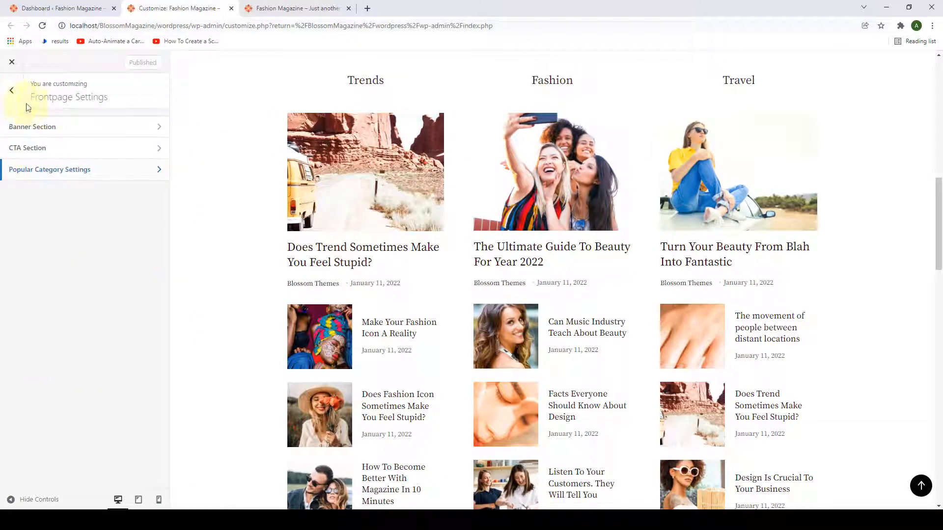
left_click(13, 100)
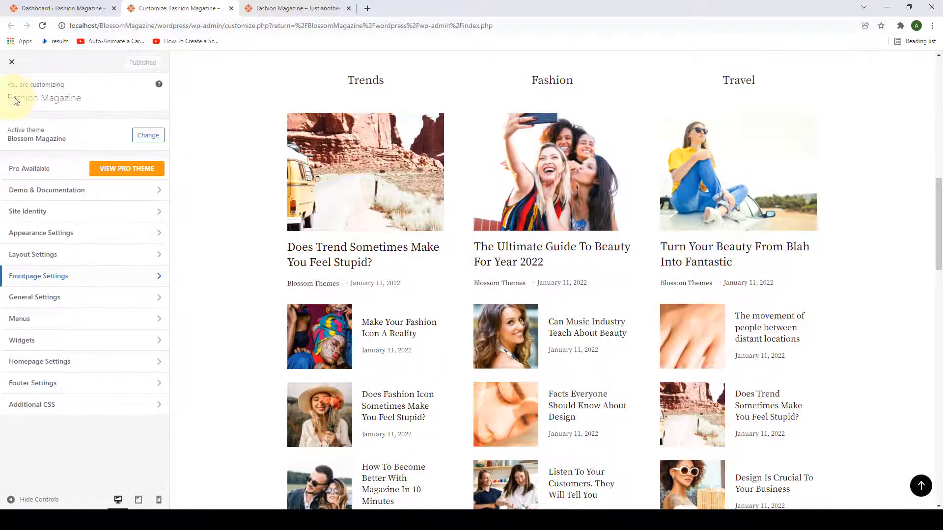
left_click(77, 304)
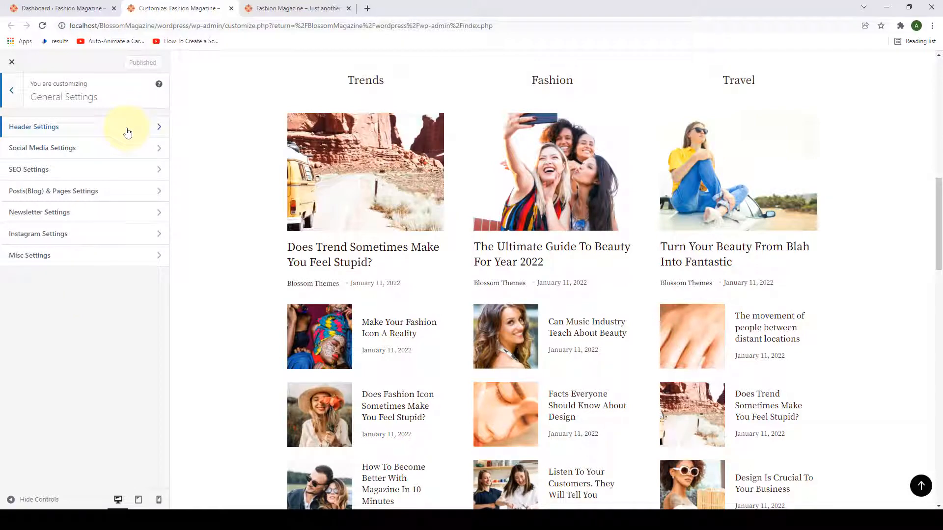
left_click(127, 132)
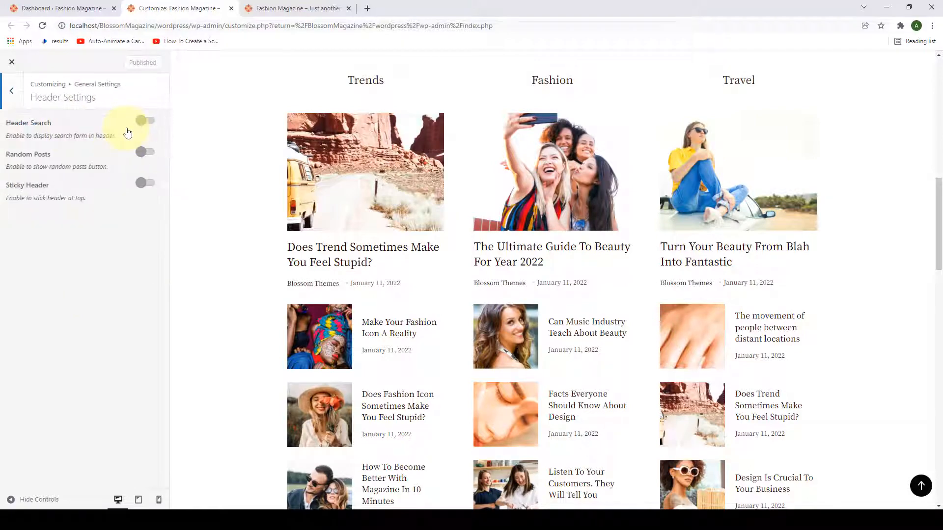
left_click(921, 486)
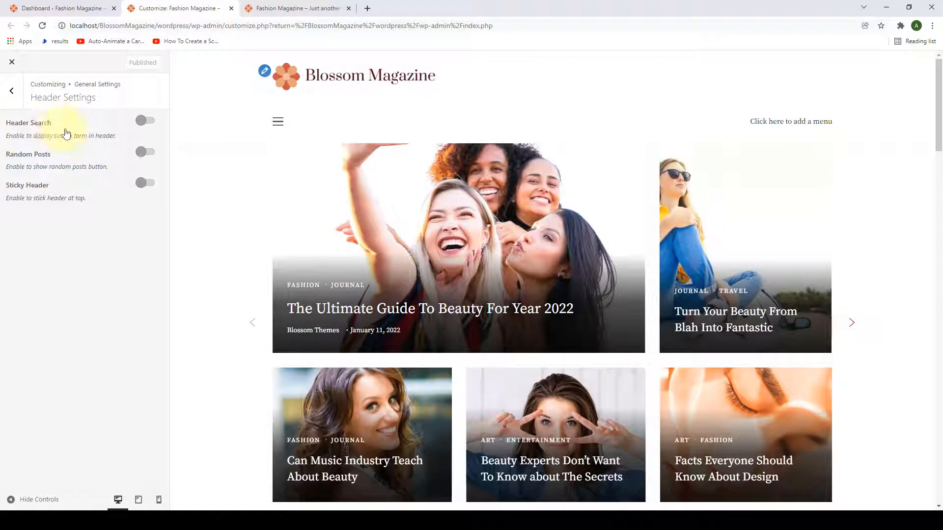
left_click(145, 122)
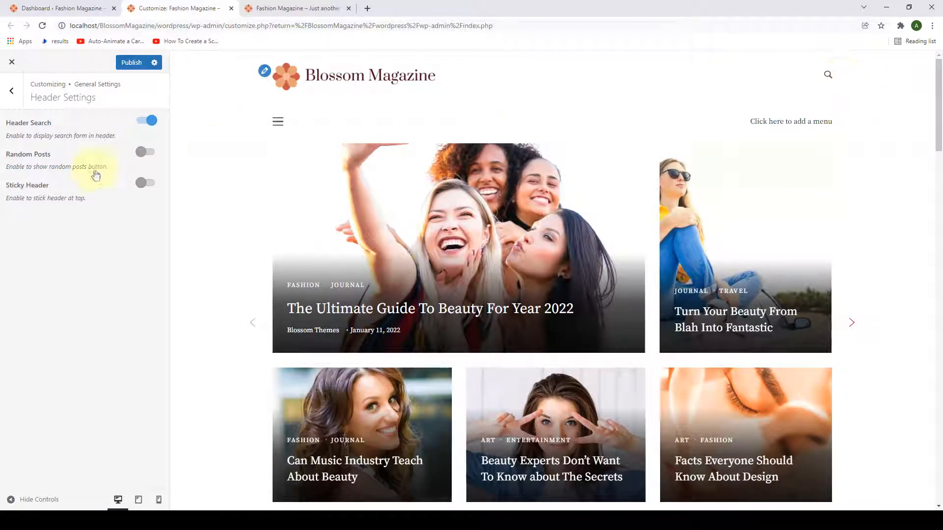
left_click(153, 156)
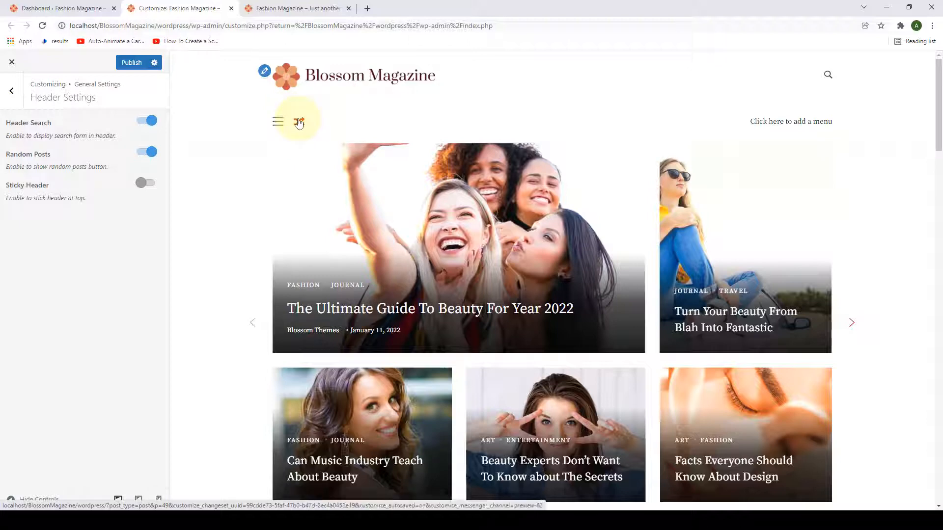
Step: Publish the header search and random posts changes, and refresh the live site's homepage to check the header
left_click(132, 63)
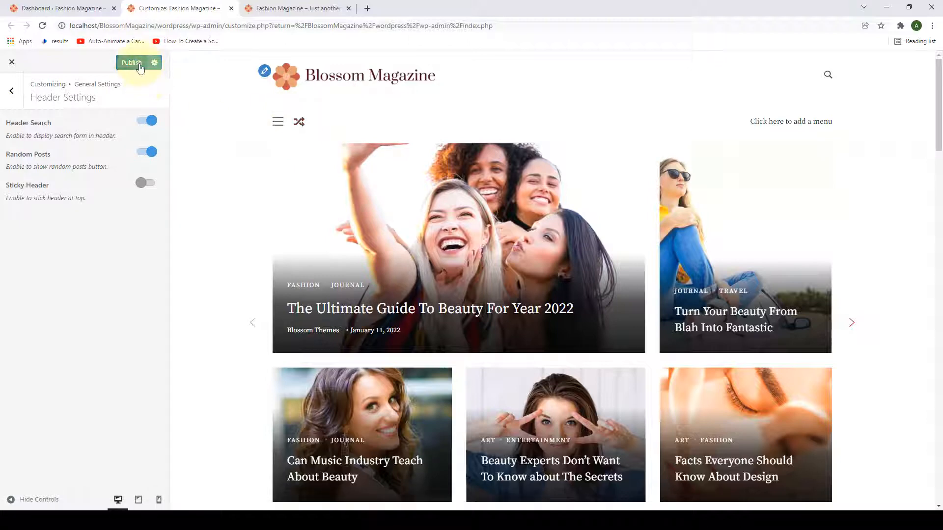
left_click(295, 9)
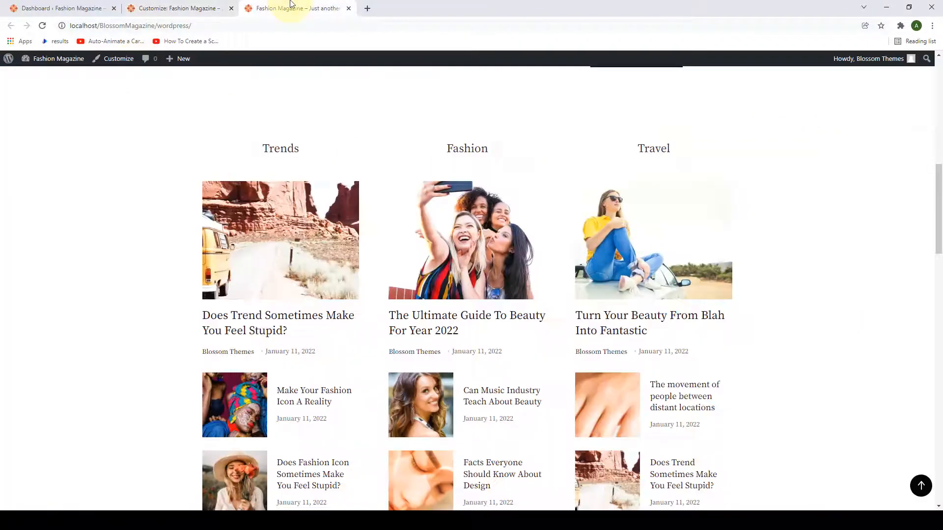
scroll(291, 121, "up", 6)
scroll(293, 123, "up", 1)
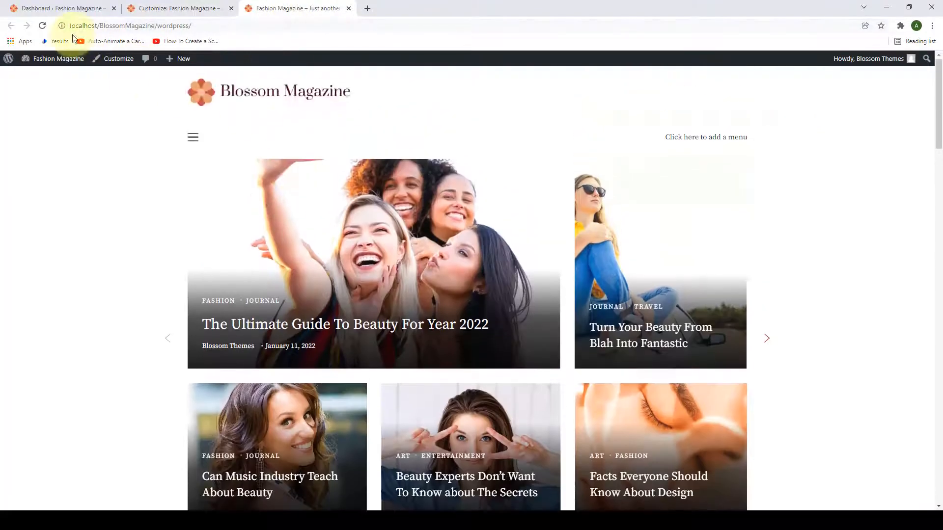
left_click(41, 27)
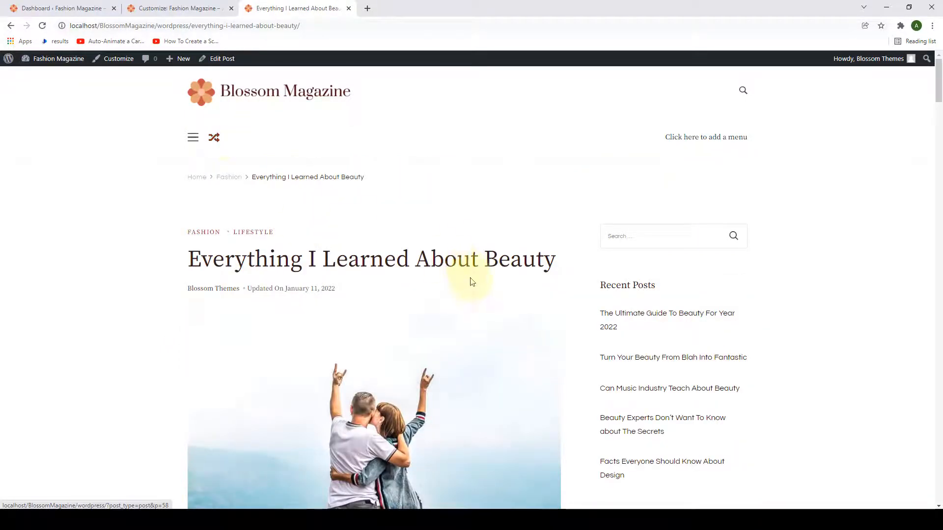
Step: Read through the random post "Everything I Learned About Beauty", and load another random post from the site header to skim
scroll(467, 273, "down", 18)
scroll(493, 330, "down", 6)
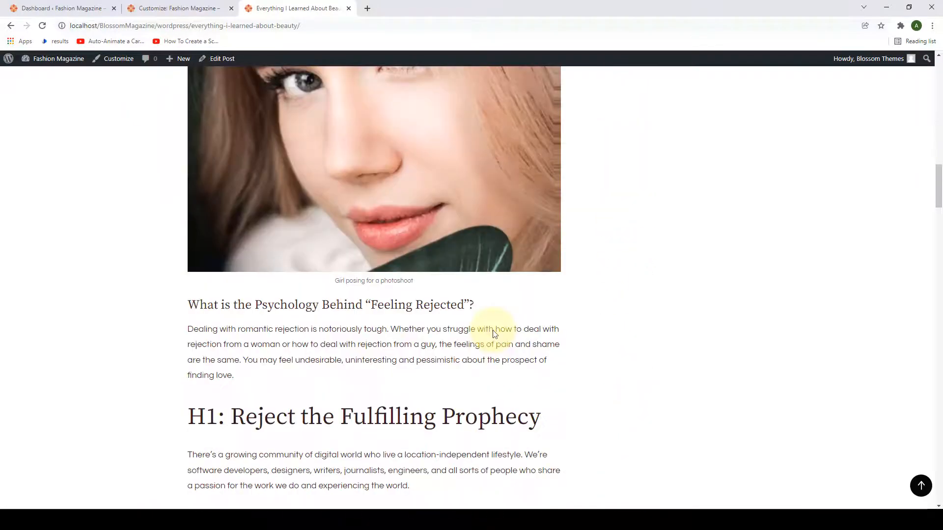
scroll(493, 333, "down", 5)
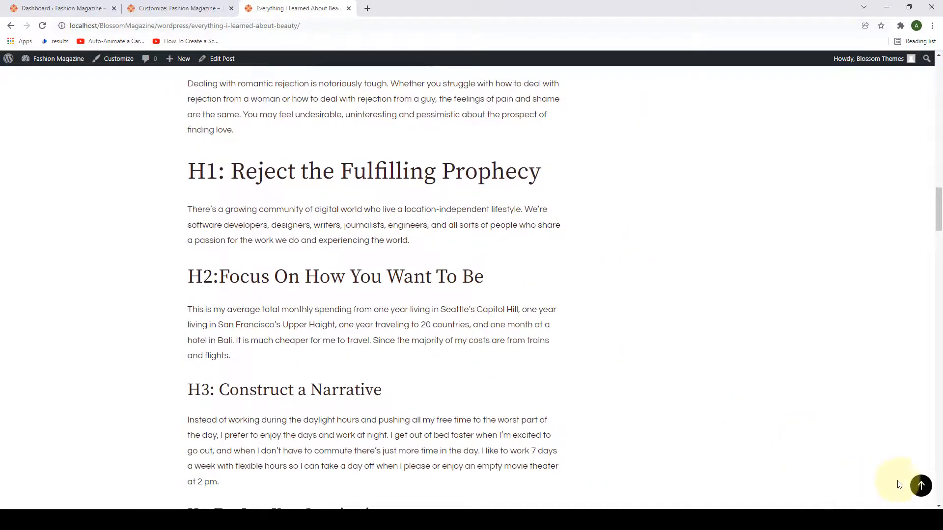
left_click(921, 486)
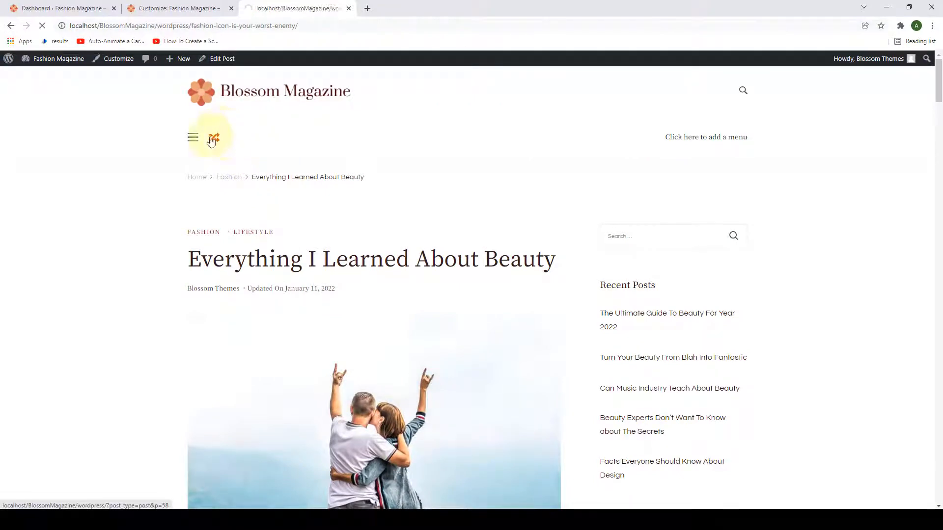
scroll(530, 295, "down", 5)
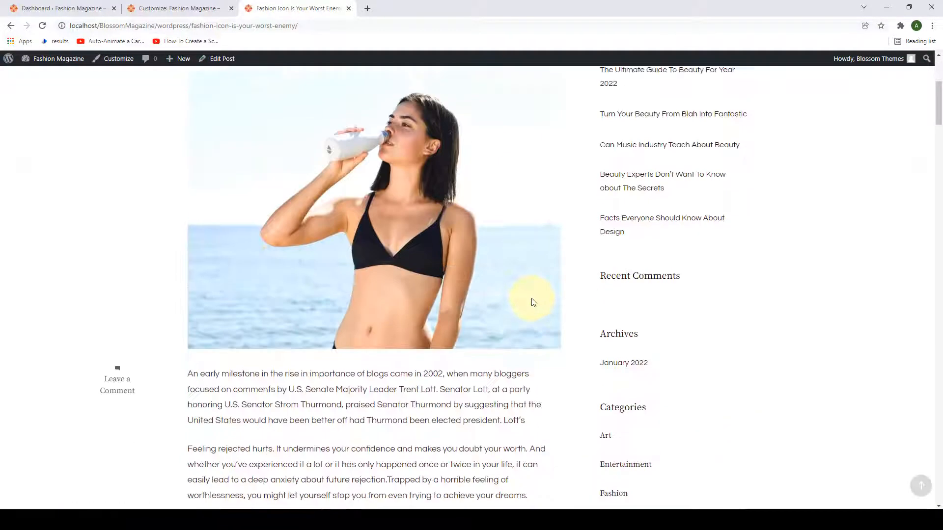
scroll(533, 301, "up", 5)
Step: Load two more random posts on the live site, skim each one, and return to the homepage
left_click(213, 142)
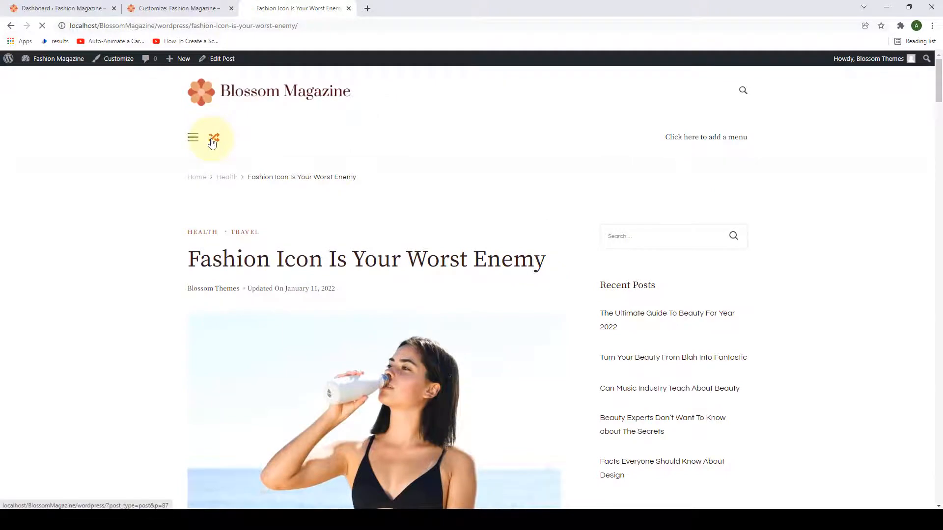
scroll(496, 314, "down", 5)
scroll(497, 316, "up", 5)
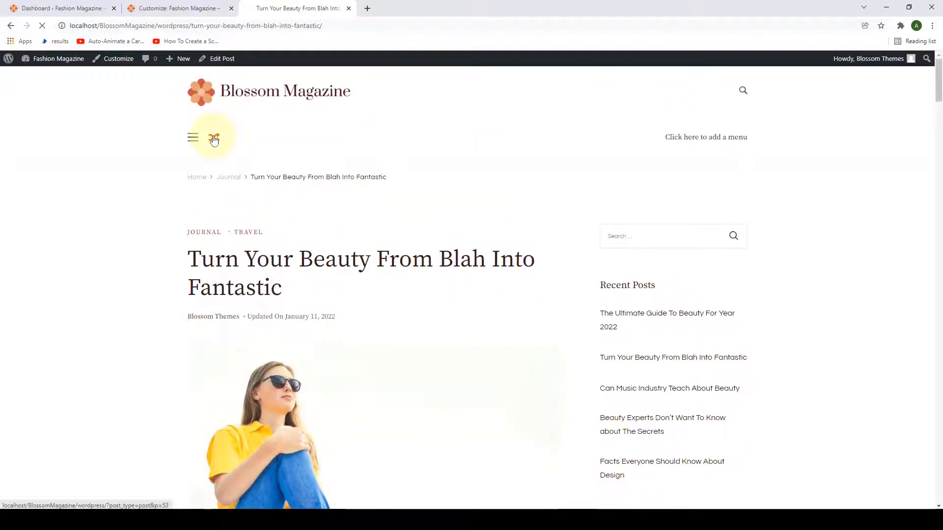
left_click(214, 141)
scroll(427, 275, "down", 3)
scroll(430, 282, "down", 15)
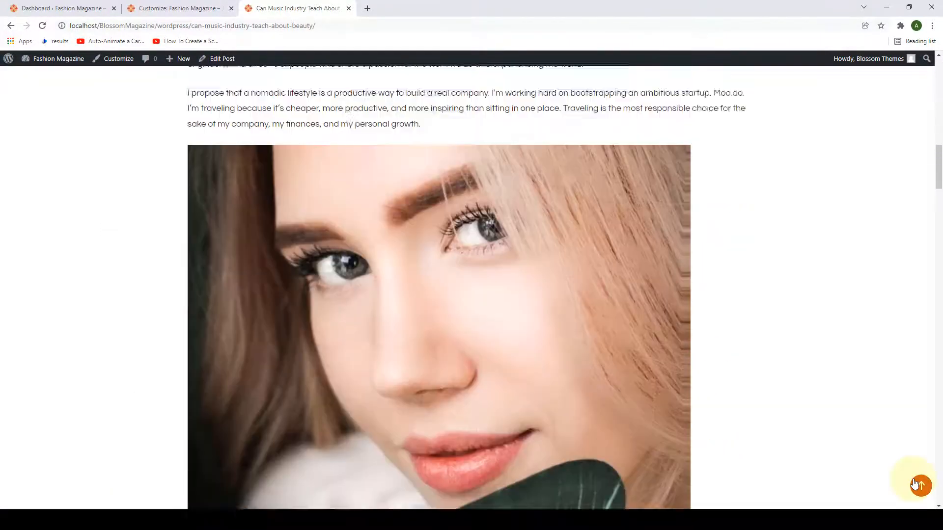
left_click(916, 485)
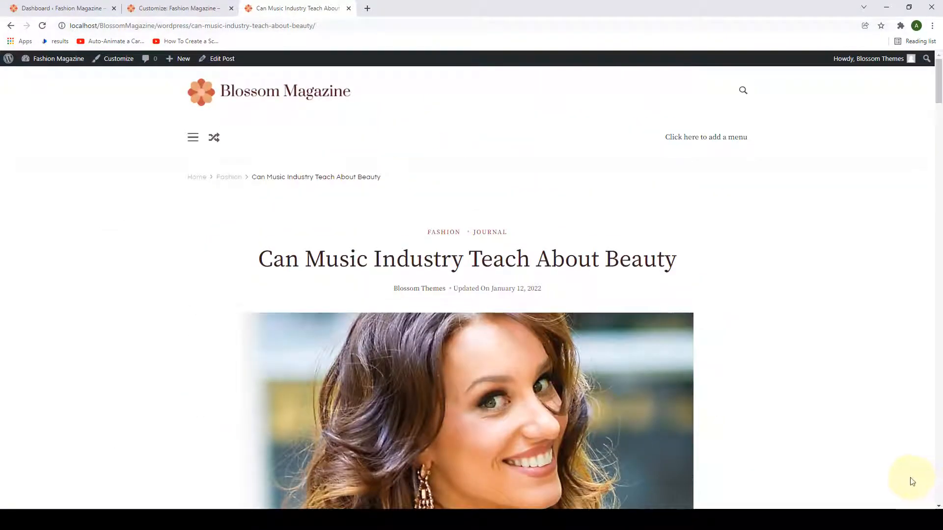
left_click(252, 93)
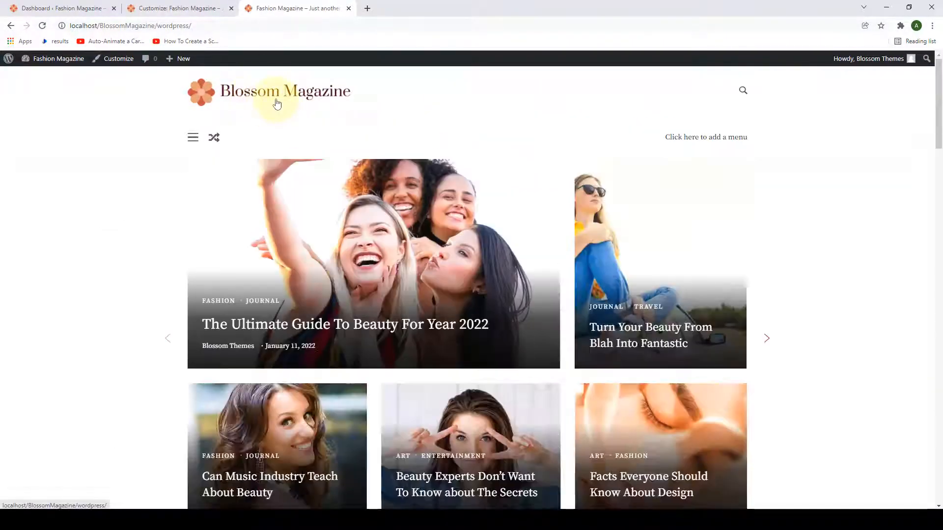
Step: Enable Sticky Header in the Customizer's header settings and check how the header behaves down the preview page
left_click(190, 9)
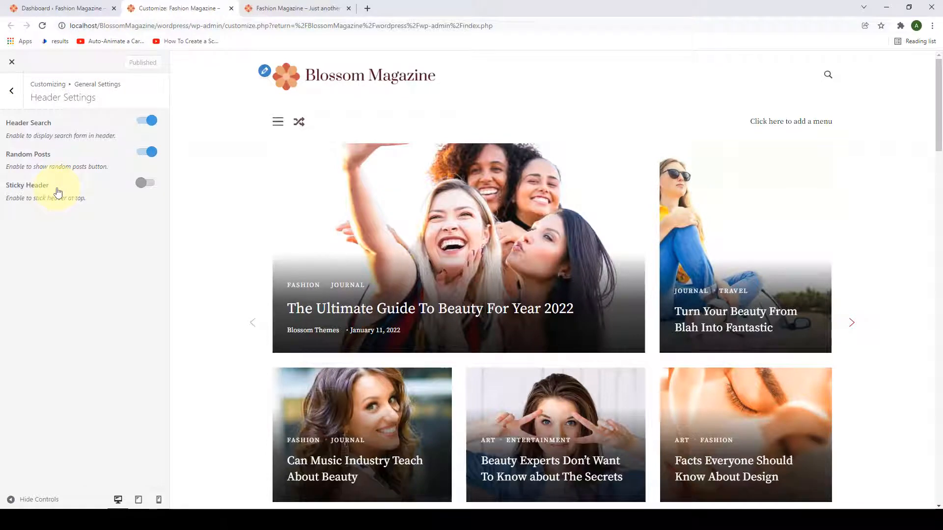
scroll(753, 232, "down", 10)
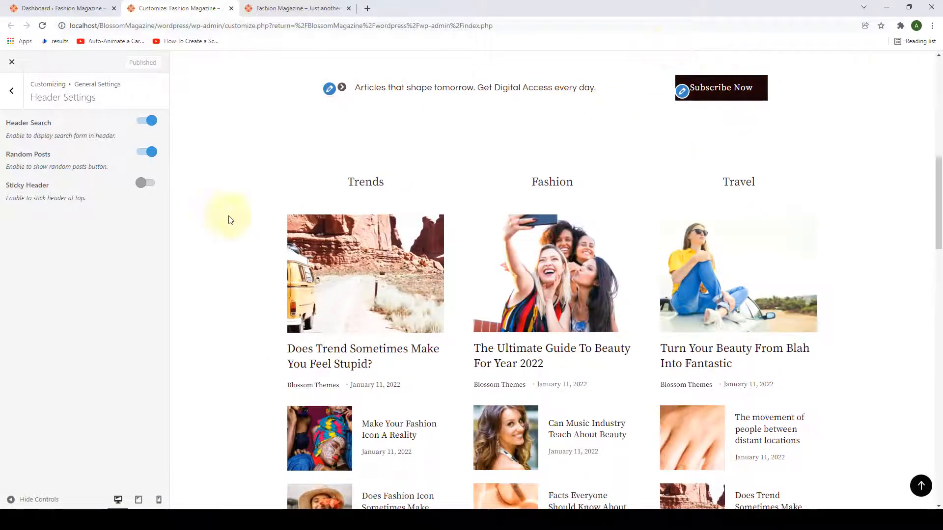
scroll(226, 226, "up", 10)
left_click(149, 183)
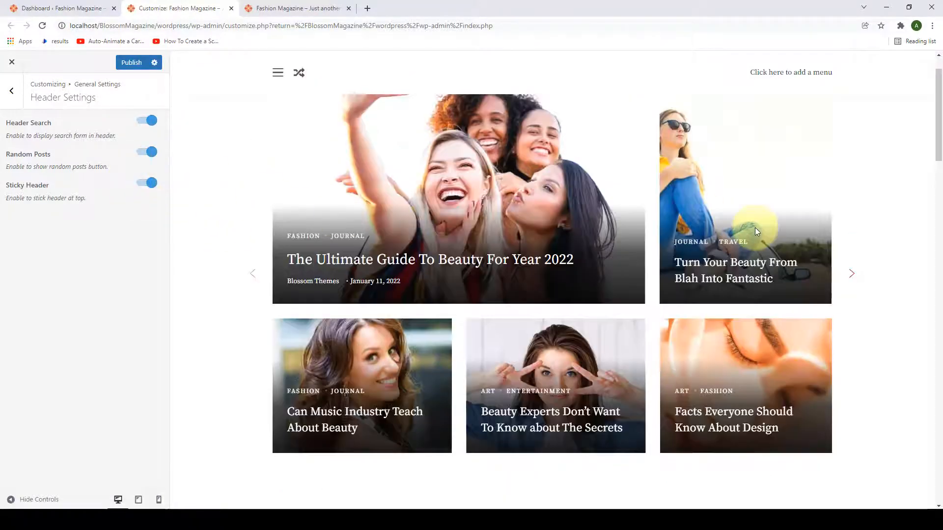
scroll(755, 229, "down", 12)
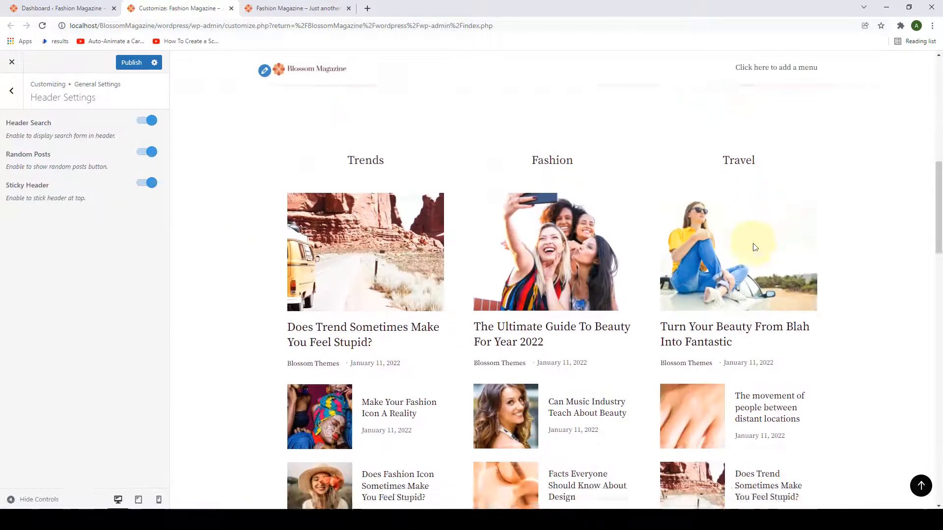
scroll(754, 248, "down", 8)
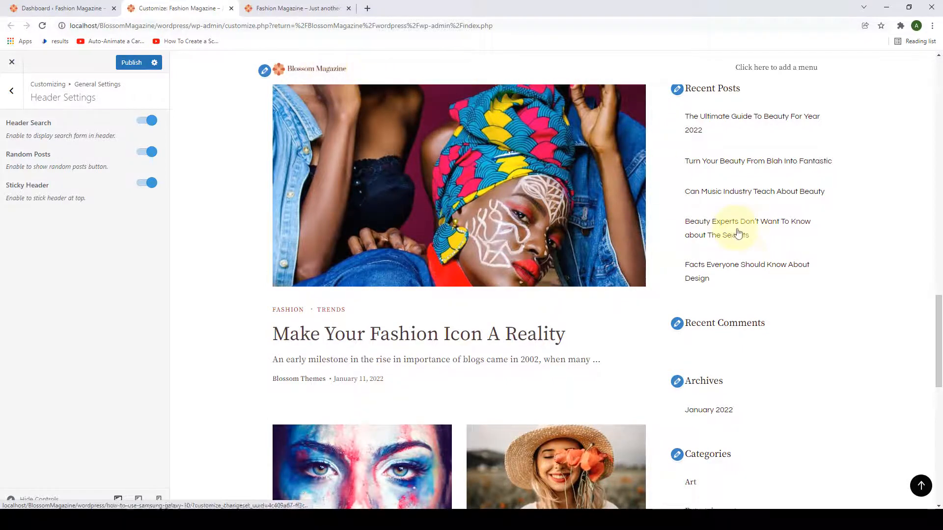
scroll(747, 261, "down", 8)
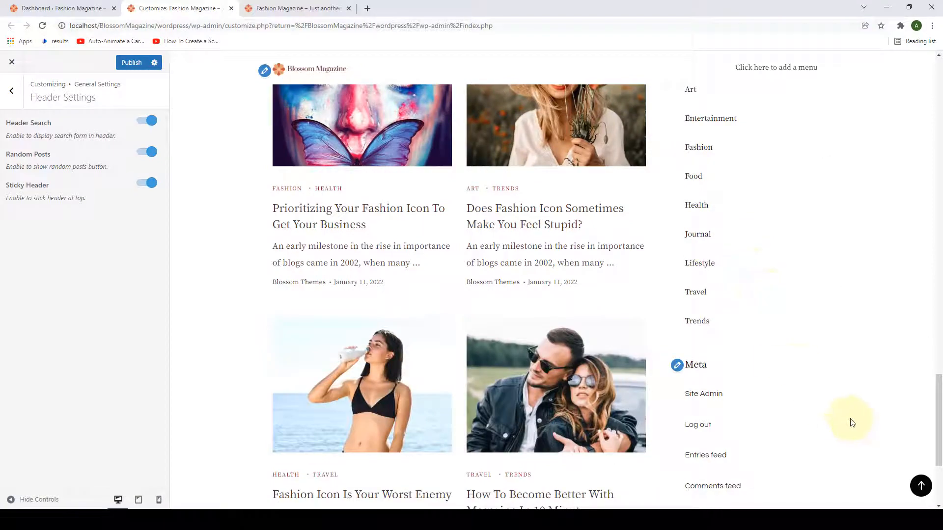
left_click(923, 486)
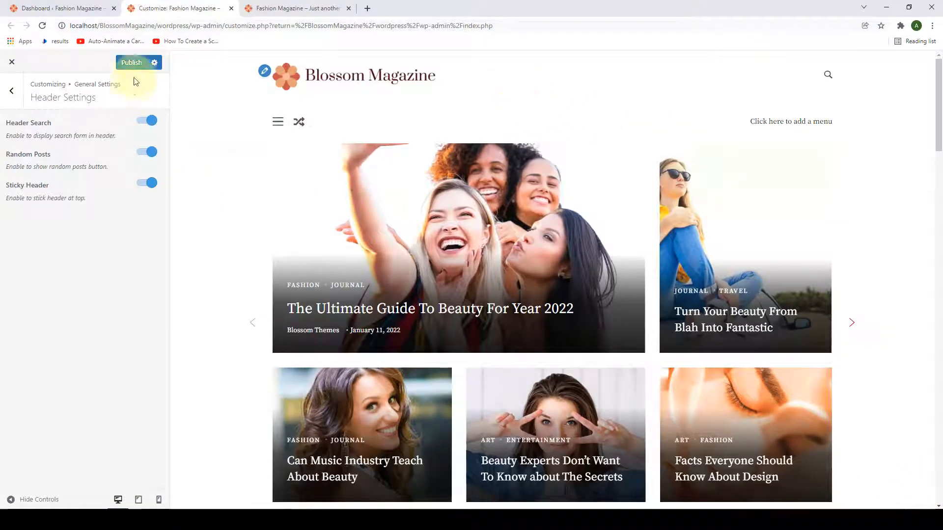
Step: Publish the sticky header setting and check the header on the refreshed live site
left_click(131, 62)
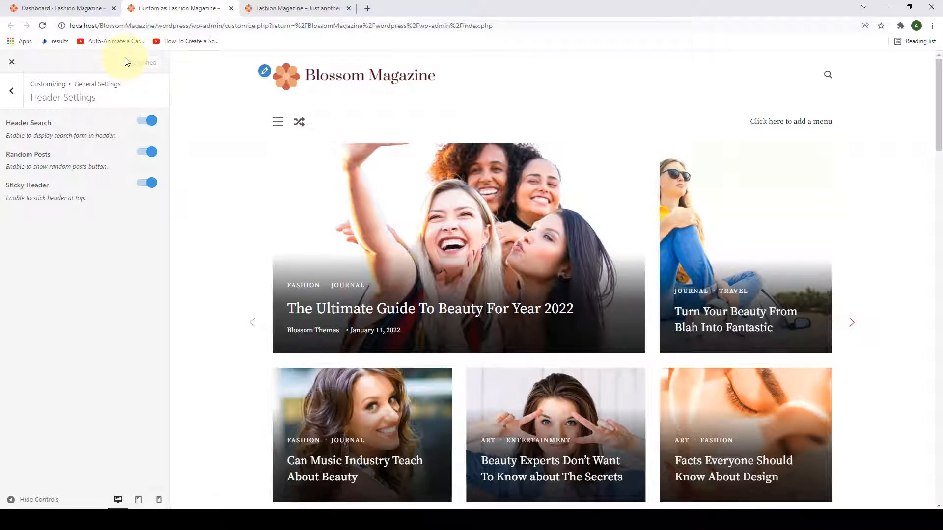
left_click(248, 8)
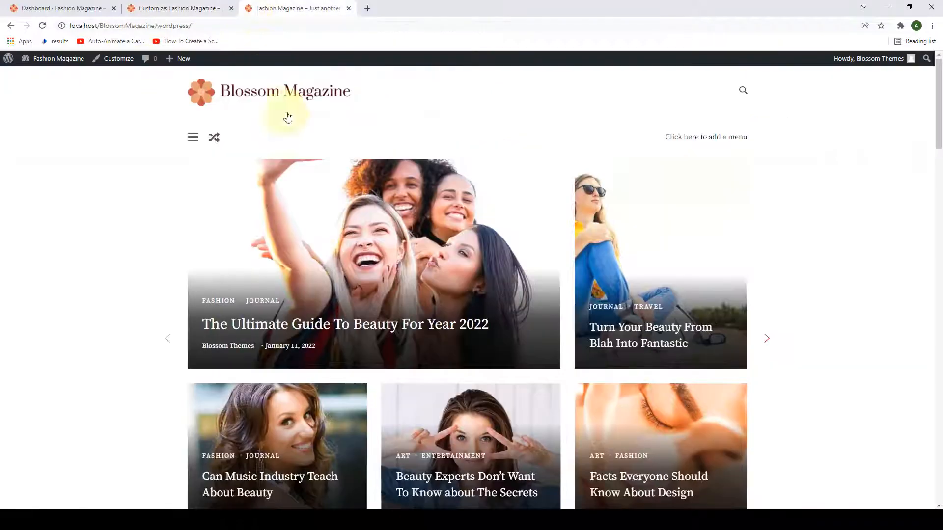
scroll(300, 142, "down", 5)
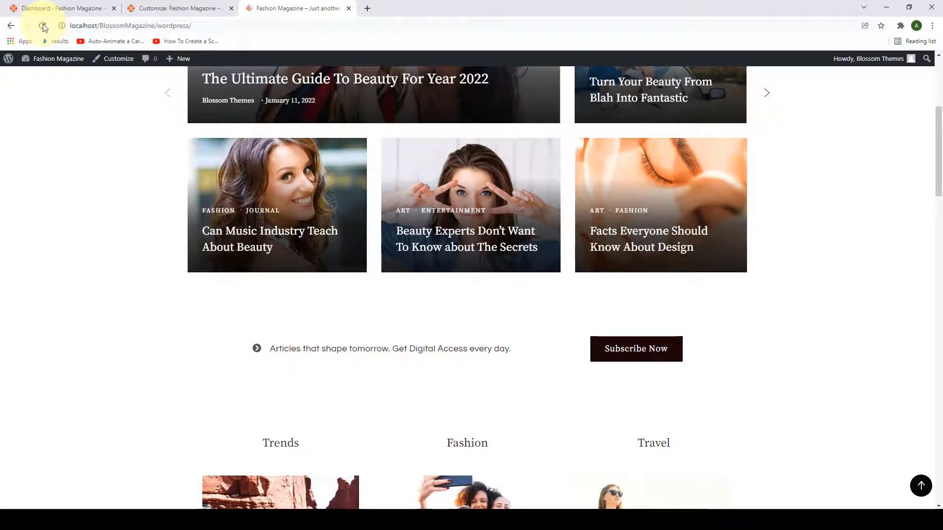
left_click(43, 26)
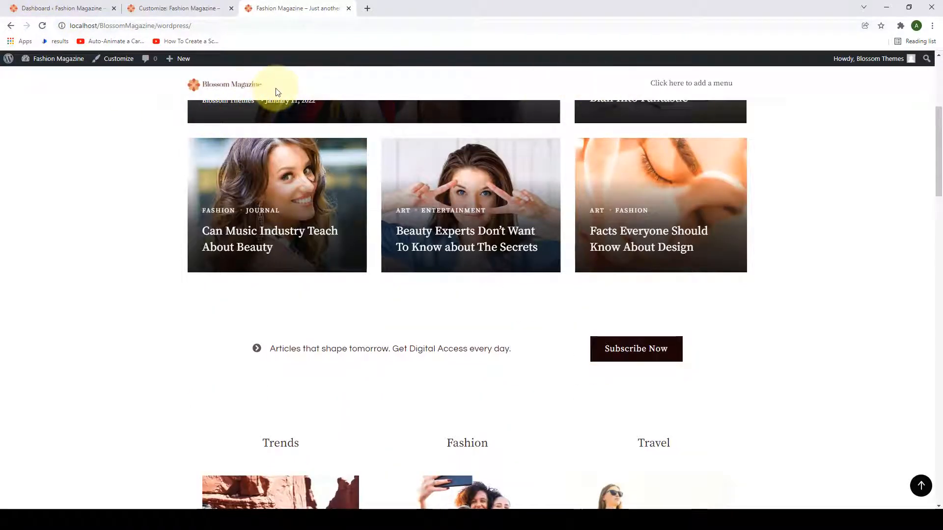
Step: Return to the customizer and enable the header social links in the Social Media Settings
scroll(288, 139, "up", 5)
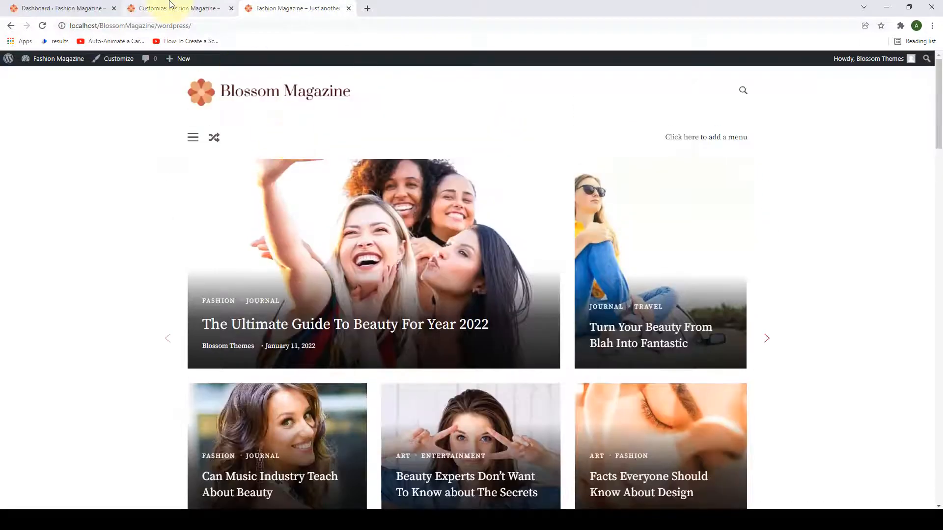
left_click(169, 5)
left_click(11, 91)
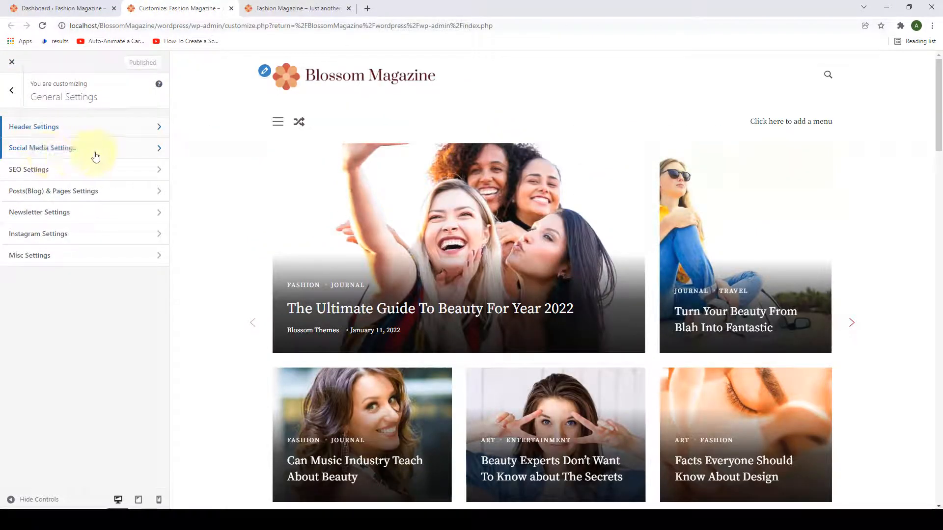
left_click(95, 156)
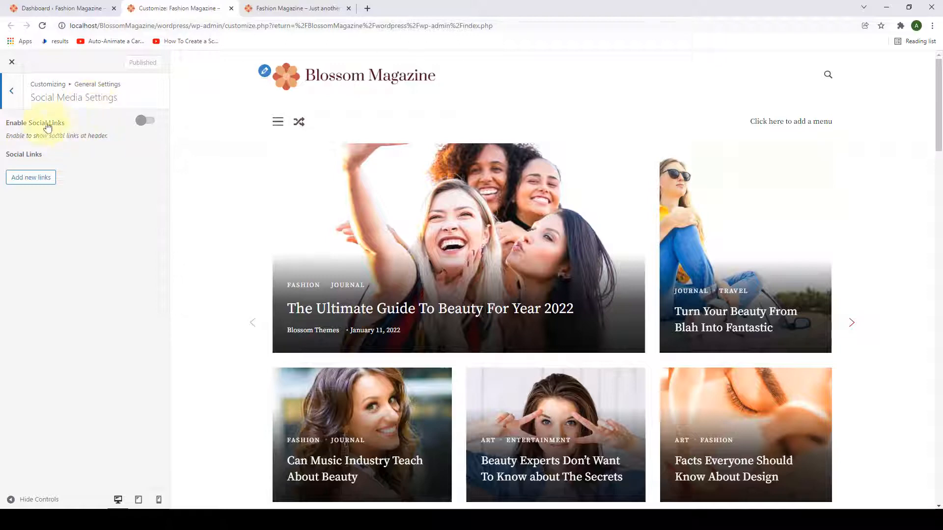
left_click(151, 121)
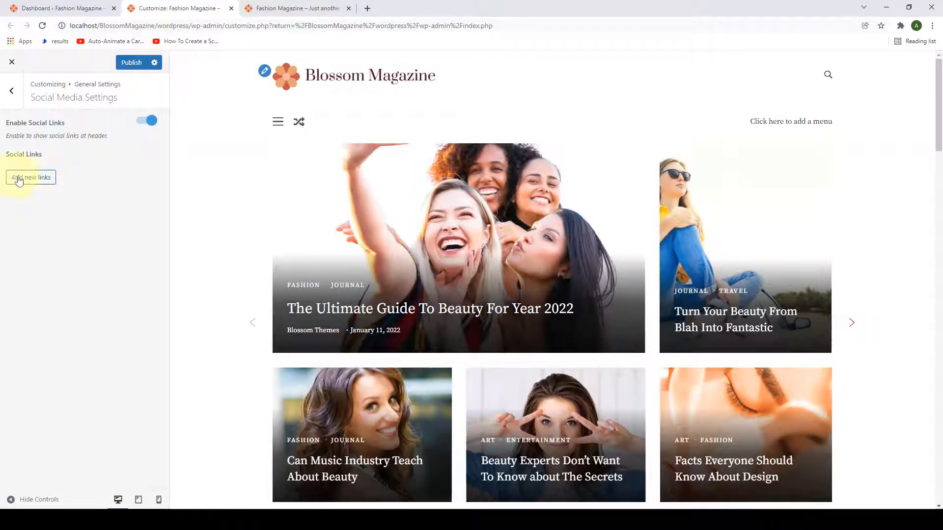
left_click(30, 177)
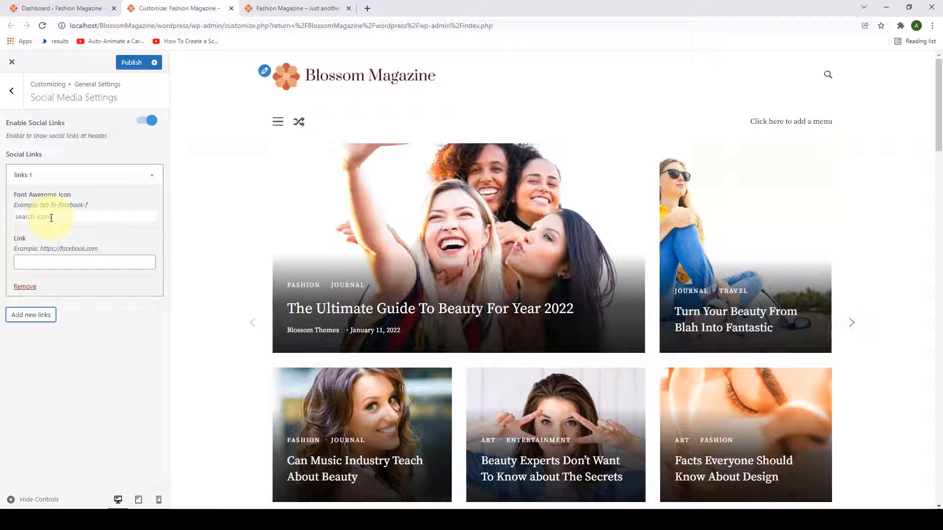
left_click(51, 218)
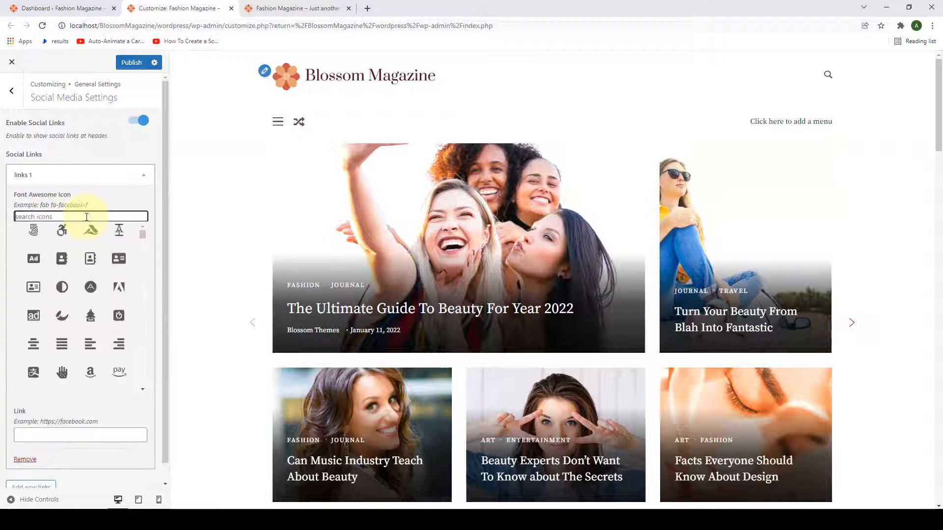
type("facebook")
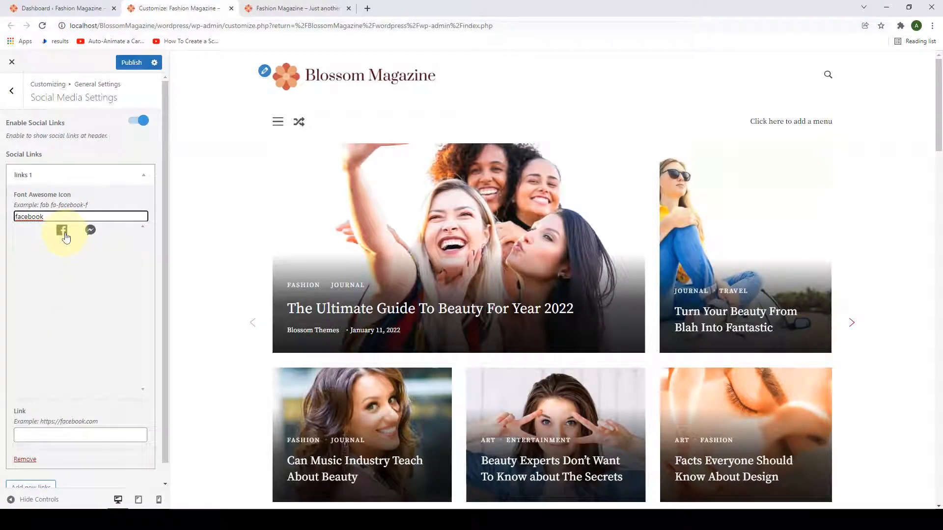
left_click(63, 232)
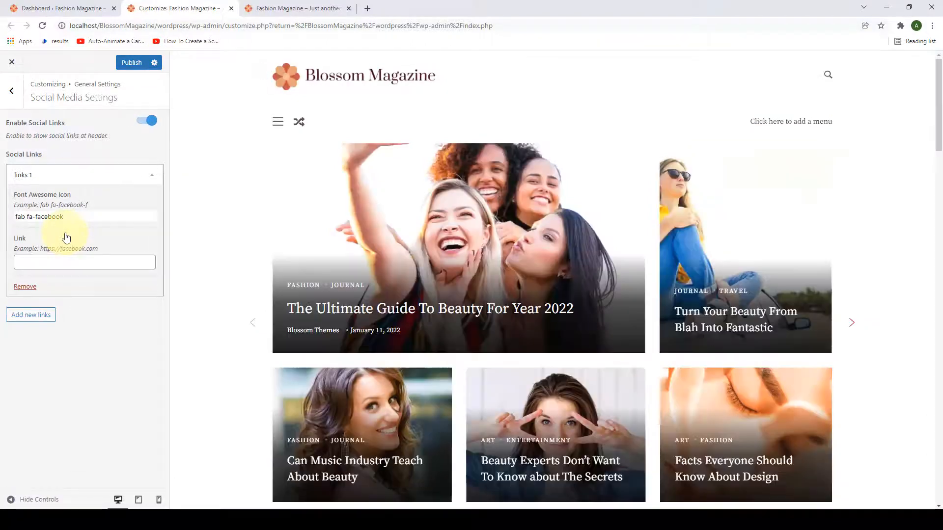
left_click(53, 261)
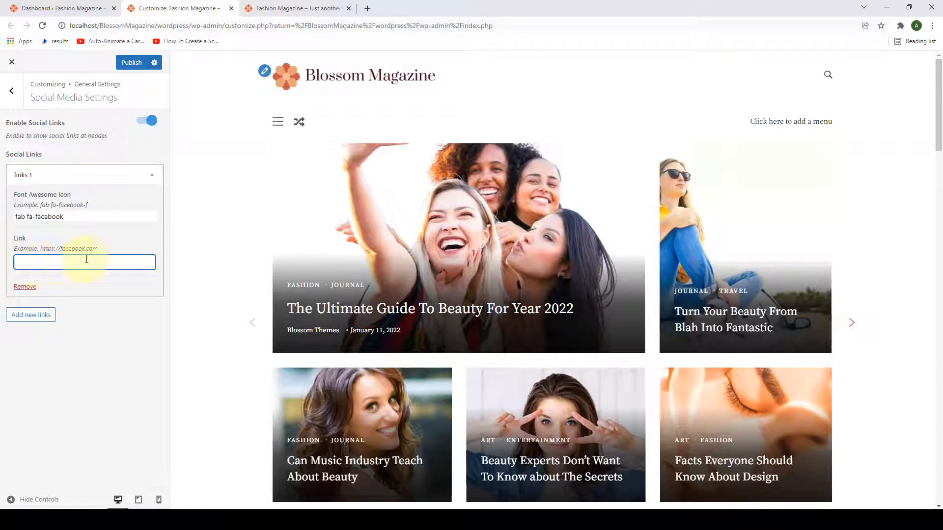
type("https://facebook.com")
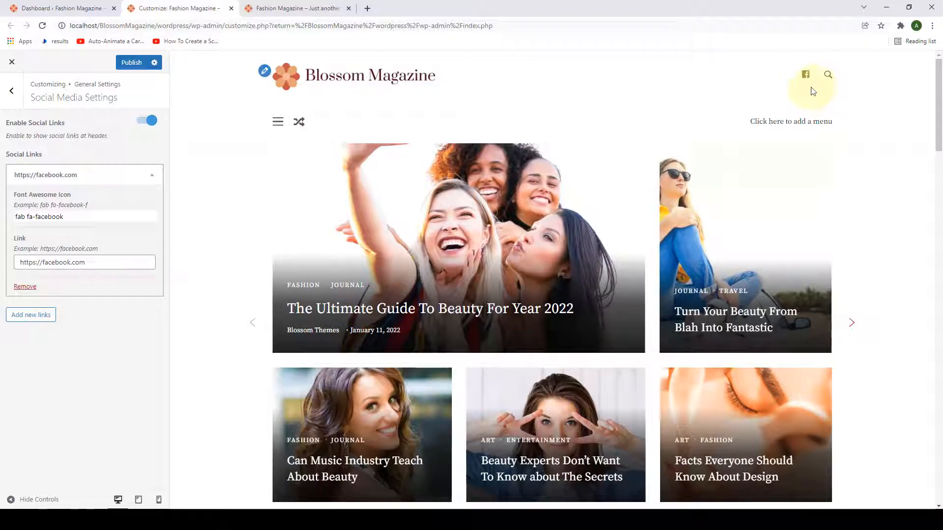
Step: Add a second social link with the fab fa-instagram icon and the address instagram.com
left_click(45, 316)
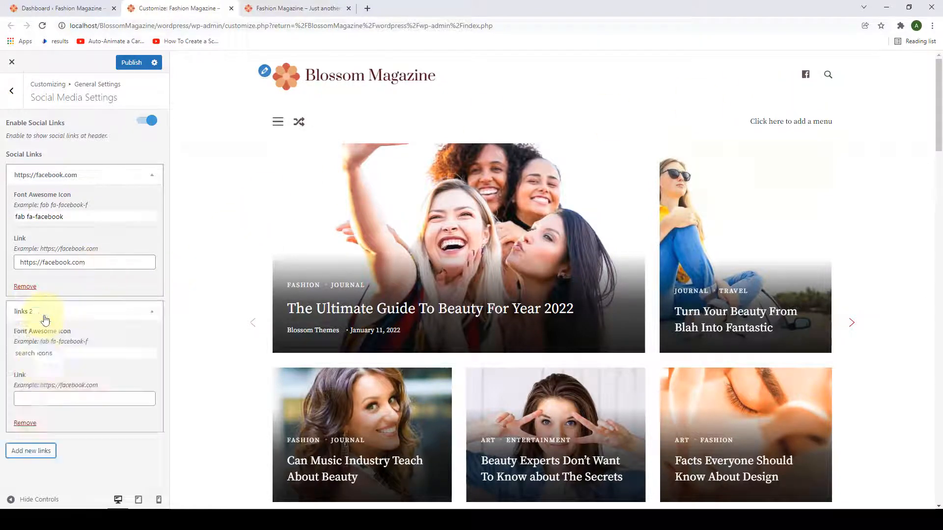
left_click(40, 352)
left_click(77, 368)
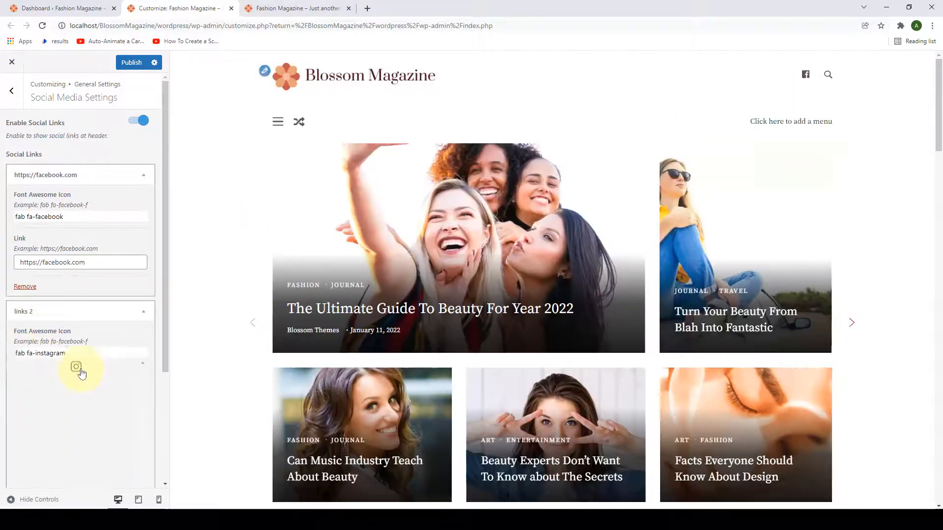
left_click(59, 400)
type("instagram.com")
Step: Add a third social link with the fab fa-twitter icon and the address twitter.com
left_click(46, 447)
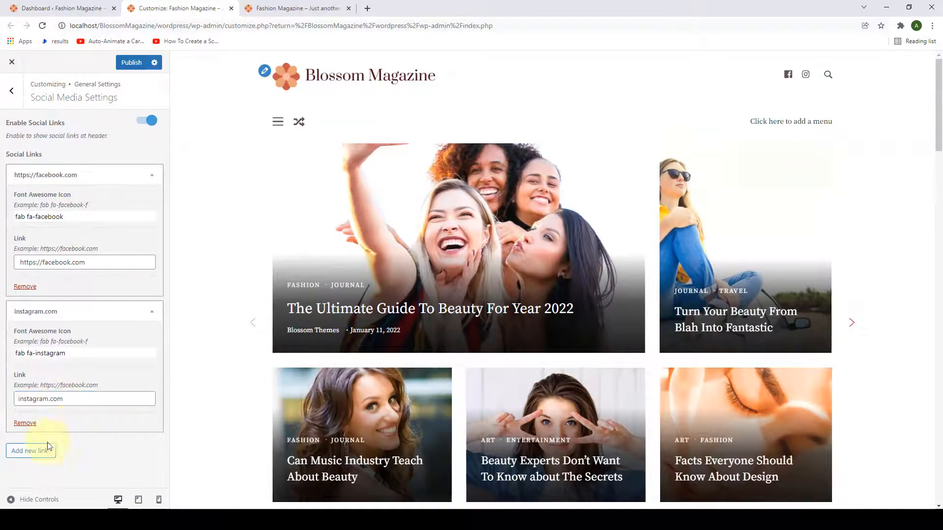
scroll(69, 393, "down", 3)
left_click(71, 371)
type("twitter")
left_click(76, 385)
left_click(59, 415)
type("twi")
type("tter.com")
Step: Add a fourth social link with the fab fa-youtube icon and the address youtube.com
left_click(34, 467)
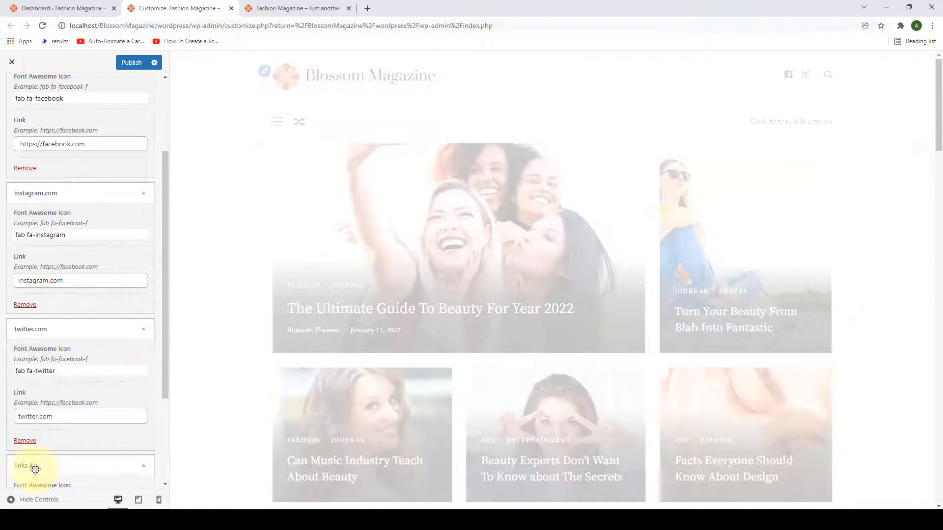
left_click(72, 371)
type("youtube")
left_click(76, 385)
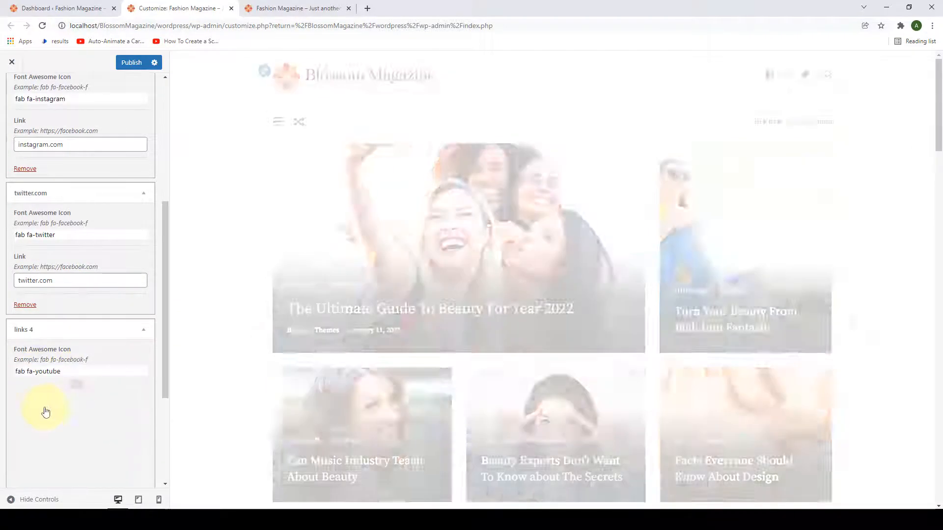
left_click(46, 414)
type("youtube.com")
Step: Add a fifth social link with the fab fa-linkedin icon and the address linkedin.com
left_click(36, 468)
scroll(44, 462, "down", 3)
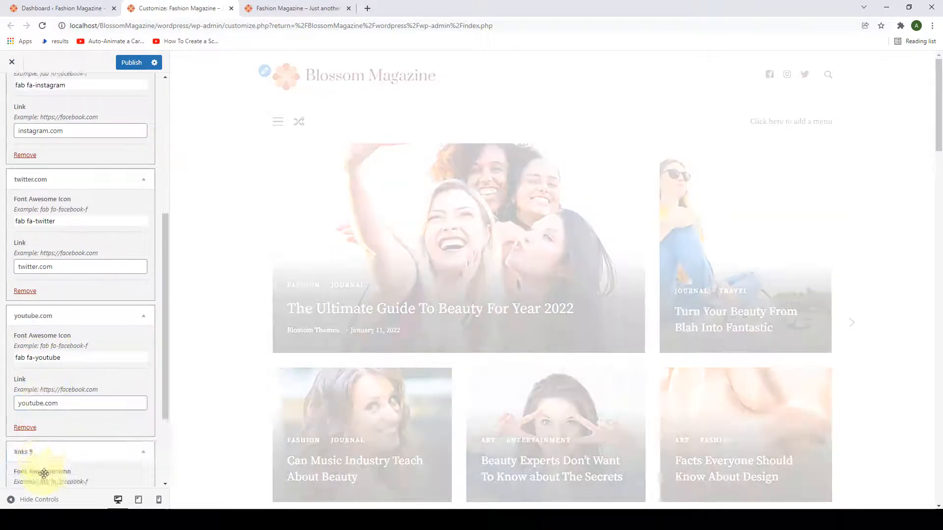
left_click(72, 371)
type("linkedin")
left_click(61, 385)
left_click(58, 417)
type("linkedin.com")
Step: Add a sixth social link with the fab fa-pinterest icon and the address pinterest.com
left_click(31, 469)
scroll(44, 442, "down", 3)
left_click(58, 370)
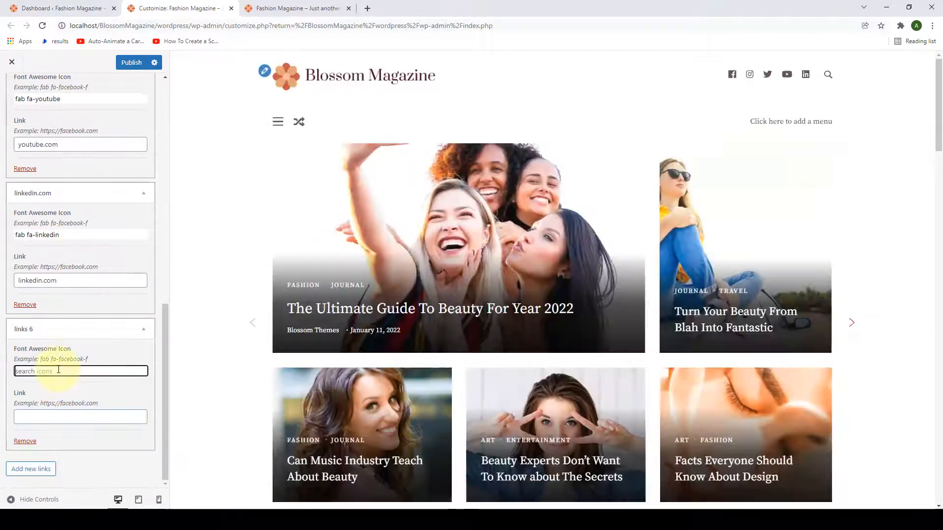
type("pinterest")
left_click(61, 385)
left_click(57, 417)
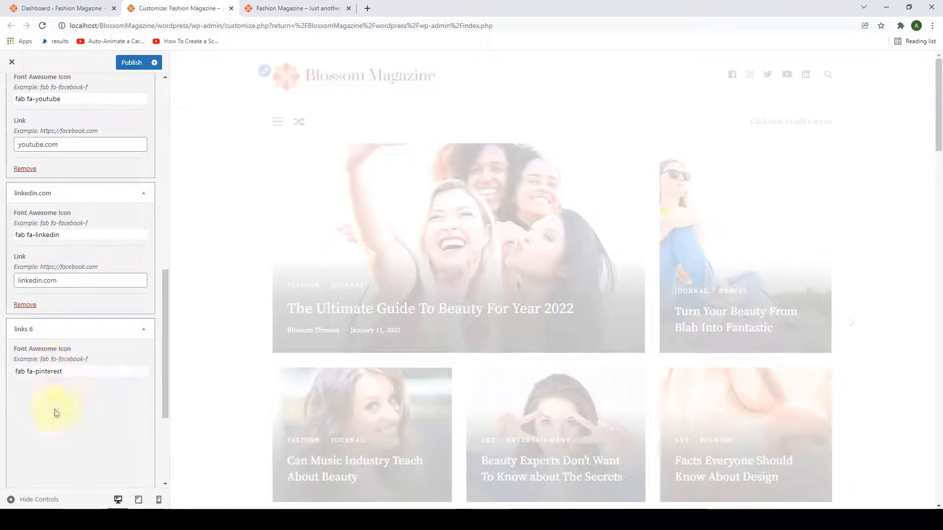
type("pinterest.com")
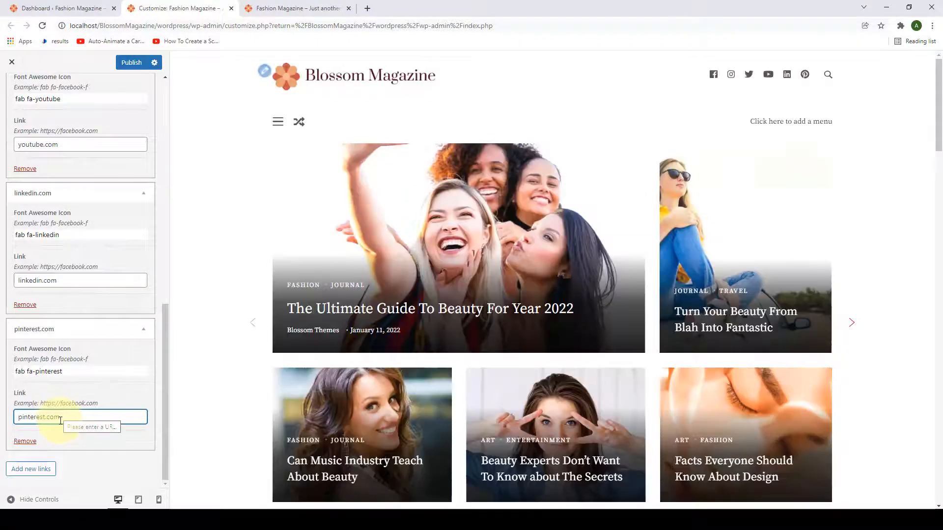
Step: Publish the social media settings and check the header of the live Fashion Magazine site
left_click(83, 452)
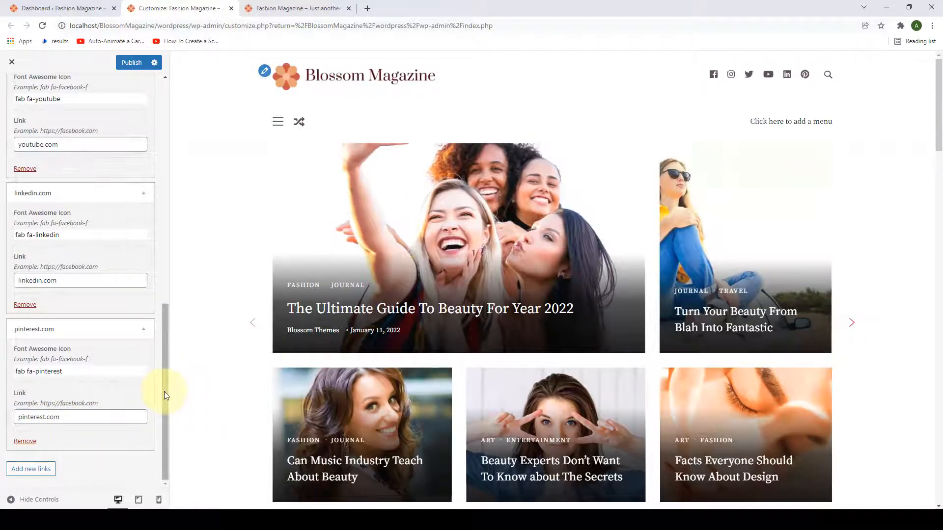
left_click_drag(164, 390, 170, 166)
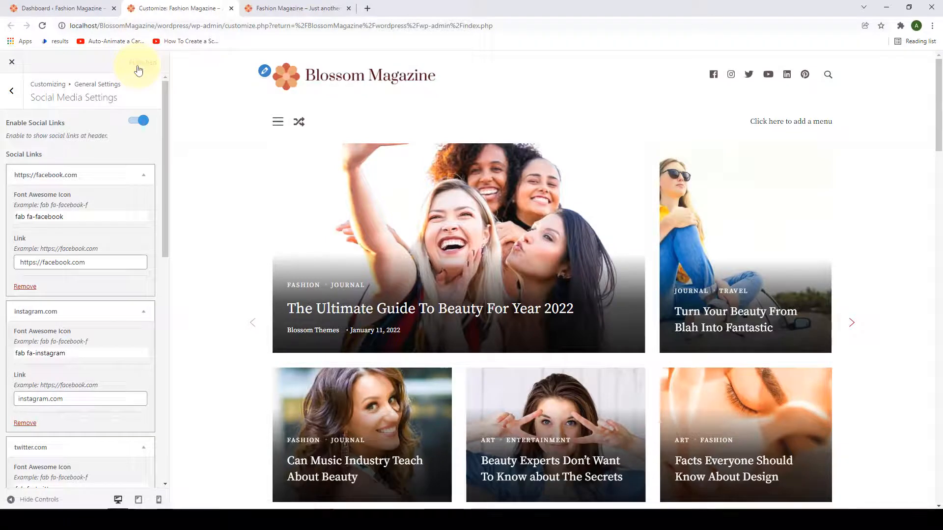
left_click(255, 8)
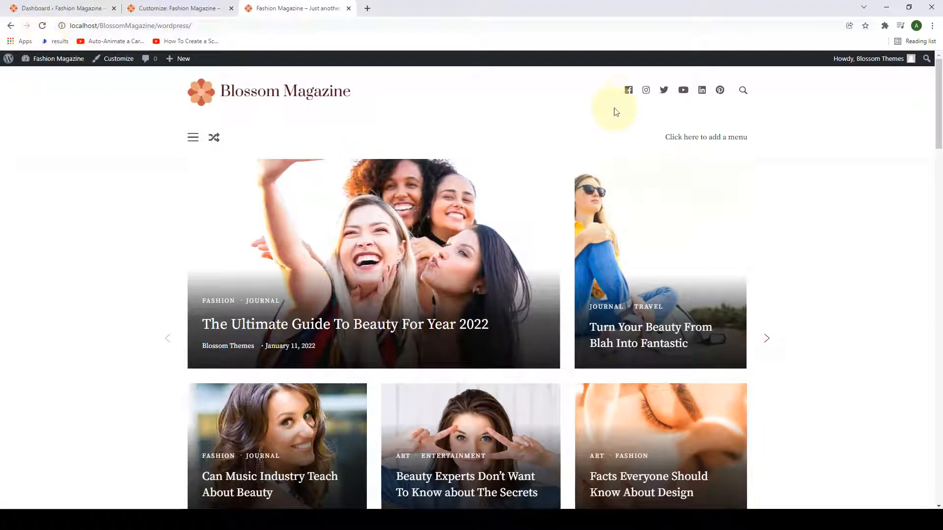
Step: Open the SEO Settings in the customizer and preview the post "The Ultimate Guide To Beauty For Year 2022"
left_click(189, 8)
left_click(9, 92)
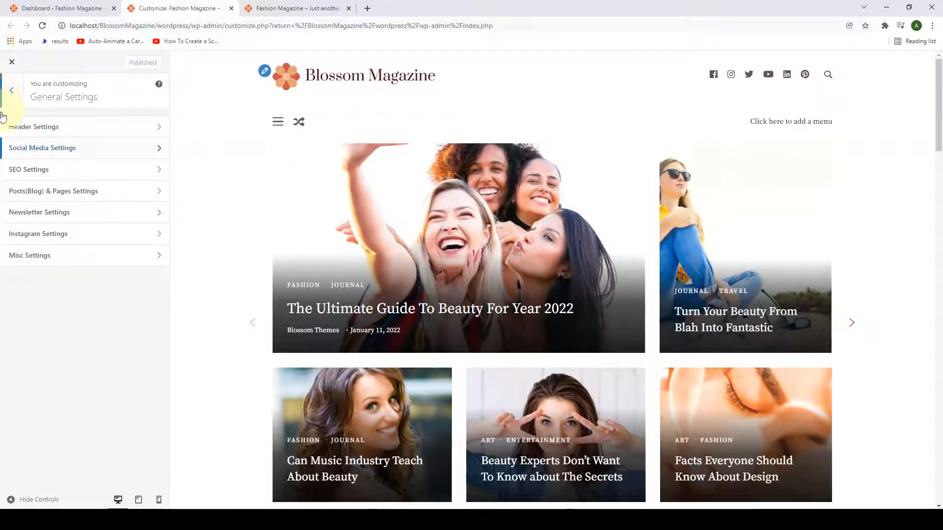
left_click(95, 170)
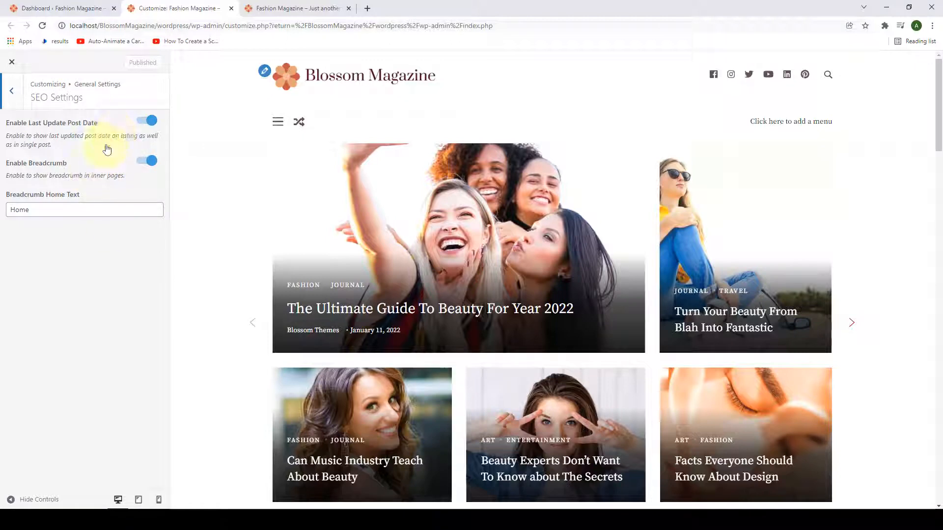
left_click(351, 309)
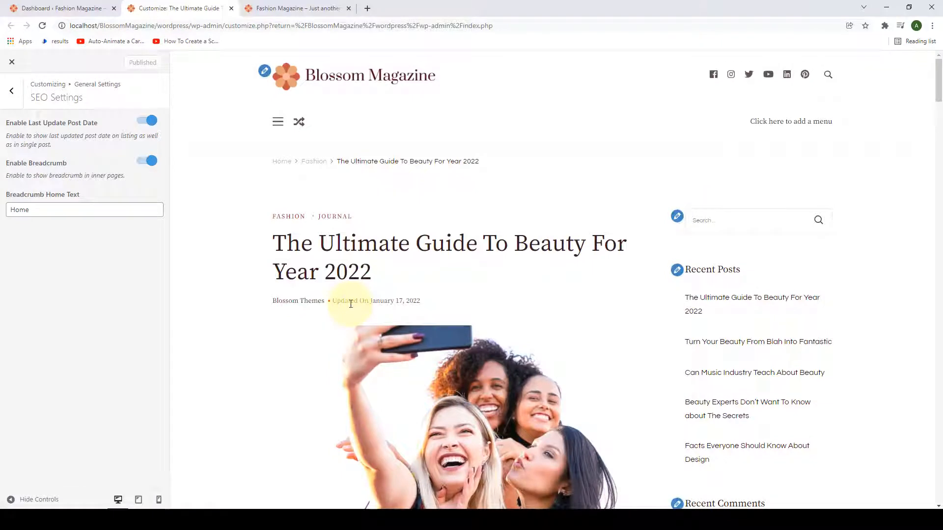
scroll(351, 304, "down", 1)
scroll(351, 304, "down", 2)
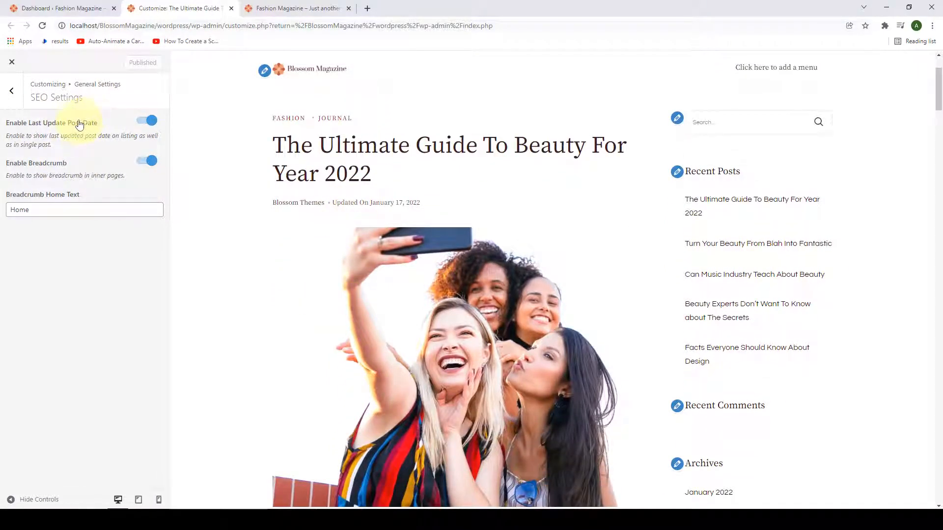
Step: Toggle the last update post date to compare the post's date line, leaving the option disabled
left_click(147, 121)
left_click(147, 120)
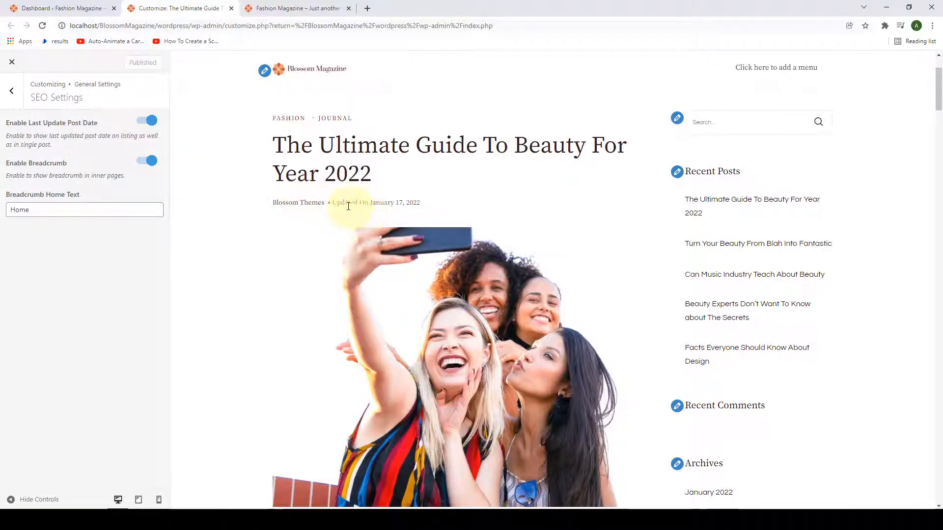
left_click(146, 120)
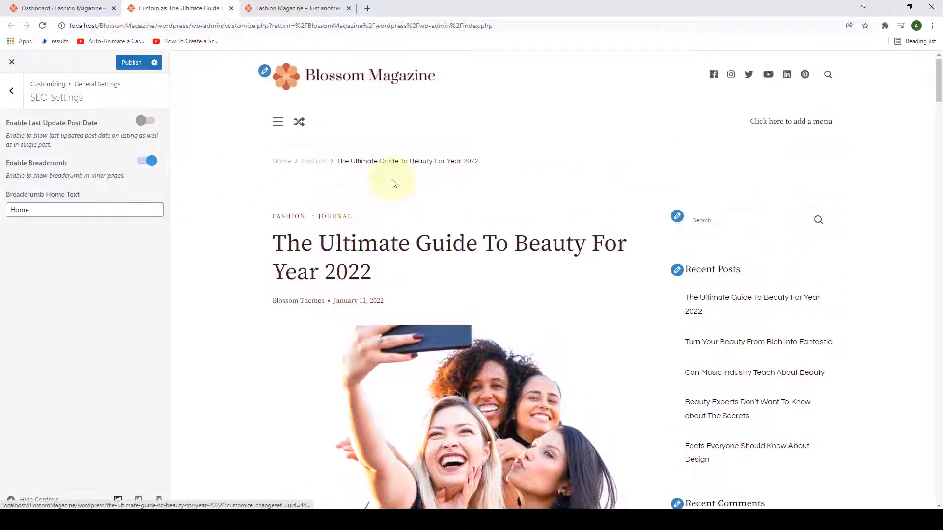
Step: Highlight the breadcrumb trail in the post preview and toggle the breadcrumb option off and on again
left_click_drag(483, 161, 263, 190)
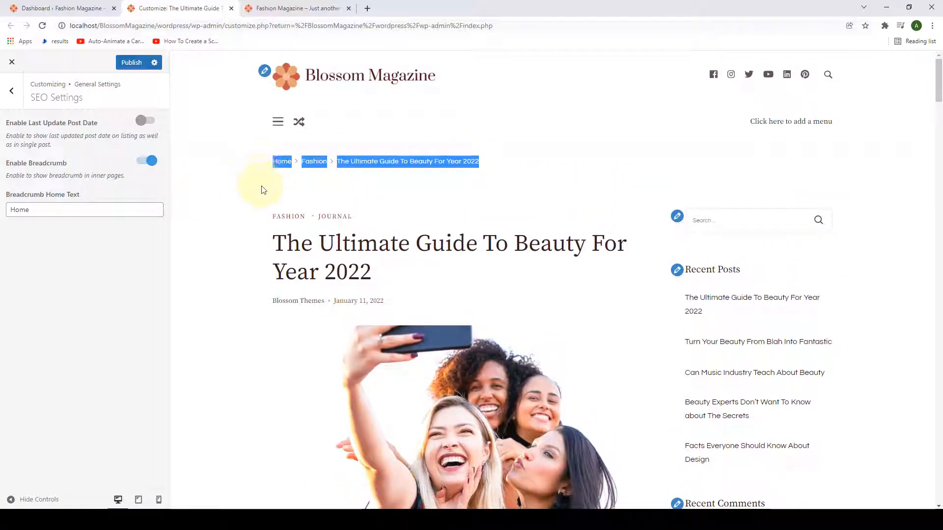
left_click(194, 183)
left_click(146, 159)
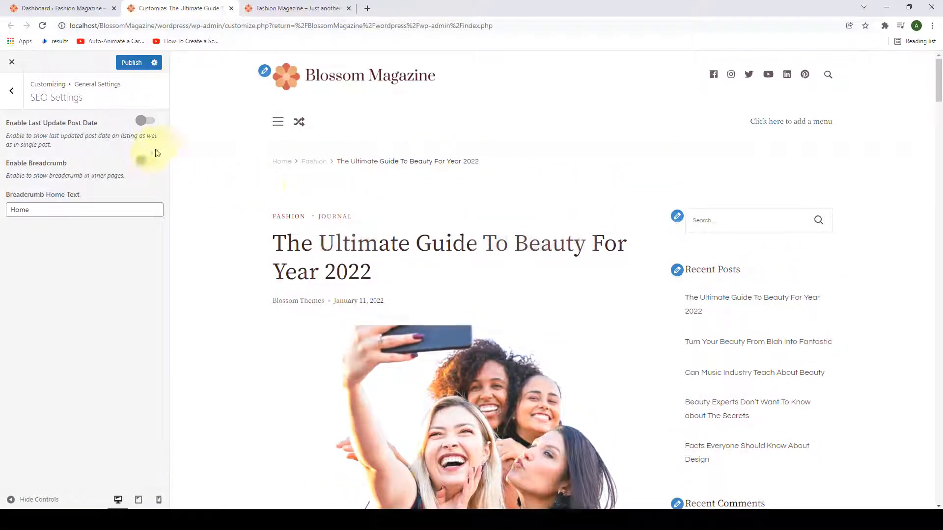
left_click(141, 160)
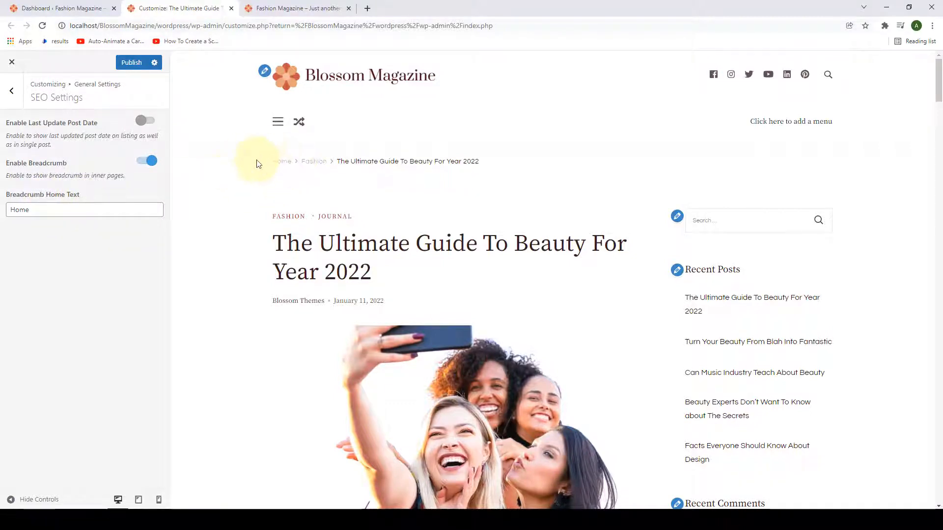
Step: Inspect the Breadcrumb Home Text without editing it and re-enable the last update post date
left_click(38, 209)
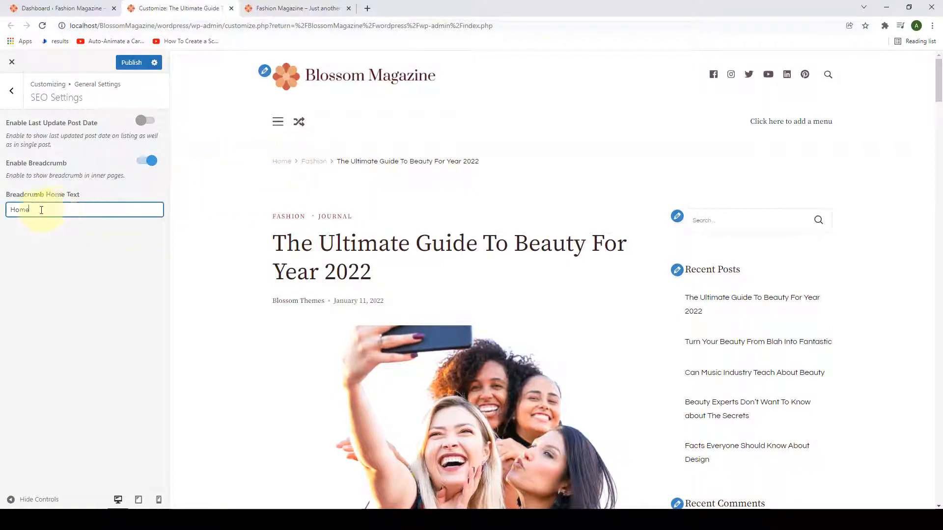
left_click_drag(38, 210, 11, 210)
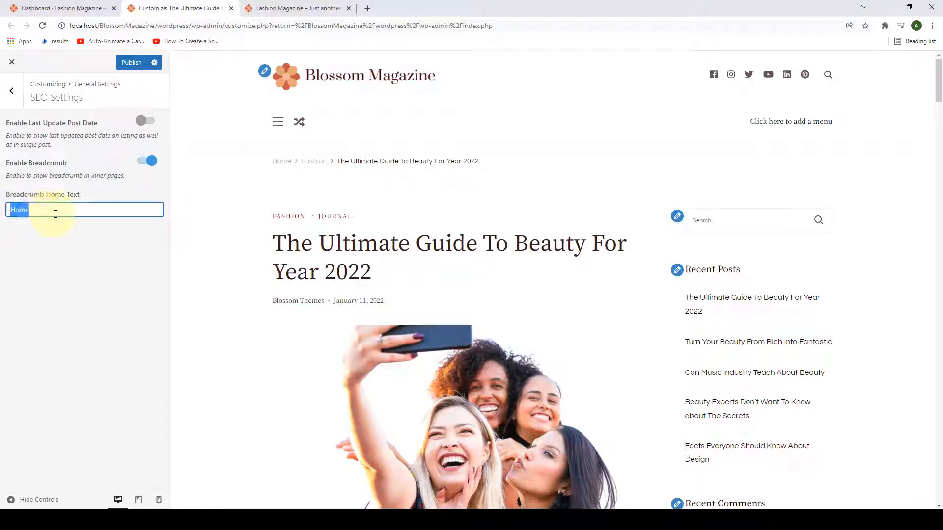
left_click(32, 206)
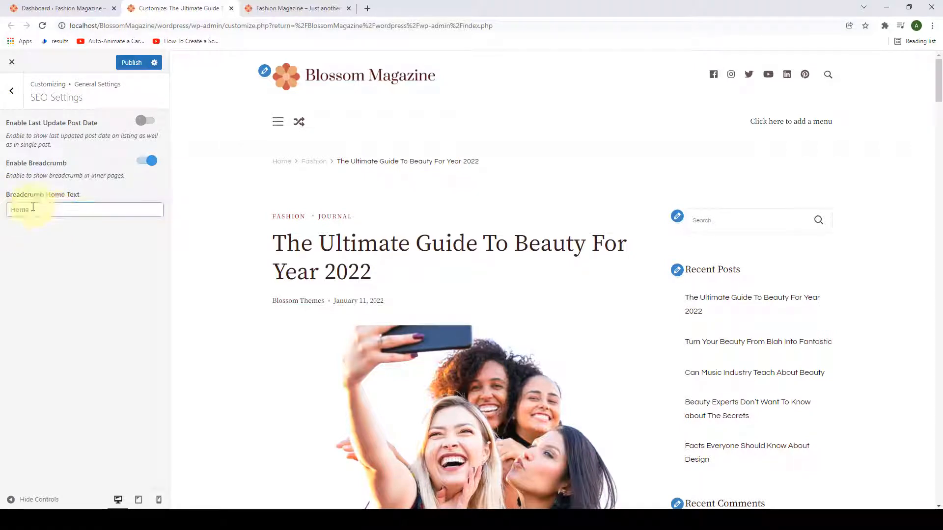
left_click(148, 122)
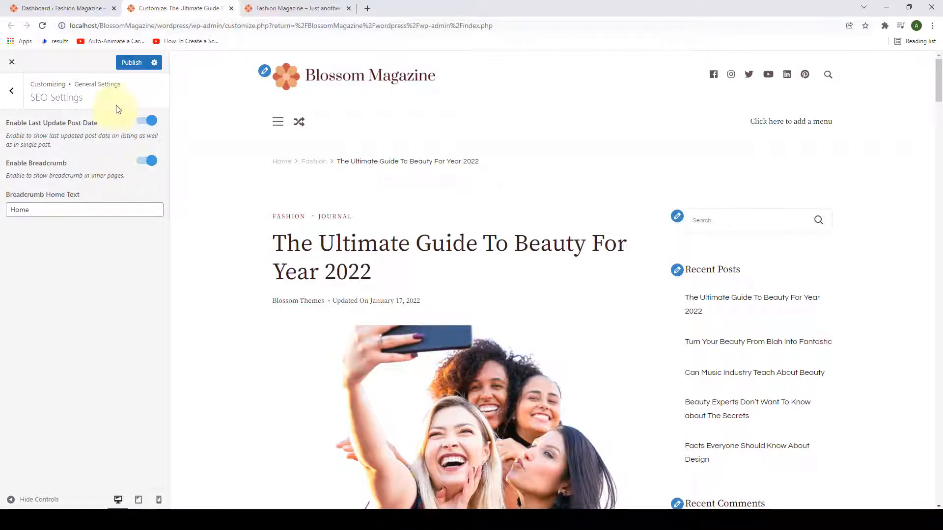
Step: Publish the SEO changes and open the Posts(Blog) & Pages Settings under General Settings
left_click(131, 70)
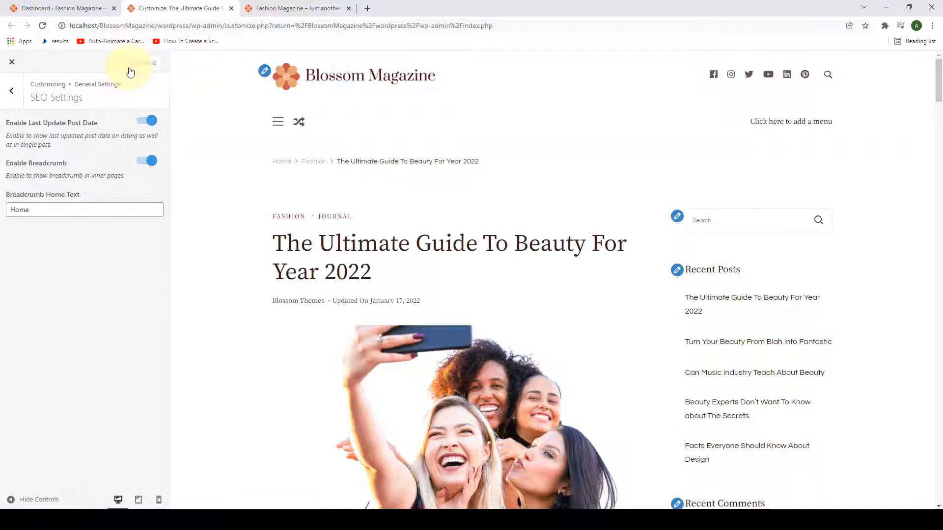
left_click(10, 104)
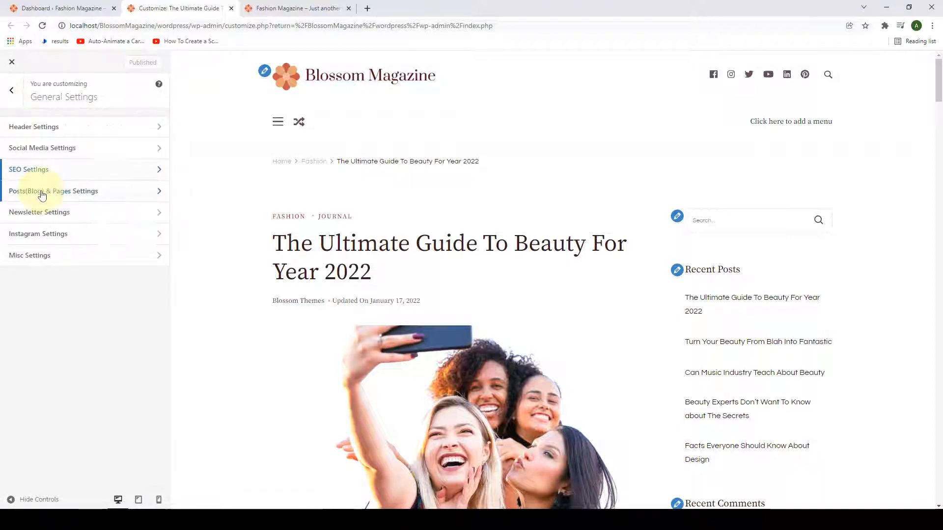
left_click(108, 193)
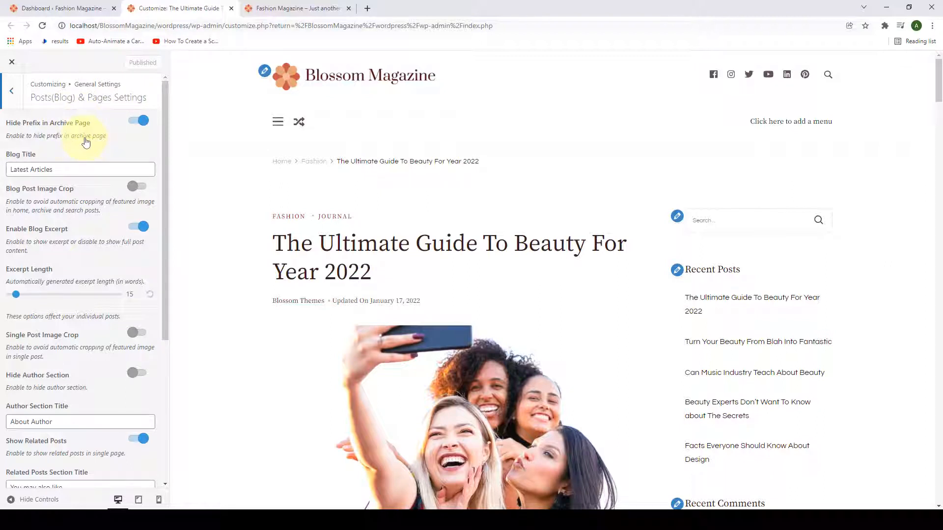
Step: Preview the Fashion category archive and toggle Hide Prefix in Archive Page to compare its title, leaving the option enabled
left_click(291, 217)
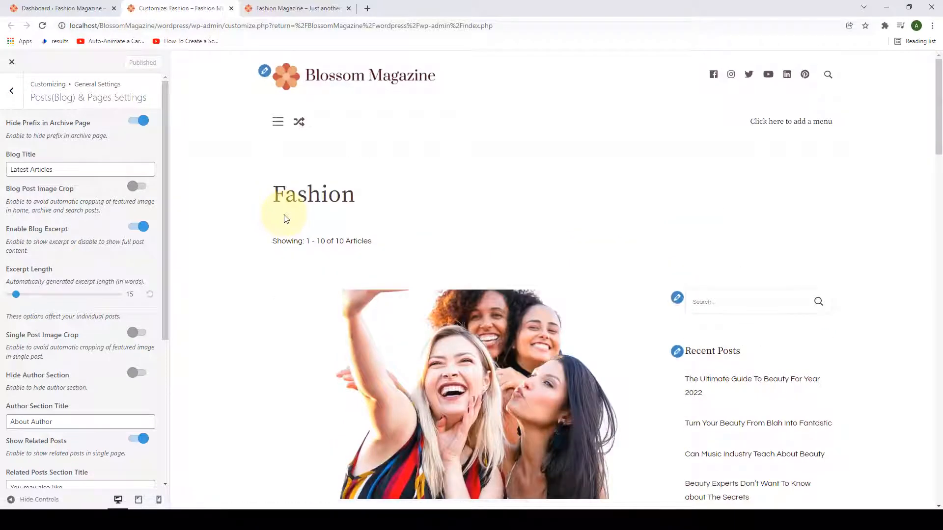
scroll(265, 176, "down", 1)
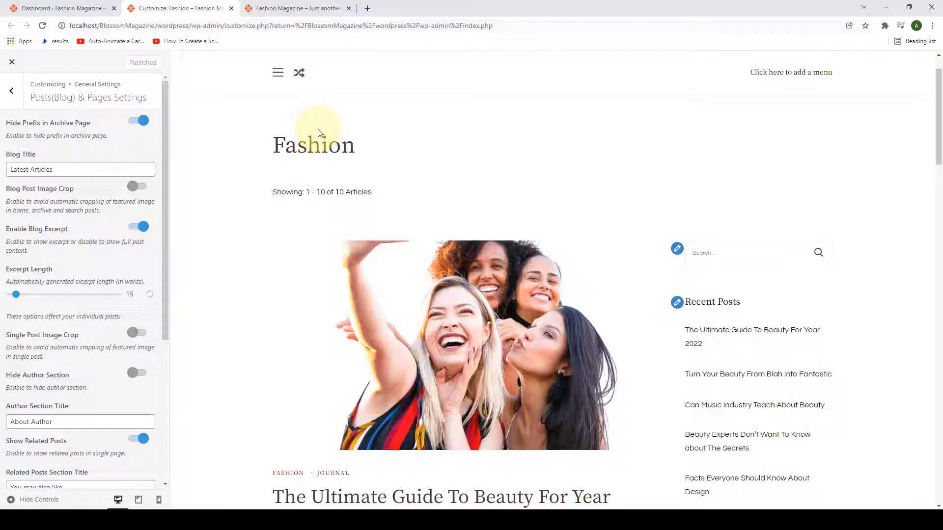
left_click(138, 121)
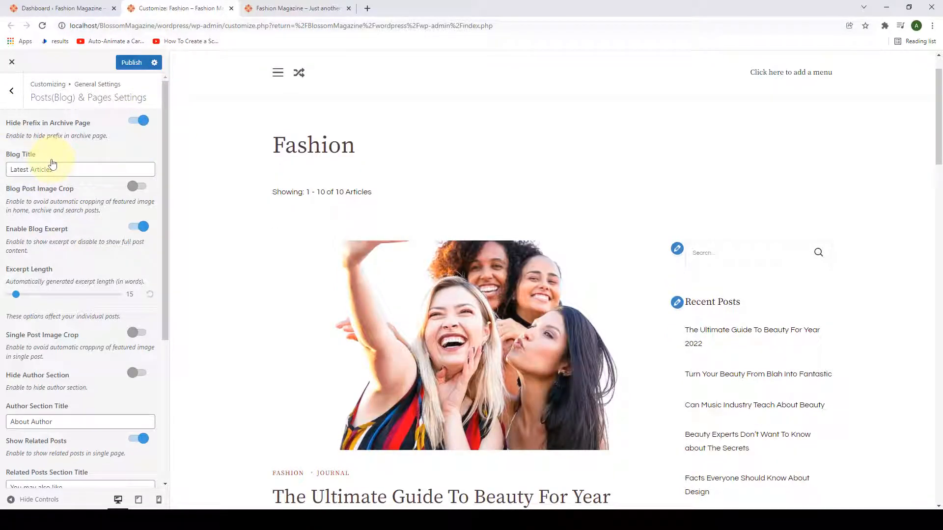
Step: Return the preview to the site's home page and highlight the Latest Articles heading above the blog posts
scroll(273, 185, "up", 1)
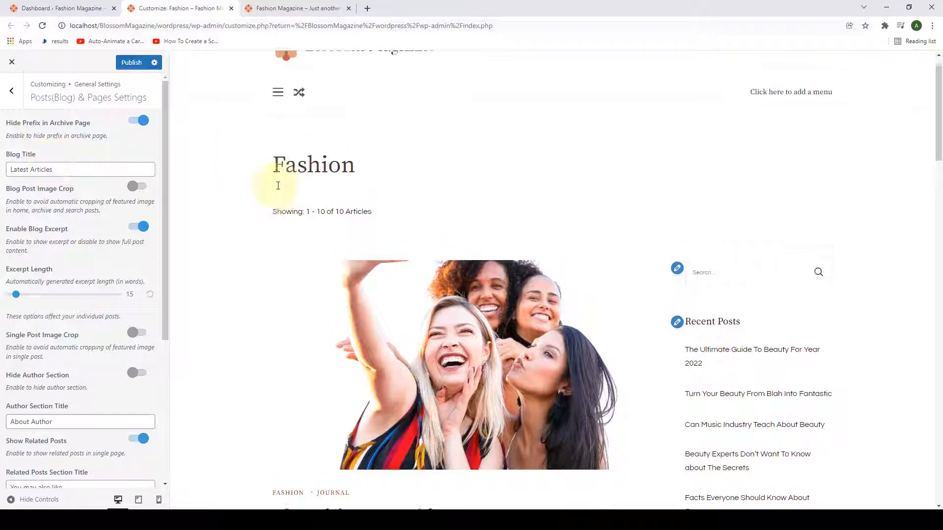
left_click(343, 85)
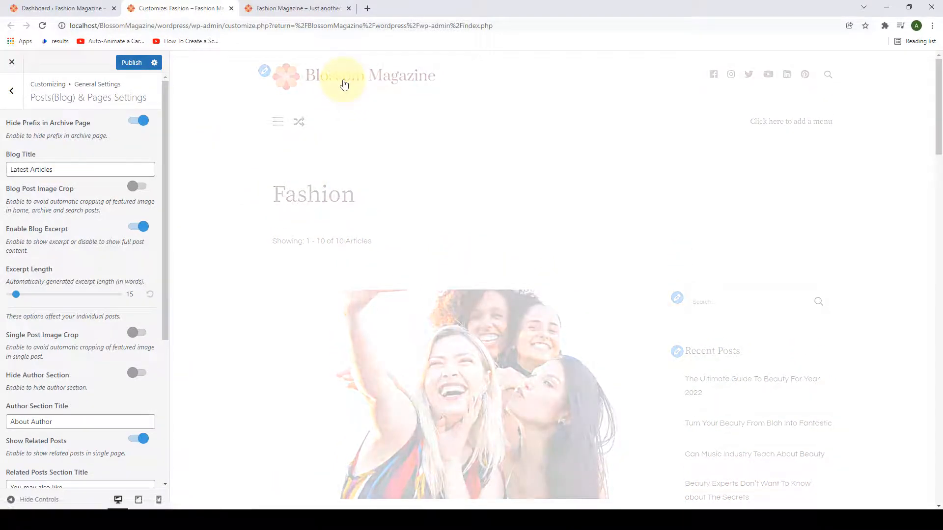
scroll(470, 245, "down", 15)
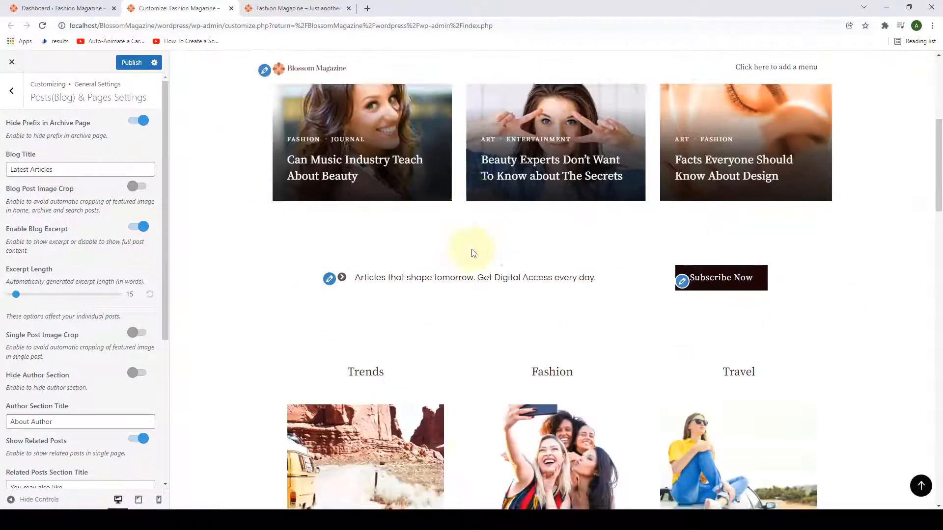
scroll(472, 253, "down", 9)
scroll(471, 252, "up", 3)
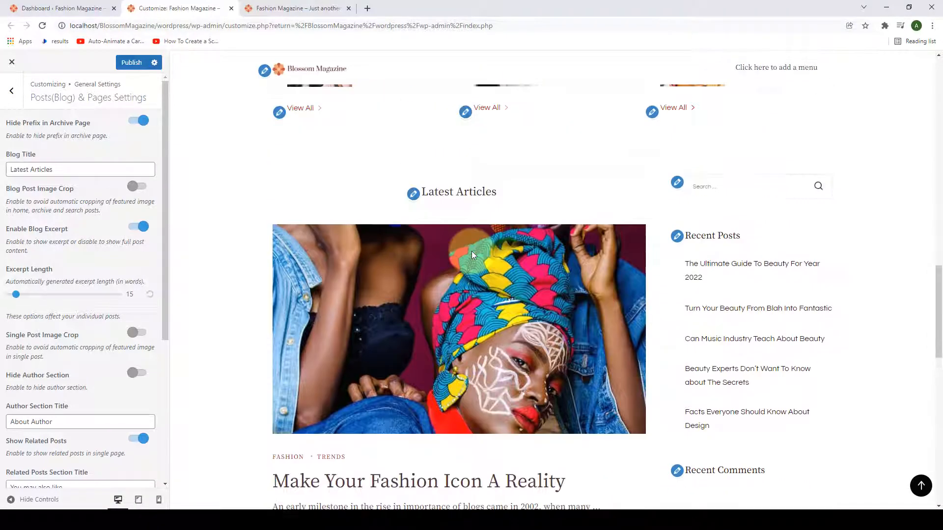
left_click_drag(507, 196, 420, 194)
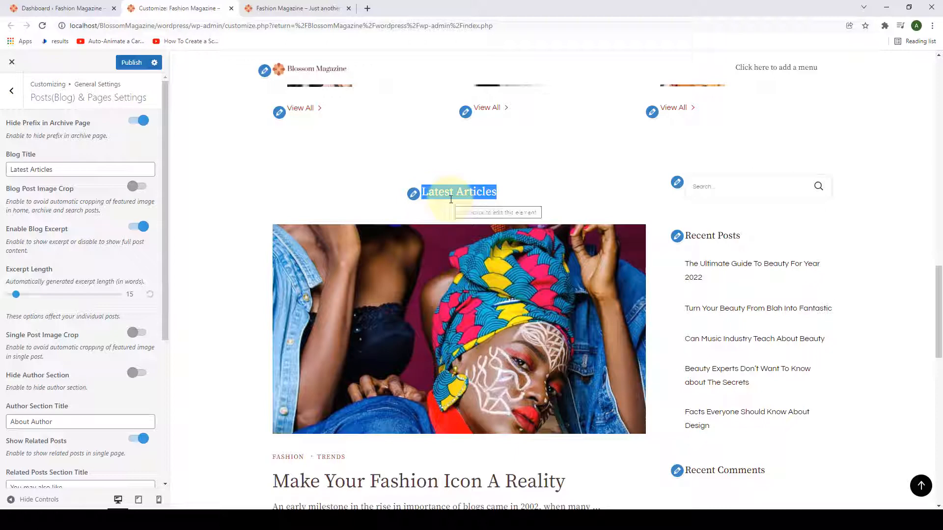
left_click(451, 202)
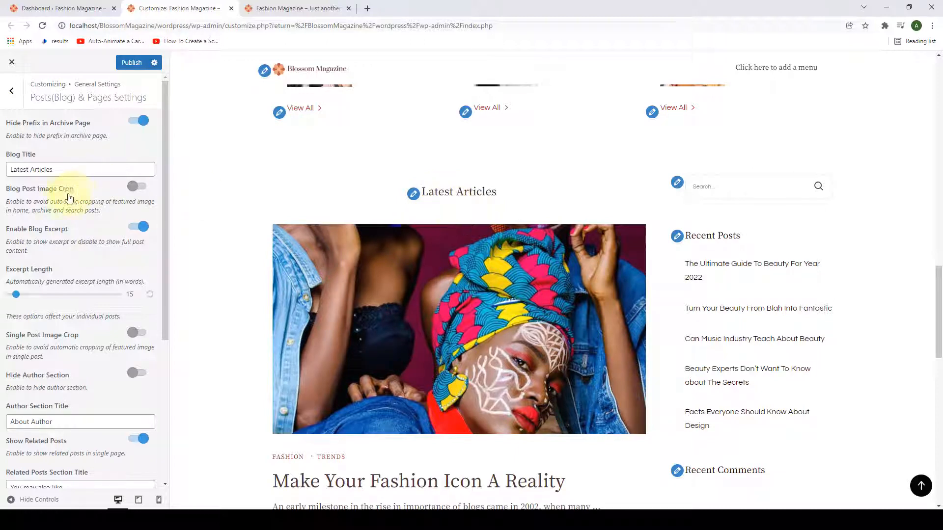
Step: Set the Blog Title to "Recent Articles"
left_click_drag(72, 169, 7, 170)
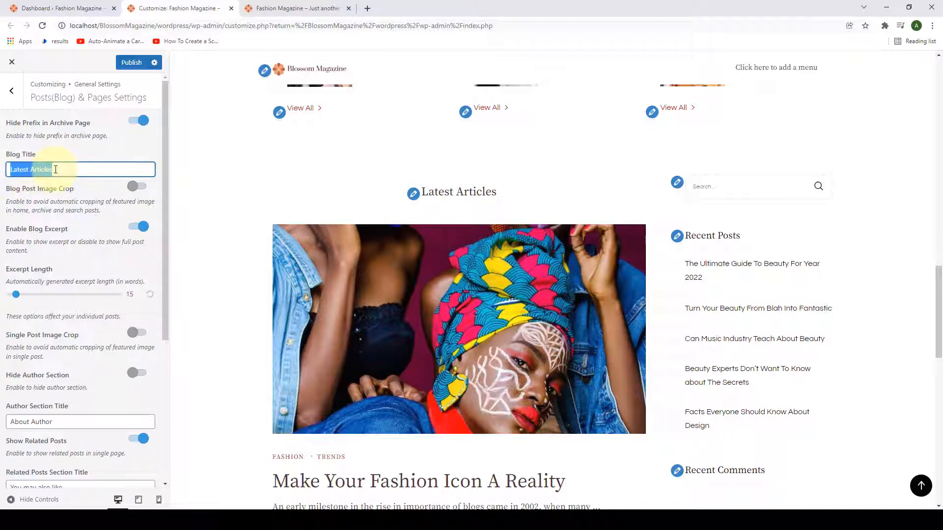
key("BackSpace")
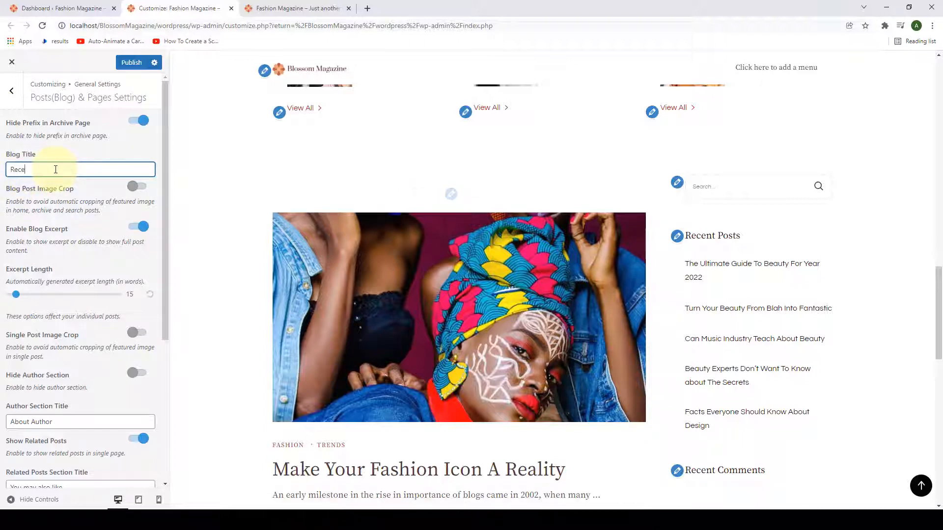
type("Recent Articles")
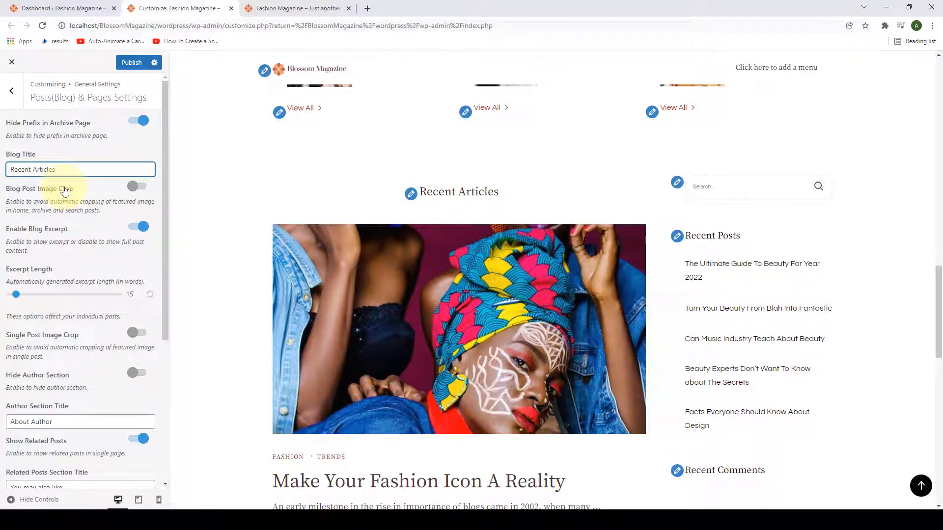
Step: Toggle Blog Post Image Crop on and off again to compare the featured images under Recent Articles
scroll(347, 307, "down", 6)
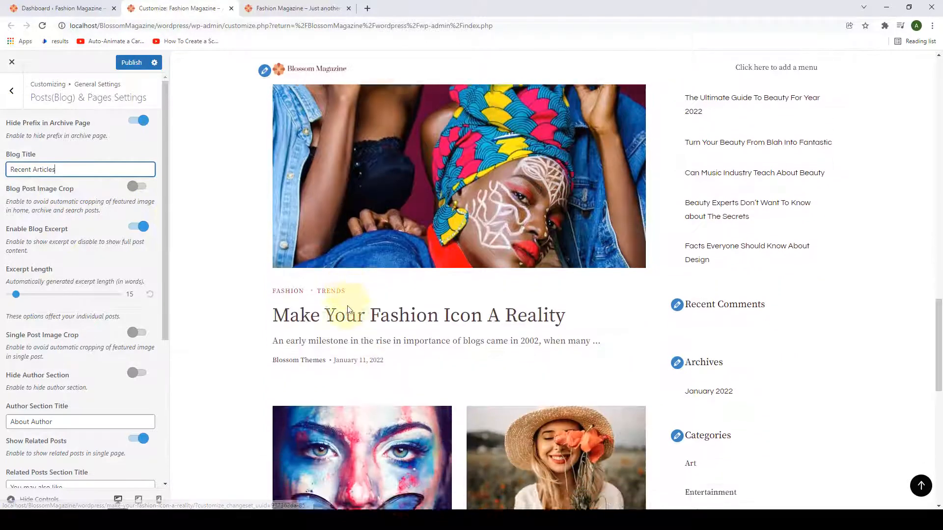
scroll(348, 306, "up", 5)
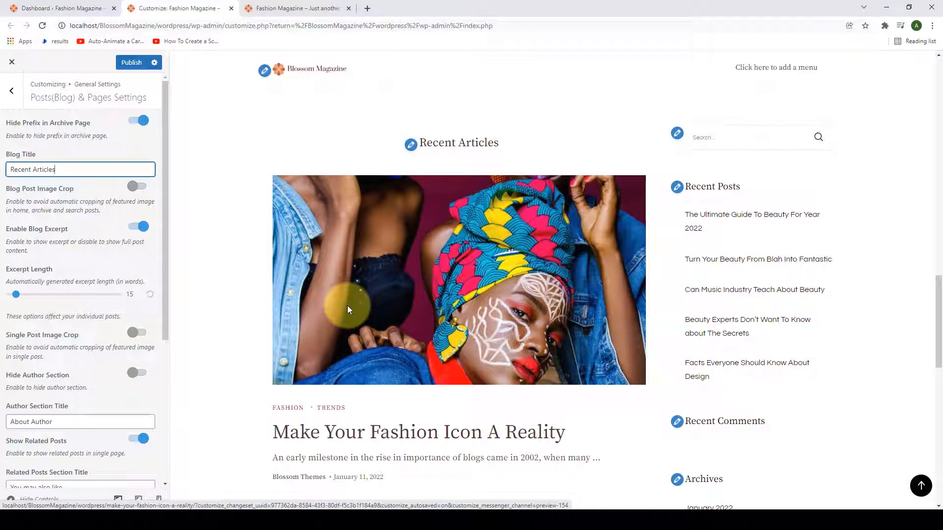
left_click(141, 187)
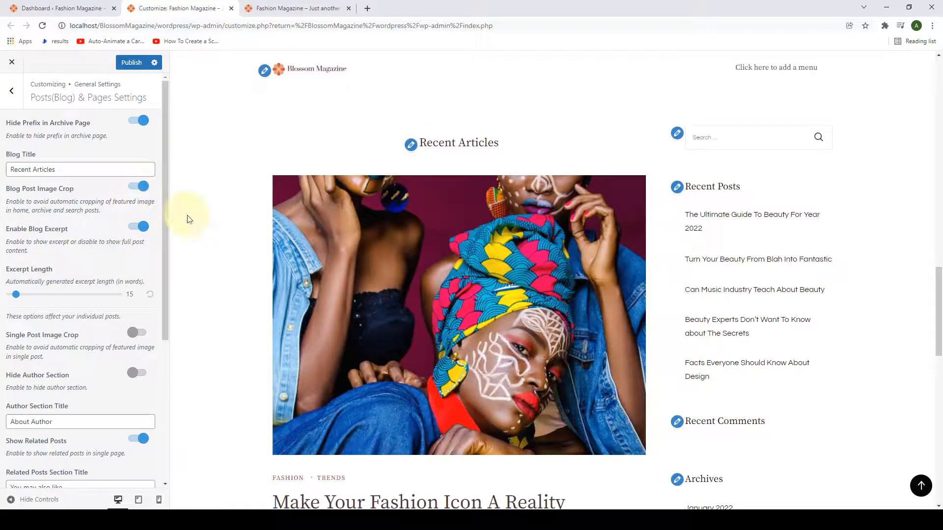
scroll(342, 290, "up", 1)
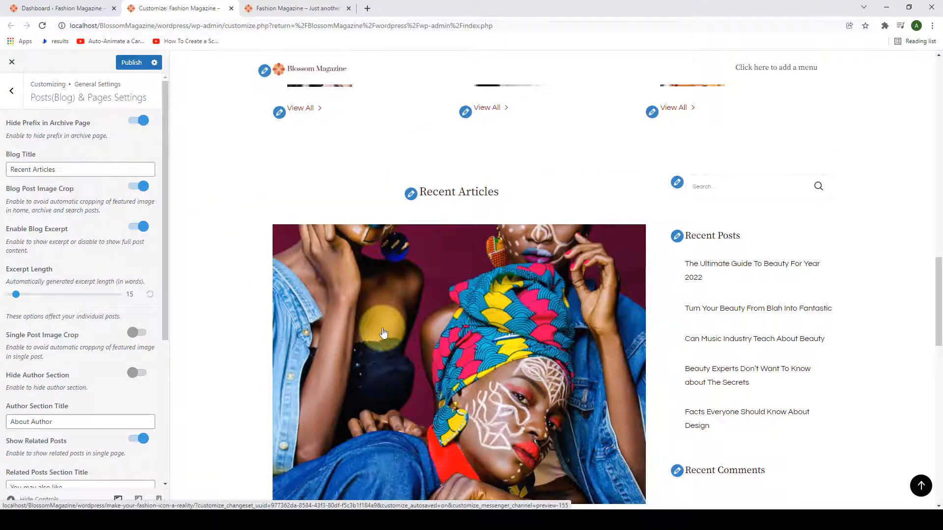
scroll(383, 333, "down", 10)
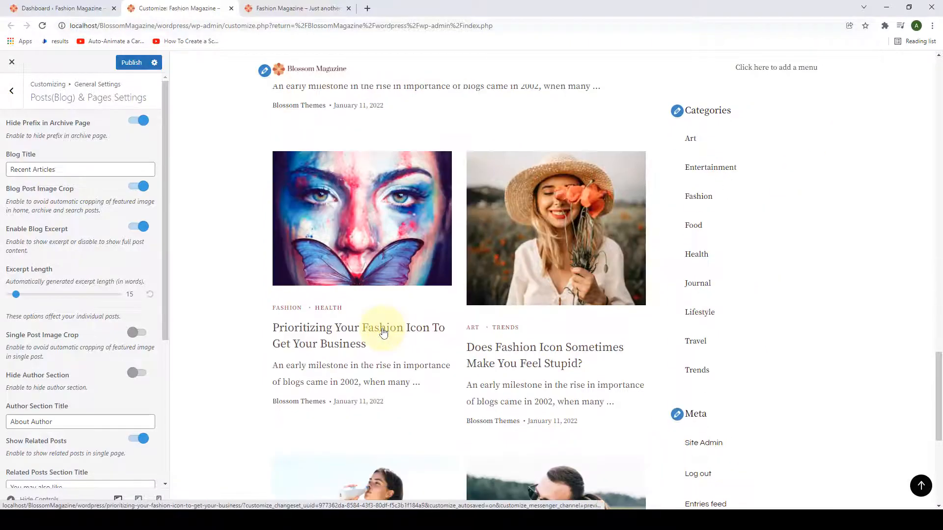
scroll(384, 332, "down", 5)
scroll(384, 334, "down", 2)
scroll(384, 334, "up", 16)
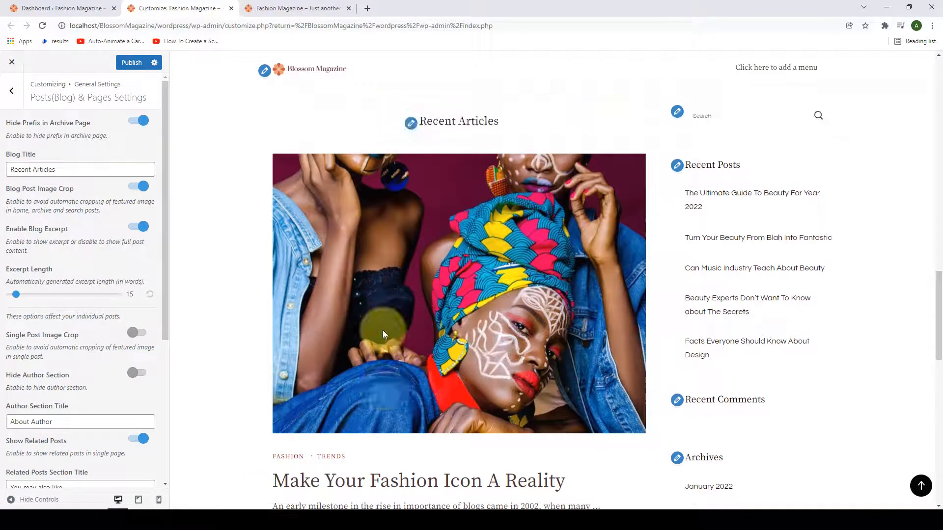
left_click(139, 186)
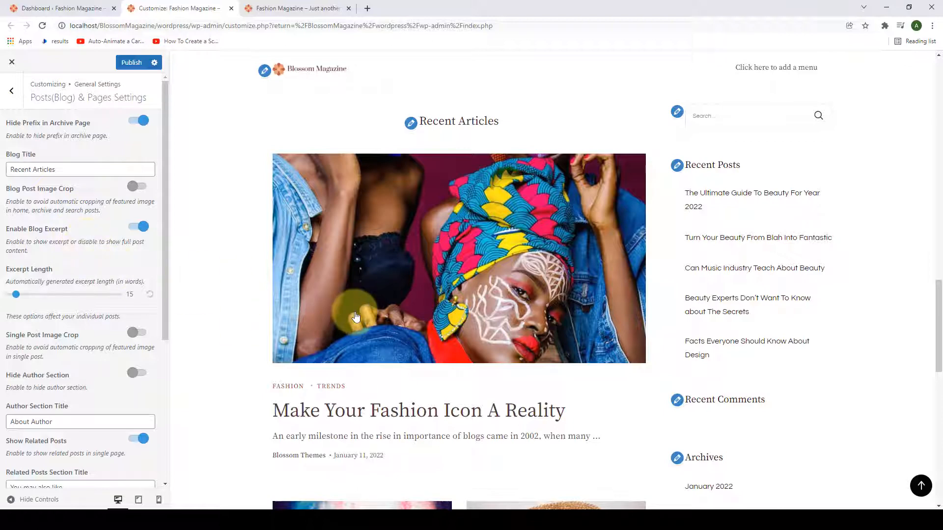
Step: Highlight the excerpts of several blog posts under Recent Articles in the preview
scroll(358, 316, "down", 2)
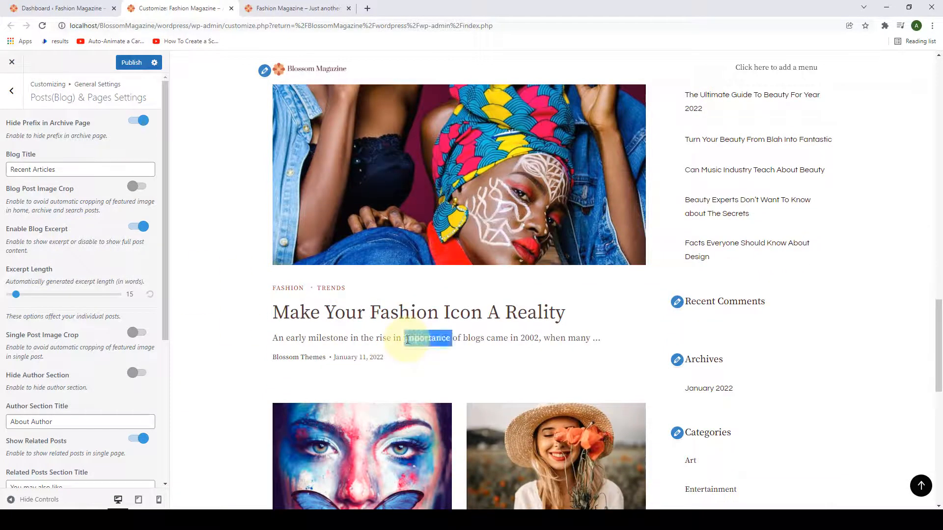
triple_click(407, 338)
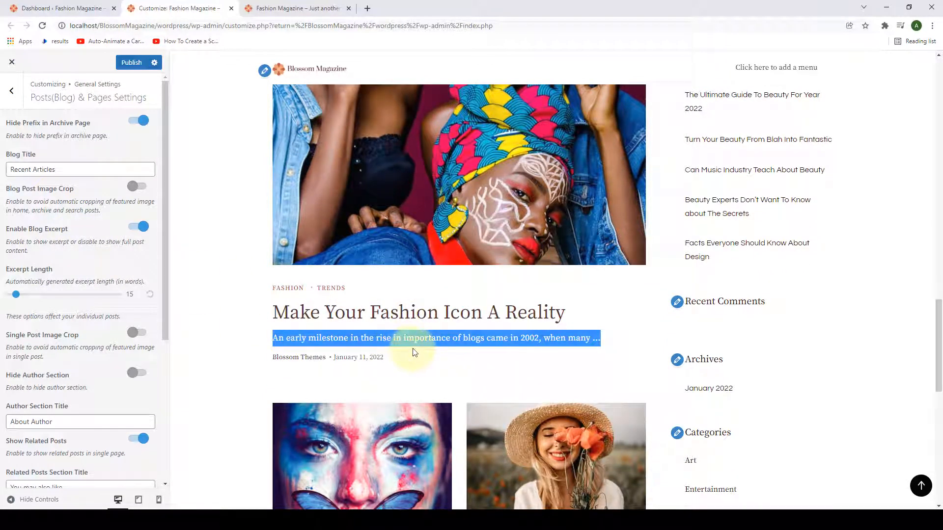
left_click(412, 350)
scroll(412, 350, "down", 6)
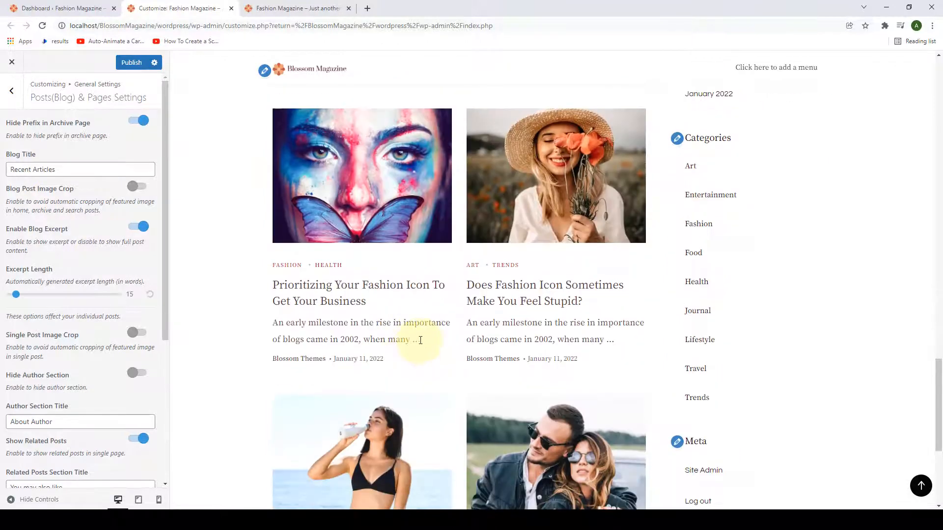
left_click_drag(420, 341, 274, 323)
double_click(541, 340)
triple_click(541, 340)
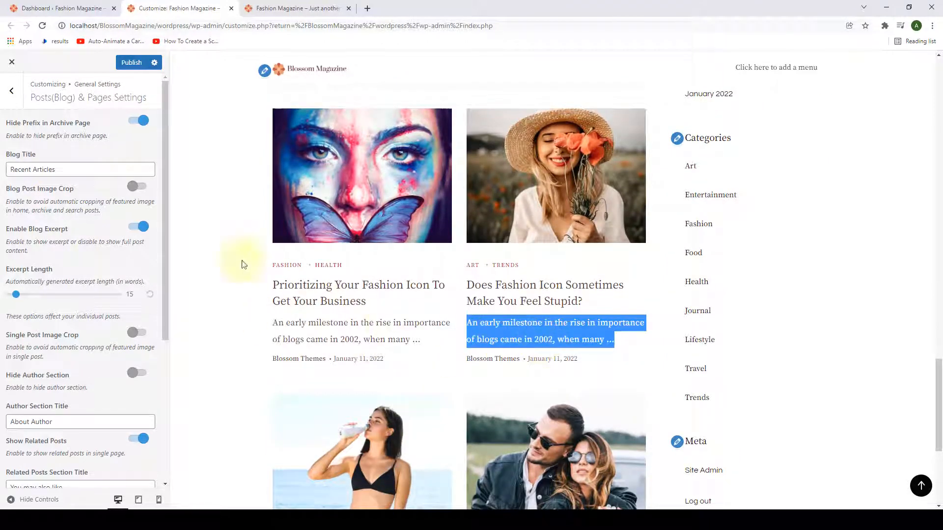
Step: Disable the blog excerpt to review the full post content in the listing, and re-enable it
left_click(139, 226)
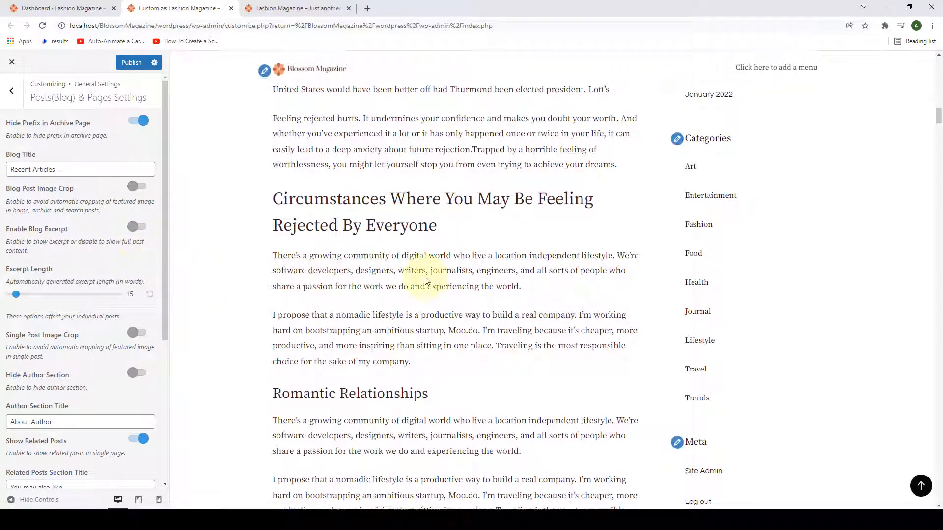
scroll(425, 290, "down", 15)
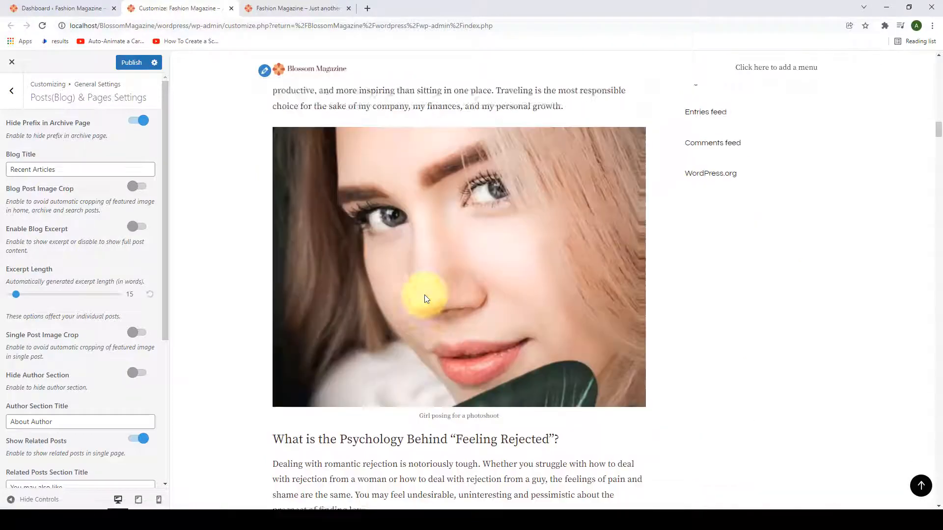
scroll(425, 295, "down", 20)
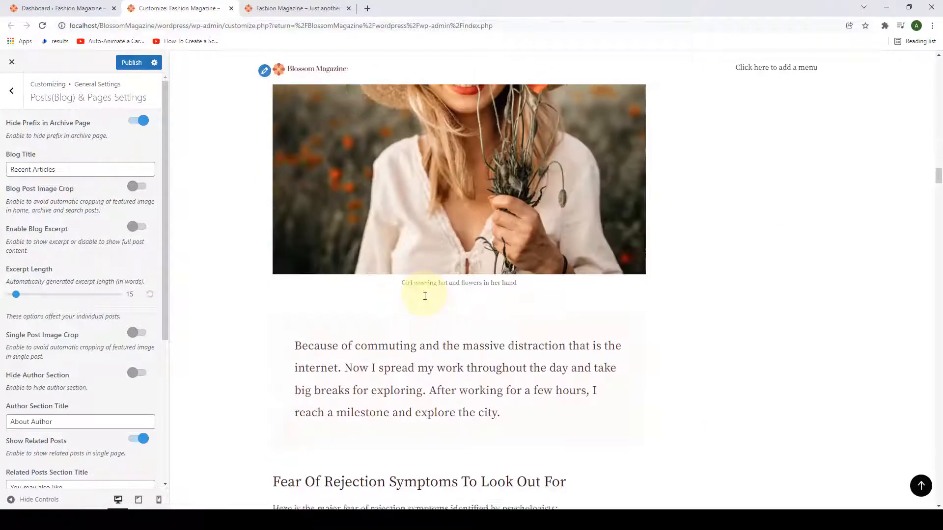
scroll(425, 297, "down", 17)
scroll(423, 297, "up", 2)
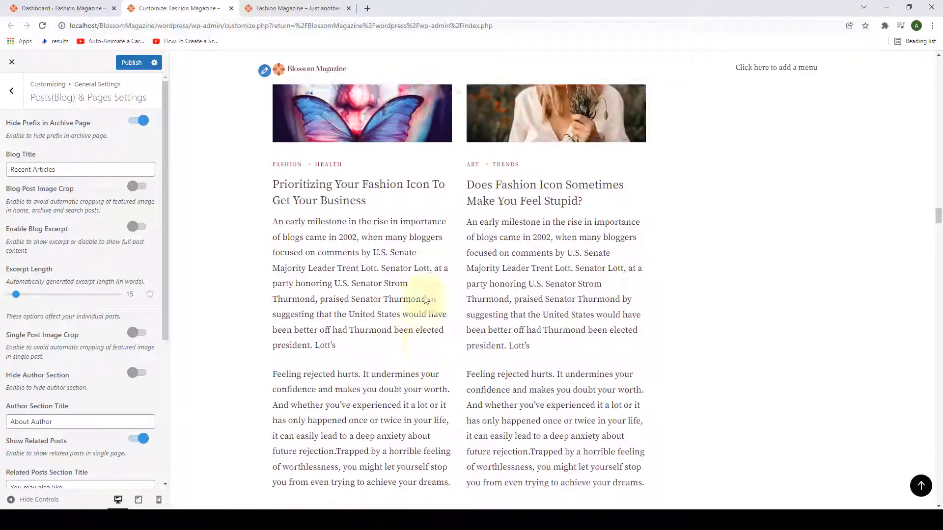
left_click(140, 228)
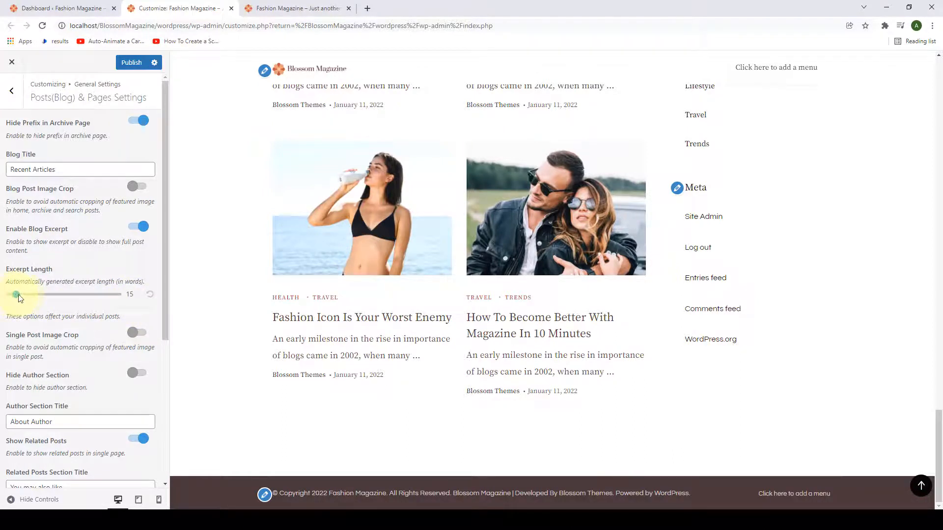
Step: Set the Excerpt Length to 85 words and review the excerpts in the Recent Articles listing
left_click_drag(18, 297, 88, 303)
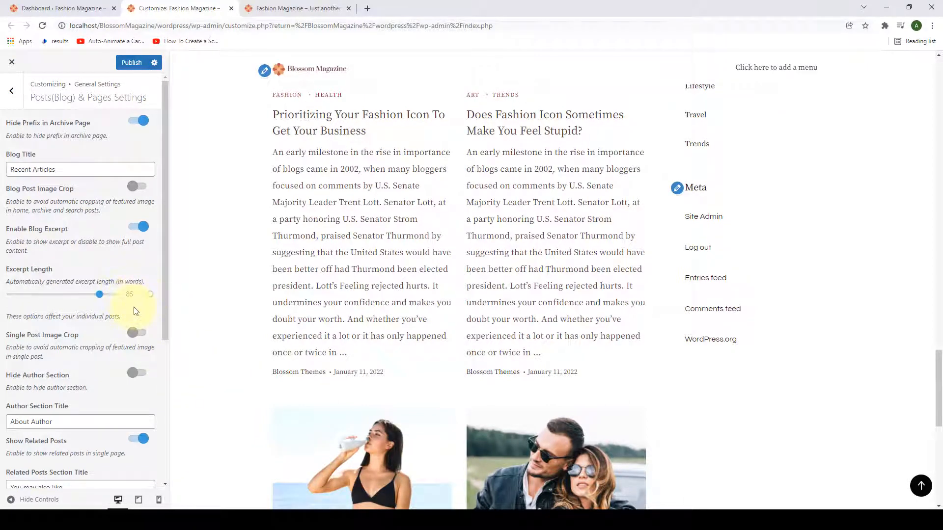
scroll(403, 331, "down", 6)
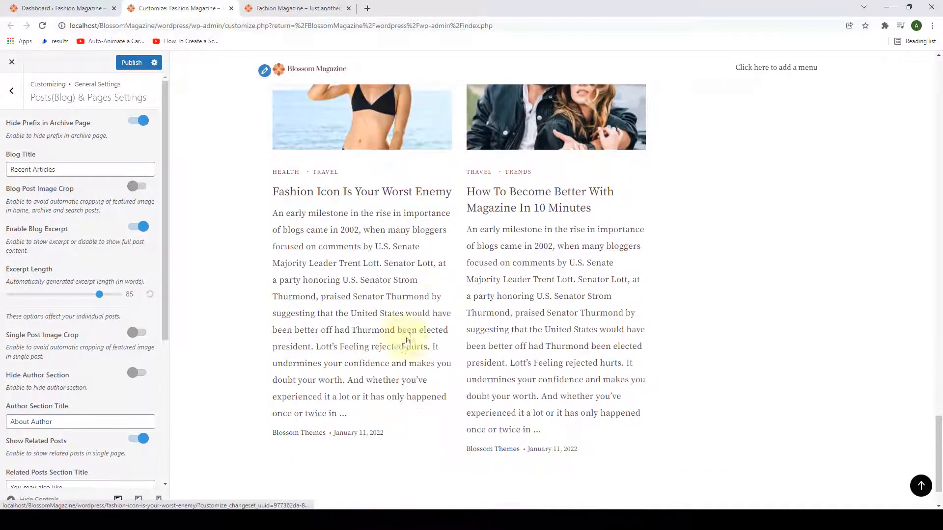
scroll(495, 364, "up", 2)
scroll(494, 364, "up", 14)
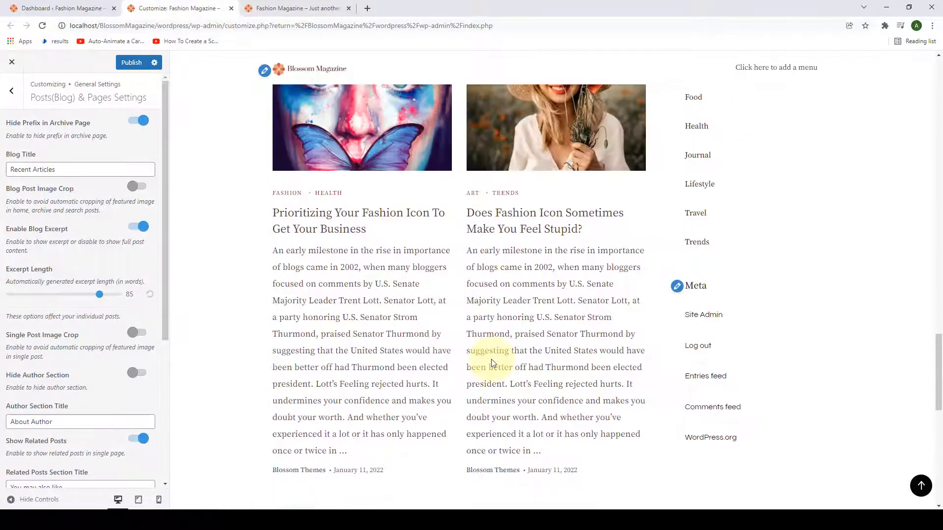
scroll(491, 361, "up", 2)
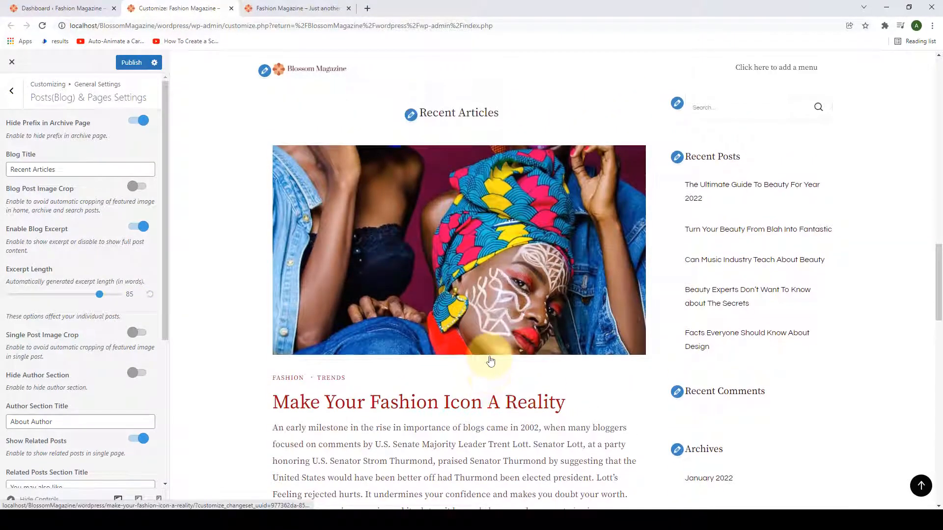
Step: Review the individual post options and open the post "Make Your Fashion Icon A Reality" in the preview
scroll(490, 361, "down", 3)
scroll(490, 361, "up", 3)
scroll(95, 312, "down", 2)
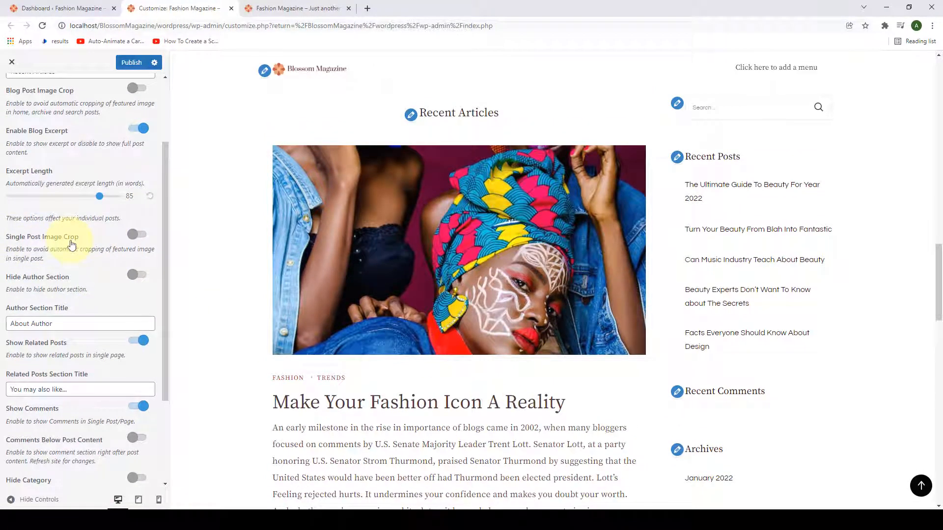
scroll(69, 248, "down", 3)
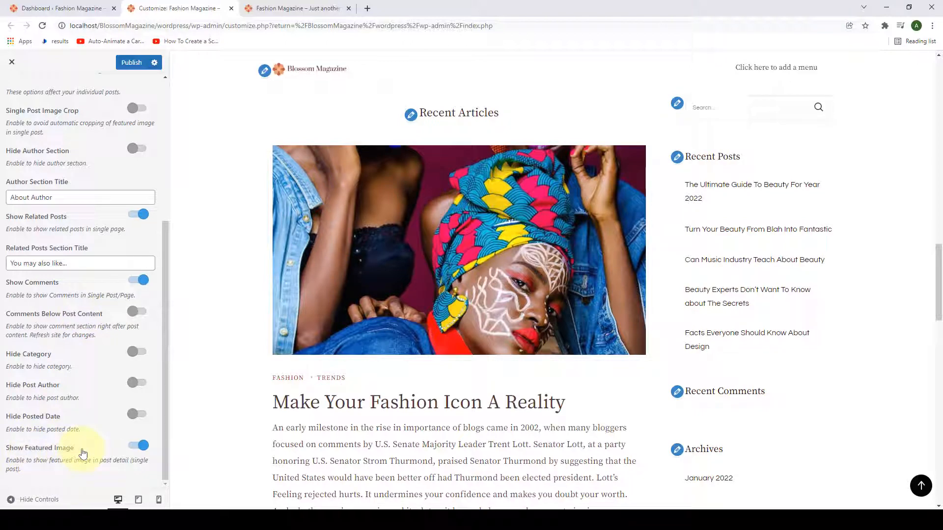
scroll(305, 384, "down", 2)
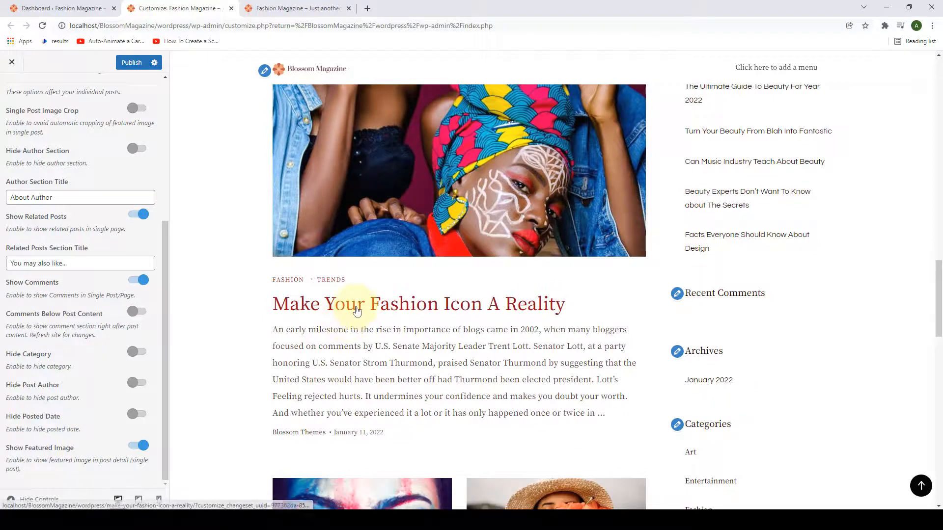
left_click(363, 315)
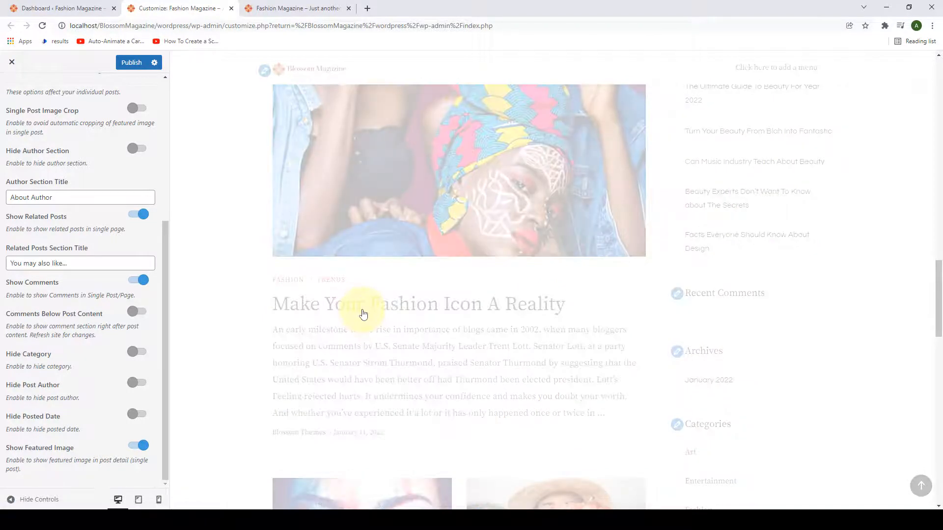
scroll(88, 203, "up", 2)
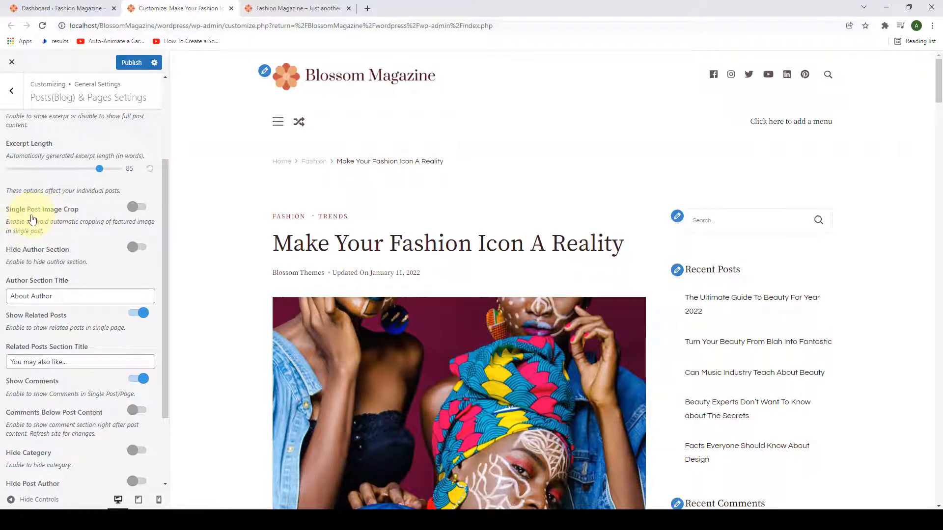
scroll(76, 235, "up", 3)
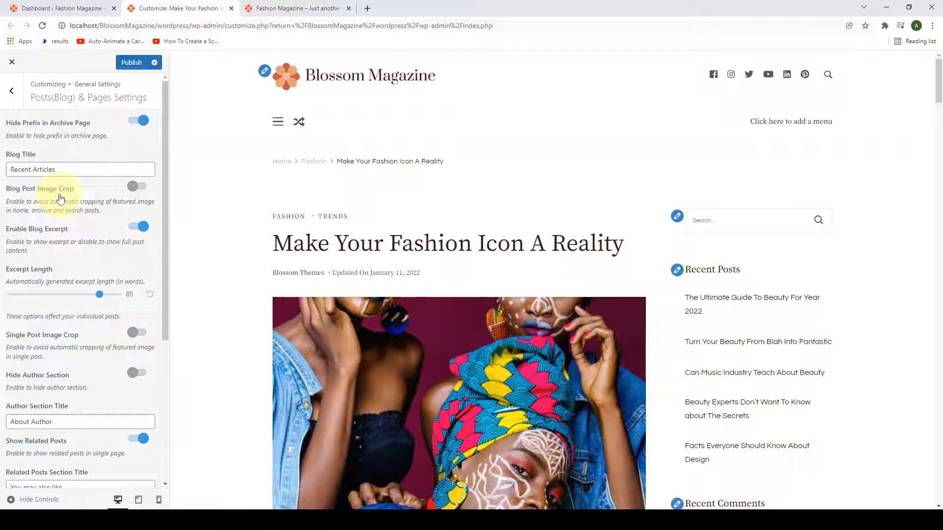
Step: Toggle Single Post Image Crop on and off again to compare the post's featured image
scroll(61, 221, "down", 1)
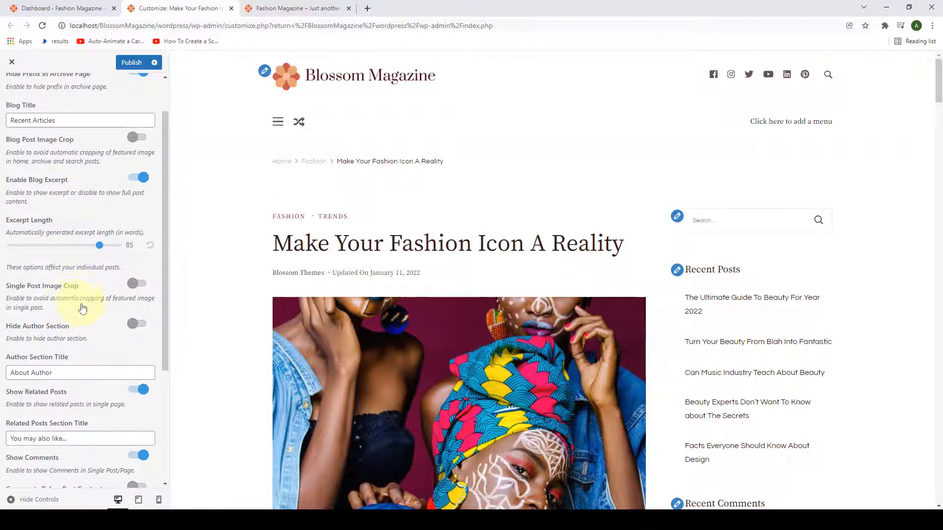
scroll(344, 320, "down", 3)
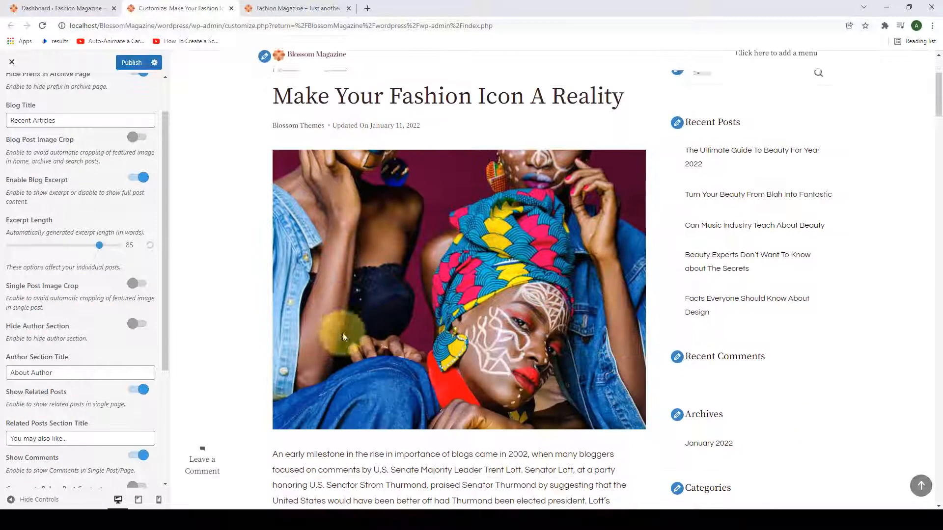
left_click(132, 283)
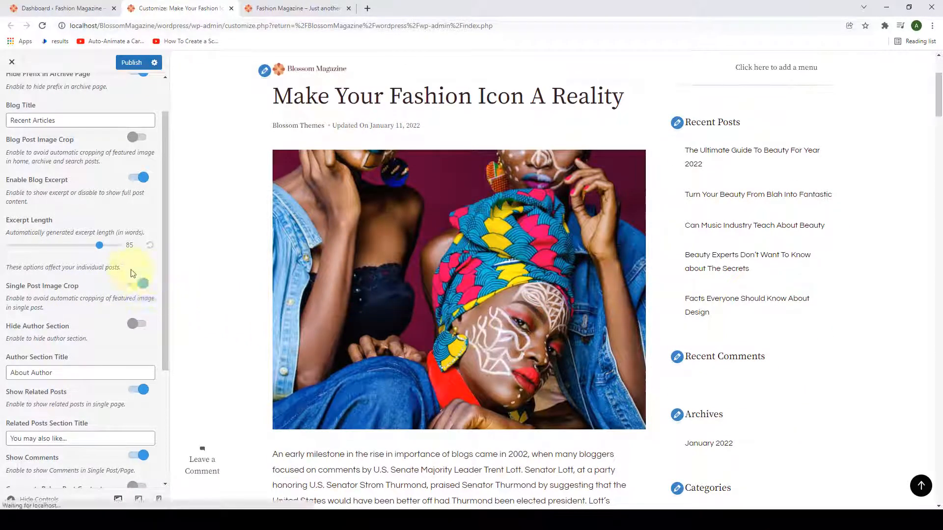
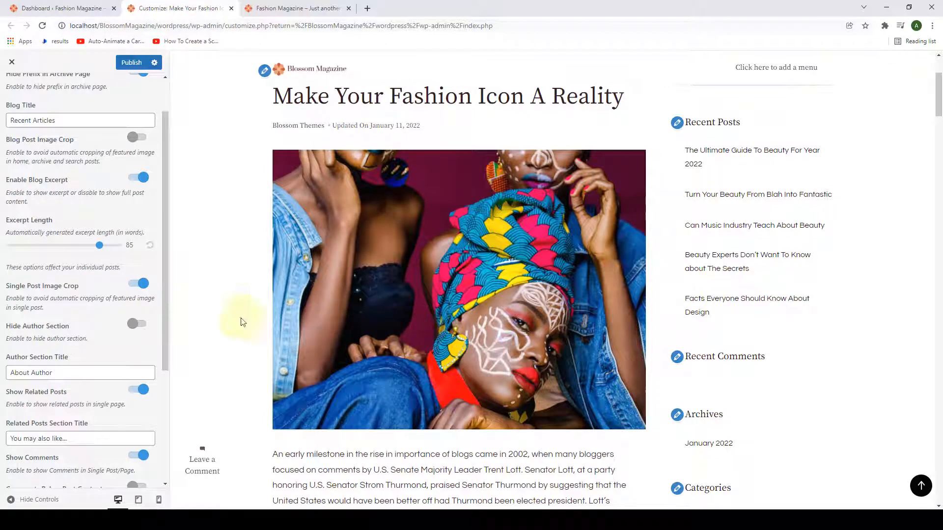
left_click(133, 291)
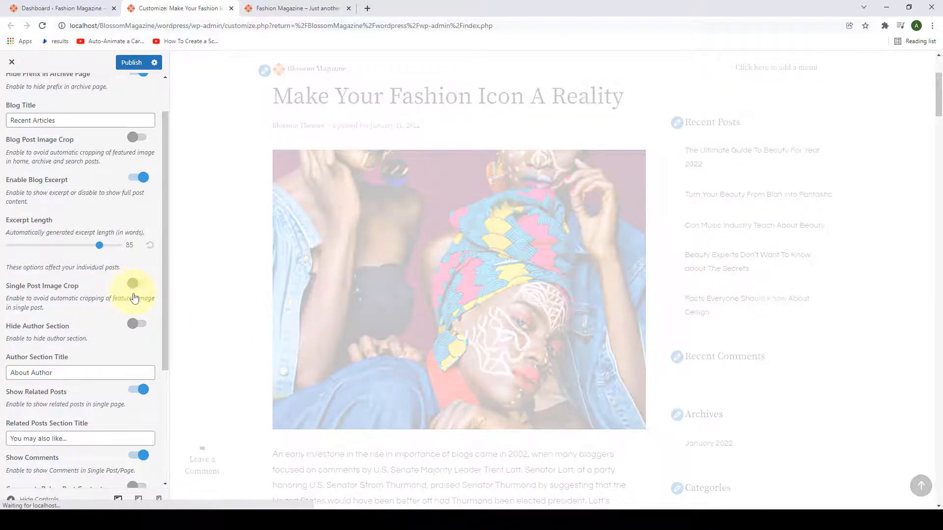
Step: Hide the author section below the post content to check its effect, and show it again
scroll(134, 310, "down", 2)
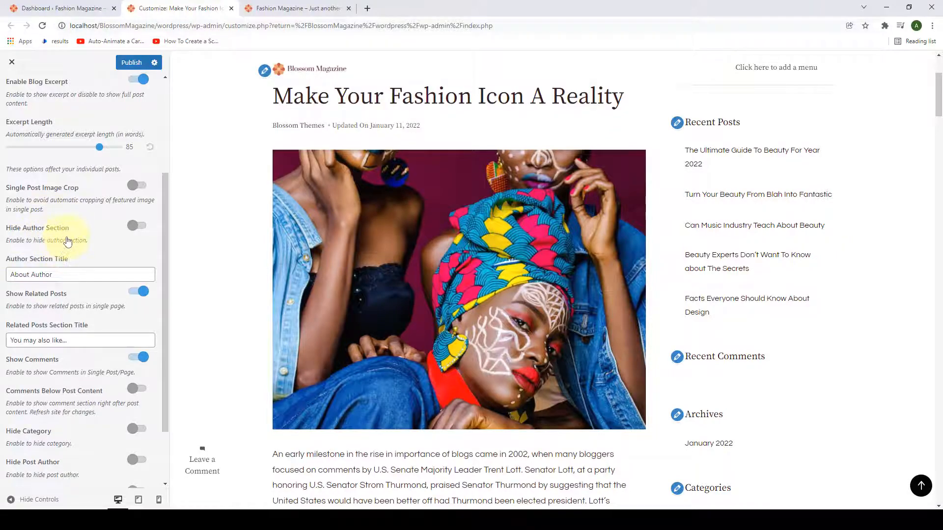
left_click_drag(938, 118, 938, 404)
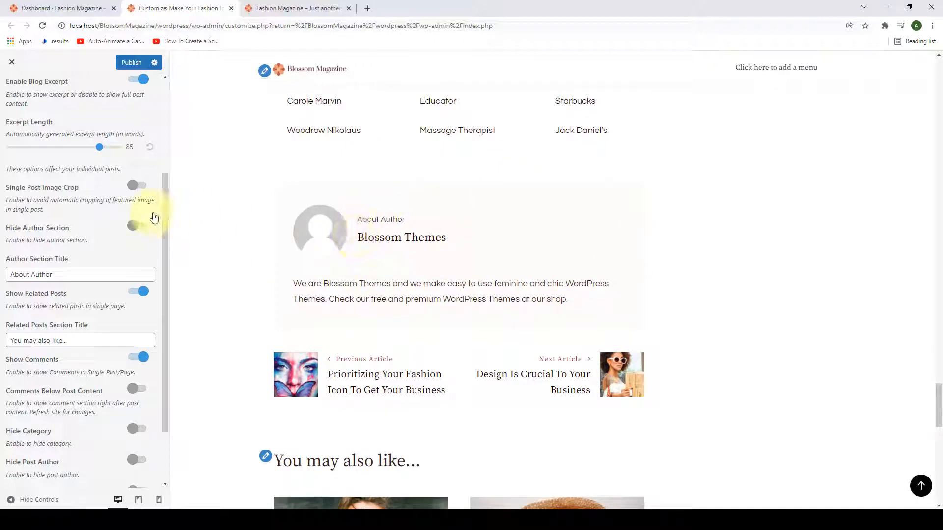
left_click(141, 226)
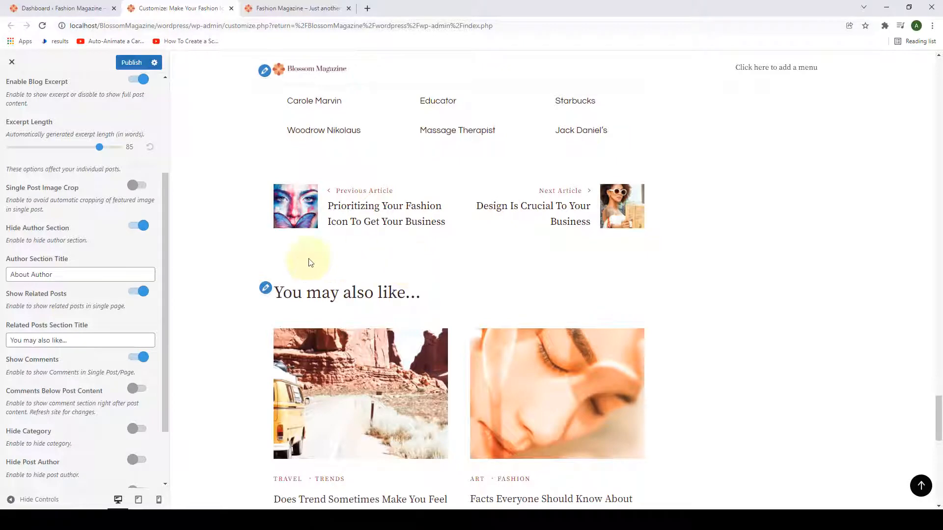
left_click(138, 226)
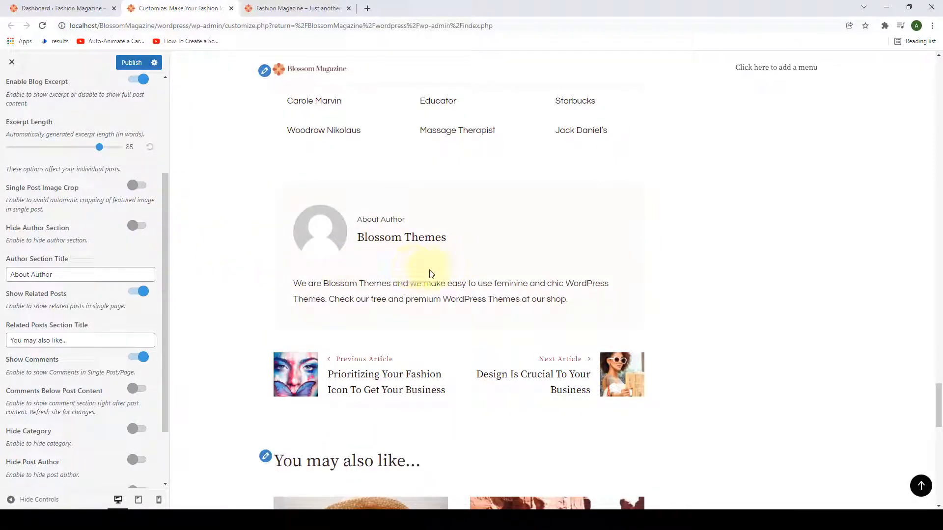
Step: Highlight the Author Section Title text to point out where the heading can be edited
scroll(110, 251, "down", 1)
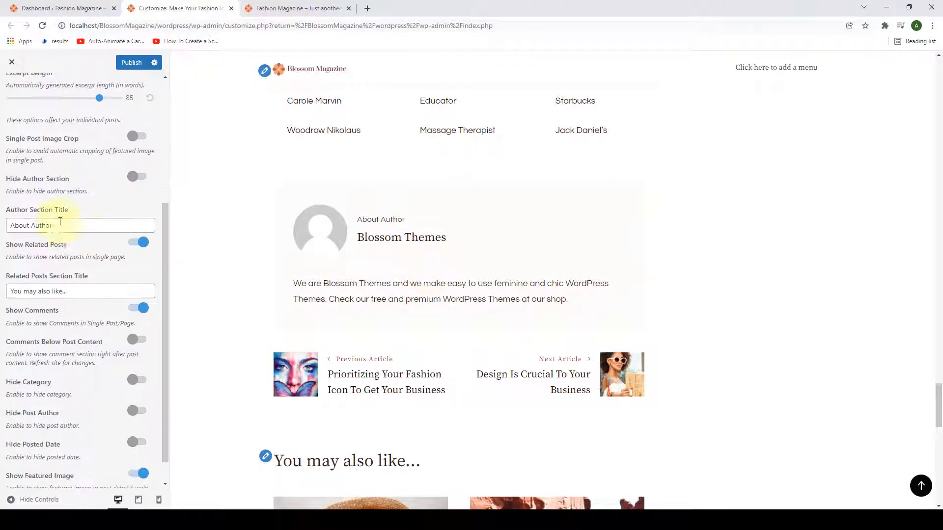
left_click_drag(58, 225, 10, 227)
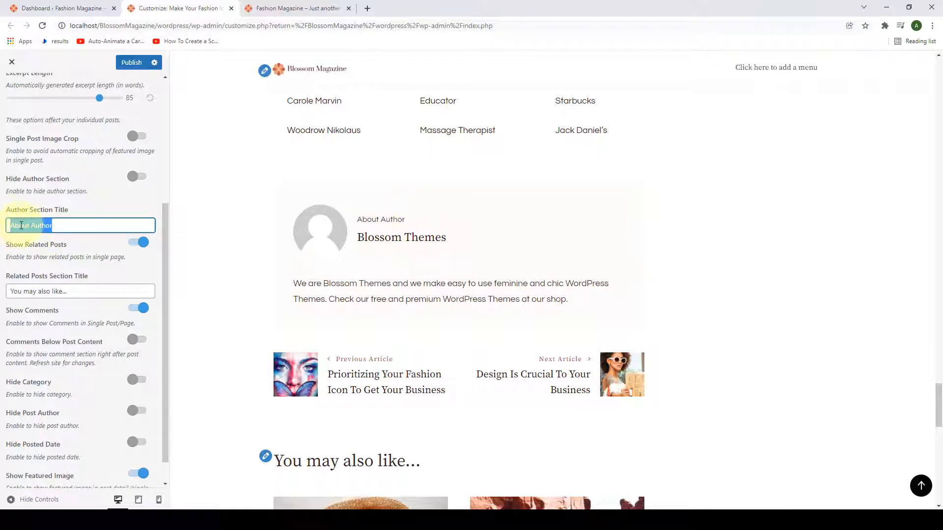
left_click(62, 231)
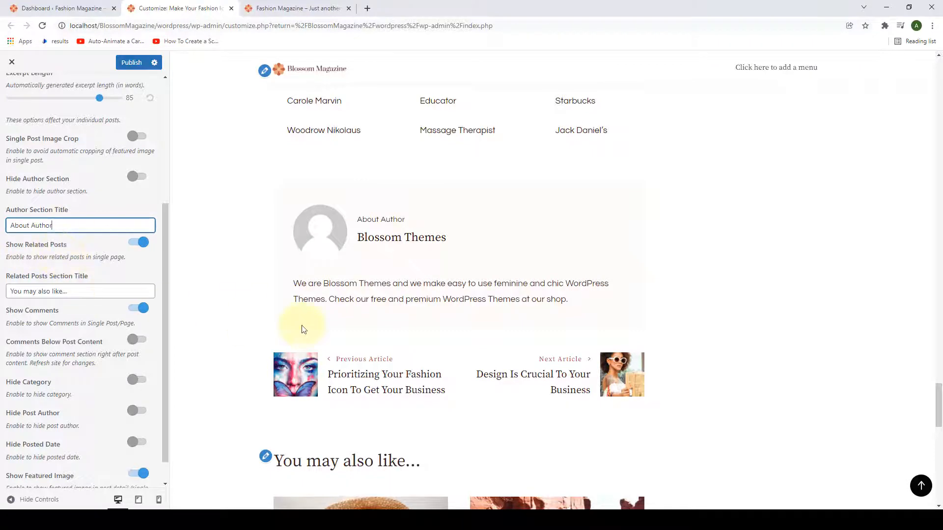
Step: Turn Show Related Posts off and on again, and review the related posts in the single post preview
scroll(505, 319, "down", 8)
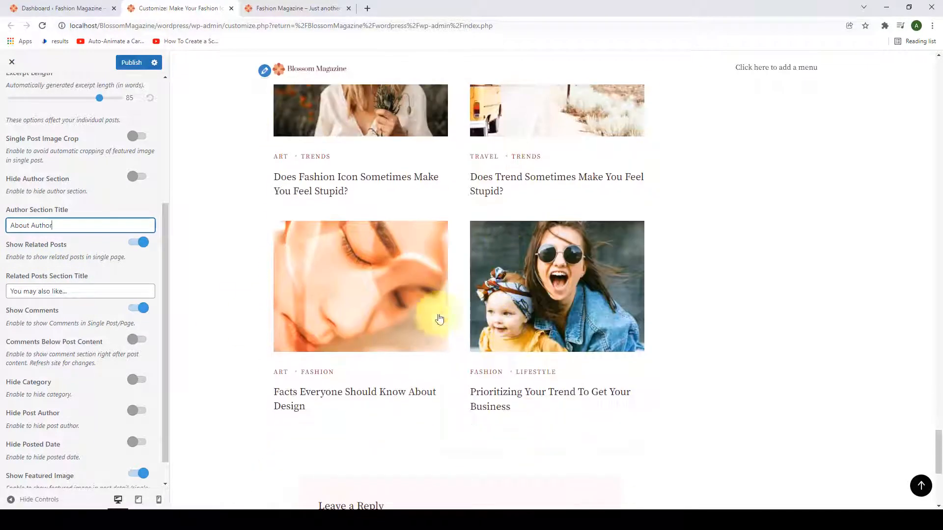
scroll(432, 304, "up", 3)
left_click(138, 249)
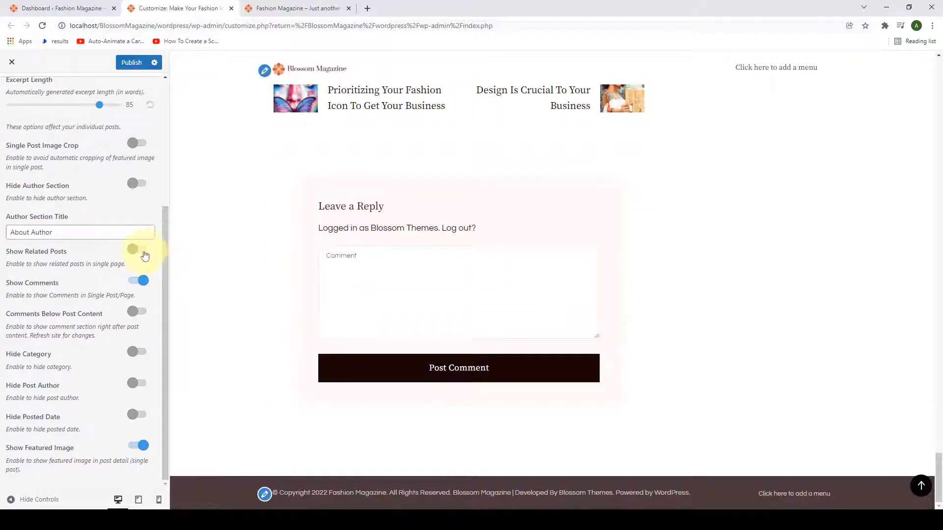
left_click(143, 252)
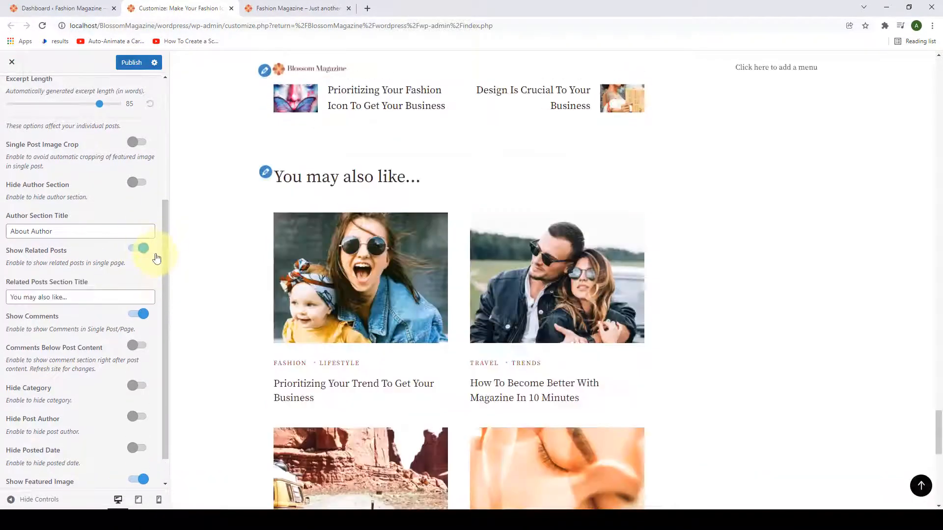
scroll(457, 319, "down", 2)
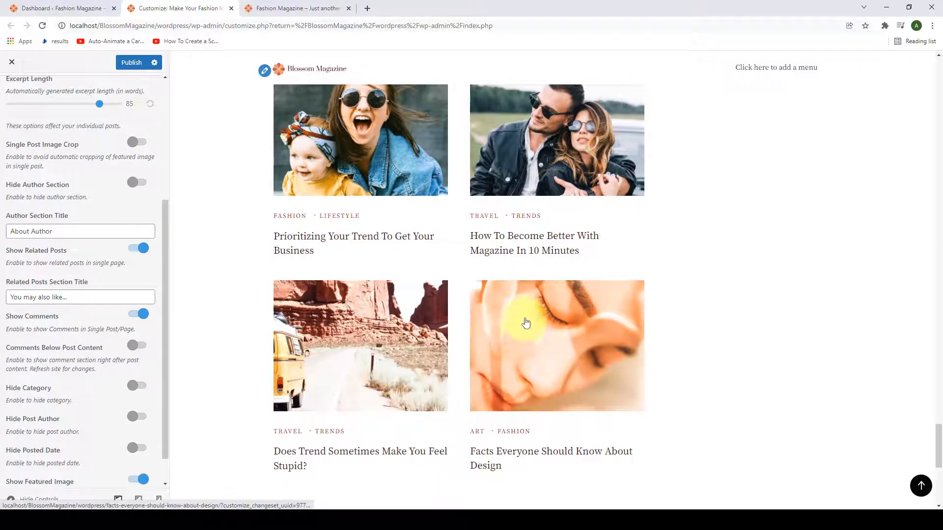
scroll(526, 320, "up", 2)
Step: Highlight the Related Posts Section Title text to point out where that heading can be edited
scroll(81, 286, "down", 1)
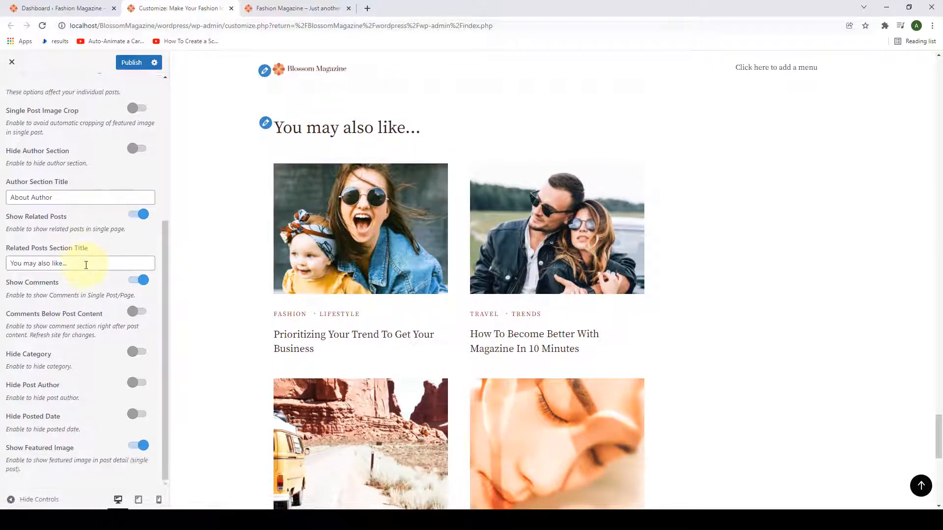
left_click_drag(81, 263, 22, 259)
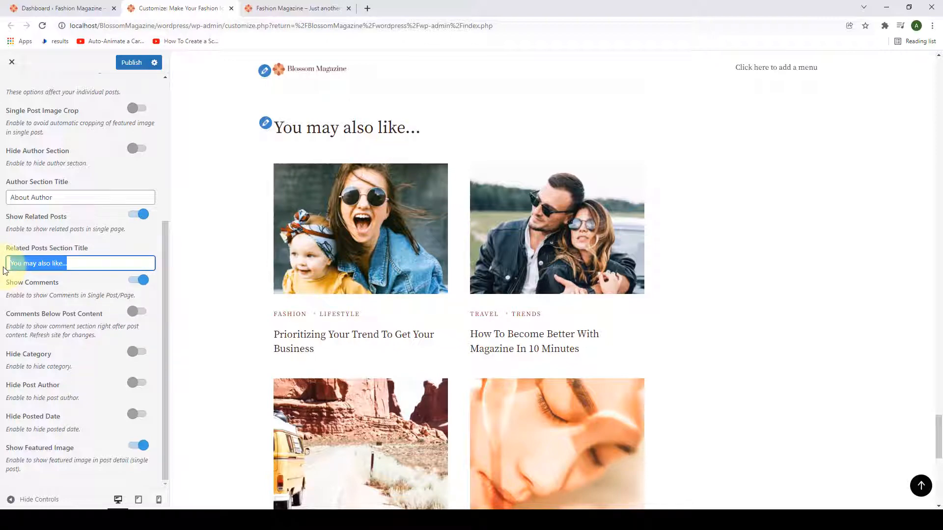
left_click(74, 263)
Step: Turn Show Comments off to check the post without its comment form, and turn it back on
scroll(263, 301, "down", 8)
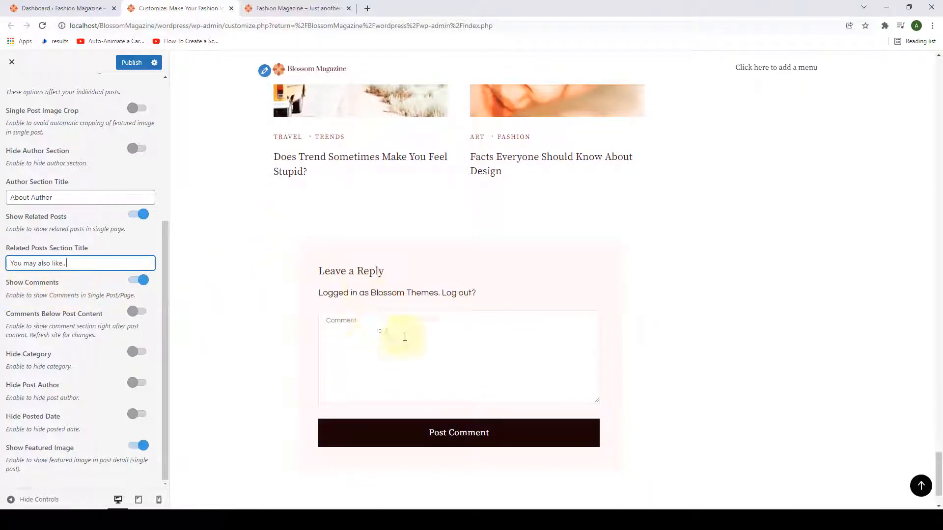
left_click(133, 283)
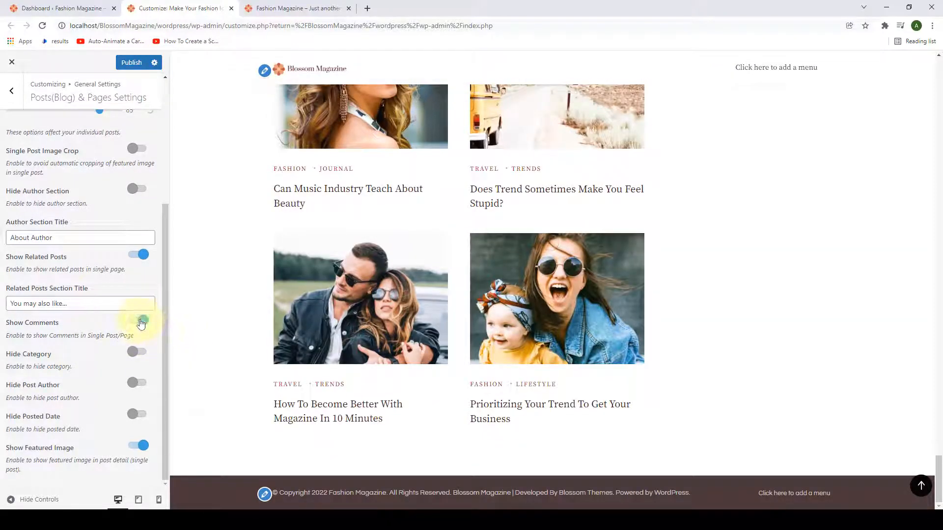
scroll(144, 314, "down", 2)
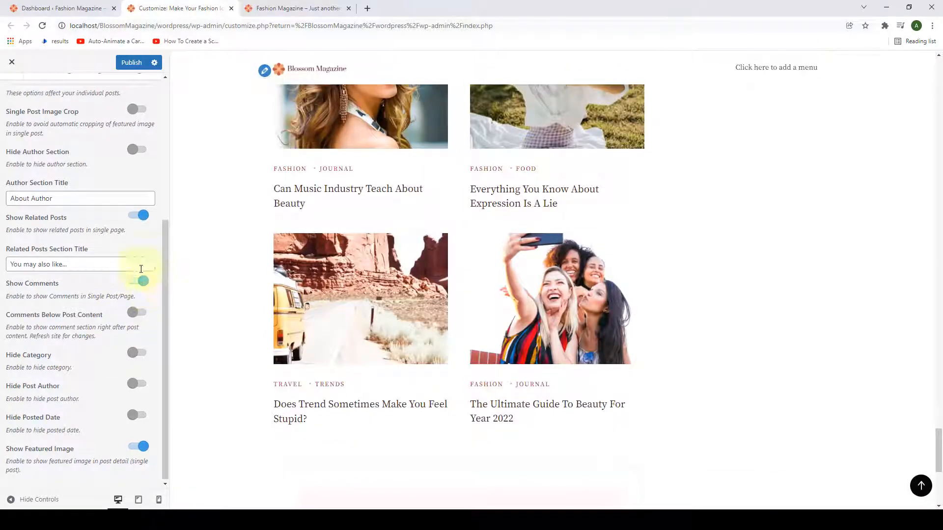
Step: Check the comment form's placement in the post, enable Comments Below Post Content, and publish the changes
scroll(214, 339, "down", 6)
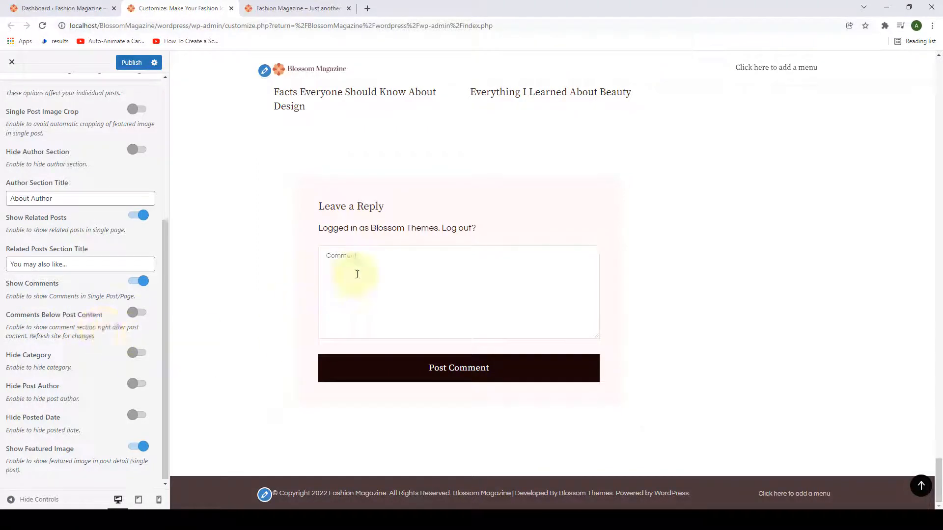
left_click(345, 261)
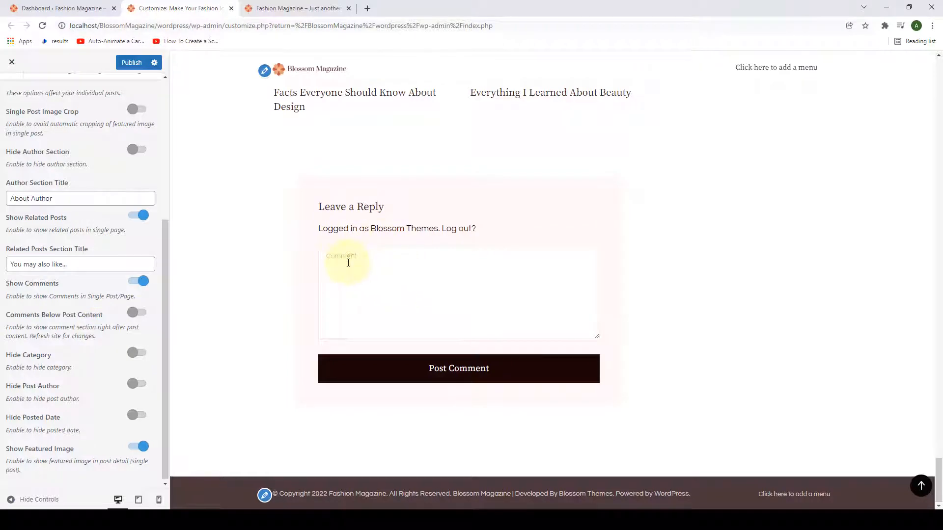
scroll(346, 261, "up", 10)
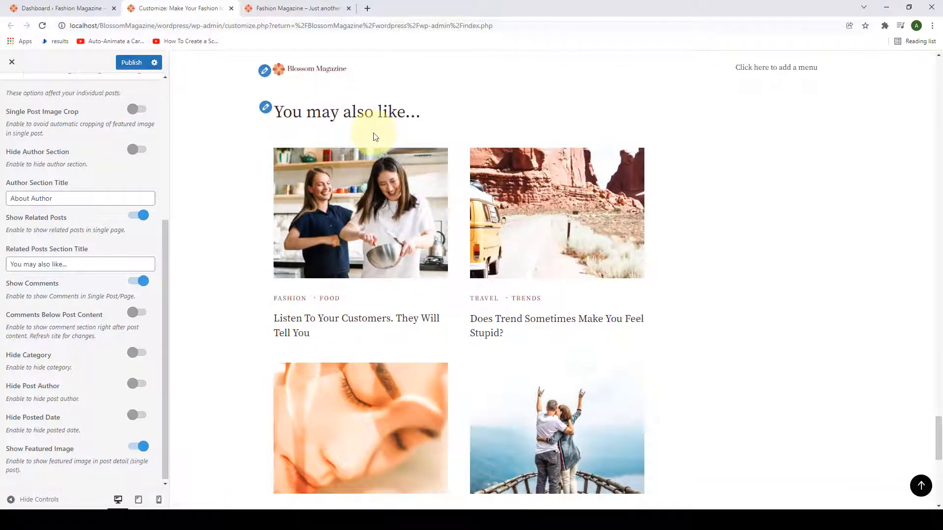
scroll(362, 301, "down", 8)
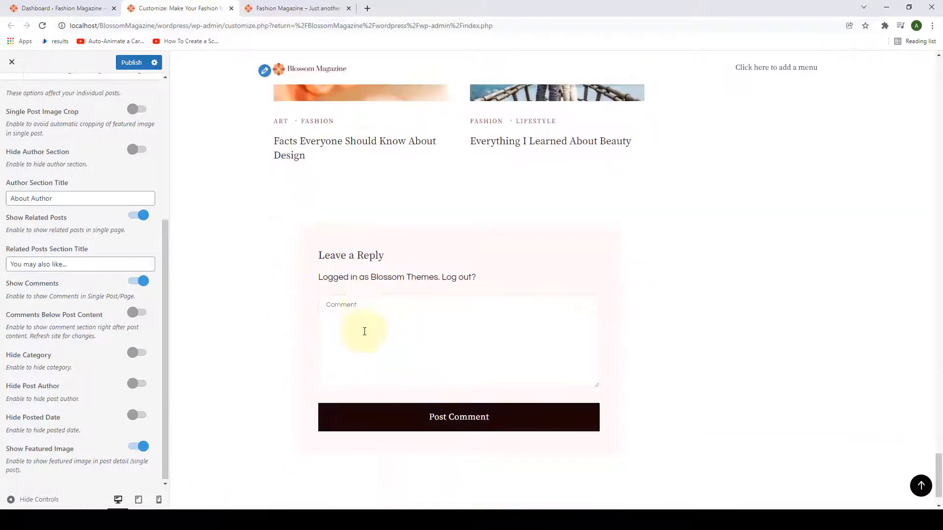
scroll(381, 310, "up", 10)
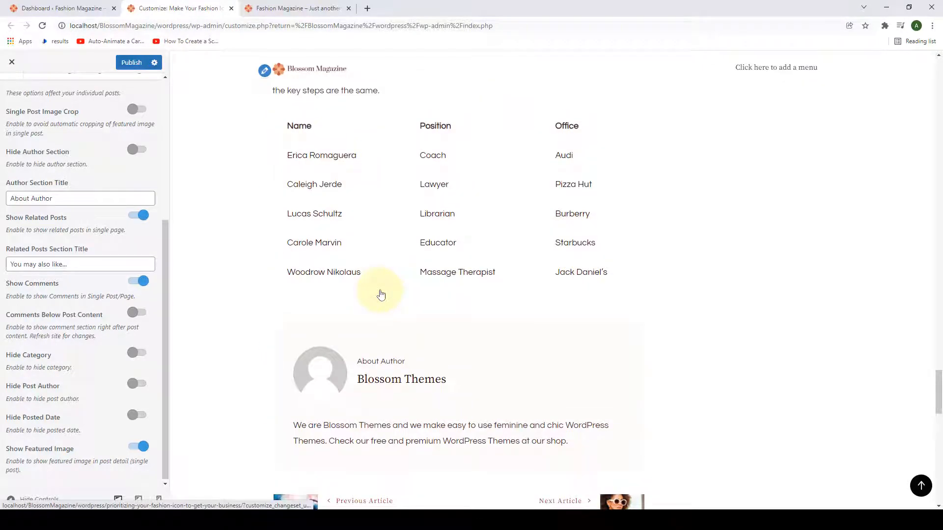
scroll(393, 256, "down", 2)
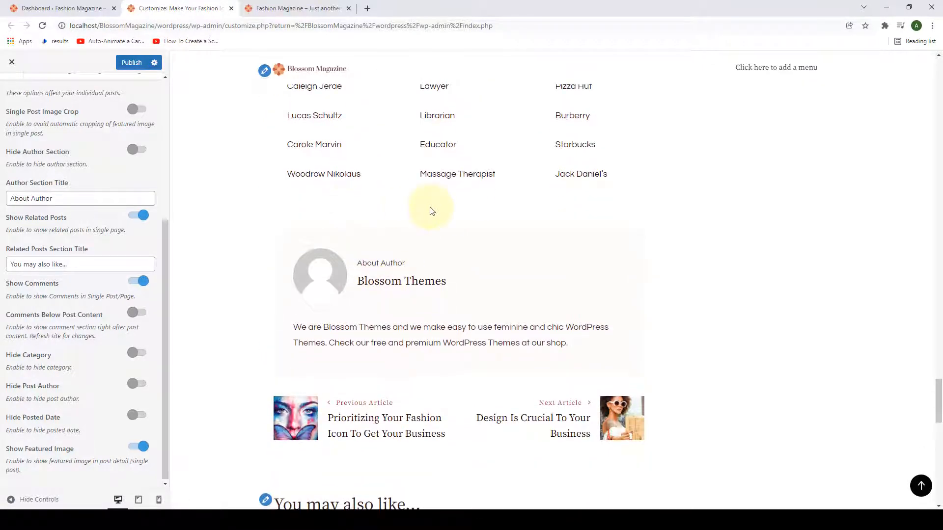
left_click(139, 313)
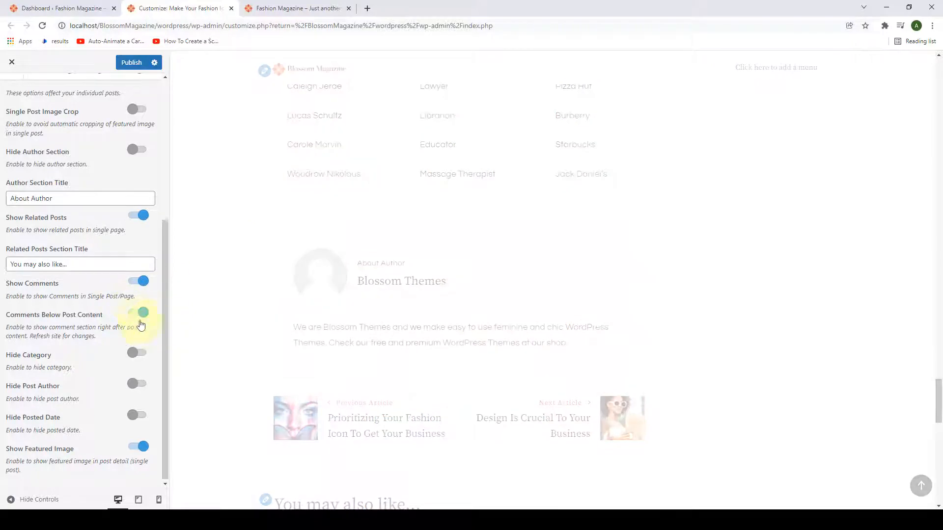
left_click(131, 63)
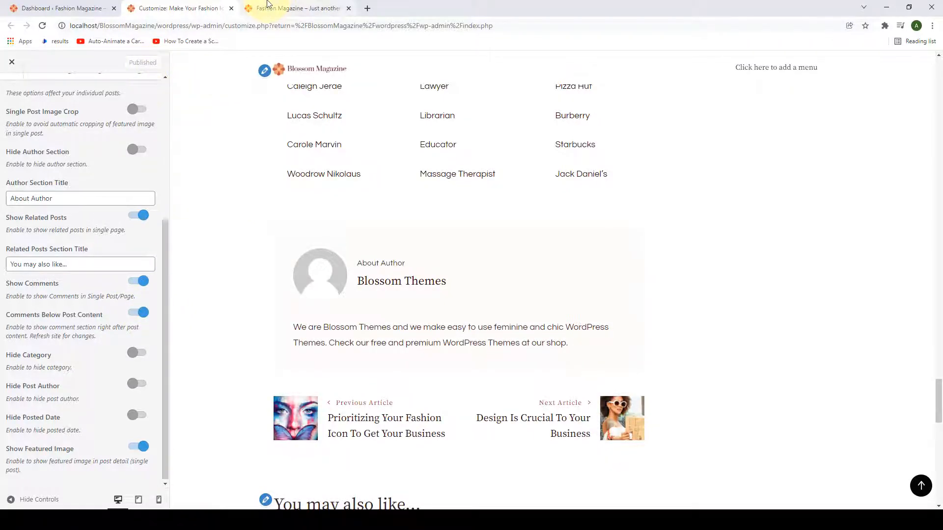
Step: Open the post "Make Your Fashion Icon A Reality" on the live site and check where the comment form sits relative to the content
left_click(268, 4)
scroll(275, 264, "down", 10)
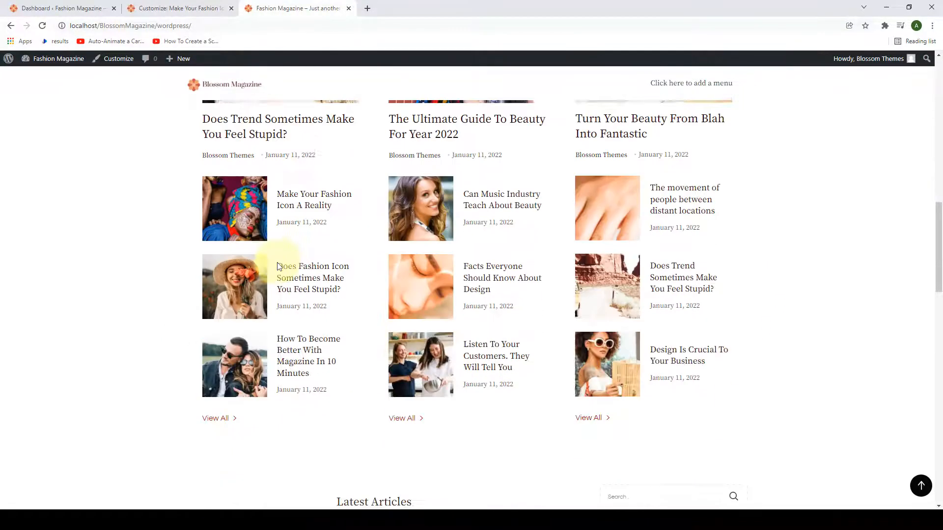
scroll(277, 266, "down", 8)
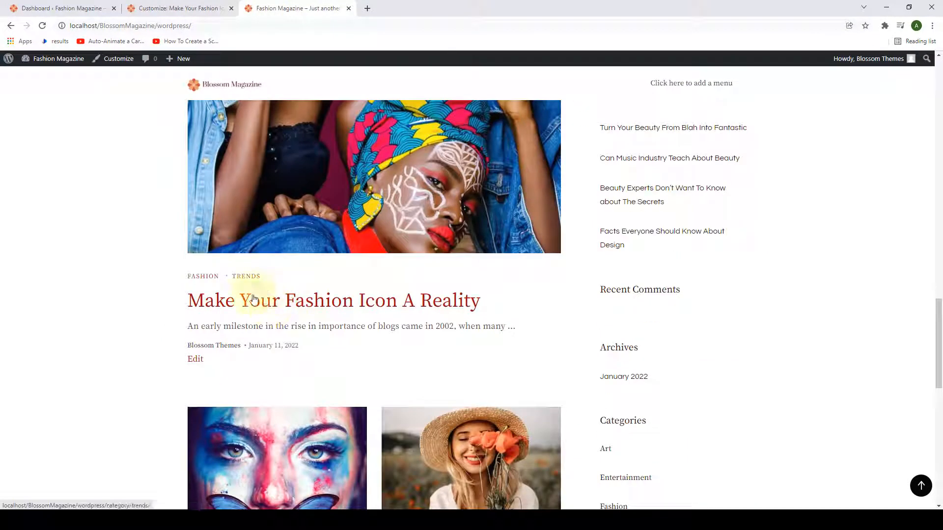
left_click(333, 305)
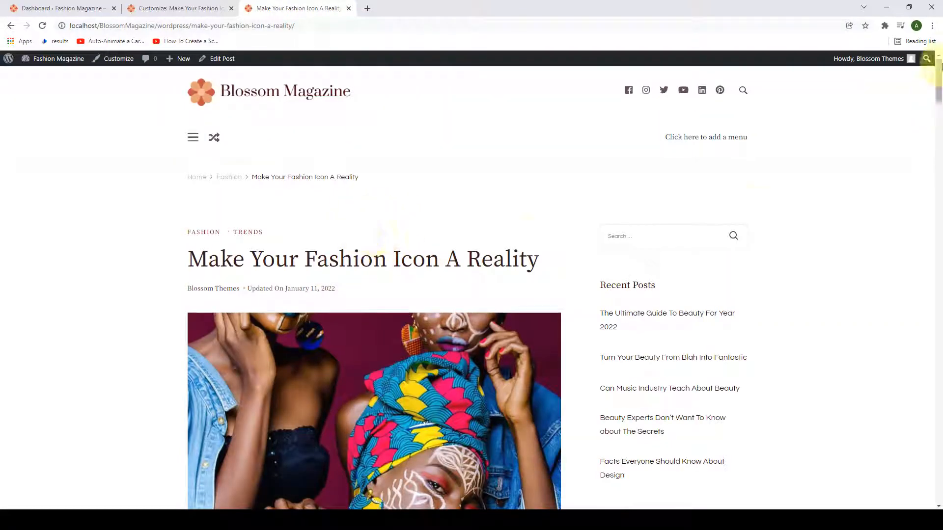
left_click_drag(938, 81, 939, 267)
left_click_drag(938, 349, 937, 410)
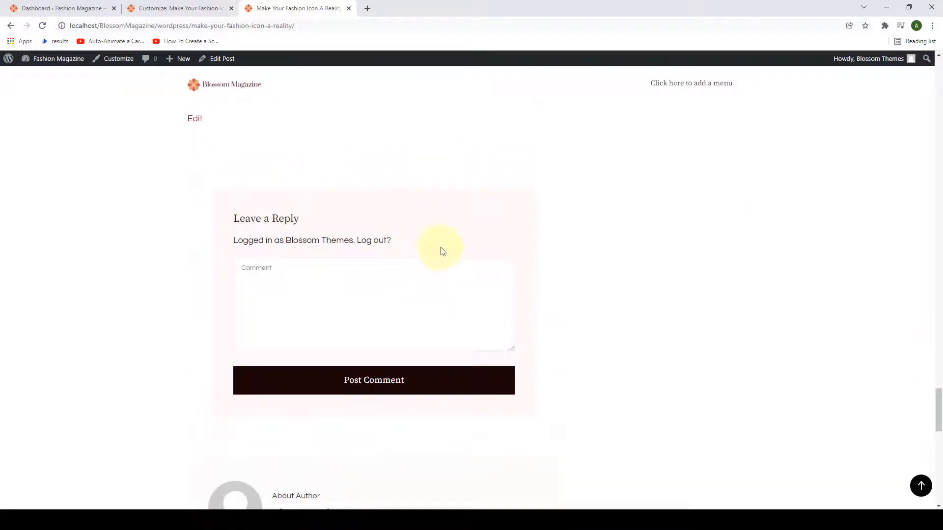
scroll(421, 248, "up", 3)
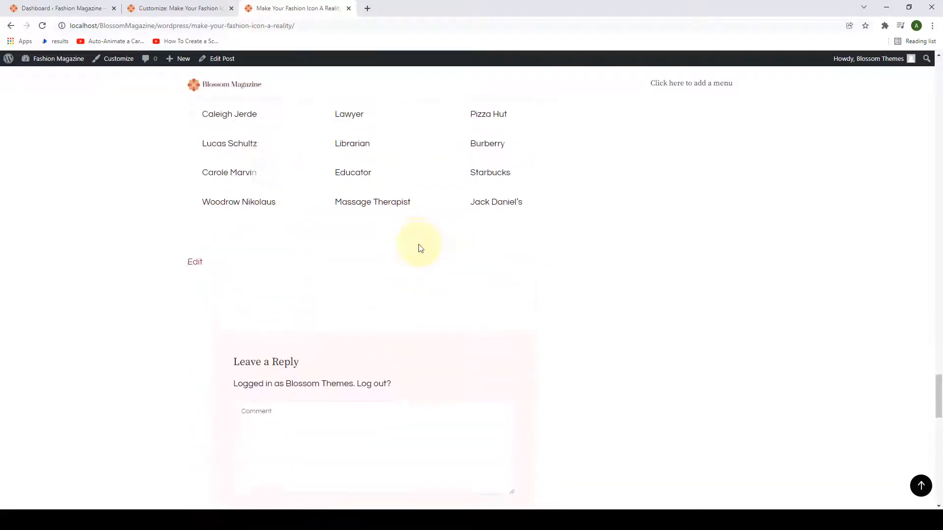
scroll(406, 241, "down", 18)
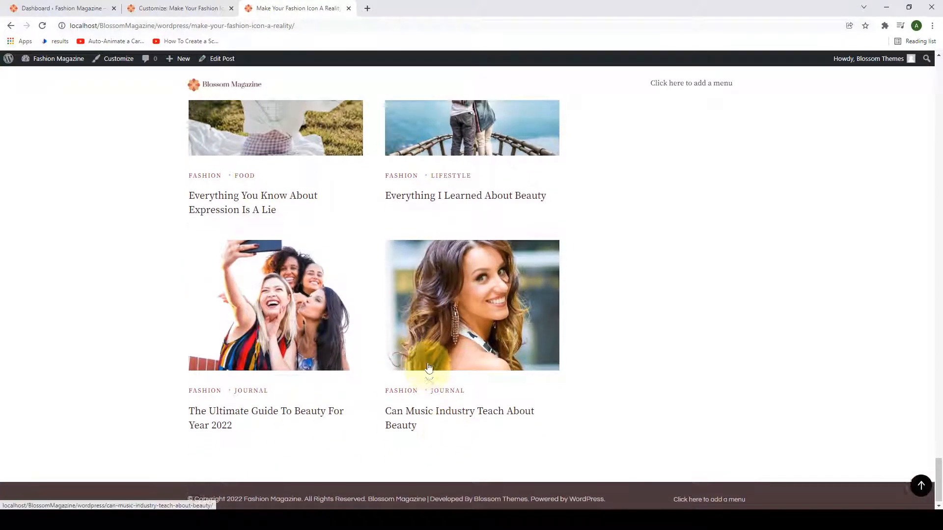
scroll(431, 361, "up", 15)
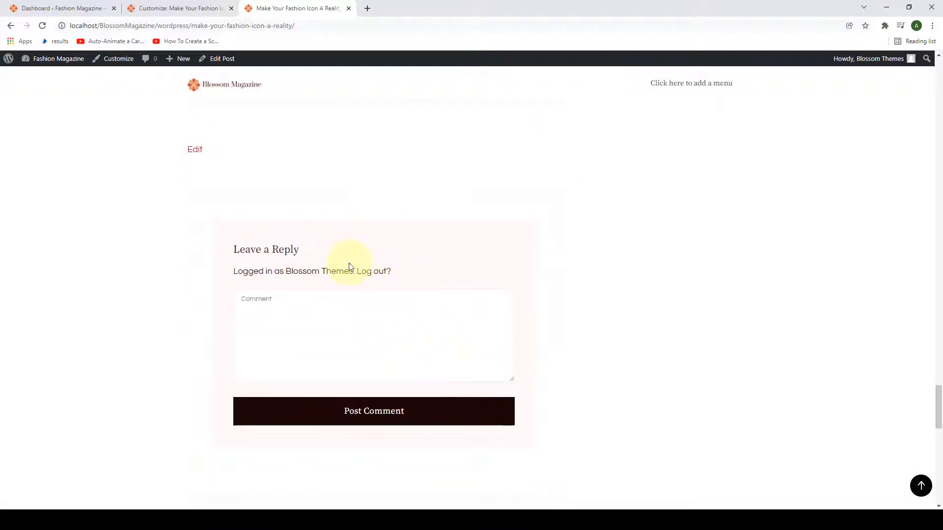
left_click(199, 8)
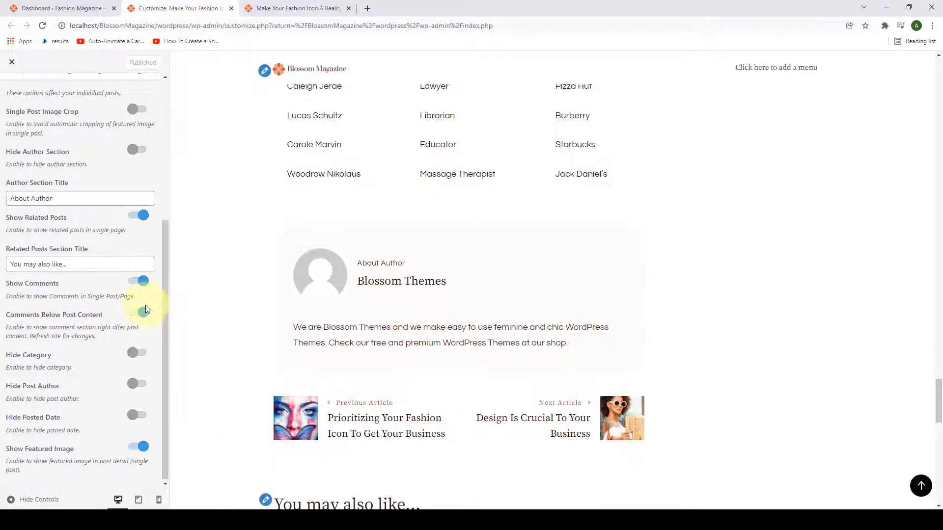
left_click(275, 9)
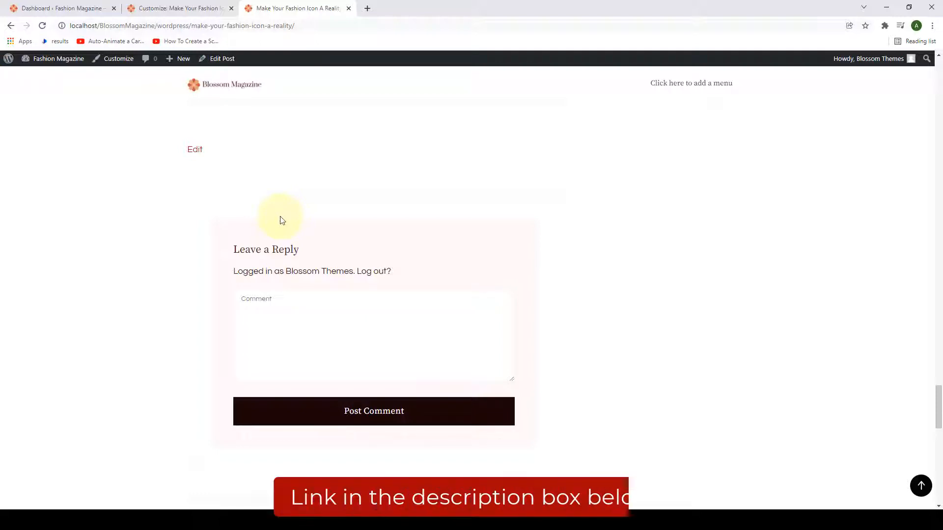
left_click(209, 17)
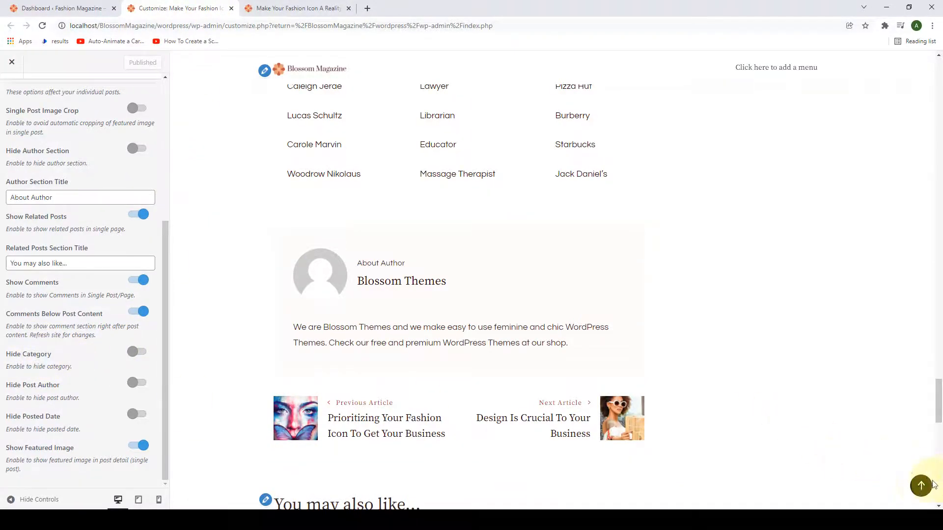
Step: Turn on Hide Category, Hide Post Author and Hide Posted Date to preview the single post without these details
left_click(918, 486)
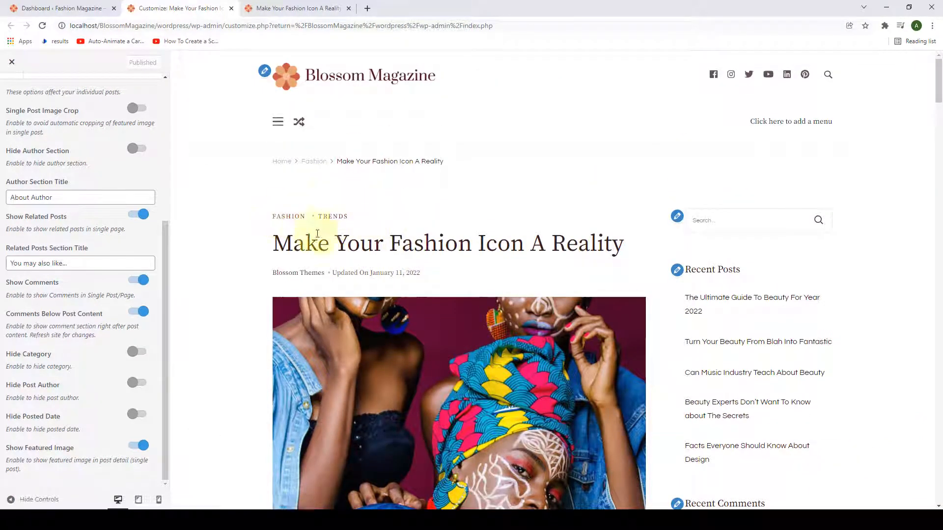
scroll(320, 234, "down", 3)
scroll(320, 234, "up", 3)
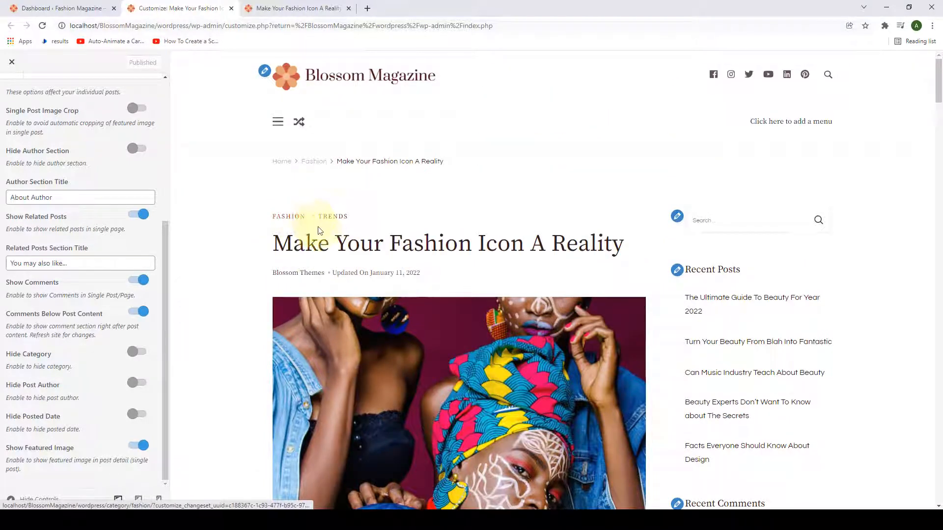
left_click(141, 352)
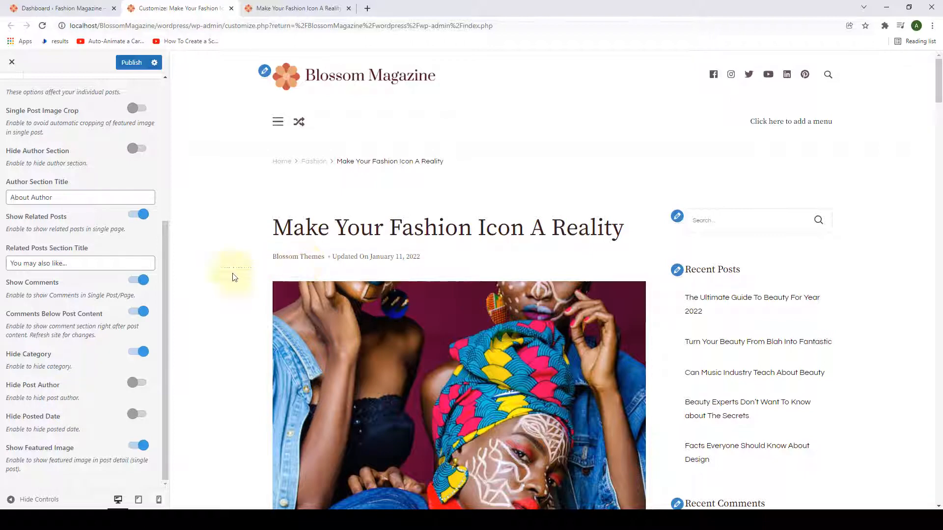
left_click(140, 384)
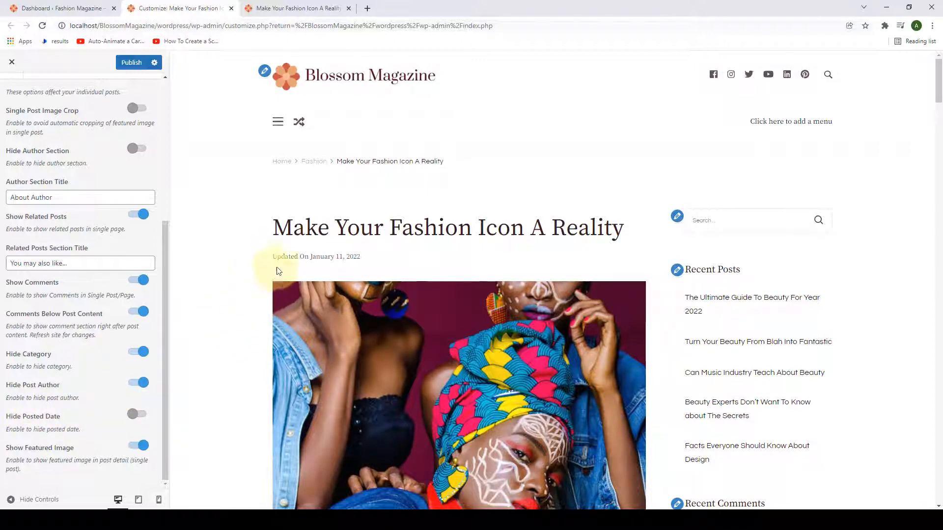
left_click(139, 416)
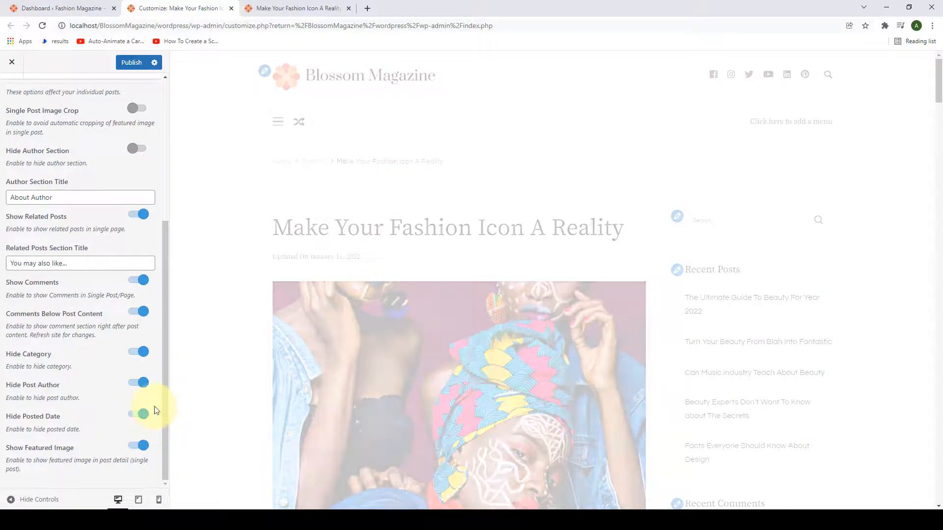
Step: Turn Show Featured Image off to check the post without its image, and turn it back on
scroll(187, 412, "down", 4)
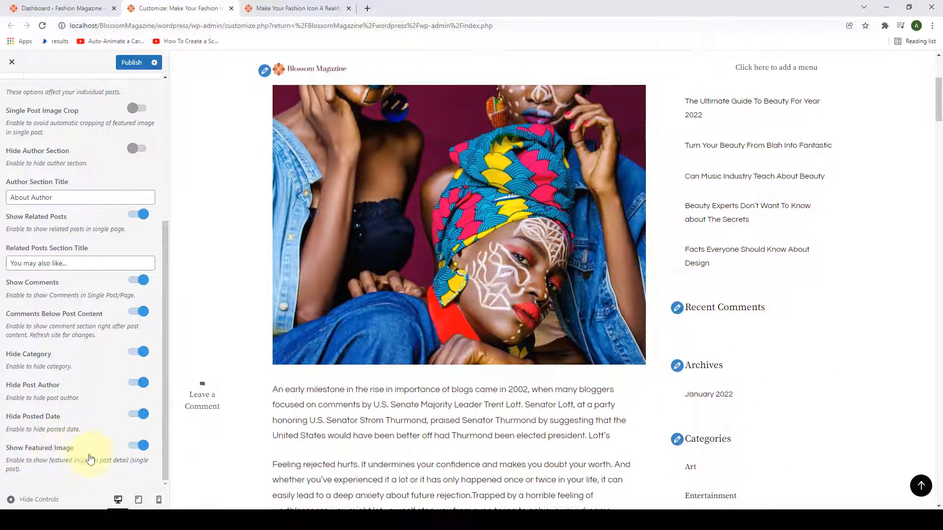
left_click(135, 447)
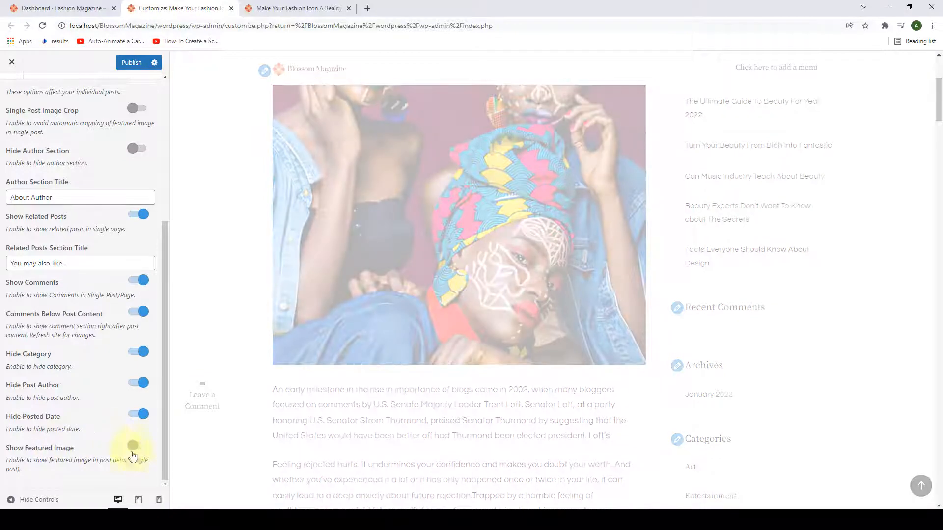
scroll(197, 417, "up", 4)
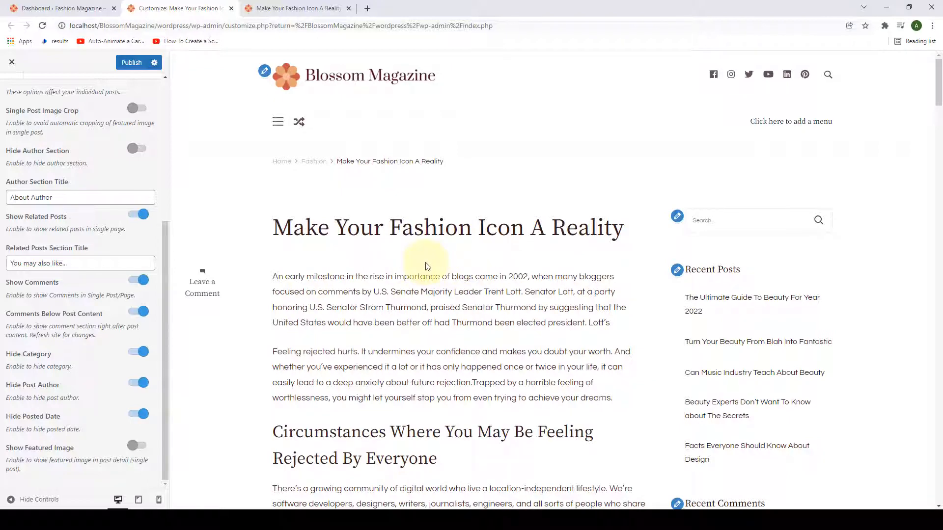
left_click(142, 446)
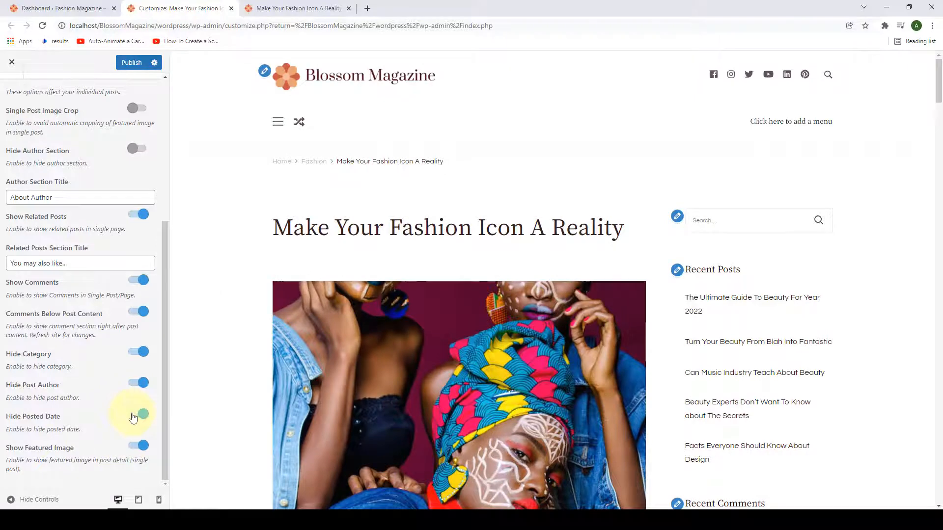
Step: Turn Hide Posted Date, Hide Post Author and Hide Category back off
left_click(134, 415)
left_click(138, 384)
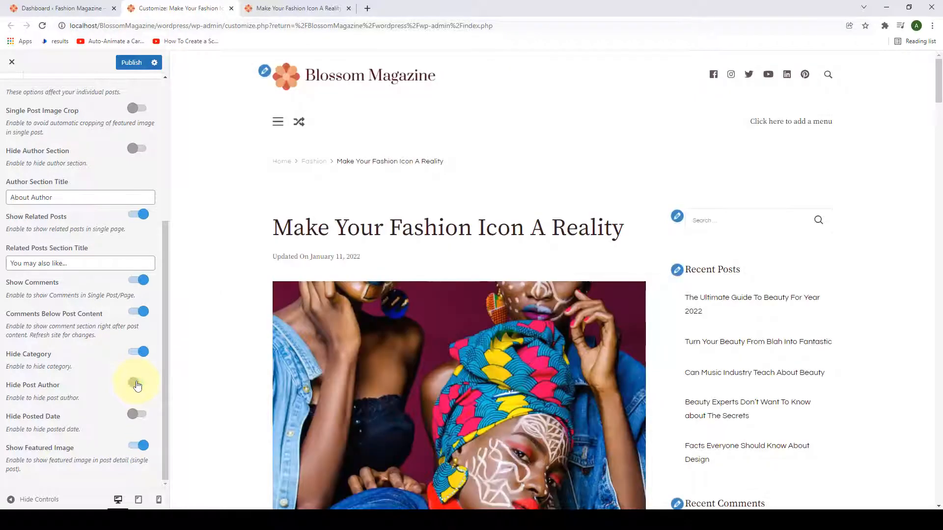
left_click(134, 357)
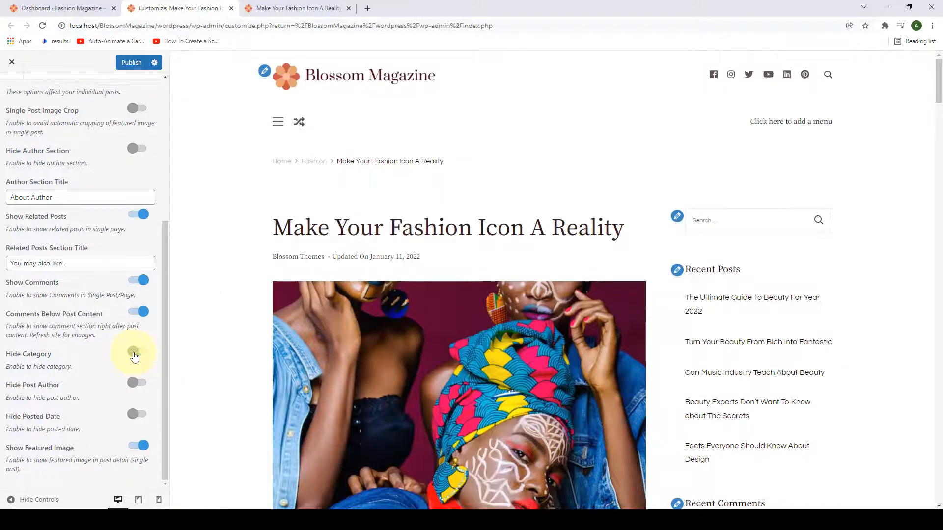
Step: Publish the post and page settings, and open the Newsletter Settings with the home page in the preview
left_click_drag(163, 390, 172, 225)
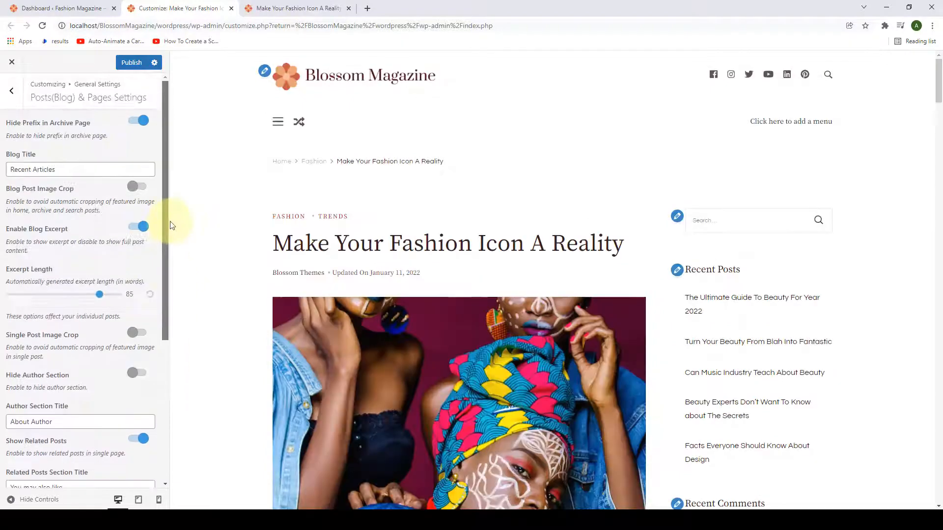
left_click(137, 66)
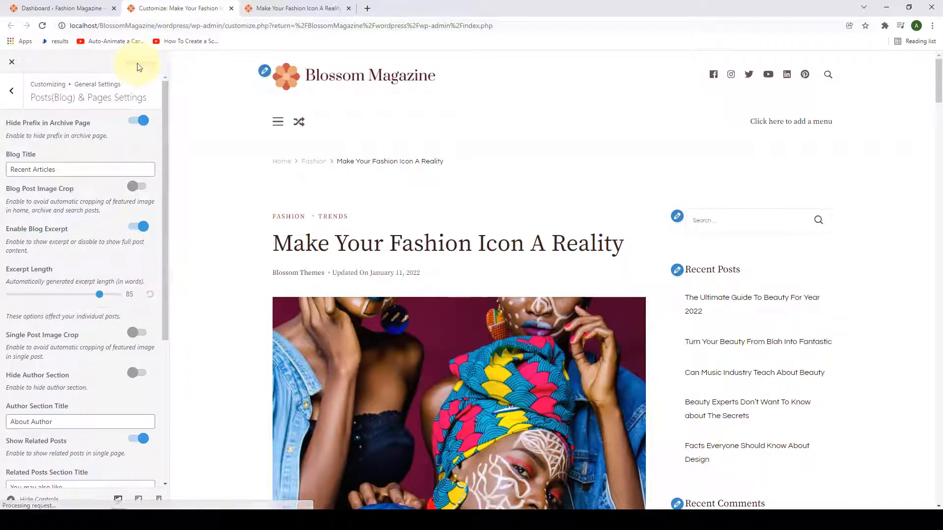
left_click(7, 98)
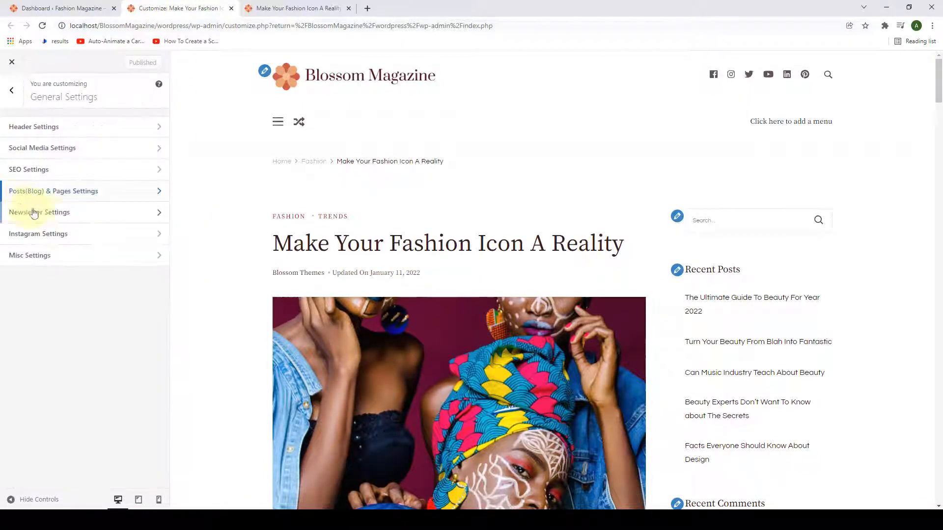
left_click(68, 222)
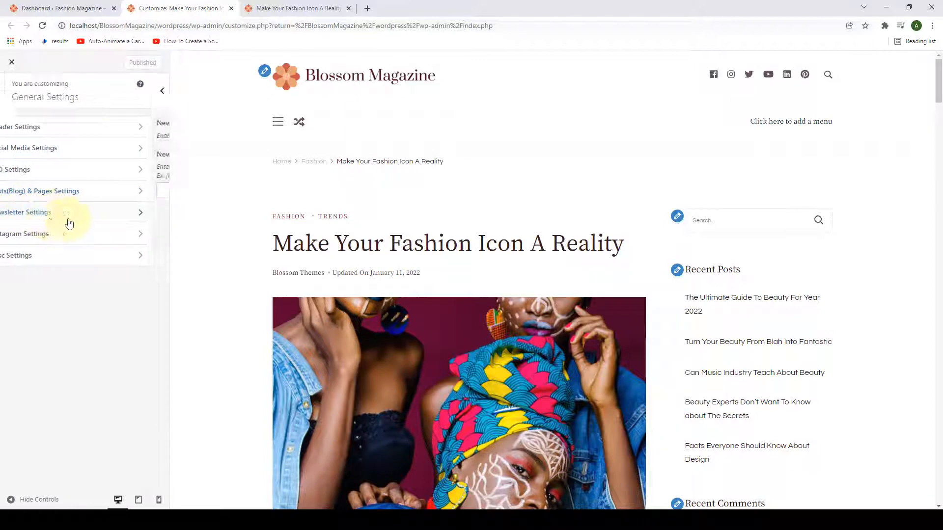
left_click(367, 81)
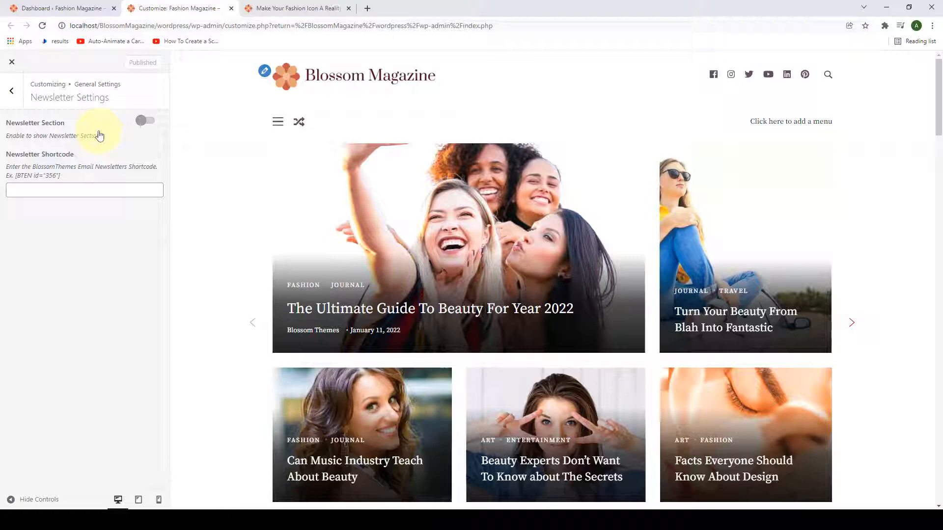
Step: Add a new BlossomThemes Email Newsletter form from the WordPress dashboard and dismiss the Instagram access token notice
left_click(82, 8)
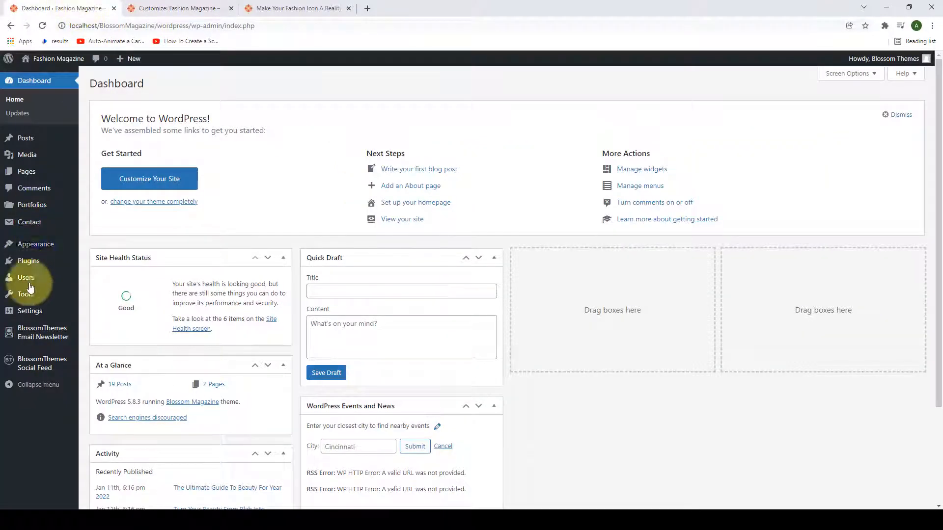
mouse_move(41, 334)
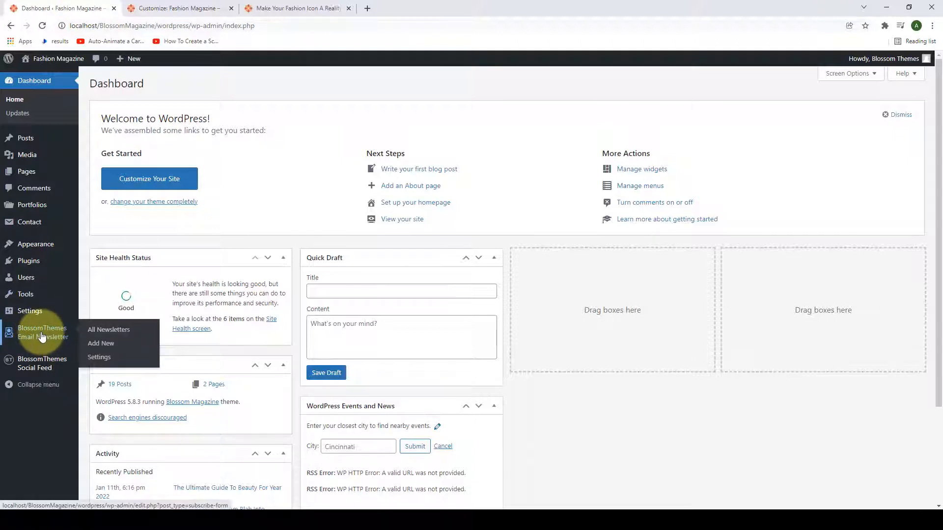
left_click(110, 348)
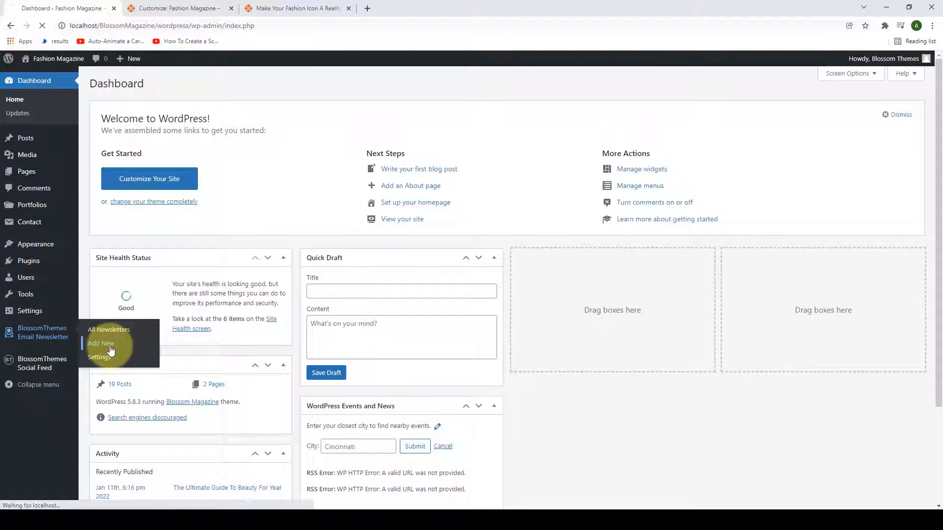
left_click(912, 166)
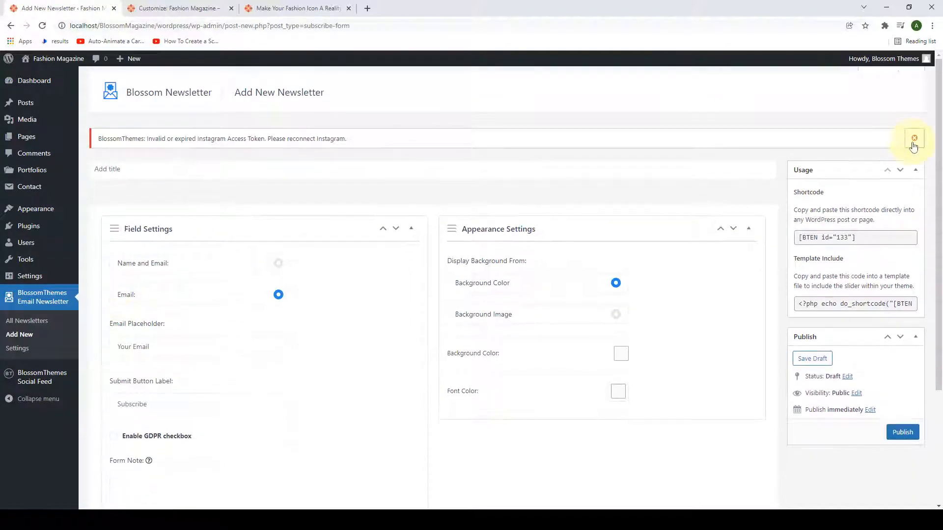
left_click(915, 138)
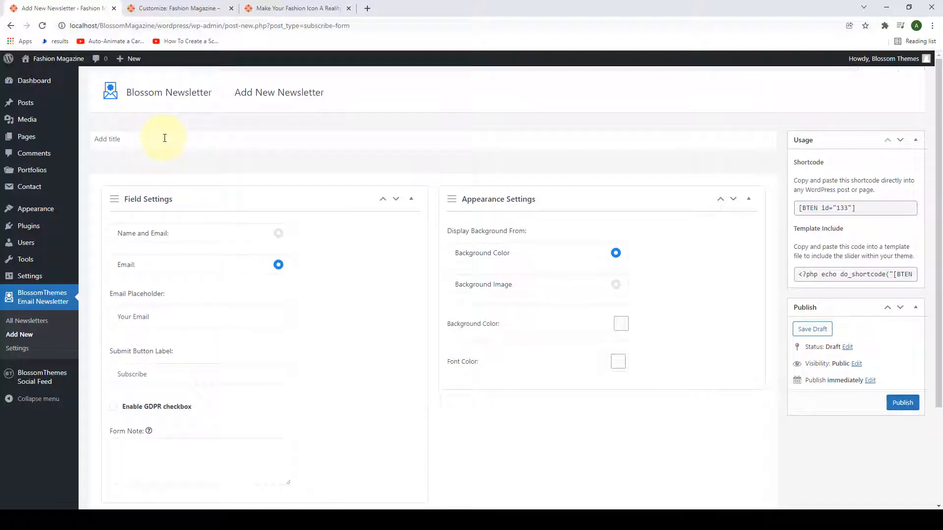
Step: Title the newsletter "Sign Up For Our Newsletters" and set its form fields to Name and Email
left_click(203, 142)
type("Sign Up For Our Newsletters")
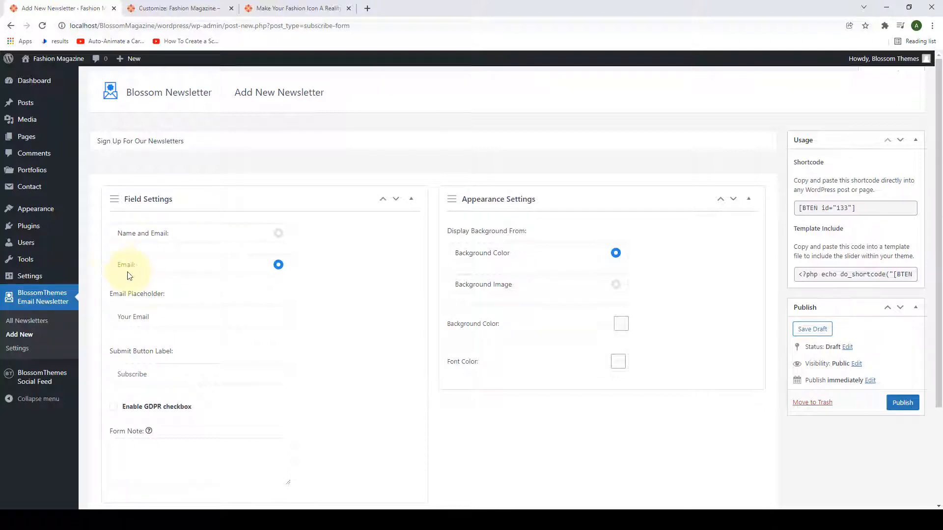
scroll(159, 277, "down", 1)
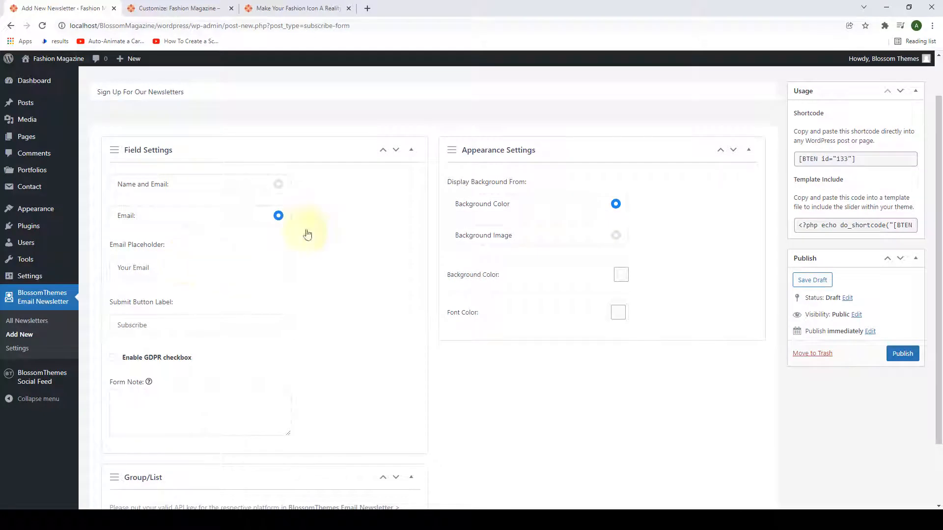
left_click(278, 184)
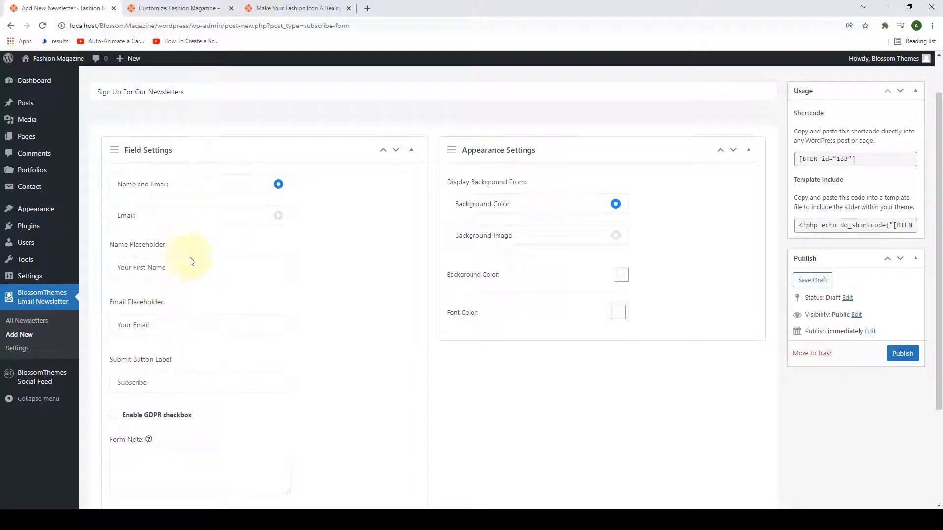
Step: Examine the newsletter form's name placeholder, email placeholder and submit button label fields
left_click_drag(191, 265, 116, 267)
left_click_drag(169, 324, 101, 328)
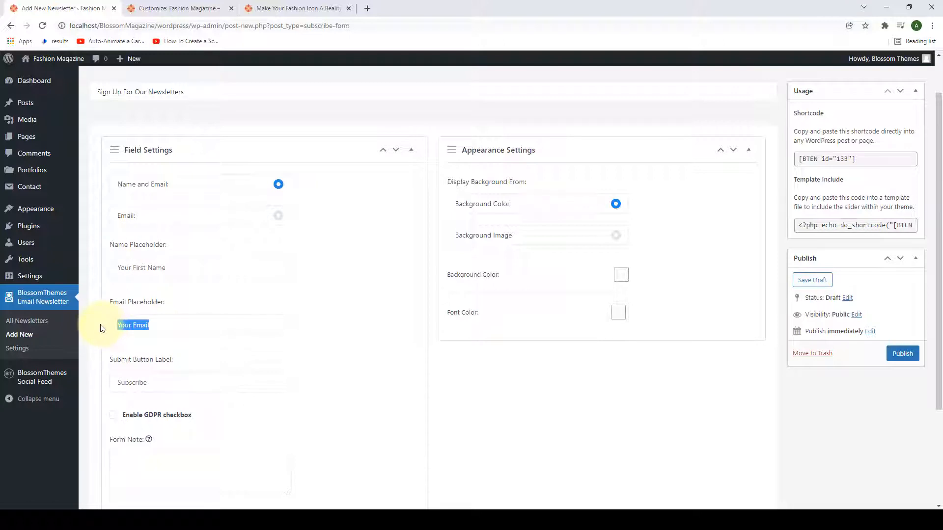
left_click(165, 346)
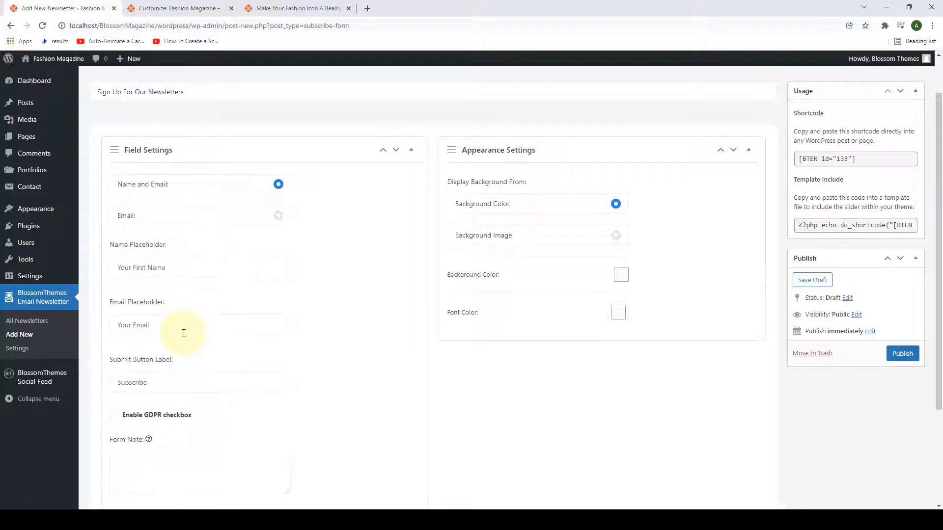
scroll(183, 332, "down", 1)
scroll(183, 334, "down", 1)
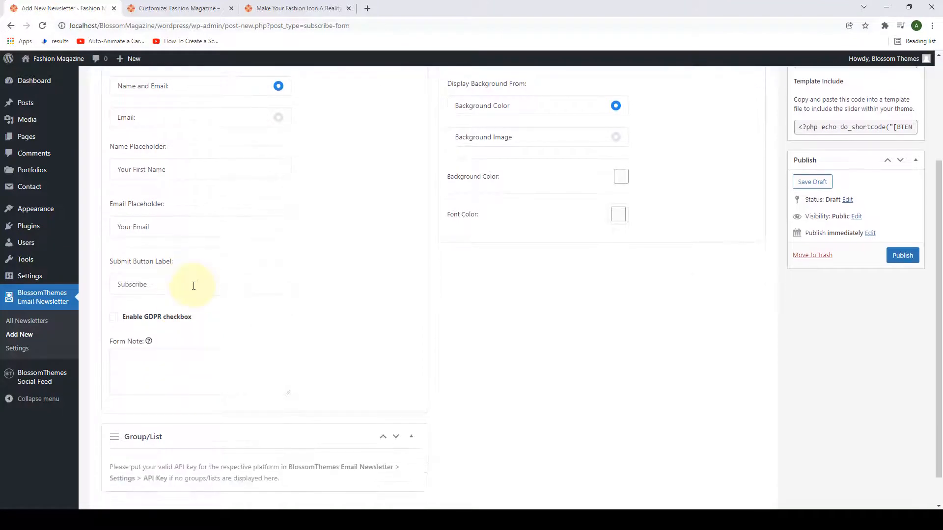
double_click(148, 284)
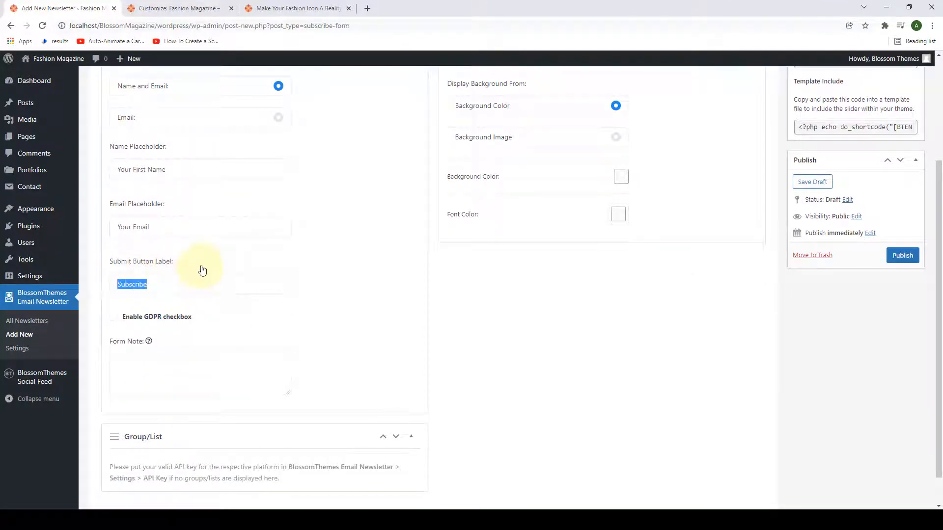
left_click(301, 263)
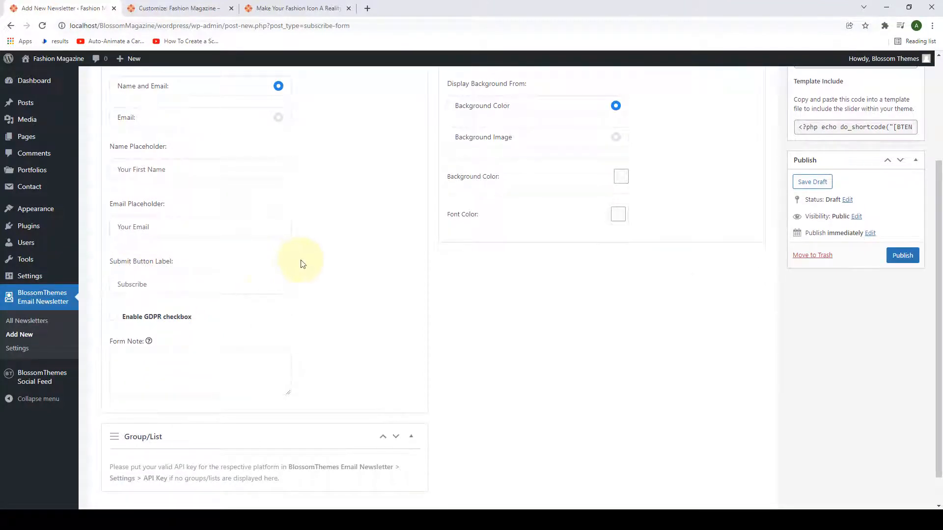
Step: Enable the GDPR checkbox and set the form note to "Join our newsletter to receive the latest news, tips and freebies directly in your inbox."
left_click(119, 322)
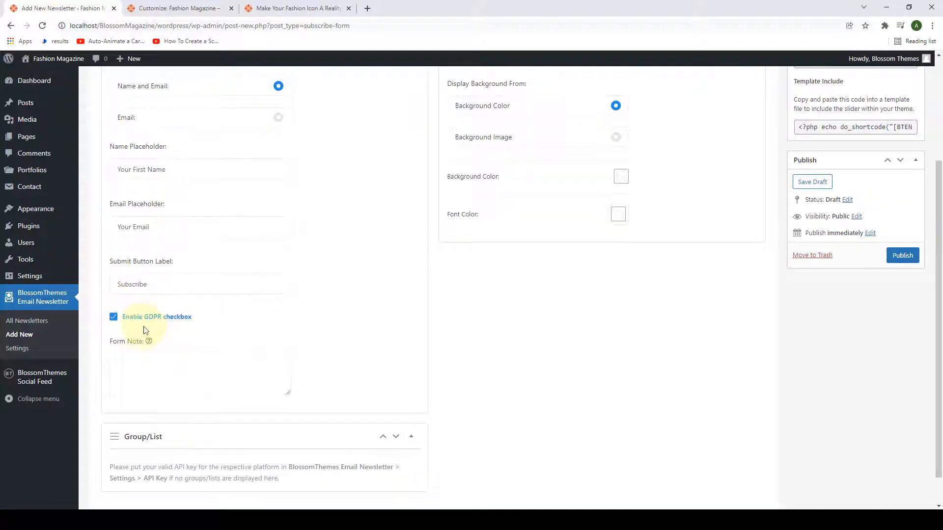
left_click(130, 358)
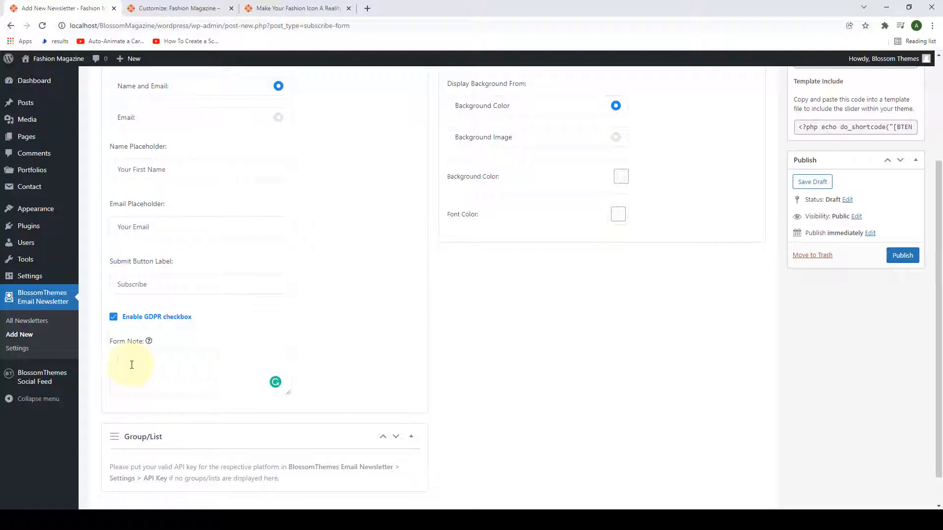
type("Join our newsletter to receive the latest news, tips and freebies directly in your inbox.")
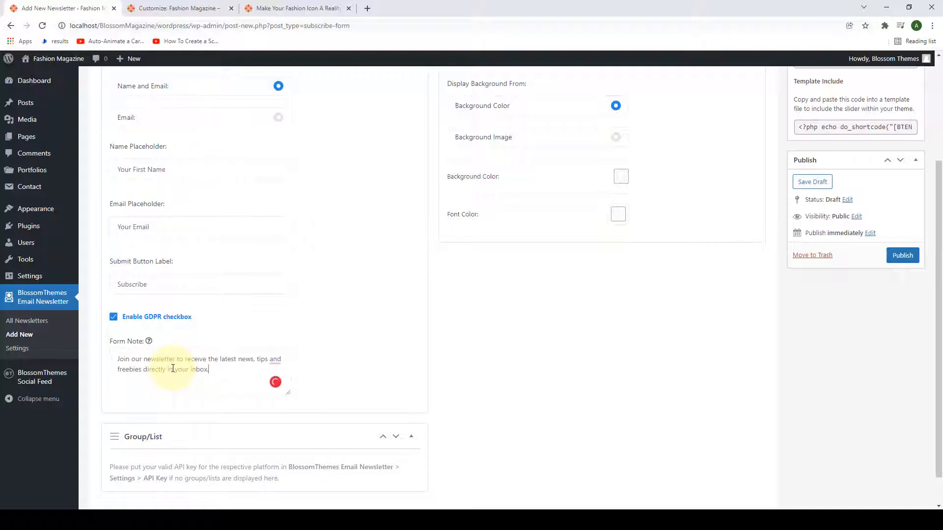
scroll(591, 320, "up", 2)
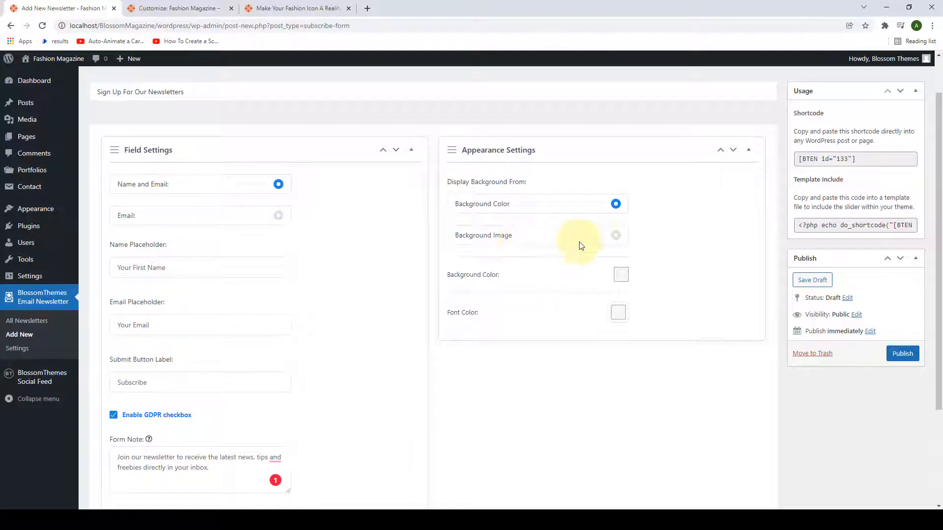
left_click(616, 236)
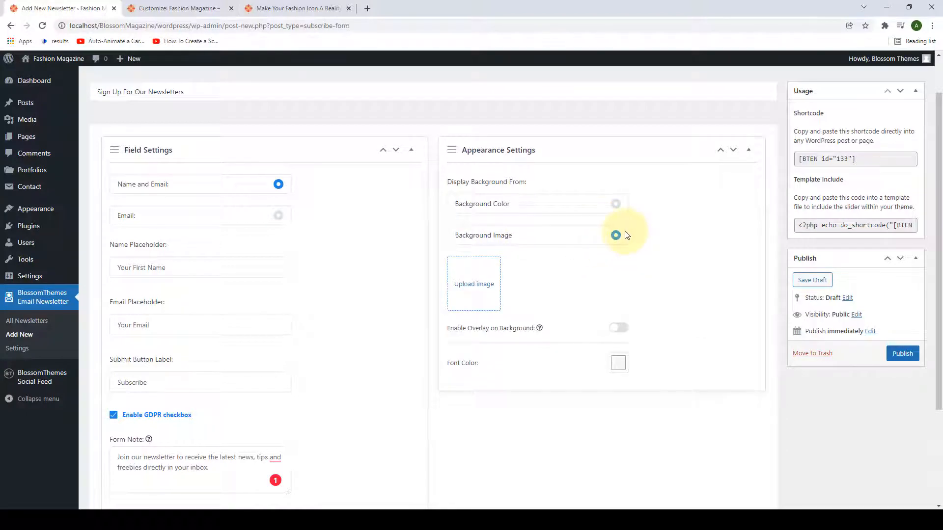
left_click(480, 288)
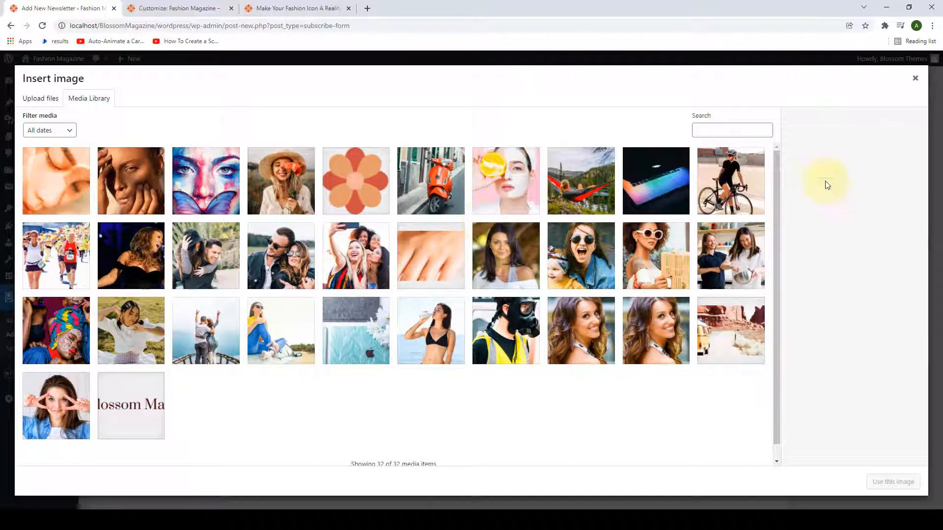
left_click(917, 79)
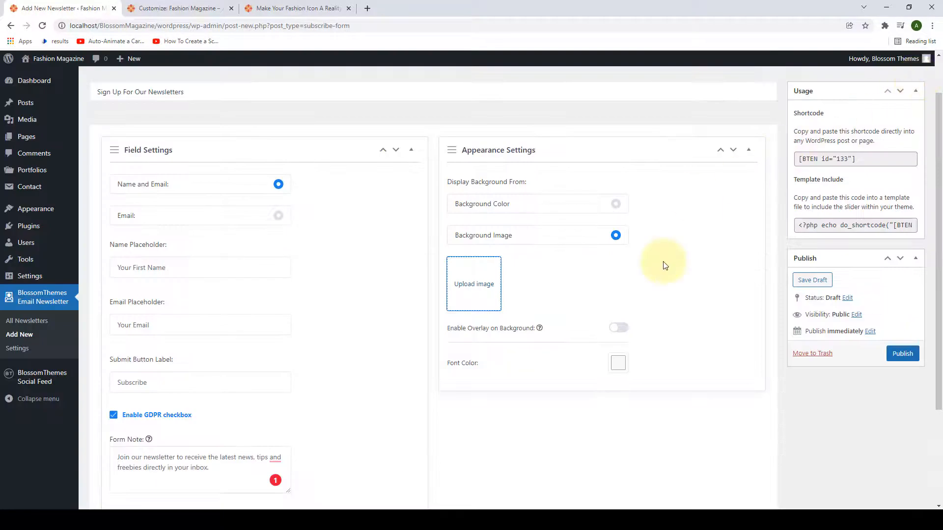
left_click(617, 204)
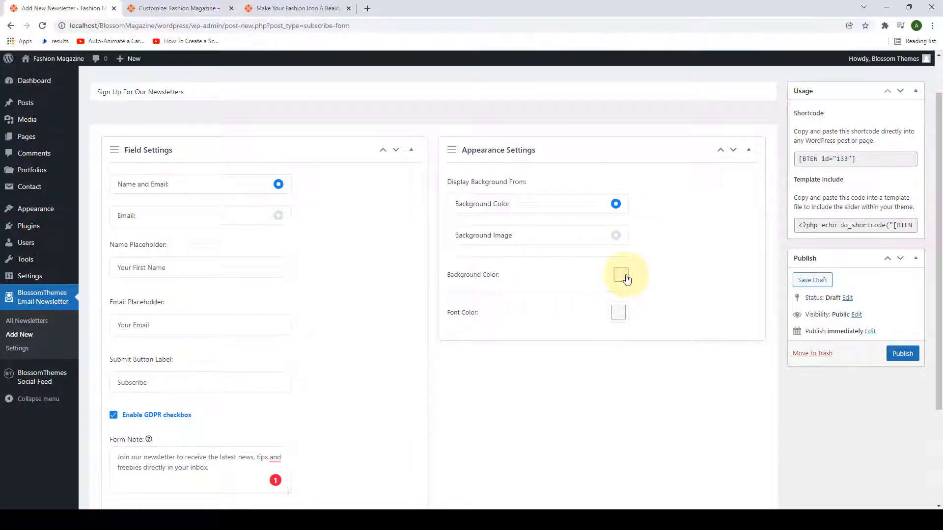
Step: Set the newsletter form's background color to #f8ebeb
left_click(626, 279)
scroll(633, 278, "down", 1)
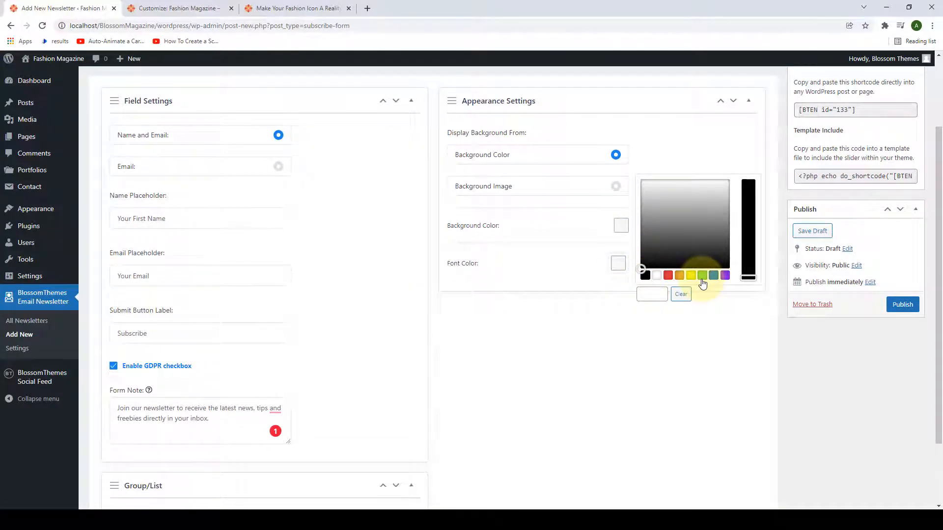
left_click(669, 277)
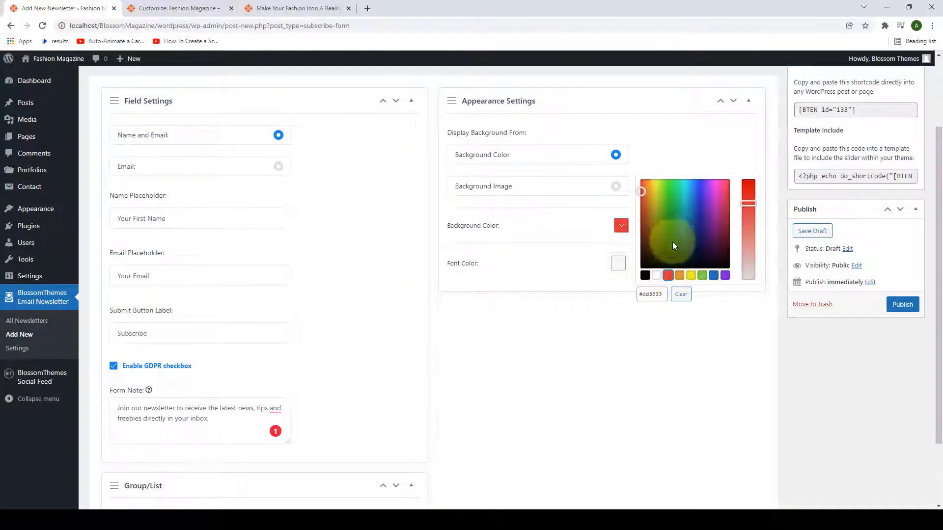
left_click_drag(748, 206, 748, 231)
mouse_move(639, 191)
left_mouse_down()
mouse_move(654, 216)
mouse_move(718, 211)
mouse_move(711, 238)
mouse_move(647, 191)
left_mouse_up()
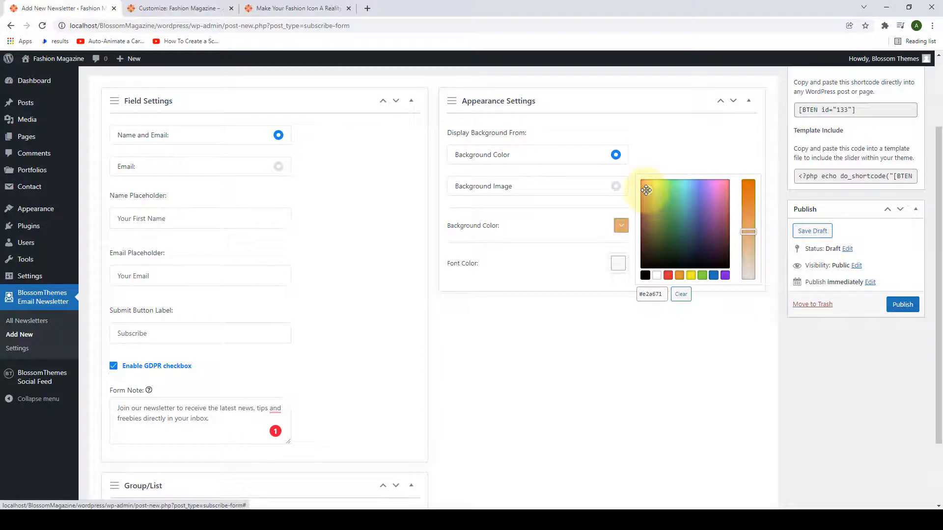
left_click_drag(664, 294, 642, 295)
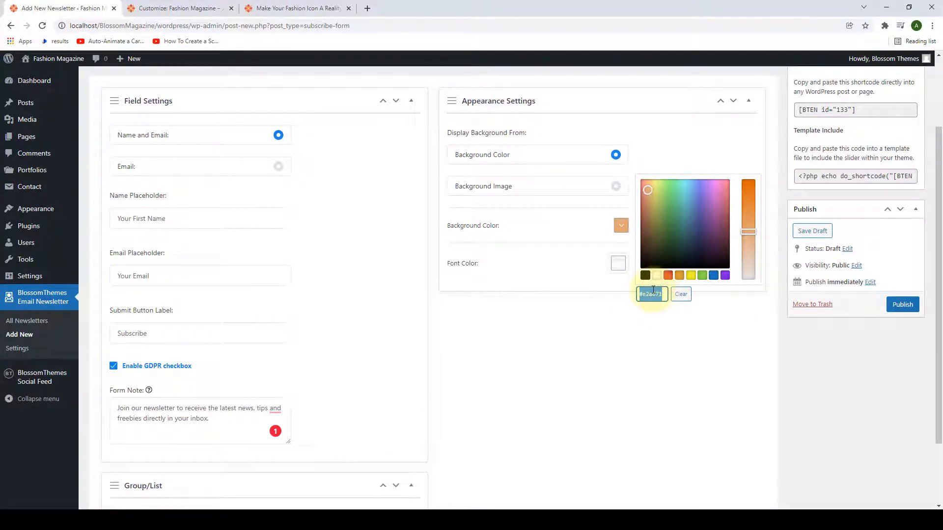
type("#f8ebeb")
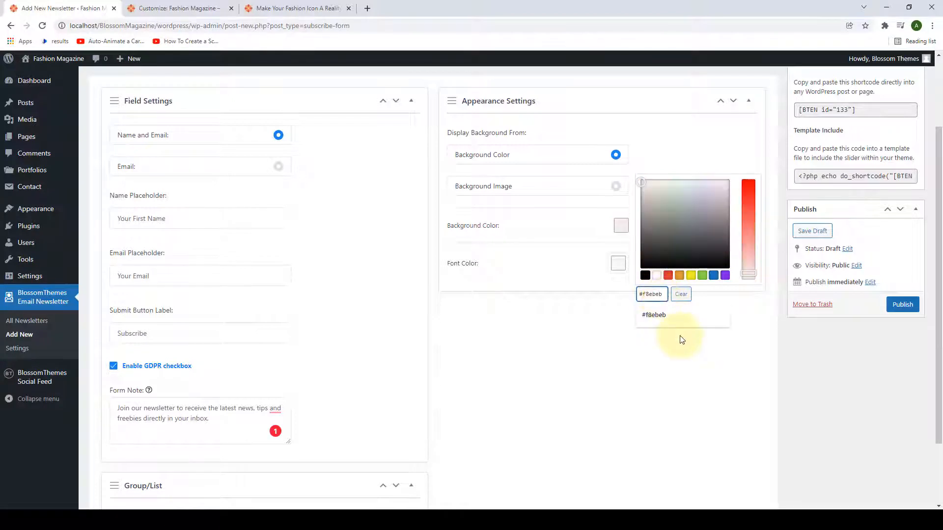
left_click(675, 335)
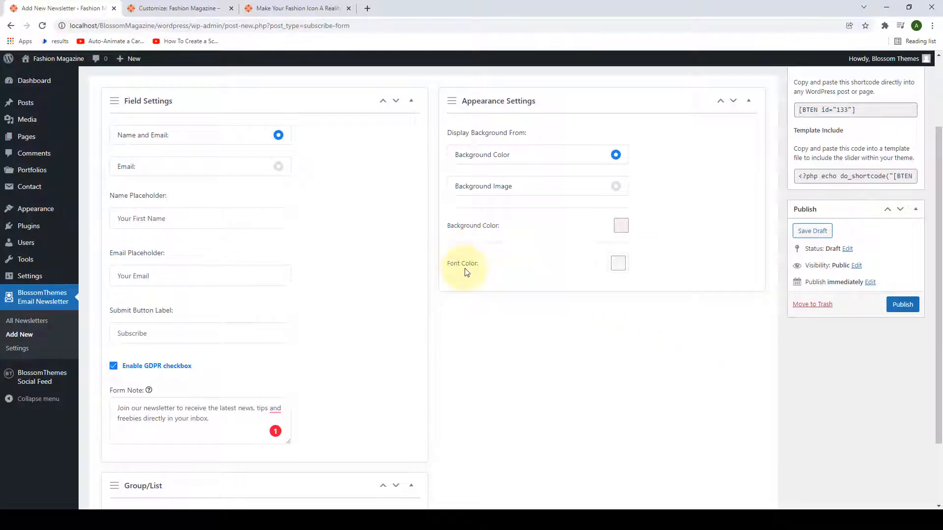
Step: Set the newsletter form's font color to black, #000000
left_click(619, 265)
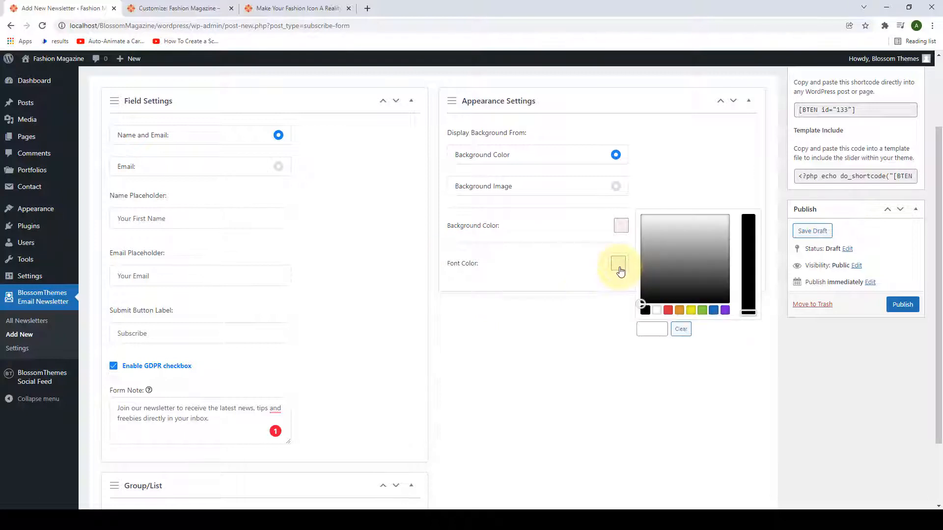
left_click(646, 311)
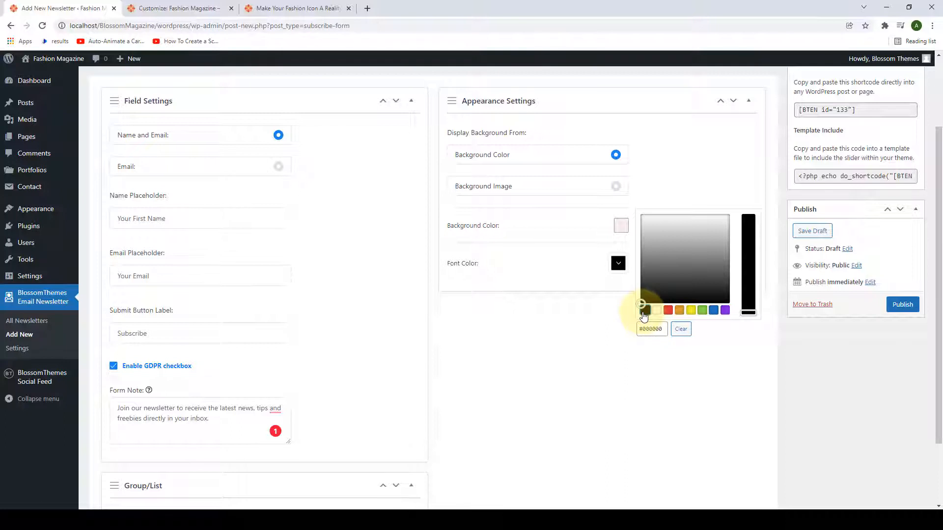
left_click(627, 322)
Step: Publish the newsletter form and dismiss the notices shown above it
scroll(633, 334, "down", 1)
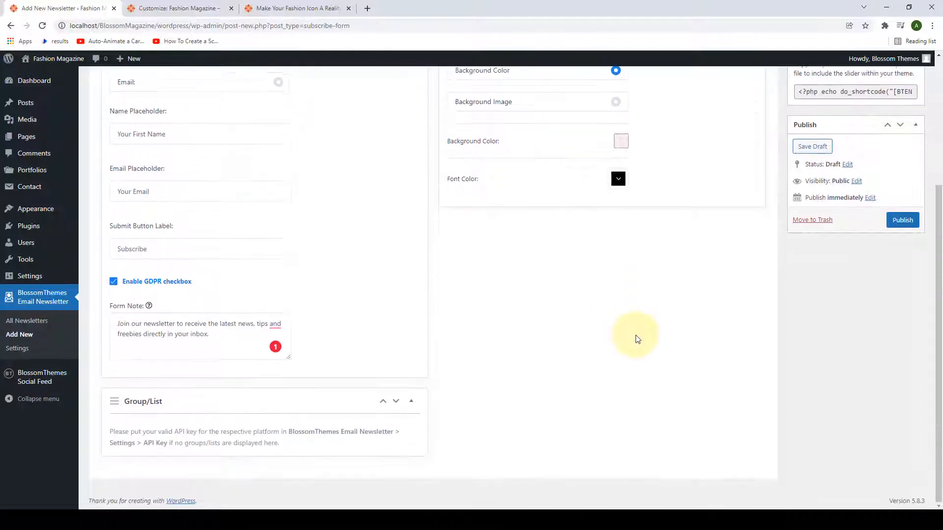
scroll(835, 348, "up", 1)
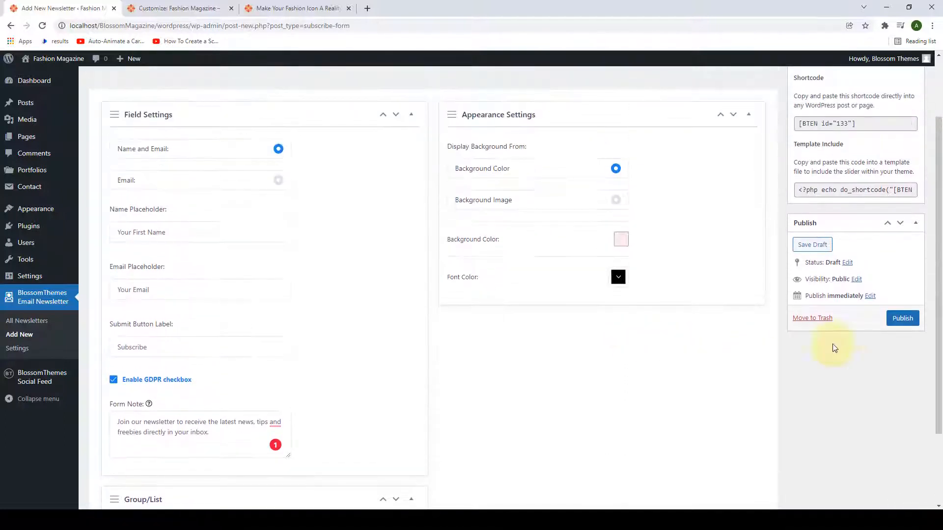
left_click(911, 321)
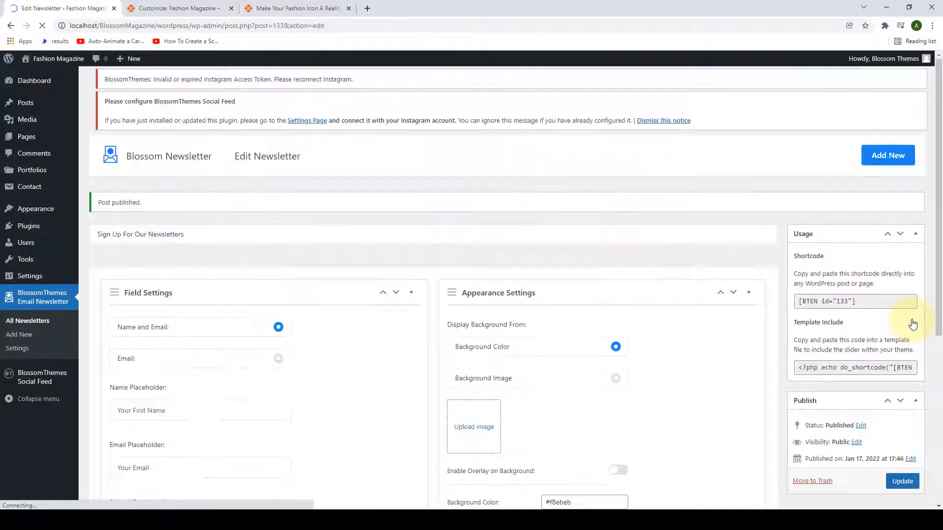
left_click(914, 212)
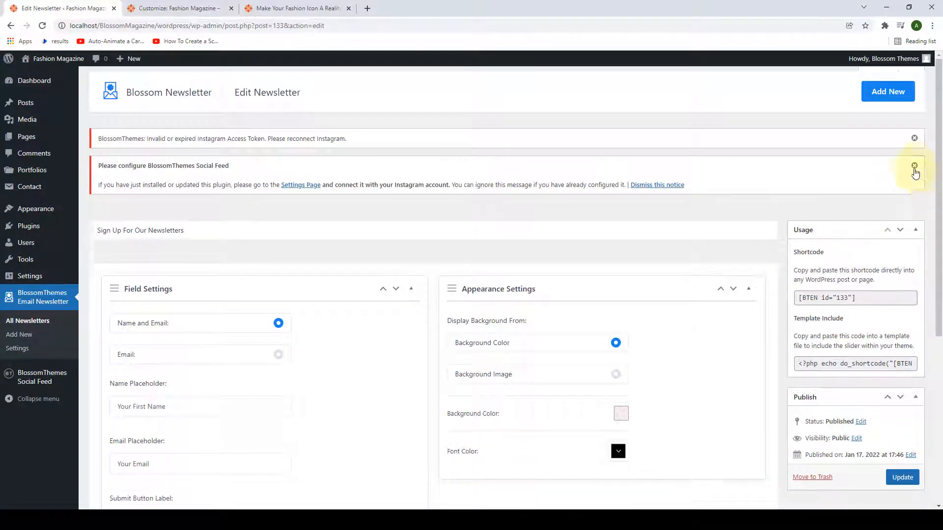
left_click(914, 166)
left_click(916, 139)
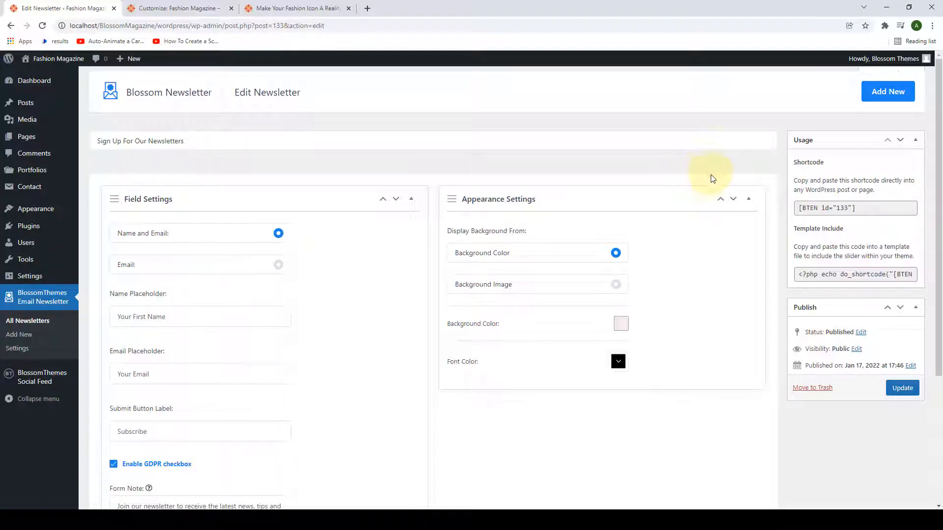
Step: Copy the newsletter form's shortcode and return to the Customizer's Newsletter Settings with the end of the home page in the preview
left_click(812, 208)
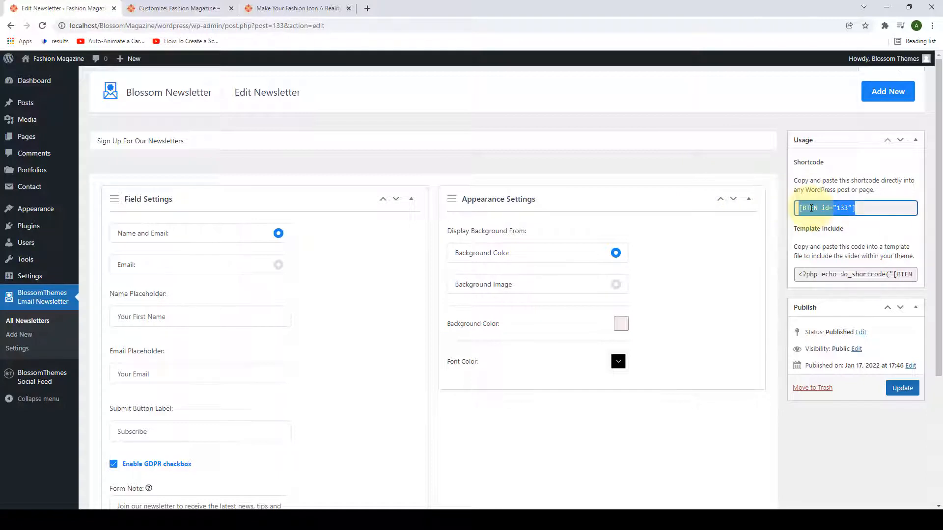
right_click(811, 208)
left_click(817, 222)
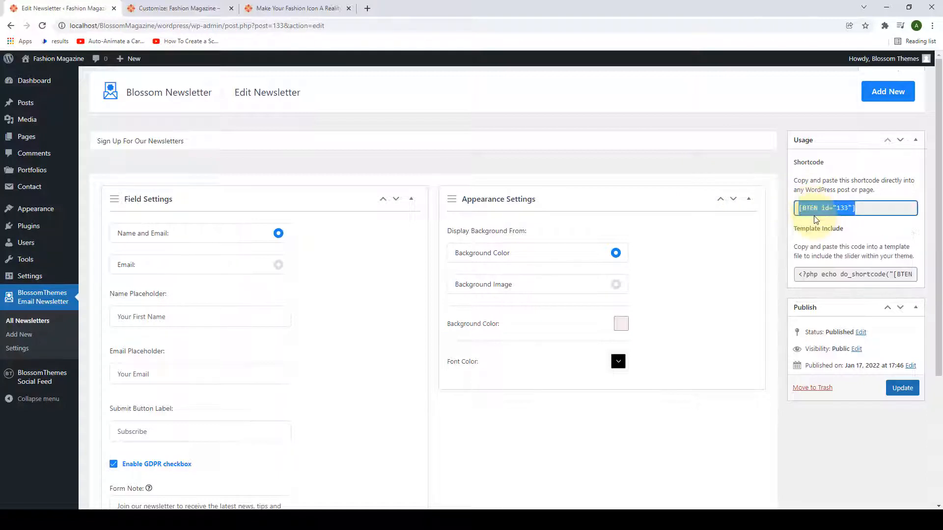
left_click(183, 7)
left_click_drag(937, 94, 938, 481)
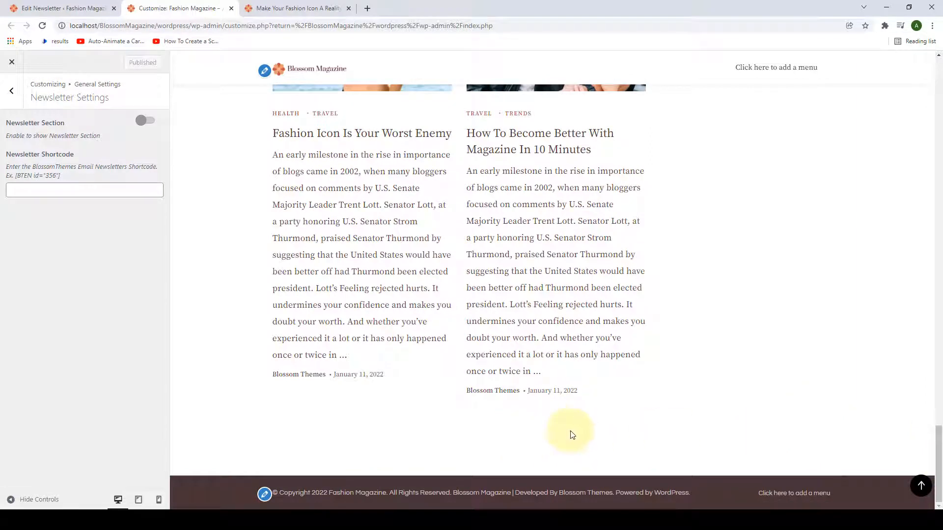
Step: Enable the Newsletter Section with the shortcode [BTEN id="133"] and publish the newsletter settings
left_click(149, 121)
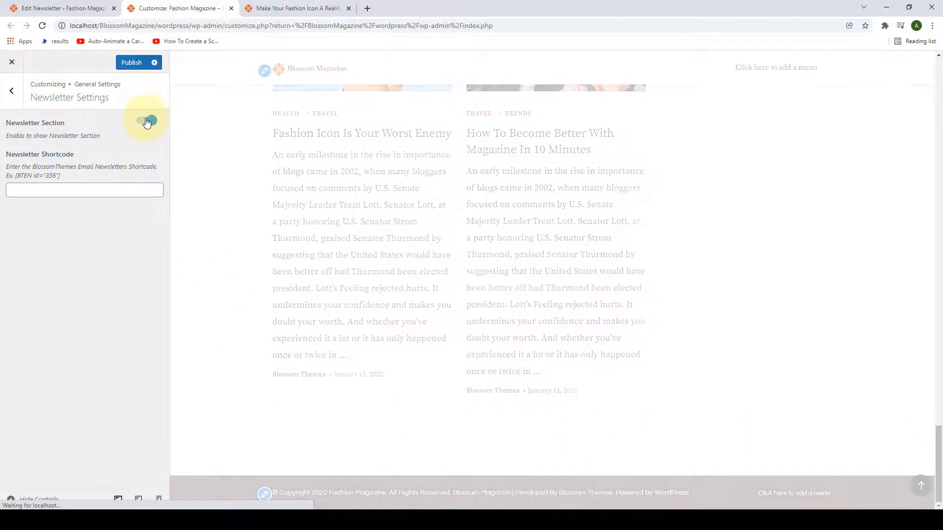
left_click(43, 190)
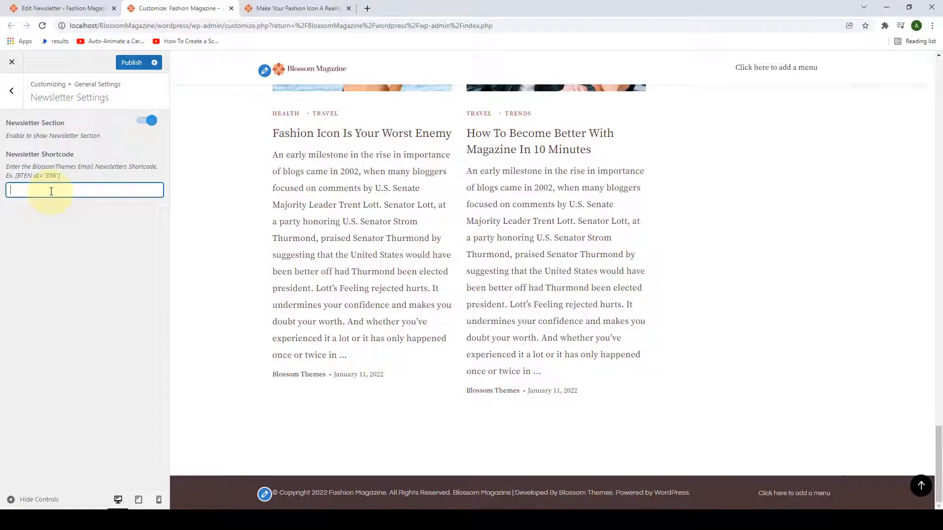
right_click(51, 191)
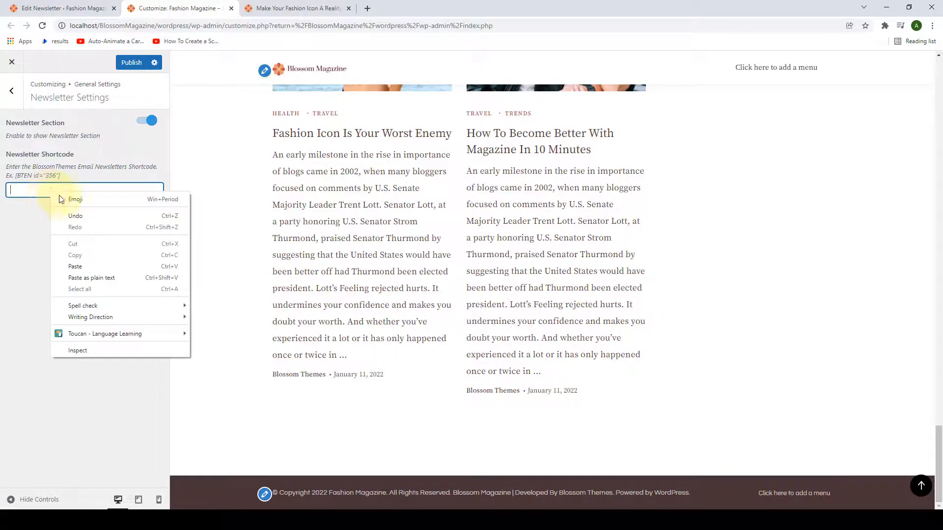
left_click(74, 266)
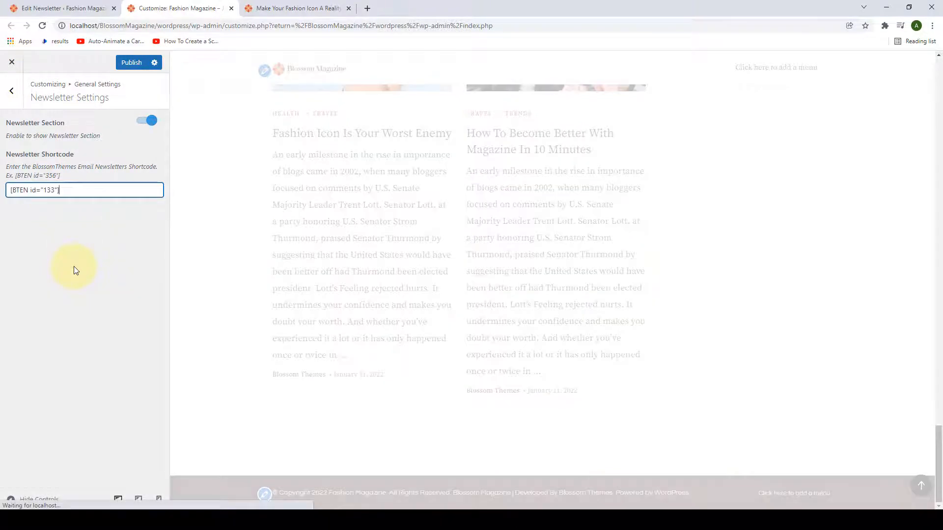
scroll(589, 388, "down", 3)
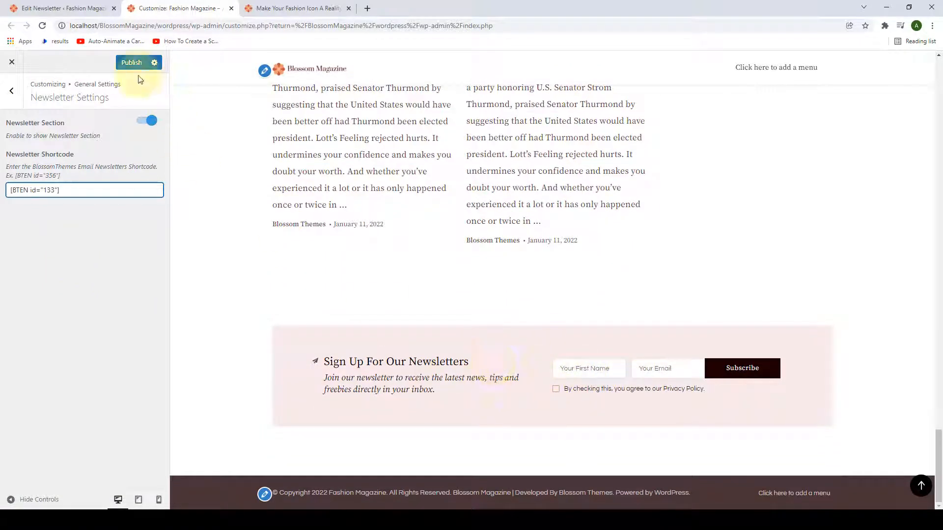
left_click(133, 63)
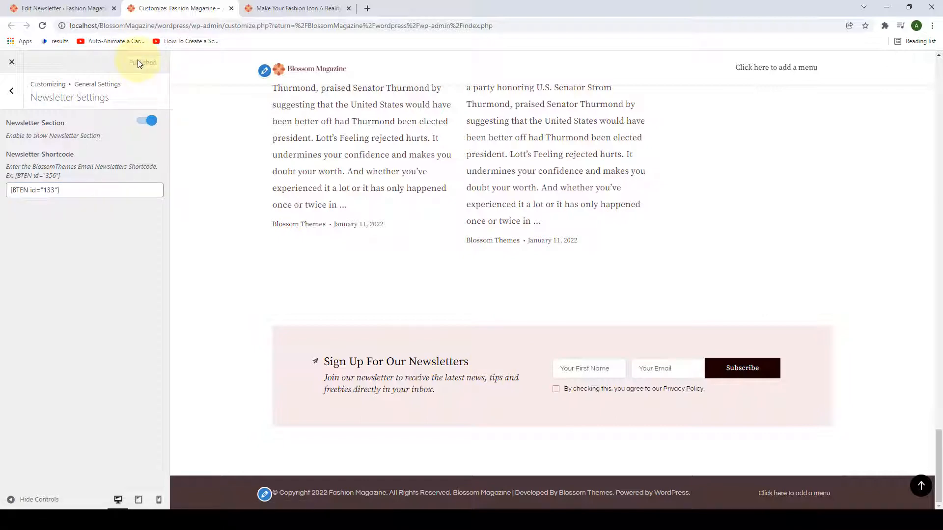
Step: Open the live site's home page and check the newsletter section at its end
left_click(291, 5)
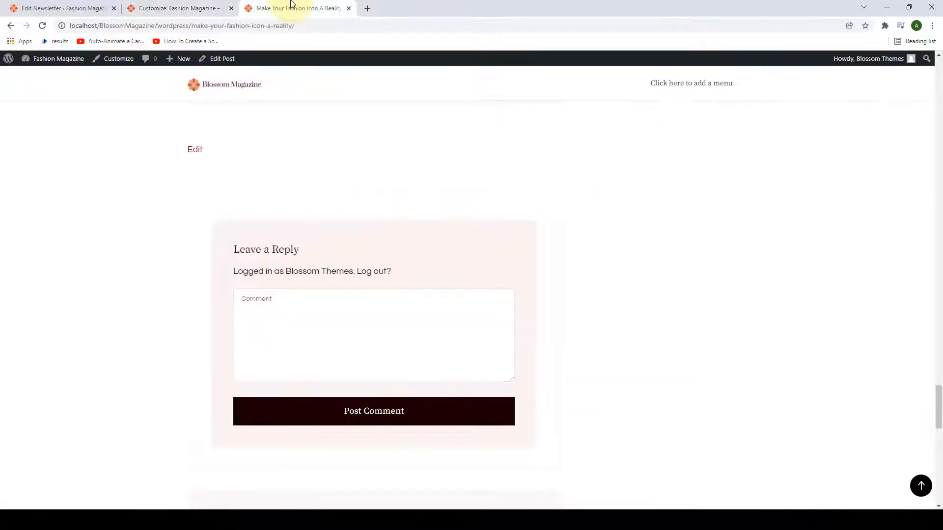
left_click(920, 486)
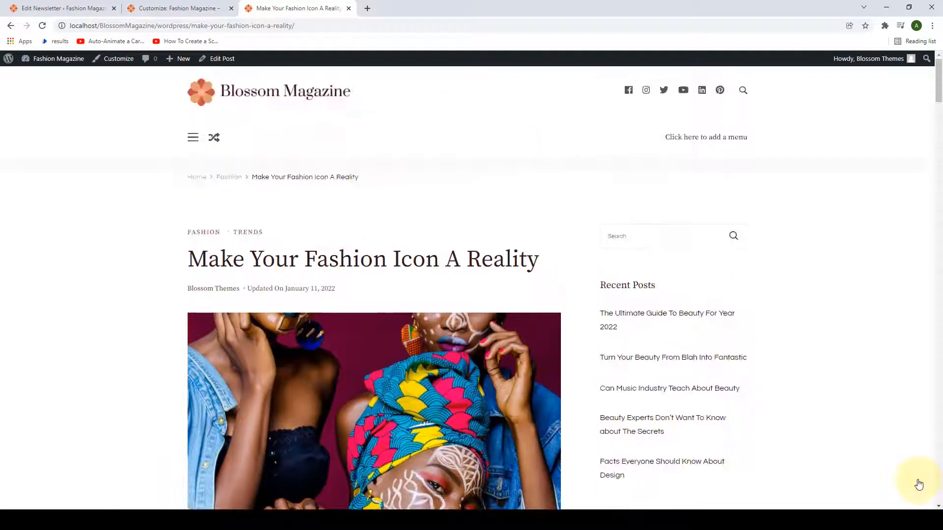
left_click(302, 104)
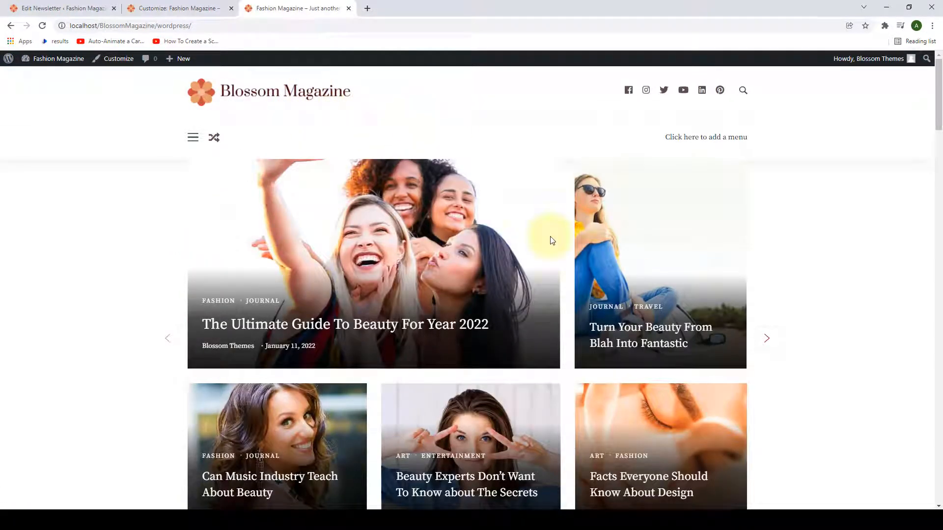
left_click_drag(938, 81, 939, 453)
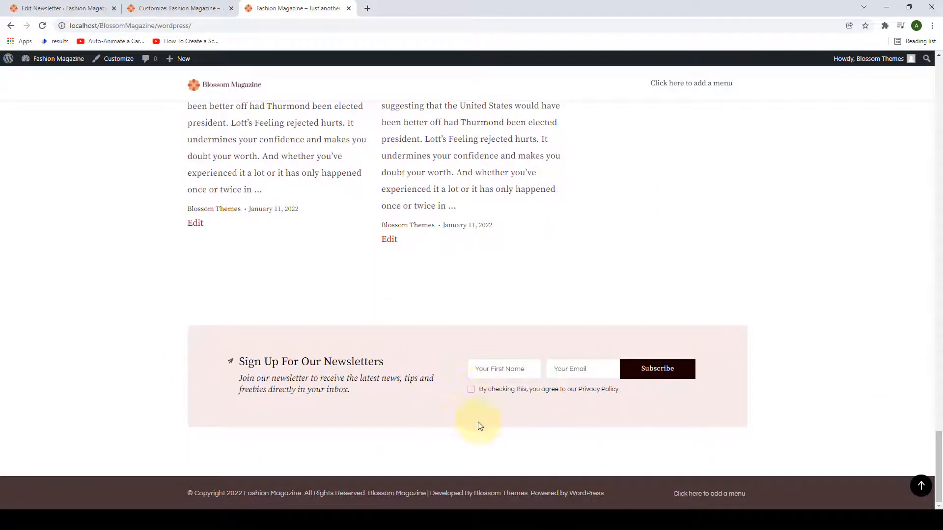
Step: Open the BlossomThemes Social Feed settings from the Customizer's Instagram Settings and connect the feed with the Instagram account
left_click(138, 4)
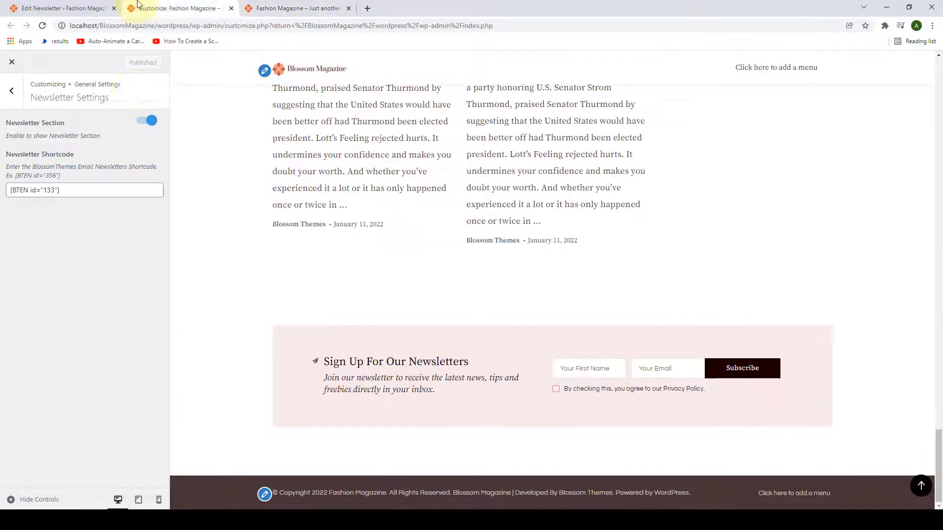
left_click(15, 99)
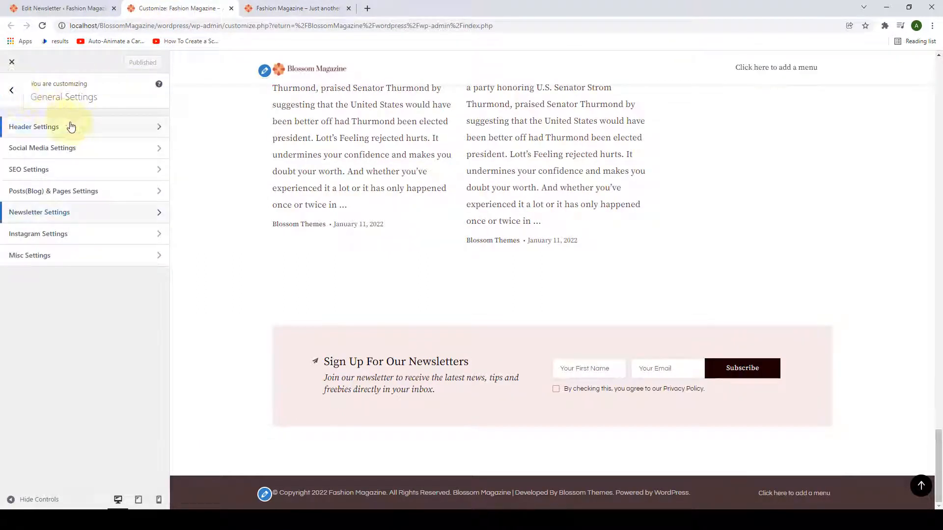
left_click(70, 240)
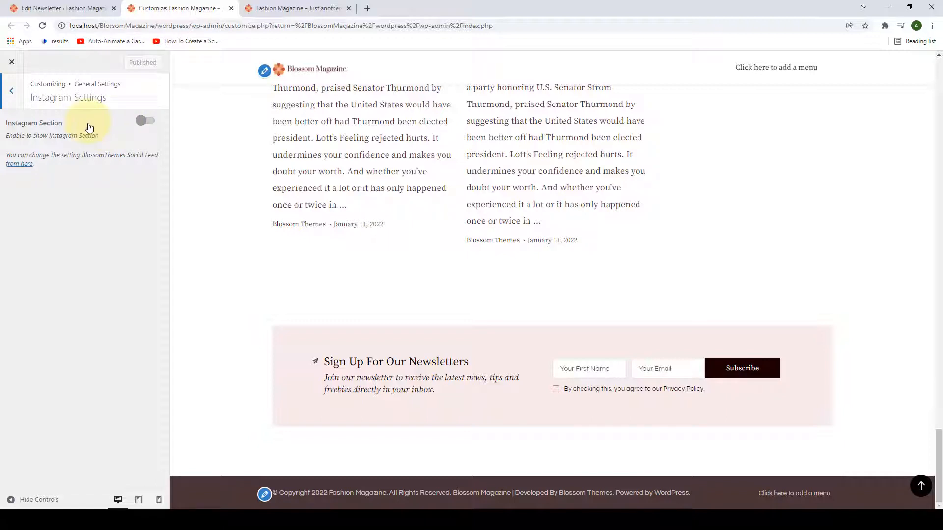
left_click(31, 170)
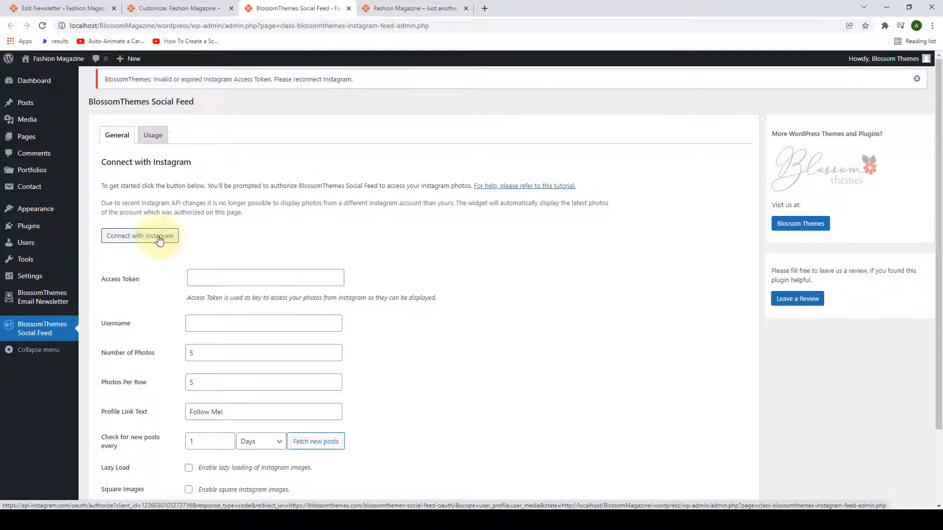
left_click(158, 237)
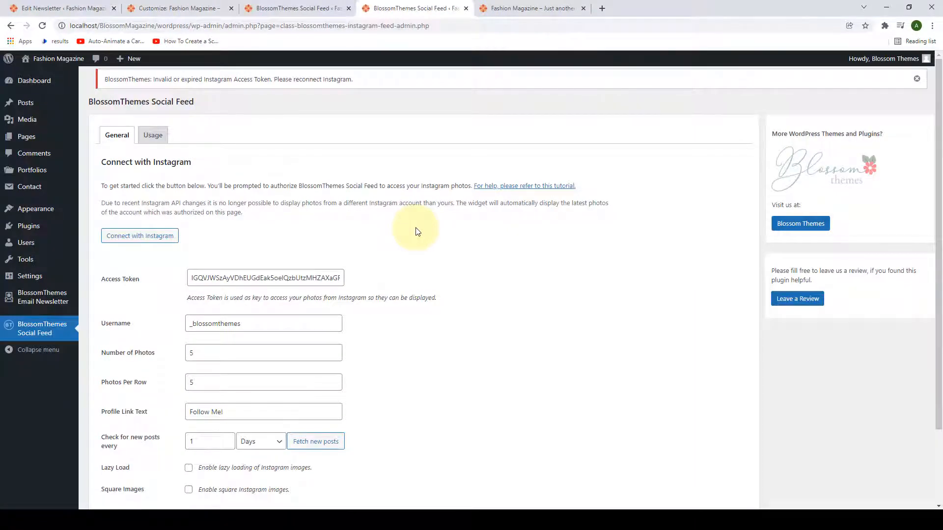
Step: Enable square Instagram images in the social feed settings and save the changes
scroll(344, 230, "down", 1)
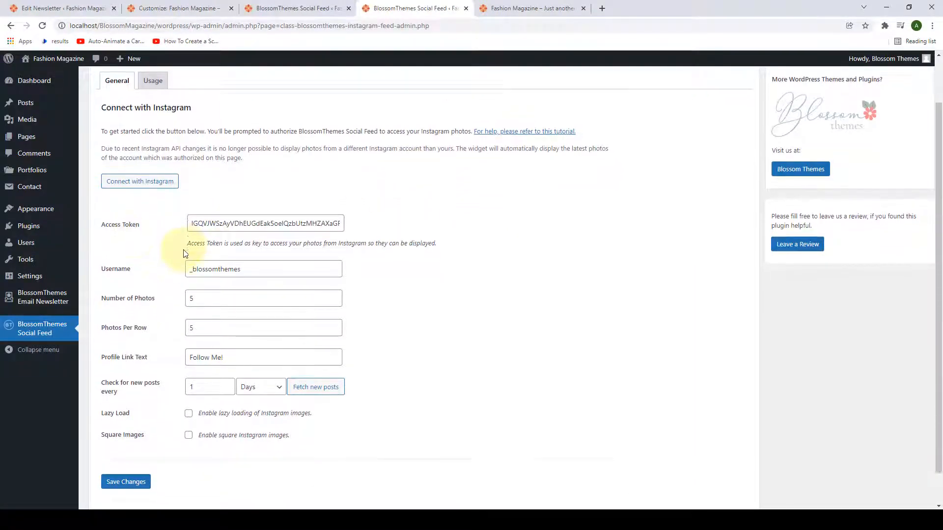
scroll(184, 250, "down", 1)
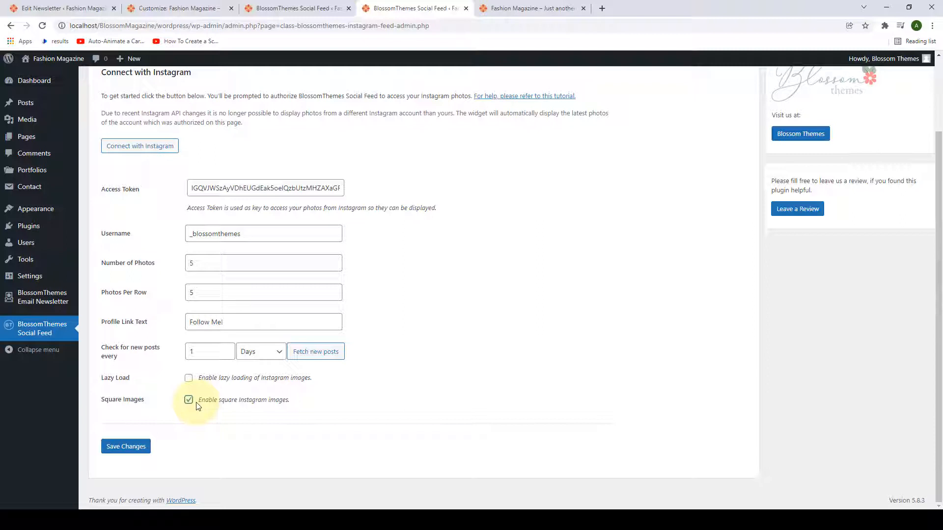
left_click(136, 451)
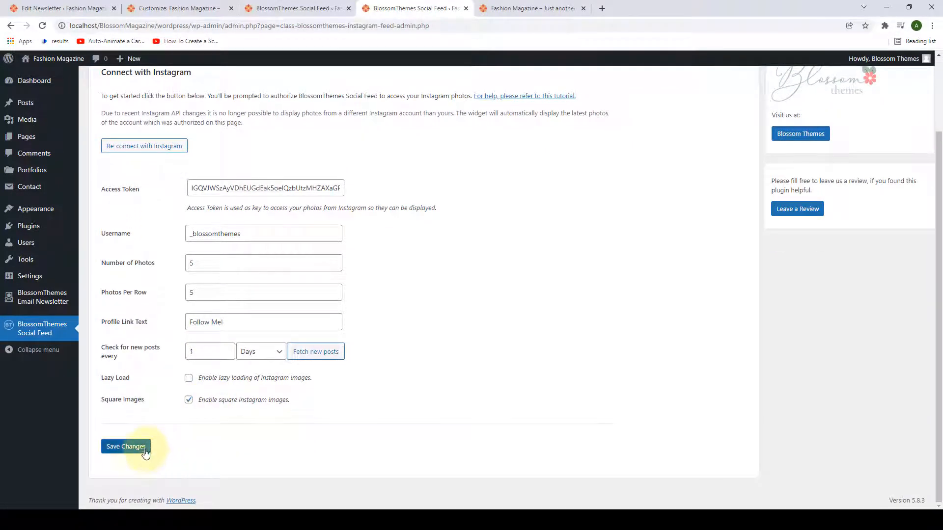
scroll(225, 414, "up", 2)
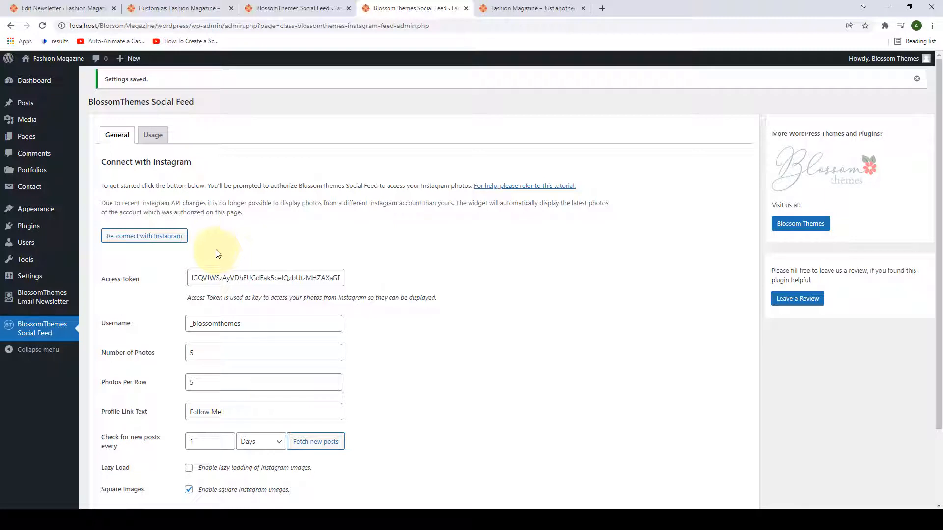
Step: Close both social feed settings pages, enable the Instagram Section in the Customizer and publish it
left_click(465, 9)
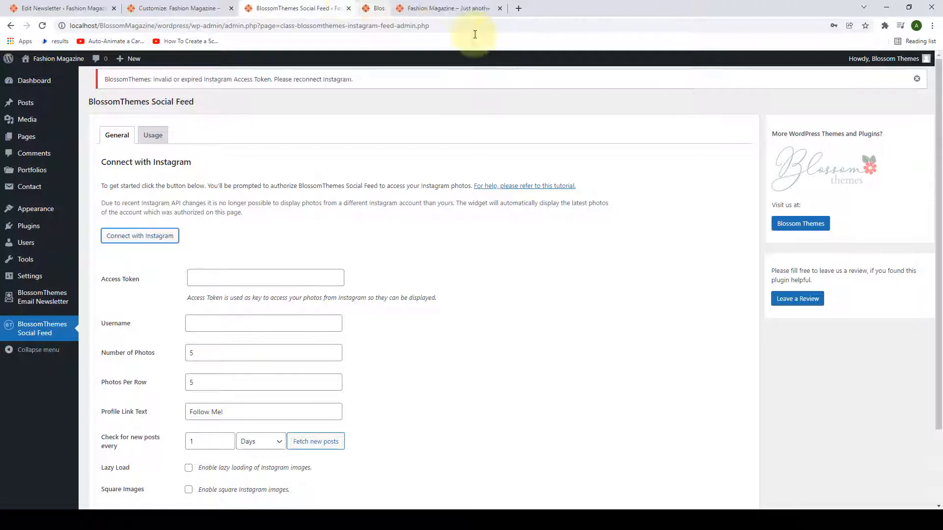
left_click(348, 8)
left_click(189, 10)
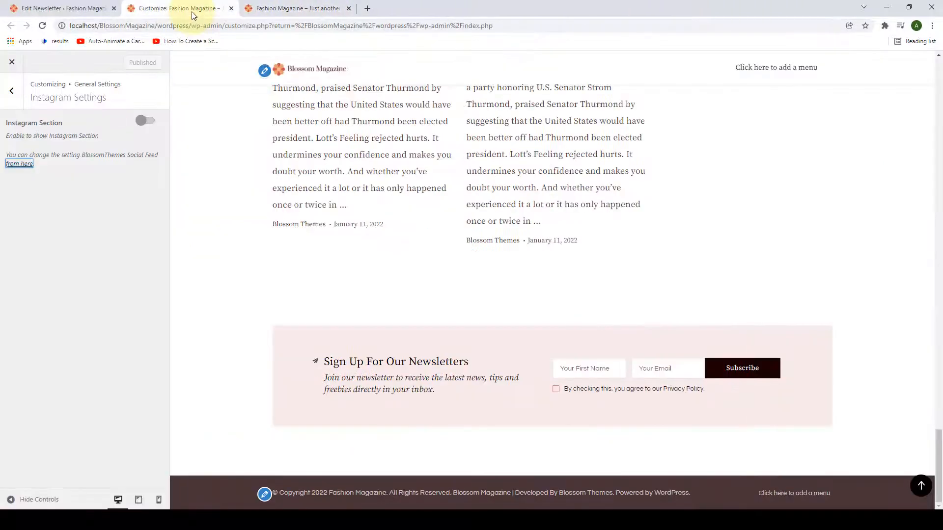
left_click(147, 121)
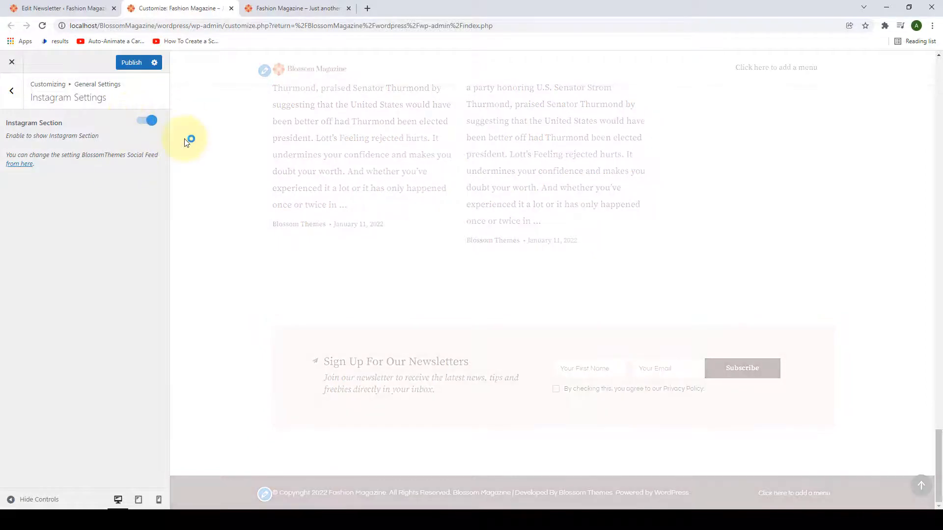
scroll(213, 273, "down", 3)
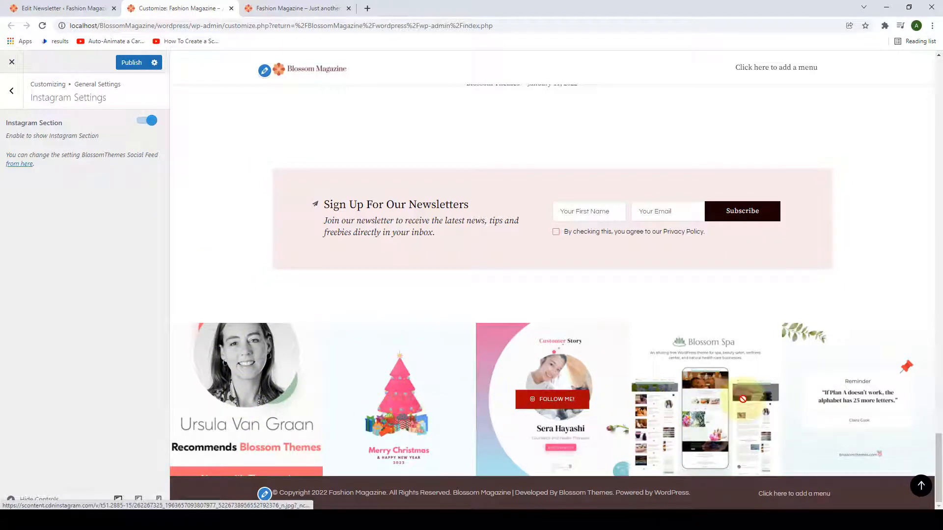
left_click(138, 68)
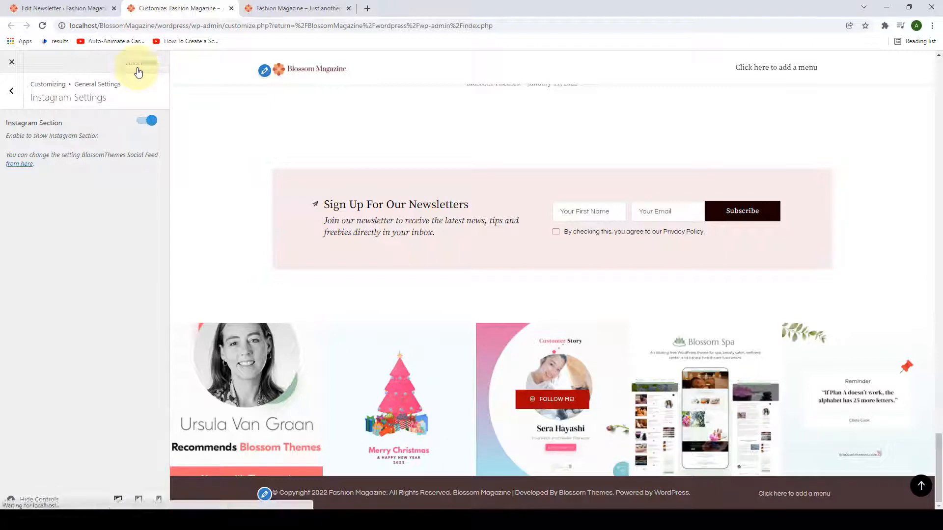
Step: Reload the live home page and check the Instagram feed above the footer
left_click(323, 6)
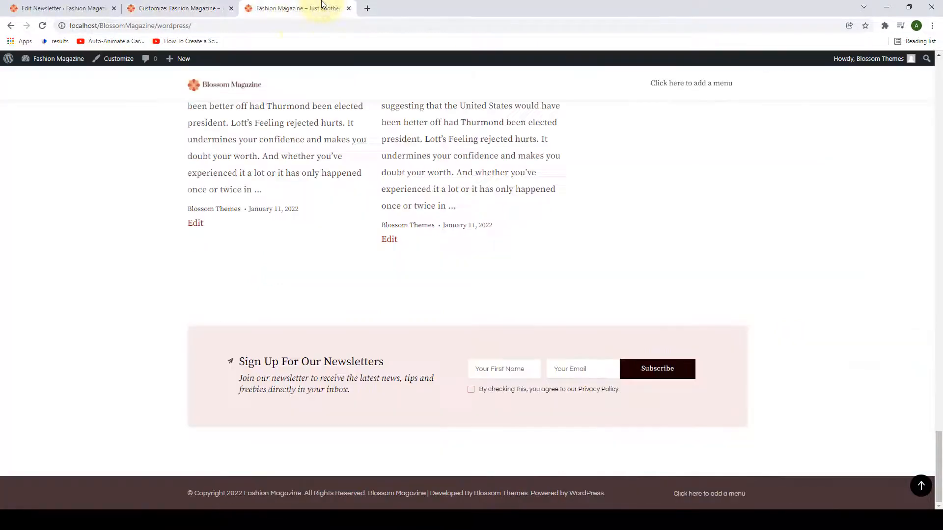
left_click(42, 25)
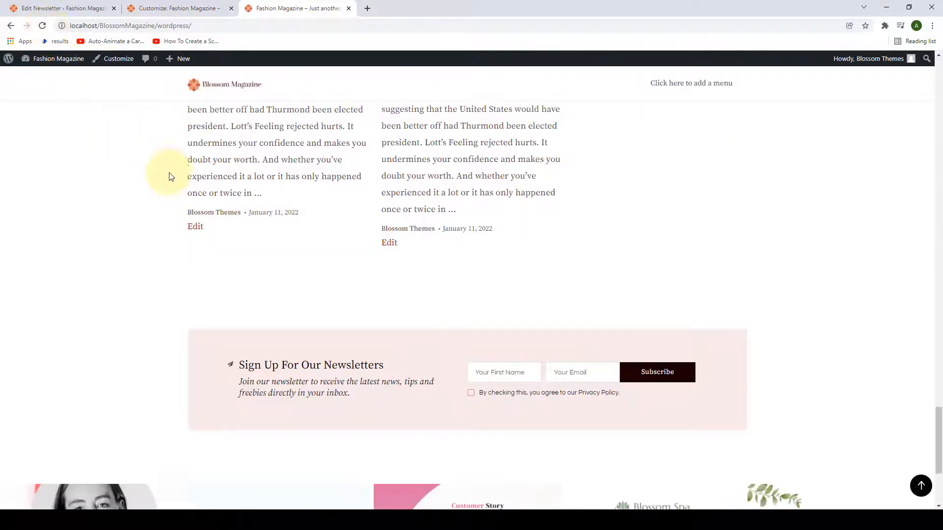
scroll(123, 256, "down", 4)
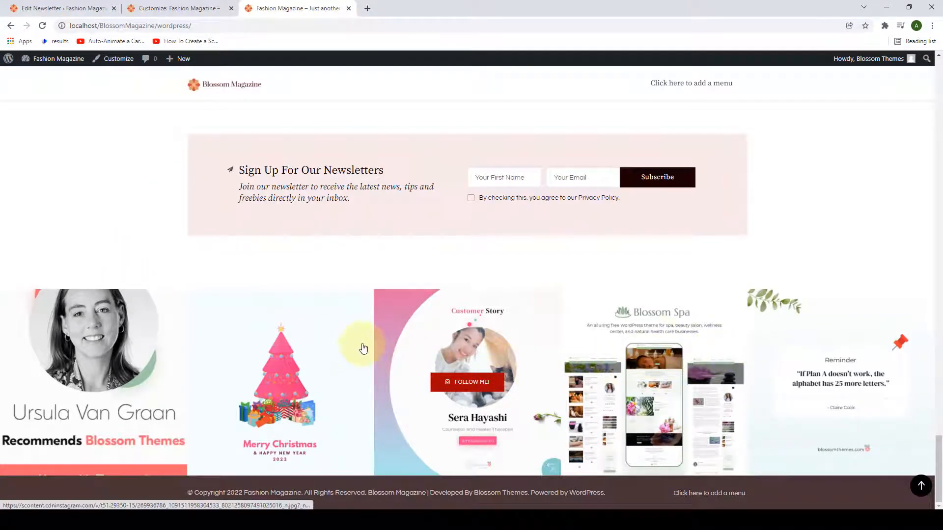
Step: Return to the Customizer's General Settings and open the Misc Settings
left_click(140, 8)
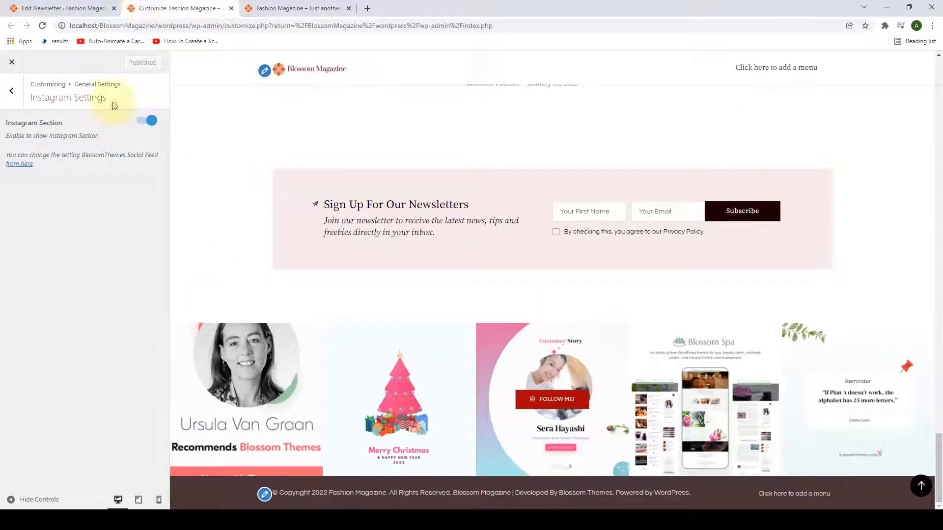
left_click(11, 90)
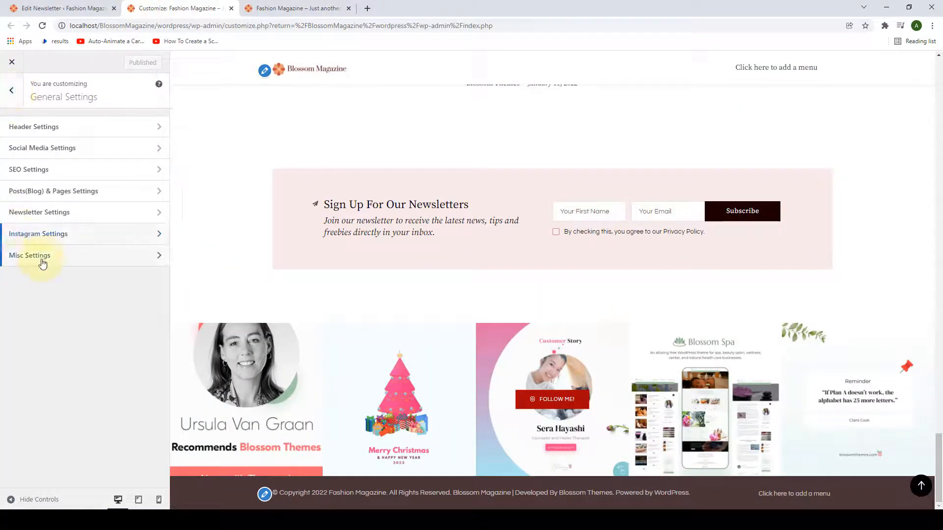
left_click(100, 265)
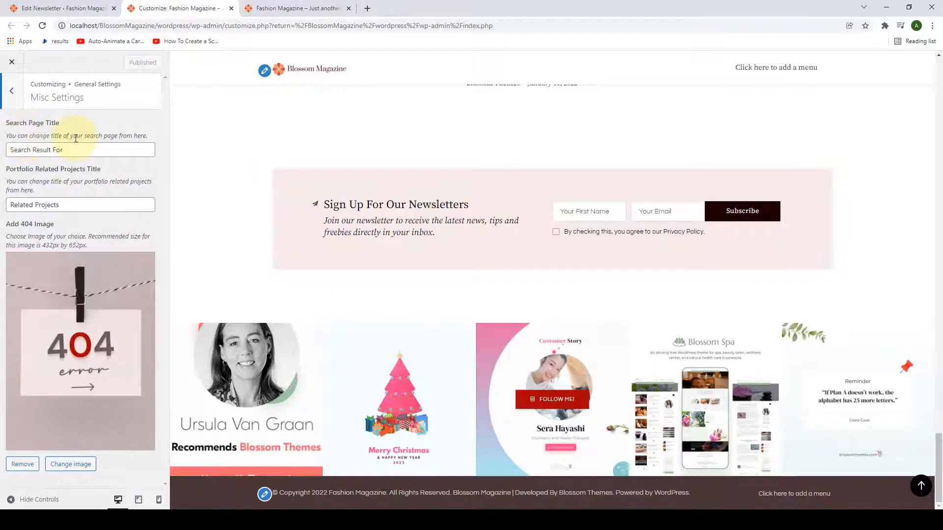
Step: Search the previewed site for "Fashion" and examine the title of the search results page
left_click(921, 489)
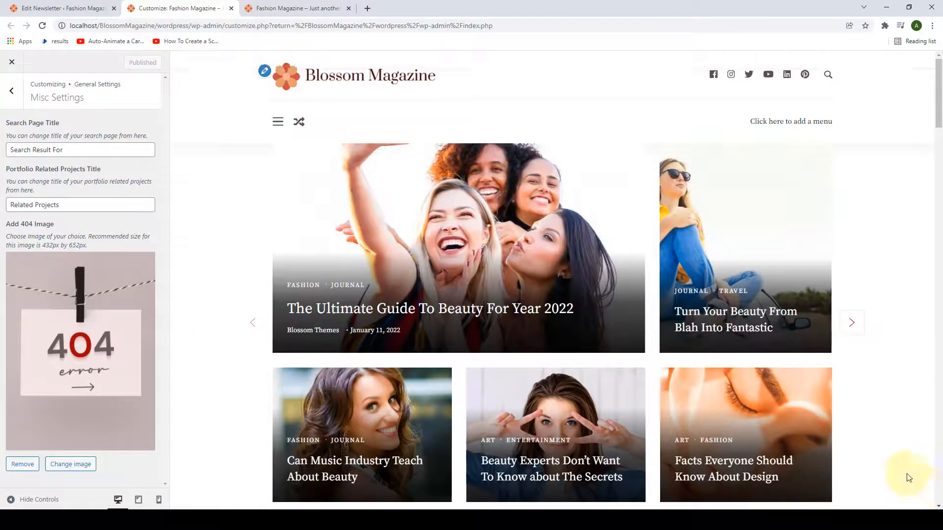
left_click(828, 75)
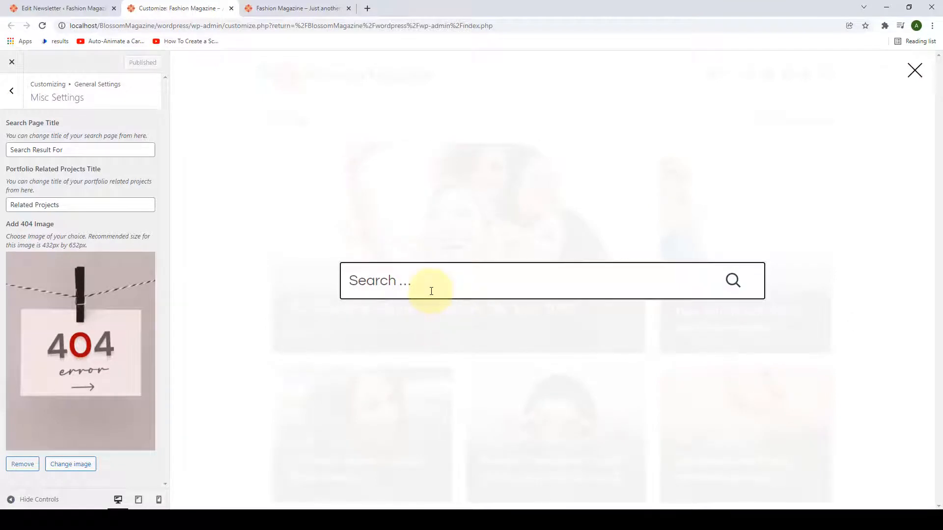
type("Fashion")
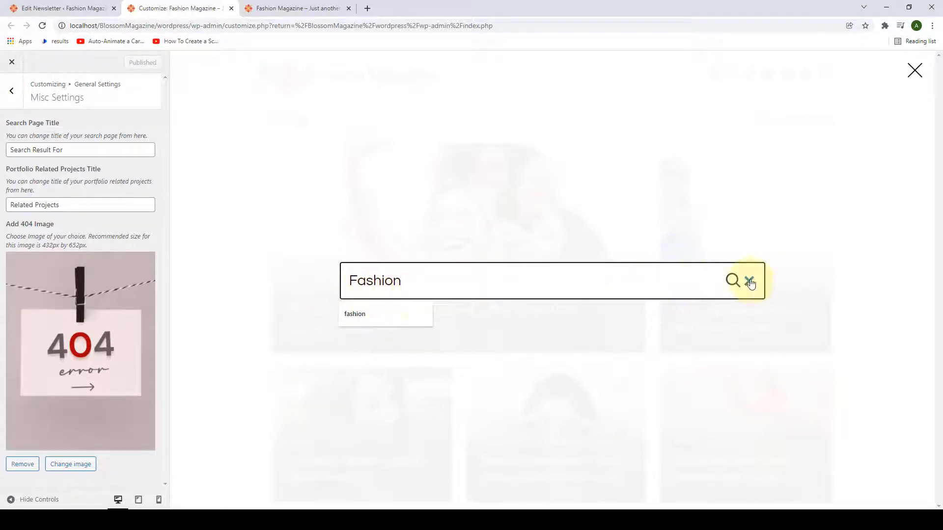
left_click(732, 281)
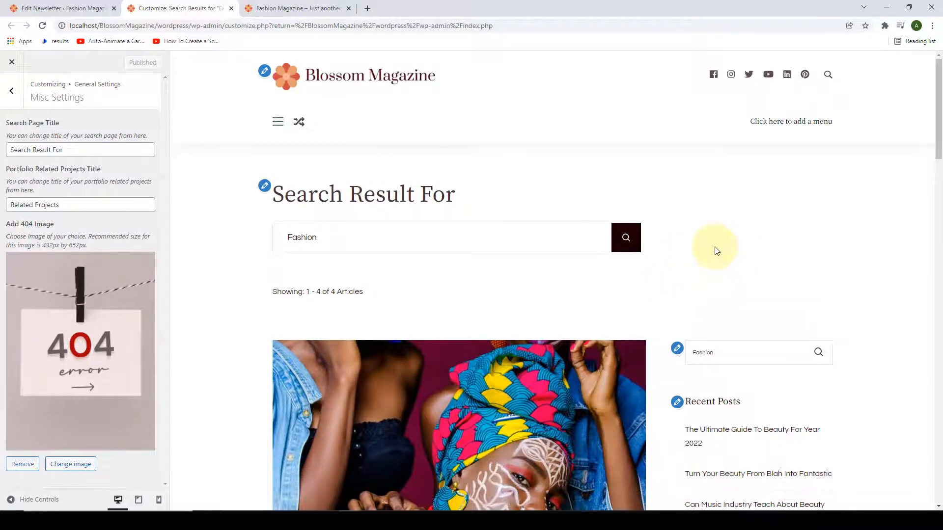
scroll(715, 251, "down", 2)
scroll(715, 255, "up", 2)
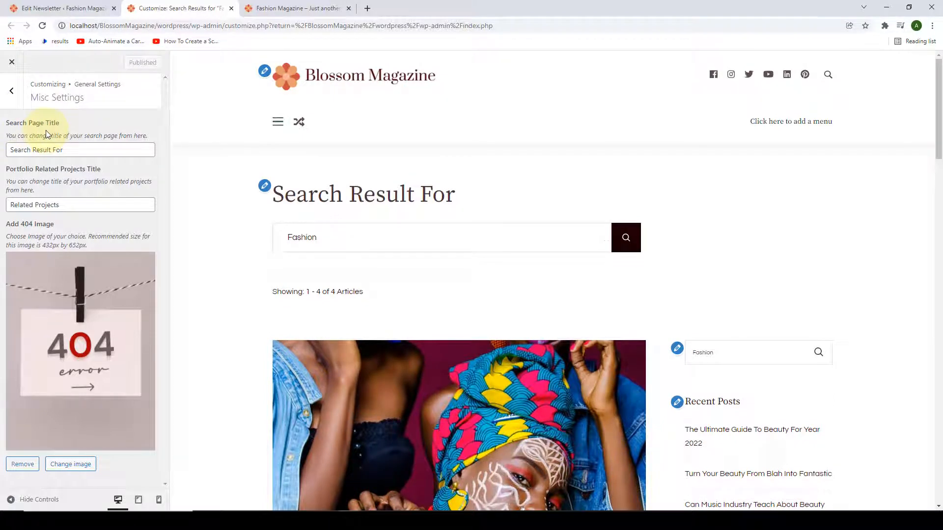
left_click_drag(458, 193, 270, 199)
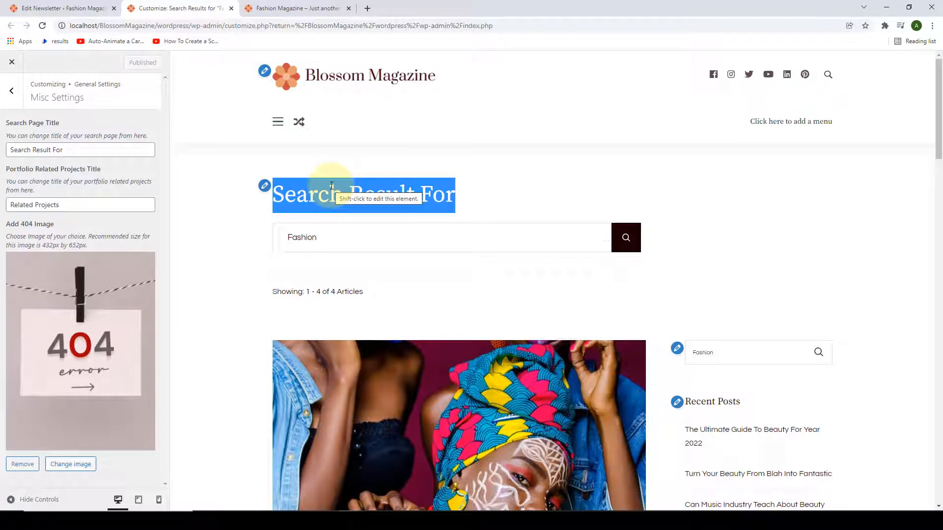
left_click(196, 194)
Step: Try "Showing Results For" as the Search Page Title
left_click_drag(73, 149, 10, 150)
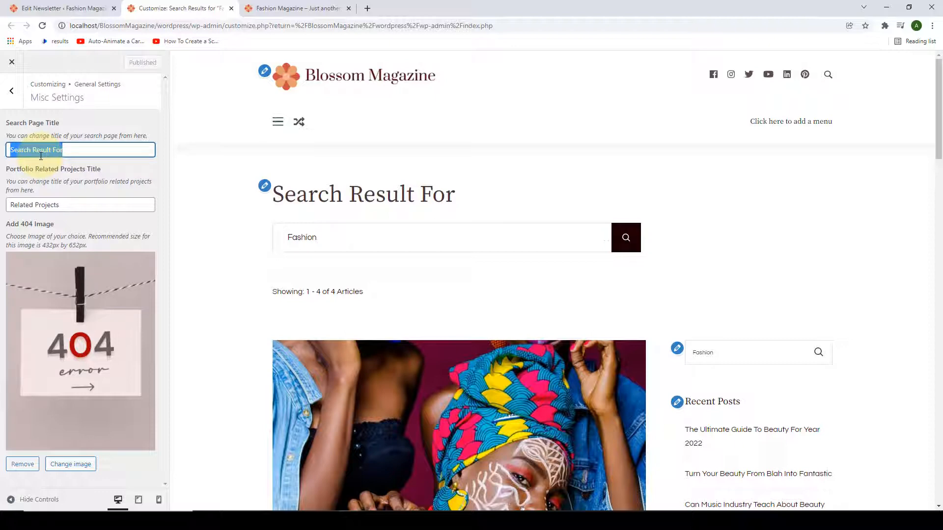
key("BackSpace")
type("Sh")
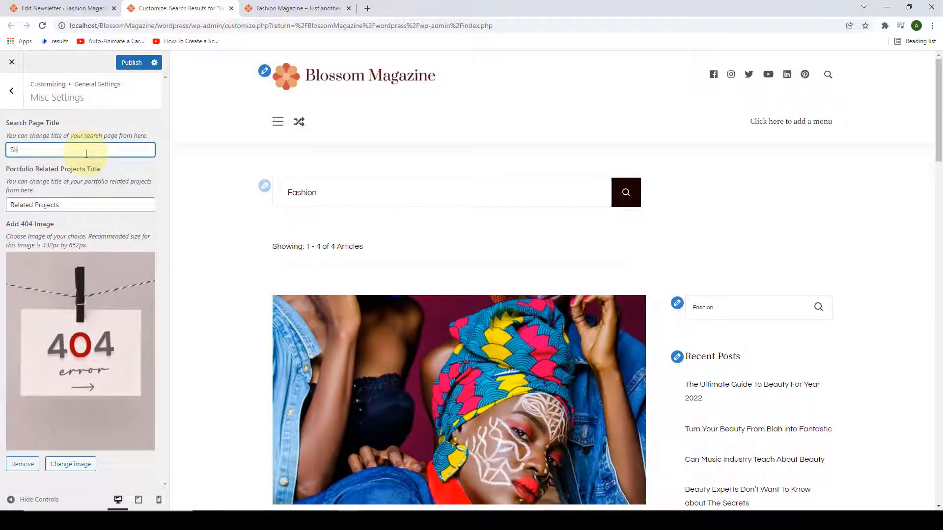
type("owing Re")
type("sults For")
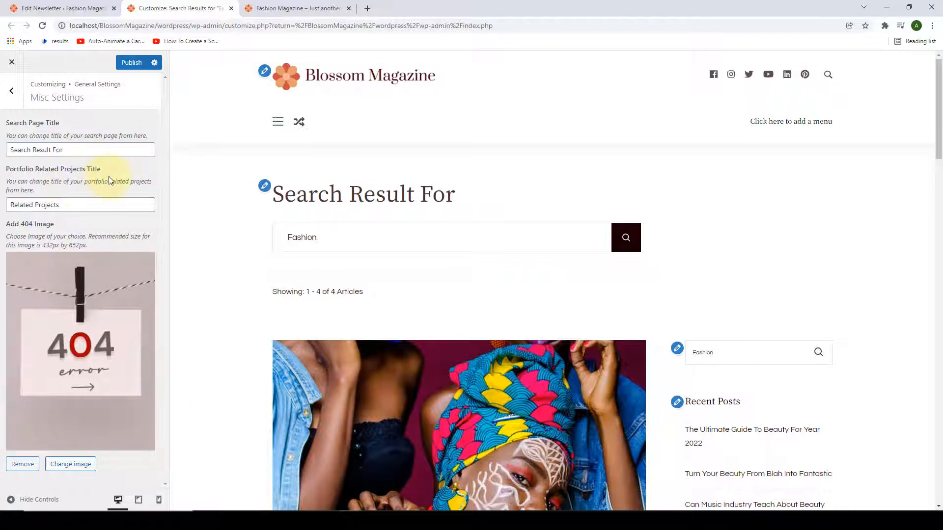
left_click_drag(74, 205, 10, 208)
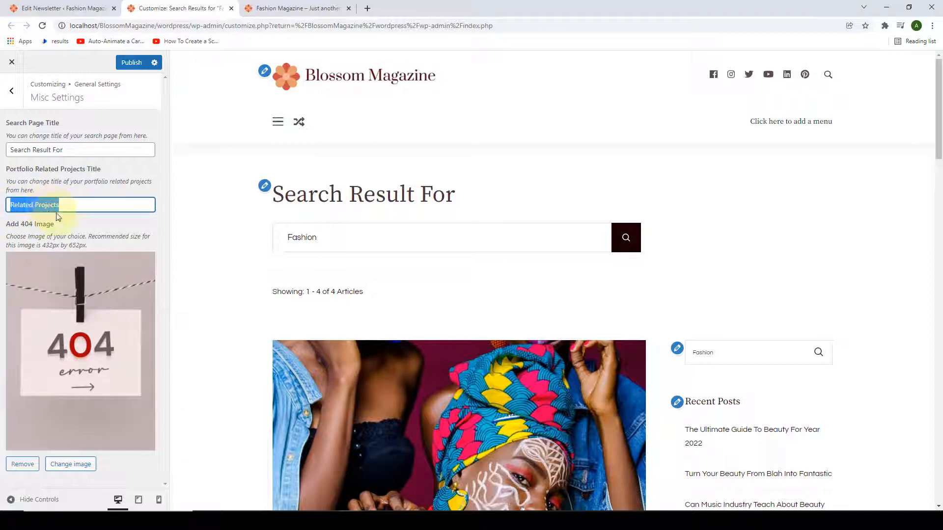
left_click(78, 227)
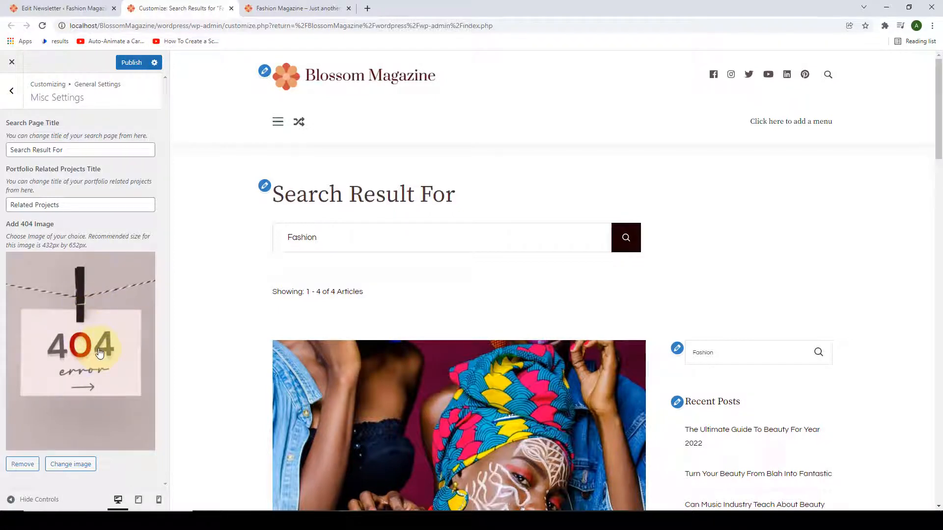
Step: Open the live site's nonexistent "404" address and examine the image on the Page Not Found page
left_click(355, 12)
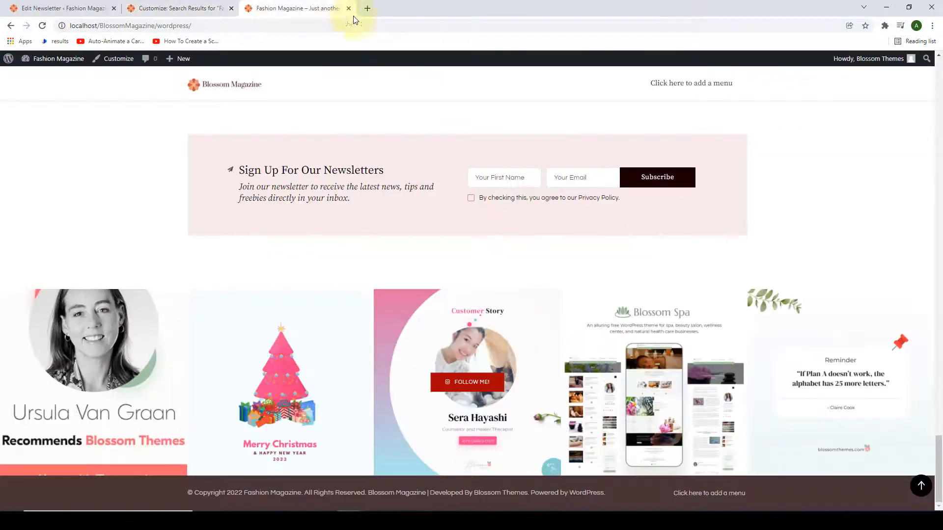
left_click(343, 27)
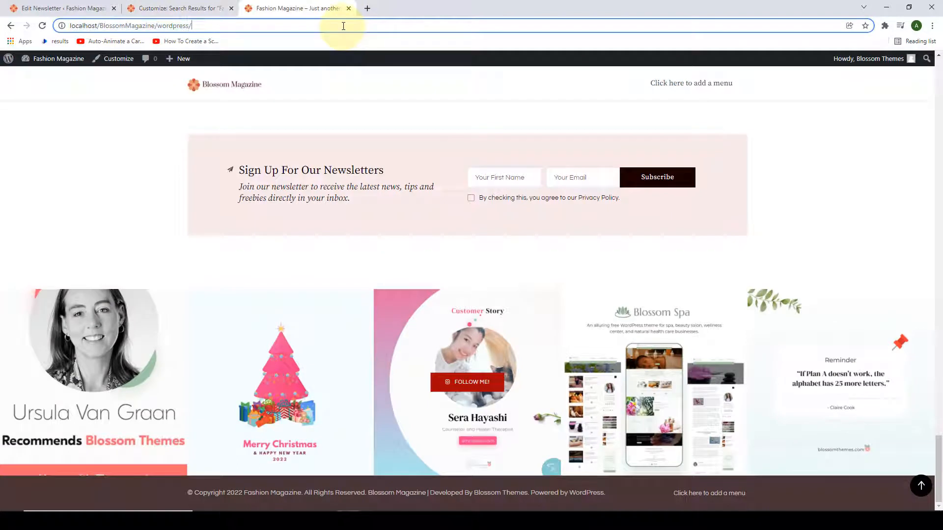
type("404")
key("Return")
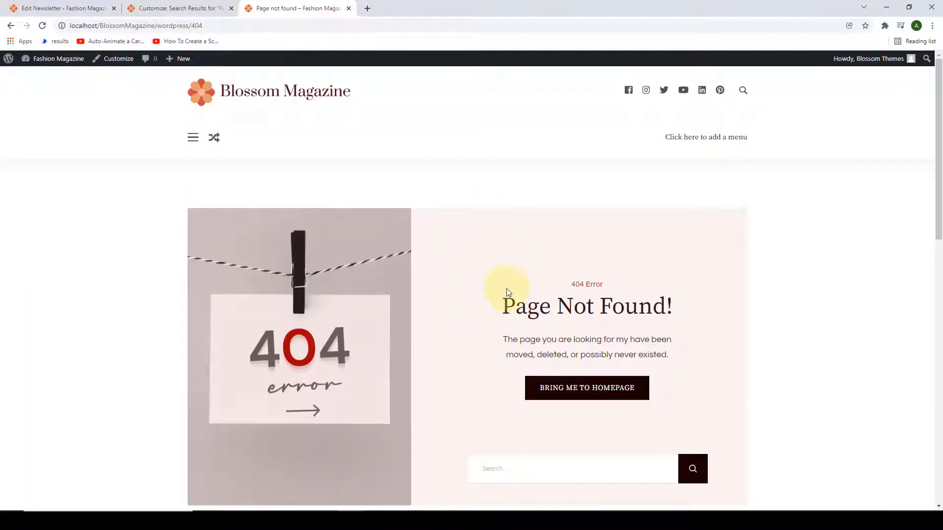
scroll(324, 330, "down", 1)
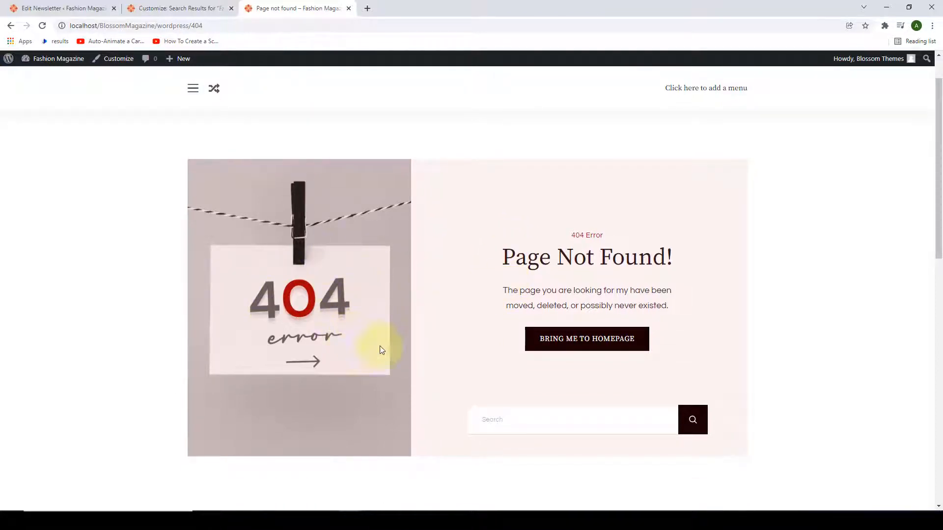
Step: Replace the 404 image in the Misc Settings with the glowing laptop photo from the media library and publish the change
left_click(178, 5)
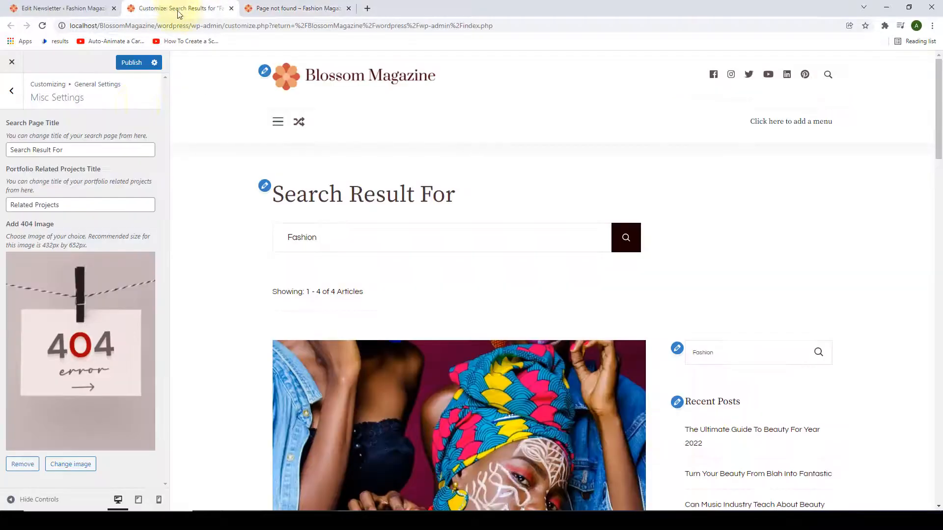
left_click(77, 468)
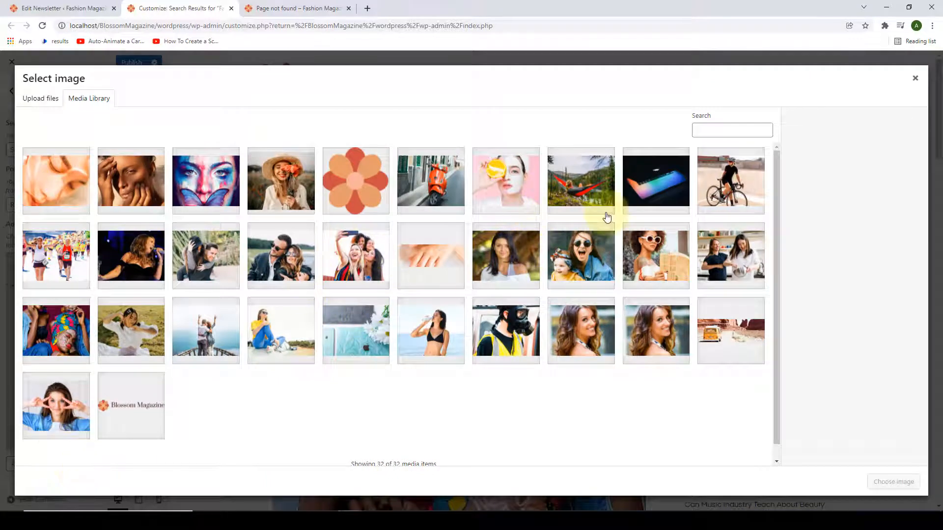
left_click(646, 199)
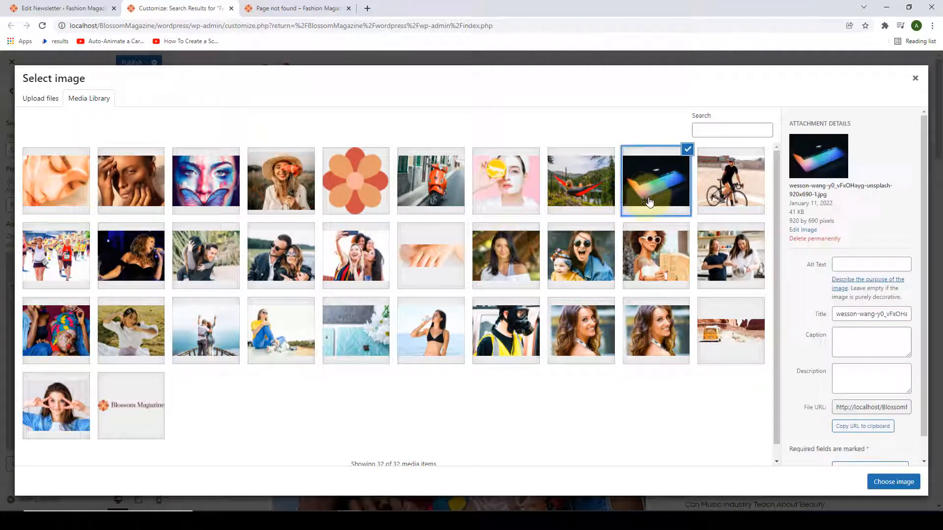
left_click(903, 484)
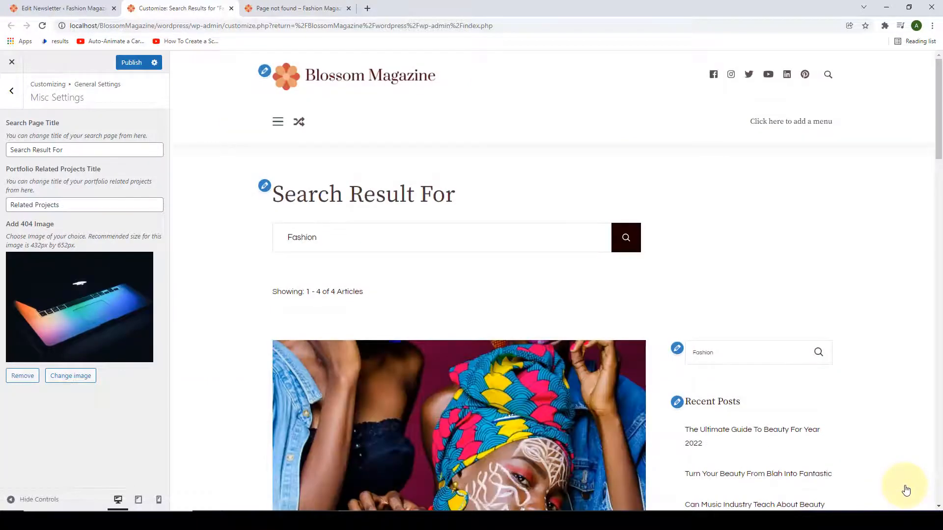
left_click(131, 64)
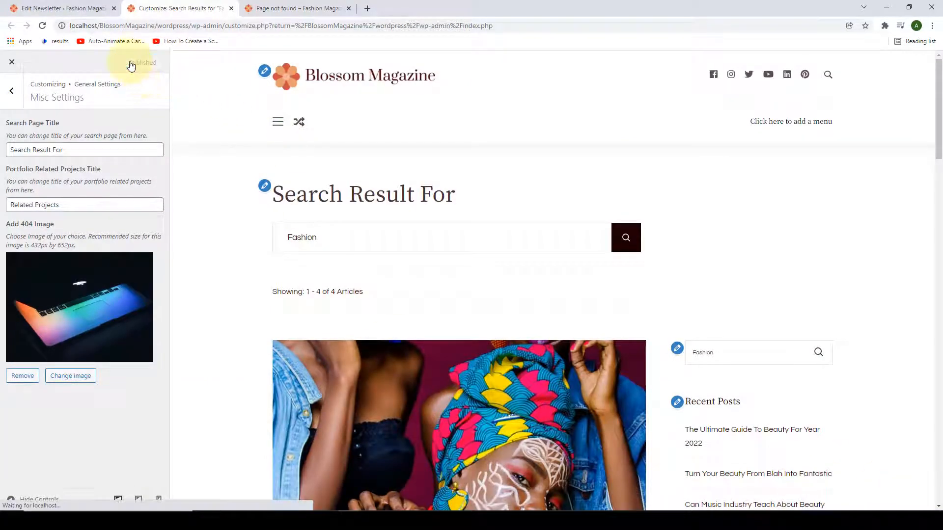
Step: Reload the live 404 page and check its image
left_click(305, 7)
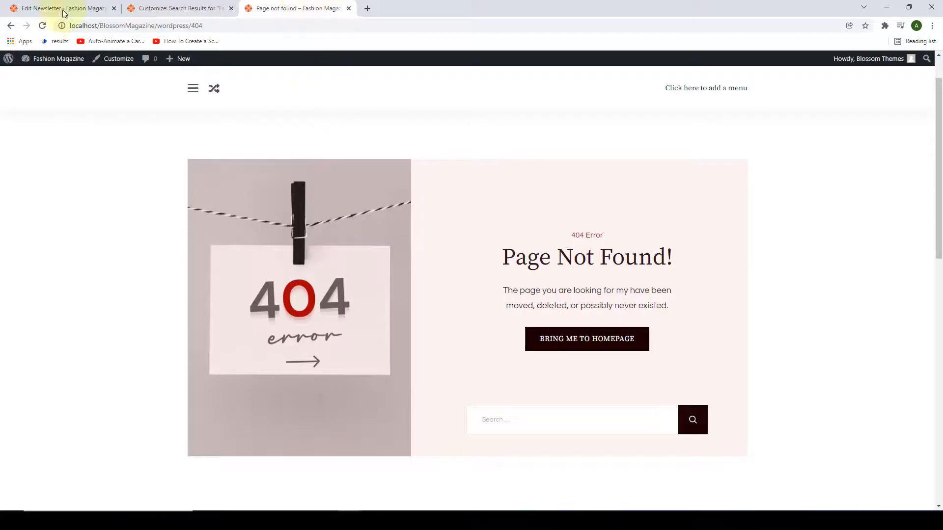
left_click(43, 25)
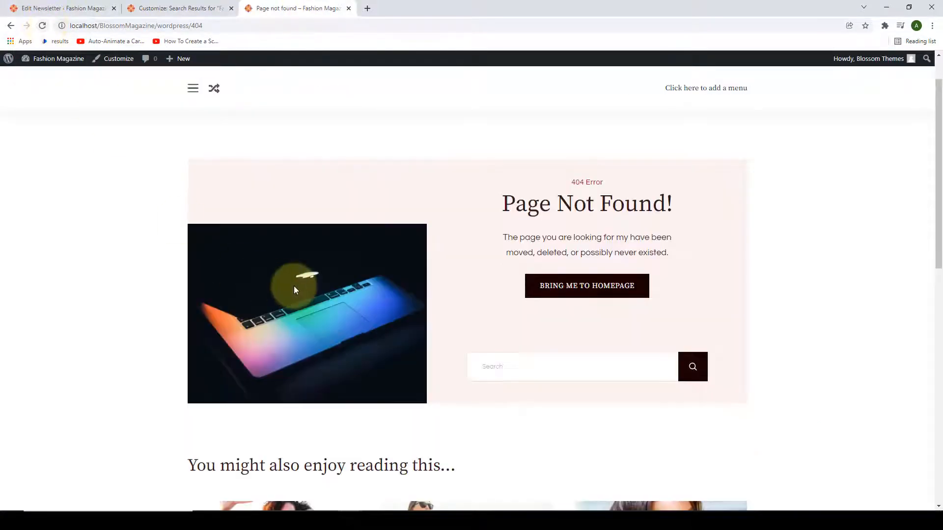
scroll(294, 286, "down", 1)
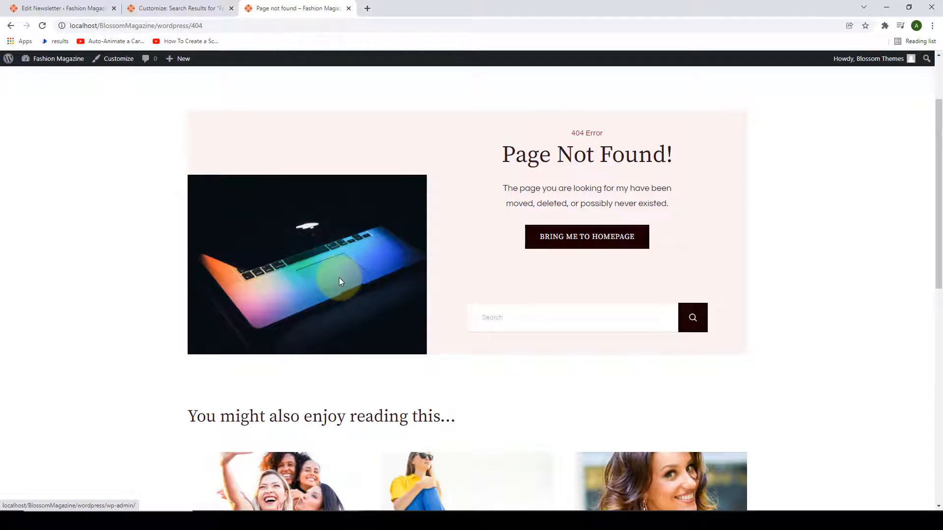
Step: Leave the General Settings in the Customizer and open the Menus settings
left_click(177, 8)
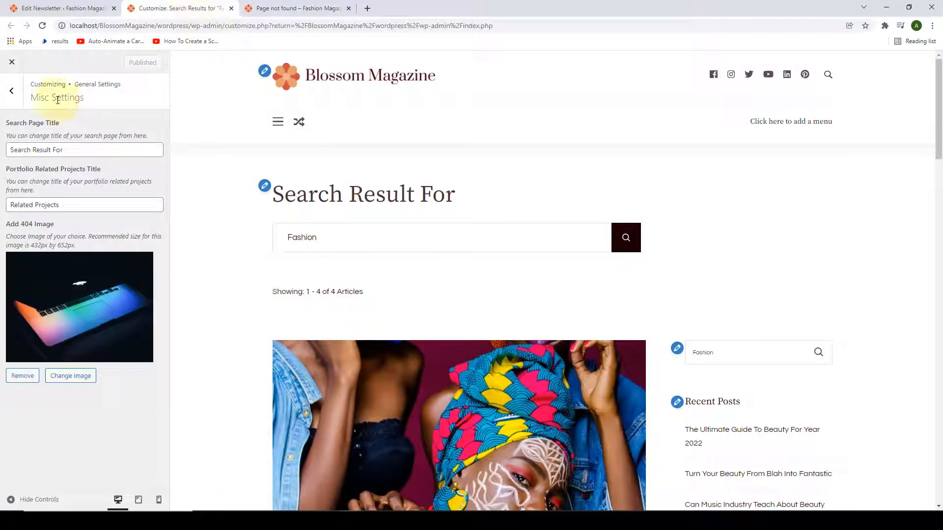
left_click(21, 98)
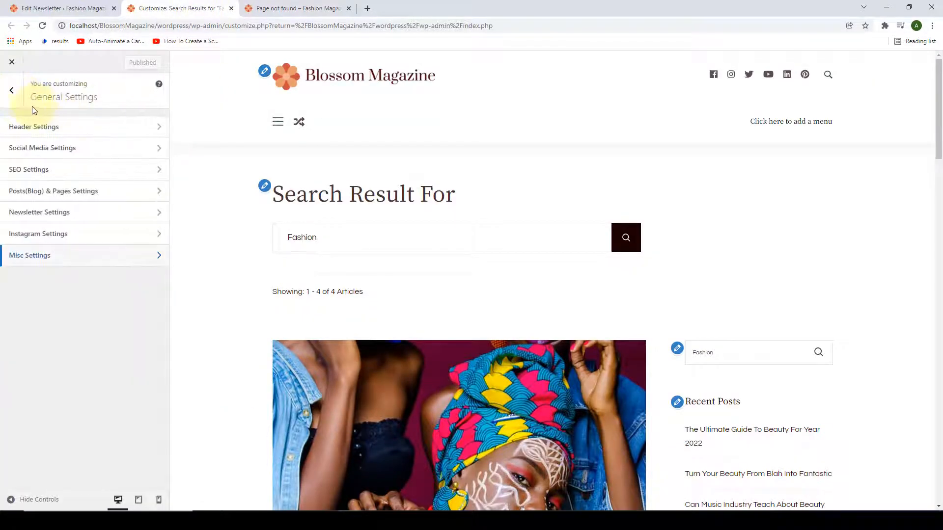
left_click(10, 90)
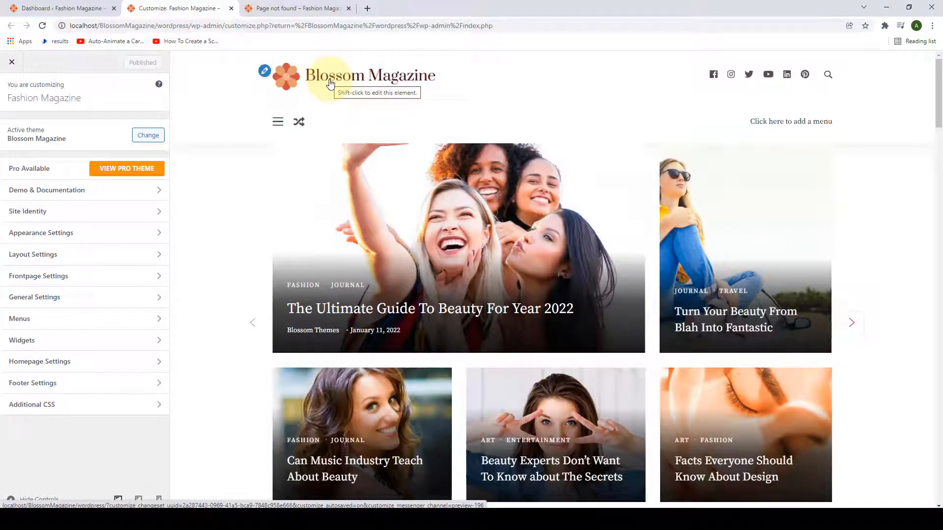
left_click(146, 323)
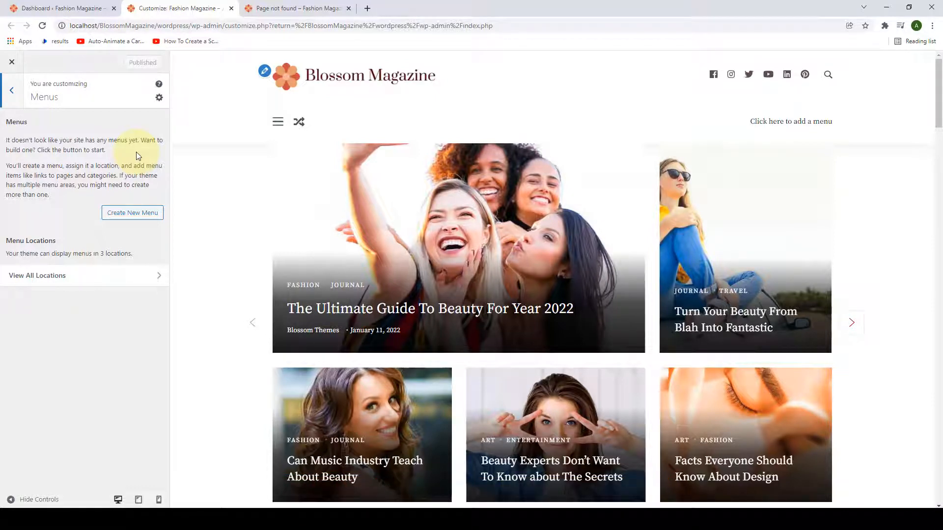
Step: Create a new menu named "Primary Menu" and assign it to the Primary location
left_click(127, 212)
left_click(68, 137)
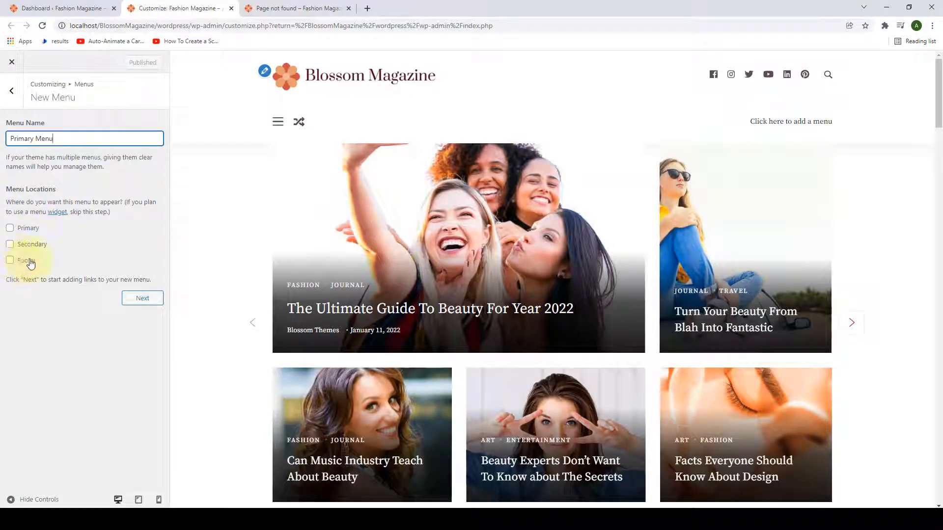
left_click(12, 230)
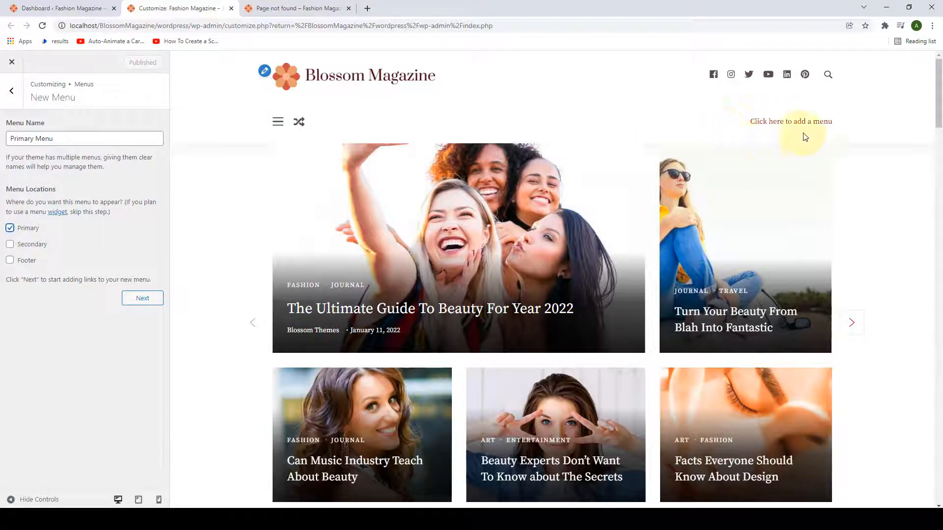
left_click(143, 299)
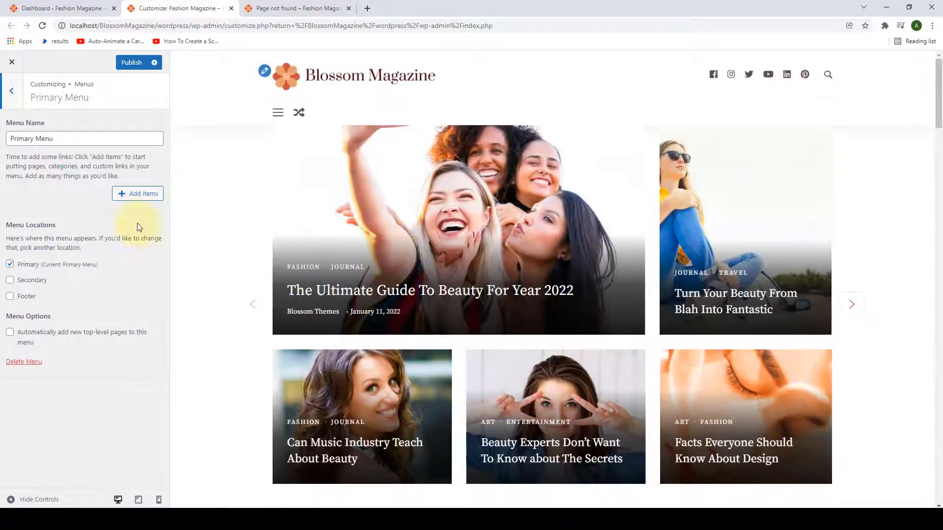
Step: Examine the item types available for the menu, including posts, portfolios, categories, tags, portfolio categories and custom links
left_click(122, 196)
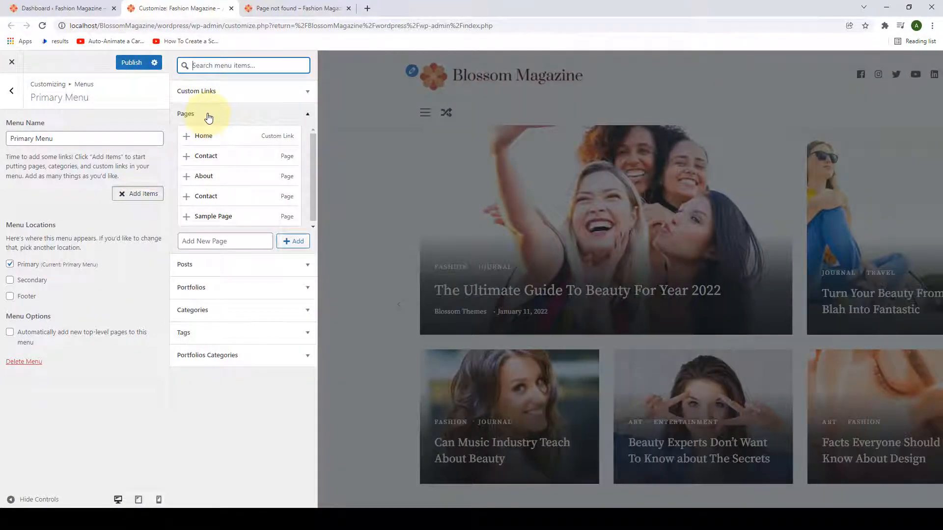
left_click(211, 264)
left_click(212, 293)
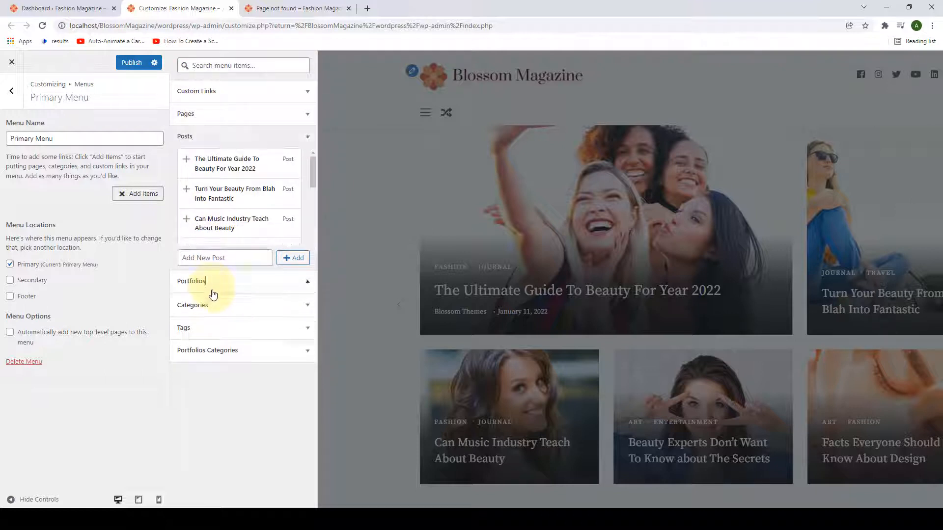
left_click(225, 213)
left_click(218, 314)
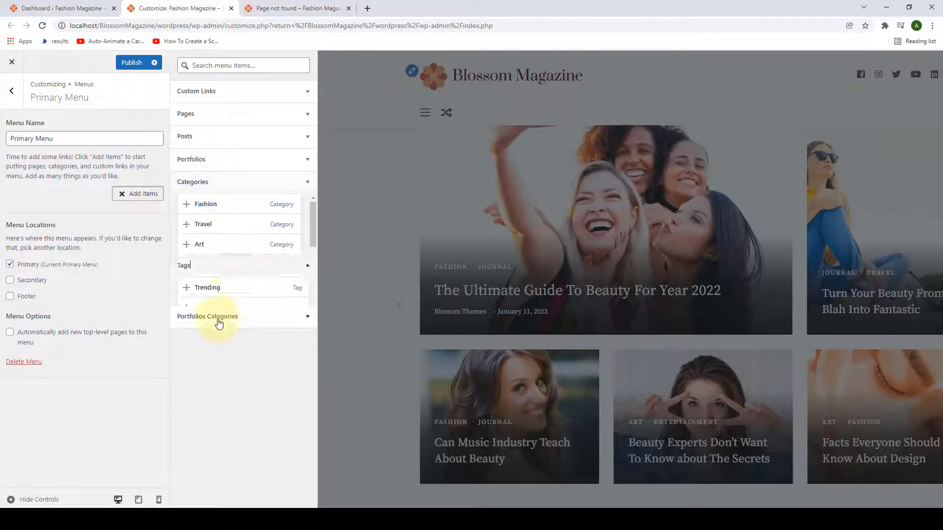
left_click(221, 295)
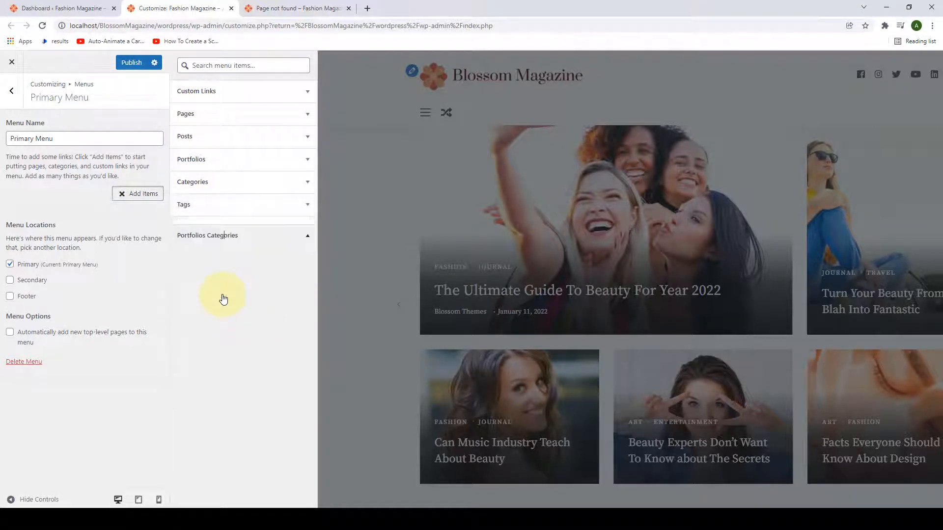
left_click(239, 93)
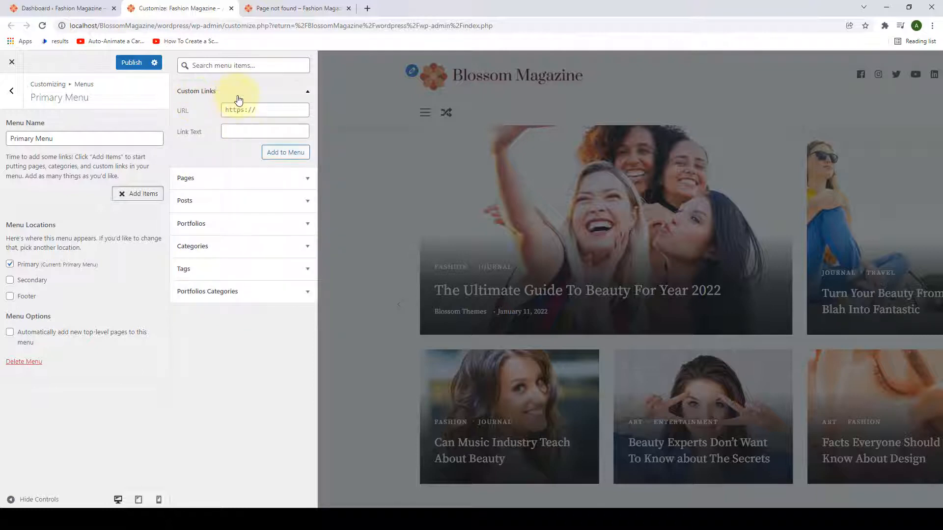
left_click(238, 99)
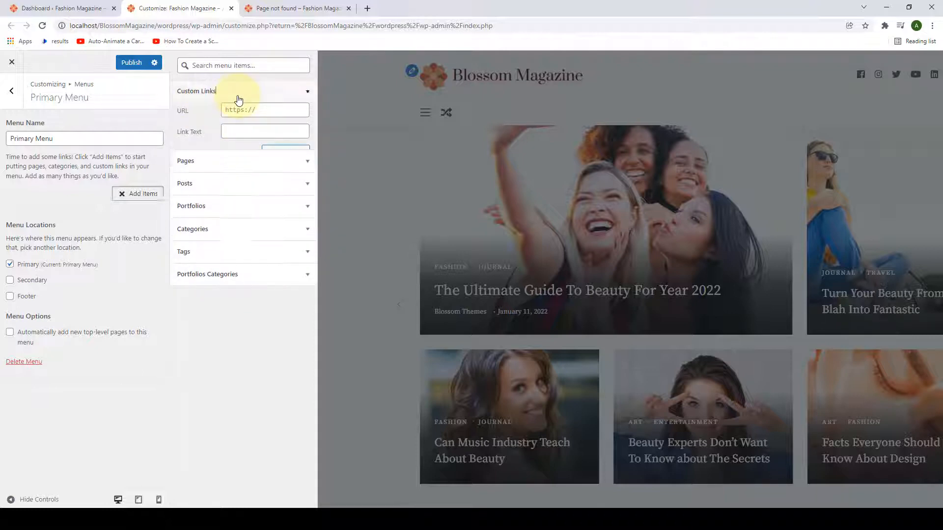
Step: Add the Home link and the first Contact and About pages to the Primary Menu
left_click(211, 115)
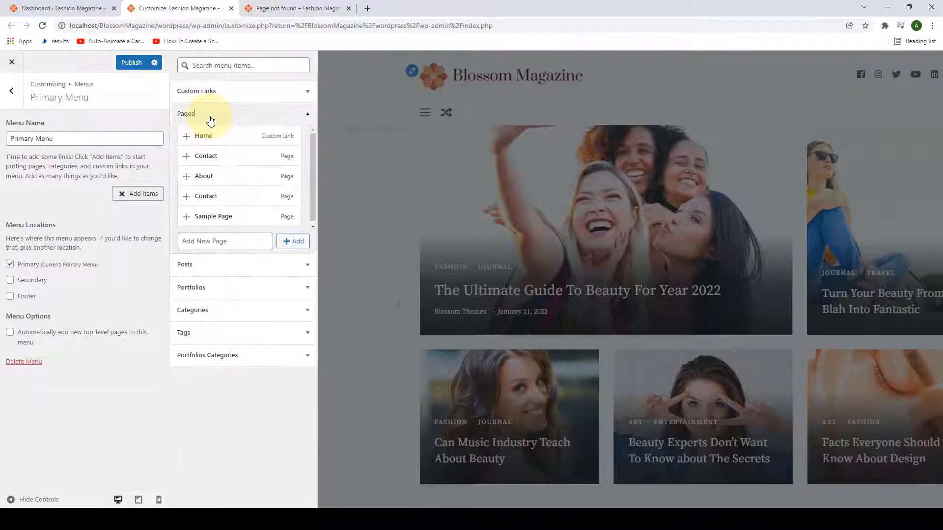
left_click(187, 136)
left_click(191, 157)
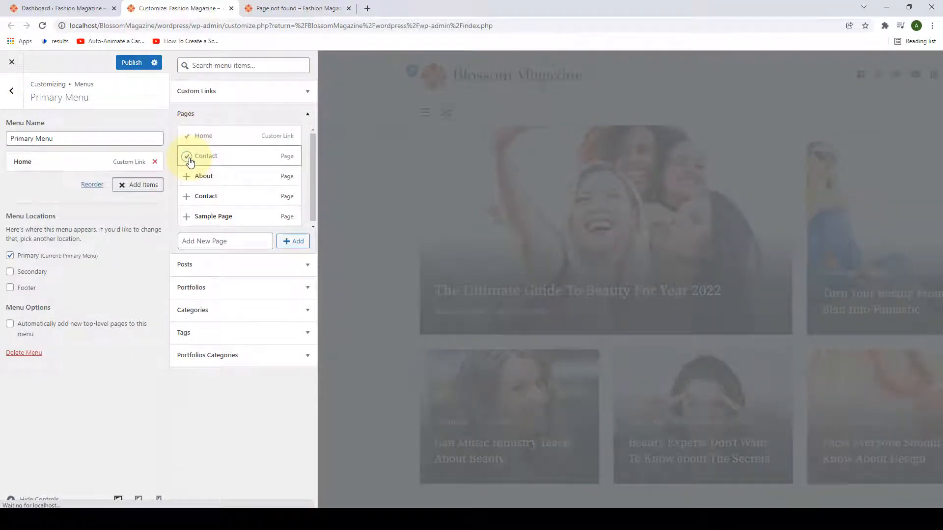
left_click(188, 177)
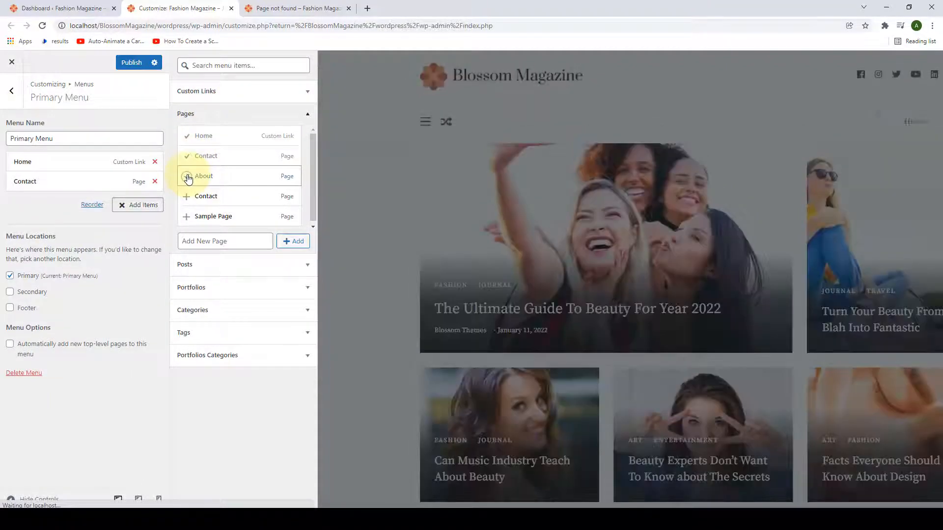
Step: Add the Art, Travel and Fashion categories to the Primary Menu and finish adding items
left_click(211, 317)
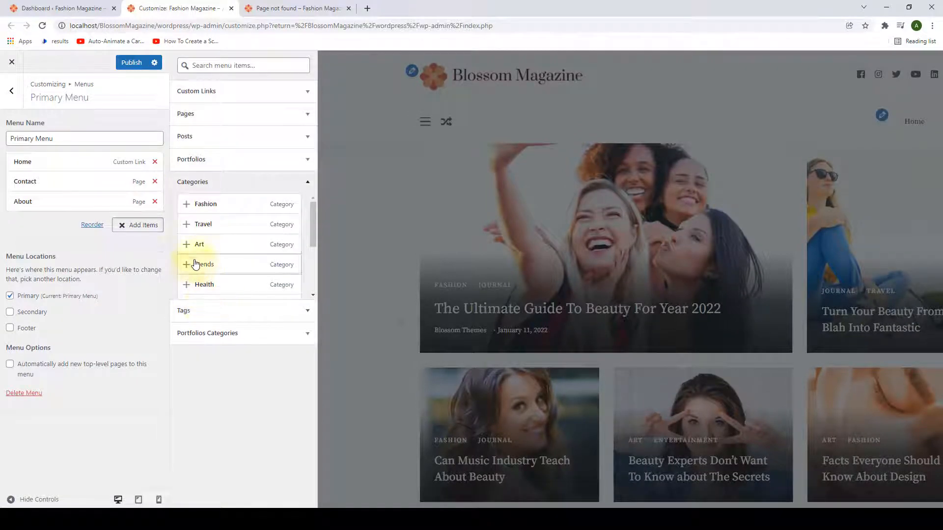
left_click(188, 245)
left_click(190, 224)
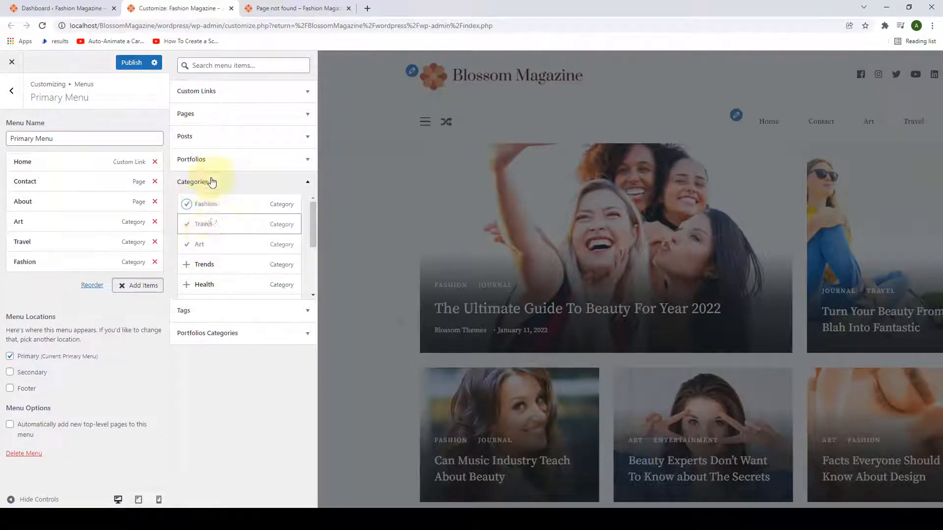
left_click(47, 287)
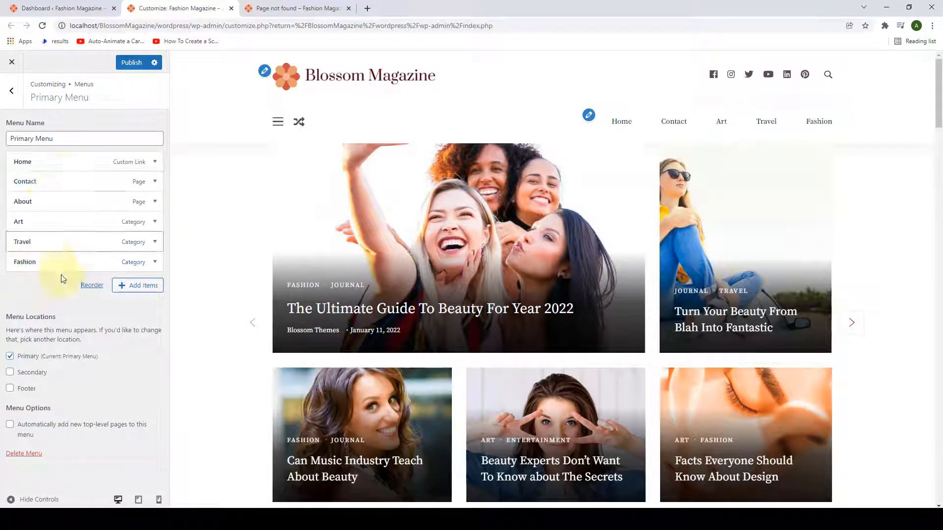
Step: Try moving Art directly below Home with Contact nested under it, and check the submenu in the preview
left_click_drag(58, 219, 59, 179)
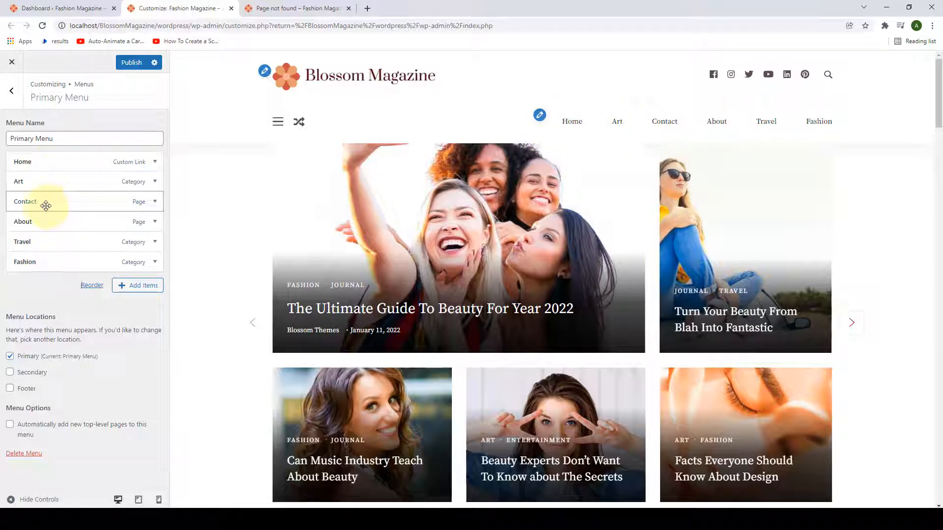
left_click_drag(45, 206, 51, 206)
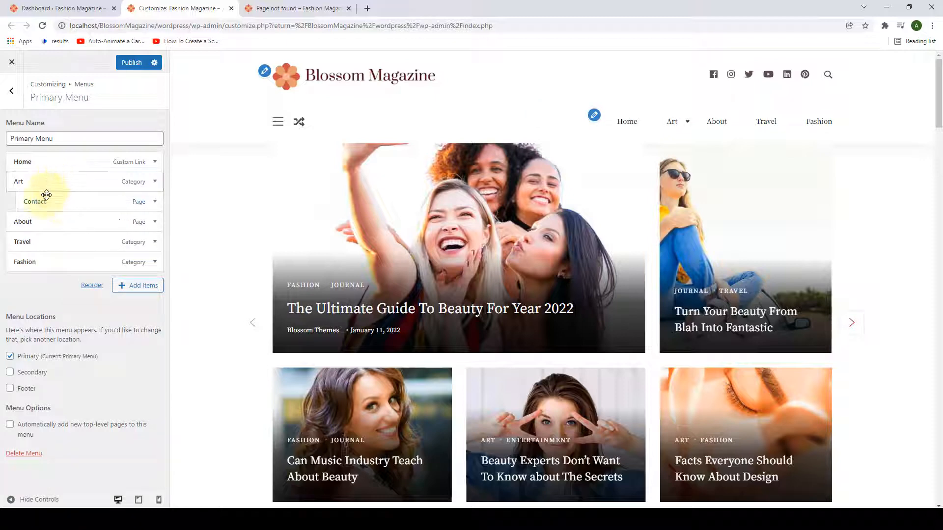
mouse_move(687, 136)
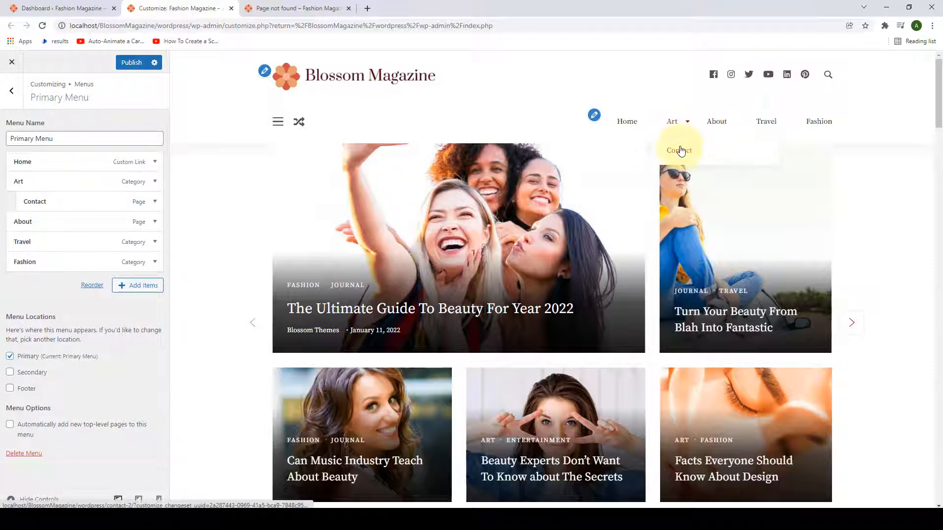
Step: Arrange the Primary Menu as top-level items in the order Home, About, Art, Travel, Fashion, Contact
left_click_drag(68, 210, 55, 208)
left_click_drag(44, 221, 50, 256)
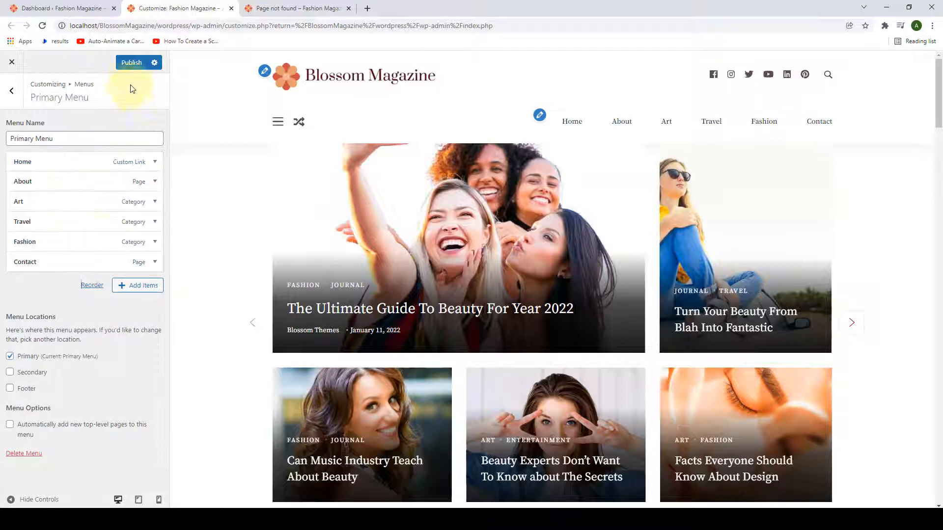
Step: Publish the Primary Menu changes and create a new menu named Secondary Menu assigned to the Secondary location
left_click(131, 63)
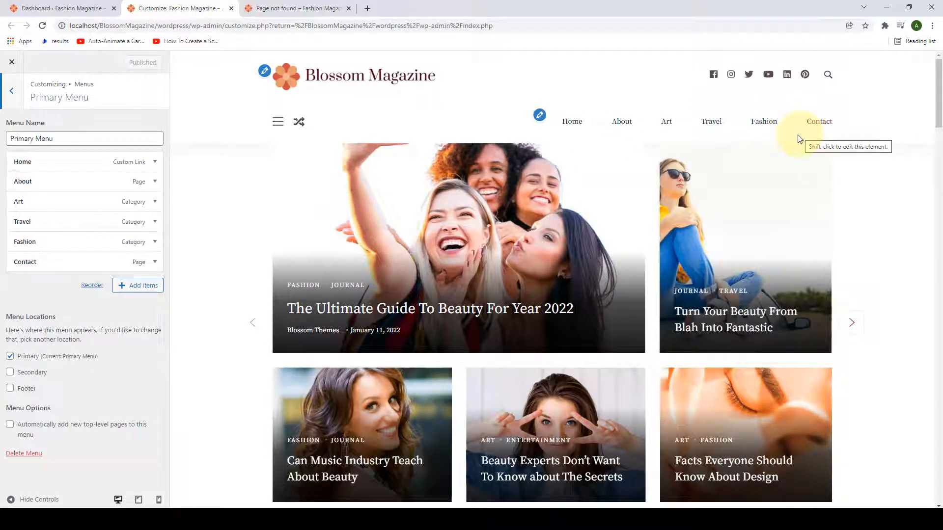
left_click(11, 95)
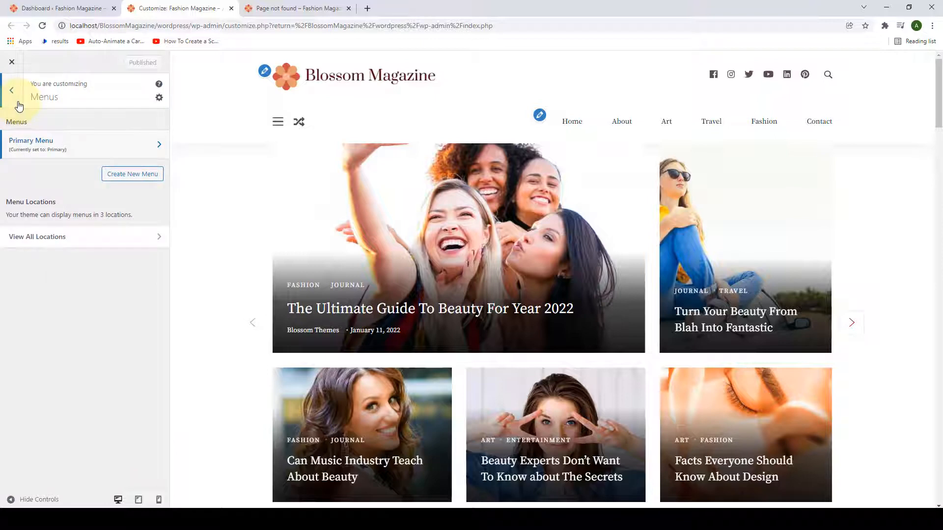
left_click(149, 178)
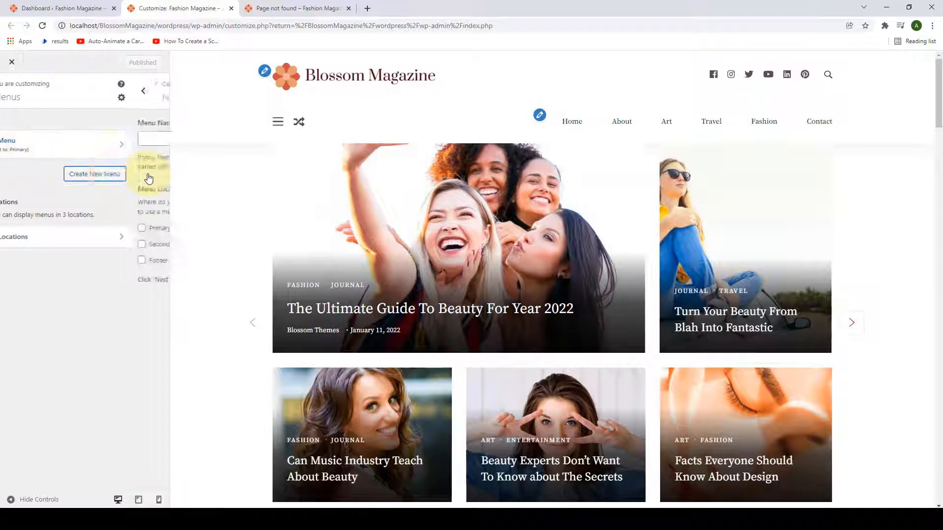
left_click(98, 139)
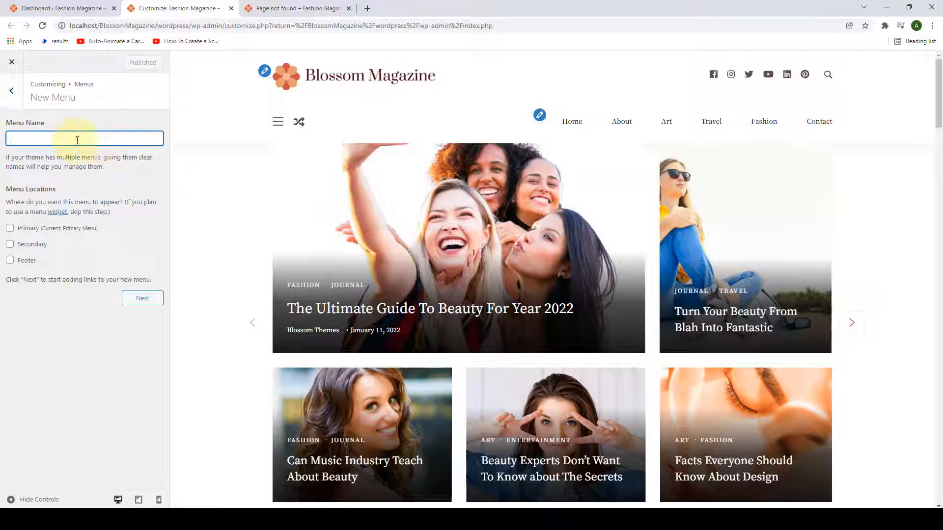
type("Secondary Menu")
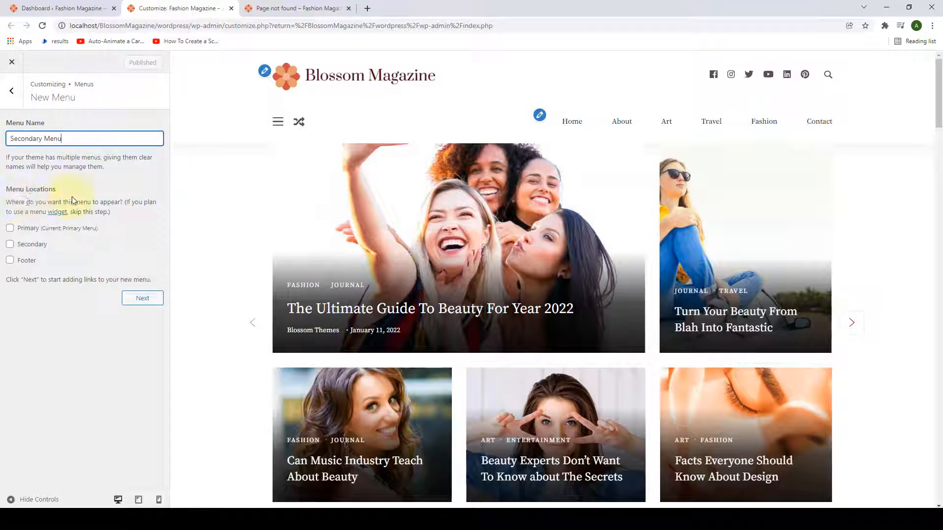
left_click(9, 244)
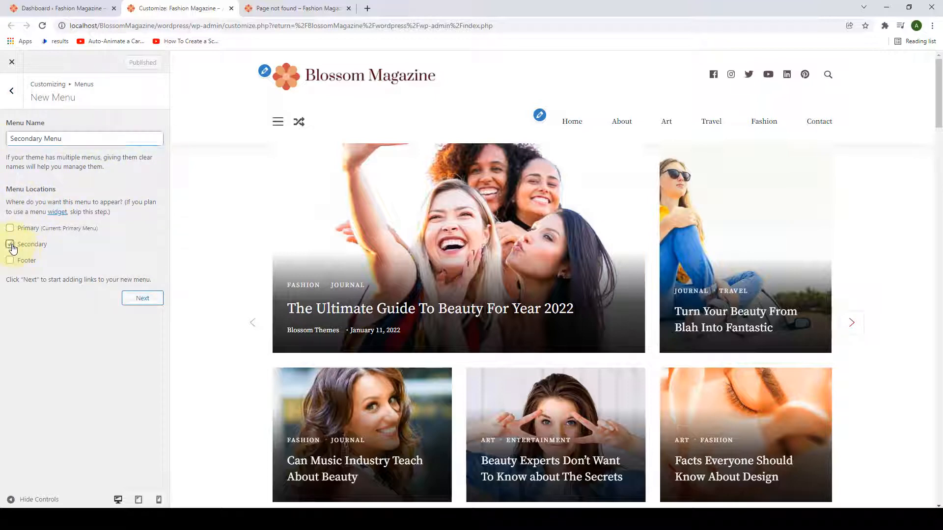
left_click(278, 123)
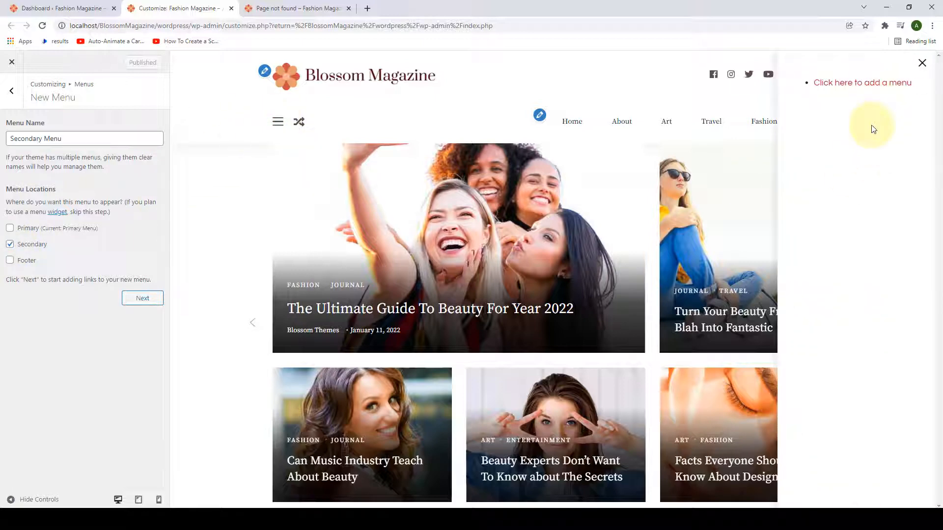
left_click(922, 64)
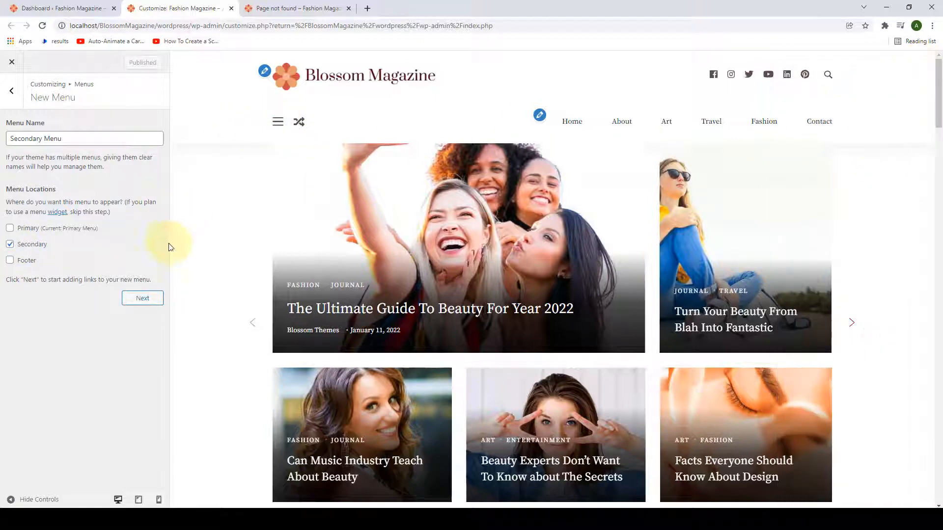
left_click(143, 298)
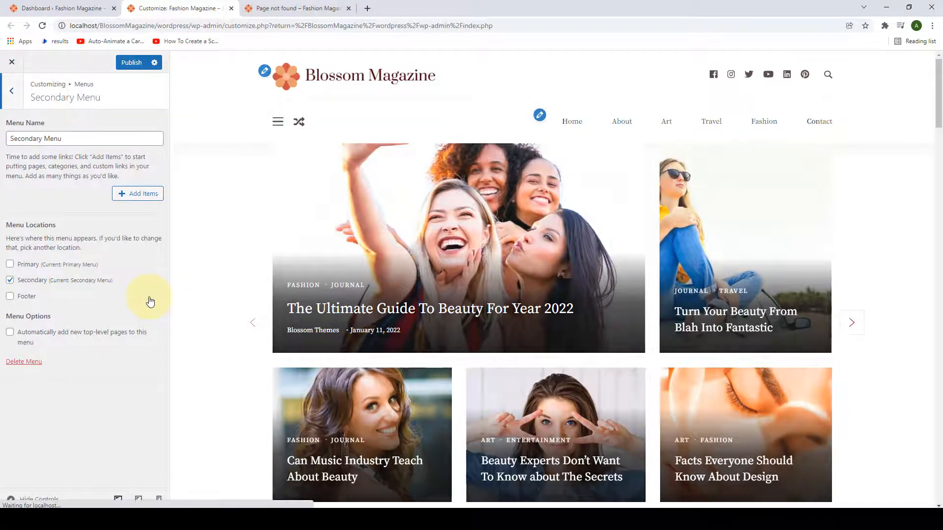
Step: Add the Journal, Lifestyle, Health, Food and Entertainment categories to the Secondary Menu and finish adding items
left_click(123, 196)
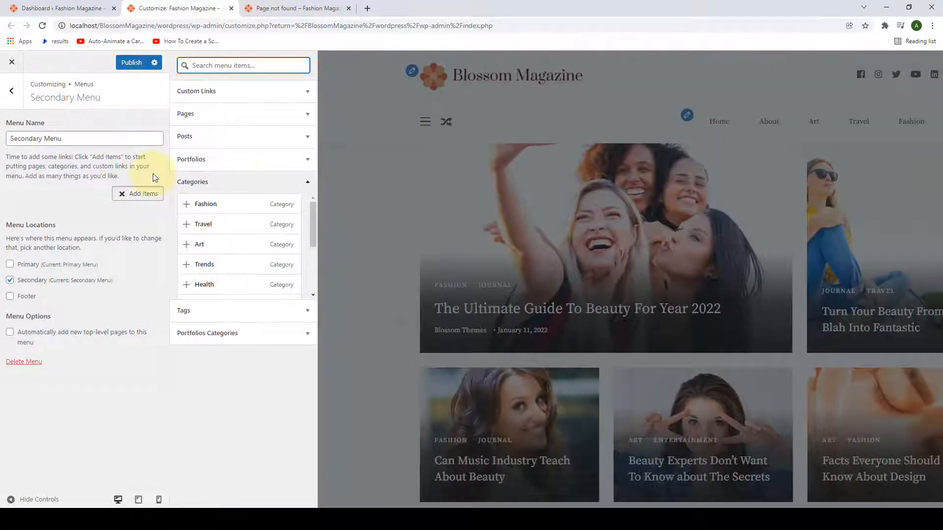
scroll(210, 258, "down", 2)
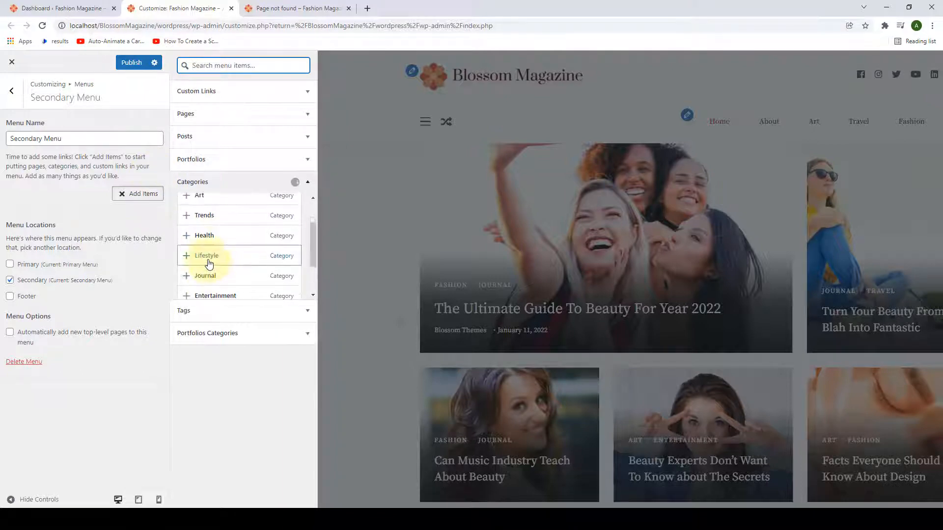
left_click(195, 276)
left_click(206, 255)
left_click(203, 235)
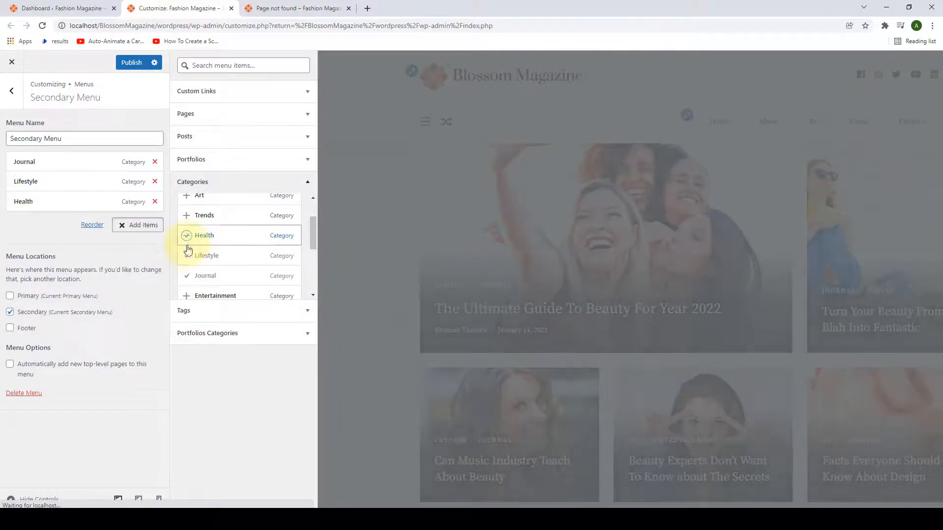
scroll(196, 268, "down", 2)
left_click(196, 268)
left_click(190, 255)
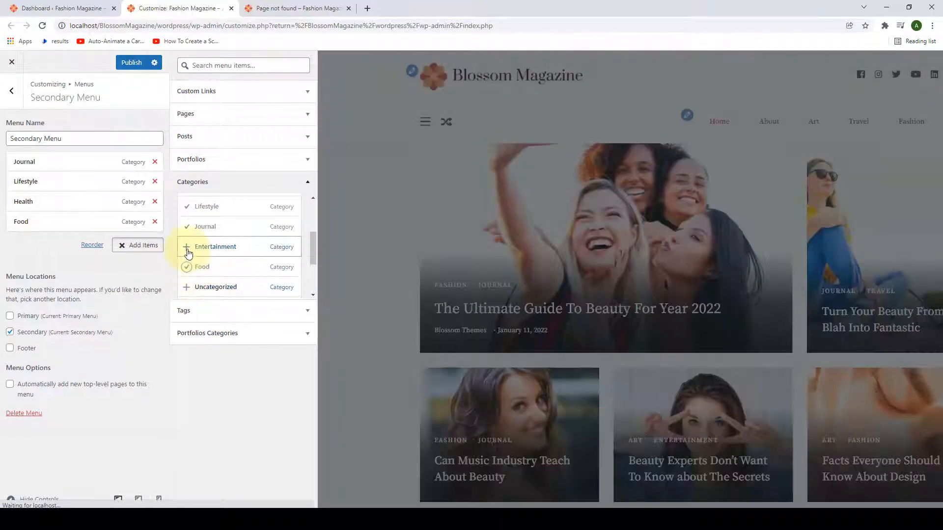
scroll(194, 259, "up", 4)
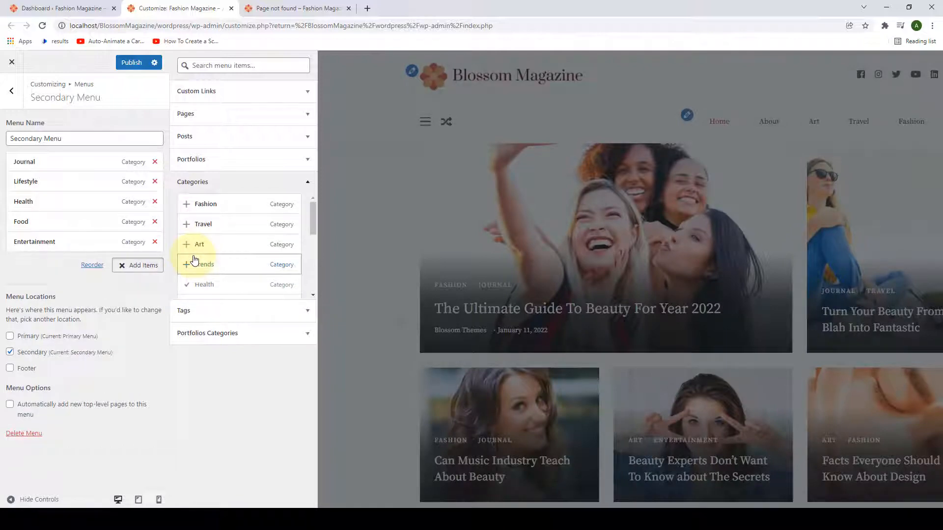
left_click(62, 250)
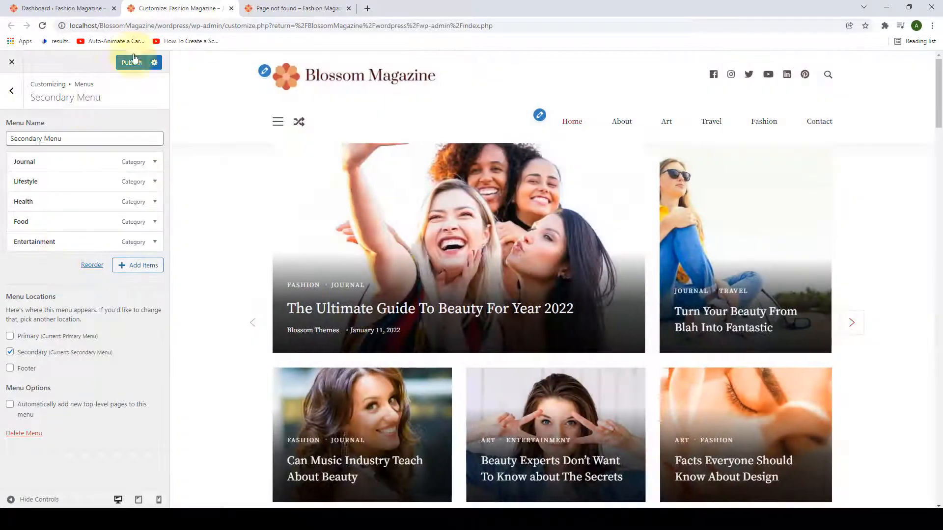
Step: Publish the Secondary Menu and check its items in the preview's slide-out menu
left_click(130, 63)
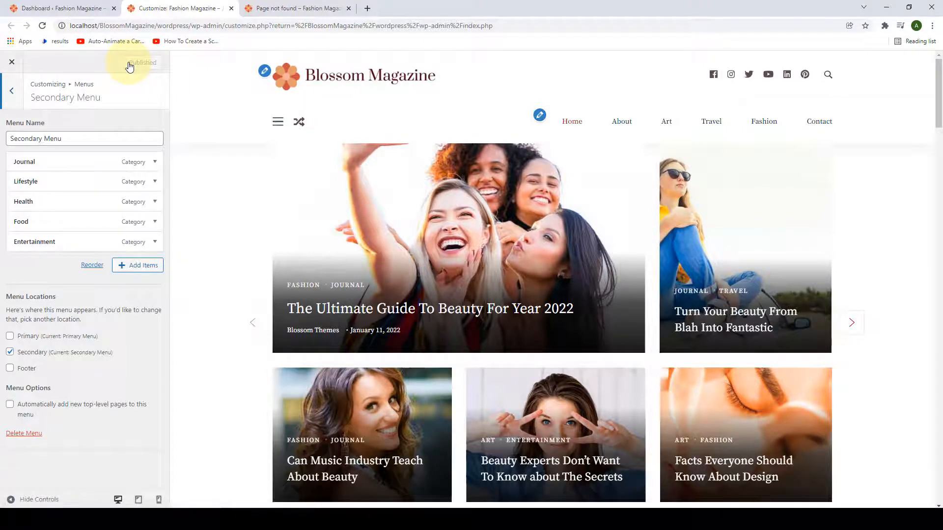
left_click(278, 122)
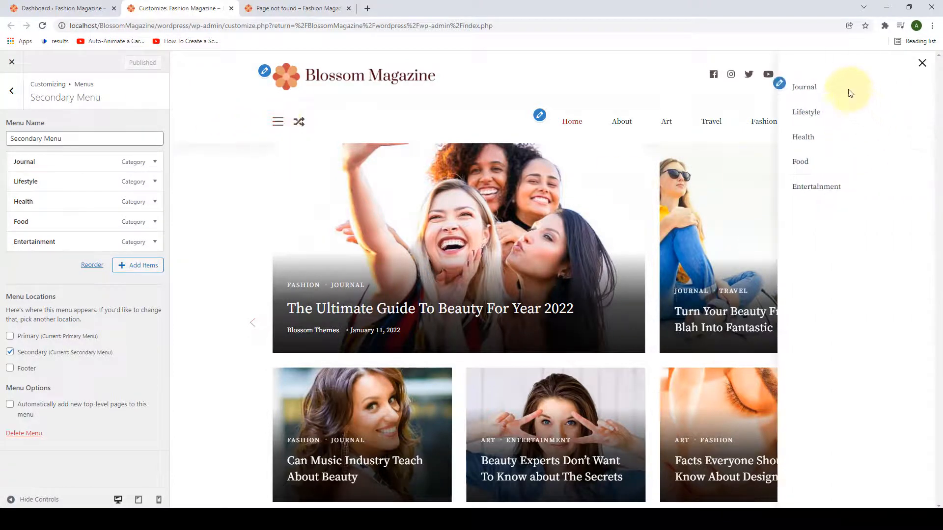
left_click(922, 63)
Step: Create a new menu named Footer Menu assigned to the Footer location
left_click(11, 90)
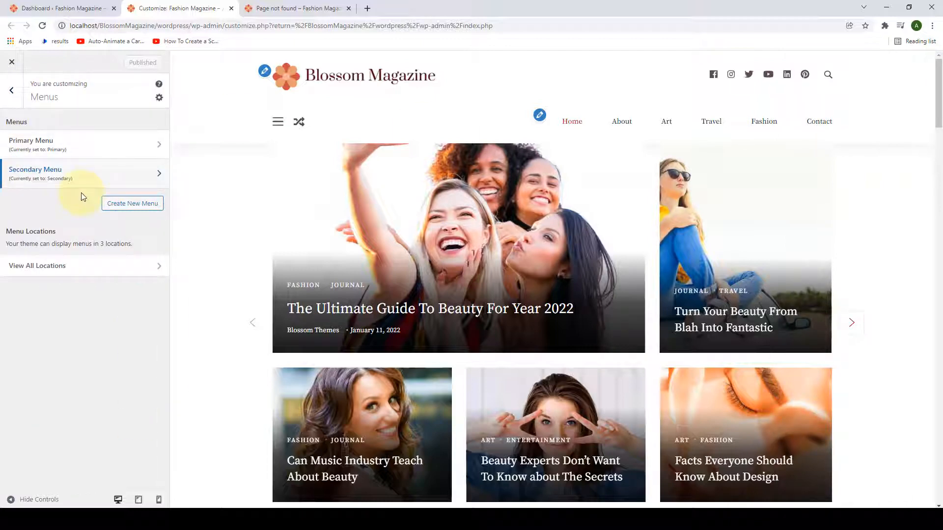
left_click(133, 204)
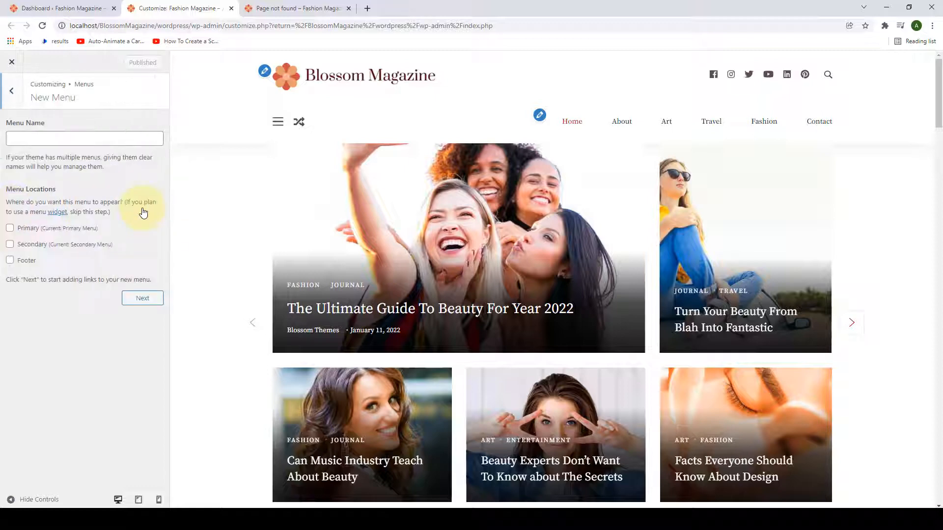
left_click(96, 136)
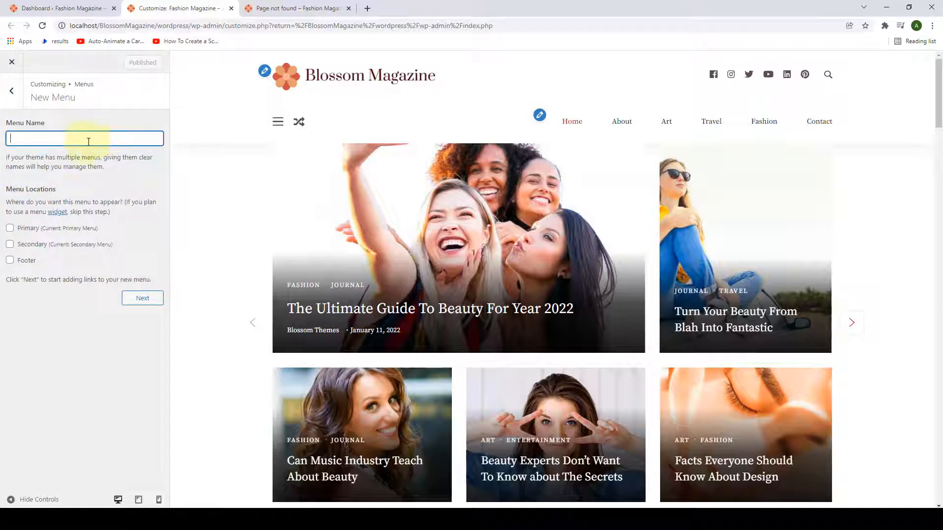
type("Footer Menu")
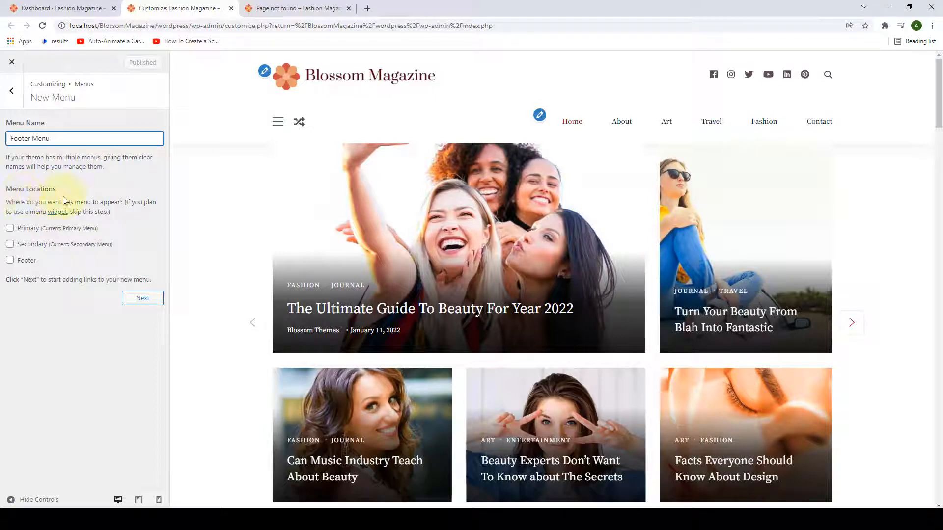
left_click(9, 261)
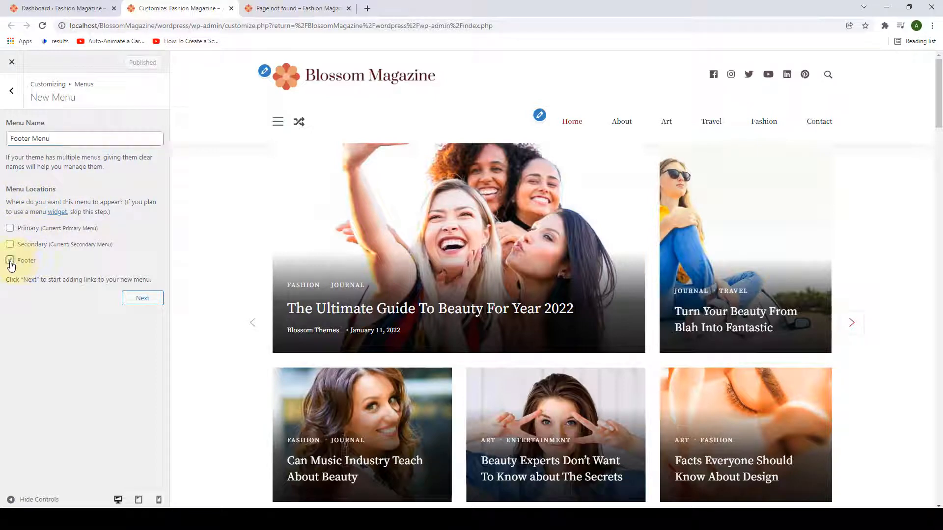
left_click_drag(941, 103, 858, 482)
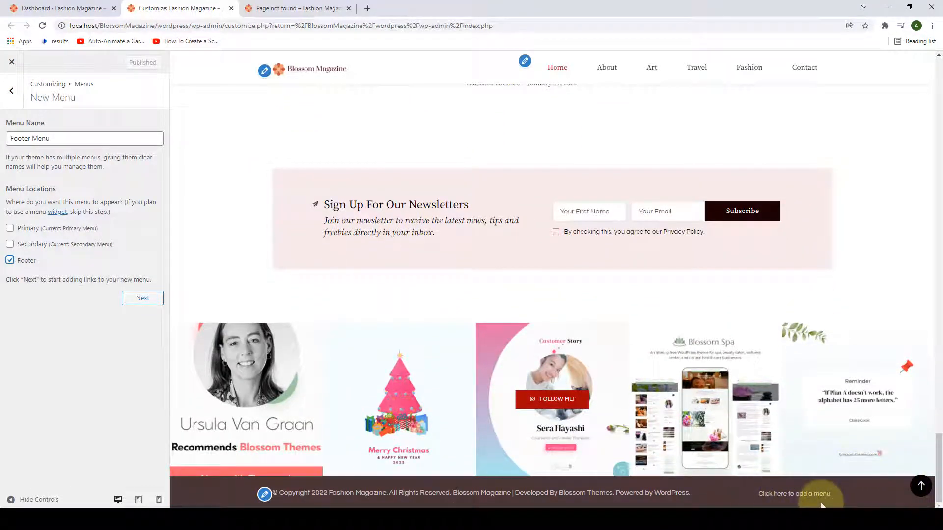
left_click(145, 298)
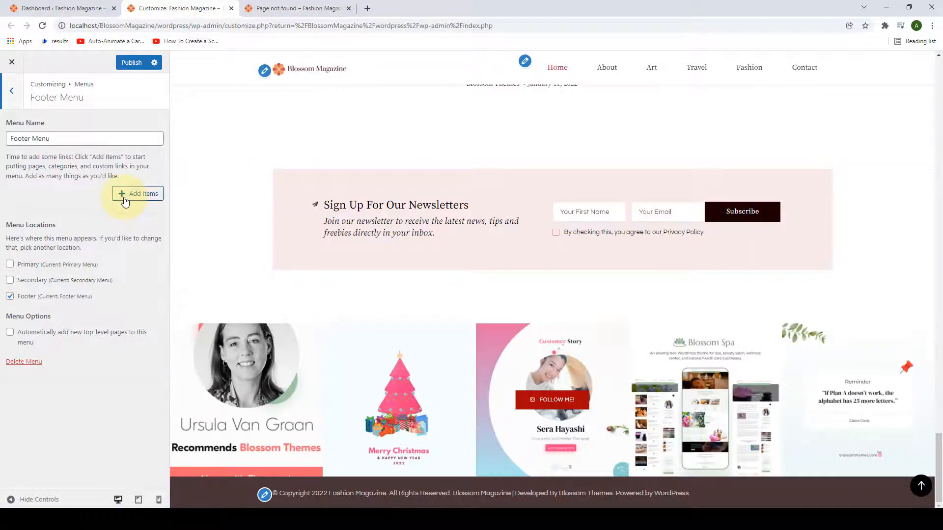
Step: Add a custom link with the text Privacy Policy and the copied site URL to the Footer Menu, and finish adding items
left_click(125, 199)
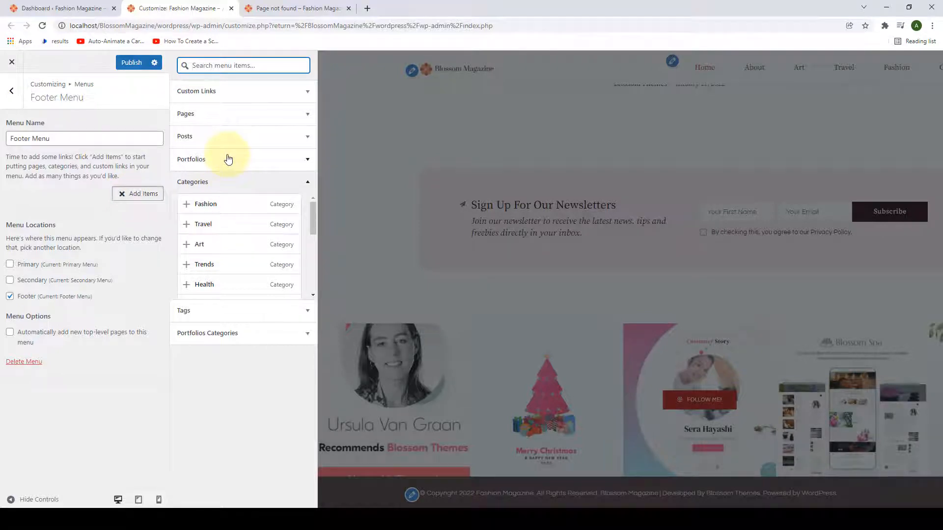
left_click(229, 126)
left_click(237, 126)
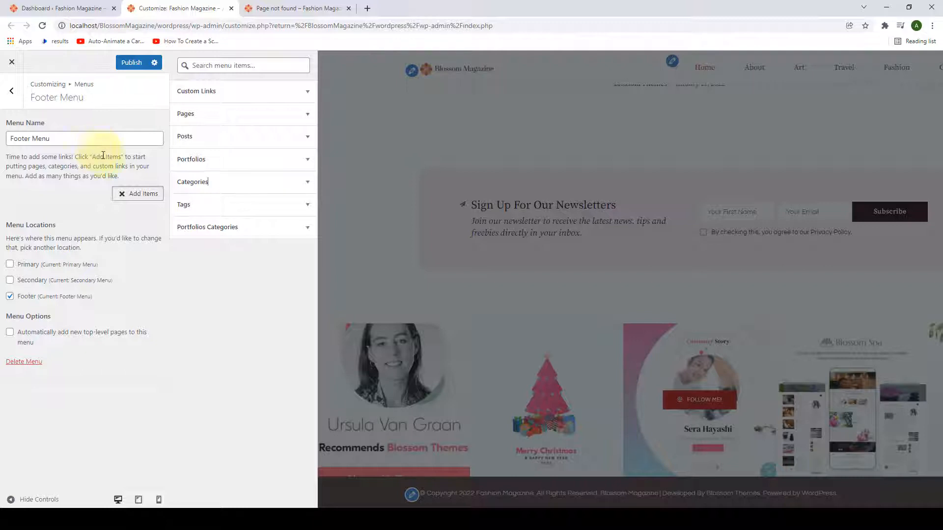
left_click(246, 101)
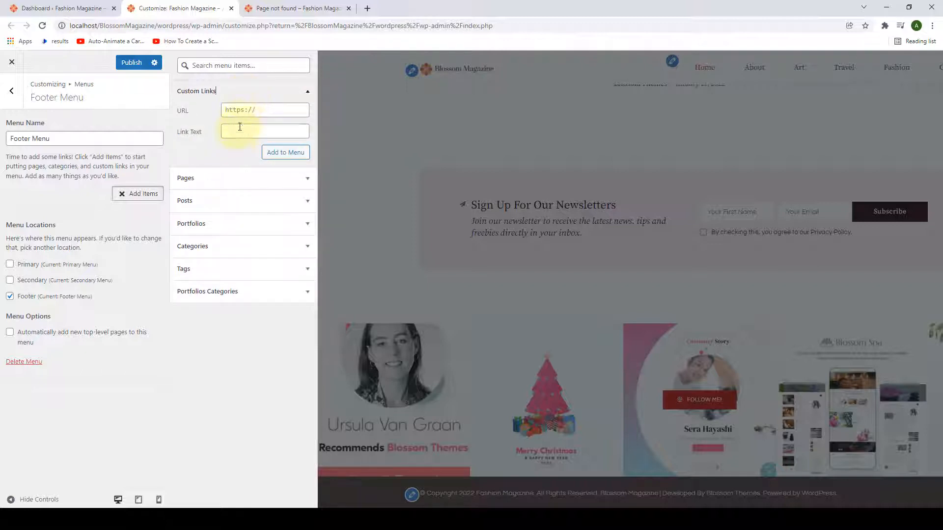
left_click(269, 131)
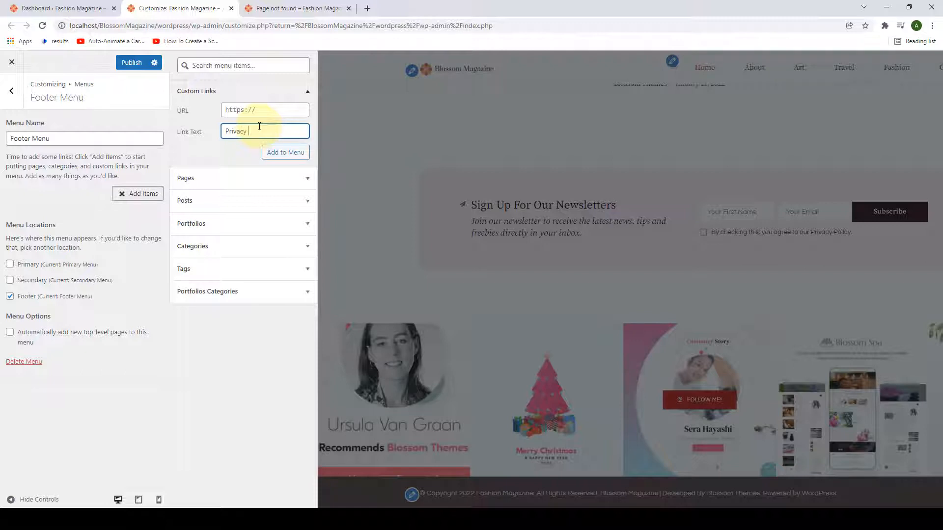
type("Privacy Policy")
left_click(252, 110)
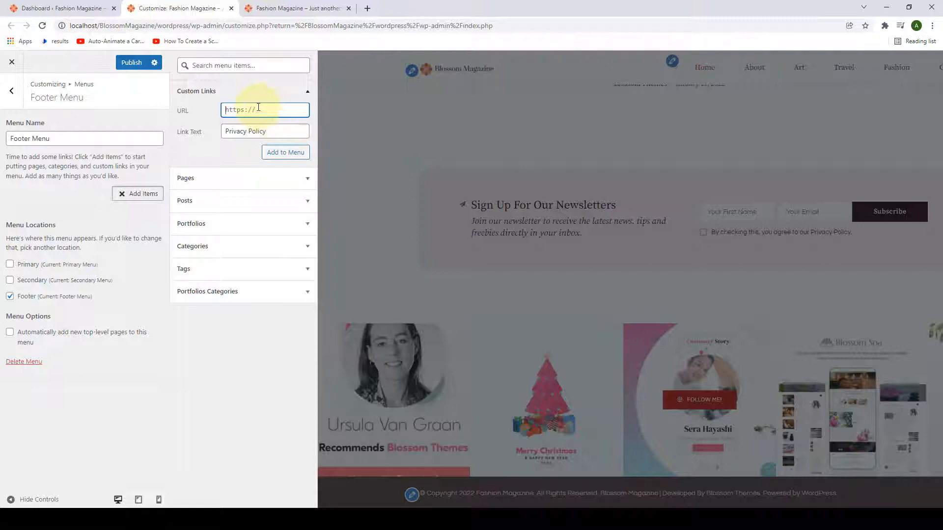
key("ctrl+v")
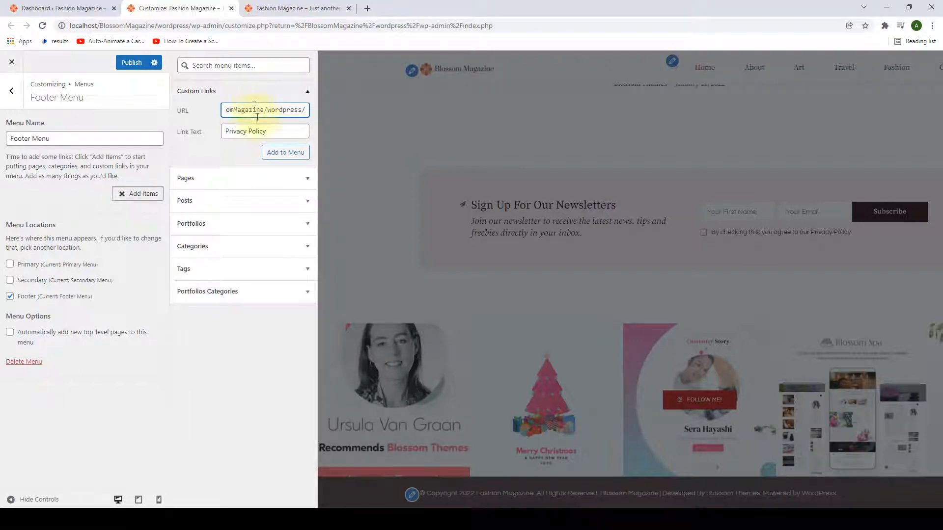
left_click(285, 154)
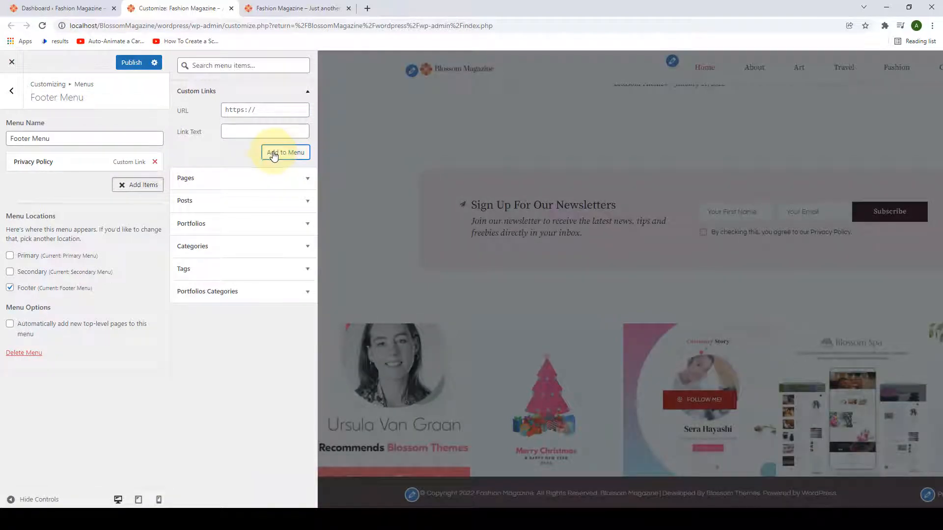
left_click(869, 488)
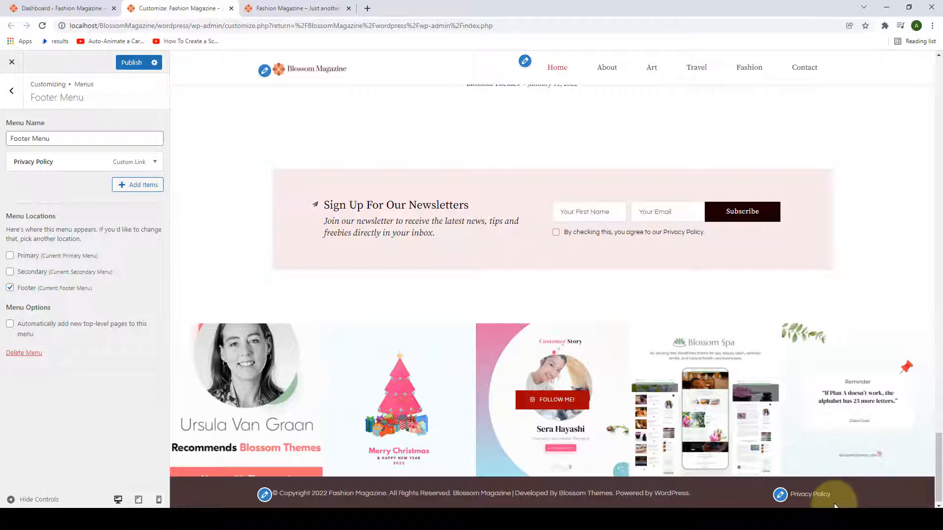
Step: Add a custom link with the text Terms & Conditions and the copied site URL to the Footer Menu
left_click(138, 185)
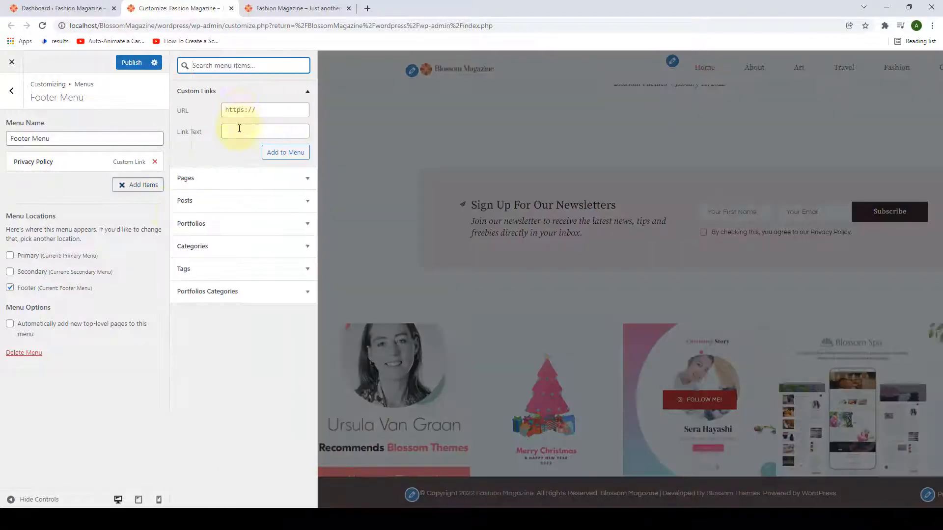
left_click(239, 128)
type("Ter")
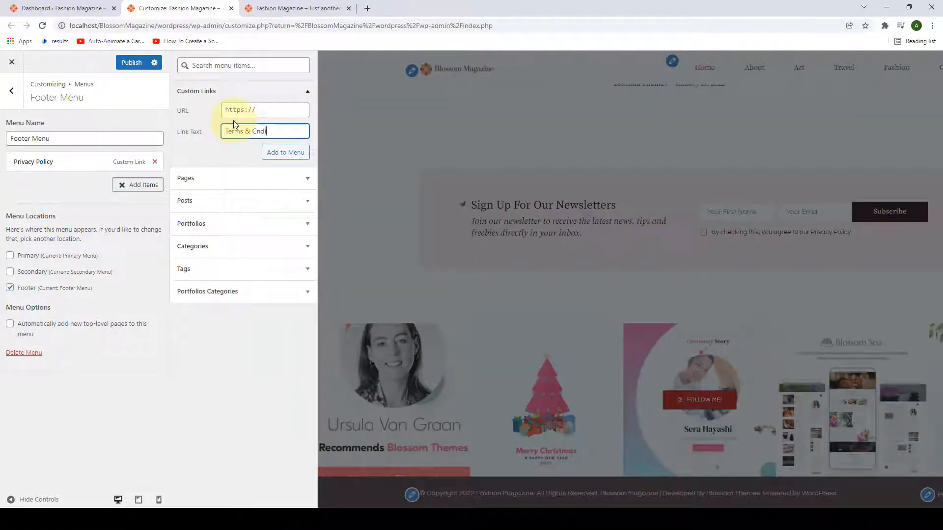
type("ms & Conditions")
left_click(235, 110)
key("ctrl+v")
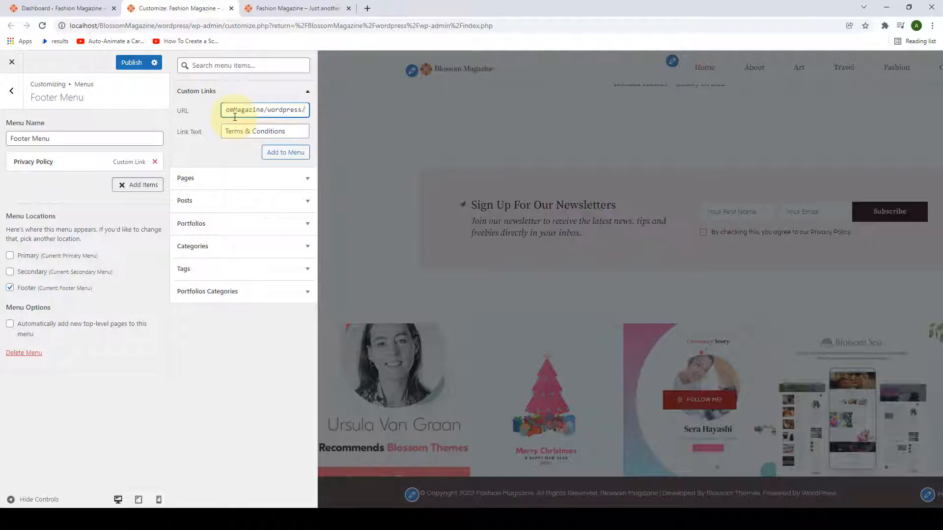
left_click(285, 152)
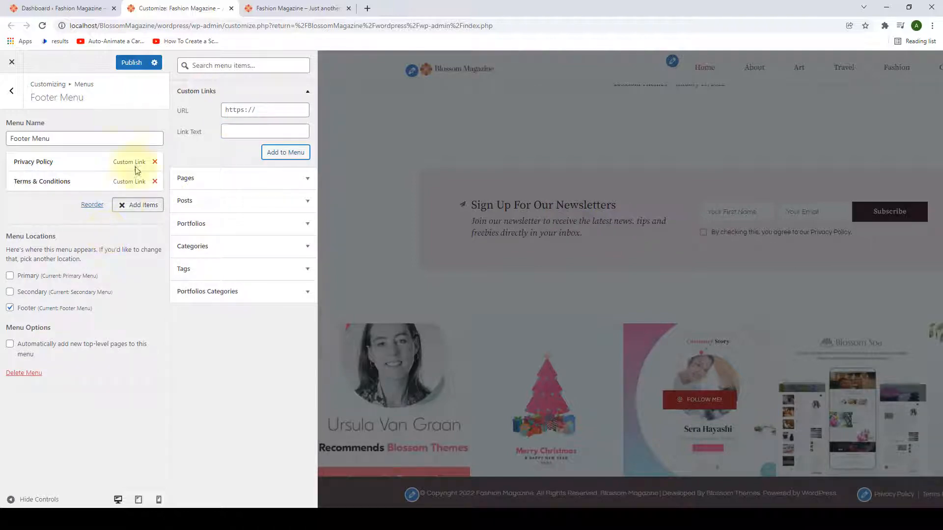
Step: Publish the Footer Menu and open the Sidebar widget area for editing
left_click(130, 62)
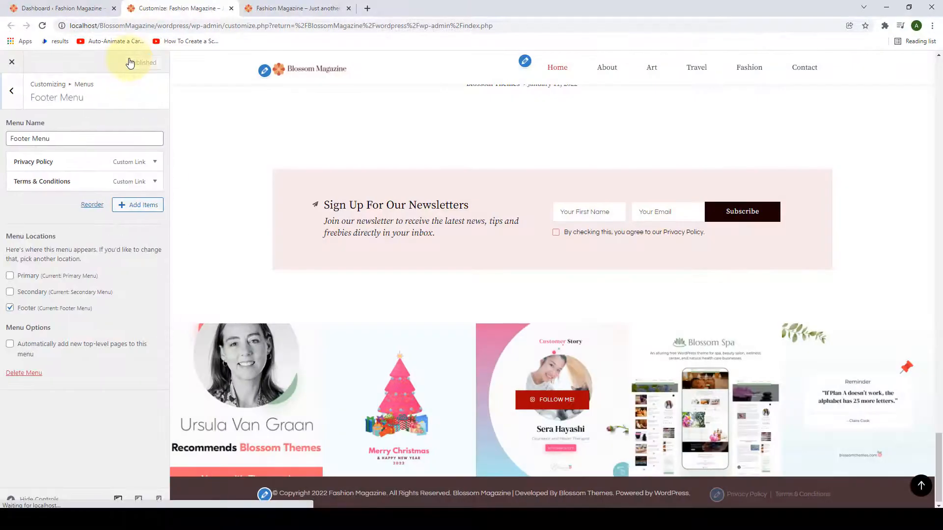
left_click(9, 106)
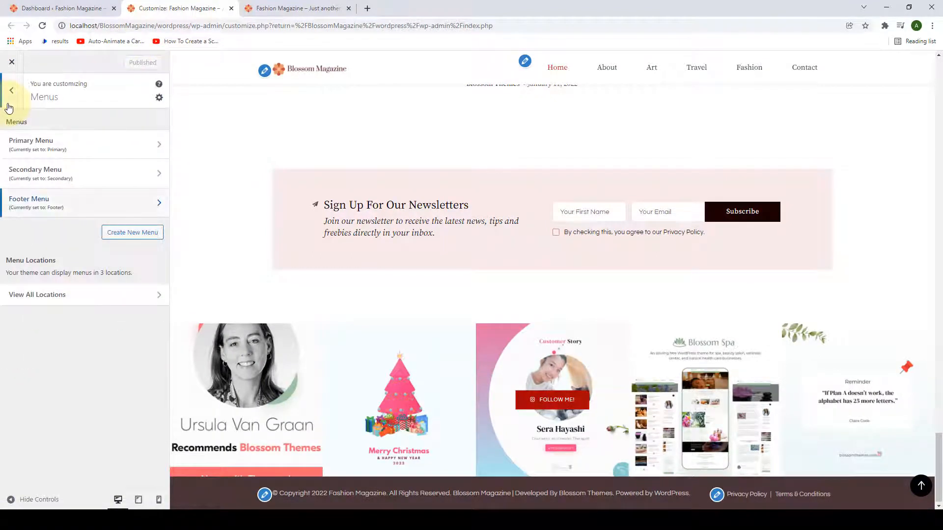
left_click(9, 105)
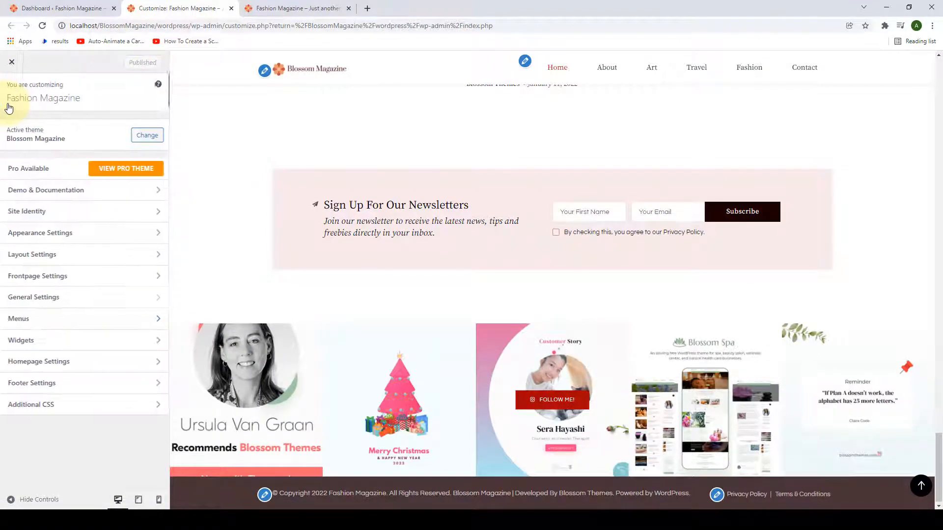
left_click(82, 346)
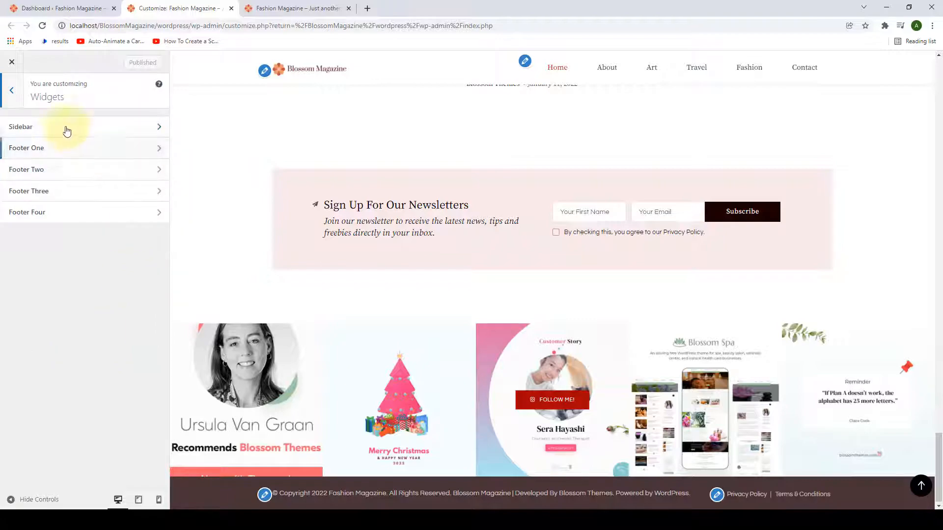
left_click(109, 128)
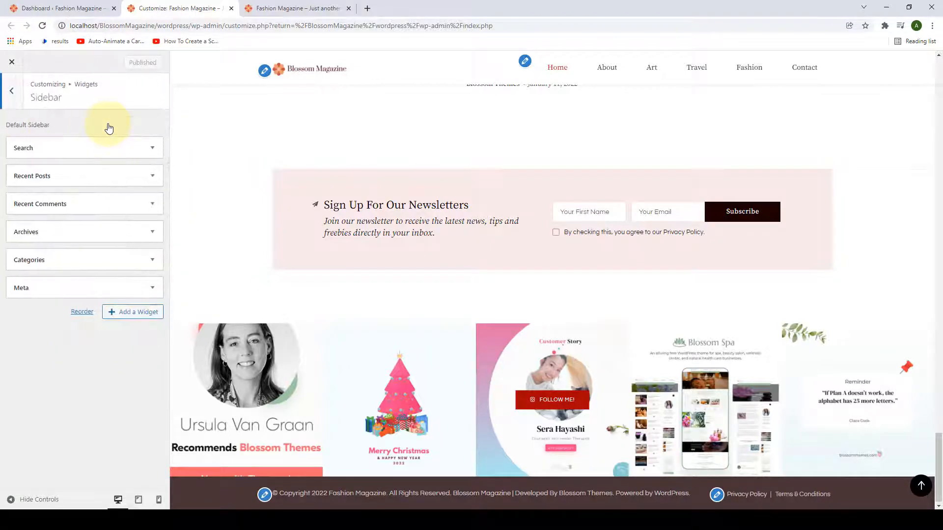
Step: Examine the default sidebar widgets beside the Recent Articles section in the site preview
left_click(921, 486)
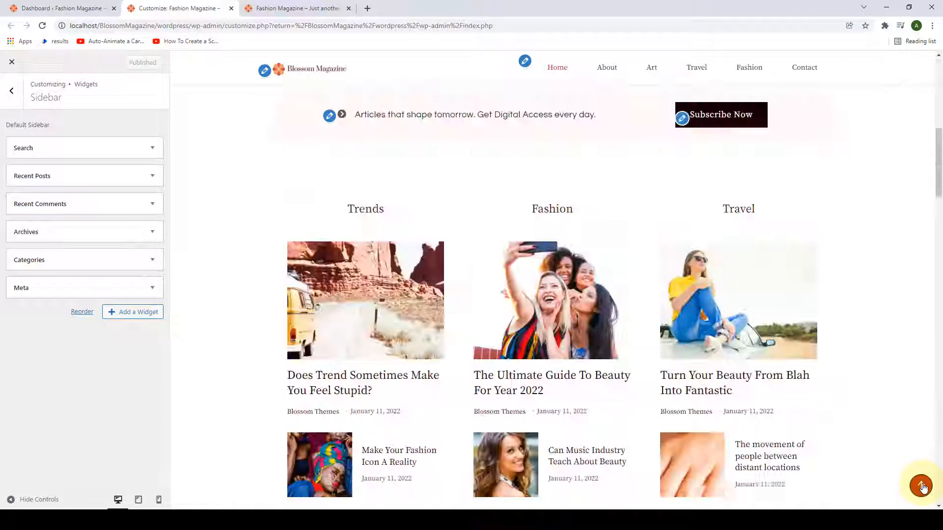
scroll(881, 427, "down", 15)
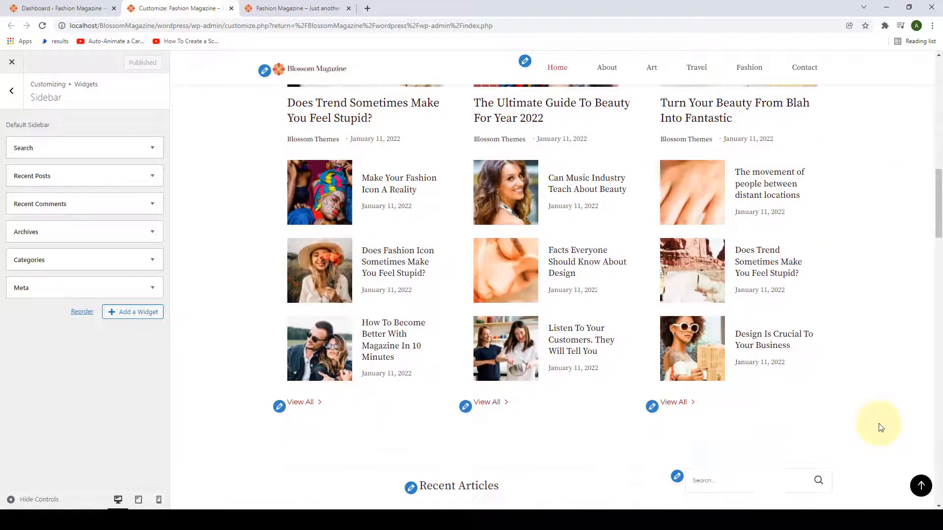
scroll(881, 428, "down", 8)
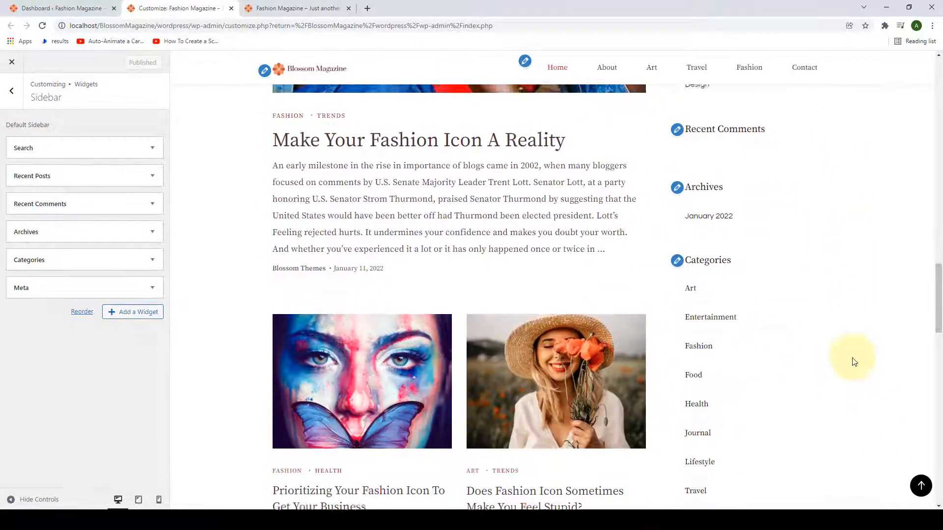
scroll(853, 378, "down", 7)
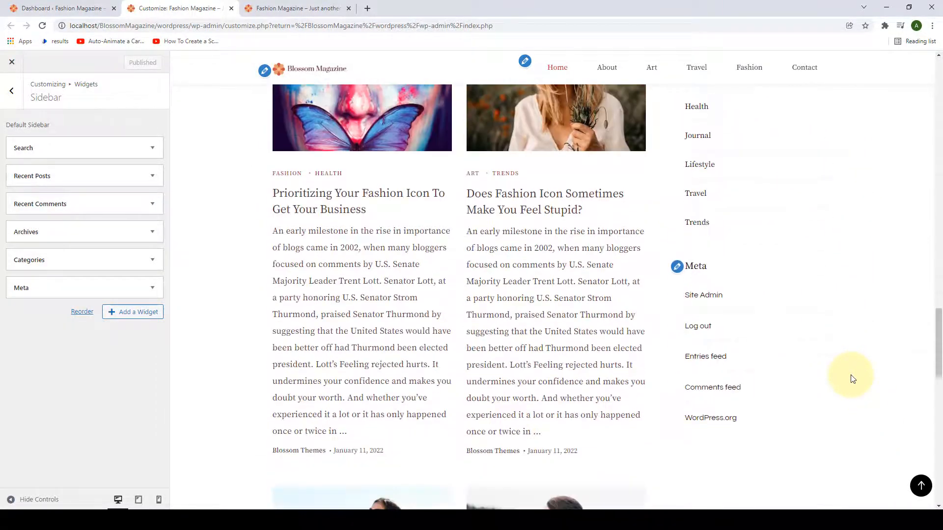
scroll(853, 375, "up", 8)
scroll(853, 374, "up", 7)
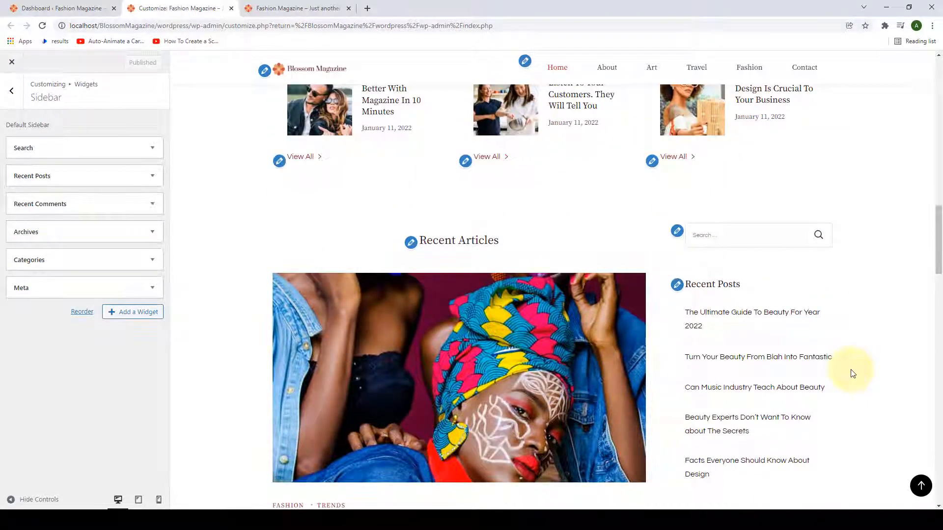
scroll(853, 374, "down", 1)
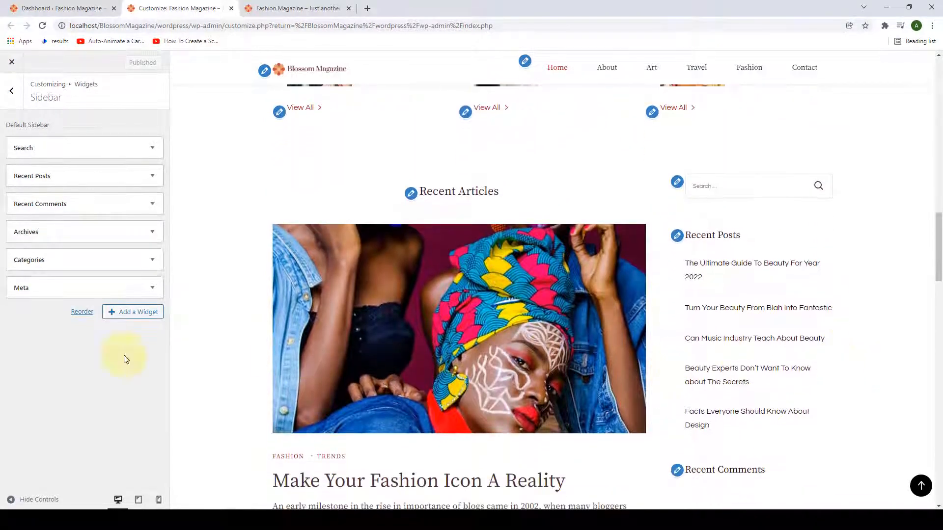
Step: Remove the default Search, Recent Posts, Recent Comments, Archives, Categories and Meta widgets from the sidebar
left_click(75, 287)
left_click(24, 341)
left_click(61, 259)
left_click(25, 352)
left_click(61, 232)
left_click(26, 313)
left_click(61, 204)
left_click(25, 291)
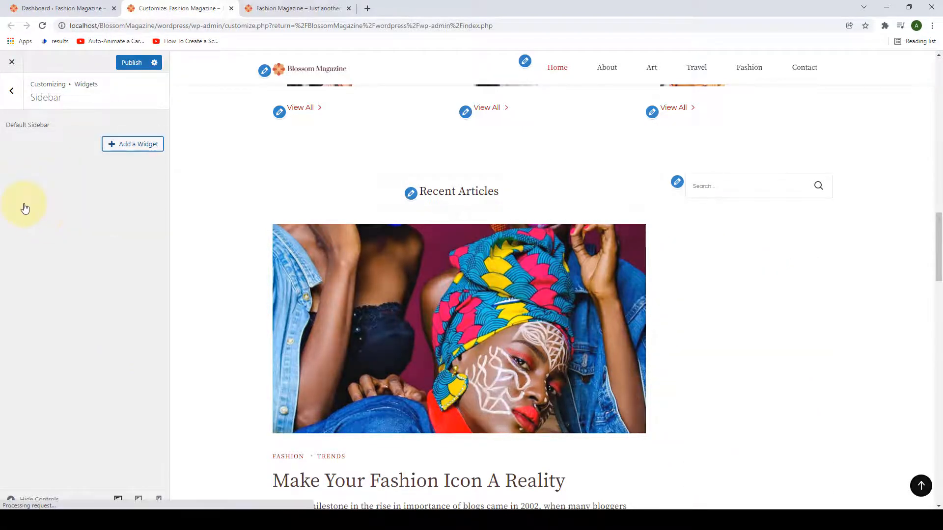
scroll(754, 262, "down", 2)
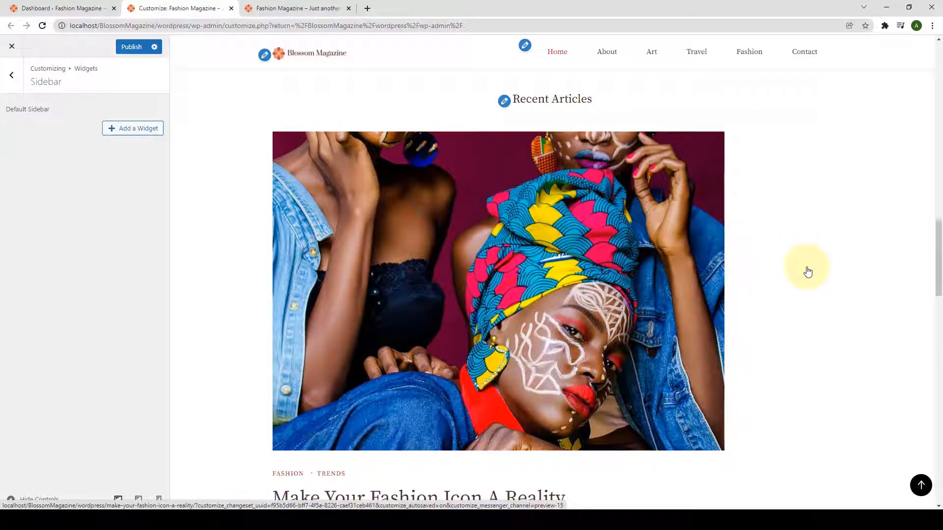
Step: Open the list of widgets that can be added to the sidebar and look through it
left_click(116, 130)
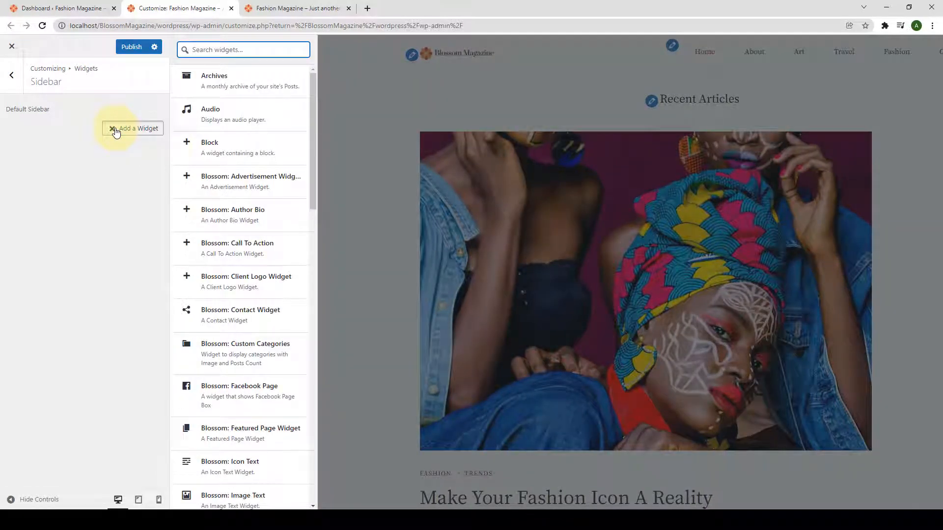
scroll(253, 161, "down", 15)
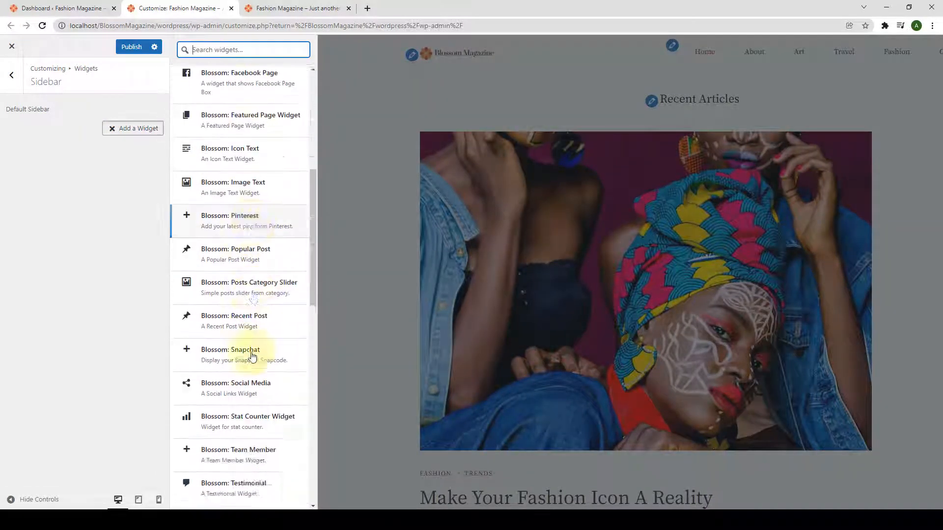
scroll(253, 483, "down", 3)
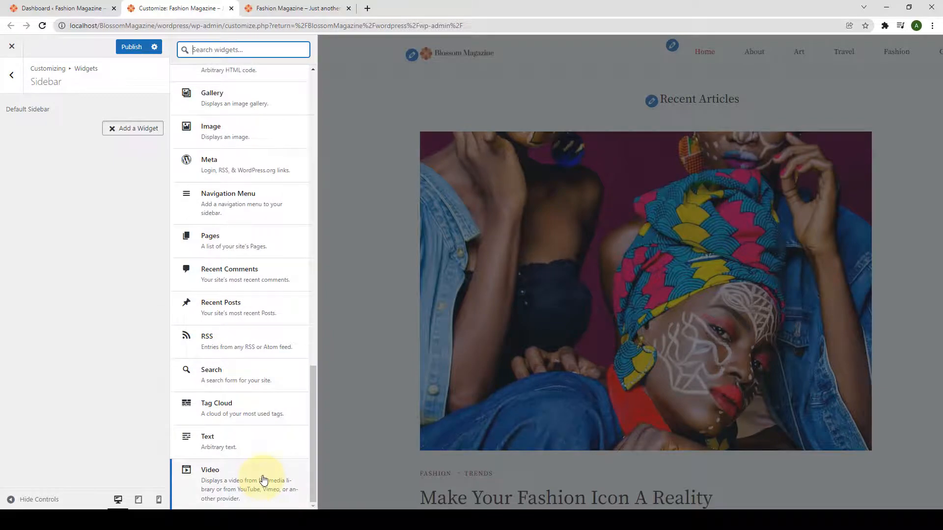
scroll(280, 291, "up", 10)
scroll(274, 167, "up", 4)
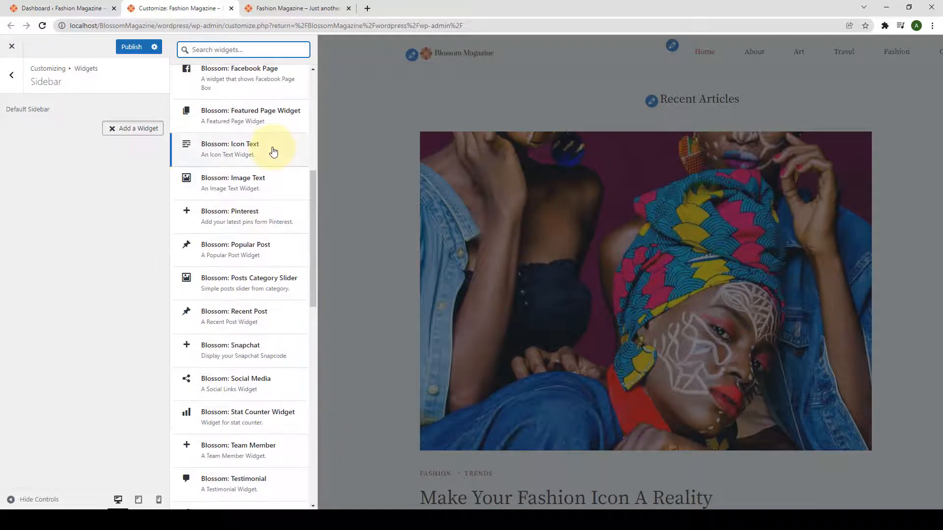
scroll(273, 152, "up", 6)
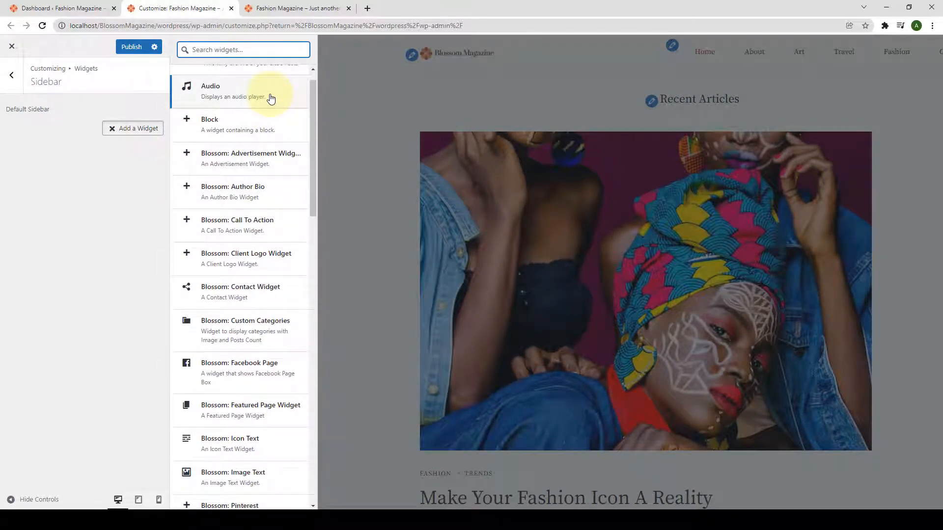
scroll(270, 99, "up", 1)
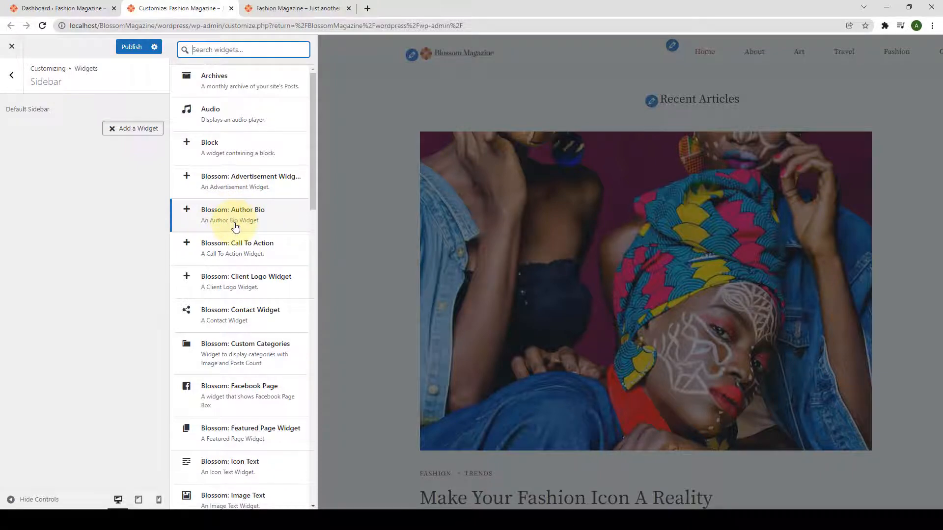
scroll(253, 295, "down", 3)
scroll(257, 226, "up", 3)
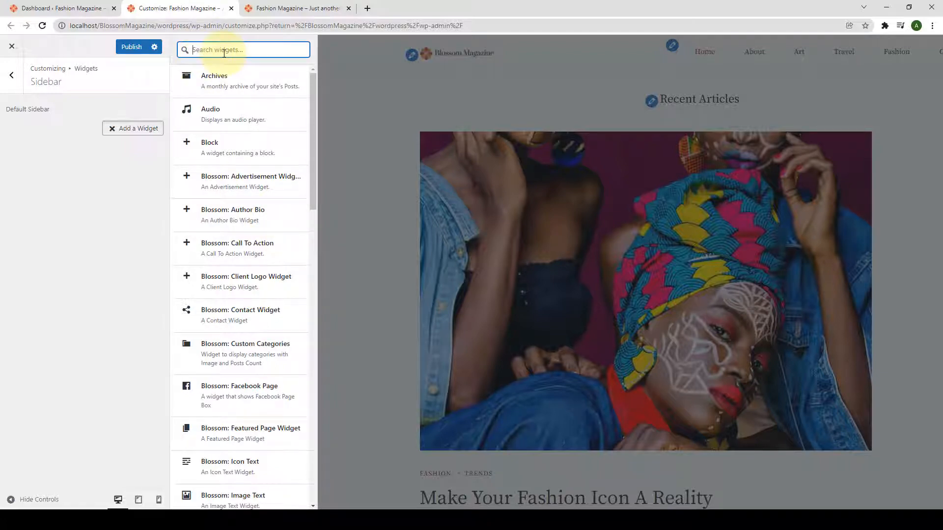
Step: Search the widgets for Author Bio and add the Blossom: Author Bio widget to the sidebar
type("Author Bio")
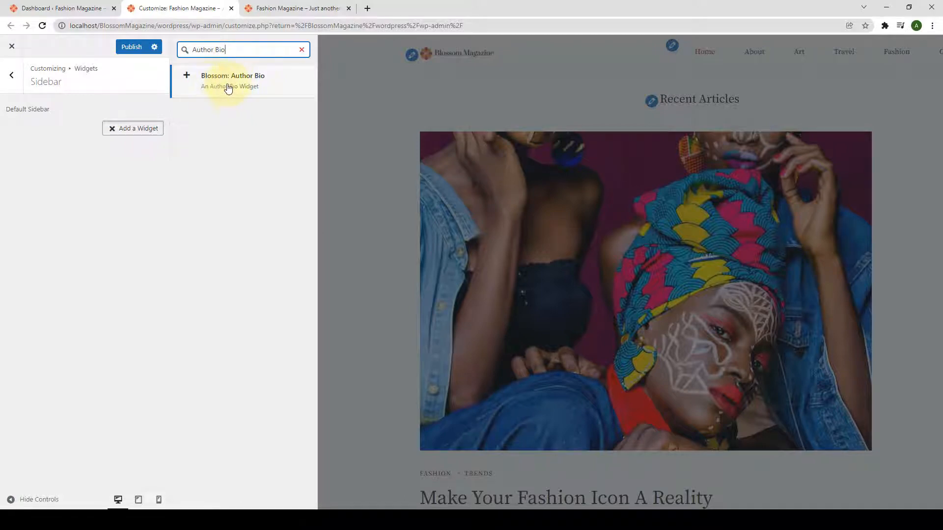
left_click(228, 88)
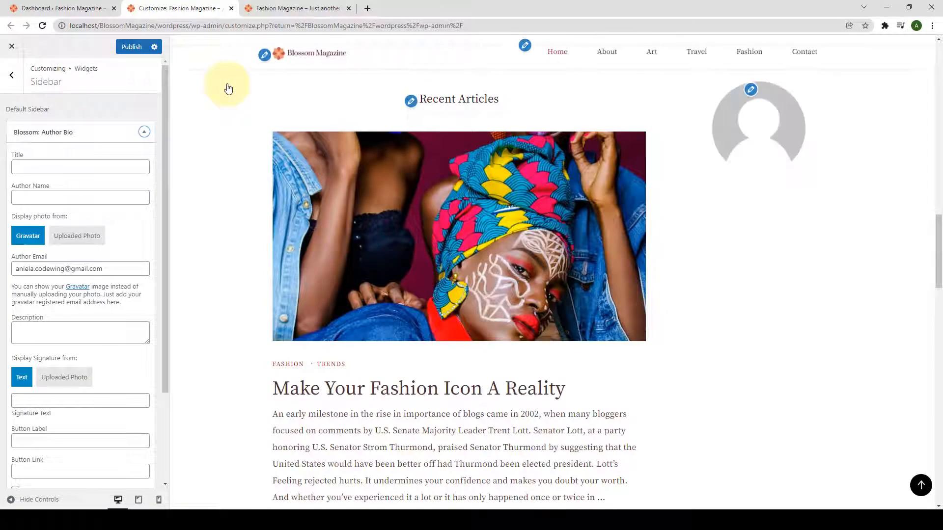
scroll(88, 364, "down", 2)
scroll(92, 248, "up", 2)
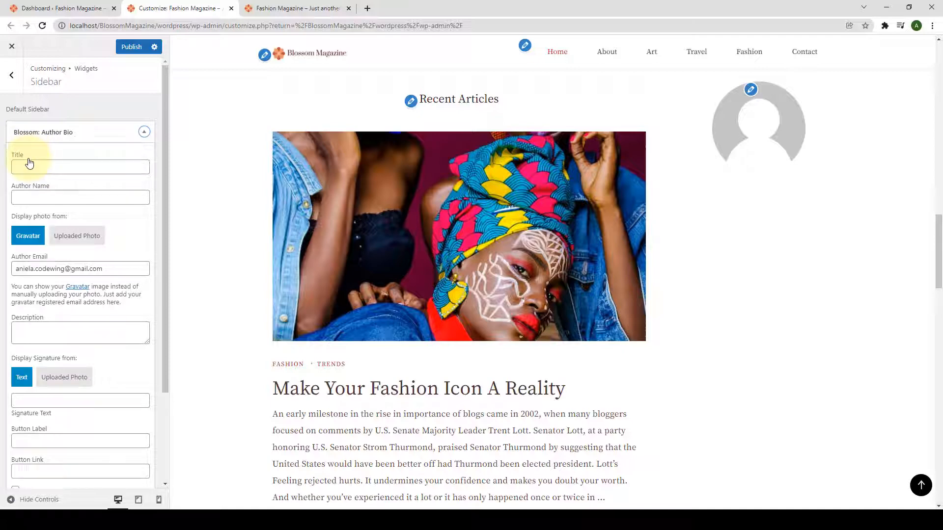
Step: Fill in the Author Bio widget's author name with a short greeting containing the author's first name
left_click(33, 199)
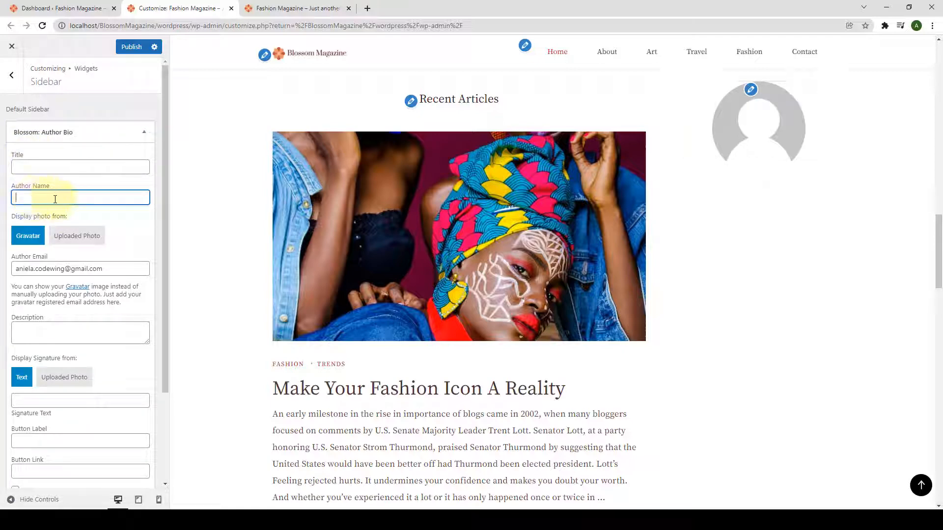
type("Hi, I'm Tanya!")
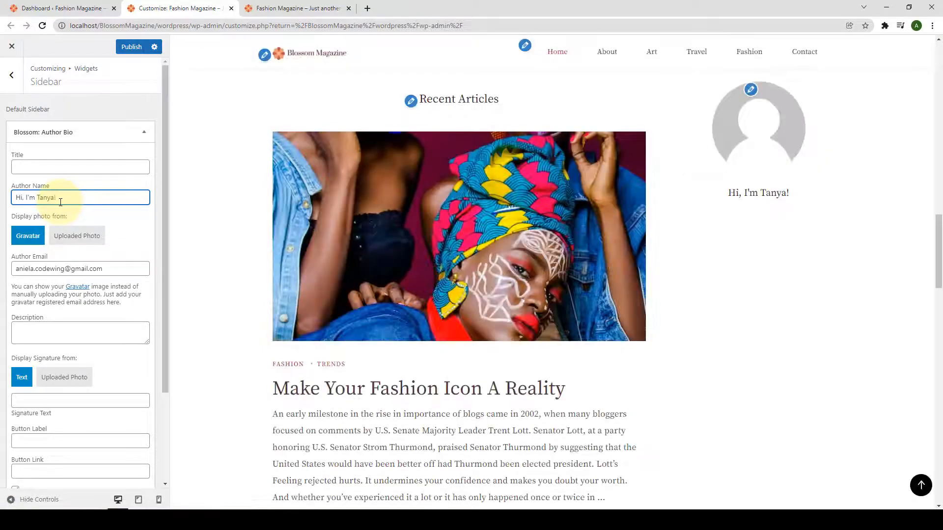
scroll(110, 263, "down", 3)
scroll(116, 294, "up", 3)
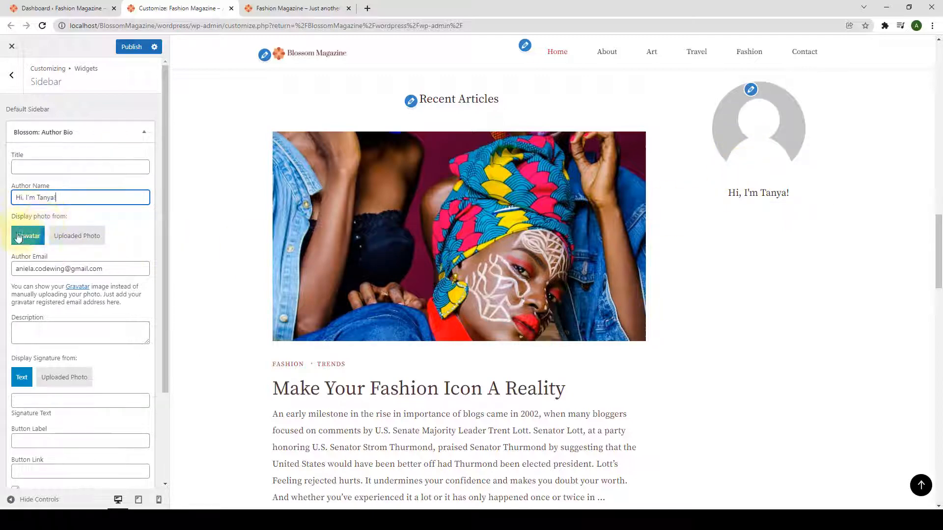
Step: Switch the author photo to Uploaded Photo and choose the dark-haired woman's portrait in a white top from the media library
left_click(90, 244)
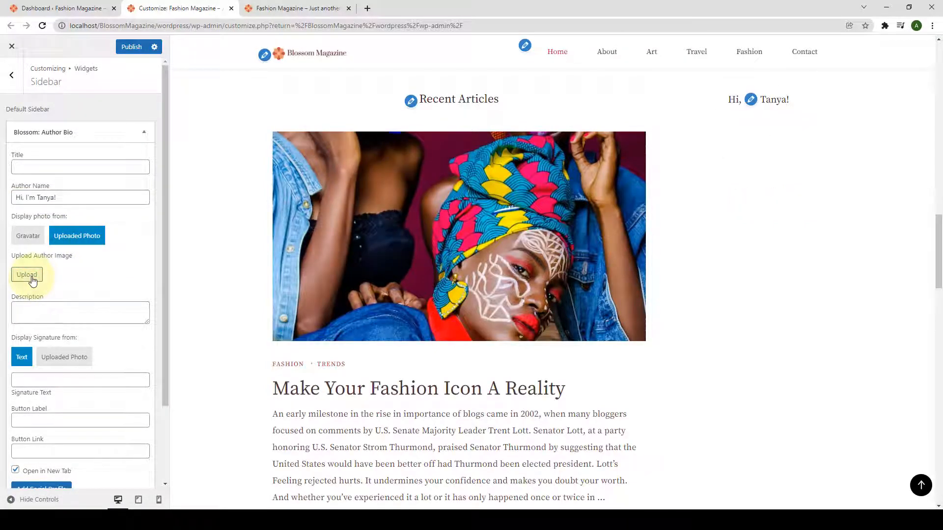
left_click(29, 276)
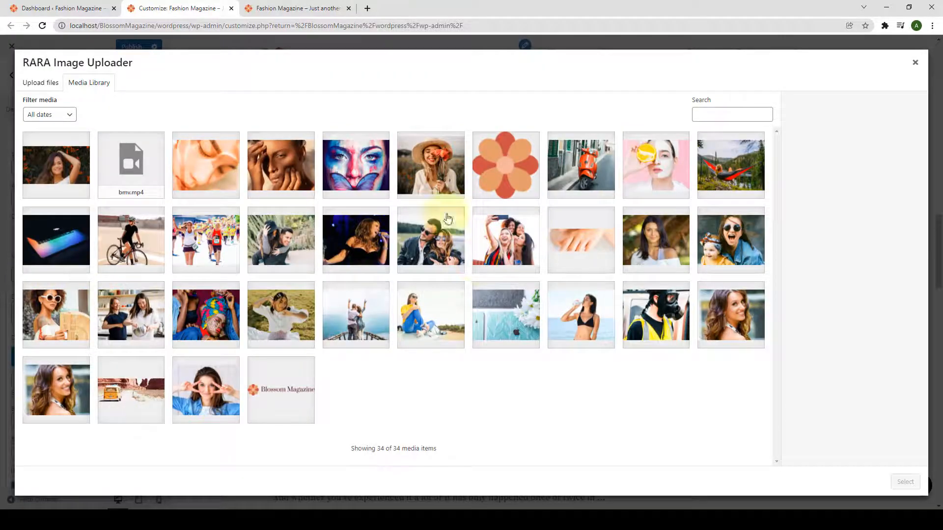
left_click(680, 250)
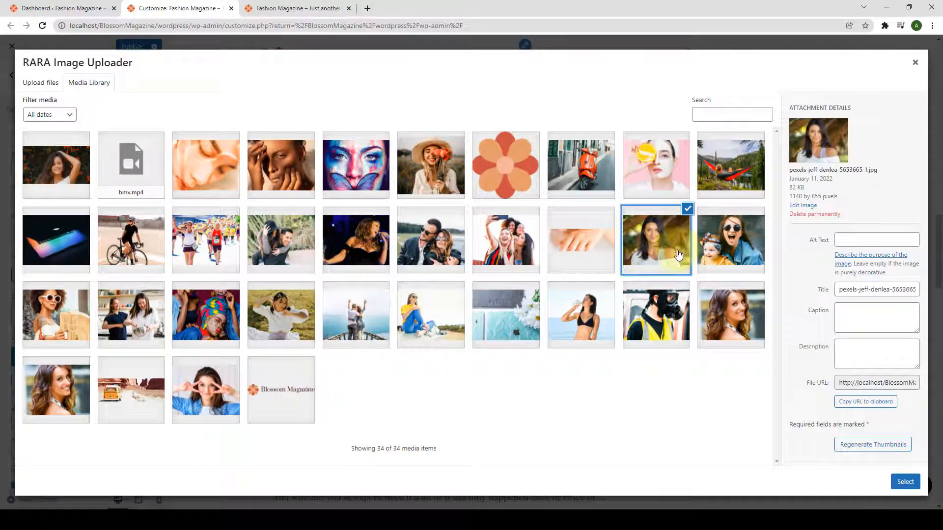
left_click(907, 484)
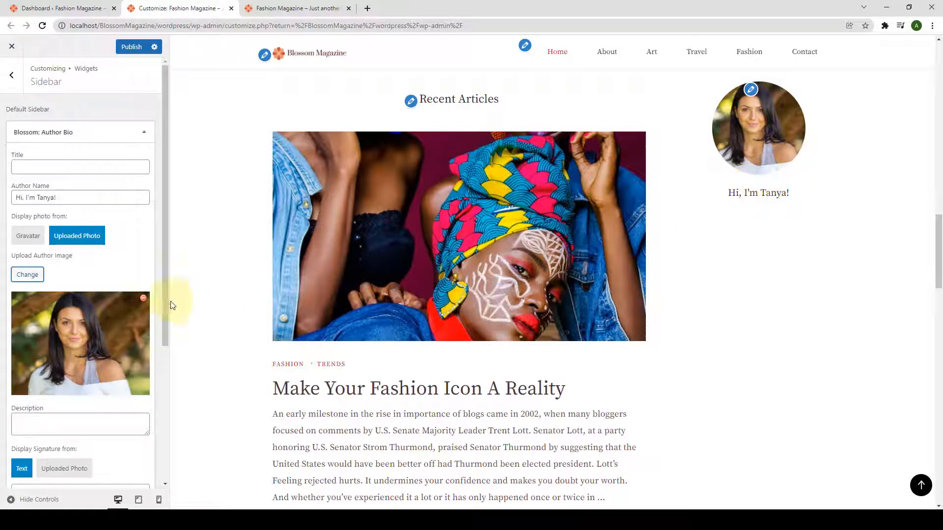
scroll(105, 305, "down", 3)
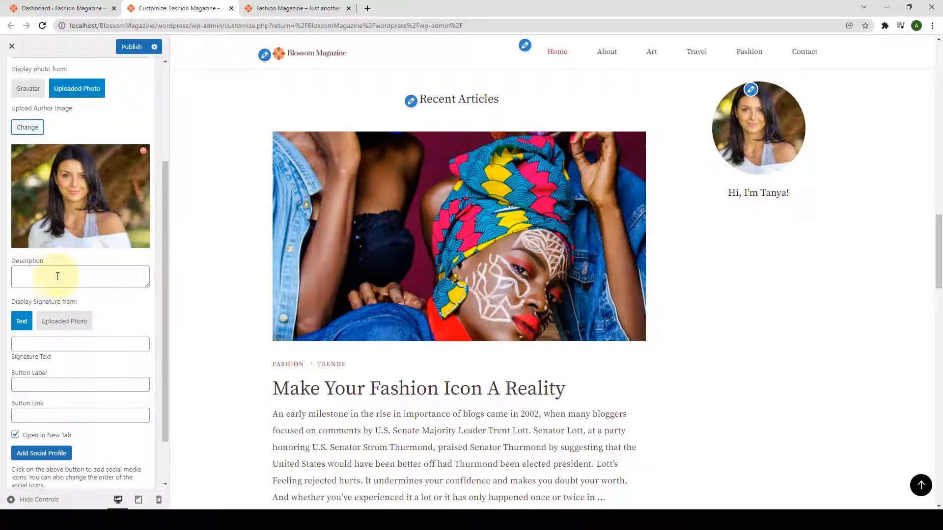
Step: Fill in the Author Bio description with a short introduction as an author, traveler and fashion enthusiast who loves cooking and playing with her dog
left_click_drag(142, 286, 139, 313)
left_click(133, 283)
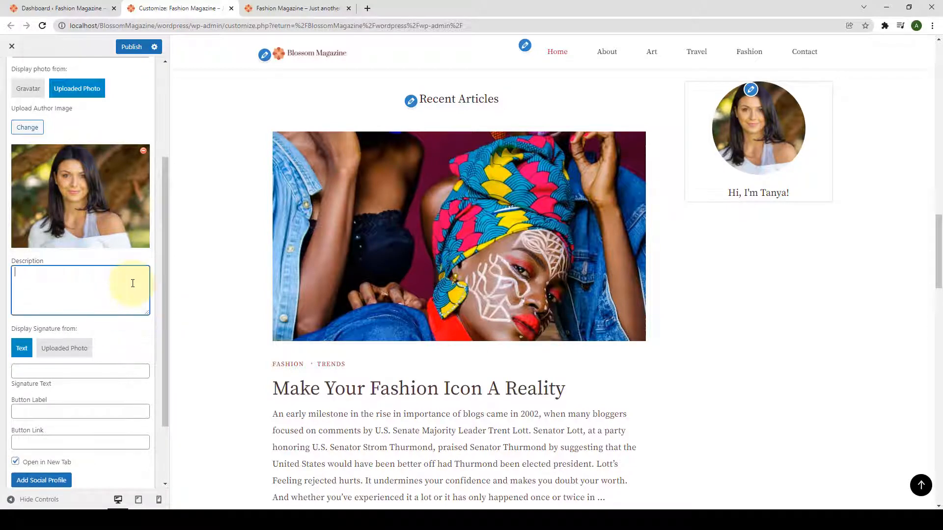
type("I am an author, traveler and fashion enthusiasts who love sharing my tips experience and latest trends with my readers. In my free time, I love cooking and playing with my dog.")
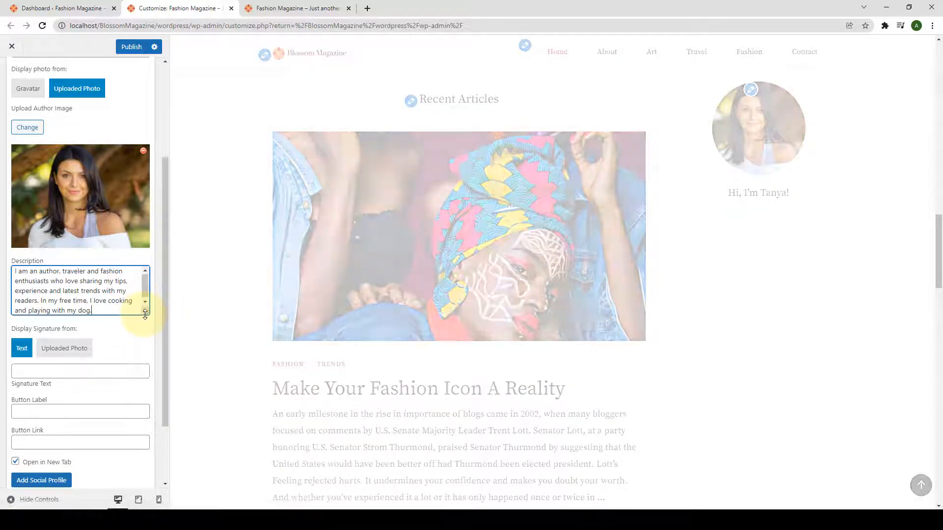
left_click_drag(146, 313, 145, 343)
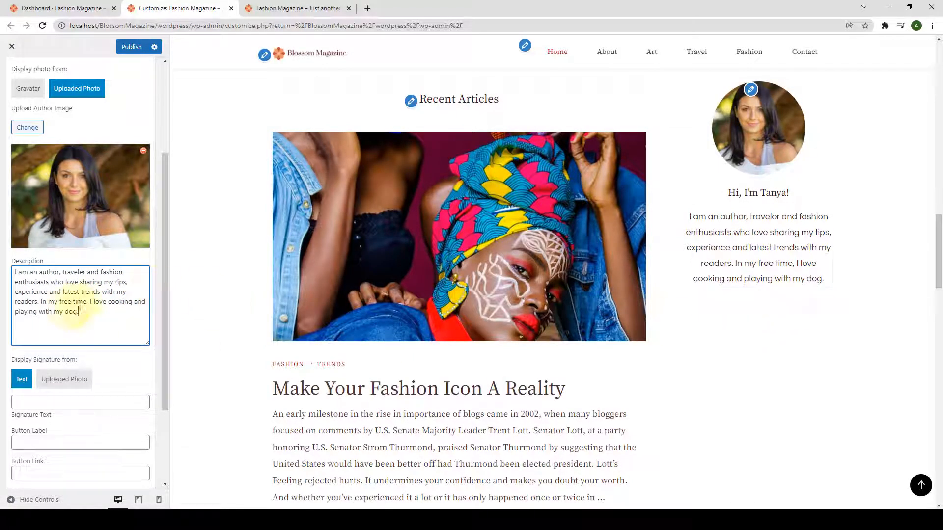
scroll(74, 301, "down", 2)
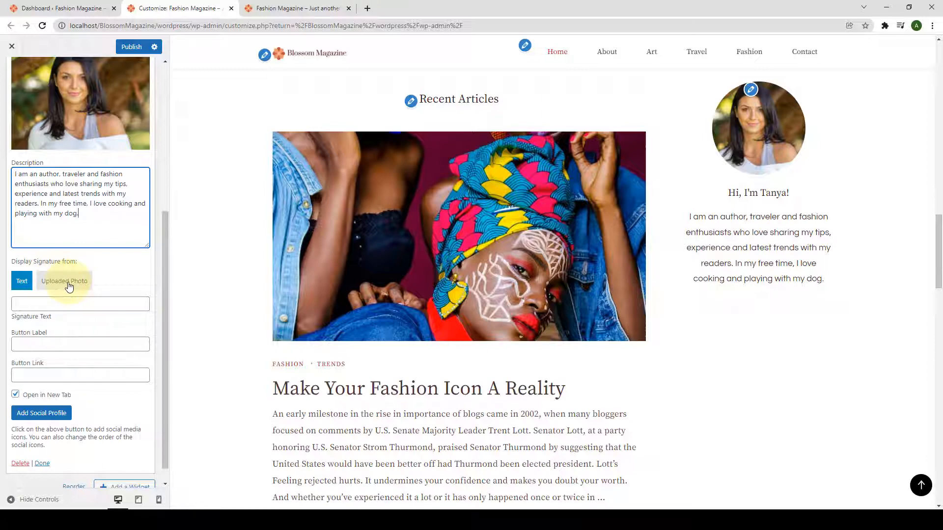
left_click(69, 287)
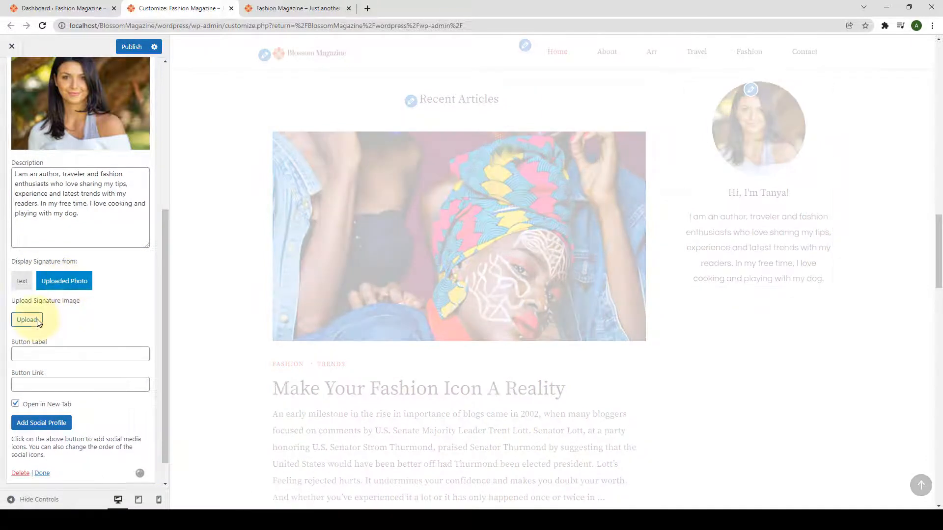
left_click(28, 320)
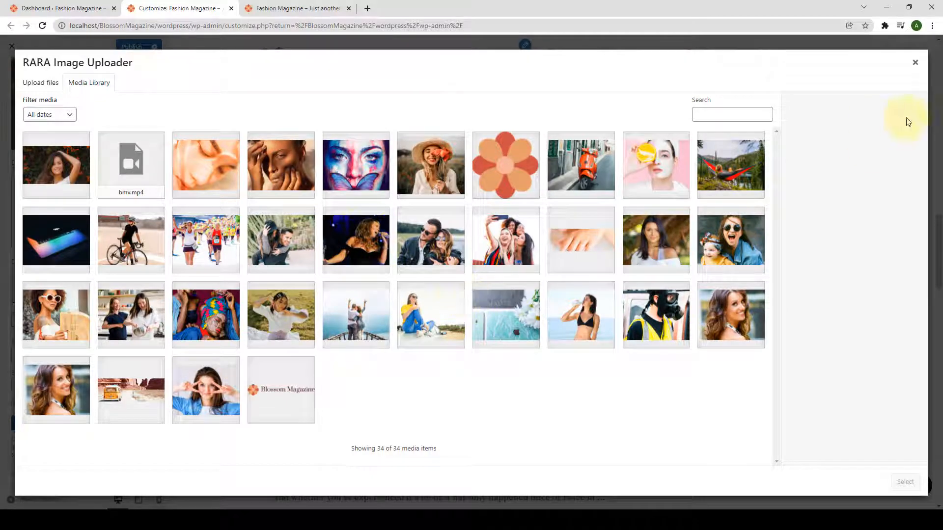
left_click(915, 62)
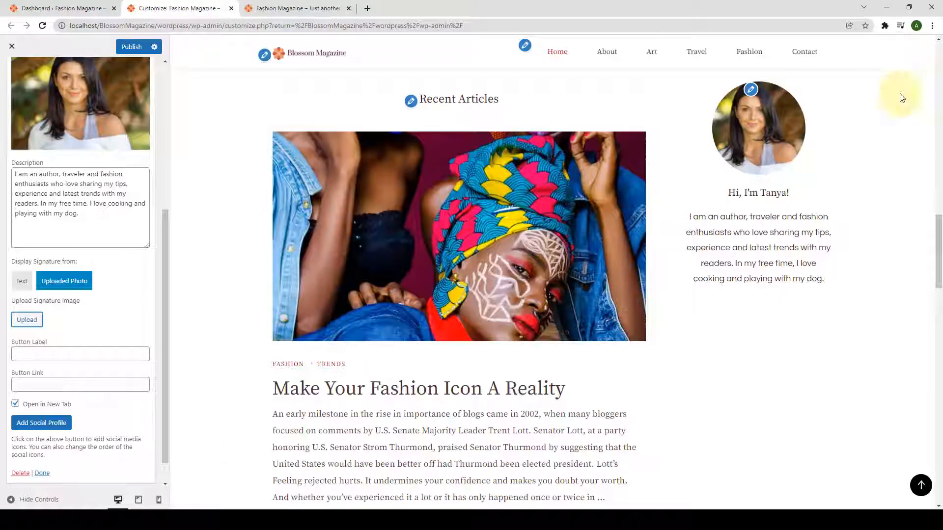
Step: Set the Author Bio signature to Text and enter the author's first name as the signature text
left_click(22, 281)
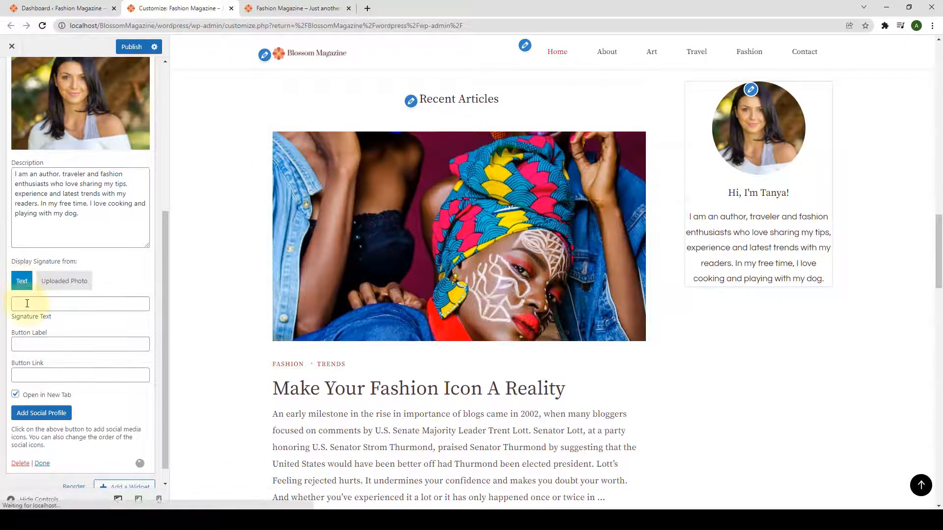
left_click(27, 305)
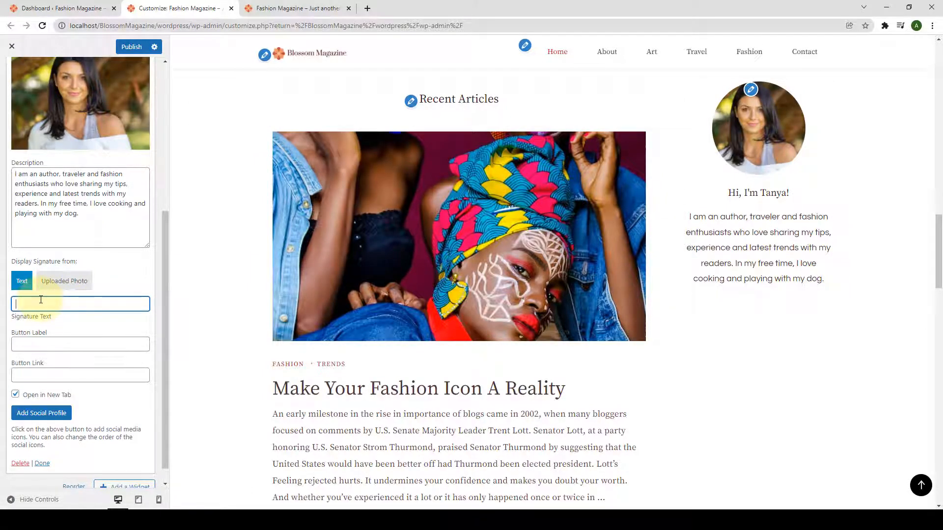
type("Tanya")
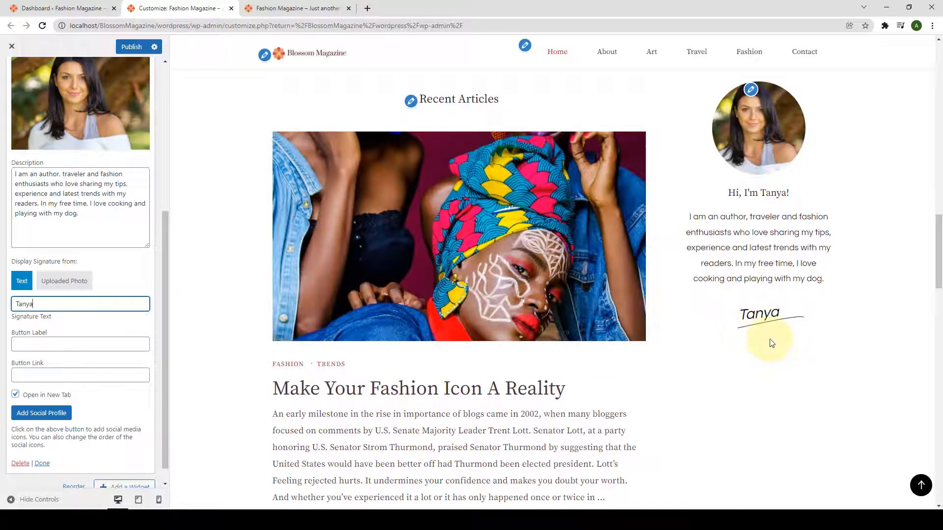
Step: Open the About page on the live site and copy its web address for the Author Bio button
scroll(80, 305, "down", 1)
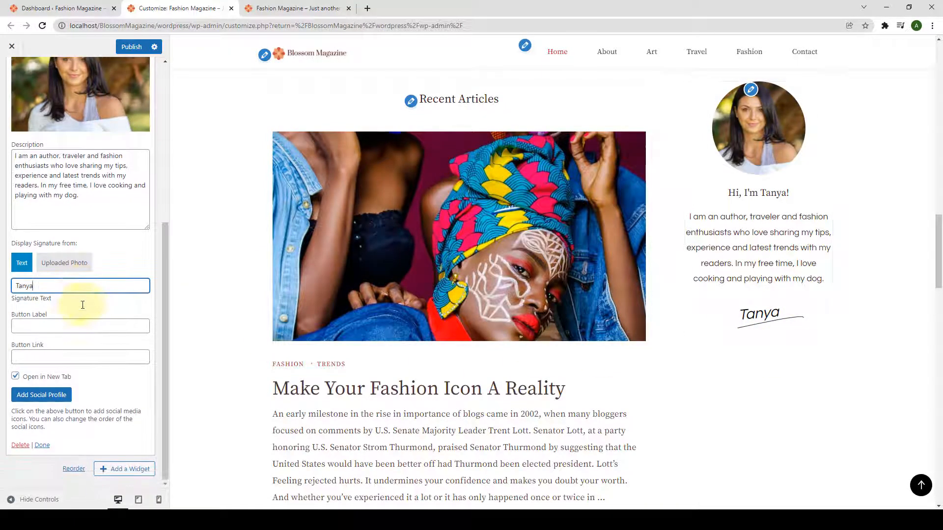
left_click(50, 328)
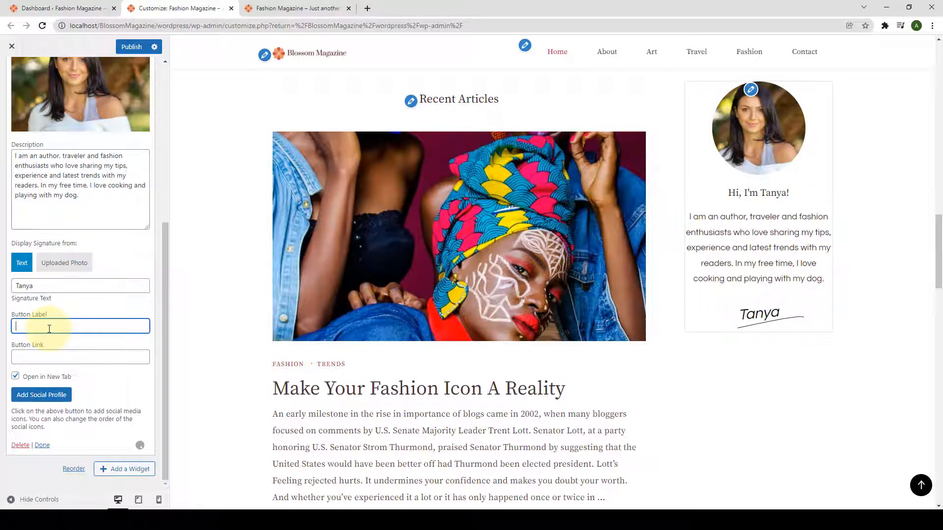
left_click(38, 358)
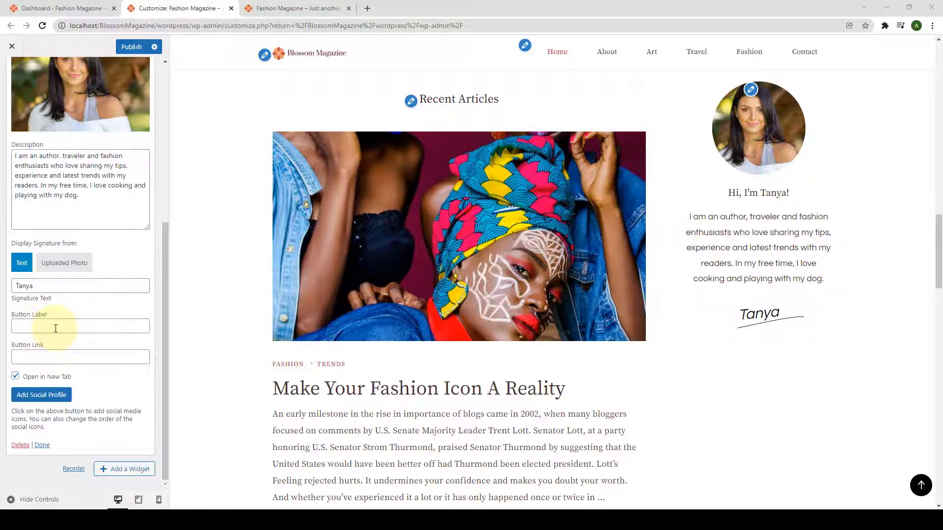
left_click(255, 5)
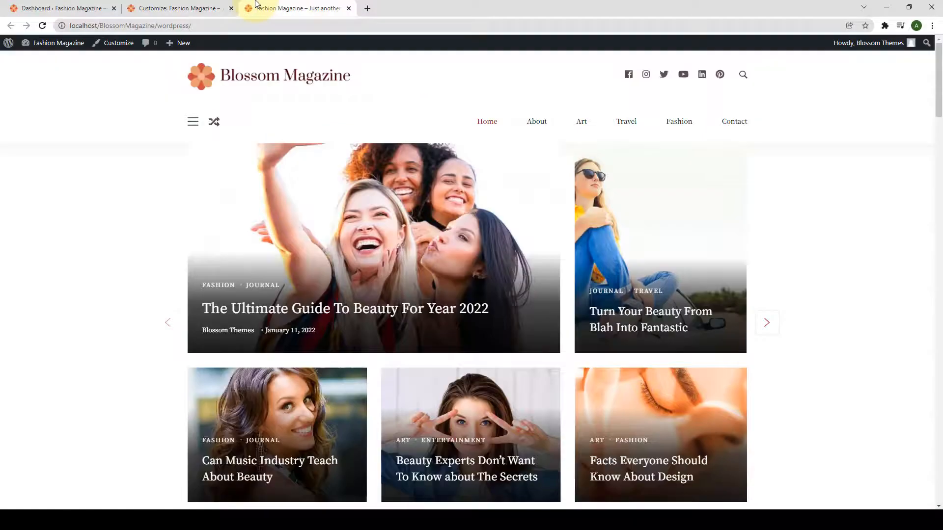
left_click(537, 121)
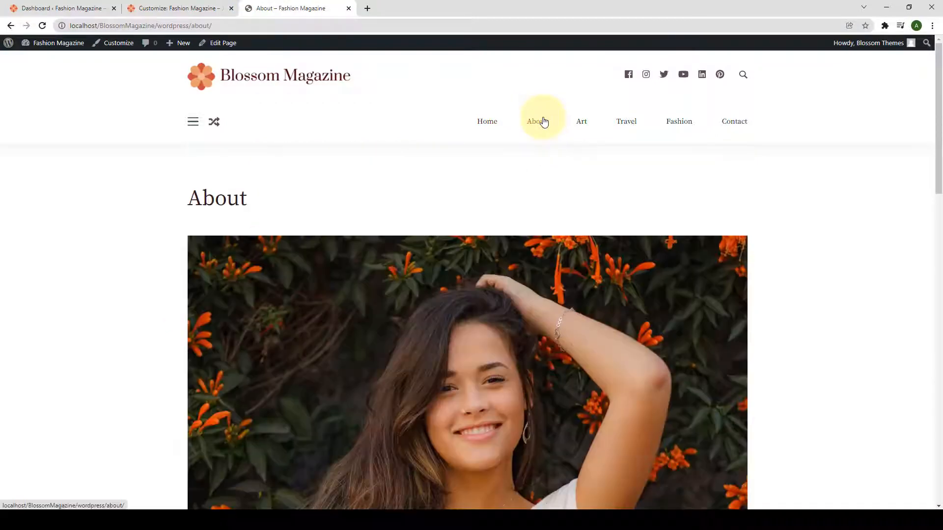
left_click(270, 25)
right_click(267, 28)
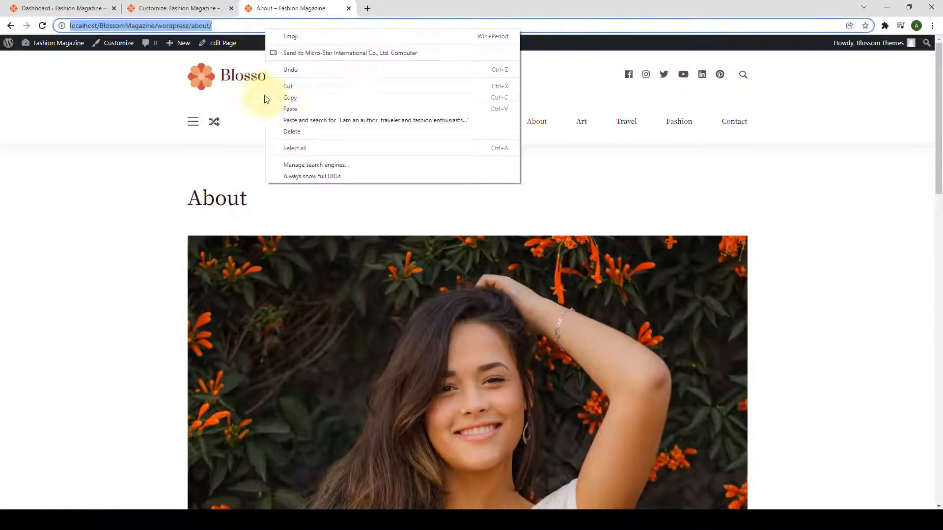
left_click(302, 98)
Step: Paste the About page address as the Author Bio button link and set the button label to Know More About Me
left_click(202, 8)
left_click(67, 357)
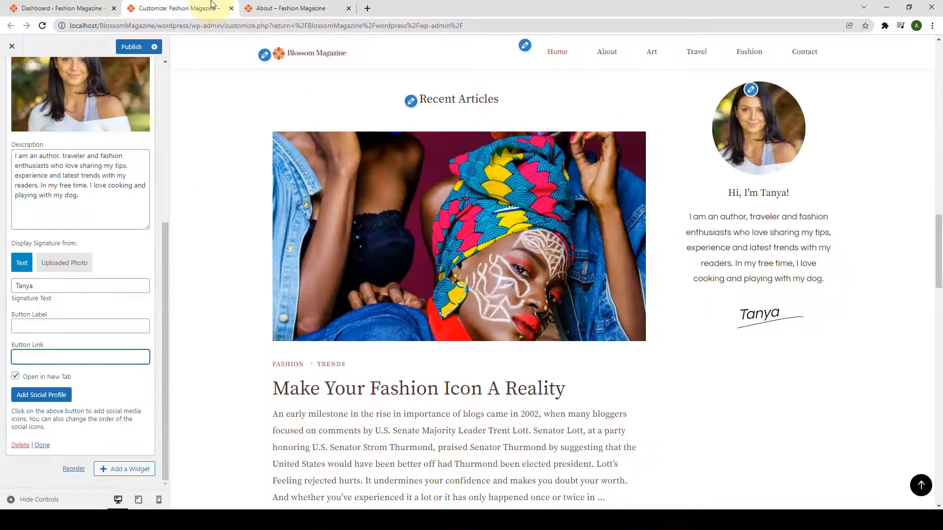
right_click(66, 359)
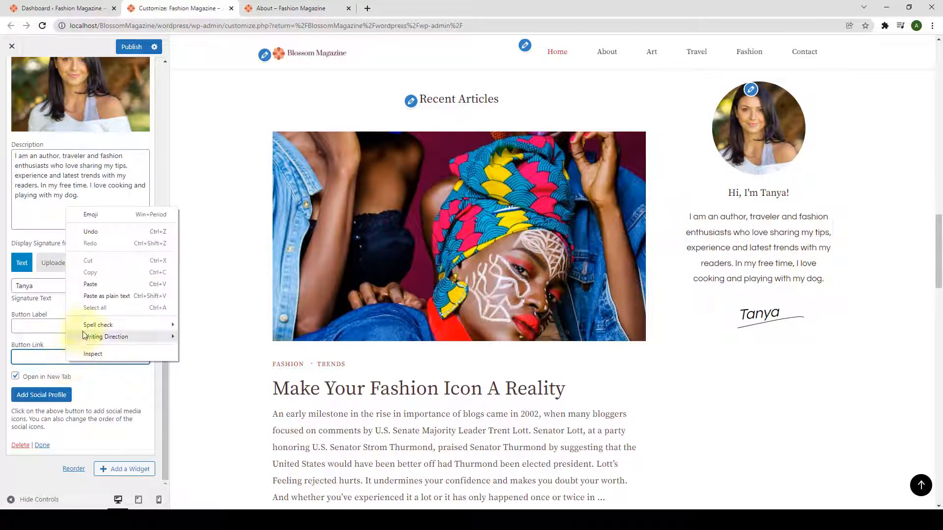
left_click(101, 288)
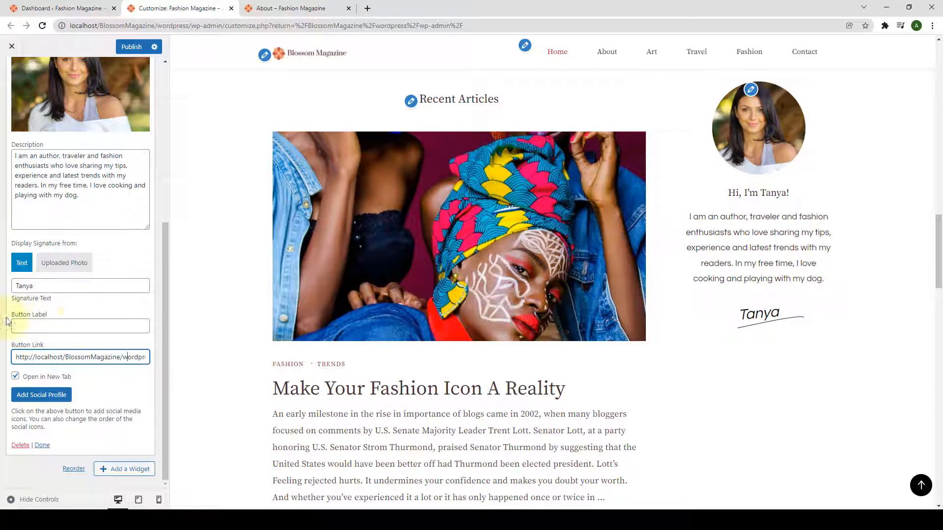
left_click(22, 326)
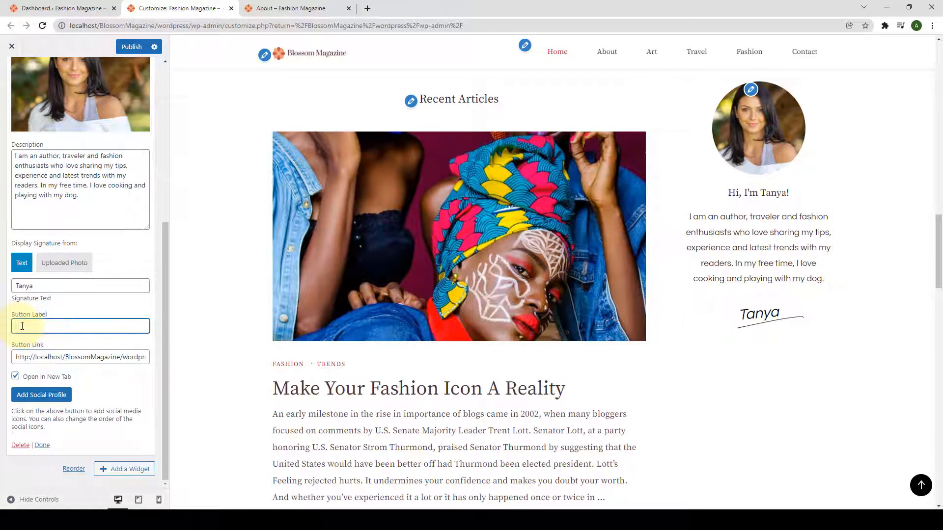
key("ctrl+v")
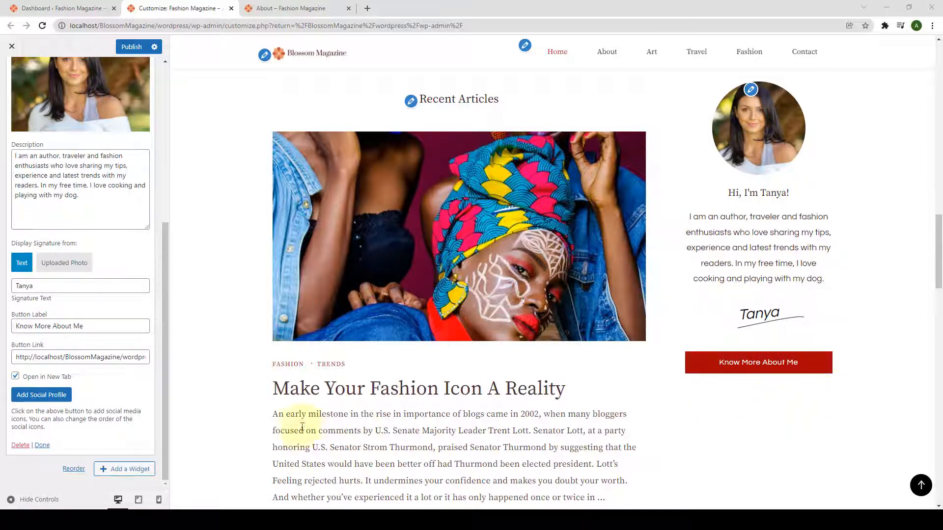
left_click(63, 401)
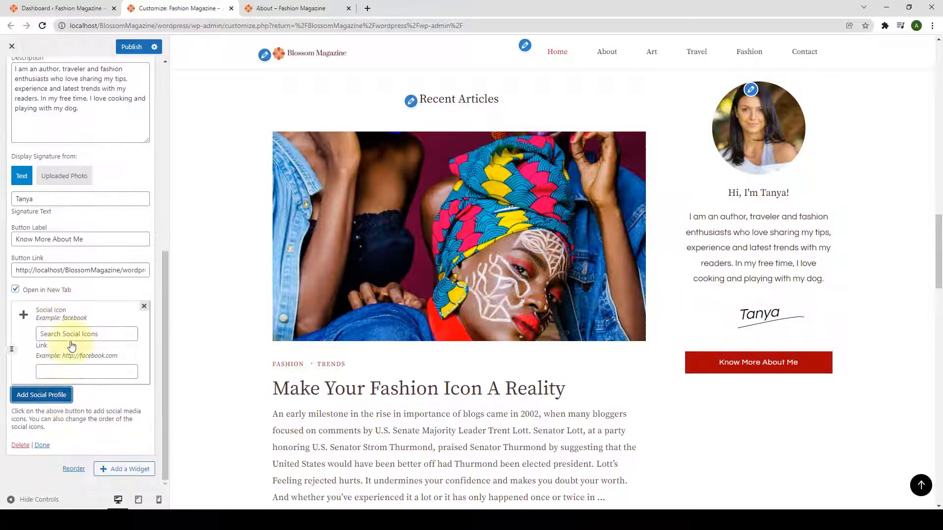
left_click(63, 335)
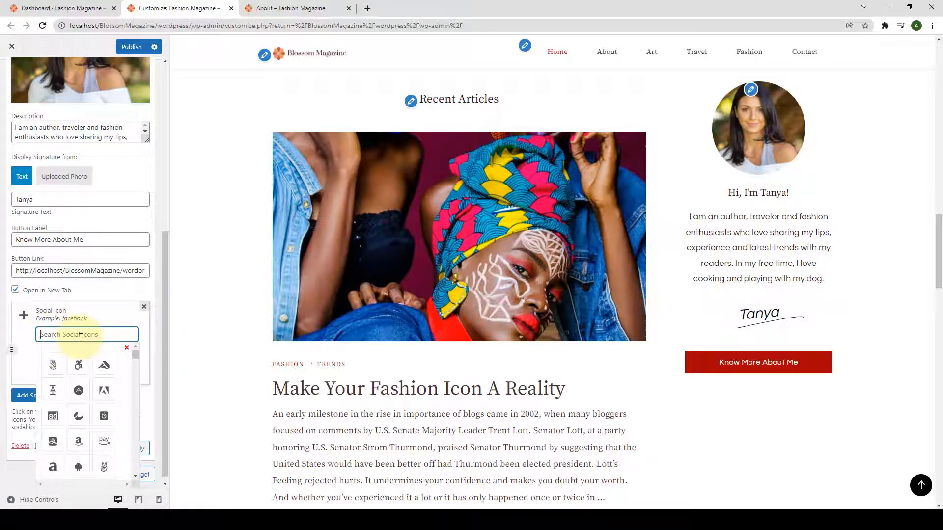
type("face")
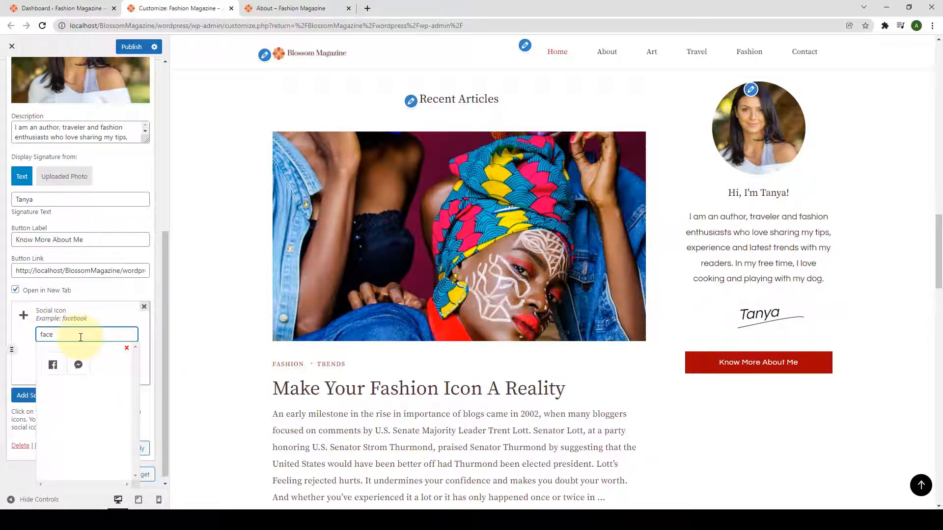
left_click(53, 365)
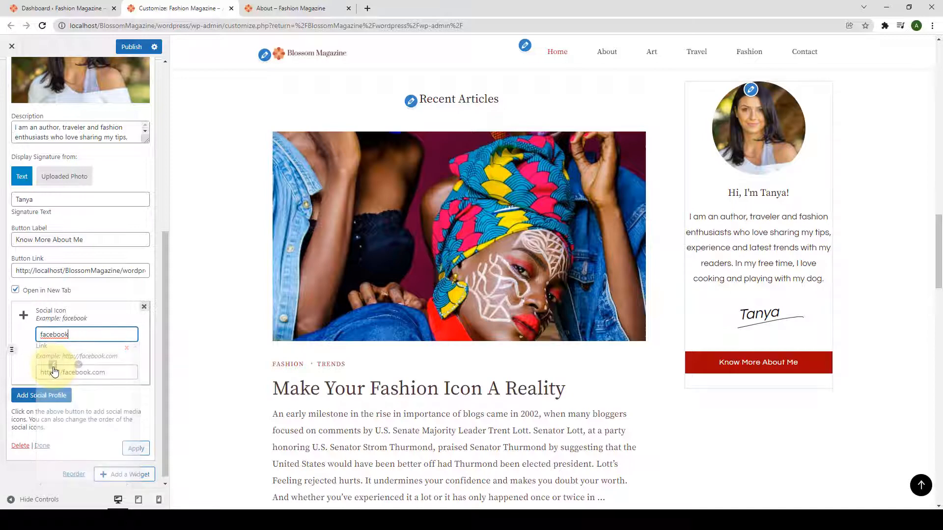
left_click_drag(106, 372, 46, 377)
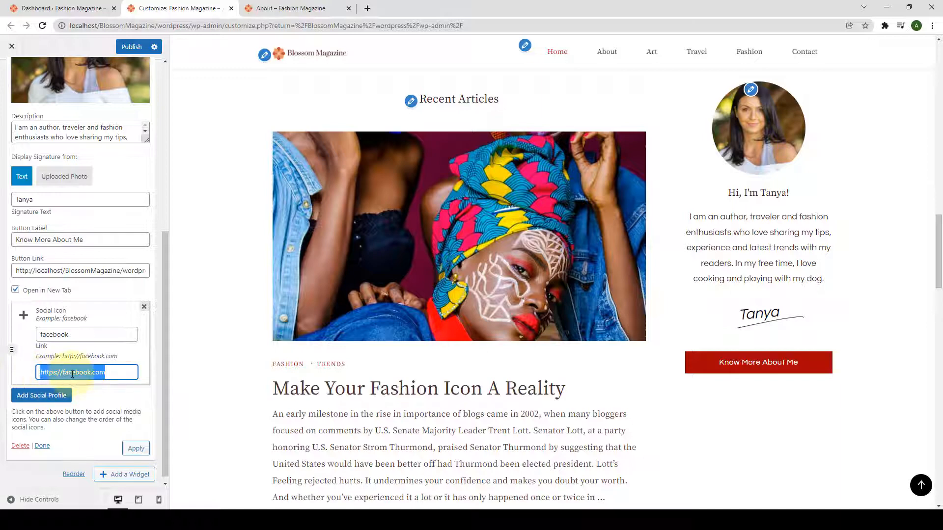
Step: Add two more social profiles to the Author Bio, using the instagram and twitter-square icons with their default links
left_click(44, 395)
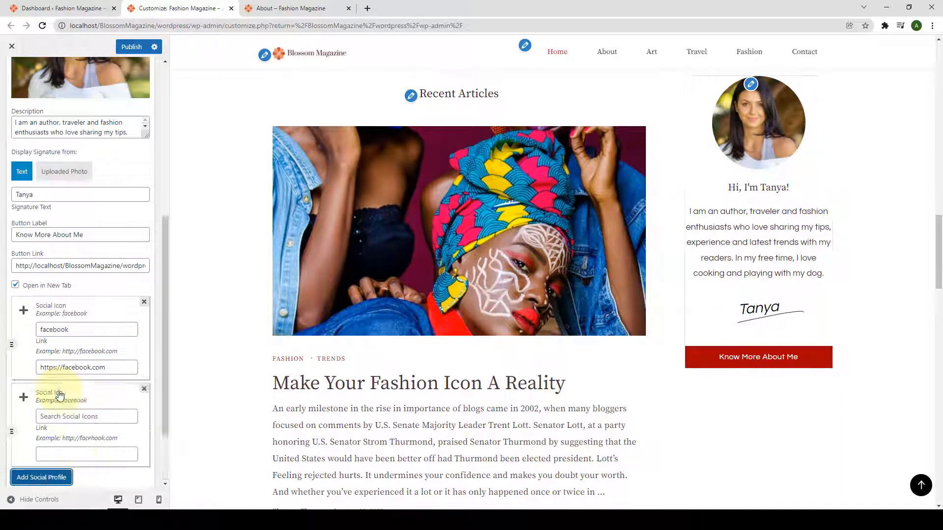
left_click(83, 330)
type("ins")
left_click(53, 360)
left_click(45, 390)
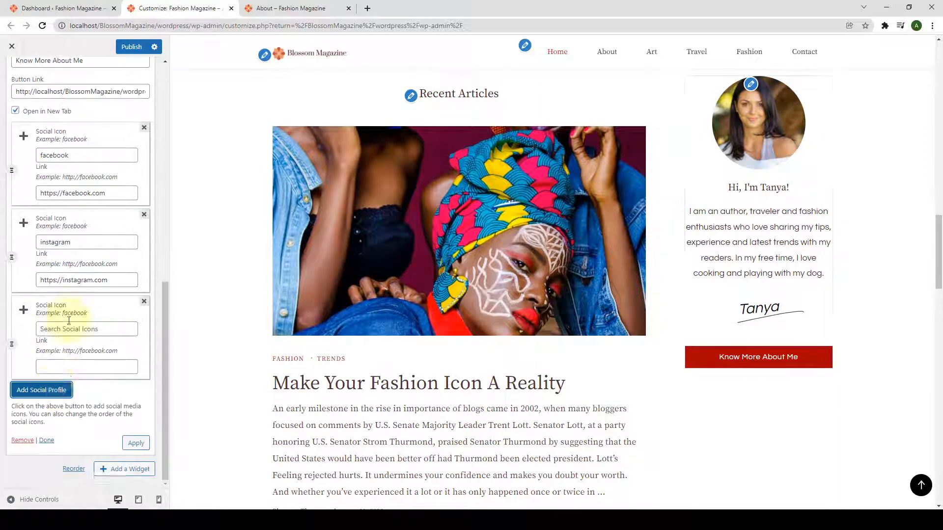
left_click(68, 330)
type("twitt")
left_click(77, 361)
Step: Add youtube and pinterest social profiles to the Author Bio, keeping their default links
left_click(47, 388)
left_click(65, 332)
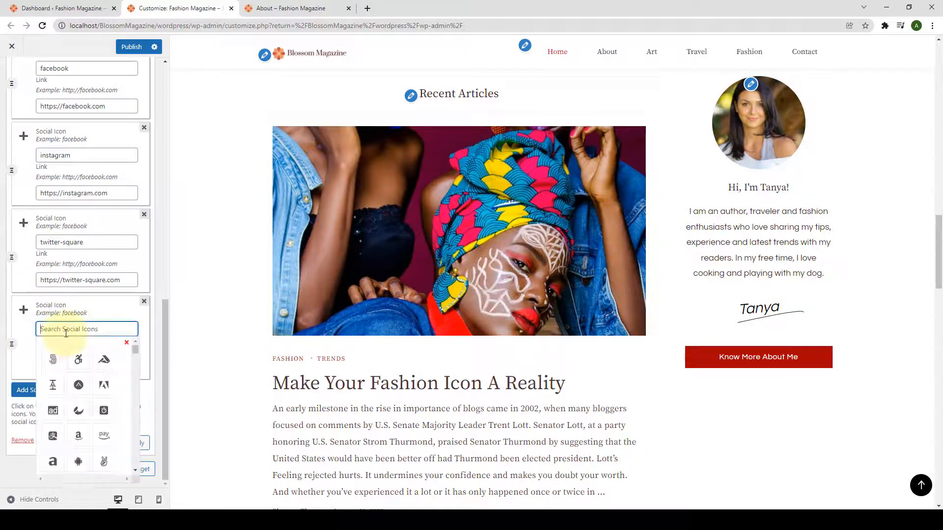
type("you")
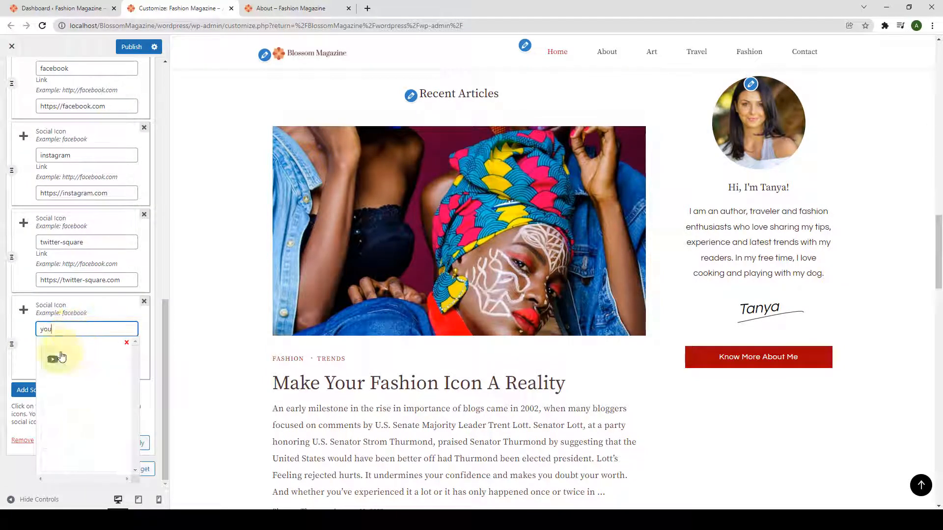
left_click(53, 359)
left_click(45, 392)
left_click(66, 329)
type("pinter")
left_click(53, 360)
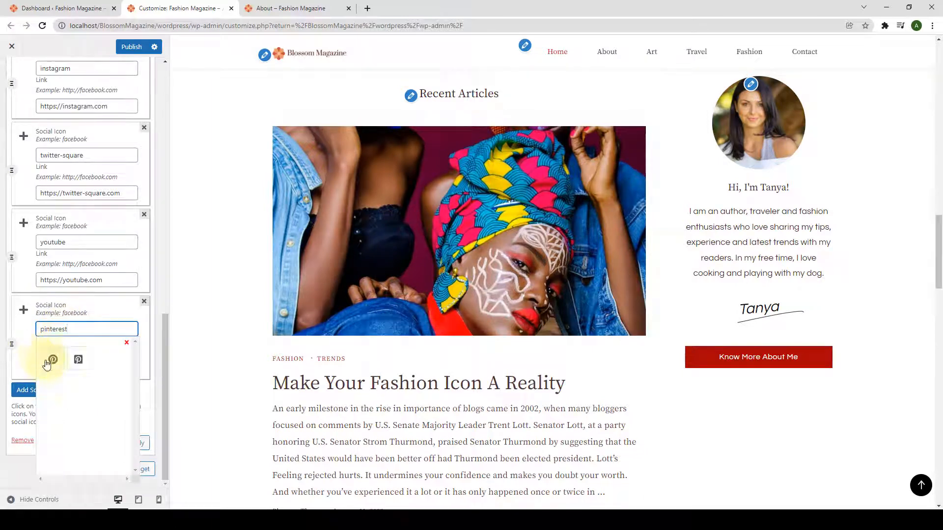
Step: Review the social profile entries, apply the Author Bio changes and close the widget's settings
scroll(82, 391, "up", 3)
scroll(84, 389, "up", 4)
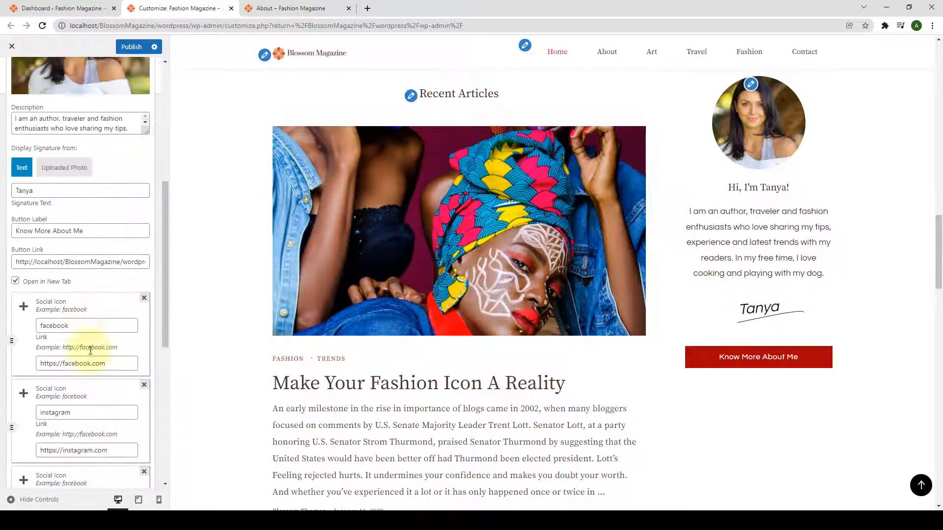
scroll(84, 362, "down", 7)
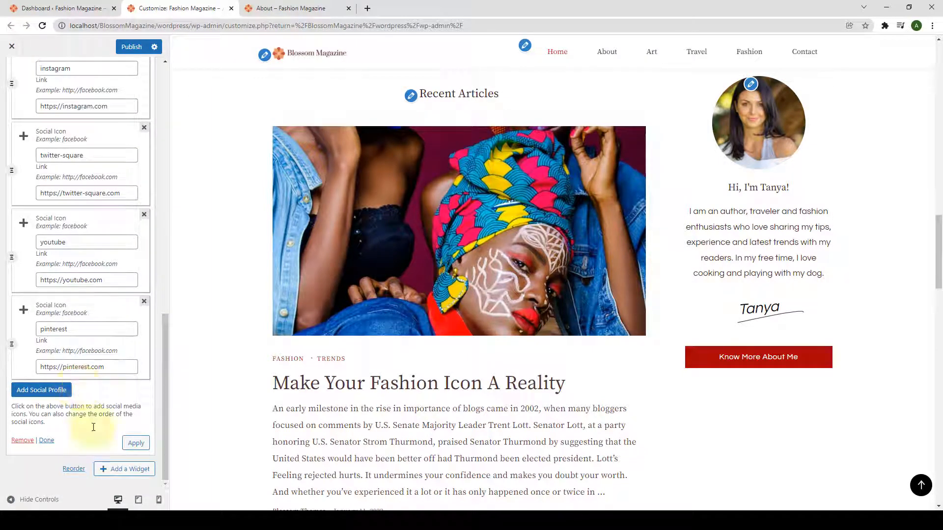
left_click(136, 444)
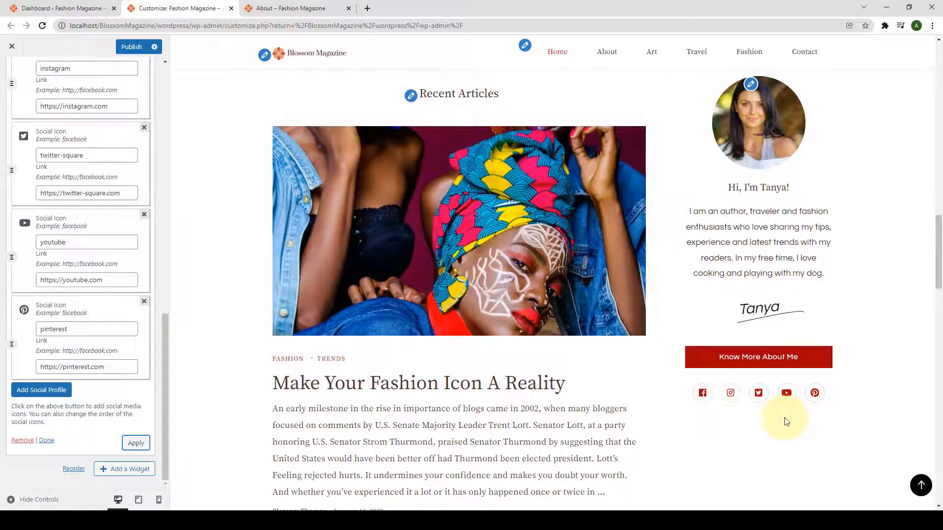
left_click(47, 441)
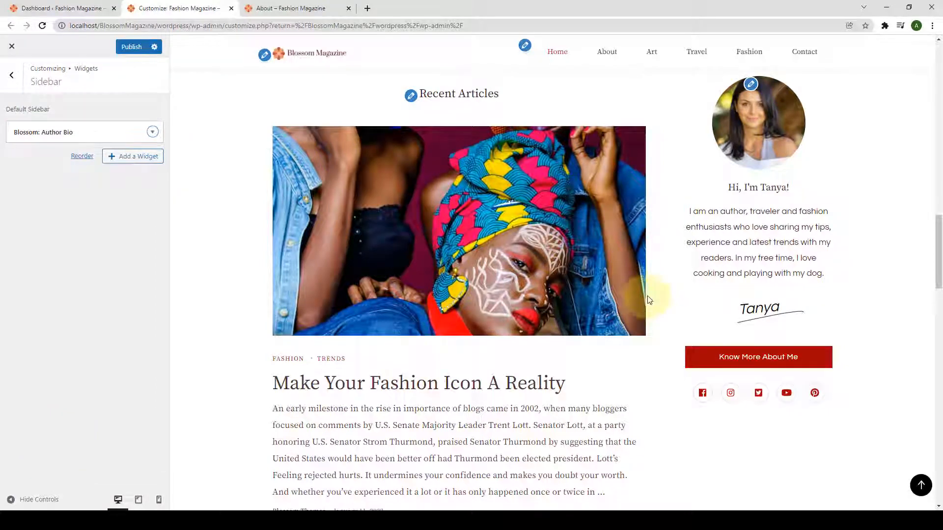
Step: Add the Blossom: Popular Post widget to the Default Sidebar below the Author Bio
scroll(696, 337, "down", 4)
scroll(696, 337, "up", 2)
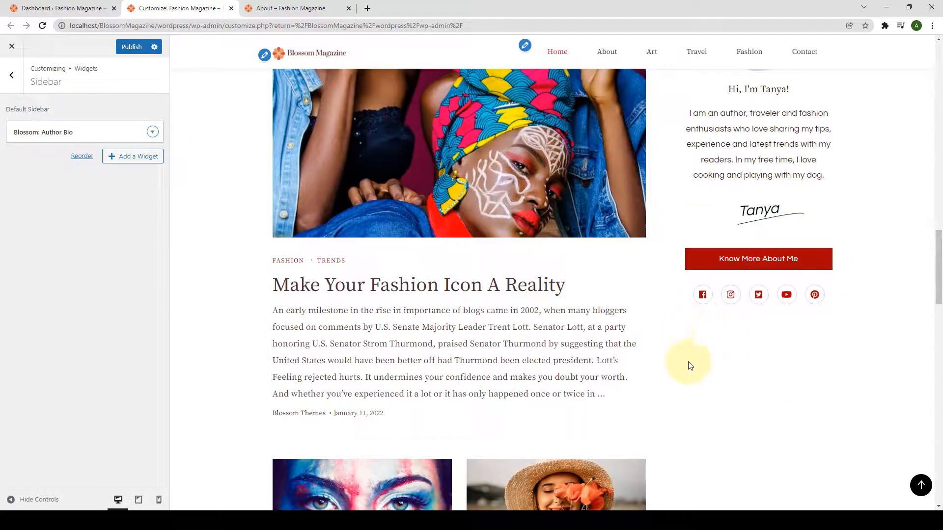
left_click(118, 162)
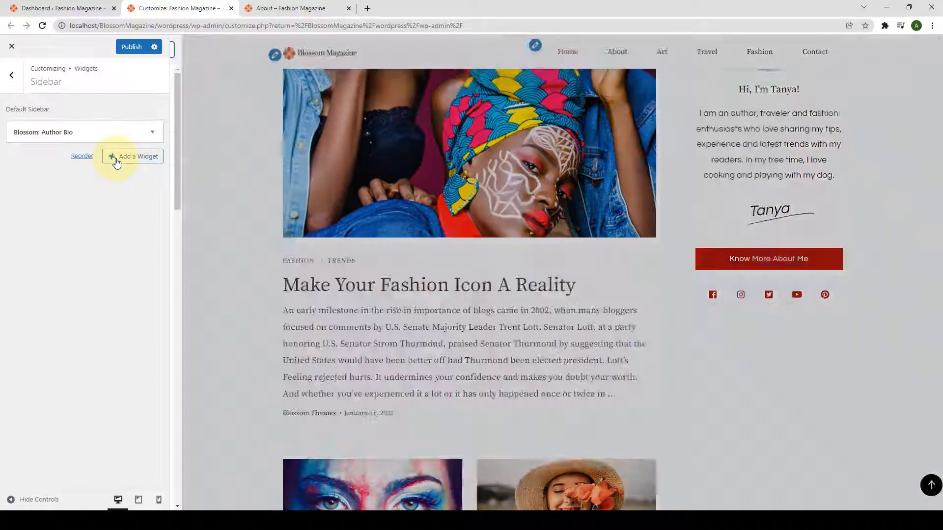
scroll(227, 295, "down", 5)
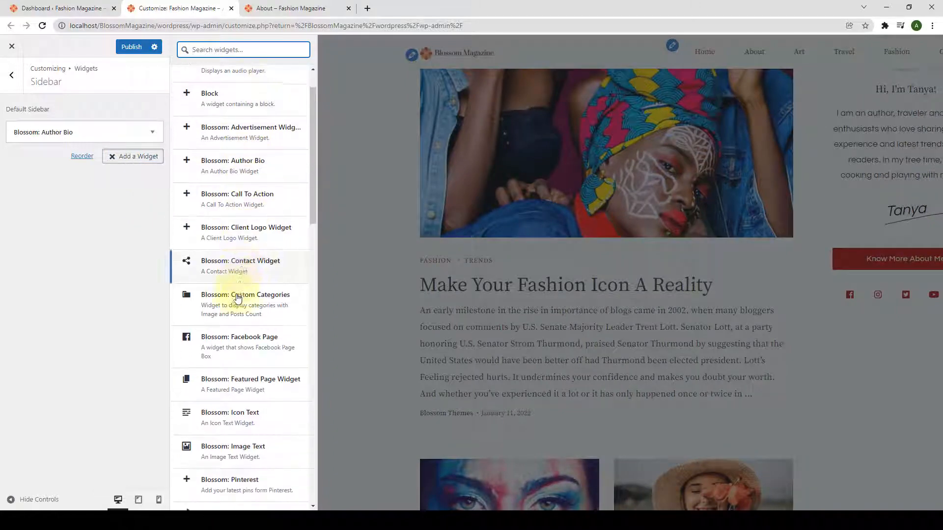
scroll(237, 370, "up", 2)
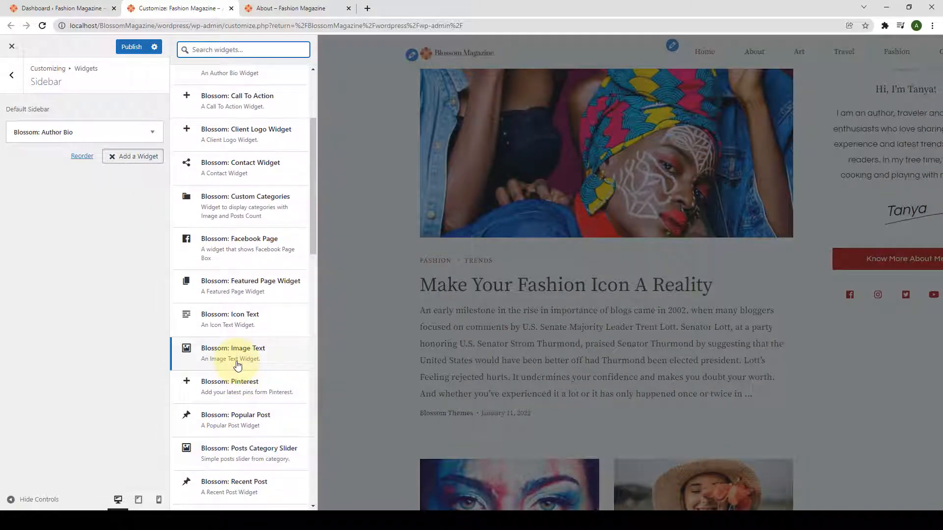
scroll(230, 378, "down", 2)
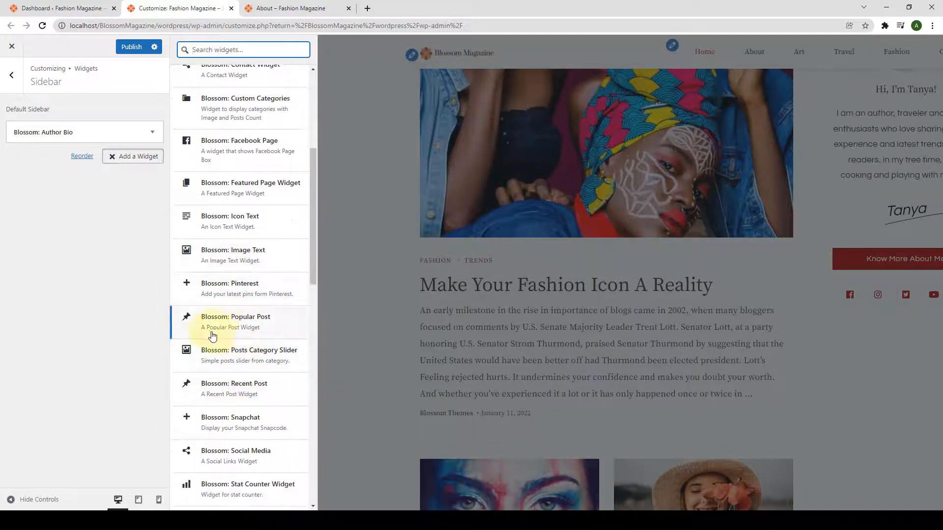
left_click(237, 325)
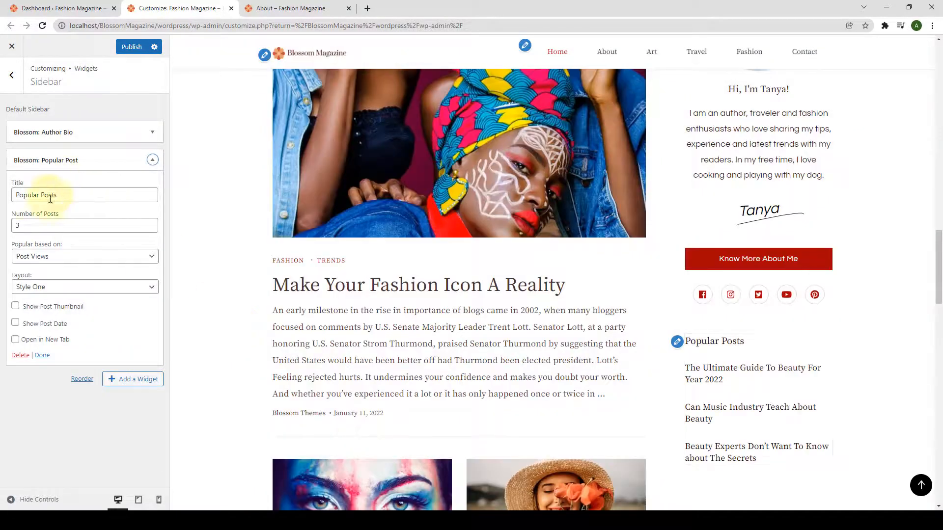
scroll(727, 335, "down", 3)
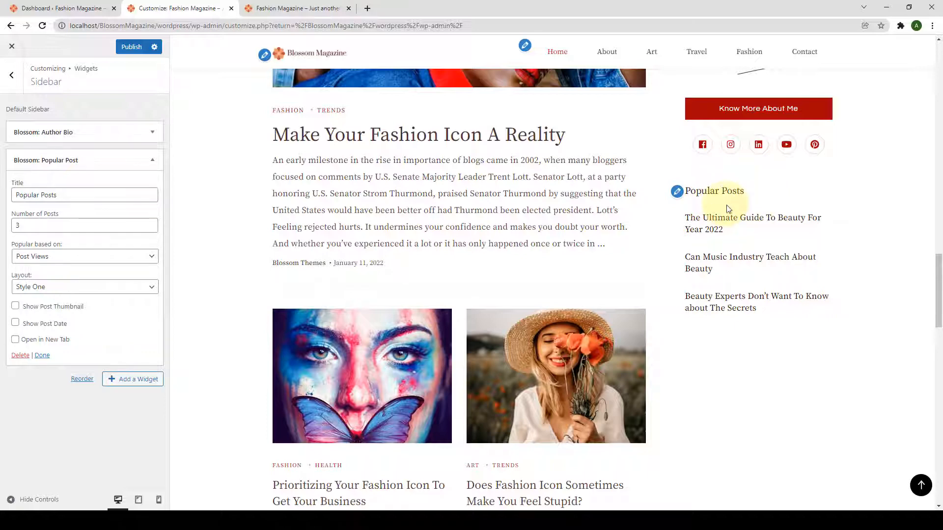
Step: Try 6 as the Popular Post widget's number of posts and return it to 3
left_click_drag(106, 195, 13, 195)
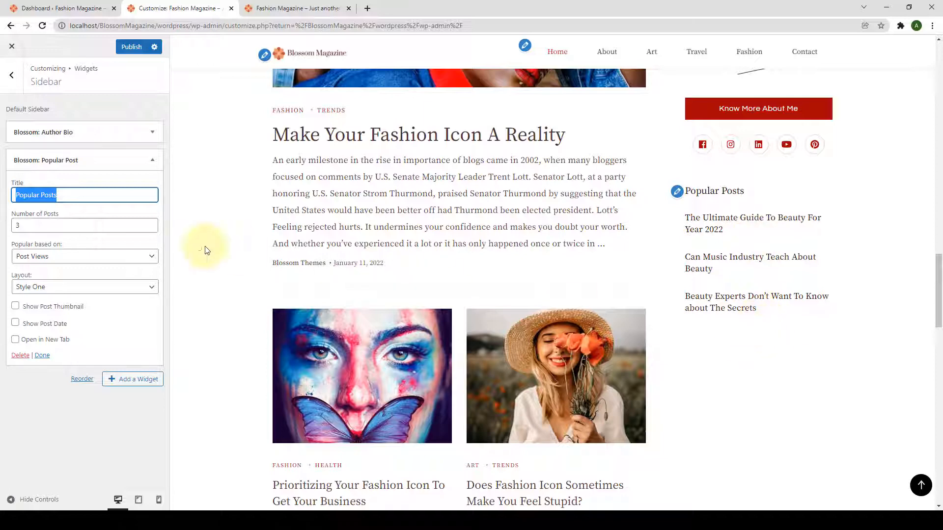
left_click(150, 223)
left_click(150, 223)
left_click(150, 222)
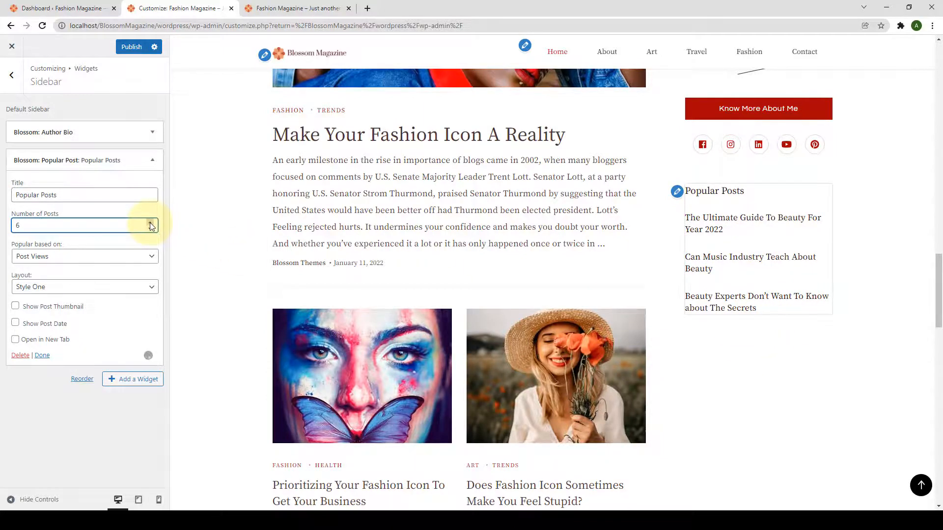
left_click(150, 229)
left_click(151, 229)
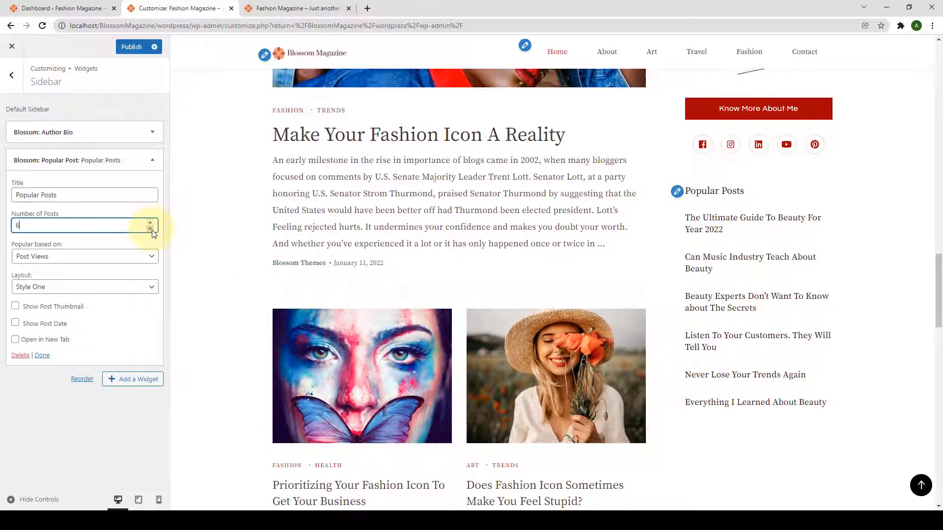
left_click(151, 229)
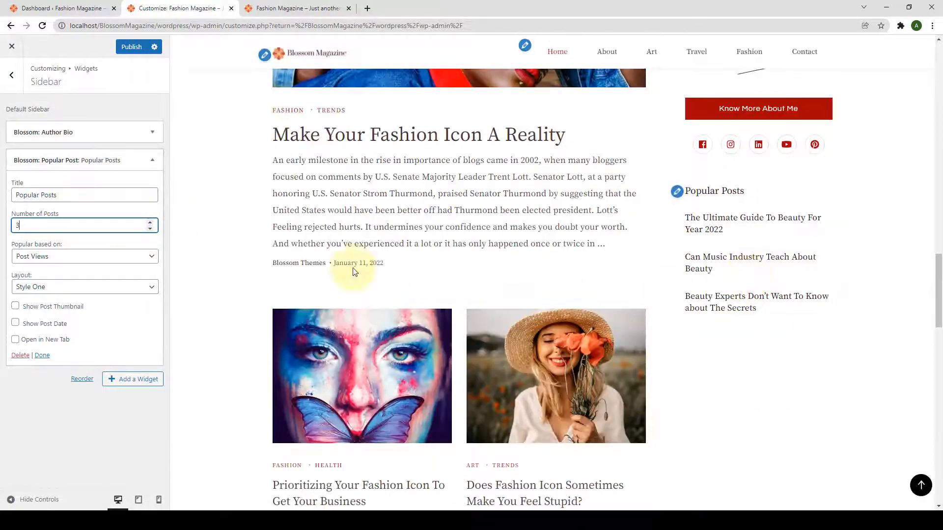
Step: Keep the post popularity based on Post Views and set the Popular Post widget's layout to Style Two
left_click(65, 258)
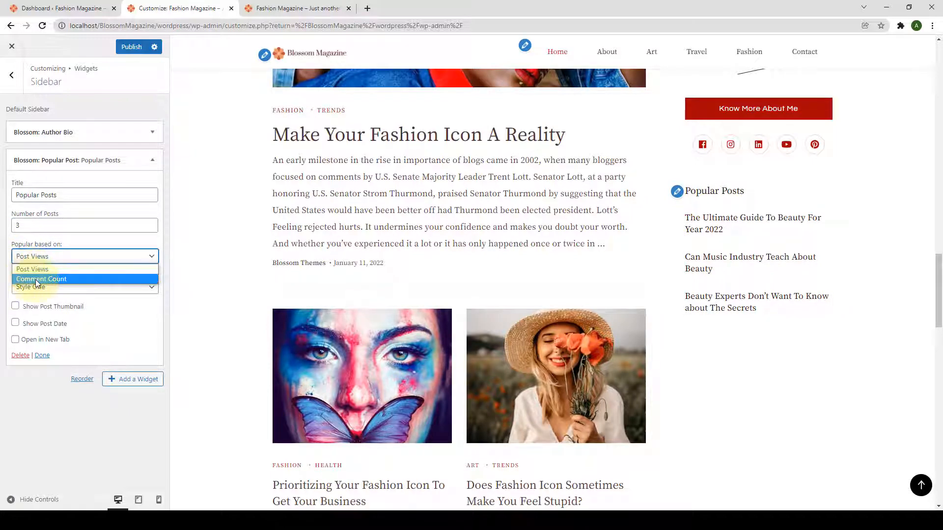
left_click(70, 253)
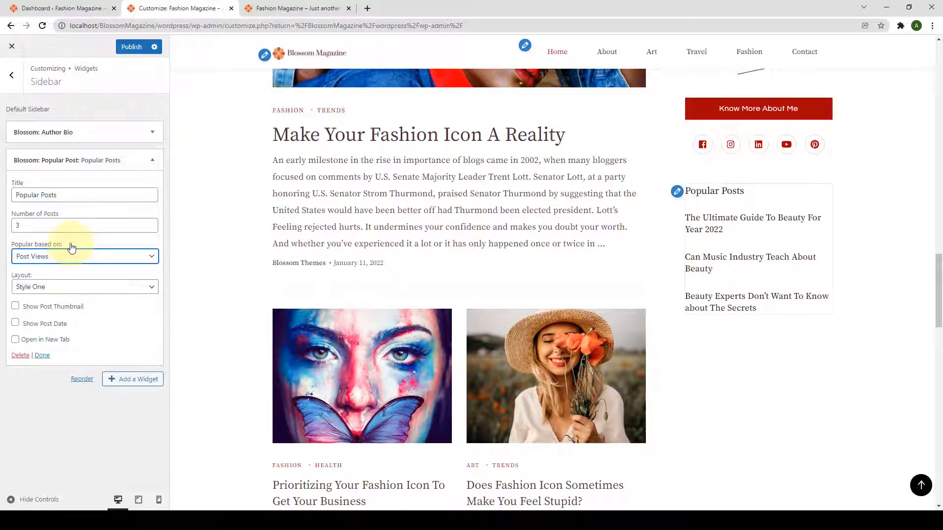
left_click(45, 288)
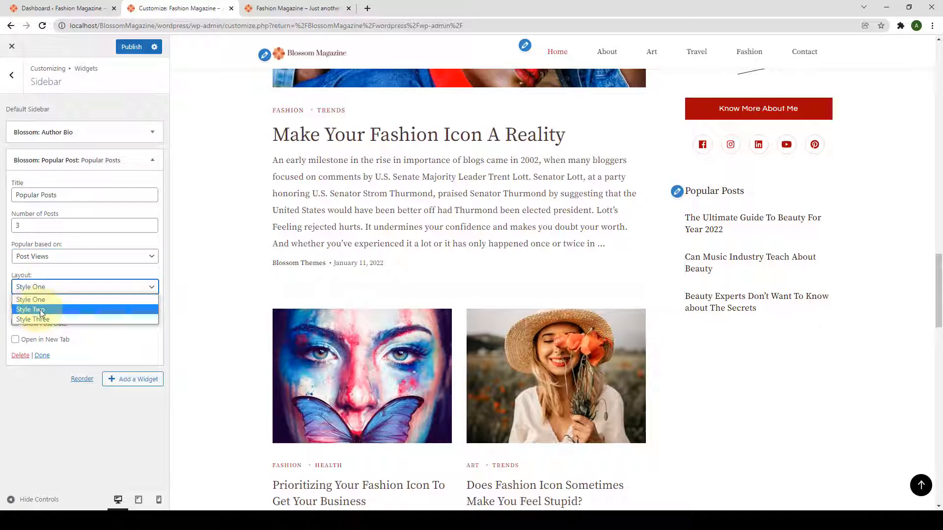
left_click(47, 310)
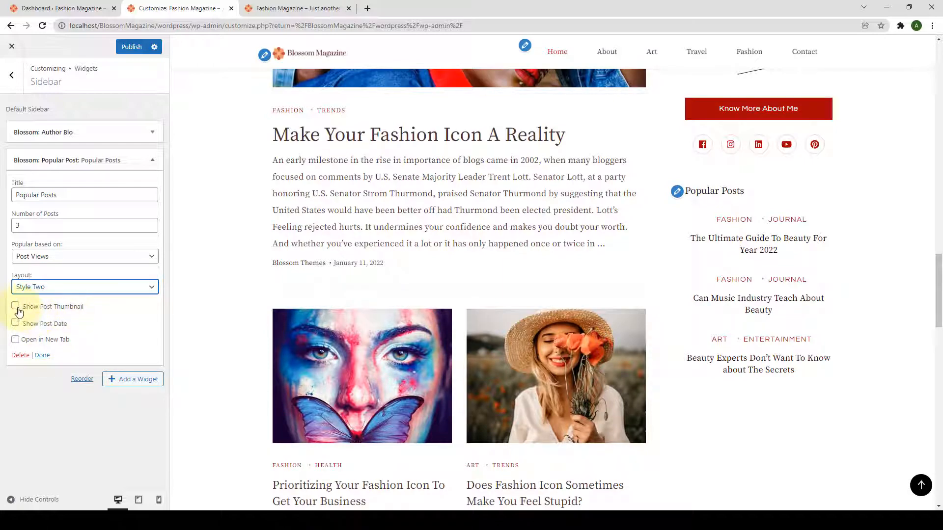
Step: Enable the post thumbnail, post date and opening in a new tab for the Popular Post widget, and close its settings
left_click(16, 307)
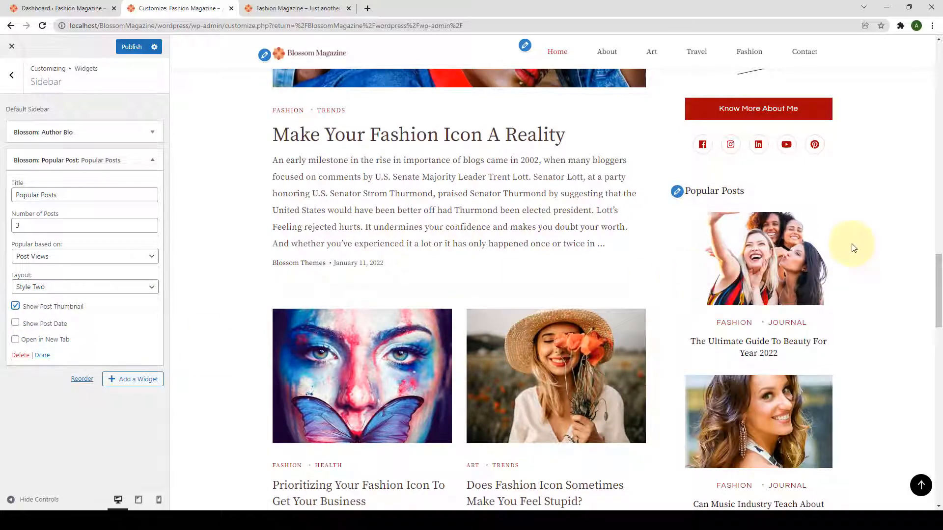
scroll(853, 248, "down", 5)
scroll(854, 280, "up", 3)
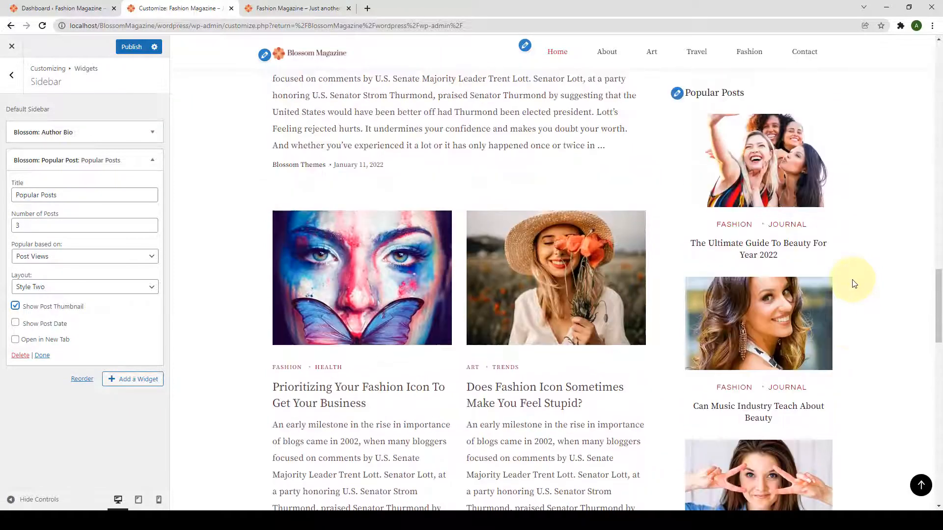
left_click(15, 323)
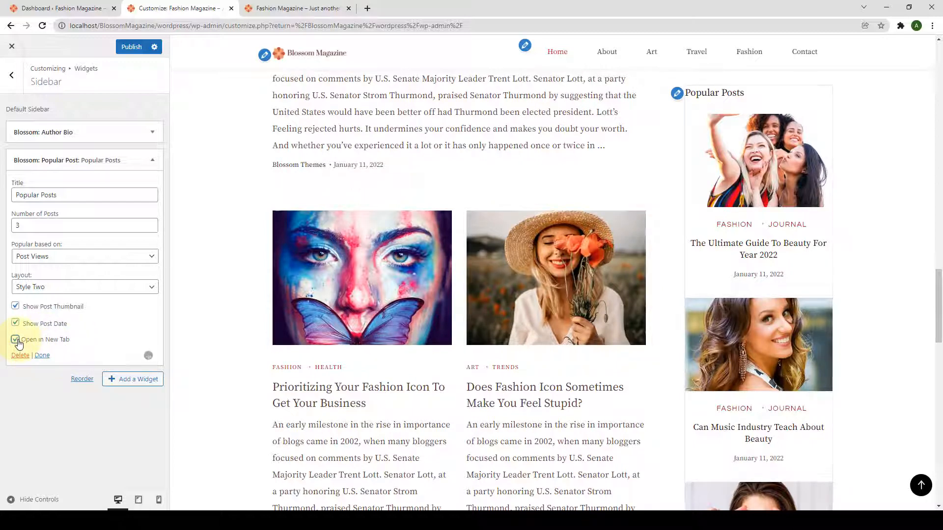
left_click(16, 339)
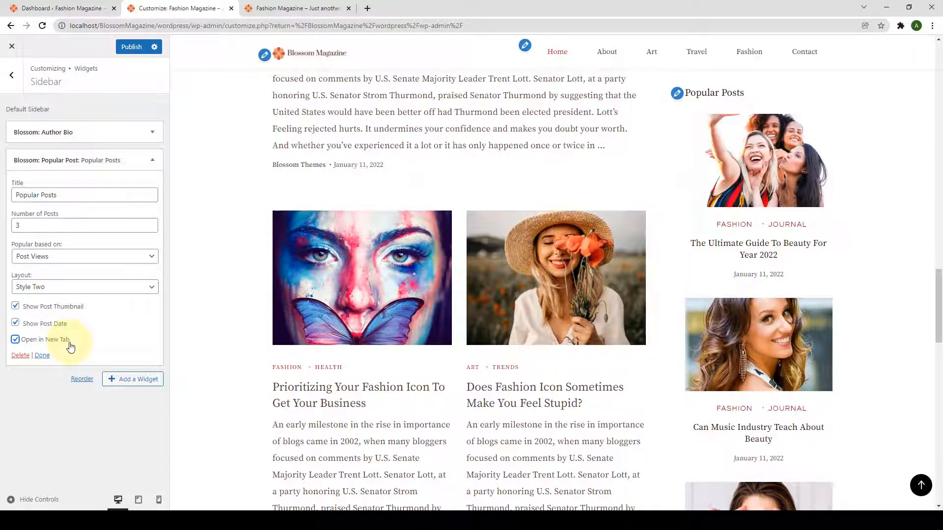
left_click(43, 360)
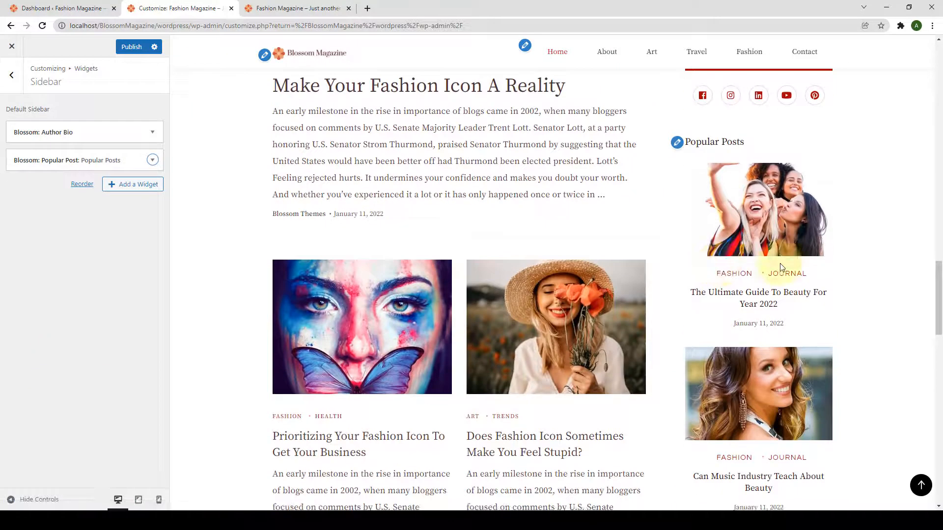
scroll(797, 307, "down", 9)
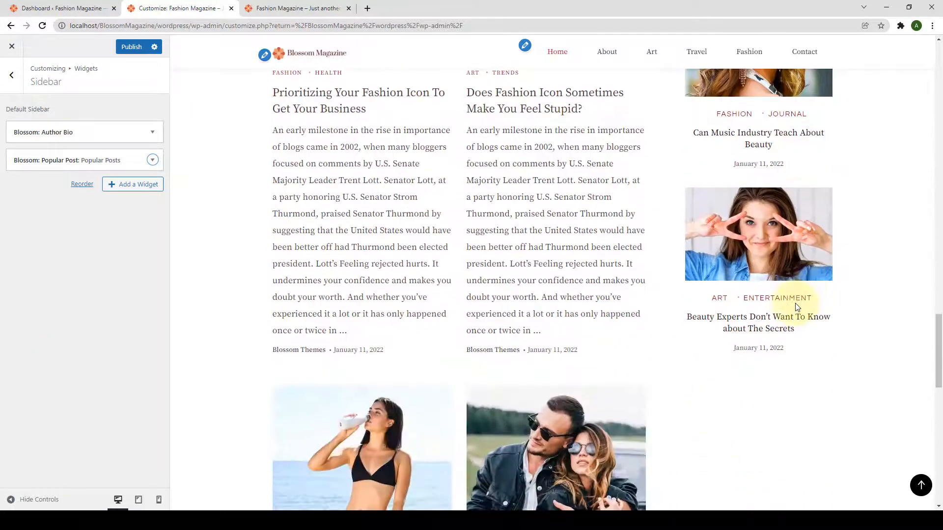
Step: Add the BlossomThemes: Email Newsletter widget to the Sidebar widget area
scroll(797, 307, "up", 2)
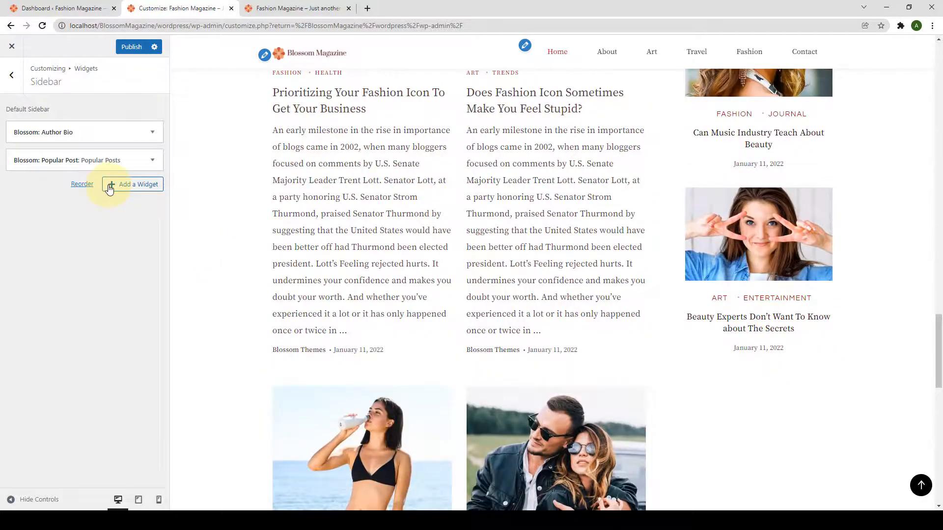
left_click(109, 187)
scroll(252, 246, "down", 5)
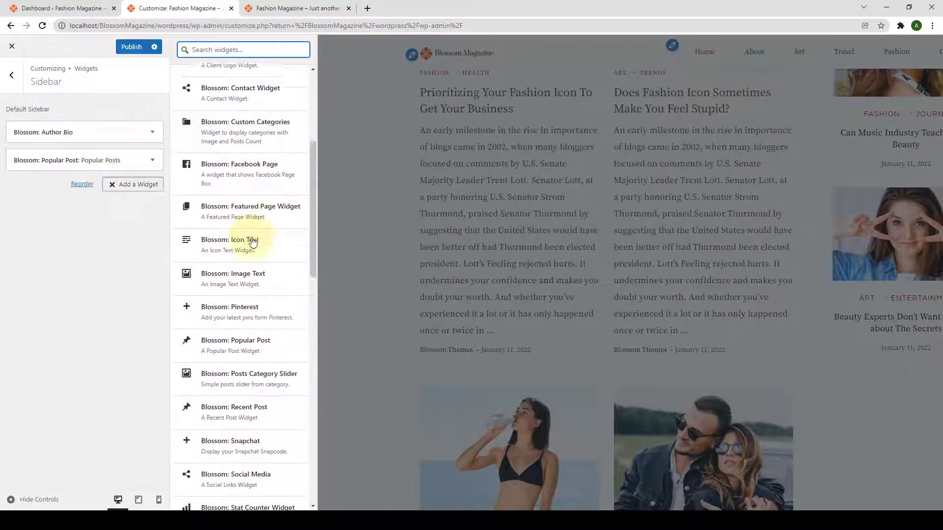
scroll(260, 256, "down", 1)
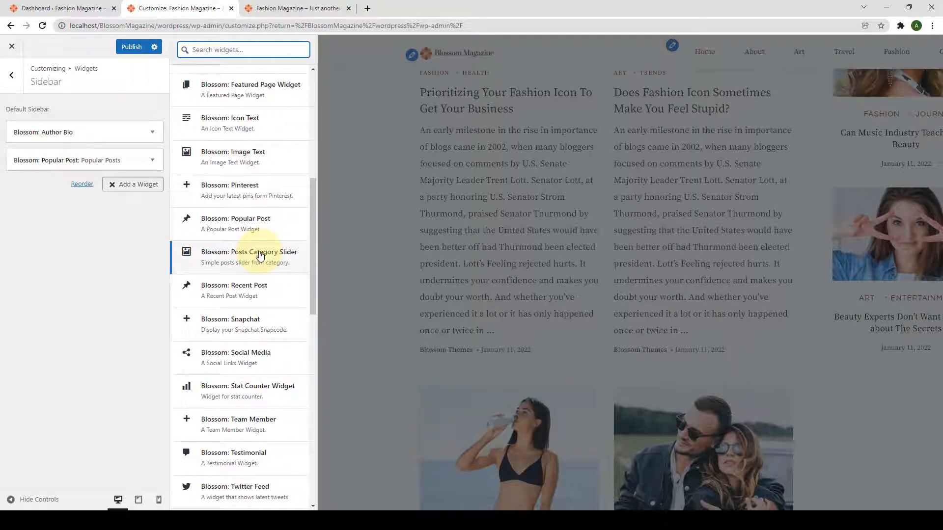
scroll(261, 256, "down", 5)
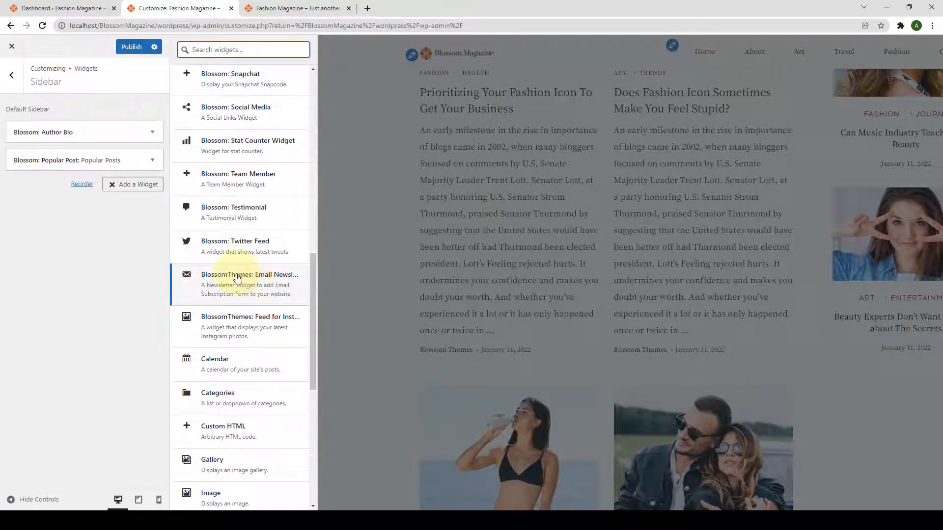
left_click(240, 282)
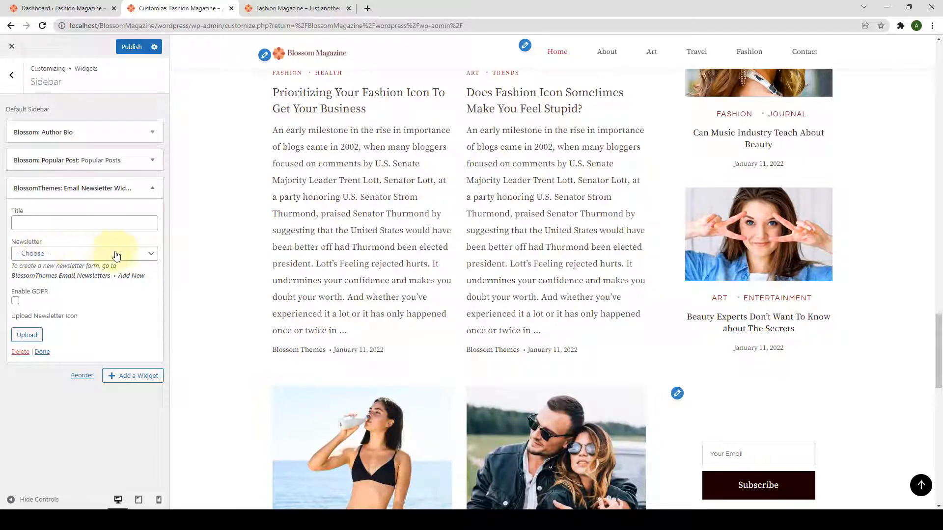
Step: Choose "Sign Up For Our Newsletters" as the newsletter form and check it in the sidebar preview
left_click(145, 255)
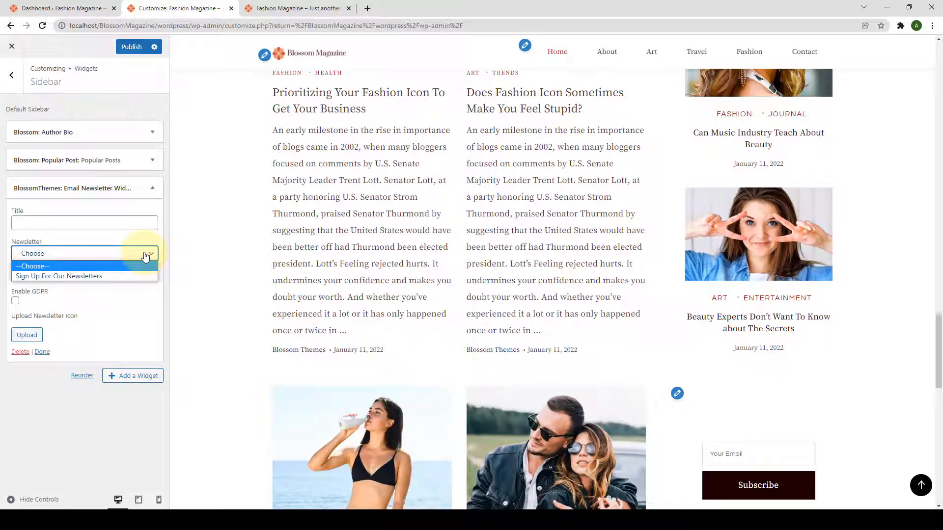
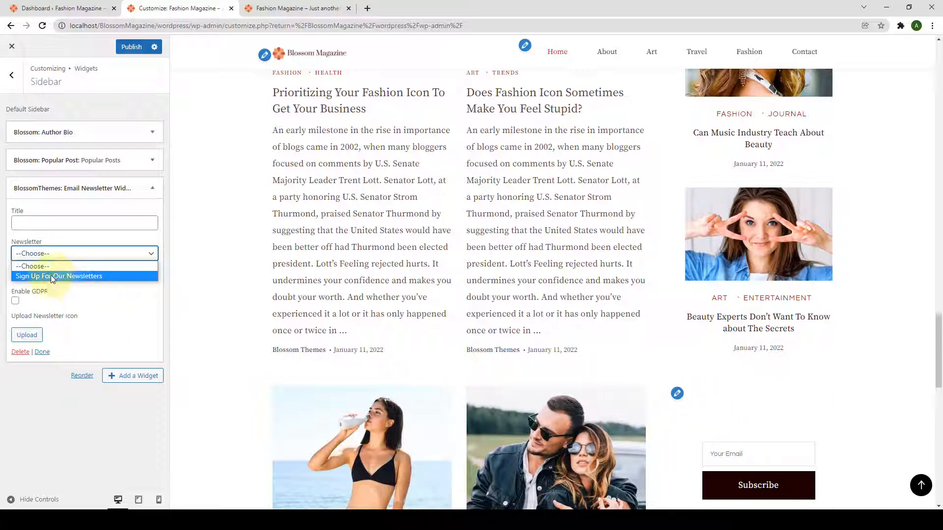
left_click(82, 277)
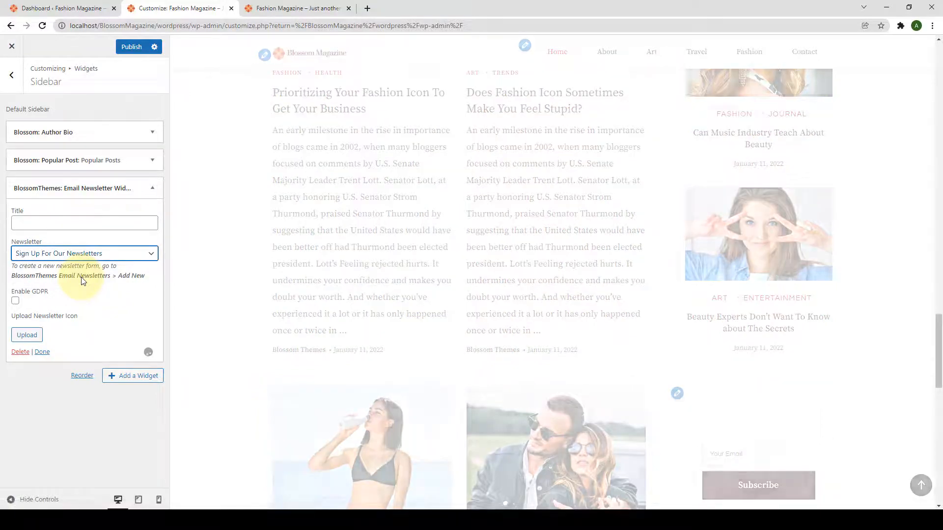
scroll(840, 304, "down", 3)
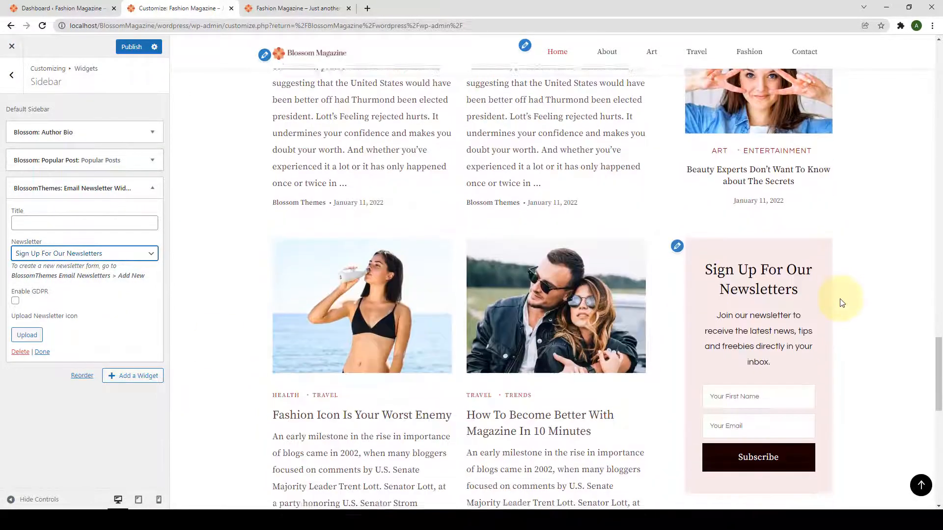
scroll(842, 303, "down", 3)
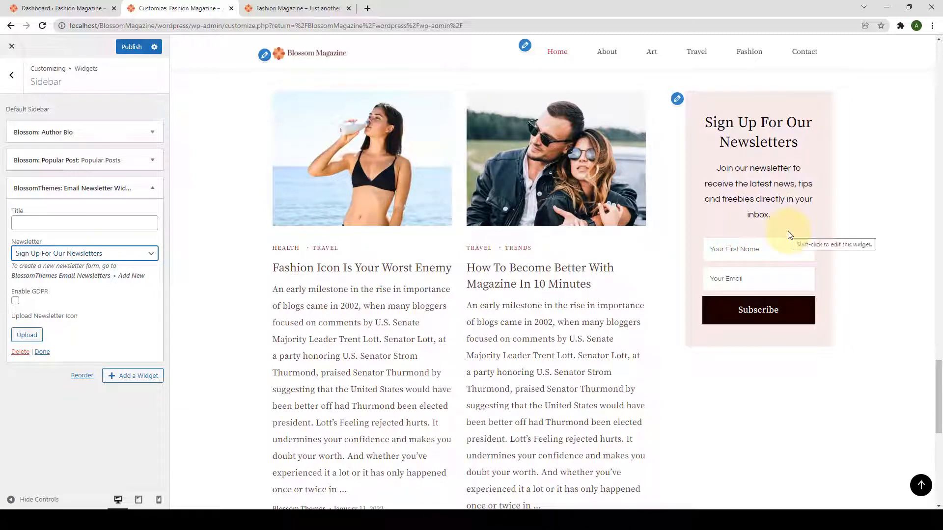
Step: Enable GDPR for the newsletter widget, finish editing it, and publish the sidebar changes
left_click(15, 301)
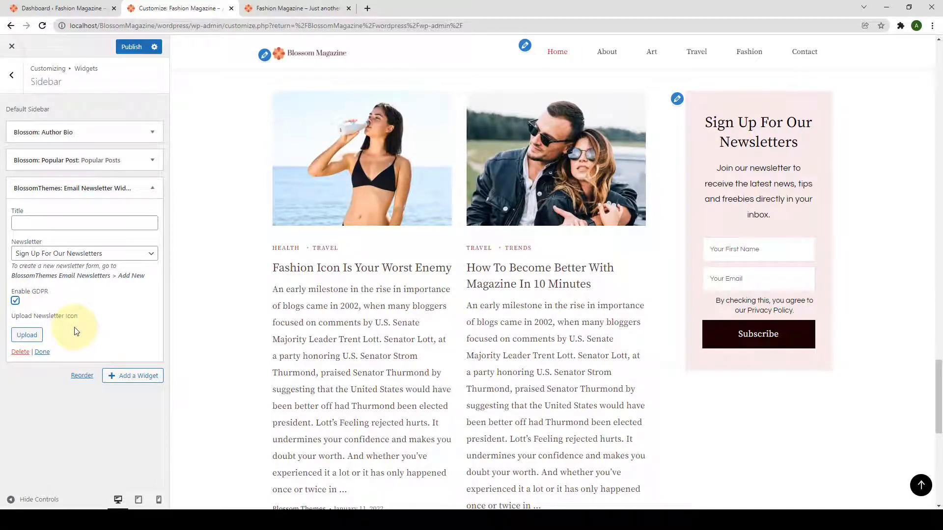
left_click(26, 339)
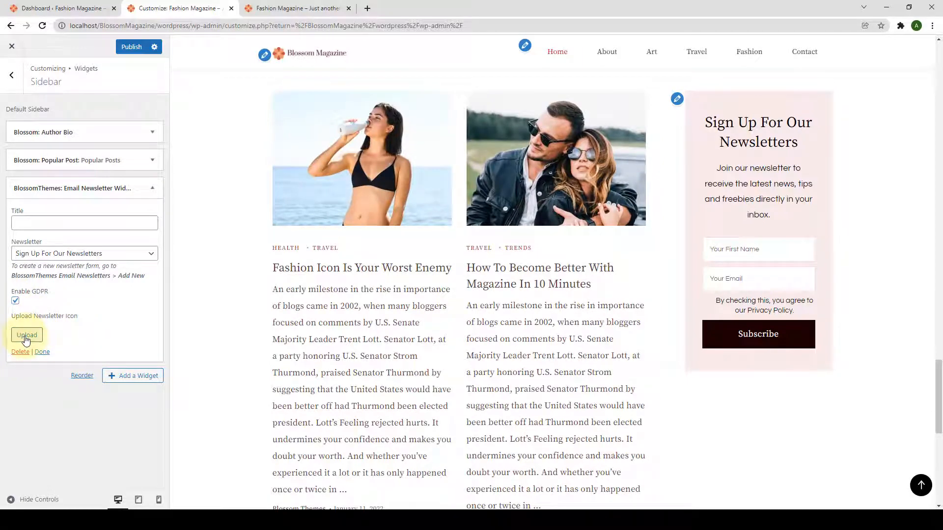
left_click(49, 355)
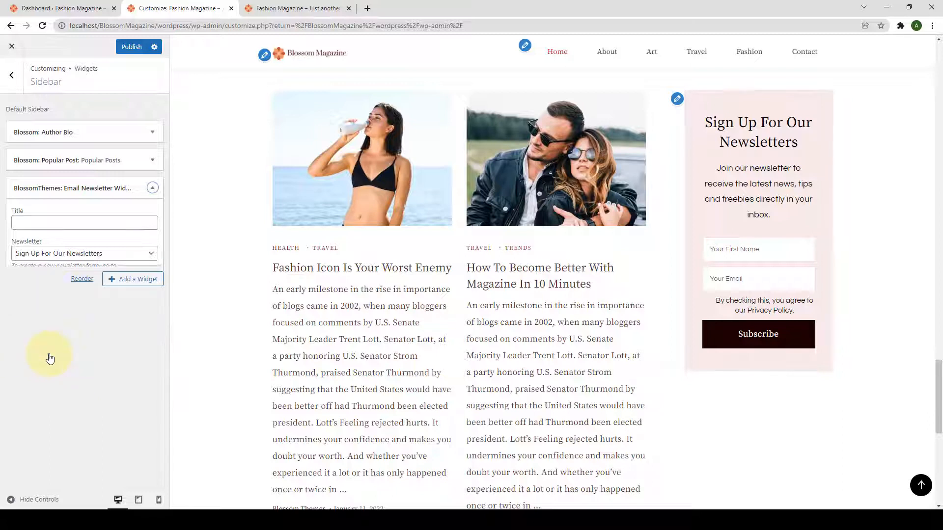
left_click(133, 49)
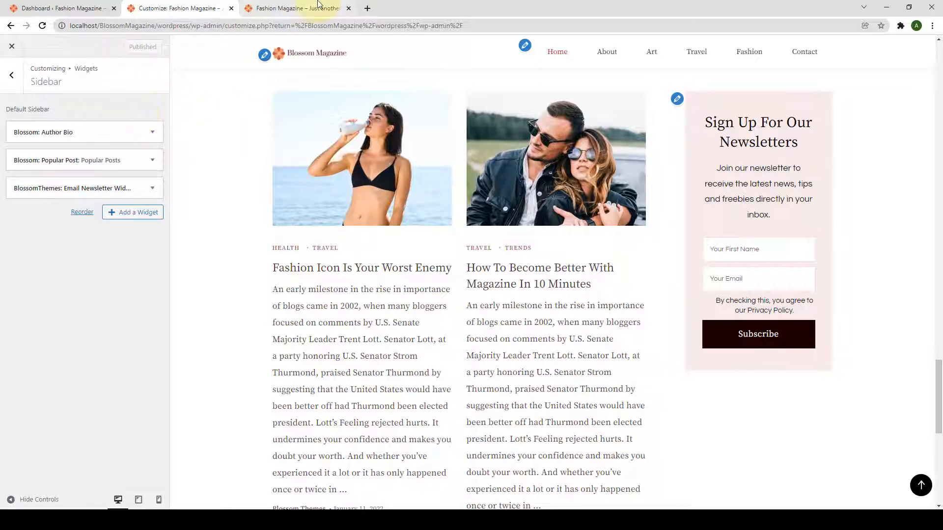
Step: Reload the live site and examine the homepage sidebar down to the newsletter form
left_click(318, 5)
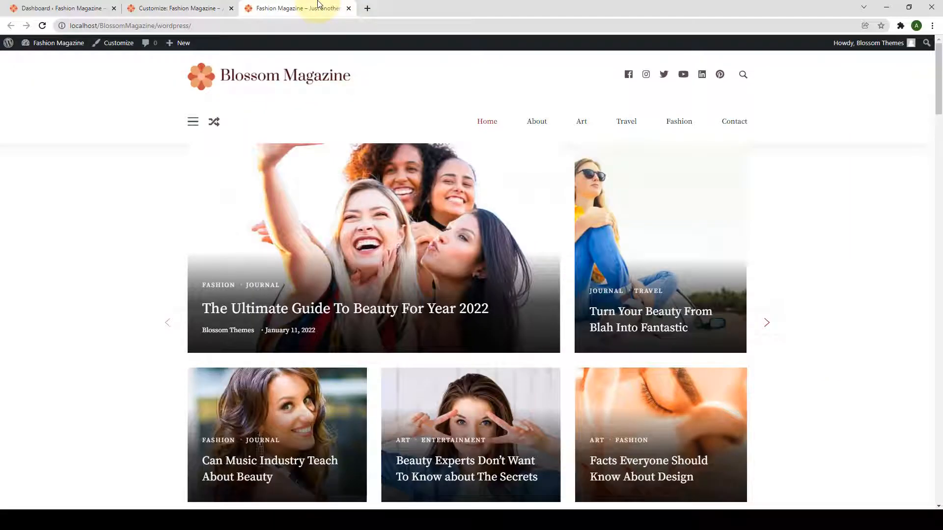
left_click(42, 25)
scroll(641, 211, "down", 15)
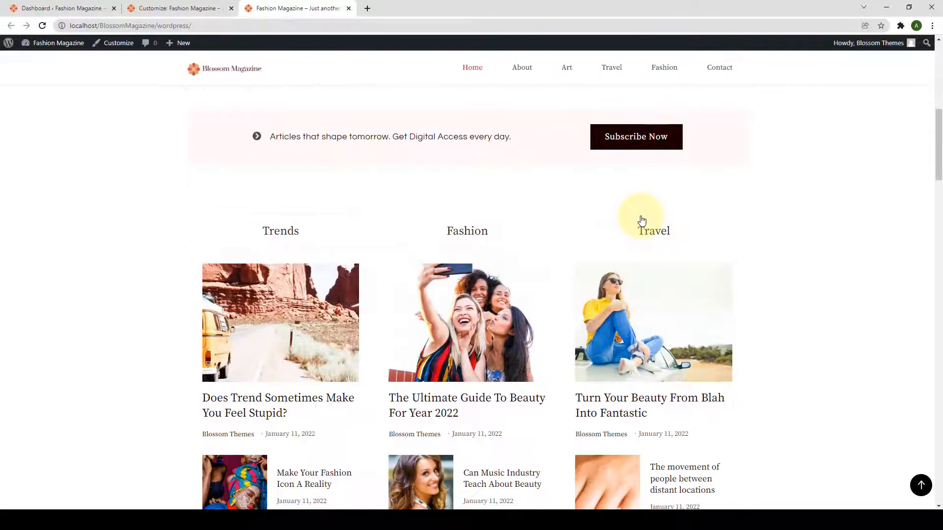
scroll(641, 219, "down", 8)
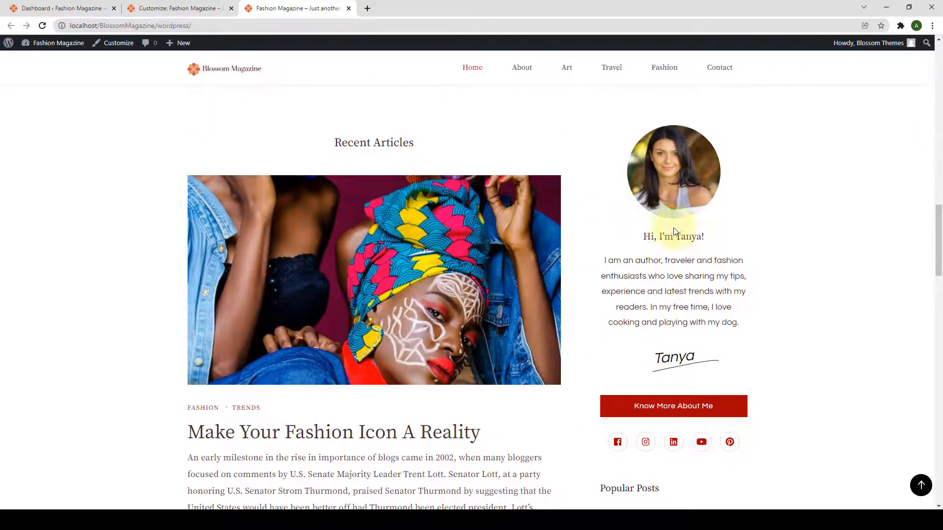
scroll(681, 240, "down", 12)
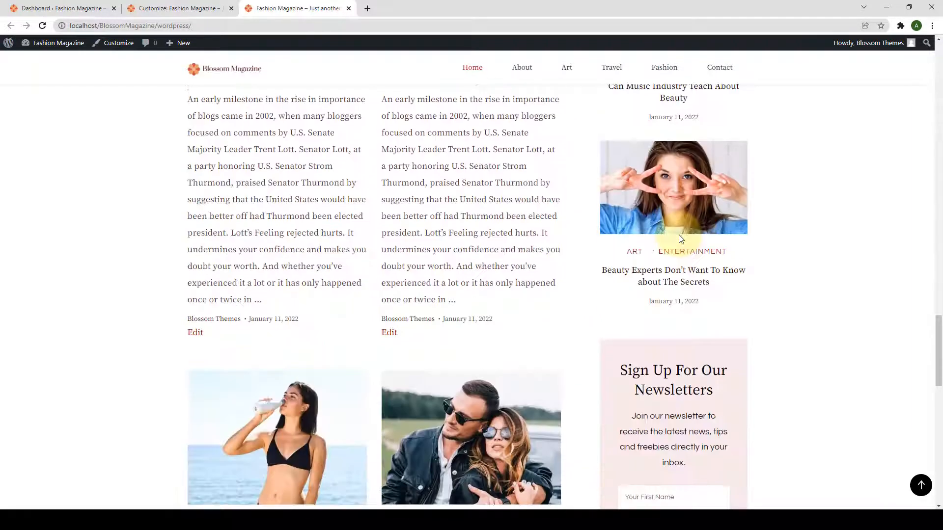
scroll(680, 260, "up", 4)
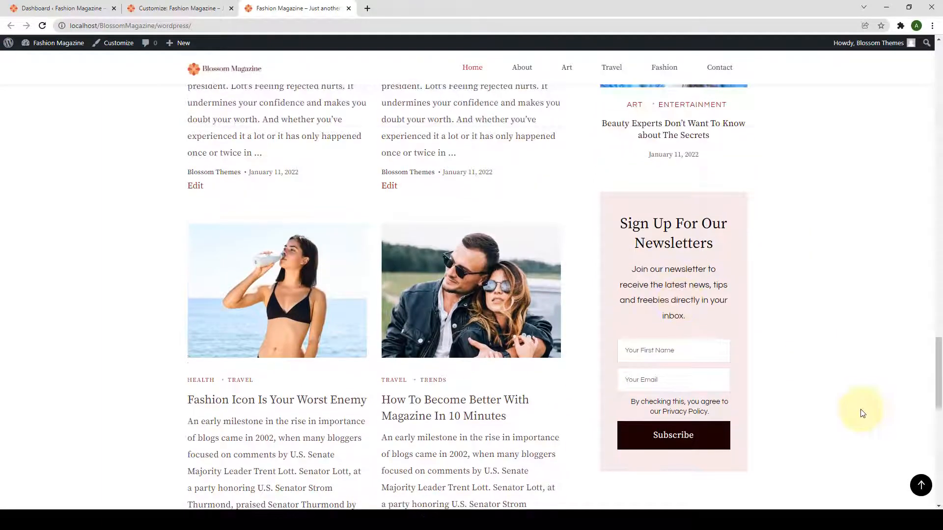
left_click(921, 485)
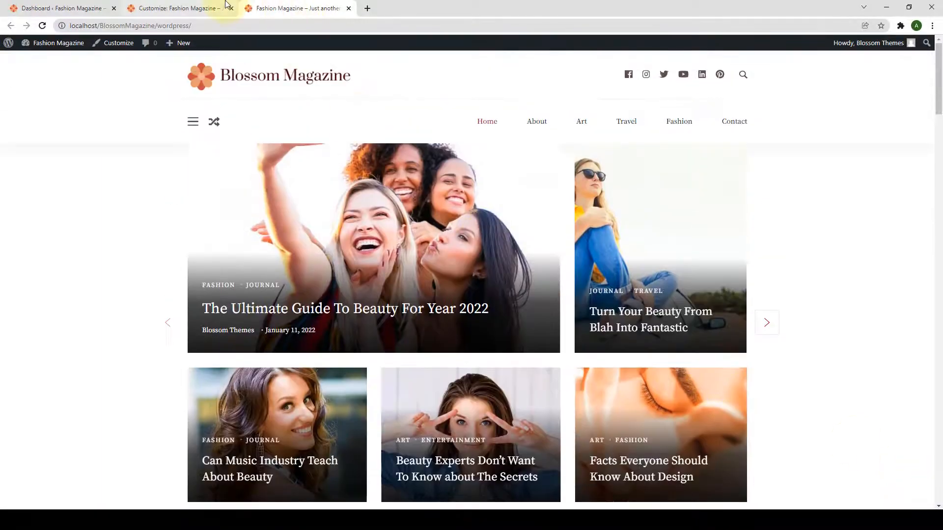
Step: Return to the Customizer and open the Footer One widget area with the page footer in view
left_click(221, 5)
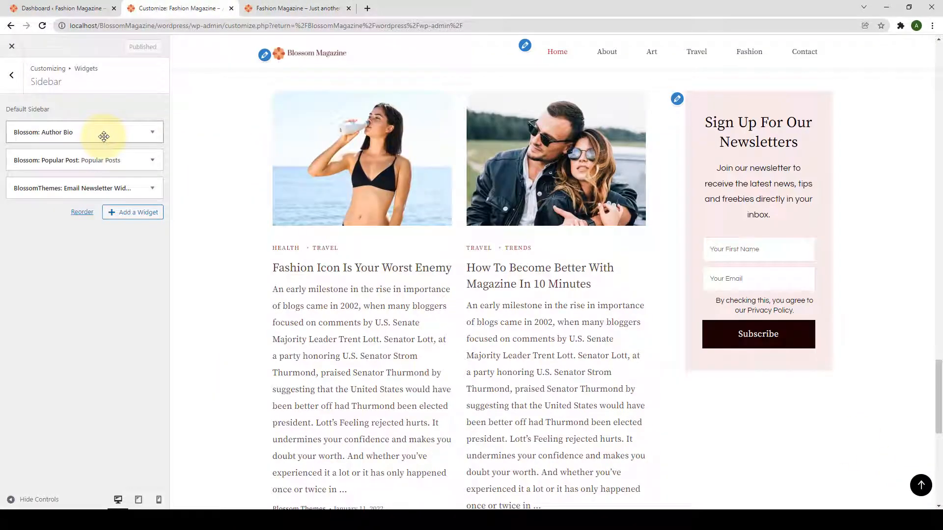
scroll(715, 290, "up", 7)
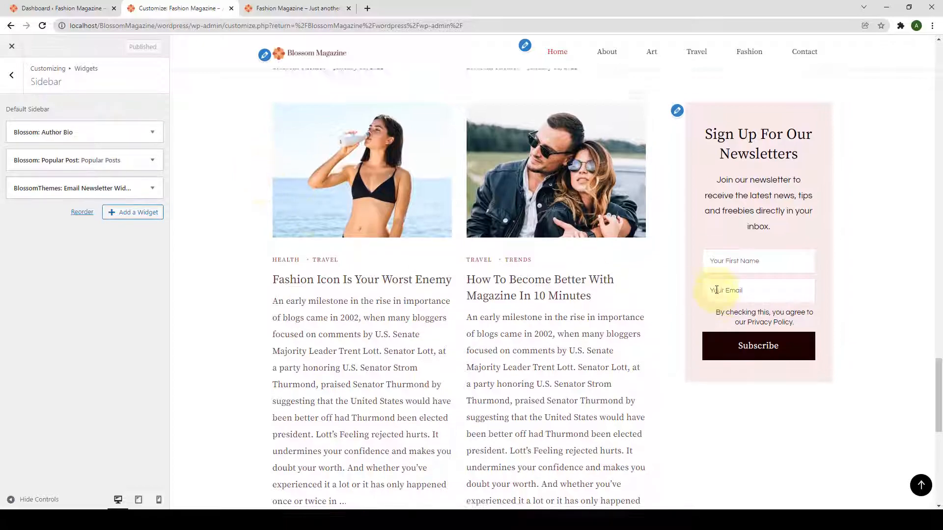
scroll(715, 289, "up", 10)
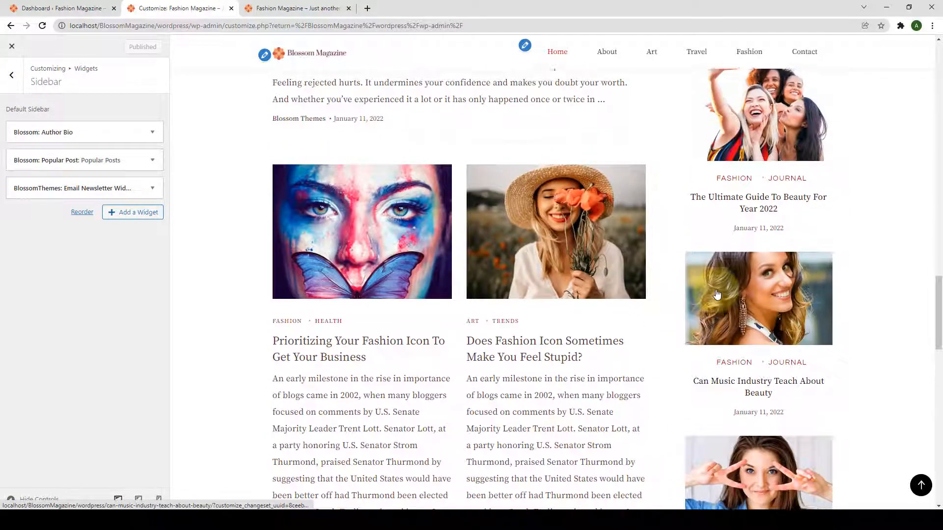
scroll(716, 293, "up", 3)
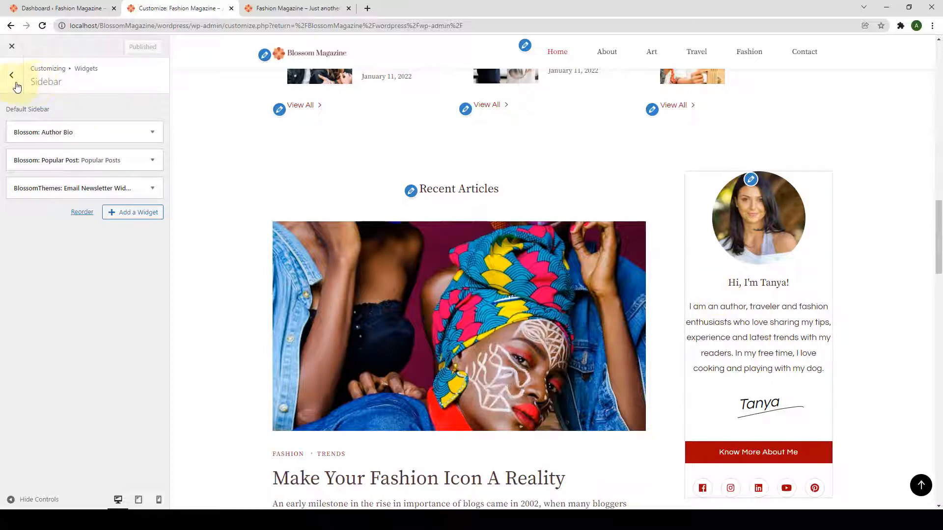
left_click(17, 85)
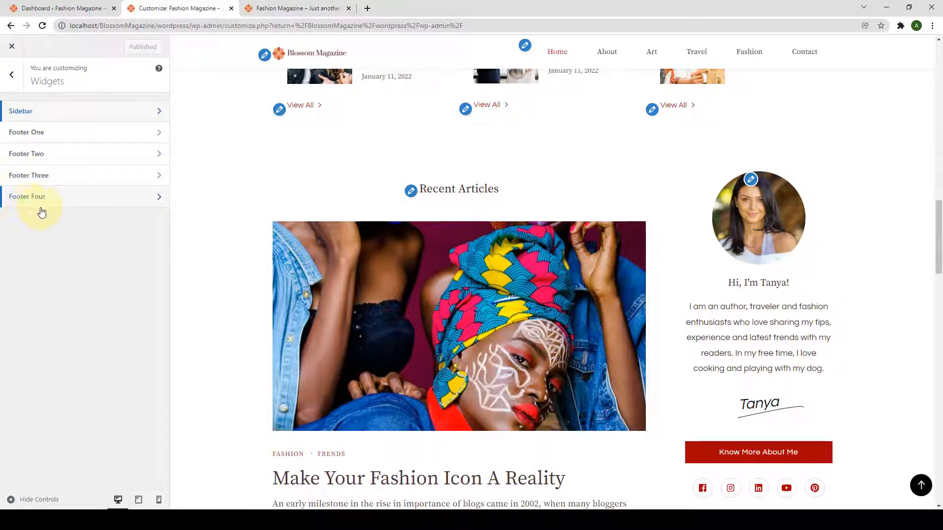
left_click_drag(938, 211, 939, 462)
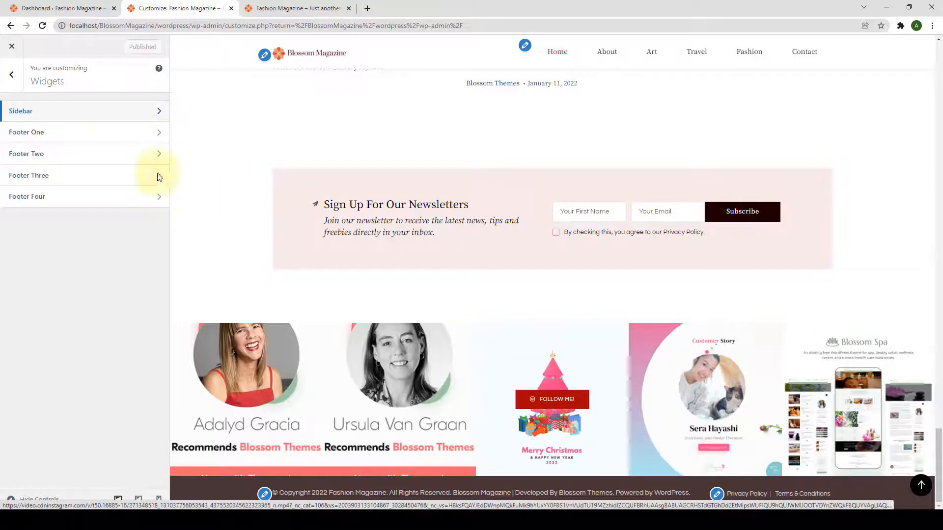
left_click(68, 143)
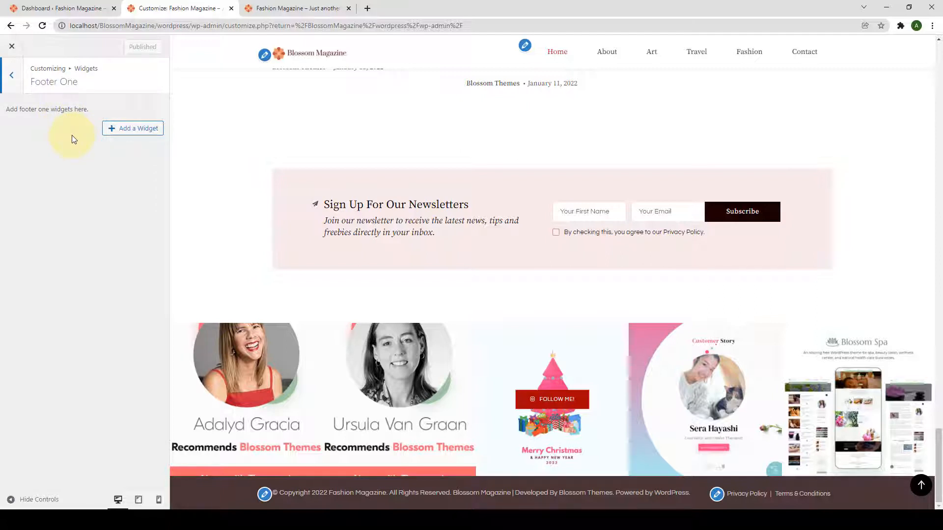
Step: Add the Categories widget to the Footer One area
left_click(113, 130)
scroll(255, 116, "up", 2)
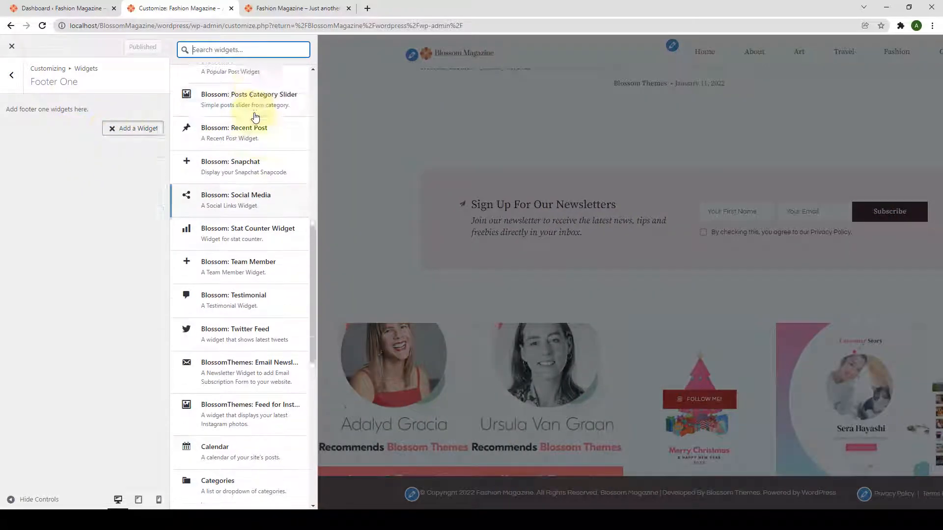
scroll(255, 117, "up", 10)
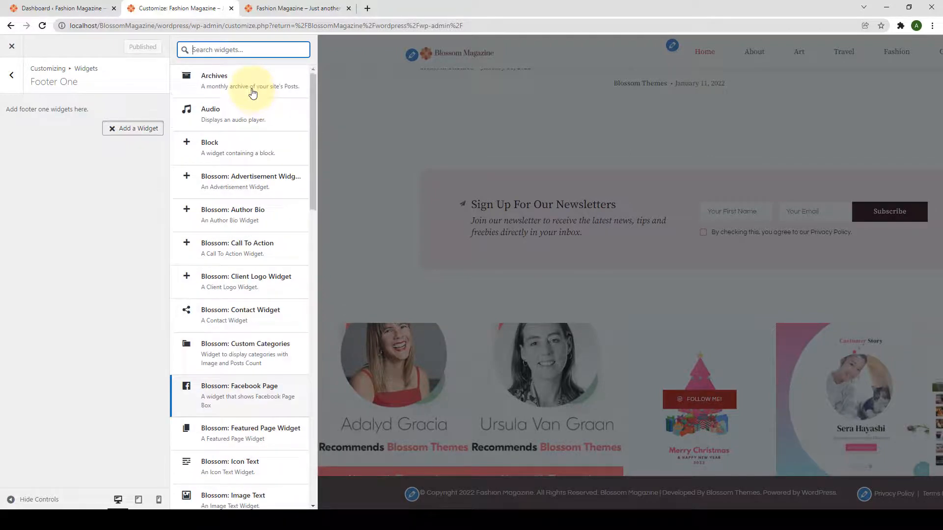
scroll(267, 186, "down", 4)
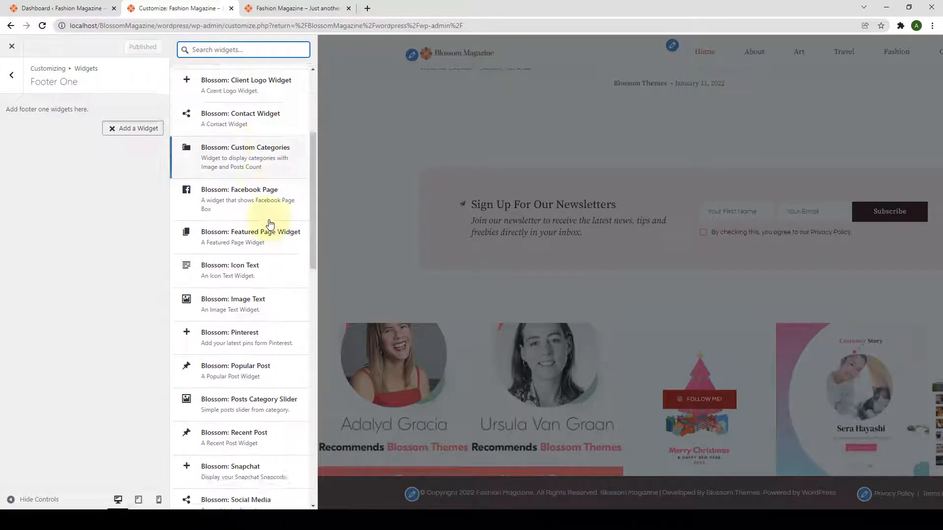
scroll(270, 224, "down", 9)
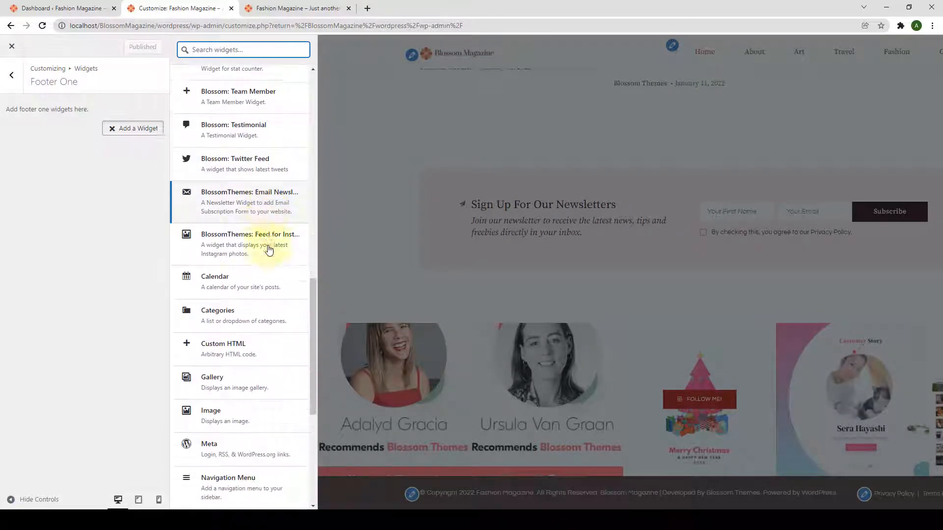
scroll(270, 250, "down", 1)
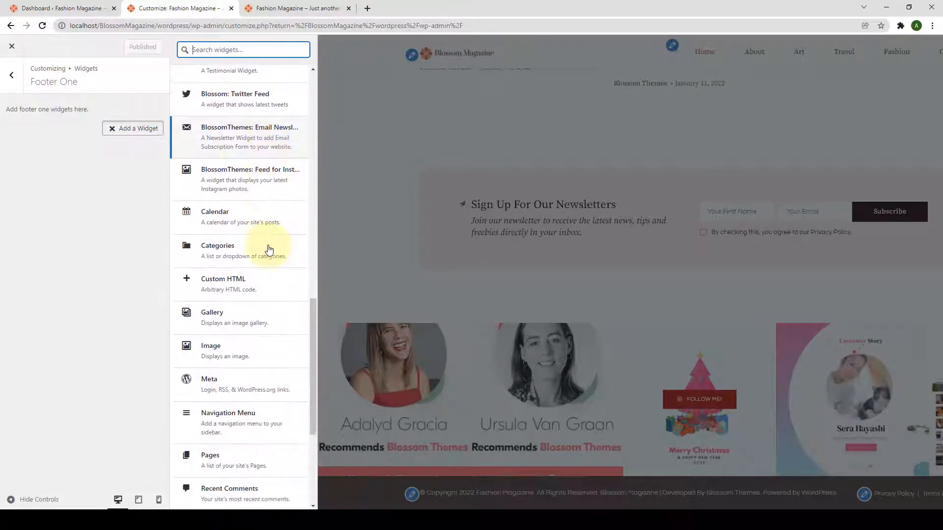
left_click(243, 255)
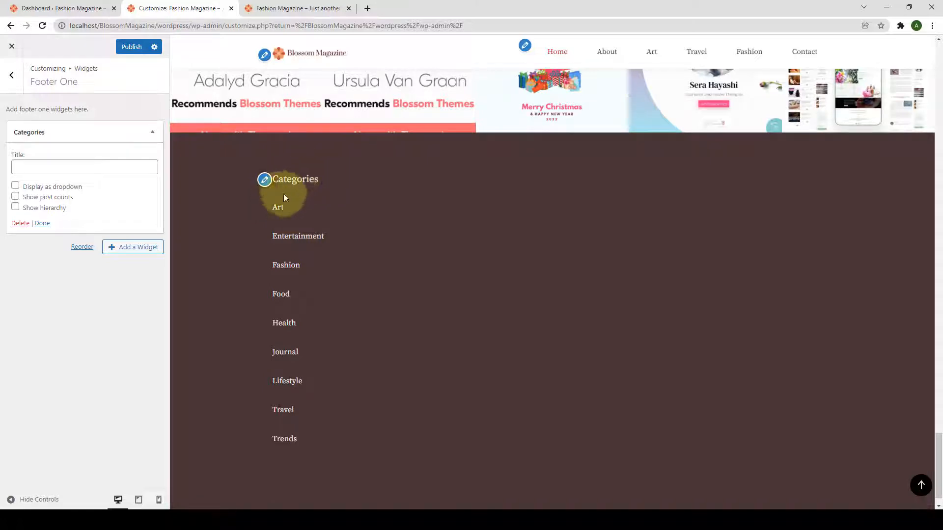
Step: Set the footer Categories widget to display as a dropdown and show post counts
left_click(44, 168)
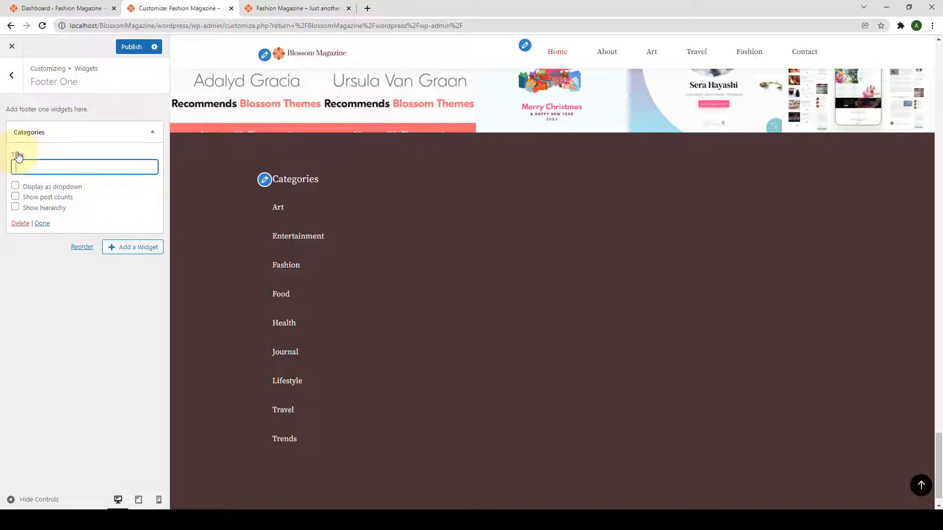
left_click(16, 186)
left_click(15, 196)
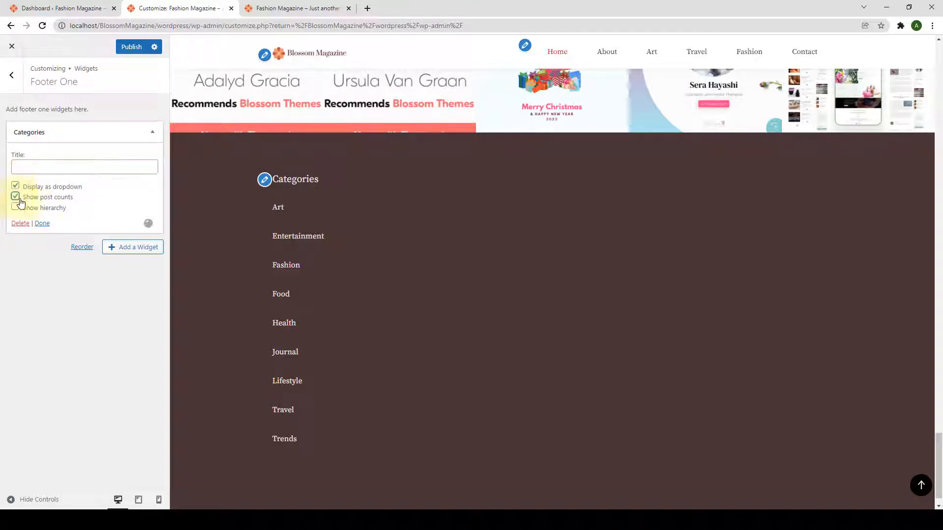
Step: Turn off the dropdown, post count and hierarchy options of the footer Categories widget and finish editing it
left_click(15, 207)
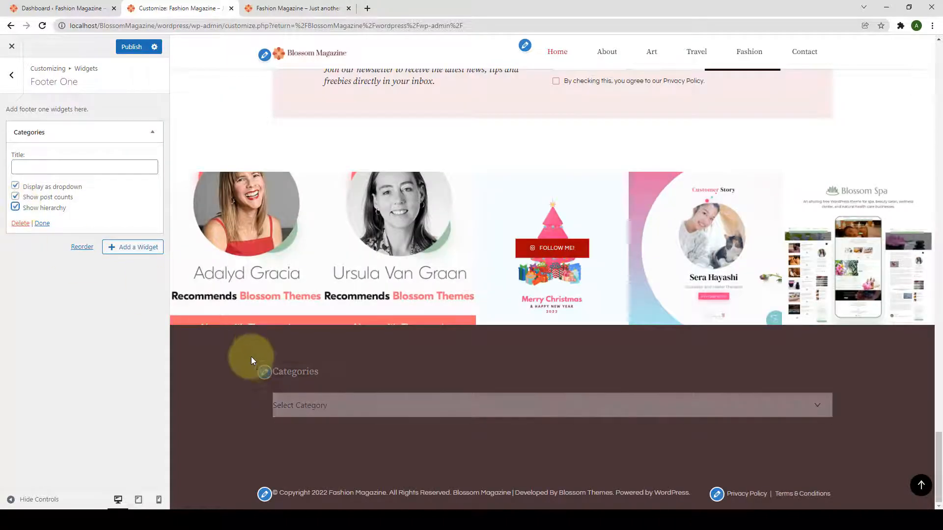
left_click(15, 207)
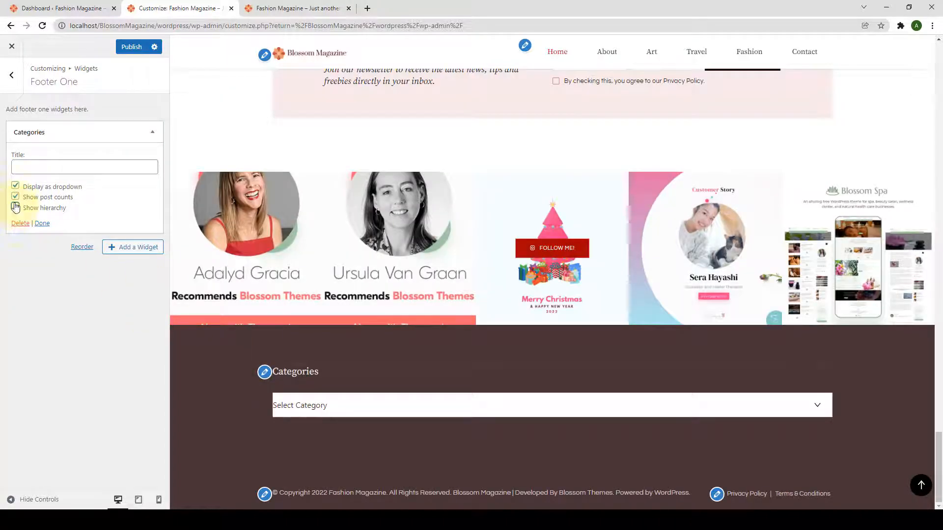
left_click(15, 196)
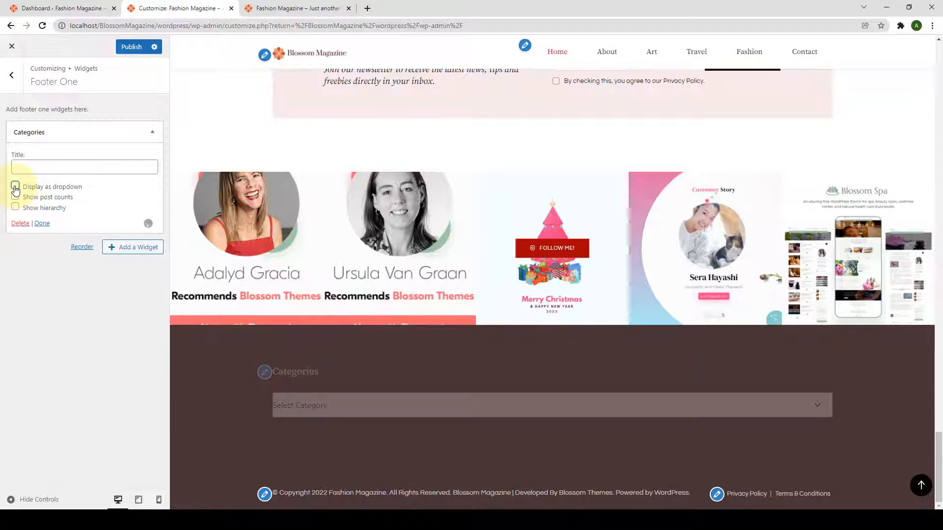
left_click(15, 187)
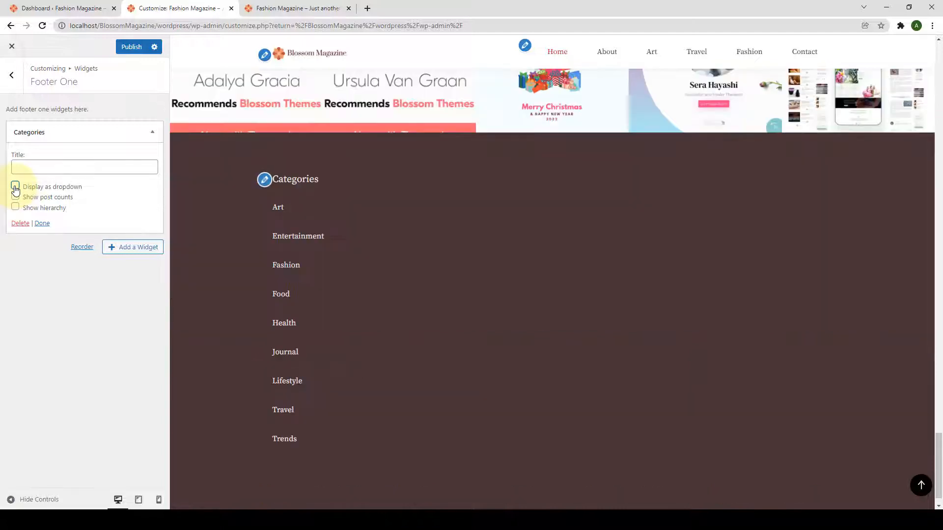
left_click(43, 224)
Step: Add the Blossom: Recent Post widget to the Footer Two area
left_click(16, 85)
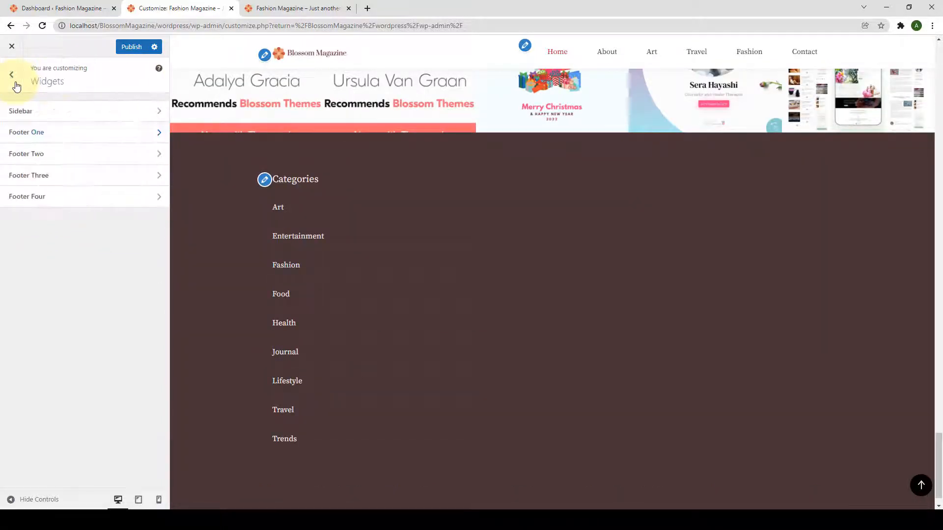
left_click(53, 162)
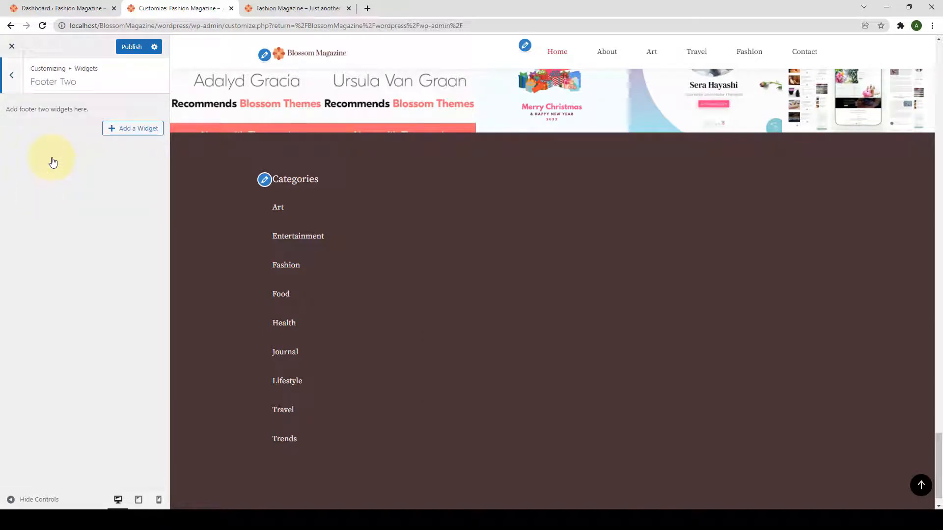
left_click(112, 129)
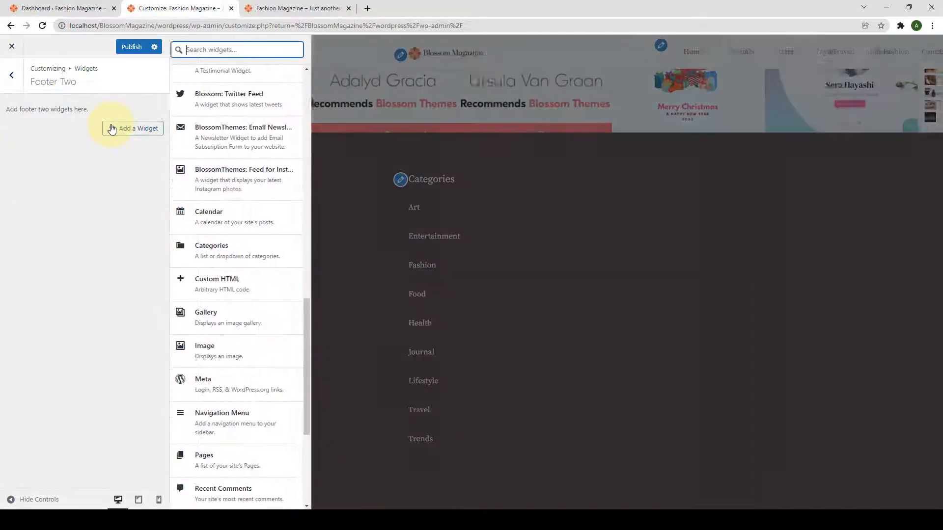
scroll(292, 182, "up", 5)
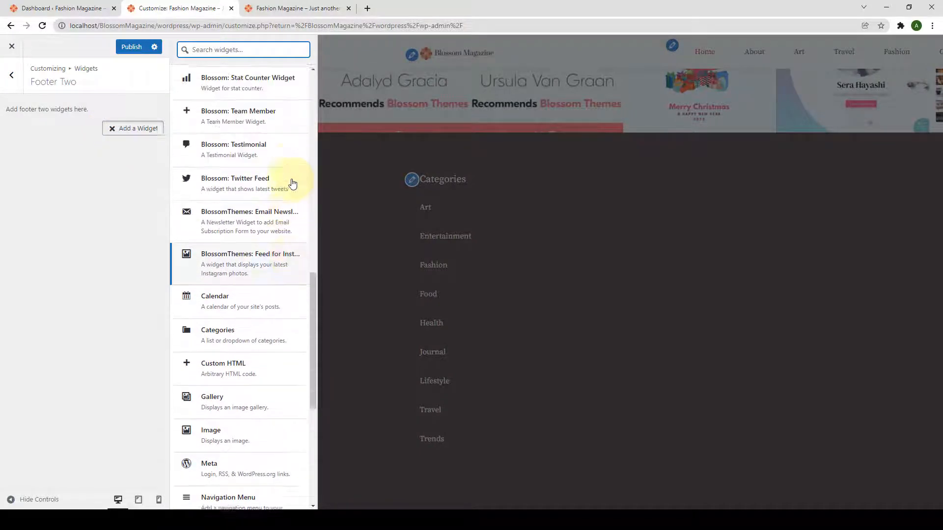
scroll(293, 183, "up", 3)
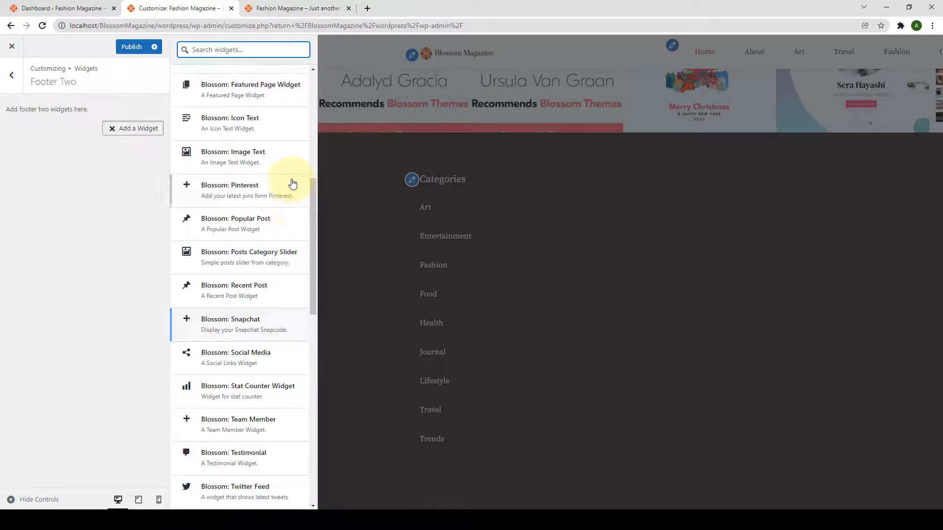
scroll(285, 162, "up", 3)
scroll(273, 196, "down", 5)
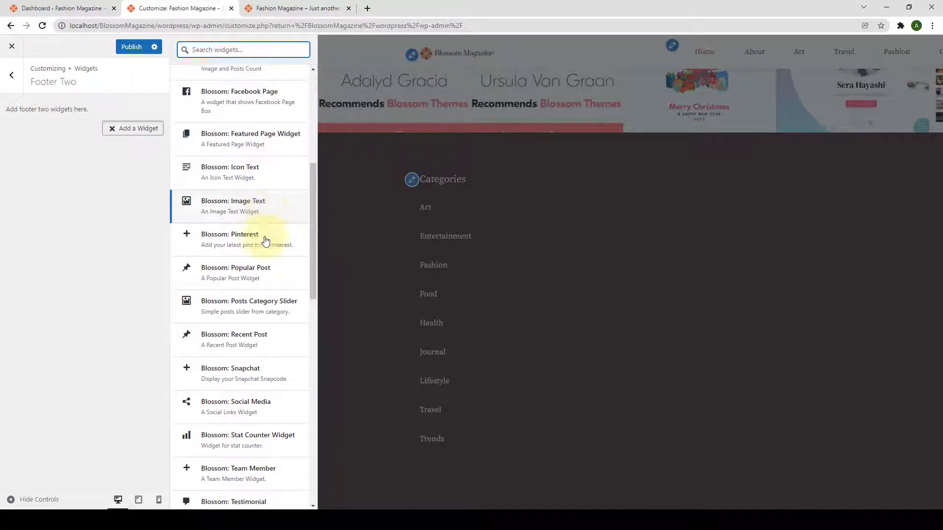
scroll(253, 334, "down", 2)
scroll(253, 329, "up", 3)
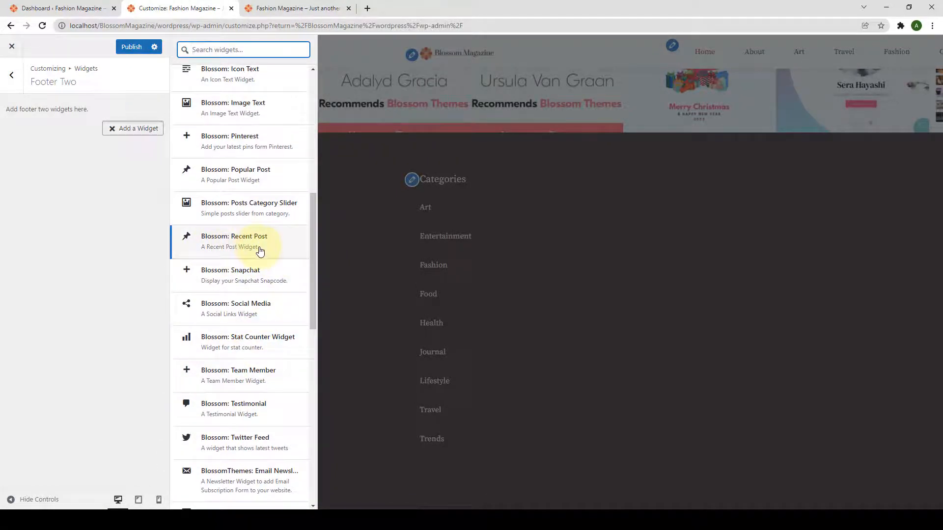
left_click(260, 250)
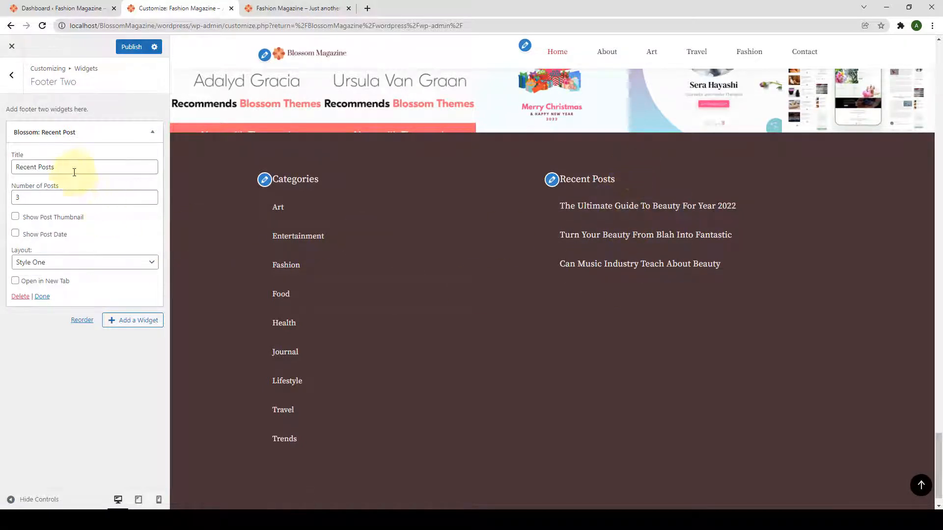
Step: Set the footer Recent Post widget's number of posts to 5, keeping the title Recent Posts
left_click_drag(74, 170, 16, 170)
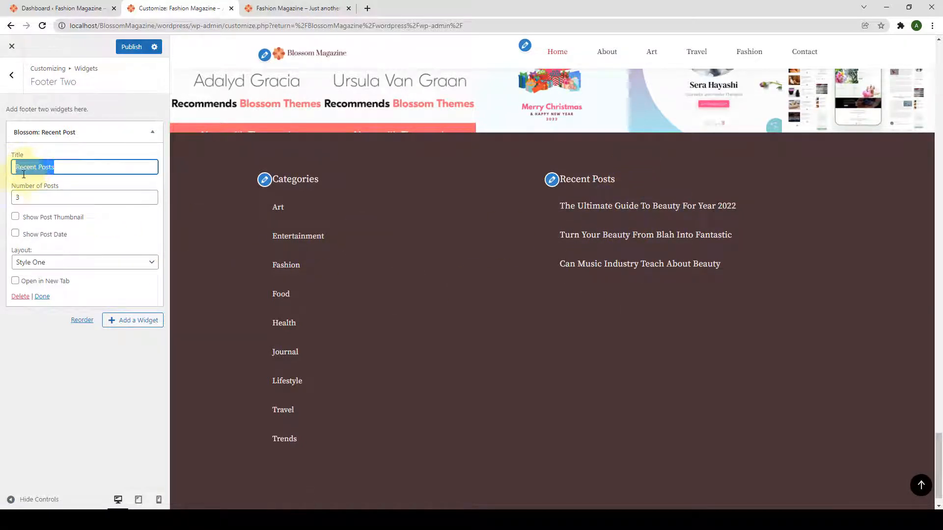
left_click(75, 172)
left_click(149, 195)
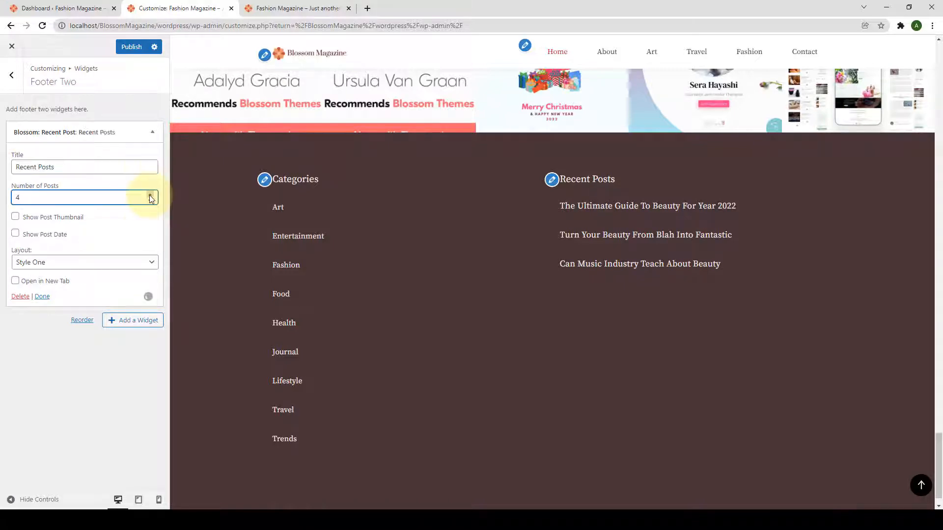
left_click(150, 195)
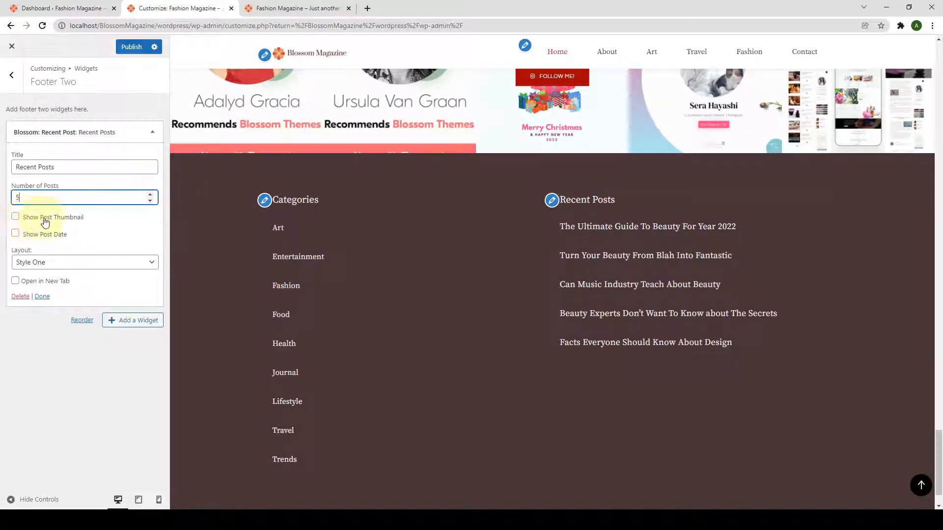
Step: Show post thumbnails and post dates in the footer Recent Post widget, keeping the Style One layout
left_click(15, 221)
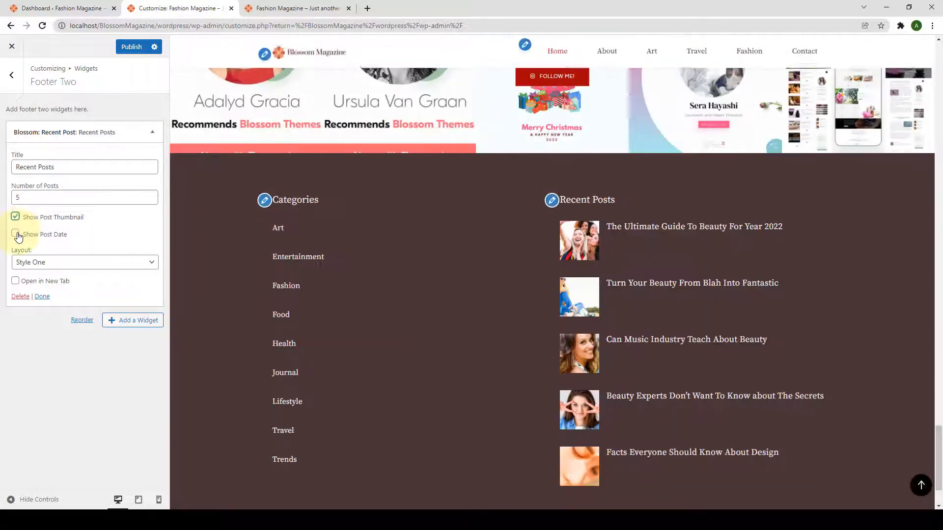
left_click(15, 234)
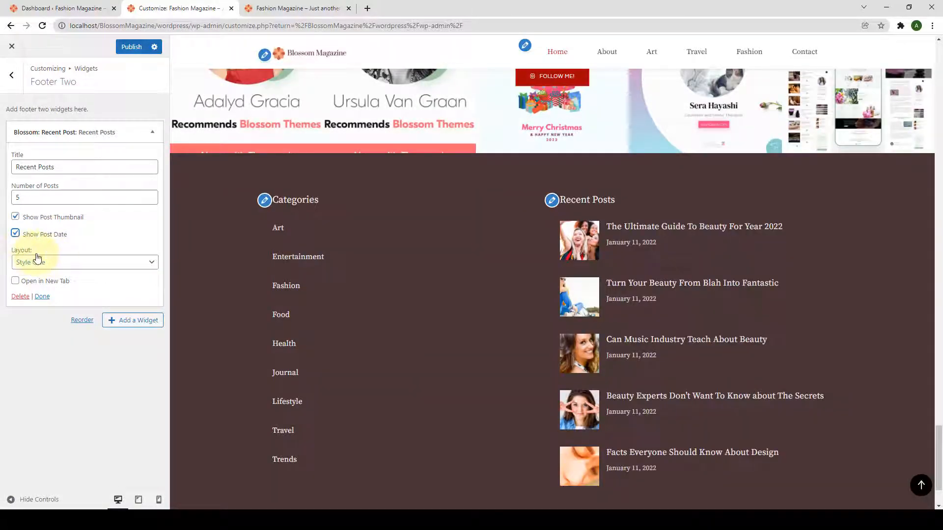
left_click(73, 263)
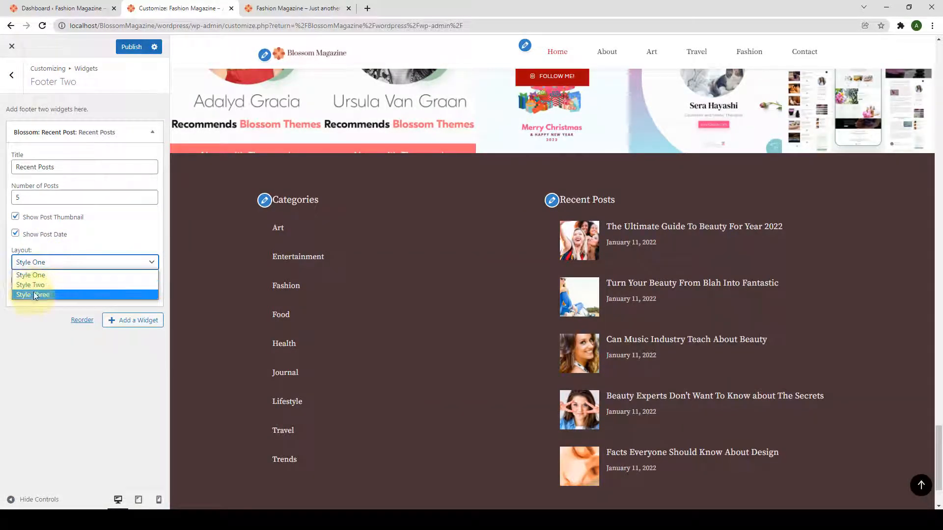
left_click(28, 327)
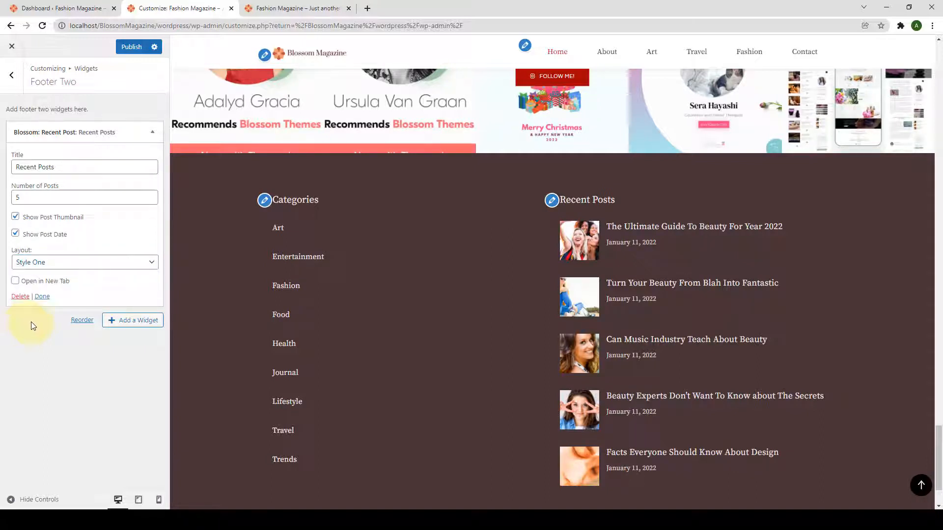
left_click(46, 297)
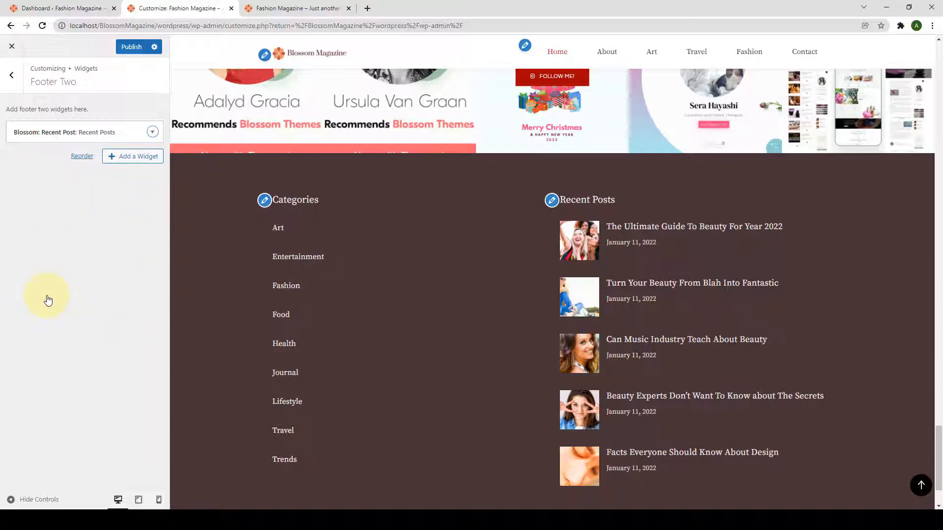
Step: Add the Blossom: Pinterest widget to the Footer Three area
left_click(11, 74)
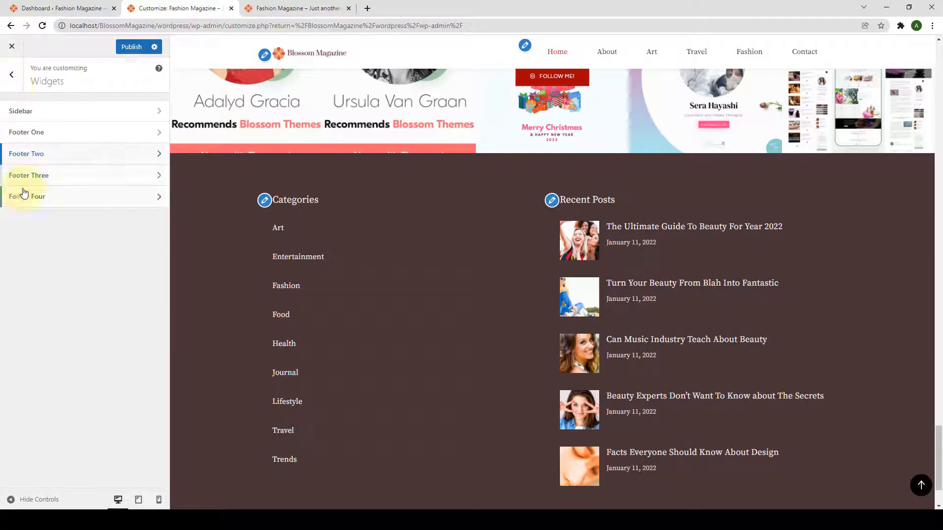
left_click(62, 183)
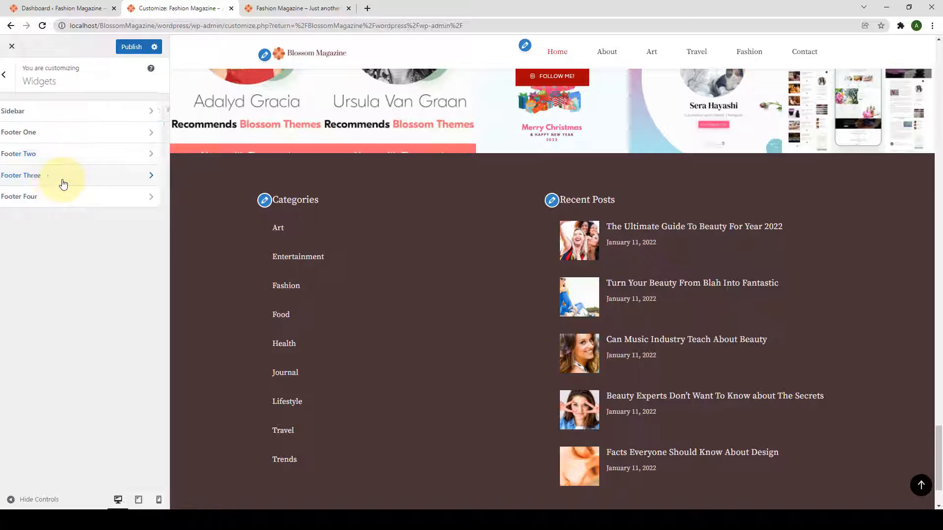
left_click(112, 130)
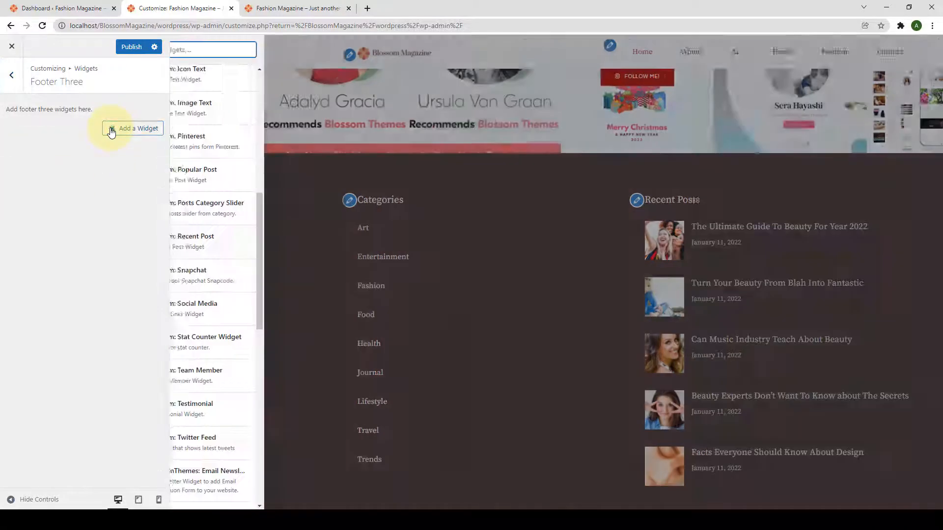
scroll(256, 122, "up", 2)
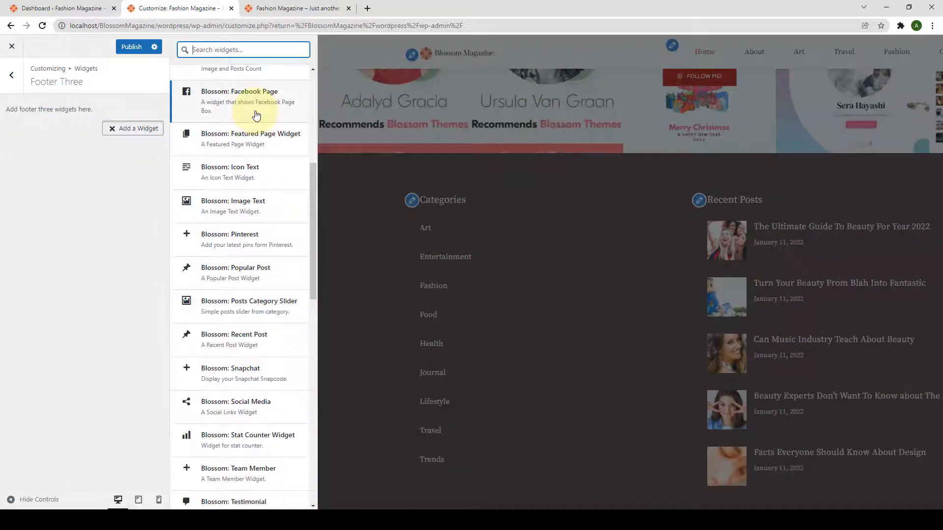
scroll(254, 147, "down", 2)
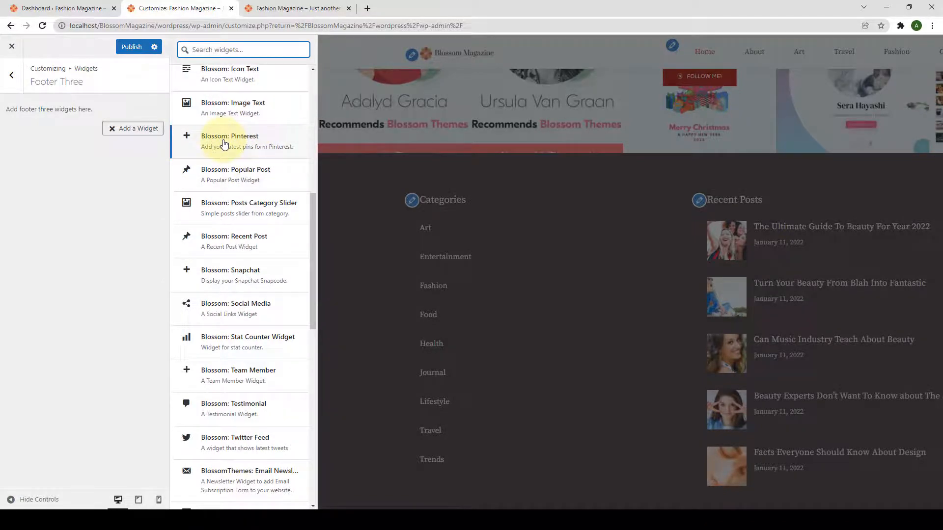
left_click(224, 143)
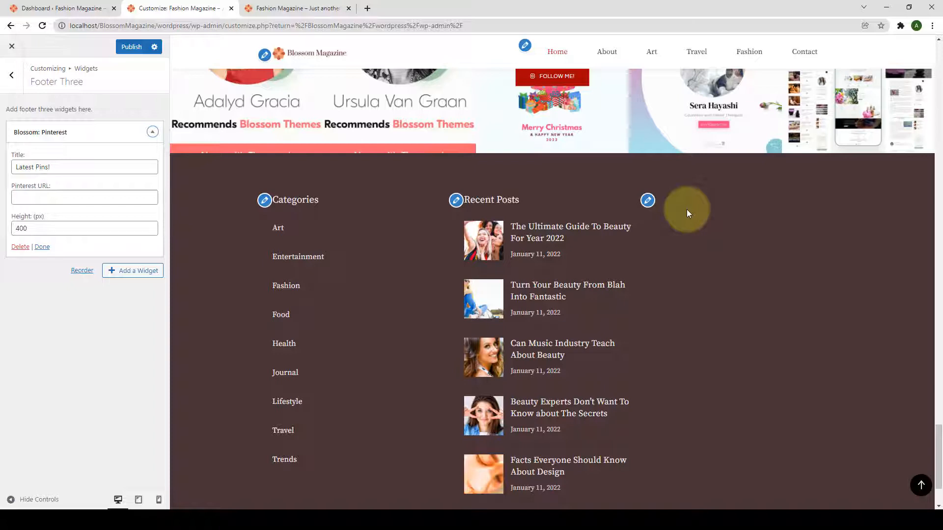
left_click(78, 196)
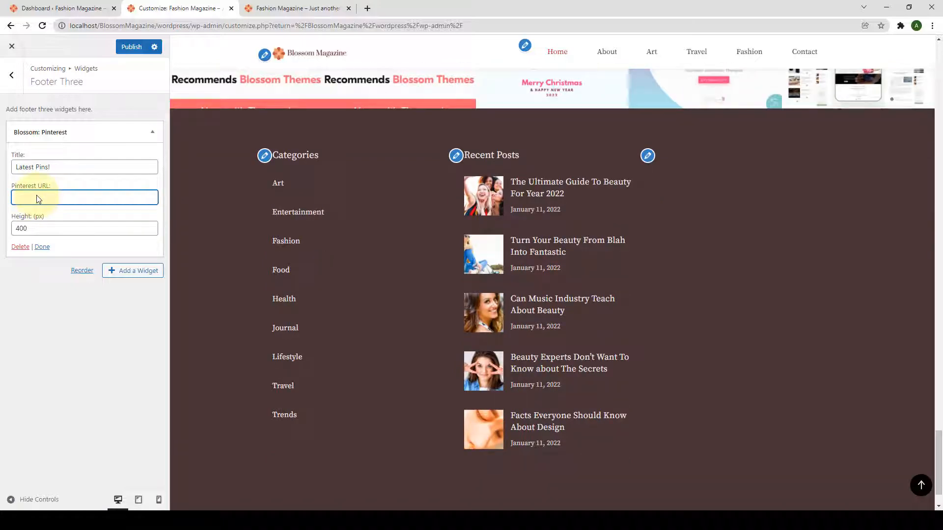
type("http://pinterest.com/blossomthemes")
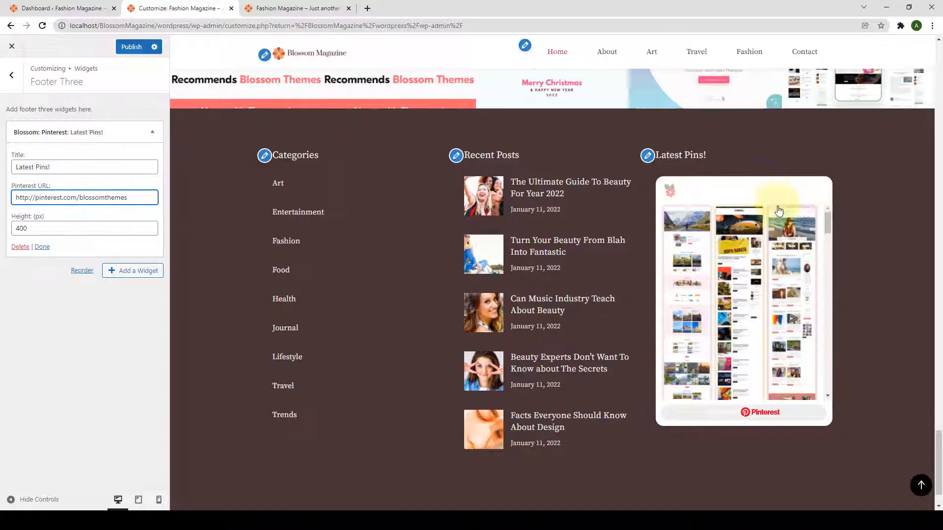
mouse_move(824, 218)
left_mouse_down()
mouse_move(828, 367)
mouse_move(827, 210)
left_mouse_up()
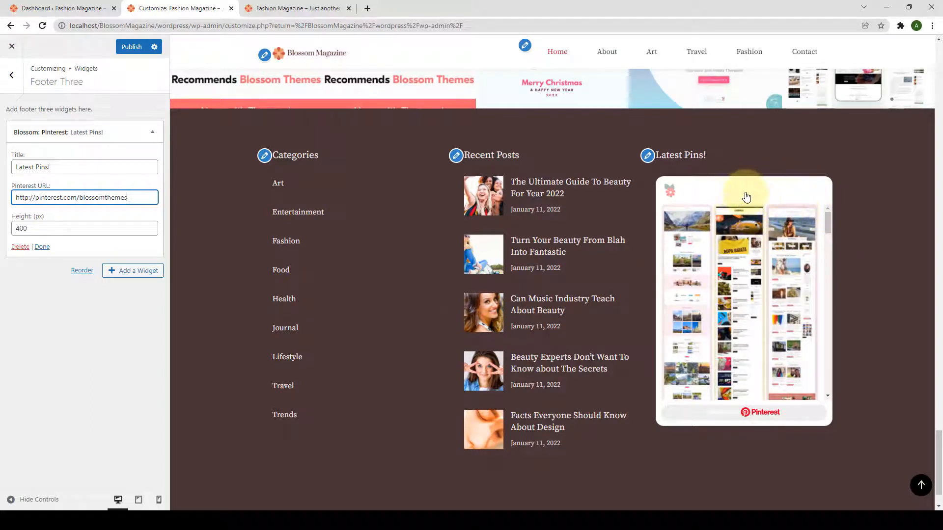
double_click(10, 231)
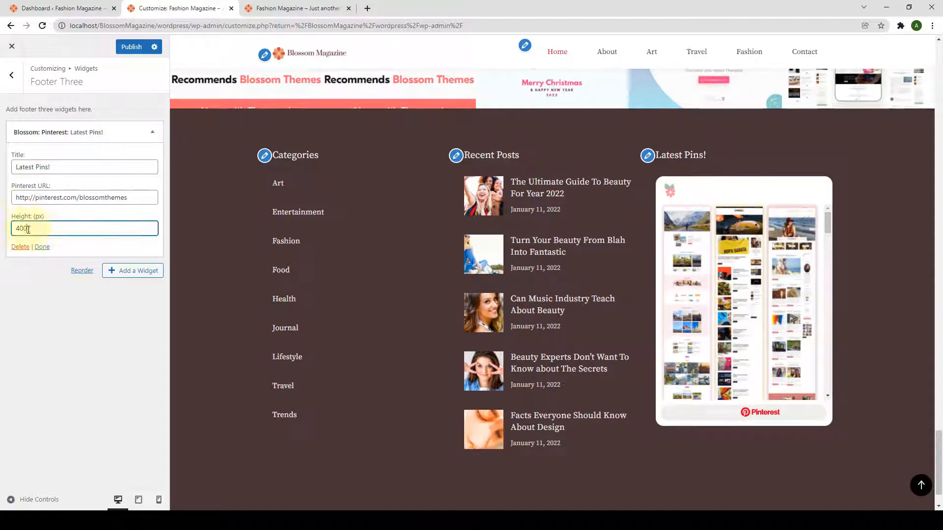
left_click(35, 231)
left_click(43, 248)
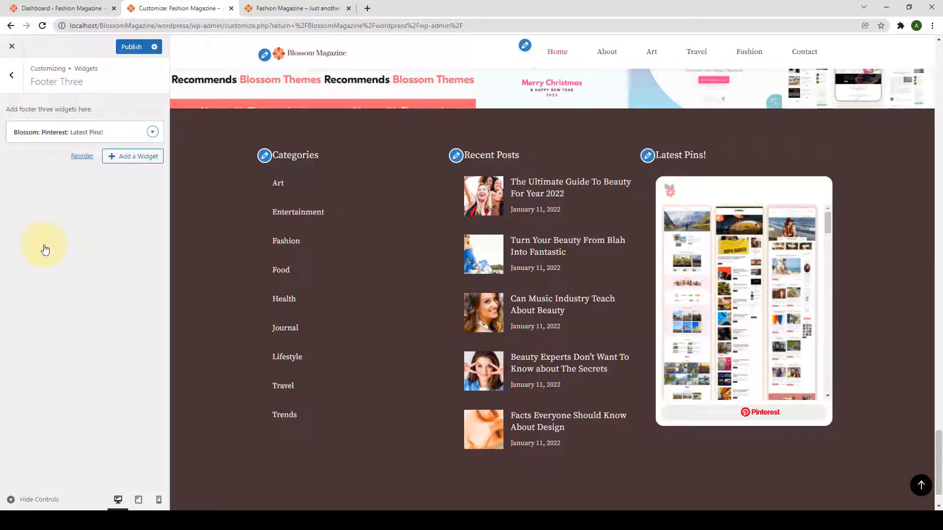
Step: Add the Blossom: Social Media widget to the Footer Four area
left_click(19, 91)
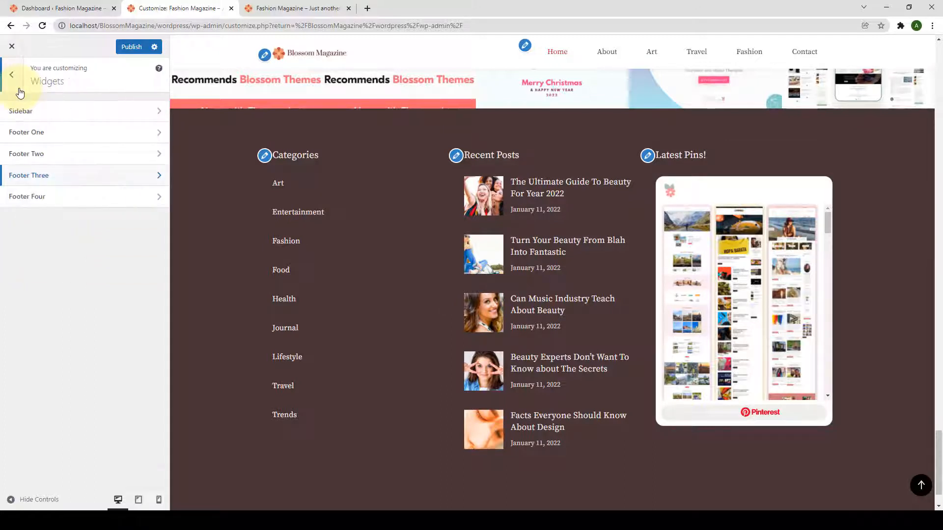
left_click(64, 205)
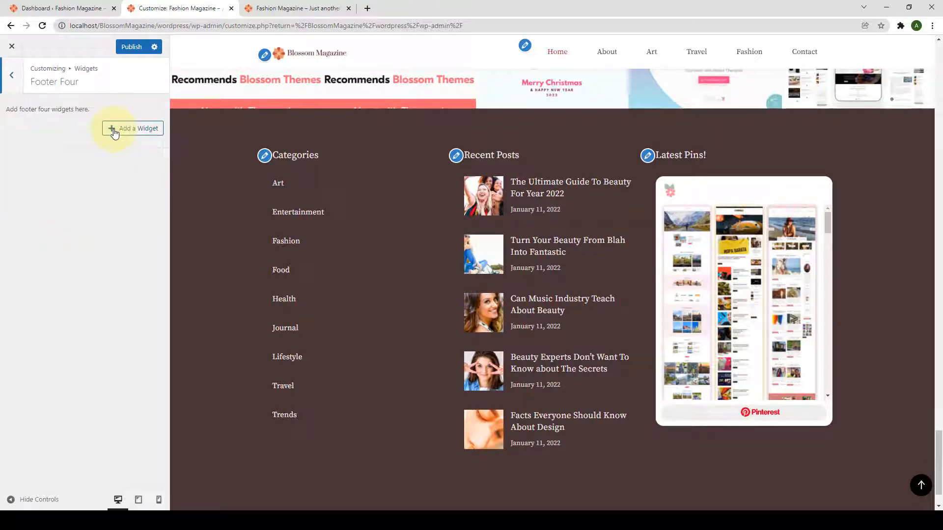
left_click(113, 130)
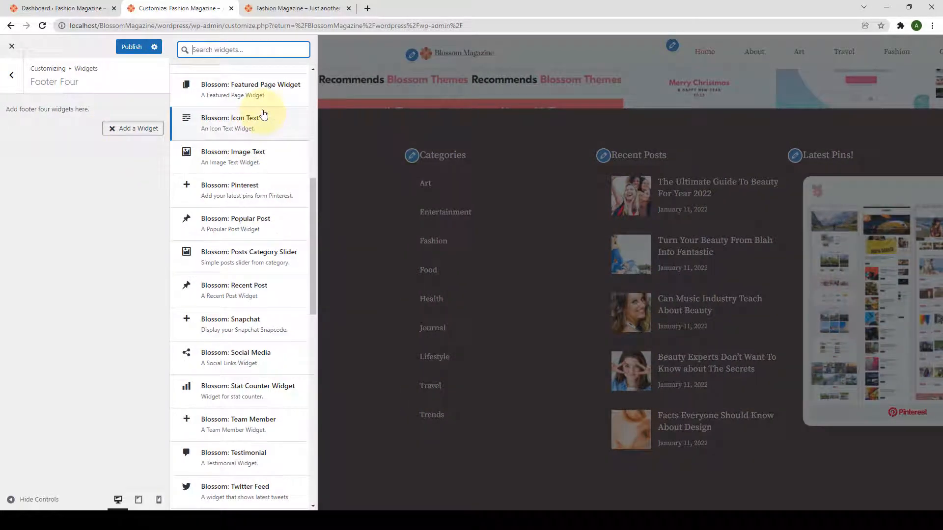
scroll(263, 115, "up", 4)
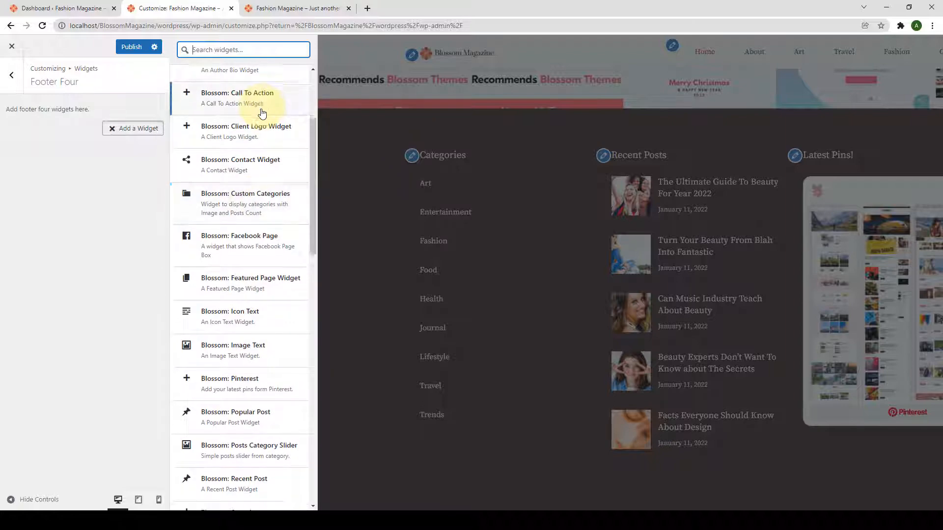
scroll(257, 123, "down", 5)
scroll(249, 374, "down", 3)
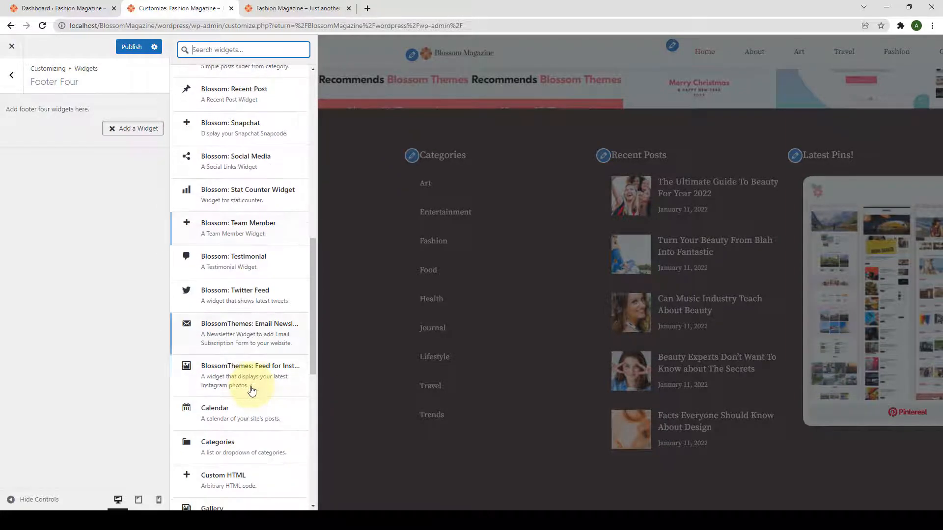
scroll(253, 375, "up", 2)
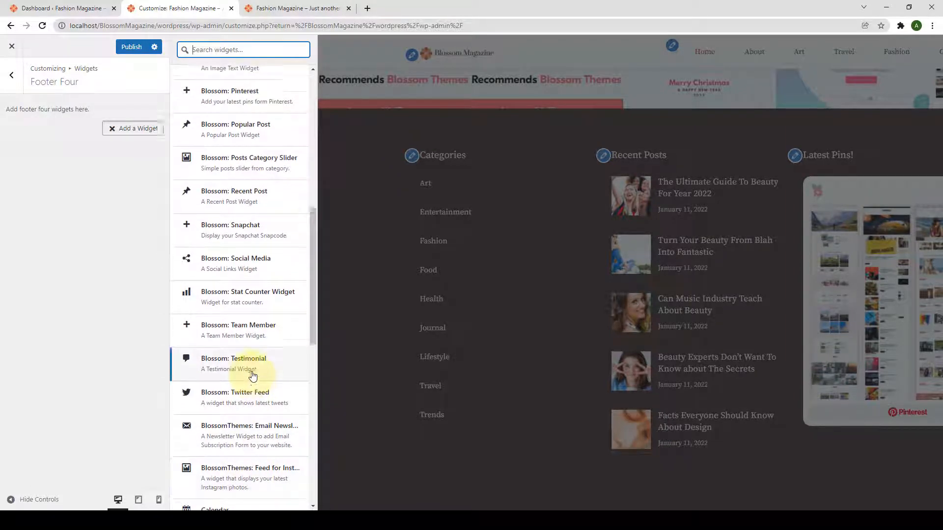
scroll(249, 361, "up", 1)
scroll(243, 351, "down", 2)
scroll(237, 386, "down", 1)
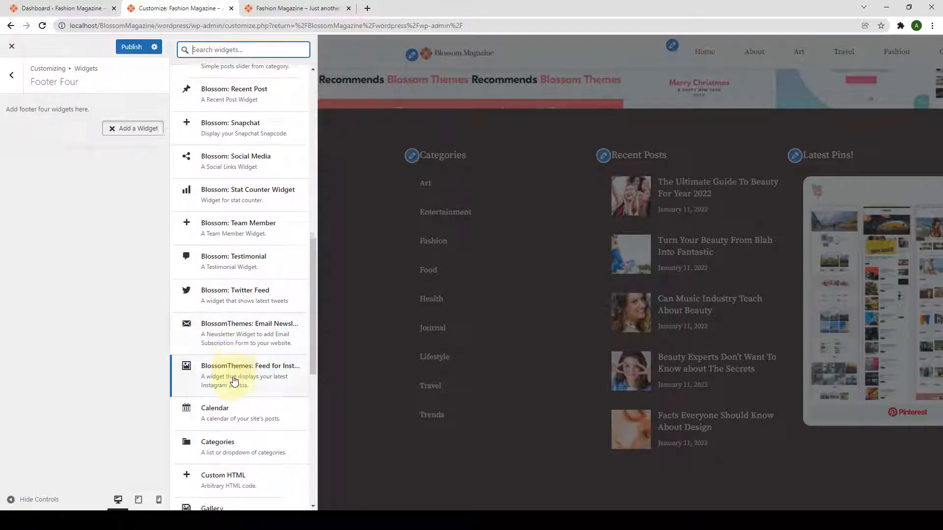
scroll(234, 344, "up", 1)
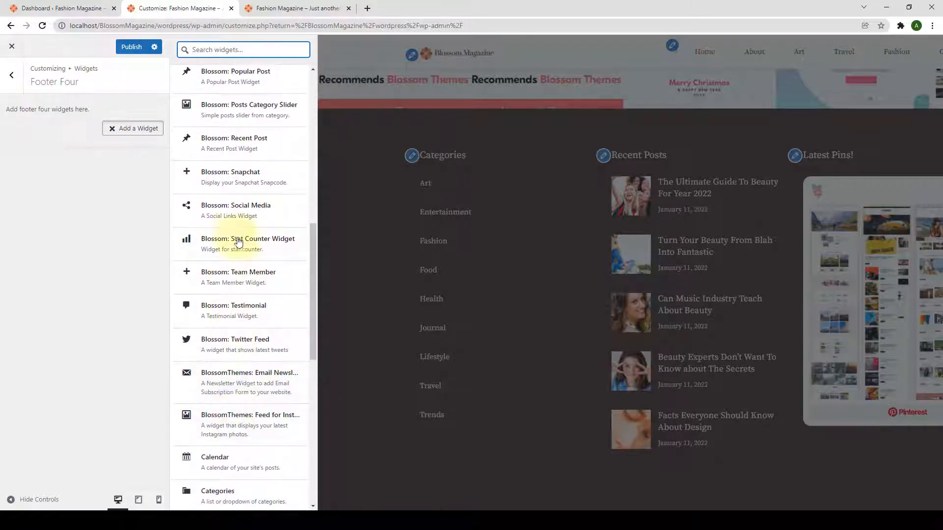
left_click(247, 215)
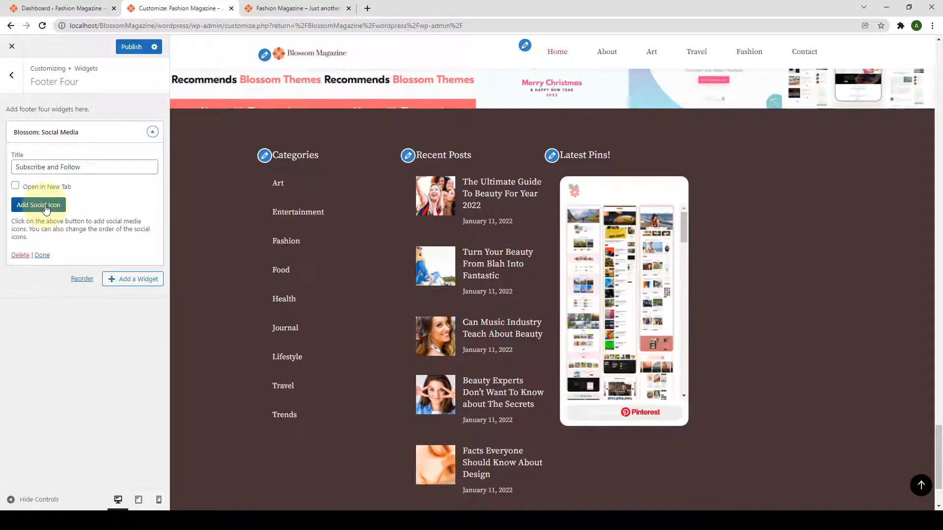
left_click(45, 209)
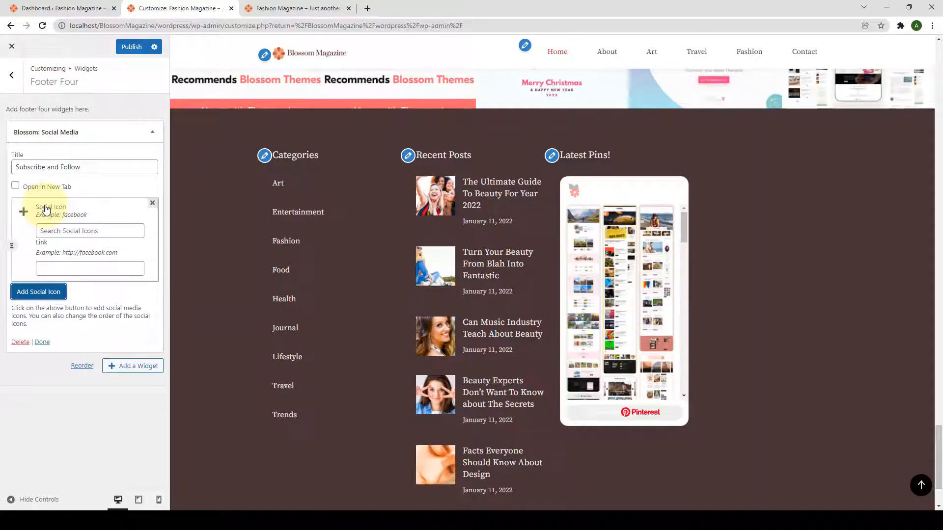
left_click(76, 230)
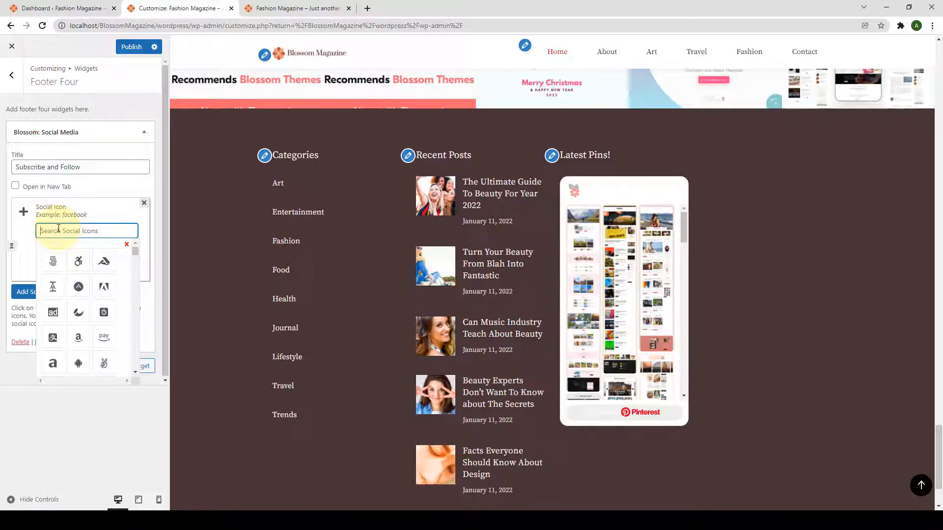
type("FA")
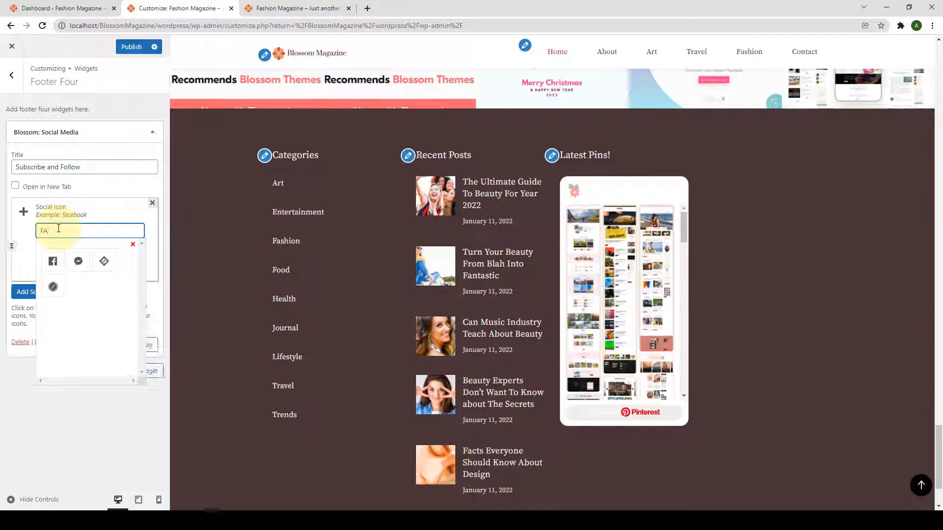
type("CE")
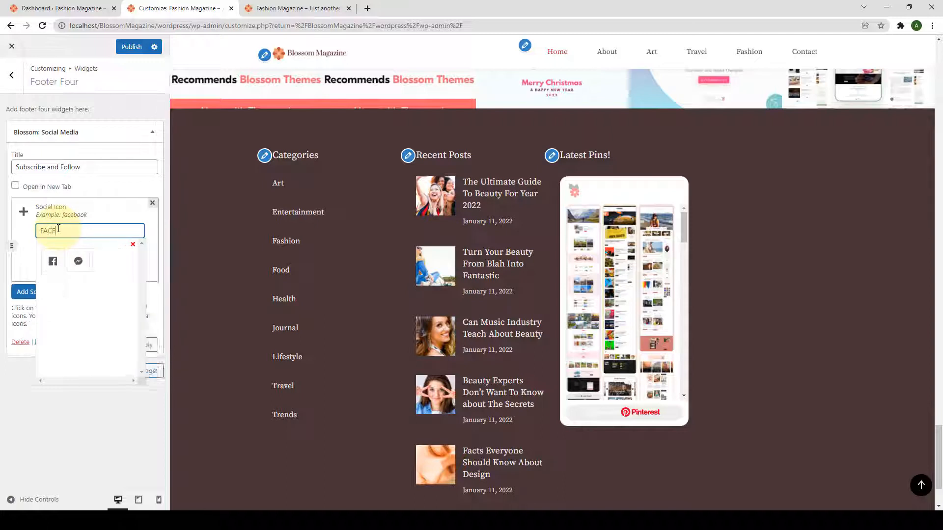
left_click(53, 262)
left_click_drag(114, 268, 42, 269)
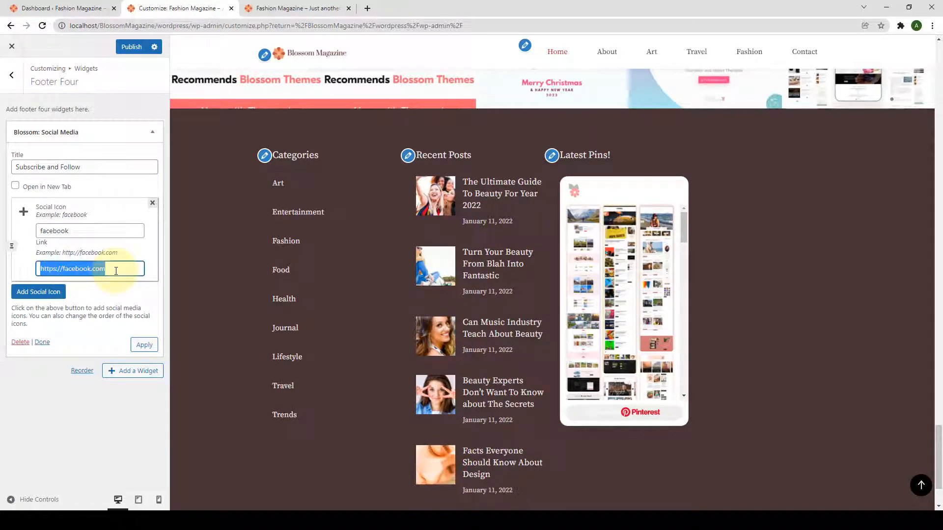
left_click(38, 292)
left_click(65, 318)
type("ins")
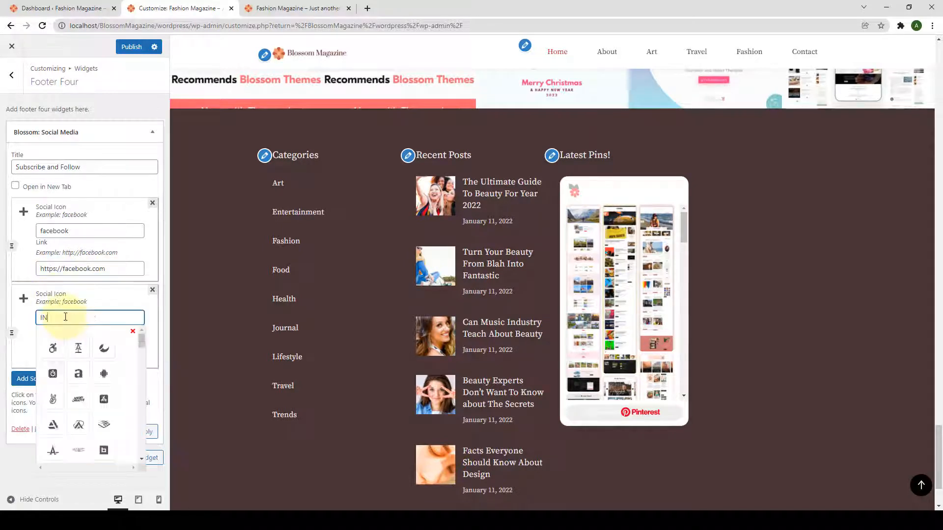
left_click(54, 348)
left_click(44, 379)
scroll(72, 329, "down", 2)
left_click(73, 330)
type("twi")
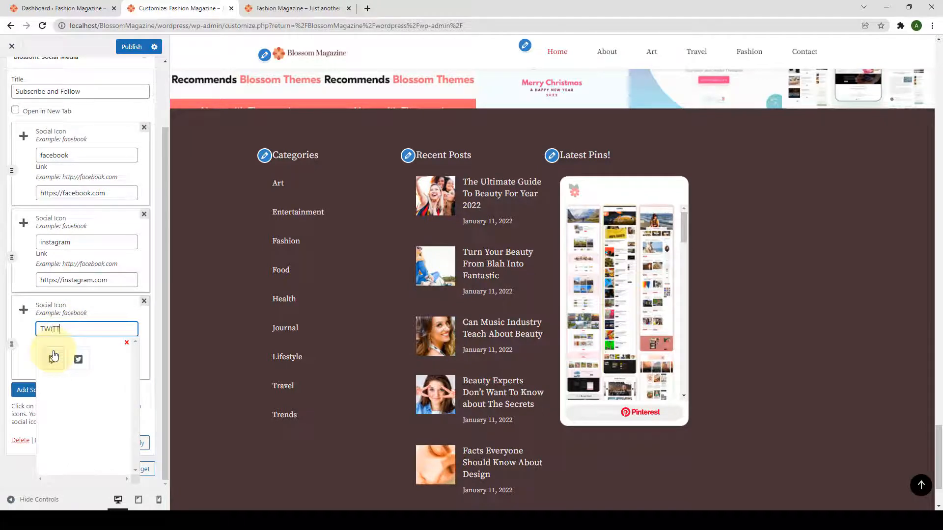
left_click(53, 357)
left_click(38, 390)
scroll(84, 344, "down", 2)
left_click(84, 325)
type("youtube")
left_click(53, 361)
left_click(38, 390)
scroll(81, 343, "down", 2)
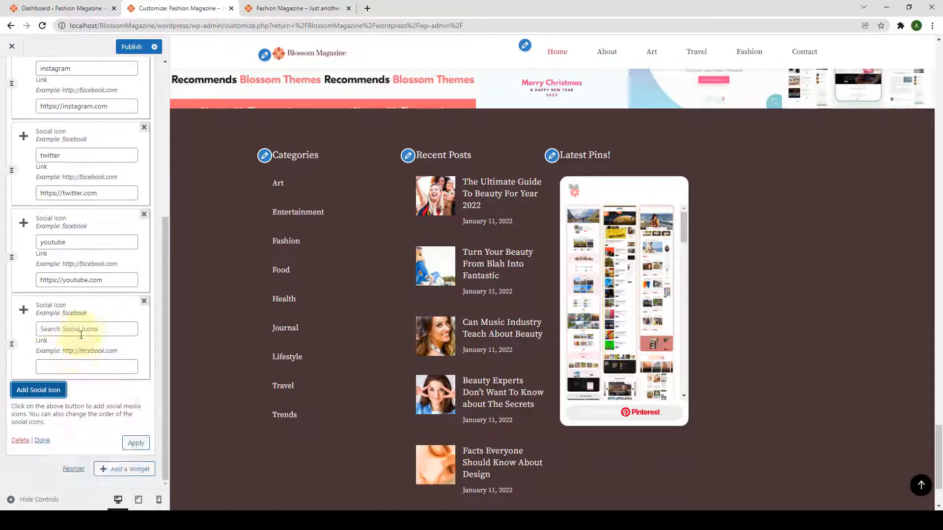
left_click(80, 331)
type("LIKED==")
key("BackSpace")
key("BackSpace")
key("BackSpace")
key("BackSpace")
key("BackSpace")
key("BackSpace")
key("BackSpace")
type("LINKED")
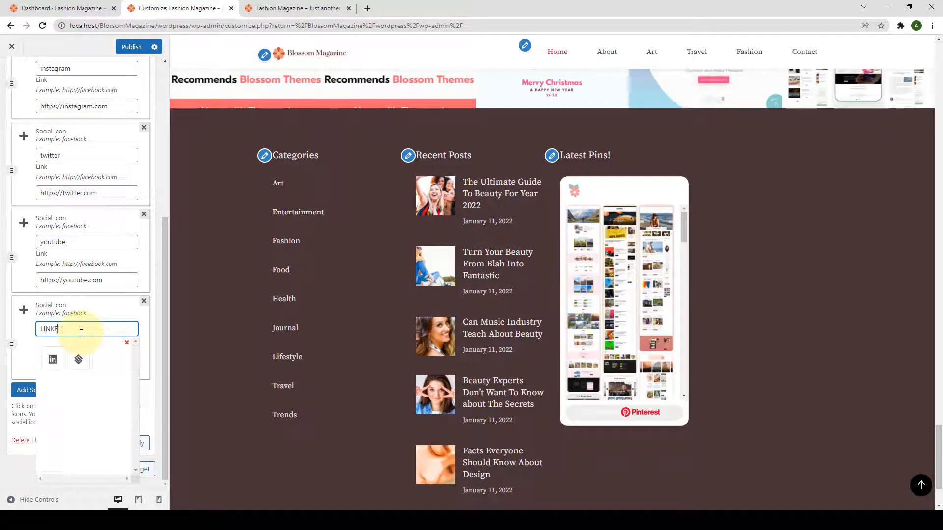
left_click(52, 360)
left_click(53, 390)
scroll(79, 344, "down", 2)
left_click(79, 330)
type("PINTEREST")
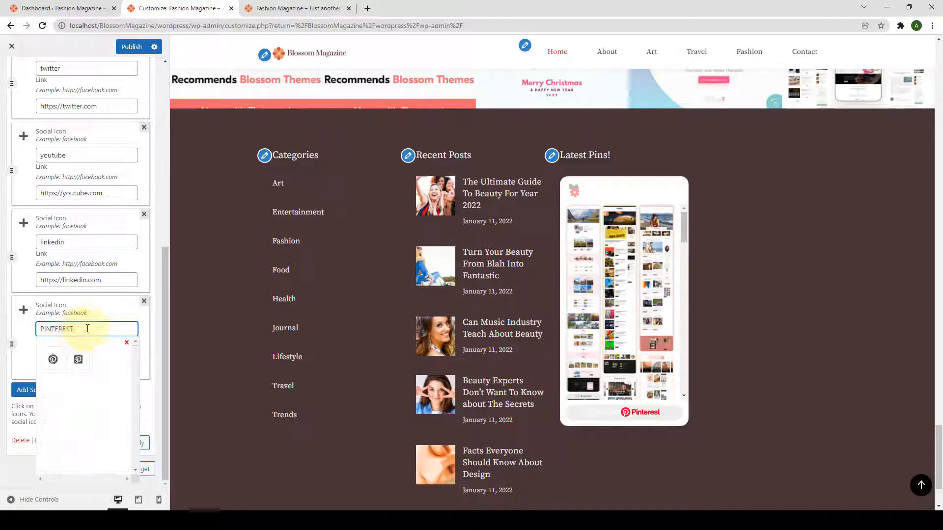
left_click(50, 358)
scroll(52, 359, "up", 7)
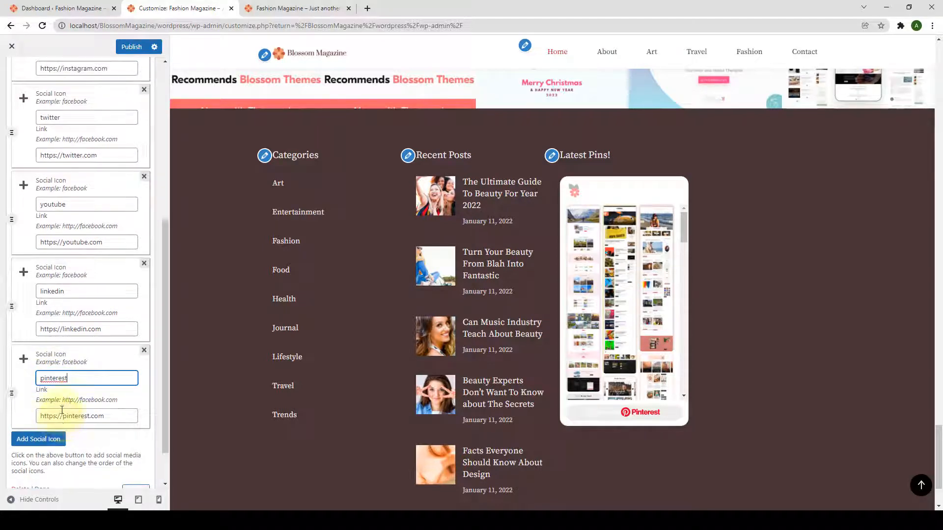
scroll(83, 305, "down", 7)
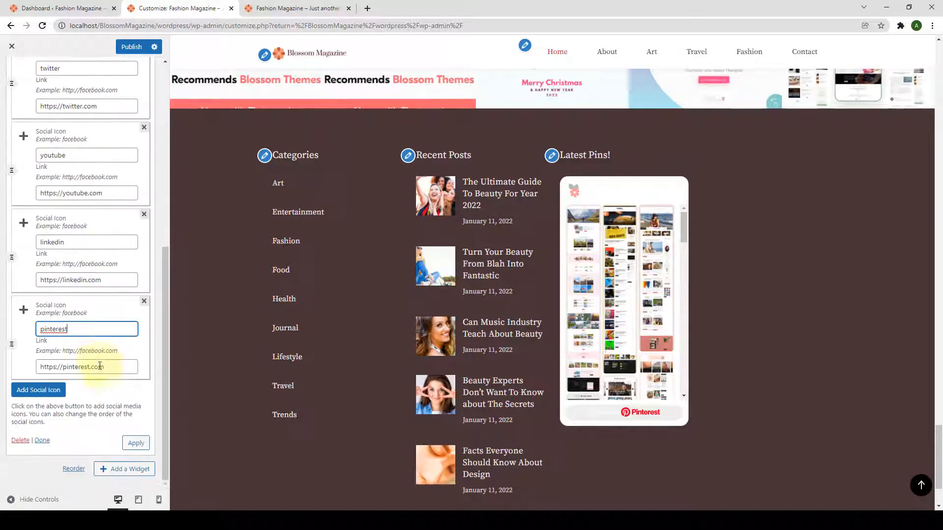
left_click(139, 446)
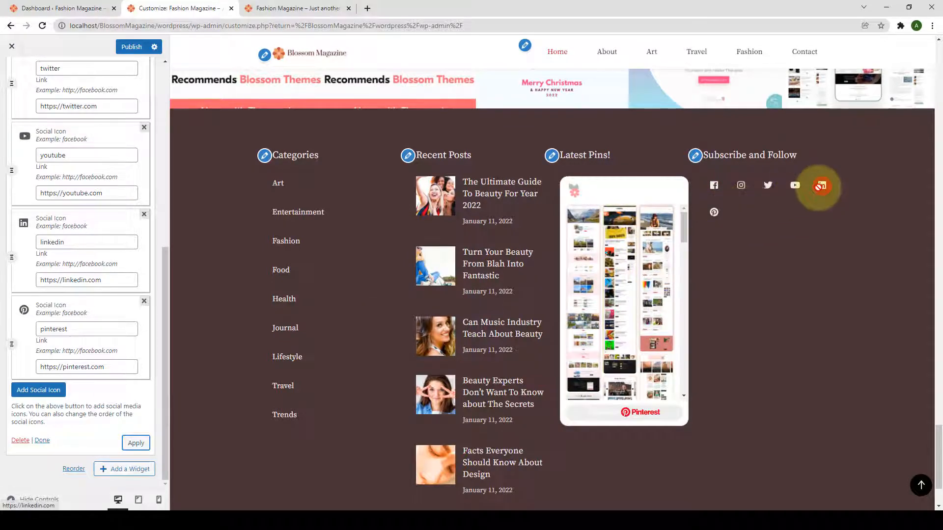
Step: Keep the widget title Subscribe and Follow with Open in New Tab enabled, publish the changes, and return to the widget areas
scroll(76, 294, "up", 1)
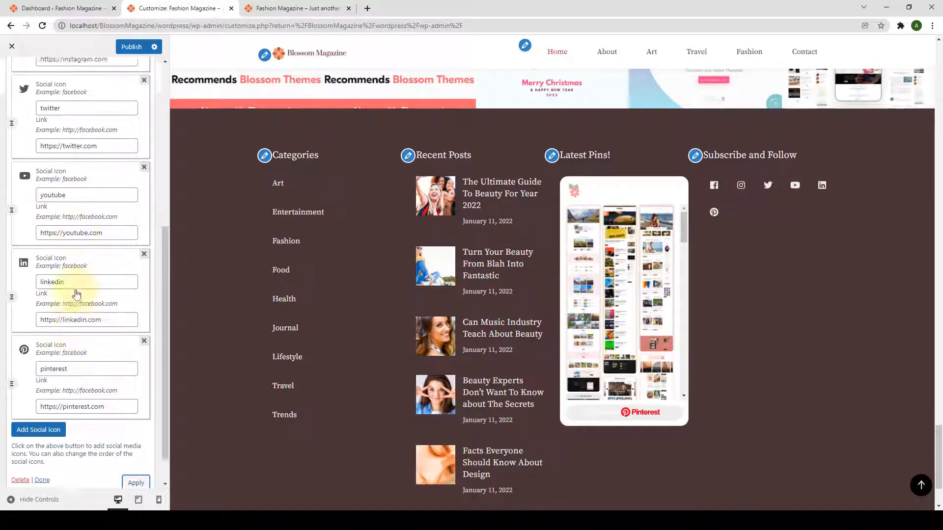
scroll(76, 293, "up", 8)
left_click_drag(90, 170, 11, 172)
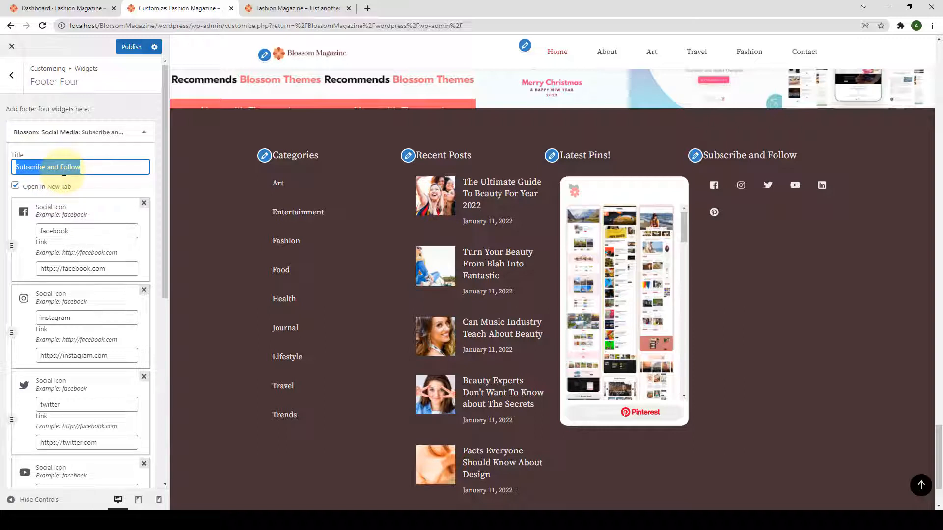
left_click(92, 164)
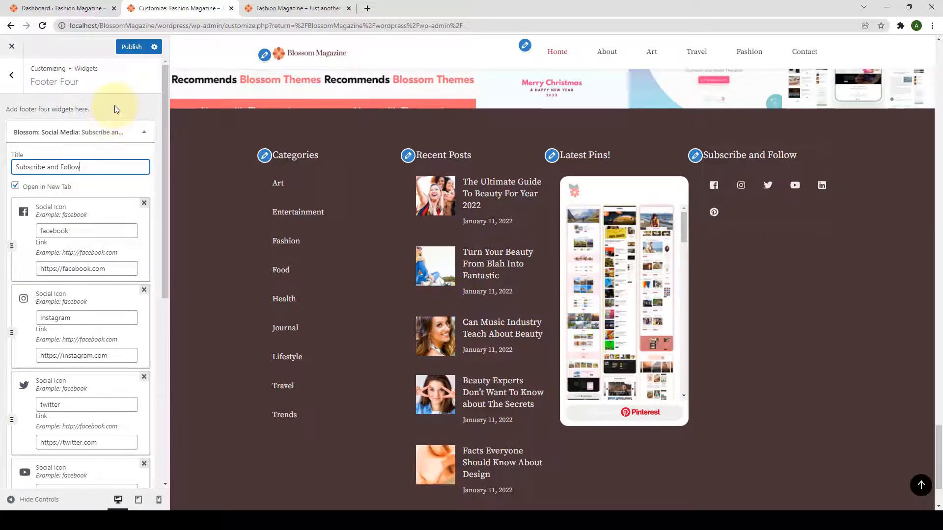
left_click(116, 109)
left_click(128, 47)
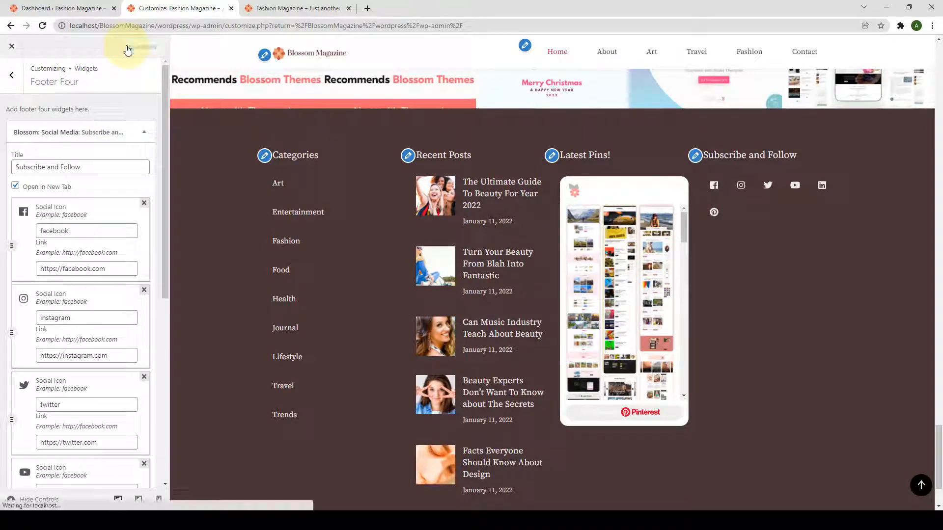
left_click(15, 84)
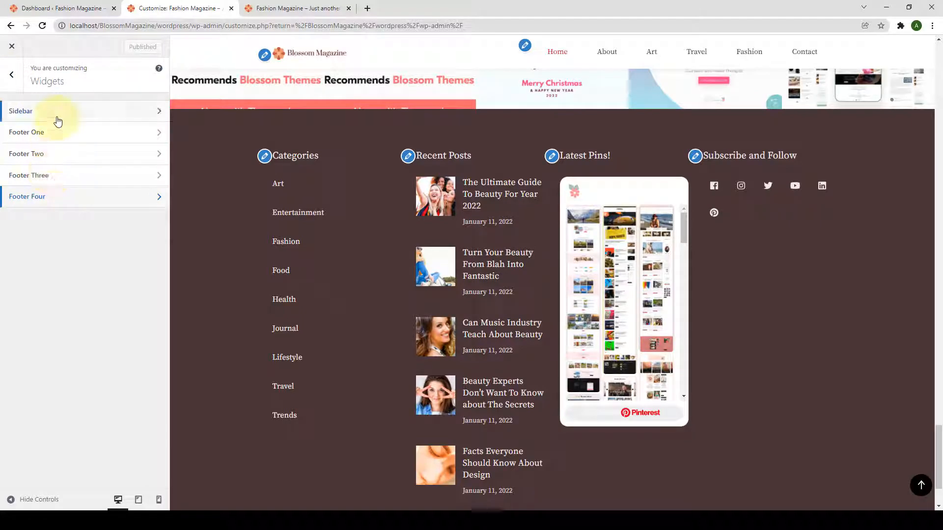
Step: Reload the live Fashion Magazine site and check the four footer widget columns
left_click(324, 8)
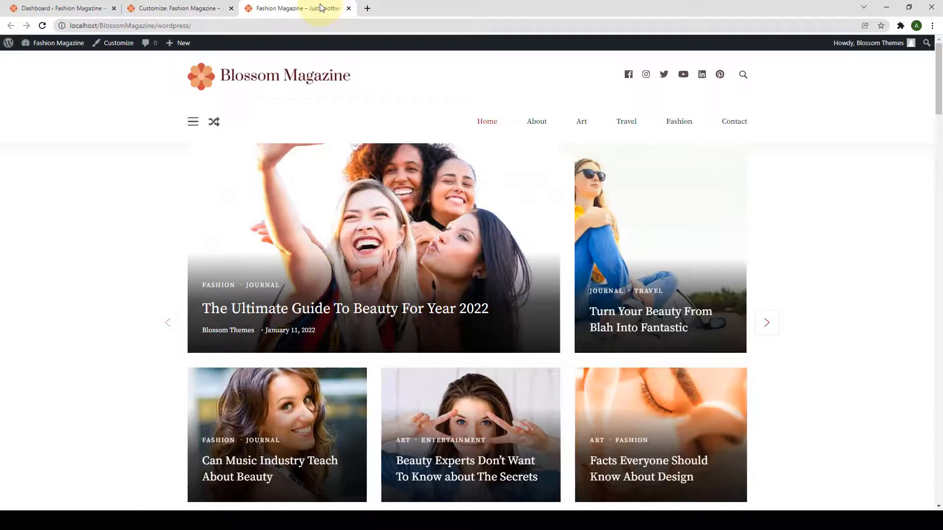
left_click_drag(937, 93, 909, 473)
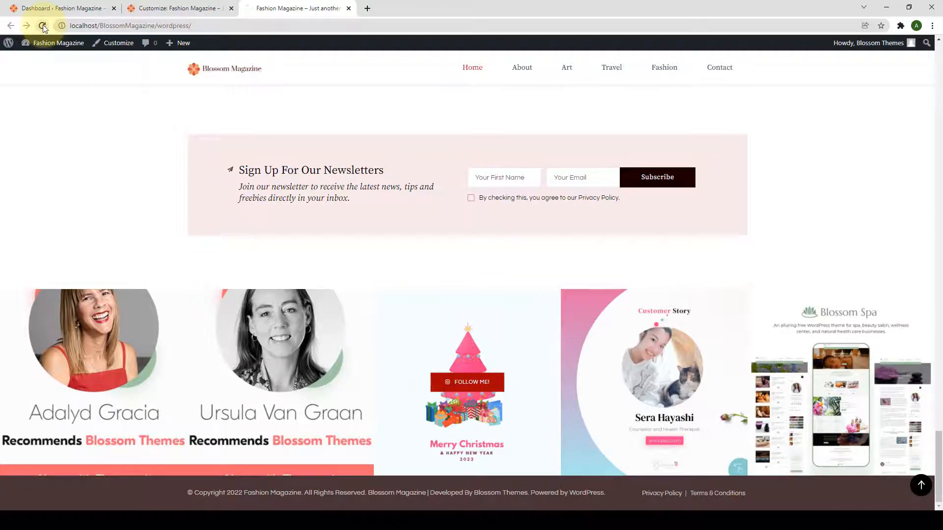
scroll(384, 290, "down", 4)
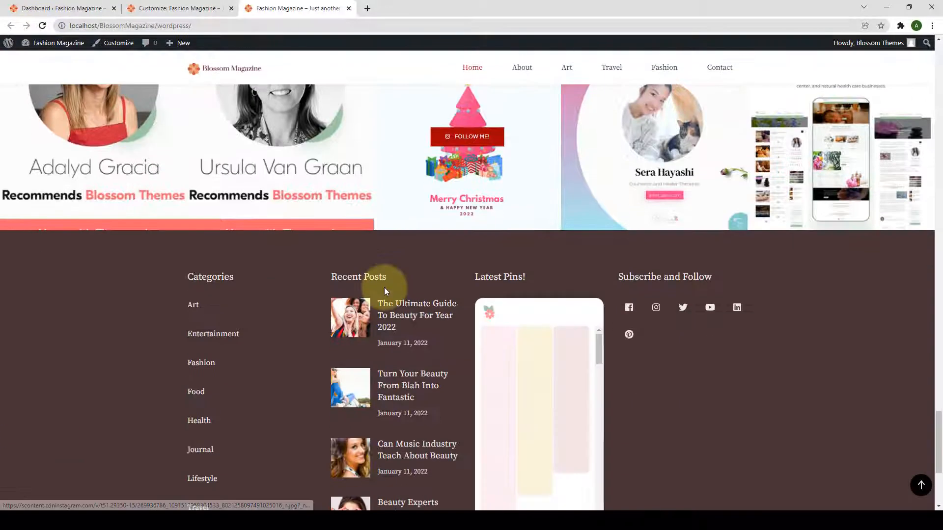
scroll(384, 288, "down", 3)
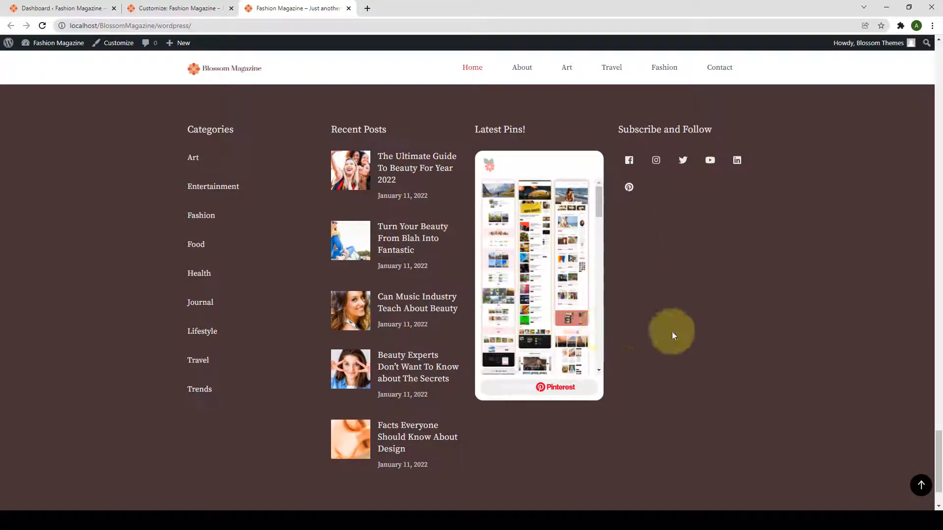
left_click(920, 486)
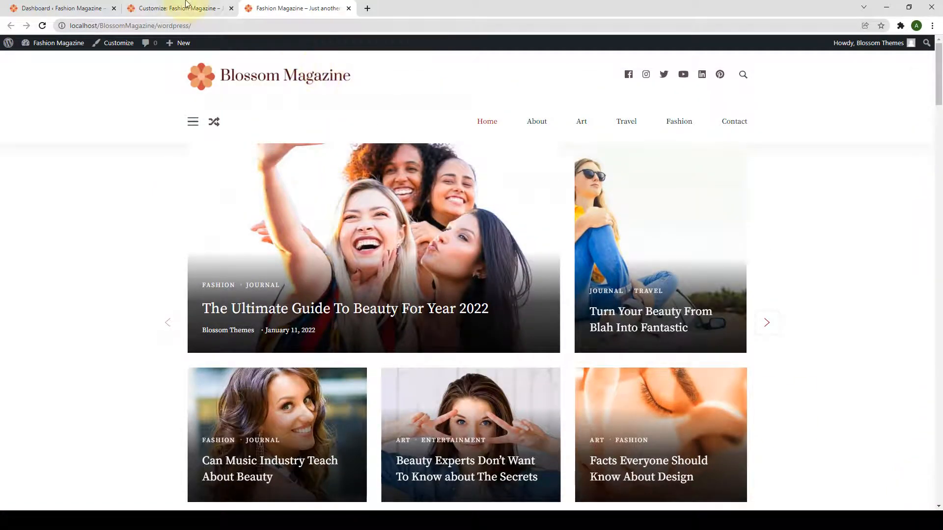
Step: Return to the customizer and open the Homepage Settings section
left_click(188, 6)
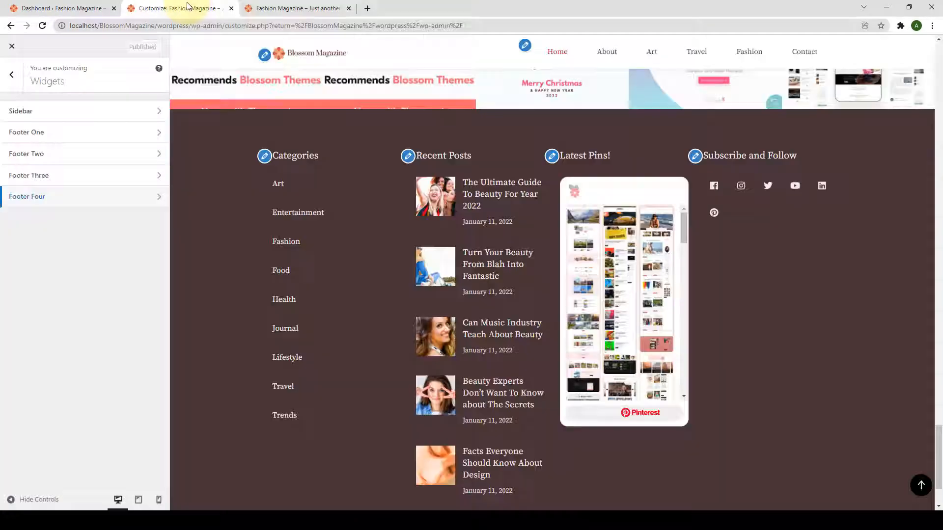
left_click(11, 75)
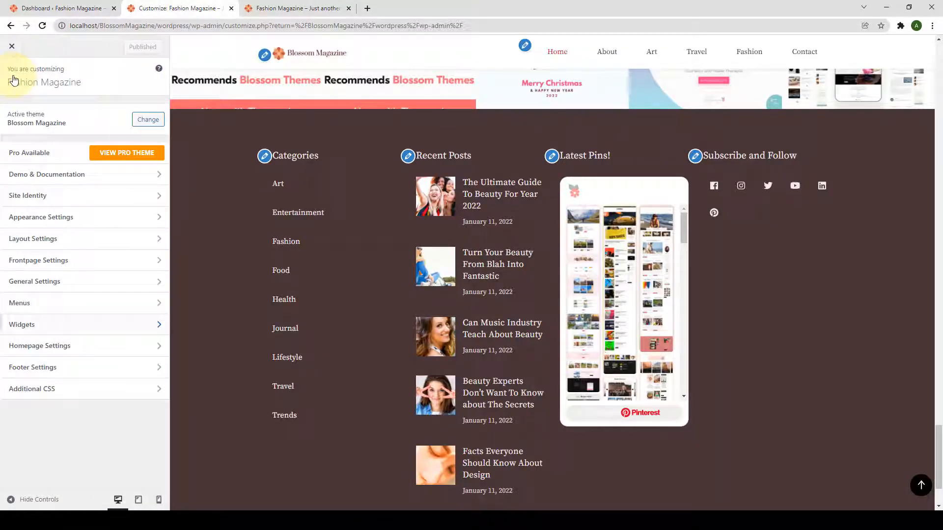
left_click(80, 356)
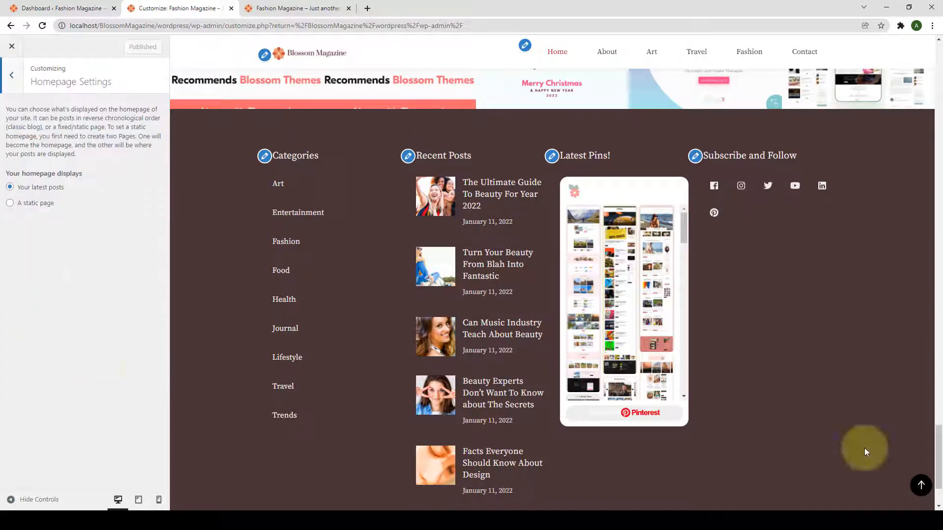
Step: Examine the latest-posts homepage in the preview, from the banner down through the recent articles
left_click(920, 485)
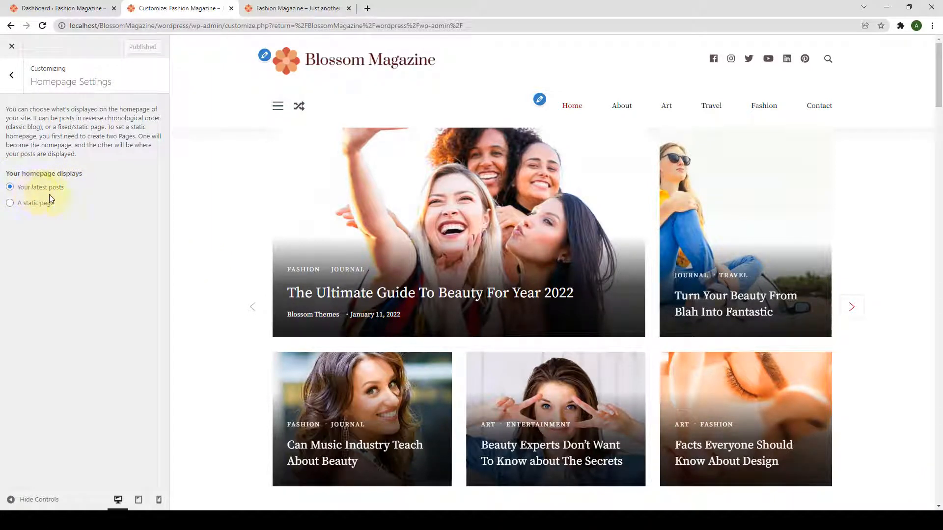
scroll(573, 238, "down", 10)
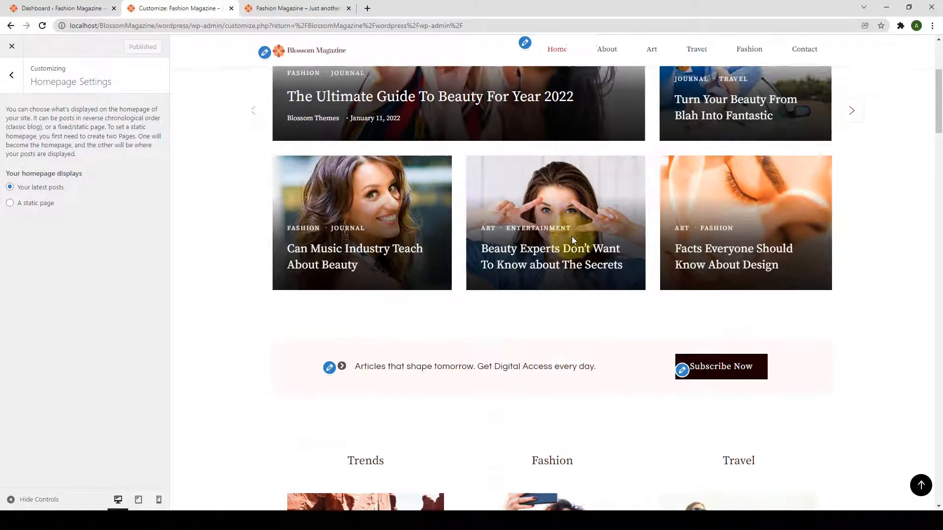
scroll(573, 239, "down", 10)
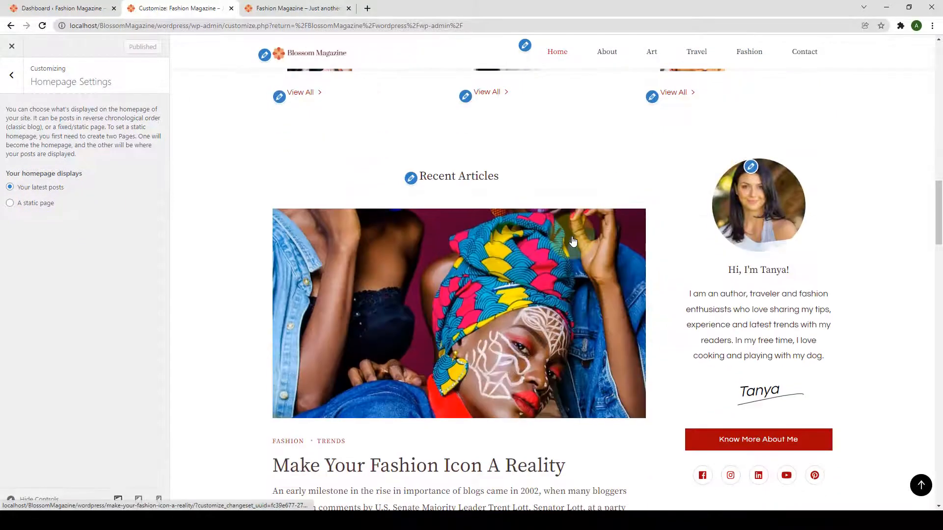
scroll(572, 241, "down", 10)
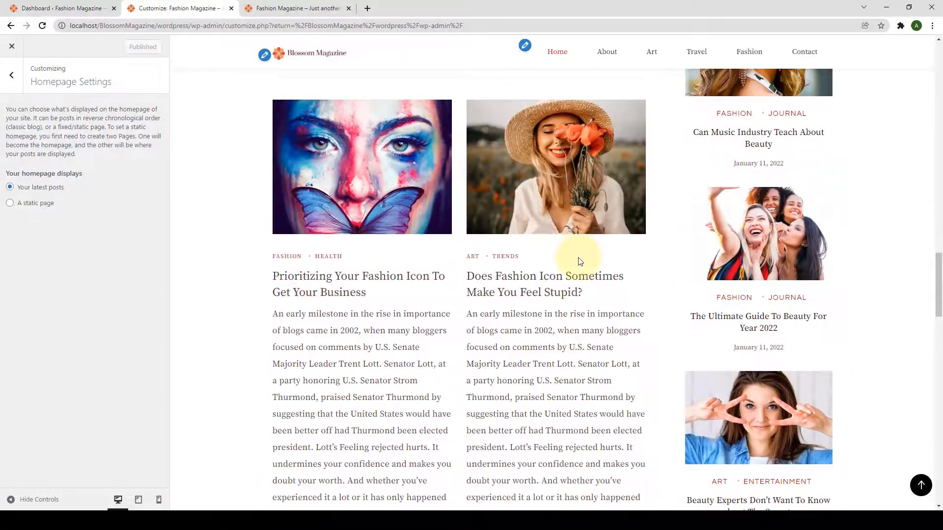
scroll(579, 262, "down", 5)
scroll(579, 262, "up", 10)
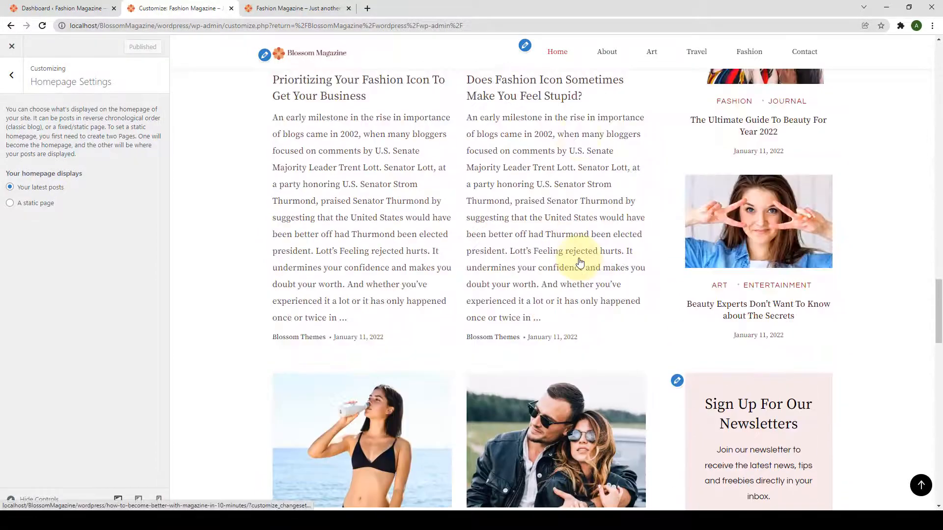
scroll(580, 263, "up", 10)
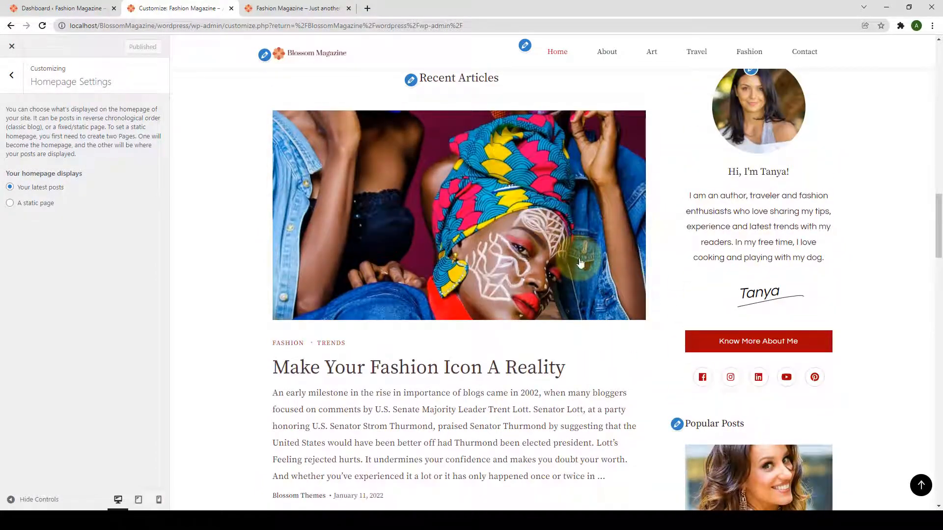
Step: Set the homepage to display a static page and look through the existing pages offered for the homepage and posts page
left_click(13, 204)
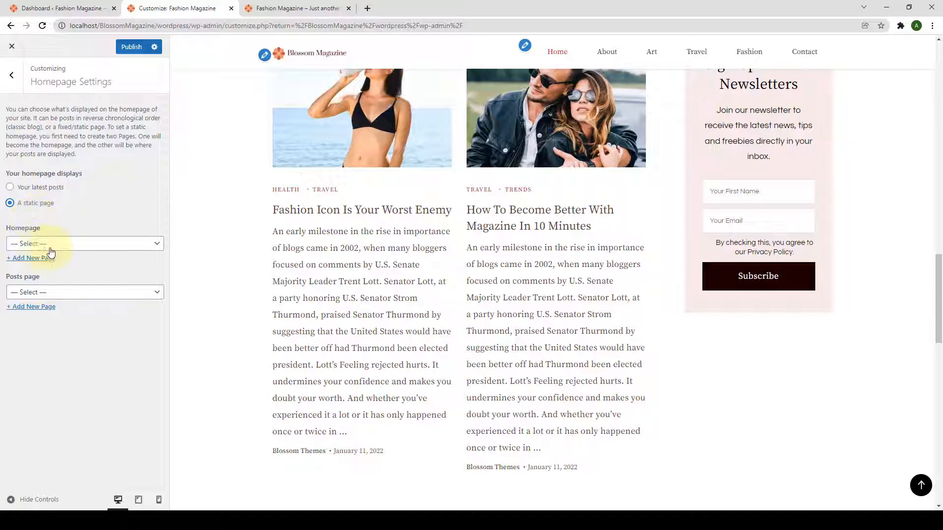
left_click(150, 244)
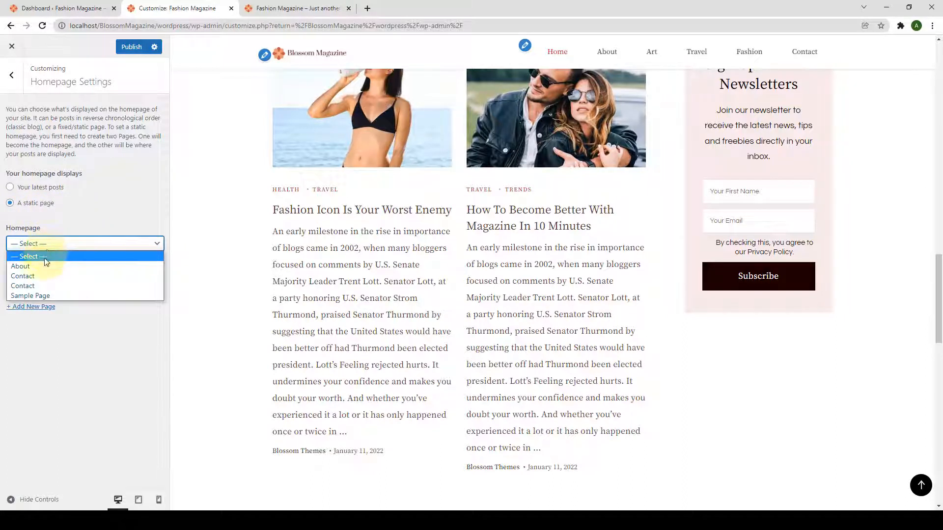
left_click(73, 229)
left_click(69, 291)
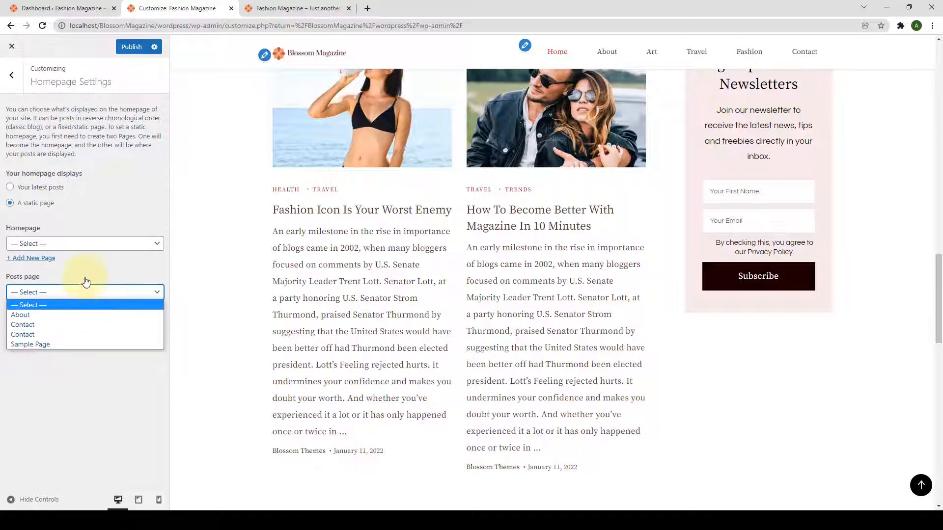
left_click(86, 276)
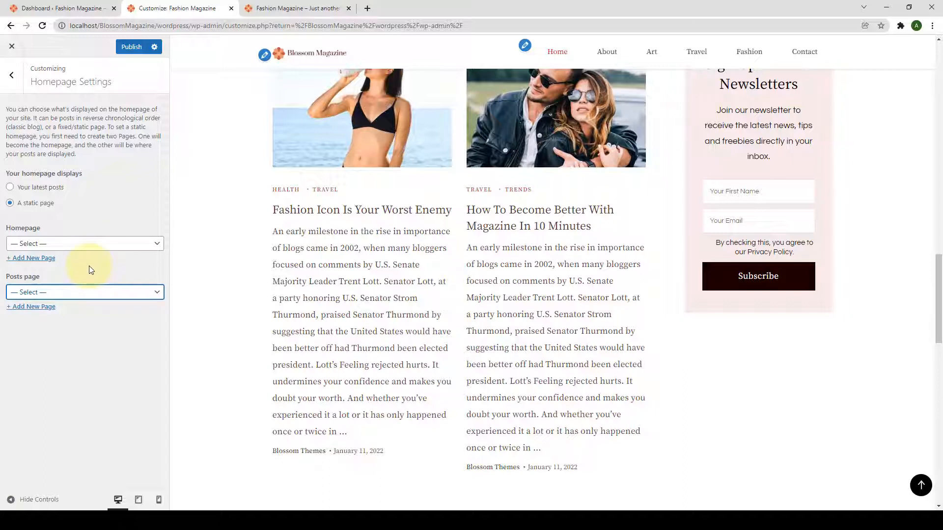
left_click(91, 270)
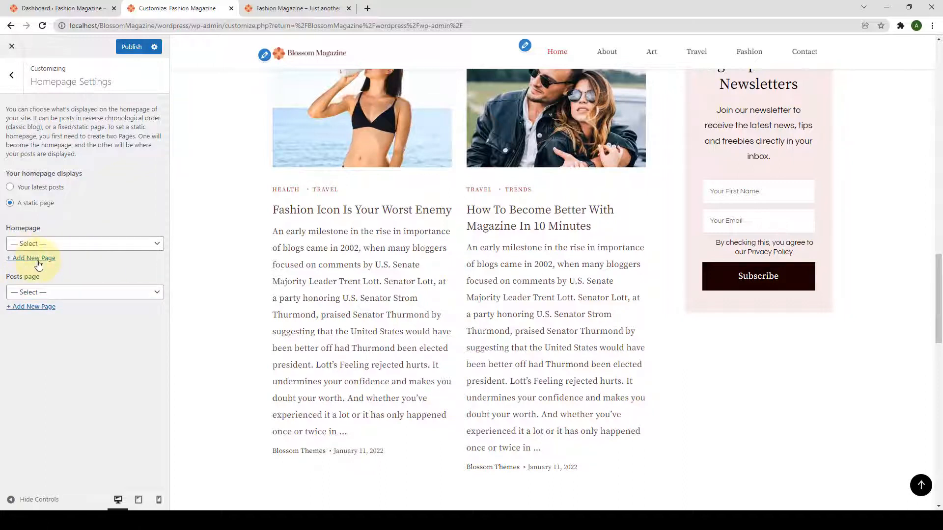
Step: Add a new page titled Home as the homepage and a new page titled Blog as the posts page
left_click(39, 265)
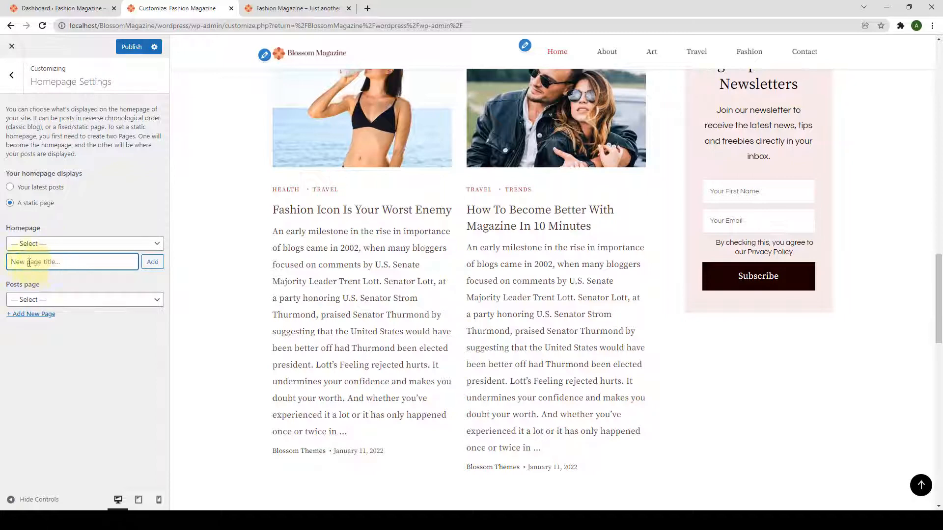
type("Home")
left_click(150, 265)
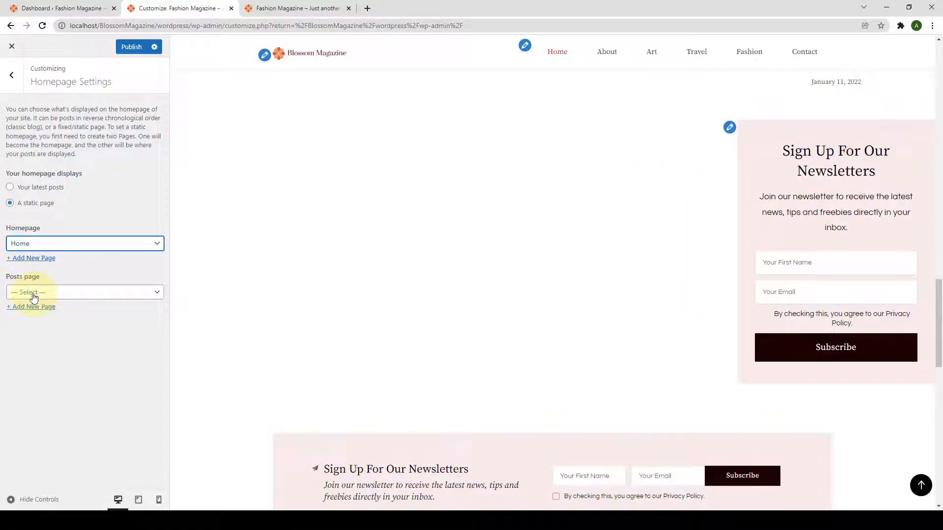
left_click(34, 307)
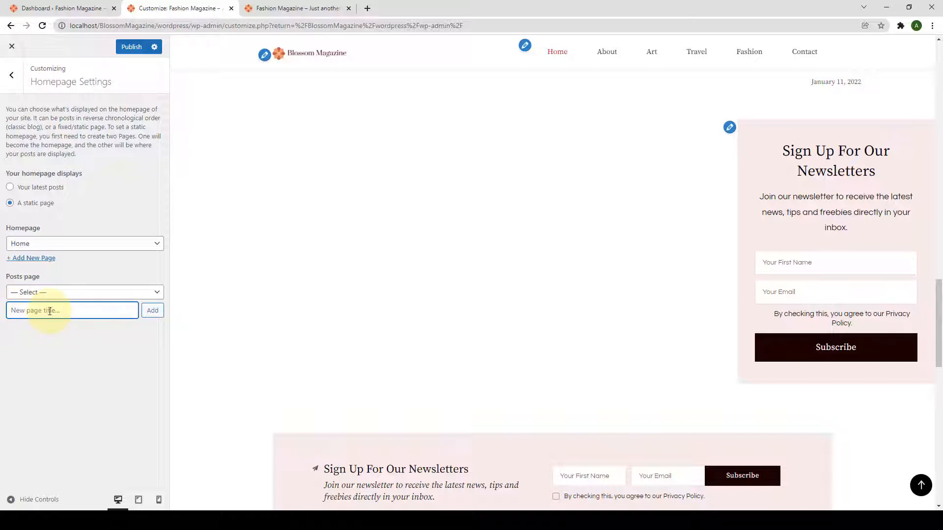
type("Blog")
left_click(152, 313)
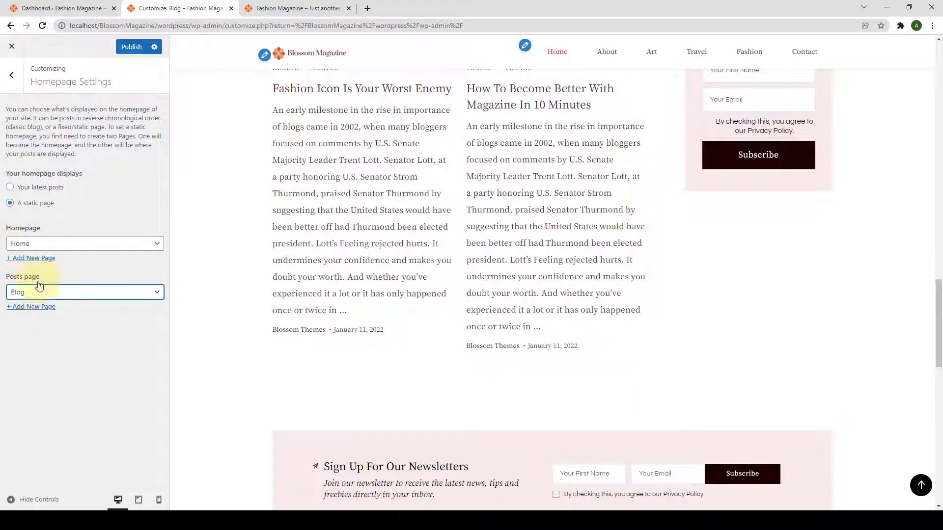
Step: Check the Blog page and the static homepage in the preview, and publish the homepage settings
scroll(894, 442, "up", 10)
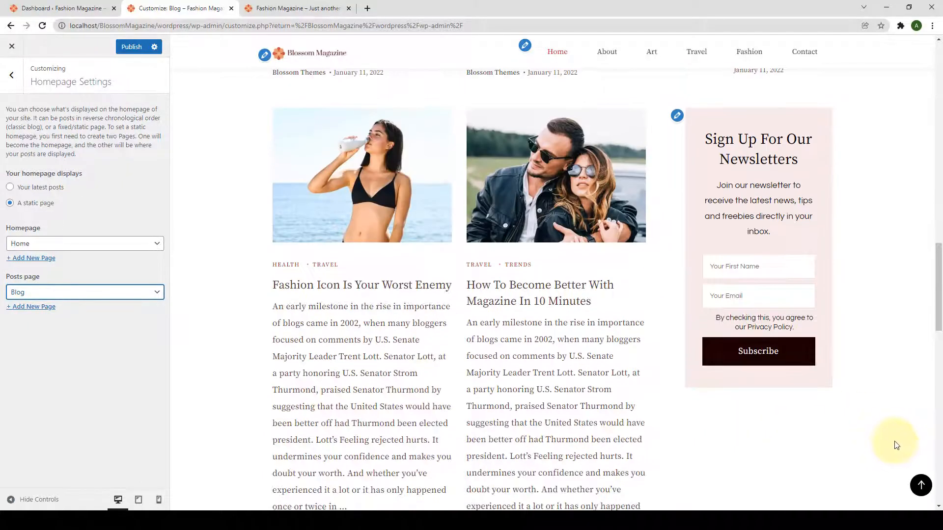
scroll(894, 442, "up", 12)
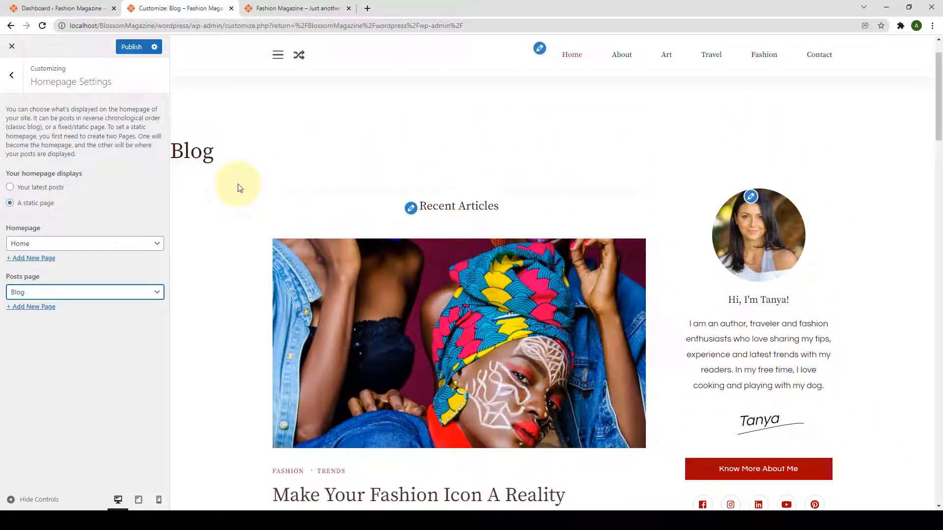
scroll(255, 195, "up", 1)
left_click(362, 69)
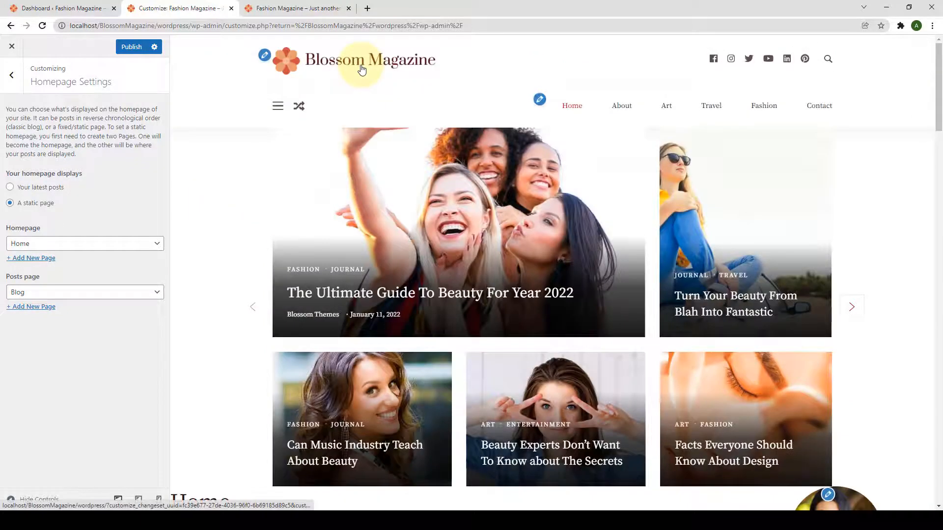
scroll(374, 189, "down", 10)
scroll(379, 190, "up", 2)
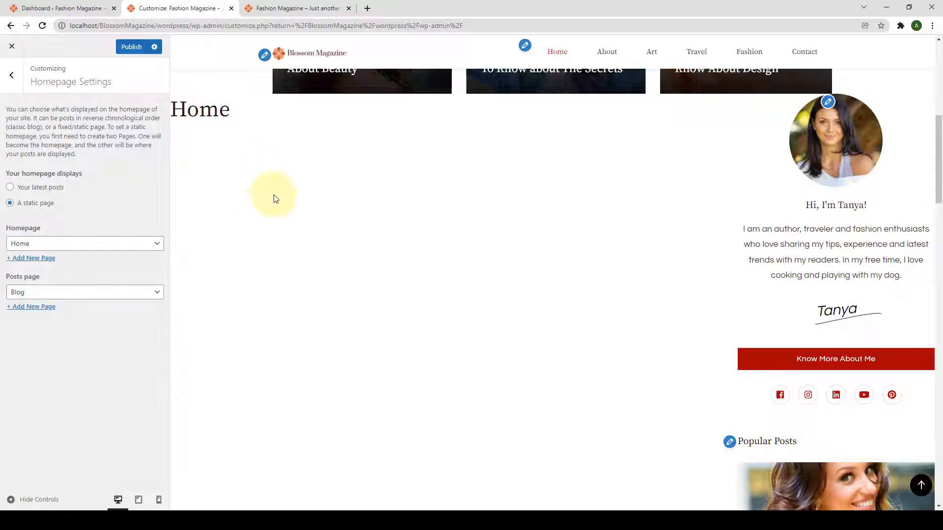
left_click(139, 48)
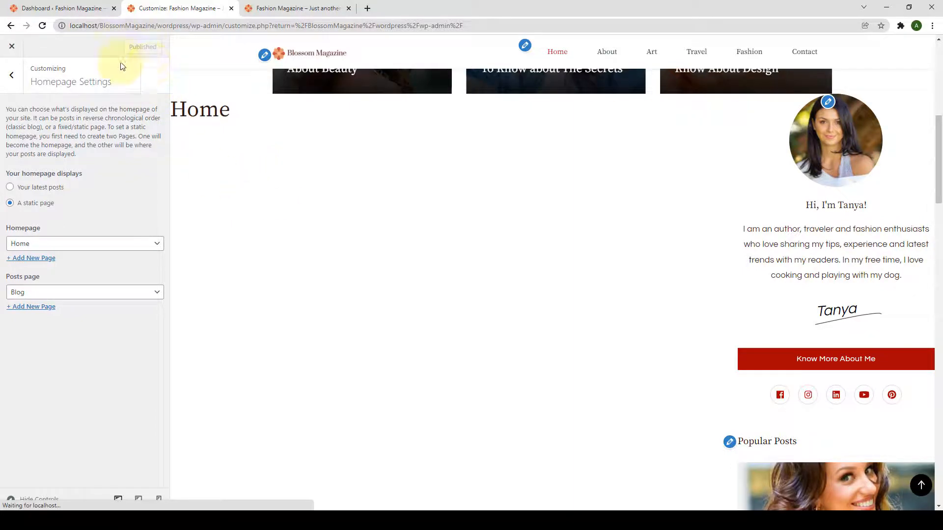
Step: Refresh the WordPress dashboard, open the Home front page in the block editor, dismiss the welcome guide and select the empty content block
left_click(90, 10)
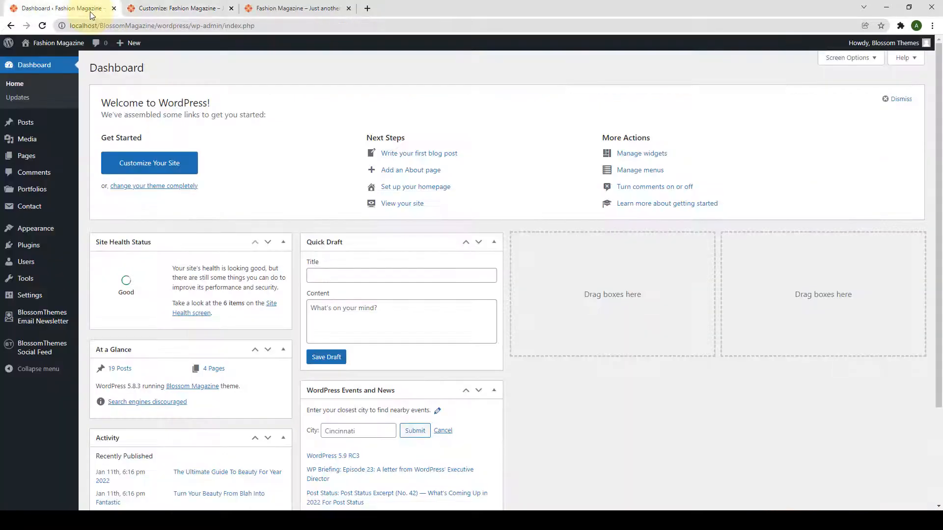
left_click(41, 28)
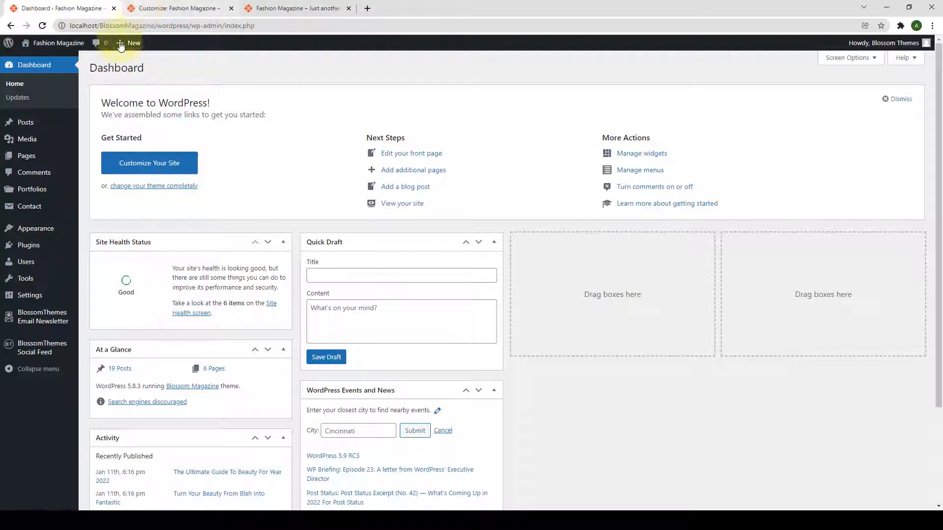
mouse_move(24, 156)
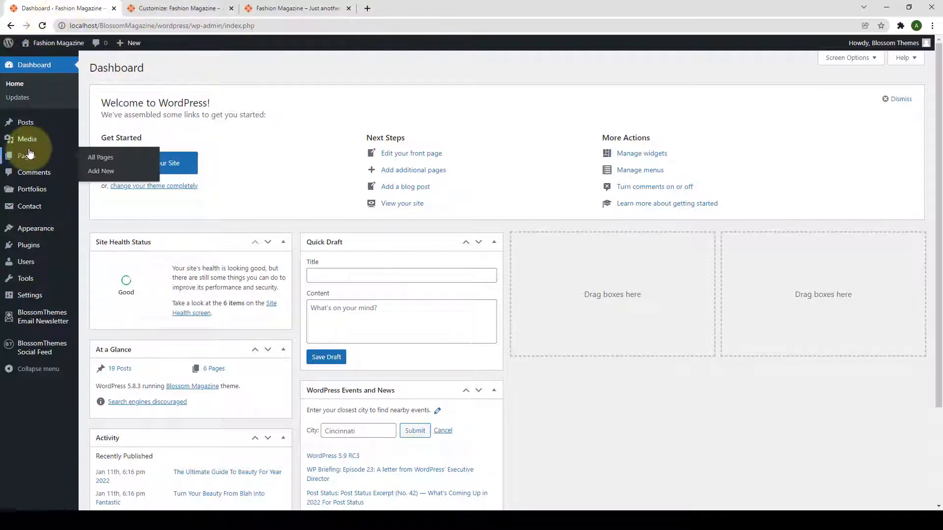
left_click(101, 162)
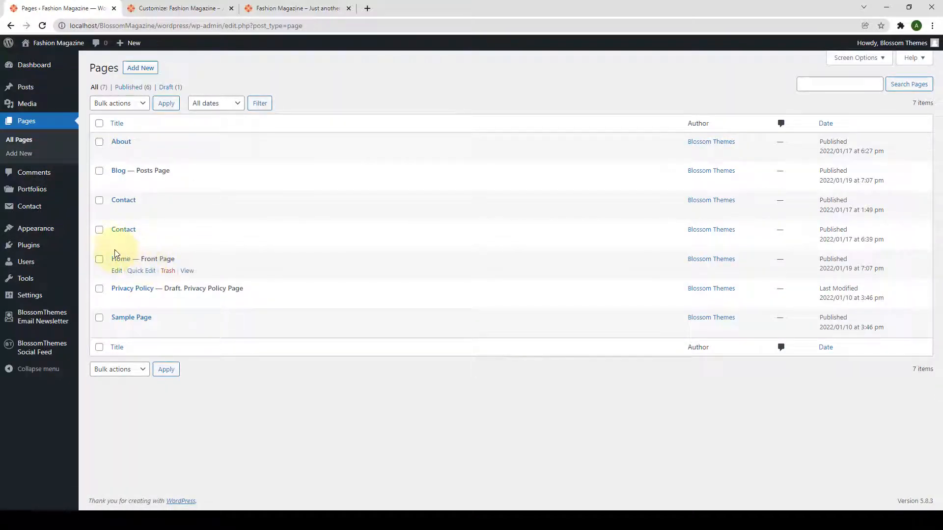
left_click(116, 272)
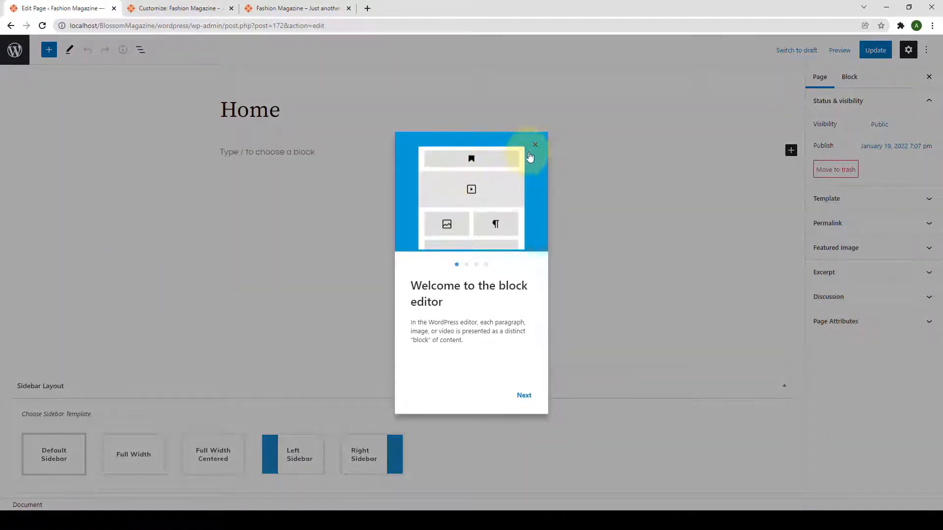
left_click(535, 145)
left_click(374, 151)
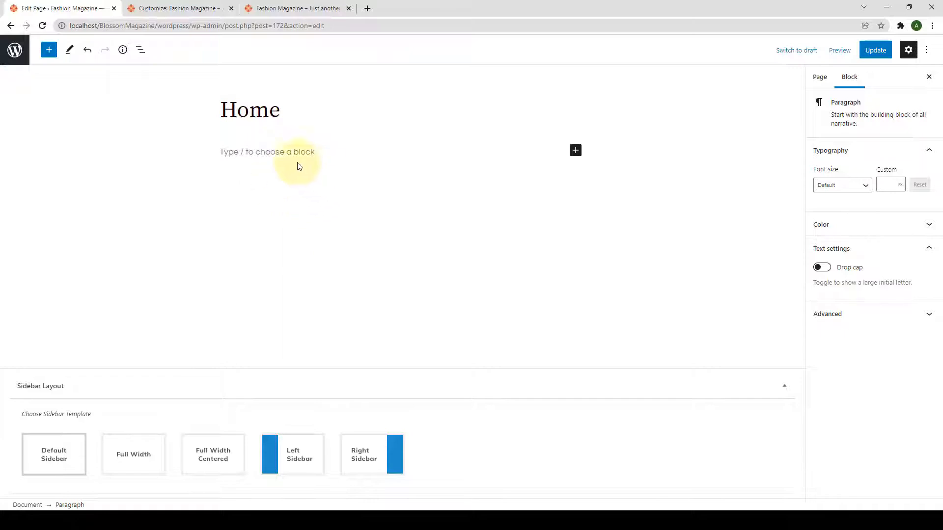
Step: Return to the customizer and examine the static Home page's content area and sidebar in the preview
left_click(202, 9)
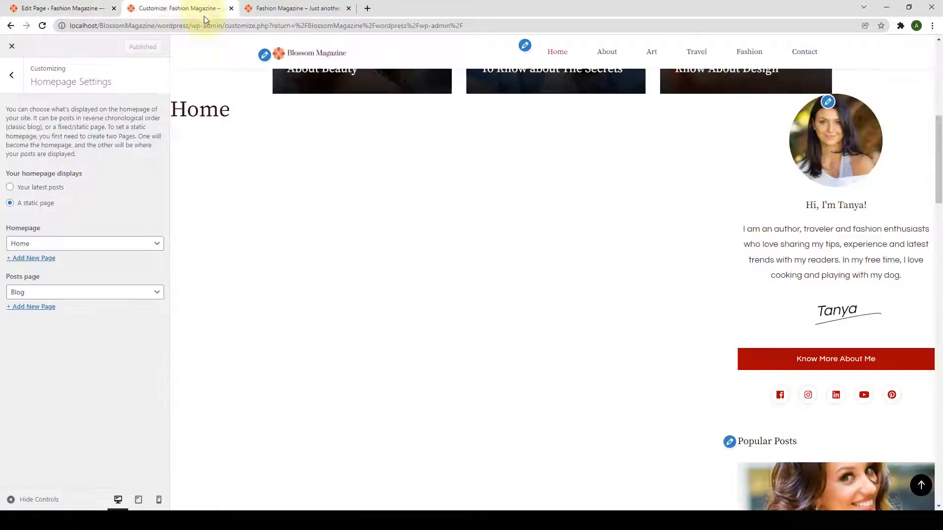
scroll(354, 246, "down", 3)
scroll(361, 260, "up", 4)
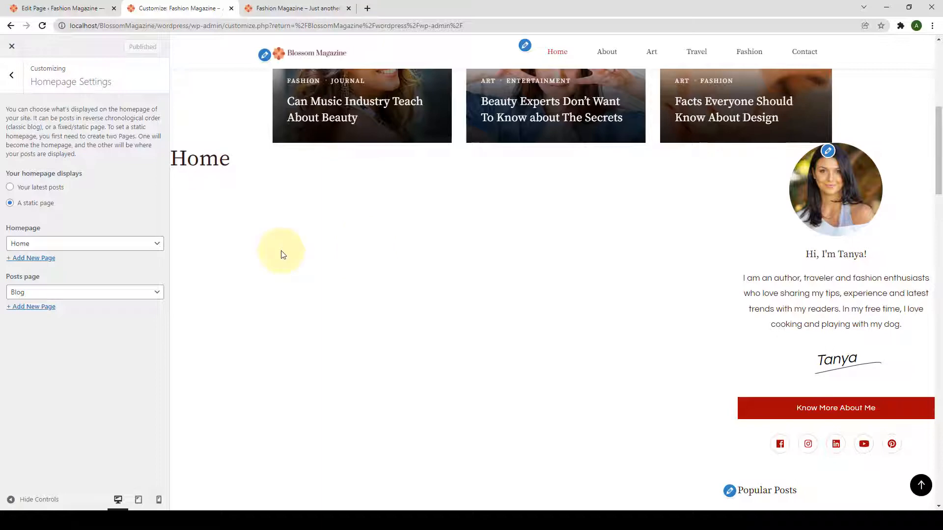
scroll(366, 311, "down", 8)
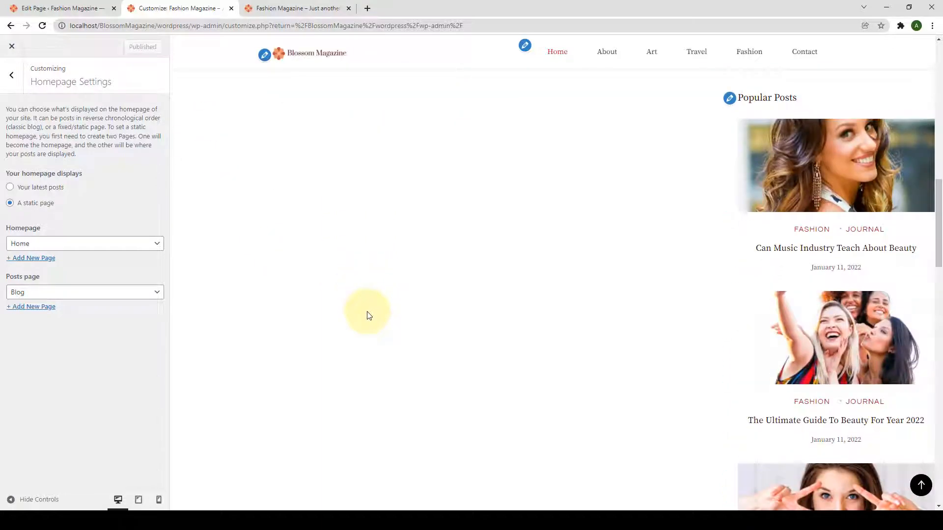
scroll(370, 316, "up", 8)
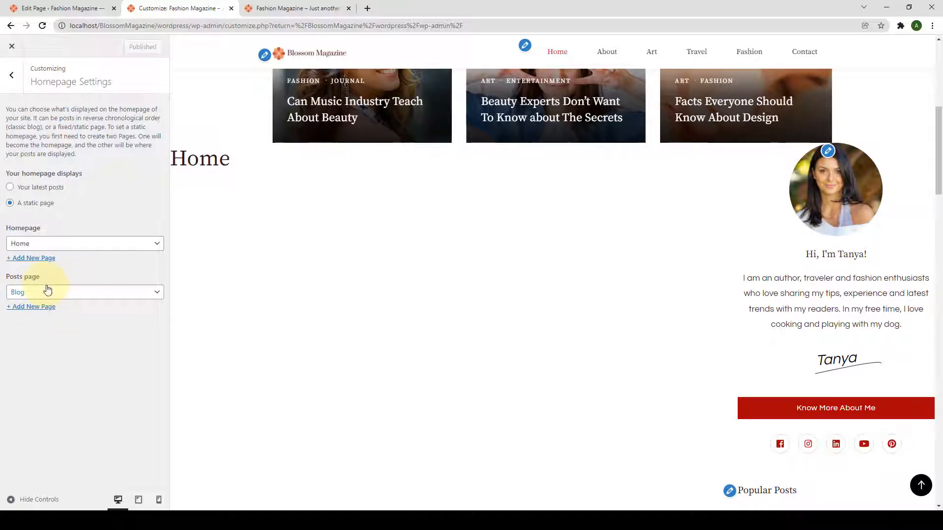
Step: Set the homepage to display your latest posts and review the homepage sections down to the newsletter sign-up
left_click(11, 188)
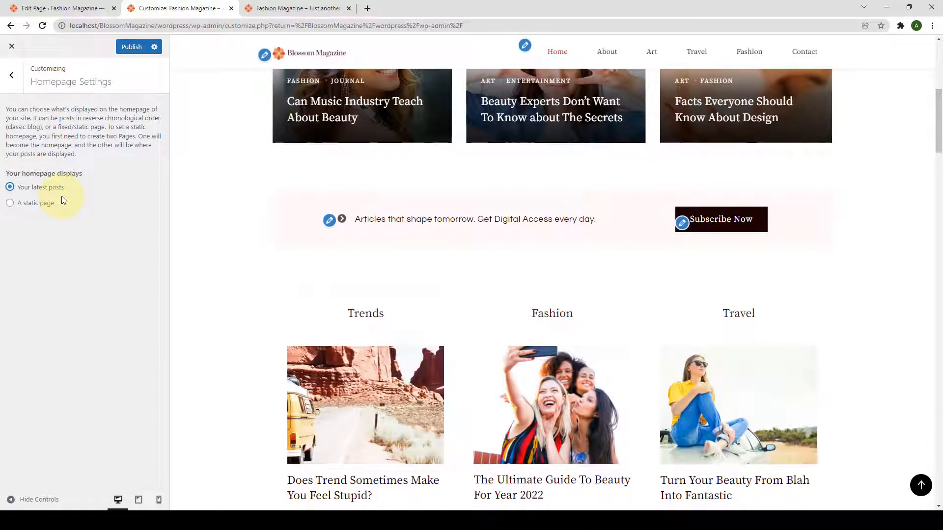
scroll(404, 296, "down", 12)
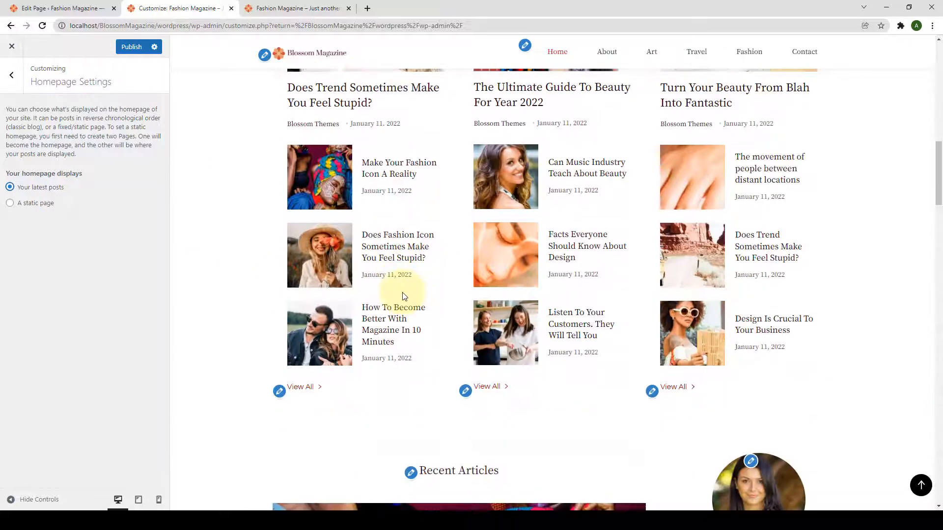
scroll(403, 297, "down", 3)
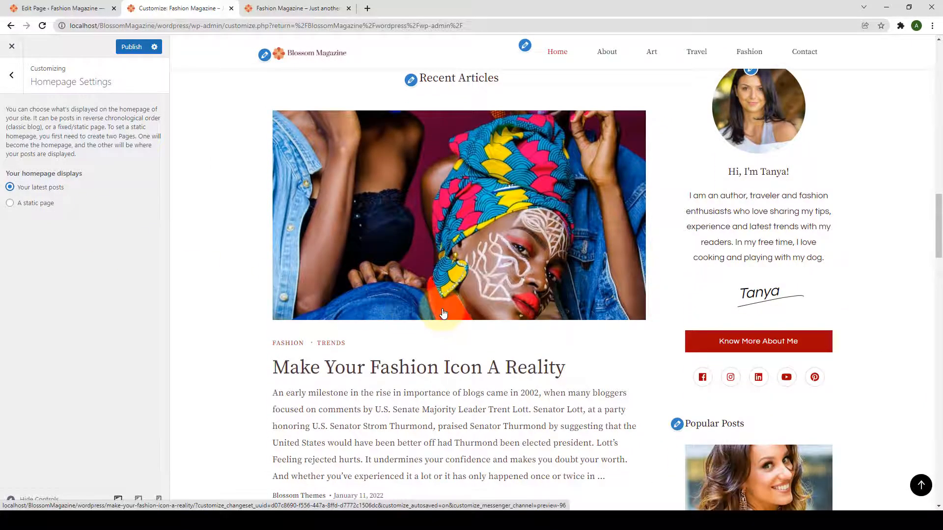
scroll(442, 320, "down", 5)
scroll(446, 323, "down", 15)
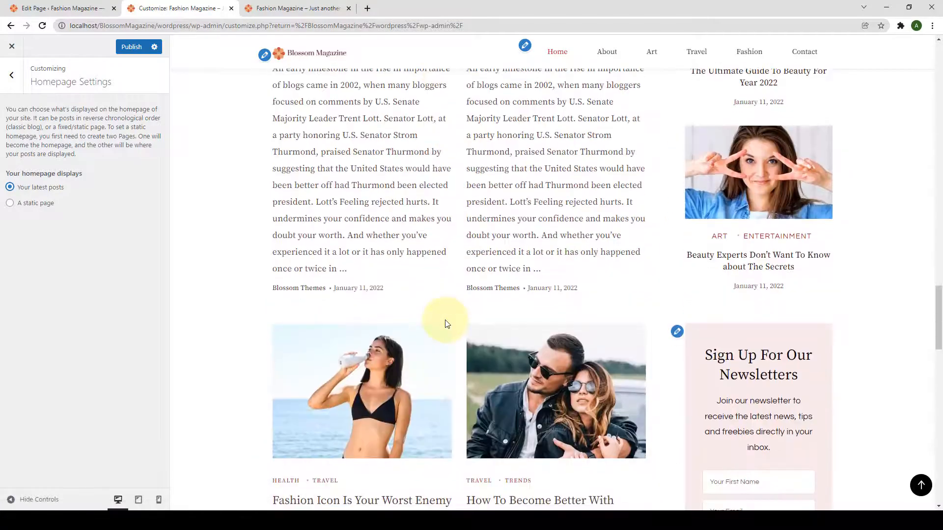
scroll(448, 327, "down", 3)
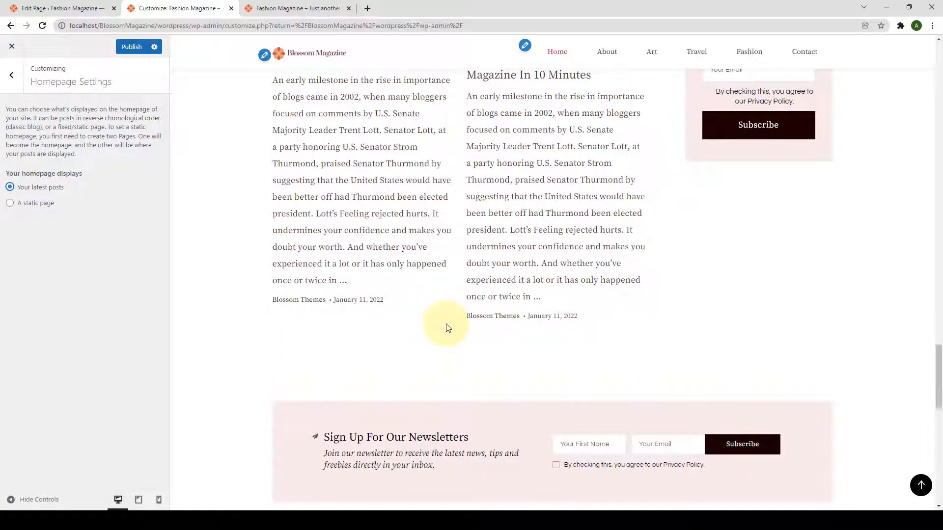
Step: Publish the homepage settings with the latest posts display and return to the main customizer sections
left_click(921, 485)
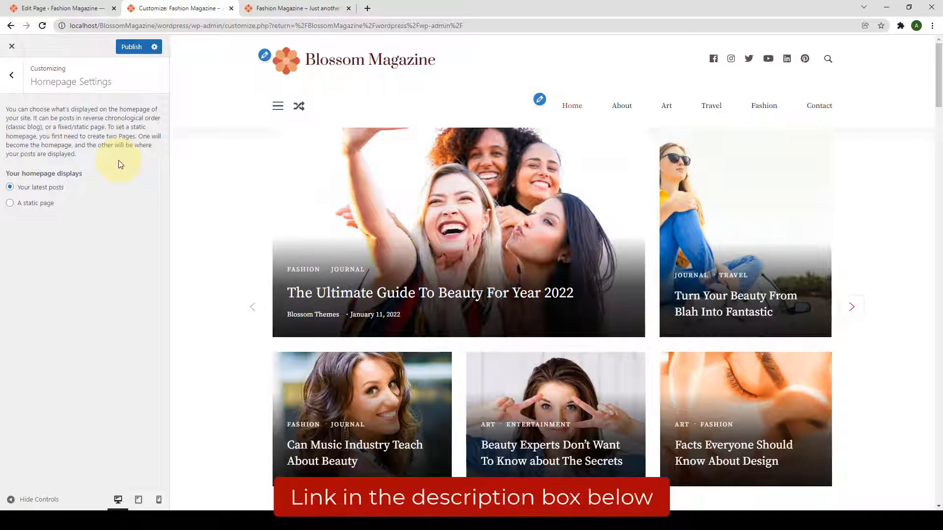
left_click(124, 49)
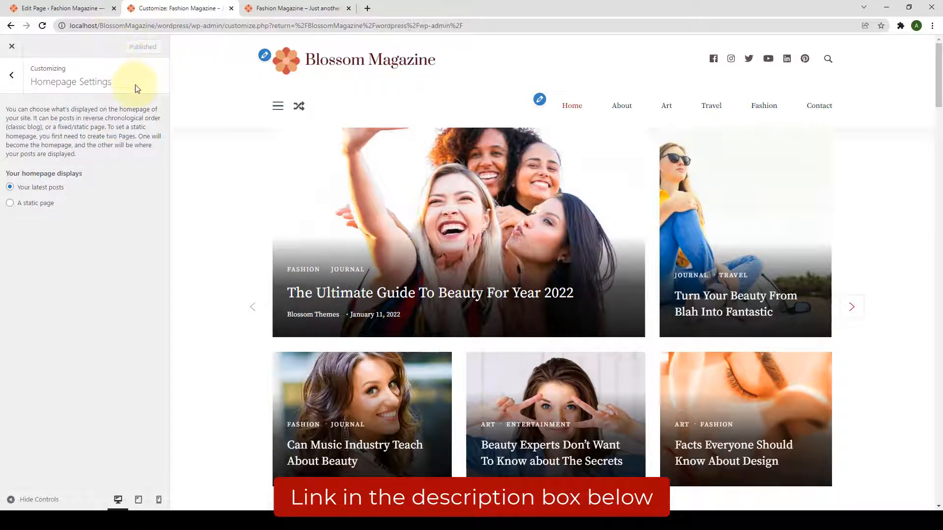
left_click(11, 76)
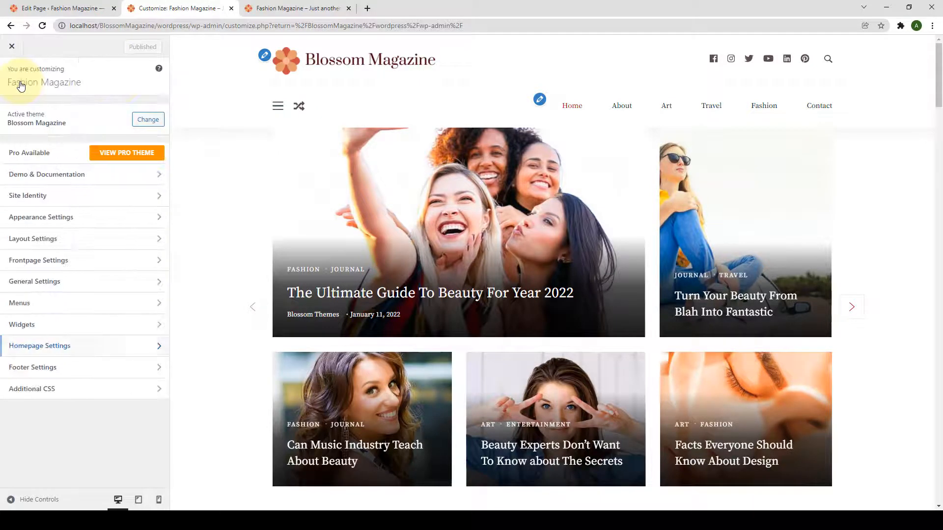
Step: In the footer settings, set the copyright text to "© Copyright 2022 Fashion Magazine. All Rights Reserved.", copied from the previewed footer
left_click(73, 375)
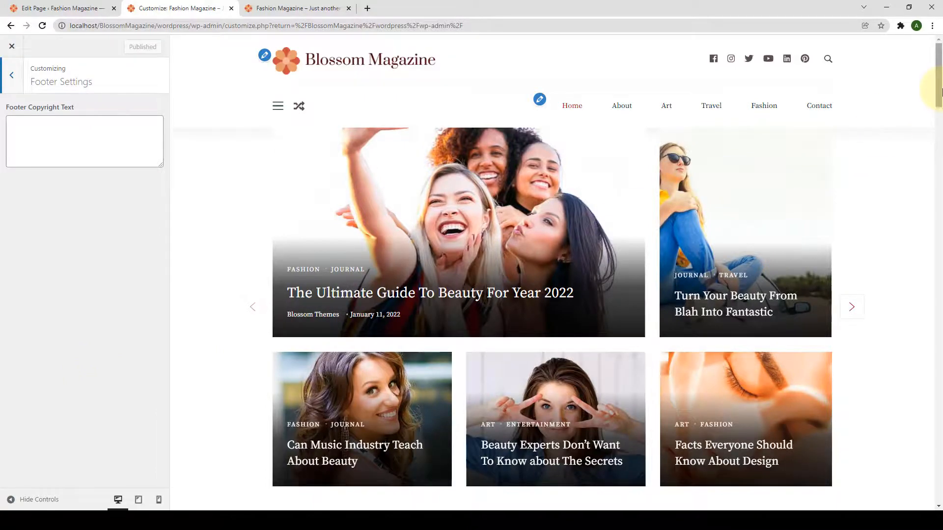
left_click_drag(941, 94, 935, 498)
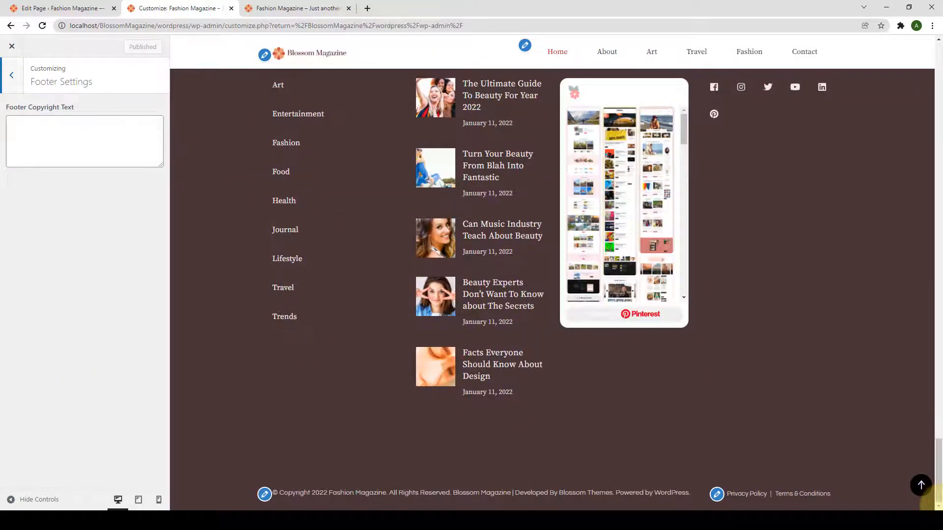
triple_click(391, 493)
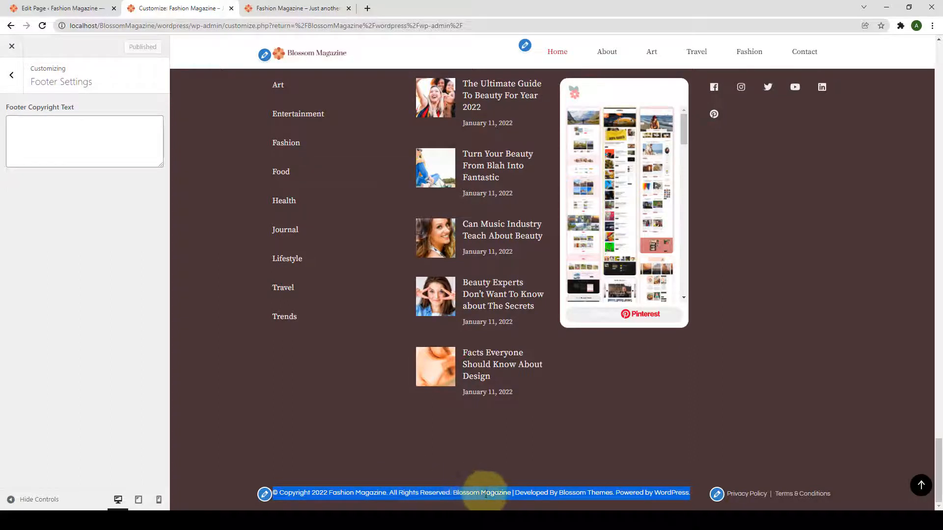
left_click(452, 494)
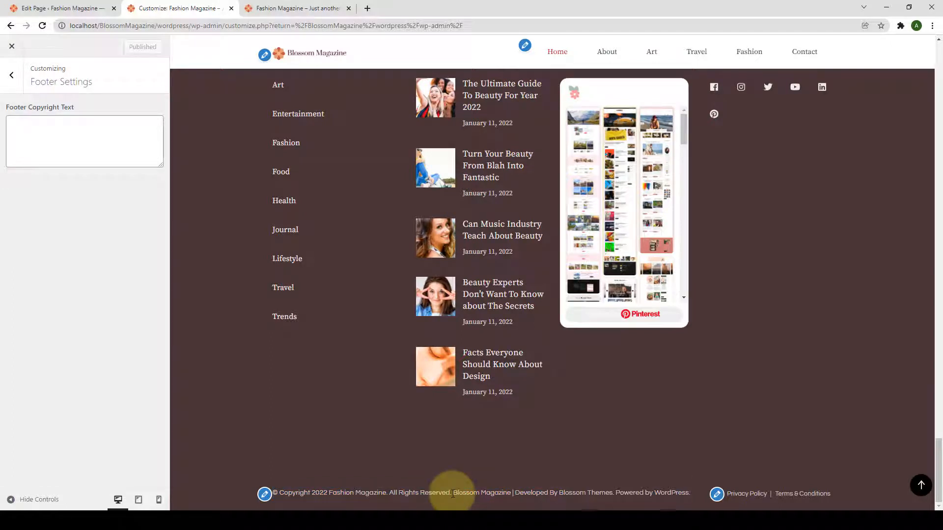
left_click_drag(452, 494, 267, 494)
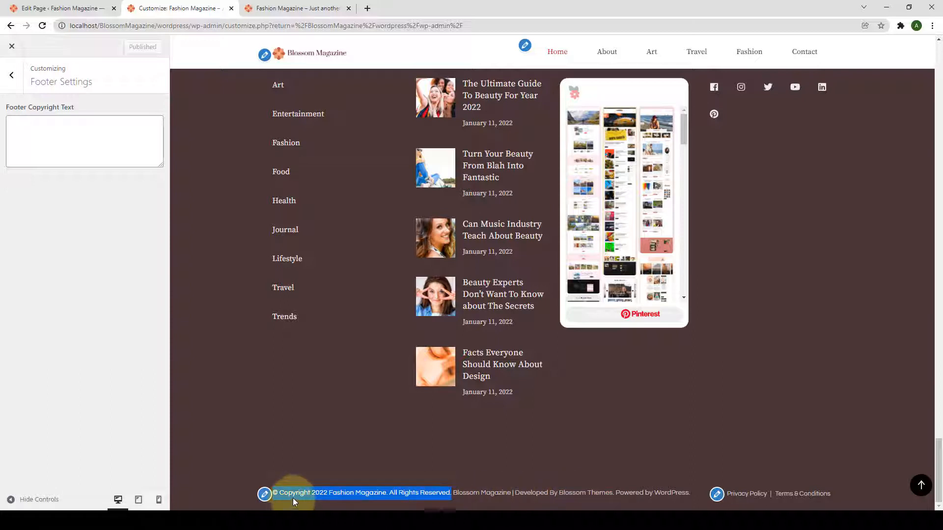
right_click(323, 492)
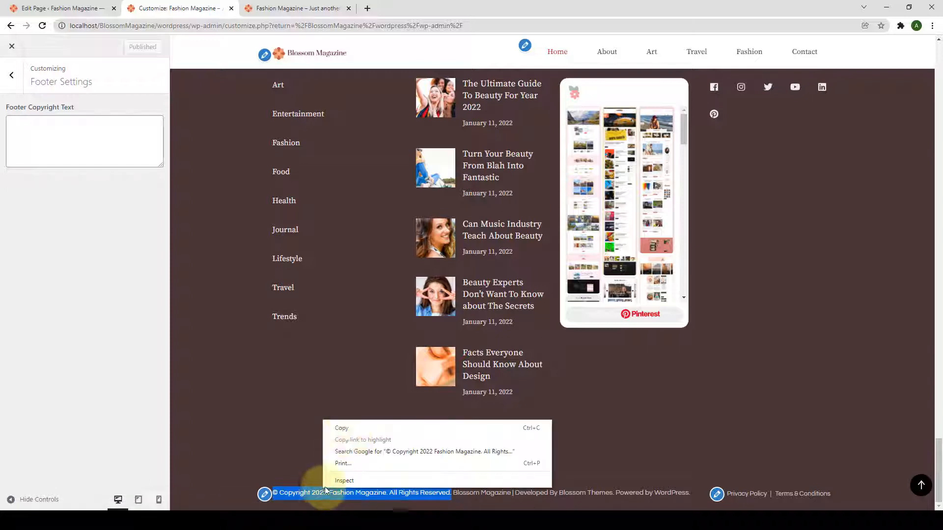
left_click(332, 426)
left_click(332, 427)
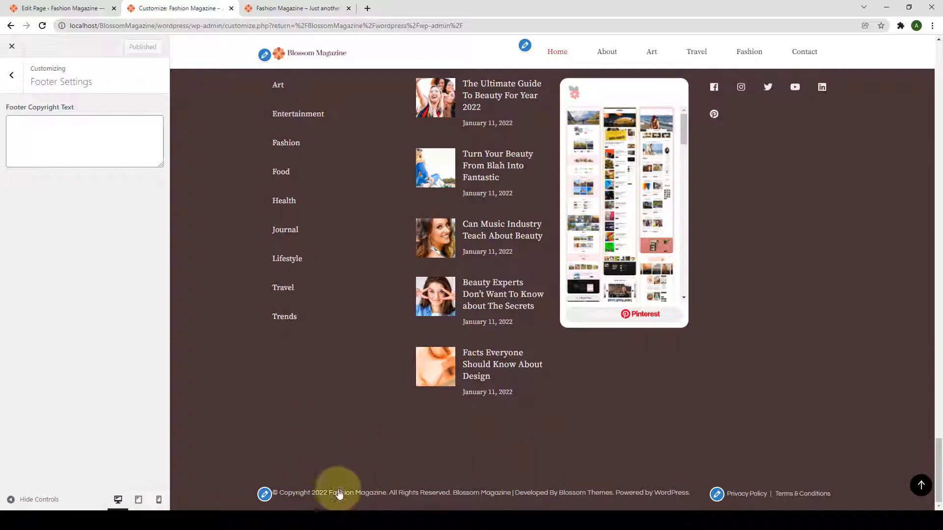
right_click(93, 141)
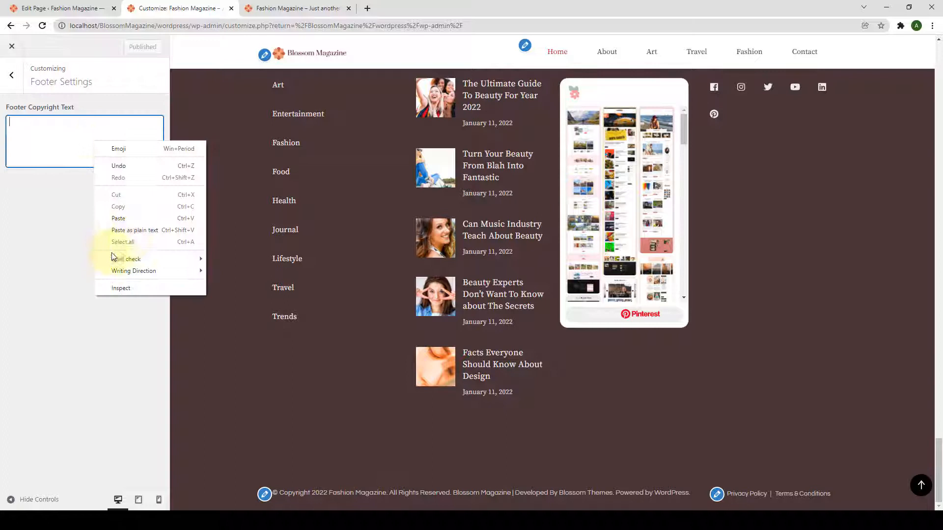
left_click(135, 221)
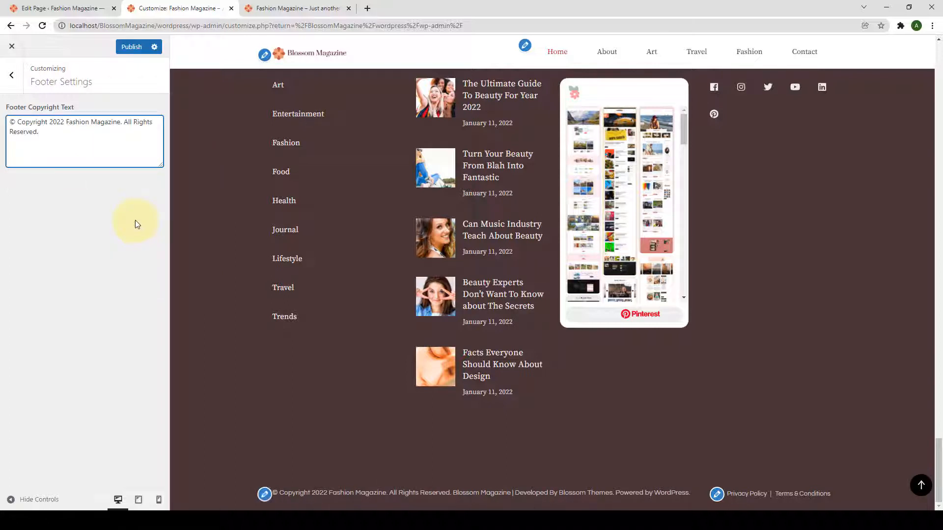
Step: Delete "All Rights Reserved." from the footer copyright text, check the footer preview, and restore the deleted words
triple_click(40, 127)
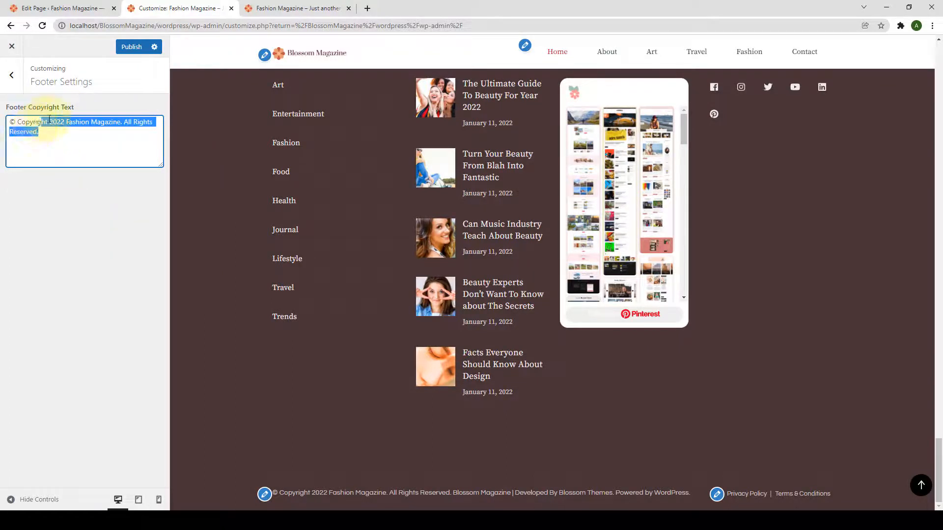
left_click(132, 127)
left_click(125, 122, "shift")
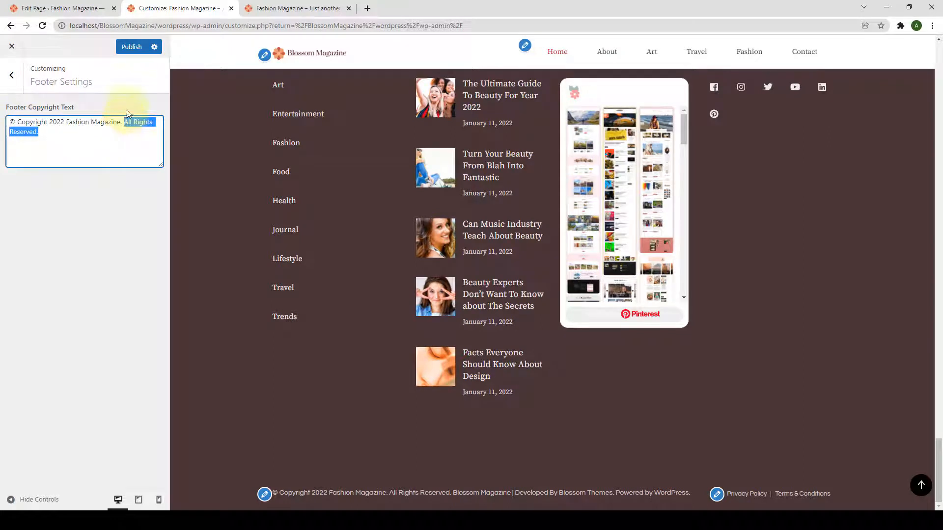
key("BackSpace")
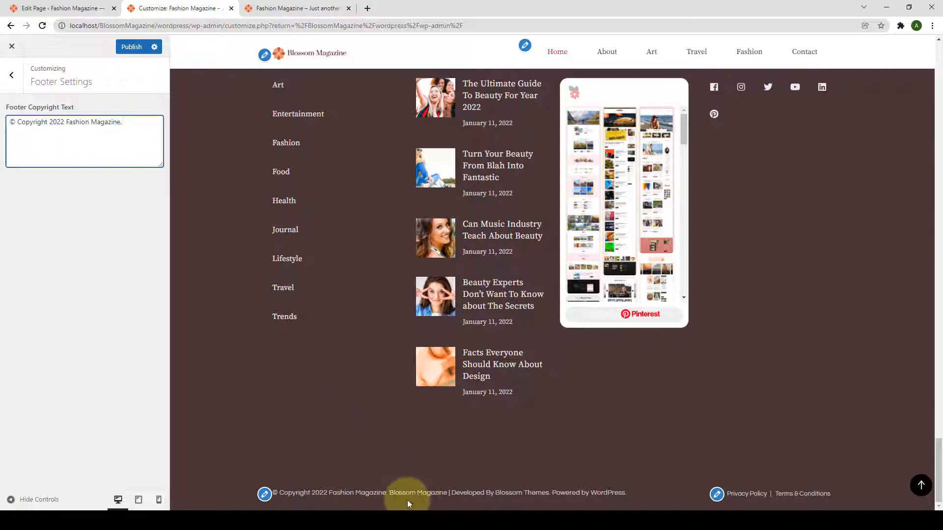
key("ctrl+v")
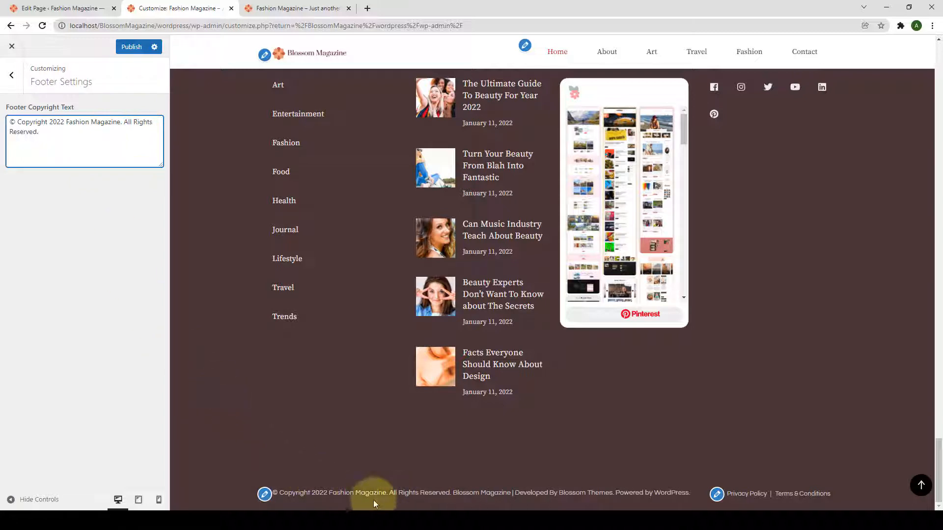
Step: Publish the footer settings, look at the Additional CSS section, and return to the main customizer sections
left_click(137, 48)
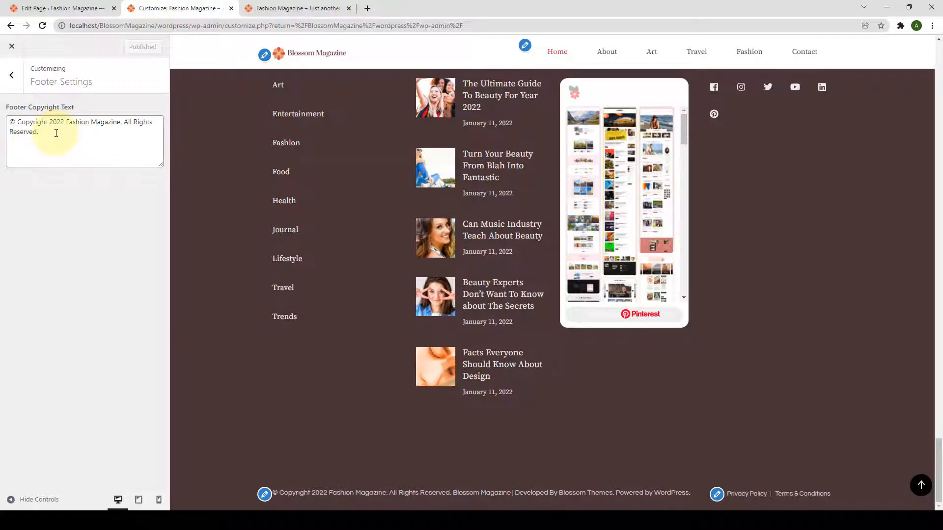
left_click(12, 74)
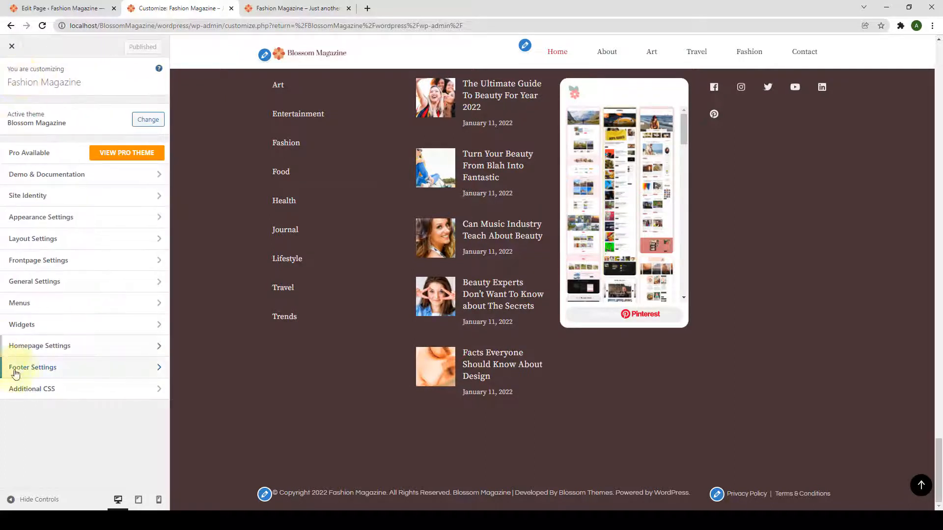
left_click(67, 393)
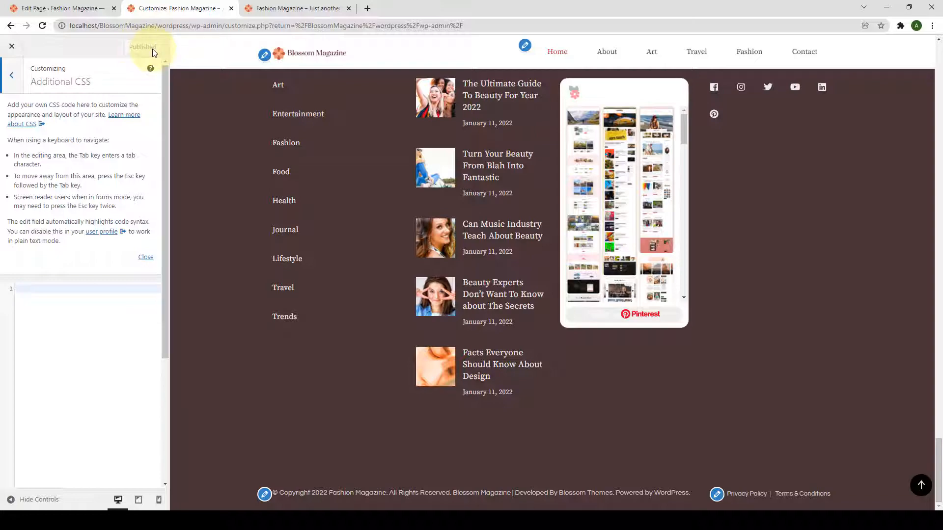
left_click(16, 82)
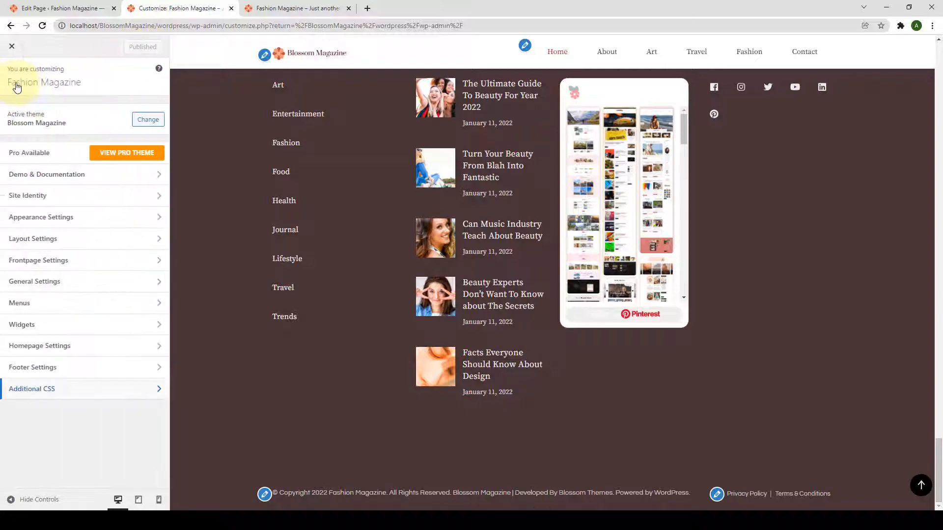
left_click(920, 485)
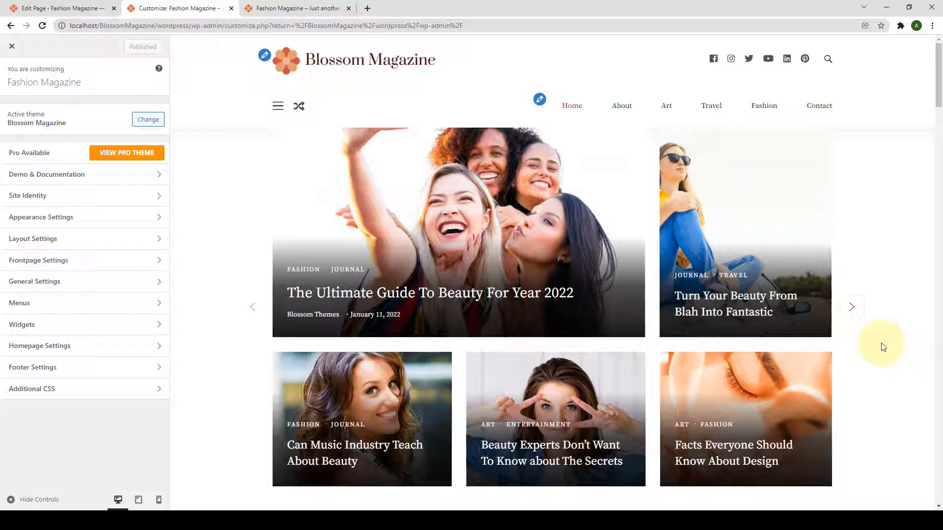
Step: Reload the live Fashion Magazine site and review its homepage from the header to the footer
left_click(315, 6)
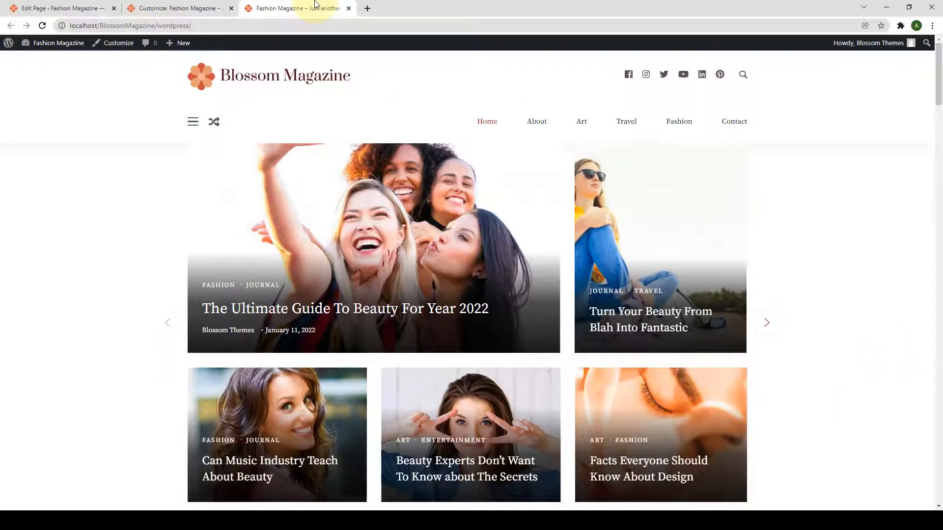
left_click(42, 25)
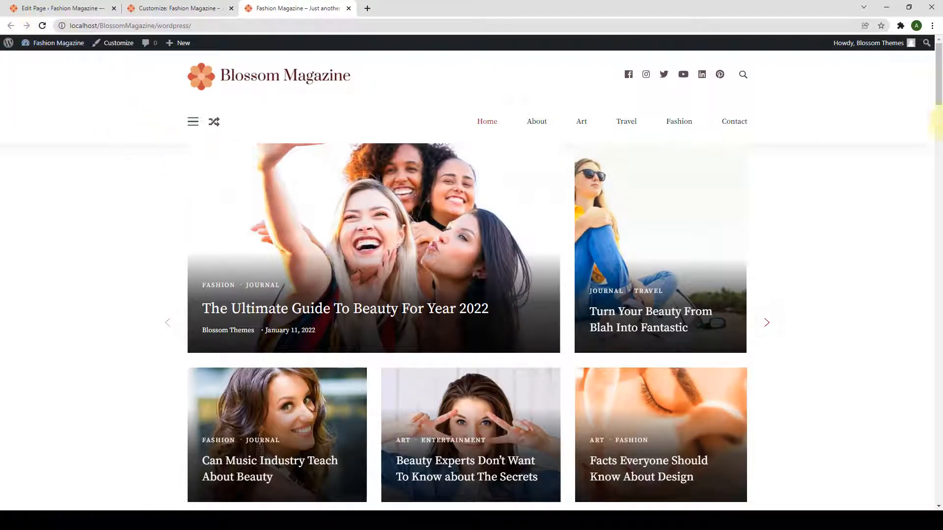
left_click_drag(939, 67, 940, 461)
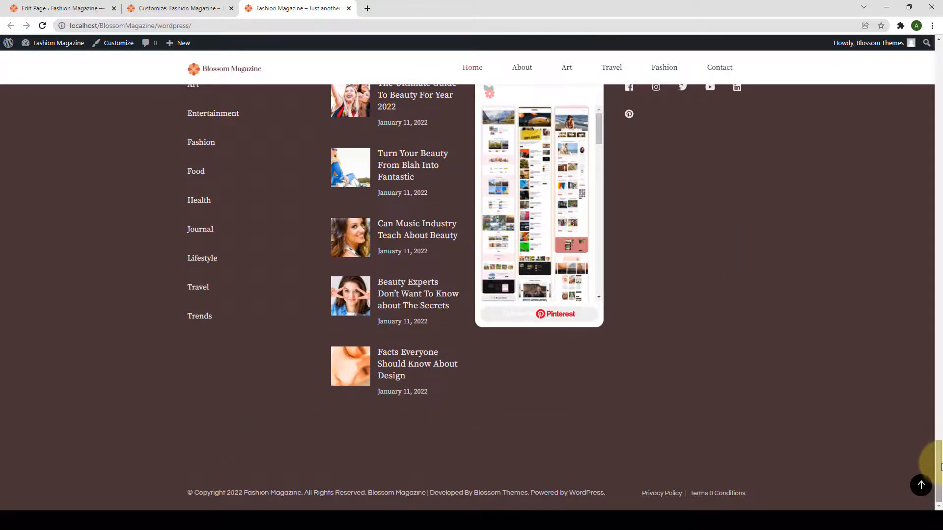
left_click(921, 485)
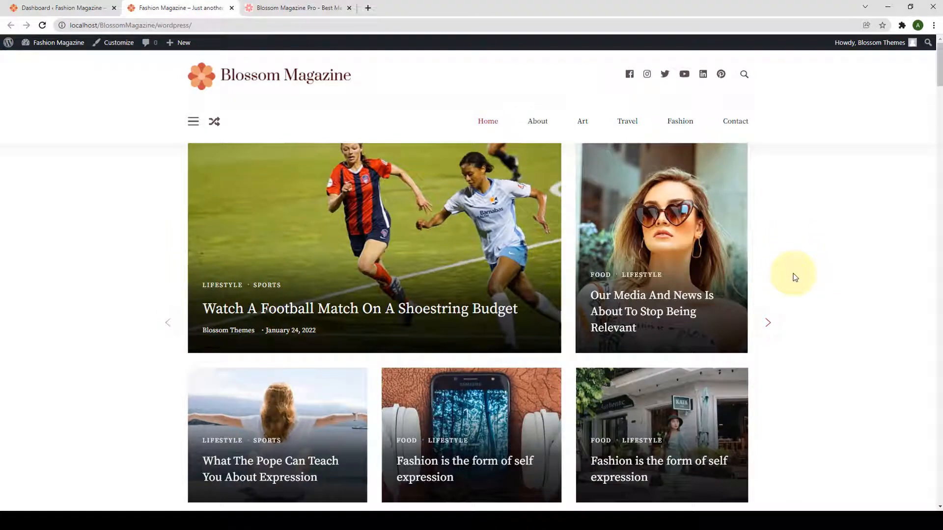
scroll(799, 276, "down", 2)
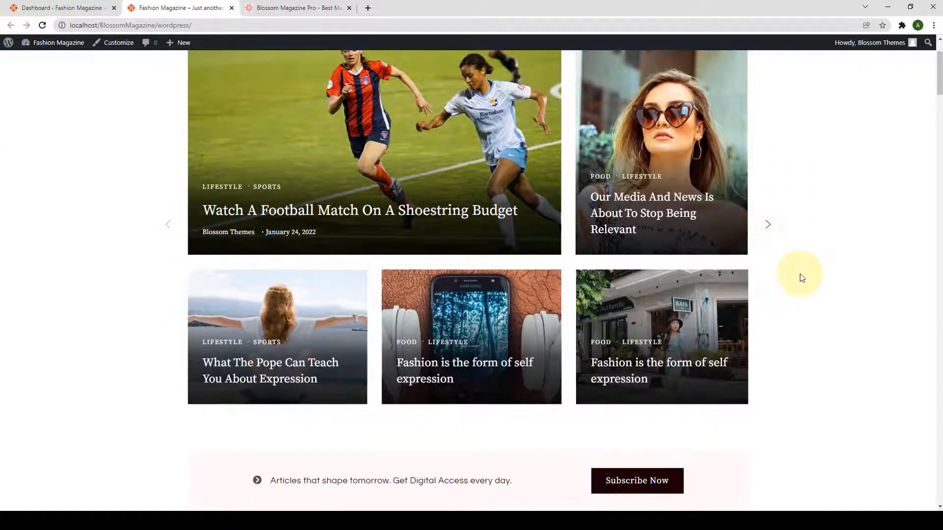
scroll(799, 276, "up", 2)
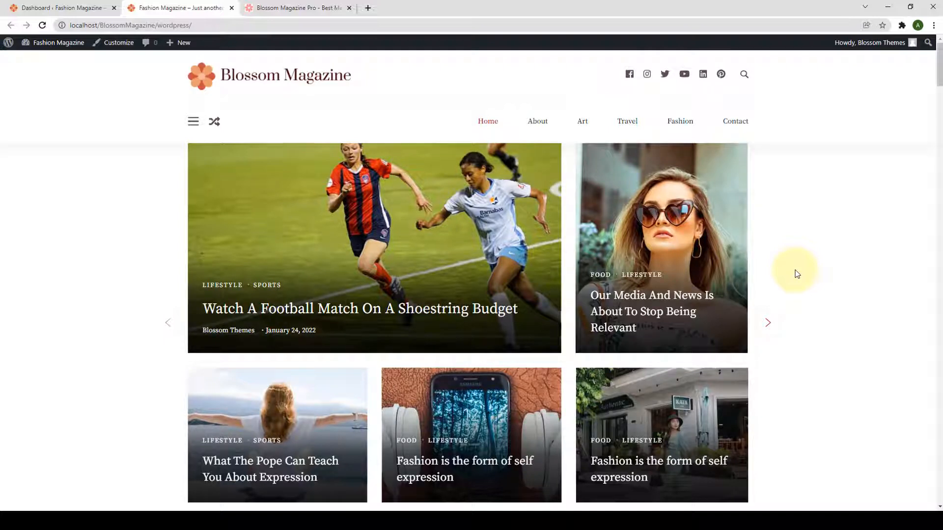
Step: Switch to the Blossom Magazine Pro sales page, review its pricing options, and proceed to checkout with the $59.00 option
left_click(319, 9)
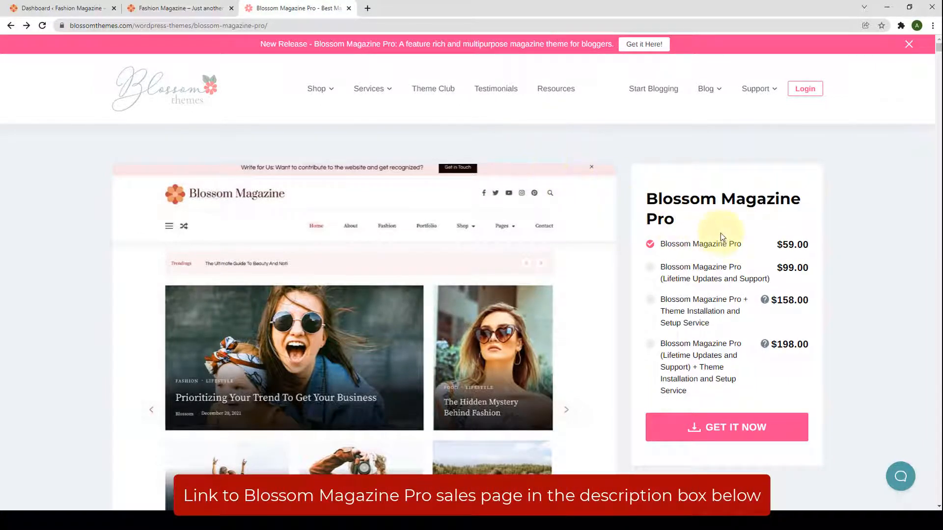
scroll(721, 234, "down", 1)
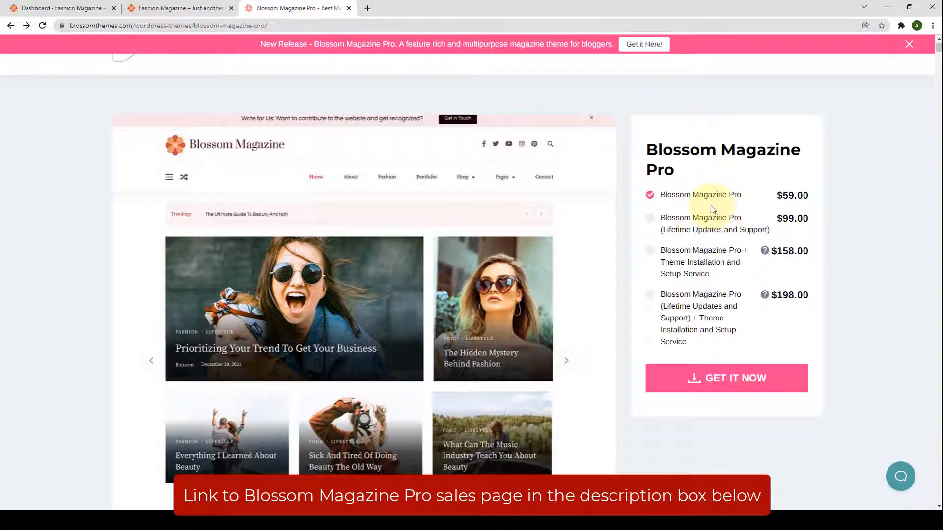
scroll(711, 206, "down", 1)
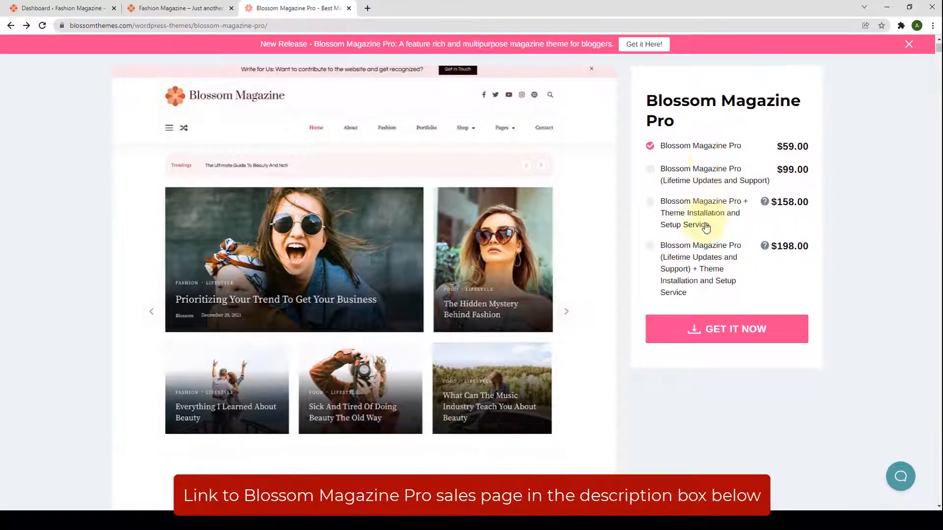
left_click(754, 338)
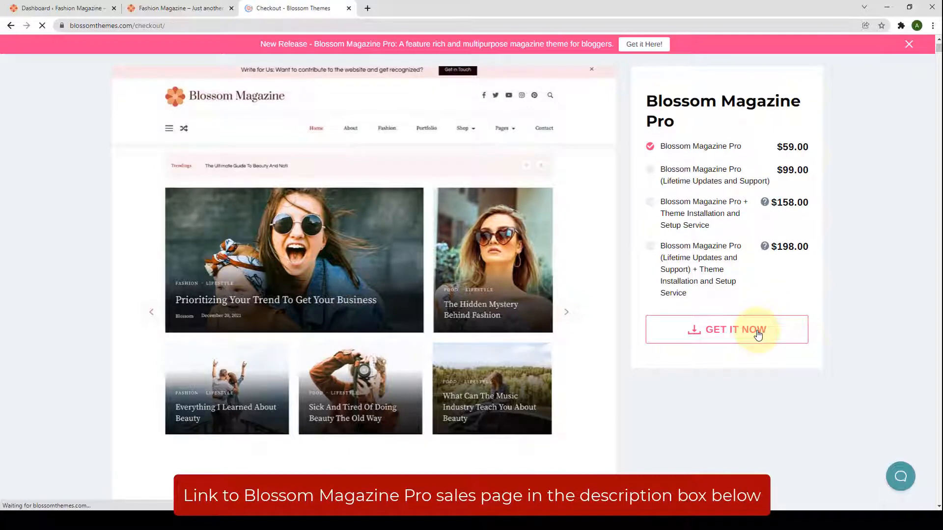
Step: Examine the checkout page's payment methods, personal info fields, credit card fields and purchase total
scroll(744, 302, "down", 7)
scroll(744, 300, "down", 5)
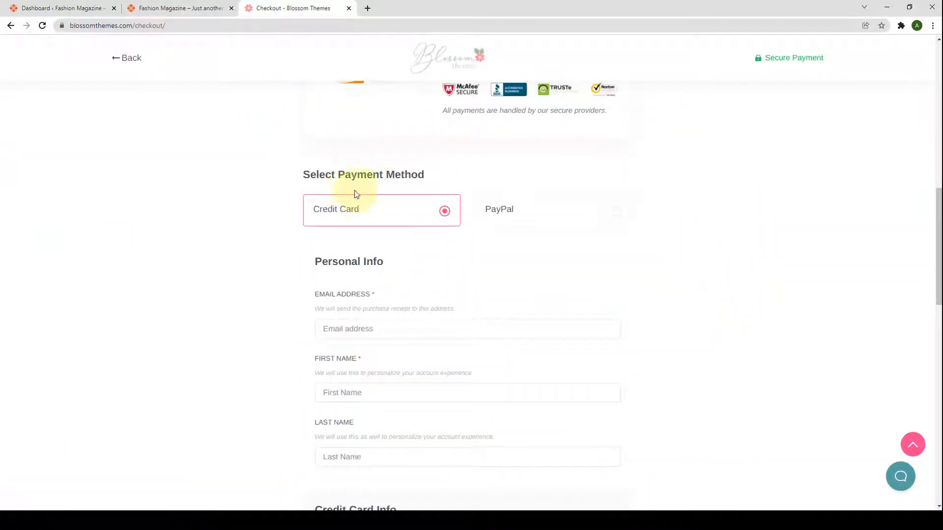
scroll(453, 258, "down", 1)
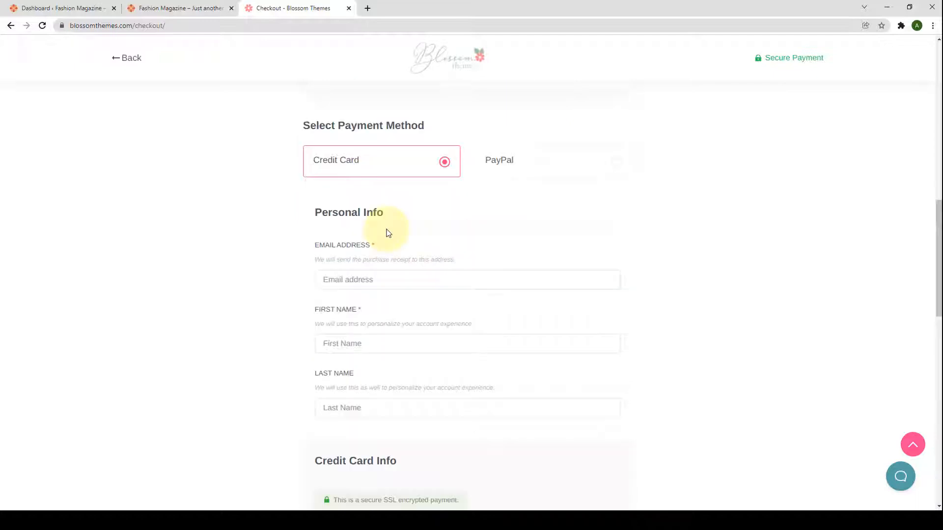
scroll(397, 232, "down", 3)
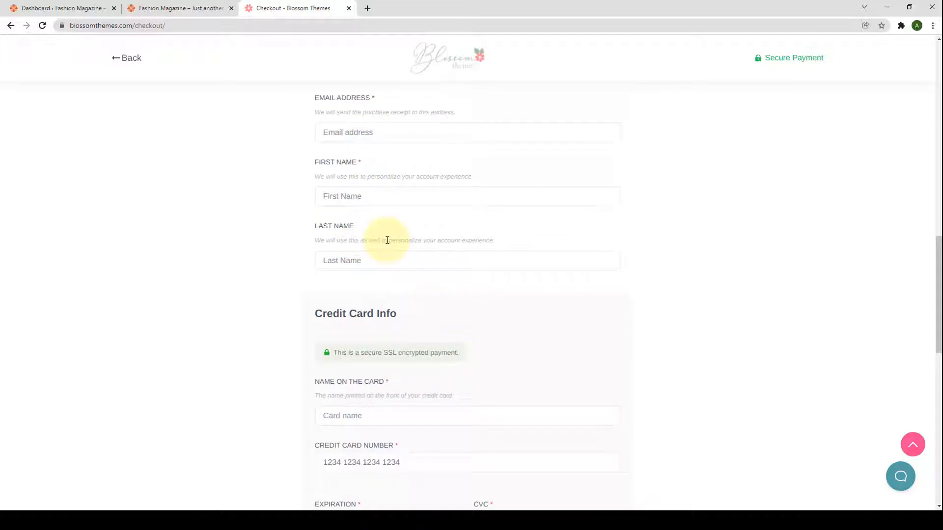
scroll(387, 240, "down", 5)
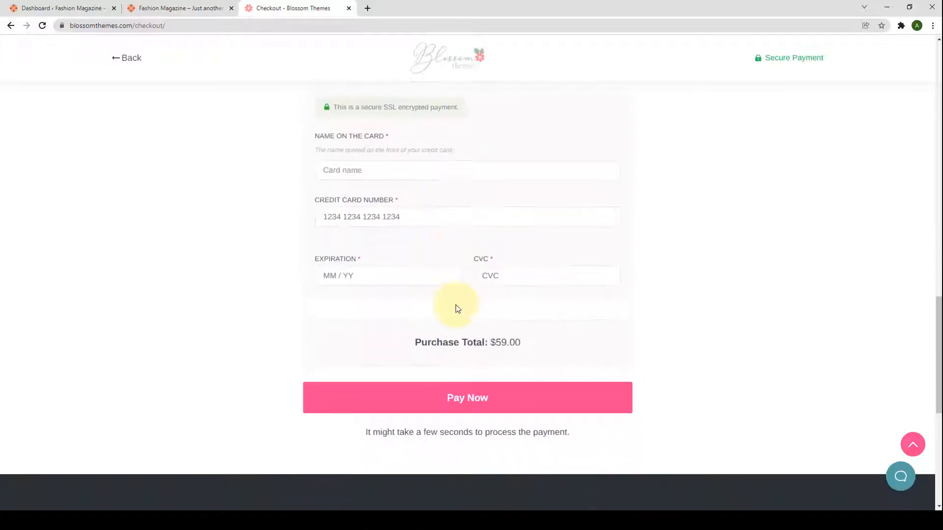
Step: Try to submit the payment on the checkout page, and return to the WordPress dashboard
left_click(501, 400)
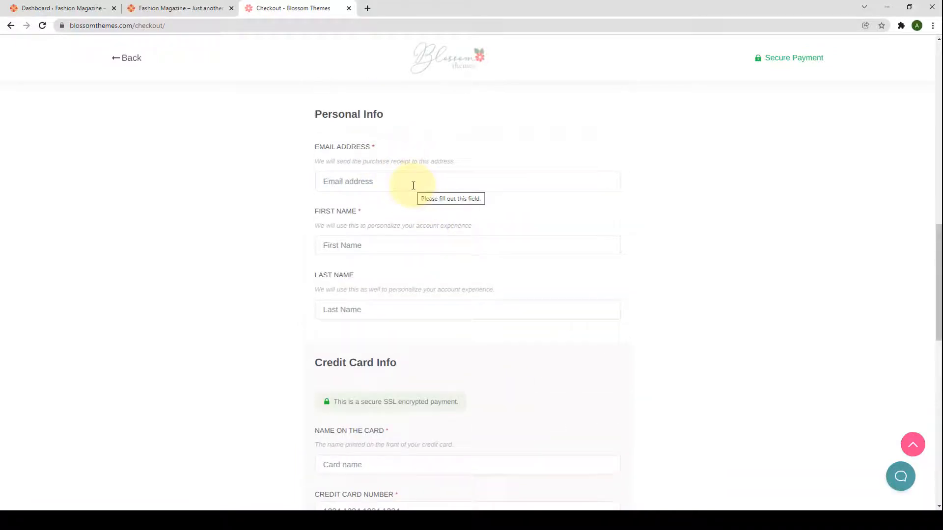
left_click(191, 9)
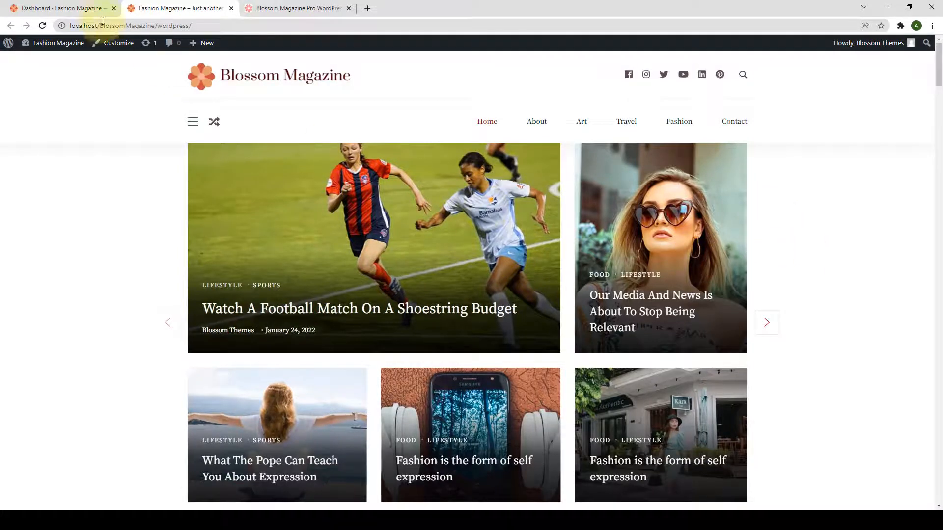
left_click(89, 10)
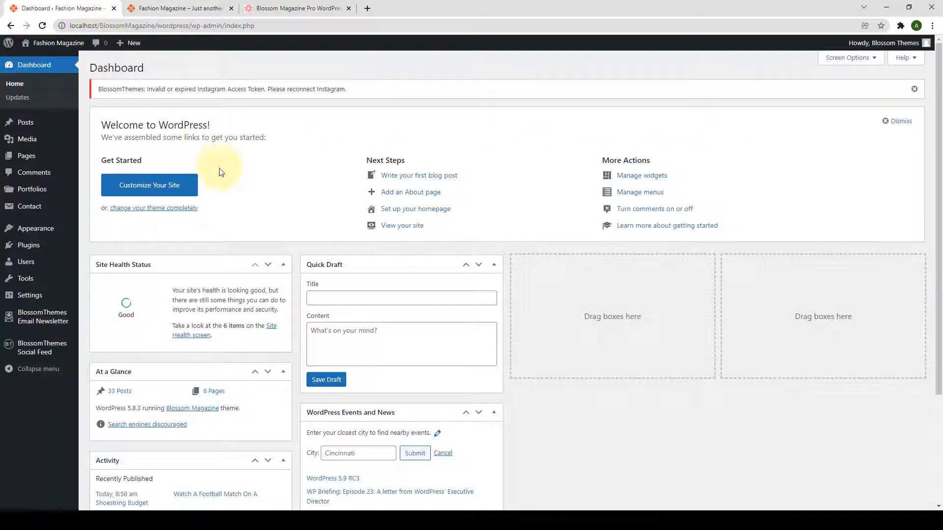
Step: Open the theme upload form on the Add Themes page
mouse_move(58, 232)
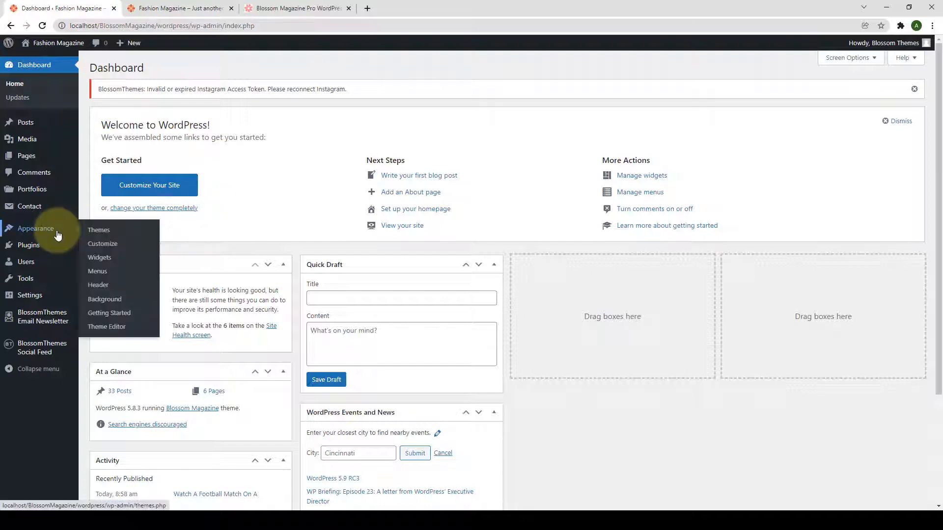
left_click(109, 233)
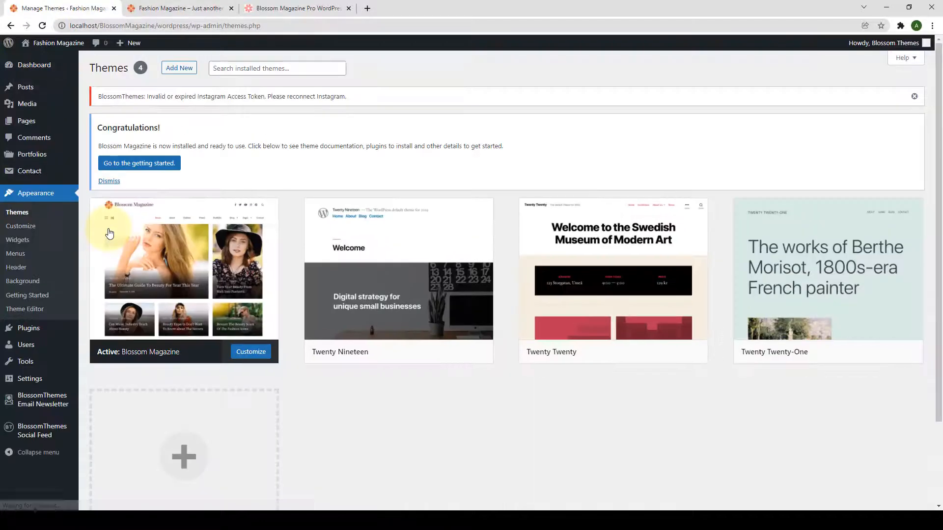
left_click(191, 74)
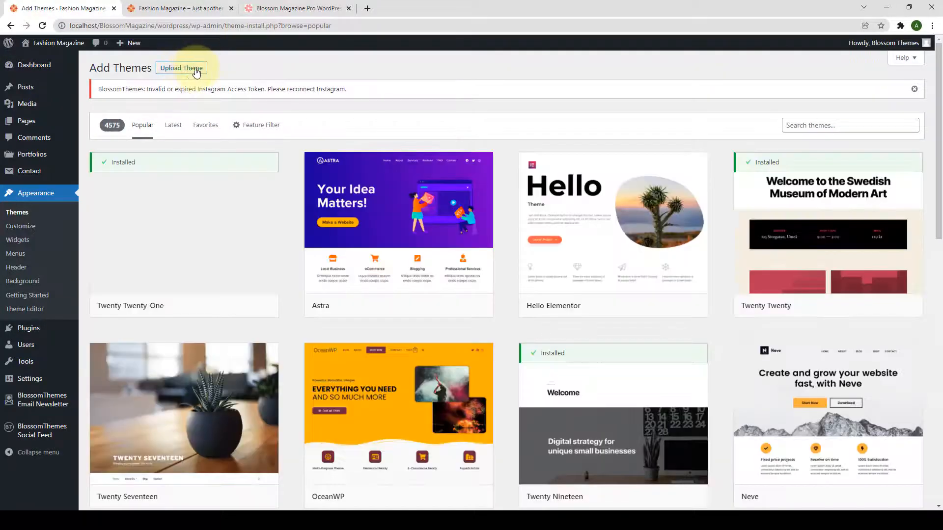
left_click(199, 72)
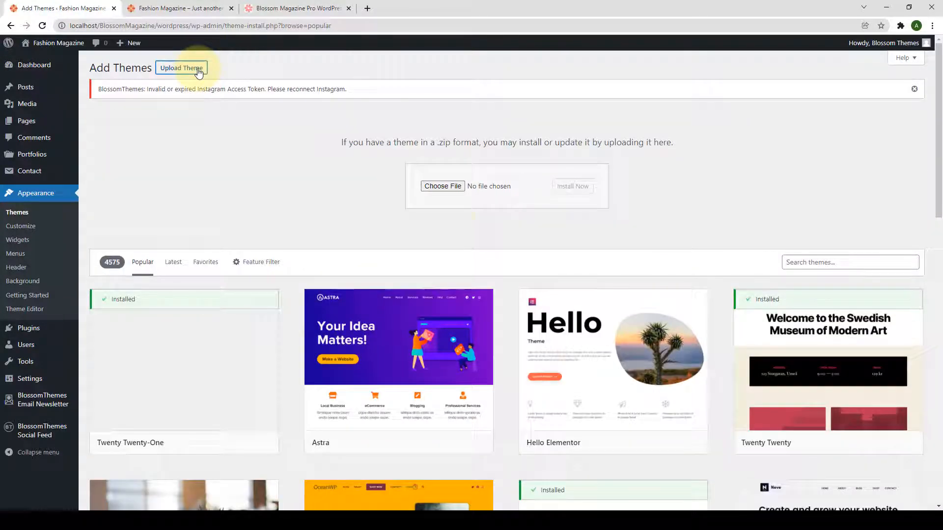
Step: Upload, install and activate the theme from blossom-magazine-pro_2.0.0.zip
left_click(442, 187)
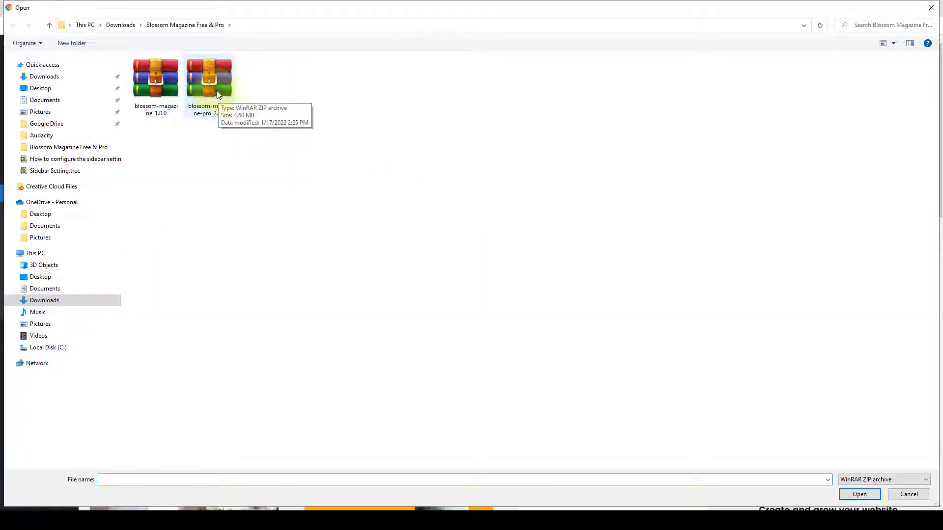
left_click(219, 95)
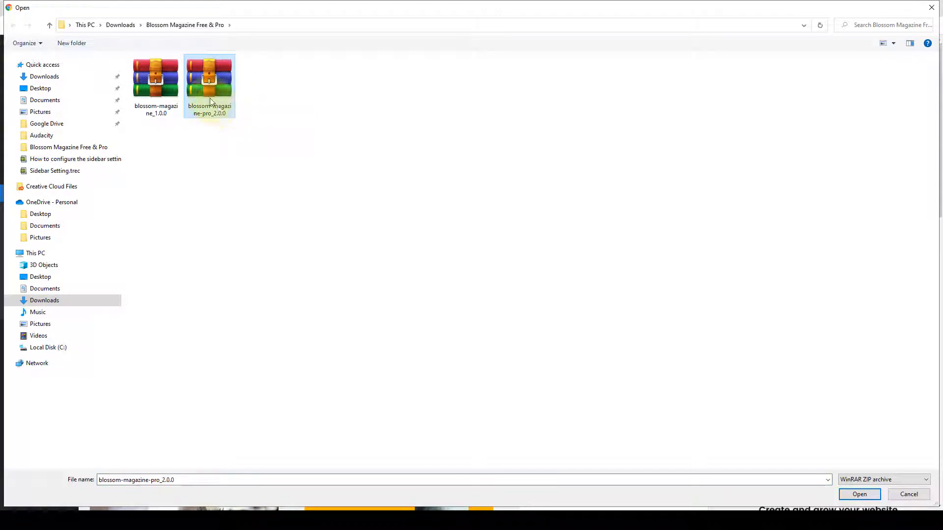
left_click(874, 495)
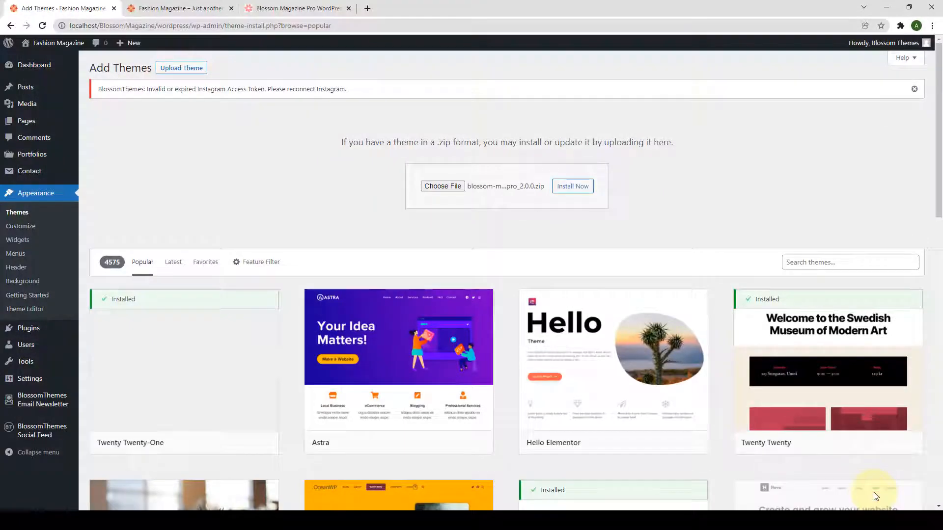
left_click(574, 187)
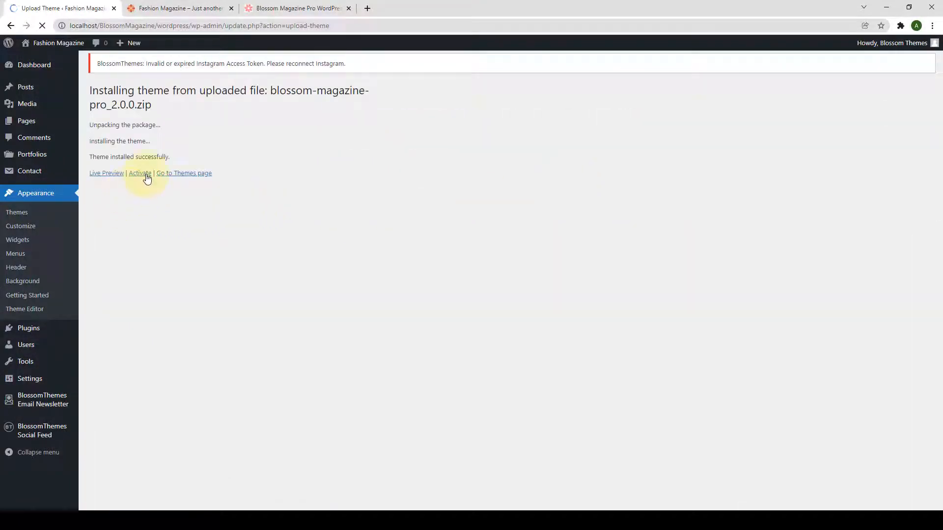
left_click(144, 178)
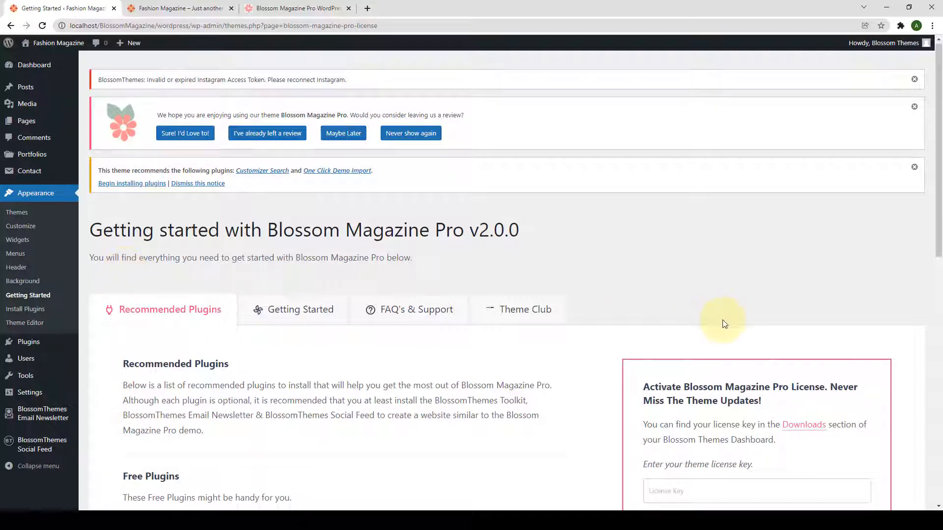
Step: Enter and save the theme license key on the Getting Started page, and activate the Blossom Magazine Pro license
scroll(722, 320, "down", 4)
scroll(723, 320, "down", 1)
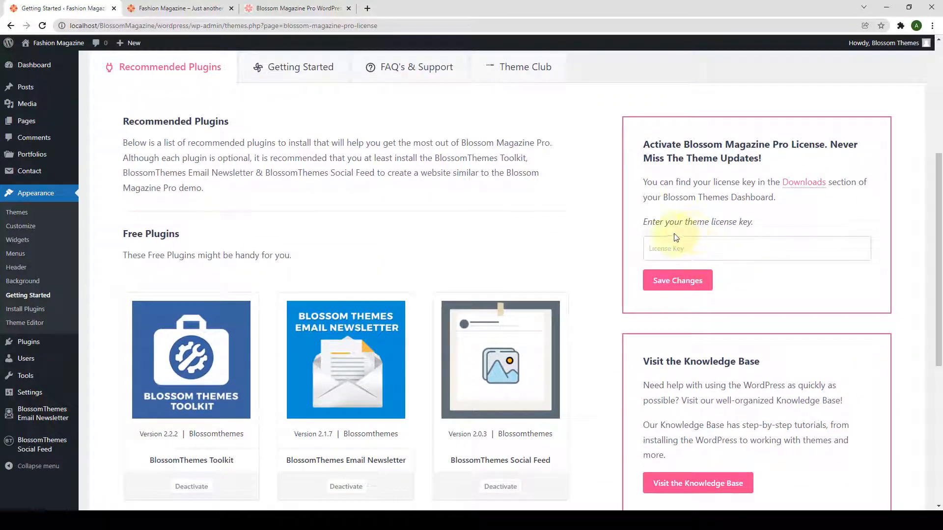
left_click(695, 250)
key("ctrl+v")
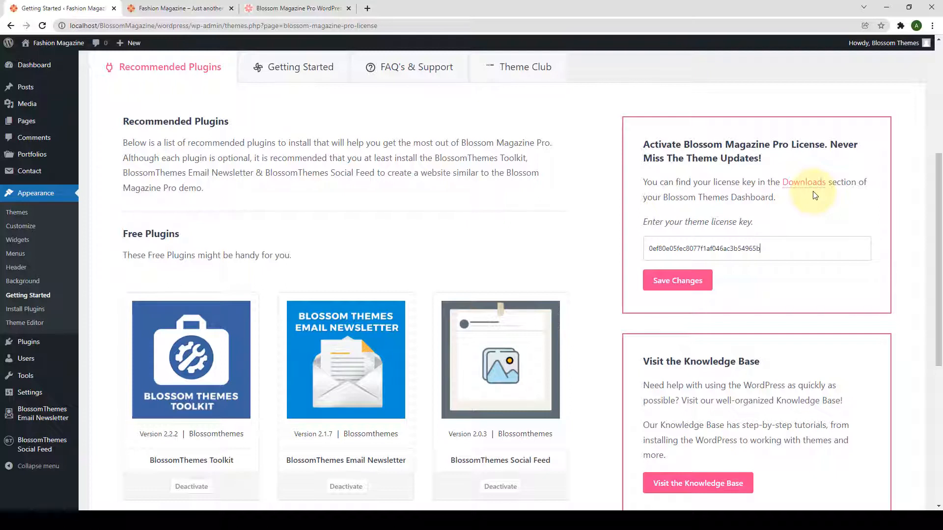
left_click(692, 285)
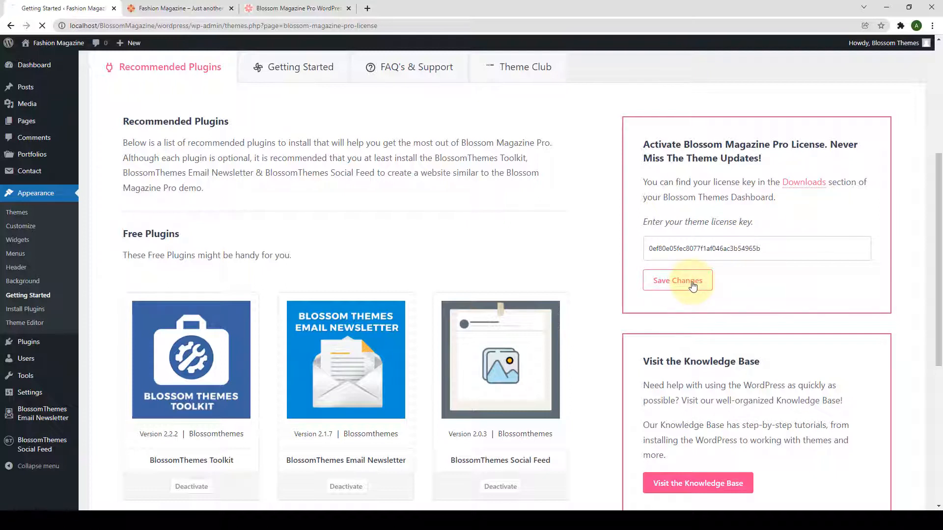
scroll(700, 289, "down", 2)
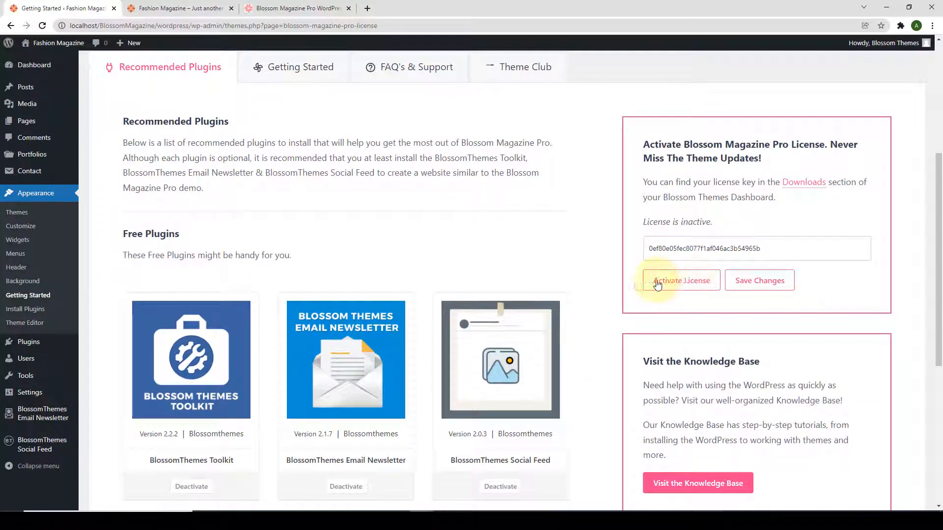
left_click(709, 285)
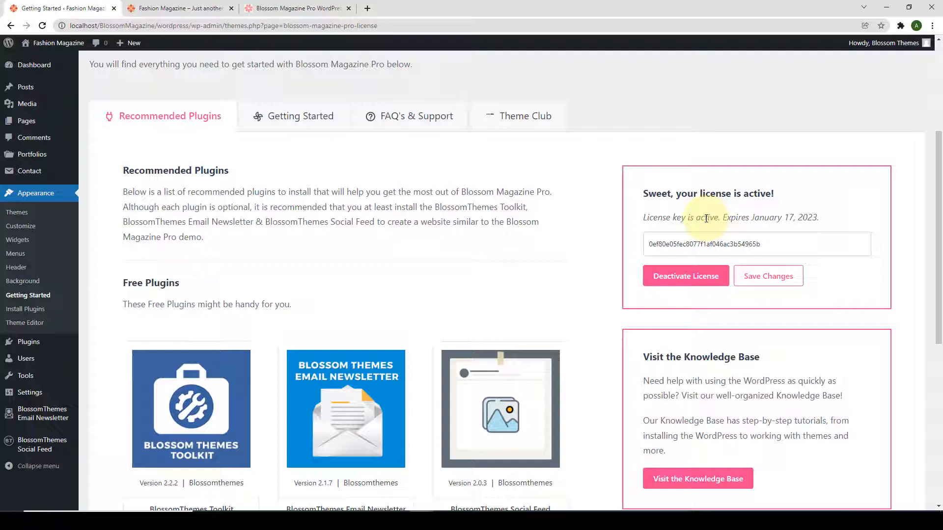
Step: Install and activate the recommended Customizer Search and One Click Demo Import plugins
scroll(670, 236, "down", 2)
scroll(669, 236, "up", 6)
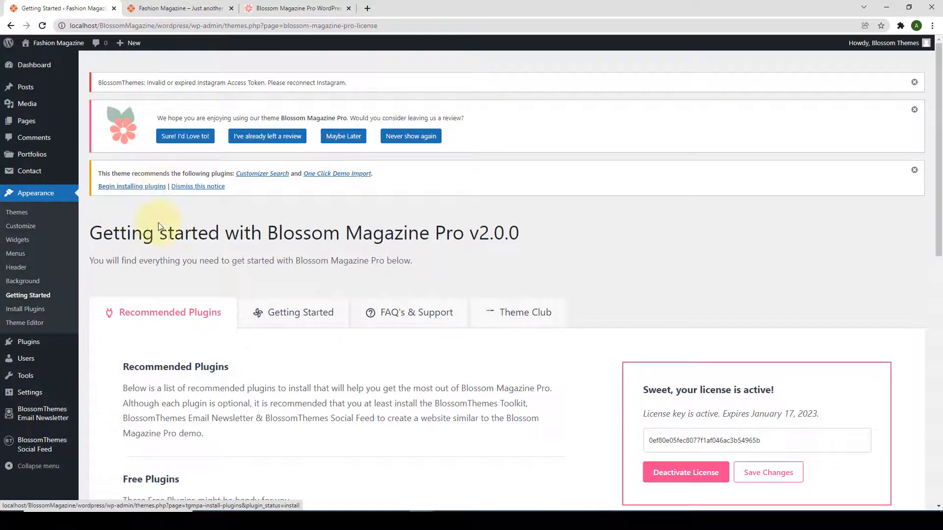
scroll(175, 269, "down", 10)
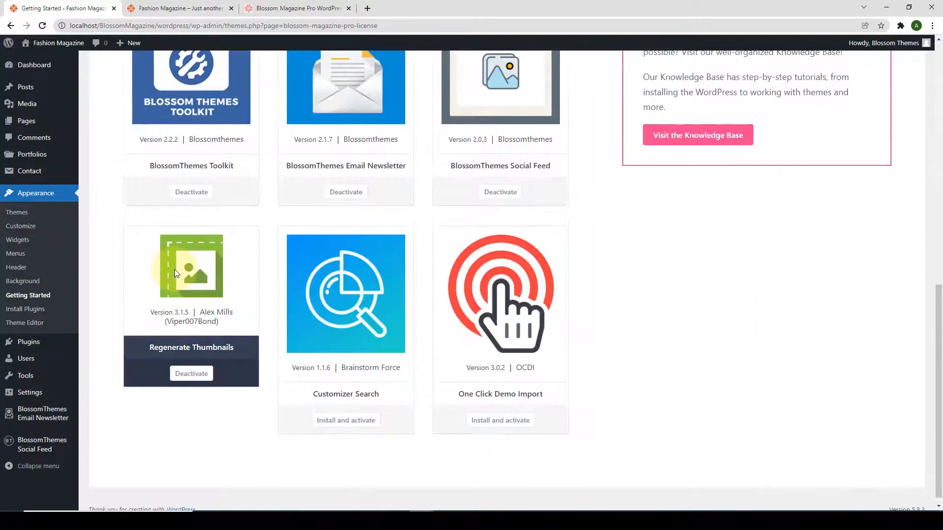
scroll(175, 269, "down", 1)
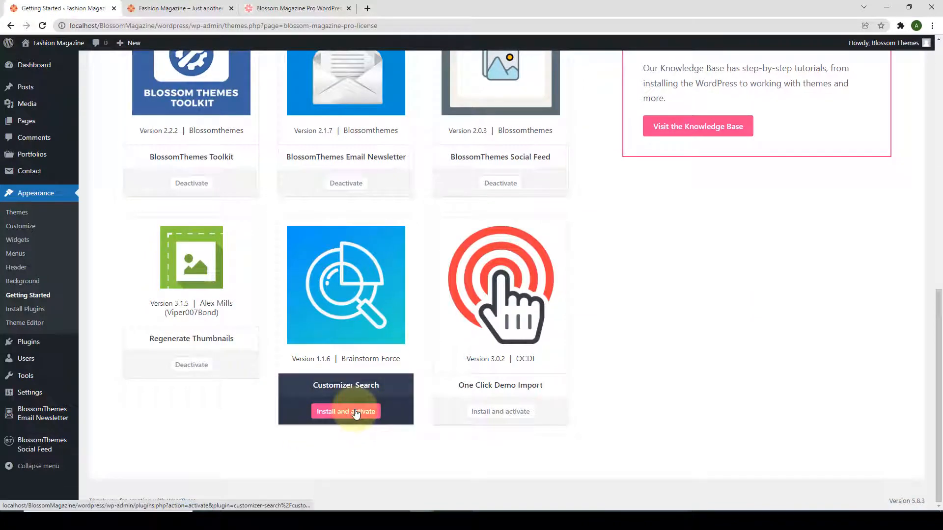
left_click(327, 412)
left_click(502, 412)
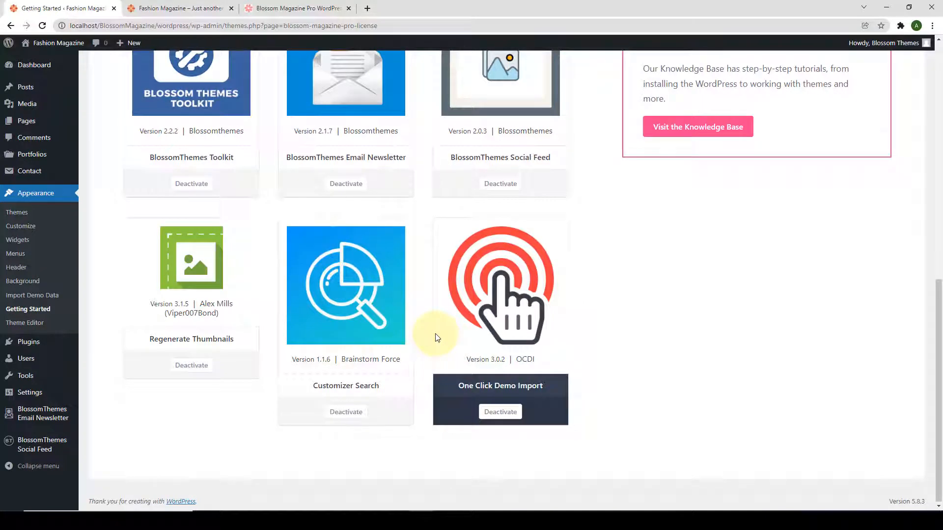
Step: Reload the live site with the Pro theme and examine its homepage down to the footer widgets and copyright line
left_click_drag(933, 393, 927, 137)
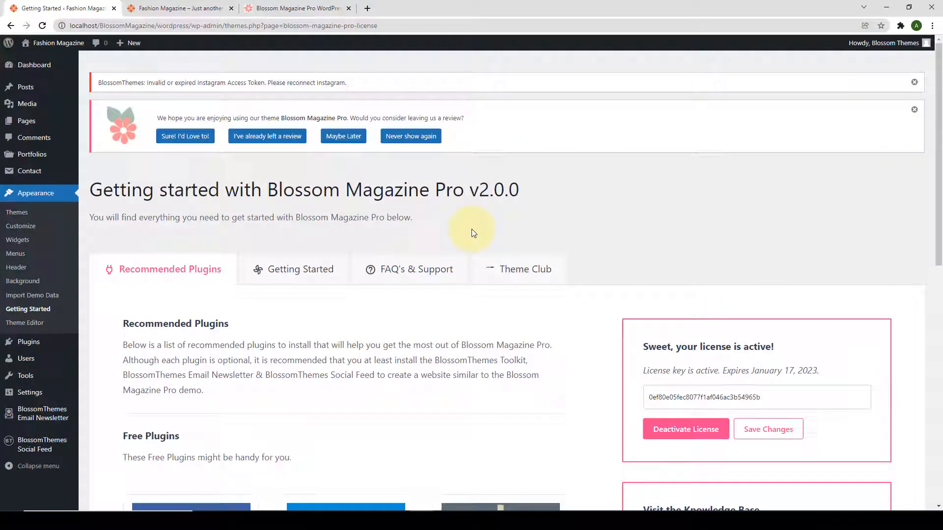
left_click(177, 9)
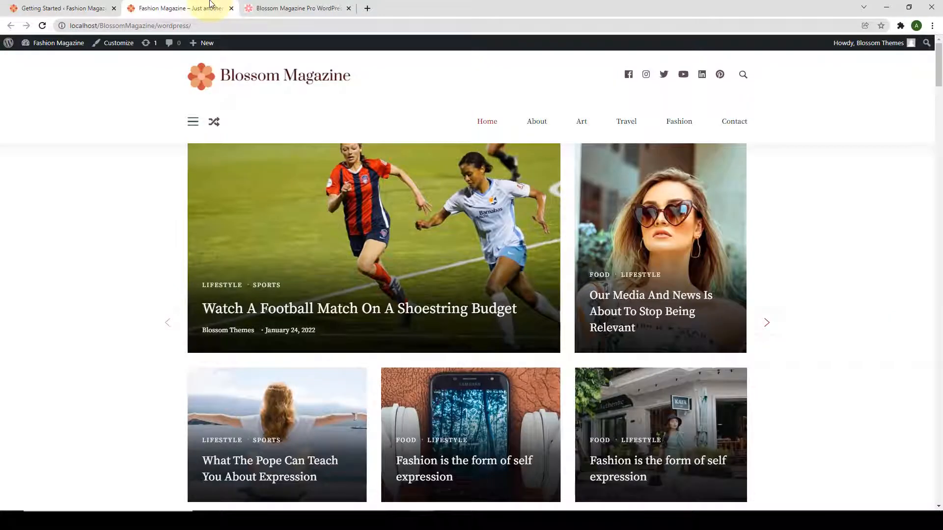
left_click(42, 25)
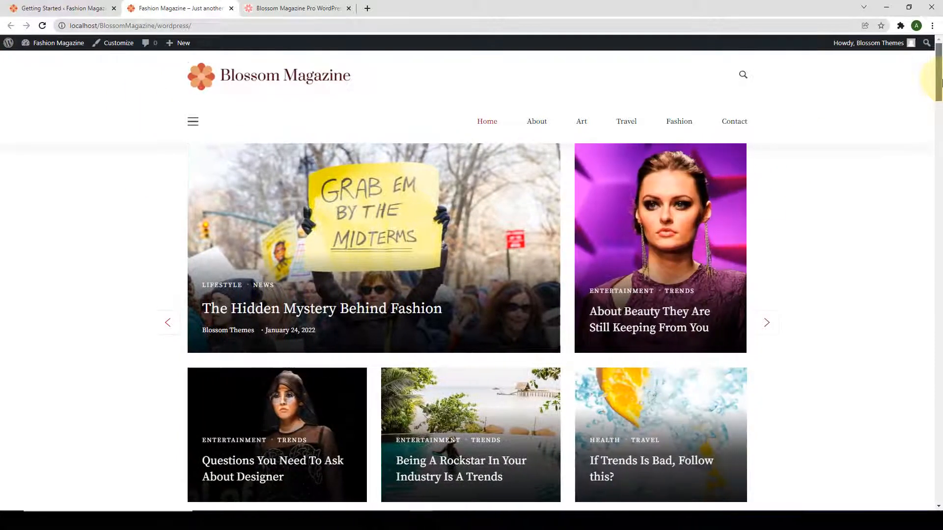
left_click_drag(941, 82, 940, 203)
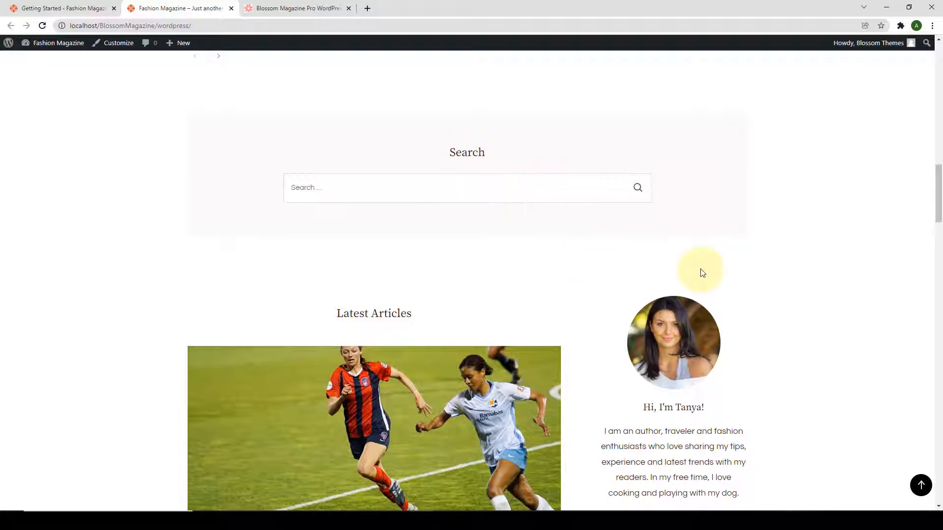
scroll(701, 267, "down", 3)
scroll(700, 269, "down", 20)
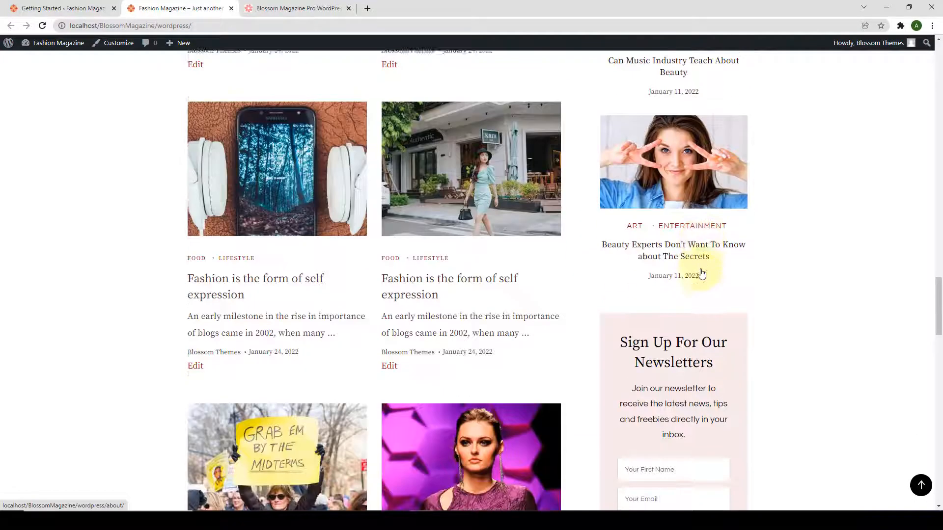
scroll(700, 273, "down", 18)
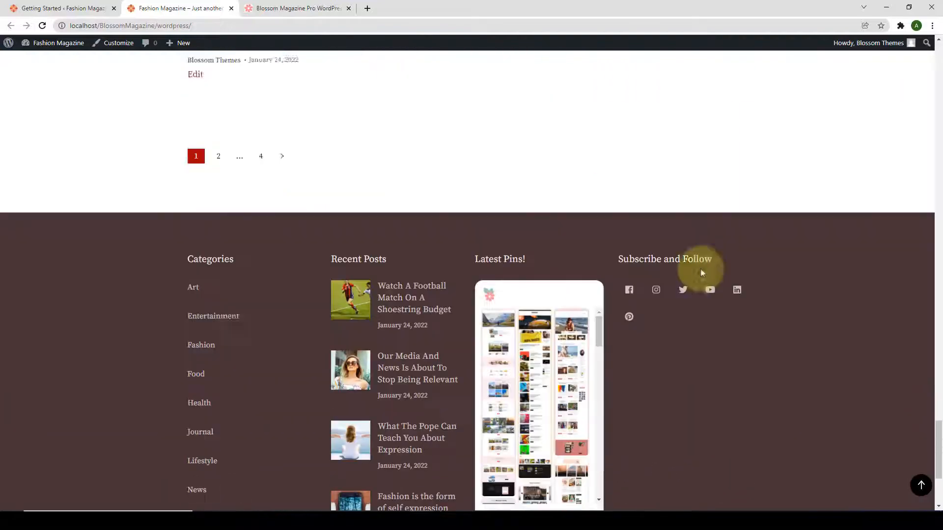
scroll(700, 269, "down", 3)
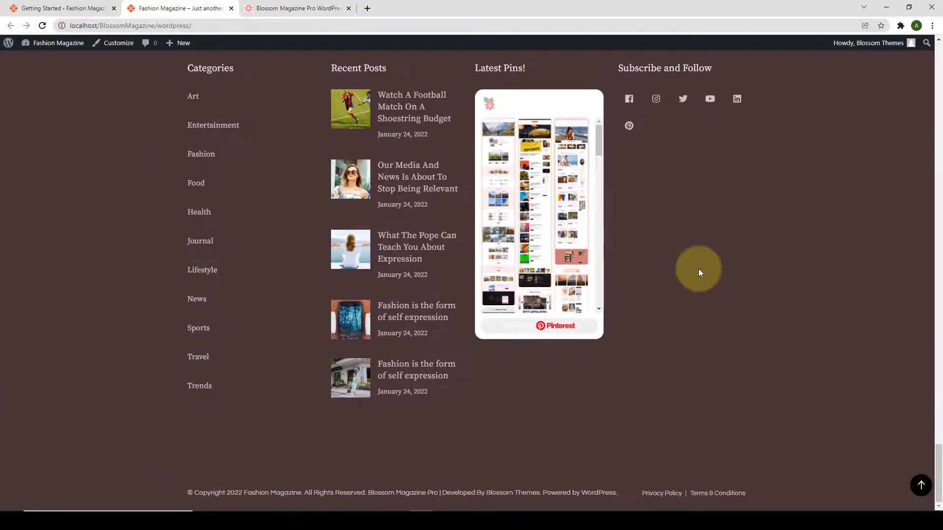
left_click(922, 485)
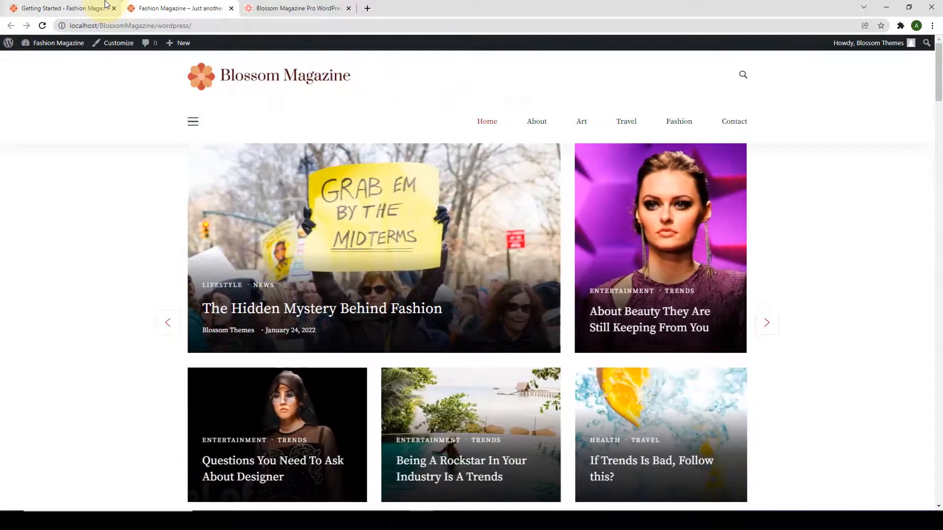
Step: Open the theme customizer from the WordPress admin in a new browser tab and switch to it
left_click(105, 6)
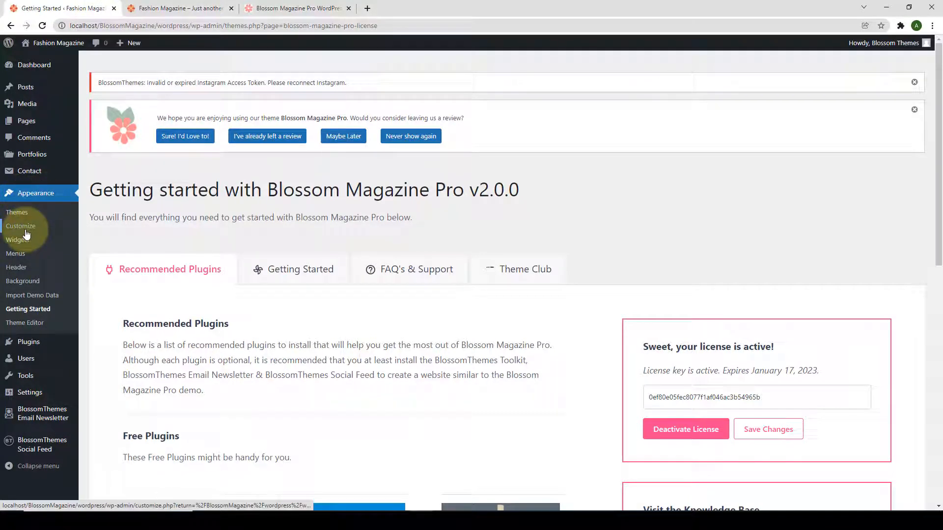
right_click(37, 231)
left_click(64, 236)
left_click(193, 6)
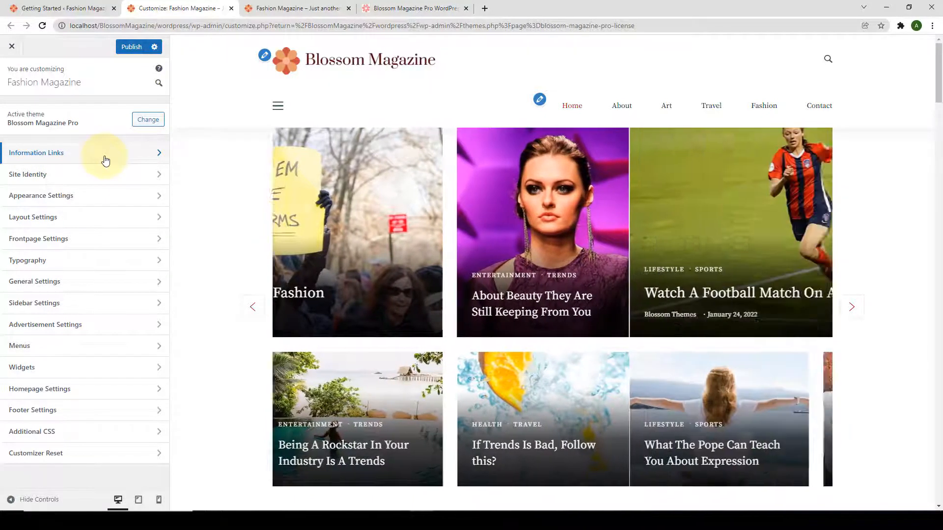
Step: Look over the Information Links section and the Site Identity settings, including the logo, site icon and site title font options
left_click(105, 160)
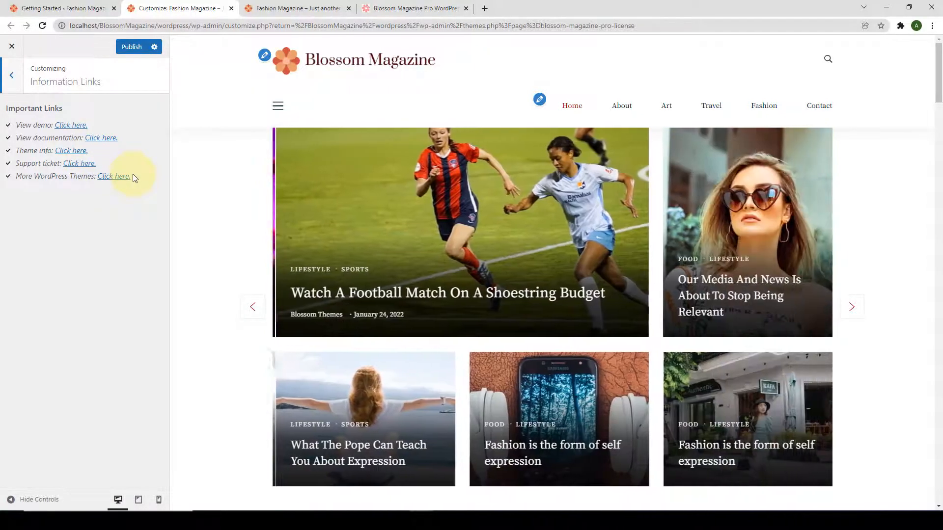
left_click(19, 83)
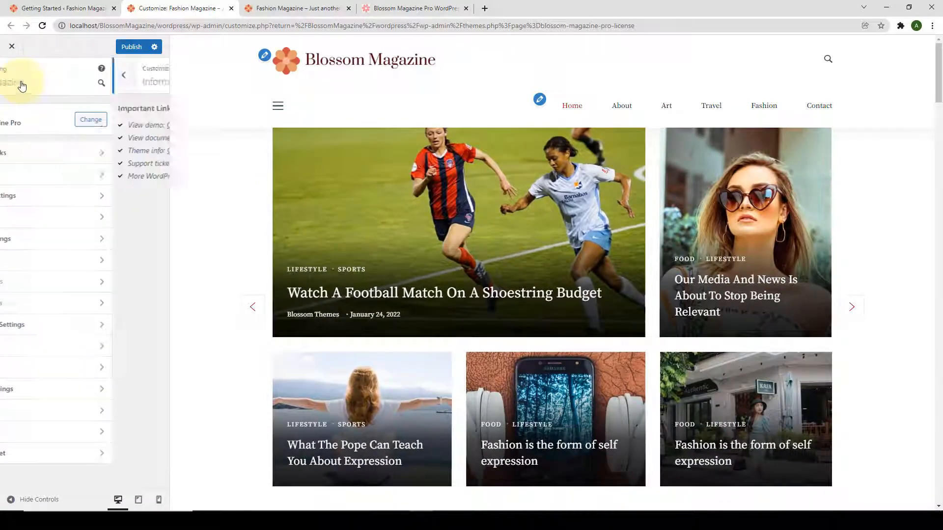
left_click(53, 177)
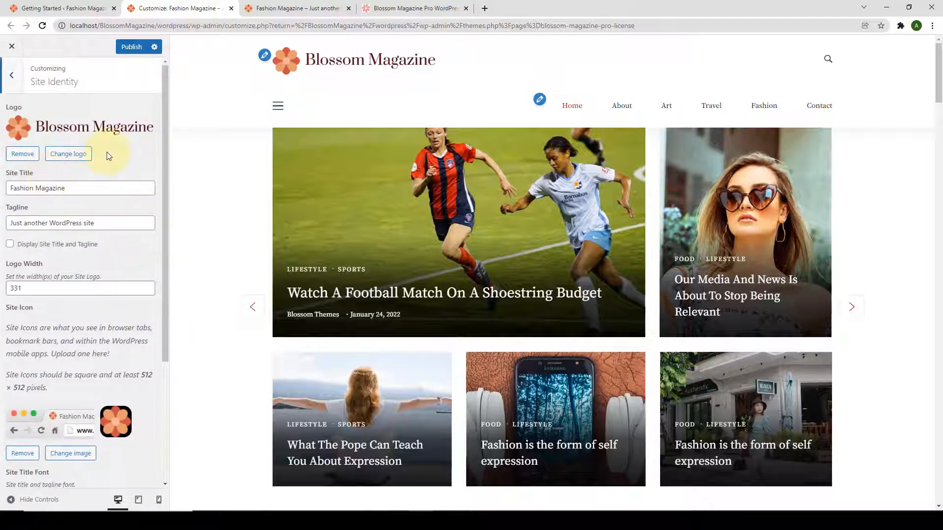
scroll(118, 221, "down", 4)
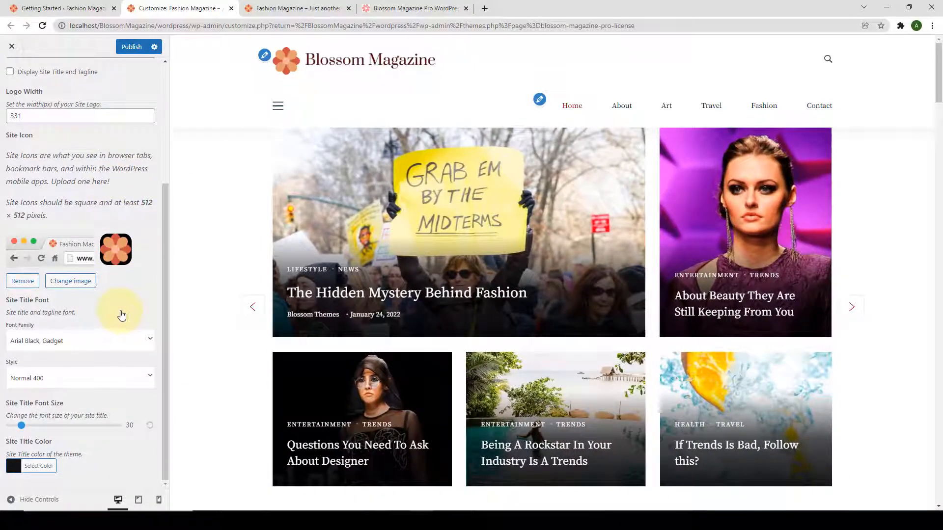
Step: Open the Colors section of Appearance Settings and look over its options against the homepage preview
scroll(127, 292, "up", 4)
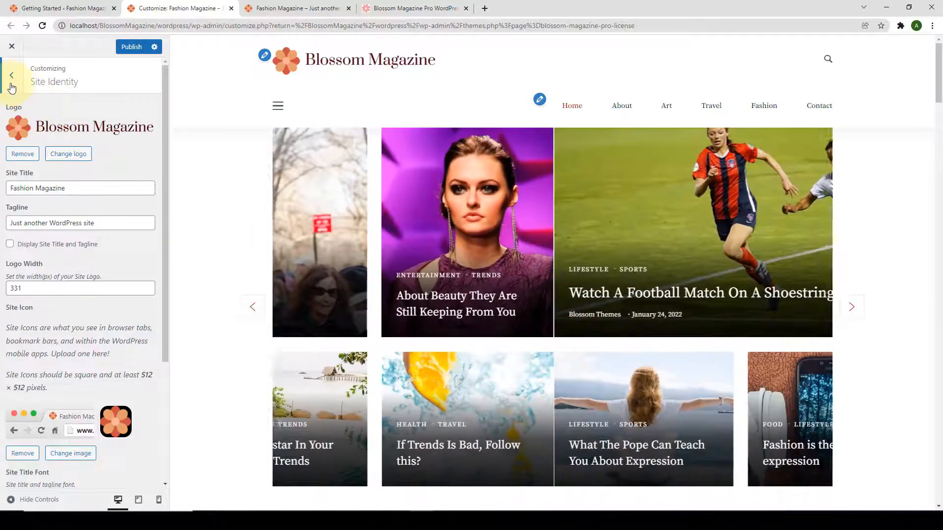
left_click(11, 76)
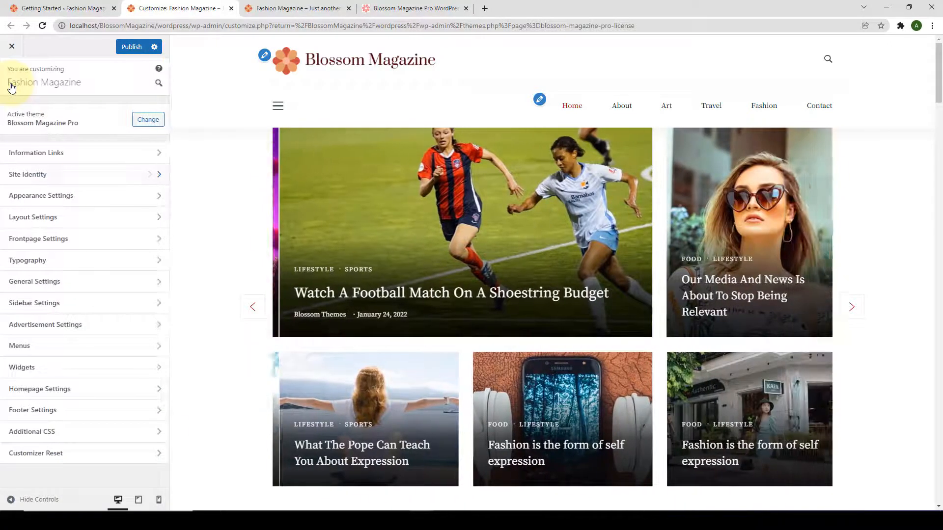
left_click(54, 203)
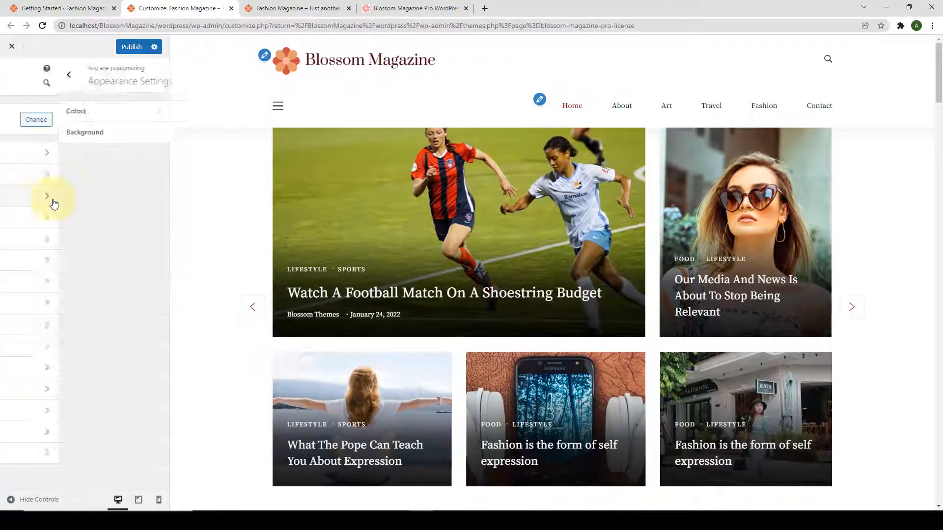
left_click(138, 119)
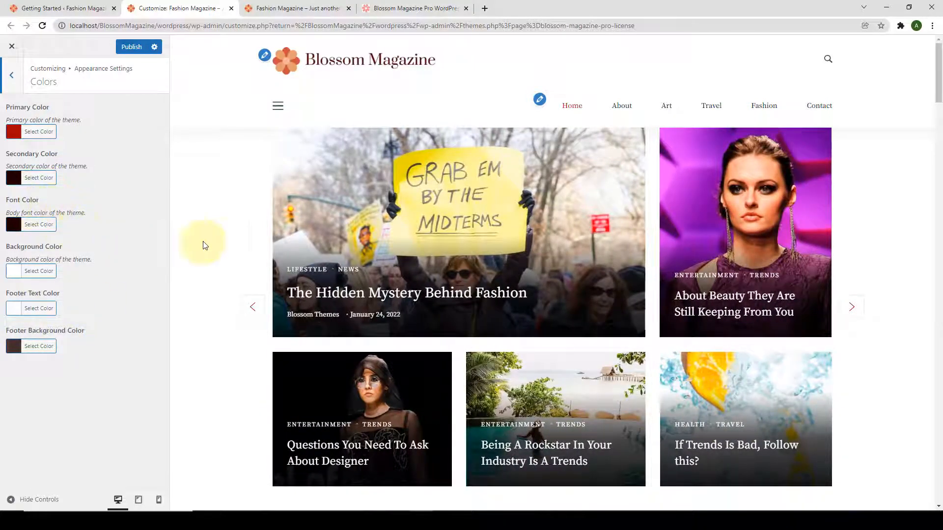
scroll(223, 243, "down", 10)
scroll(223, 244, "down", 5)
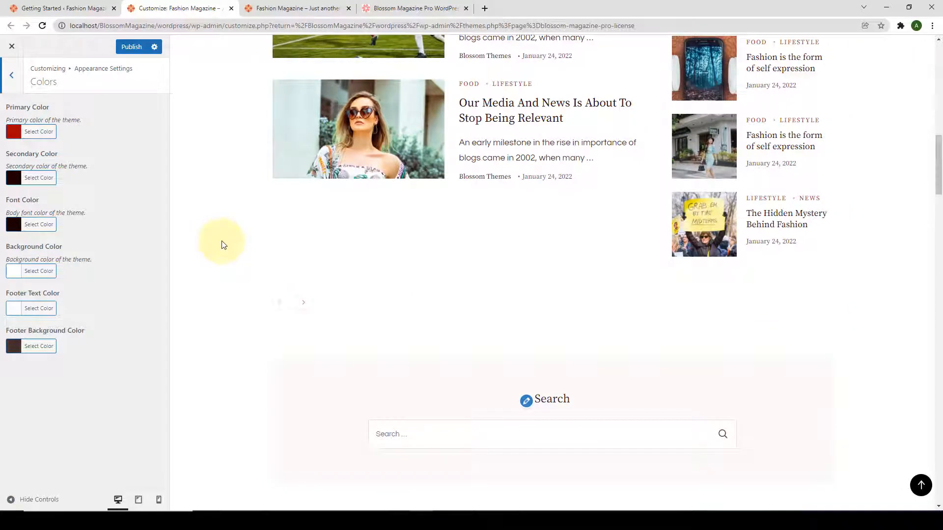
scroll(224, 244, "up", 3)
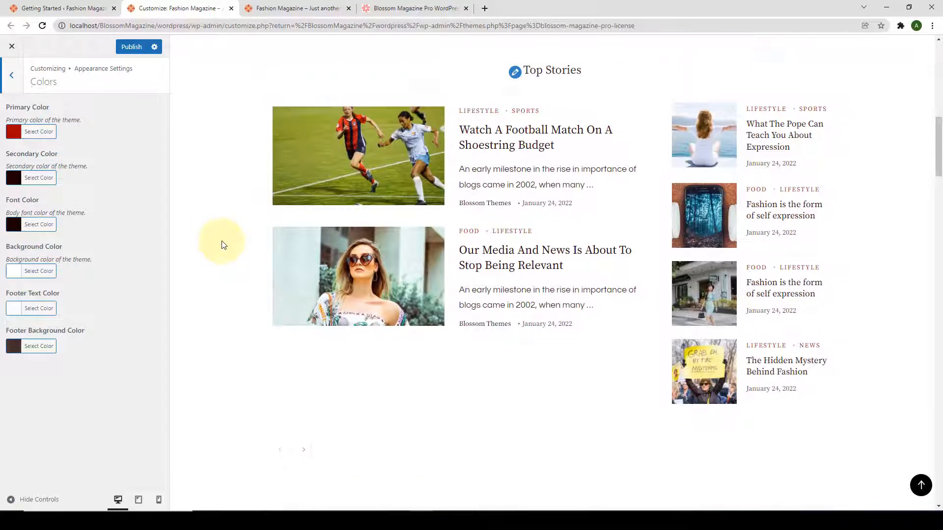
Step: Try a blue body font color, #213ed1, and check the headings and text throughout the homepage preview
left_click(30, 229)
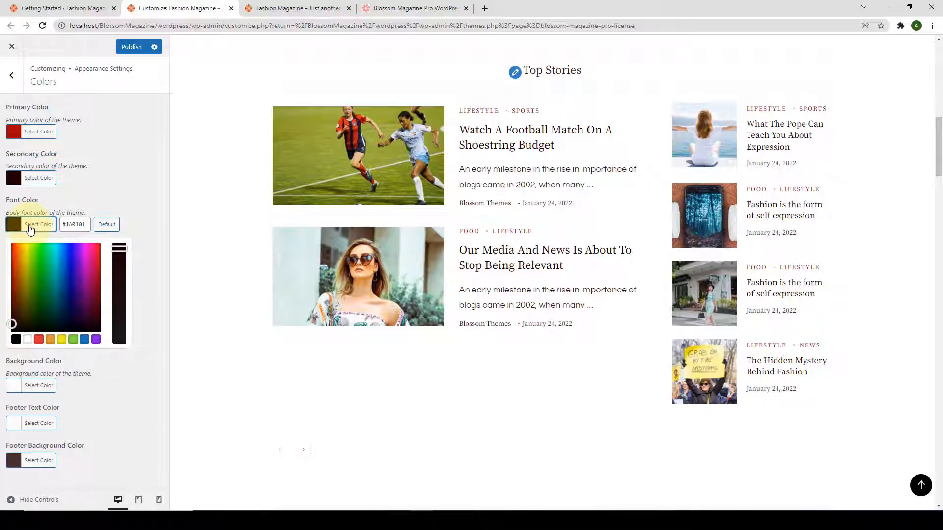
left_click(85, 339)
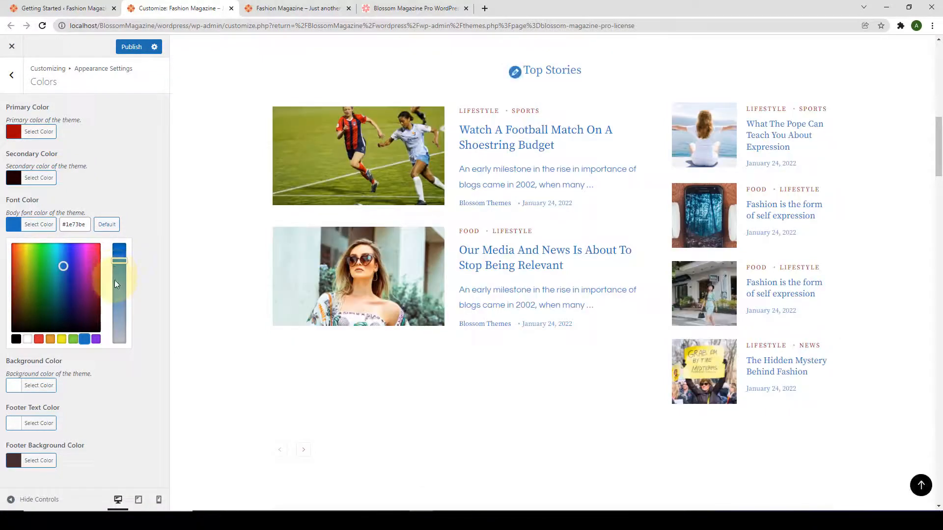
left_click(67, 261)
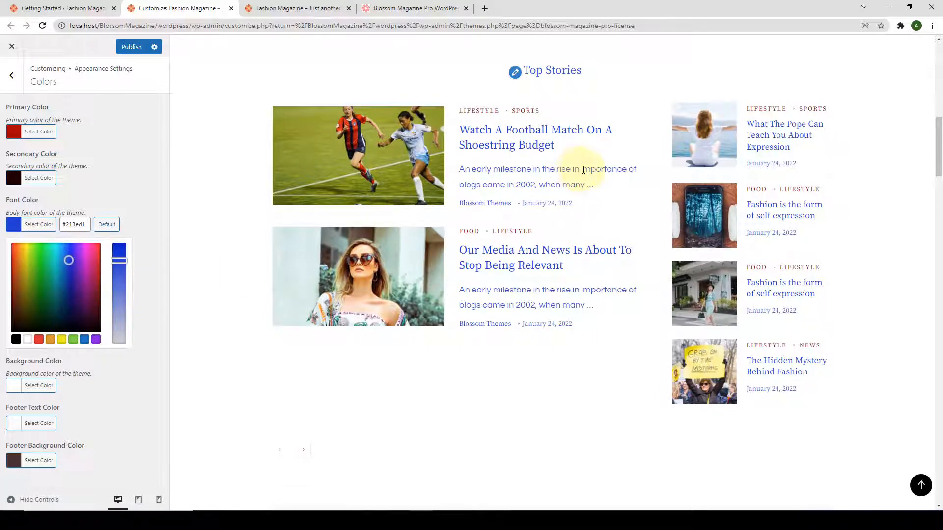
scroll(585, 170, "up", 3)
scroll(609, 167, "down", 3)
scroll(768, 197, "down", 15)
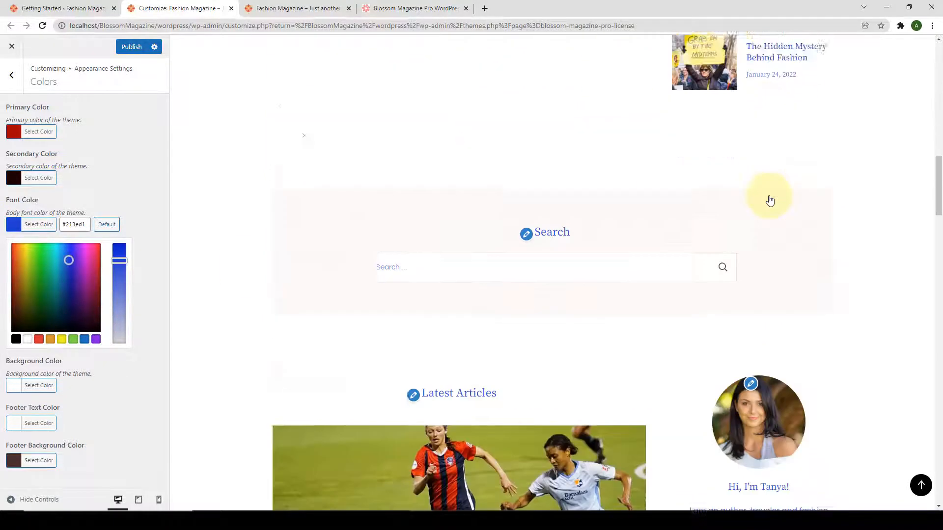
scroll(770, 198, "down", 4)
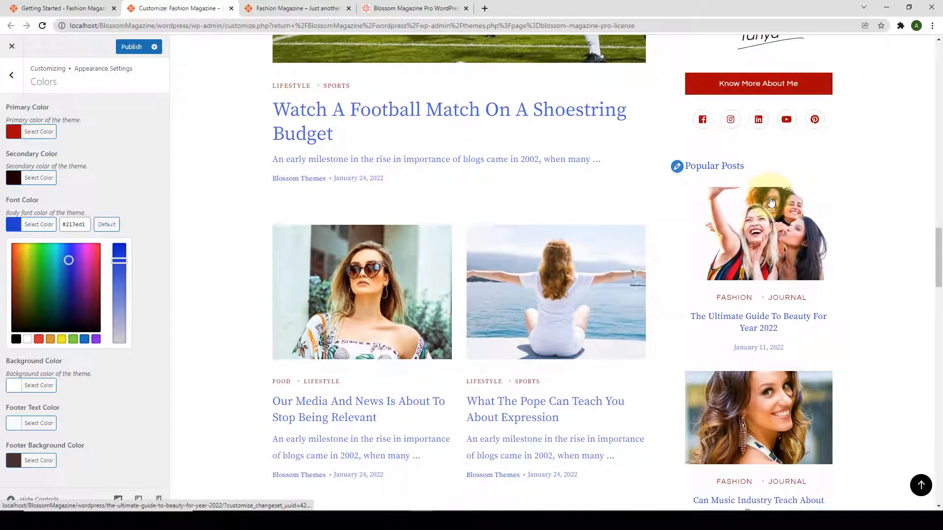
scroll(770, 198, "up", 2)
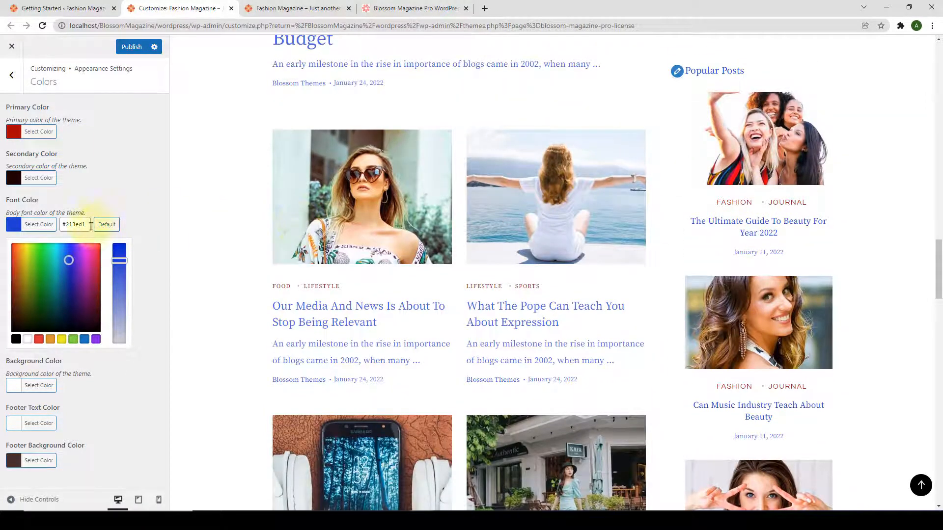
Step: Restore the body font color to its default #1a0101 and close the color picker
left_click_drag(91, 226, 63, 229)
type("#1a0101")
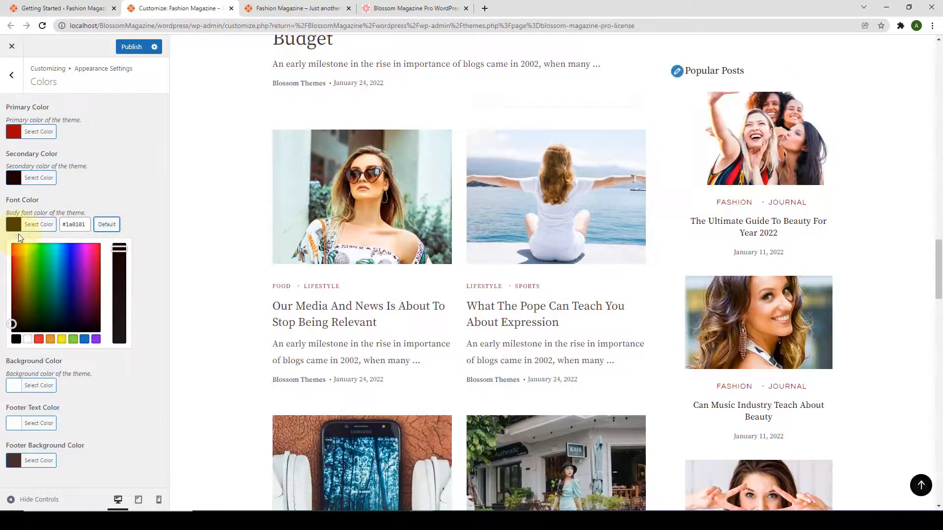
left_click(131, 192)
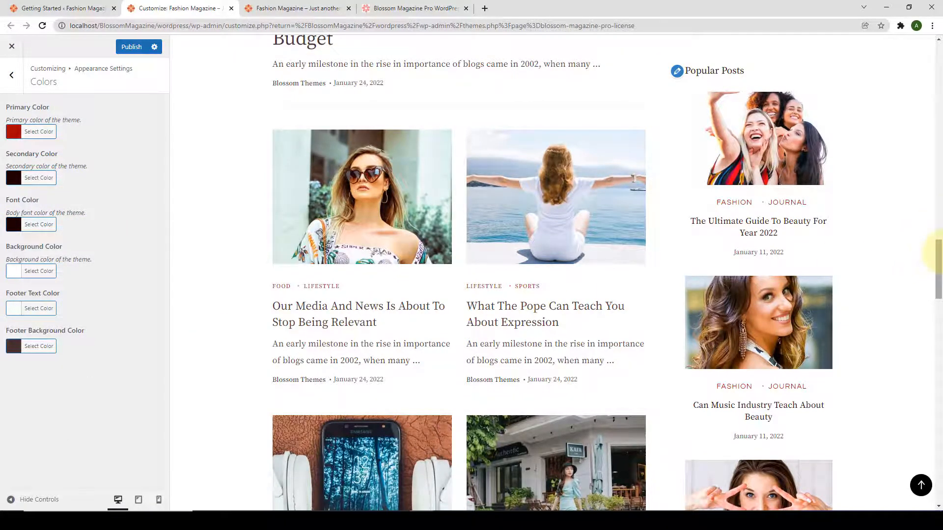
Step: Examine the footer in the preview along with the Footer Text Color options
left_click_drag(937, 251, 935, 491)
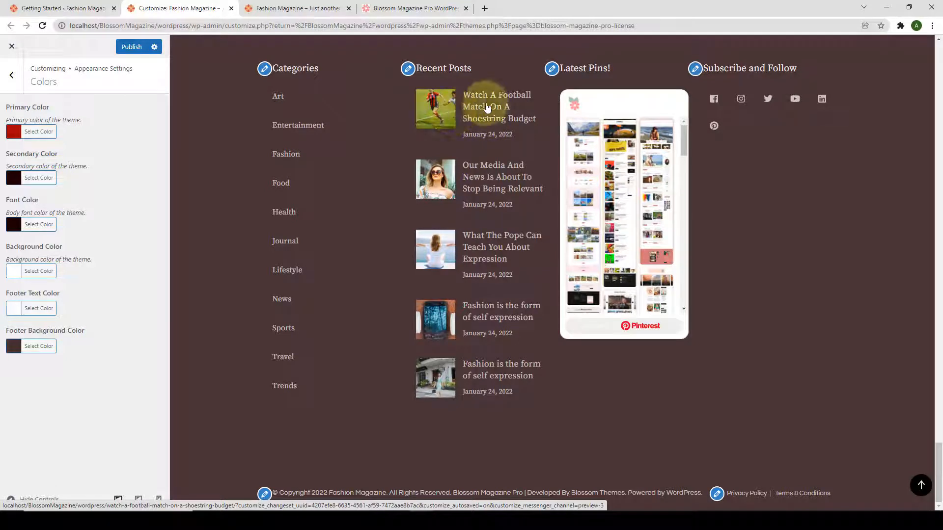
left_click(36, 313)
scroll(49, 364, "down", 1)
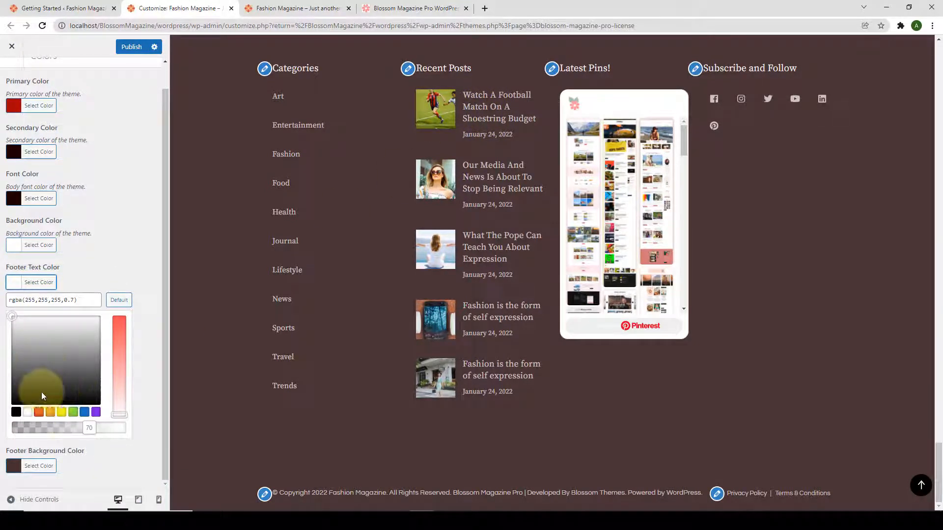
left_click(126, 249)
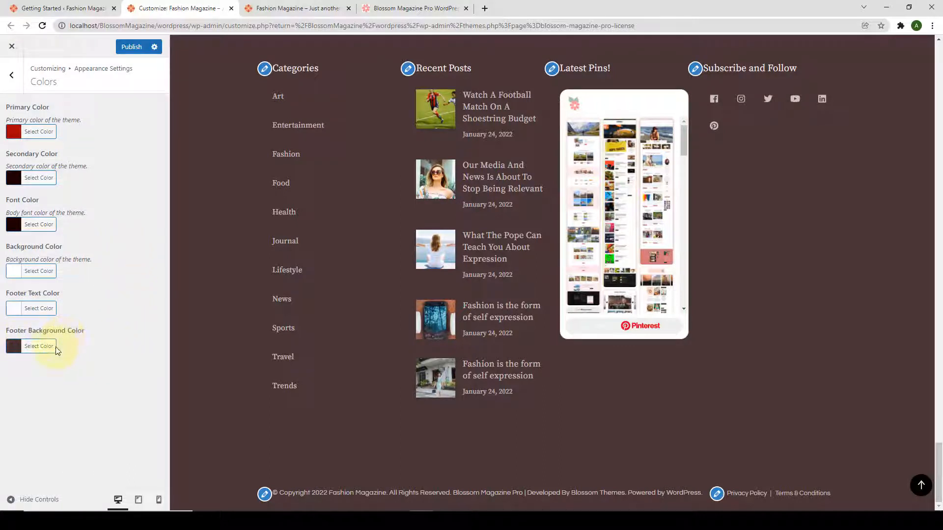
Step: Try a red footer background, soften it to #d15753 with 47% opacity, and restore the default footer background color
left_click(34, 348)
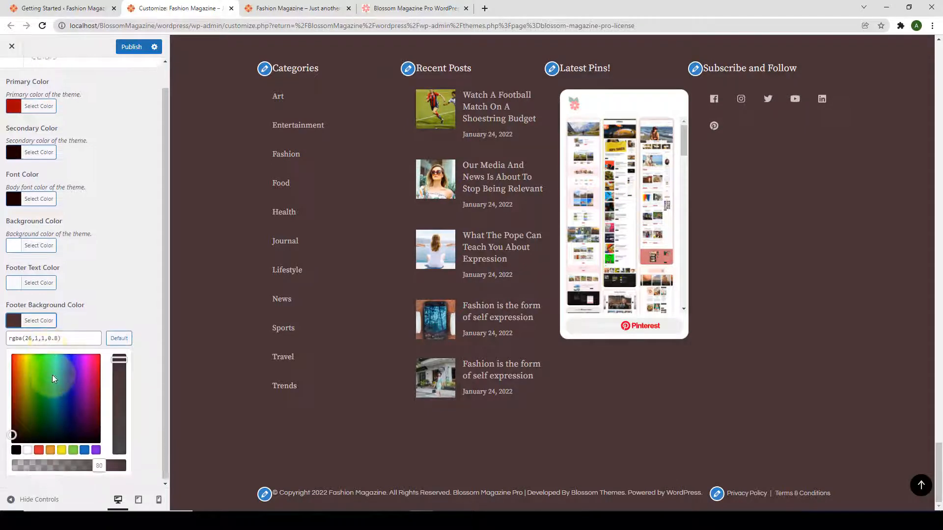
left_click(43, 452)
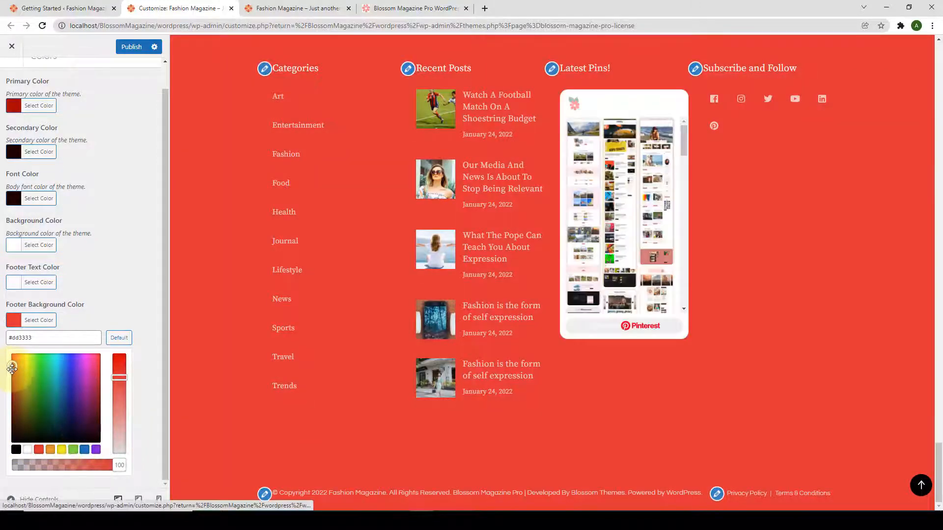
left_click_drag(12, 369, 12, 373)
left_click_drag(119, 378, 119, 397)
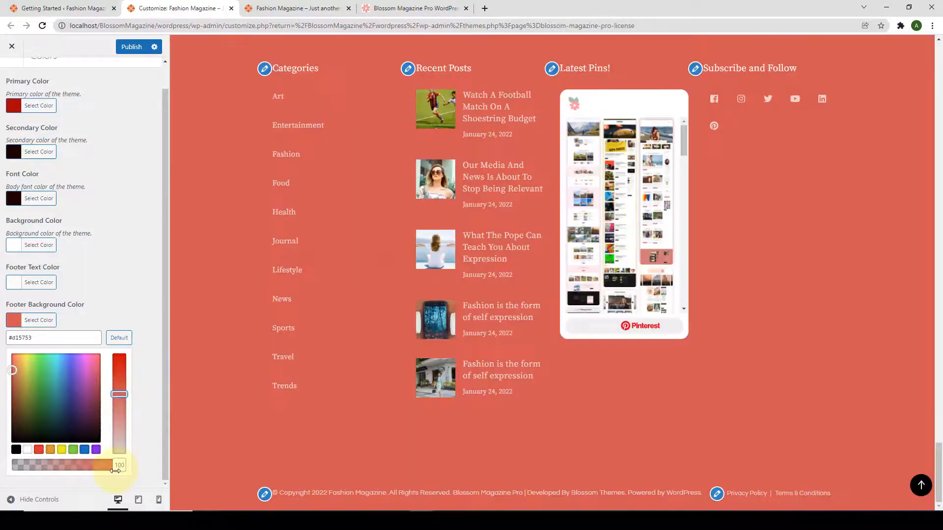
left_click_drag(118, 465, 66, 472)
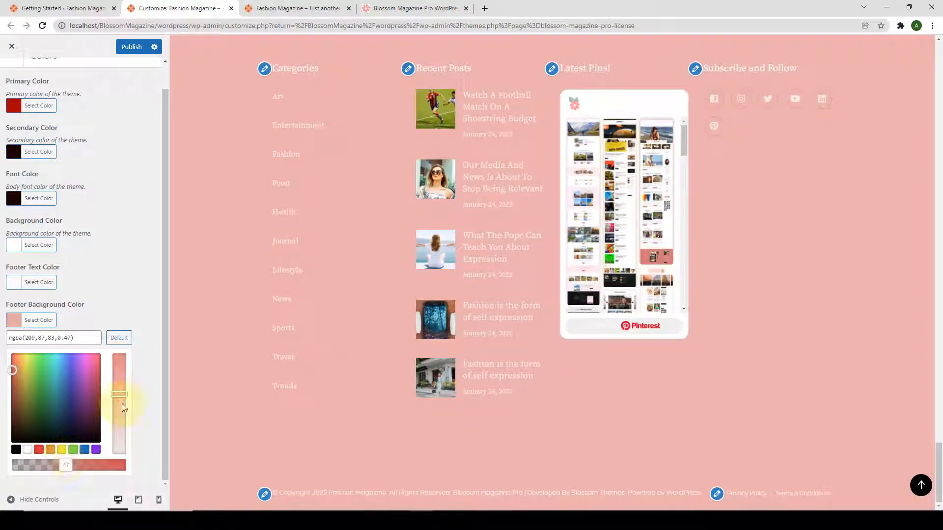
left_click(125, 341)
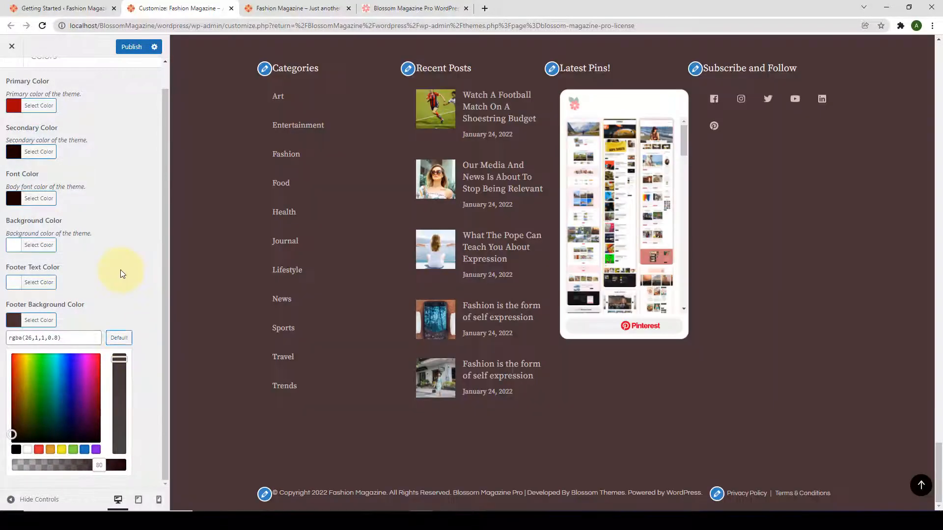
left_click(120, 270)
Step: Switch the body background type to Pattern in the Background section of Appearance Settings
left_click(20, 77)
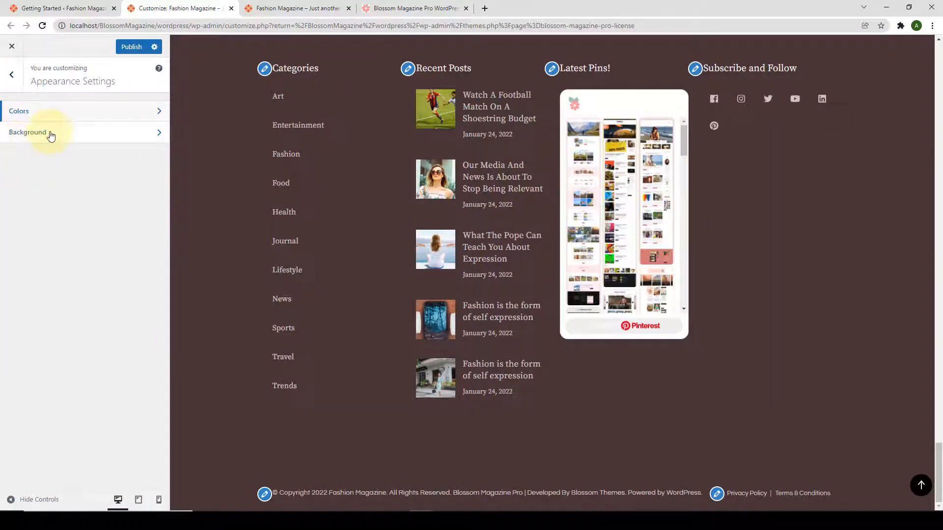
left_click(51, 136)
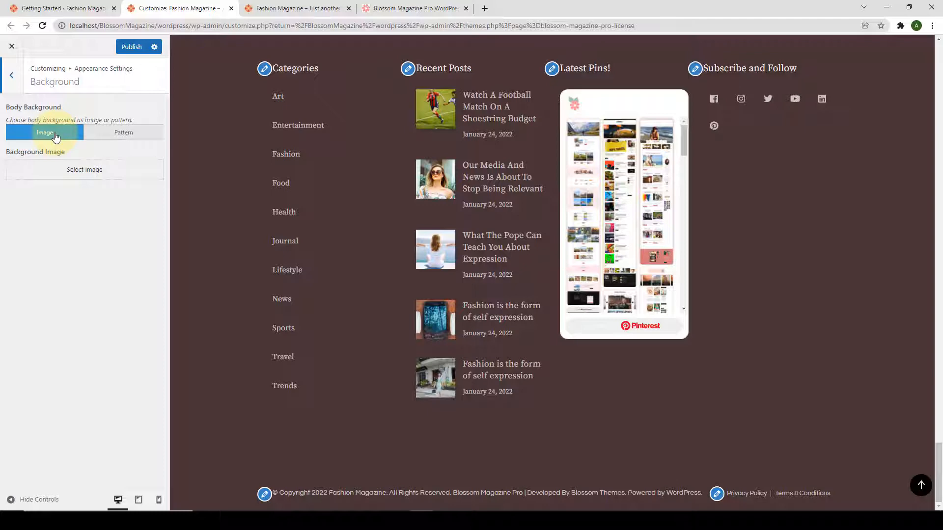
left_click(115, 140)
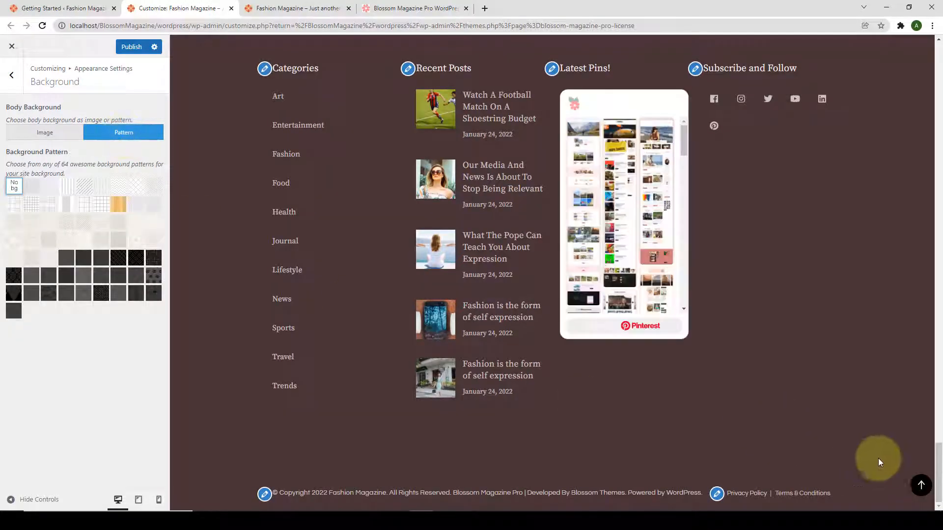
Step: Try several light background patterns for the site body and check each one on the homepage preview
left_click(921, 485)
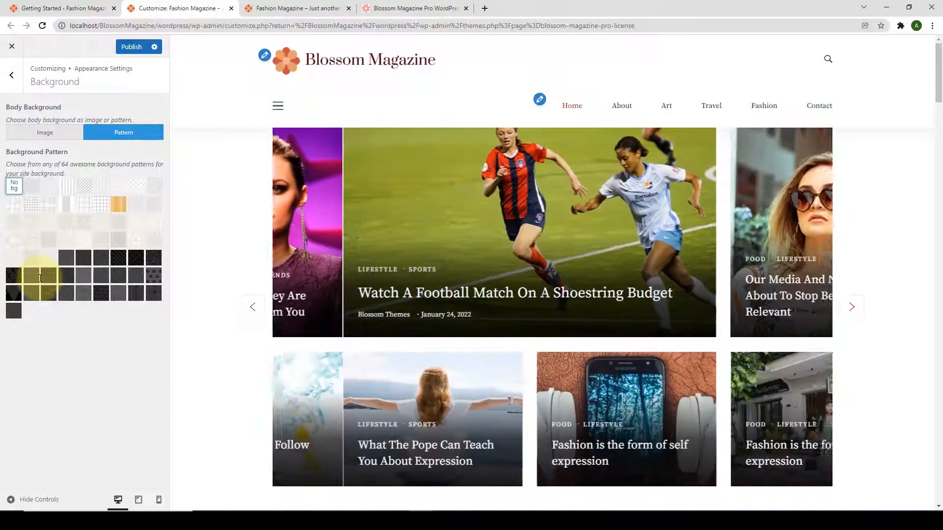
left_click(107, 191)
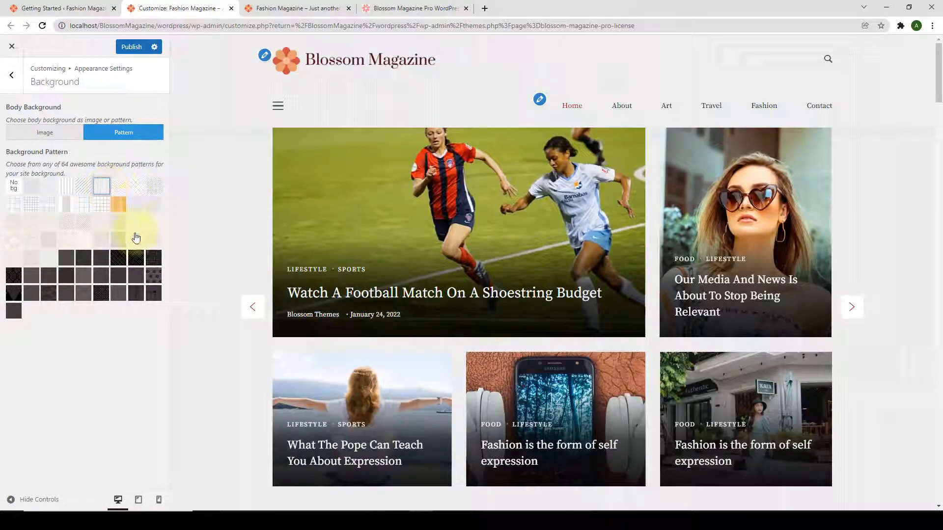
left_click(136, 239)
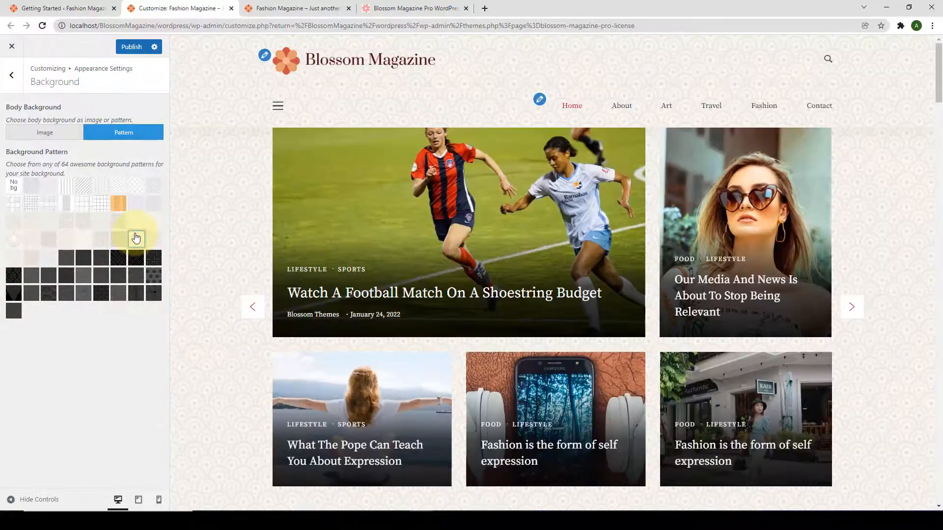
scroll(219, 314, "down", 8)
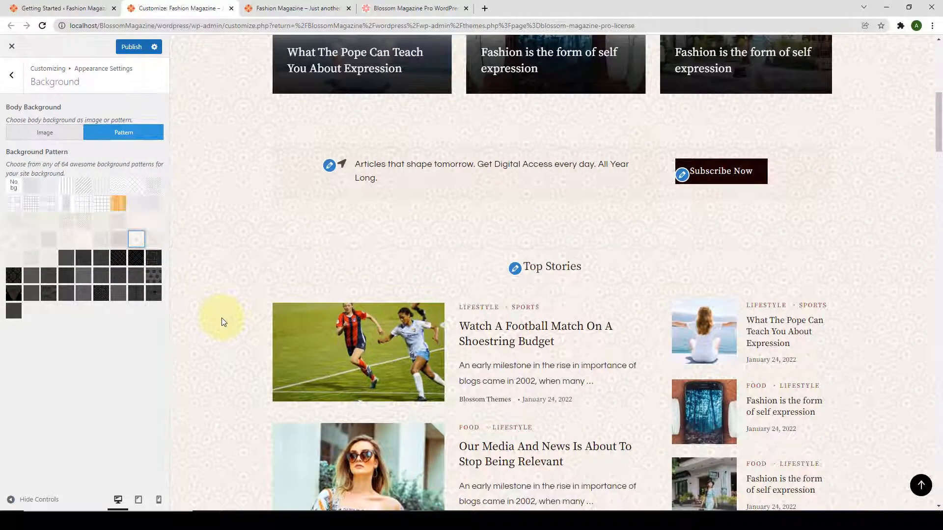
scroll(222, 317, "up", 8)
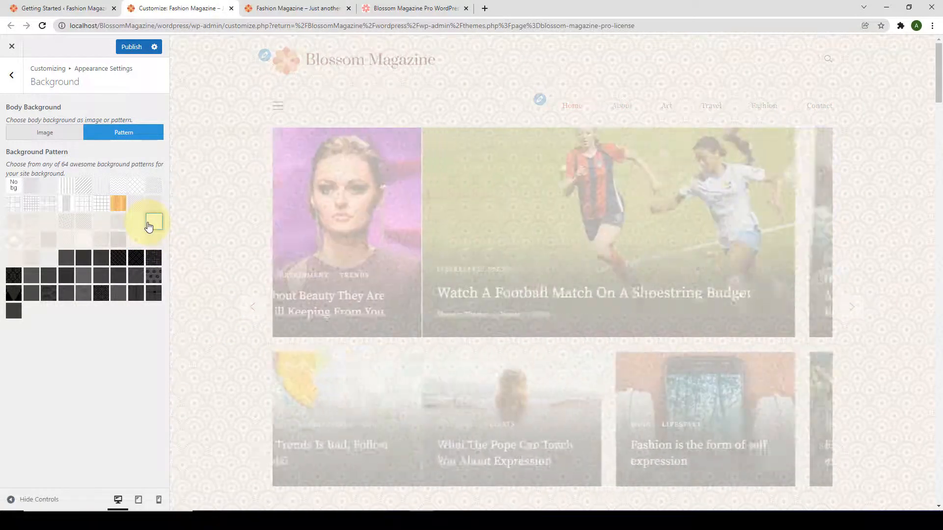
scroll(866, 228, "down", 8)
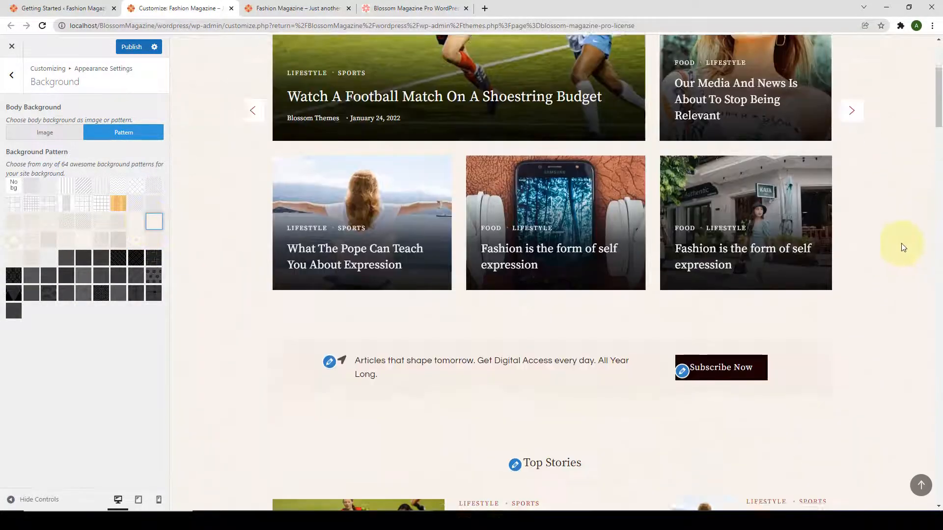
scroll(810, 267, "up", 8)
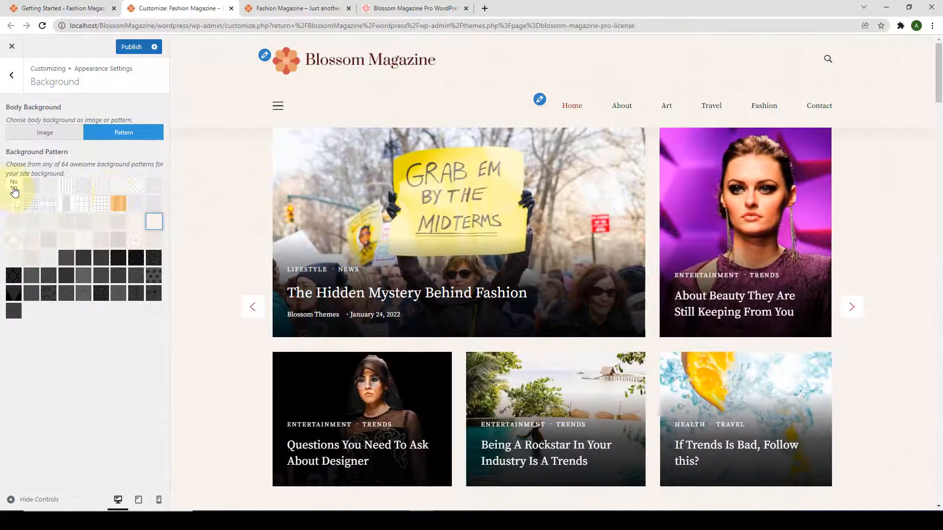
Step: Set the background pattern back to No bg and return to the main list of customizer sections
left_click(15, 191)
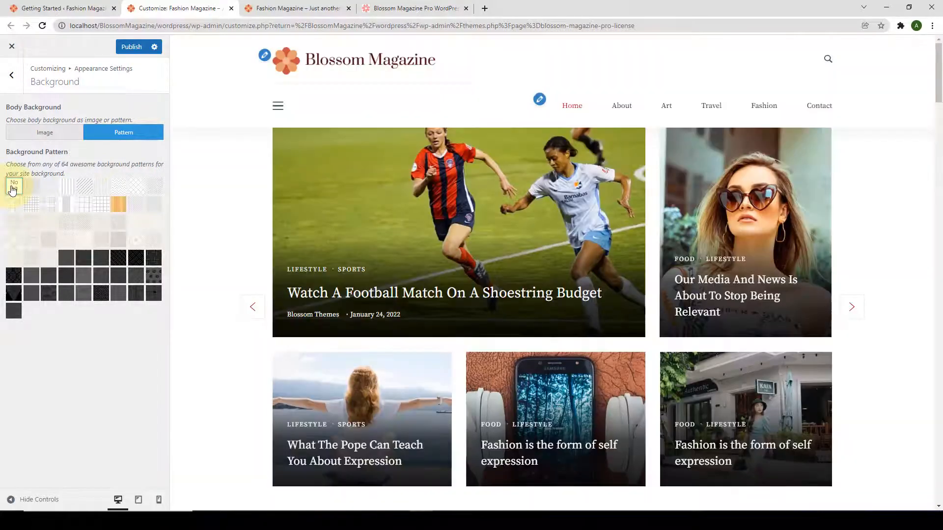
left_click(11, 75)
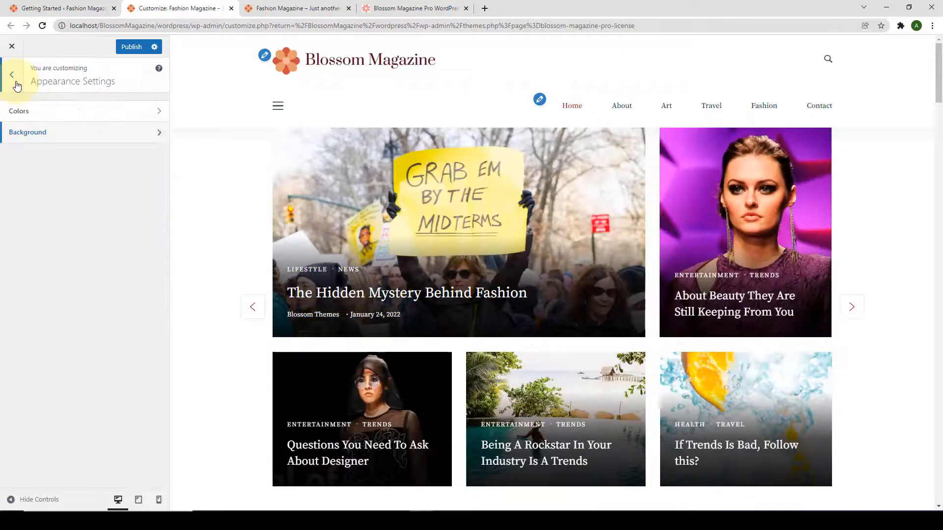
left_click(12, 74)
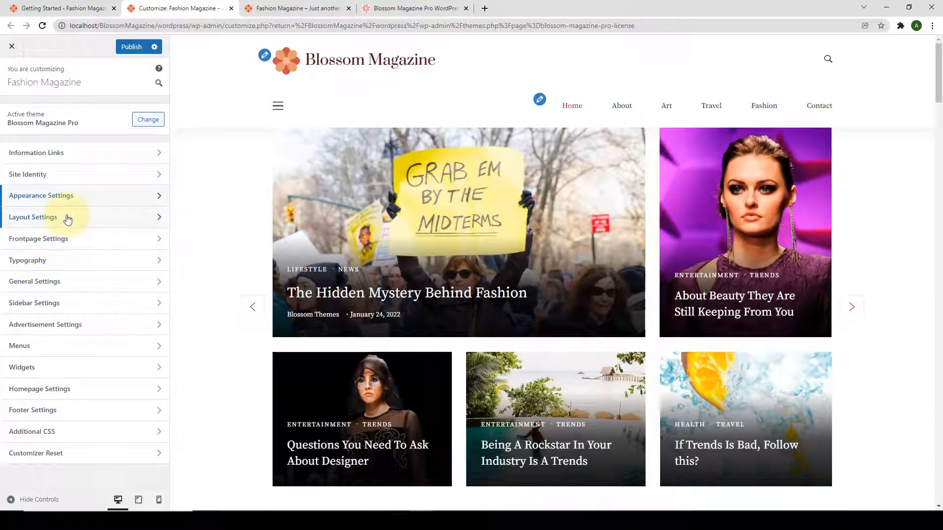
Step: Try the sixth header layout in Layout Settings, restore the first header layout, and return to the Layout Settings list
left_click(68, 219)
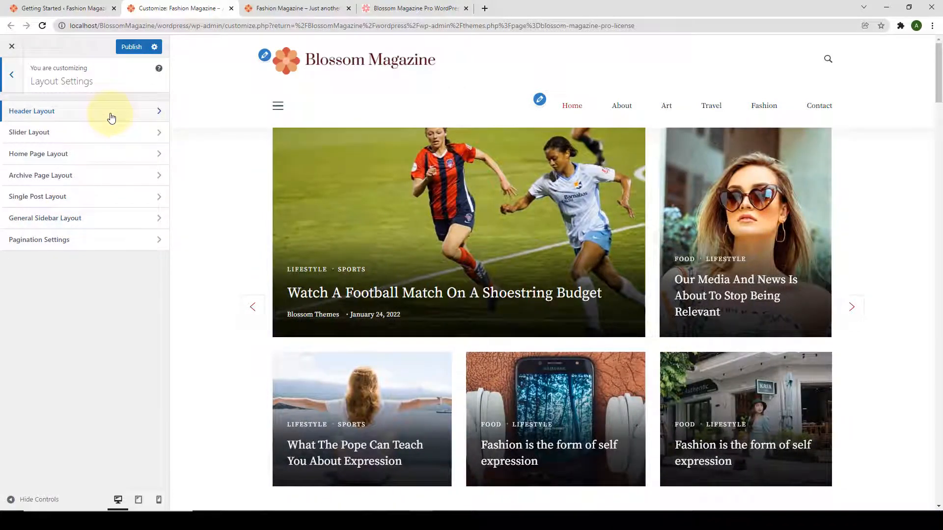
left_click(111, 118)
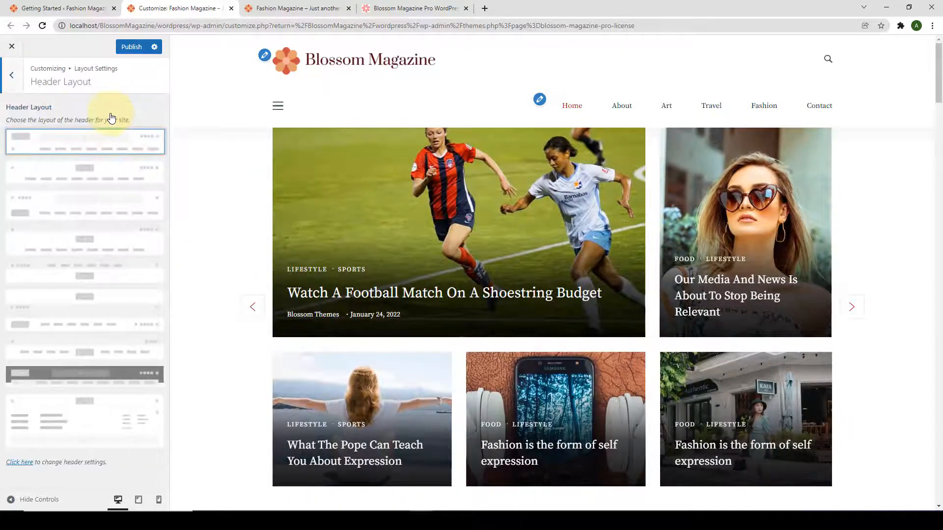
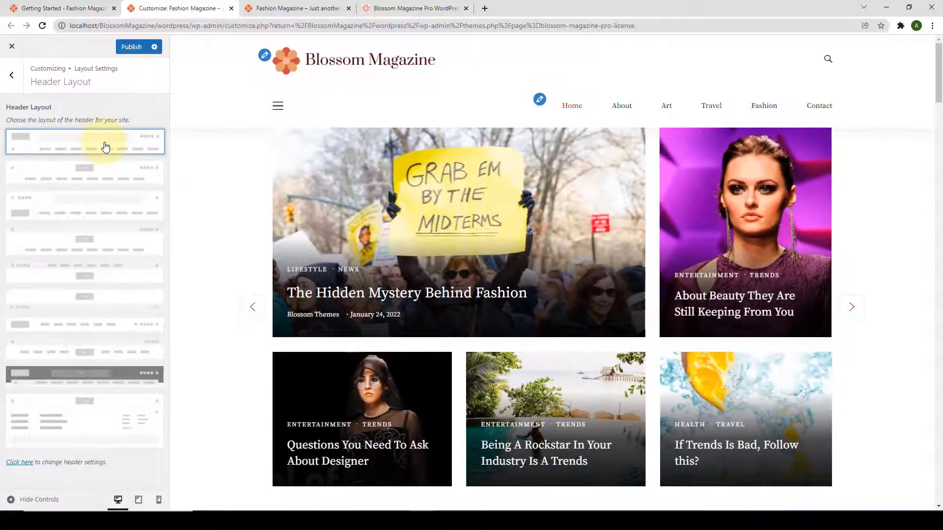
left_click(97, 299)
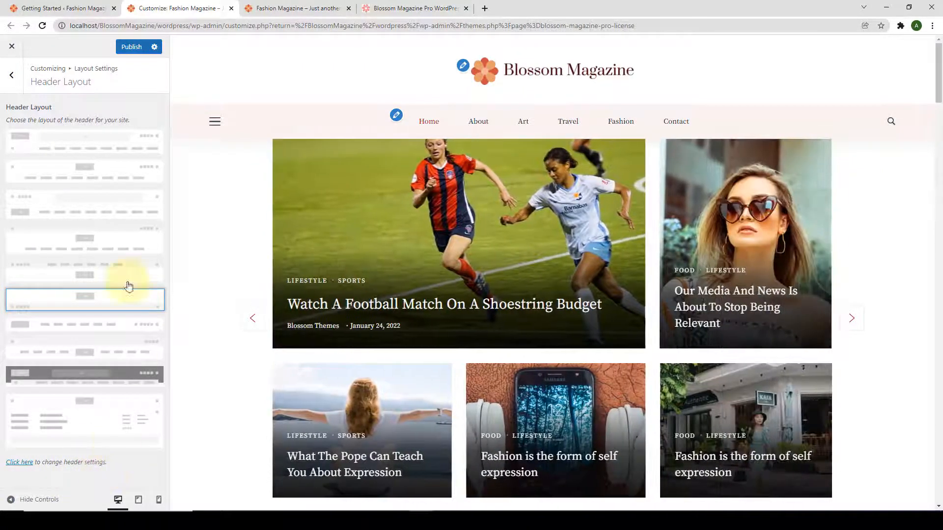
left_click(95, 142)
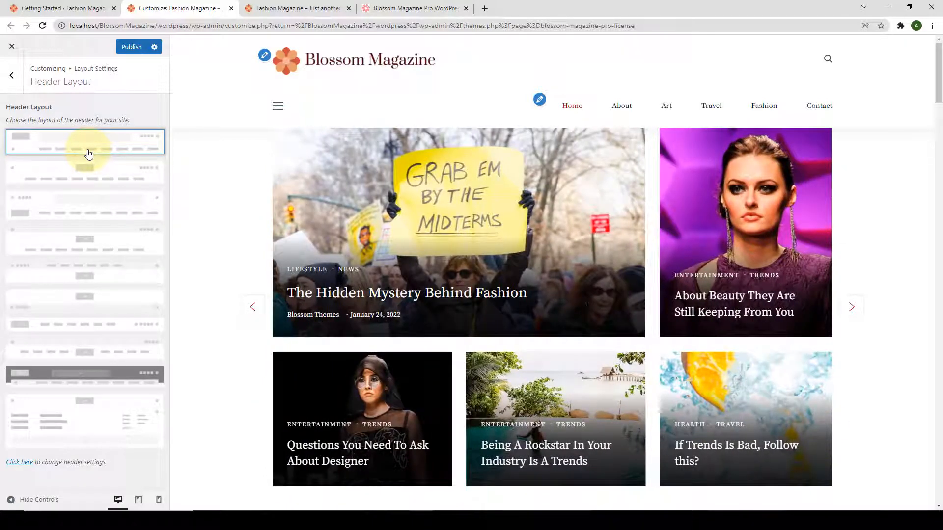
left_click(11, 75)
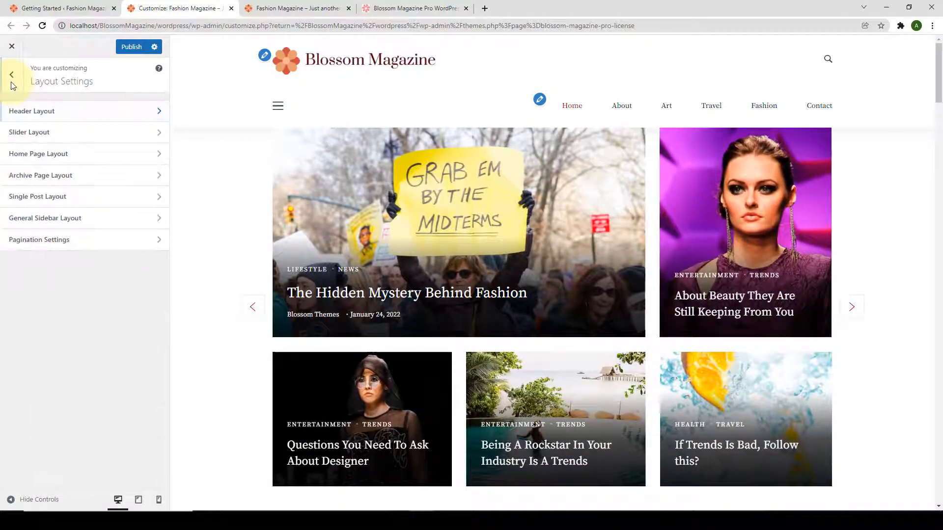
Step: Open the Slider Layout options and review the available slider designs
left_click(64, 136)
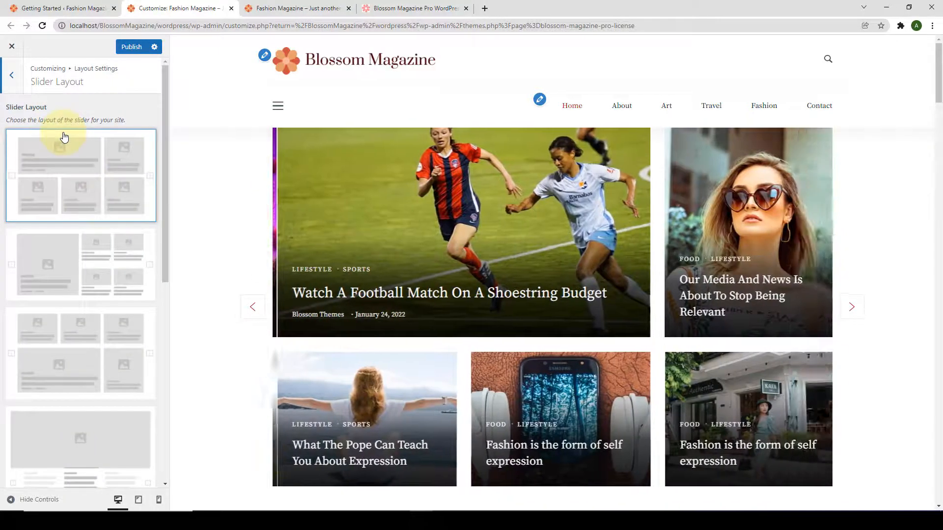
scroll(103, 245, "down", 2)
scroll(103, 247, "down", 5)
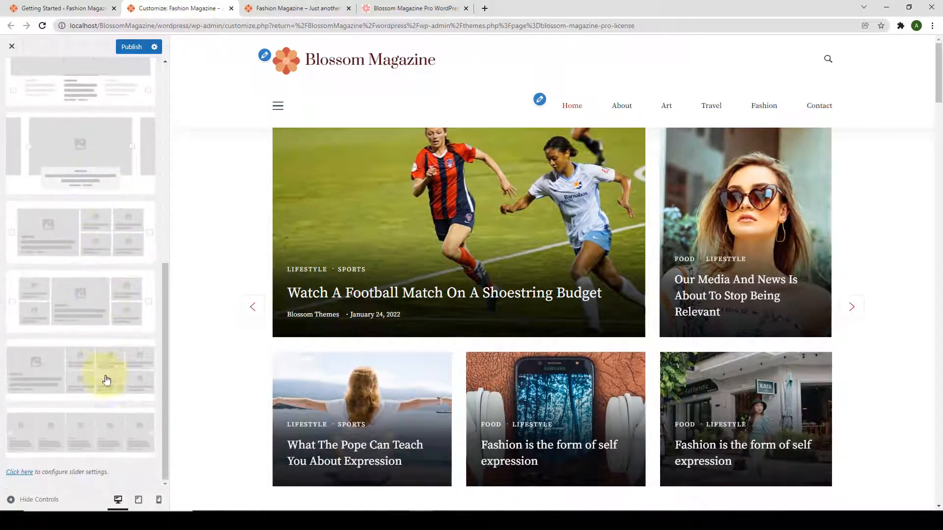
scroll(111, 388, "up", 8)
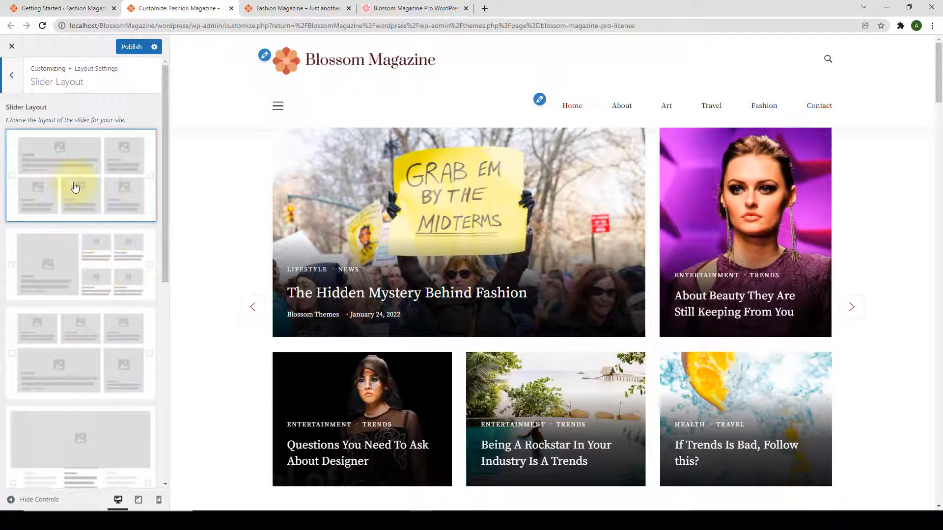
scroll(103, 256, "down", 2)
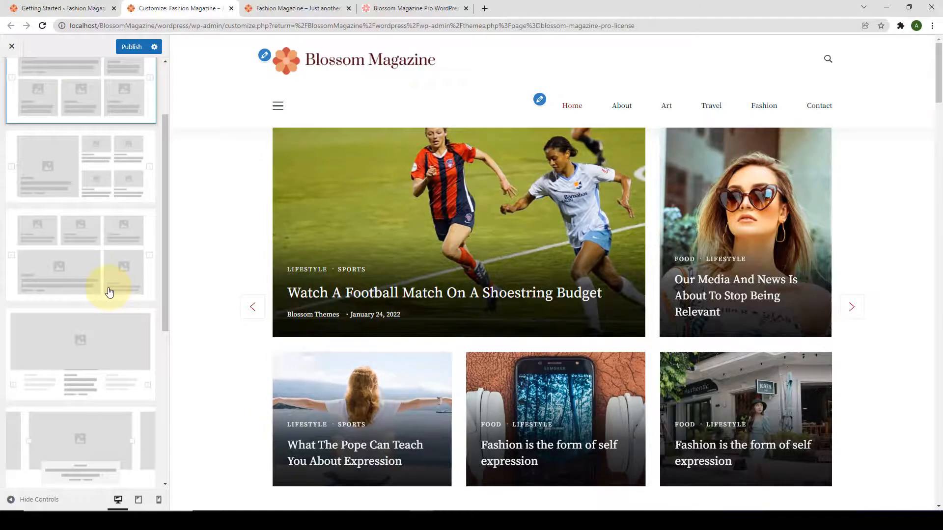
scroll(109, 292, "up", 2)
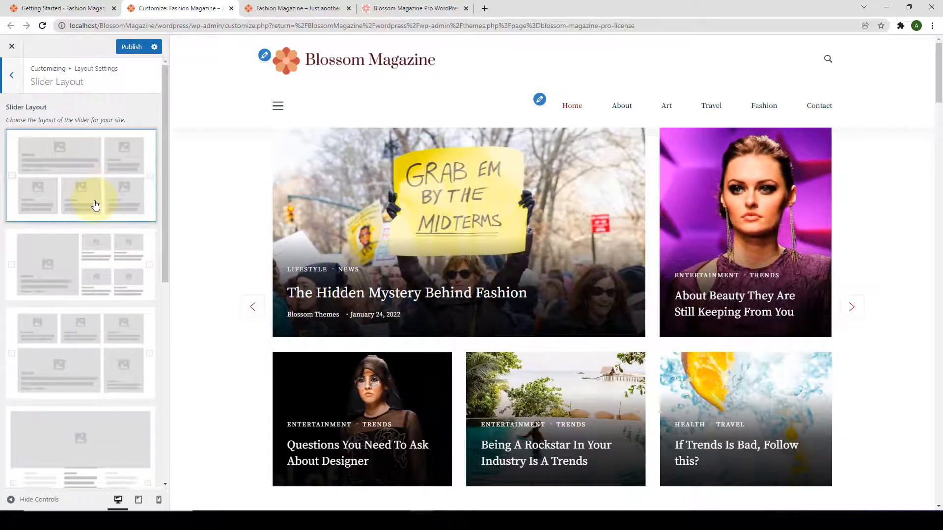
scroll(98, 209, "down", 7)
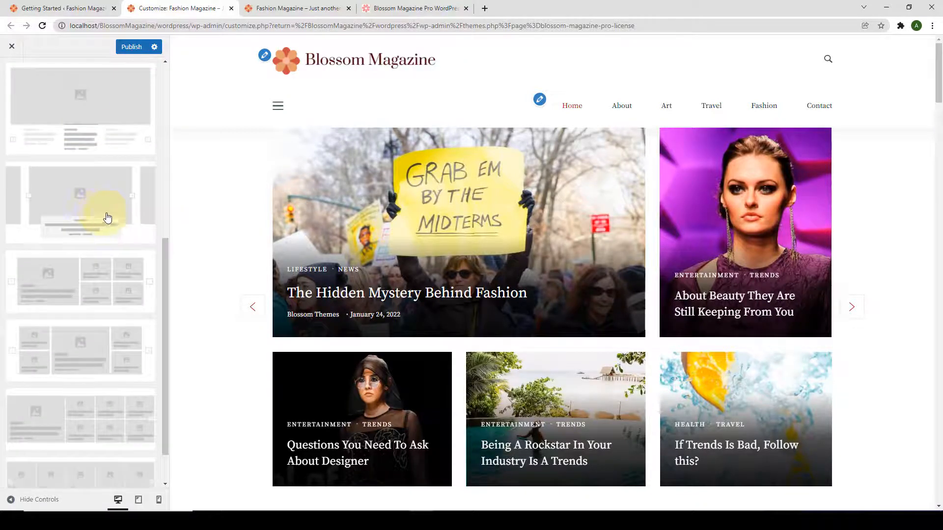
Step: Try the fifth slider layout with a centered slide, check the homepage preview, and restore the first slider layout
left_click(95, 211)
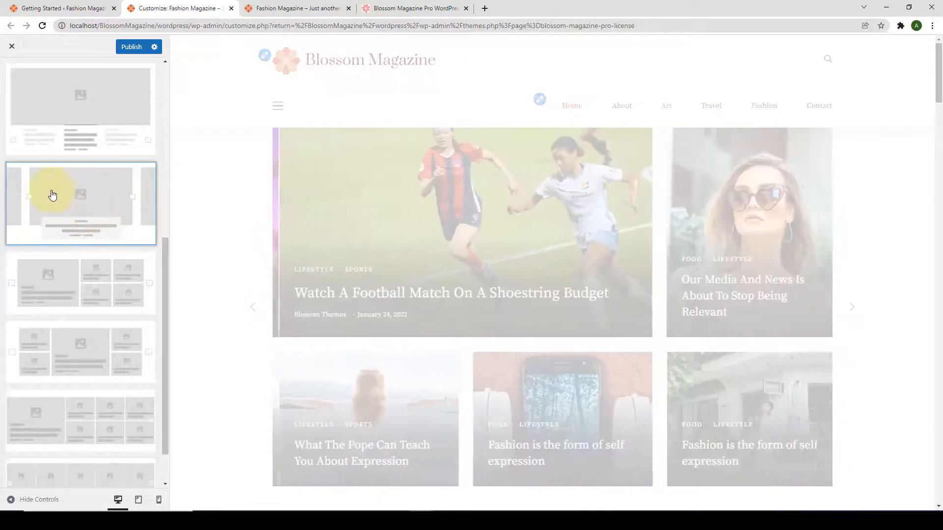
scroll(569, 270, "down", 2)
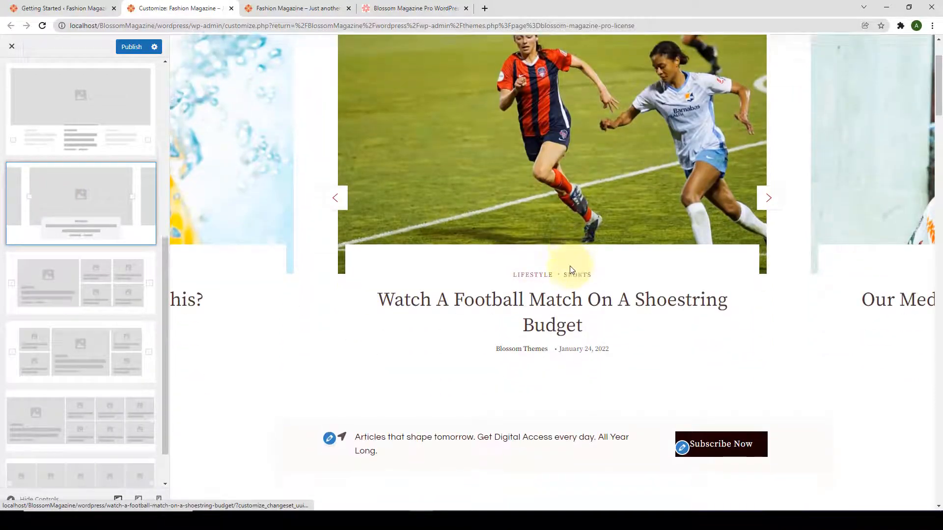
scroll(569, 270, "up", 2)
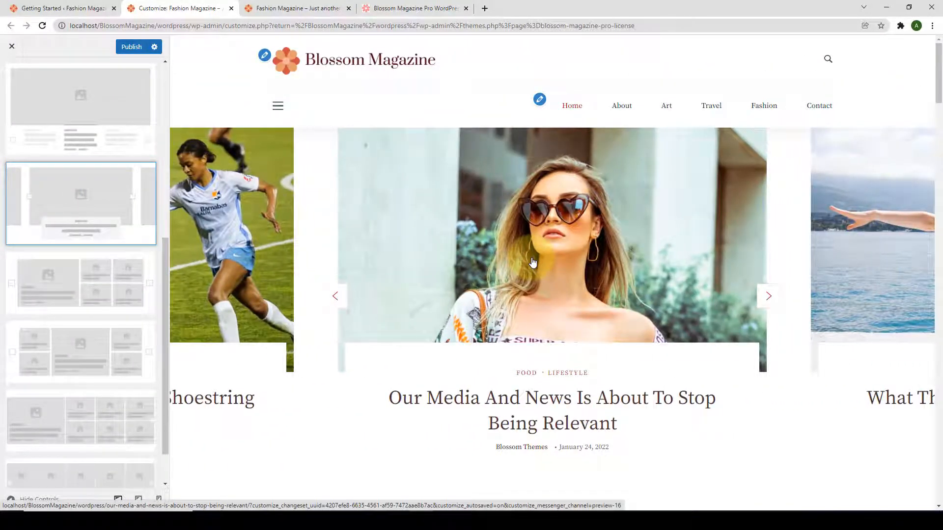
scroll(100, 231, "up", 7)
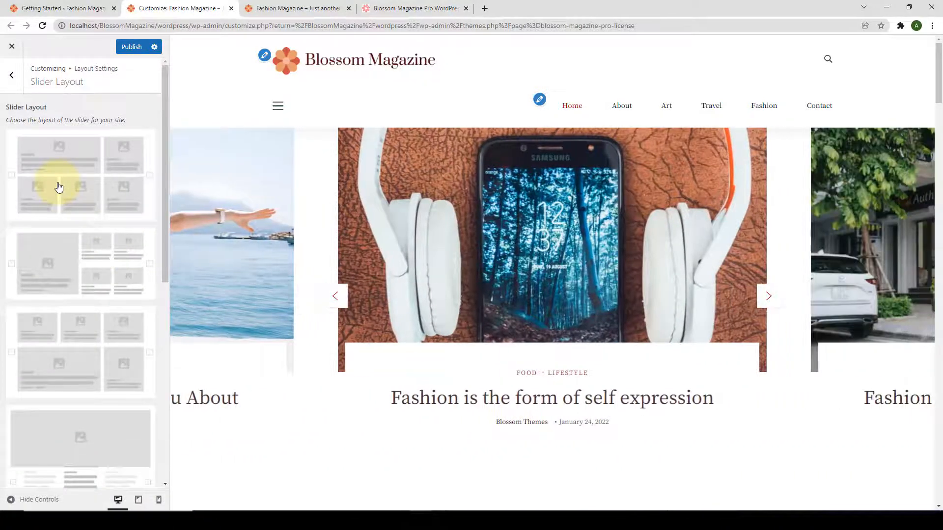
left_click(58, 185)
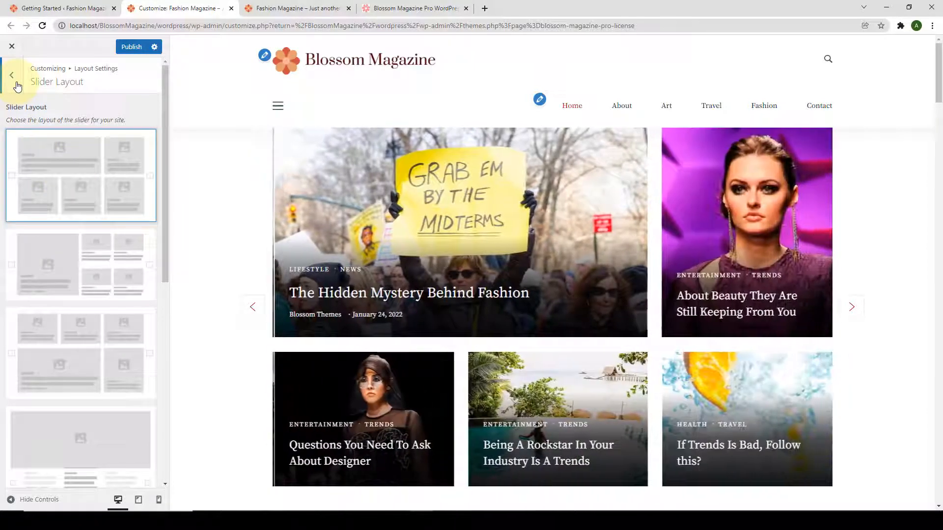
left_click(18, 87)
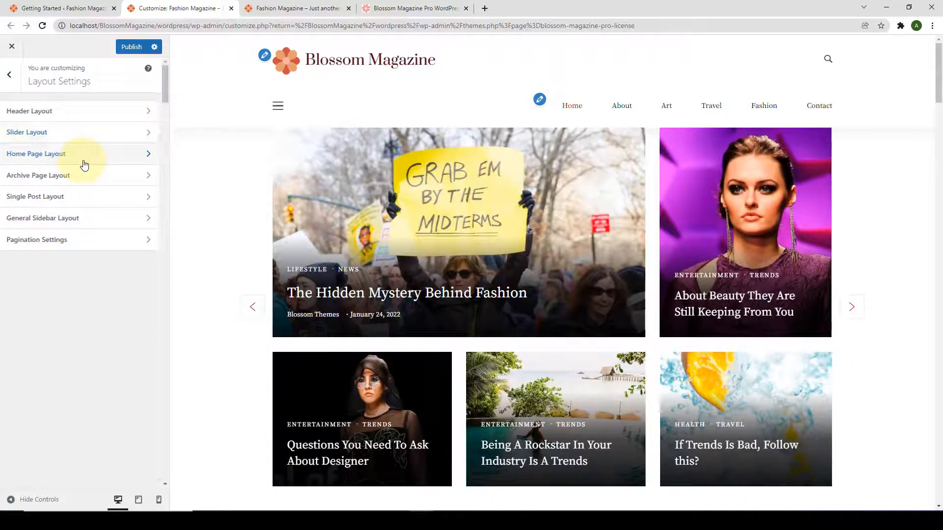
Step: Open the Home Page Layout options and compare the selected layout with the Latest Articles section in the preview
left_click(84, 156)
left_click_drag(164, 99, 173, 300)
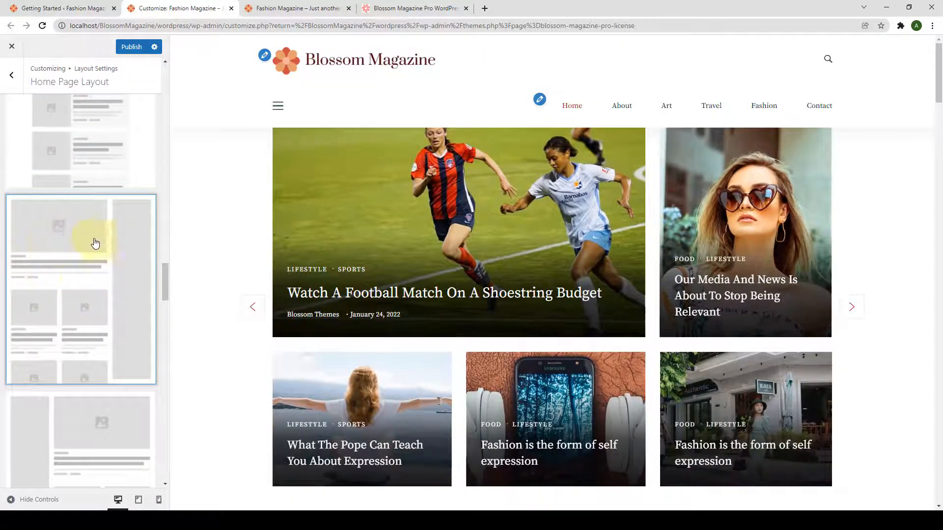
left_click_drag(940, 67, 941, 220)
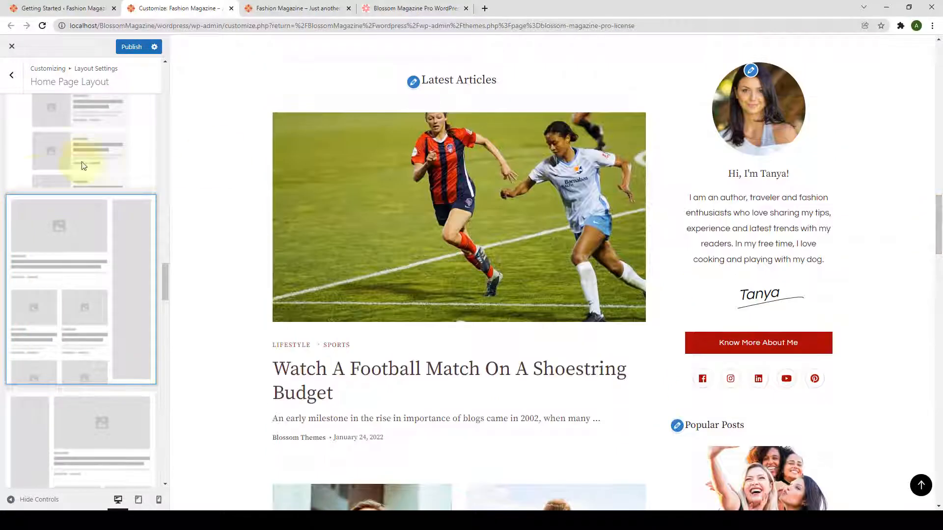
Step: Try the home page layout with one large post above a two-column grid and no sidebar, and check Latest Articles
scroll(88, 244, "down", 5)
scroll(93, 291, "down", 5)
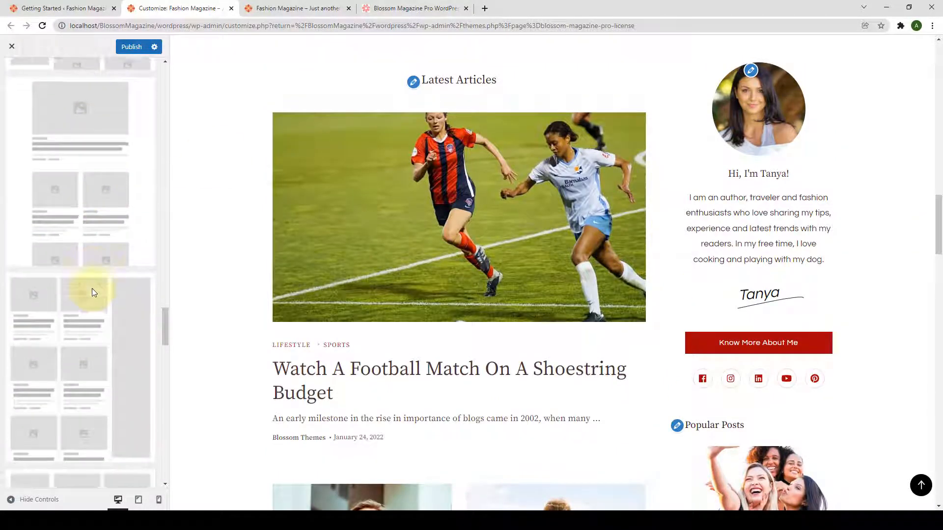
scroll(95, 293, "up", 5)
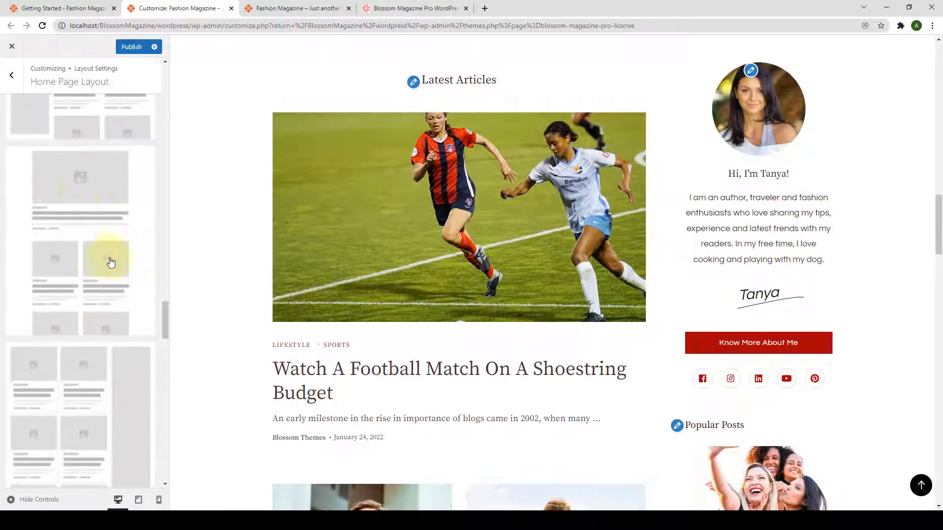
left_click(102, 235)
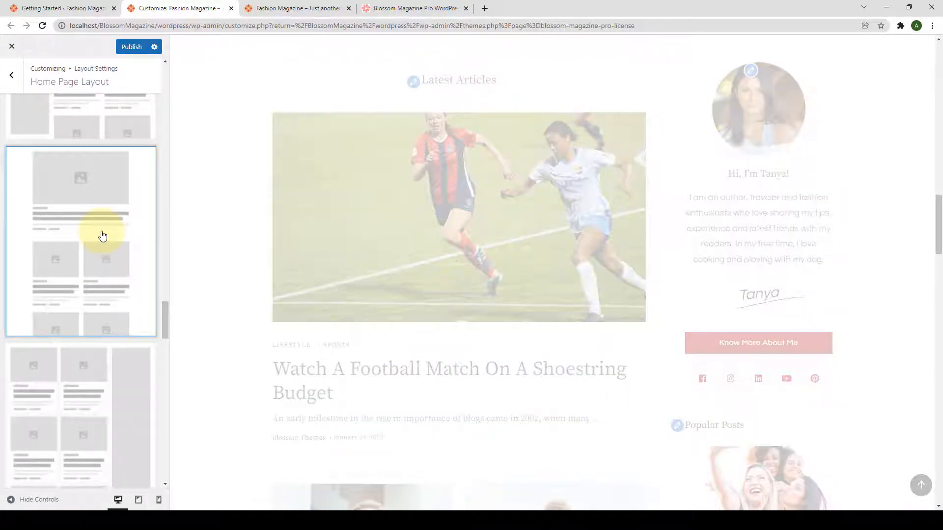
scroll(599, 237, "down", 9)
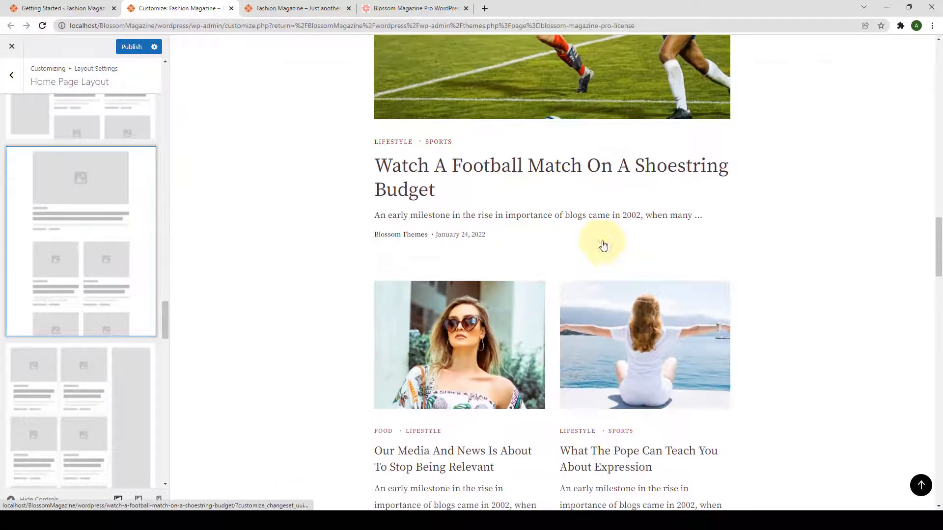
scroll(603, 255, "up", 5)
scroll(603, 255, "up", 4)
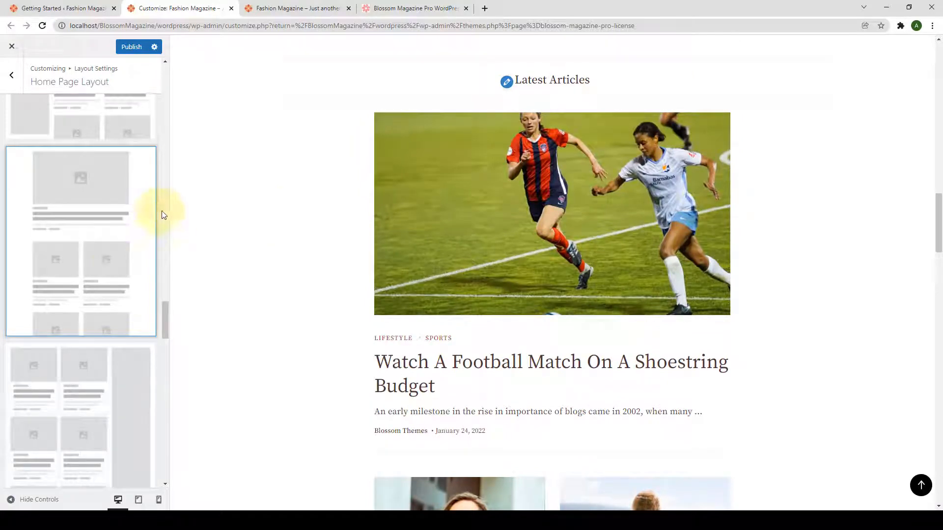
Step: Try the last home page layout, a three-column grid without a sidebar, and check the Latest Articles preview
scroll(93, 274, "down", 5)
scroll(98, 278, "down", 8)
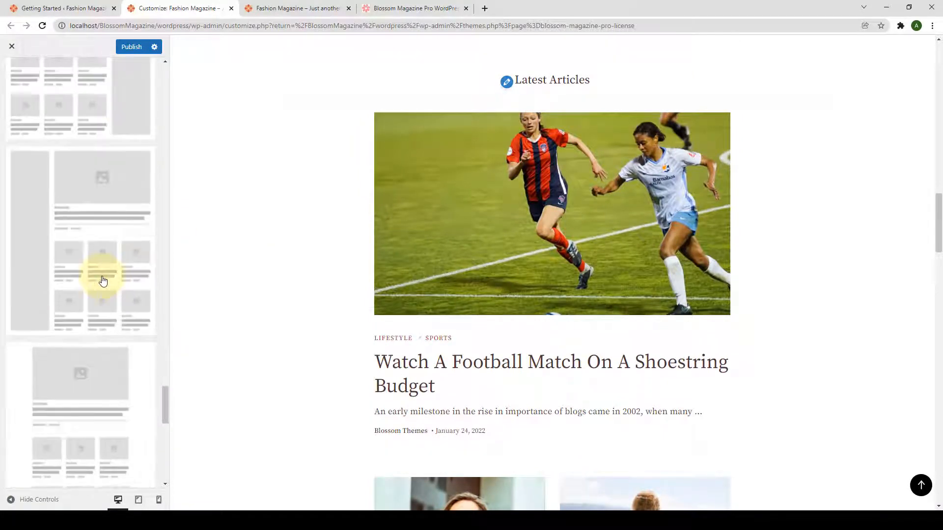
scroll(105, 282, "down", 3)
left_click(95, 341)
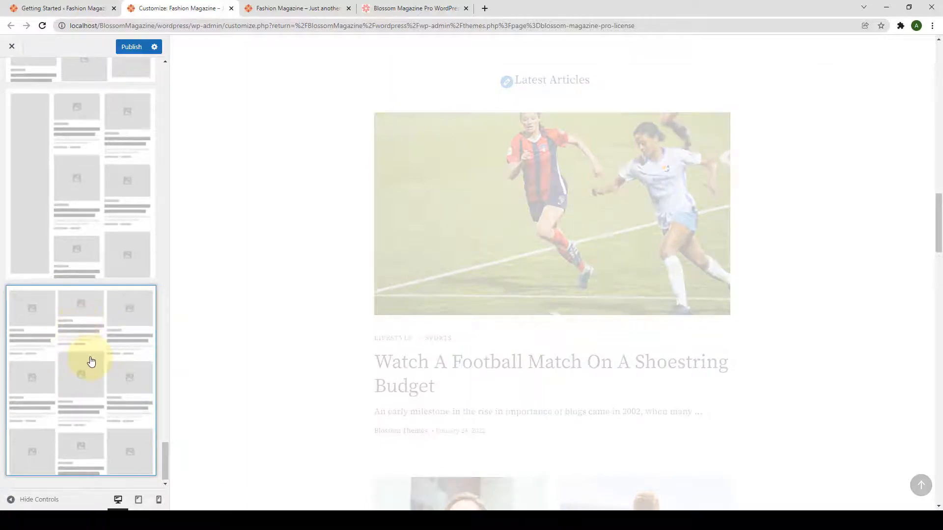
scroll(777, 246, "down", 5)
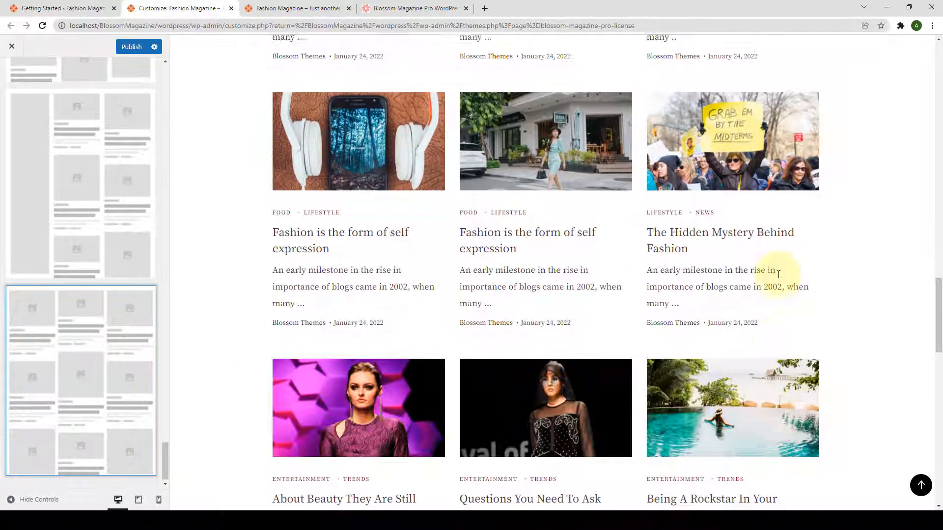
scroll(779, 275, "up", 8)
scroll(86, 366, "up", 5)
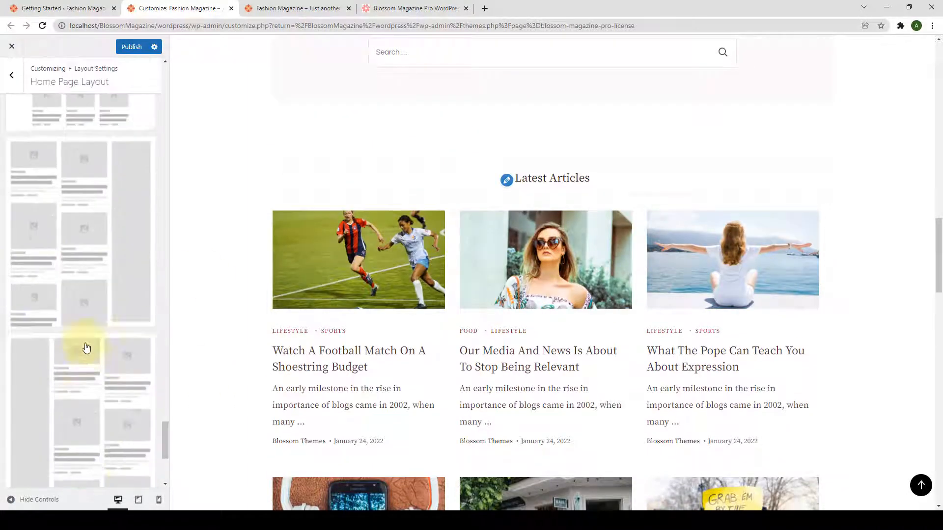
Step: Set the home page layout back to a large first post above a two-column grid with a right sidebar
scroll(86, 348, "up", 5)
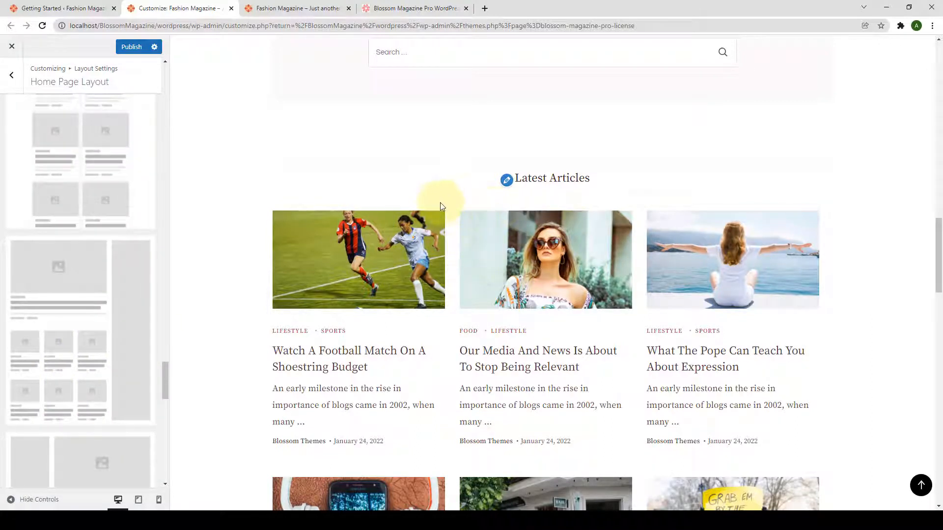
scroll(73, 176, "up", 5)
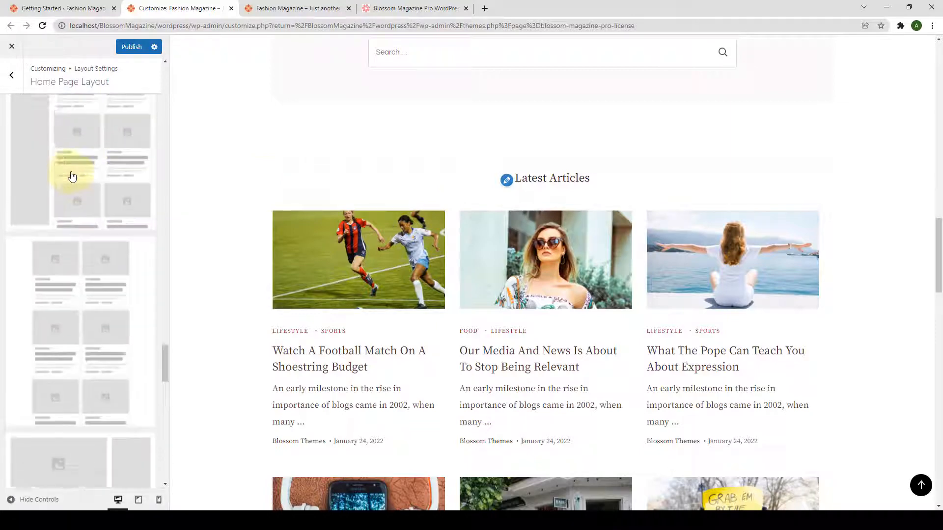
scroll(72, 175, "up", 5)
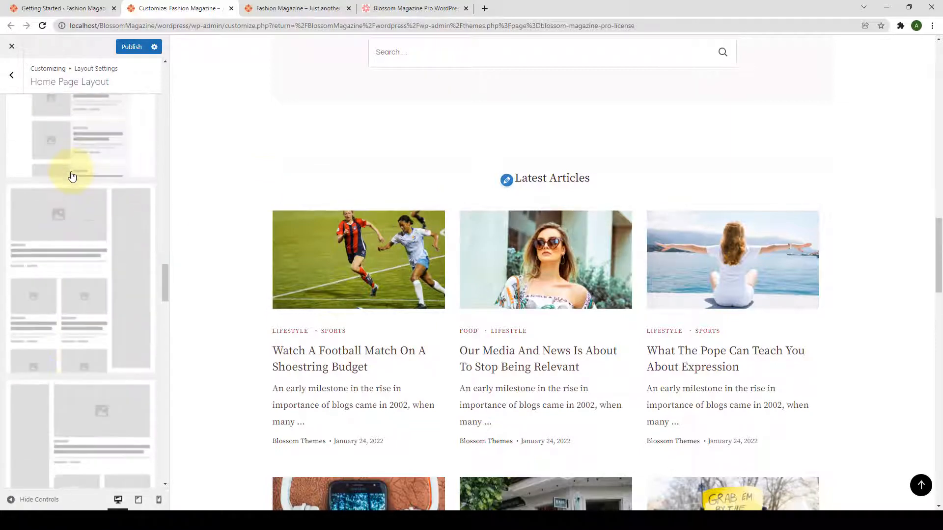
left_click(86, 239)
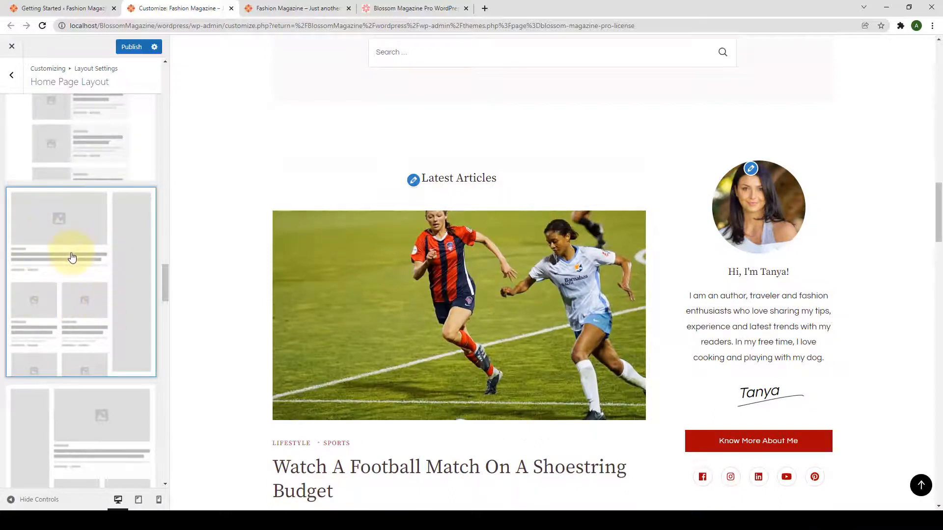
Step: Open the Archive Page Layout options and compare the selected layout with the Lifestyle category archive in the preview
left_click(12, 77)
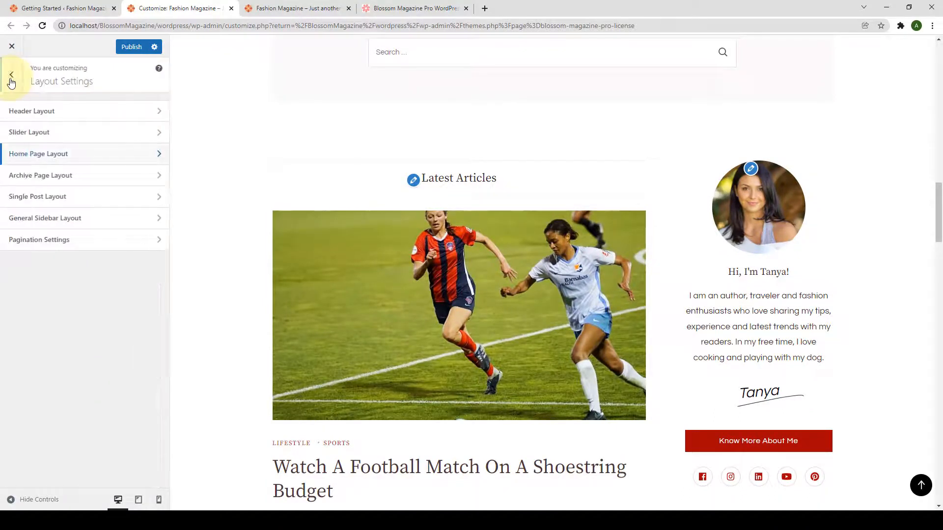
left_click(58, 186)
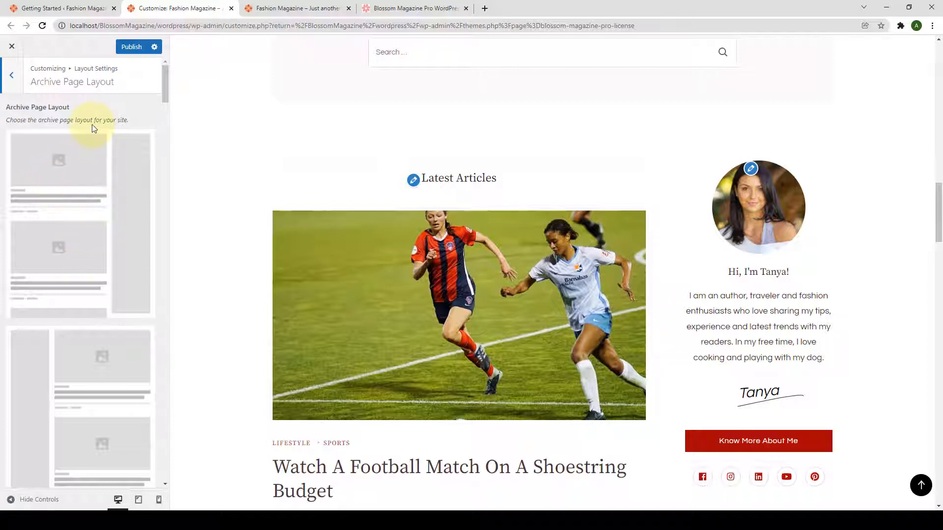
scroll(294, 214, "down", 5)
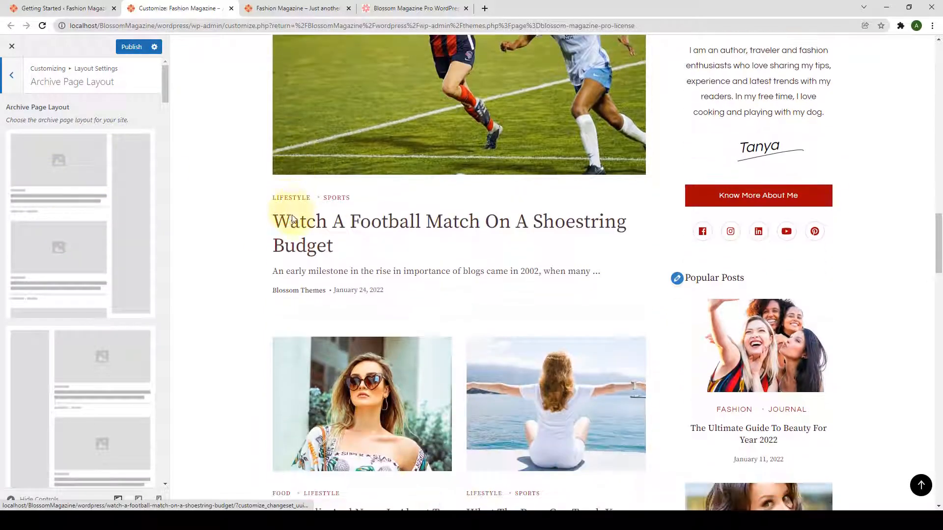
left_click(304, 198)
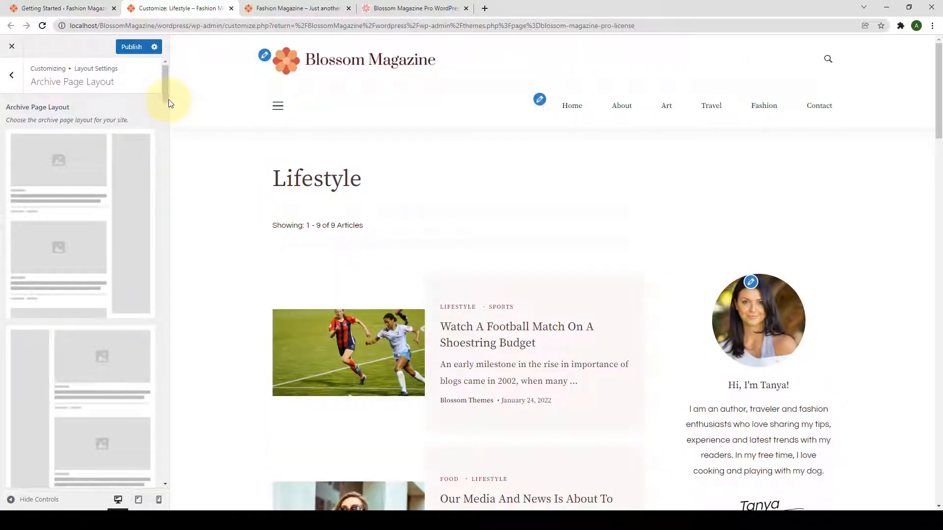
left_click_drag(167, 99, 170, 259)
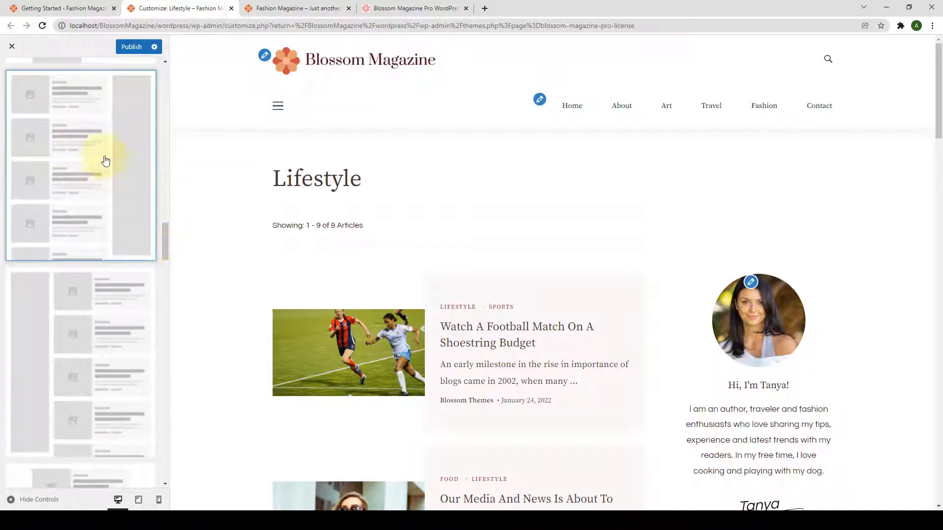
scroll(211, 256, "down", 5)
scroll(223, 263, "up", 2)
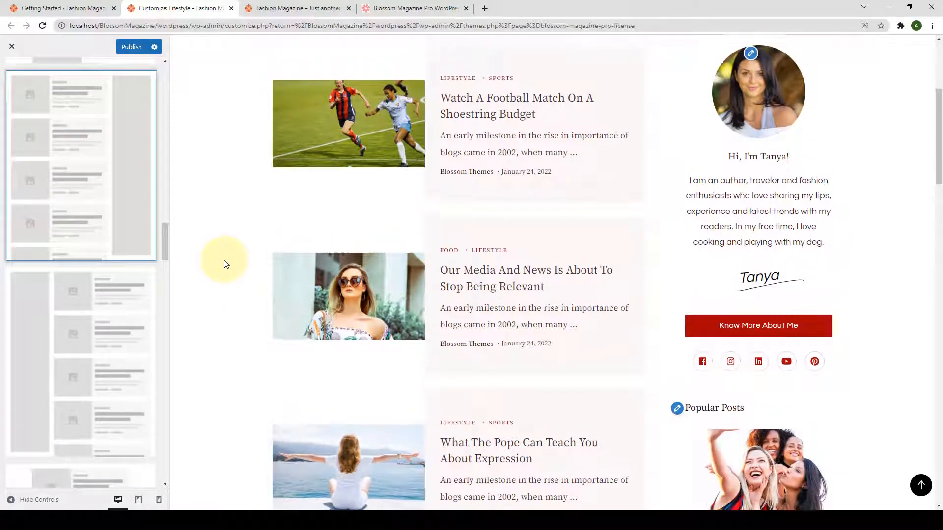
Step: Try the archive page layout that lists posts with image beside text, centred and without a sidebar
scroll(91, 313, "down", 3)
scroll(91, 313, "down", 1)
left_click(90, 311)
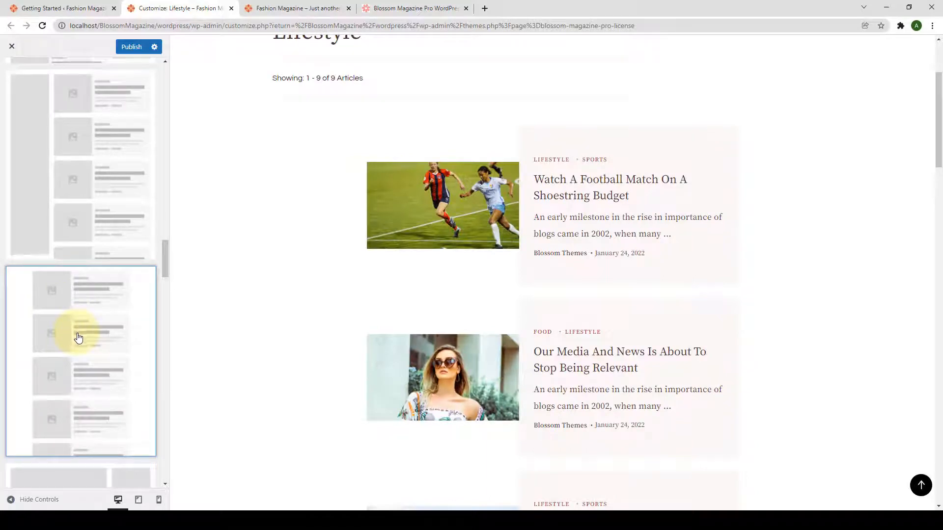
Step: Set the archive page layout back to the list with image beside text and a right sidebar
scroll(90, 390, "down", 8)
scroll(94, 391, "up", 4)
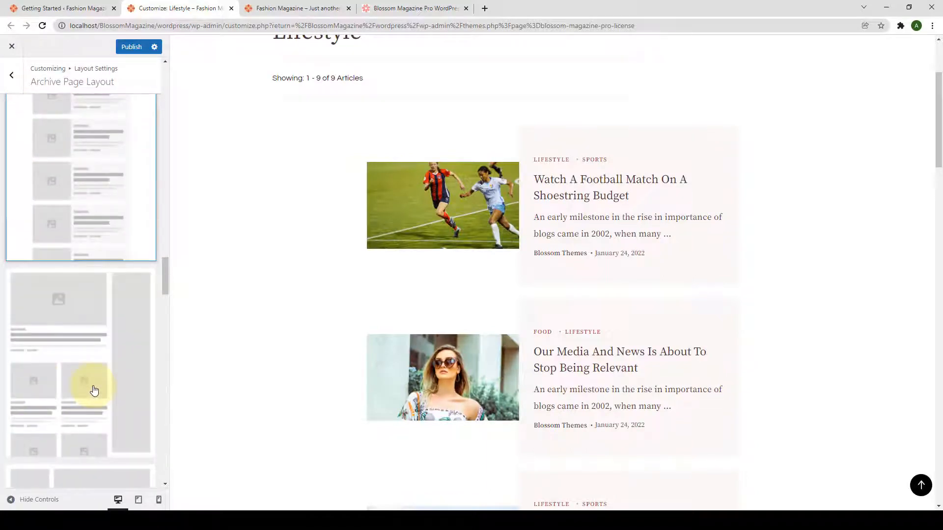
scroll(94, 390, "up", 6)
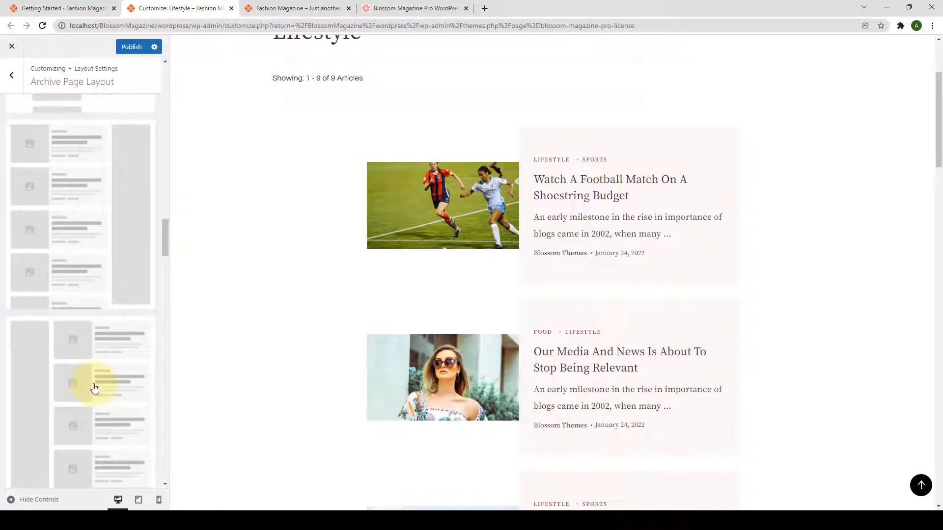
left_click(99, 225)
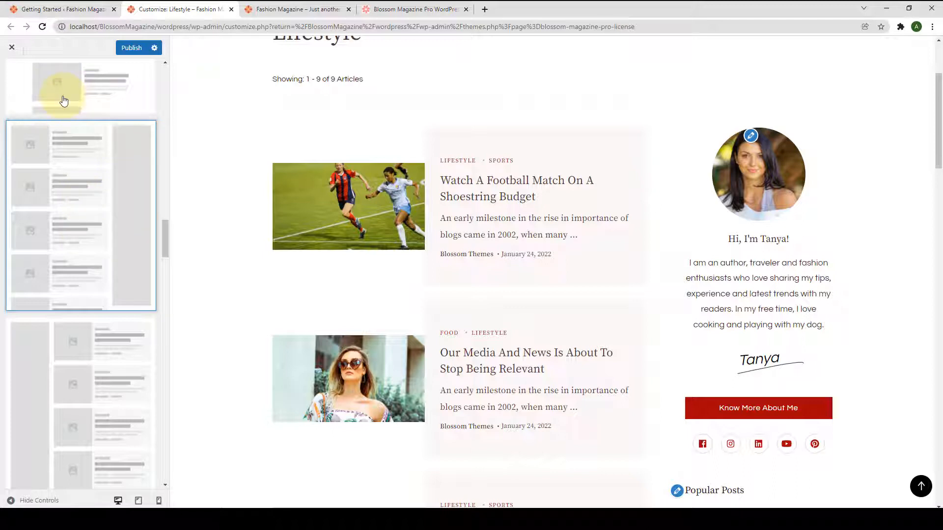
scroll(61, 98, "up", 4)
Step: Open the Single Post Layout options, preview the post "Watch A Football Match On A Shoestring Budget", and review the available layouts
left_click(11, 77)
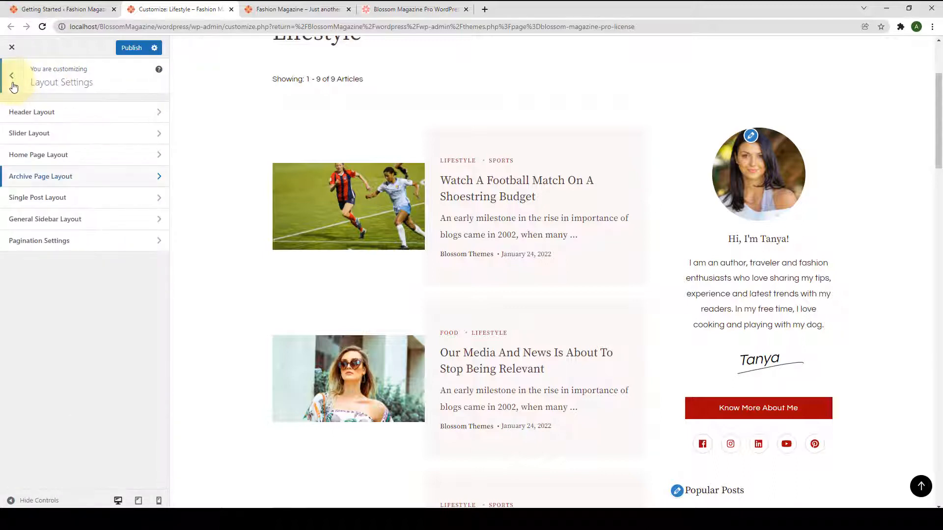
left_click(49, 199)
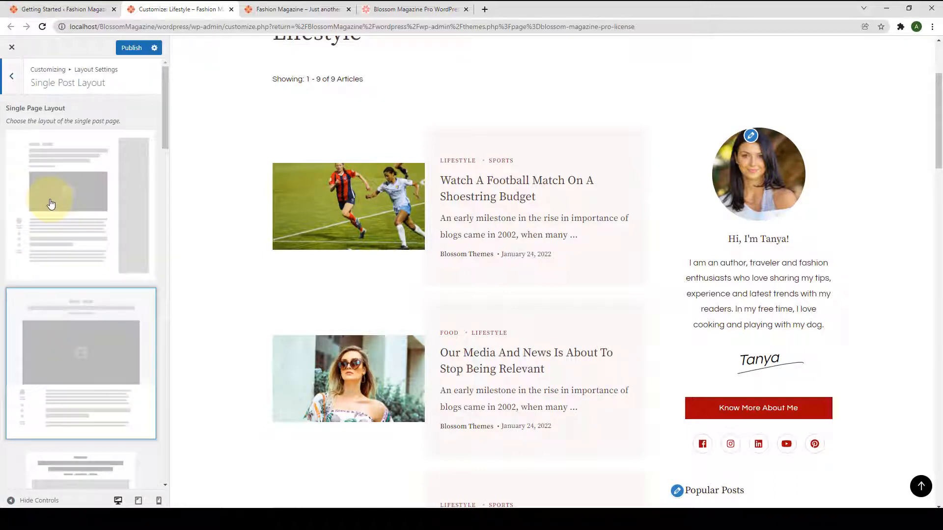
left_click(458, 187)
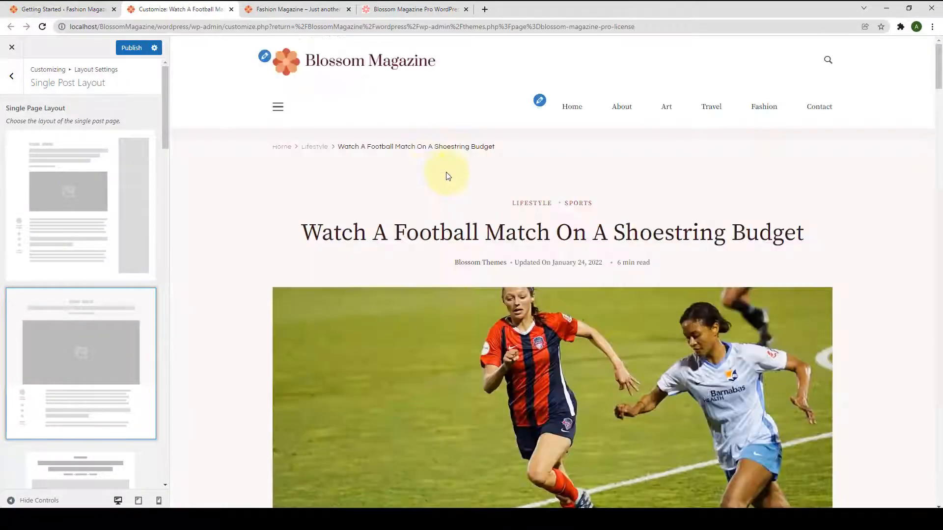
scroll(129, 181, "down", 6)
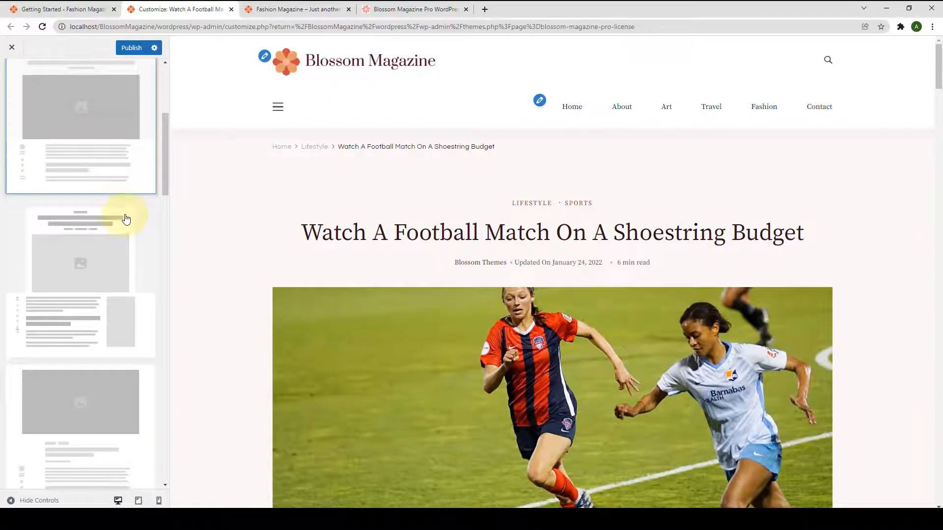
scroll(126, 235, "down", 5)
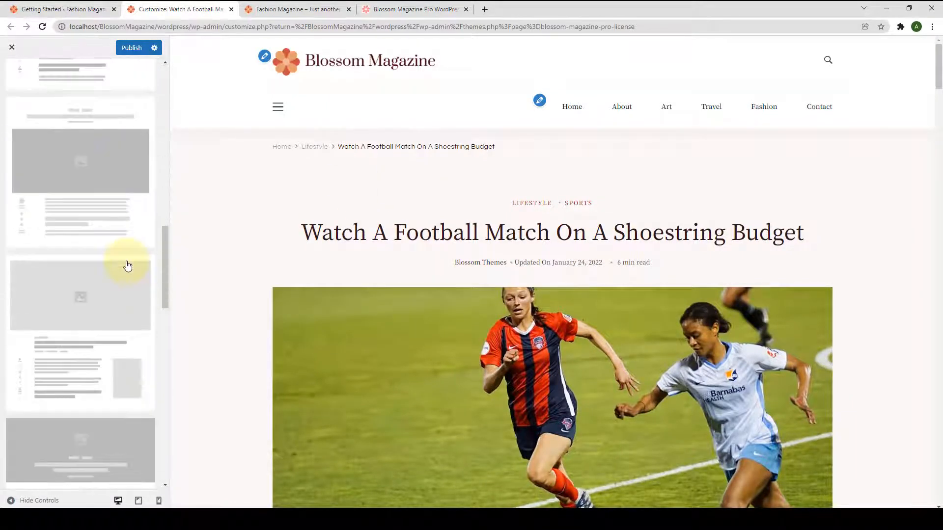
scroll(127, 266, "down", 6)
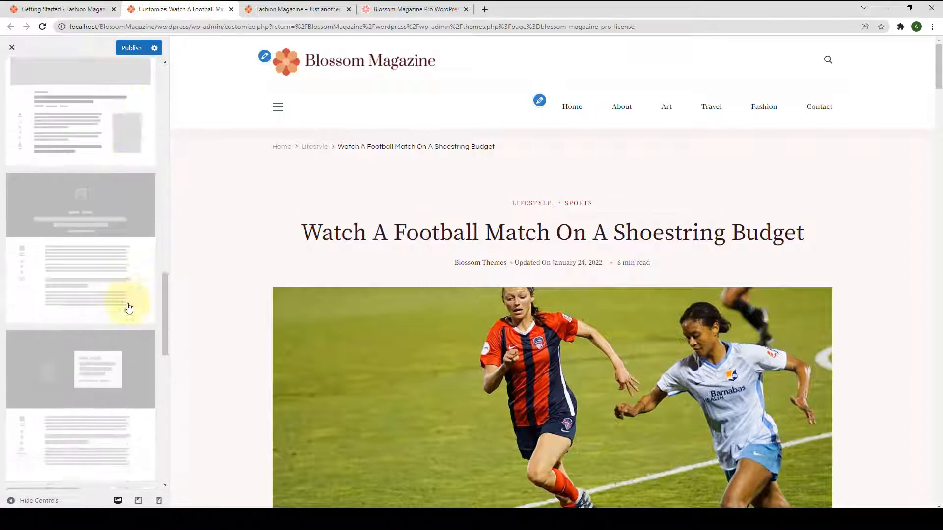
scroll(127, 325, "up", 3)
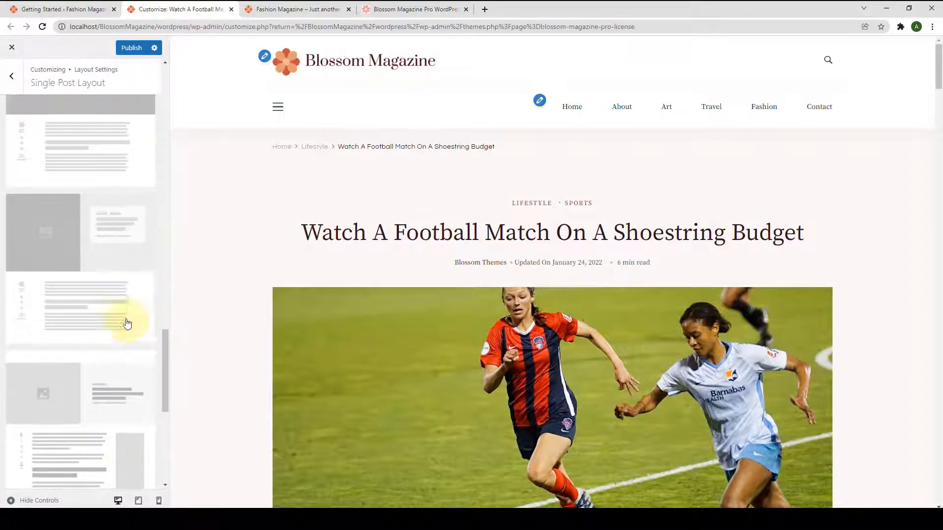
scroll(86, 282, "up", 1)
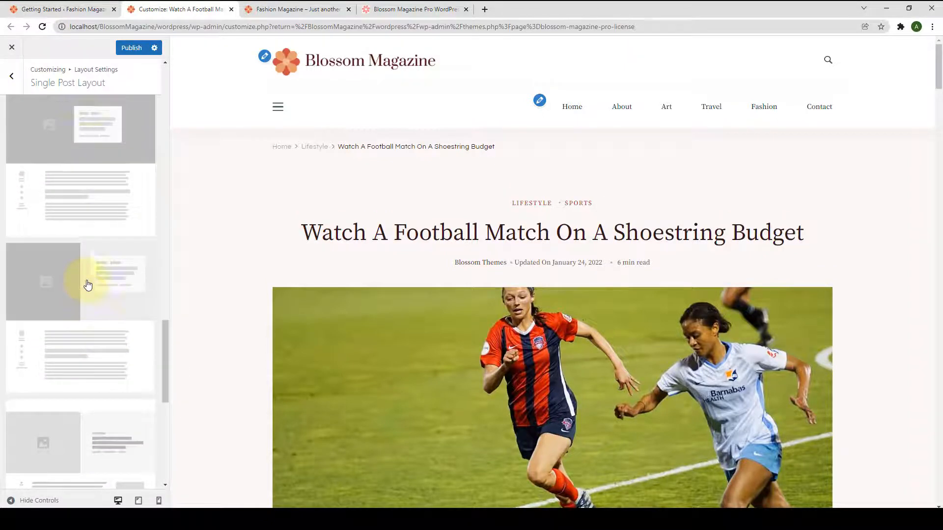
Step: Try the single post layout with a title card overlapping the right side of the featured image, and check the post preview
left_click(84, 130)
scroll(93, 196, "up", 1)
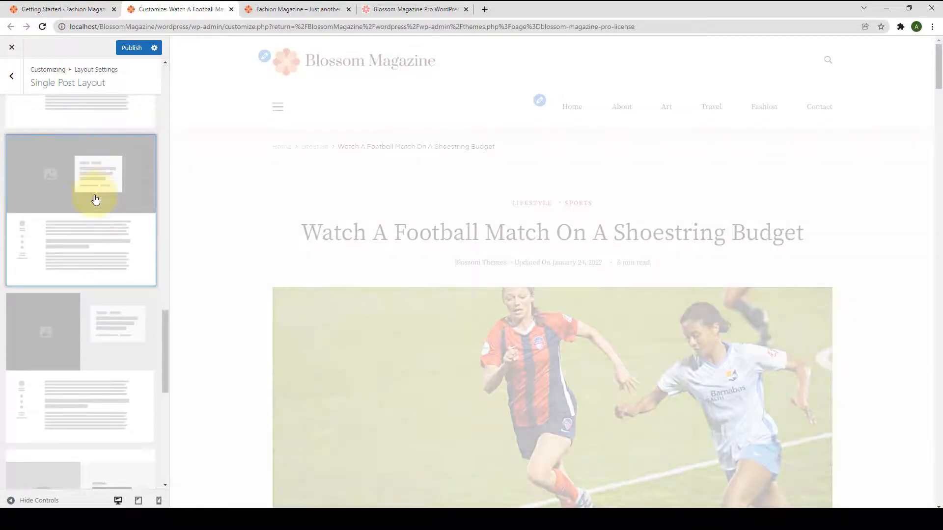
scroll(563, 244, "down", 8)
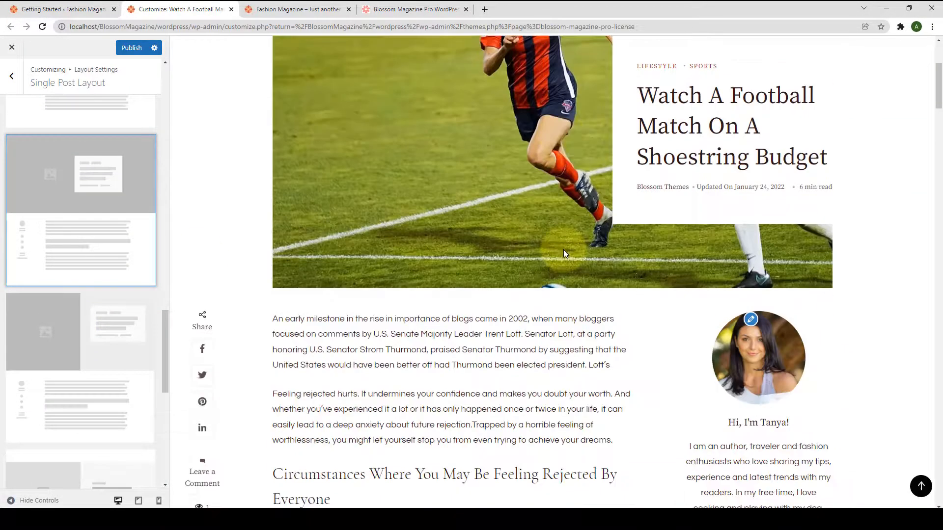
scroll(565, 253, "up", 5)
scroll(564, 254, "up", 2)
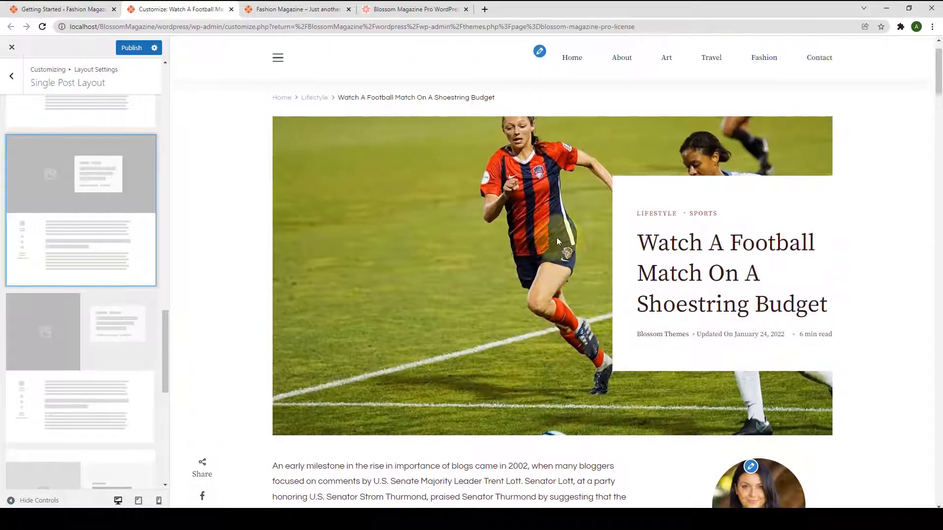
Step: Set the single post layout to the one with the title centred over the featured image, and publish the changes
scroll(90, 284, "down", 8)
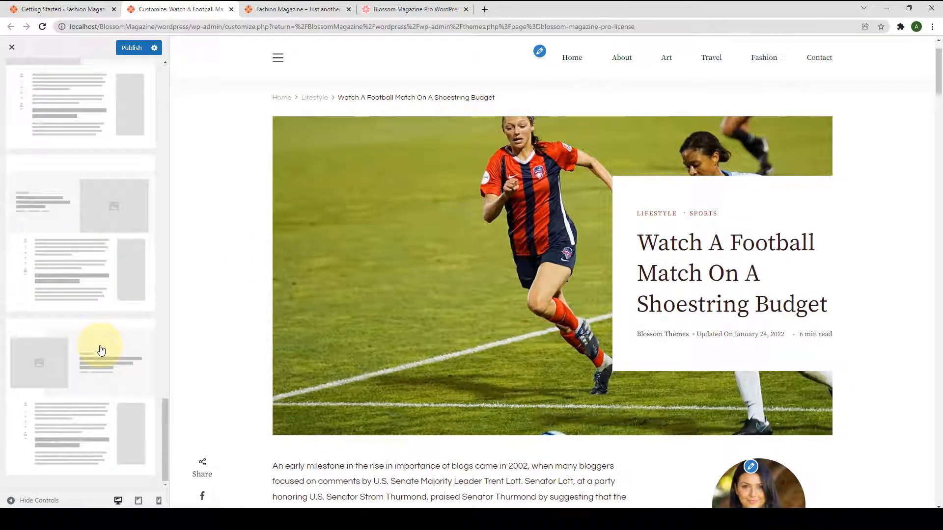
scroll(101, 344, "up", 8)
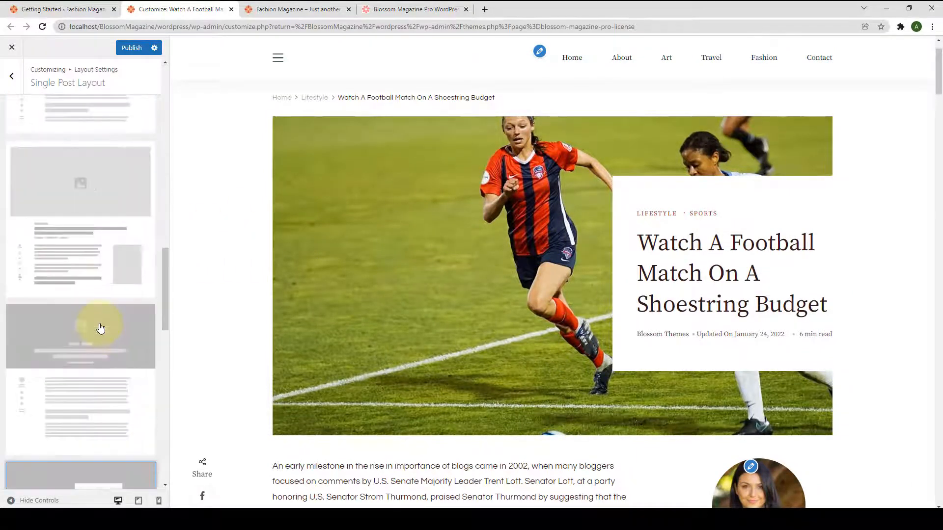
scroll(111, 253, "down", 2)
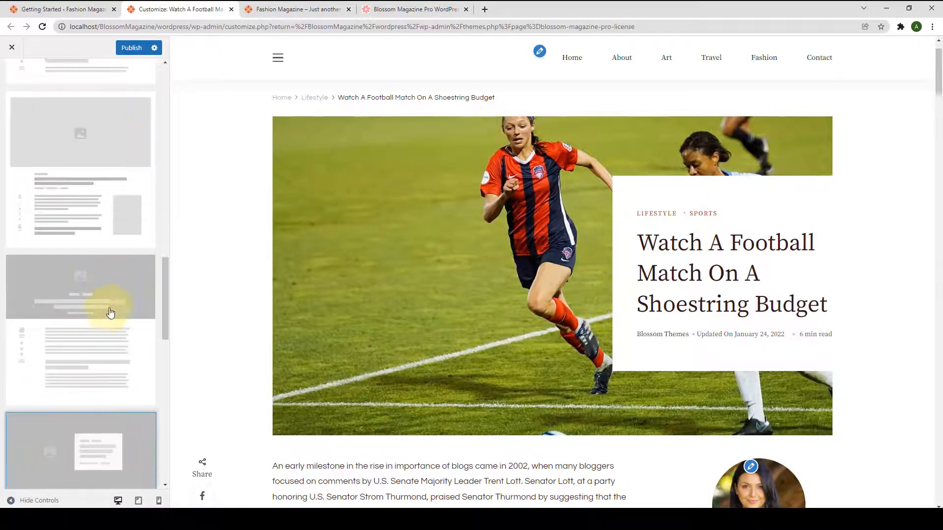
left_click(112, 314)
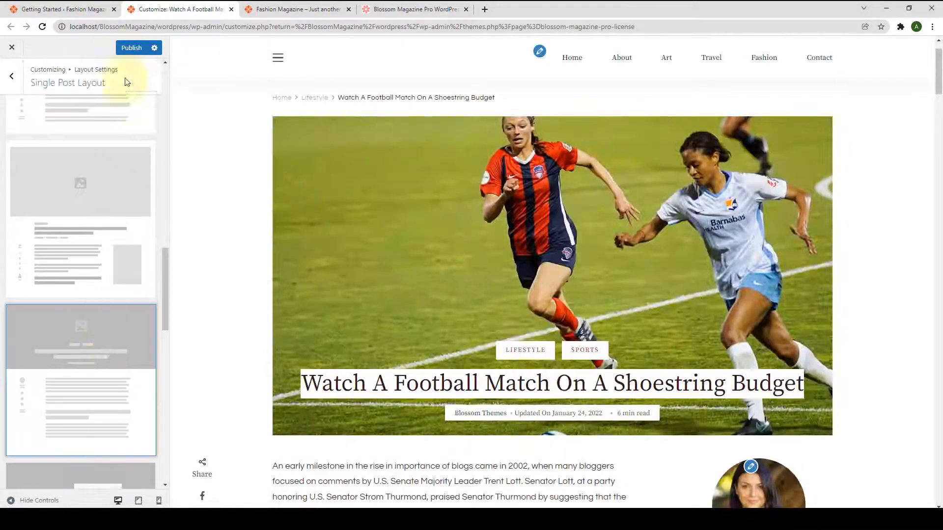
left_click(129, 48)
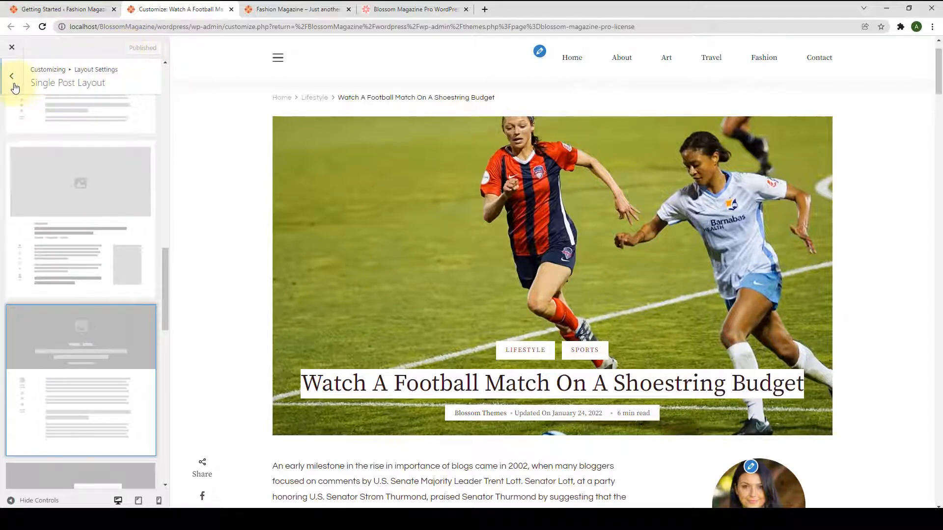
Step: Open the General Sidebar Layout settings and review the page, post and default sidebar options
left_click(12, 76)
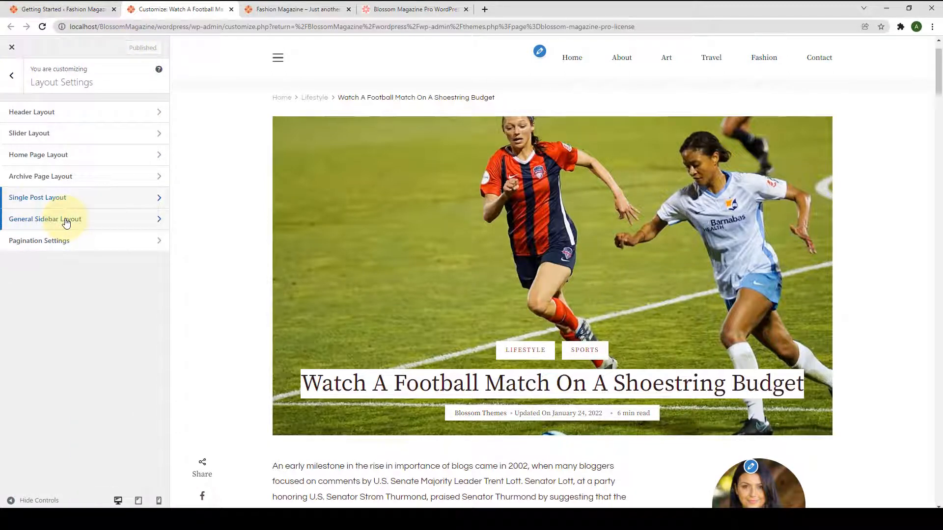
left_click(64, 220)
scroll(98, 260, "down", 4)
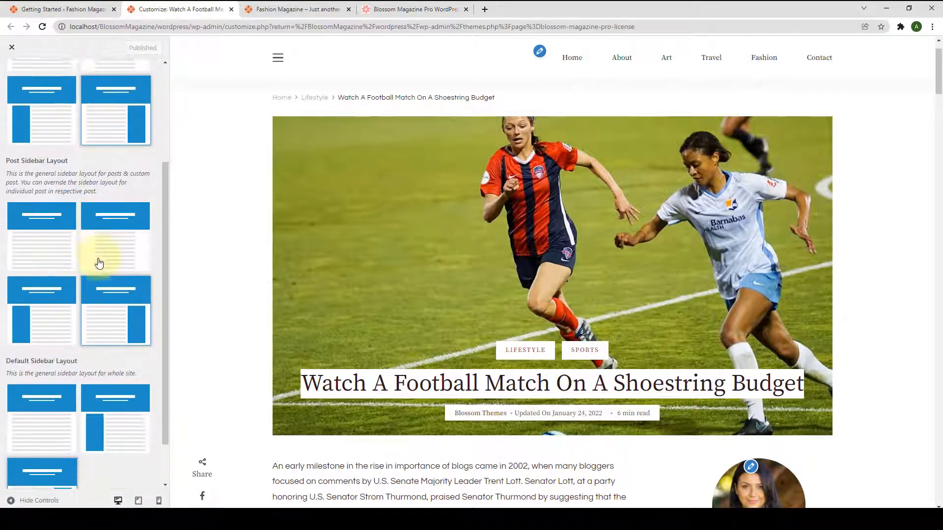
scroll(96, 275, "up", 4)
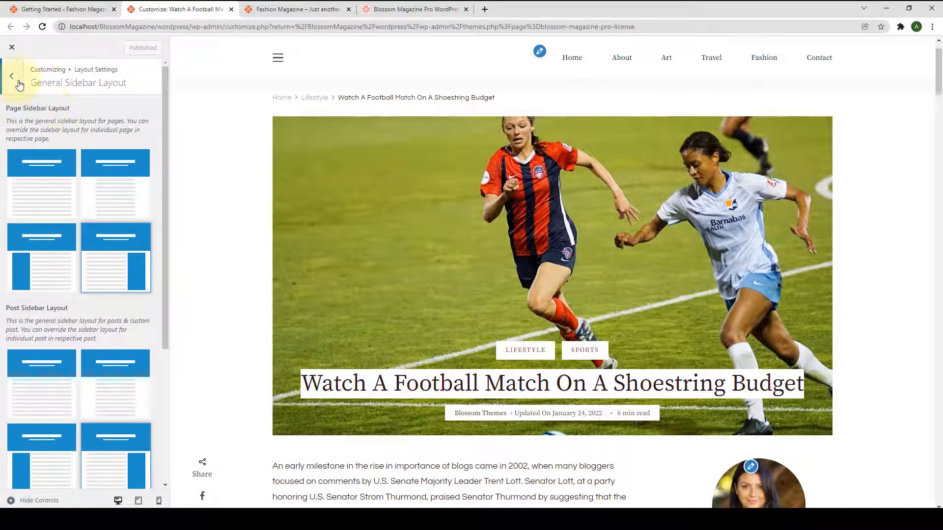
Step: Open the Pagination Settings and examine the pagination below the posts on the home page preview
left_click(12, 76)
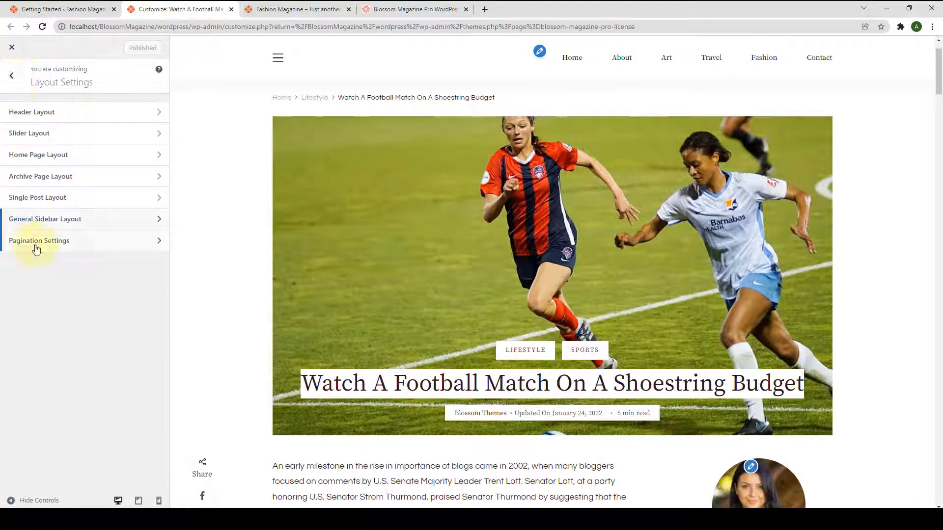
left_click(72, 248)
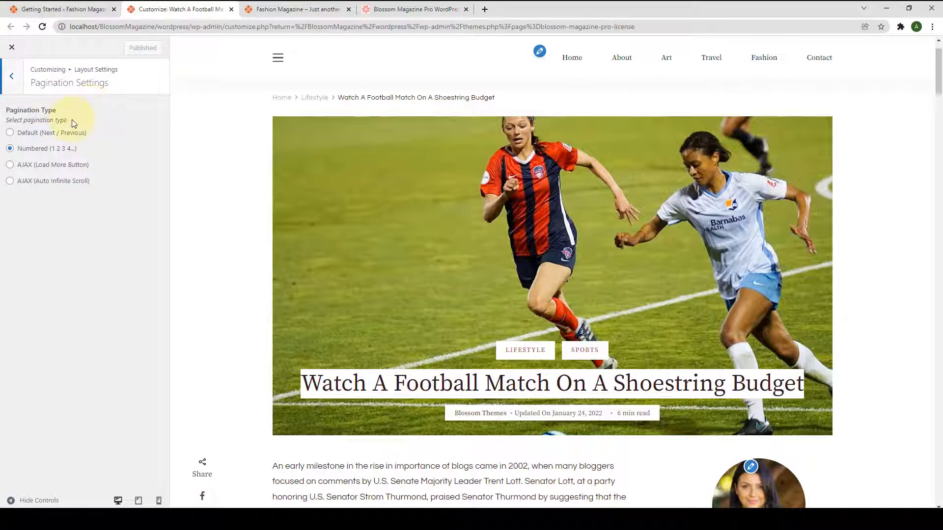
left_click(572, 59)
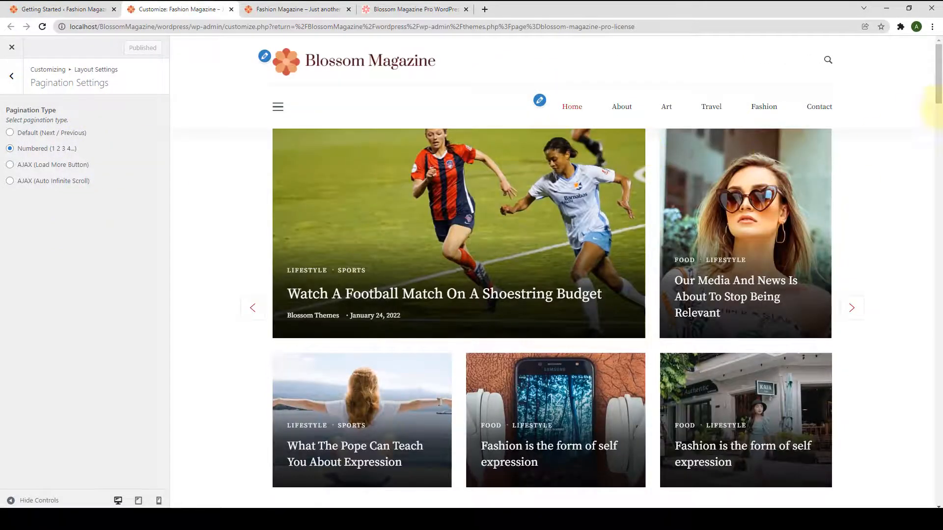
left_click_drag(939, 100, 939, 436)
scroll(516, 246, "down", 3)
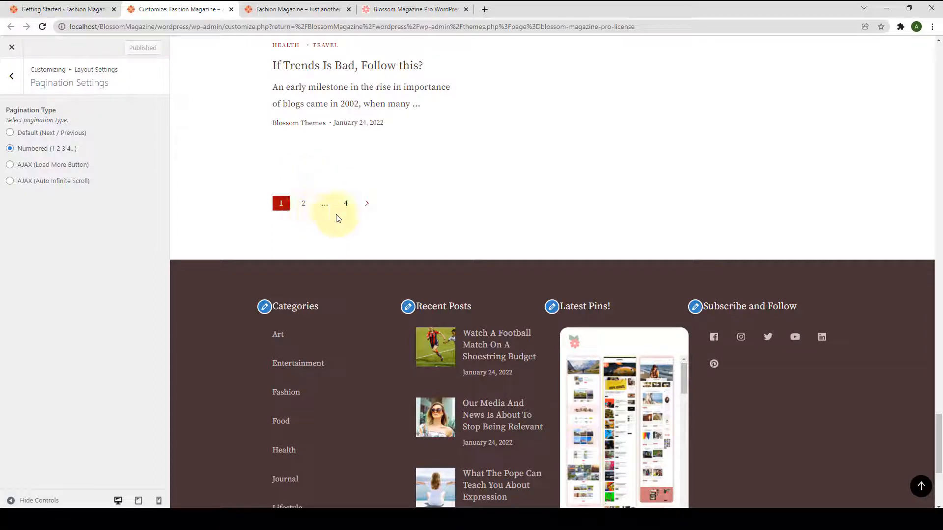
Step: Try the Default (Next / Previous) pagination type, and switch it to AJAX (Load More Button)
left_click(6, 134)
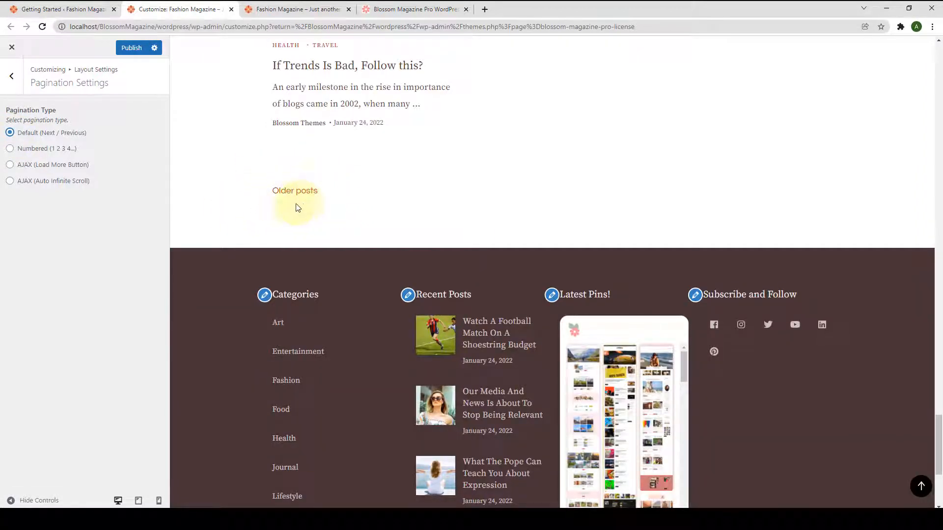
left_click(9, 166)
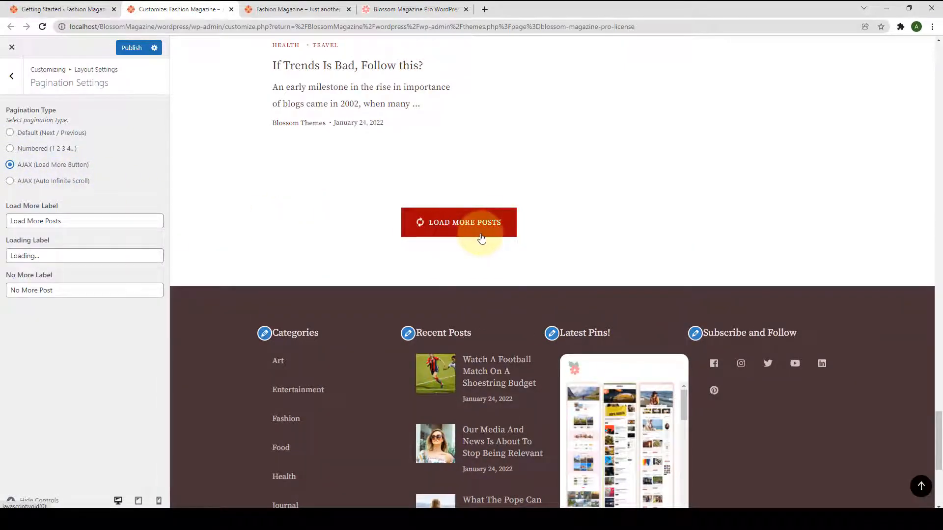
Step: Review the Load More, Loading and No More label fields of the AJAX load more pagination
left_click_drag(93, 223, 2, 235)
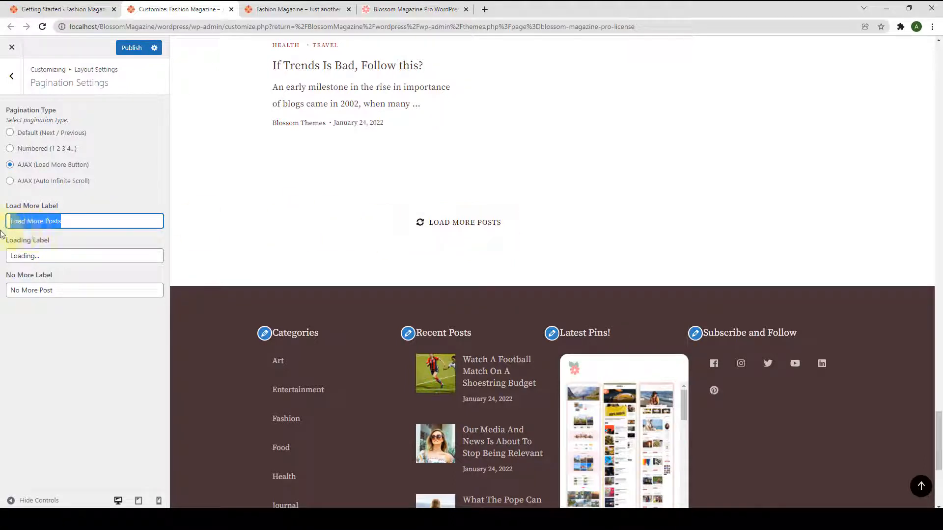
left_click_drag(59, 256, 4, 271)
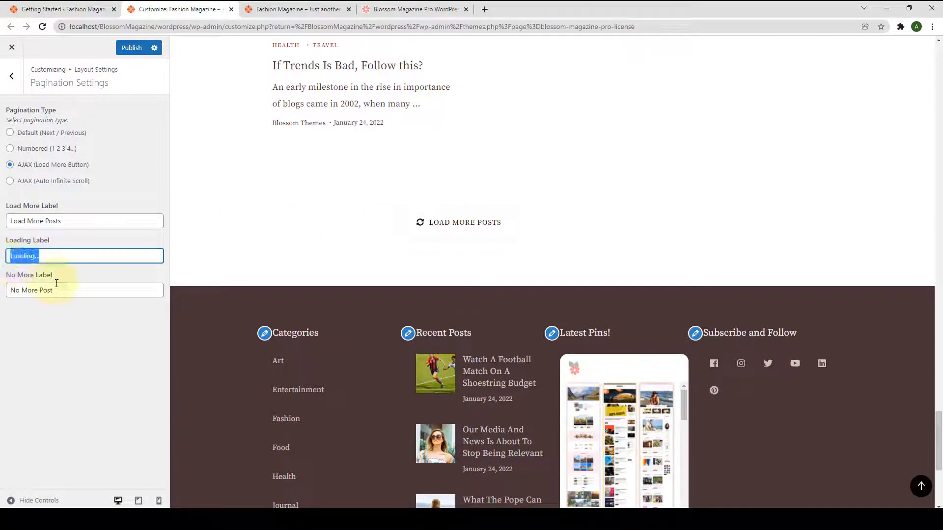
left_click_drag(57, 289, 10, 283)
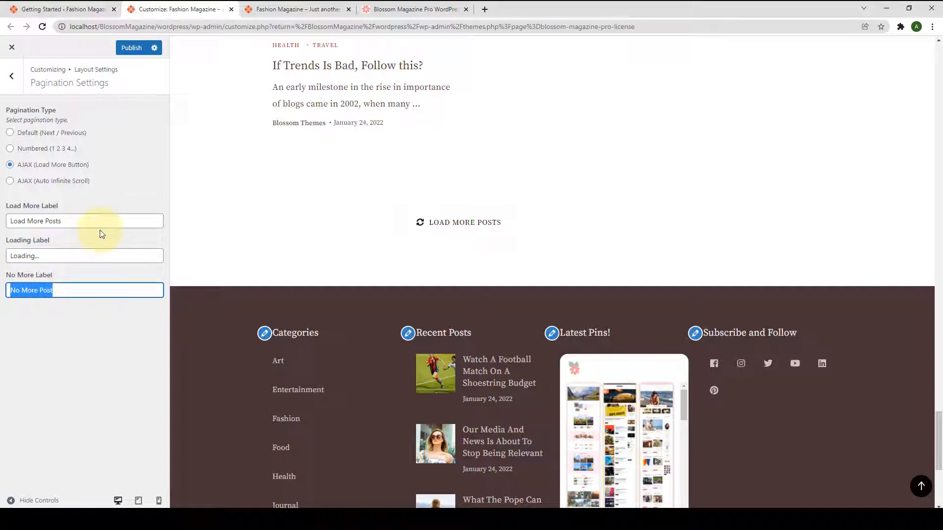
left_click(110, 316)
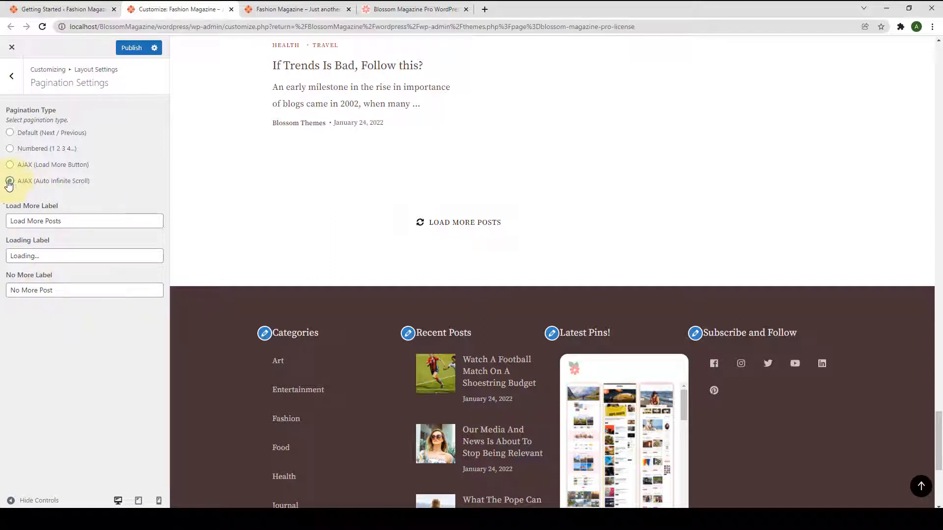
Step: Try the AJAX (Auto Infinite Scroll) pagination type and check how posts load down the home page preview
left_click(9, 181)
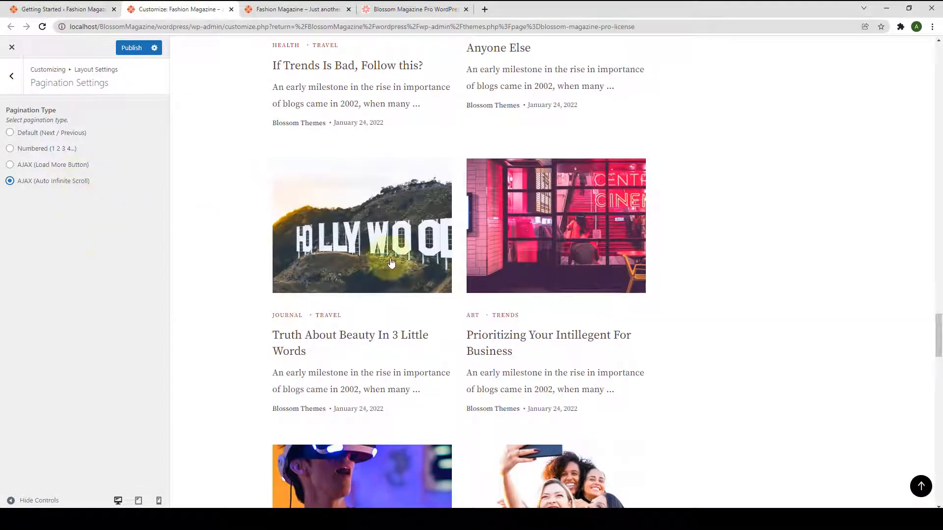
scroll(420, 249, "down", 9)
scroll(419, 249, "down", 13)
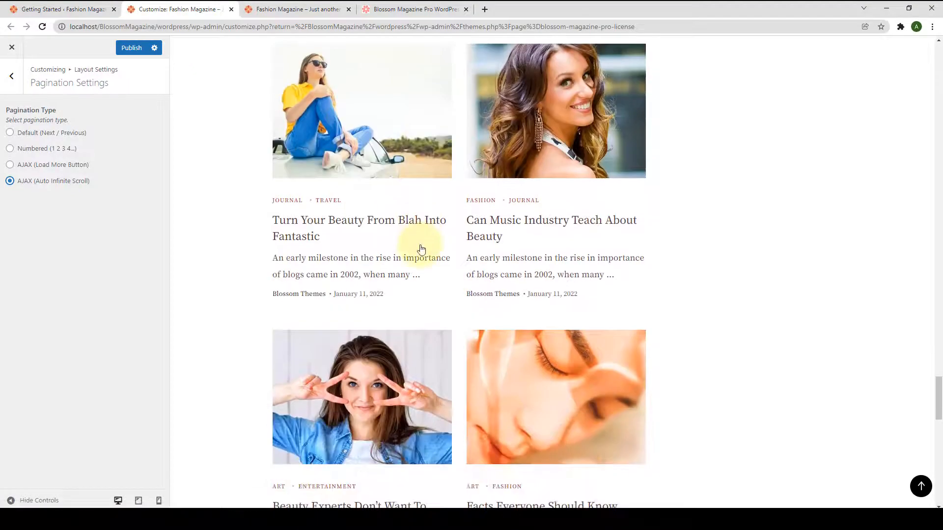
scroll(421, 247, "down", 5)
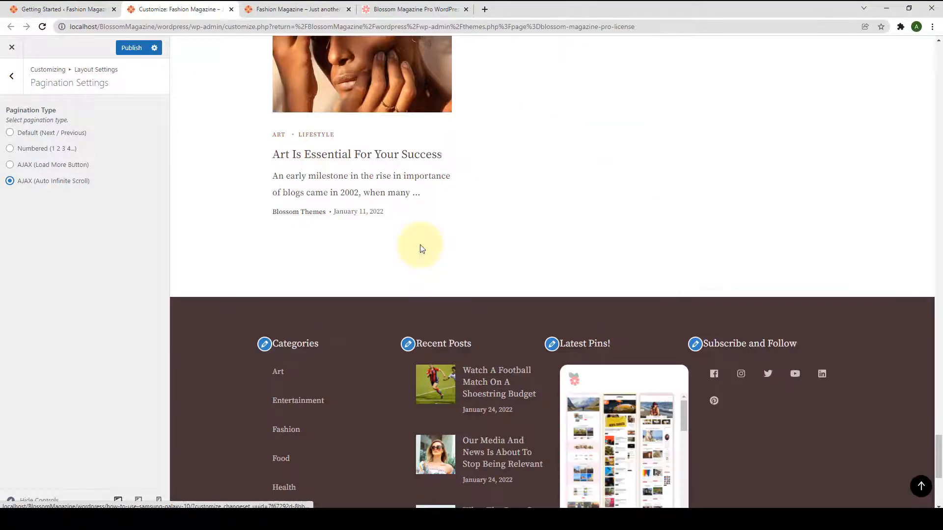
scroll(420, 248, "up", 4)
scroll(396, 217, "down", 20)
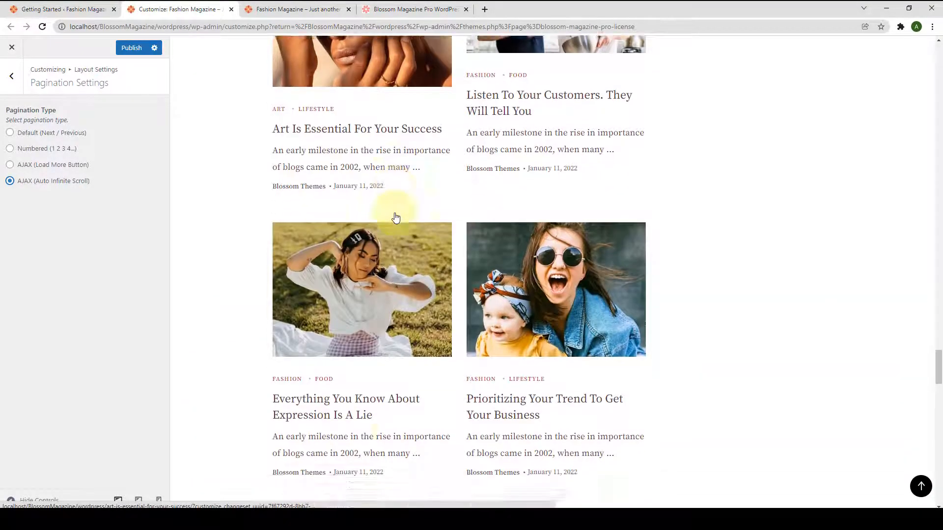
scroll(396, 217, "down", 7)
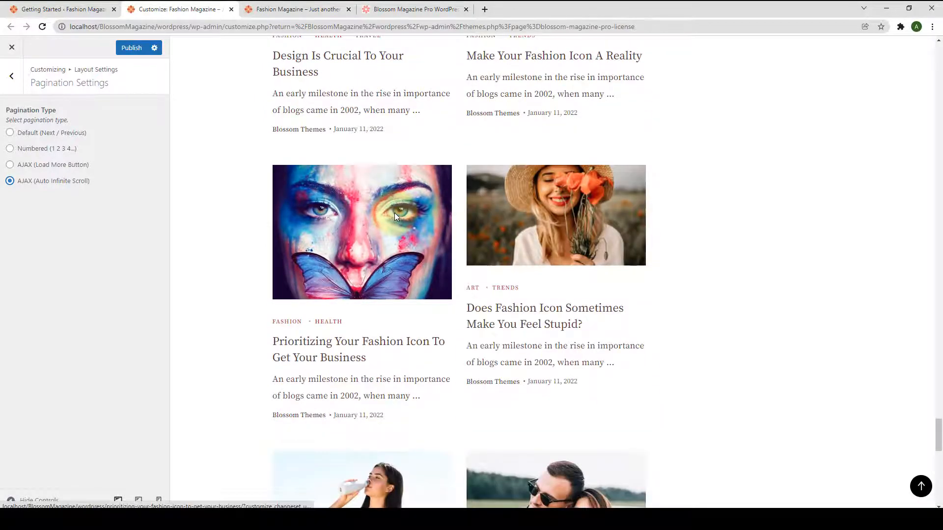
Step: Set the pagination type to Numbered (1 2 3 4...) and check the page numbers below the posts
scroll(394, 215, "down", 4)
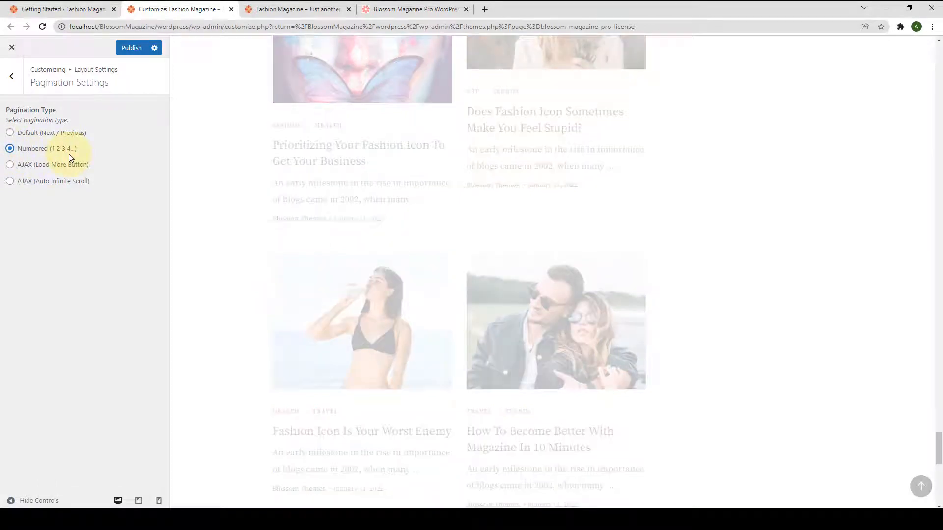
scroll(480, 204, "up", 6)
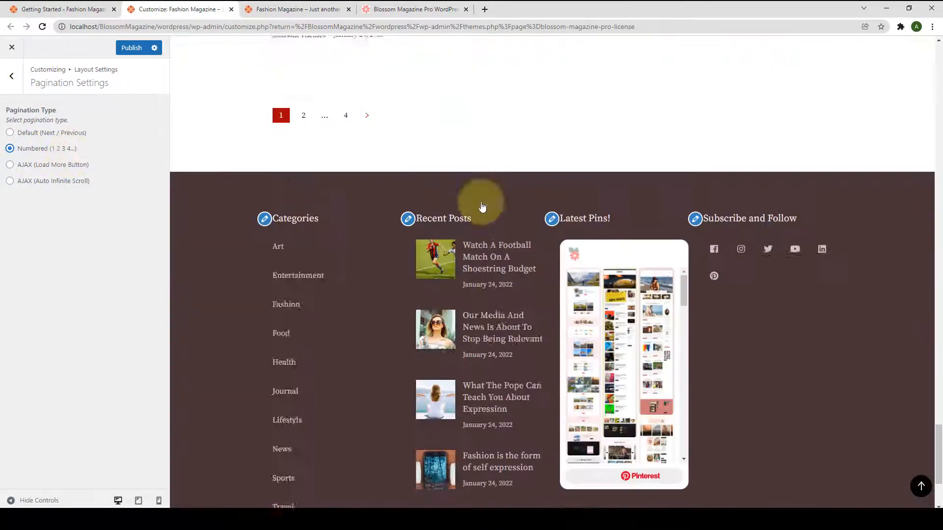
scroll(483, 204, "up", 3)
Step: Open the News Ticker Settings under Frontpage Settings and enable the news ticker section
left_click(11, 75)
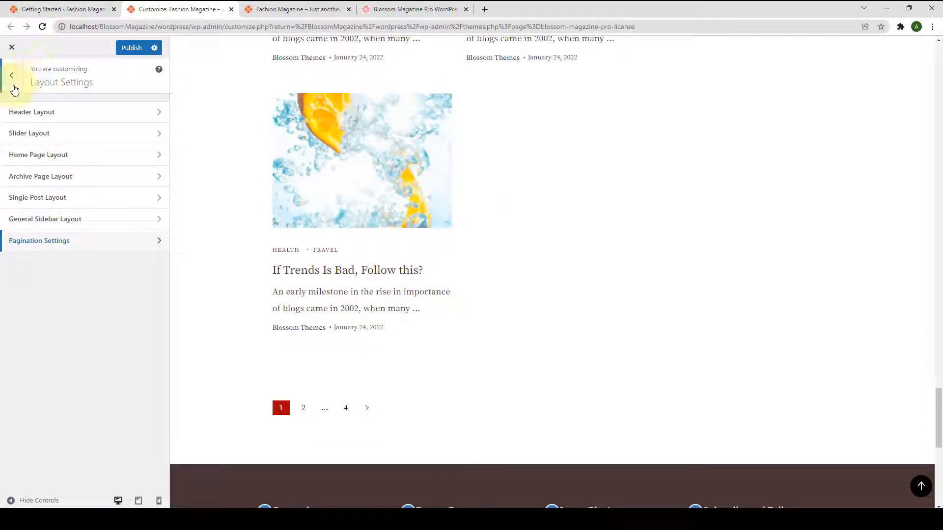
left_click(14, 88)
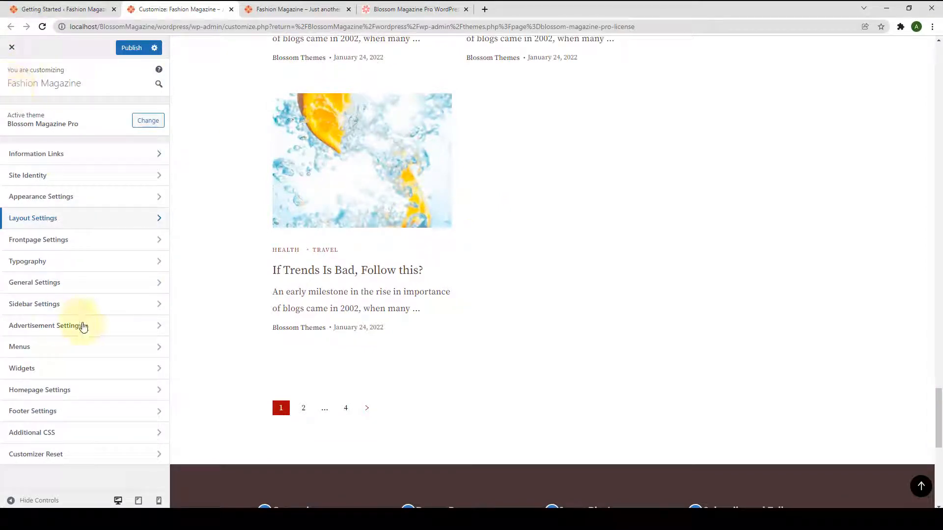
left_click(99, 242)
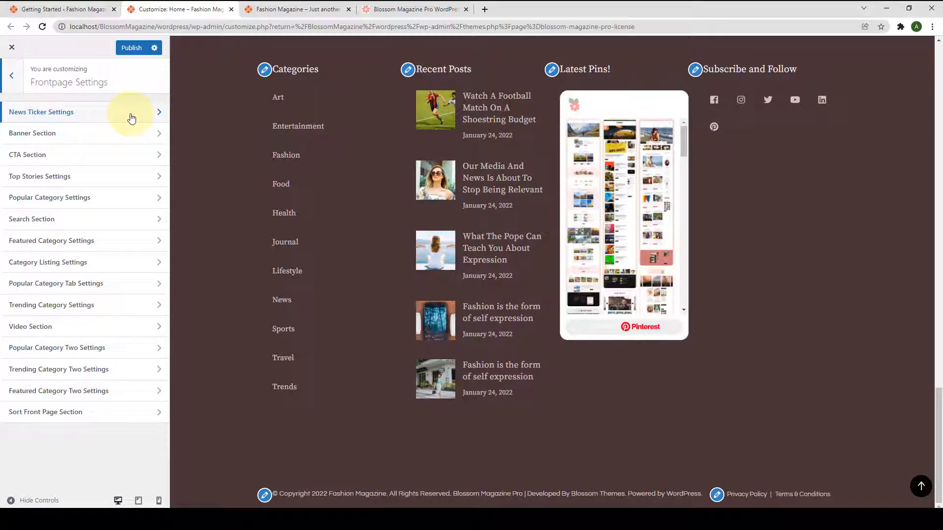
left_click(131, 118)
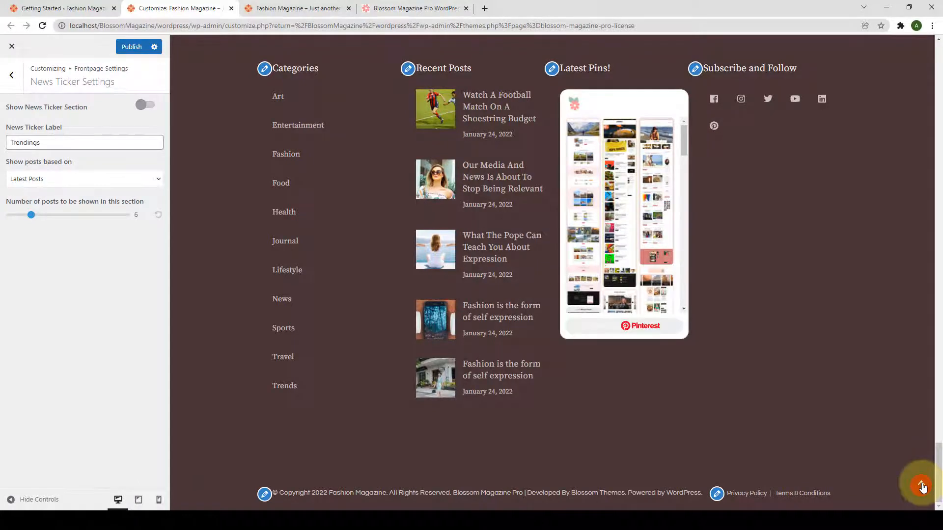
left_click(922, 487)
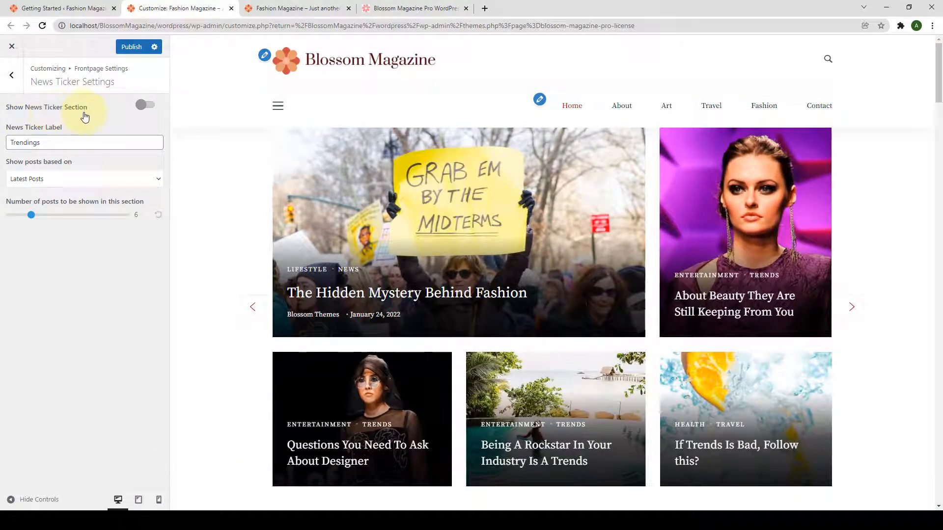
left_click(145, 105)
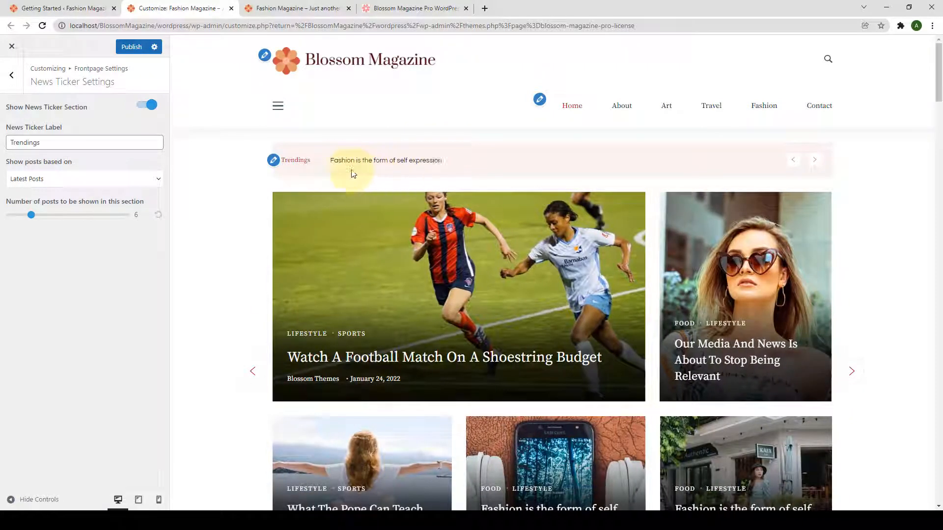
Step: Try basing the news ticker posts on Popular Posts and on Category, and browse the categories on offer
left_click(157, 180)
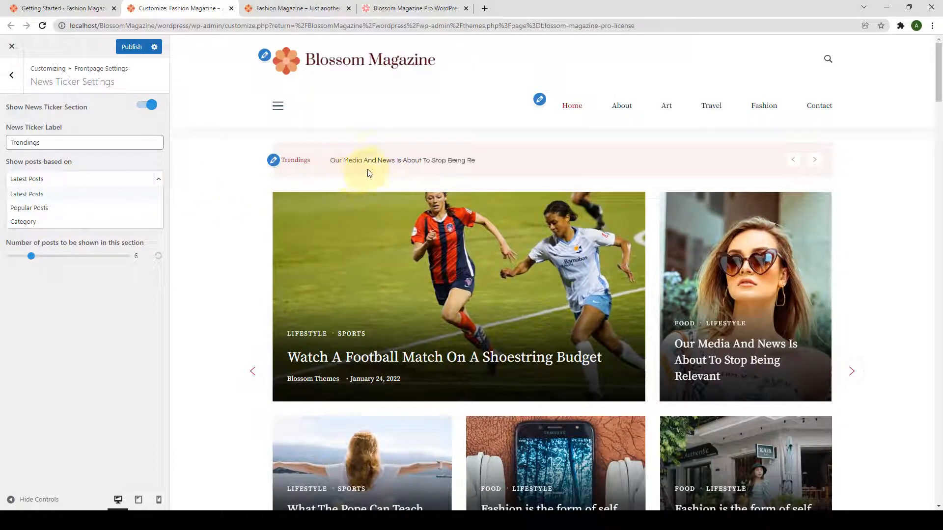
left_click(22, 208)
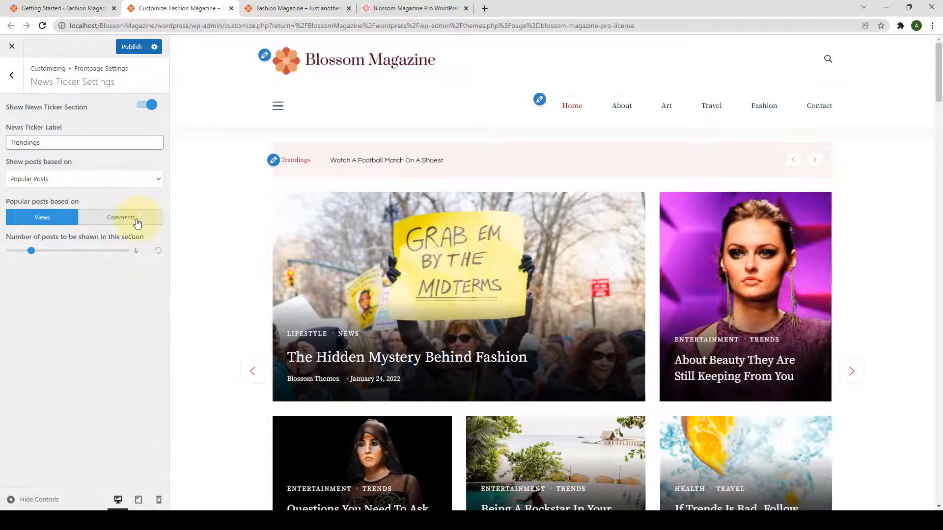
left_click(126, 185)
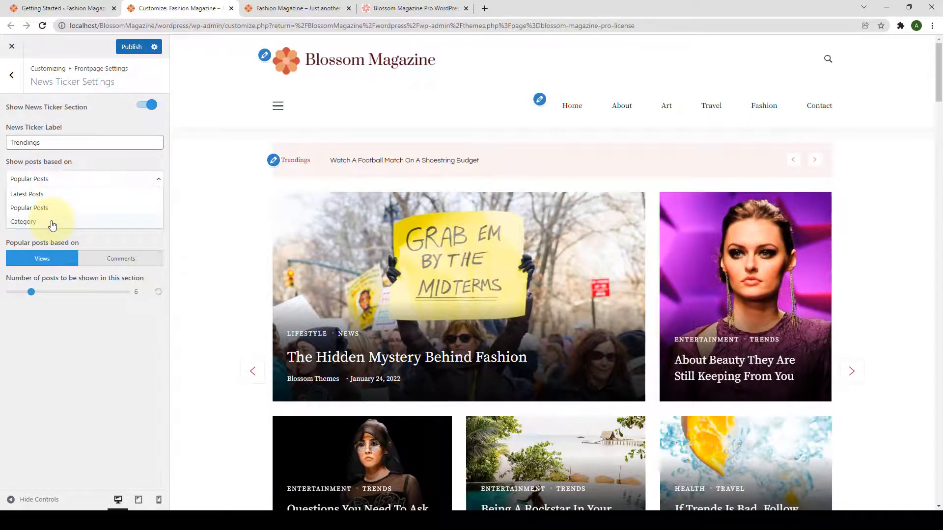
left_click(52, 219)
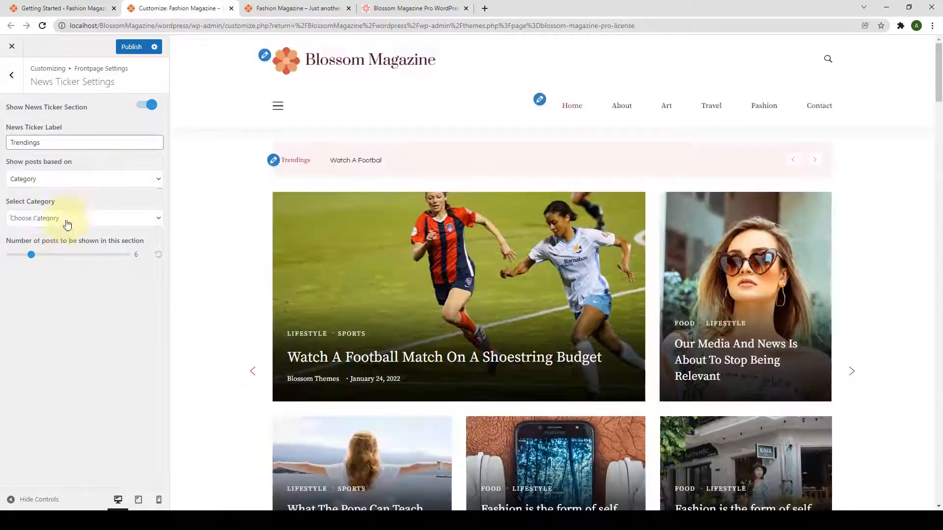
left_click(67, 224)
scroll(74, 290, "down", 2)
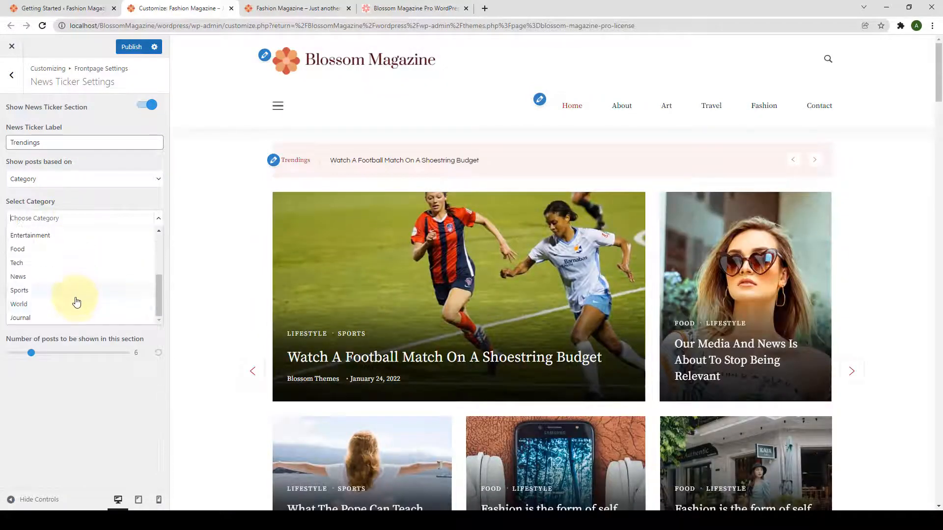
scroll(77, 289, "up", 2)
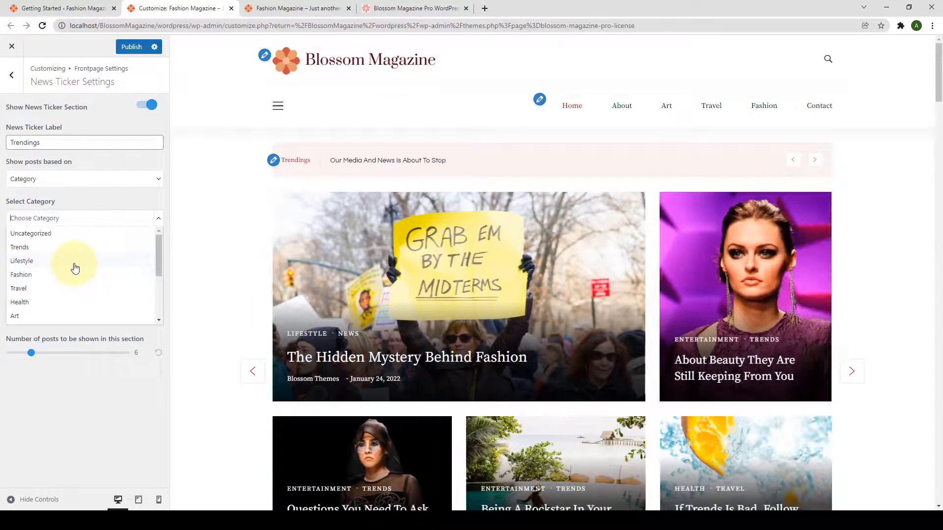
left_click(91, 208)
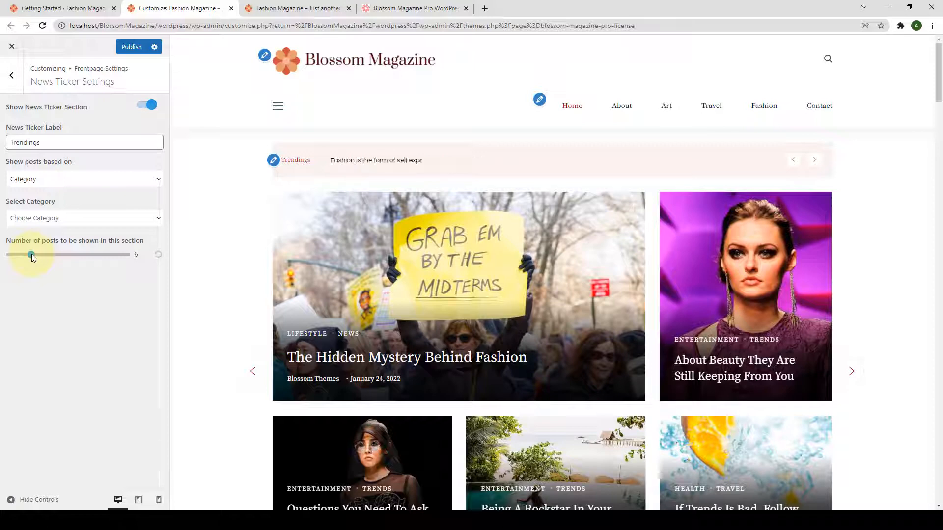
Step: Examine the news ticker's number of posts and label options
mouse_move(56, 254)
left_mouse_down()
mouse_move(67, 255)
mouse_move(39, 255)
left_mouse_up()
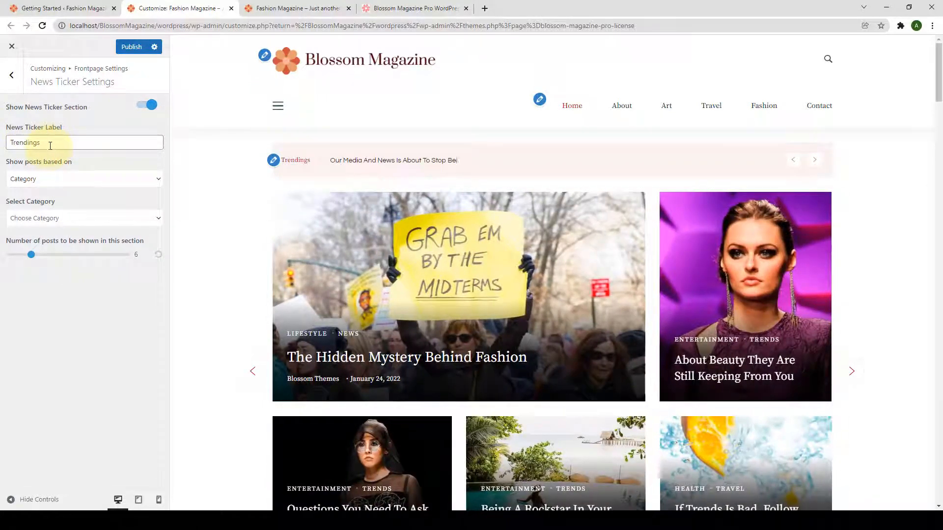
left_click_drag(50, 146, 10, 144)
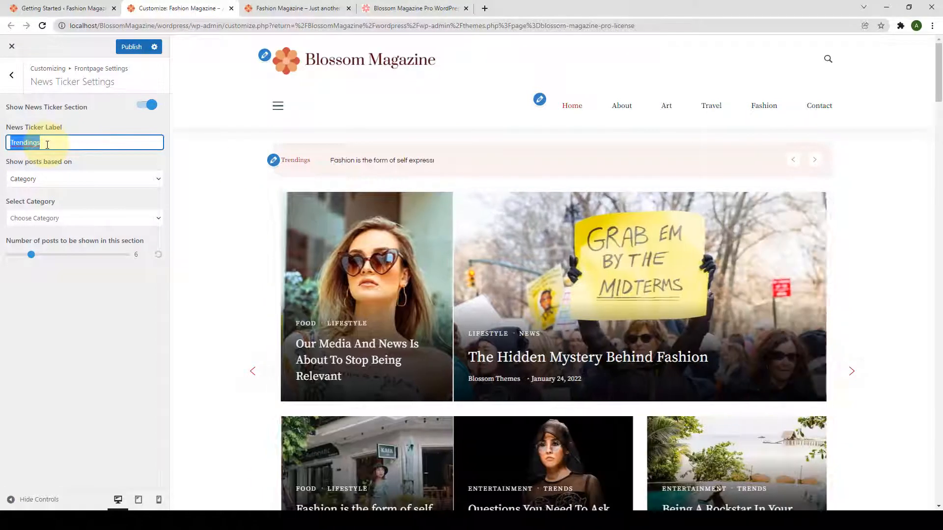
key("BackSpace")
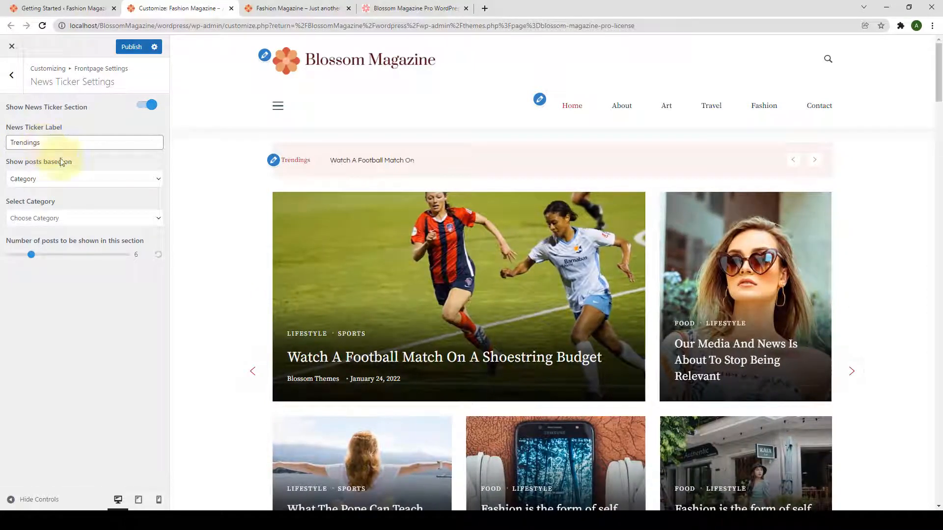
Step: Set the news ticker to show Latest Posts and return to the Frontpage Settings
left_click(109, 182)
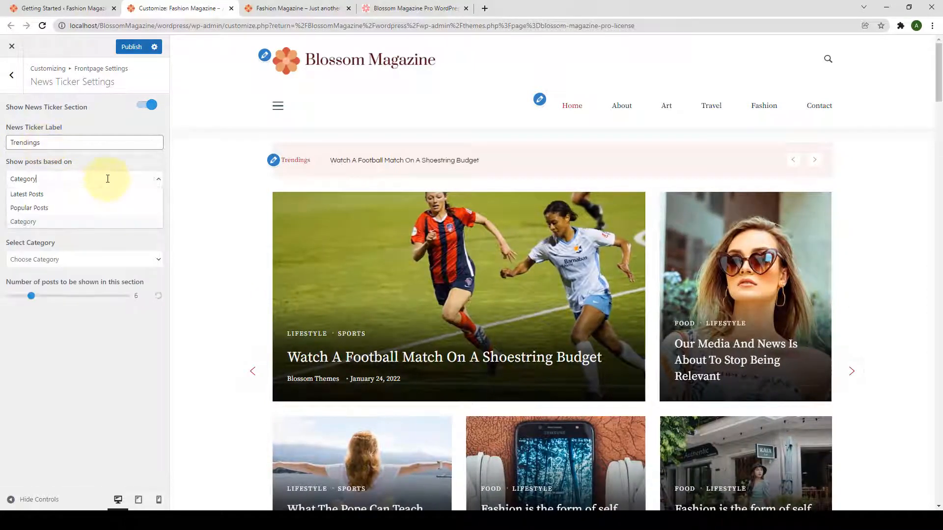
left_click(53, 197)
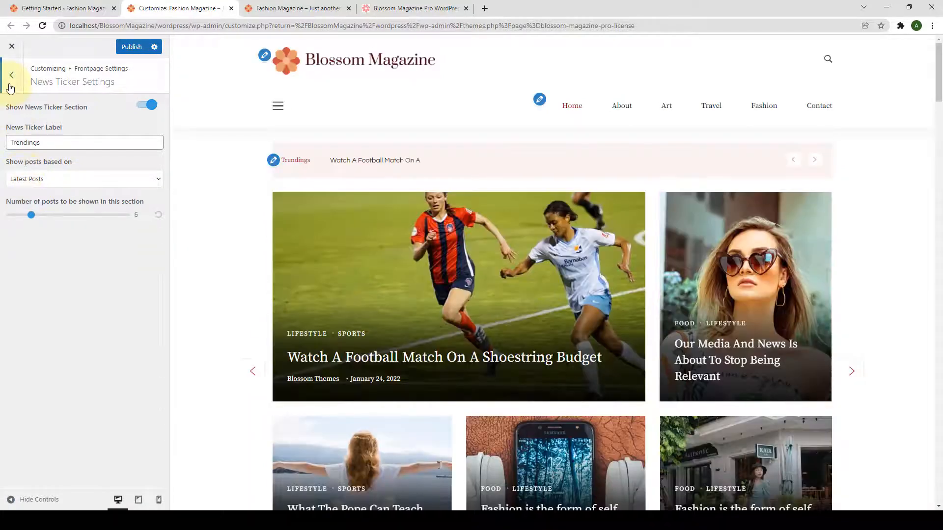
left_click(10, 86)
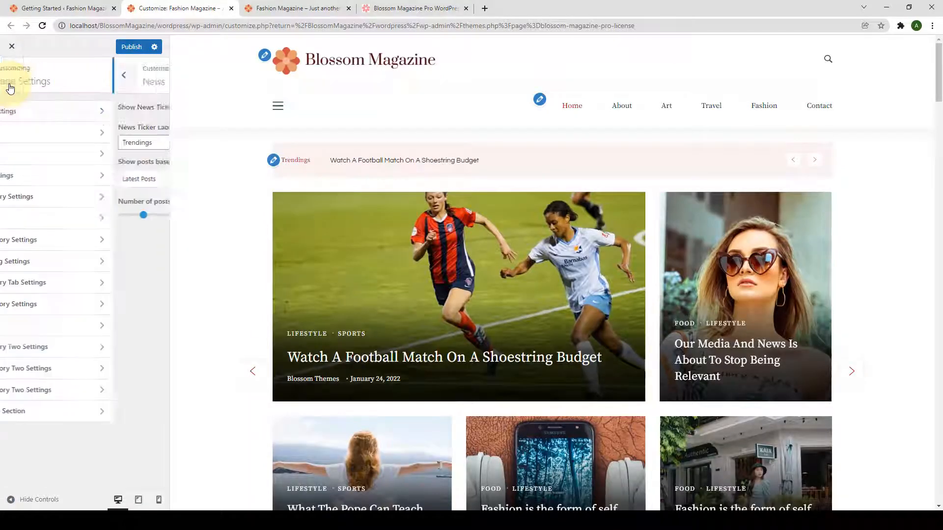
Step: Review the Banner Section and CTA Section options, and open the Top Stories Settings
left_click(52, 144)
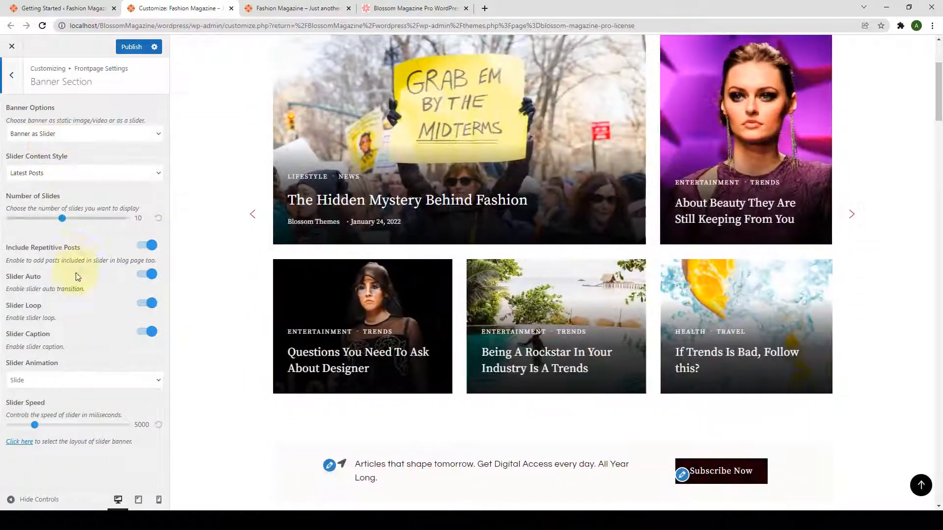
left_click(16, 81)
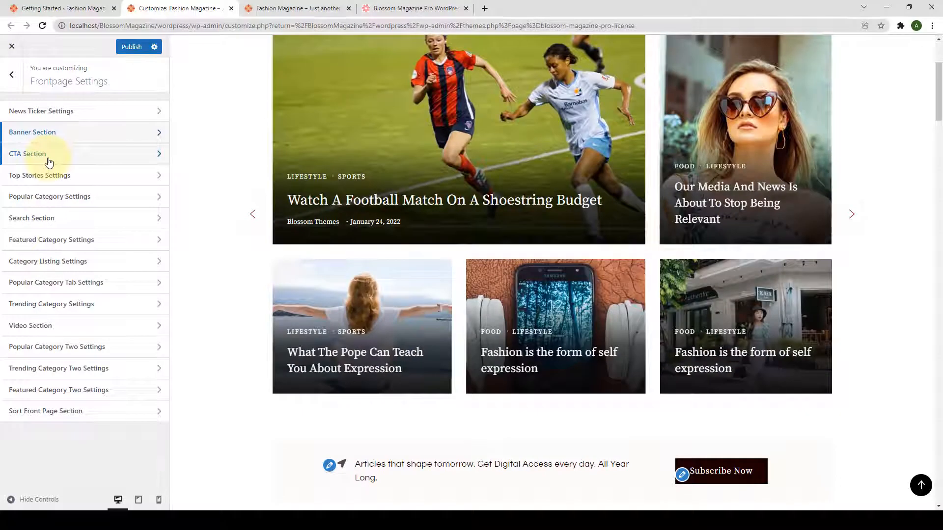
left_click(47, 156)
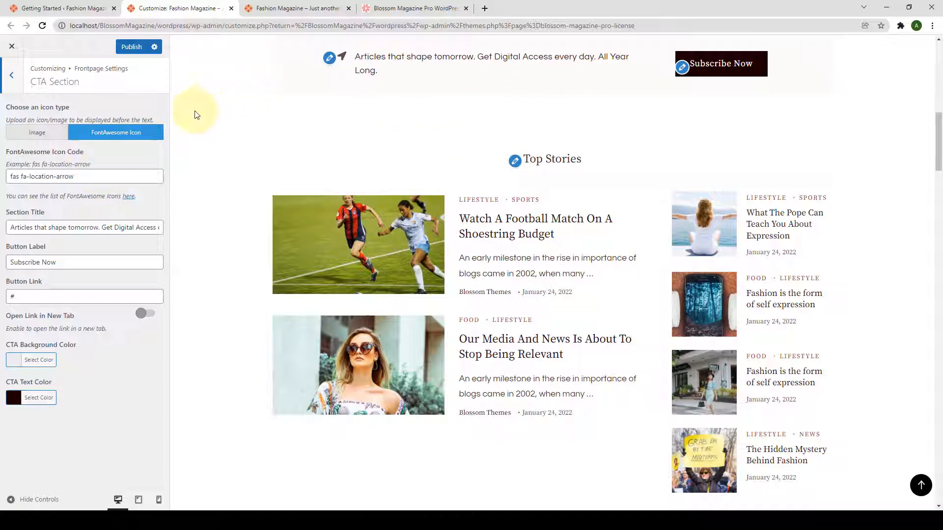
left_click(12, 76)
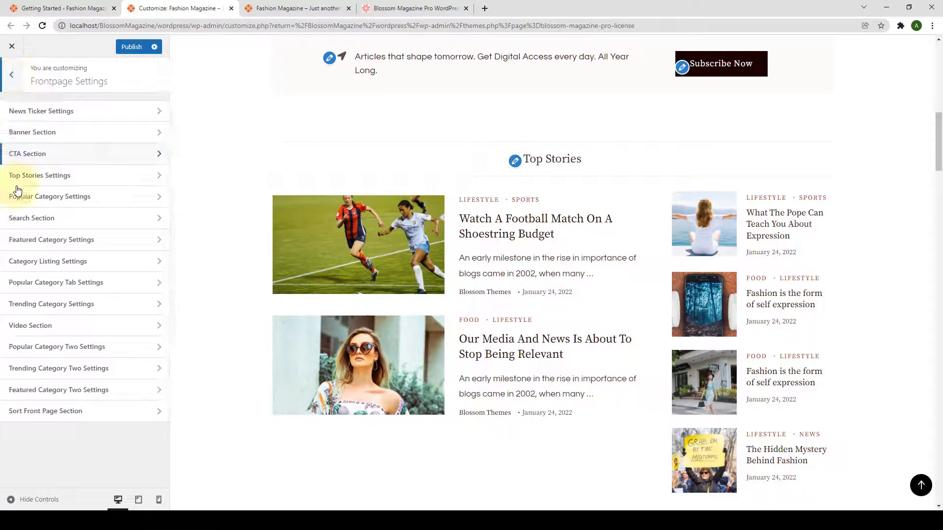
left_click(74, 185)
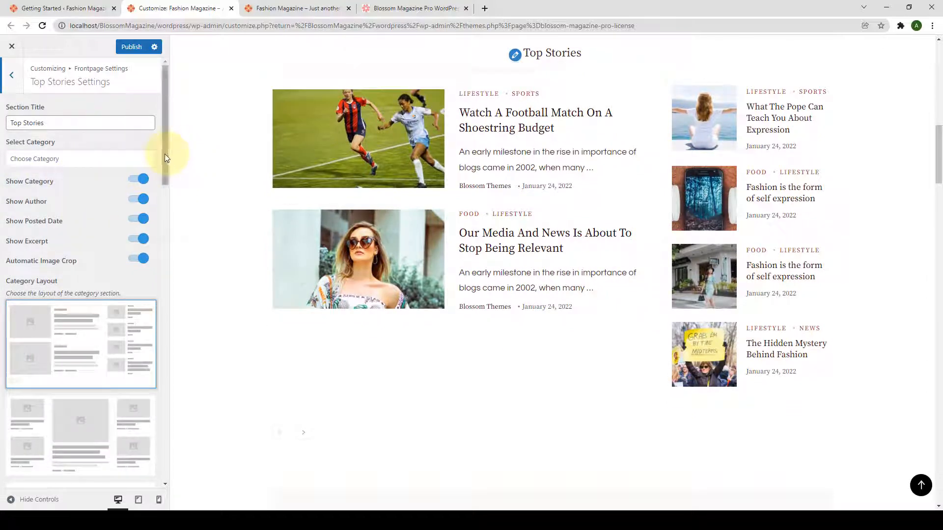
Step: Try the Top Stories category layout with one large post, two stacked posts and a text list, then restore the first layout
left_click_drag(165, 152, 166, 179)
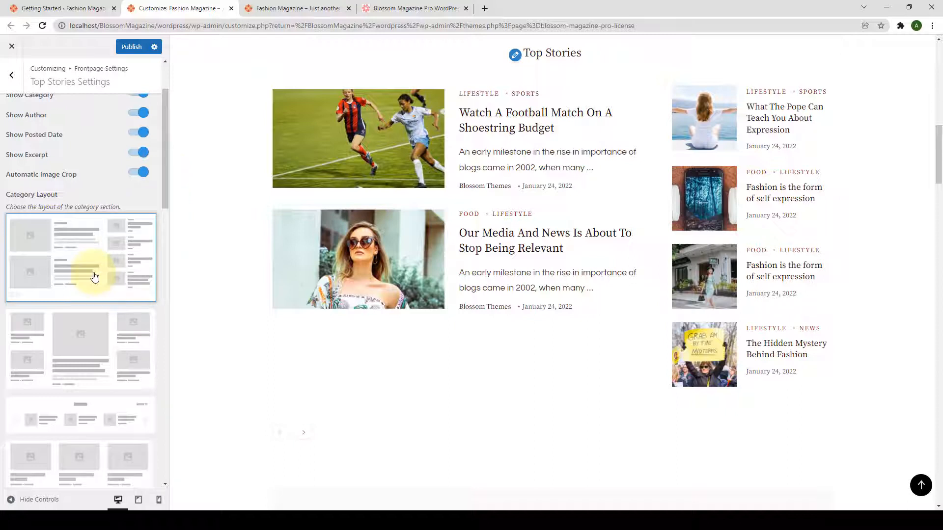
scroll(95, 277, "up", 2)
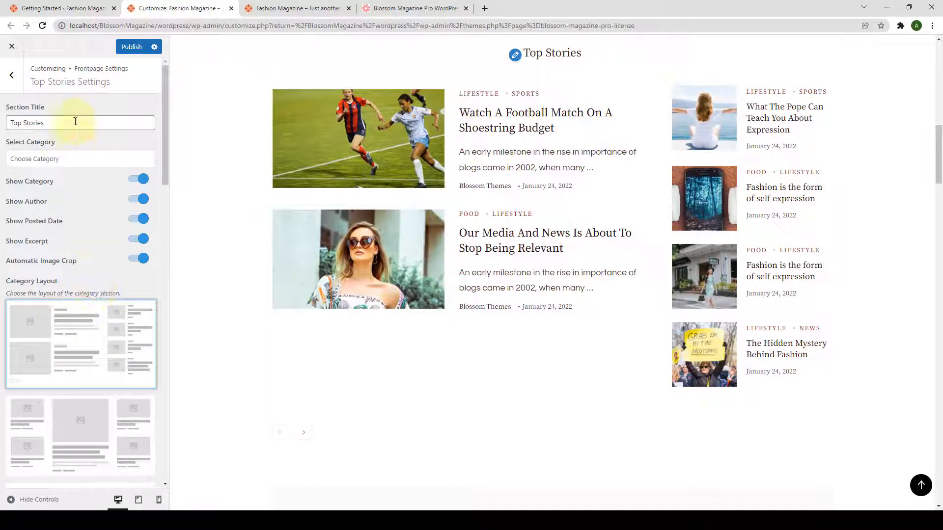
scroll(91, 309, "down", 7)
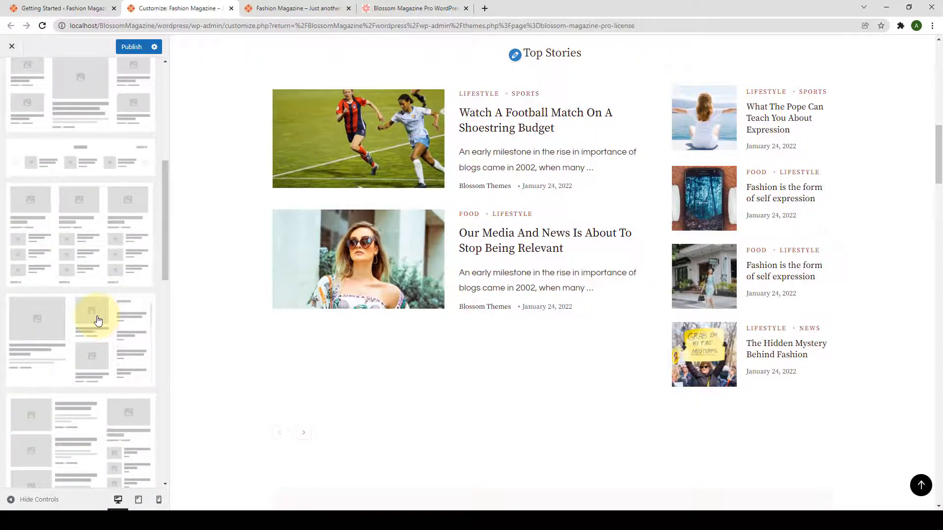
left_click(98, 320)
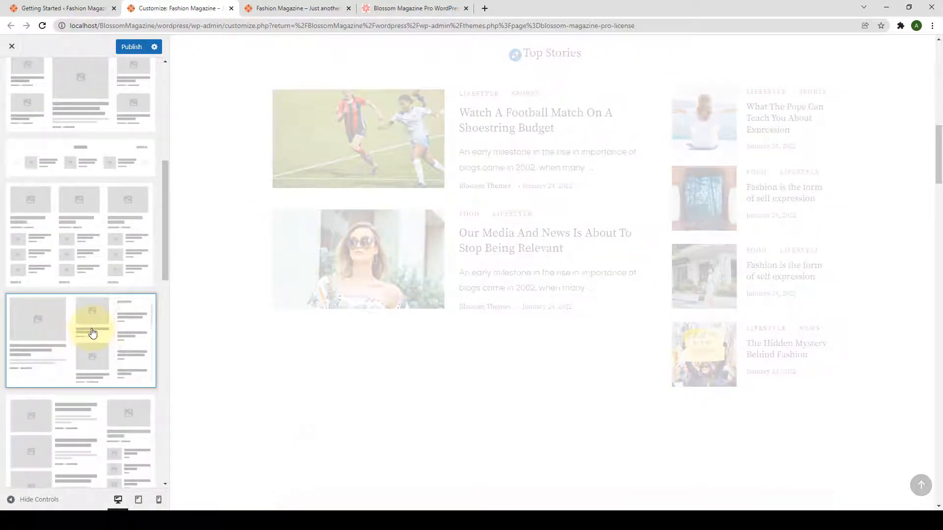
scroll(91, 332, "up", 10)
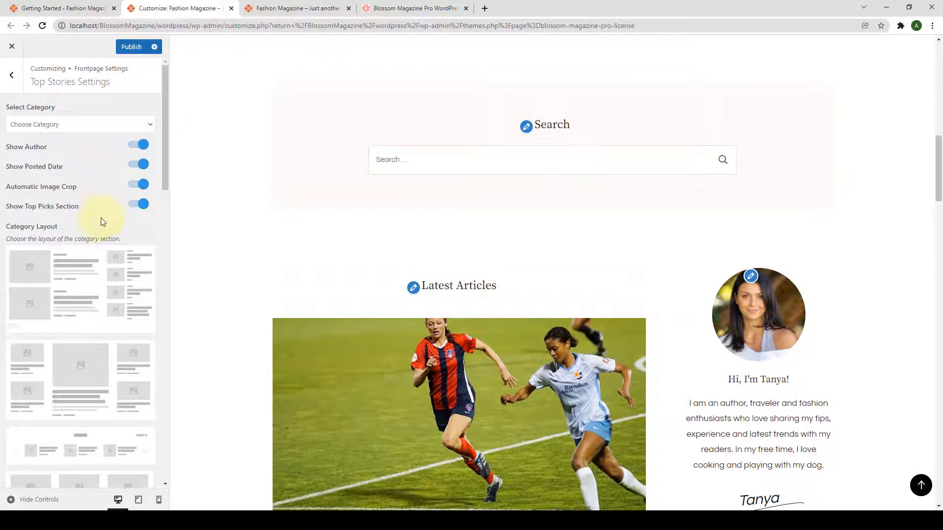
left_click(97, 267)
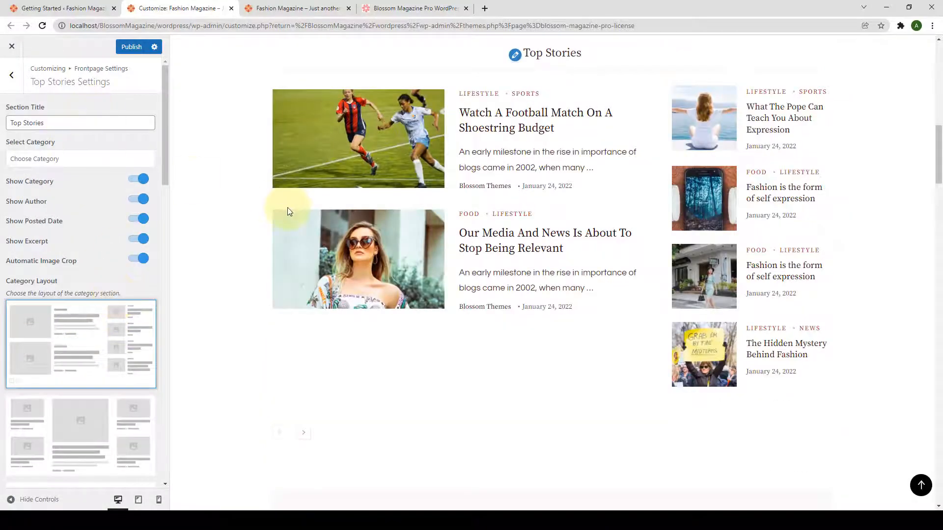
Step: Examine the Top Stories section title and its heading in the front page preview
scroll(287, 207, "up", 2)
left_click_drag(72, 124, 6, 136)
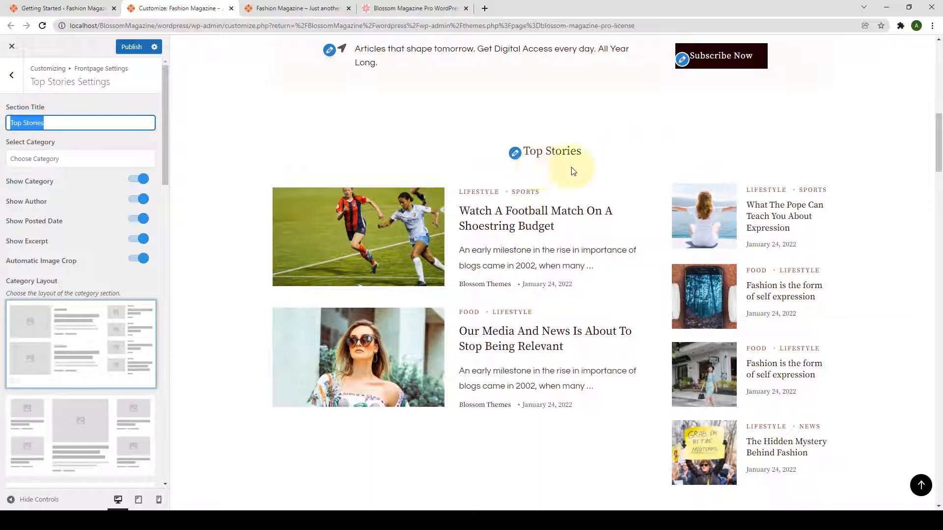
left_click(89, 131)
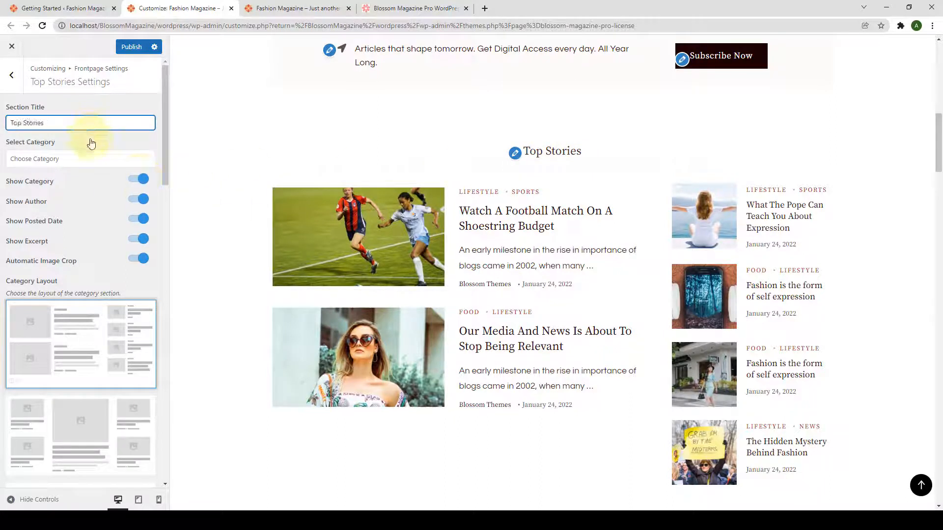
left_click(91, 144)
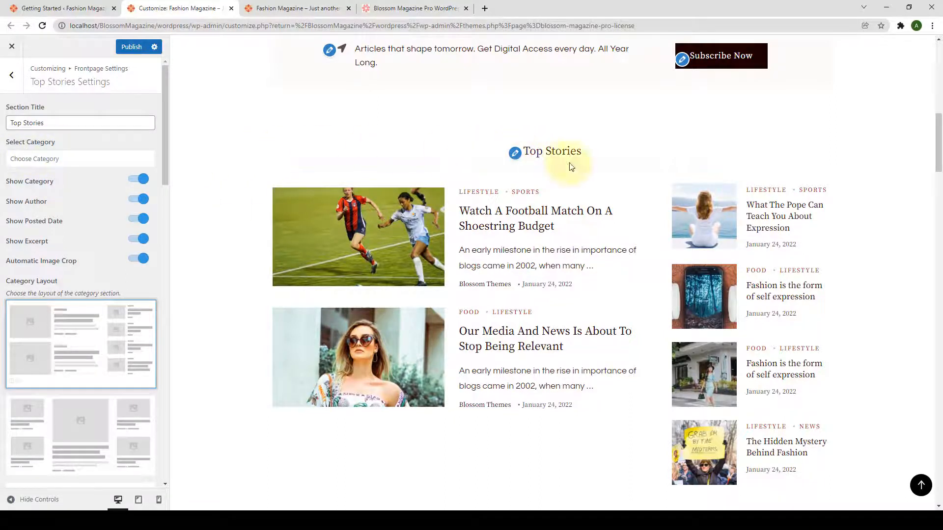
Step: Add the Art, Travel, Fashion, Lifestyle, Trends and Health categories to the Top Stories section
left_click(64, 156)
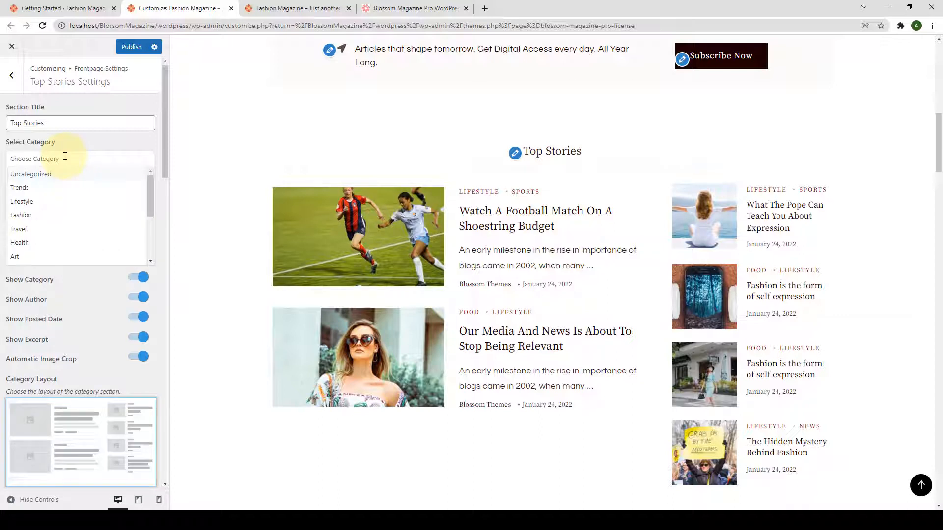
scroll(63, 216, "down", 1)
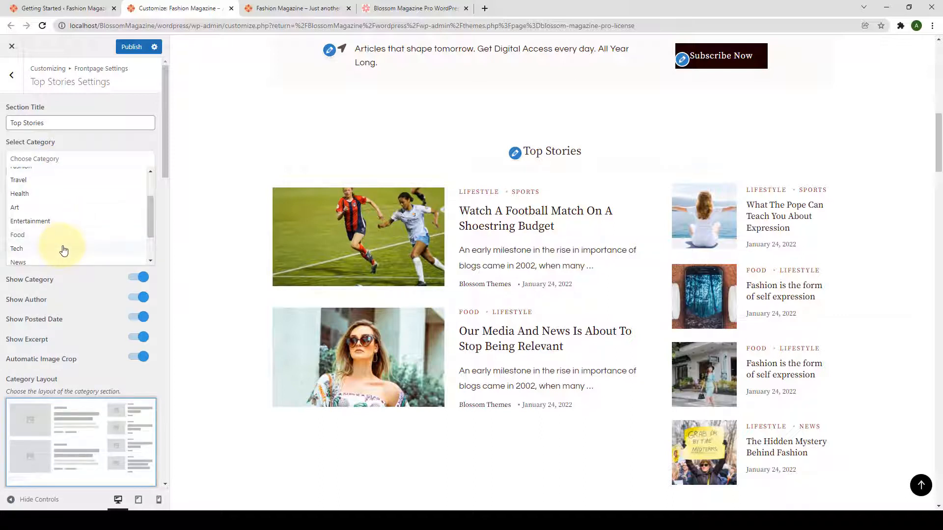
scroll(63, 251, "up", 1)
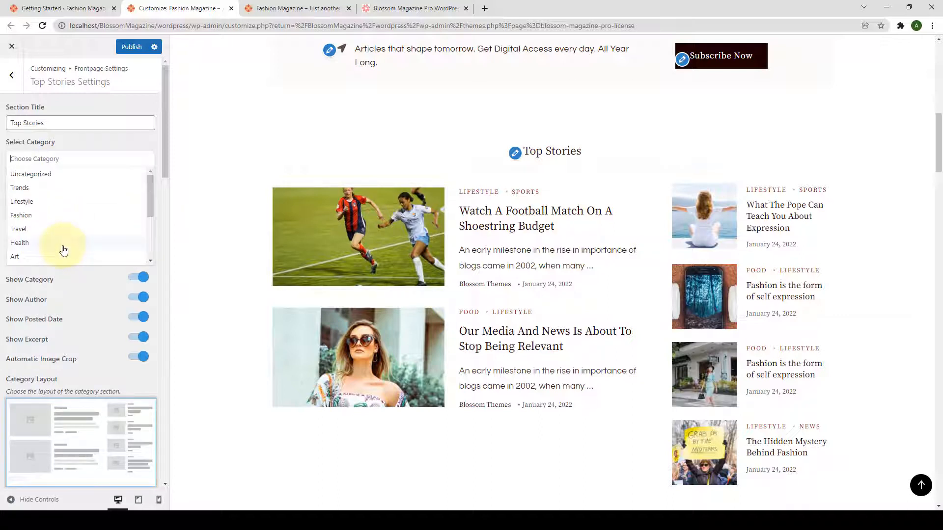
scroll(63, 251, "down", 1)
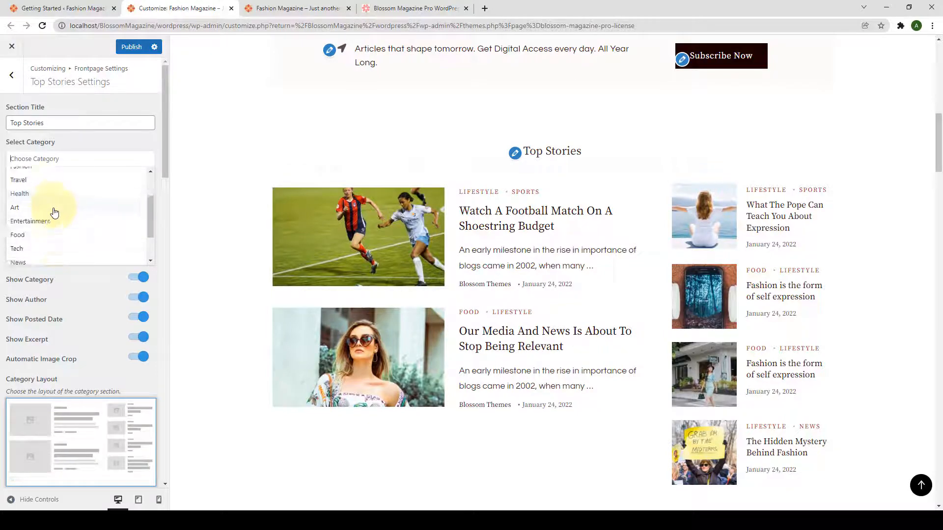
left_click(54, 212)
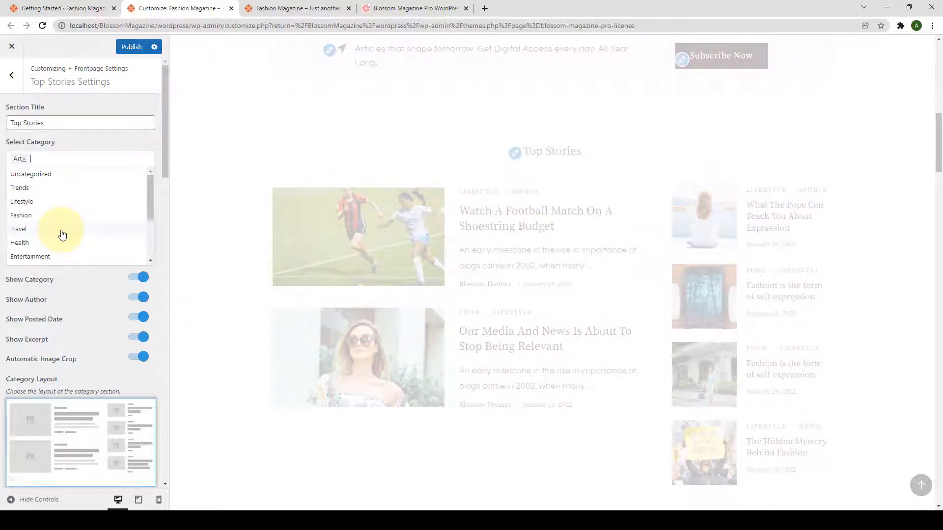
left_click(63, 231)
left_click(60, 216)
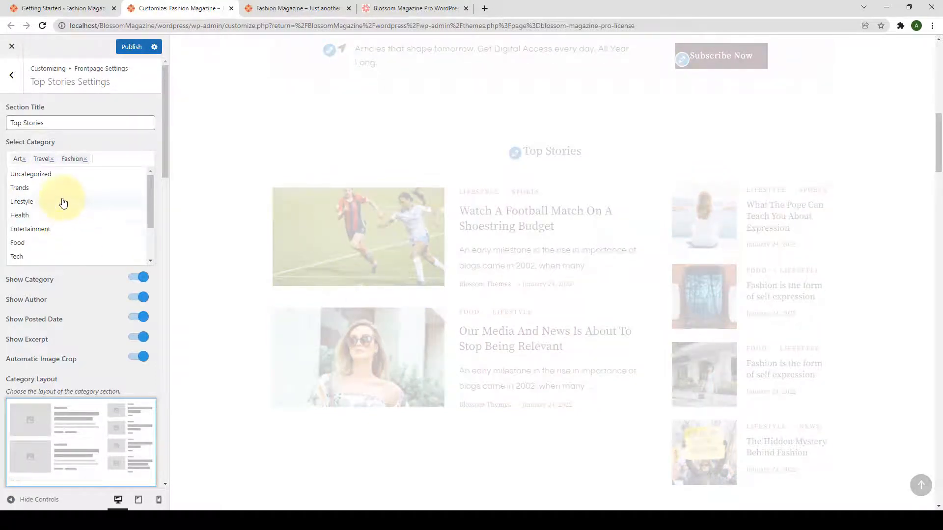
left_click(63, 201)
left_click(64, 192)
scroll(74, 224, "down", 1)
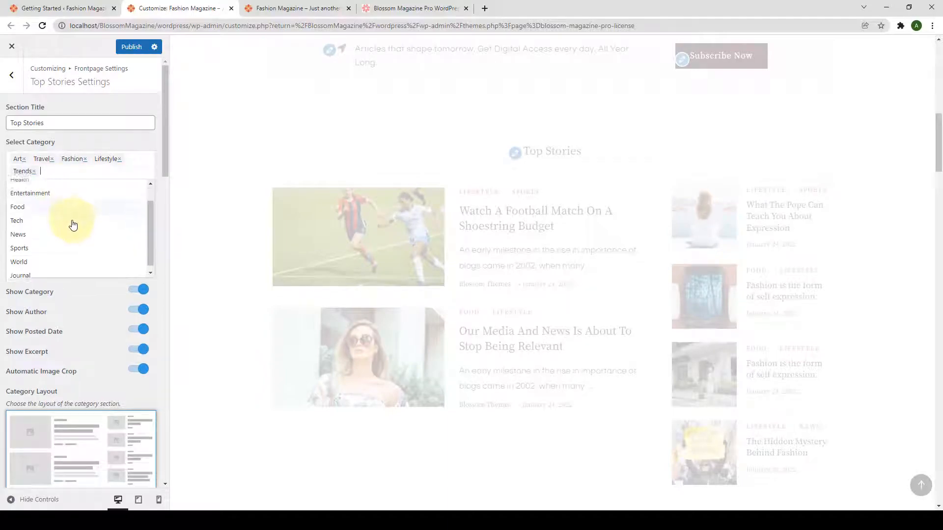
scroll(64, 239, "up", 1)
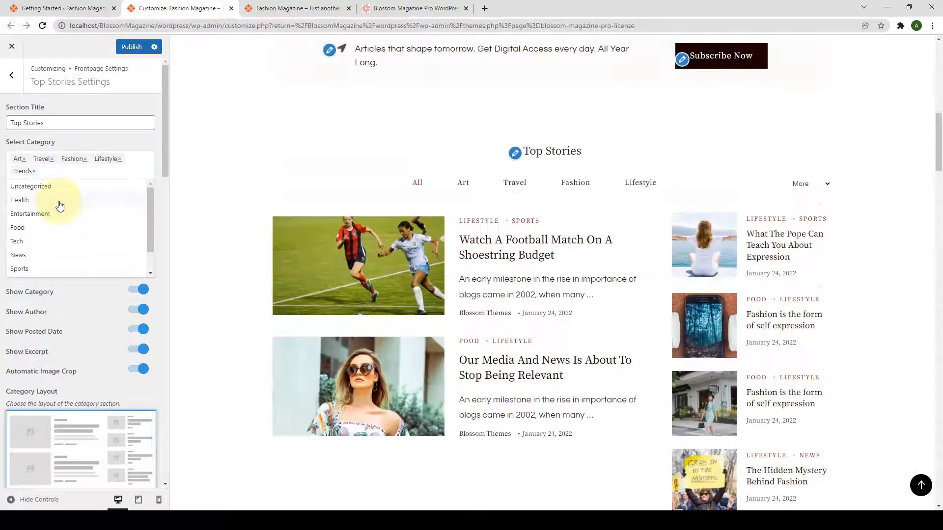
left_click(60, 205)
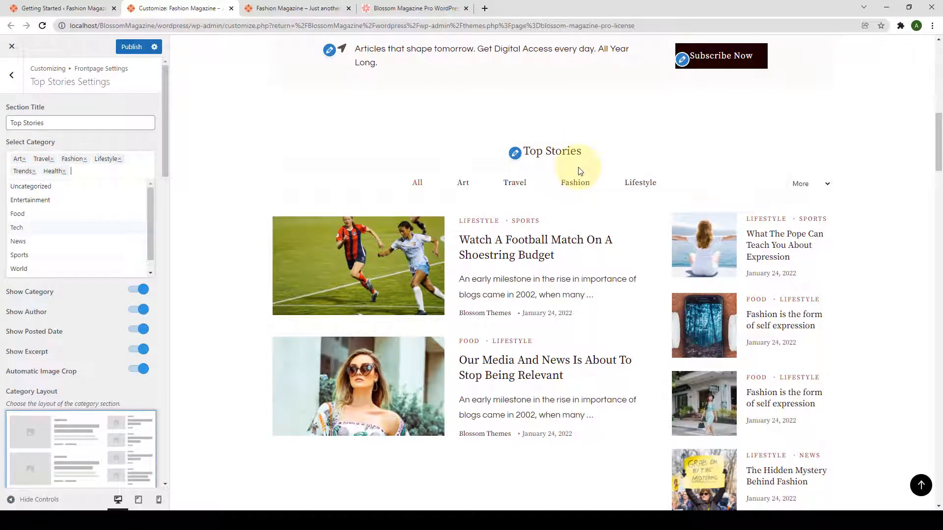
Step: Preview the Top Stories category filters, checking the More list and the Art, Travel, Fashion and Lifestyle posts
left_click(811, 185)
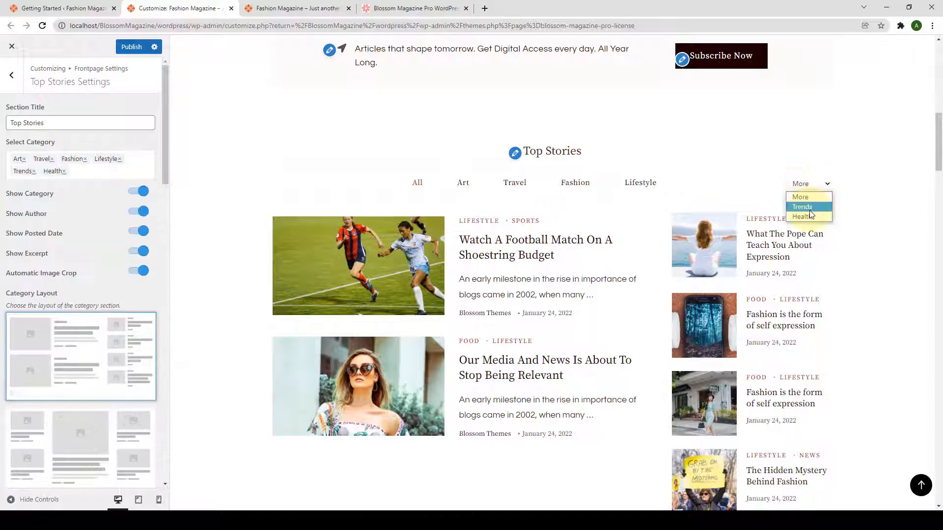
scroll(611, 112, "down", 1)
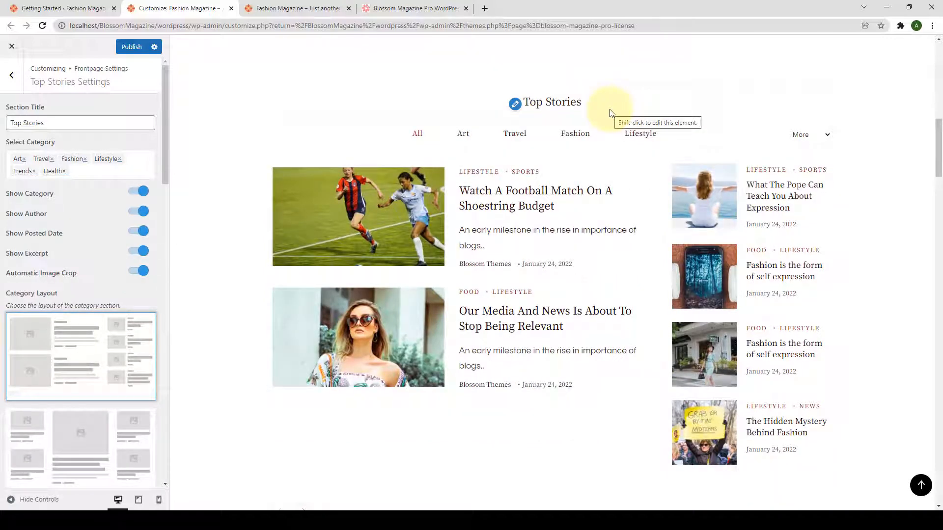
left_click(463, 138)
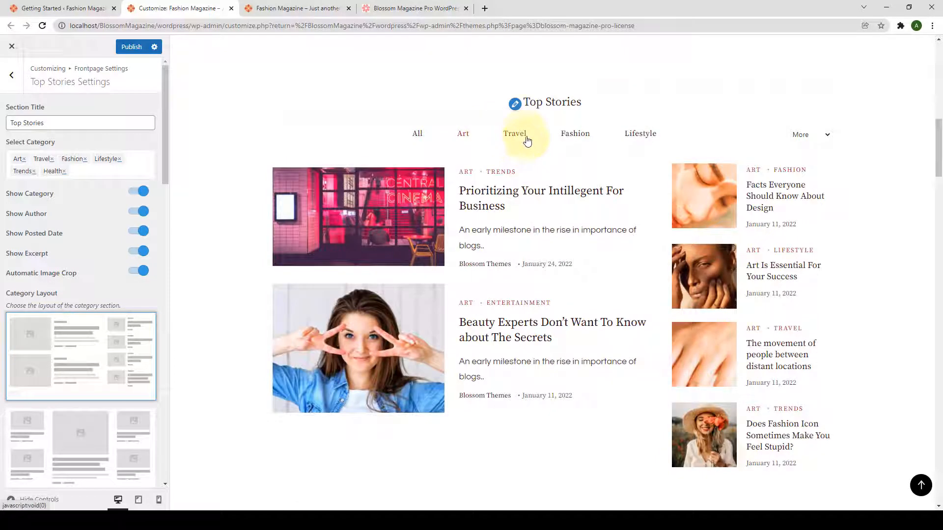
left_click(527, 141)
left_click(589, 133)
left_click(638, 135)
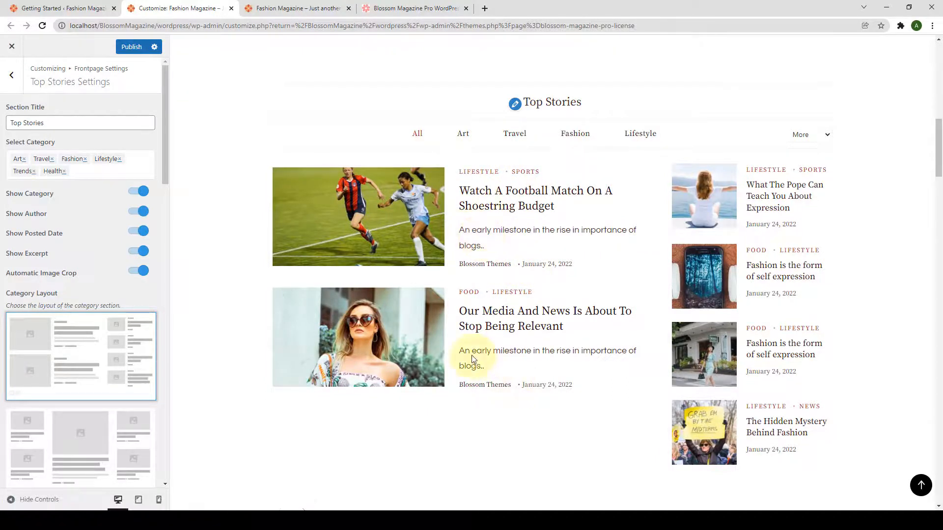
Step: Turn off the category, author, posted date and excerpt display for the Top Stories posts
left_click(138, 191)
left_click(140, 215)
left_click(136, 232)
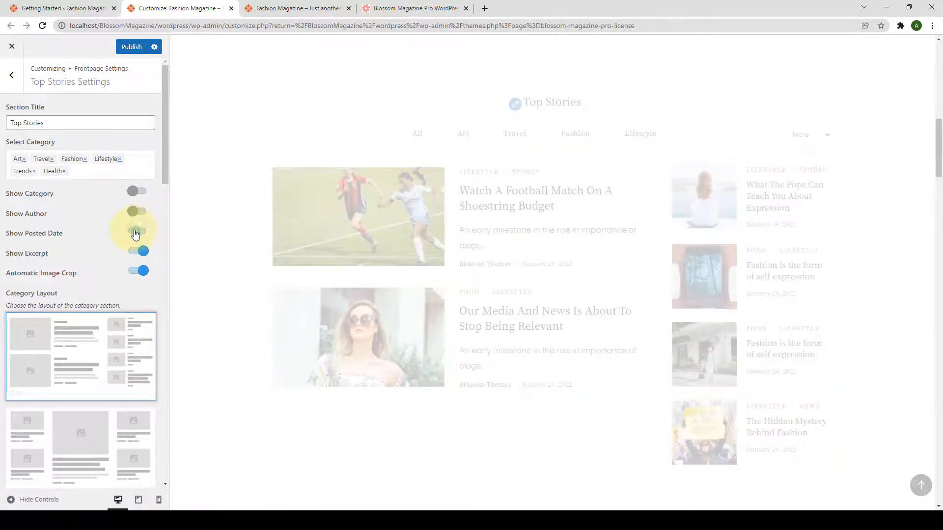
left_click(138, 253)
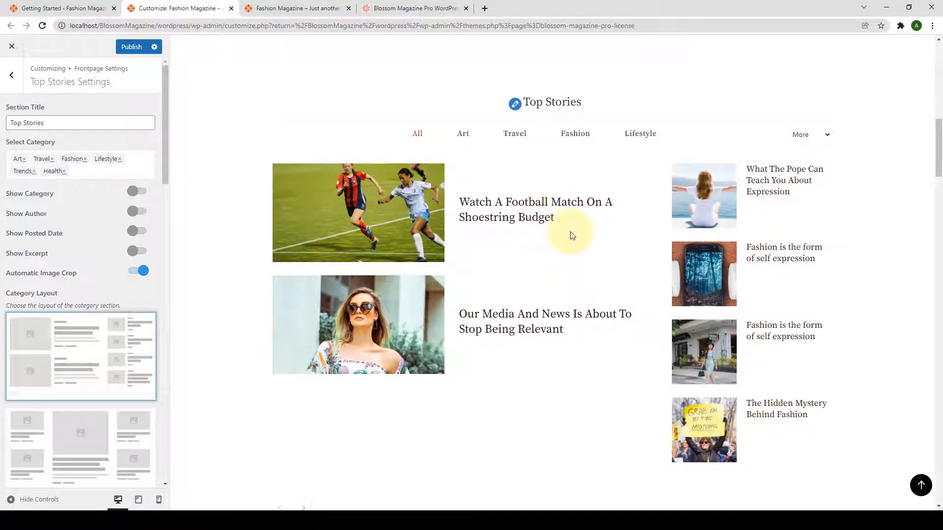
Step: Enable the excerpt, posted date, author and category in the Top Stories settings and publish the changes
left_click(138, 252)
left_click(138, 232)
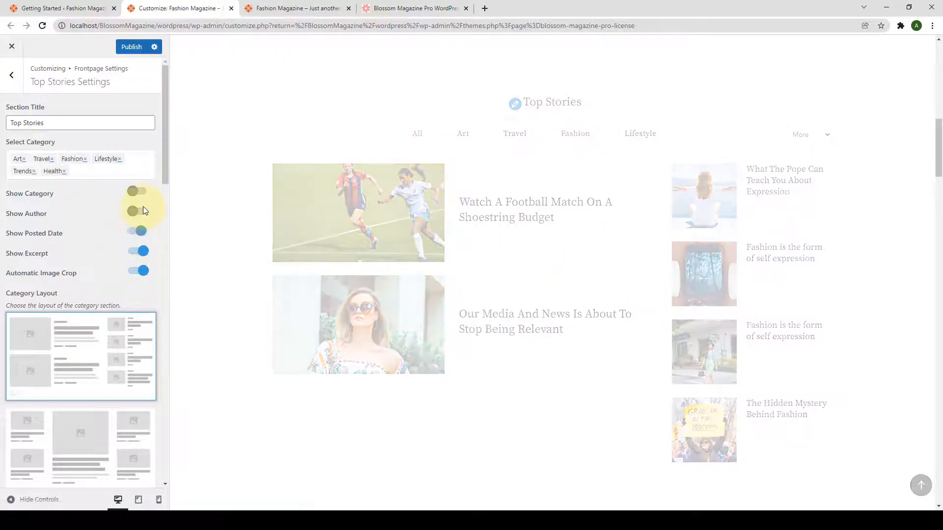
left_click(142, 210)
left_click(142, 193)
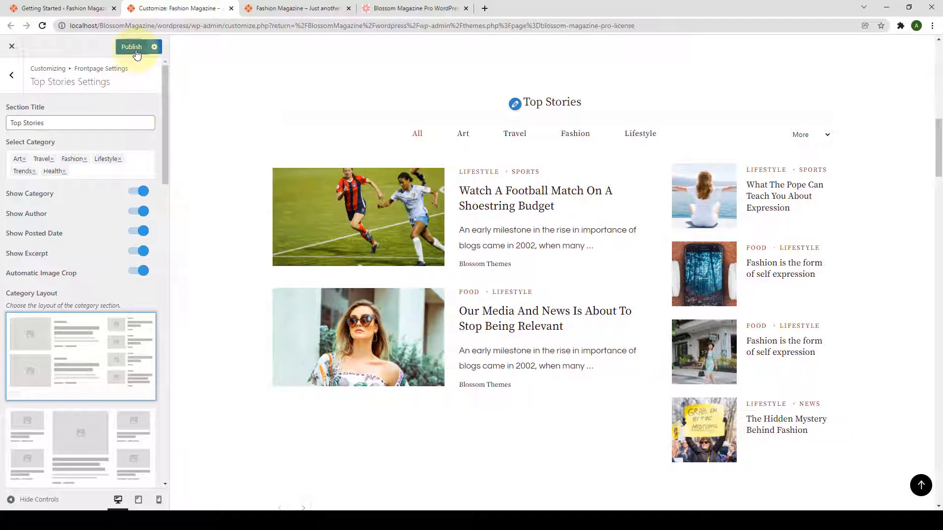
left_click(136, 52)
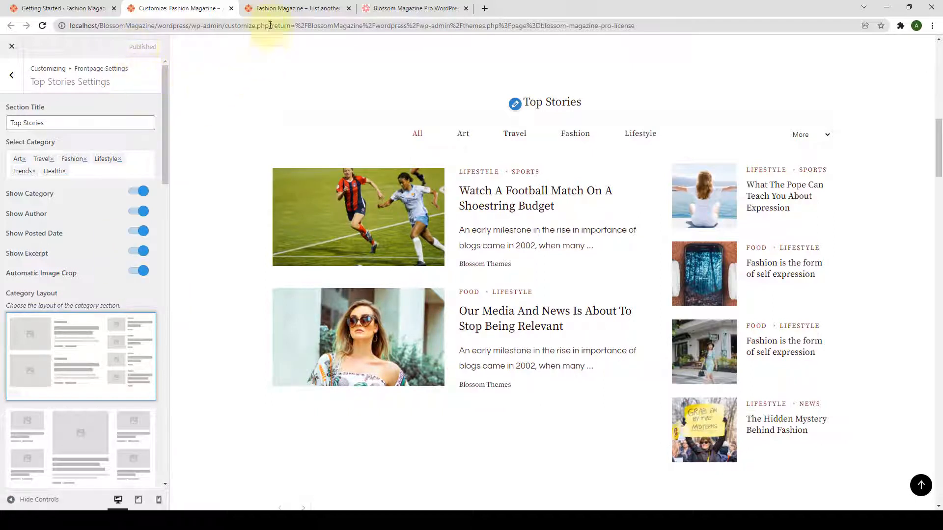
Step: Reload the live Fashion Magazine site and examine its Top Stories section
left_click(270, 10)
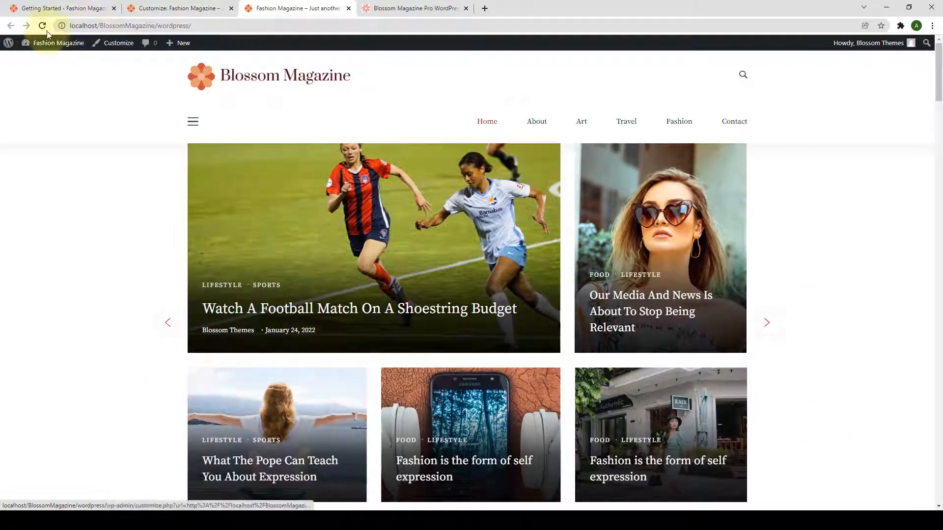
left_click(42, 26)
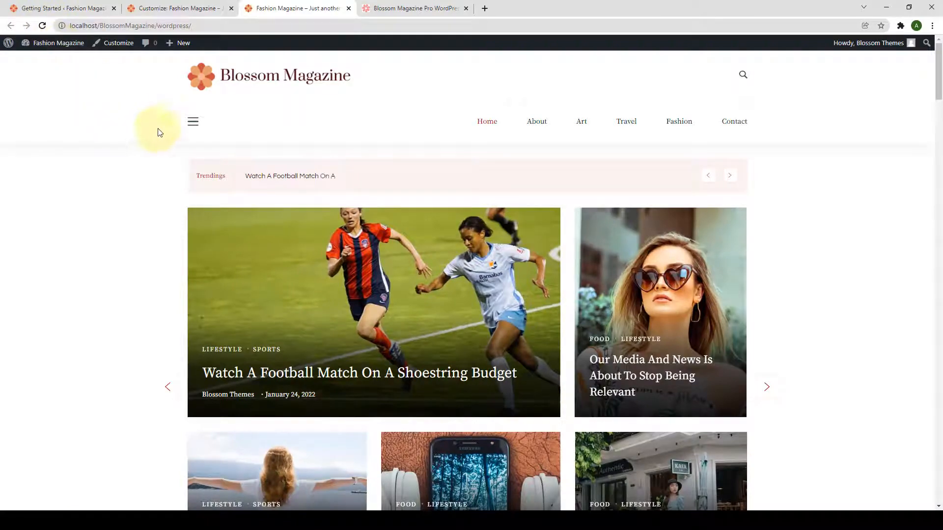
scroll(552, 170, "down", 5)
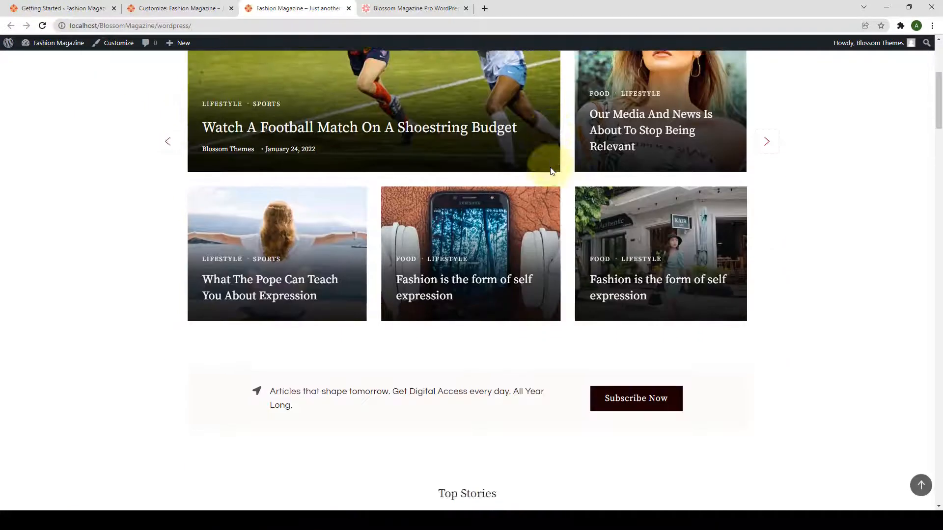
scroll(550, 168, "down", 5)
scroll(550, 165, "down", 3)
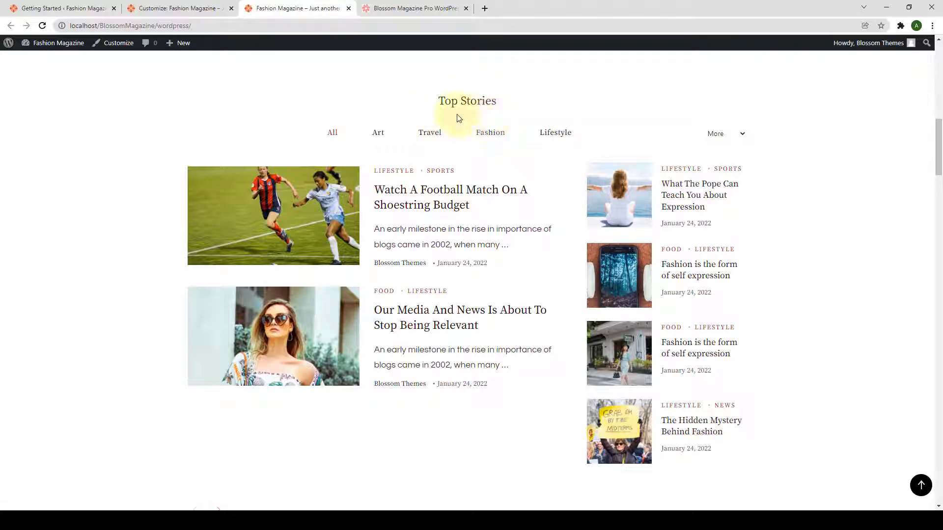
Step: In the customizer's Popular Category Settings, assign Fashion, Trends and Travel to the three category choices in that order
left_click(187, 7)
left_click(12, 74)
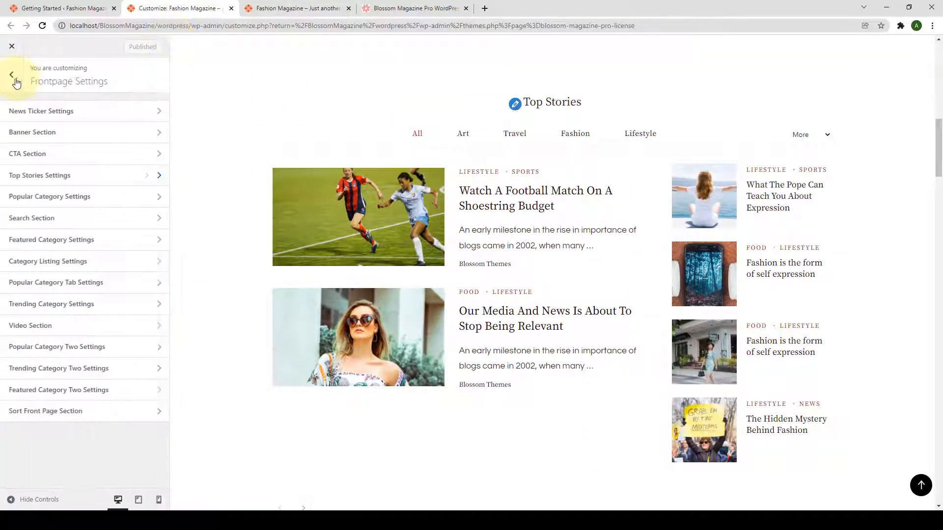
left_click(90, 204)
scroll(206, 260, "down", 3)
scroll(205, 261, "down", 3)
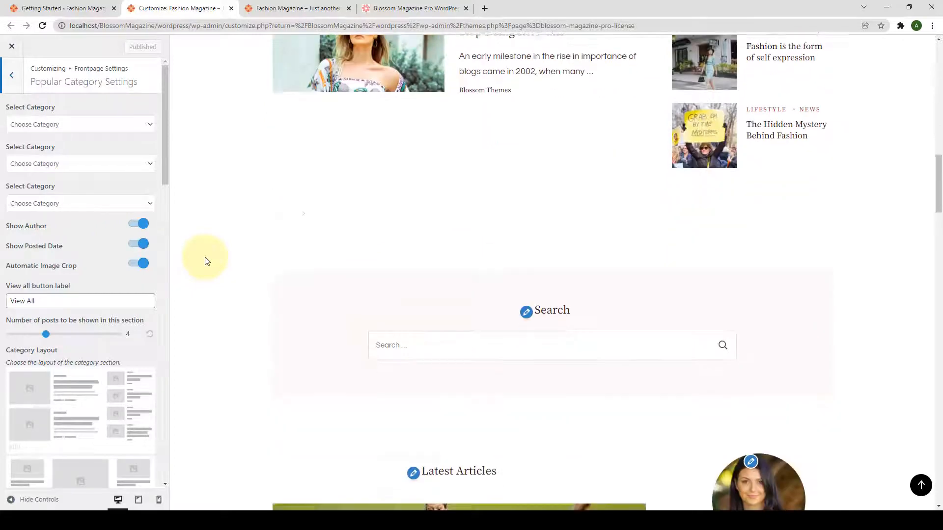
scroll(203, 259, "up", 4)
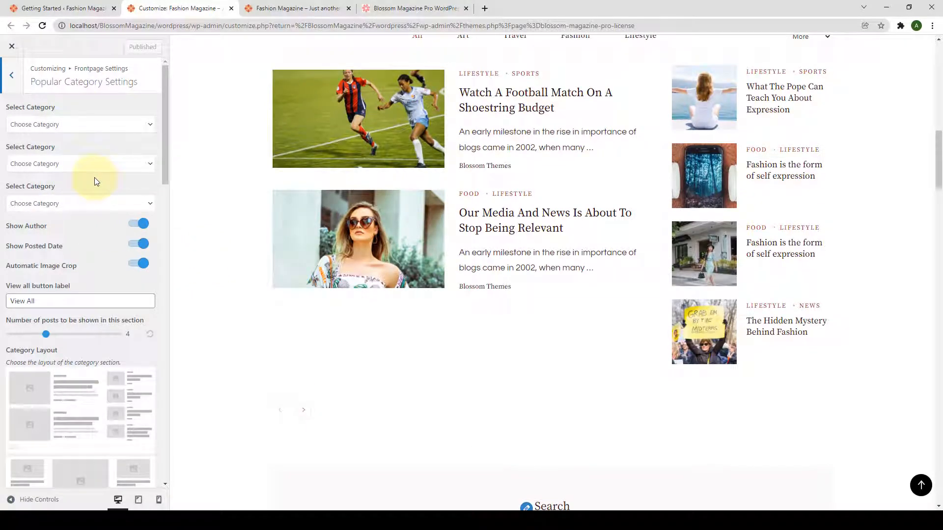
left_click(127, 128)
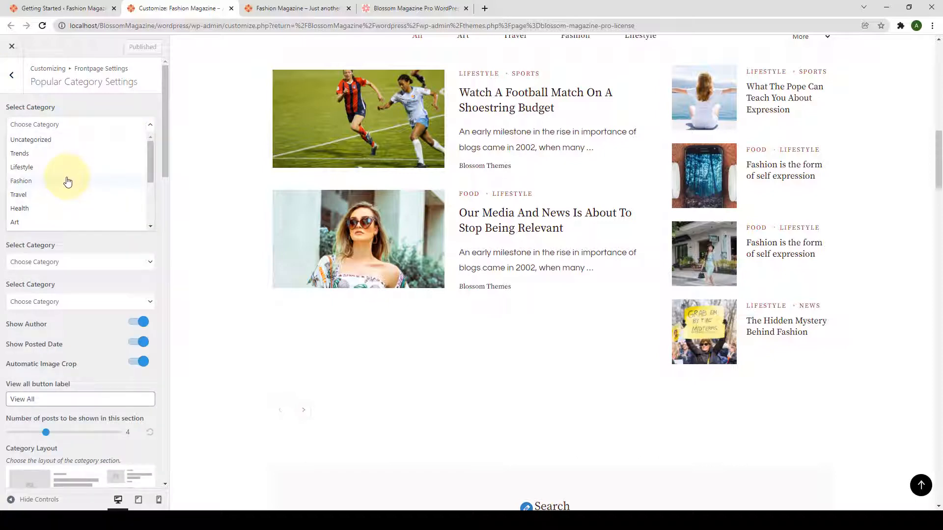
left_click(68, 181)
left_click(84, 166)
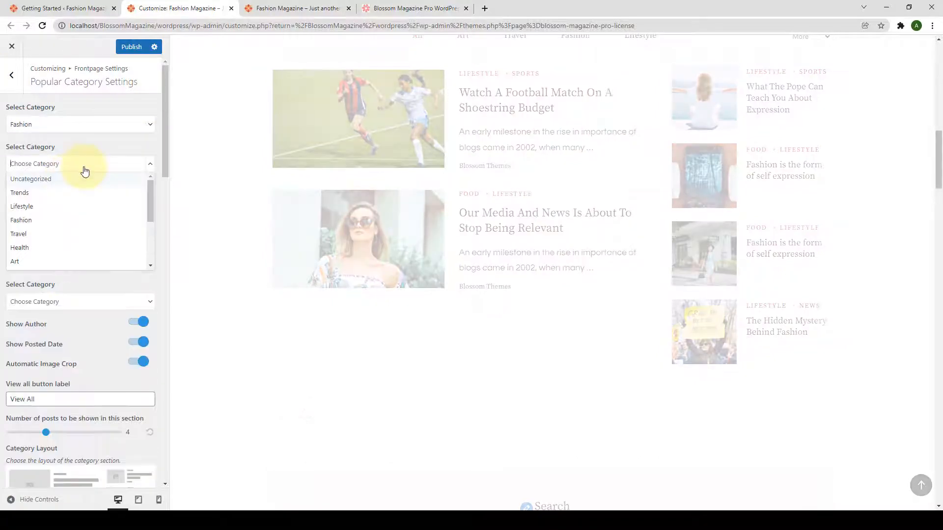
left_click(44, 193)
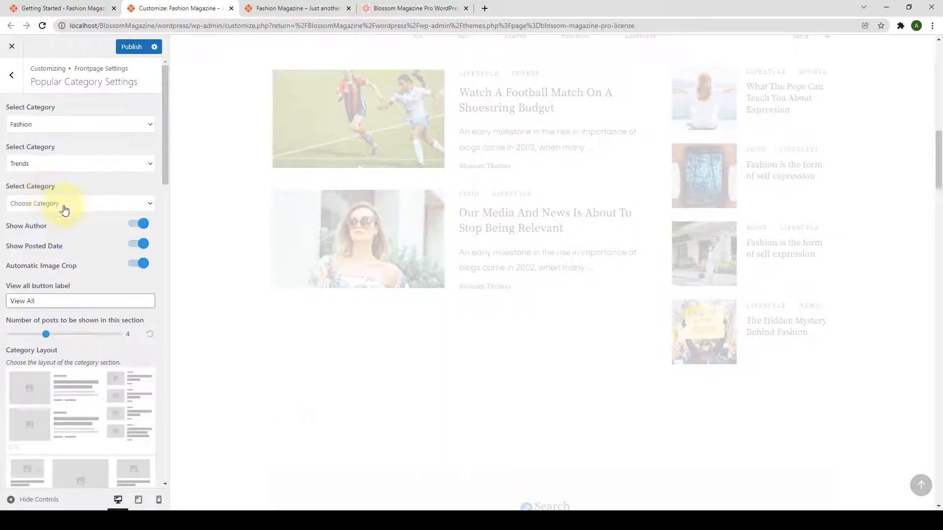
left_click(70, 202)
left_click(49, 275)
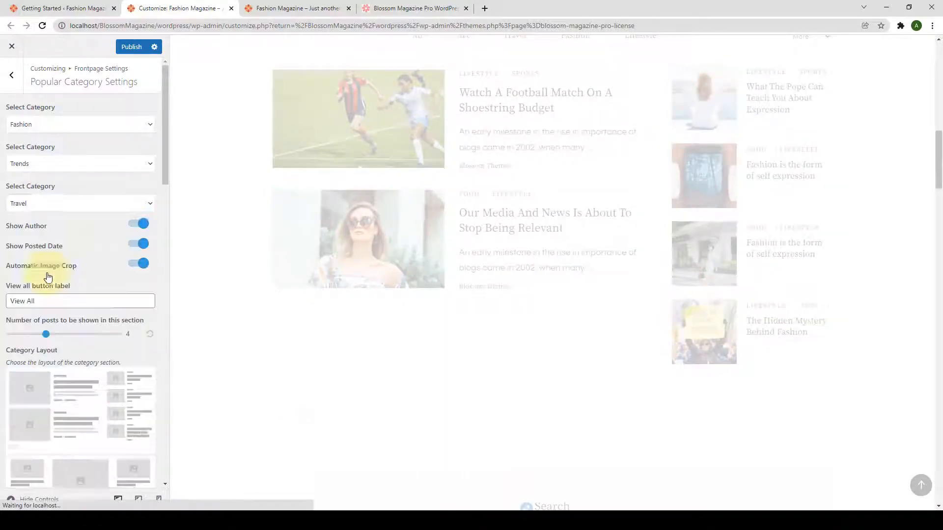
Step: Examine the popular category columns in the preview, along with the view all label and the available category layouts
scroll(320, 272, "down", 9)
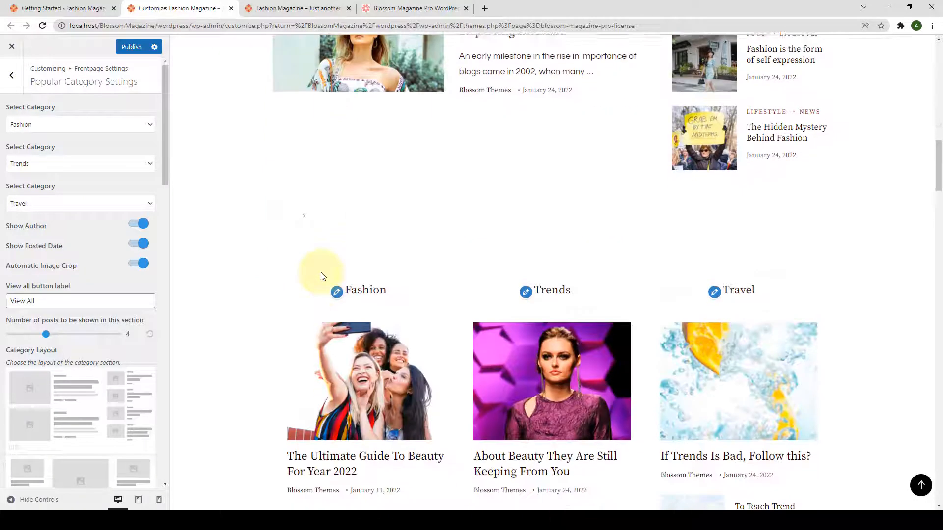
scroll(273, 316, "up", 1)
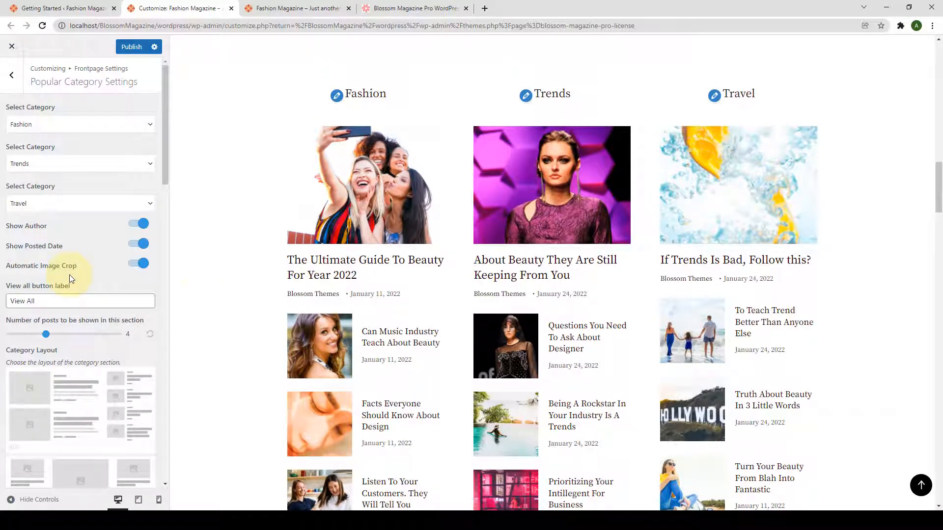
scroll(187, 305, "down", 5)
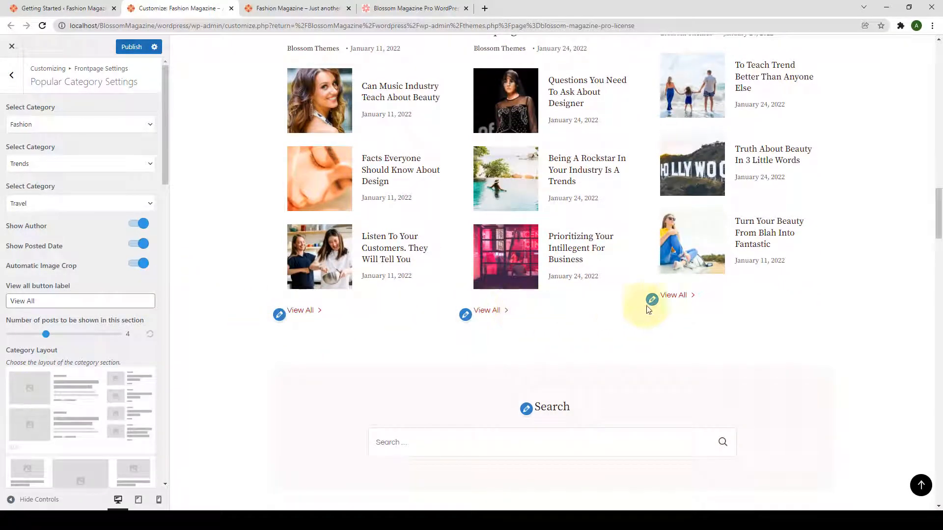
left_click_drag(54, 301, 2, 309)
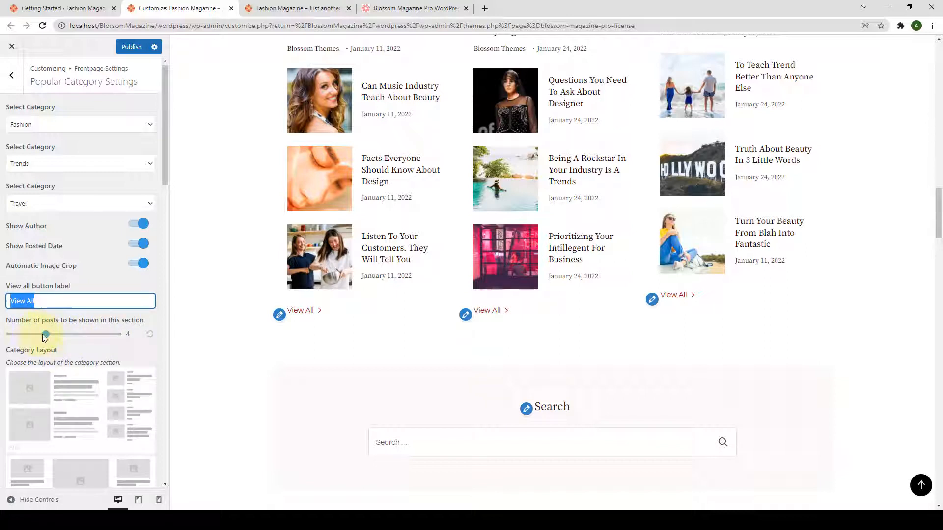
left_click(183, 316)
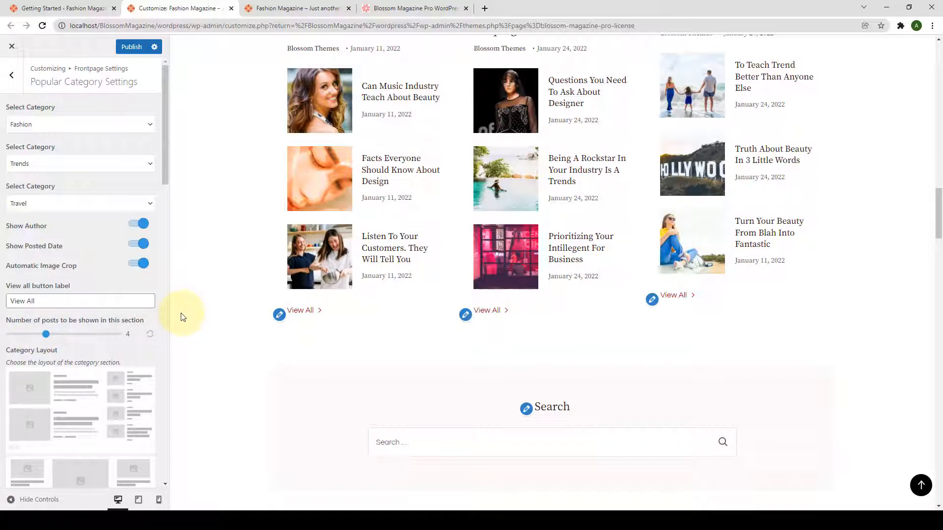
scroll(158, 308, "down", 2)
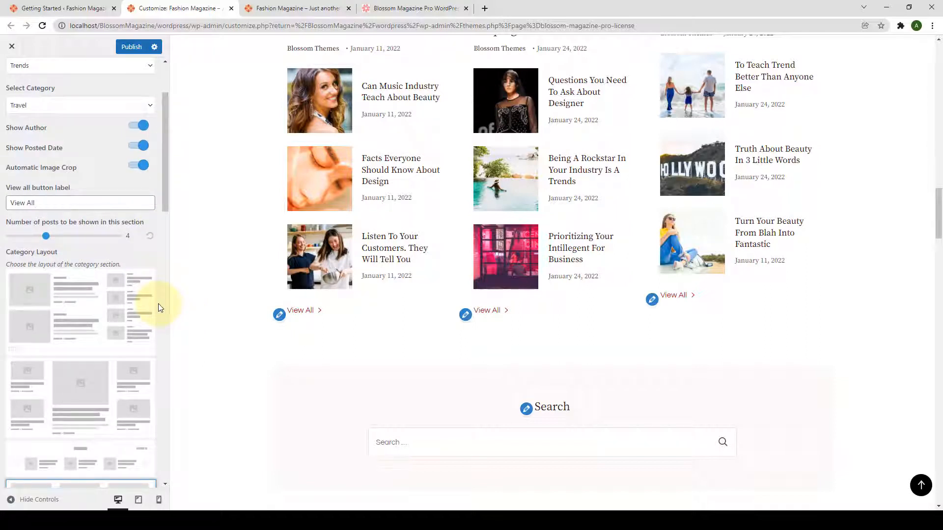
scroll(158, 308, "down", 8)
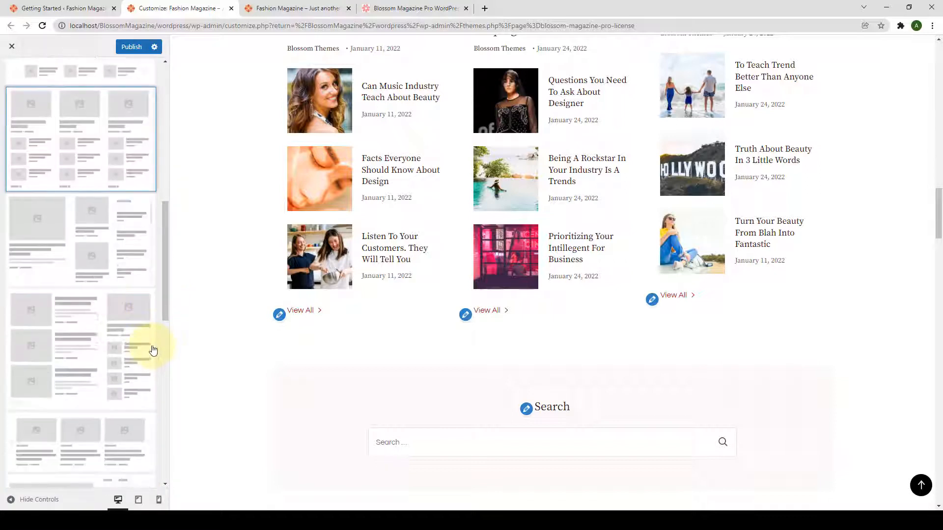
scroll(139, 407, "up", 5)
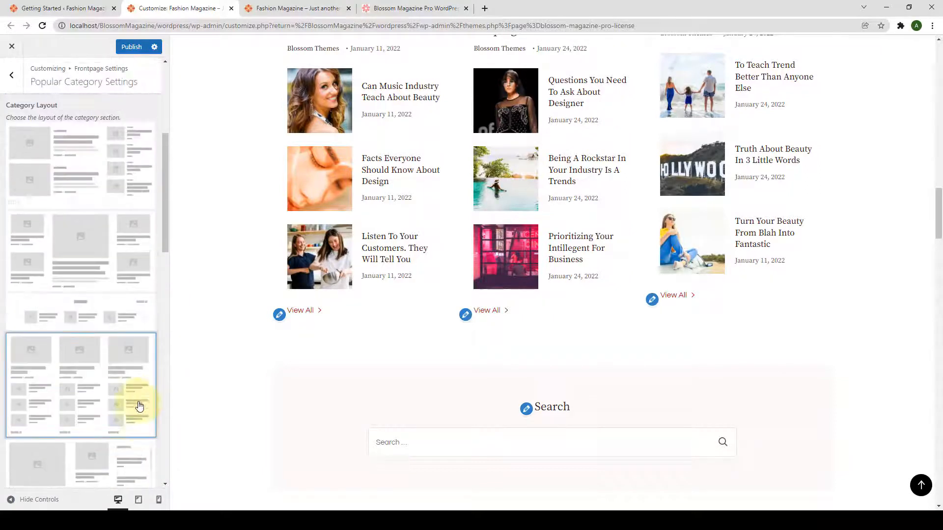
scroll(140, 373, "up", 3)
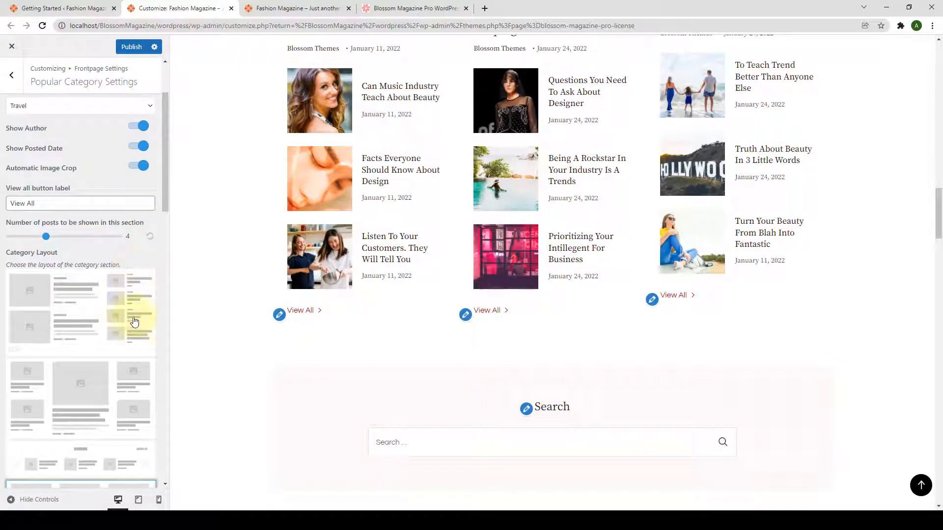
scroll(136, 346, "up", 2)
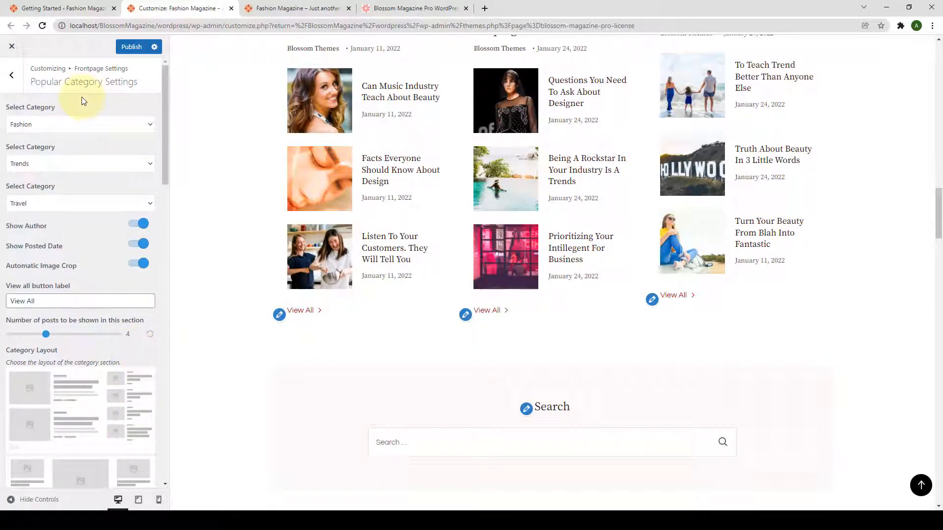
Step: Open the front page's Search Section settings
left_click(12, 75)
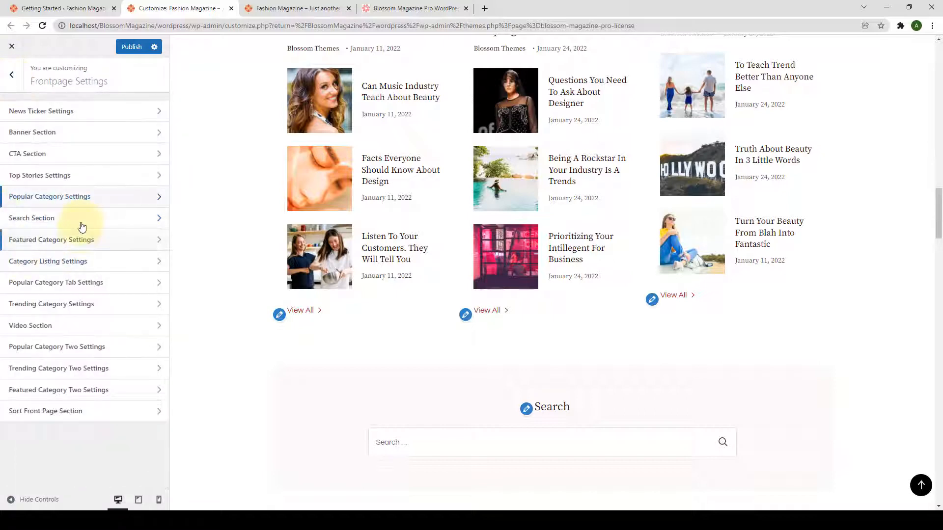
left_click(82, 226)
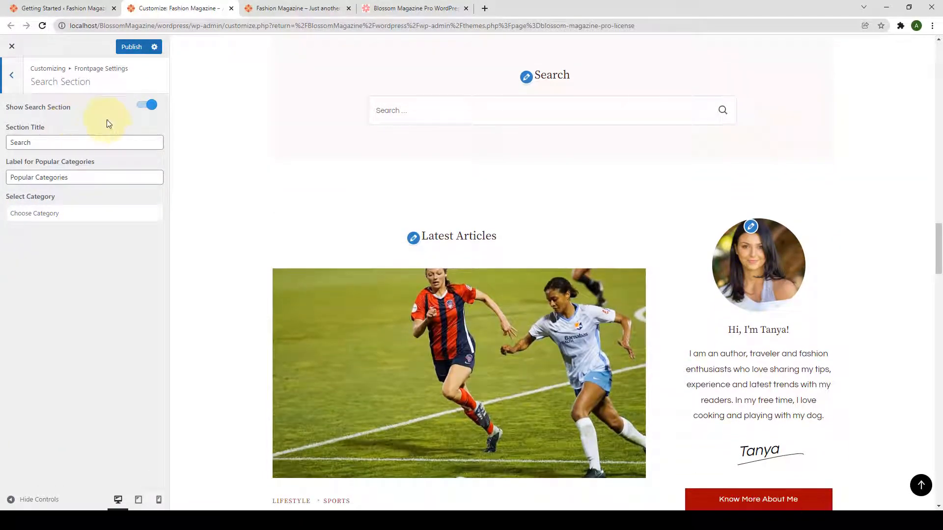
Step: Turn the search section off and back on, and check its section title
left_click(146, 105)
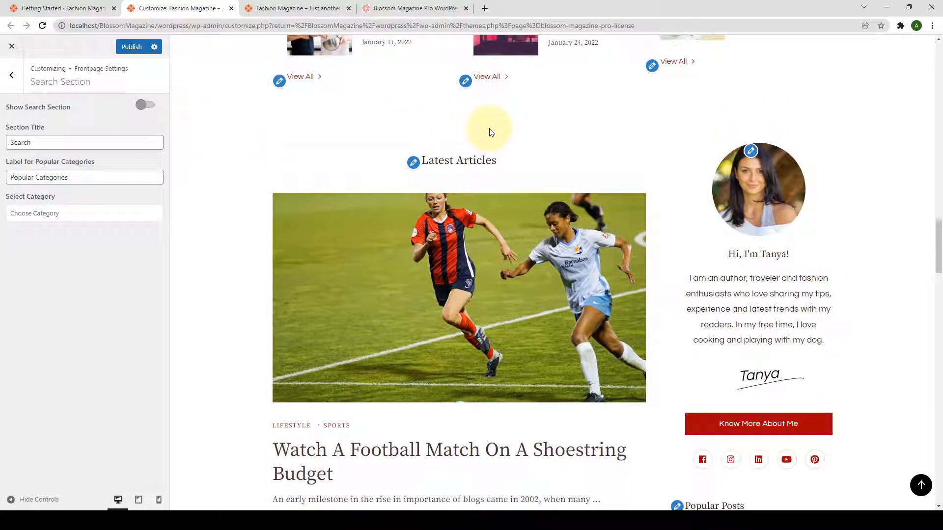
left_click(144, 104)
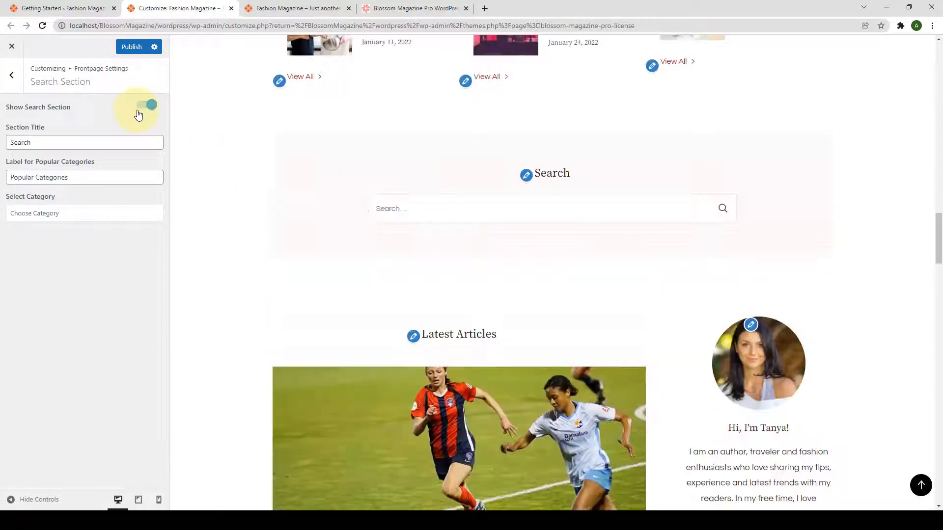
left_click_drag(43, 143, 9, 147)
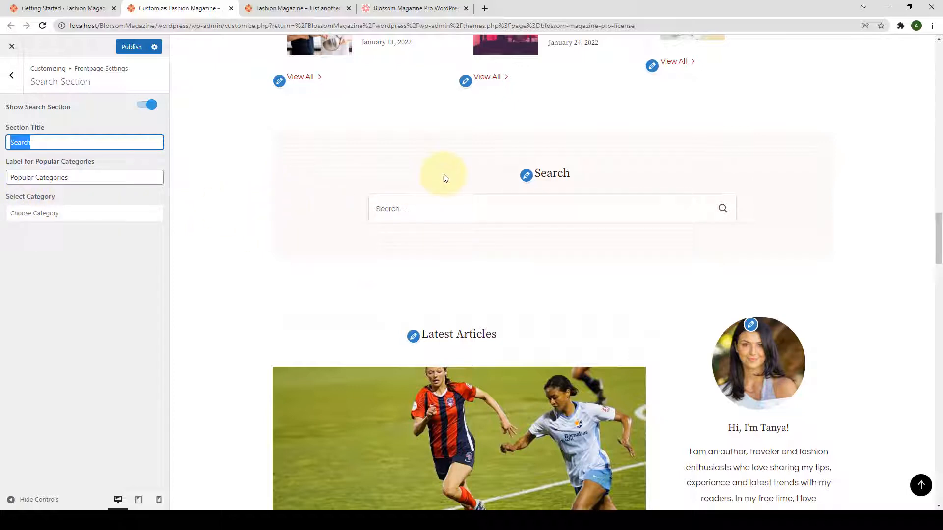
Step: Add Lifestyle, Entertainment, Tech, News, Art and Travel as the search section's popular categories
left_click(46, 213)
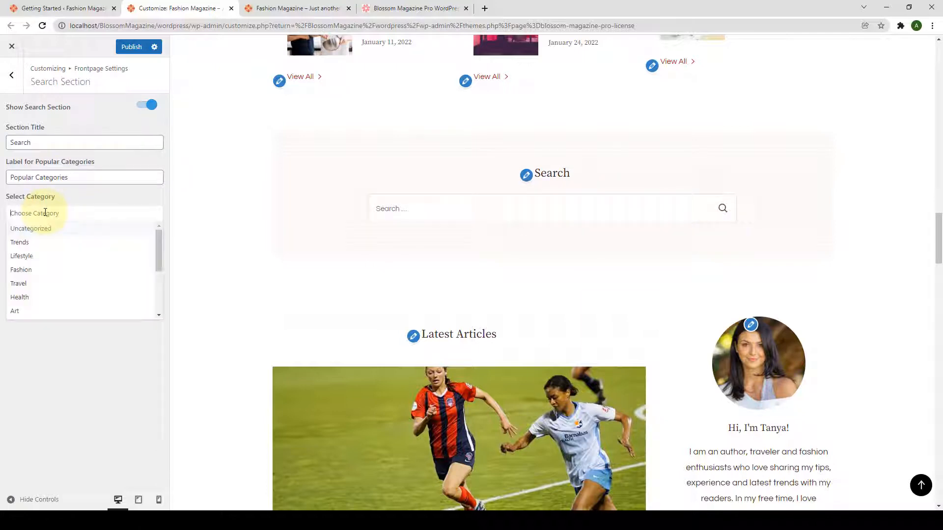
left_click(47, 266)
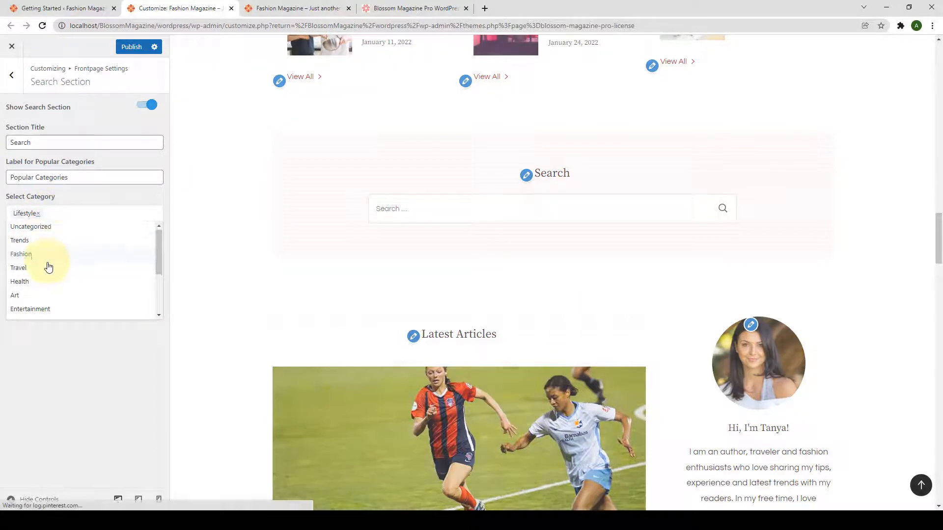
left_click(46, 267)
scroll(51, 275, "down", 2)
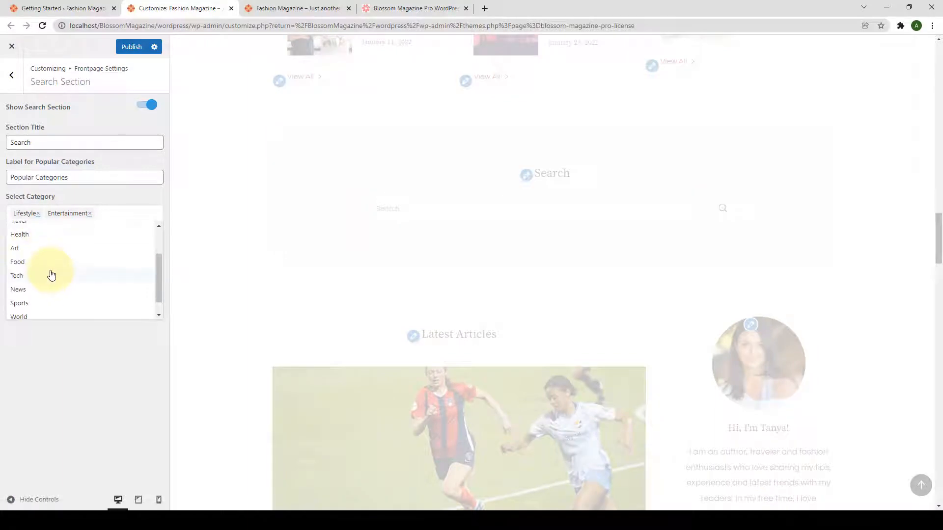
left_click(52, 276)
scroll(51, 273, "down", 2)
left_click(51, 274)
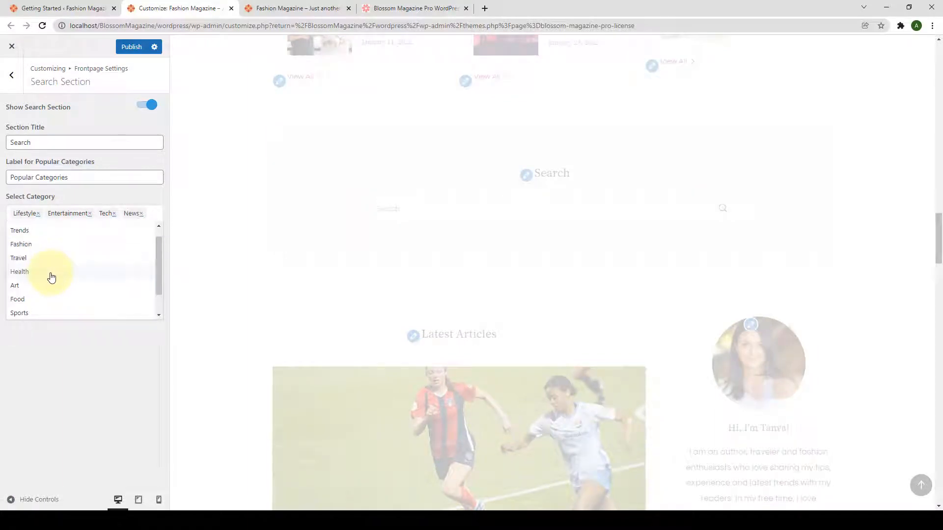
left_click(46, 286)
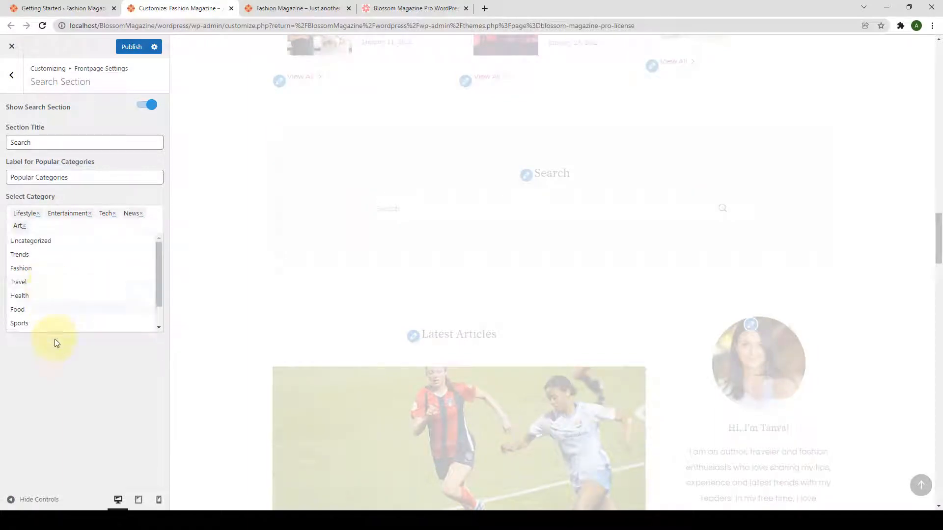
left_click(58, 283)
left_click(112, 359)
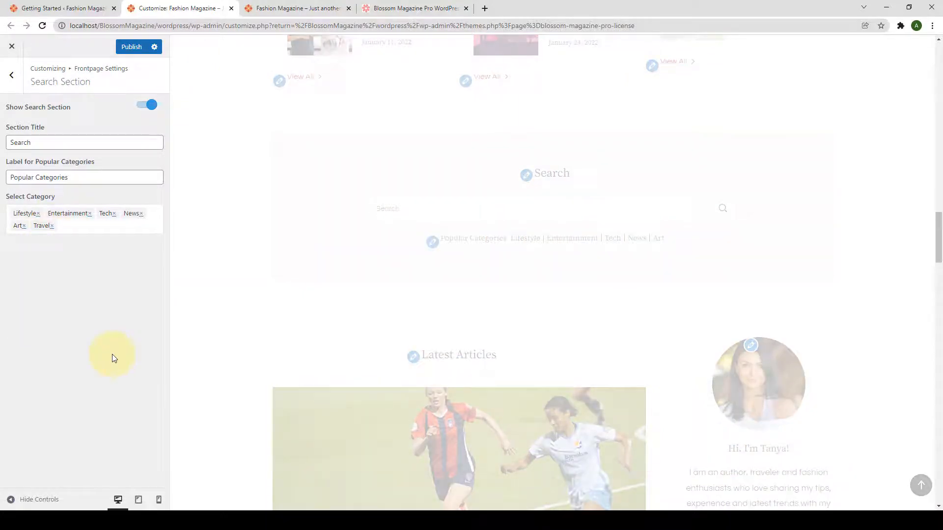
Step: Check the search section's label for popular categories, then publish the search section changes and return to the front page settings
left_click_drag(93, 183, 8, 184)
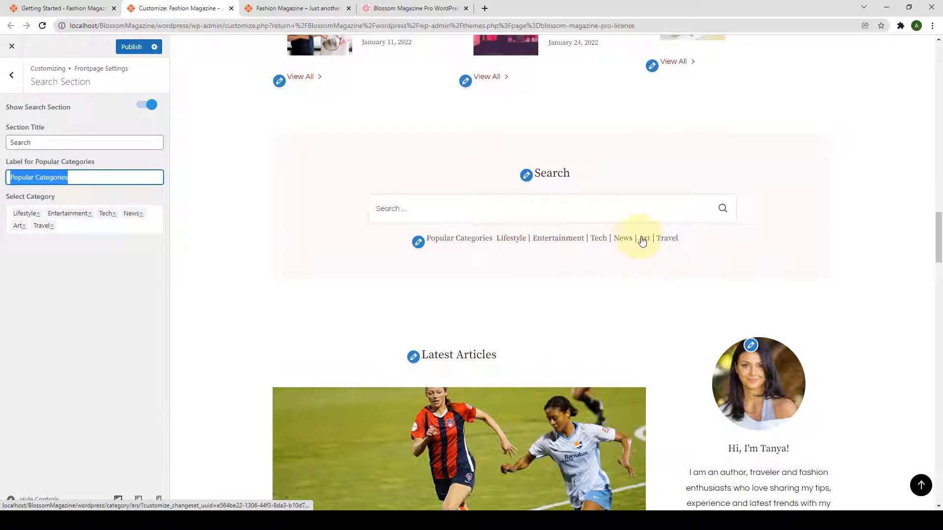
left_click(253, 211)
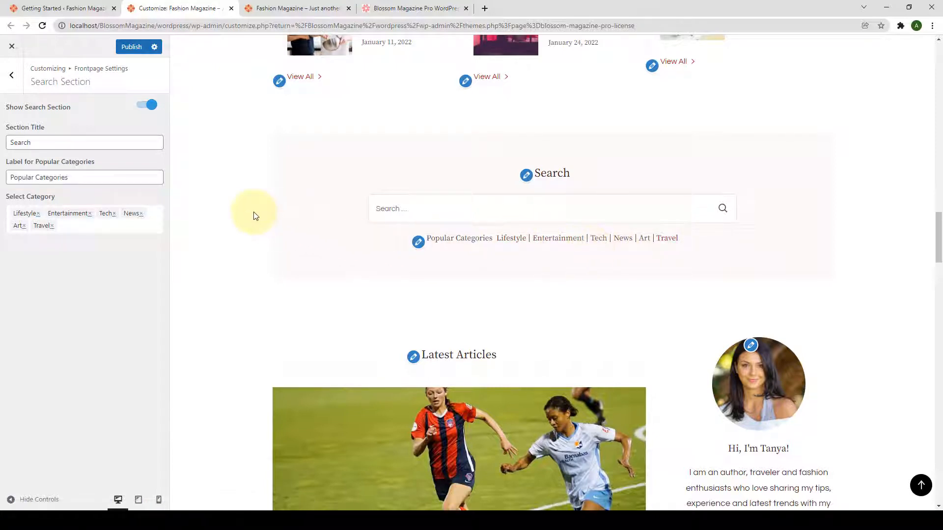
left_click(130, 52)
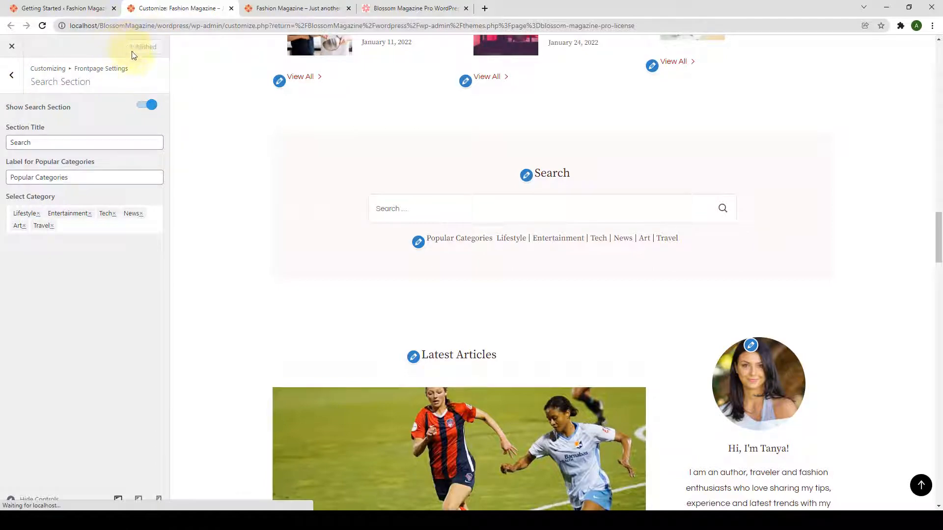
left_click(11, 75)
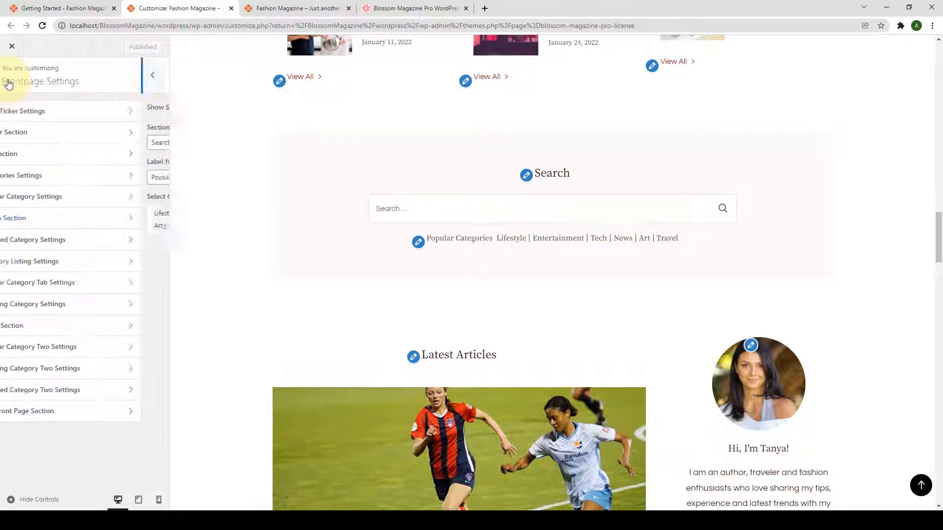
Step: Reload the live site and check the search section with its popular category links
left_click(255, 6)
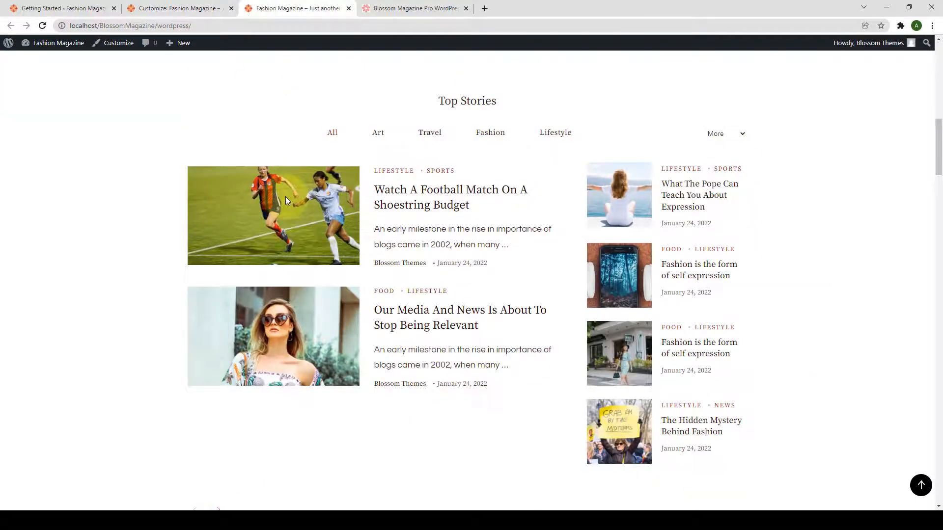
scroll(284, 197, "down", 4)
scroll(79, 133, "down", 4)
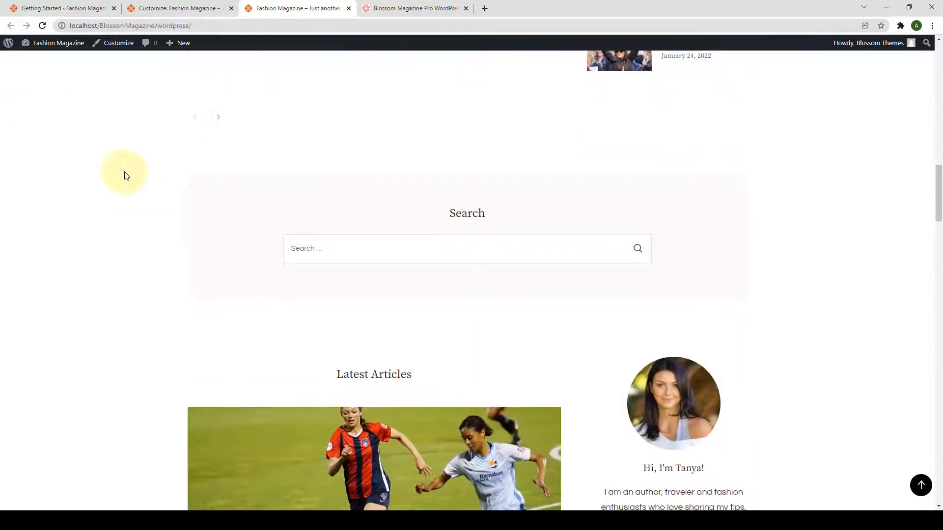
left_click(41, 27)
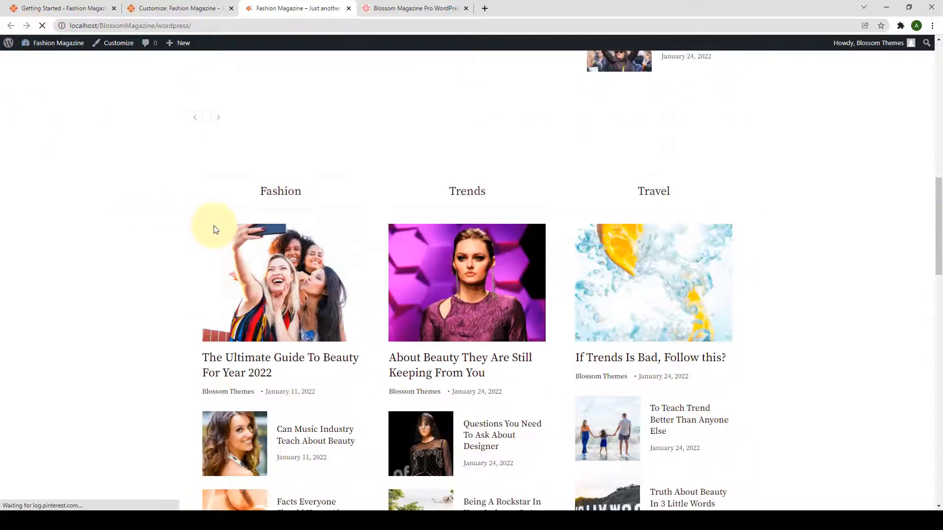
scroll(601, 205, "down", 4)
scroll(601, 206, "down", 8)
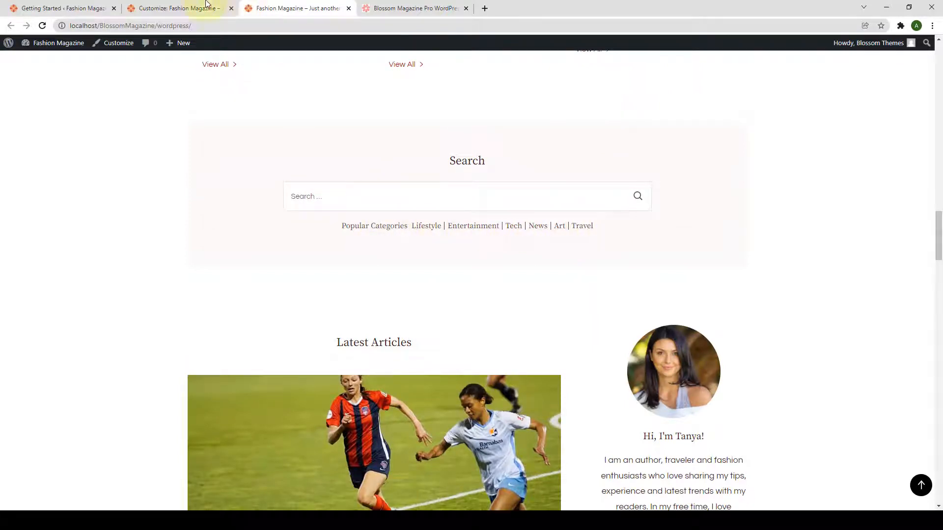
Step: Back in the customizer, set the Featured Category section's category to Lifestyle and view it in the preview
left_click(186, 6)
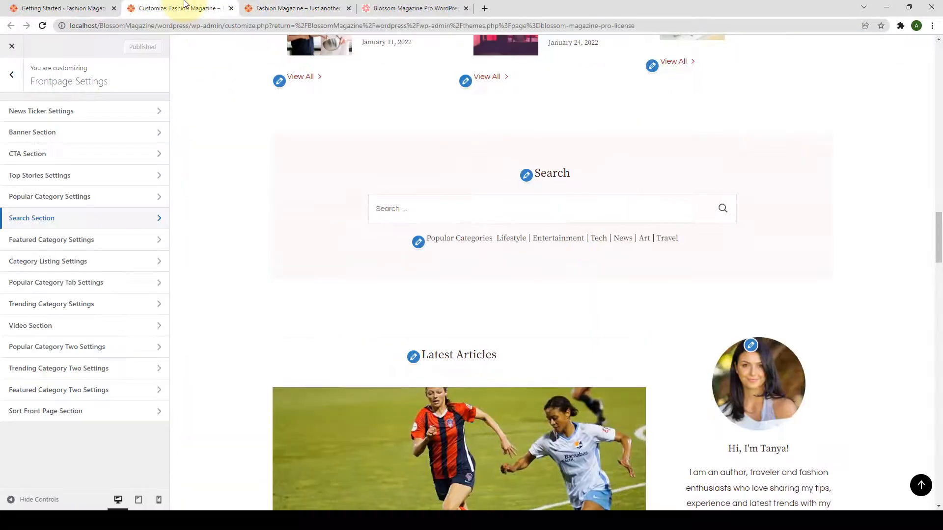
left_click(80, 250)
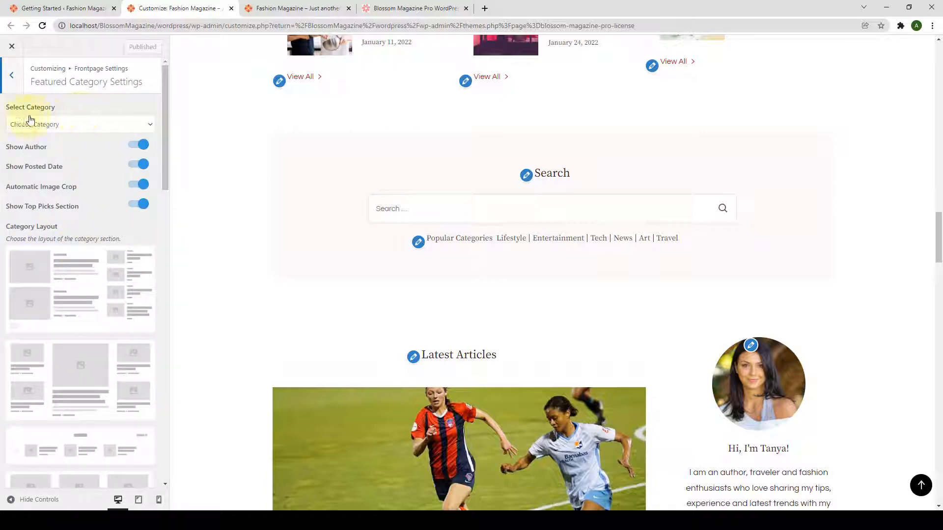
left_click(95, 125)
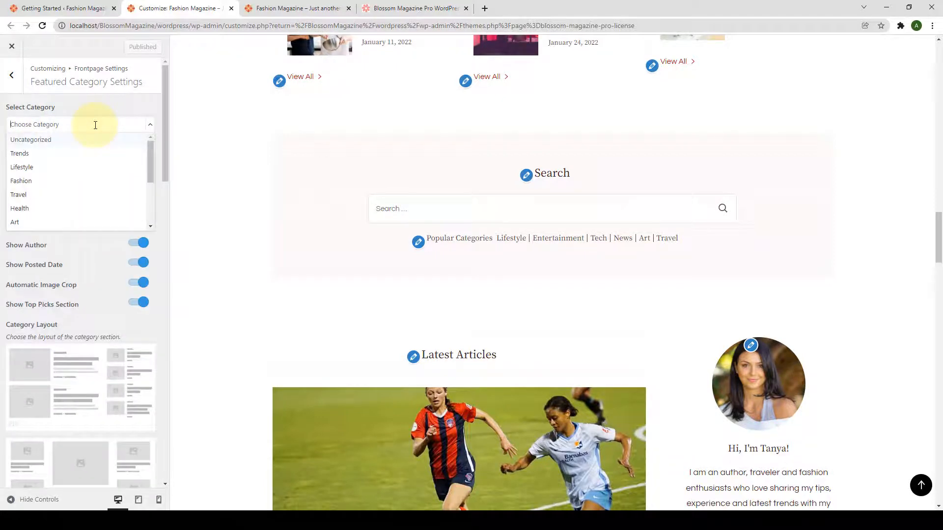
scroll(71, 216, "down", 2)
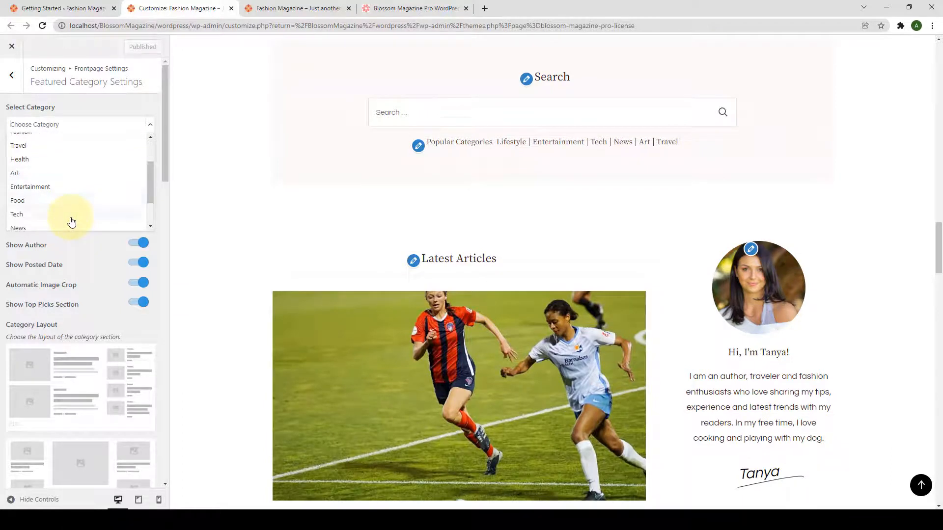
scroll(71, 222, "up", 2)
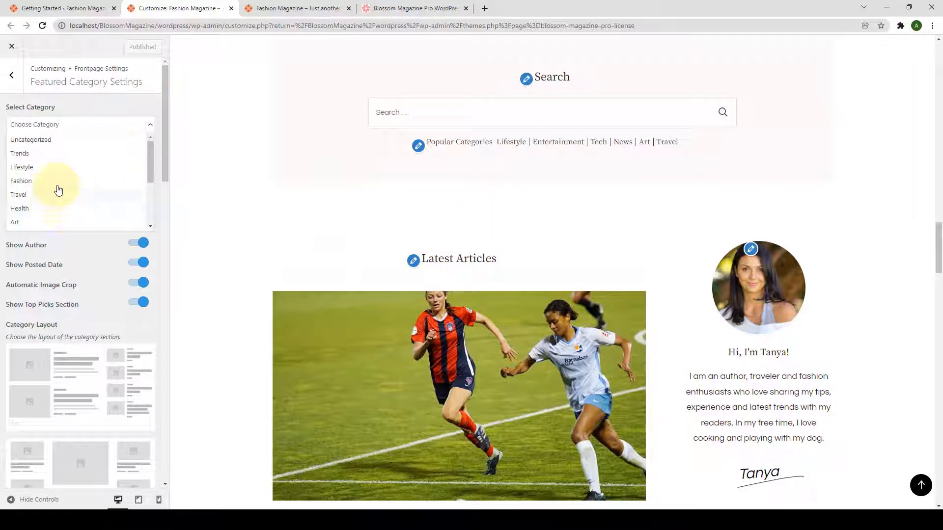
left_click(58, 169)
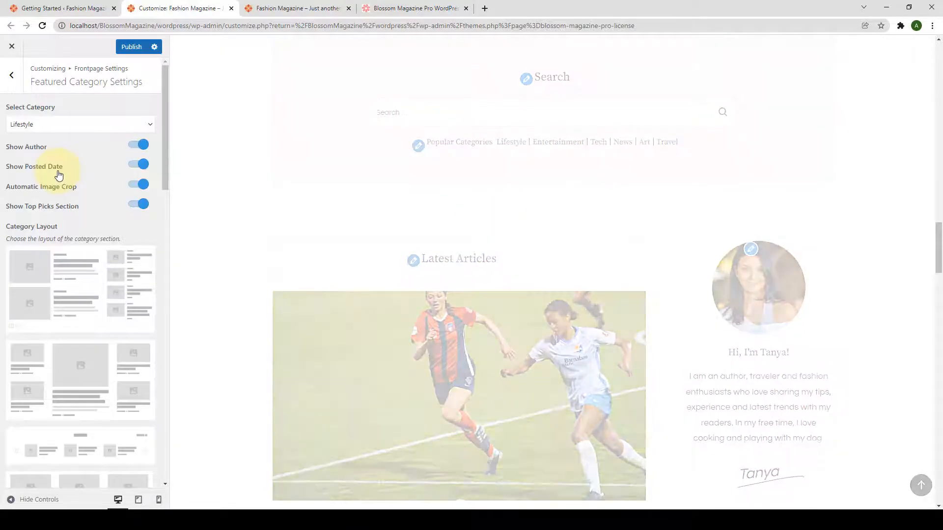
scroll(567, 206, "down", 4)
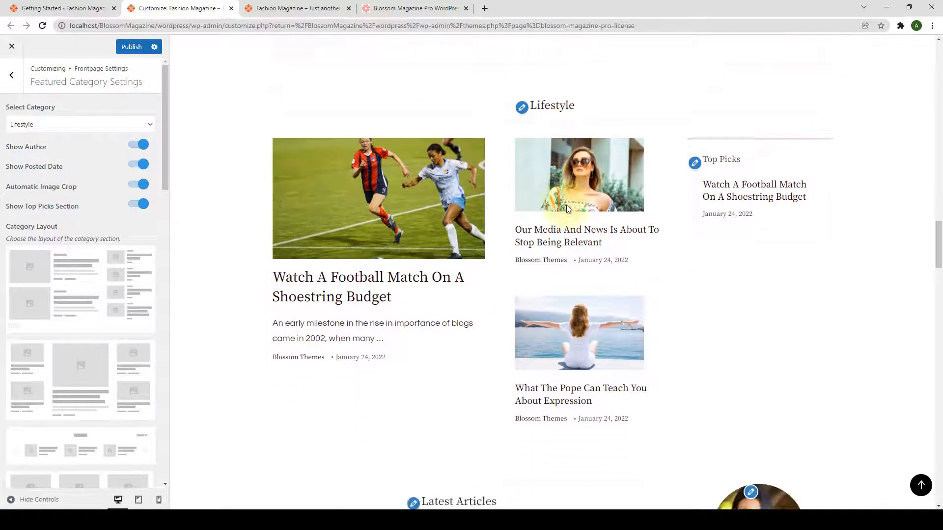
scroll(686, 244, "up", 1)
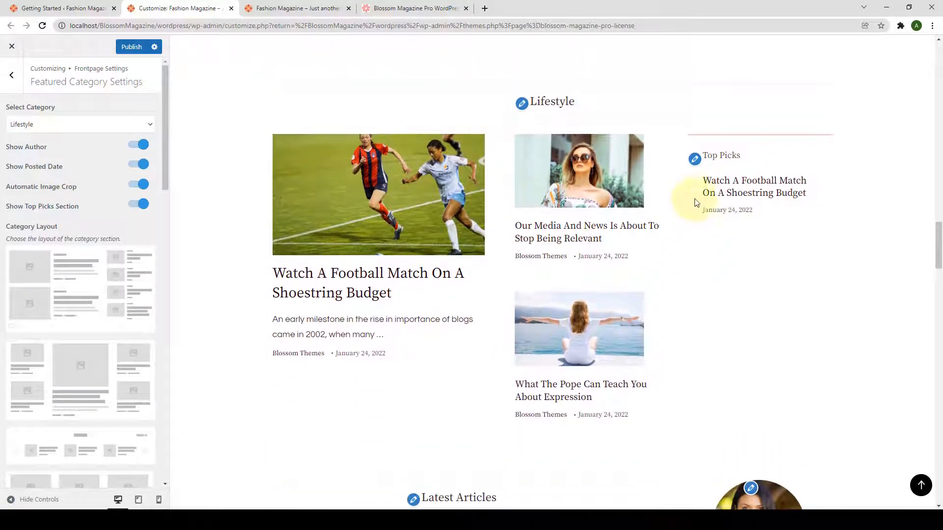
Step: Turn the featured category's Top Picks section off and back on, then publish the featured category settings
scroll(314, 233, "down", 1)
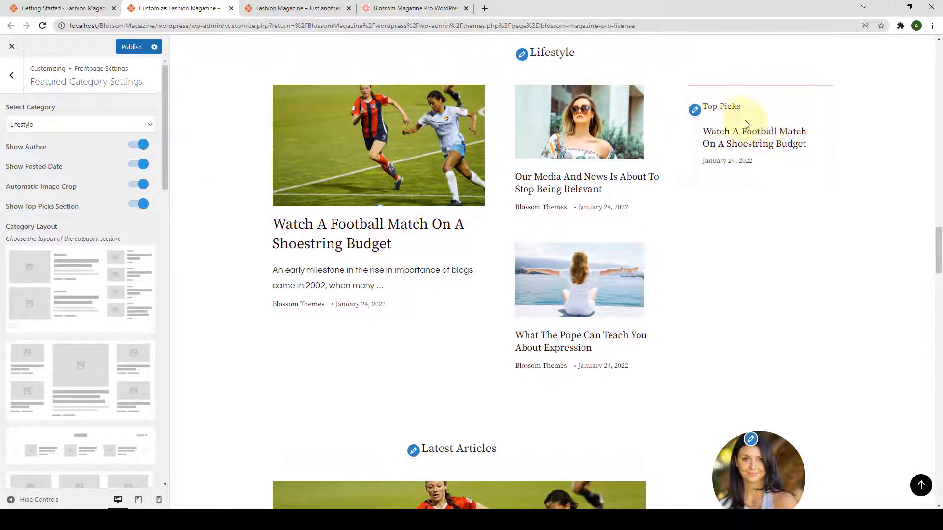
left_click(138, 205)
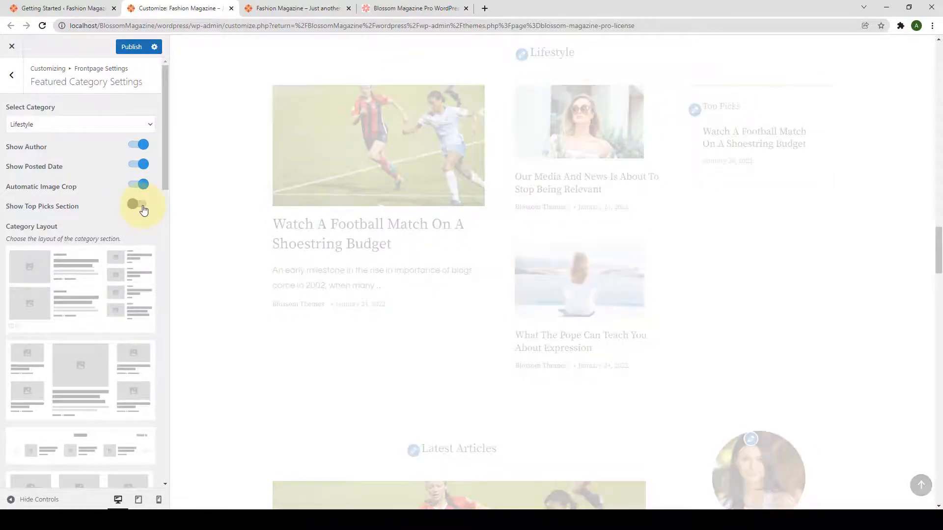
left_click(141, 205)
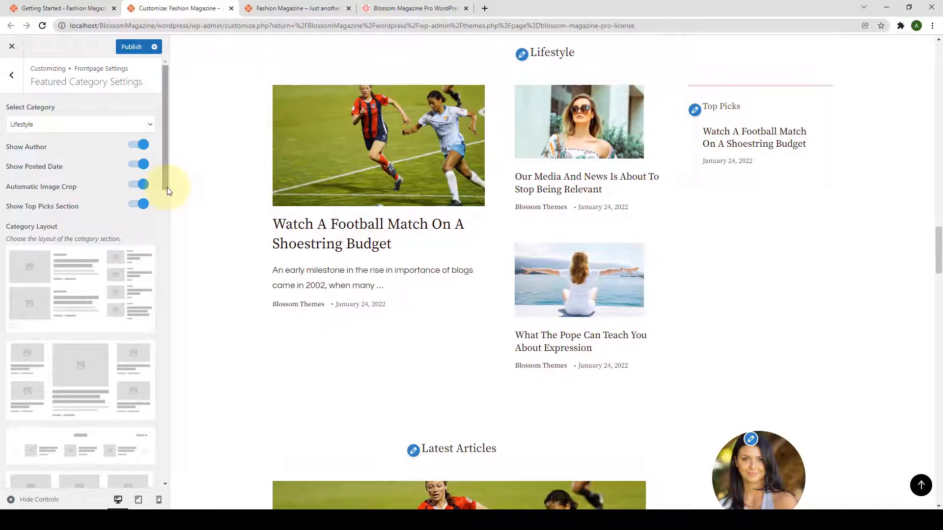
mouse_move(166, 188)
left_mouse_down()
mouse_move(157, 290)
mouse_move(162, 469)
mouse_move(159, 336)
mouse_move(171, 192)
left_mouse_up()
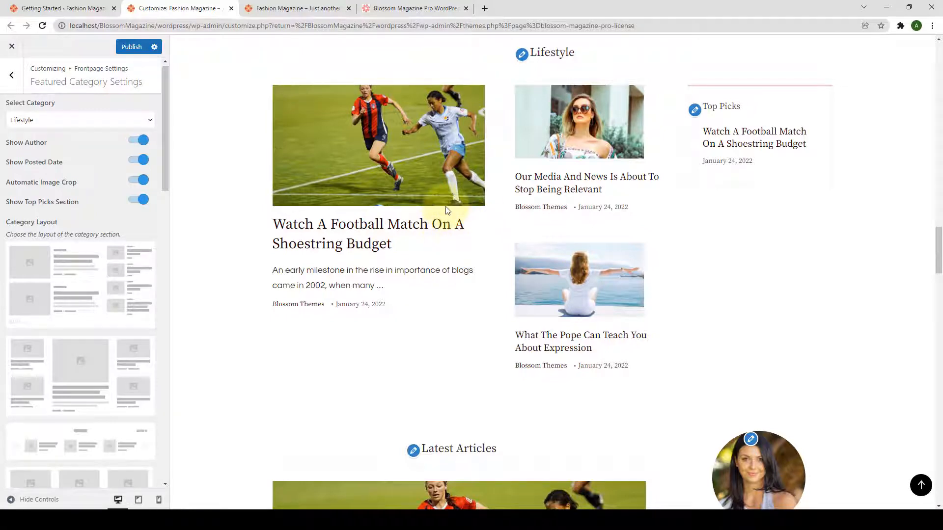
left_click(130, 47)
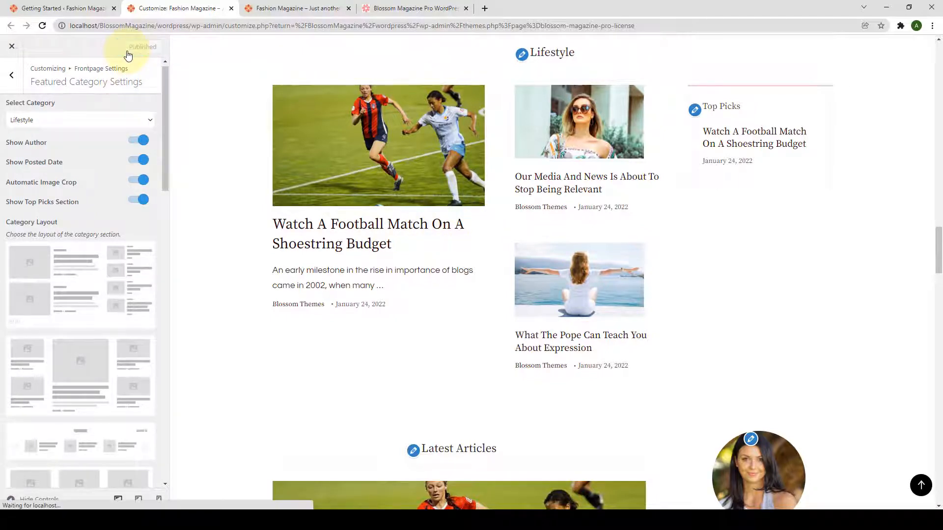
Step: Reload the live site and check the Lifestyle featured category section with its Top Picks column
left_click(263, 8)
scroll(368, 204, "down", 3)
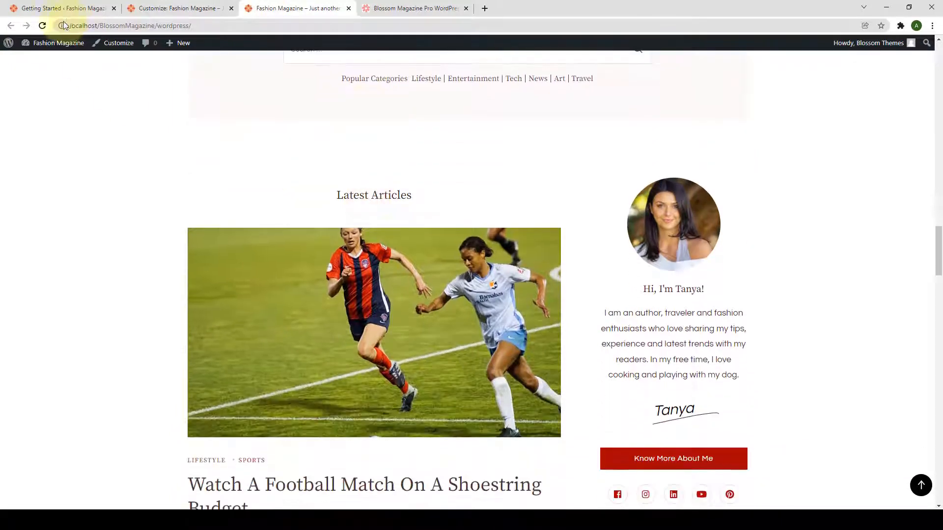
left_click(43, 26)
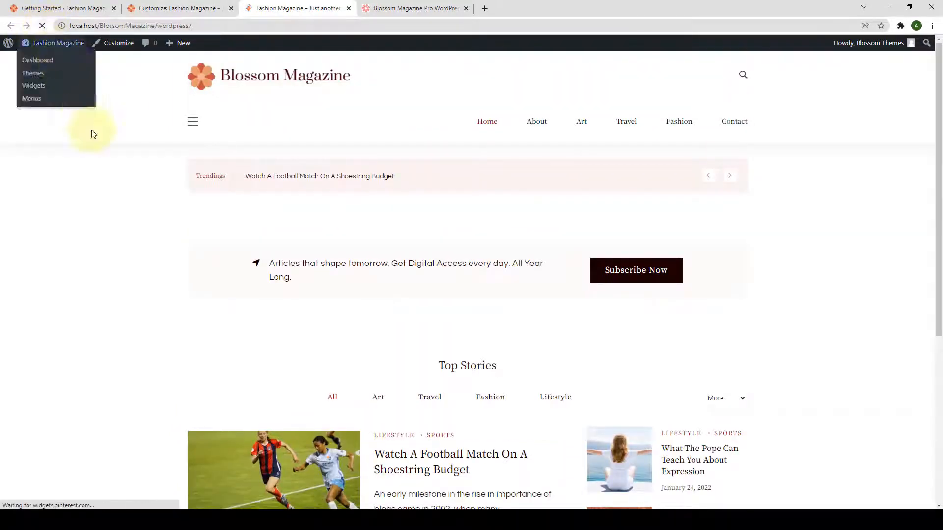
scroll(432, 228, "up", 5)
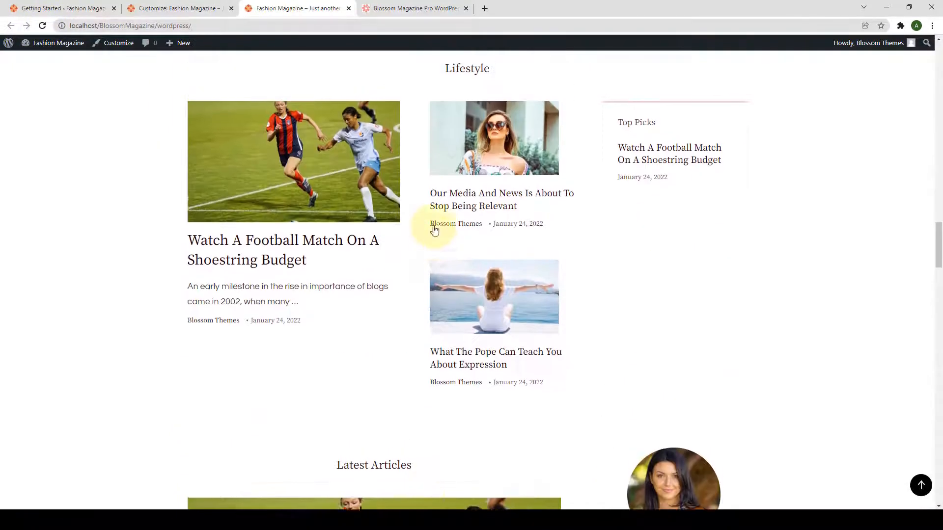
scroll(435, 230, "up", 2)
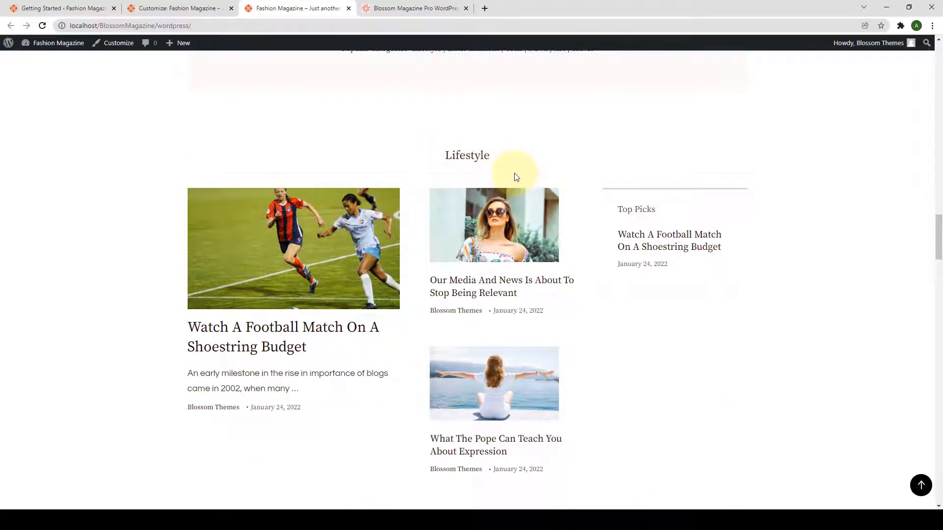
Step: Return to the customizer and set the Category Listing section's title to "Categories", checking it in the preview
left_click(152, 9)
left_click(12, 74)
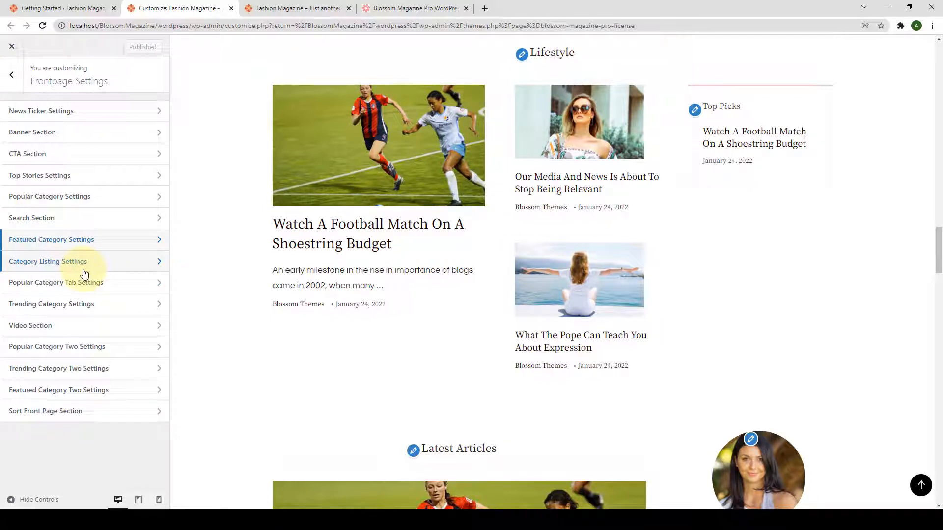
left_click(84, 270)
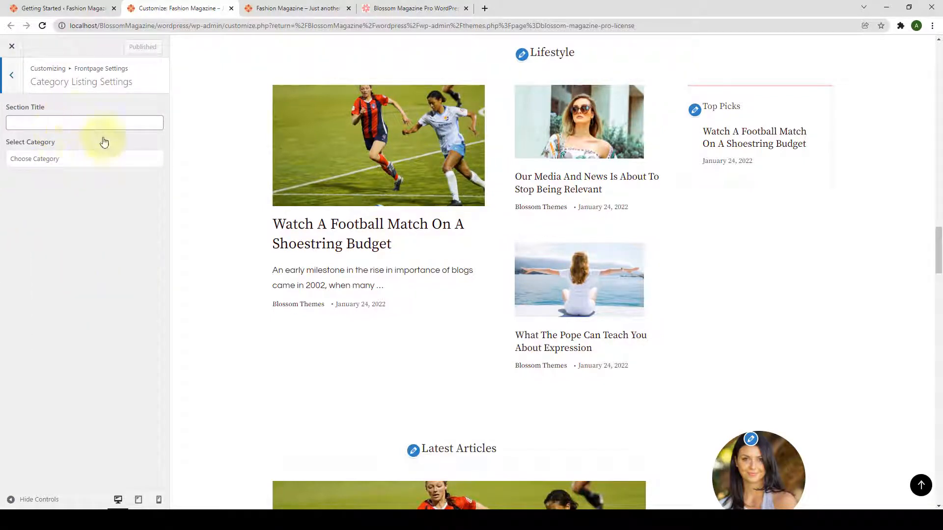
left_click(65, 123)
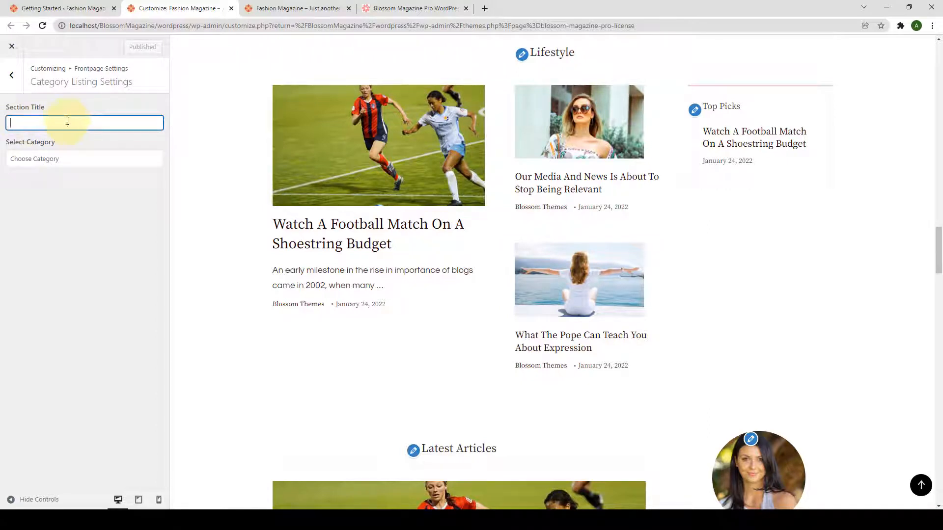
type("Ca")
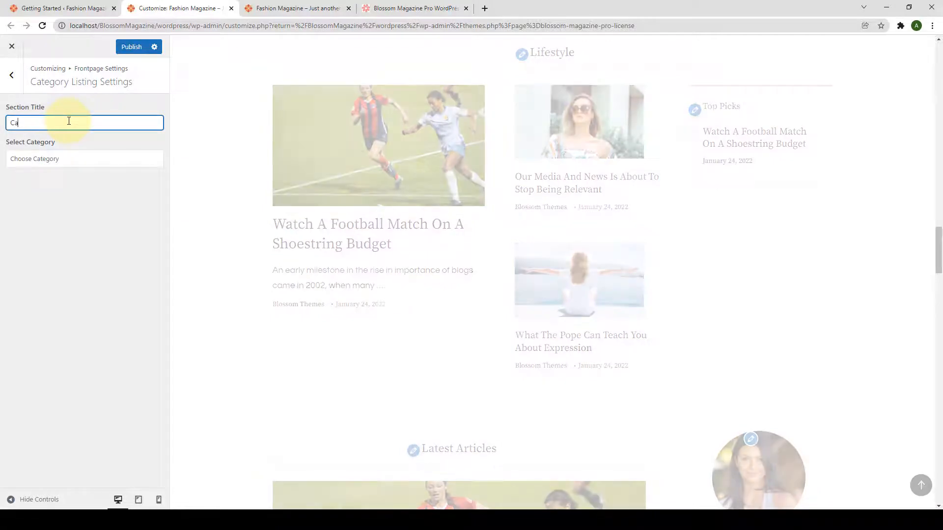
type("tegories")
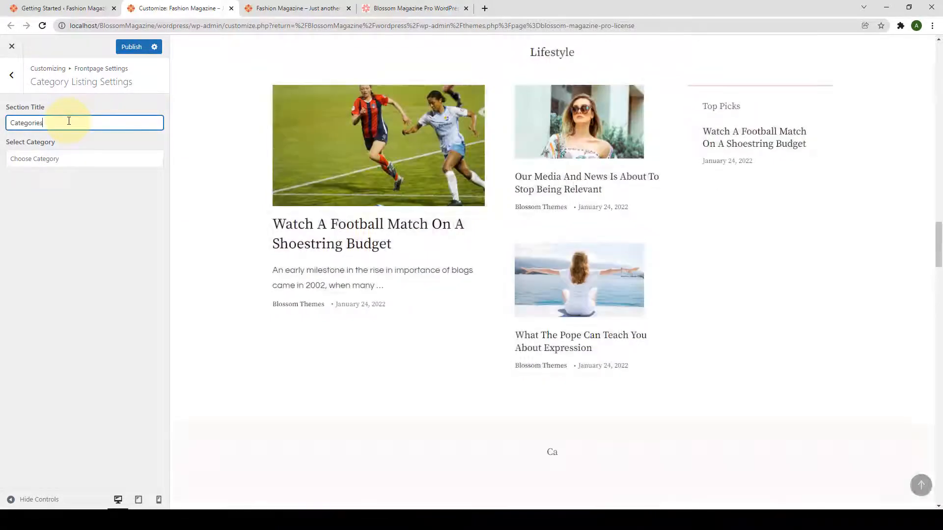
scroll(496, 289, "down", 3)
scroll(493, 287, "down", 2)
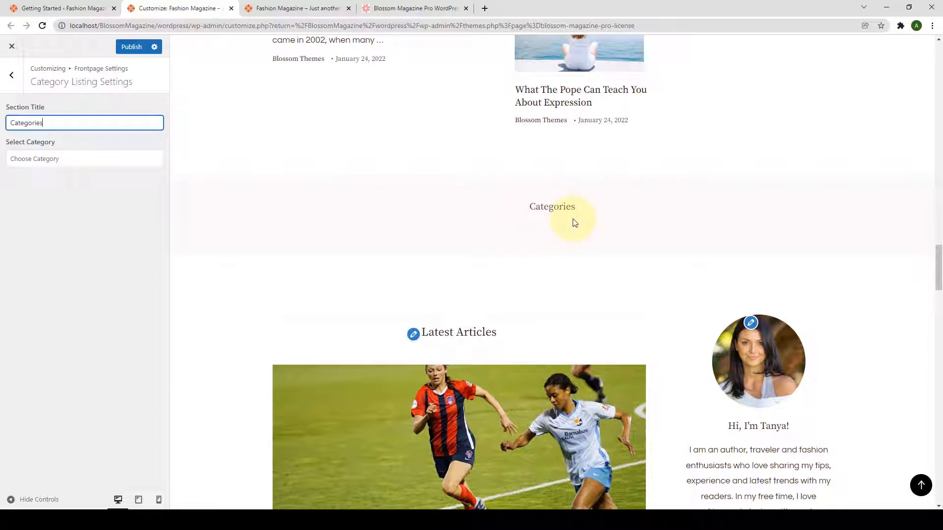
Step: Add Lifestyle, Travel, Entertainment, World, News, Health and Art as the category listing's categories
left_click(62, 160)
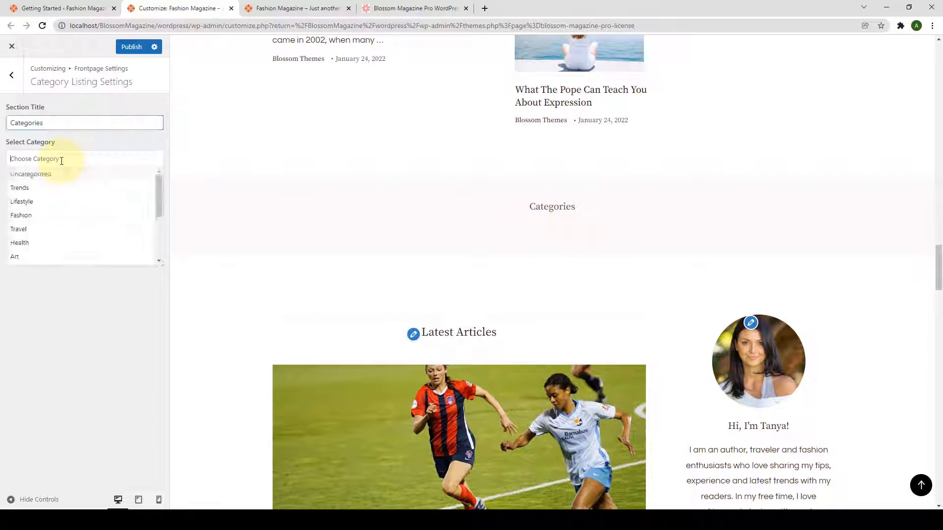
left_click(59, 199)
left_click(59, 220)
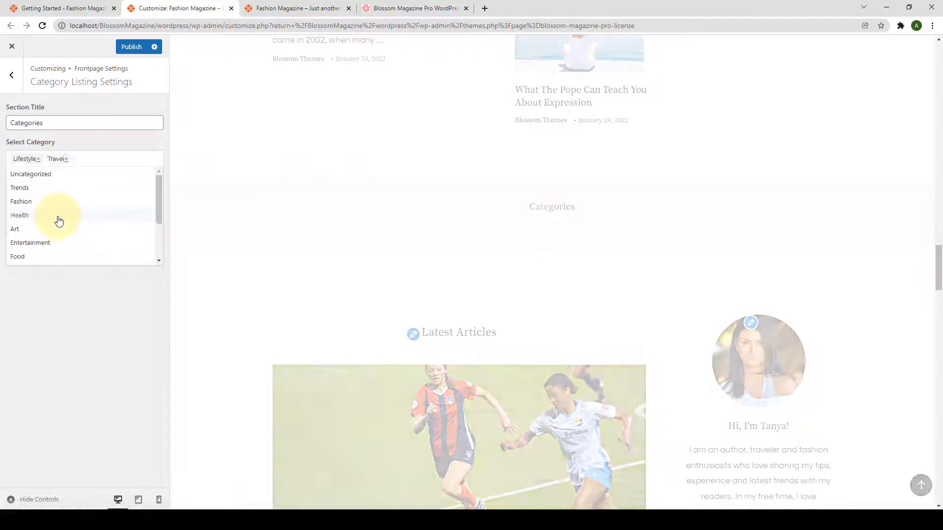
left_click(58, 243)
scroll(58, 246, "down", 2)
left_click(59, 244)
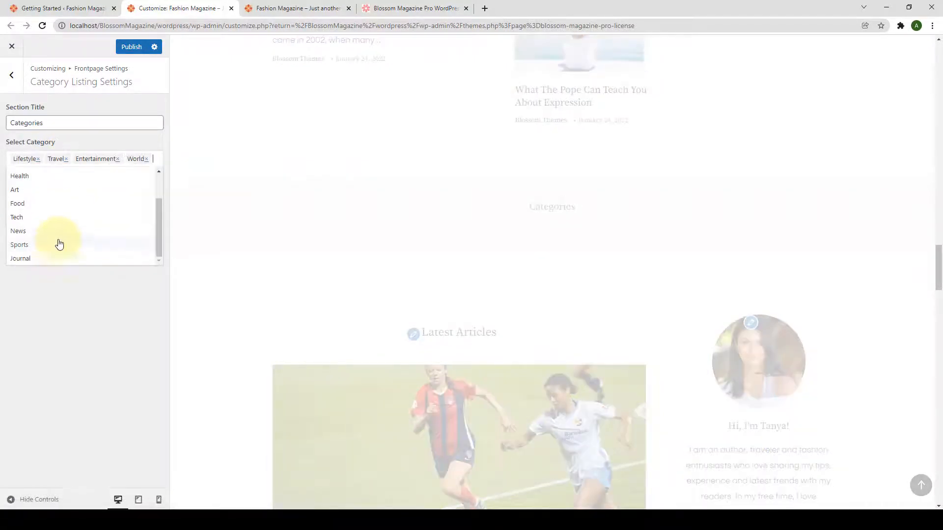
left_click(59, 232)
left_click(63, 217)
left_click(73, 227)
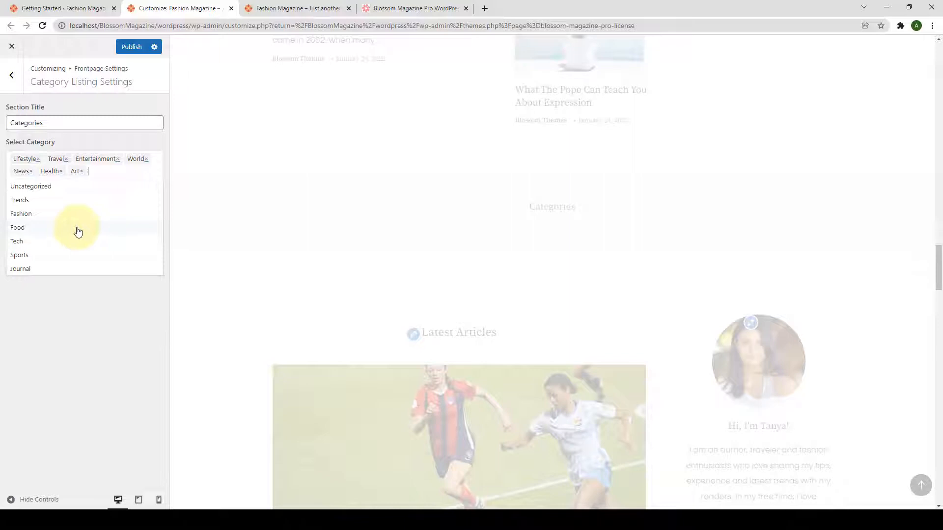
Step: Add Trends to the category listing's categories and publish the category listing settings
left_click(74, 201)
left_click(113, 284)
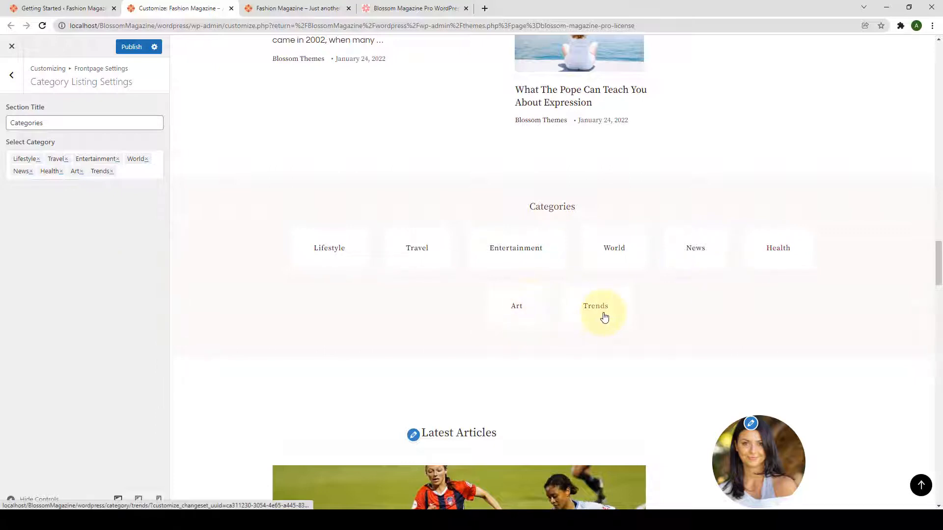
left_click(128, 48)
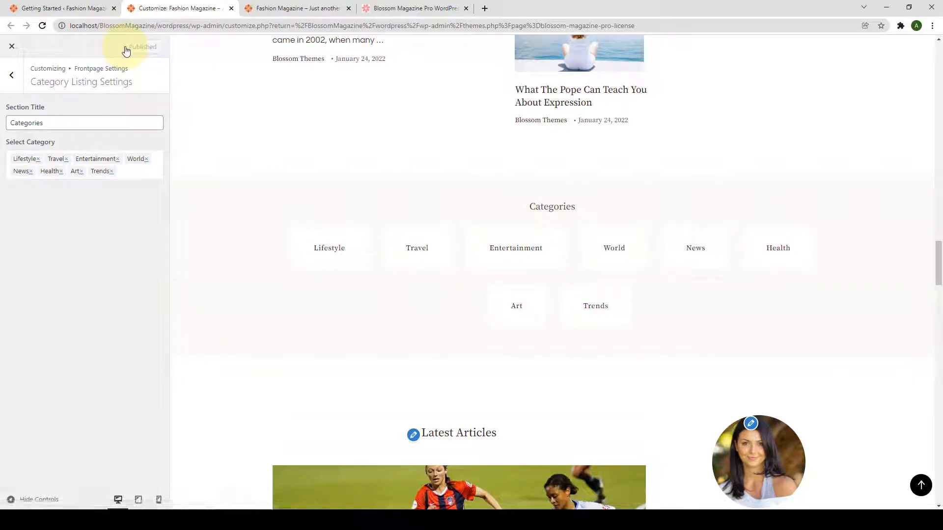
Step: Switch to the live site, reload it and check the Categories listing section above Latest Articles
left_click(309, 9)
scroll(339, 191, "down", 5)
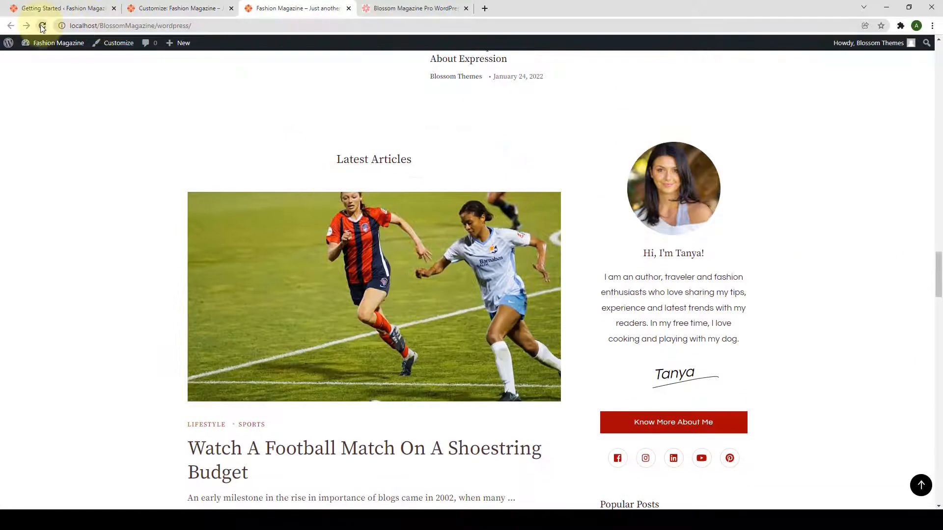
left_click(42, 25)
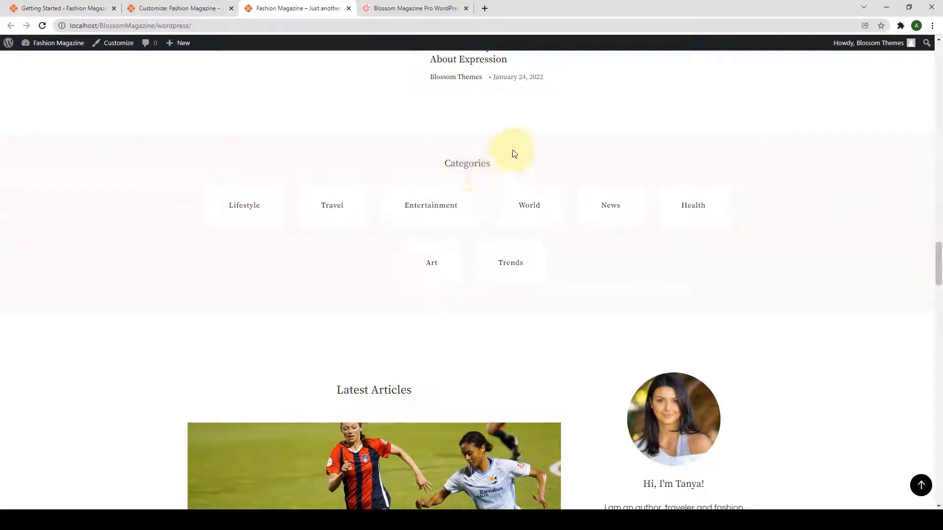
Step: Return to the customizer, set the Popular Category Tab section's category to Travel and publish the change
left_click(175, 4)
left_click(11, 74)
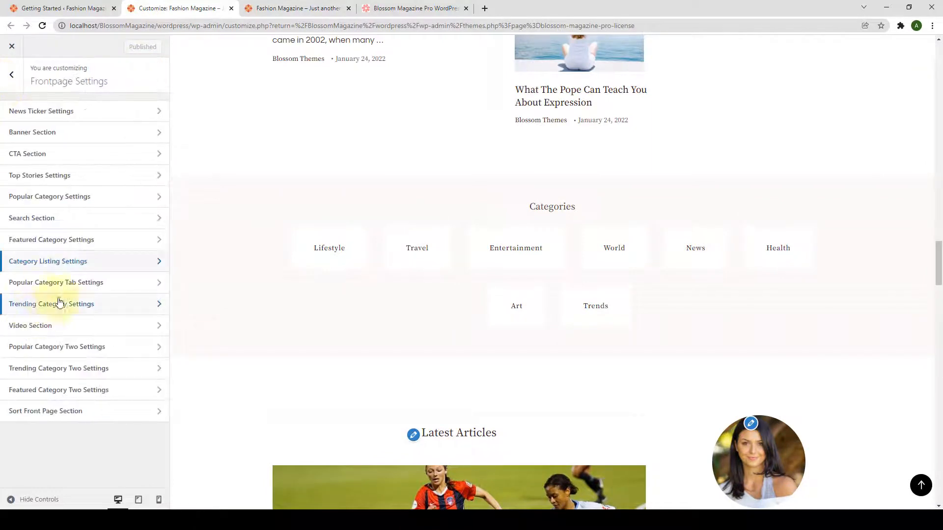
left_click(104, 289)
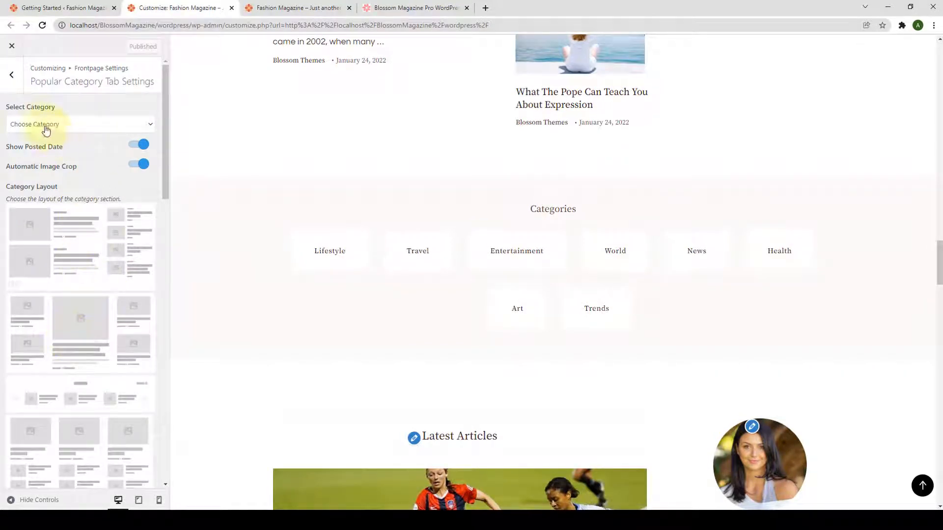
left_click(71, 129)
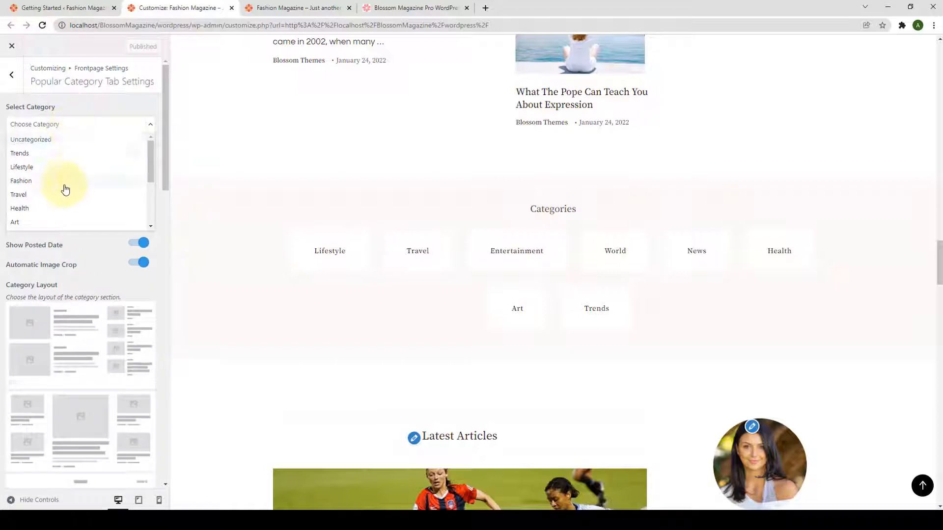
scroll(62, 211, "down", 1)
scroll(61, 220, "up", 1)
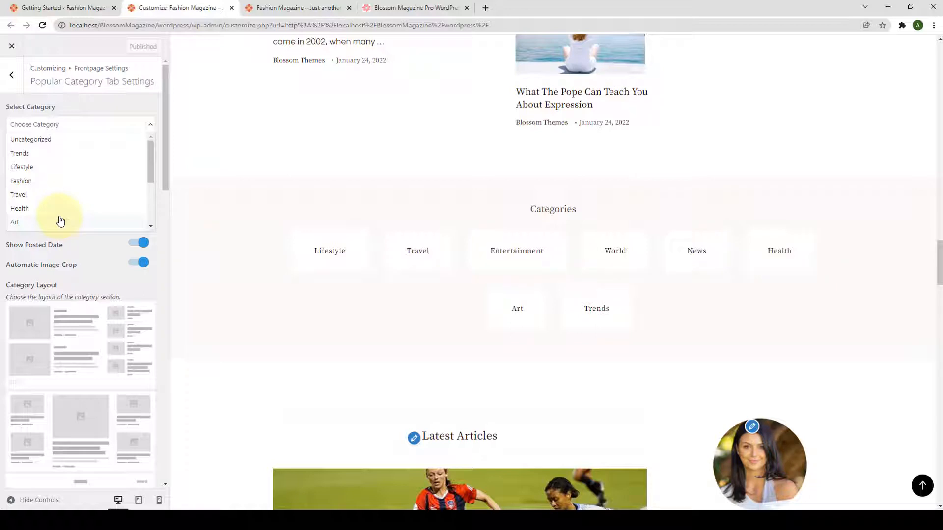
left_click(59, 194)
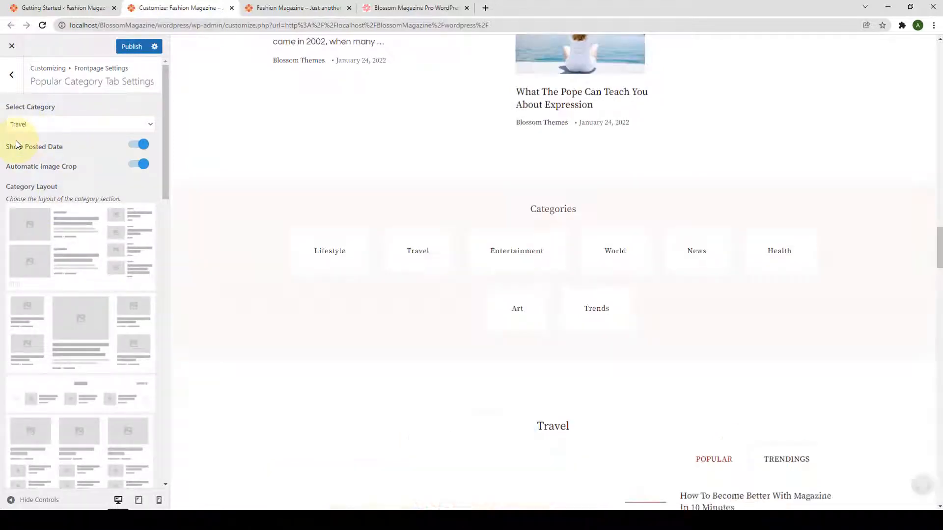
scroll(338, 301, "down", 3)
scroll(337, 301, "down", 4)
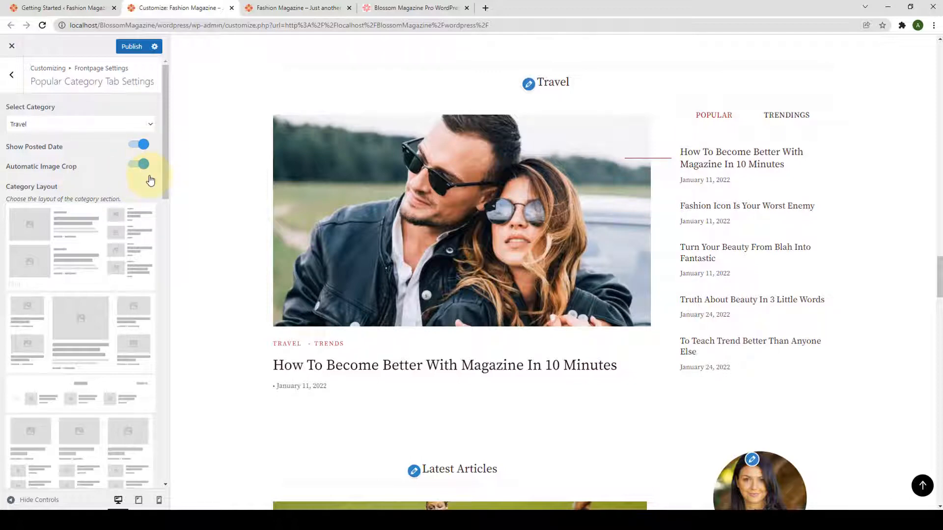
mouse_move(164, 181)
left_mouse_down()
mouse_move(143, 459)
mouse_move(178, 171)
left_mouse_up()
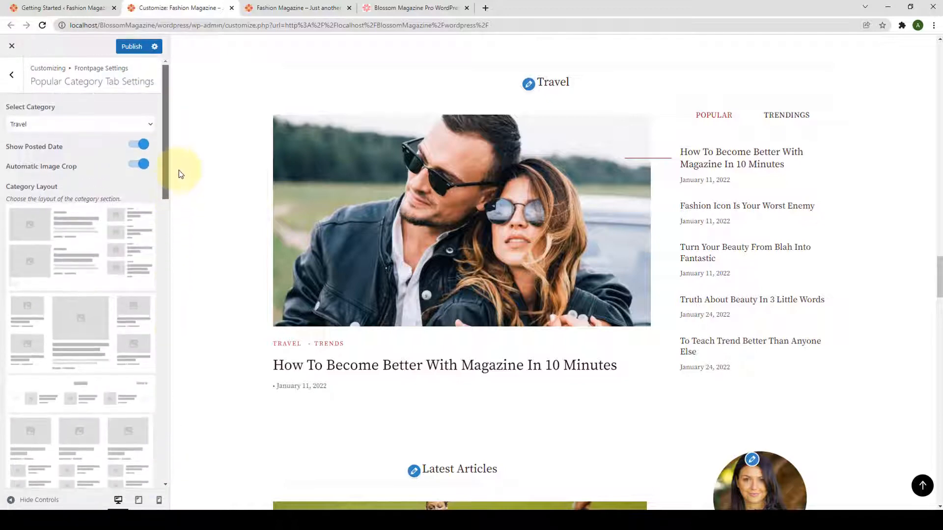
left_click(137, 49)
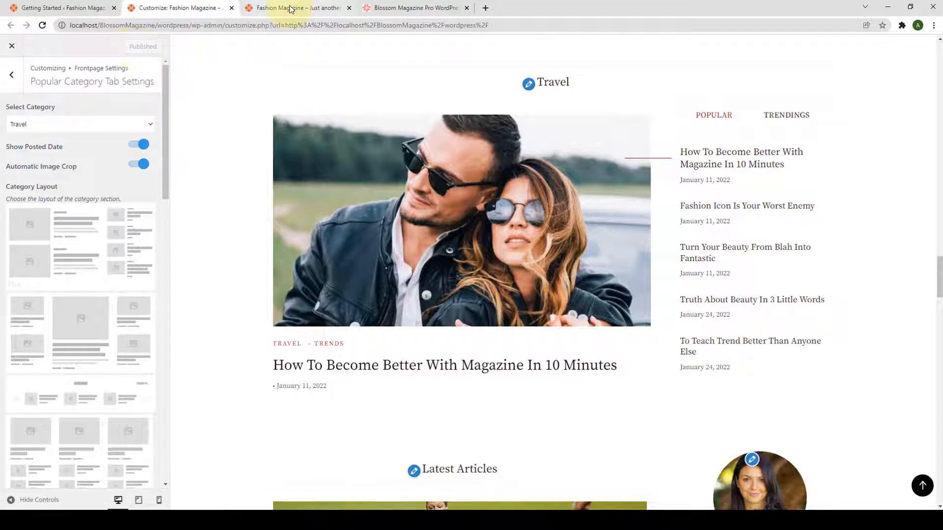
Step: Reload the live site and check the Travel section with its Popular and Trendings tabs
left_click(275, 8)
scroll(320, 227, "down", 3)
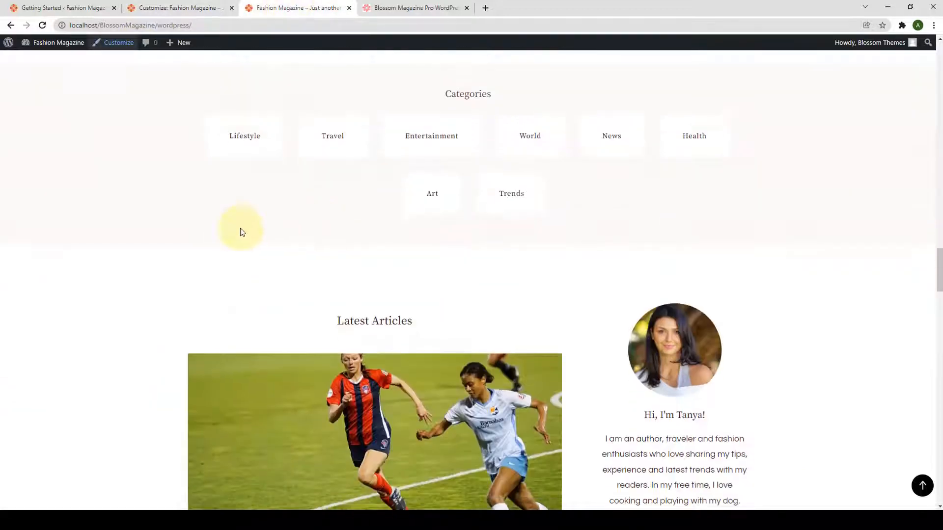
left_click(42, 25)
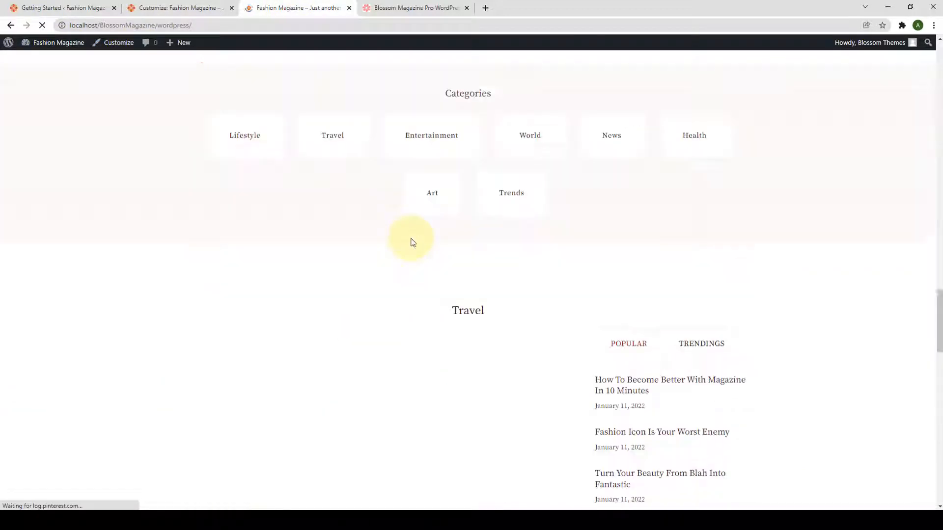
scroll(412, 241, "down", 4)
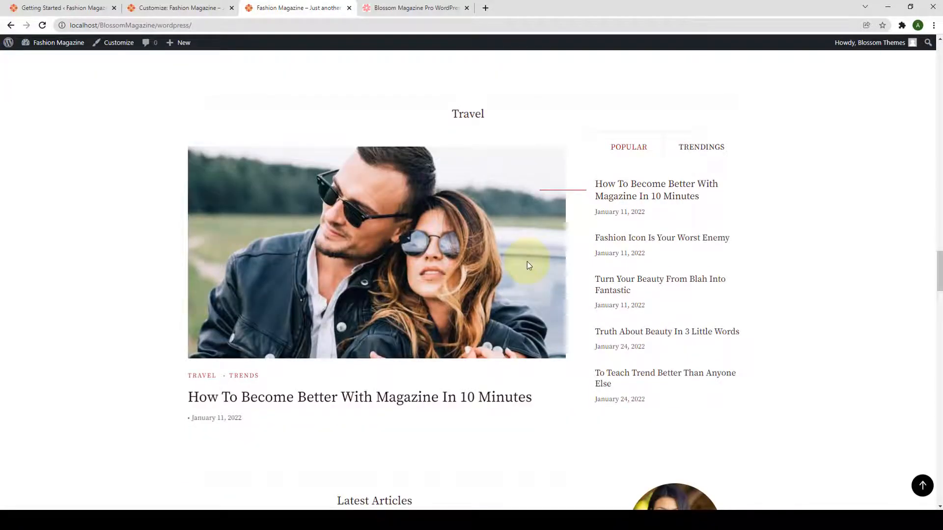
scroll(527, 265, "down", 1)
scroll(526, 277, "up", 2)
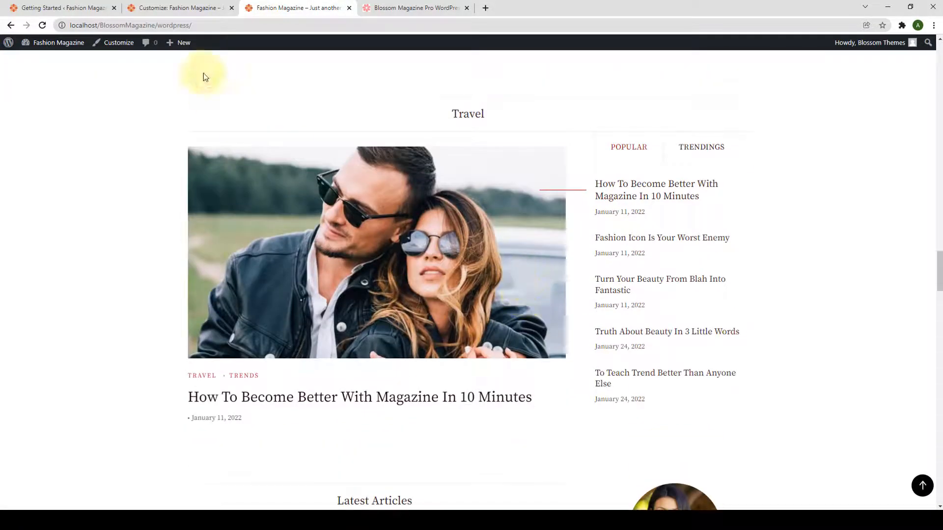
Step: Return to the customizer and set the Trending Category section's category to Fashion, checking it in the preview
left_click(196, 9)
left_click(9, 81)
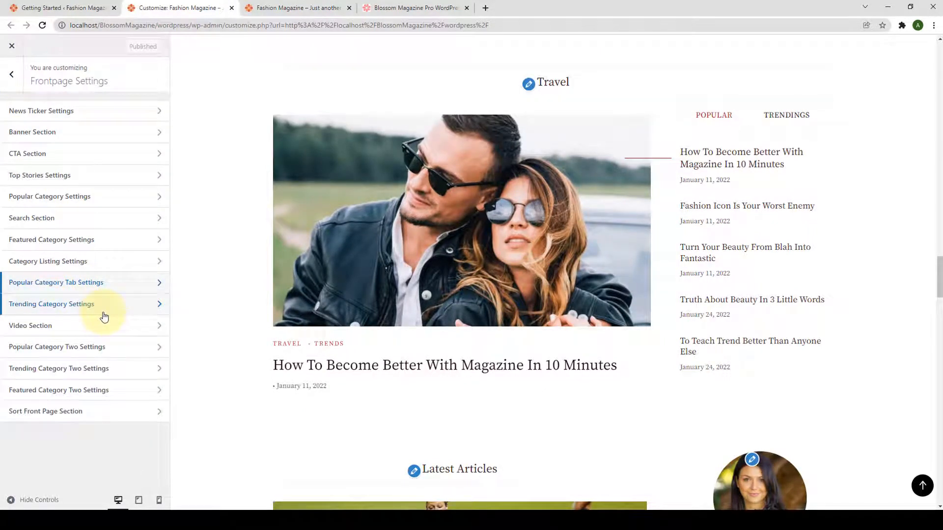
left_click(104, 313)
scroll(207, 285, "down", 3)
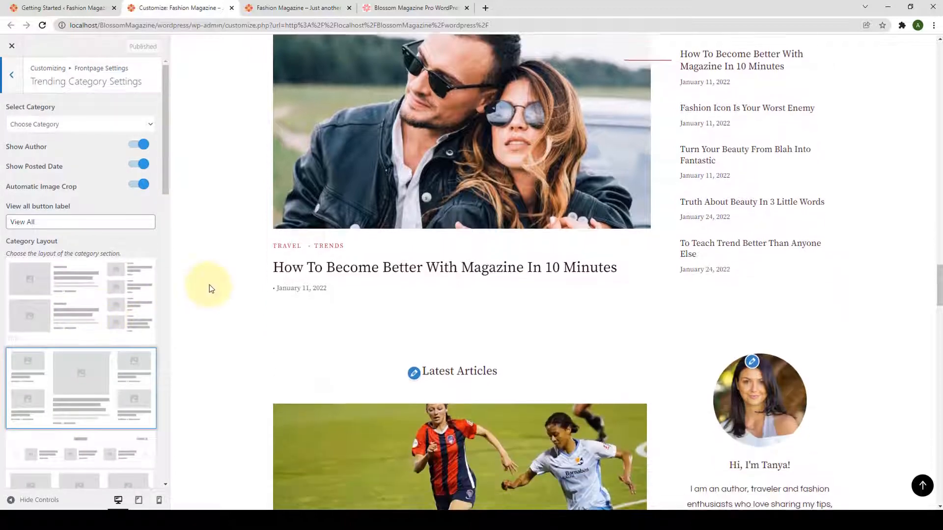
left_click(110, 124)
left_click(90, 182)
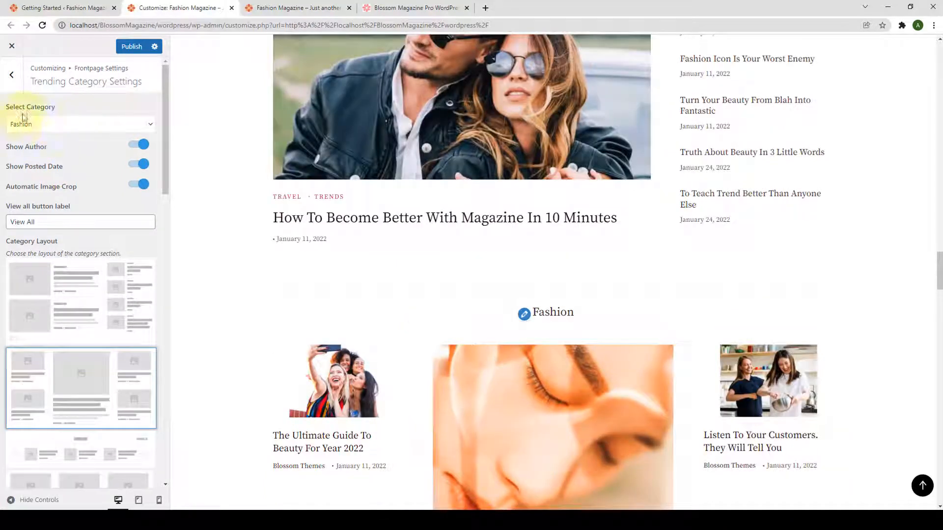
left_click(45, 130)
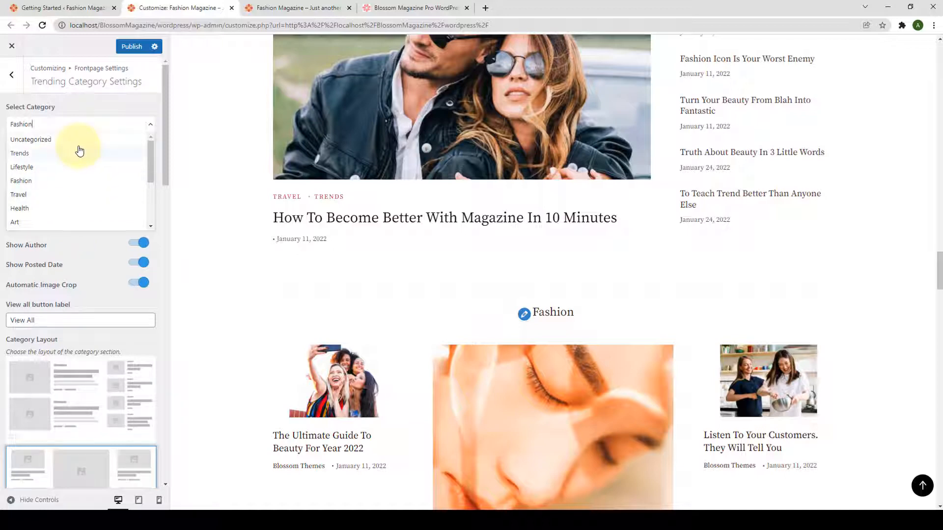
left_click(93, 117)
scroll(470, 289, "down", 5)
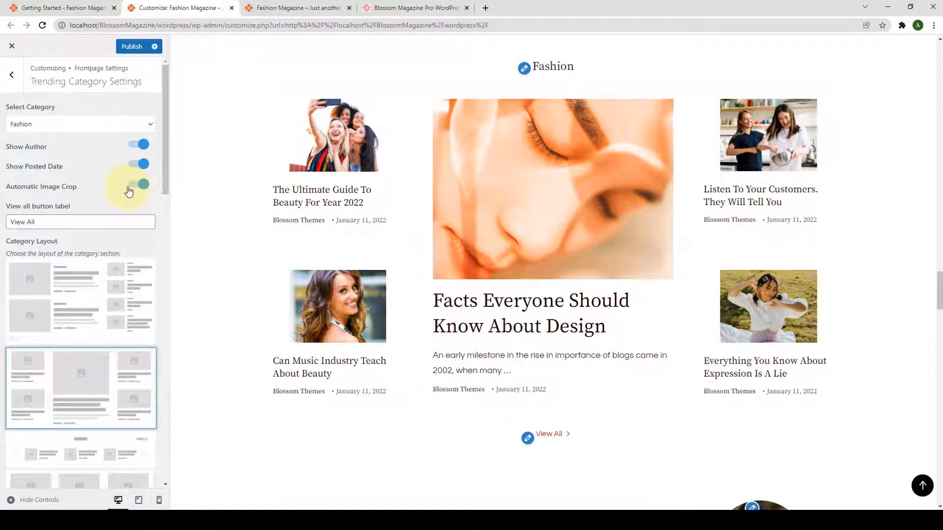
Step: Review the trending category's View All label and layout options, keep them as they are, and publish the section
left_click_drag(88, 222, 16, 228)
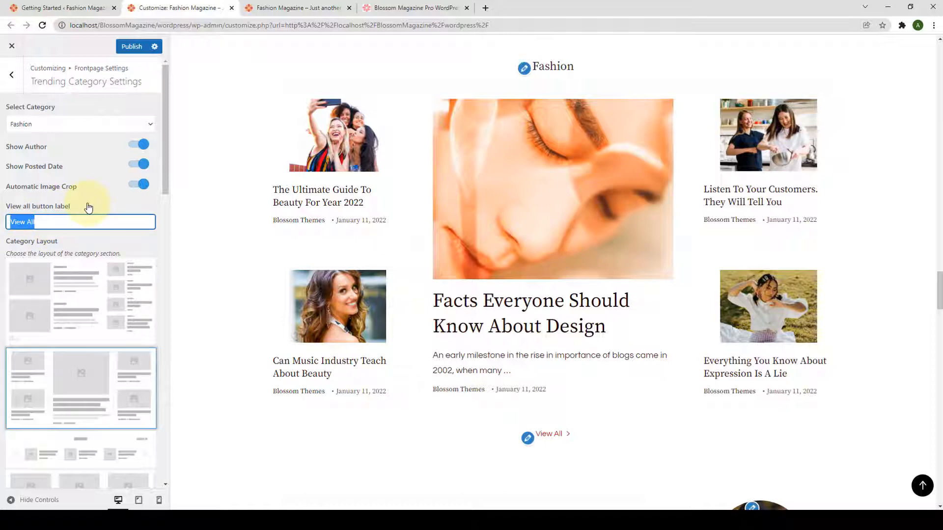
left_click_drag(164, 195, 184, 178)
left_click(133, 47)
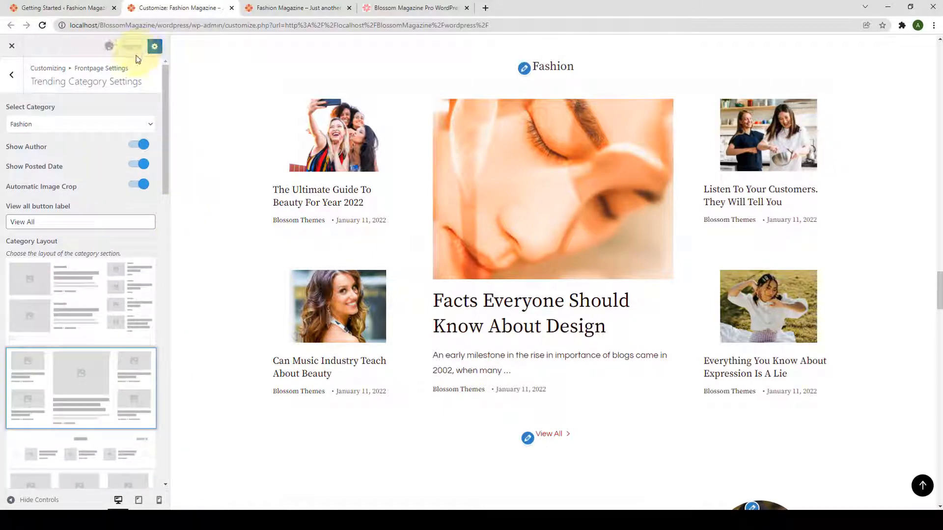
Step: Reload the live site and check the Fashion trending category section below the Travel section
left_click(278, 9)
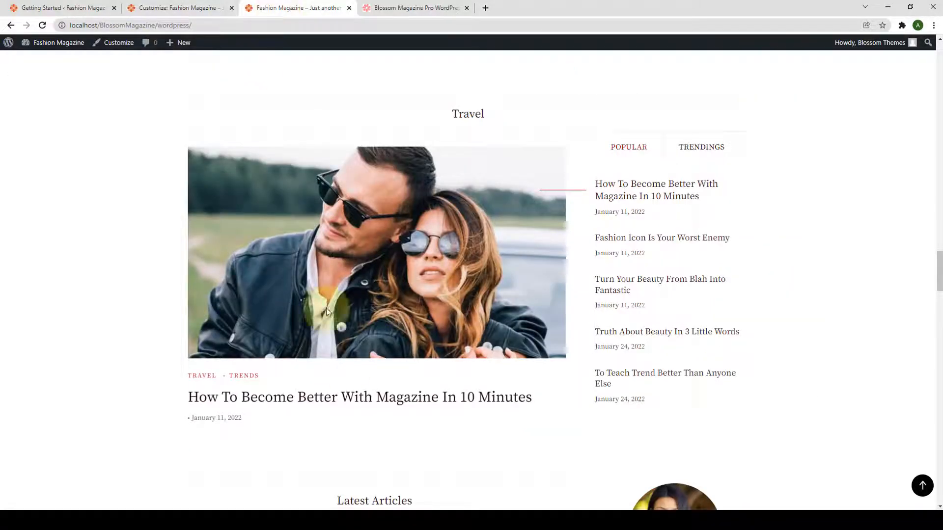
scroll(327, 312, "down", 4)
left_click(55, 42)
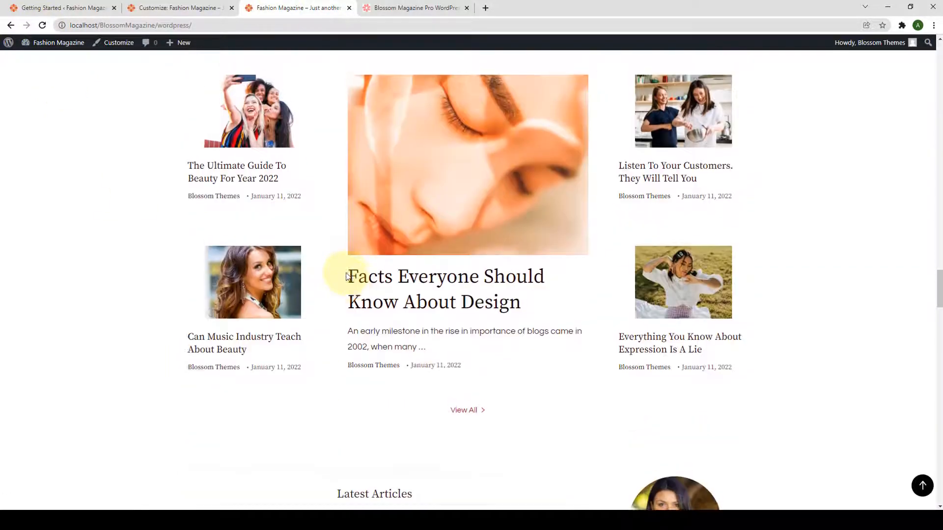
scroll(346, 273, "up", 2)
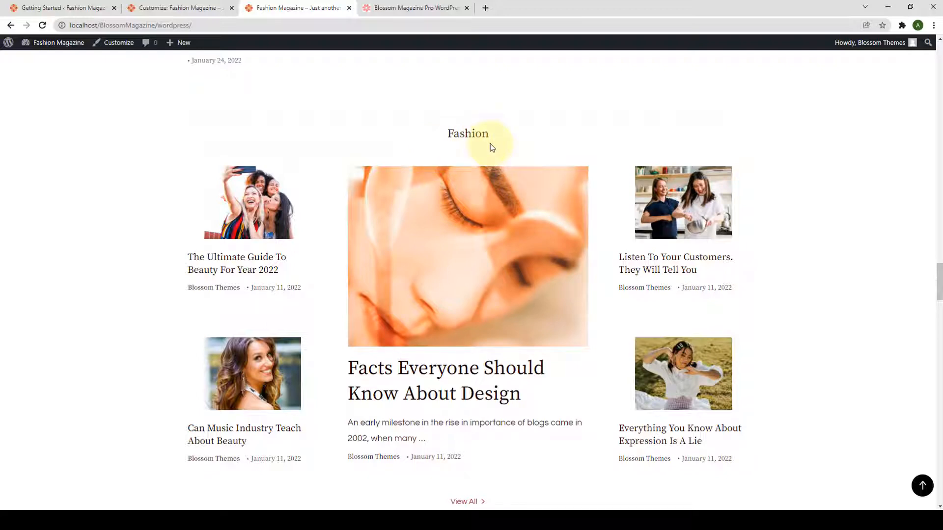
Step: Return to the customizer and add a new video titled "Adventure" to the front page's Video Section
left_click(175, 4)
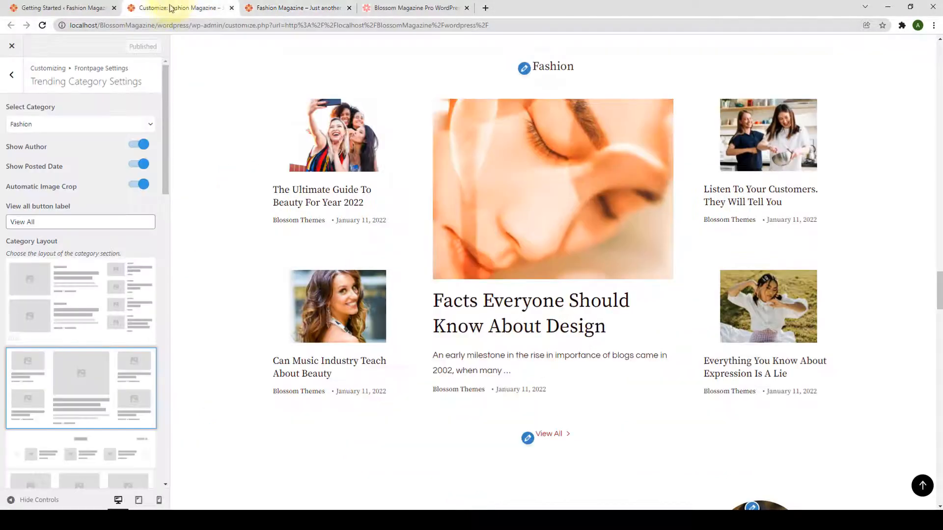
left_click(12, 75)
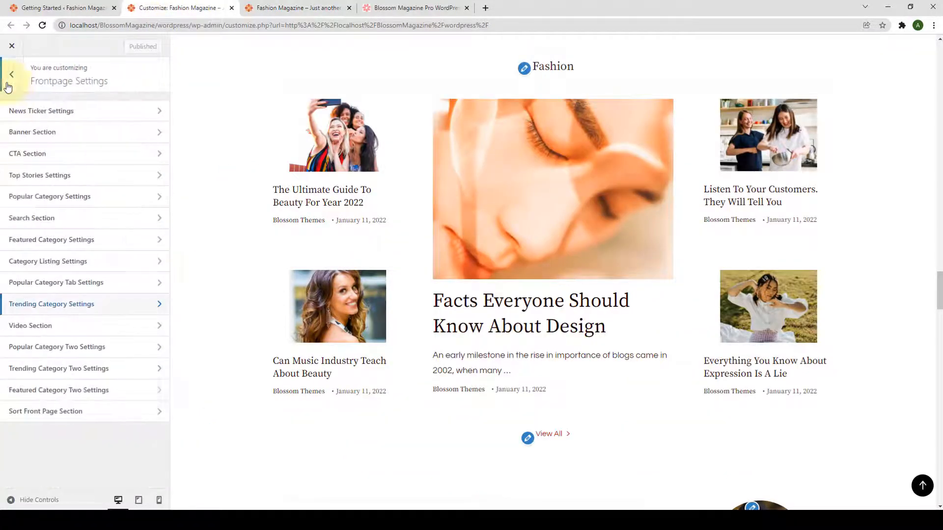
left_click(42, 326)
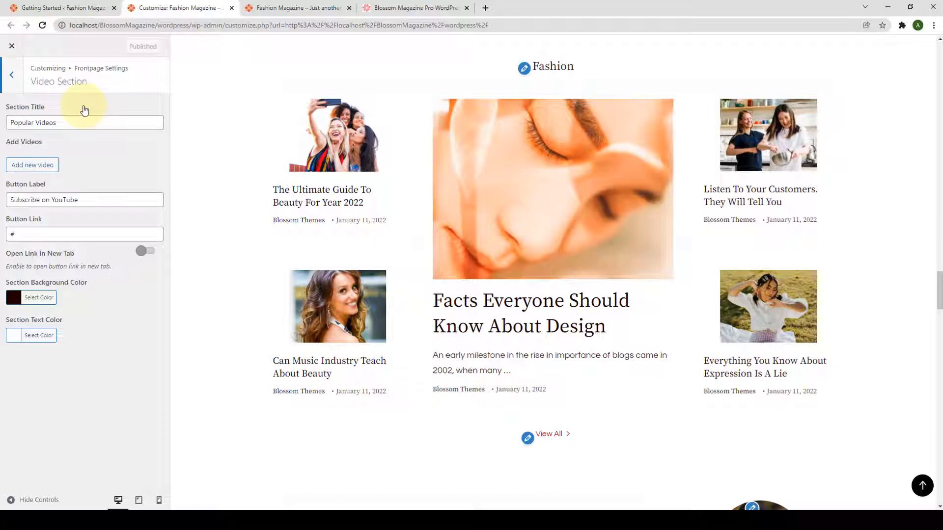
scroll(299, 233, "down", 6)
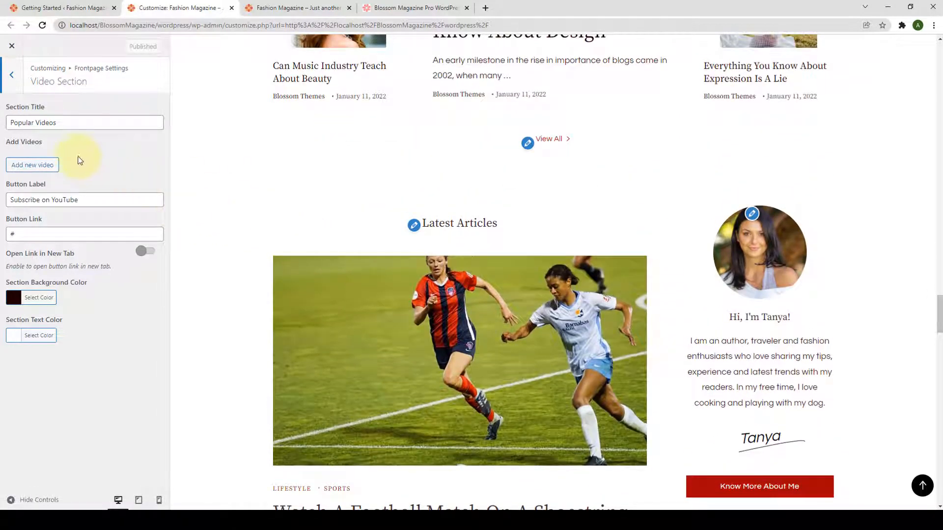
left_click(26, 169)
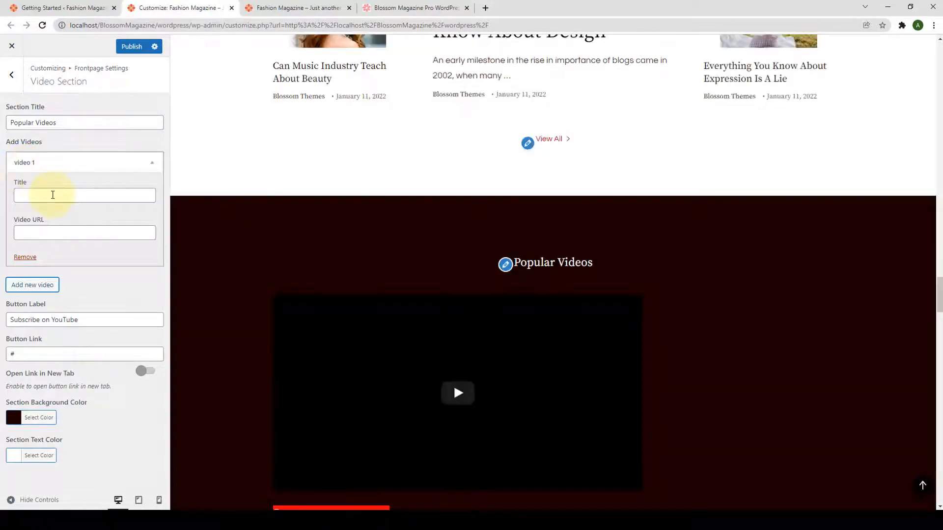
left_click(53, 195)
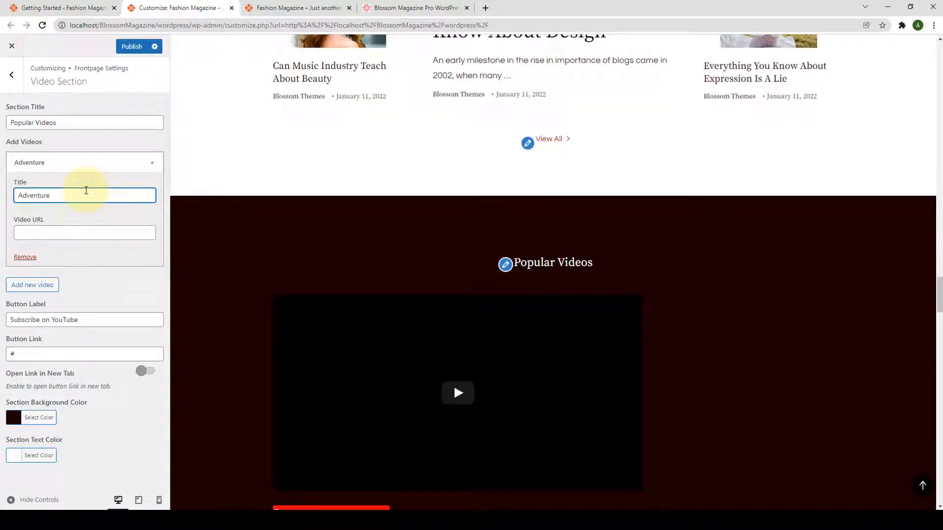
left_click(67, 236)
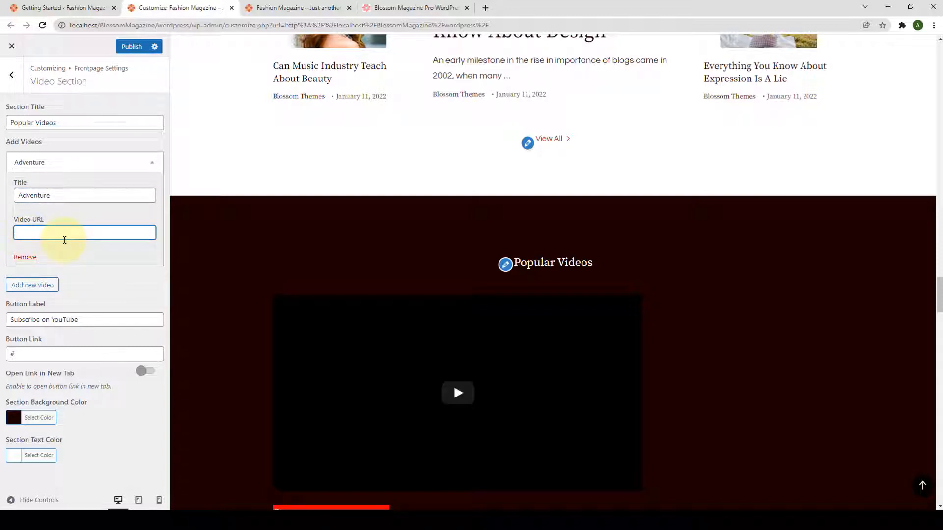
type("https://www.youtube.com/watch?v=8y6sONFwOSw")
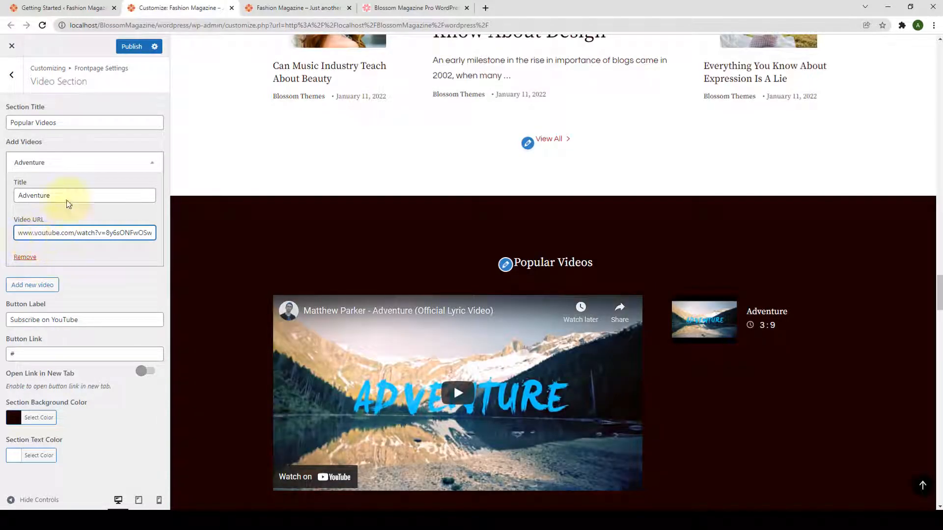
scroll(396, 289, "down", 1)
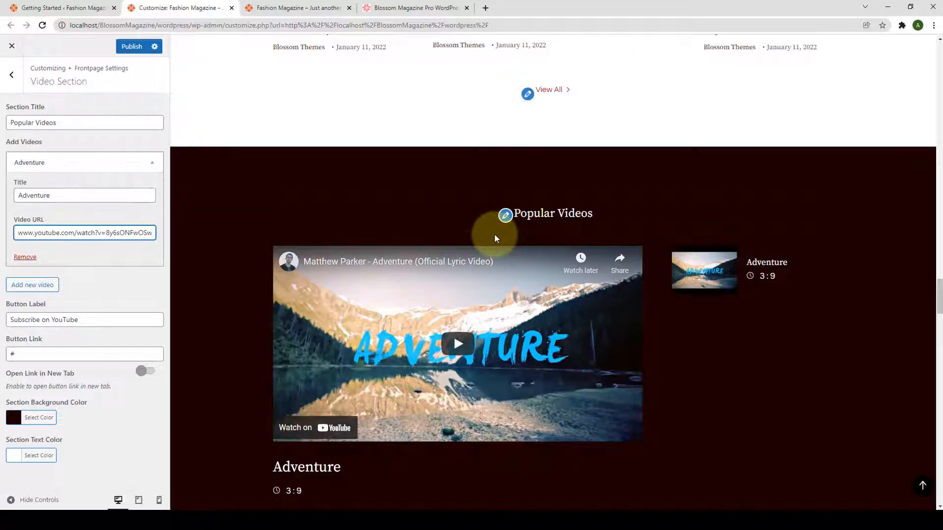
Step: Add four more videos to the Video Section: "15 Healthy Eating Tips", "Food Hacks", "Most Beautiful Lake In Nepal" and "Apple Harvesting", each with its YouTube URL
left_click(42, 283)
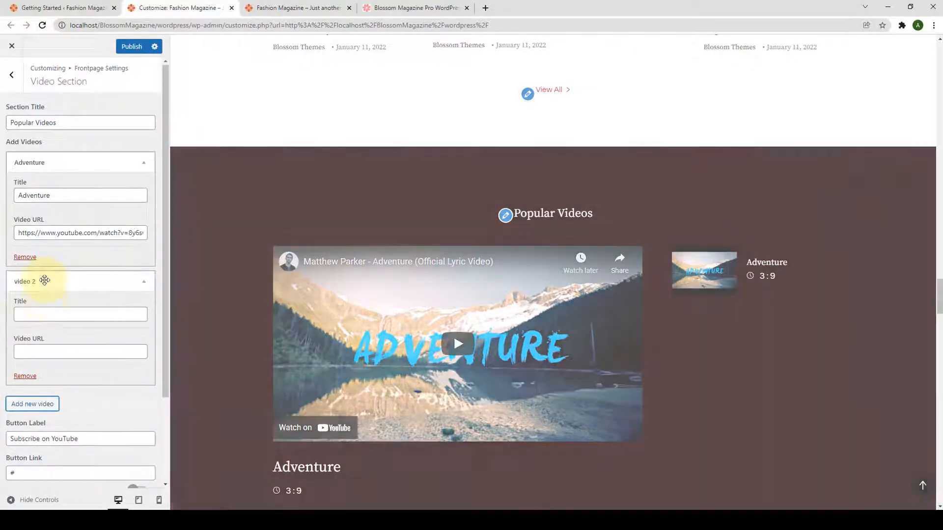
scroll(46, 283, "down", 2)
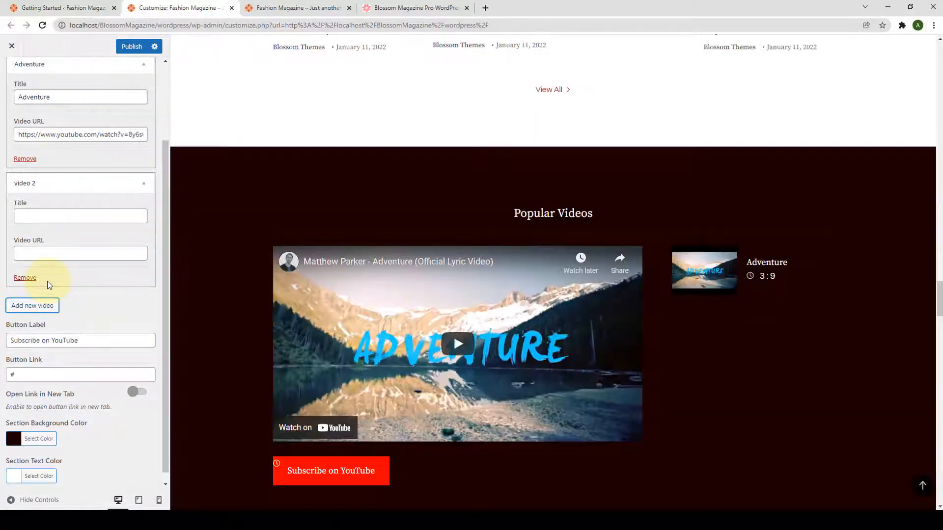
left_click(67, 217)
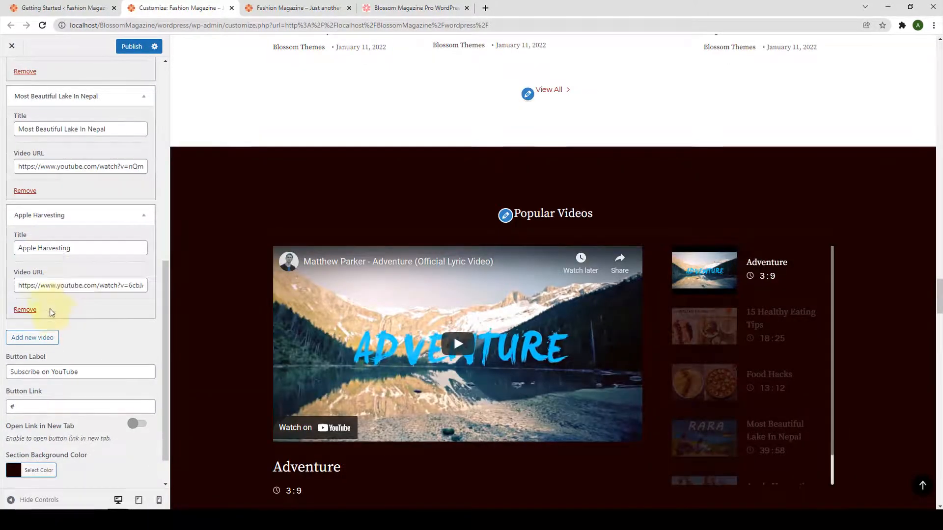
Step: Review the added video entries and the Popular Videos section title against the video playlist in the preview
scroll(55, 315, "up", 5)
scroll(55, 315, "up", 5)
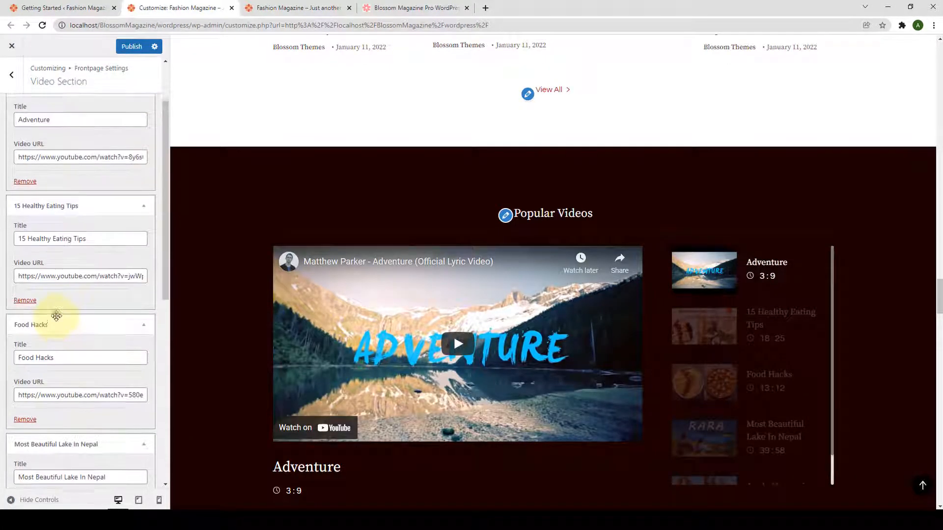
scroll(675, 306, "down", 4)
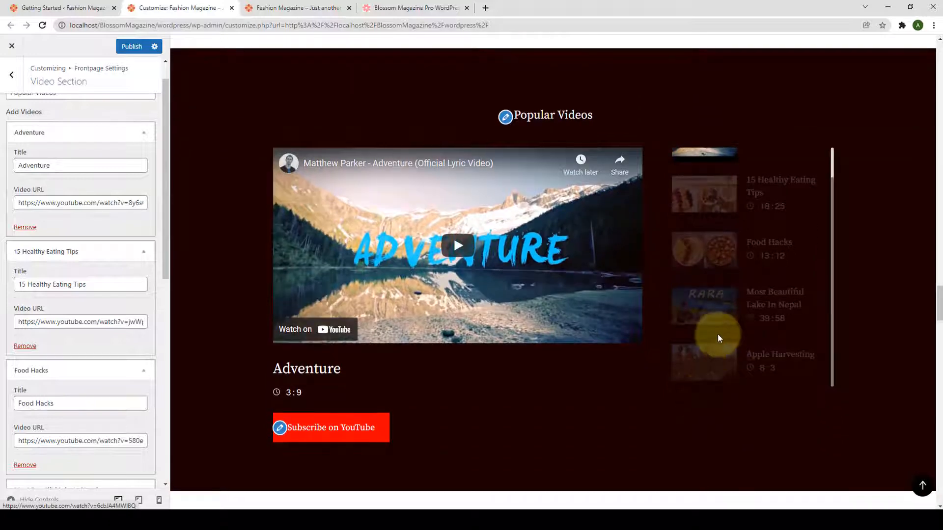
scroll(707, 319, "up", 6)
scroll(708, 288, "down", 1)
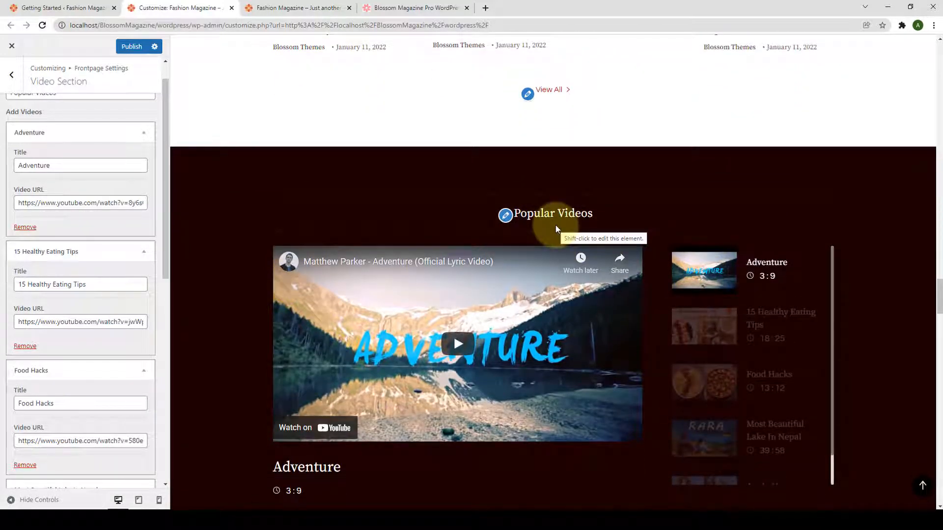
scroll(116, 245, "up", 1)
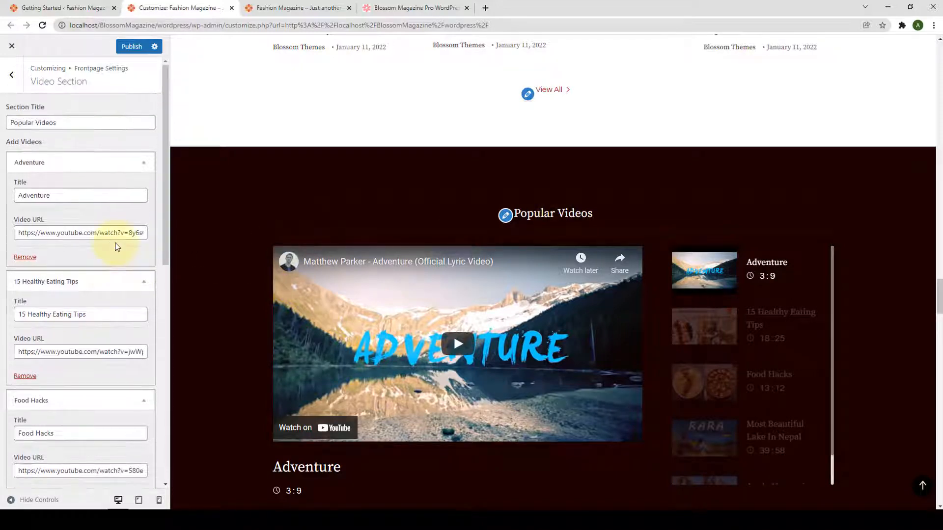
left_click_drag(77, 122, 9, 122)
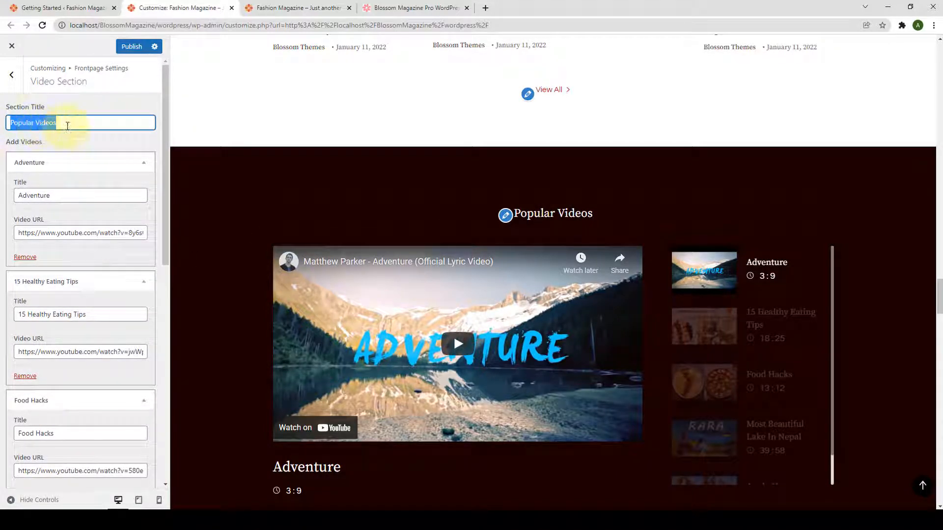
Step: Review the "Subscribe on YouTube" button's label and link, and enable opening its link in a new tab
left_click_drag(165, 143, 155, 399)
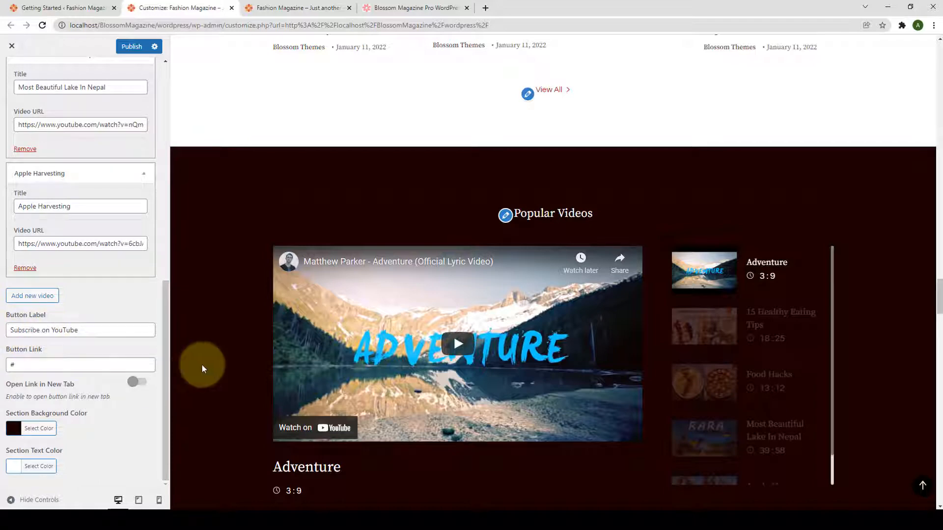
scroll(202, 365, "down", 3)
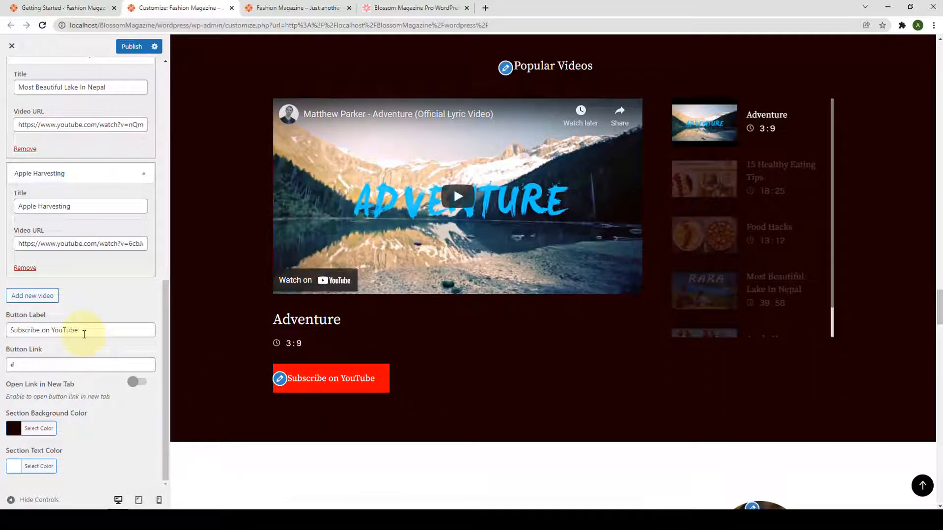
left_click_drag(84, 334, 9, 330)
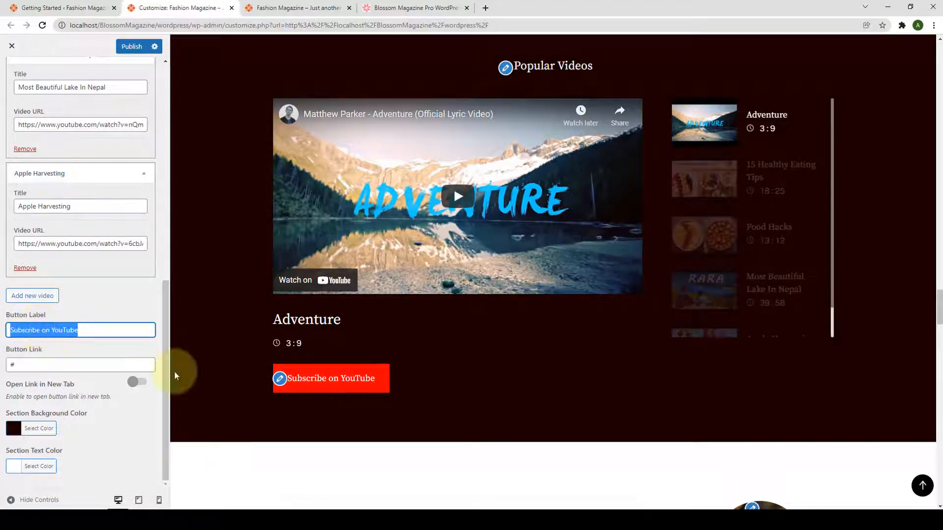
left_click(32, 364)
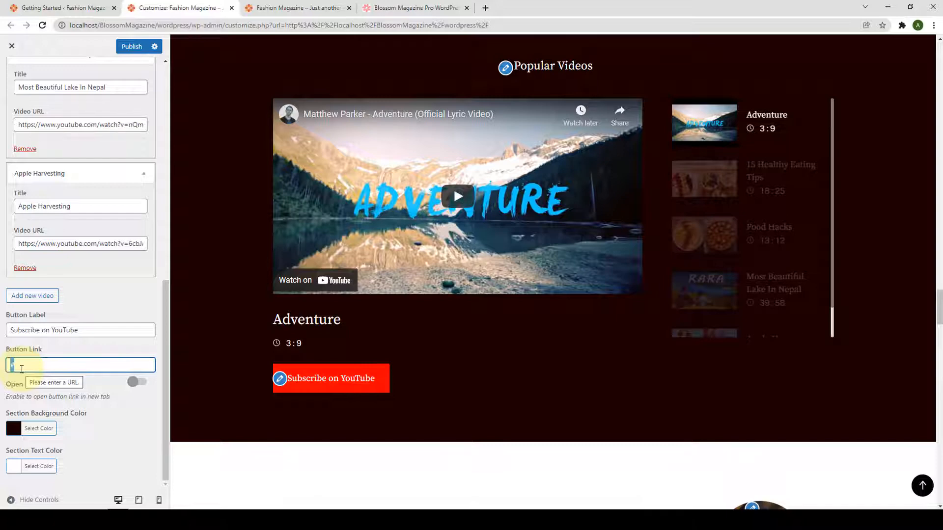
left_click(70, 402)
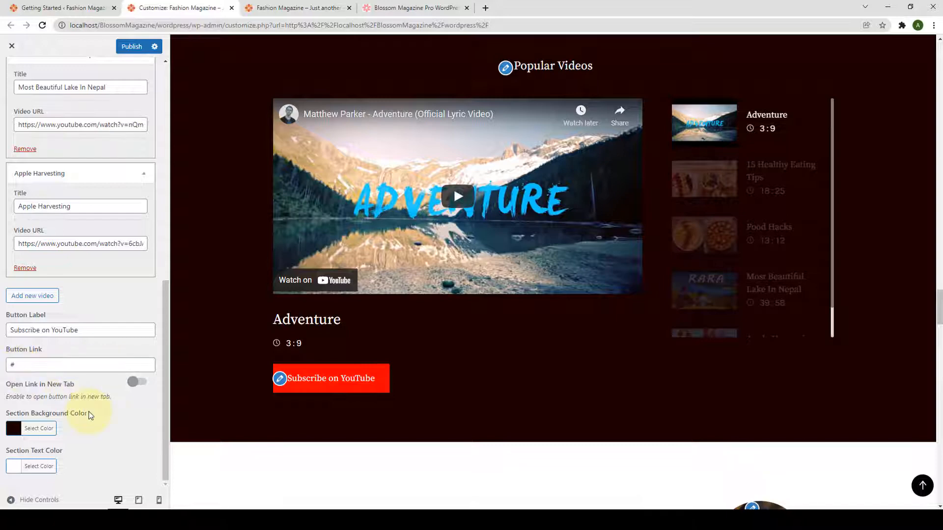
left_click(140, 384)
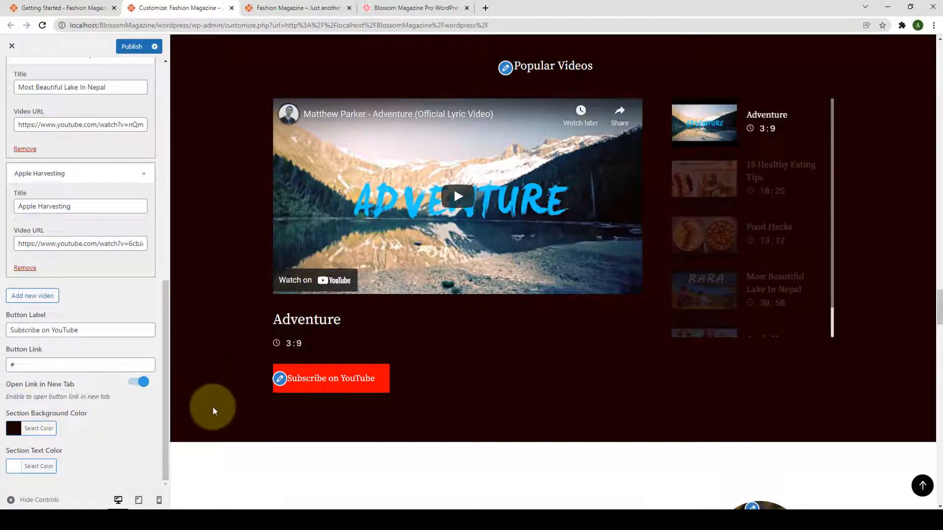
Step: Try red and the lighter #dd9d9d as the Video Section's background color, and restore the default color
left_click(34, 431)
scroll(40, 437, "down", 3)
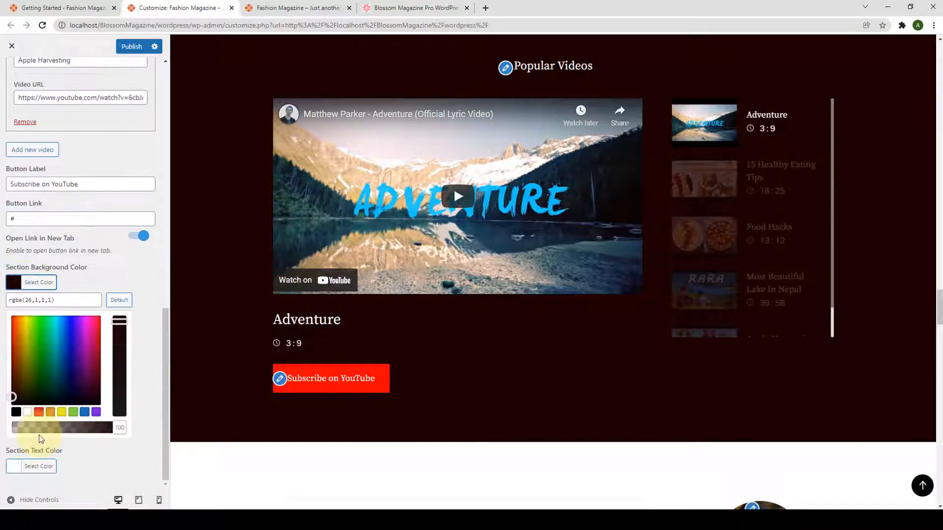
left_click(39, 412)
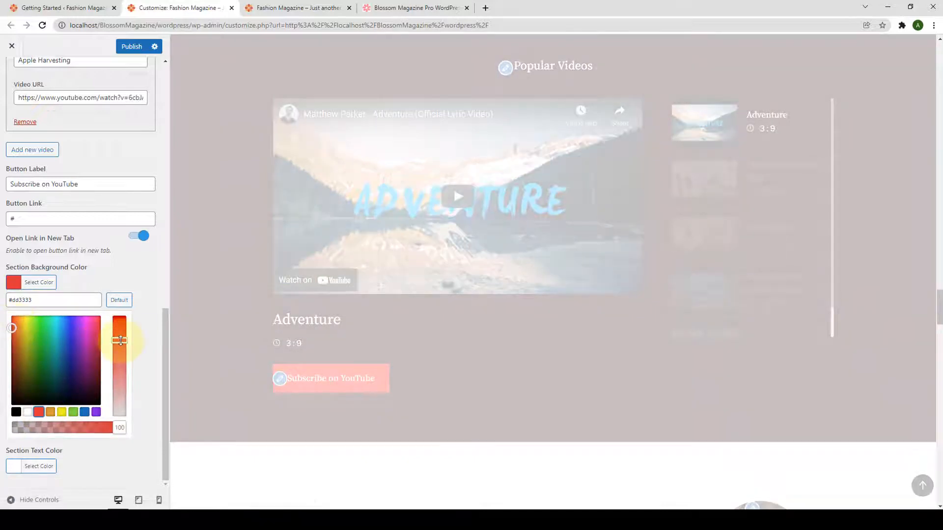
left_click_drag(119, 340, 119, 389)
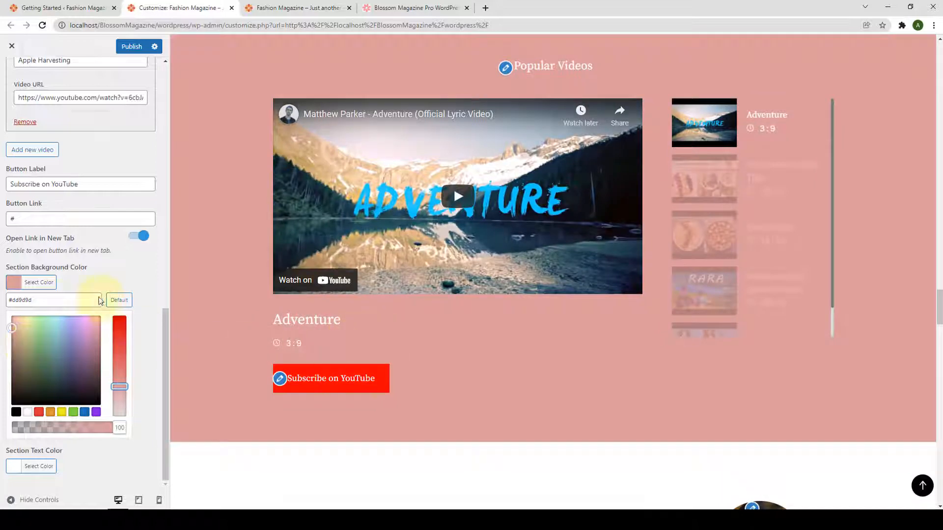
left_click_drag(100, 301, 8, 300)
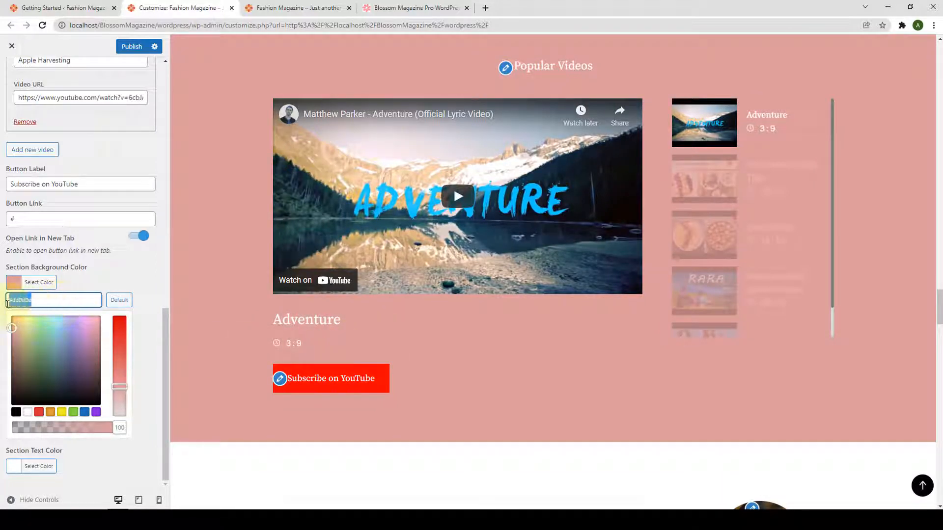
left_click(116, 310)
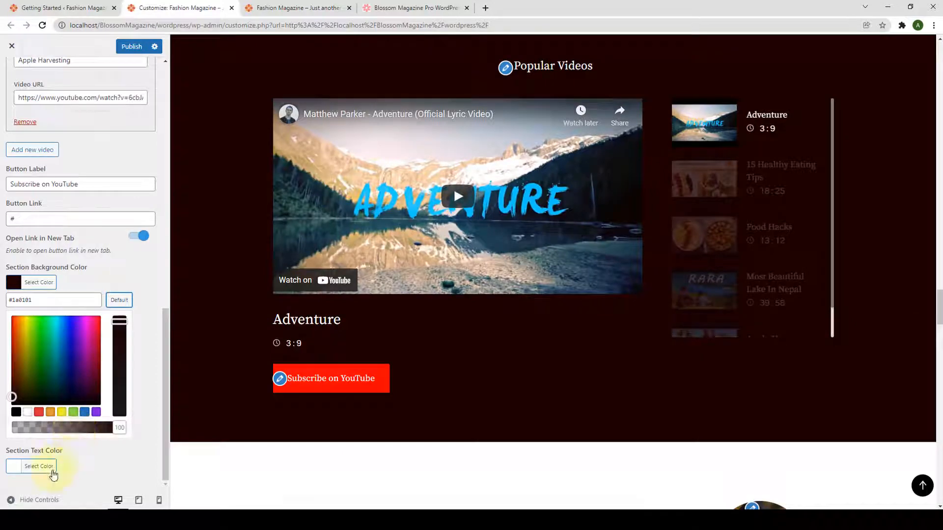
Step: Try blue #1e73be as the Video Section's text color and restore the default color
left_click(38, 466)
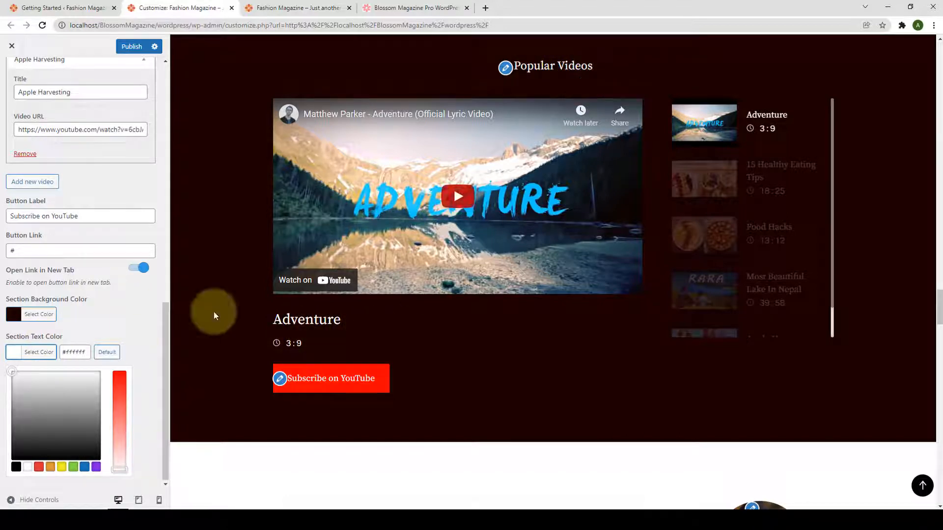
left_click(82, 469)
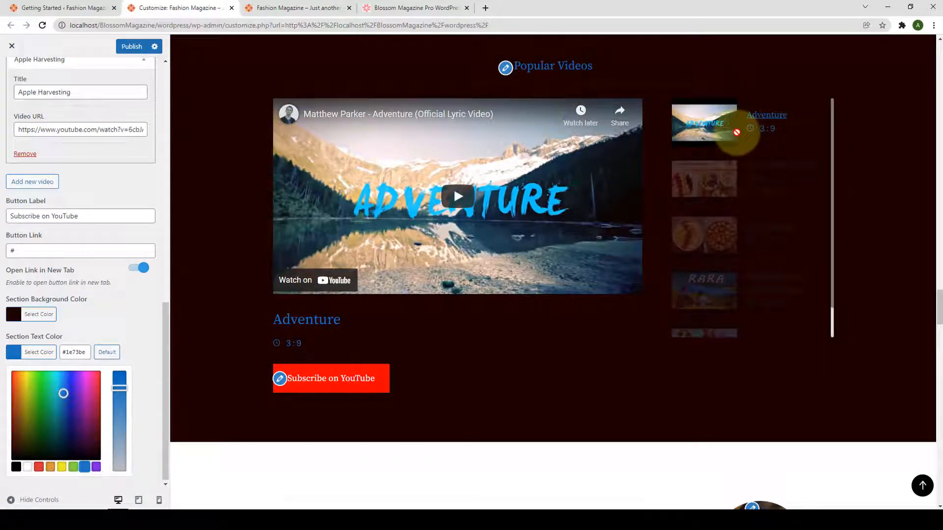
left_click(106, 352)
Step: Publish the Video Section changes and reload the live site to check the Popular Videos section and its playlist
scroll(123, 317, "up", 12)
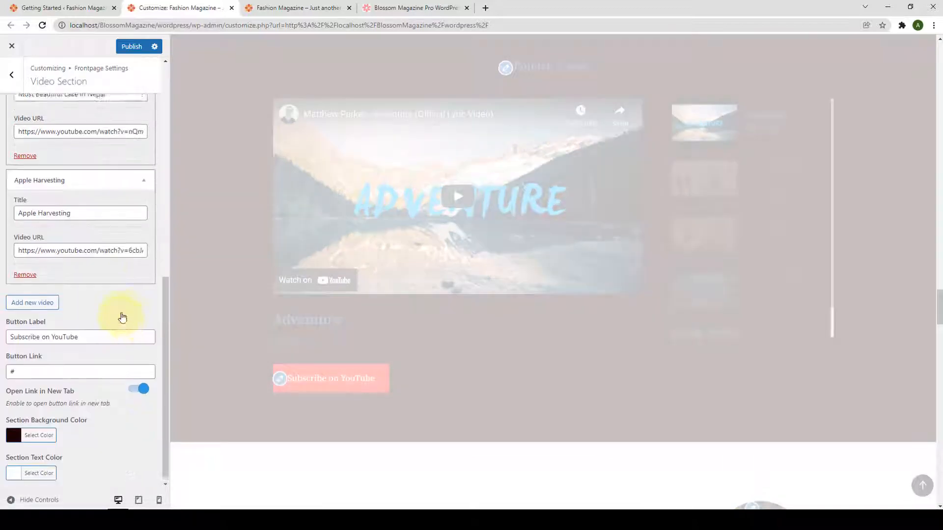
left_click(132, 53)
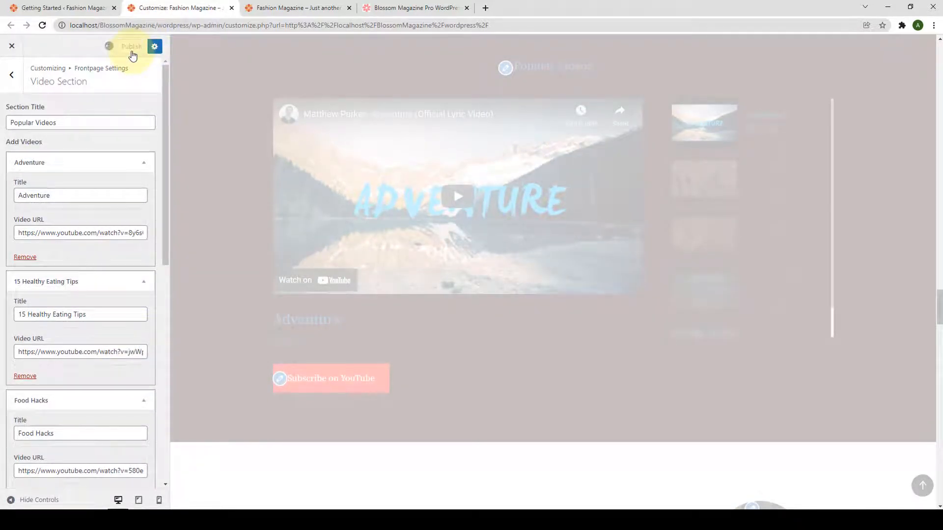
left_click(276, 11)
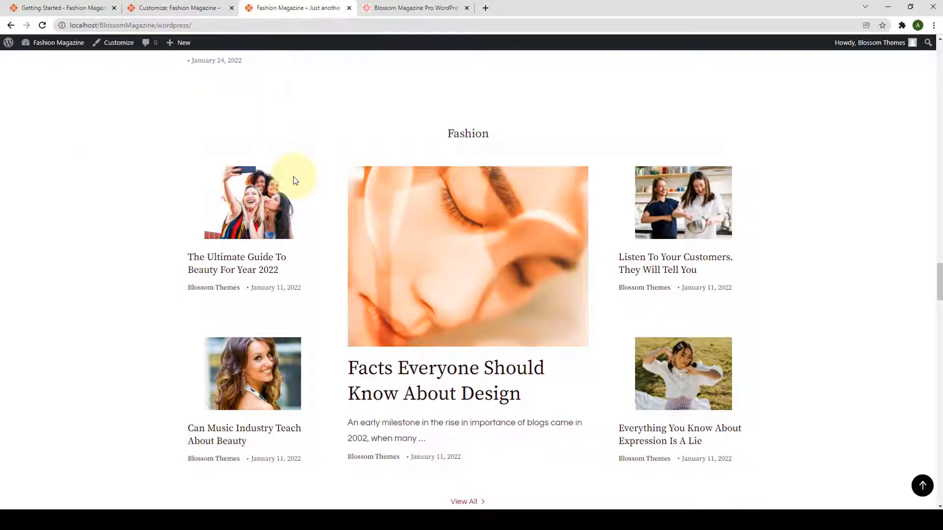
scroll(294, 181, "down", 6)
left_click(41, 25)
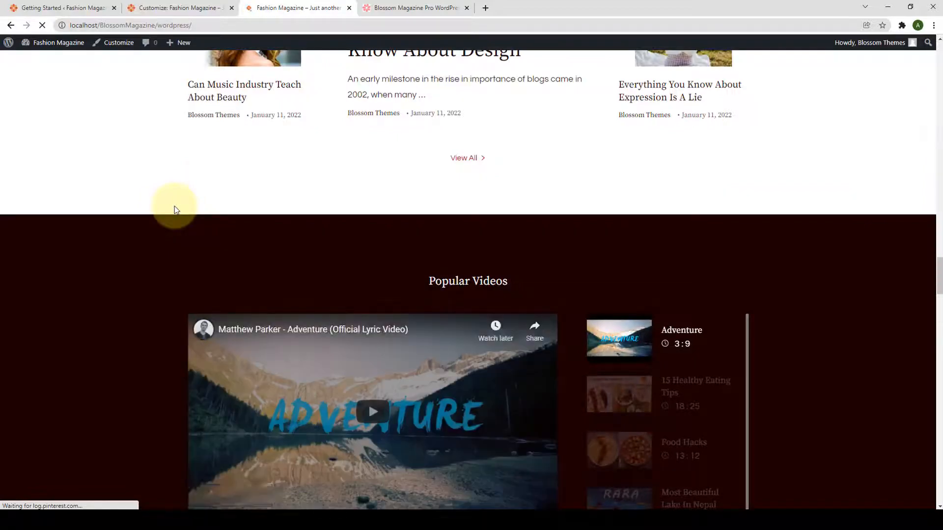
scroll(179, 221, "down", 3)
scroll(658, 337, "down", 1)
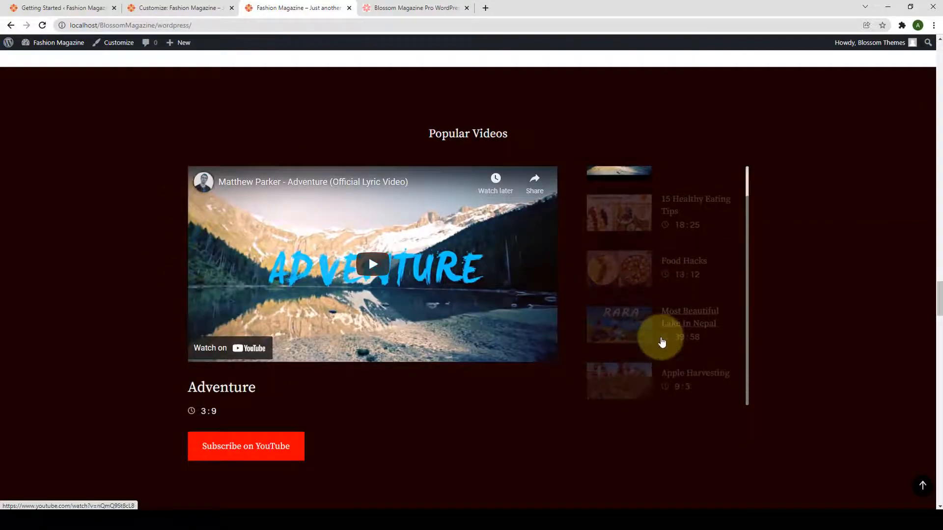
scroll(651, 319, "up", 4)
scroll(645, 315, "up", 2)
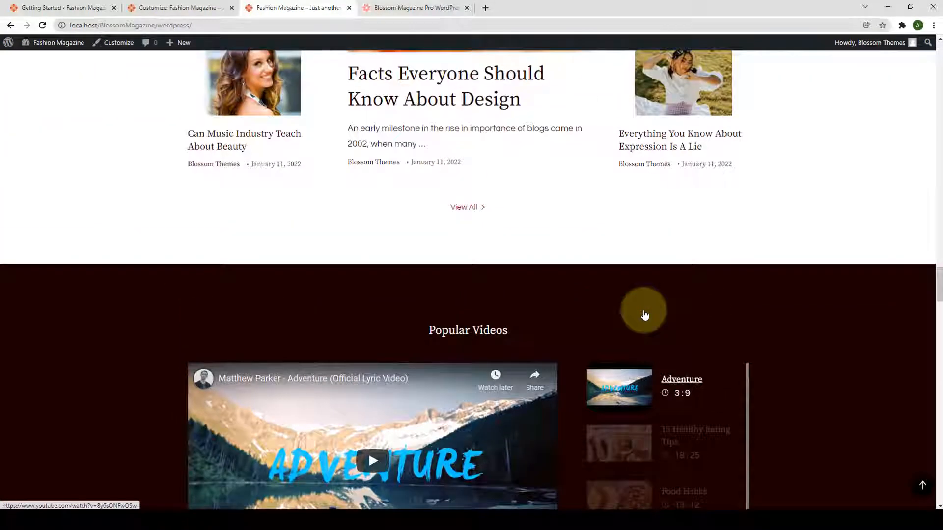
scroll(598, 316, "down", 5)
Step: Return to the customizer and set the Popular Category Two section's category to Entertainment
left_click(186, 6)
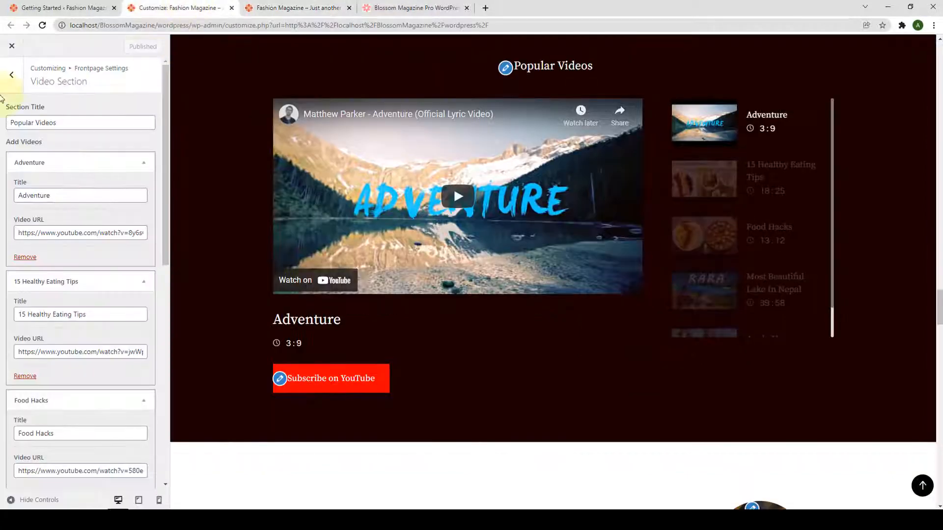
left_click(11, 75)
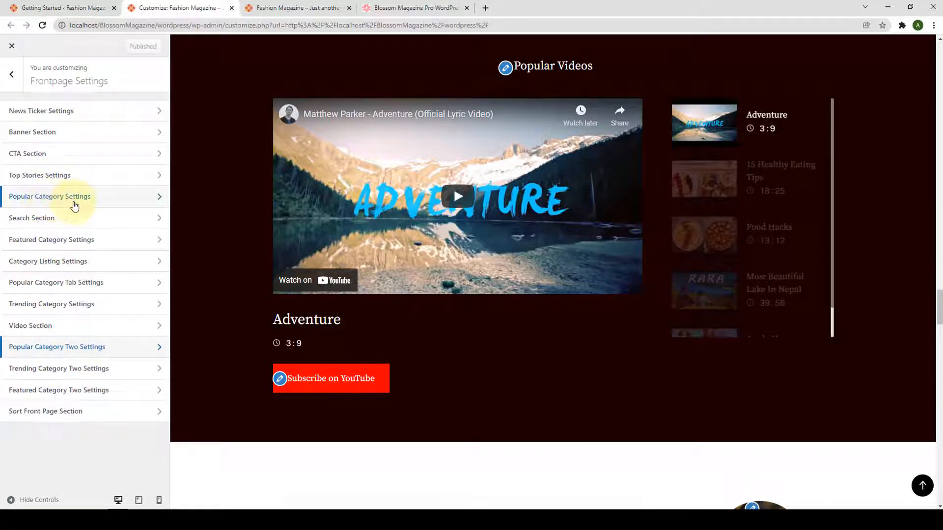
left_click(64, 353)
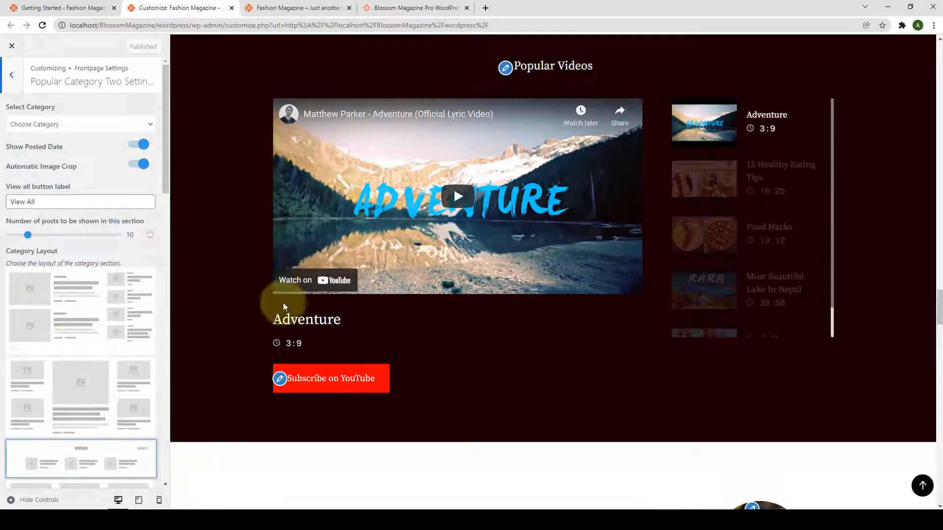
scroll(304, 311, "down", 5)
scroll(305, 310, "up", 1)
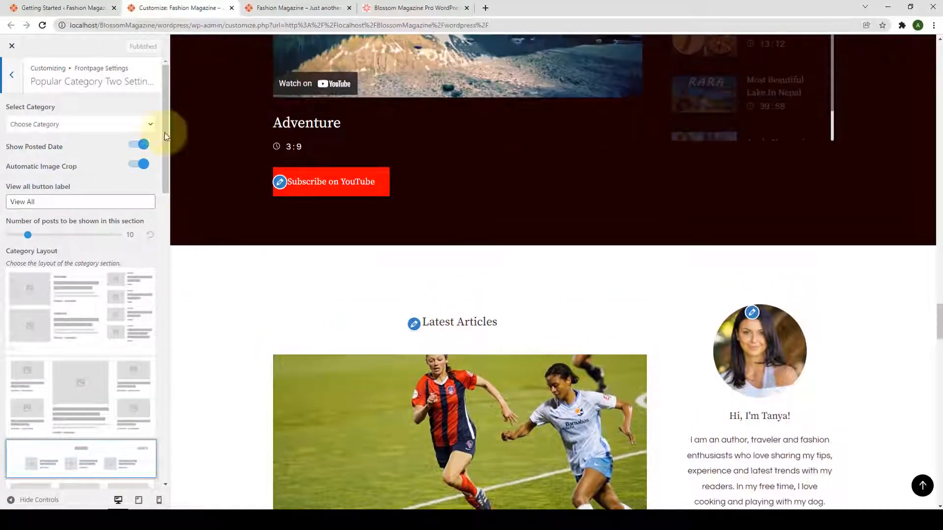
left_click(120, 127)
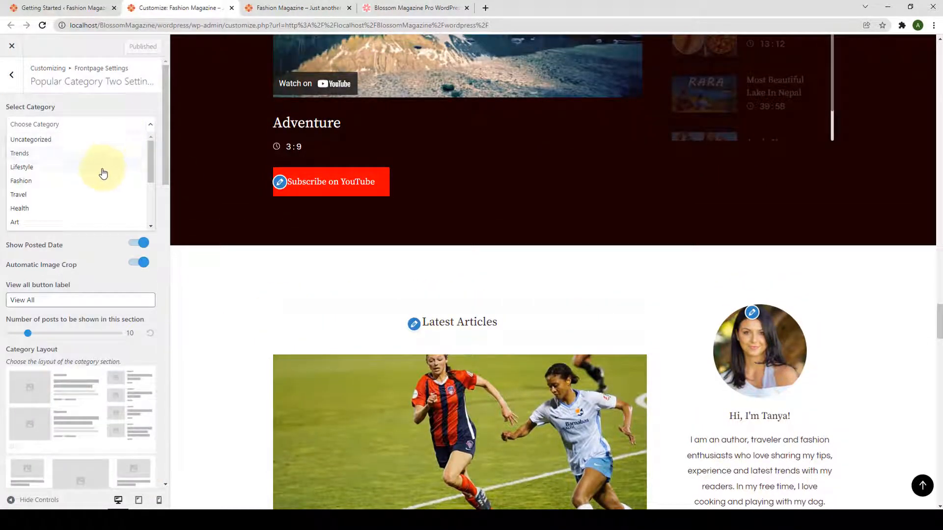
scroll(88, 206, "down", 1)
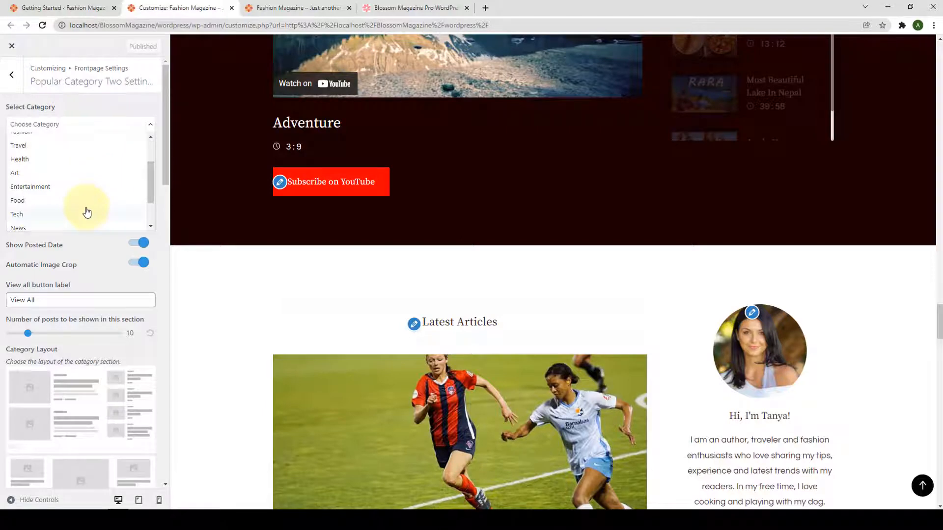
left_click(86, 189)
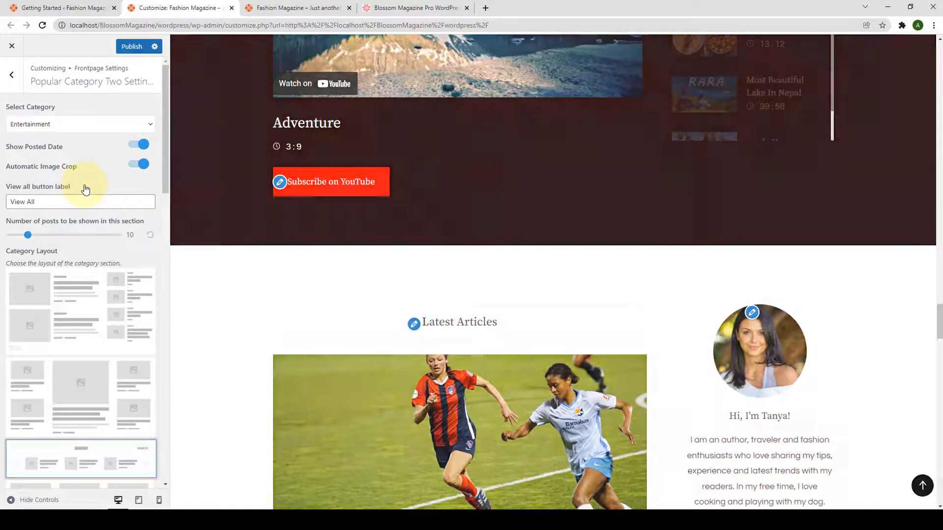
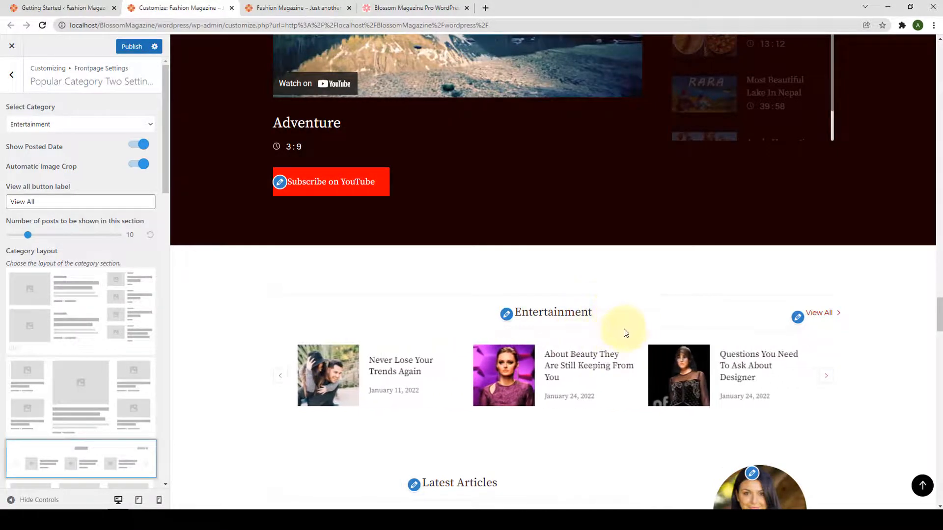
Step: Set the Popular Category Two section to show 14 posts and look over its category layout options
scroll(625, 334, "down", 1)
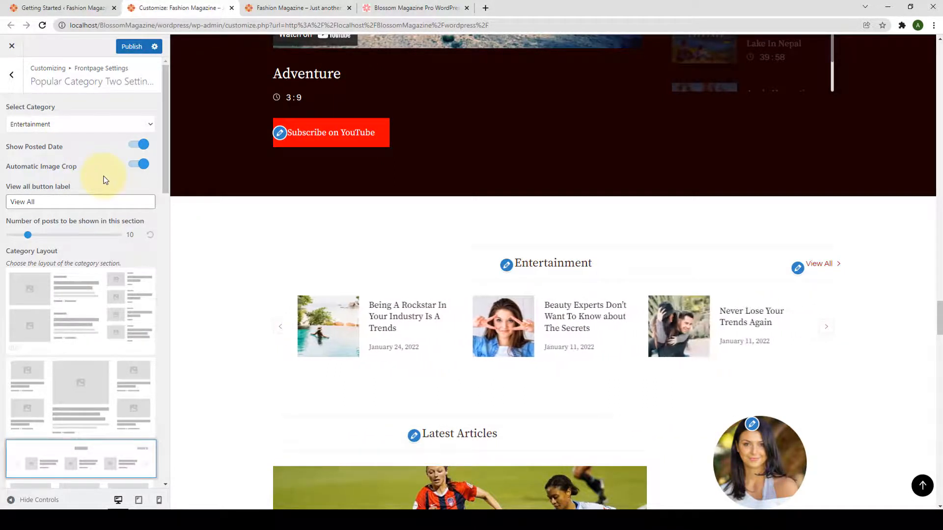
left_click_drag(97, 207, 10, 207)
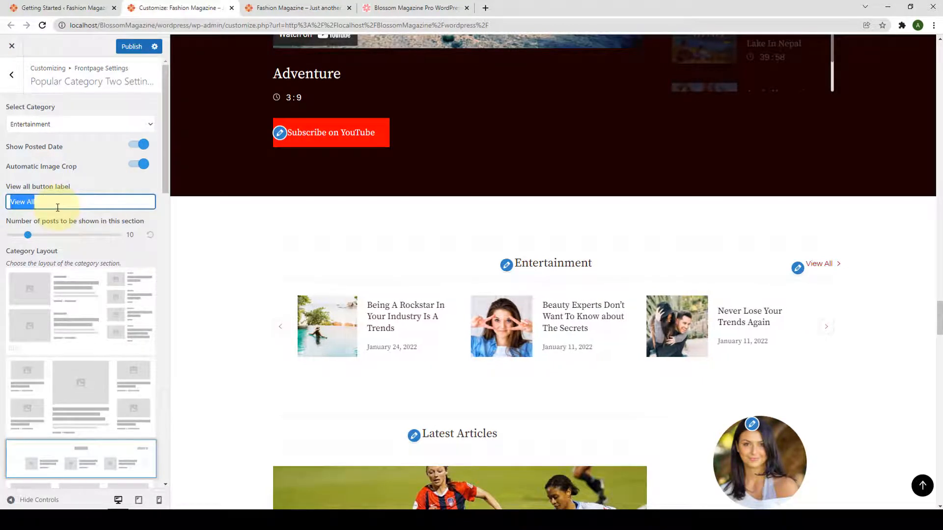
scroll(514, 379, "down", 1)
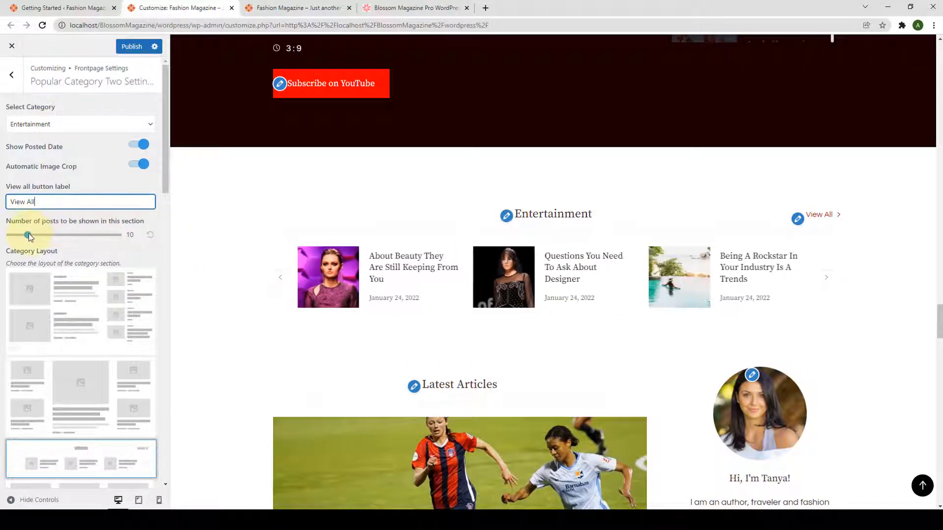
left_click_drag(29, 234, 50, 238)
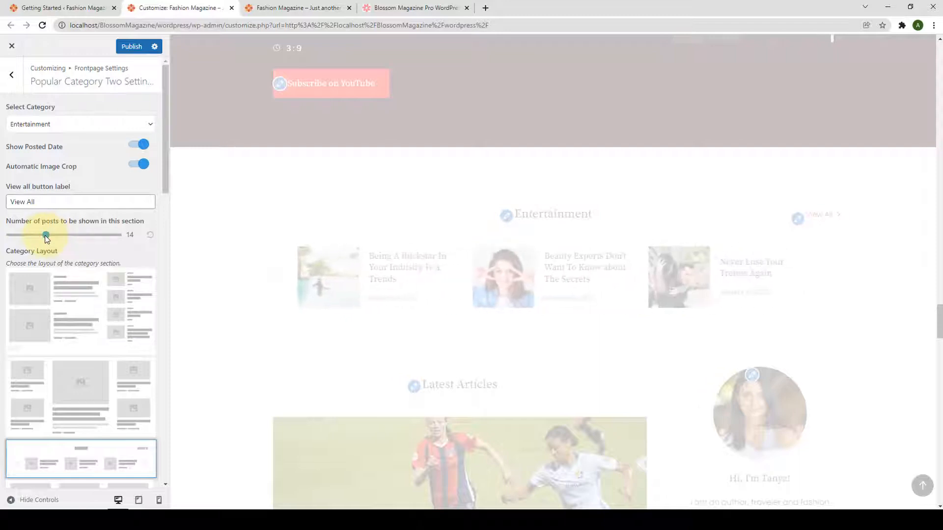
scroll(85, 330, "down", 2)
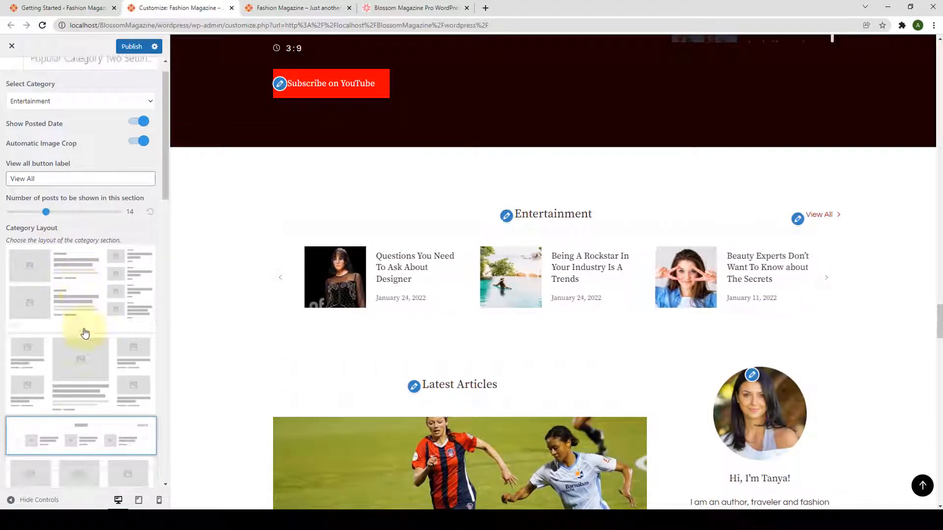
scroll(85, 333, "down", 2)
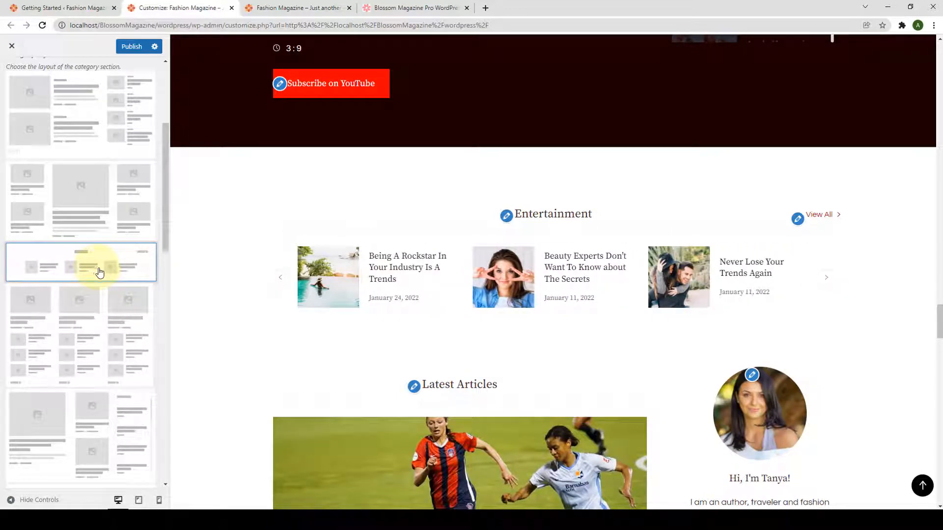
scroll(100, 273, "down", 8)
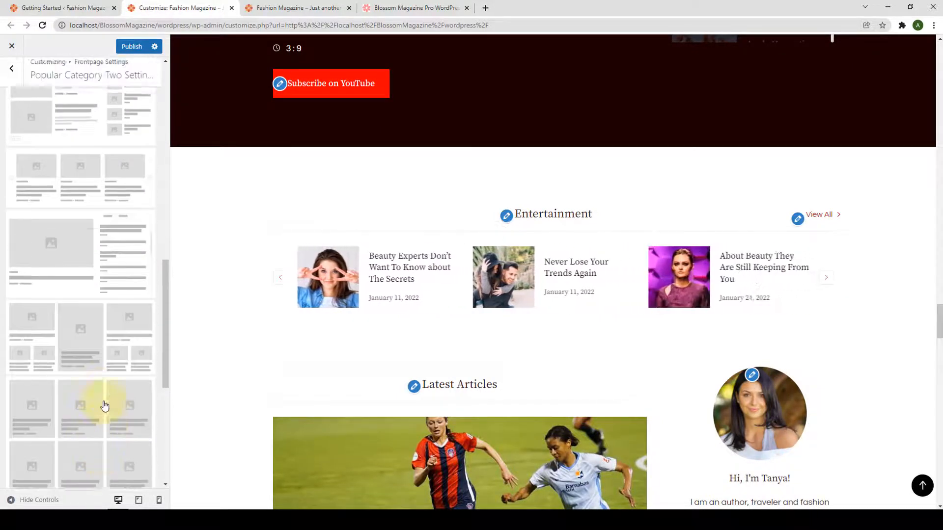
scroll(104, 405, "up", 8)
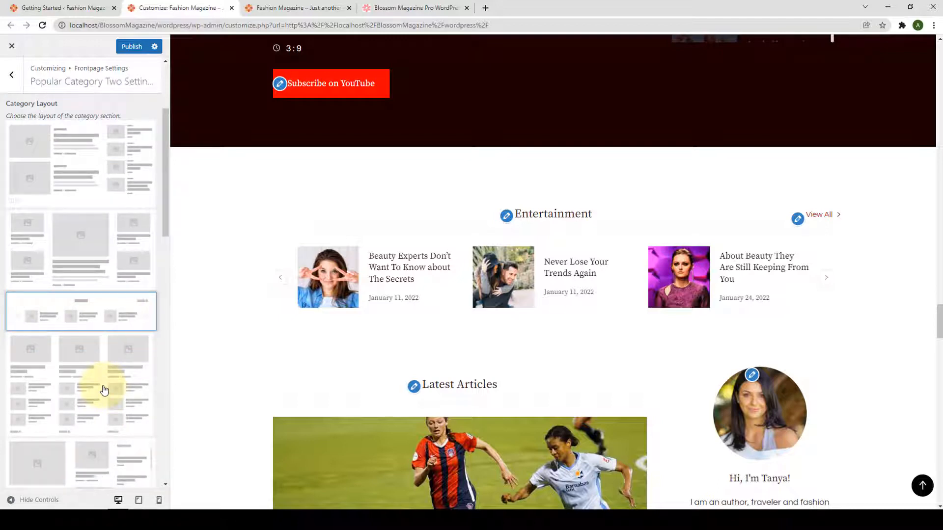
scroll(104, 390, "up", 3)
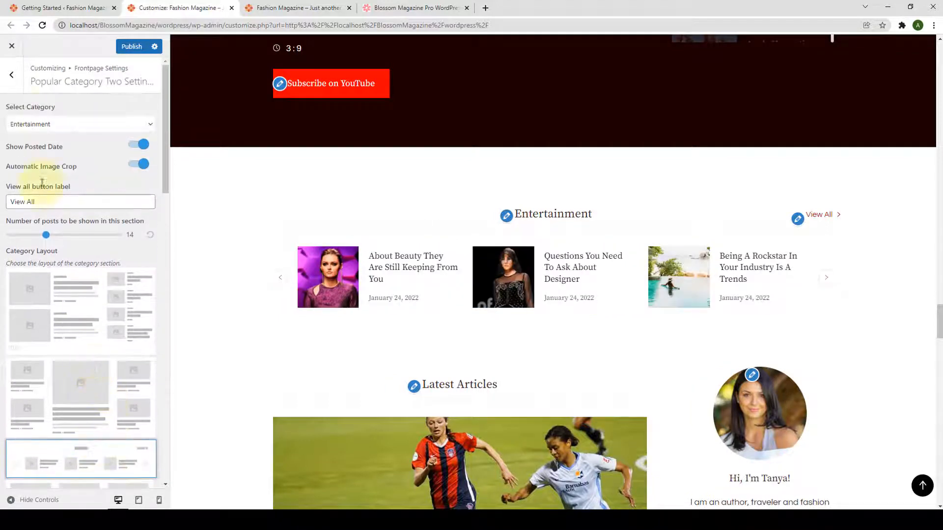
Step: Publish the Popular Category Two changes and check the Entertainment section on the reloaded live site
left_click(132, 46)
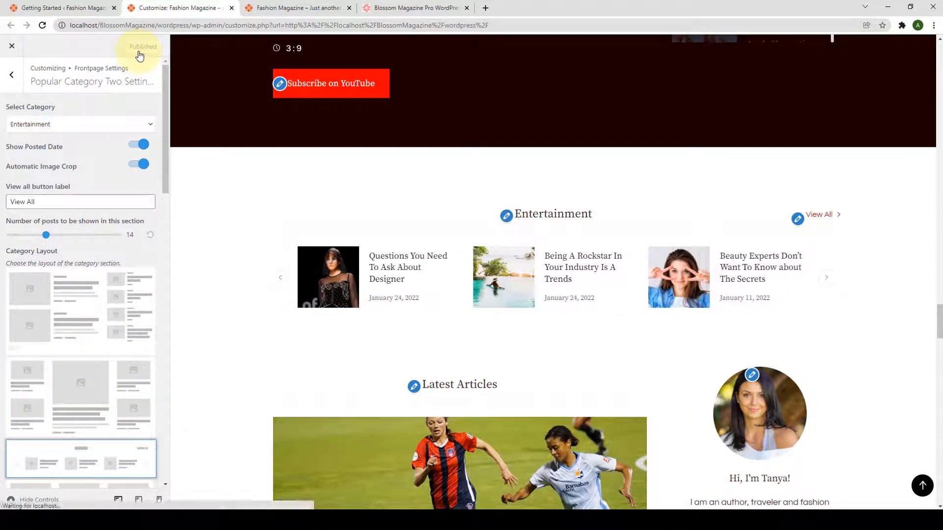
left_click(298, 8)
scroll(79, 46, "down", 4)
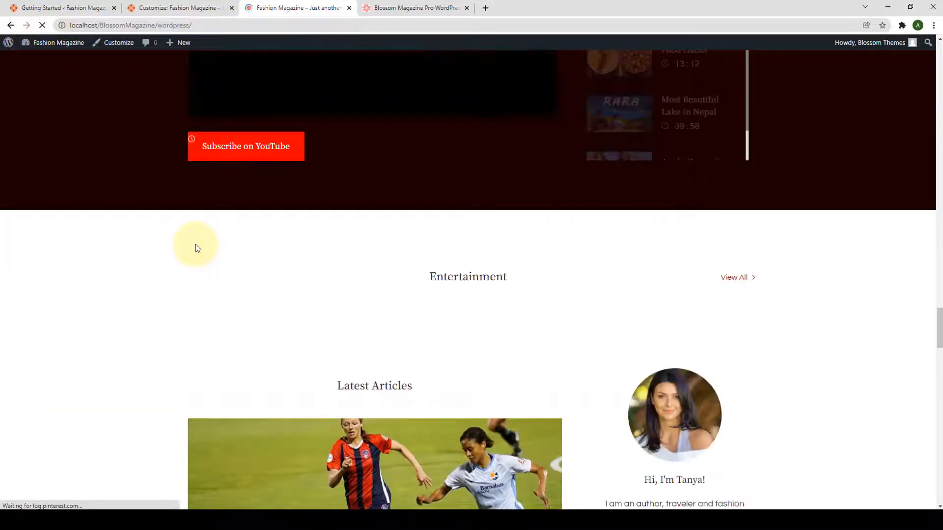
scroll(196, 248, "down", 2)
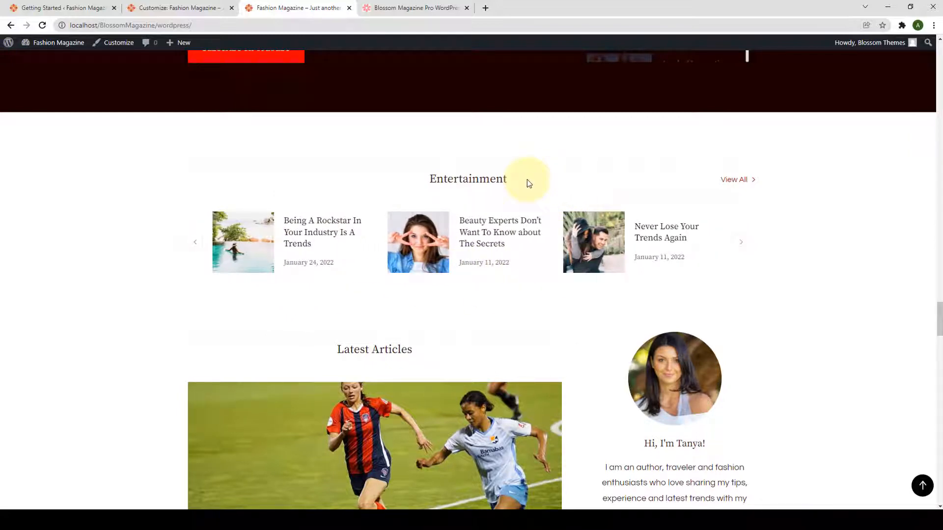
Step: Return to the customizer and set the Trending Category Two section's first category to Health and second to Lifestyle
left_click(195, 8)
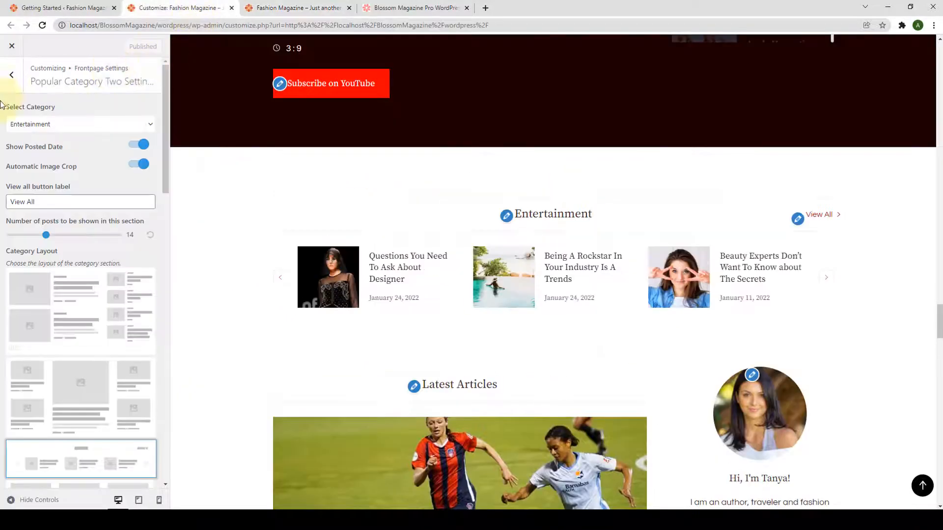
left_click(11, 75)
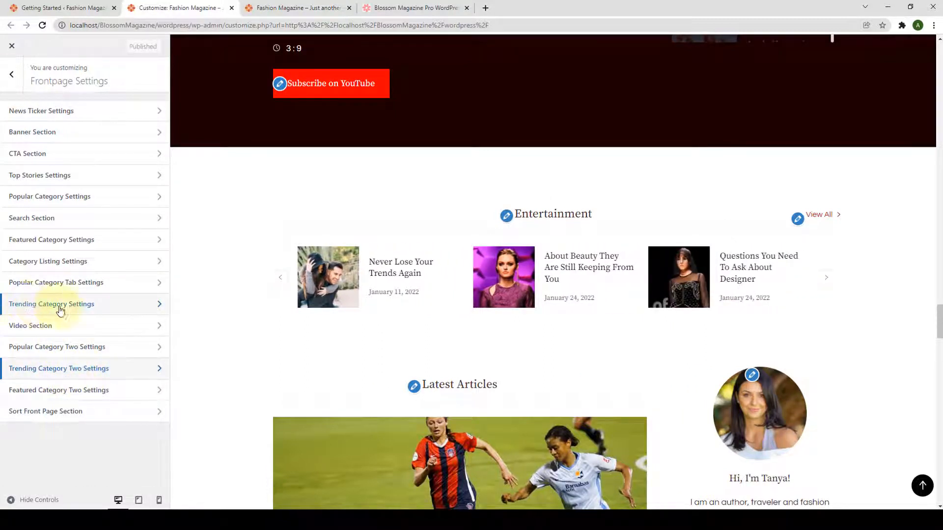
left_click(78, 369)
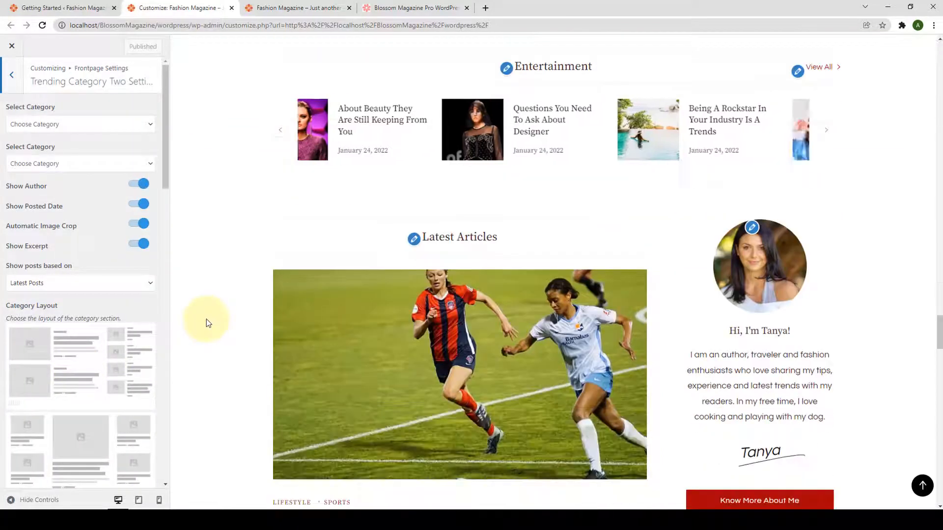
left_click(82, 126)
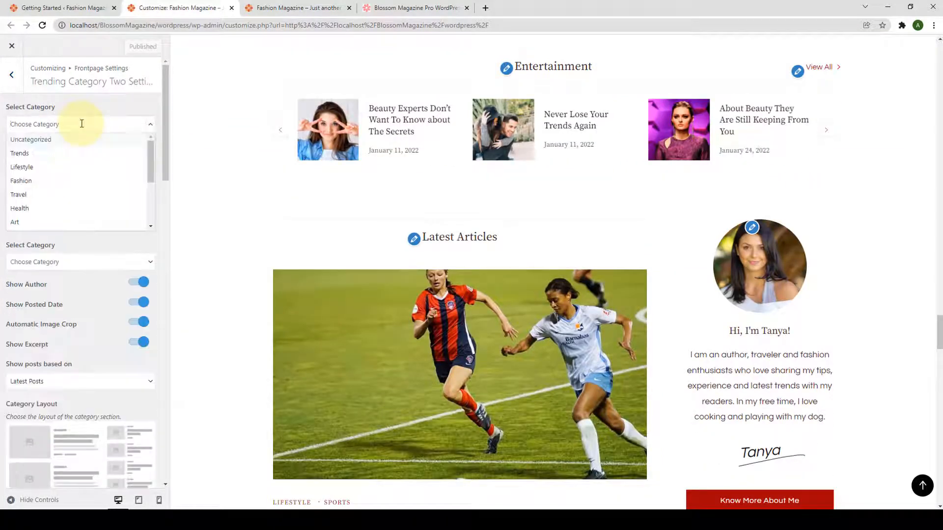
scroll(87, 149, "down", 1)
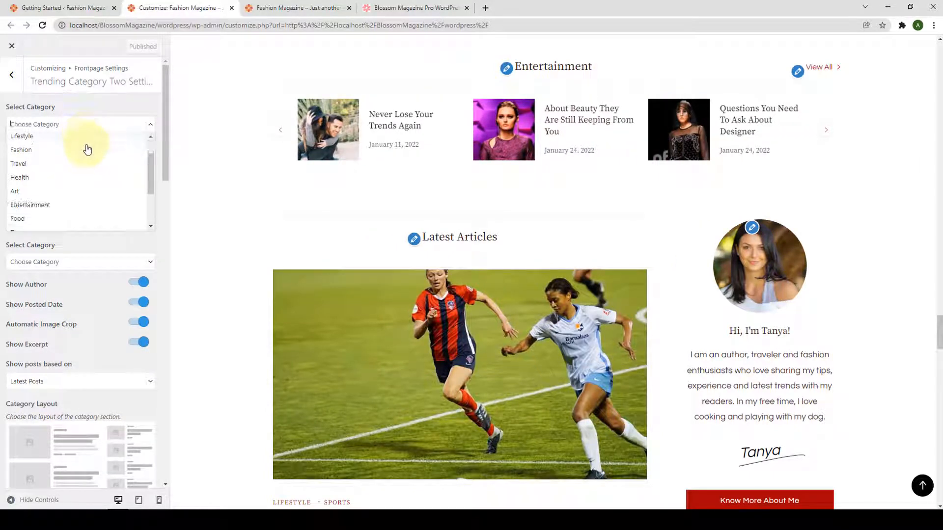
left_click(72, 168)
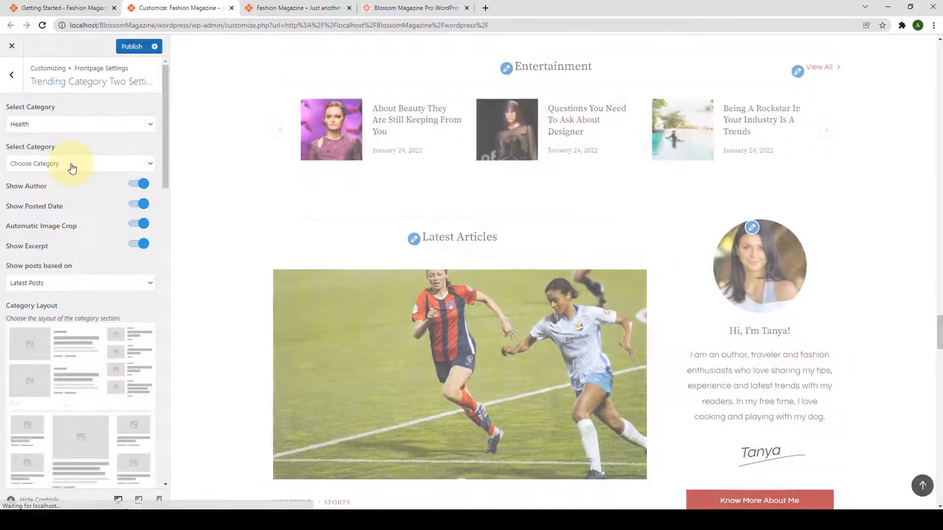
left_click(72, 167)
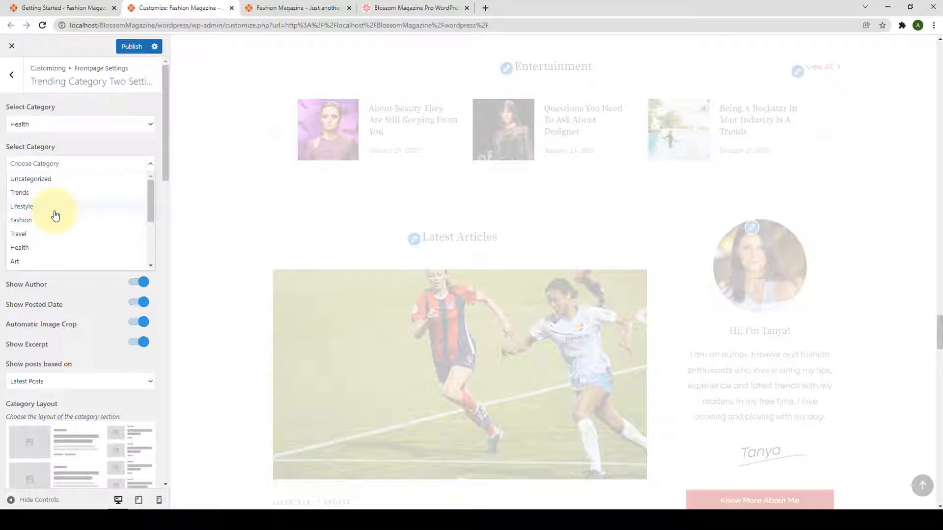
left_click(55, 211)
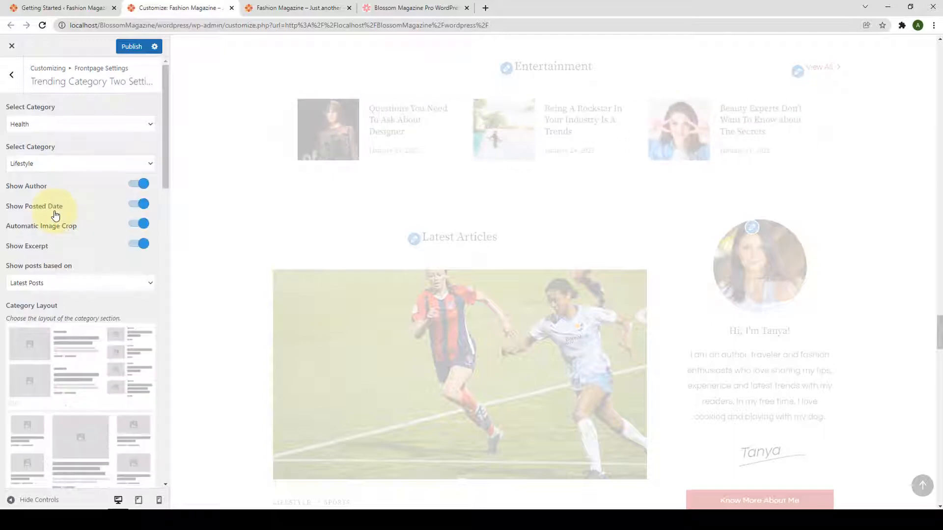
Step: Examine the Health and Lifestyle preview, the choices for which posts are shown, and the section's category layouts
scroll(543, 289, "down", 5)
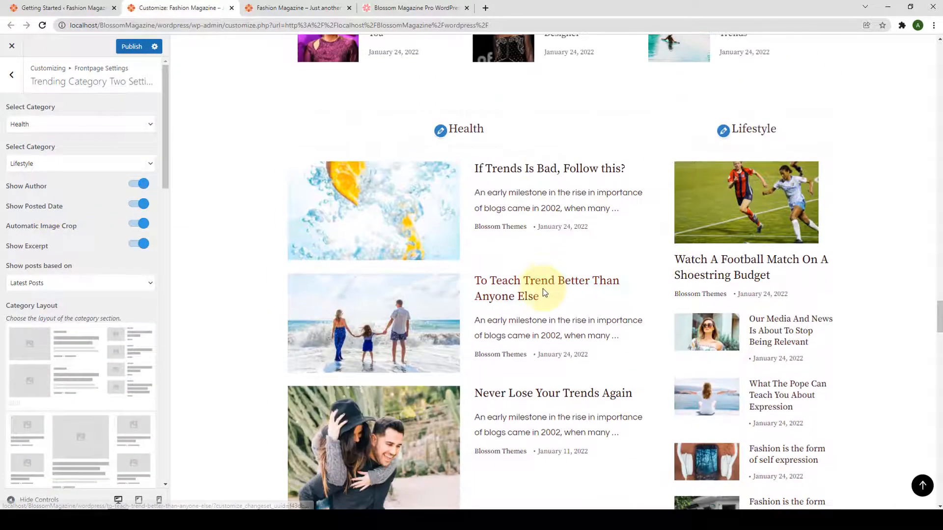
scroll(543, 294, "up", 1)
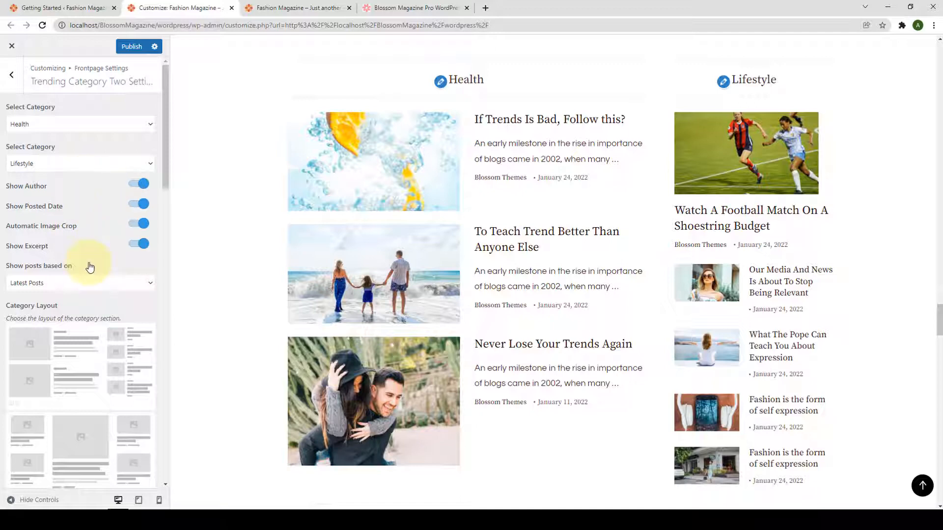
left_click(106, 291)
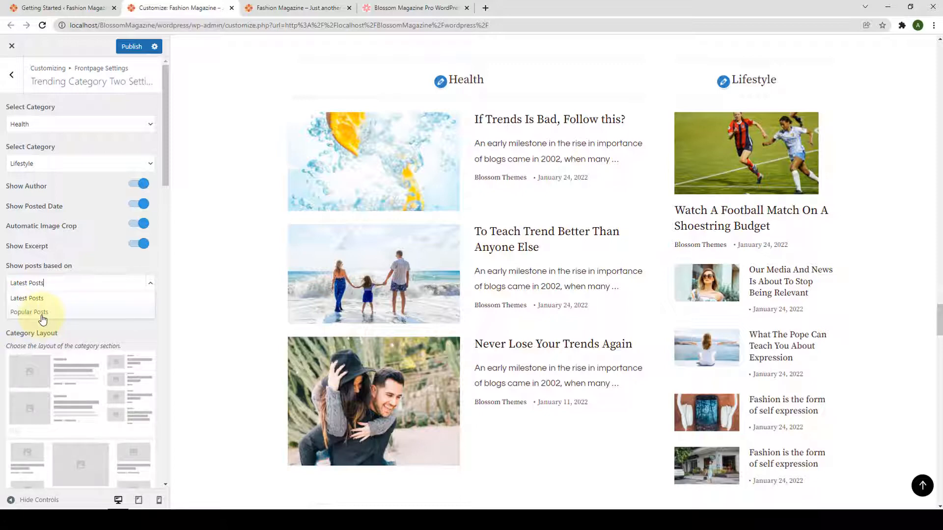
scroll(91, 260, "down", 6)
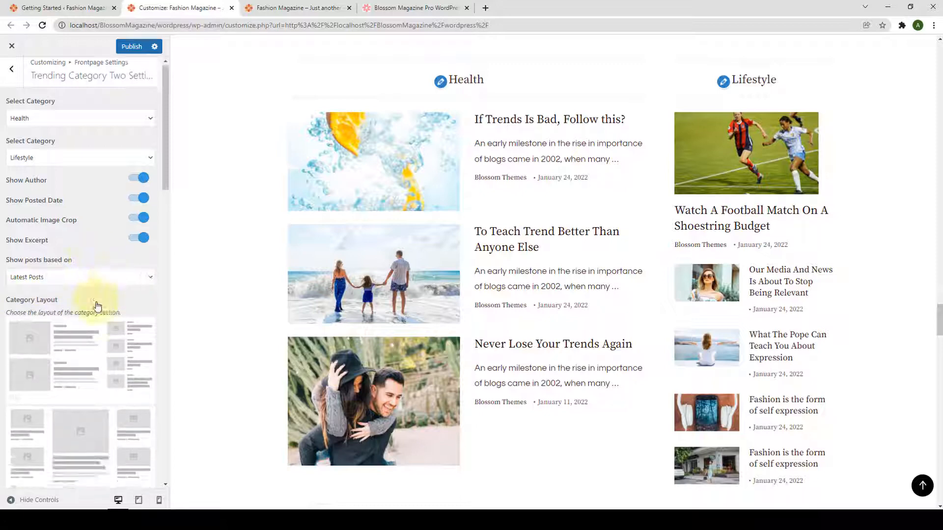
scroll(113, 414, "up", 8)
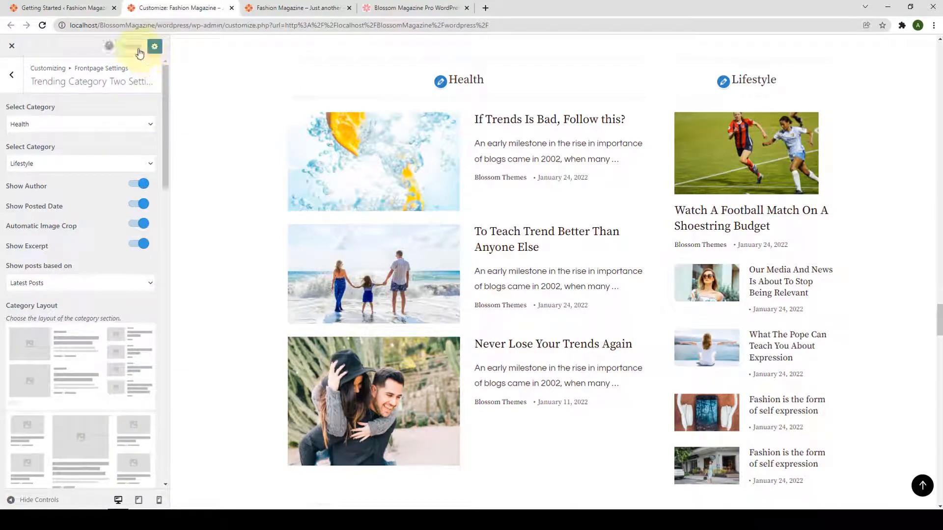
Step: Publish the Trending Category Two changes and reload the live site to check the Health and Lifestyle columns
left_click(262, 7)
scroll(263, 168, "down", 3)
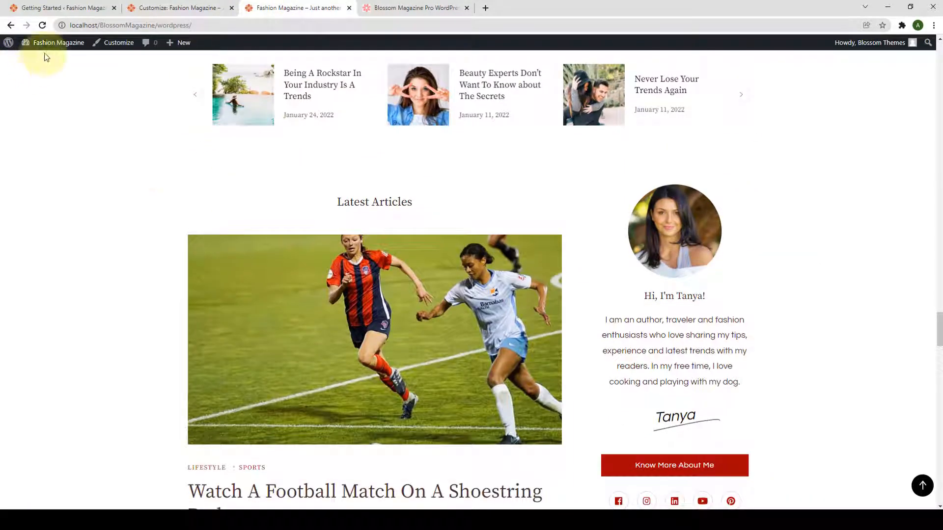
left_click(42, 25)
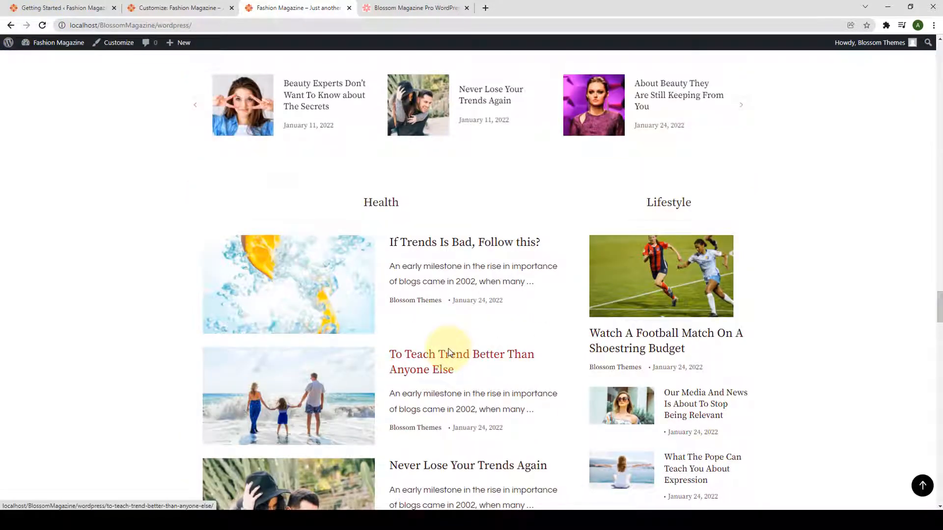
scroll(449, 358, "down", 3)
scroll(451, 358, "up", 3)
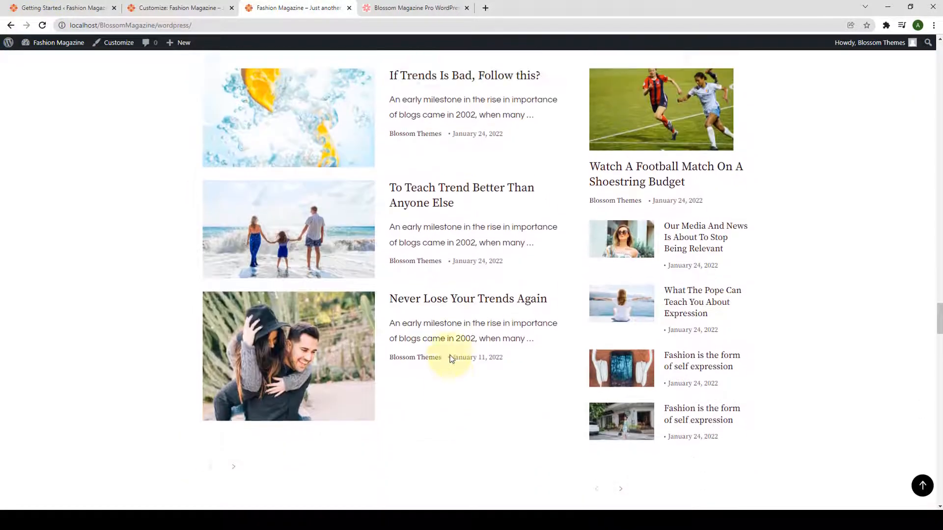
Step: Return to the customizer, set the Featured Category Two section's category to Health and check its post carousel in the preview
left_click(184, 9)
left_click(12, 81)
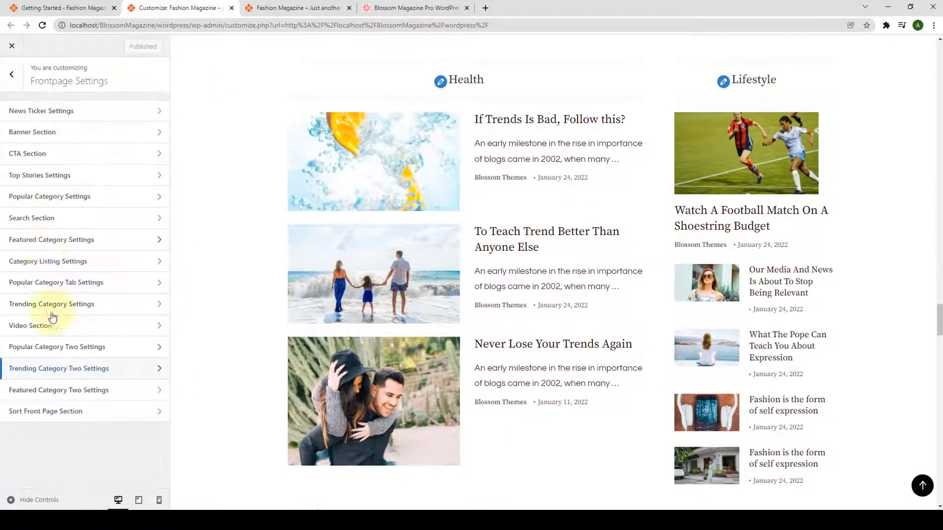
left_click(71, 391)
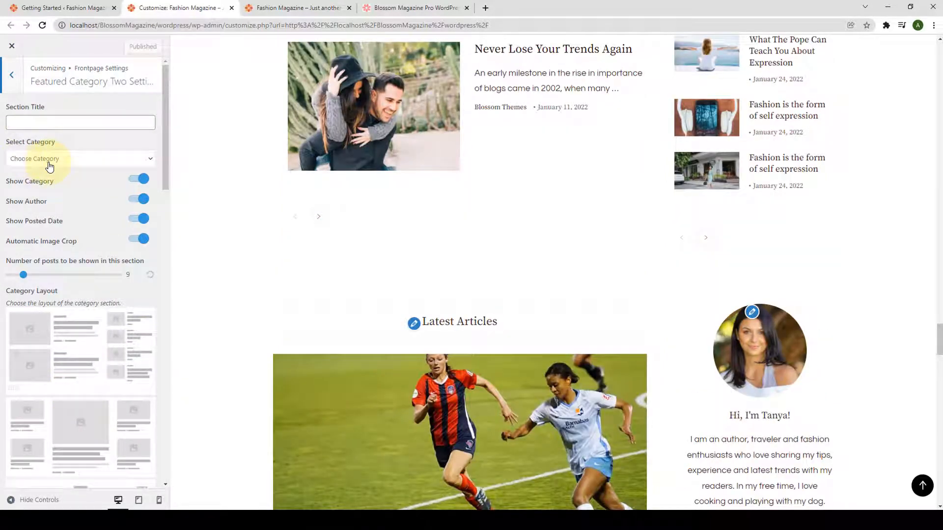
left_click(49, 158)
scroll(51, 240, "down", 2)
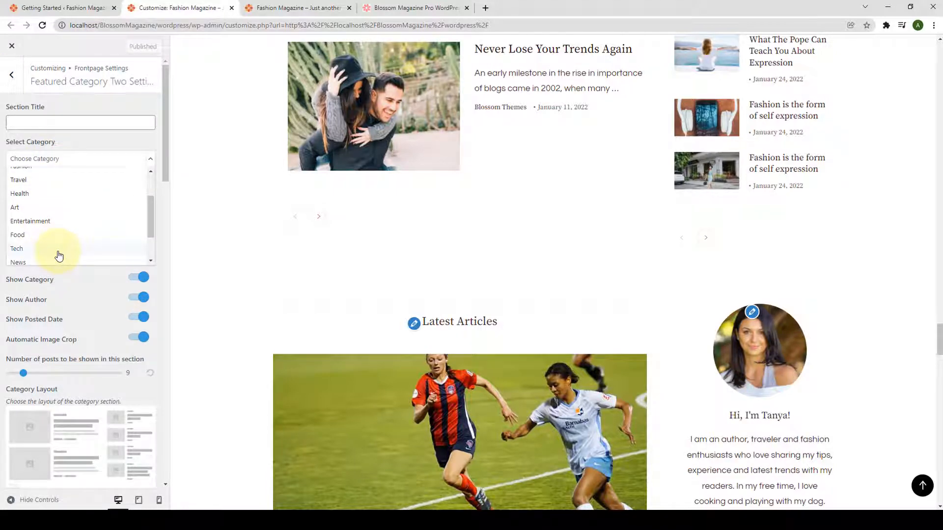
scroll(59, 255, "down", 2)
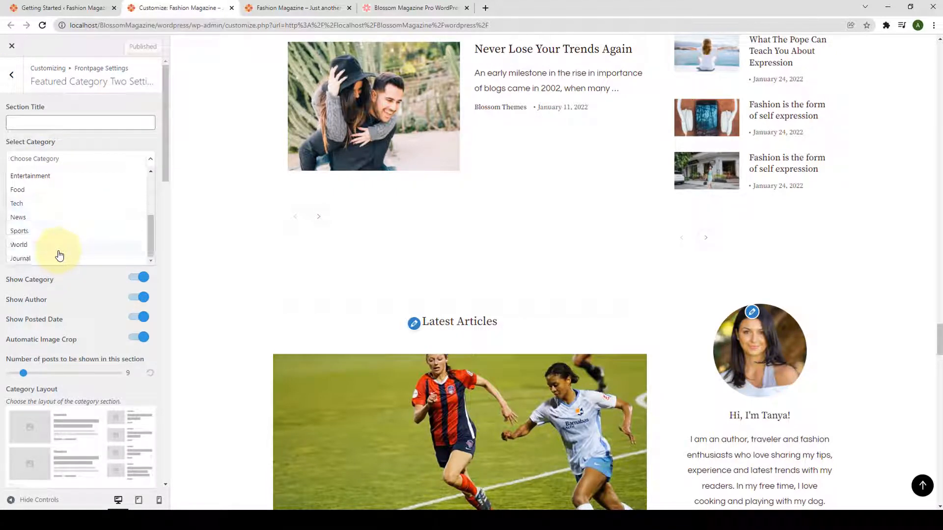
scroll(62, 248, "up", 3)
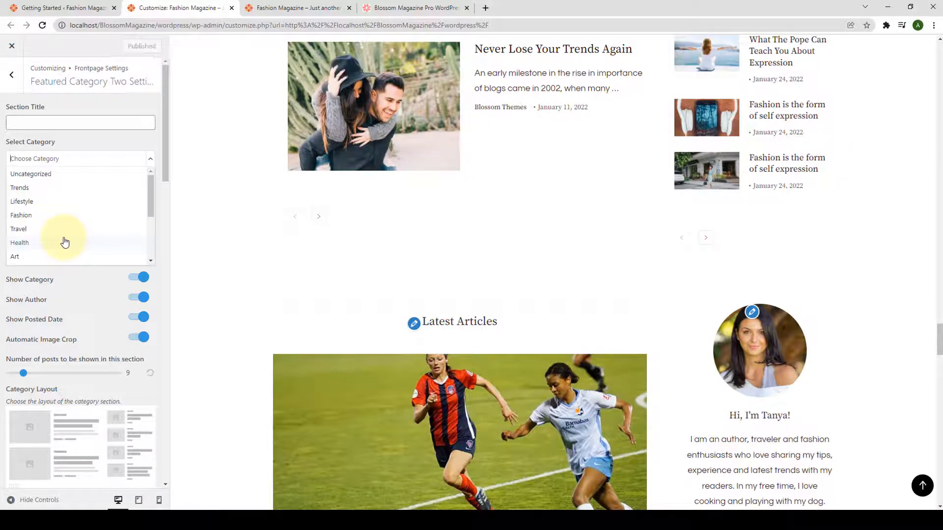
left_click(65, 242)
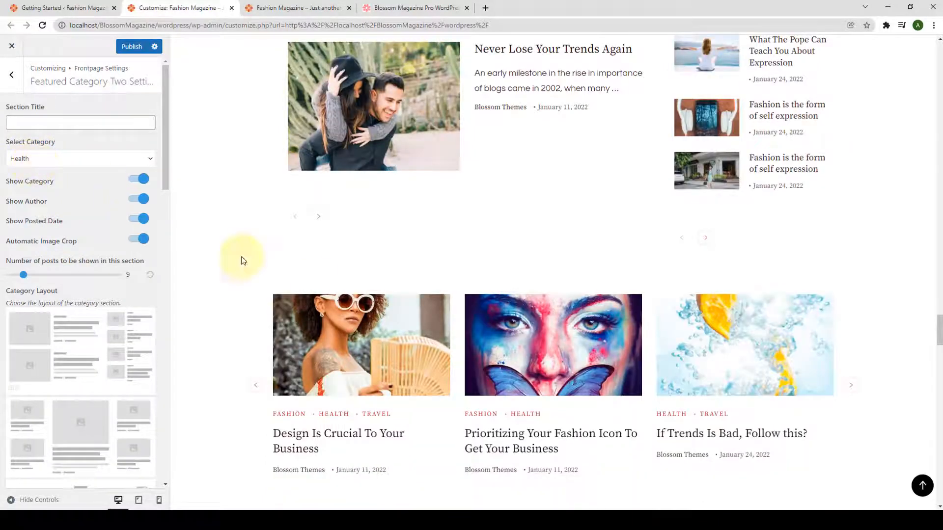
scroll(316, 287, "down", 2)
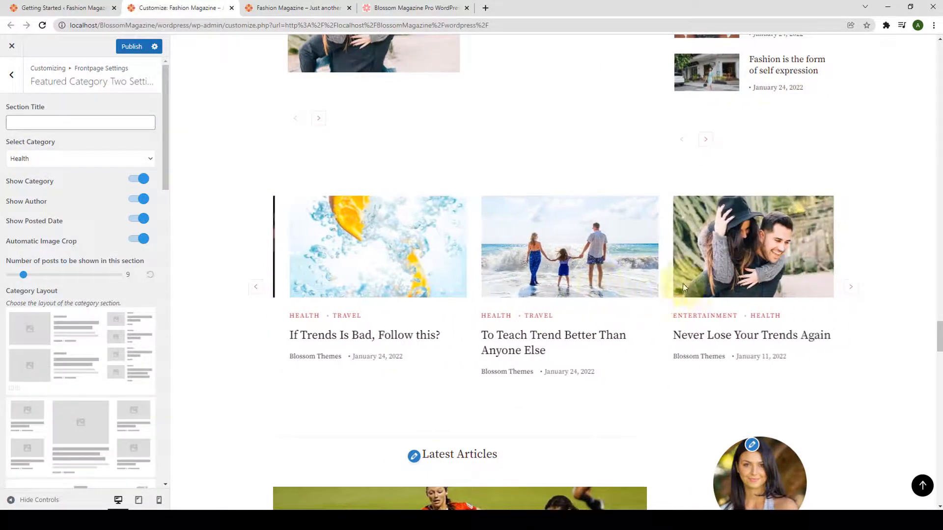
Step: Title the Featured Category Two section "Featured", set its number of posts to 15 and look through the category layouts
left_click(97, 126)
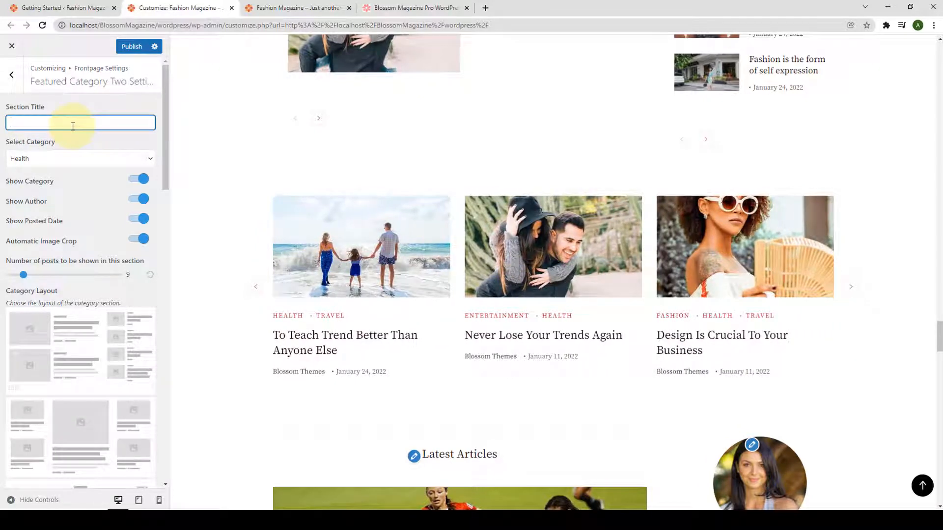
type("Featured")
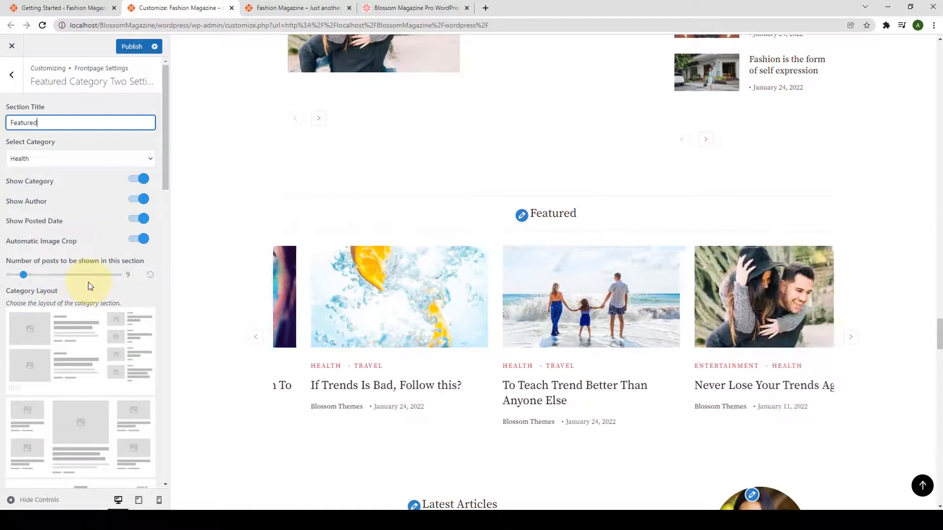
left_click_drag(24, 275, 49, 275)
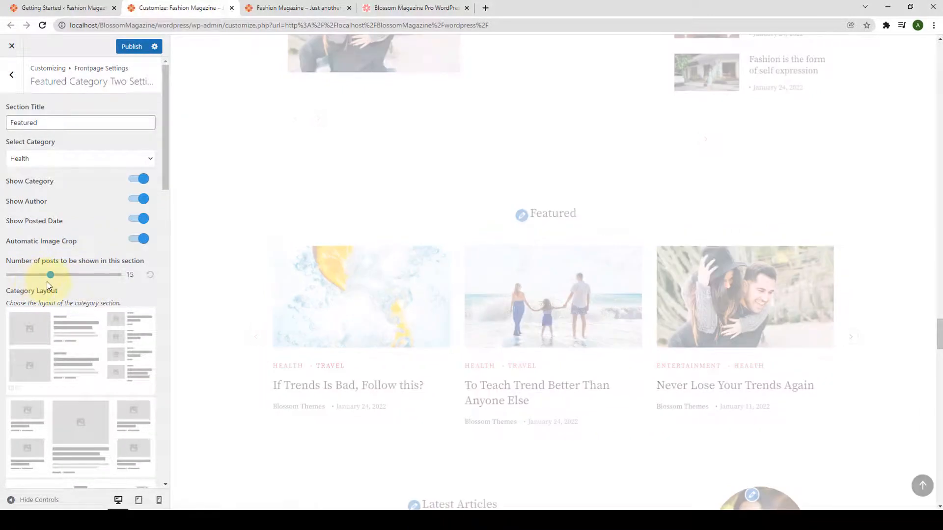
scroll(74, 319, "down", 15)
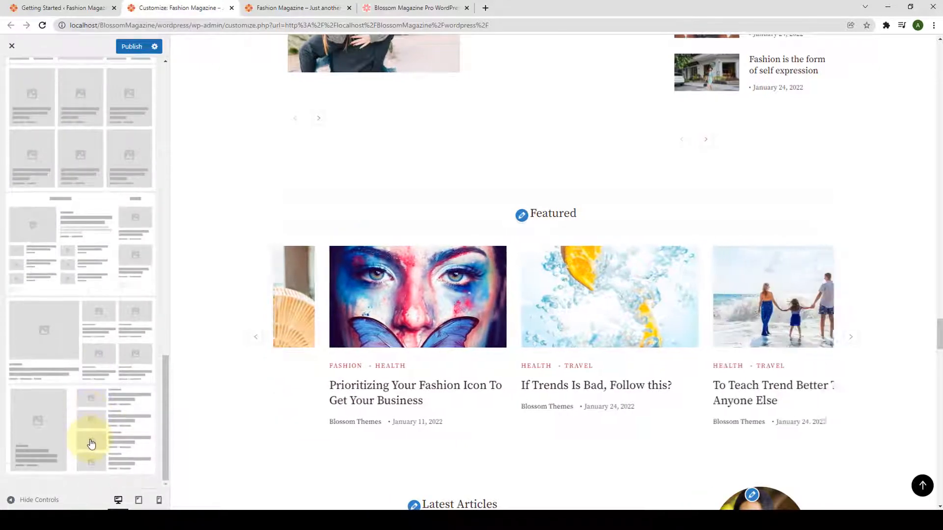
scroll(89, 430, "up", 5)
scroll(89, 430, "up", 10)
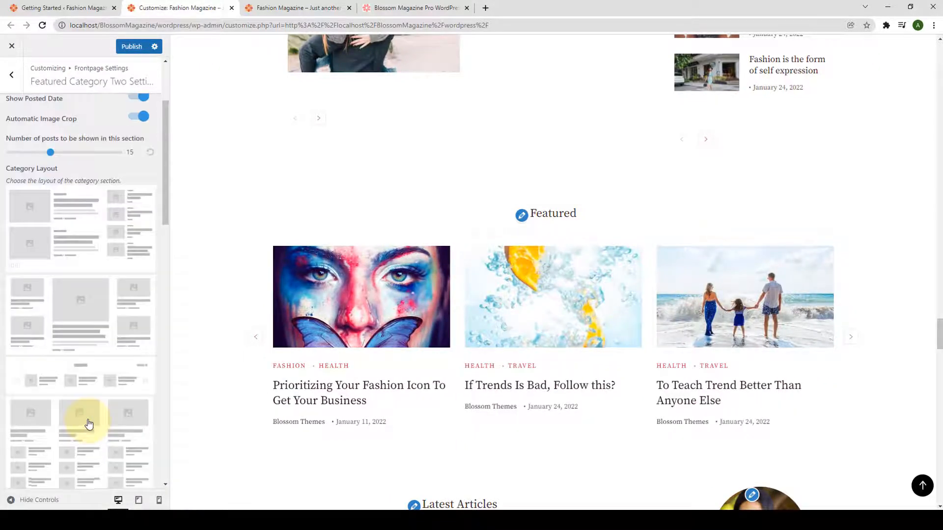
Step: Publish the Featured Category Two changes and reload the live site to check the Featured carousel
left_click(131, 46)
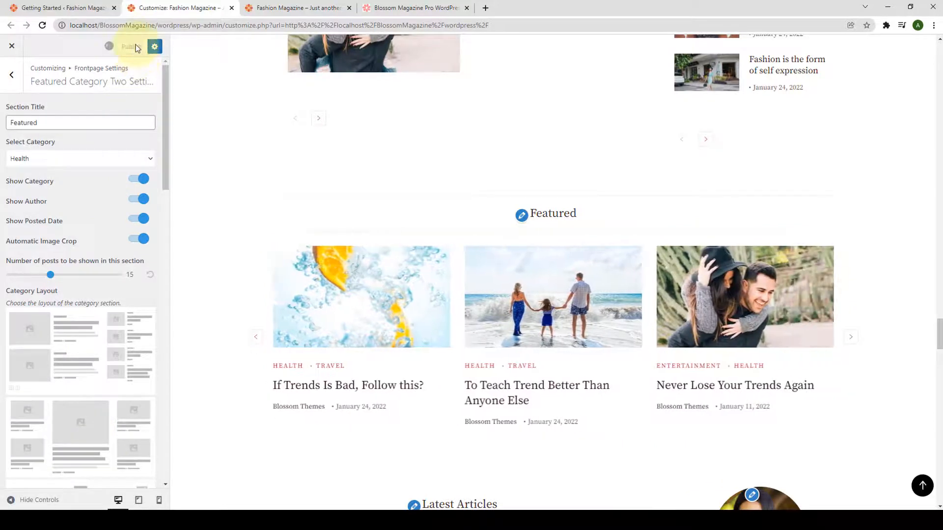
left_click(287, 8)
scroll(102, 142, "down", 4)
scroll(102, 143, "down", 3)
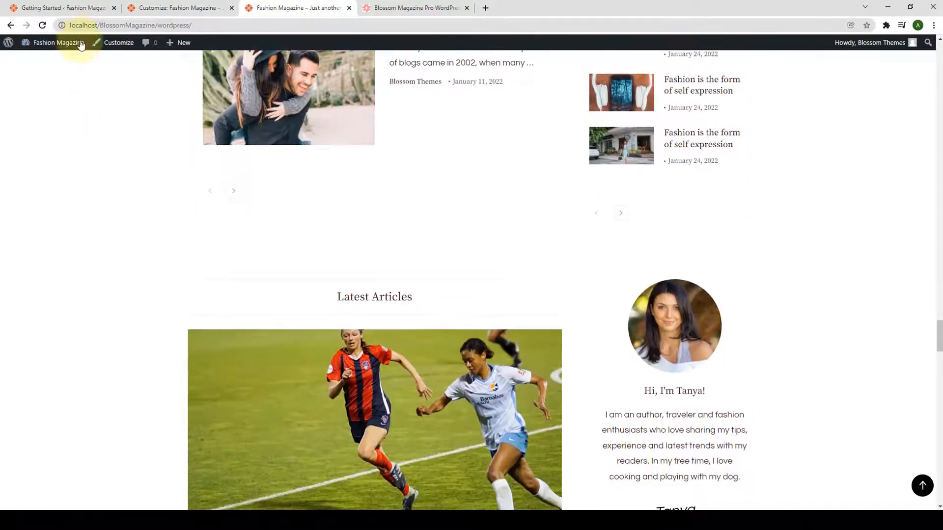
left_click(42, 25)
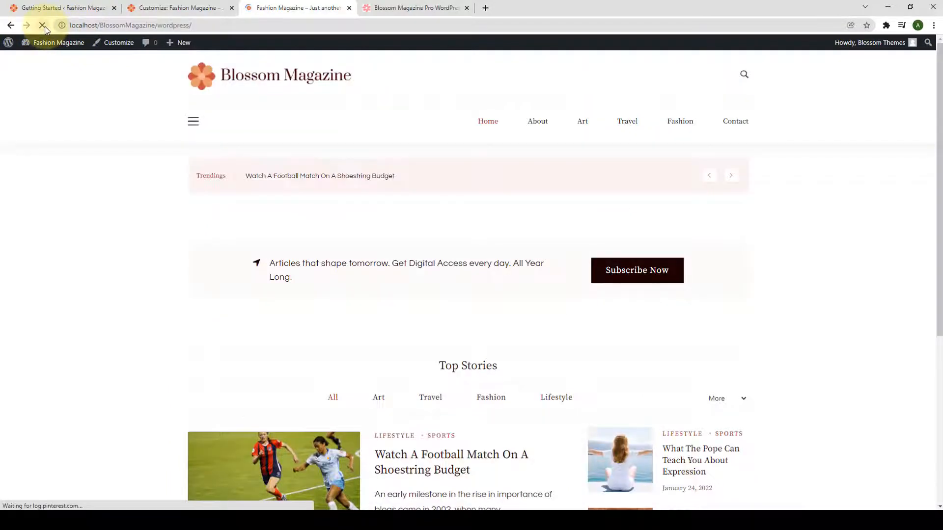
scroll(204, 278, "down", 5)
scroll(206, 278, "down", 1)
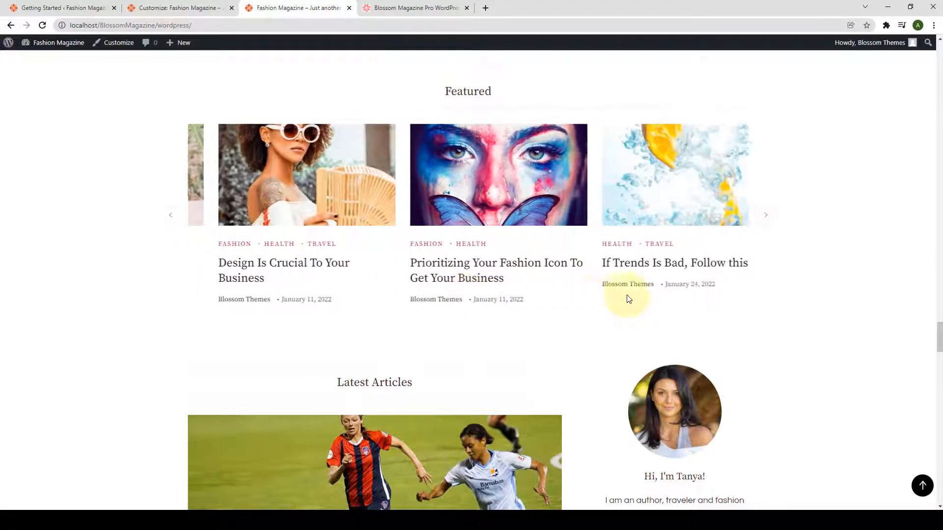
Step: Return to the customizer and open the front page section sorting settings to compare the section order with the preview
left_click(186, 4)
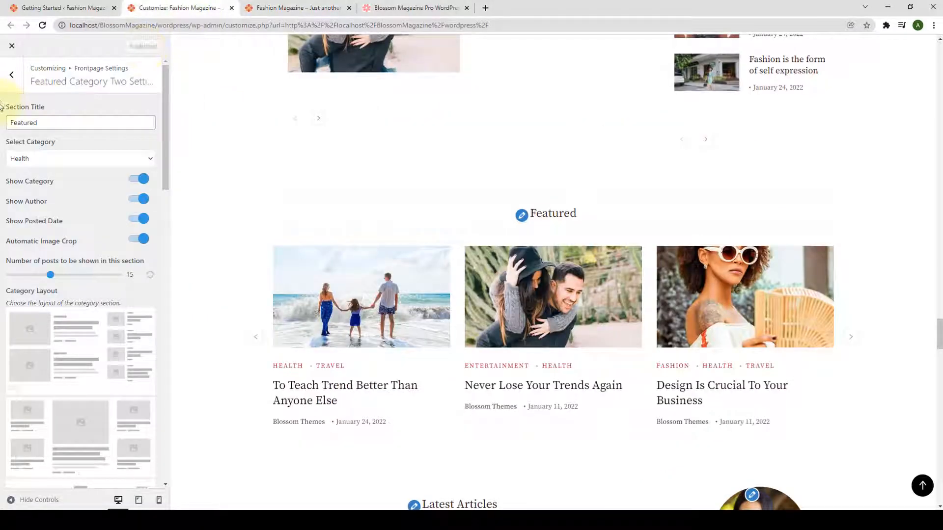
left_click(10, 74)
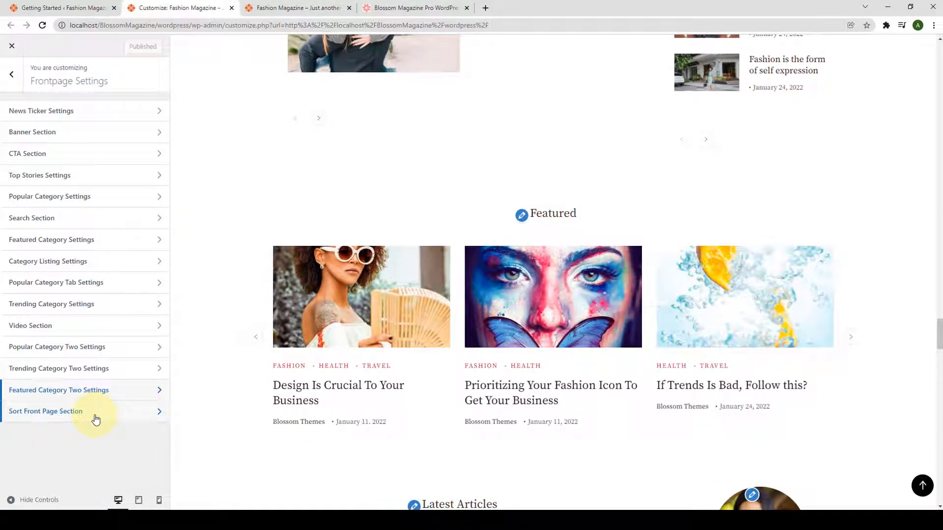
left_click(96, 419)
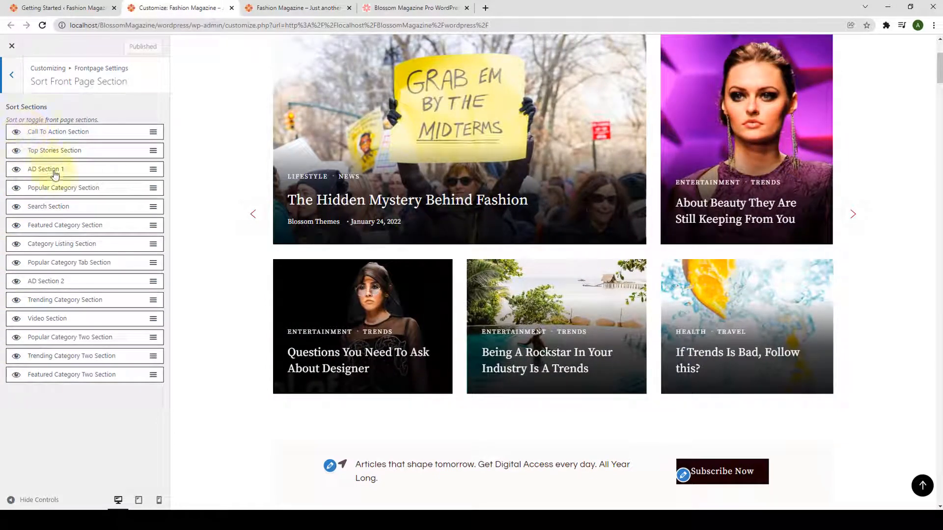
scroll(197, 240, "down", 5)
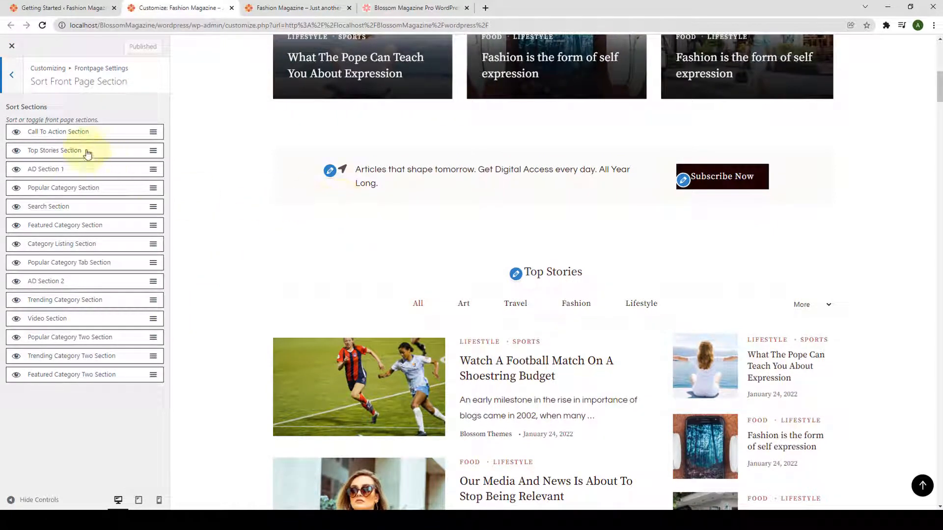
Step: Hide and show the Call To Action section, and move the Search section to the start of the order and back below the Popular Category section
left_click(16, 132)
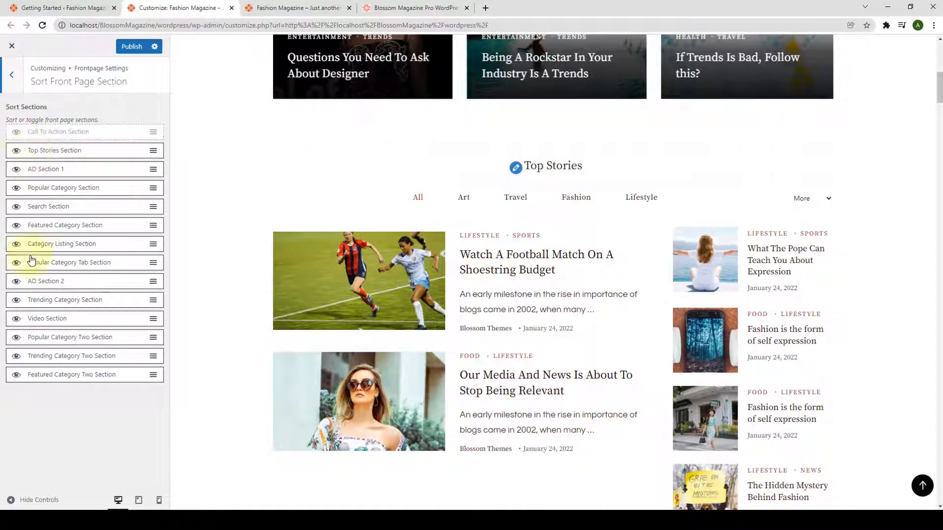
left_click_drag(20, 143, 17, 132)
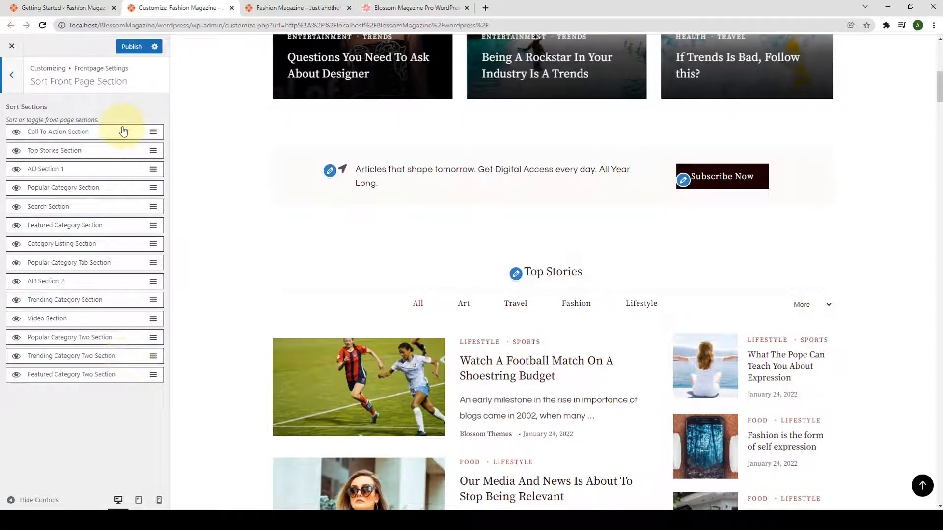
scroll(294, 260, "down", 10)
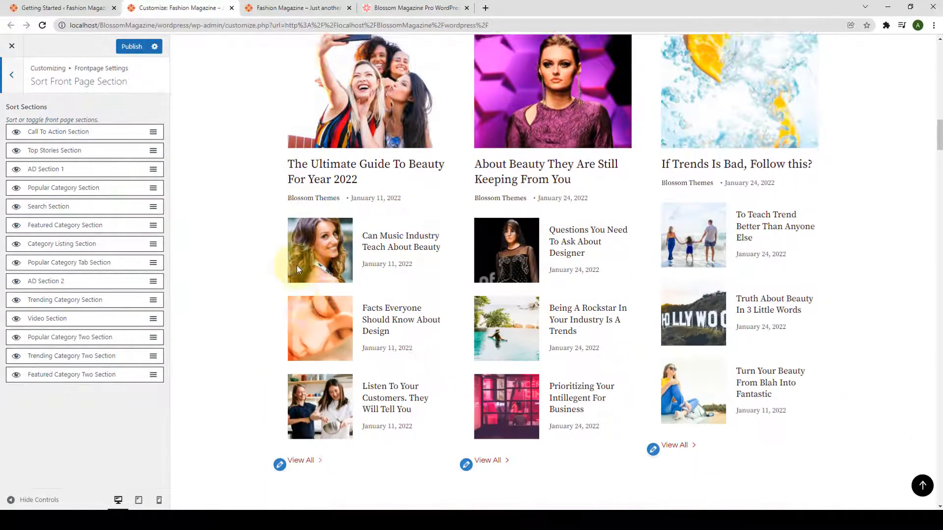
scroll(297, 268, "down", 10)
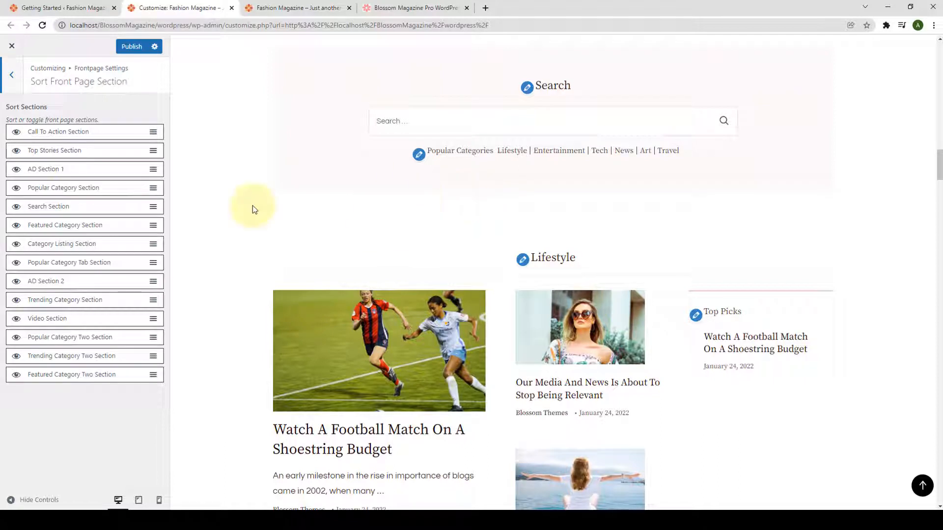
left_click_drag(55, 210, 58, 131)
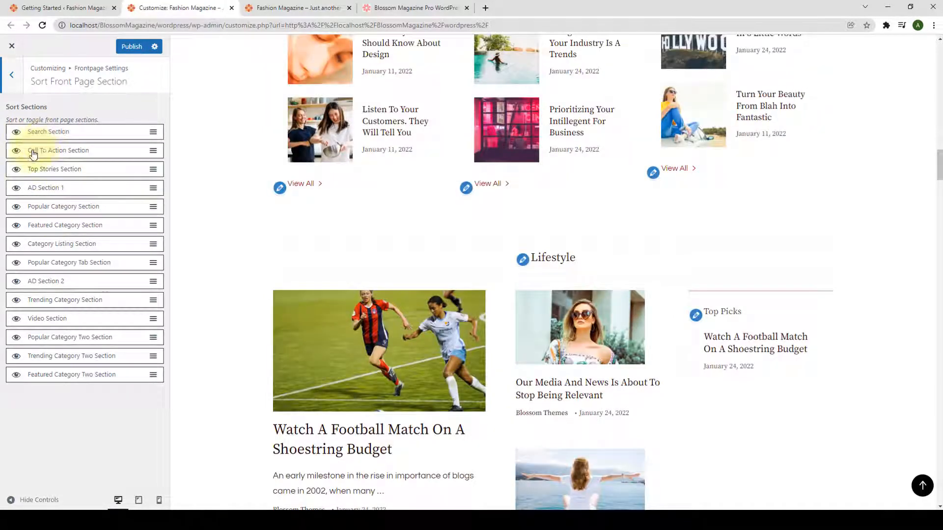
scroll(304, 256, "up", 15)
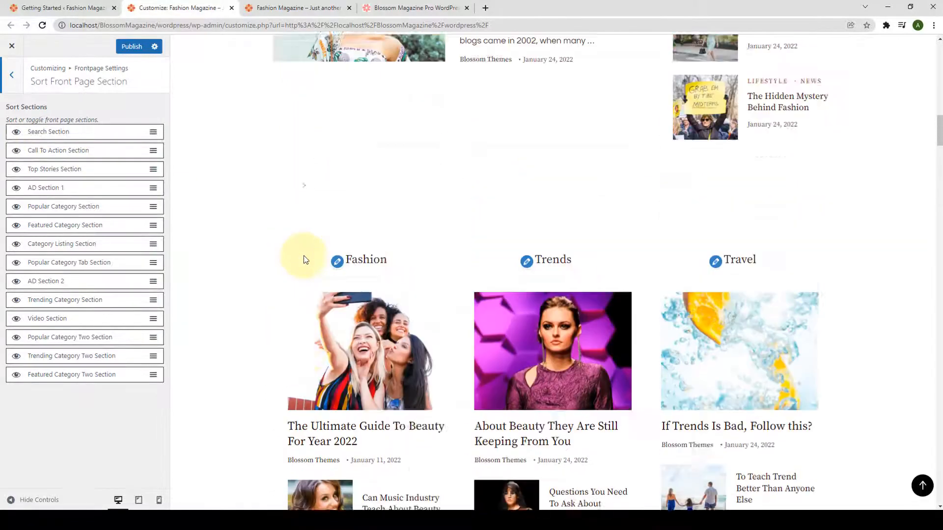
scroll(304, 259, "up", 7)
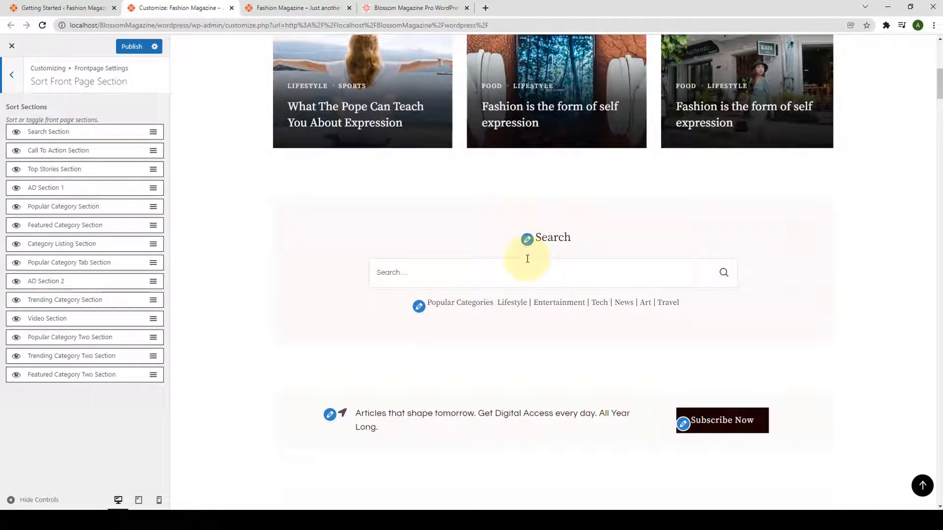
left_click_drag(63, 132, 67, 208)
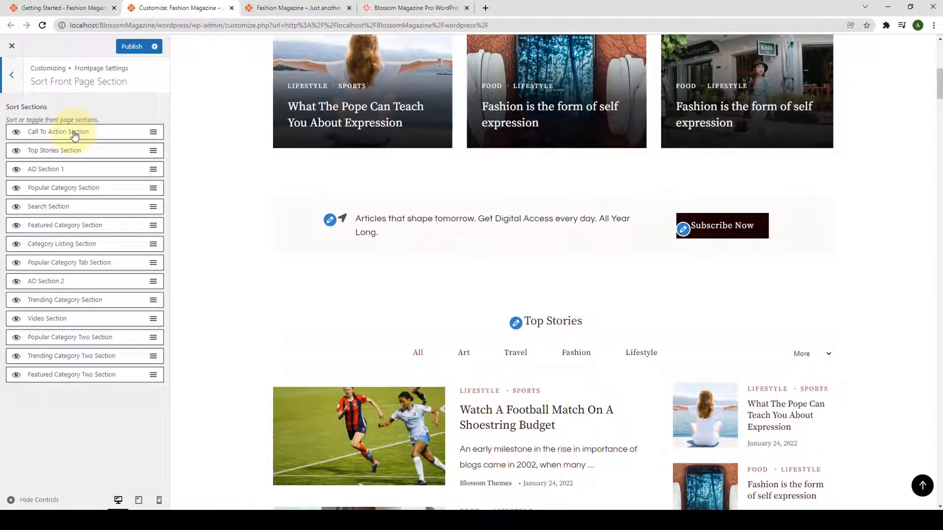
Step: From the body typography settings, go to the performance settings, enable Locally Host Google Fonts and publish the change
left_click(6, 90)
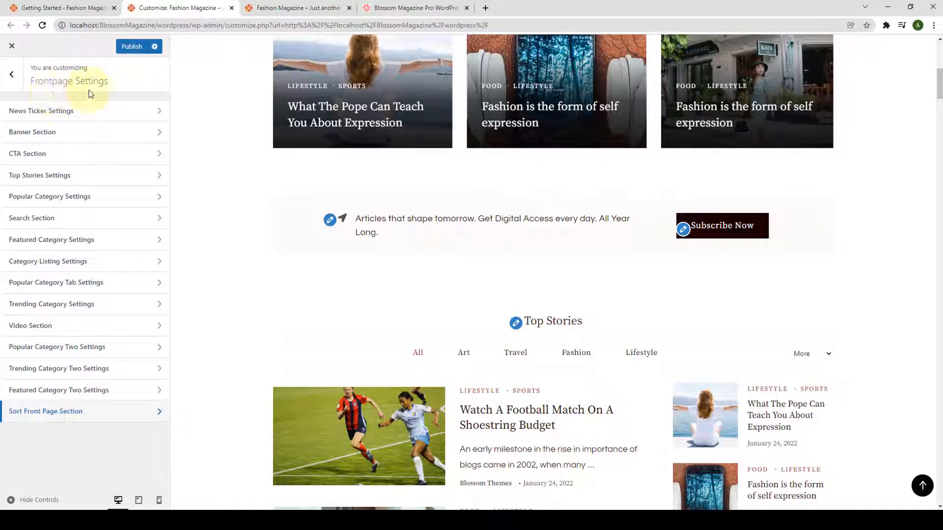
left_click(16, 79)
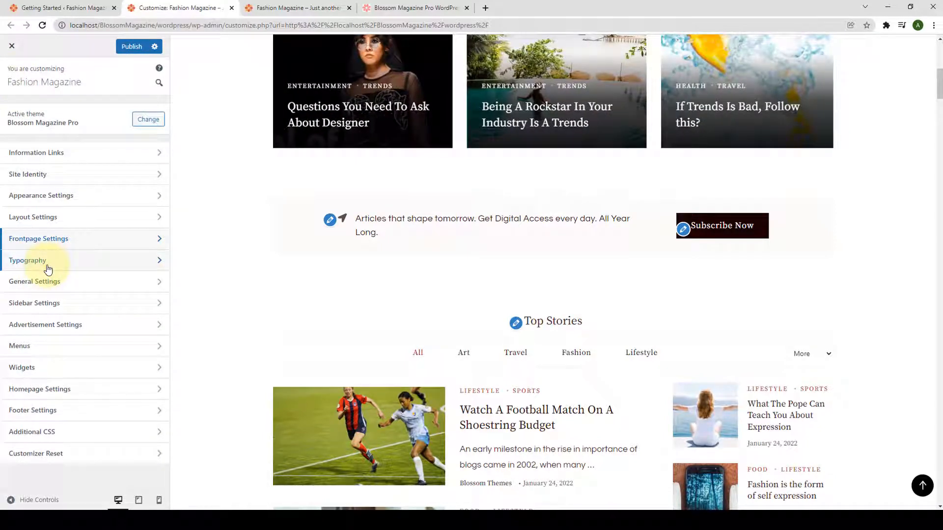
left_click(47, 269)
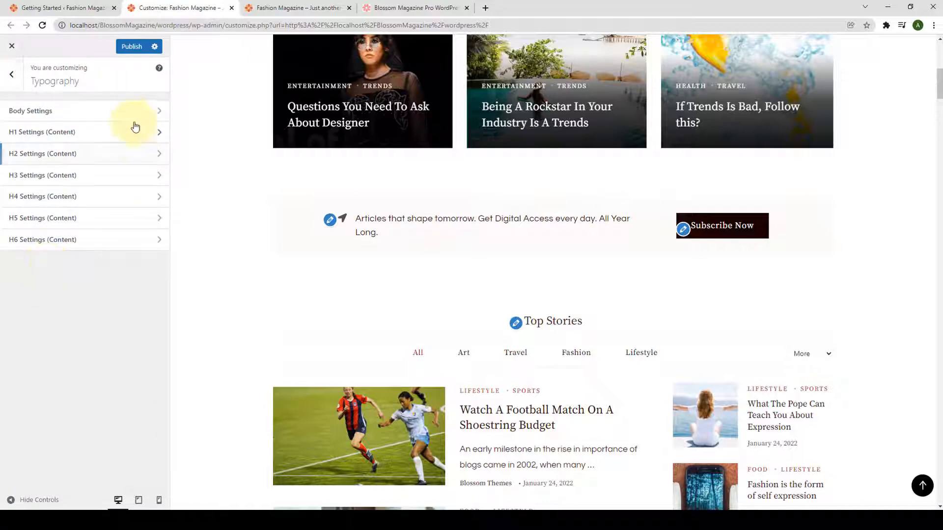
left_click(118, 115)
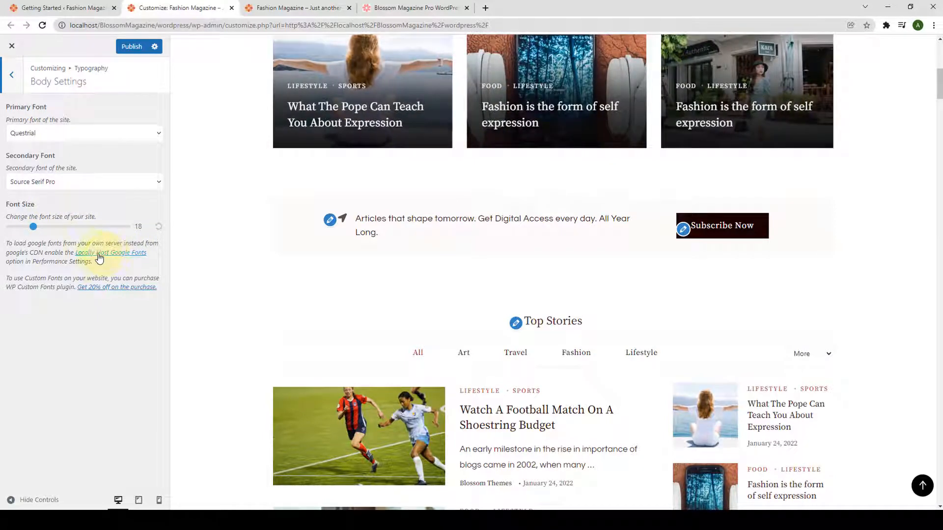
left_click(137, 253)
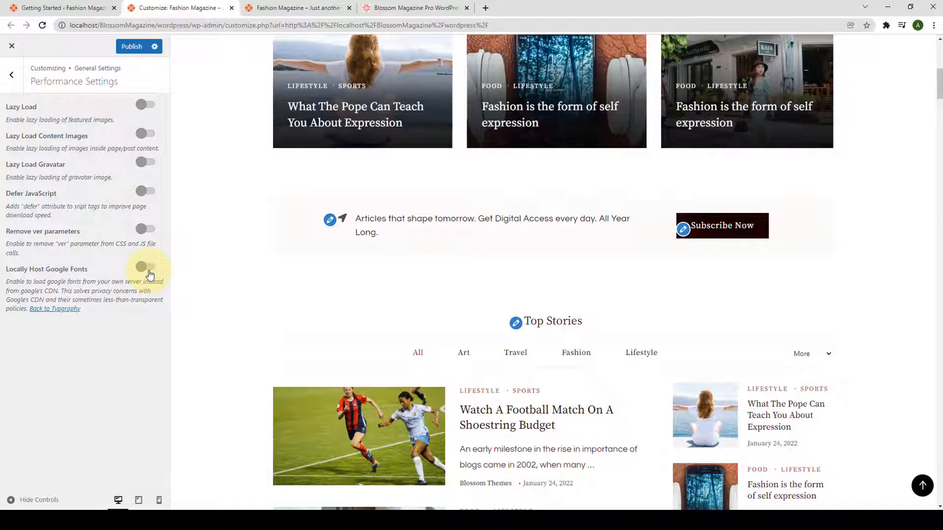
left_click(149, 271)
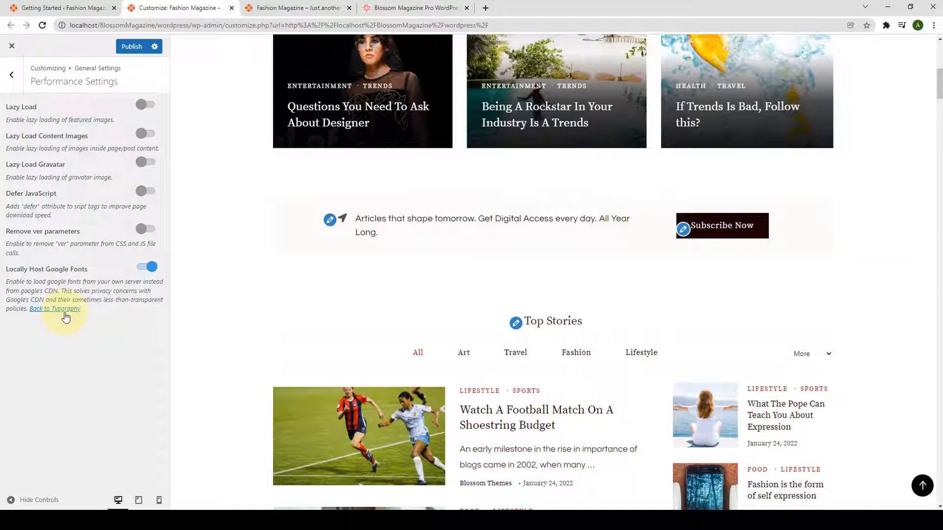
left_click(136, 49)
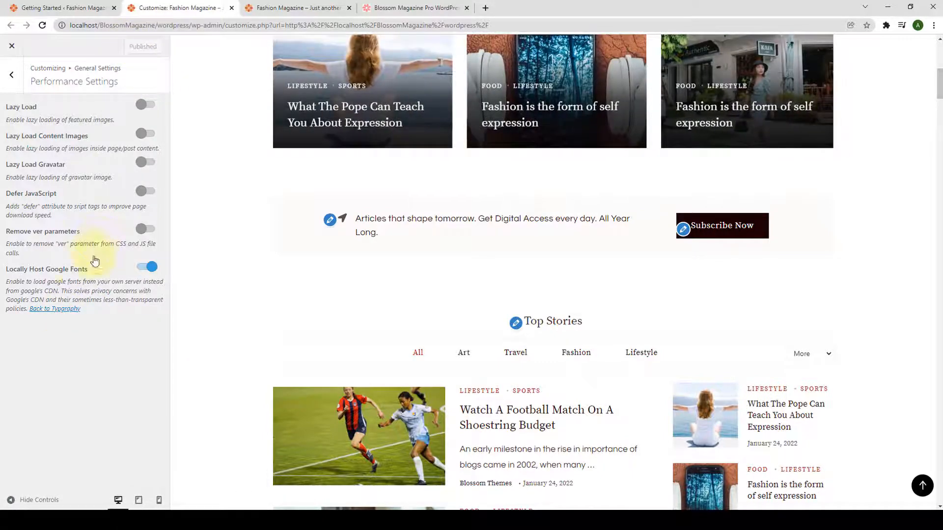
Step: Return to the body typography settings and examine the font family, style and size options for H1 content headings
left_click(62, 310)
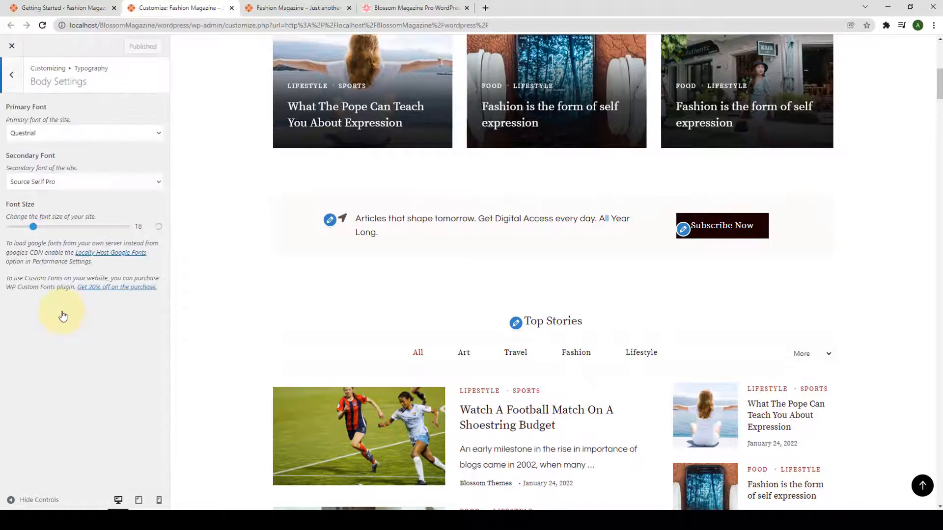
left_click(12, 74)
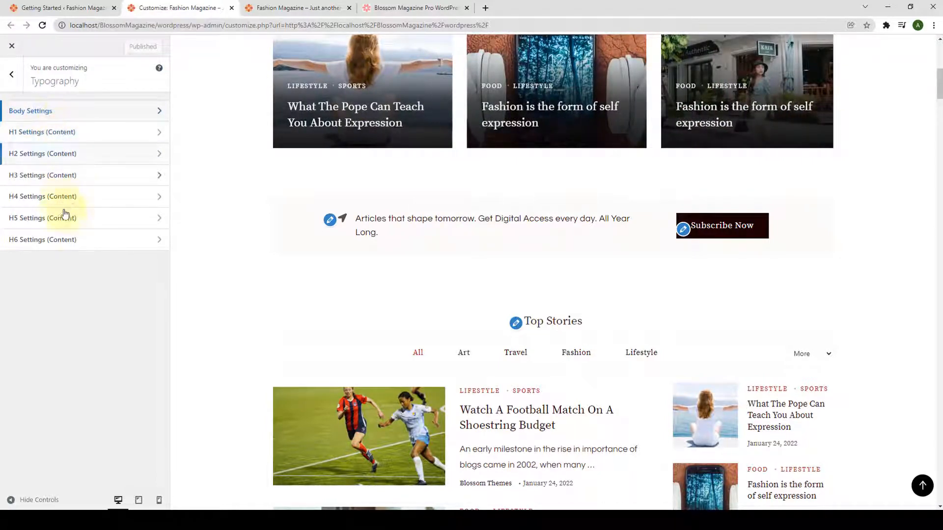
left_click(91, 144)
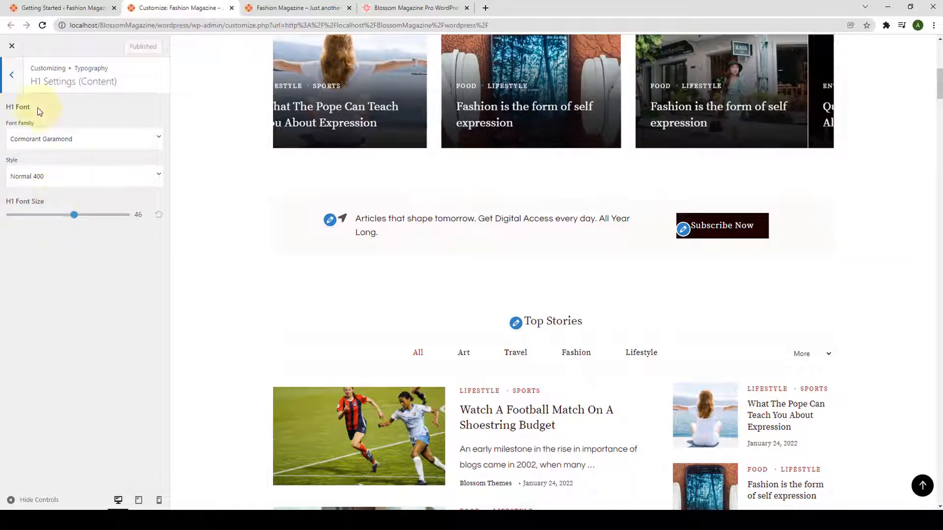
left_click(17, 87)
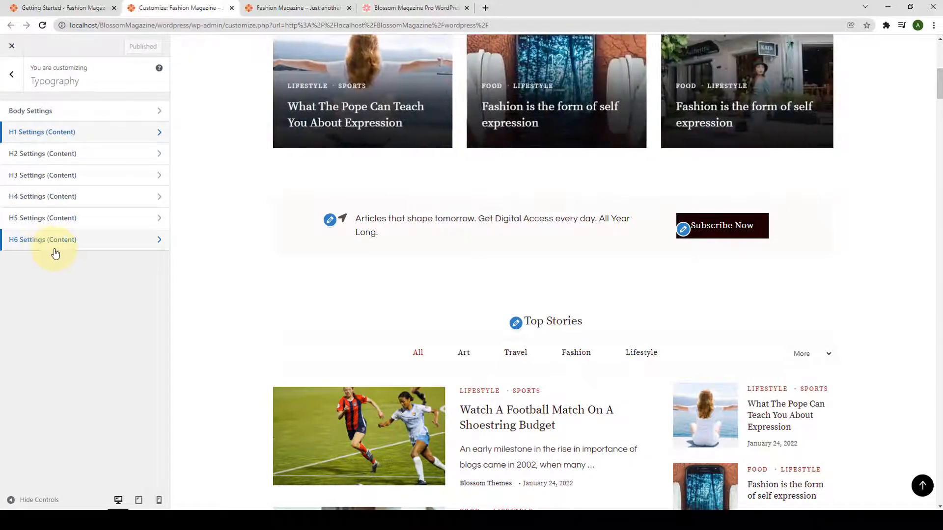
Step: Go from the typography settings to the general settings' top bar section and enable the top bar
left_click(12, 77)
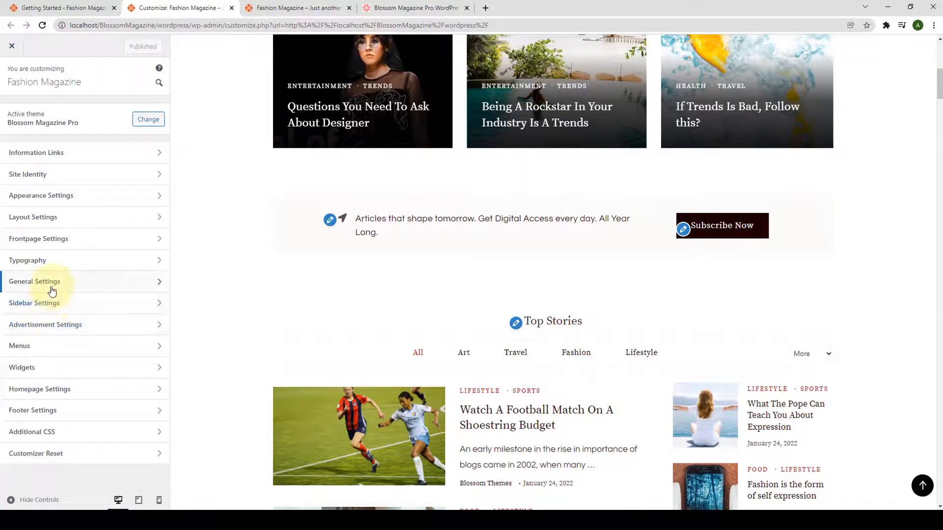
left_click(71, 289)
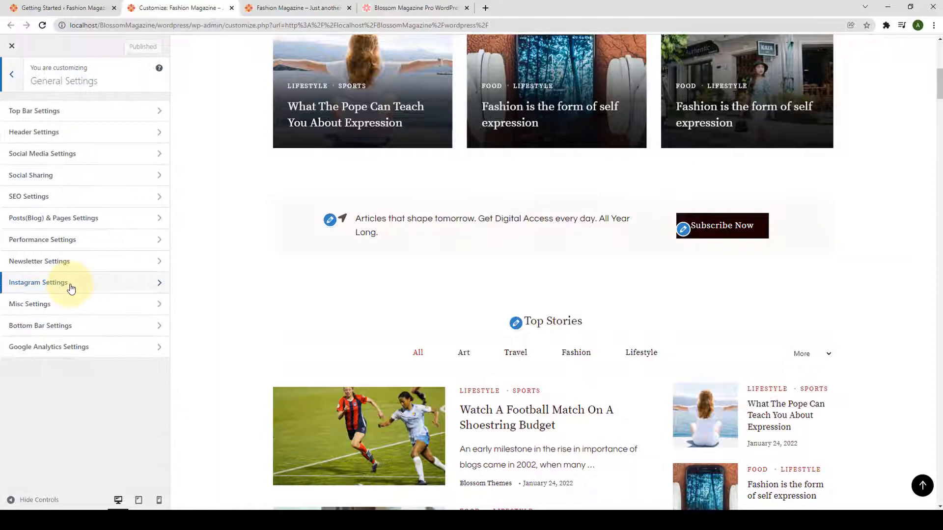
left_click(95, 114)
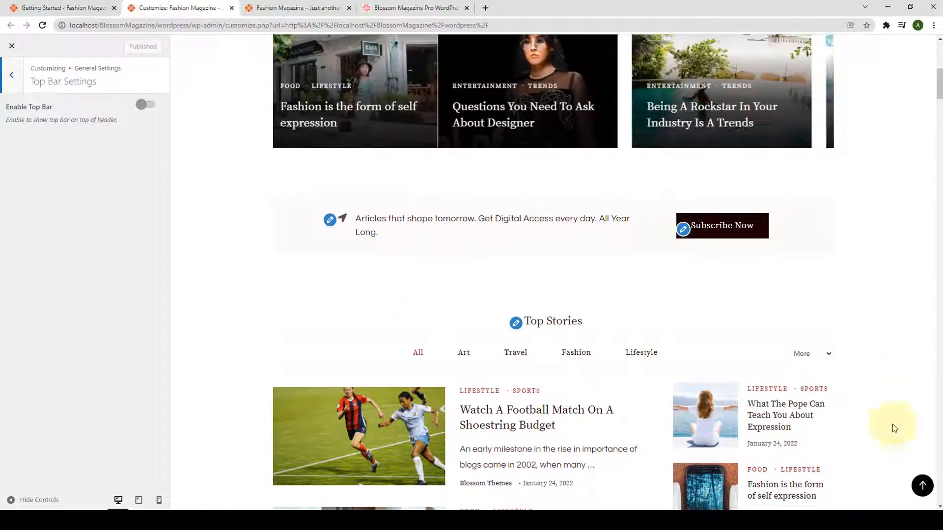
left_click(922, 486)
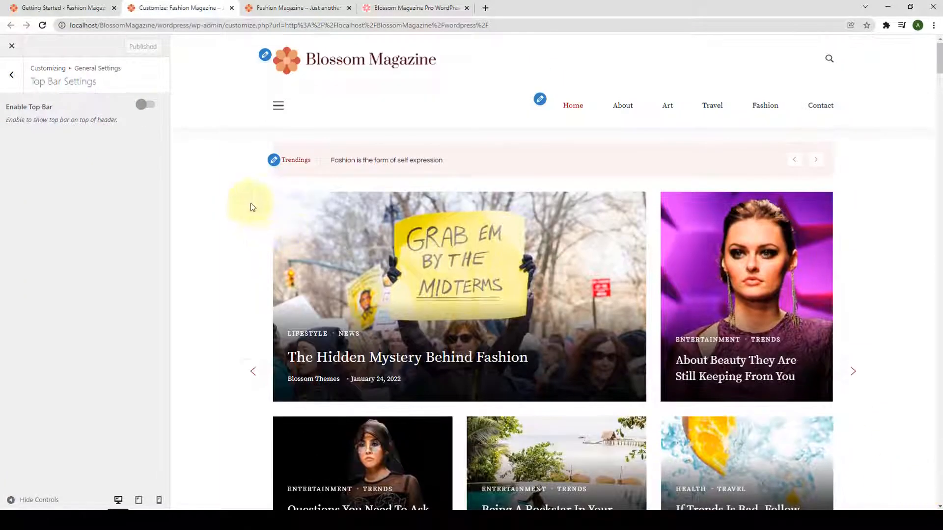
left_click(147, 104)
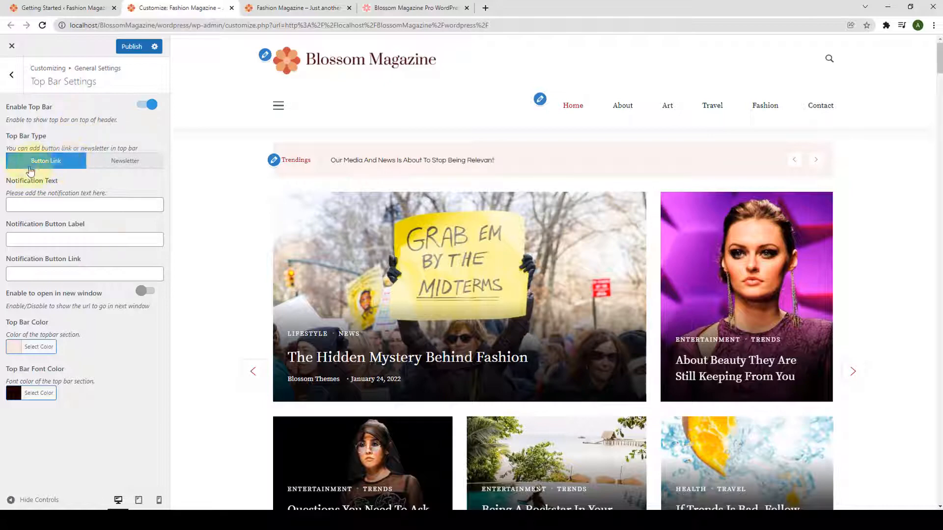
Step: Set the top bar type to Newsletter and copy the shortcode of "Sign Up For Our Newsletters" from the BlossomThemes Email Newsletter list
left_click(131, 165)
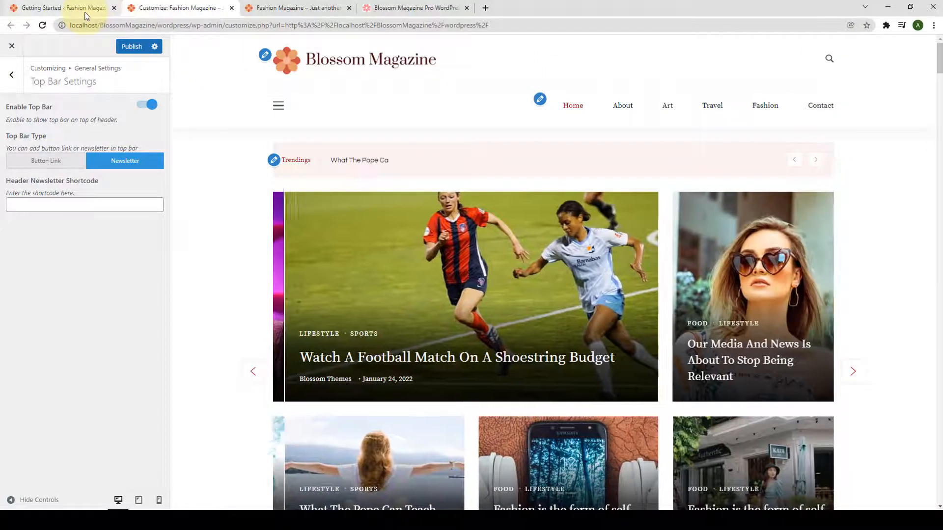
left_click(85, 15)
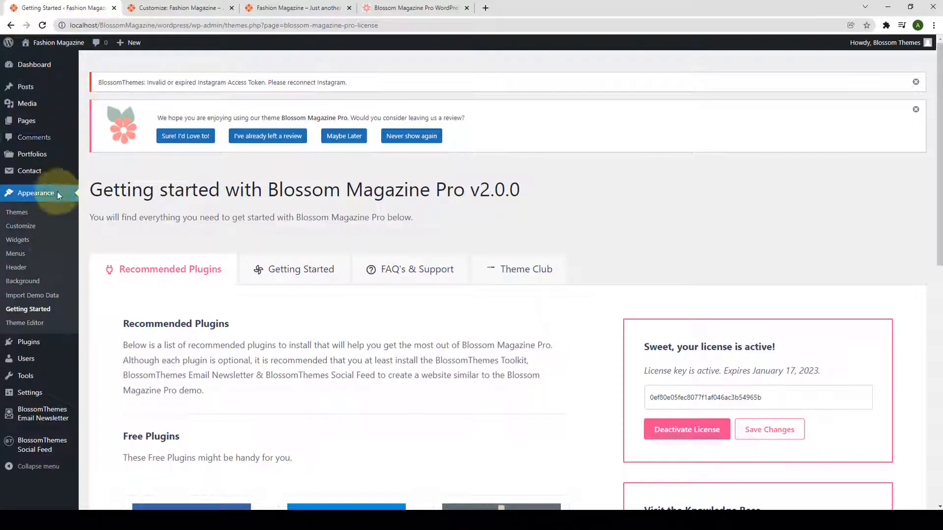
mouse_move(35, 414)
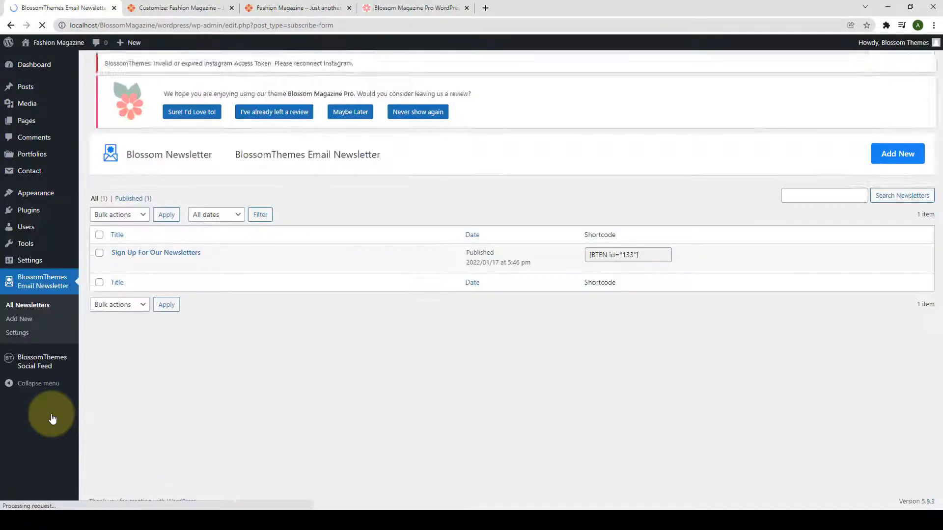
left_click(615, 271)
key("ctrl+c")
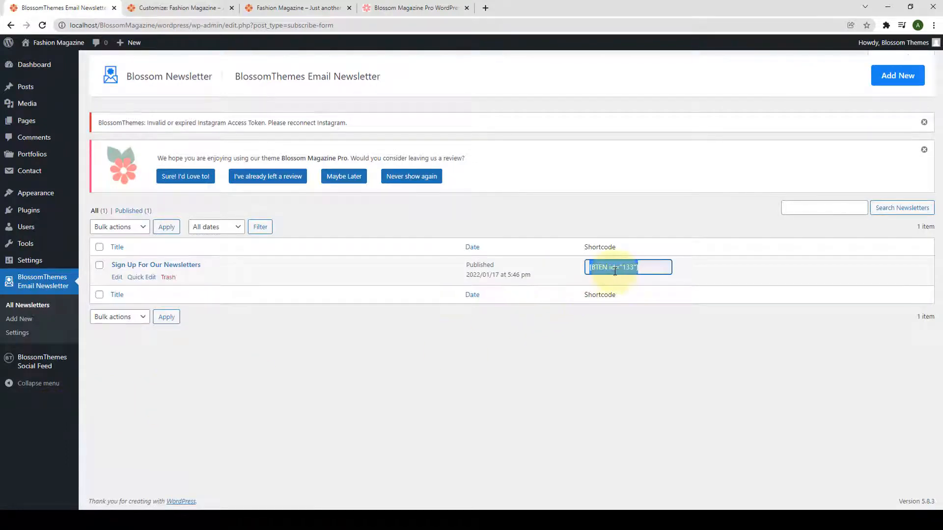
right_click(615, 269)
left_click(631, 276)
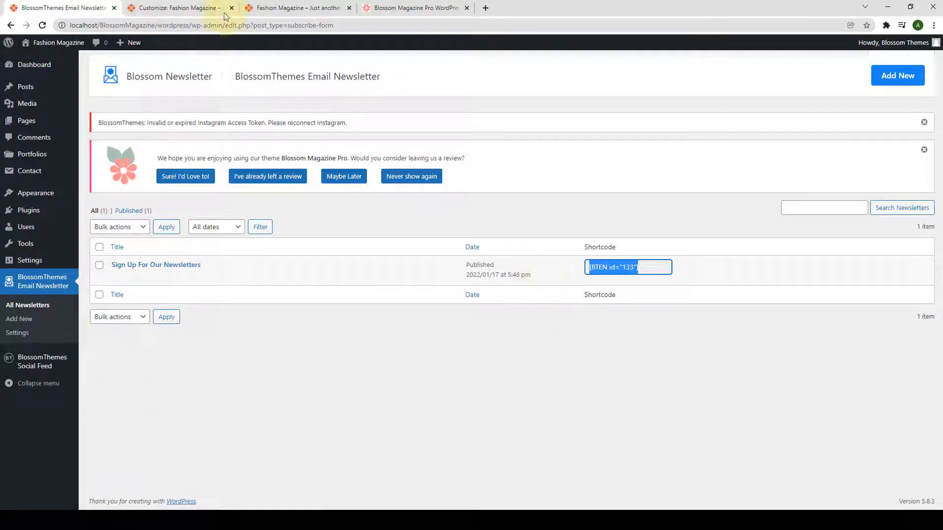
Step: Back in the customizer, paste [BTEN id="133"] as the header newsletter shortcode
left_click(209, 6)
right_click(73, 209)
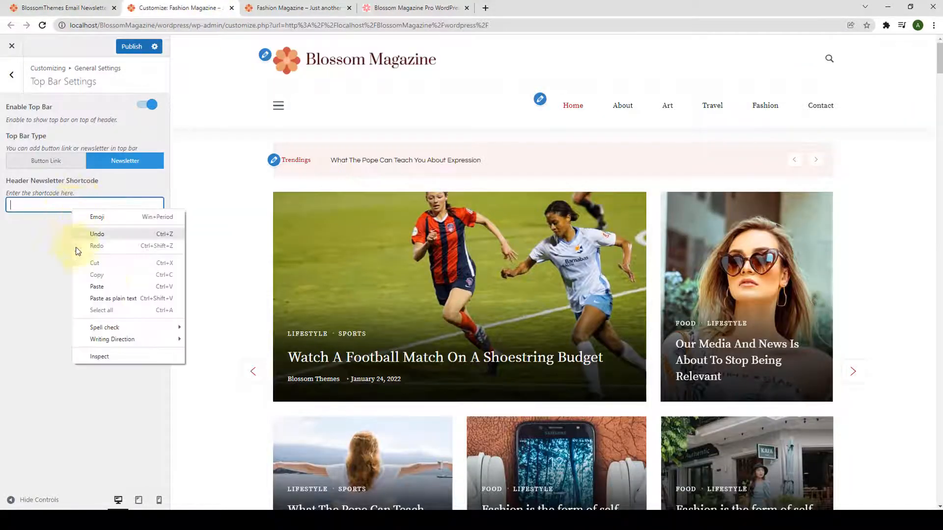
left_click(97, 287)
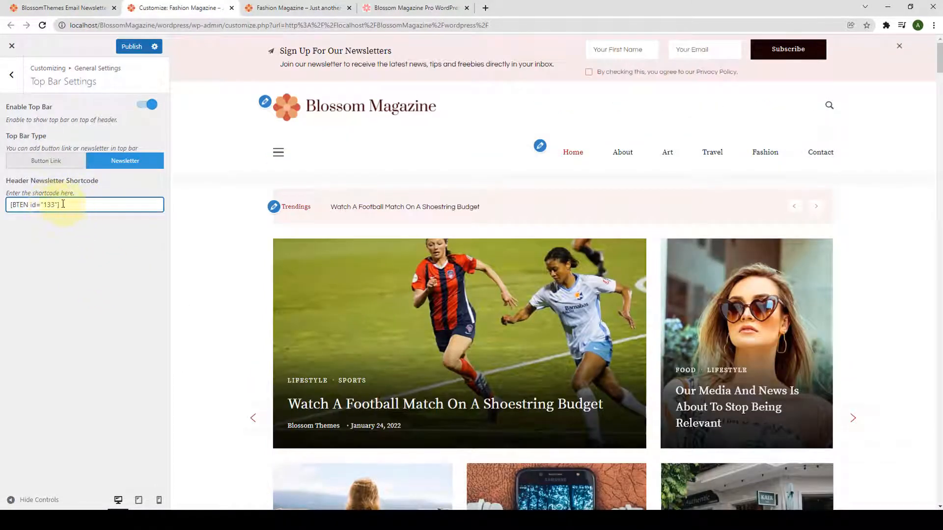
left_click(100, 255)
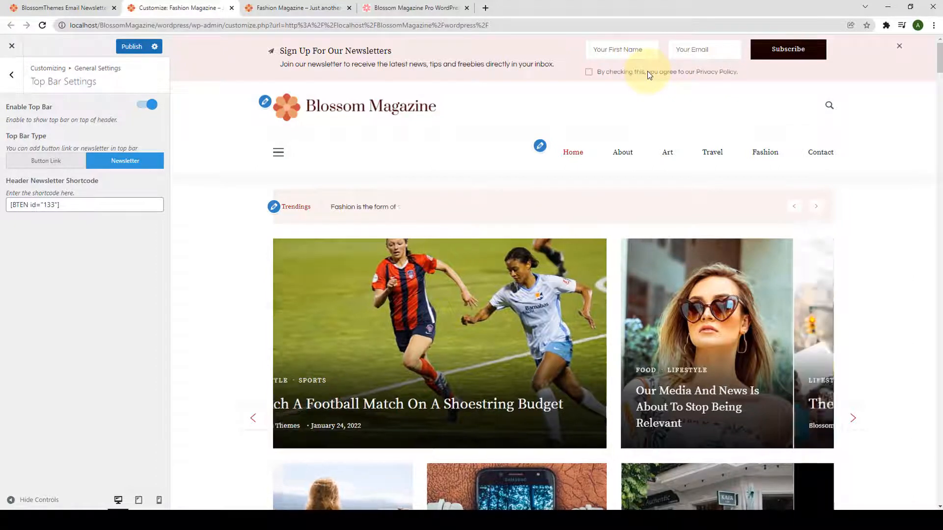
Step: Switch the top bar to Button Link with the text "Write for Us: Want to contribute to the website and get recognized?" and button label "Get In Touch"
left_click(60, 162)
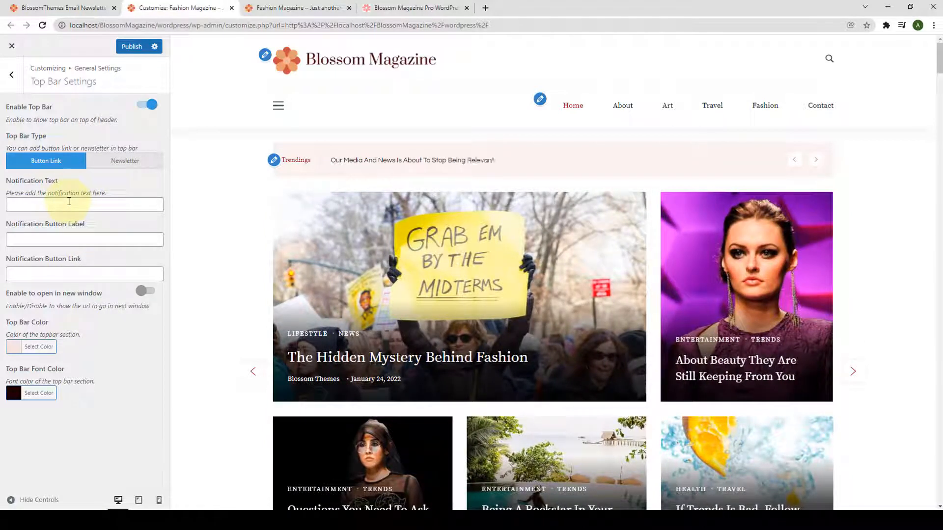
left_click(69, 204)
key("ctrl+v")
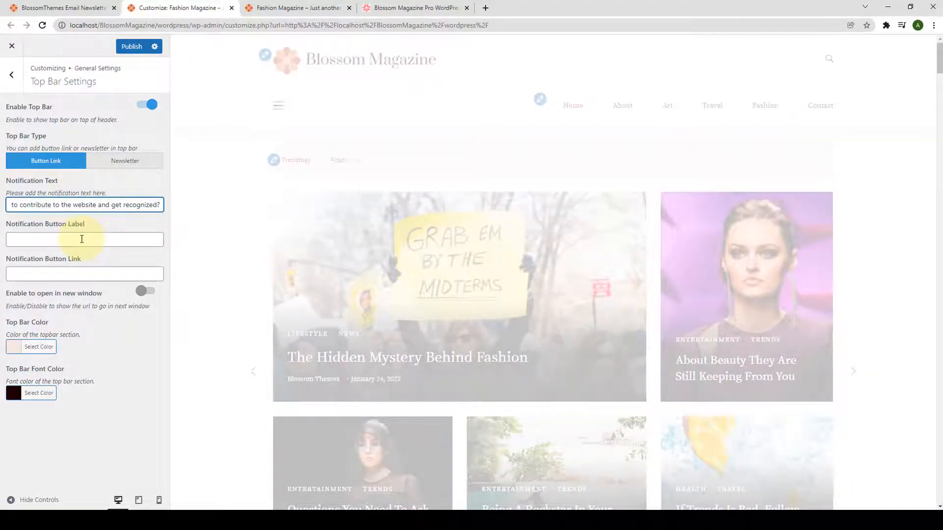
left_click(38, 240)
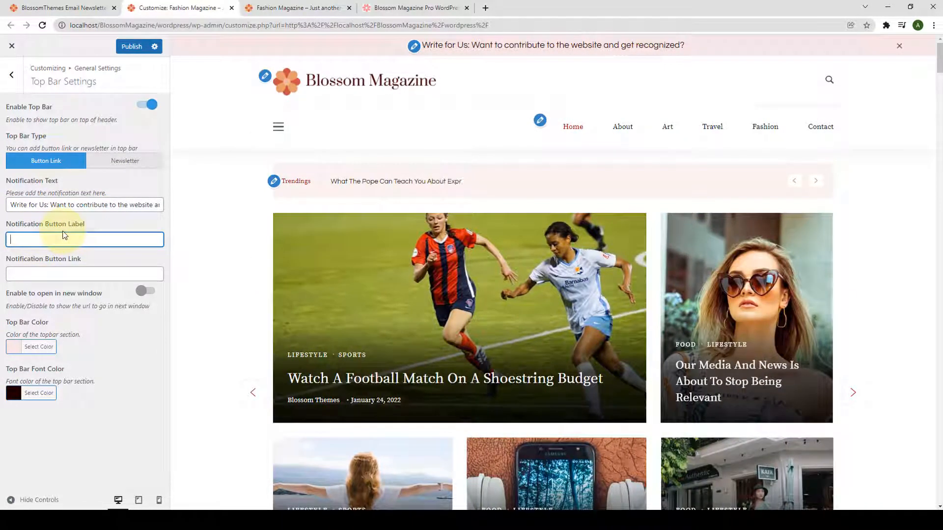
type("Ge")
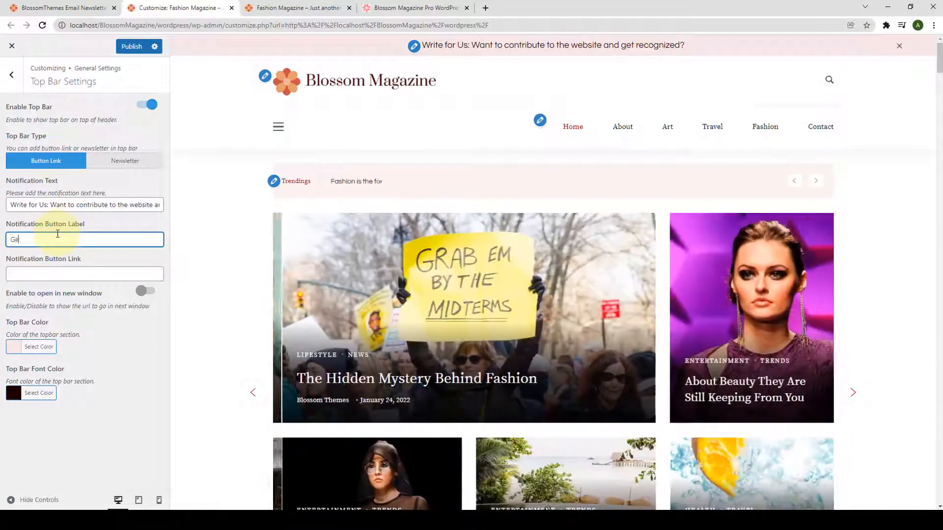
type("t In Touc")
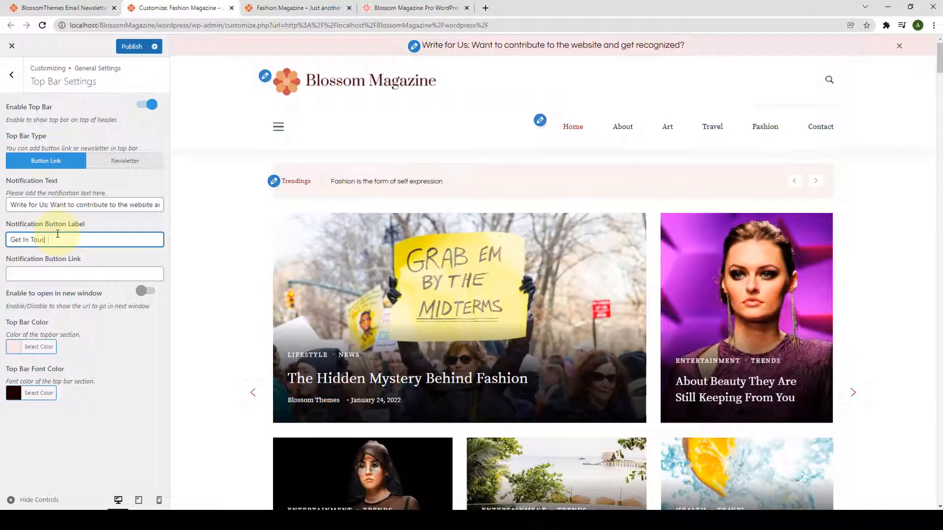
type("h")
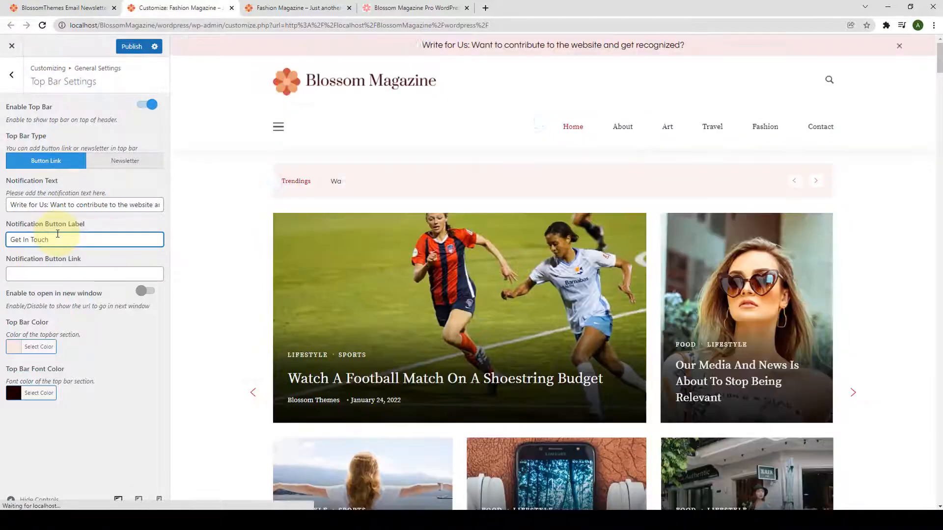
left_click(37, 277)
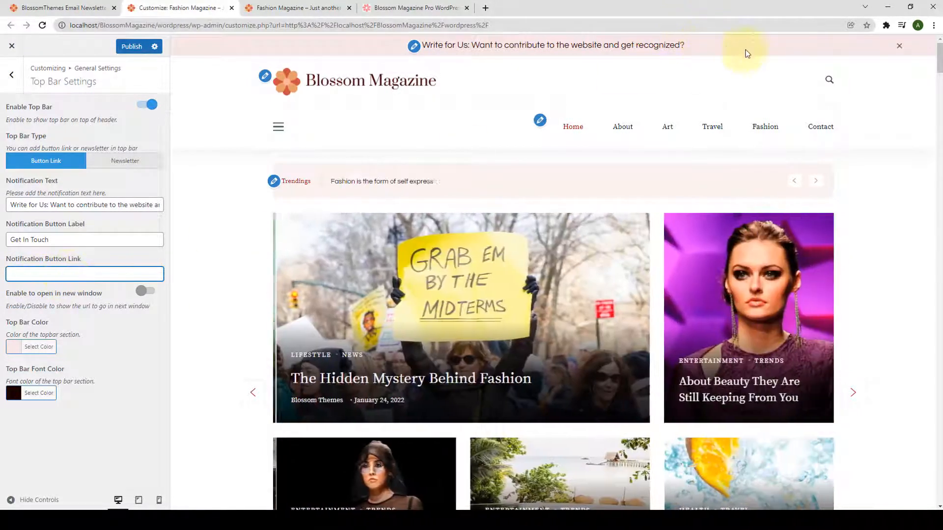
type("http://localhost/BlossomMagazine/wordpress/")
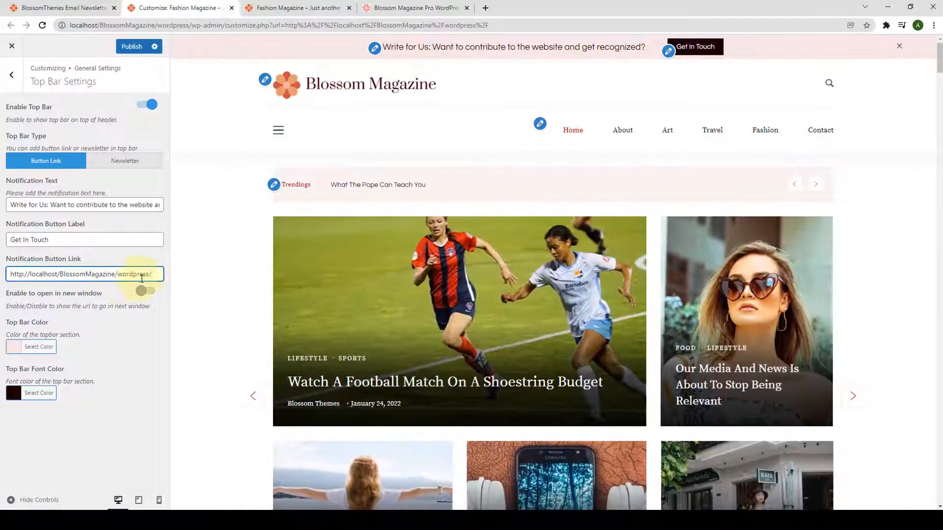
left_click(151, 293)
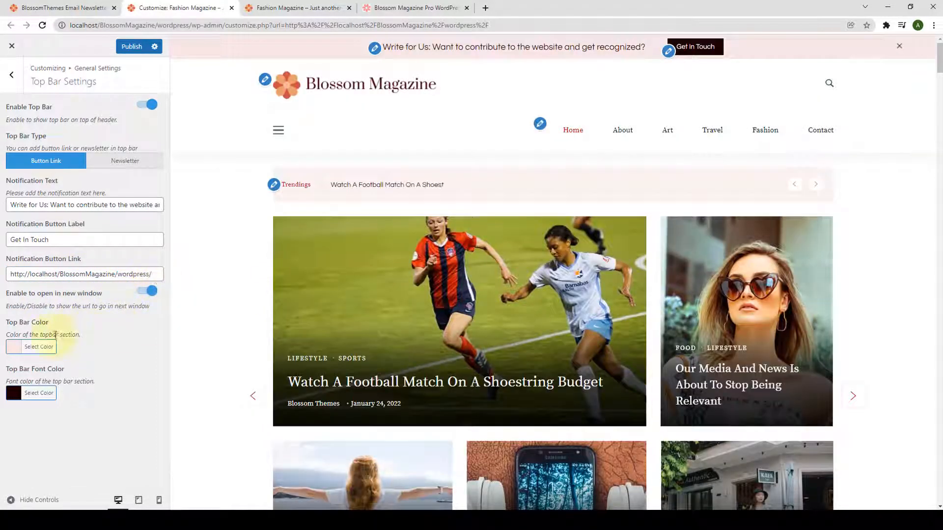
Step: Try a light blue top bar color, look at the font color picker, and restore the default top bar color
left_click(34, 347)
scroll(62, 361, "down", 1)
left_click(58, 343)
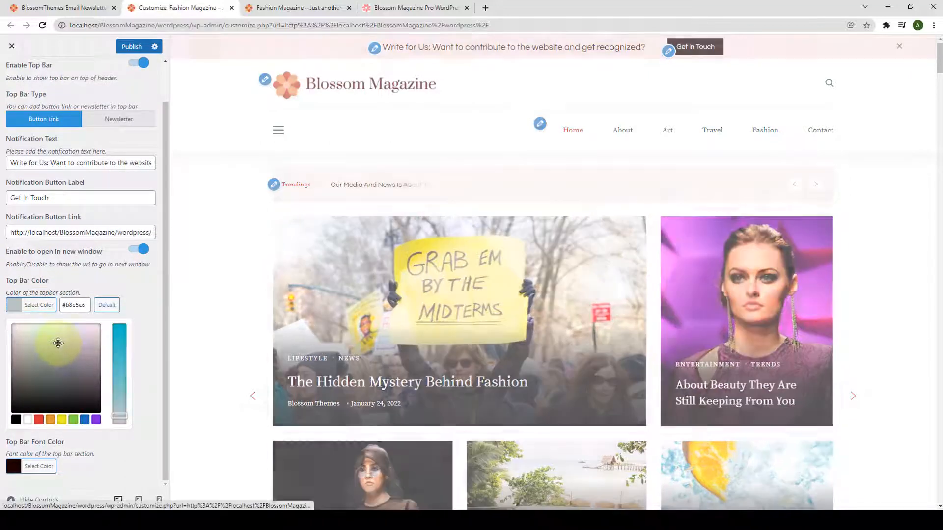
left_click_drag(58, 342, 61, 331)
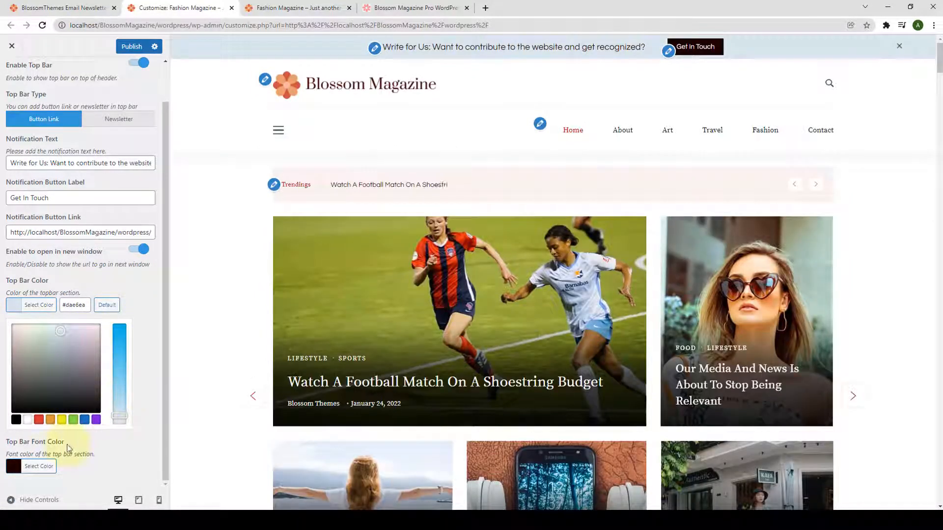
left_click(31, 468)
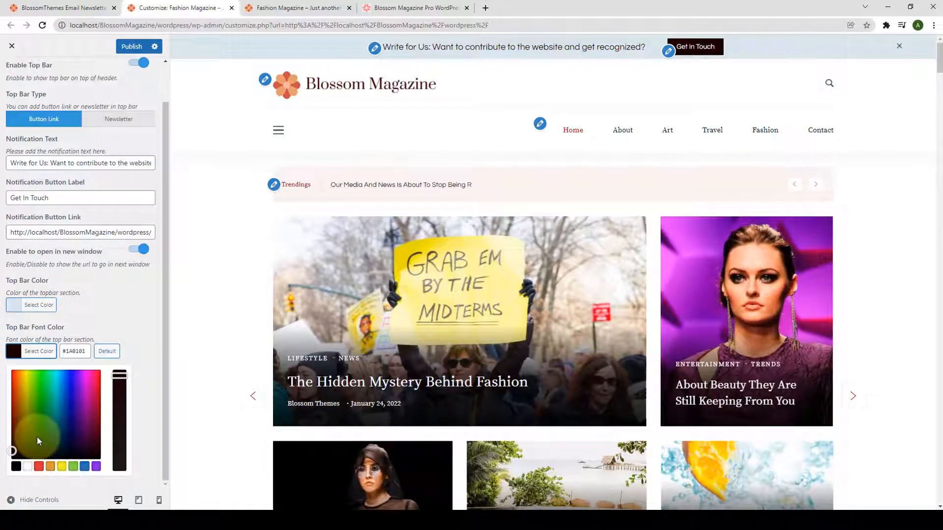
left_click(49, 305)
left_click(98, 306)
left_click(112, 290)
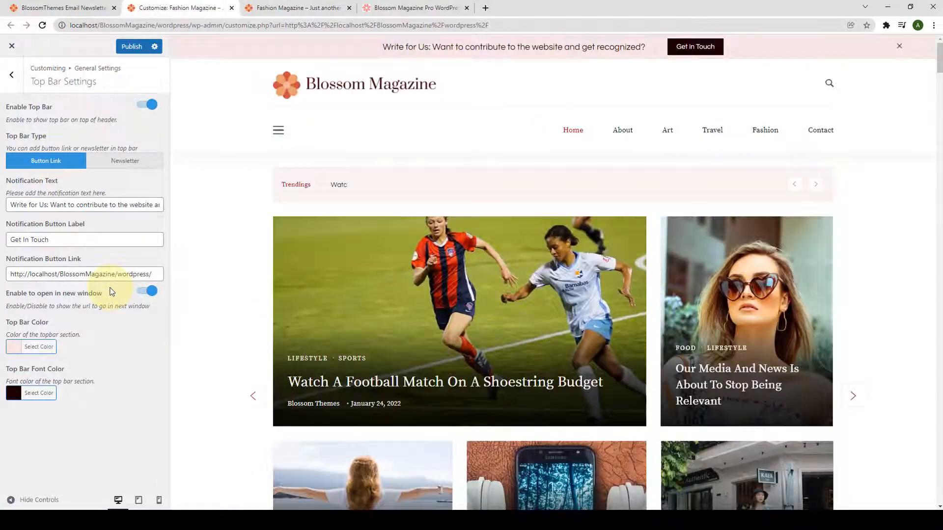
Step: Publish the top bar settings and reload the live home page to check the notification bar at its start
left_click(132, 47)
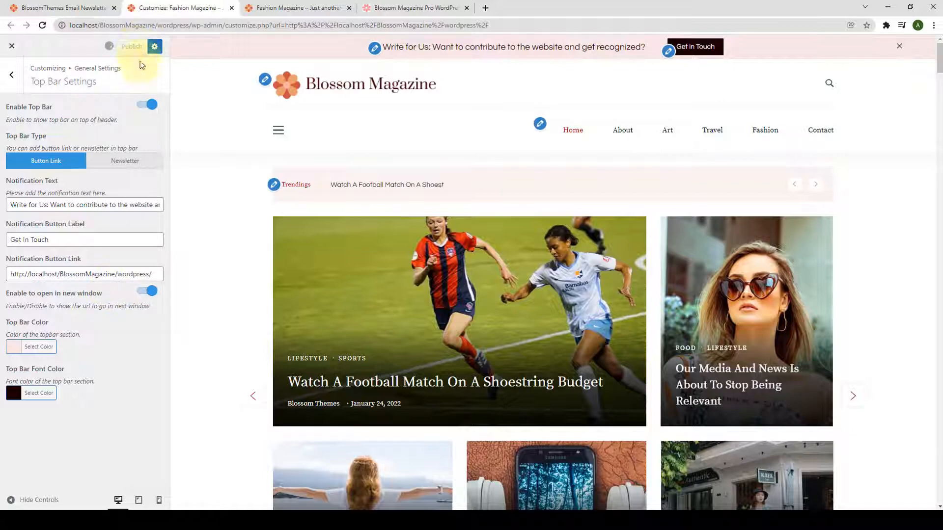
left_click(290, 7)
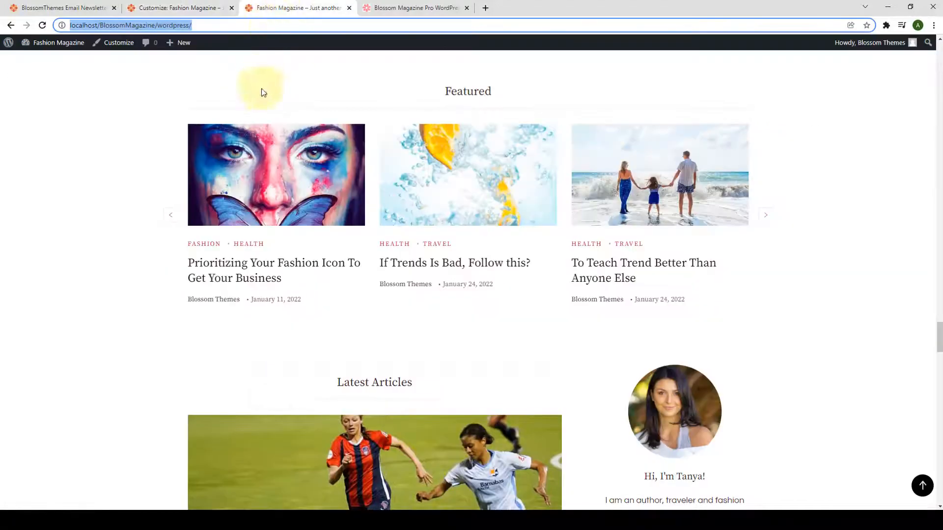
left_click(922, 485)
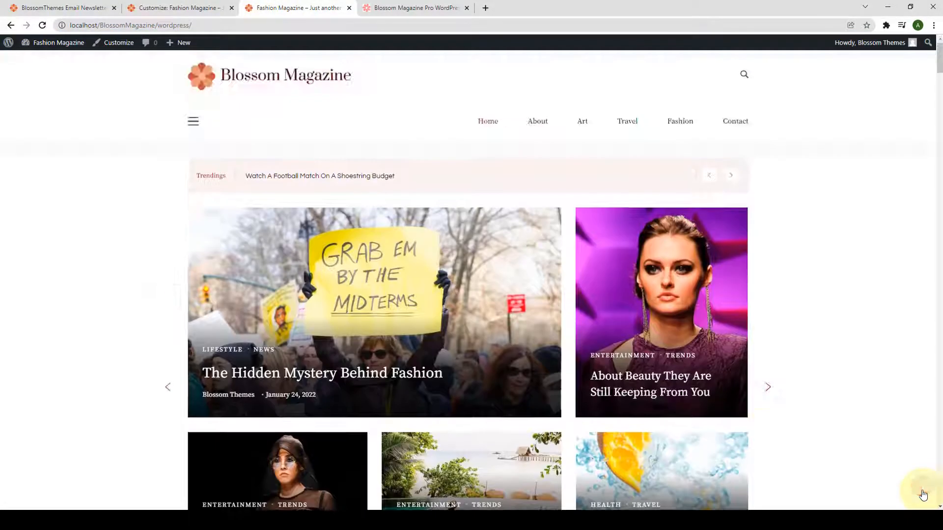
left_click(41, 25)
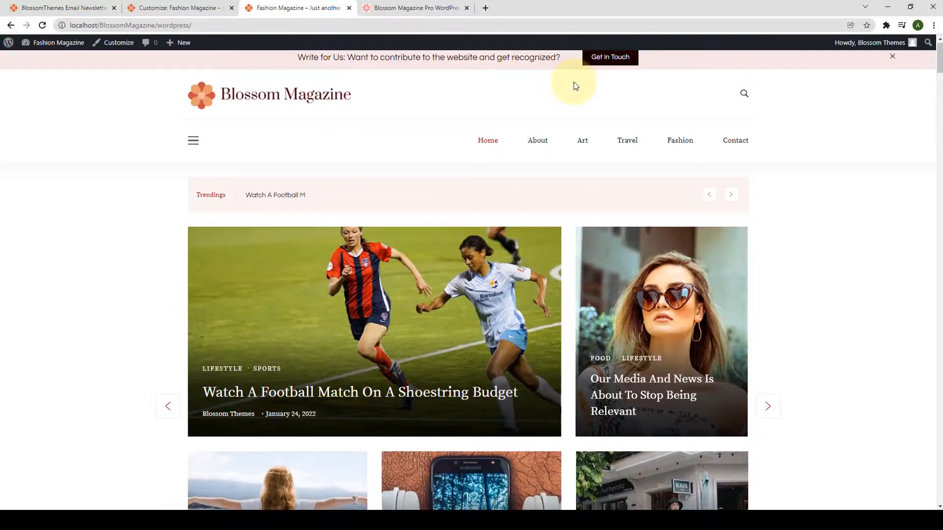
Step: Return to the customizer, enable Sticky Header and Random Posts in the header settings, and publish the changes
left_click(159, 7)
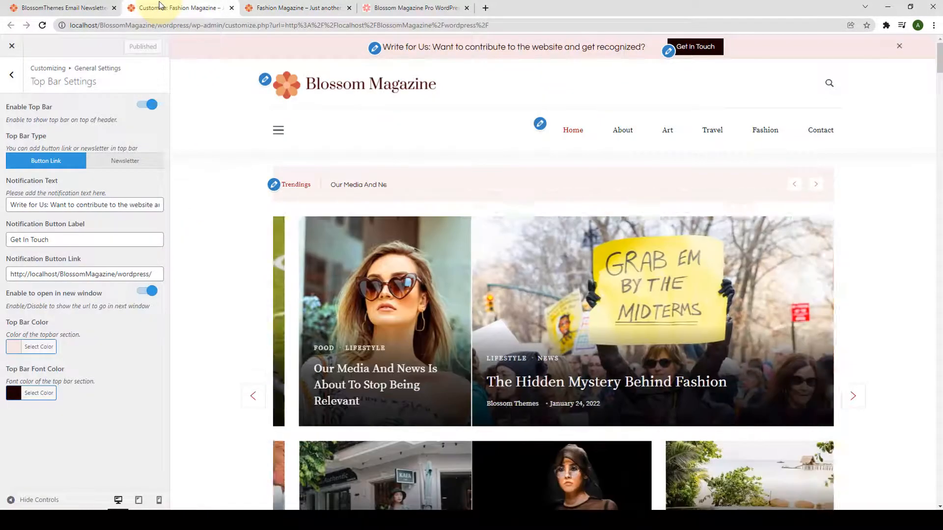
left_click(11, 76)
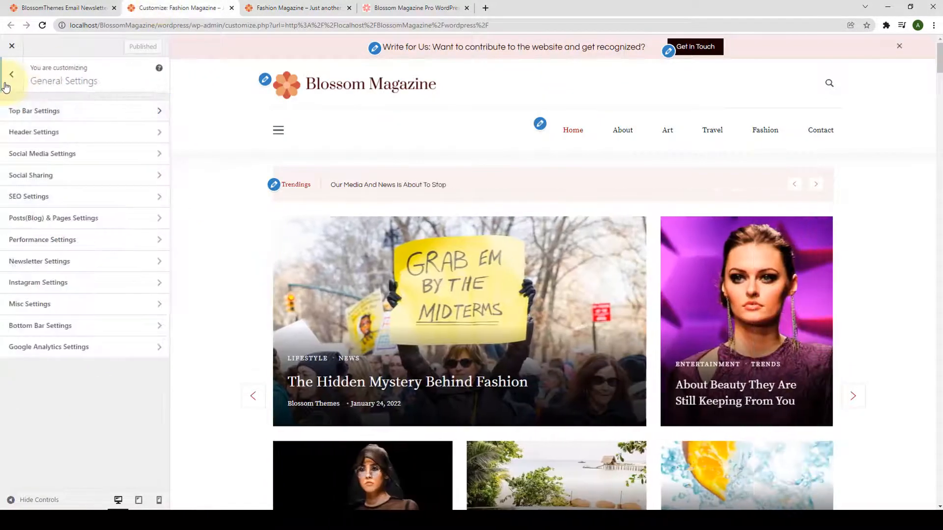
left_click(45, 134)
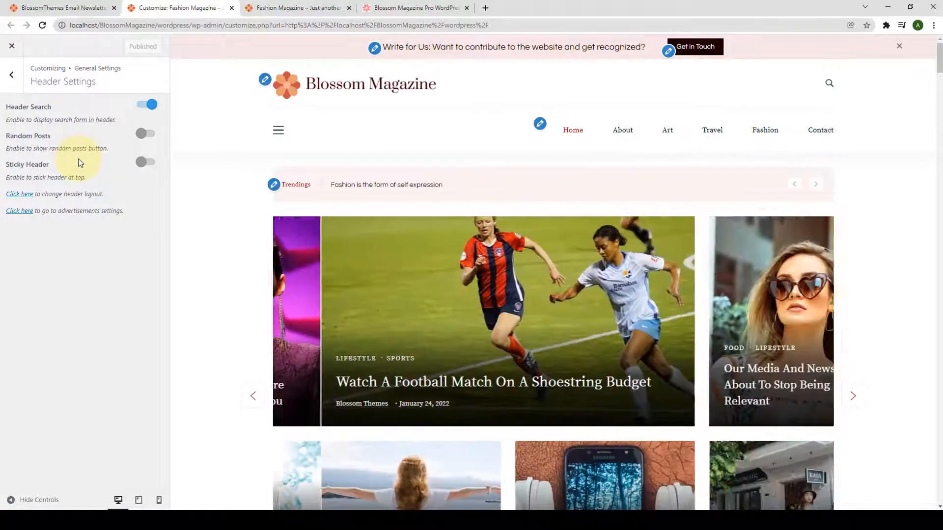
left_click(146, 161)
left_click(151, 133)
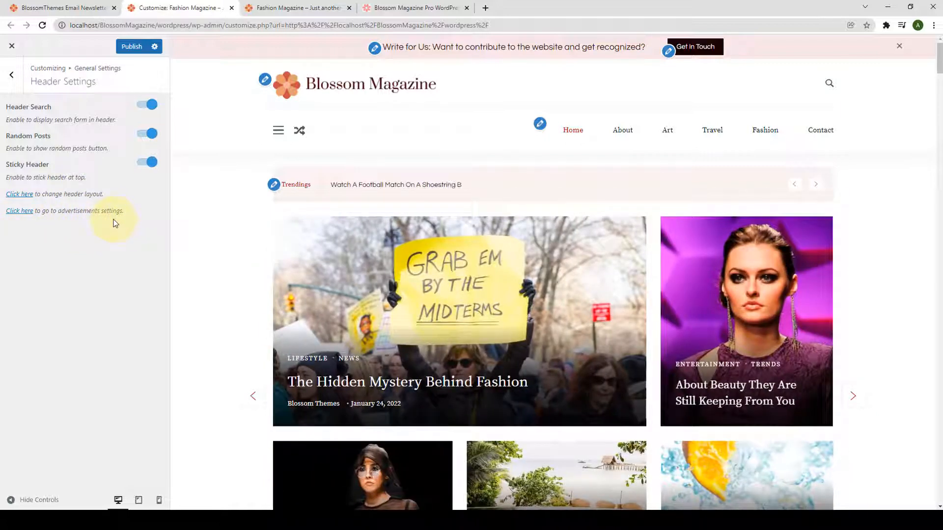
left_click(132, 48)
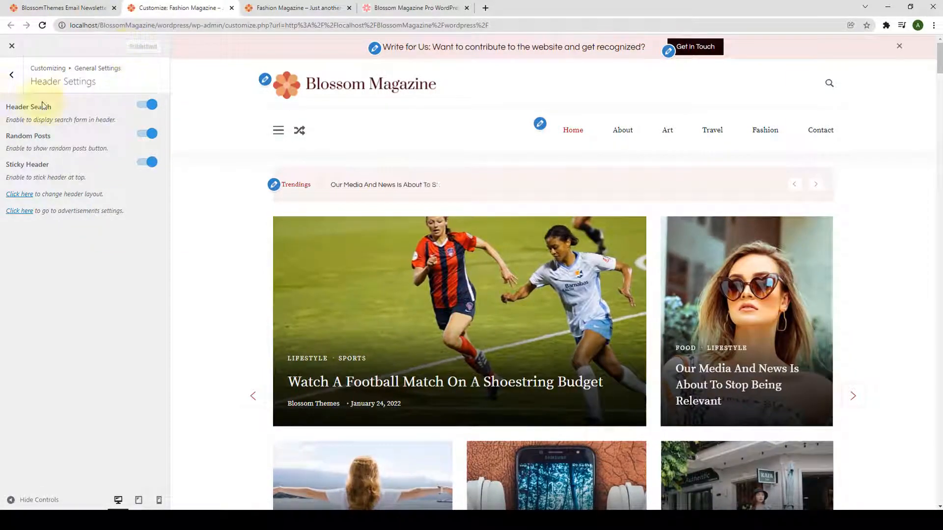
Step: Open the Social Sharing settings and preview the sharing buttons on the Fashion is the form of self expression post with the Samsung phone image
left_click(11, 75)
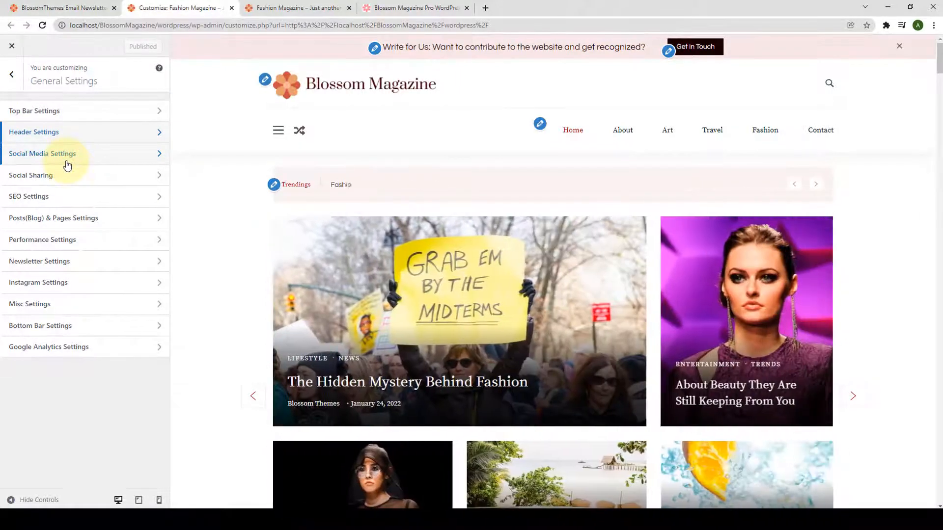
left_click(55, 185)
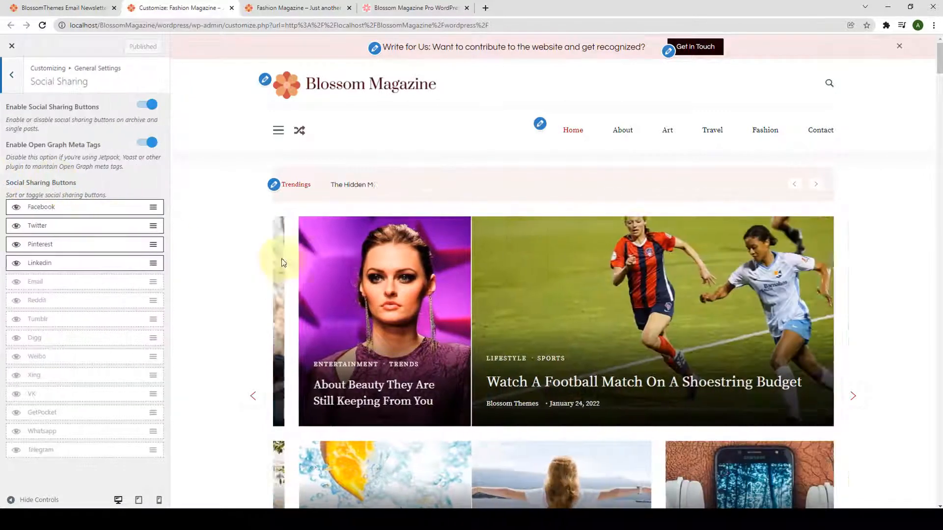
scroll(284, 261, "down", 3)
scroll(284, 262, "down", 2)
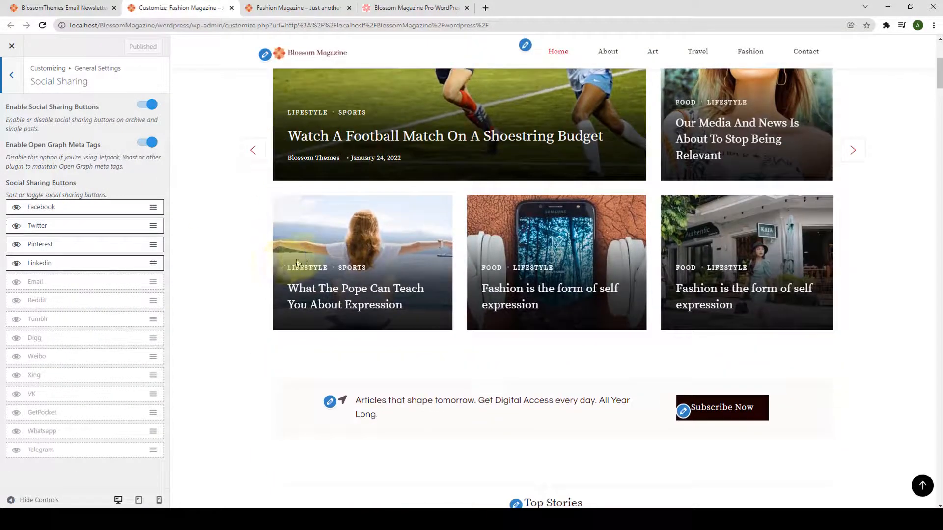
left_click(568, 291)
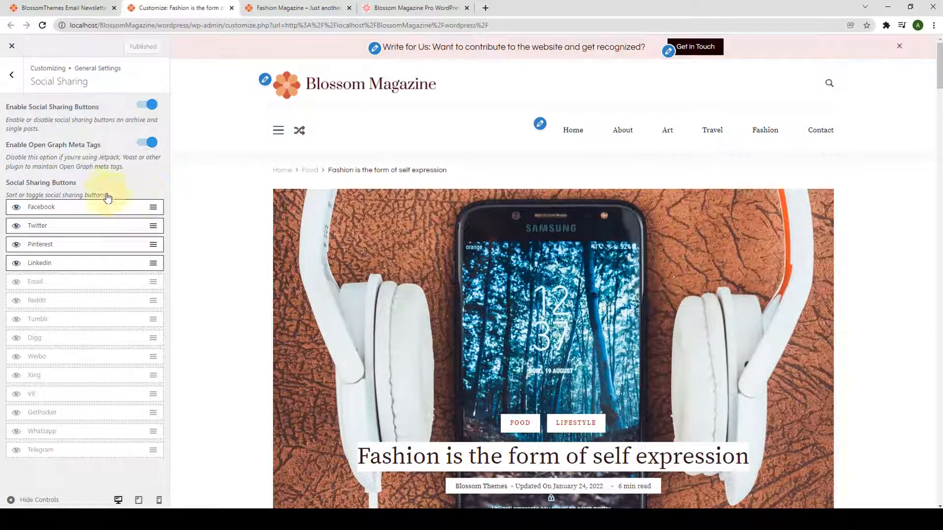
scroll(227, 285, "down", 7)
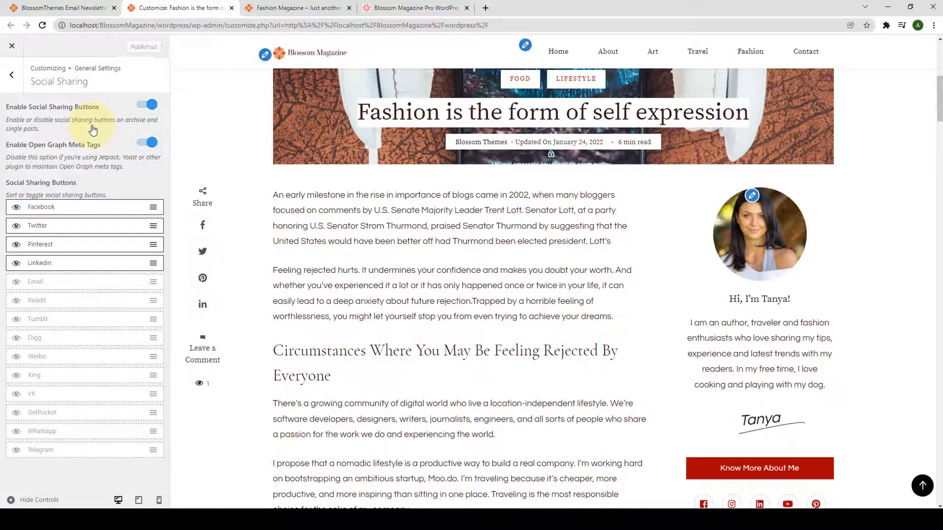
Step: Try disabling the social sharing buttons on the previewed post, and enable them again
left_click(140, 106)
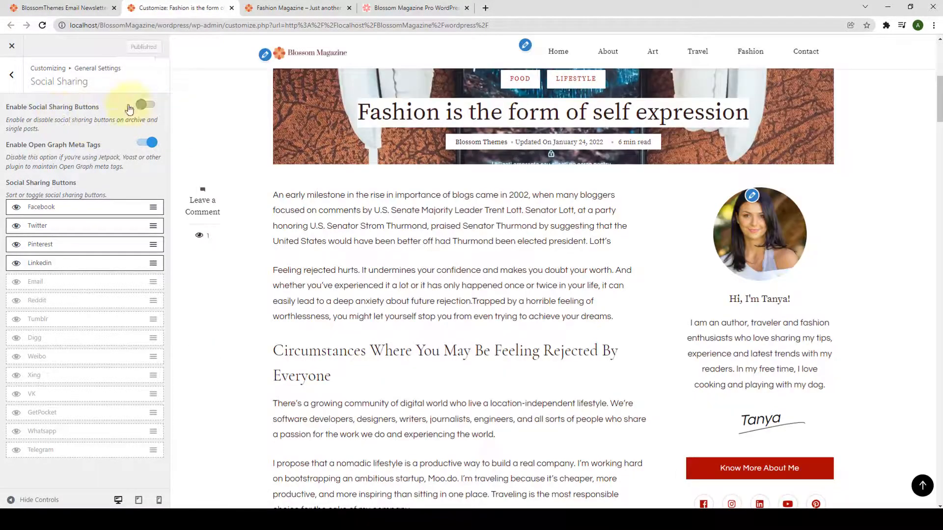
left_click(150, 106)
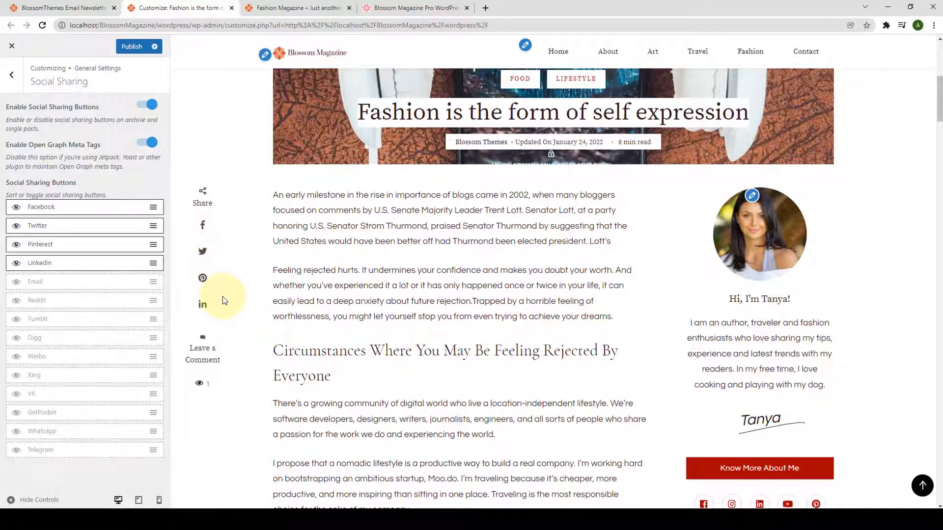
Step: Add Email to the active social sharing buttons, trying Reddit as well before hiding it again
left_click(17, 300)
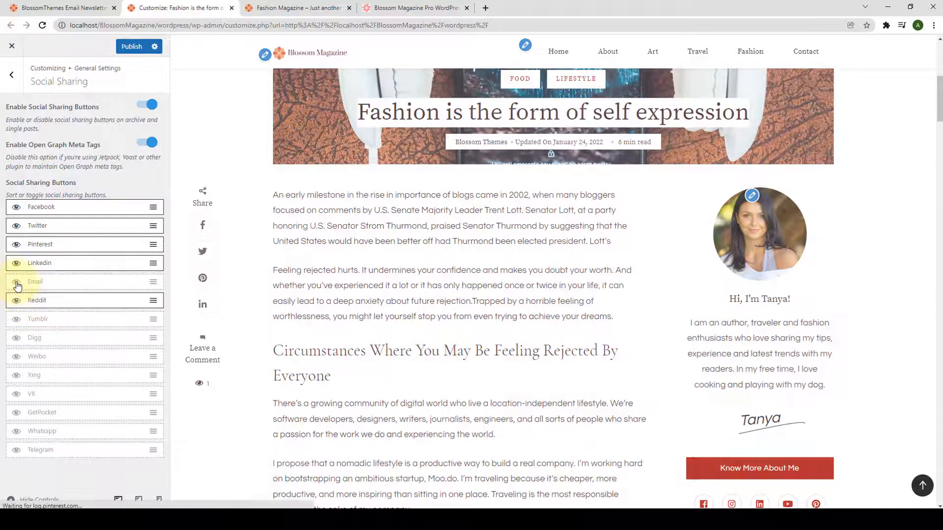
left_click(17, 283)
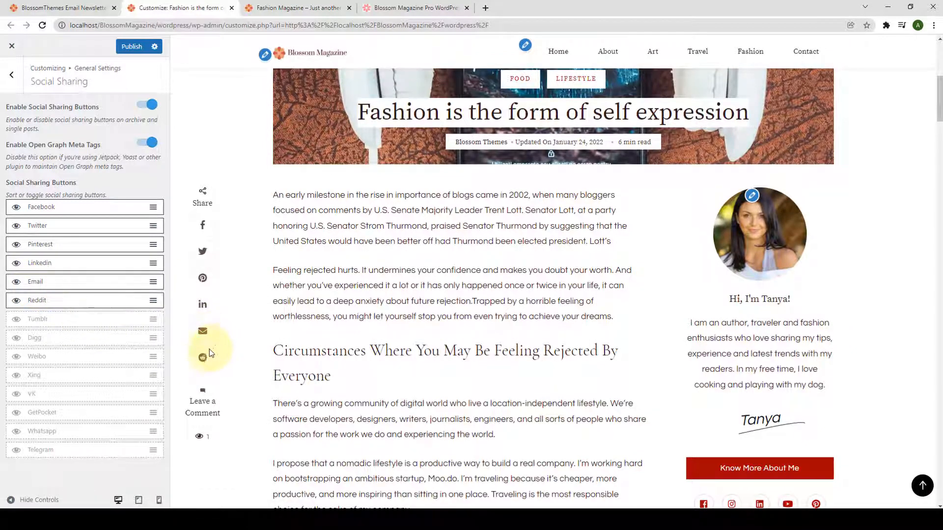
left_click(16, 302)
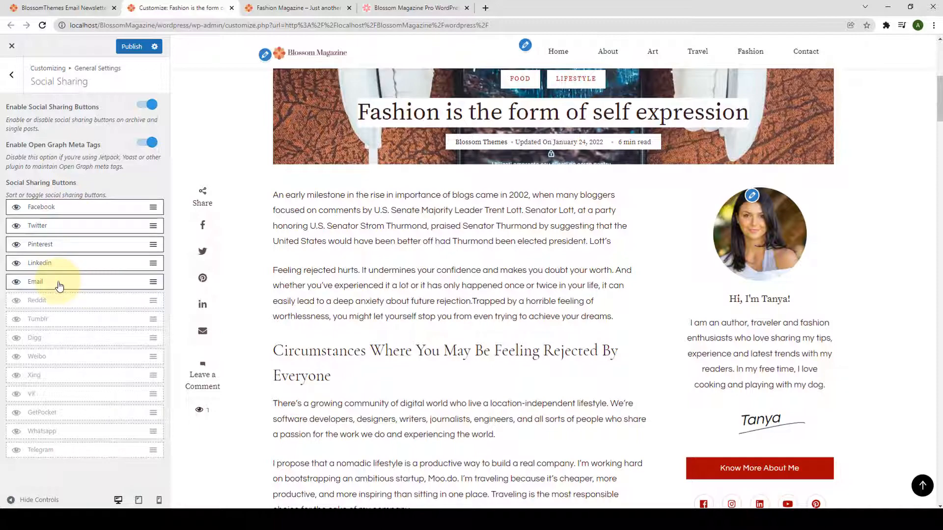
Step: Try Email as the first sharing button, move it back below LinkedIn, and publish the social sharing changes
left_click_drag(59, 286, 54, 211)
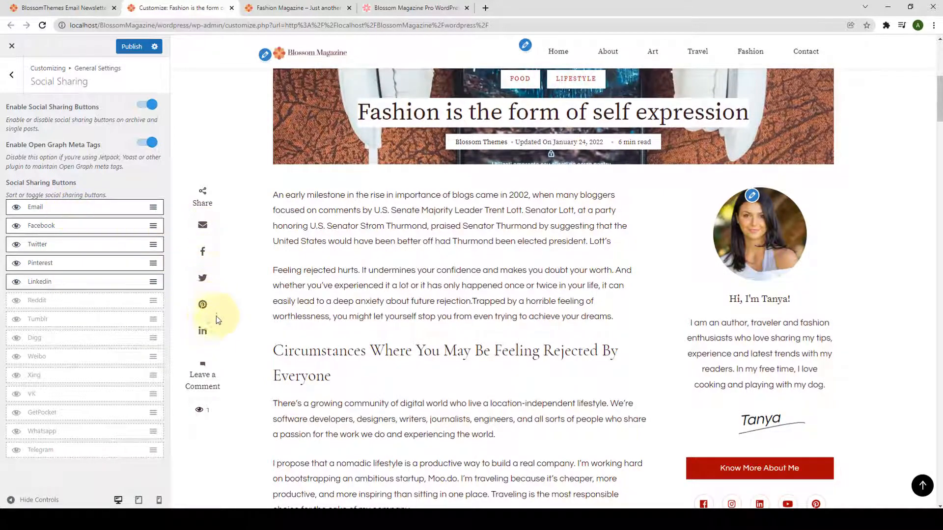
left_click_drag(63, 211, 61, 290)
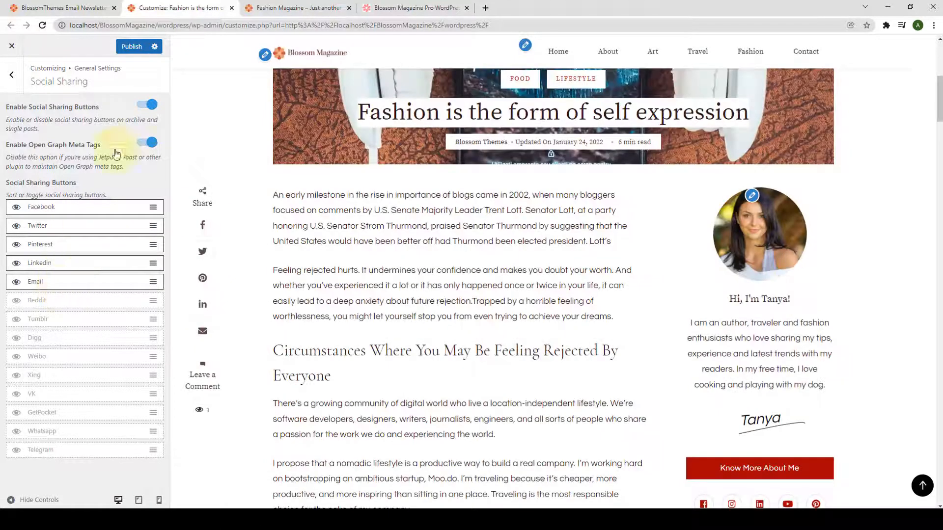
left_click(137, 48)
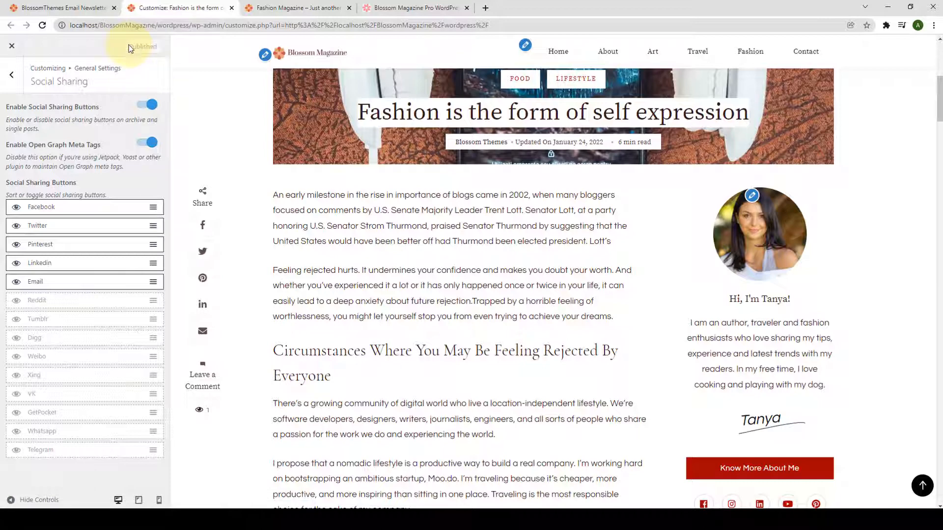
Step: Open the Posts(Blog) & Pages Settings and look through the available blog and single post options
left_click(12, 76)
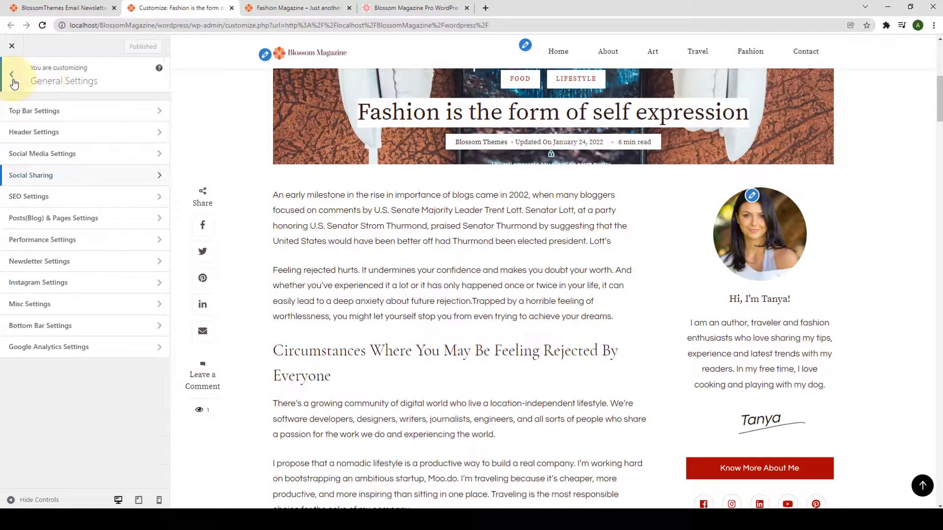
left_click(52, 219)
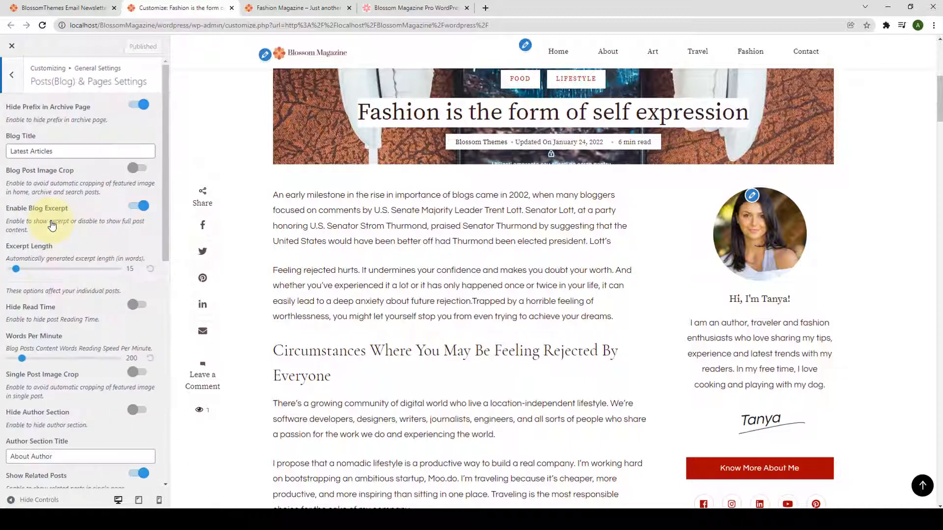
left_click(85, 95)
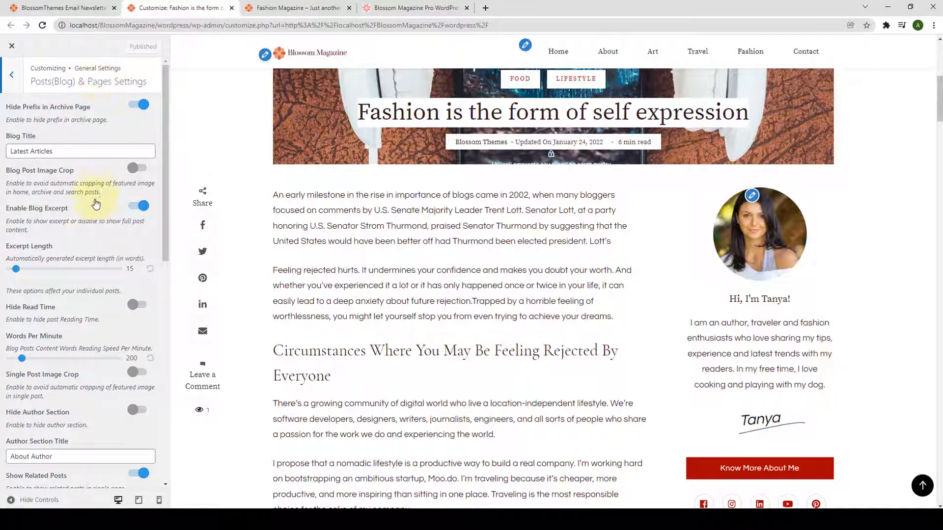
scroll(96, 221, "down", 5)
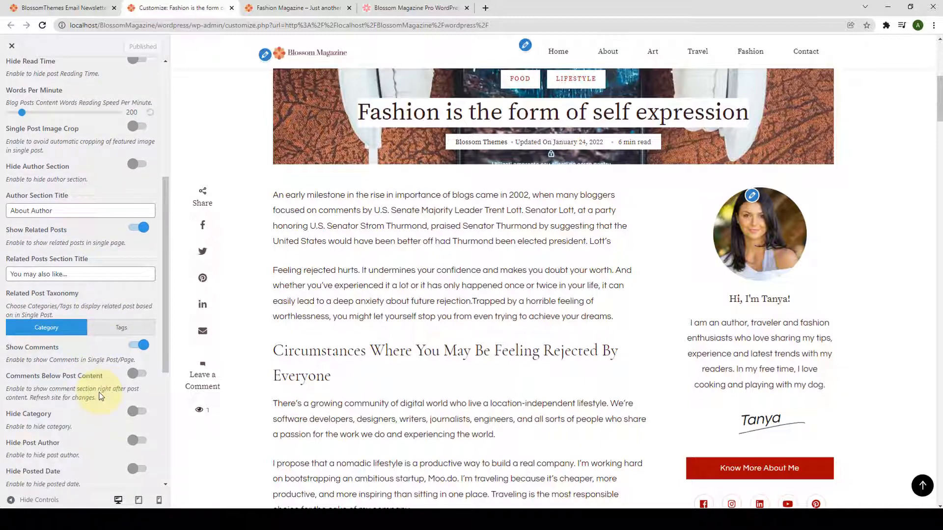
scroll(101, 397, "down", 5)
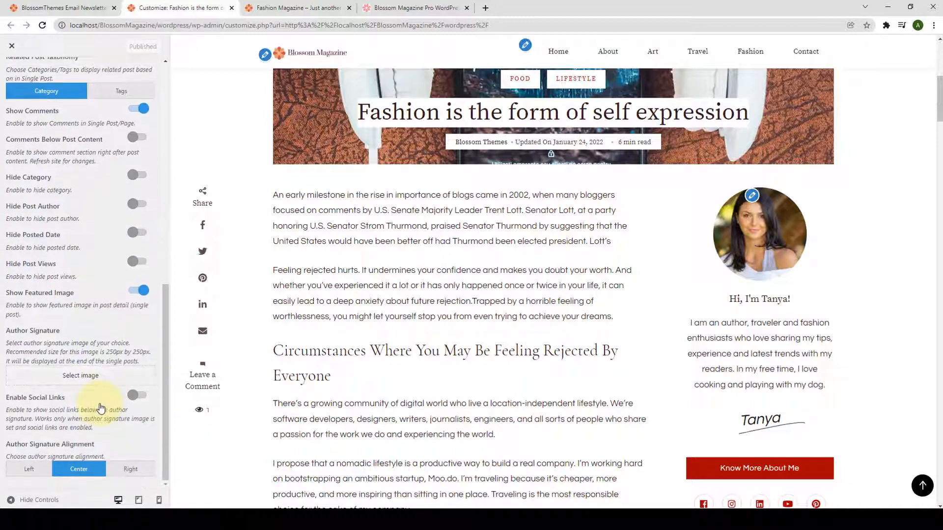
scroll(101, 403, "up", 9)
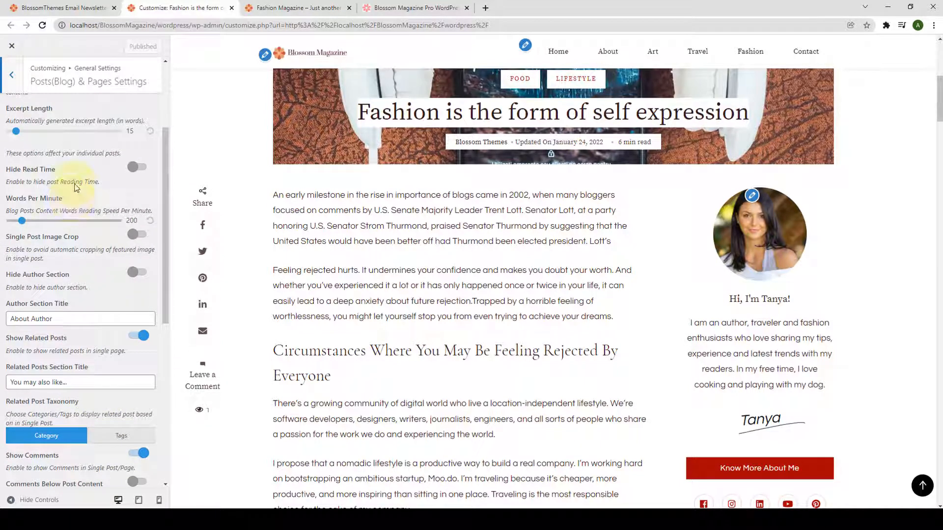
scroll(82, 198, "up", 2)
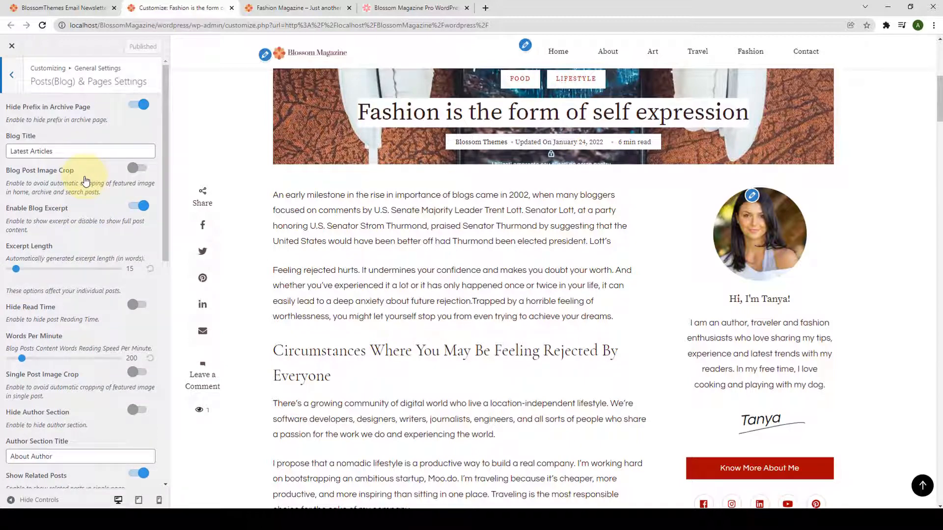
Step: Try hiding the post read time, show it again, and set Words Per Minute to 420
scroll(85, 180, "down", 2)
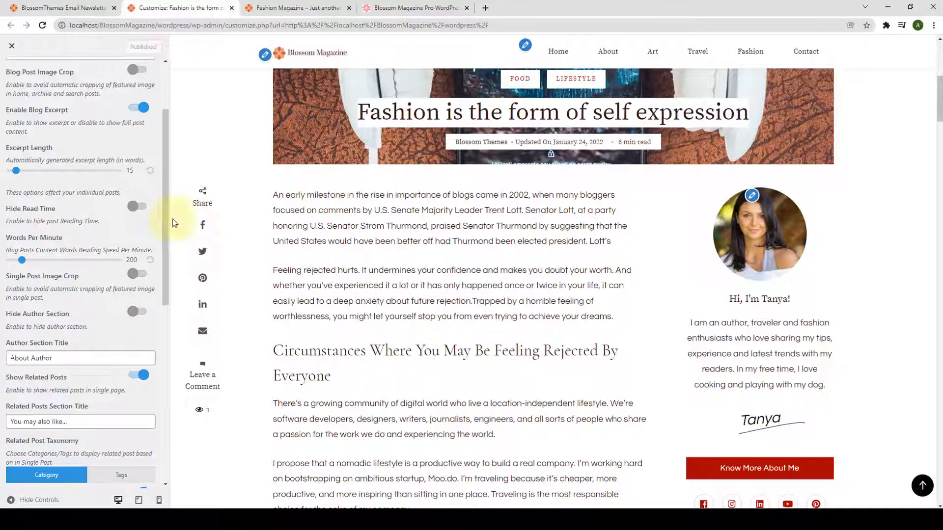
left_click(141, 209)
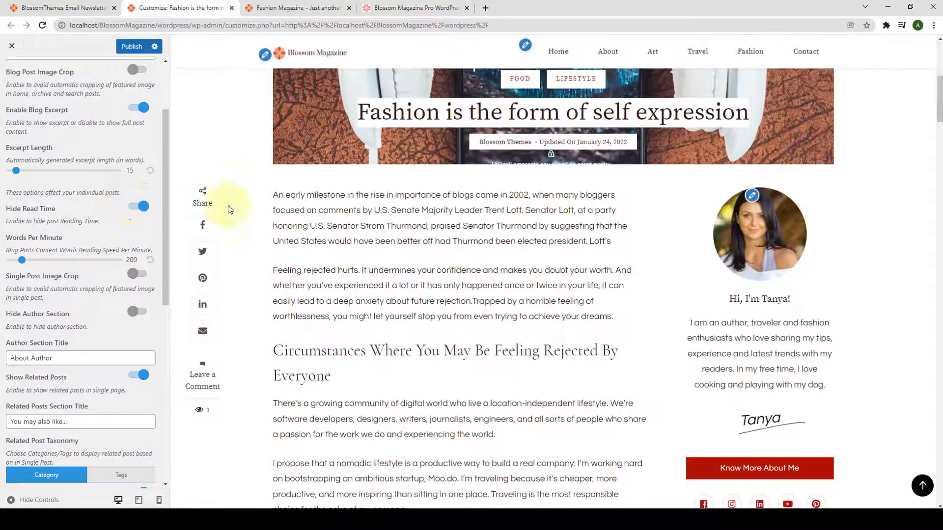
left_click(139, 206)
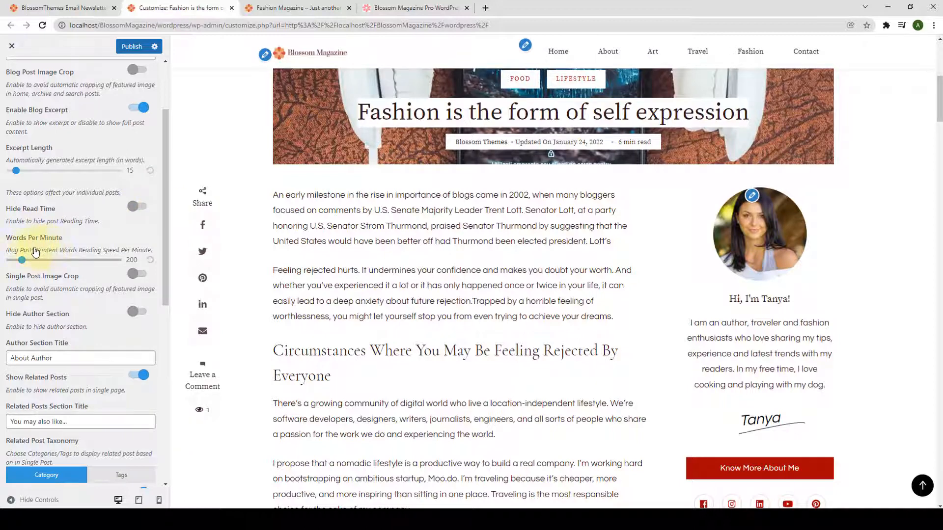
left_click_drag(23, 259, 49, 262)
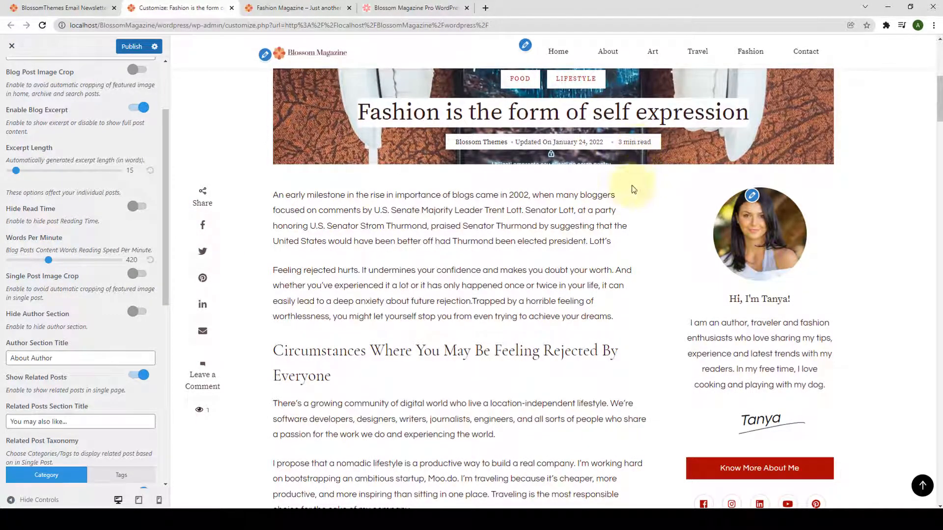
Step: Examine the related posts section in the post preview and the related post, comment and author signature options
scroll(83, 201, "down", 3)
scroll(87, 225, "down", 2)
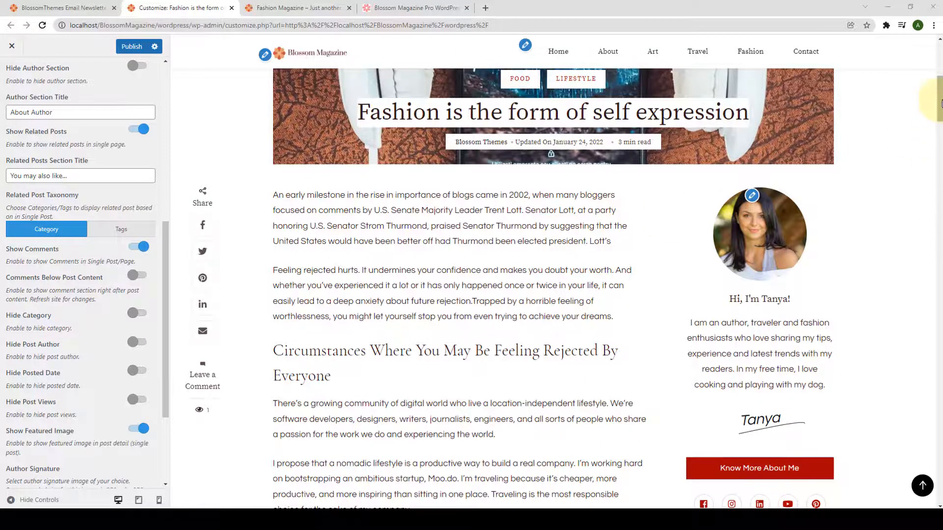
left_click_drag(939, 105, 938, 388)
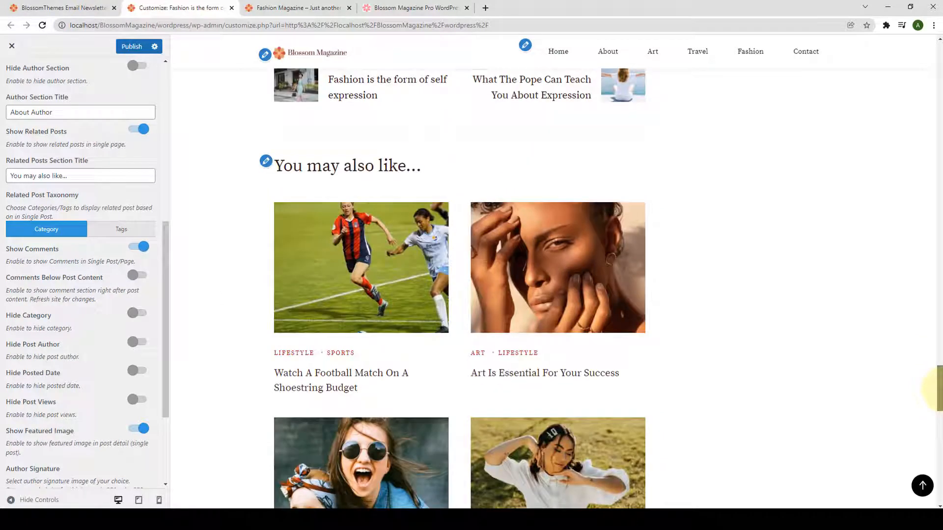
scroll(686, 244, "down", 4)
scroll(403, 166, "up", 2)
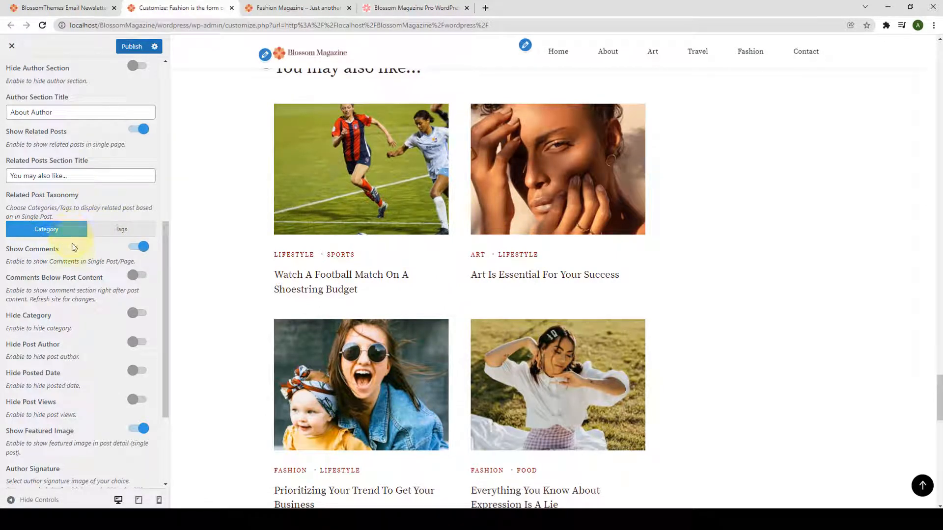
scroll(75, 255, "down", 3)
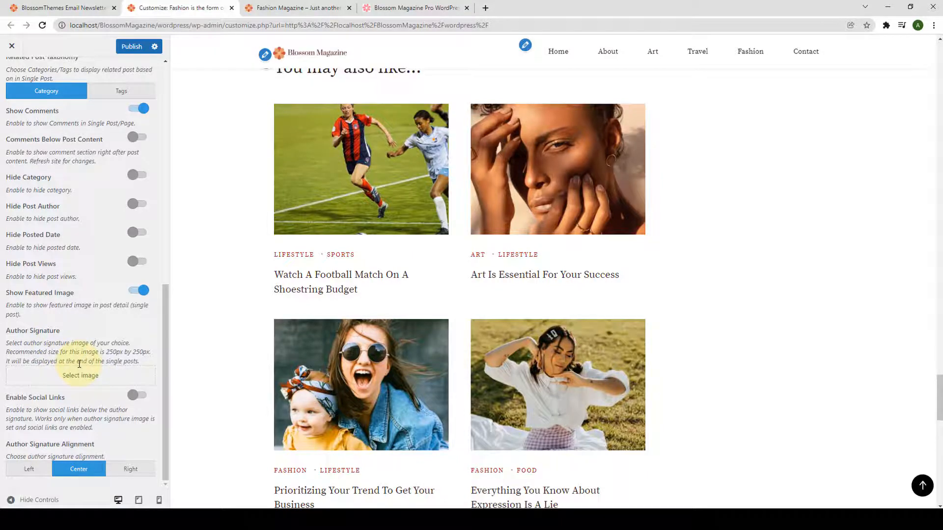
Step: Set site-logo3.png from the media library as the author signature image for single posts
scroll(249, 352, "up", 10)
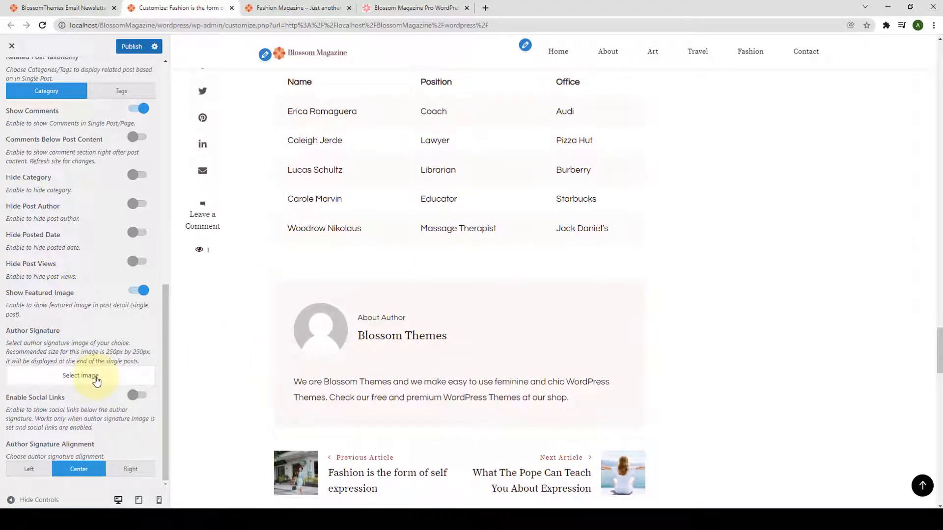
left_click(78, 376)
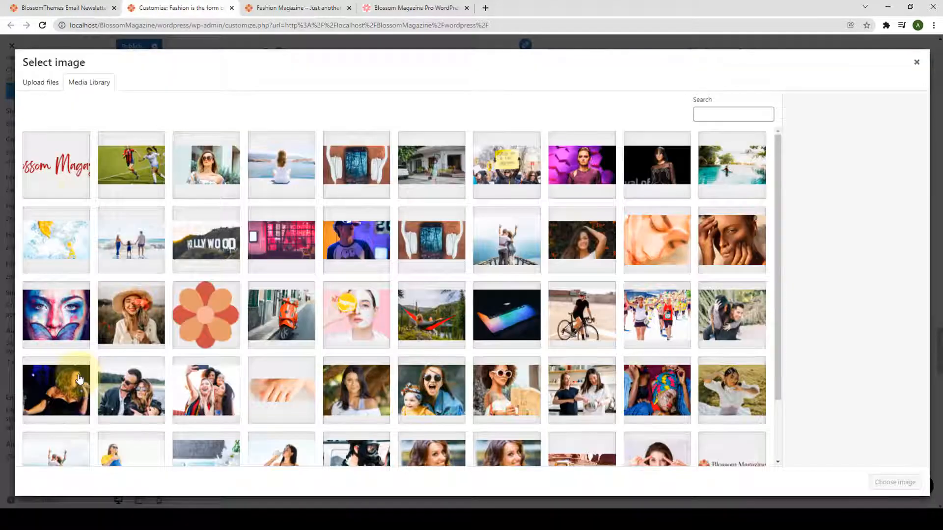
left_click(67, 143)
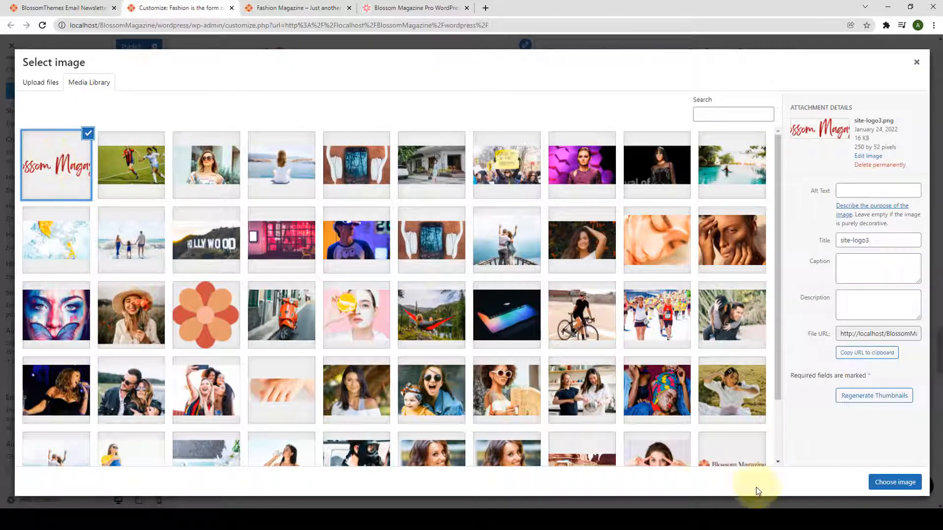
left_click(893, 482)
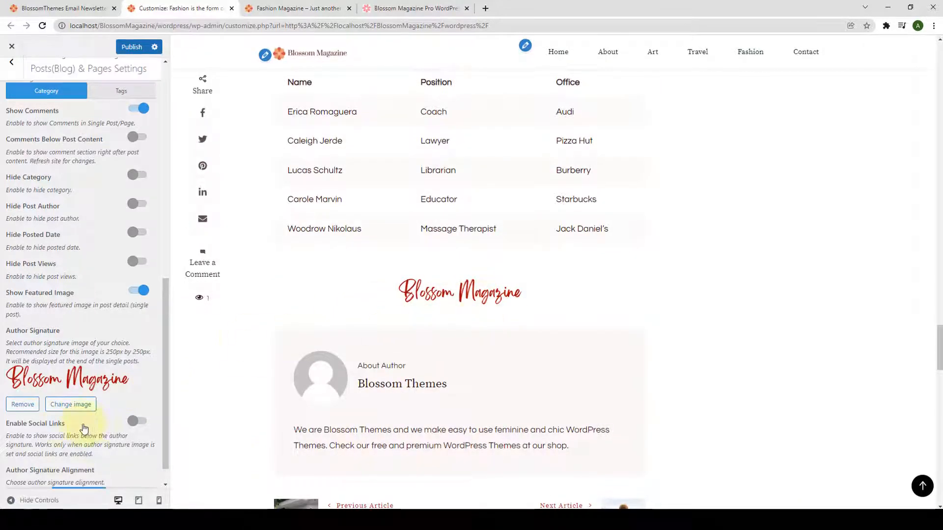
Step: Enable the social links below the author signature and set the signature alignment to Left
scroll(67, 414, "down", 1)
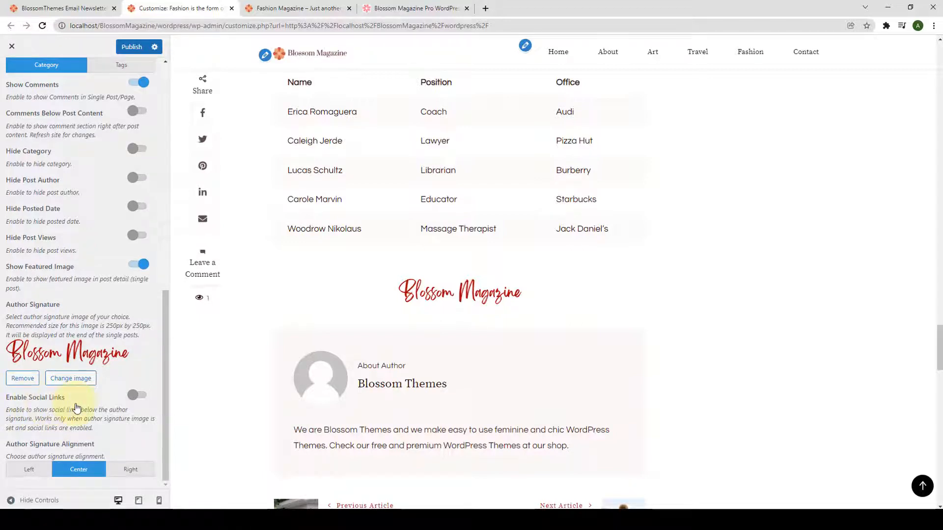
left_click(141, 399)
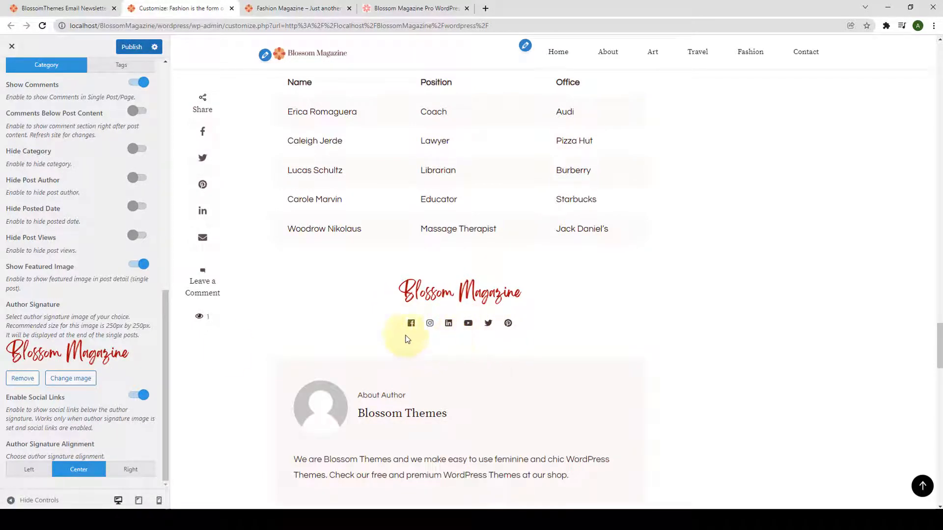
left_click(17, 468)
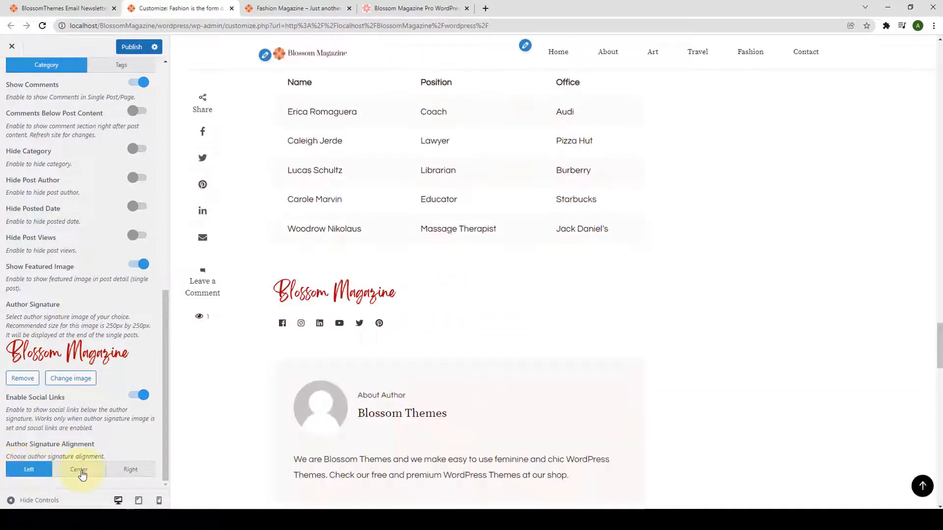
Step: Try the Right alignment for the author signature, set it to Center, and publish the changes
left_click(133, 470)
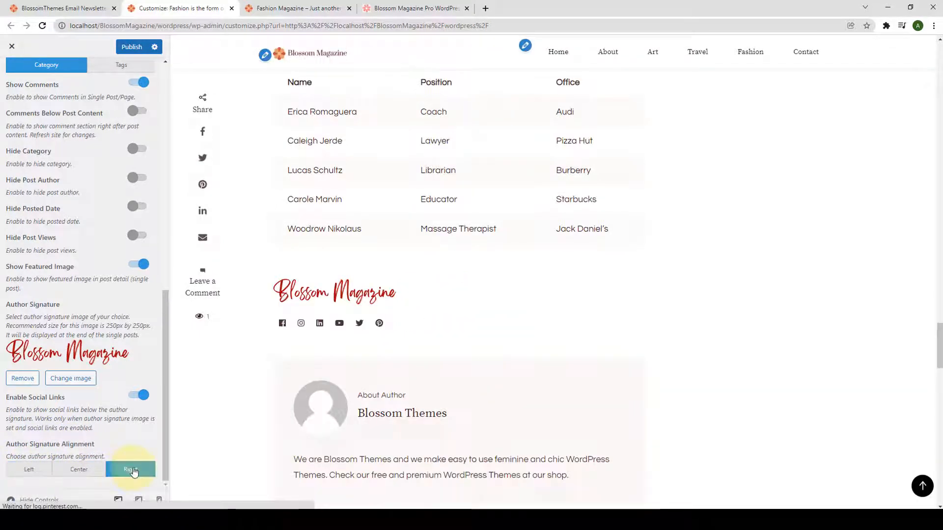
left_click(80, 472)
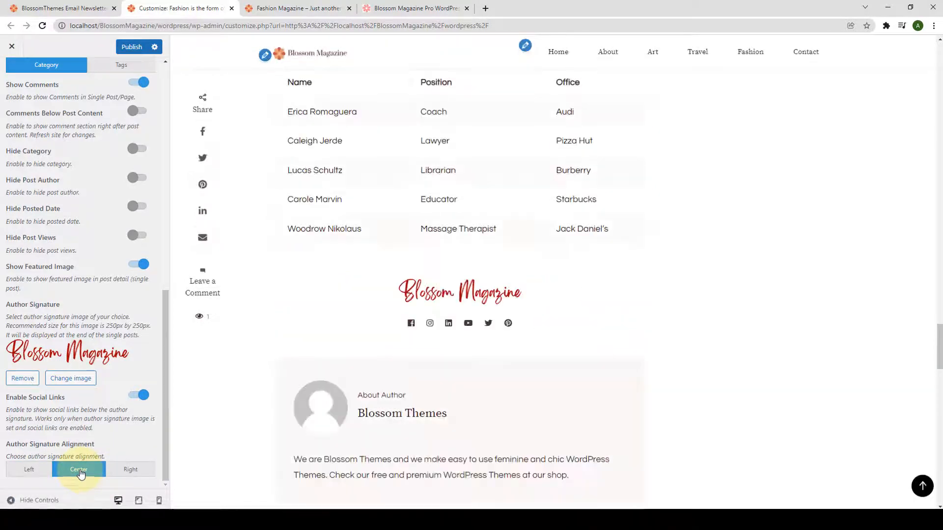
scroll(81, 456, "up", 8)
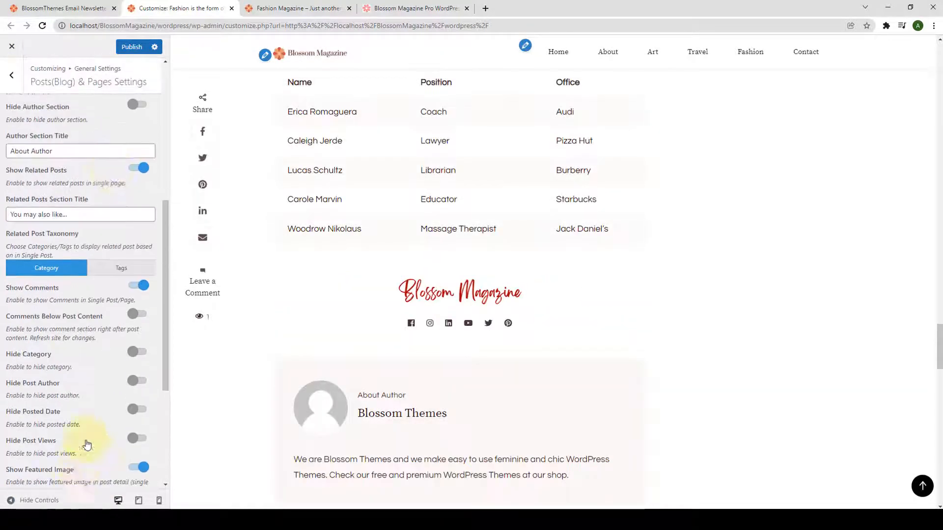
left_click(131, 47)
scroll(126, 173, "up", 3)
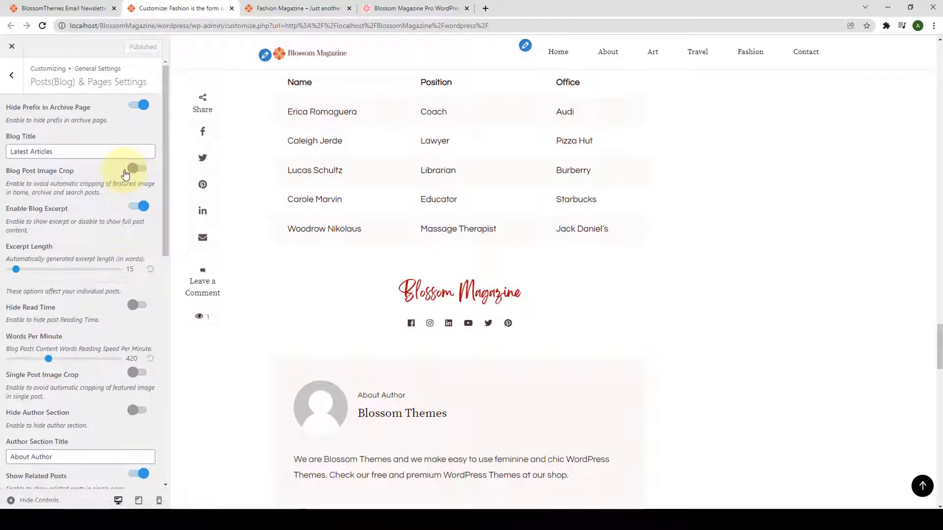
Step: Enable Remove ver parameters and Defer JavaScript in the Performance Settings and publish the changes
left_click(7, 83)
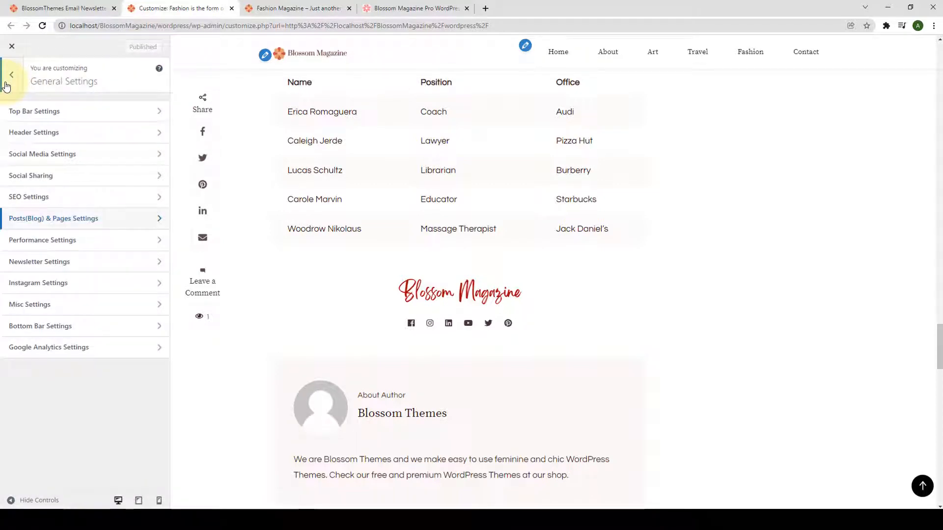
left_click(56, 252)
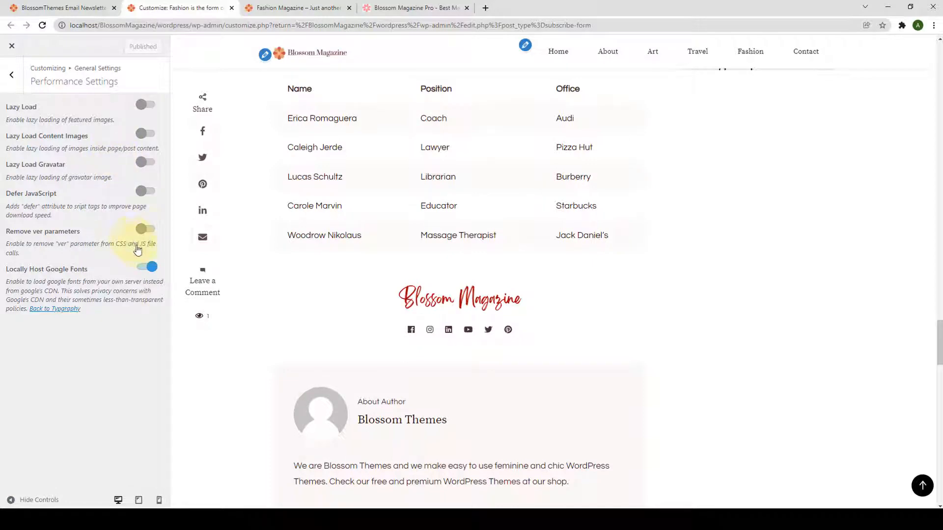
left_click(147, 228)
left_click(147, 192)
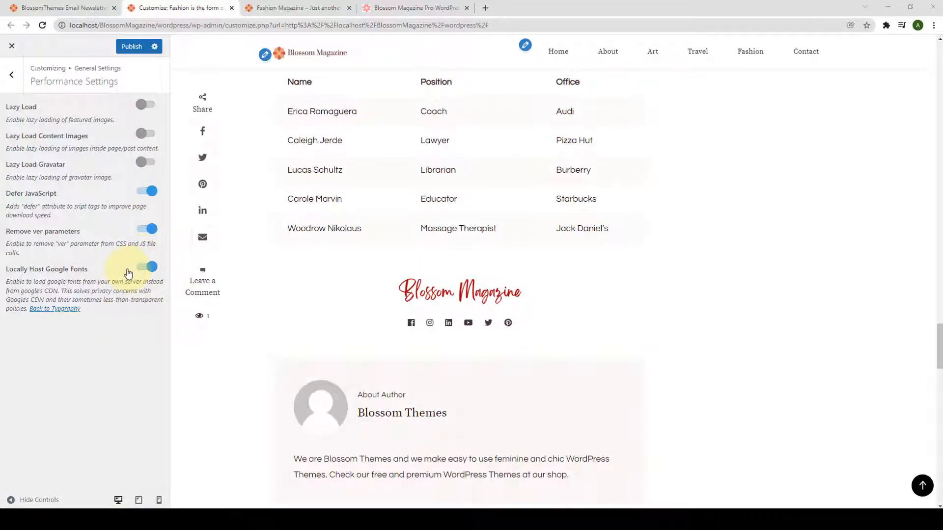
left_click(141, 51)
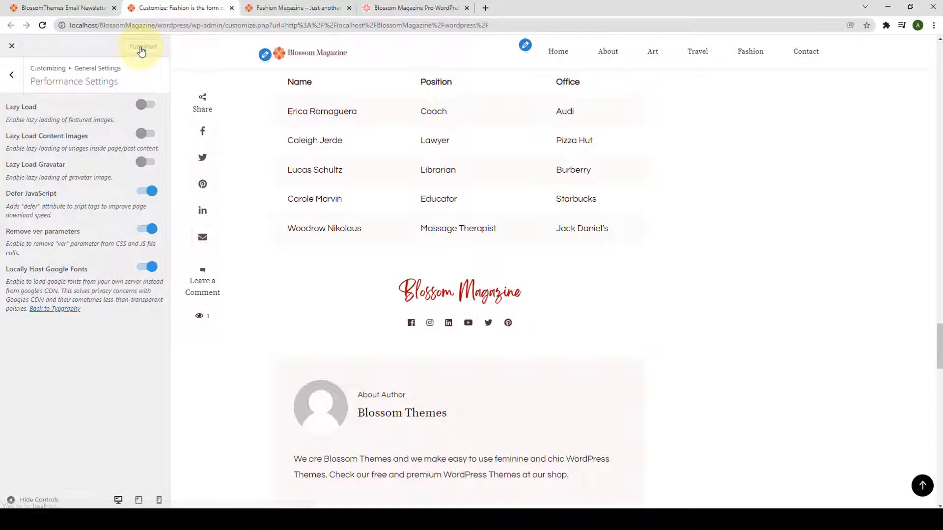
Step: Open the Misc Settings, review their options, and look at the admin bar on the live site
left_click(9, 76)
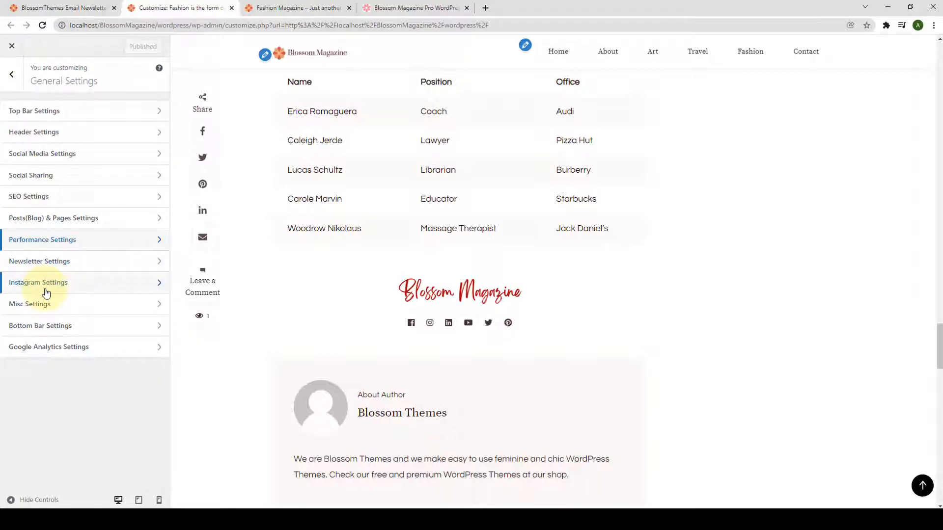
left_click(41, 308)
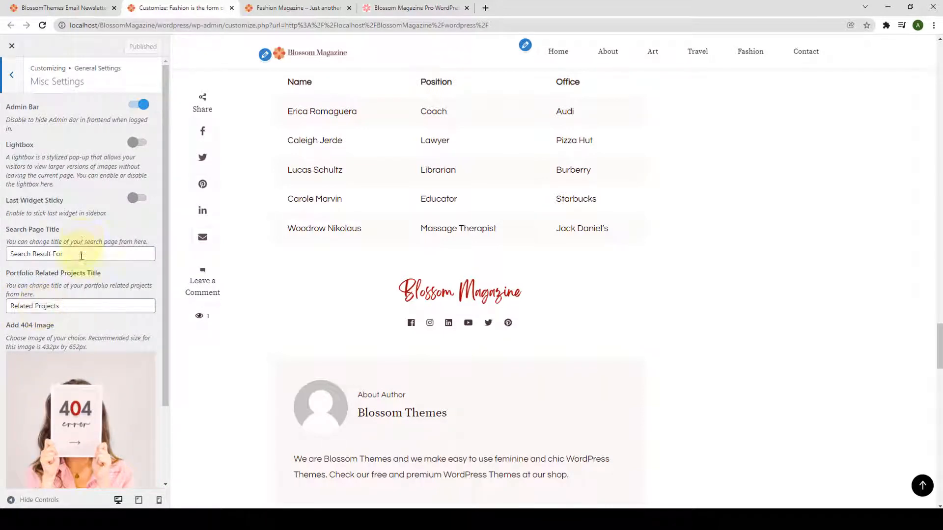
scroll(81, 310, "down", 2)
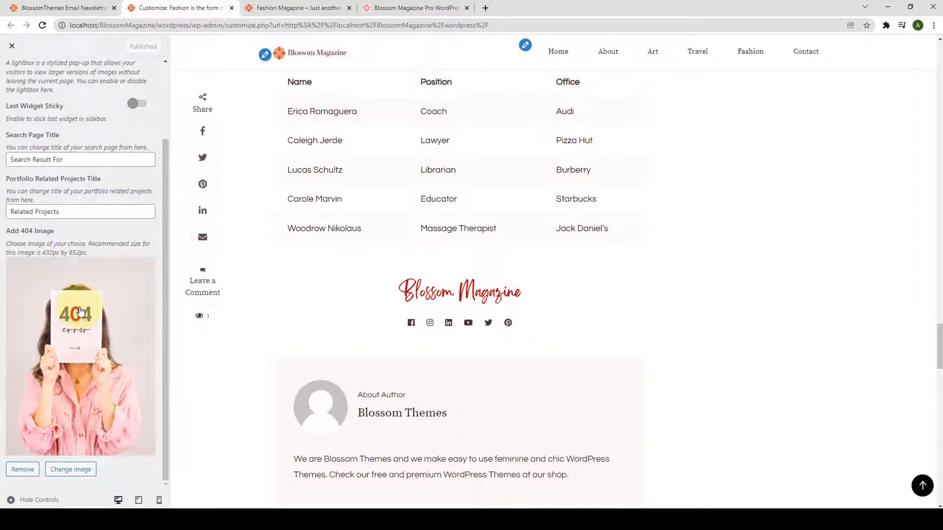
scroll(81, 311, "up", 2)
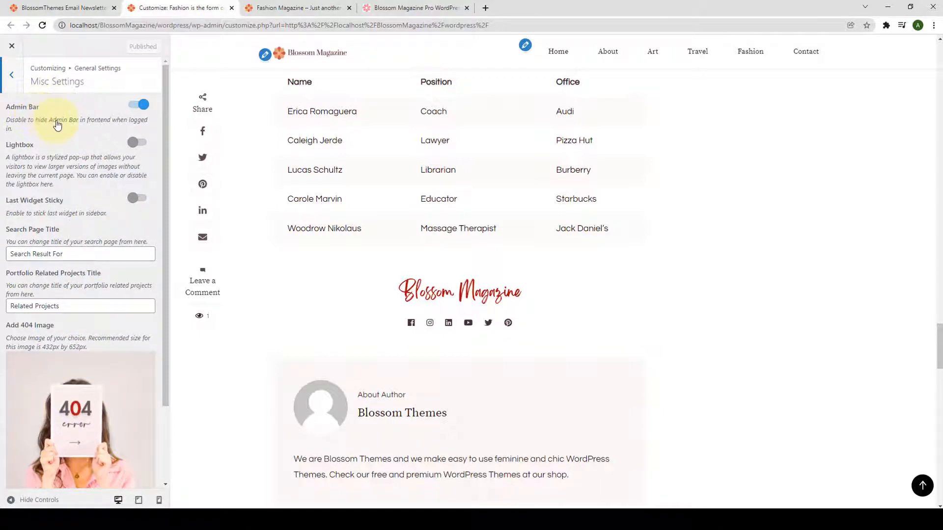
left_click(300, 8)
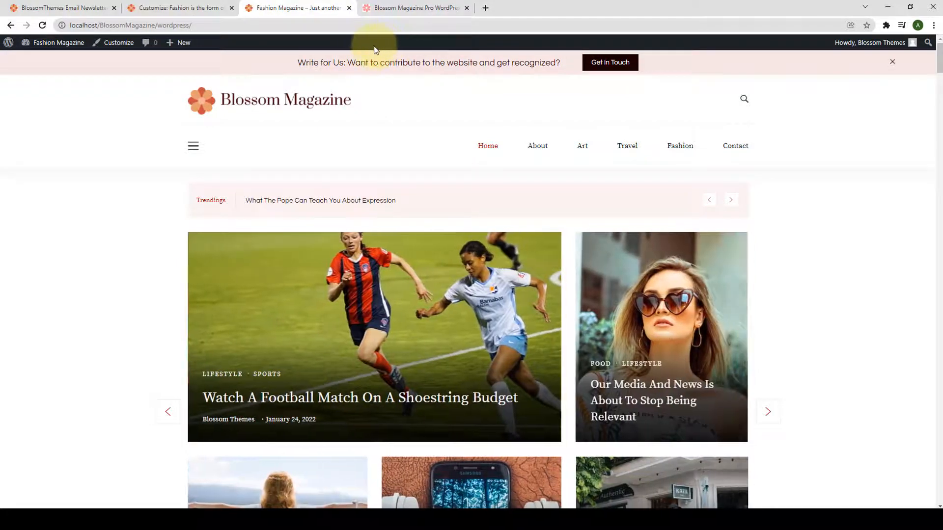
left_click(218, 17)
Step: Disable the Admin Bar option, publish the change, and reload the live site to check it
left_click(136, 104)
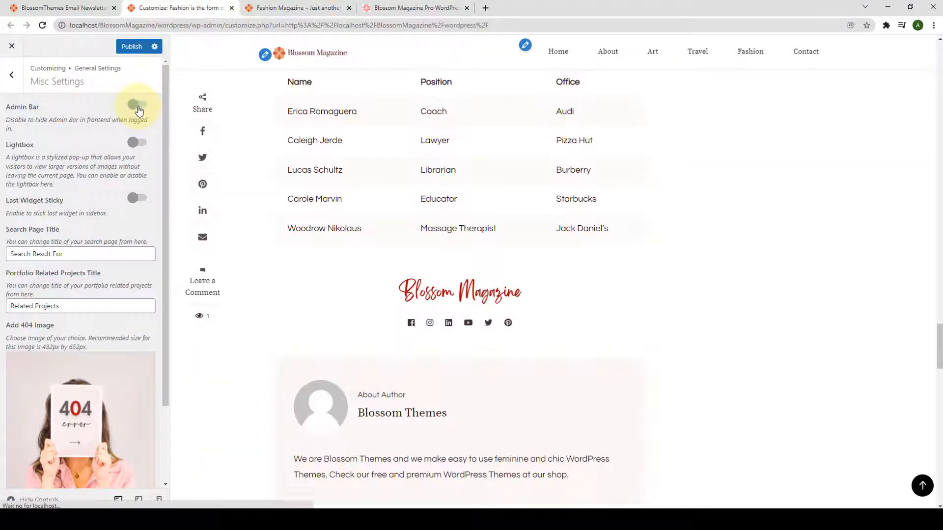
left_click(131, 47)
left_click(292, 8)
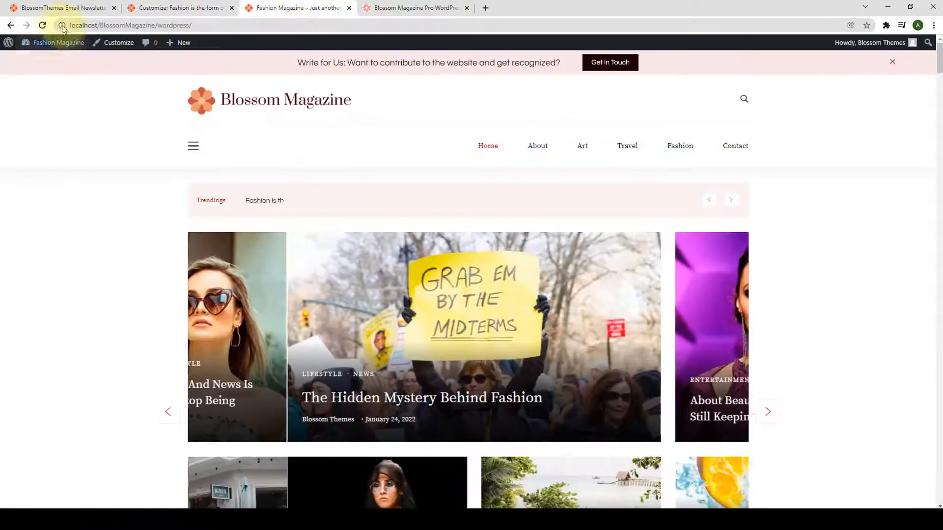
left_click(43, 26)
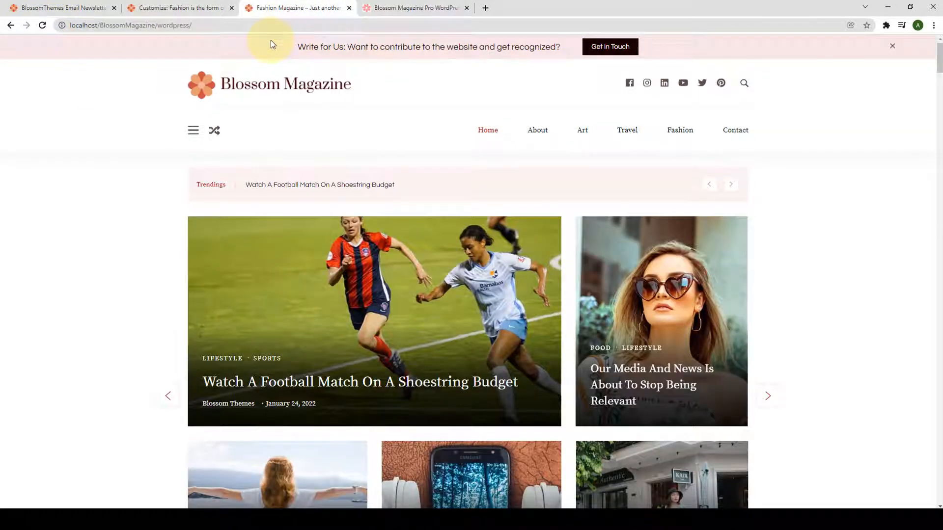
Step: Turn the Admin Bar option back on, publish, and check the reloaded live site before returning to the customizer
left_click(213, 9)
left_click(137, 108)
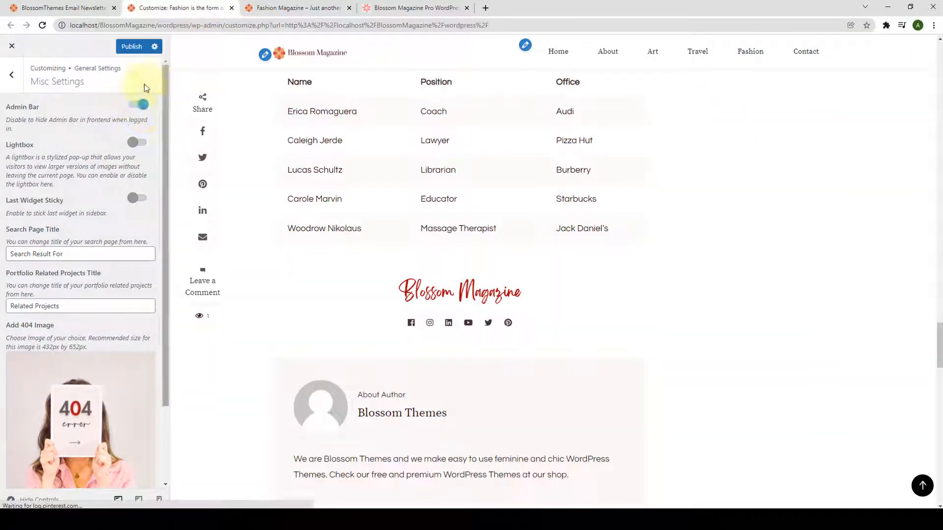
left_click(132, 47)
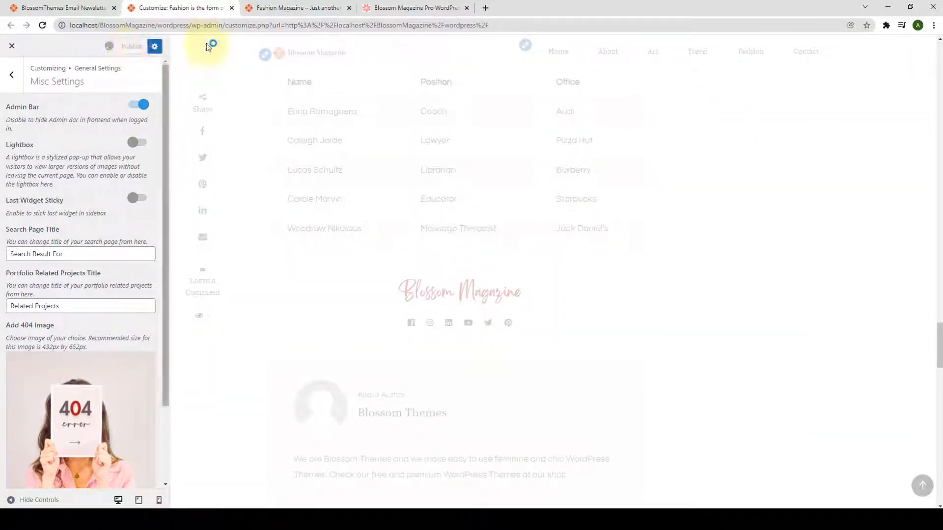
left_click(251, 7)
left_click(42, 26)
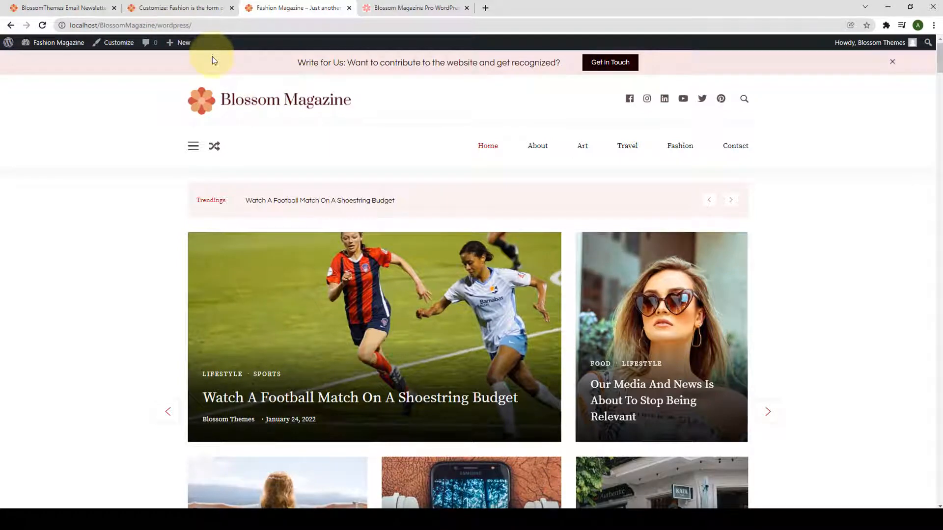
left_click(202, 8)
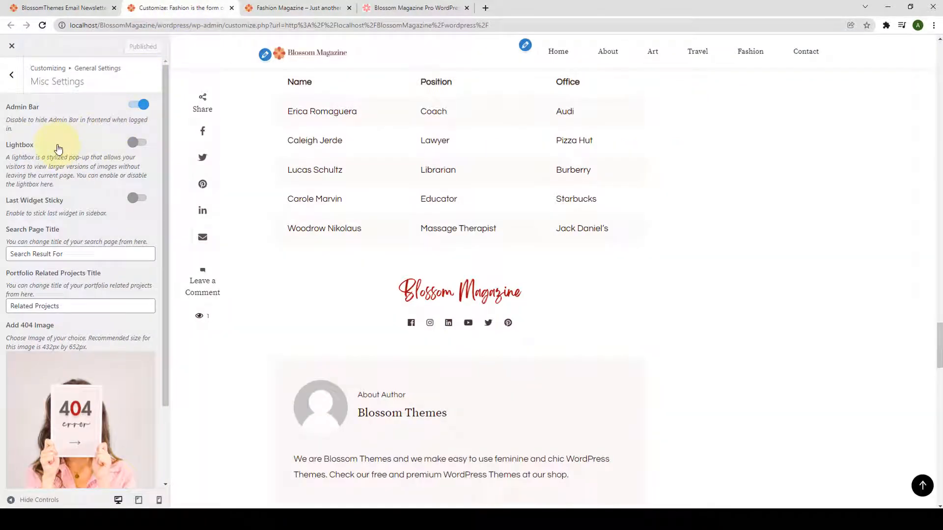
Step: Enable the Lightbox option and examine how the last sidebar widget behaves on the home page preview
left_click(138, 142)
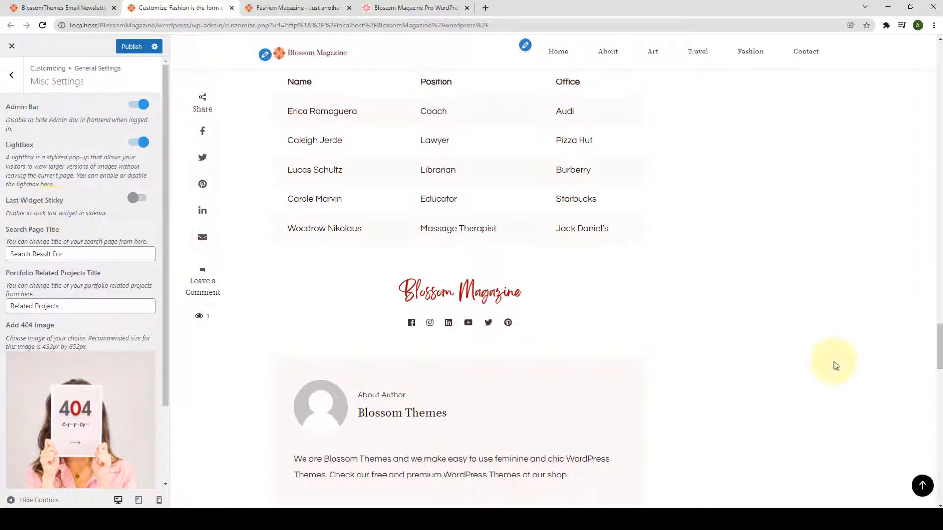
left_click(922, 485)
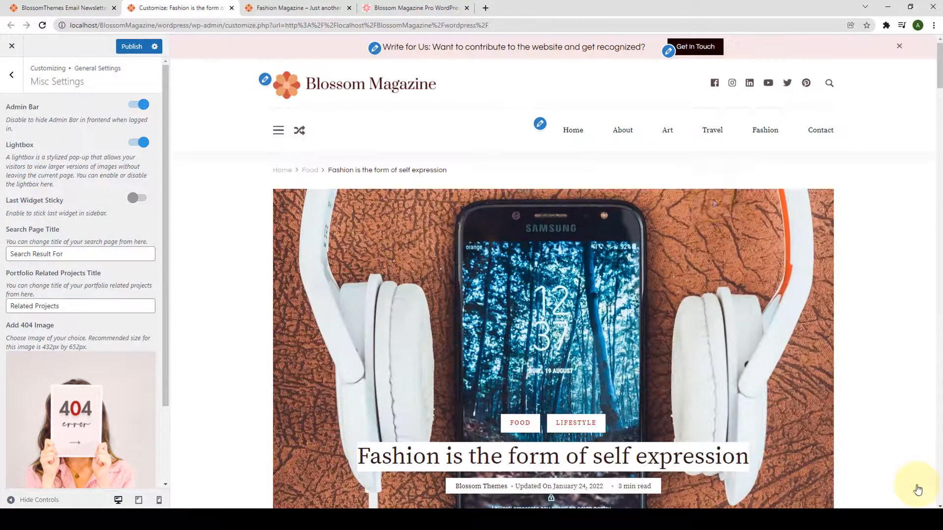
left_click(571, 134)
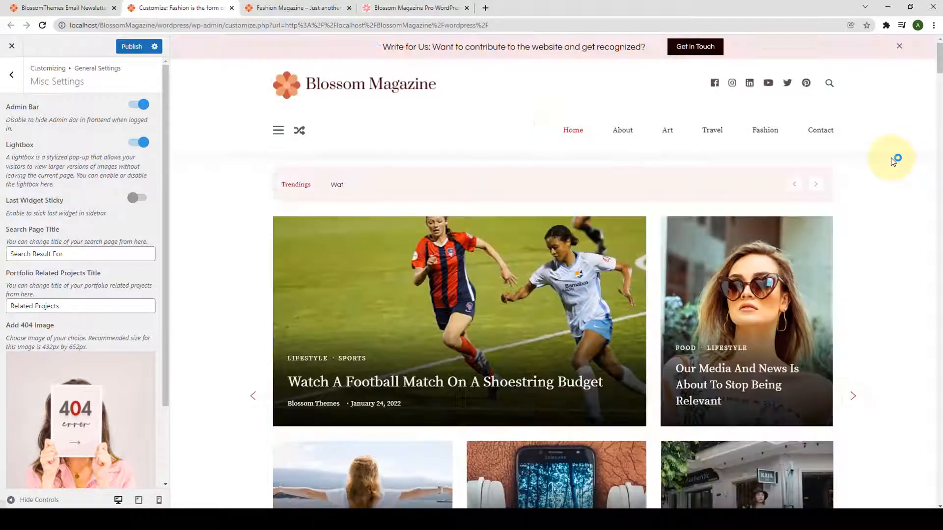
mouse_move(939, 59)
left_mouse_down()
mouse_move(939, 376)
mouse_move(936, 353)
left_mouse_up()
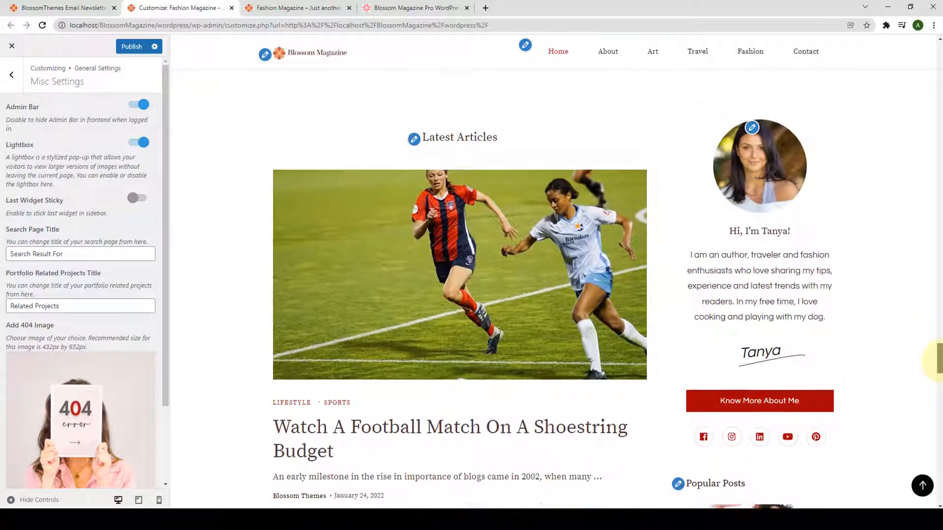
scroll(906, 321, "down", 15)
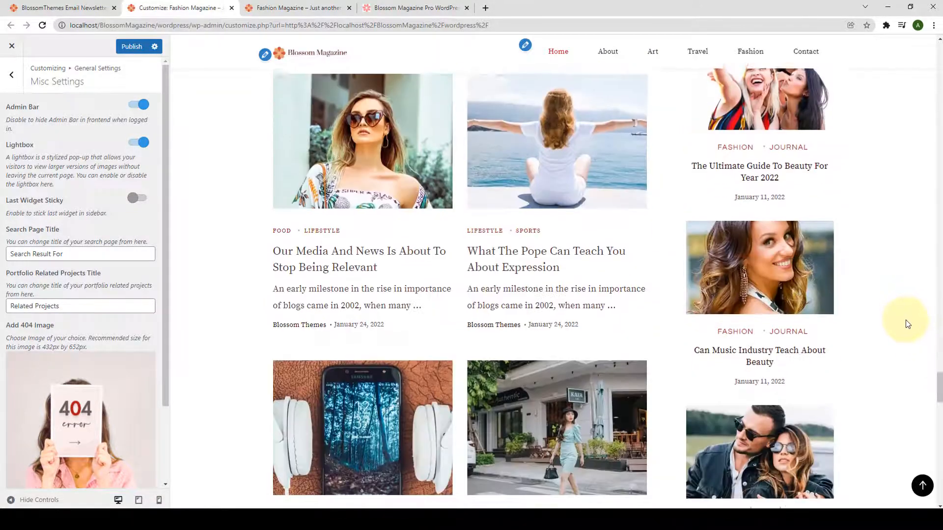
scroll(907, 325, "down", 5)
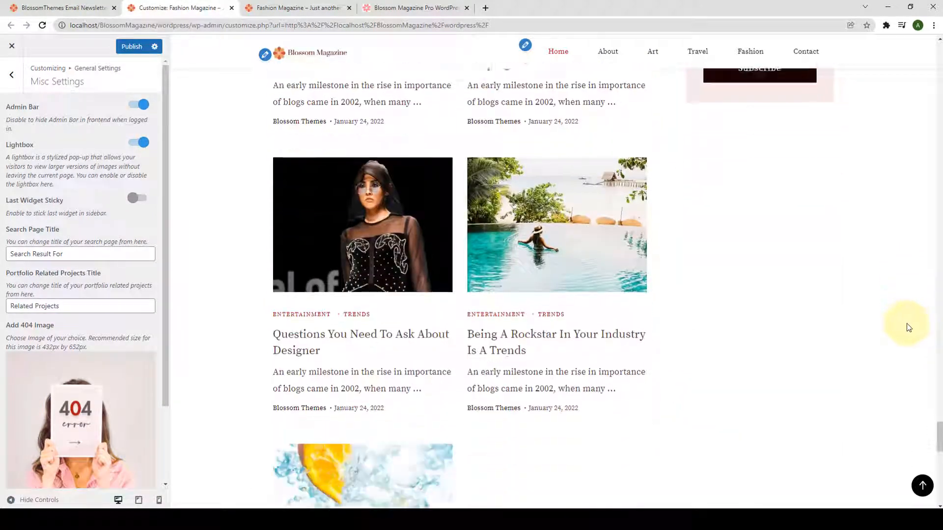
scroll(907, 325, "up", 8)
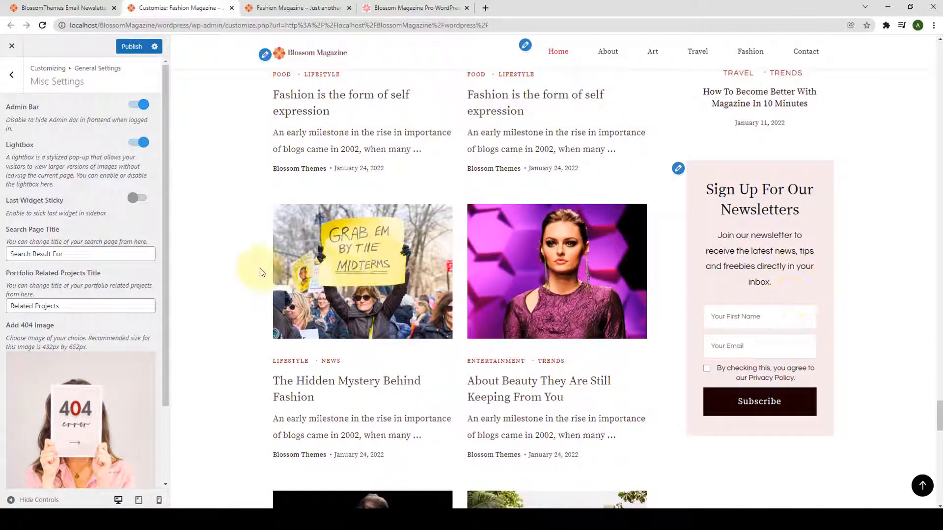
Step: Enable Last Widget Sticky, check the newsletter widget in the home page sidebar, and publish the changes
left_click(137, 197)
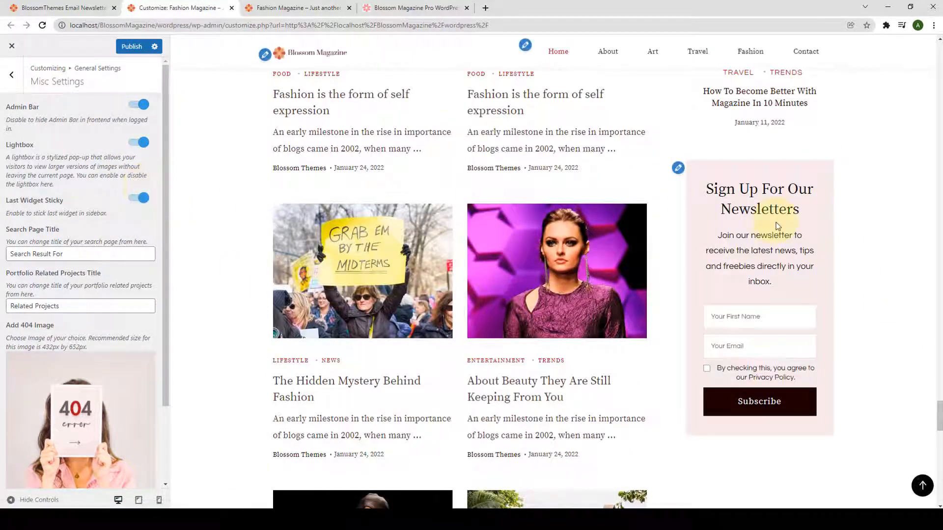
scroll(787, 284, "down", 5)
scroll(787, 284, "down", 9)
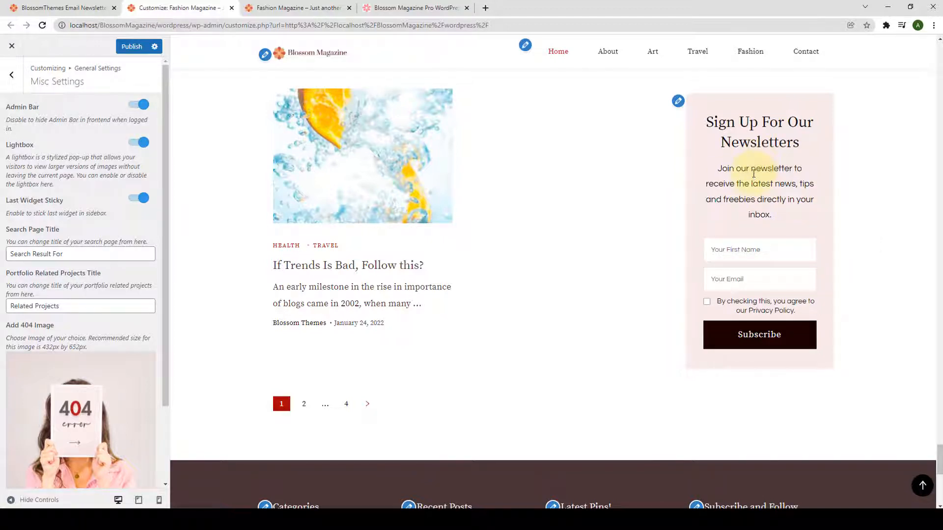
left_click(136, 49)
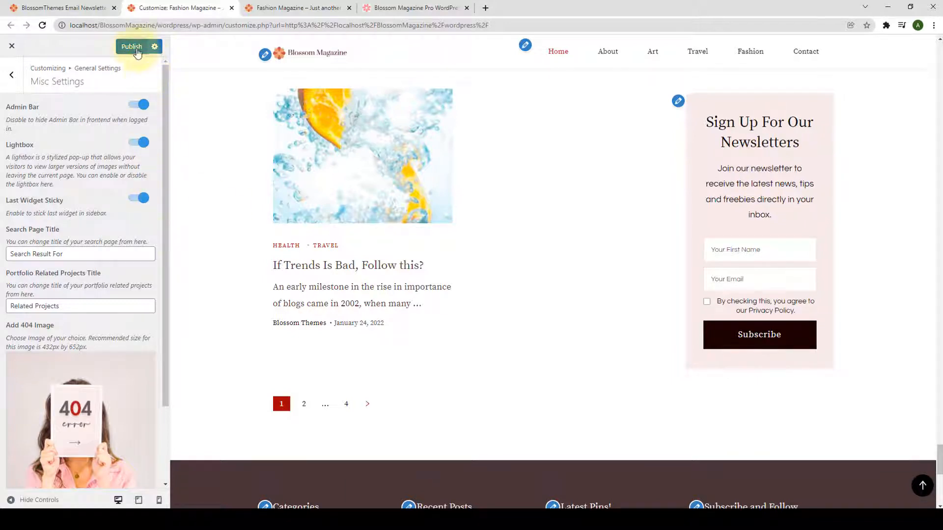
Step: Enable the bottom bar in the general settings and set its notification text to "Want to never miss any updates and stay updated?"
left_click(11, 74)
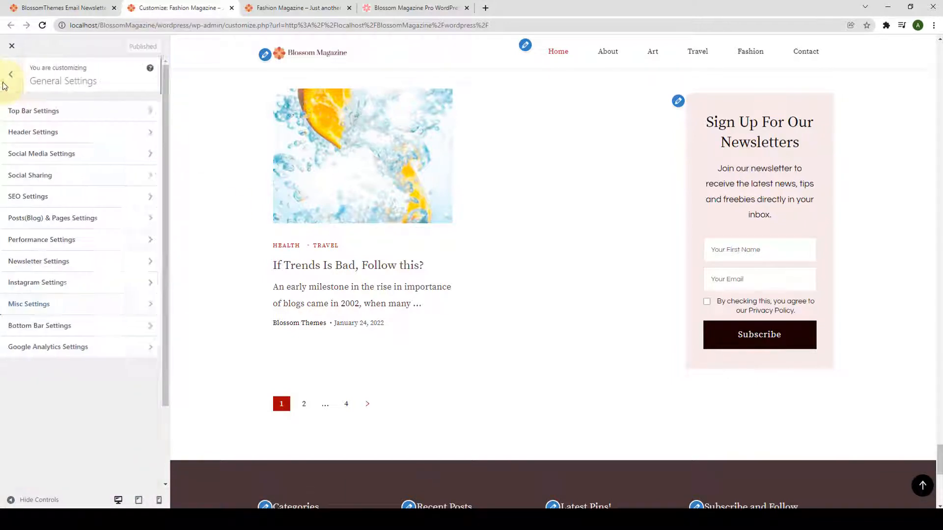
left_click(76, 329)
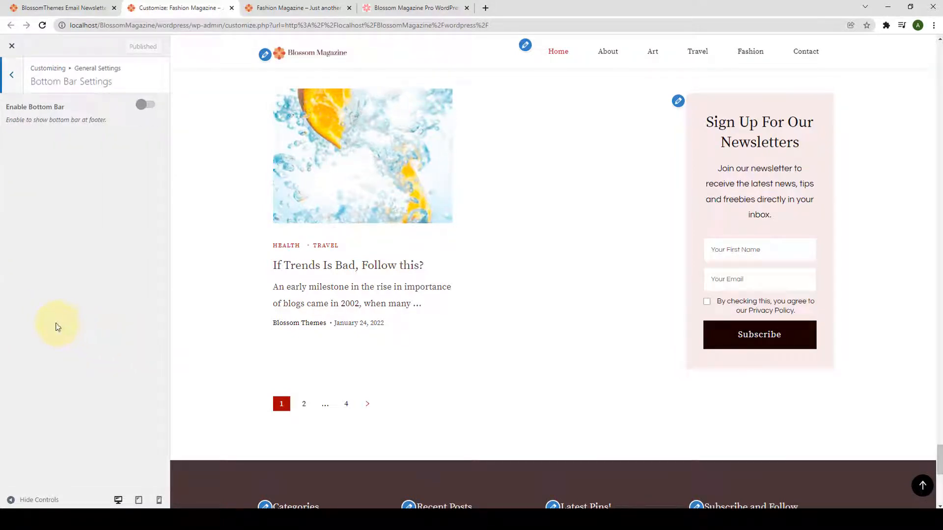
scroll(202, 367, "down", 8)
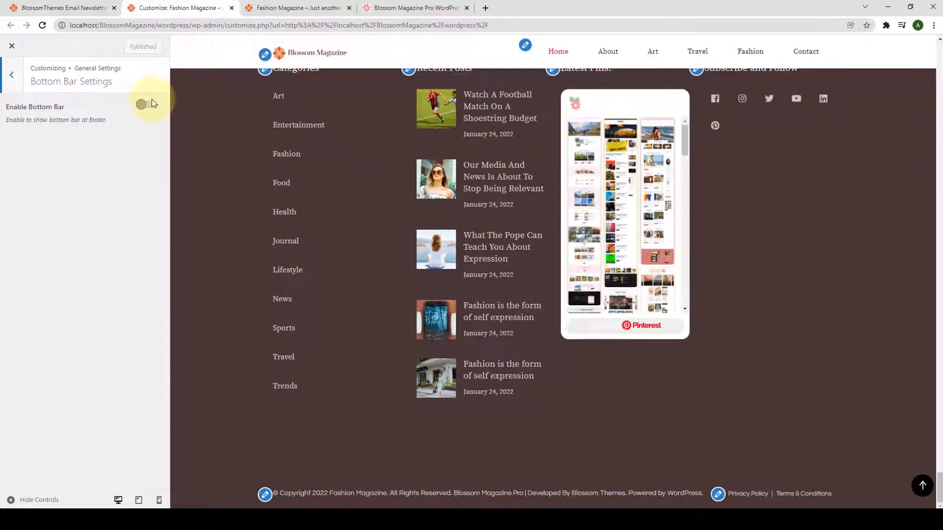
left_click(148, 105)
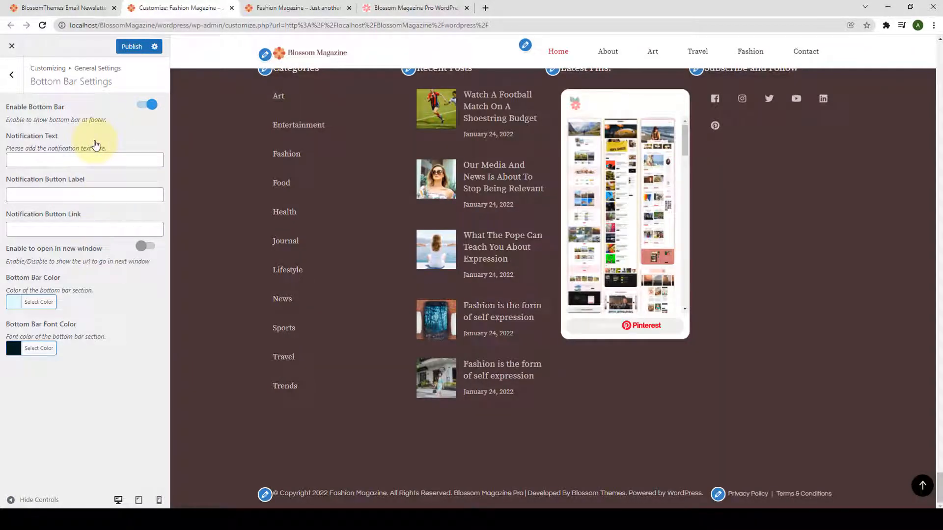
left_click(75, 158)
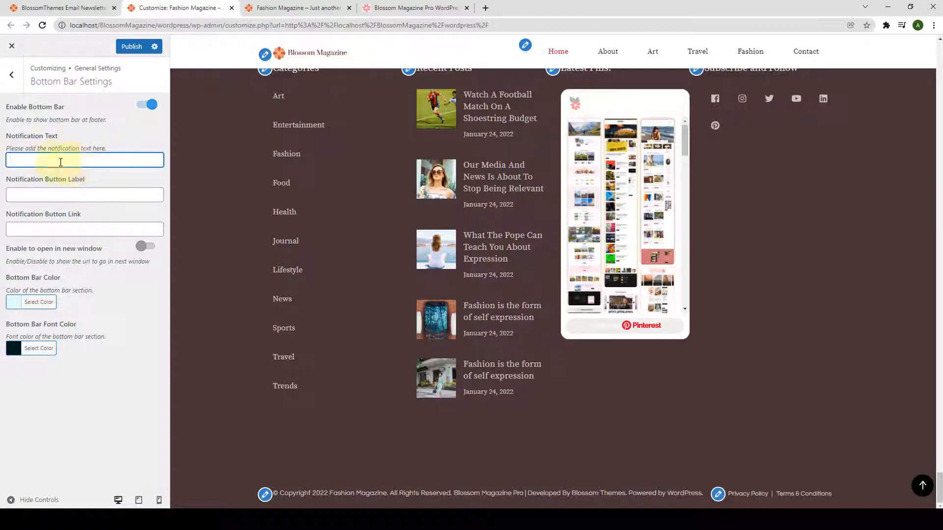
key("ctrl+v")
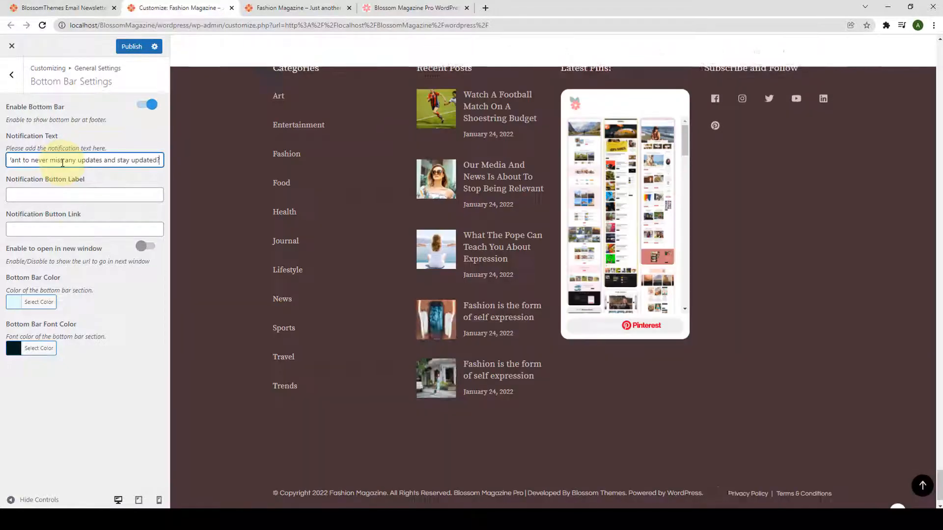
left_click(69, 197)
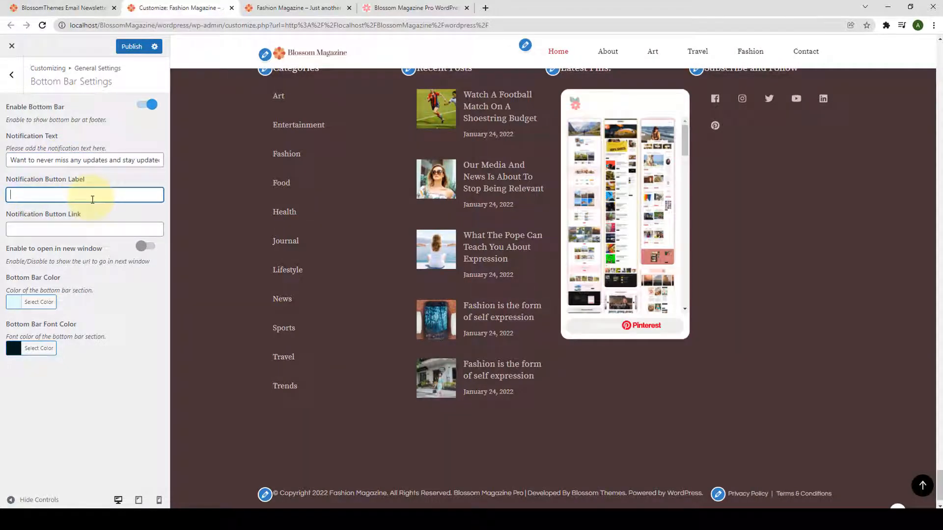
type("Subscribe Today")
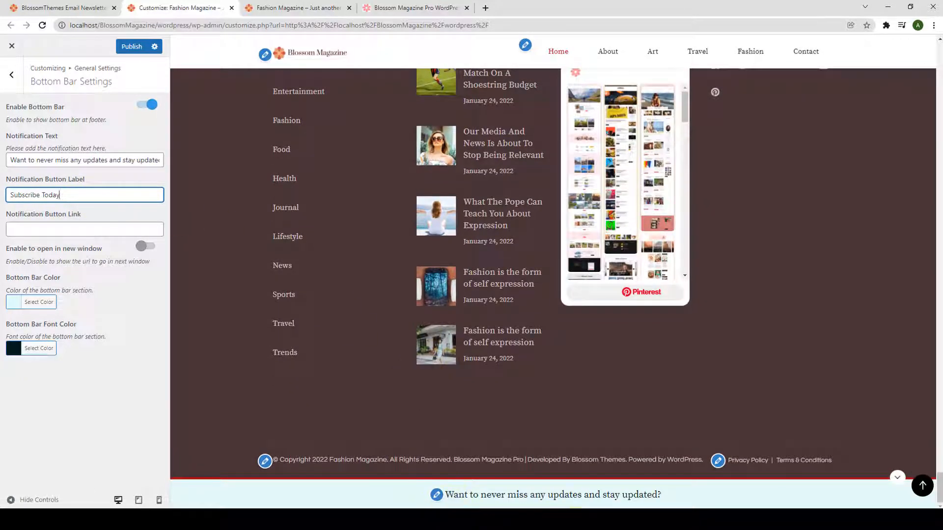
left_click(66, 229)
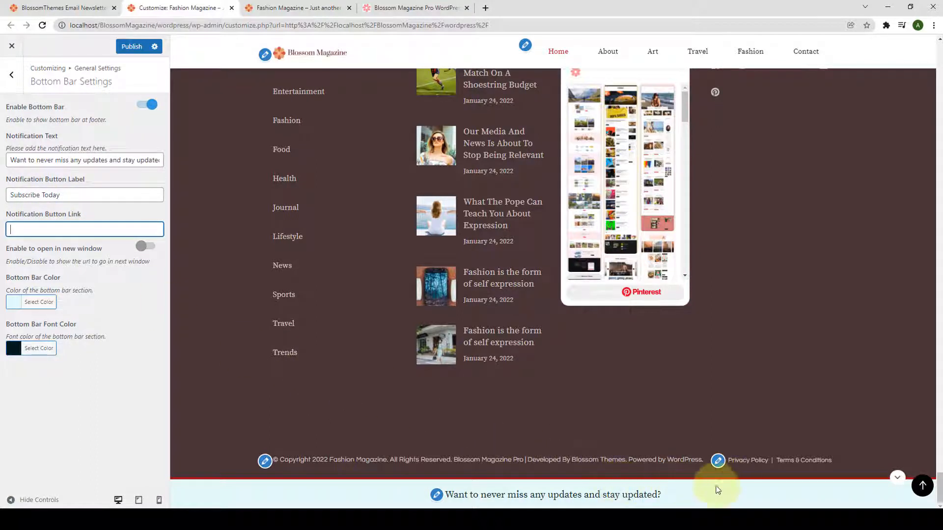
left_click(58, 231)
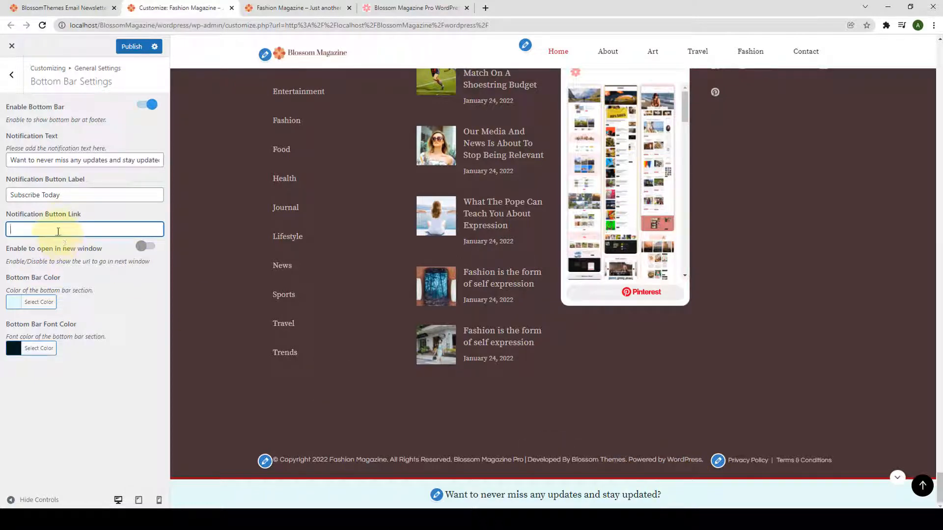
type("http://localhost/BlossomMagazine/wordpress/")
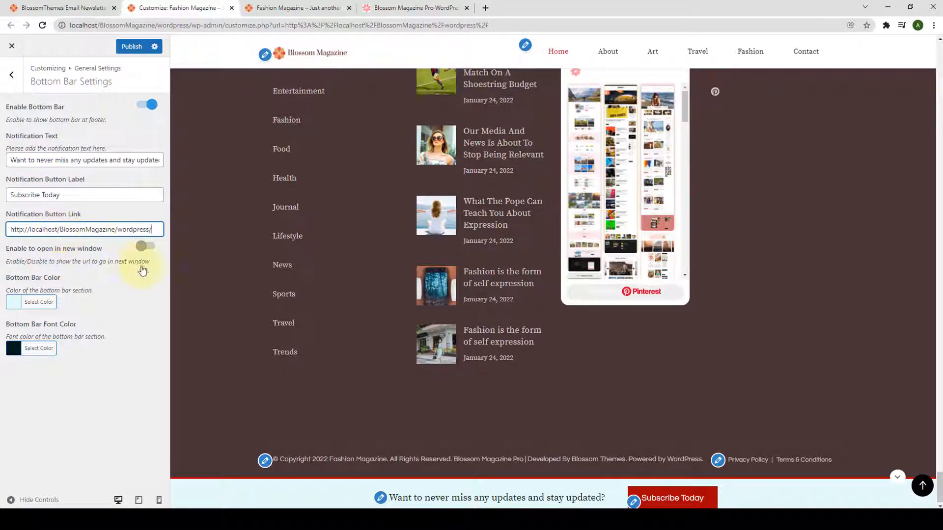
left_click(144, 247)
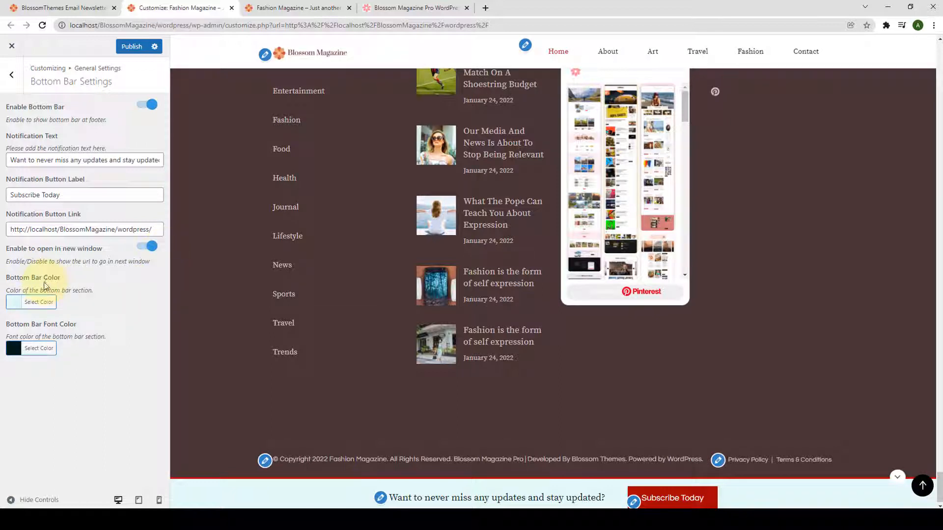
Step: Try #ebe1f4 as the bottom bar color and reset it to the default
left_click(32, 303)
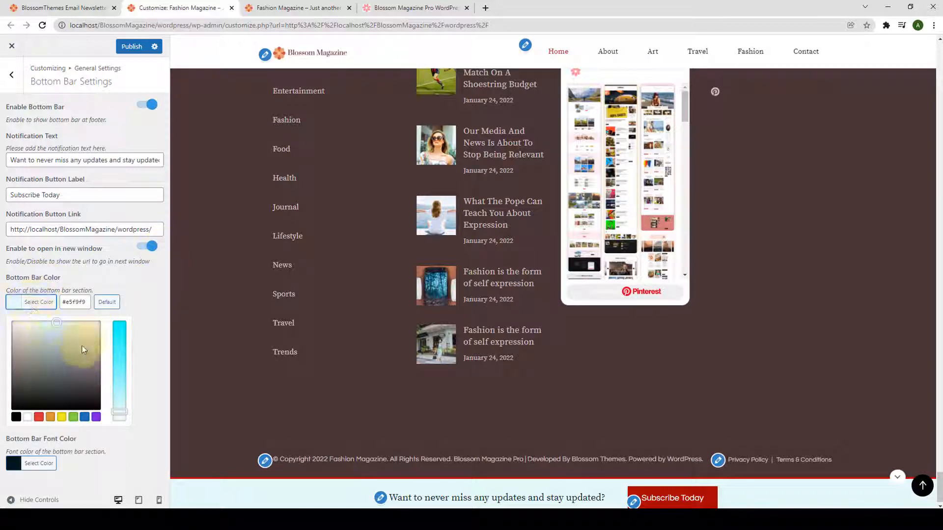
left_click_drag(57, 322, 80, 325)
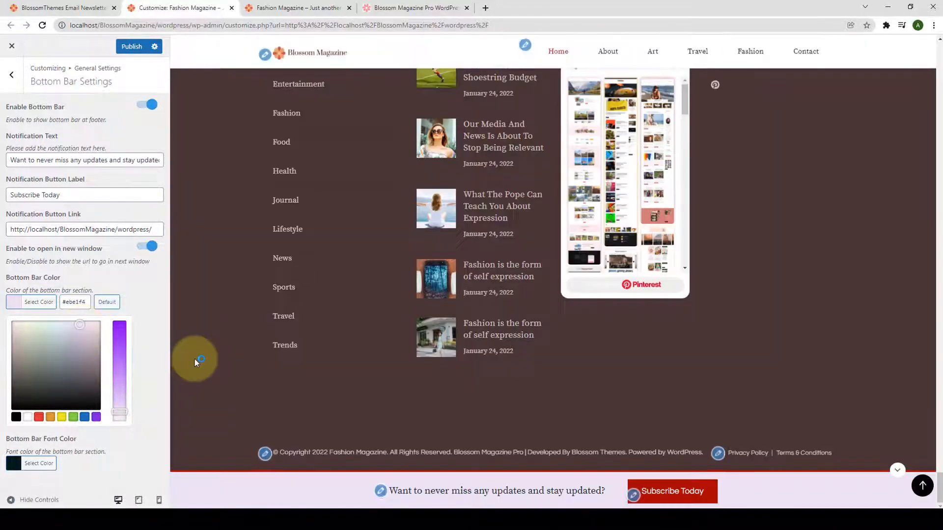
left_click(114, 307)
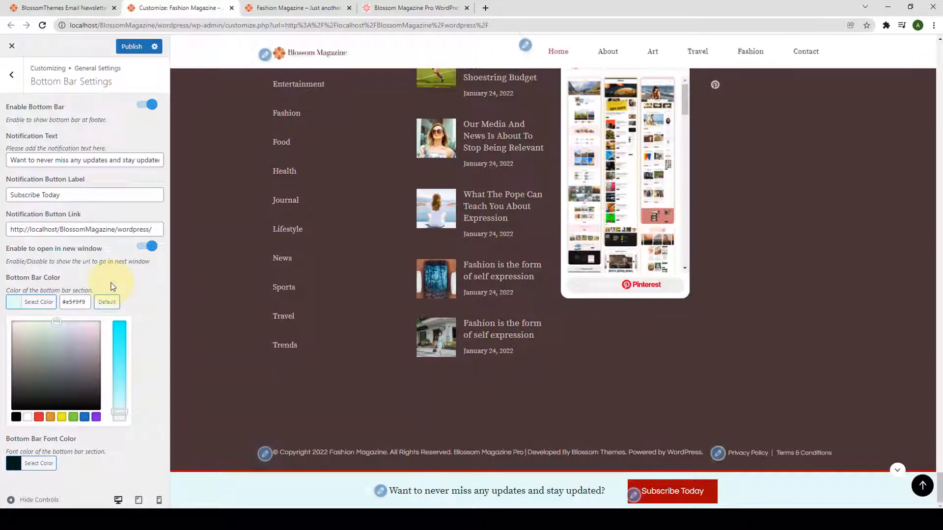
left_click(111, 288)
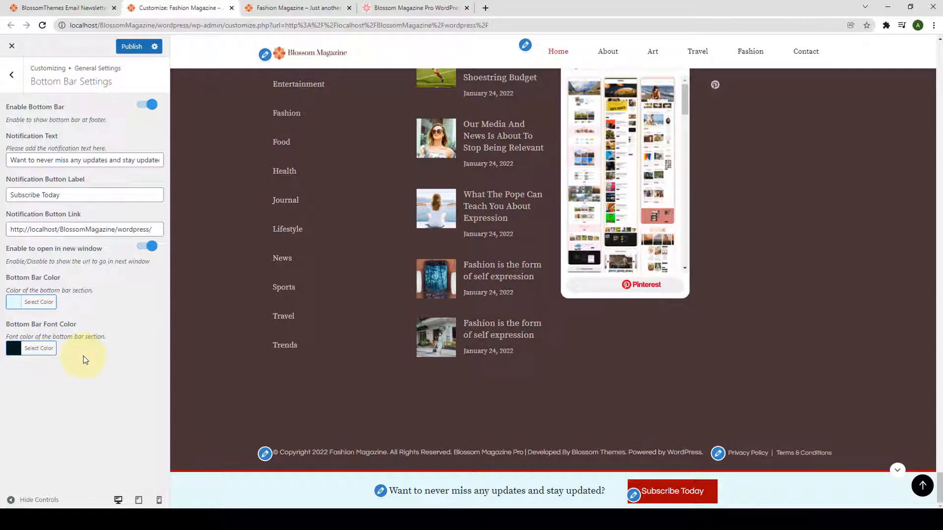
Step: Publish the bottom bar changes, check the footer of the reloaded live site, and return to the customizer
left_click(130, 46)
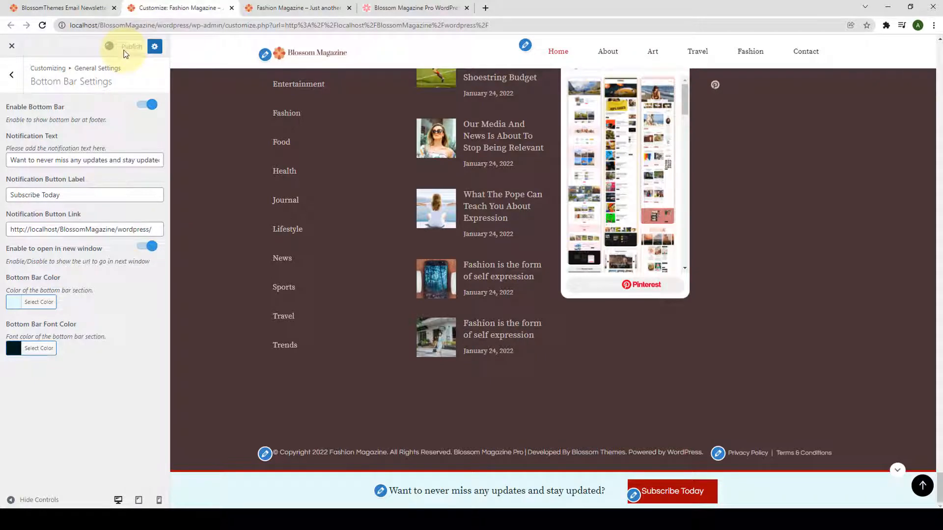
left_click(295, 8)
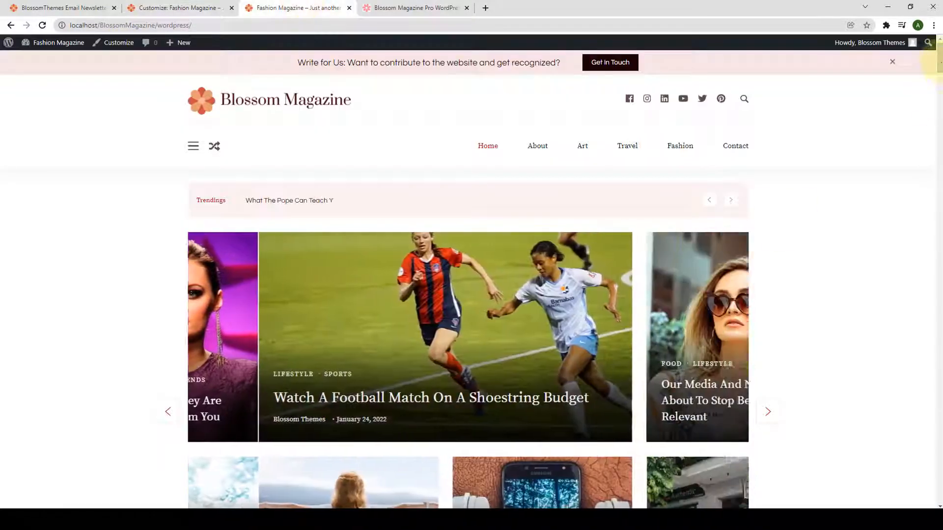
left_click_drag(939, 60, 934, 504)
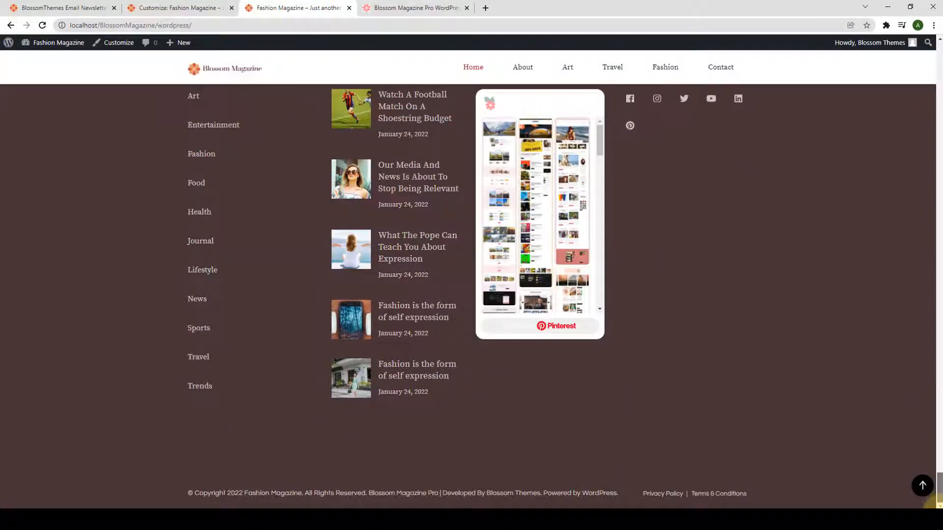
left_click(42, 25)
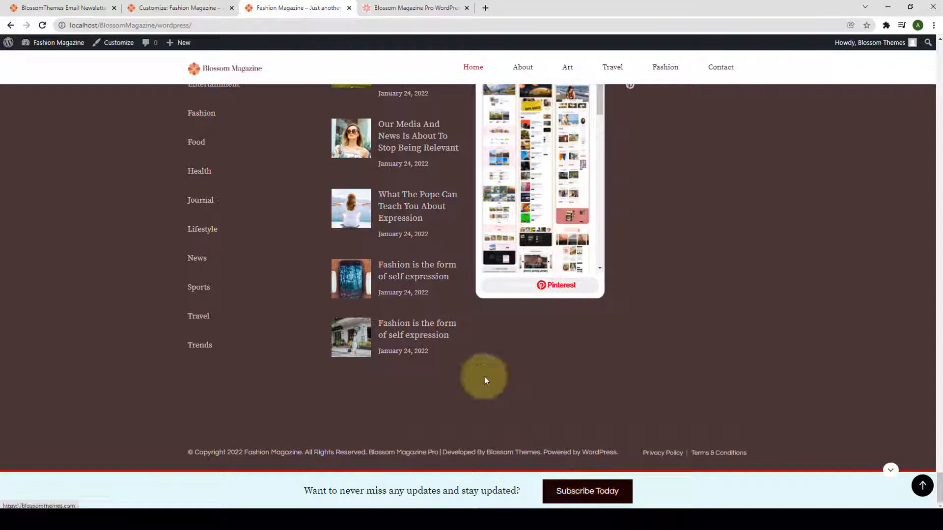
left_click(157, 8)
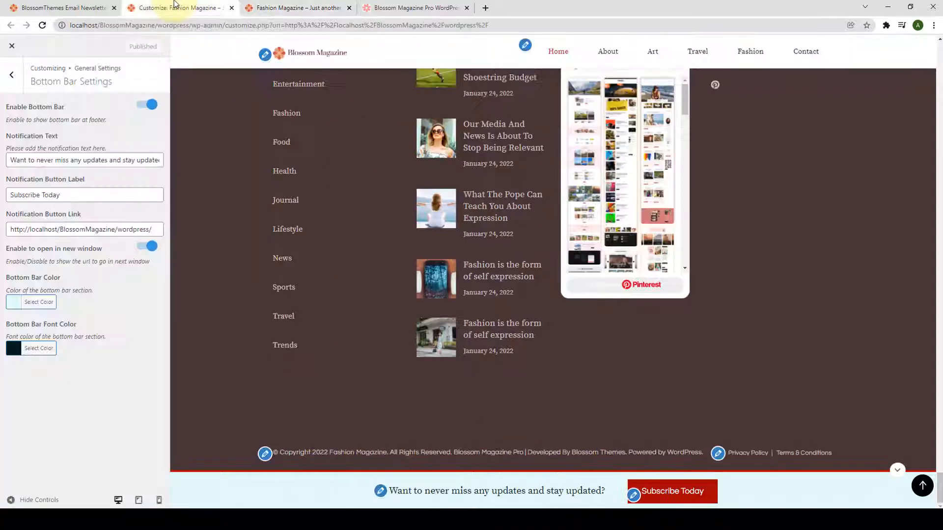
Step: Examine the Analytics Code option in Google Analytics Settings and the page sidebar choices in Sidebar Settings
left_click(11, 75)
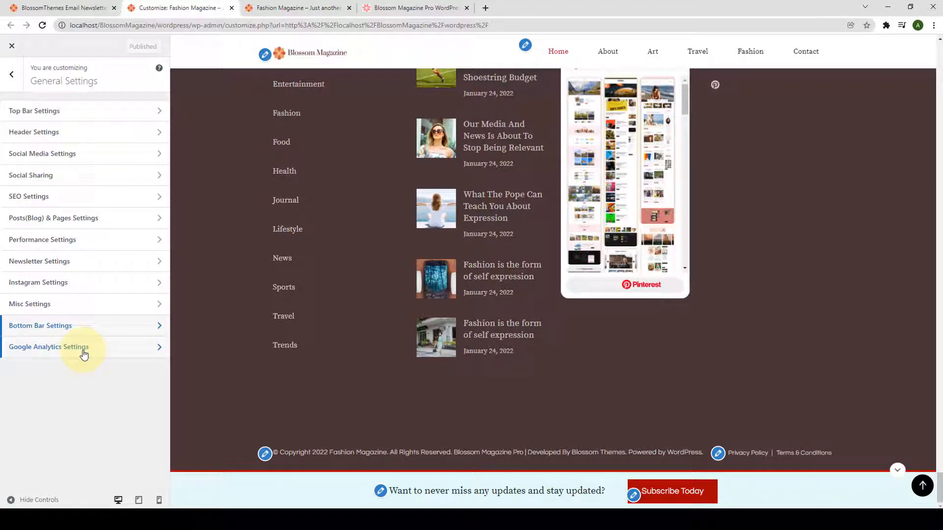
left_click(83, 351)
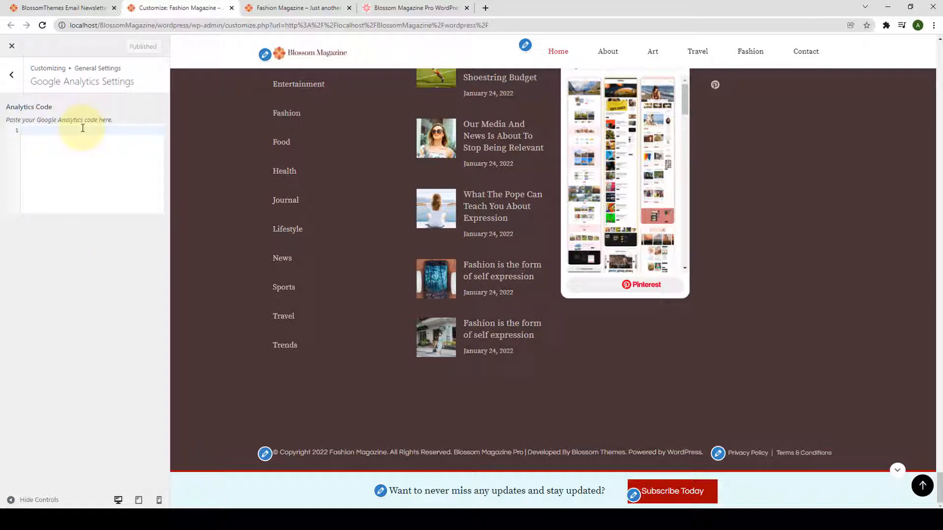
left_click(12, 78)
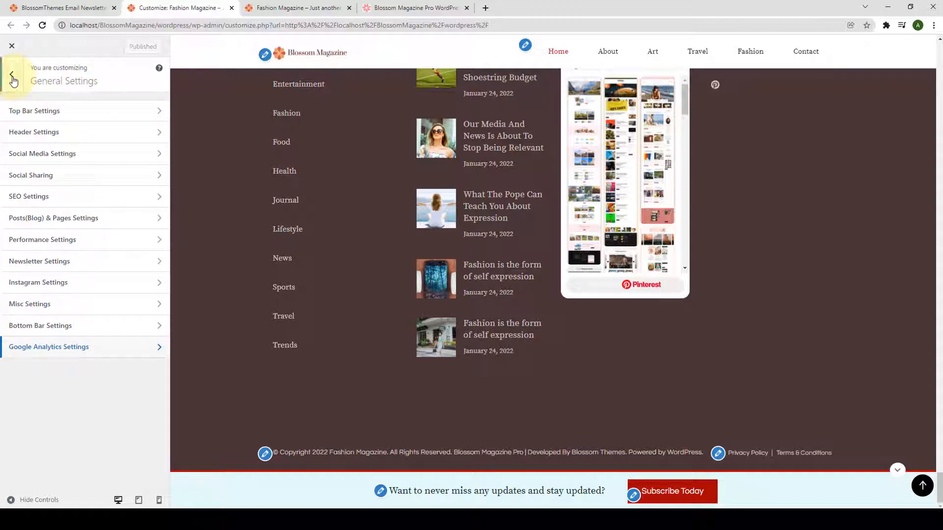
left_click(12, 78)
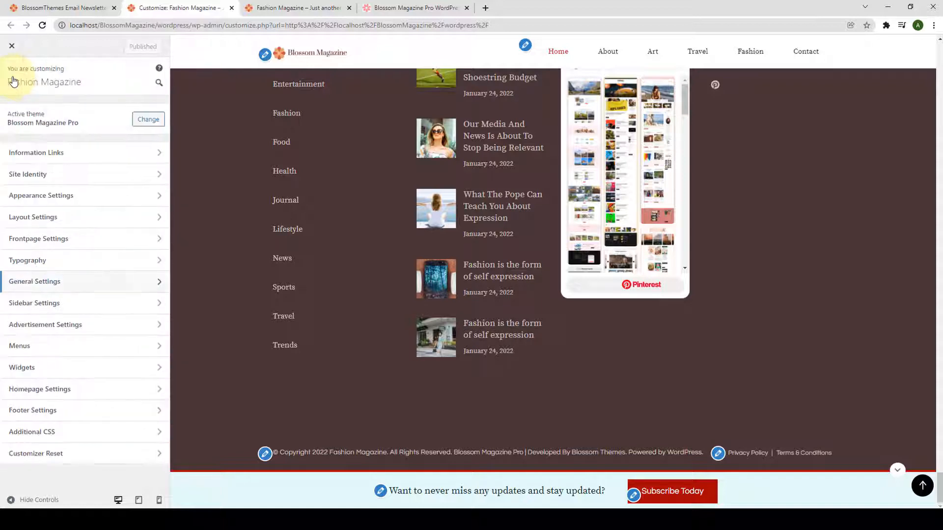
left_click(45, 308)
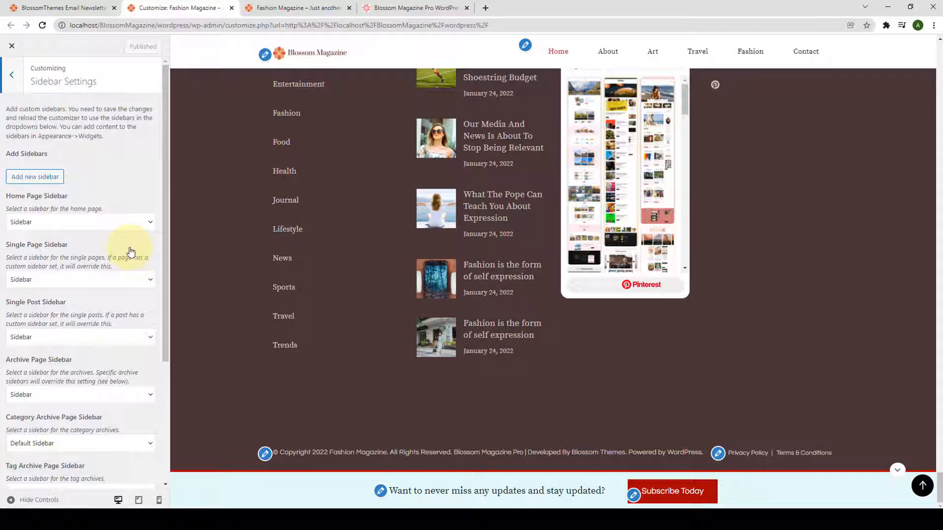
left_click(8, 84)
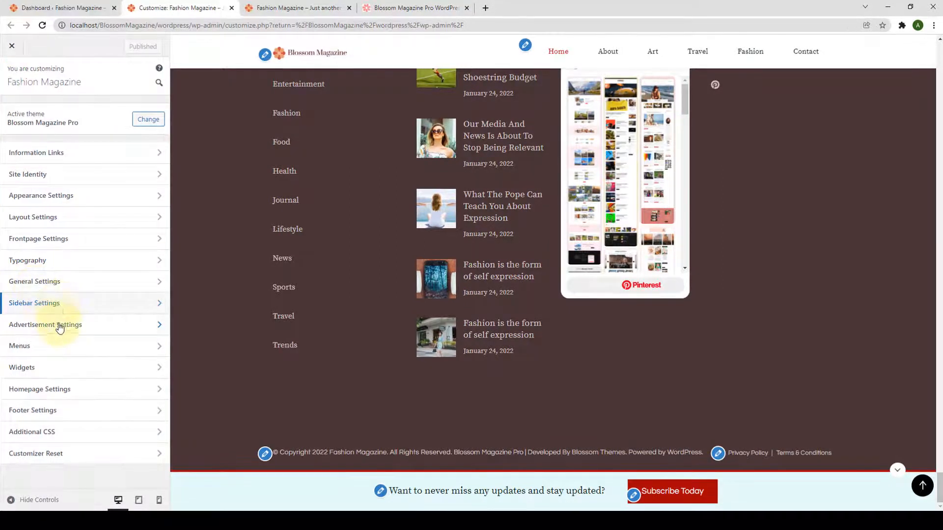
Step: Examine the header, frontpage, before content and after content options in Advertisement Settings, and return to the main customizer list
left_click(79, 328)
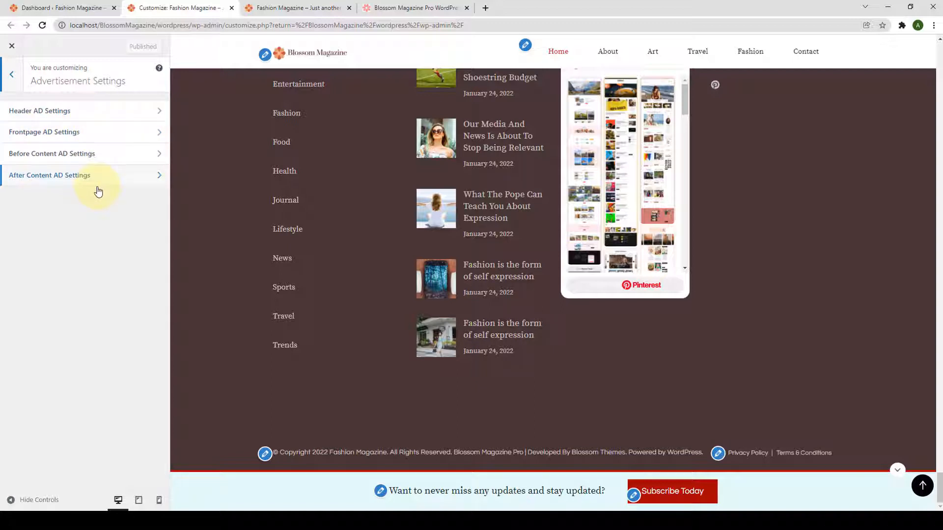
left_click(108, 115)
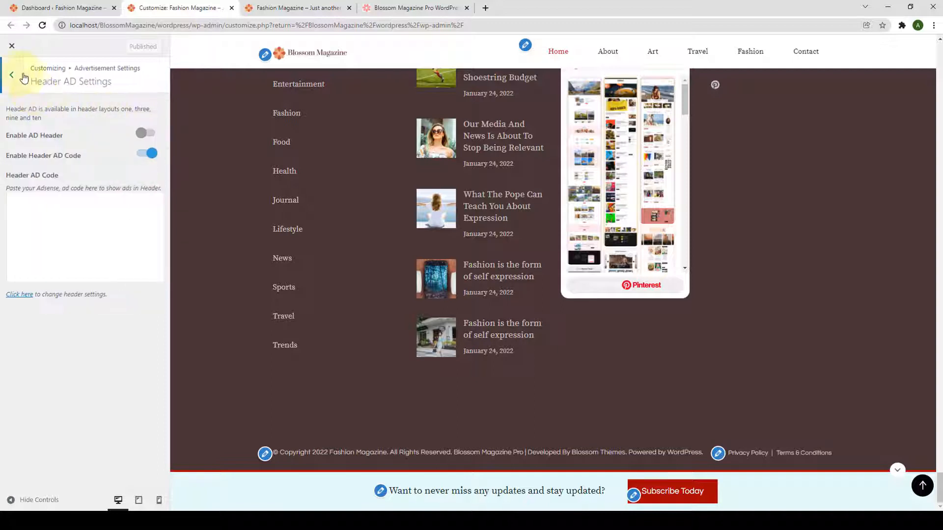
left_click(5, 74)
left_click(32, 130)
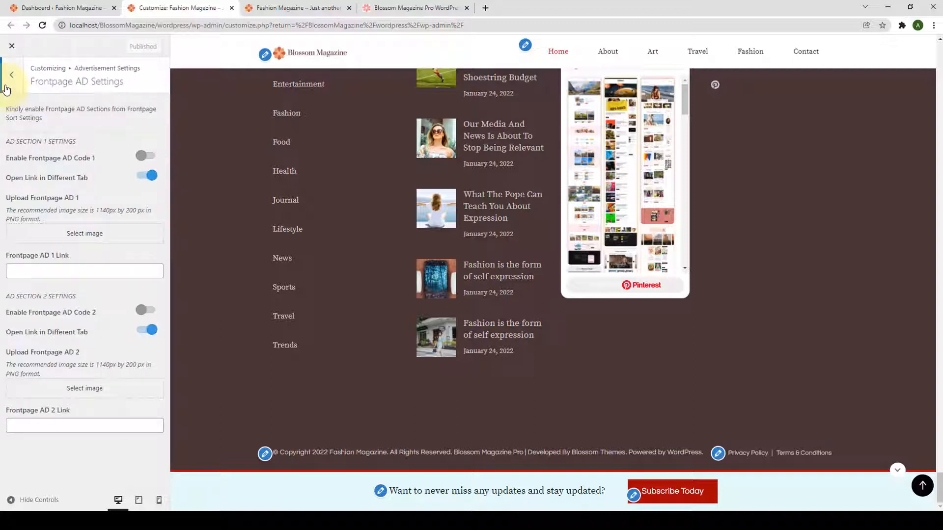
left_click(10, 74)
left_click(66, 155)
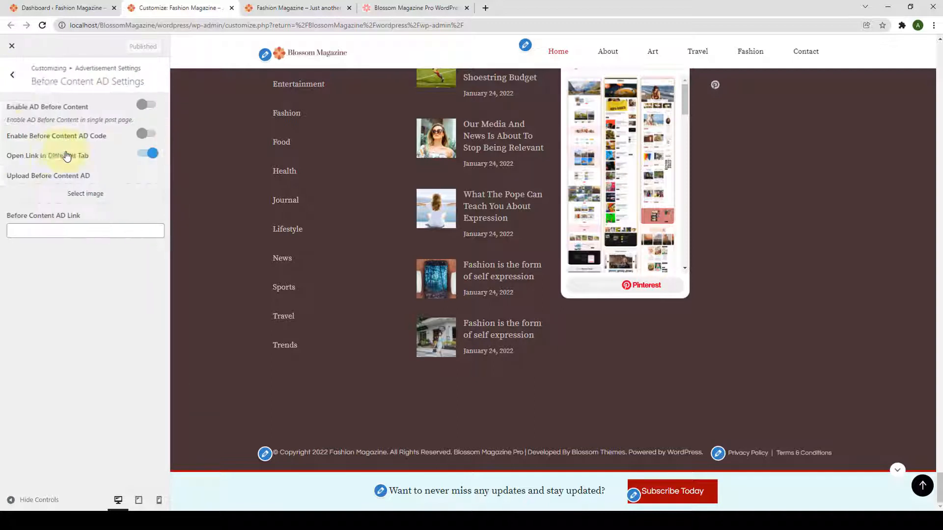
left_click(6, 74)
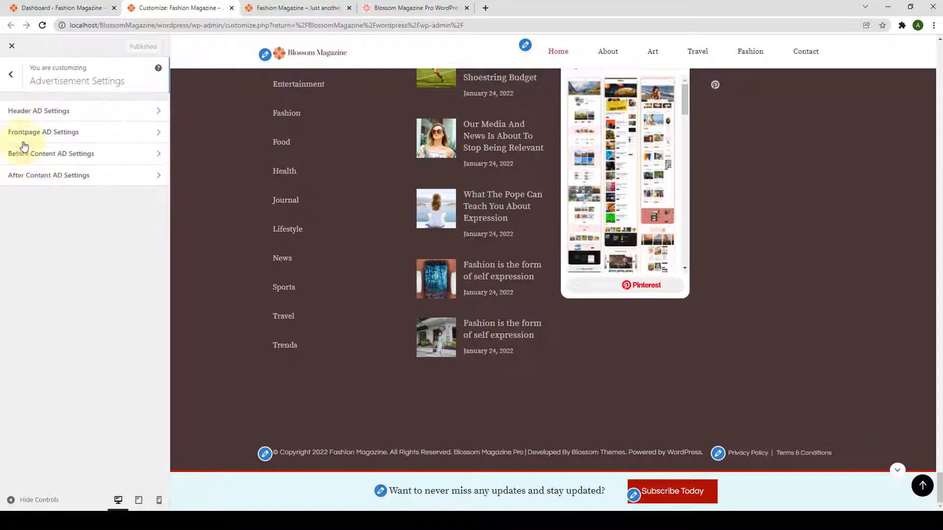
left_click(60, 181)
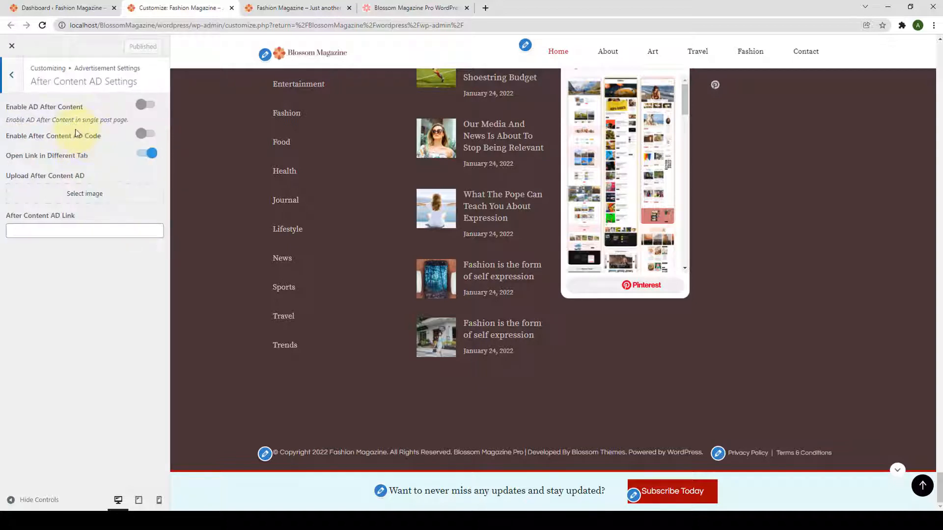
left_click(15, 81)
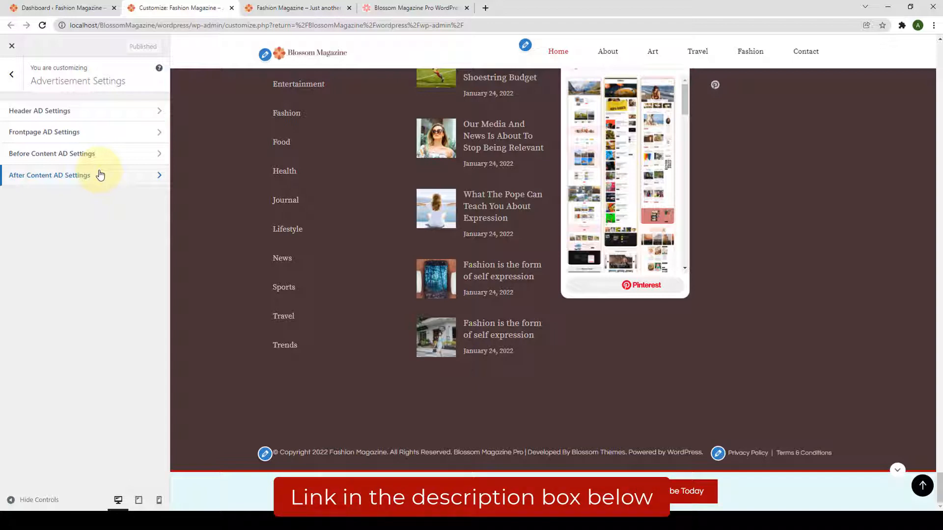
left_click(11, 74)
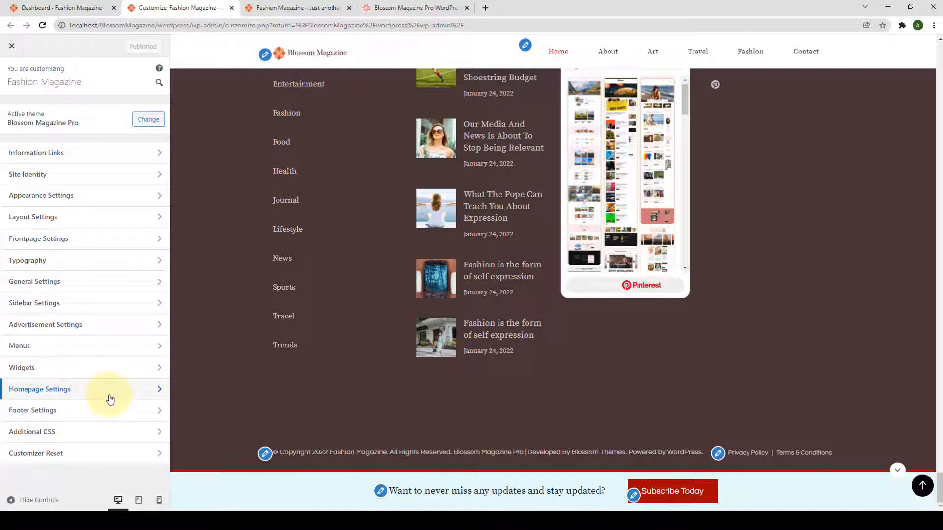
Step: Hide the author link and the WordPress link in Footer Settings, and publish the change
left_click(82, 418)
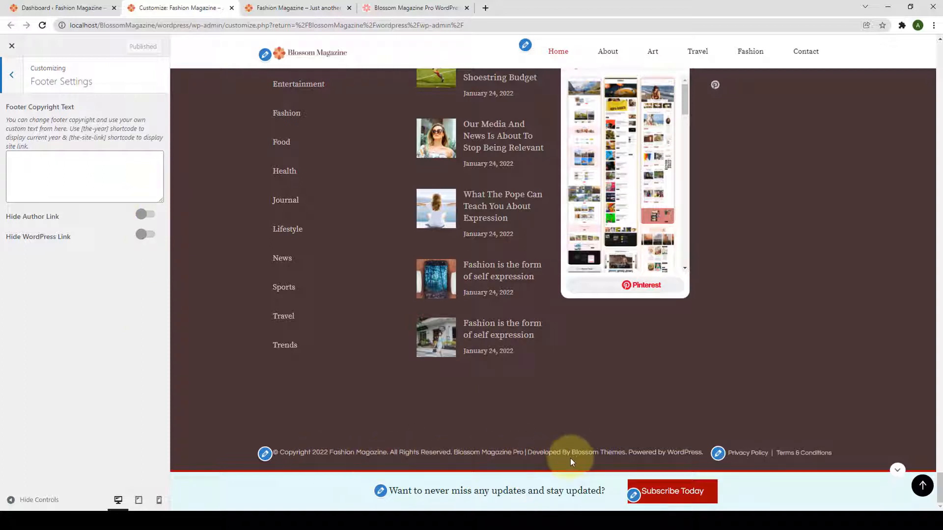
left_click(145, 234)
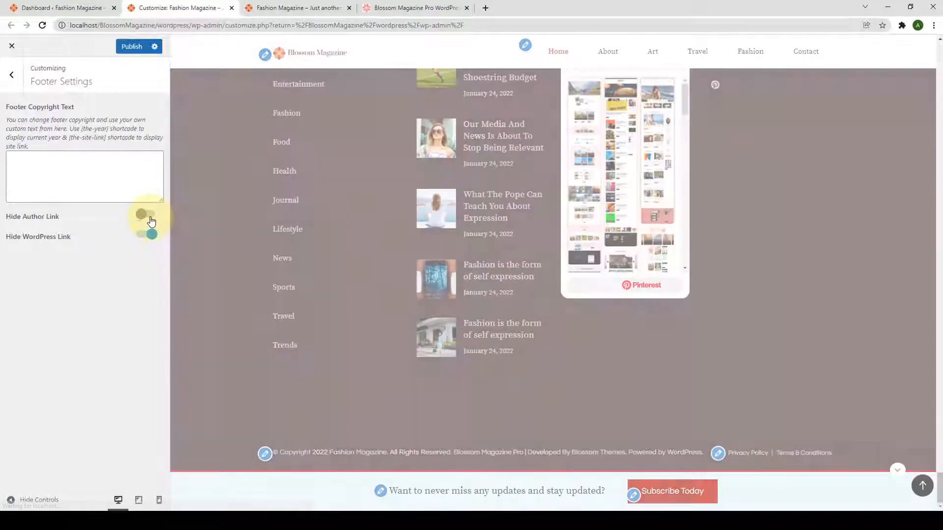
left_click(150, 216)
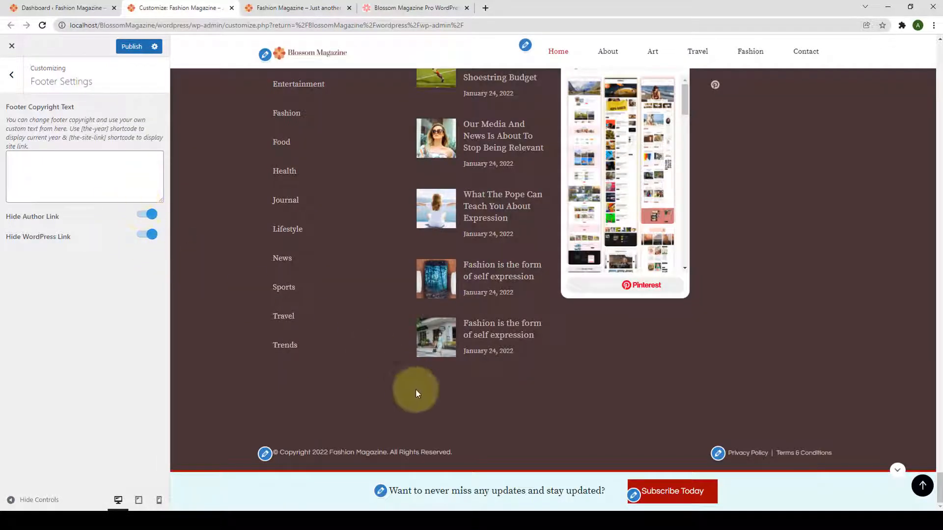
left_click_drag(452, 452, 273, 446)
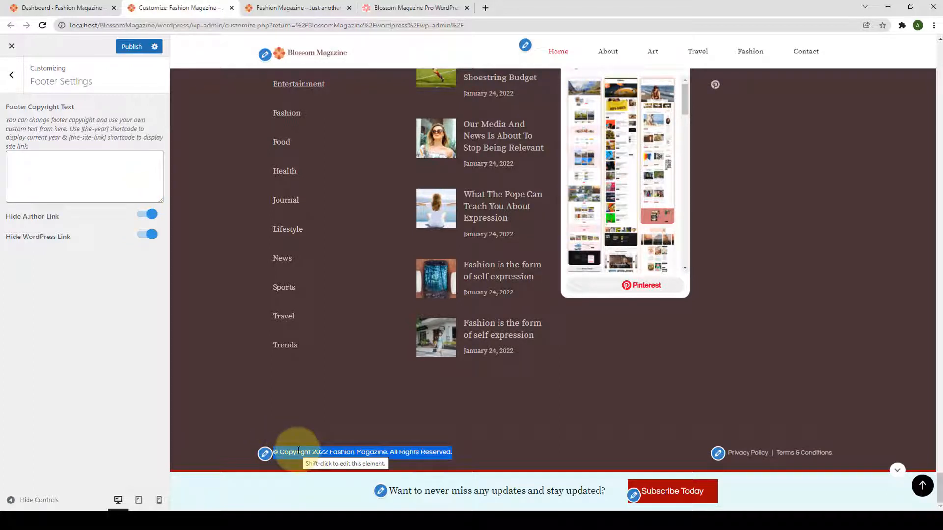
left_click(470, 462)
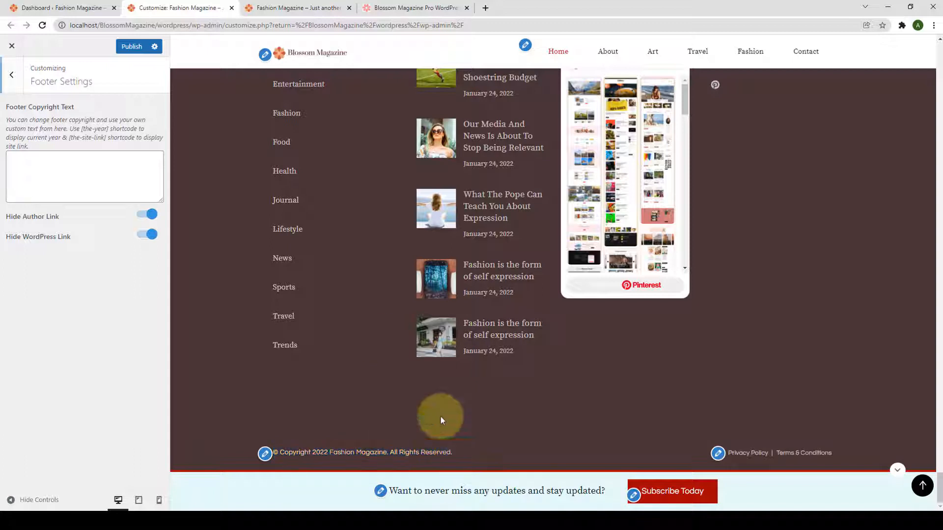
left_click(130, 49)
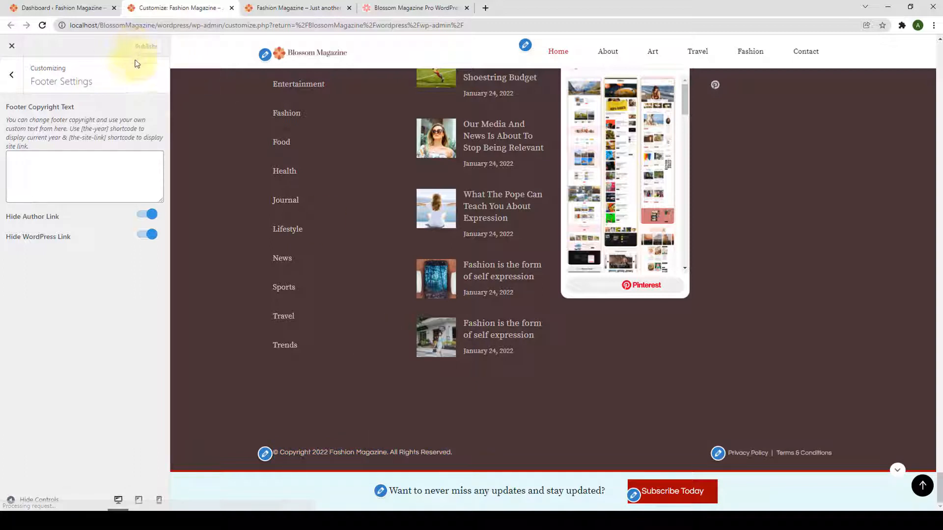
left_click(22, 80)
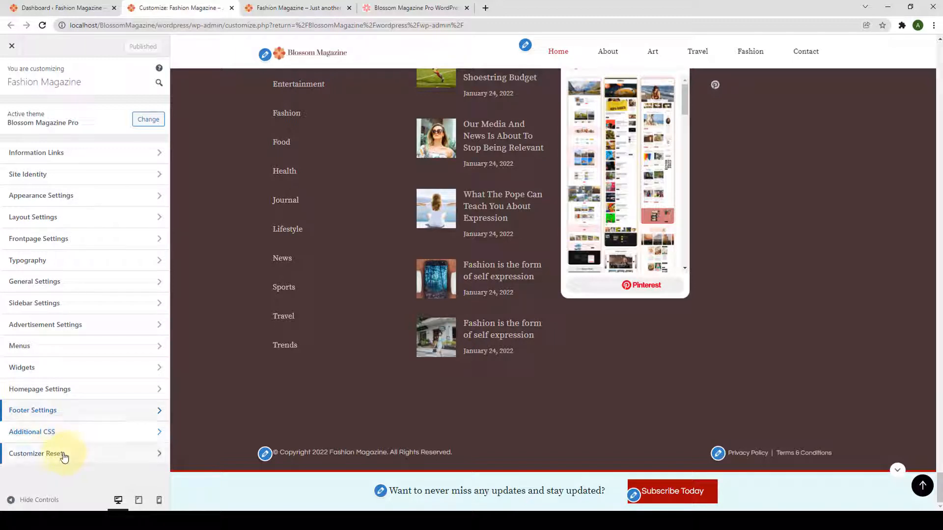
Step: Examine the Customizer Reset option and its confirmation, decline the reset, and return to the main customizer list
left_click(100, 460)
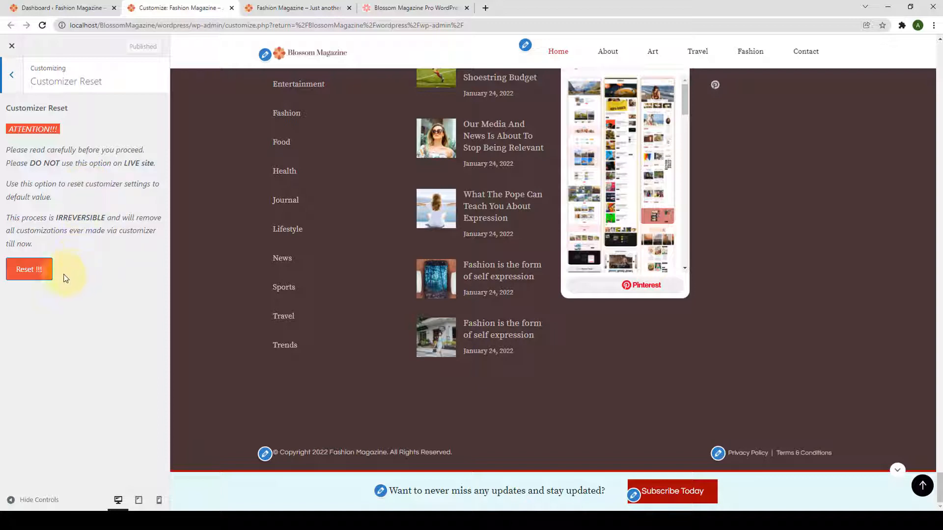
left_click(37, 274)
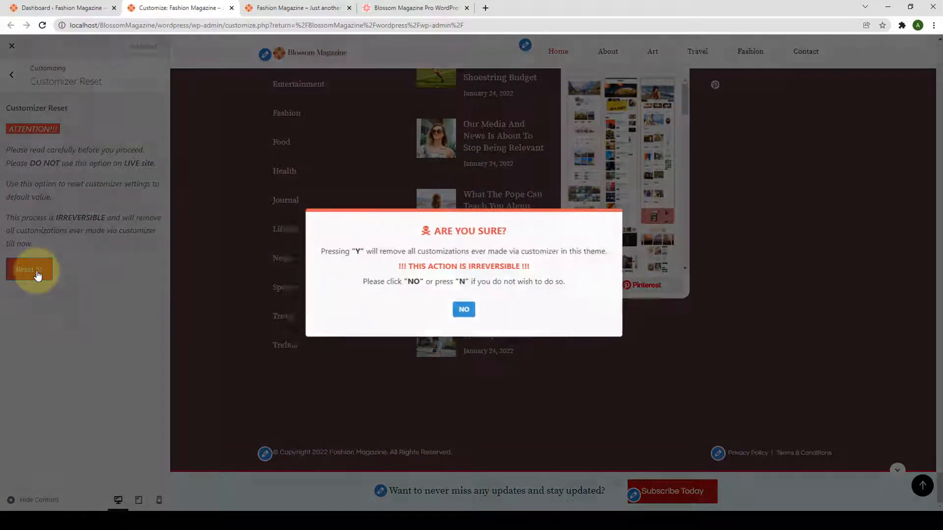
left_click(480, 313)
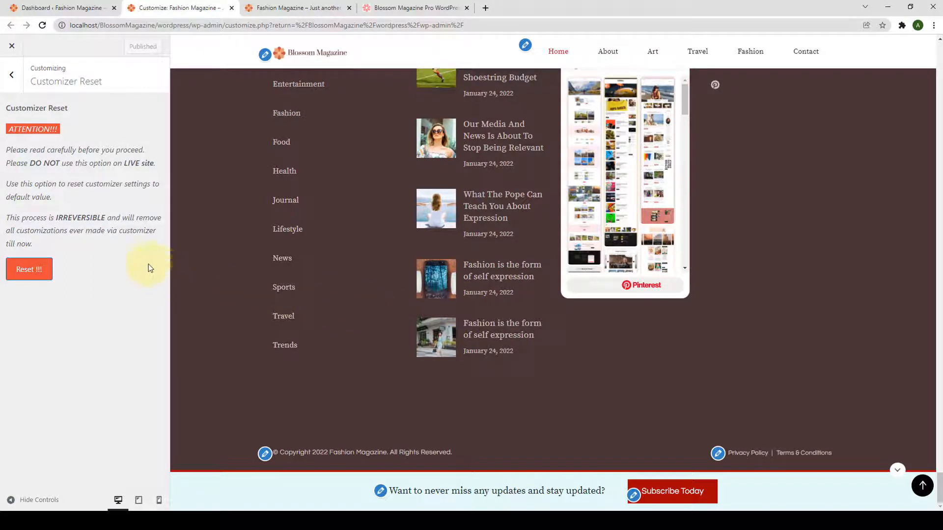
left_click(13, 76)
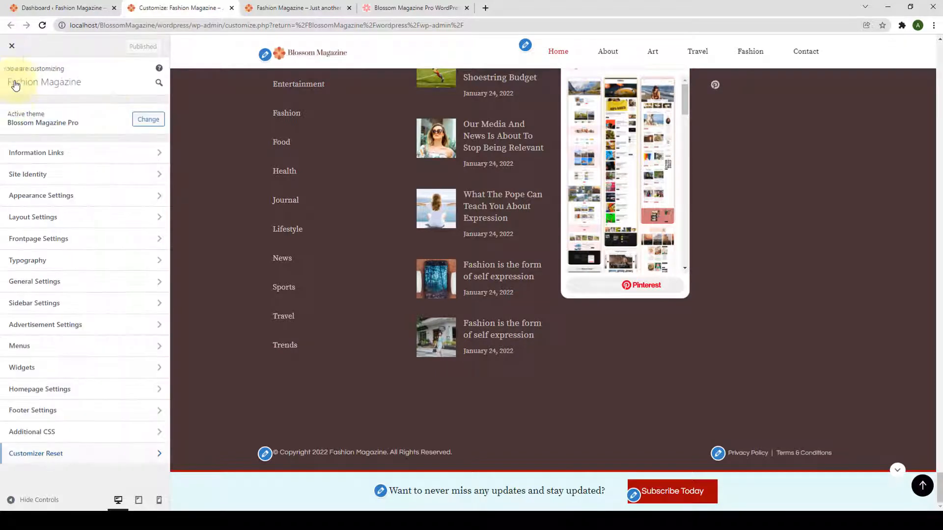
Step: Reload the live site, review the whole home page from the header down to the footer copyright line, and return to its beginning
left_click(921, 486)
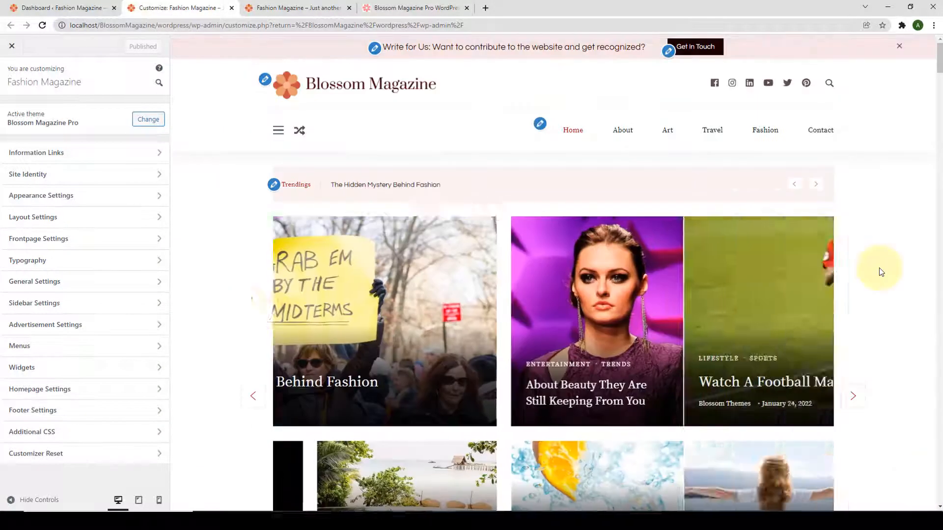
left_click(312, 8)
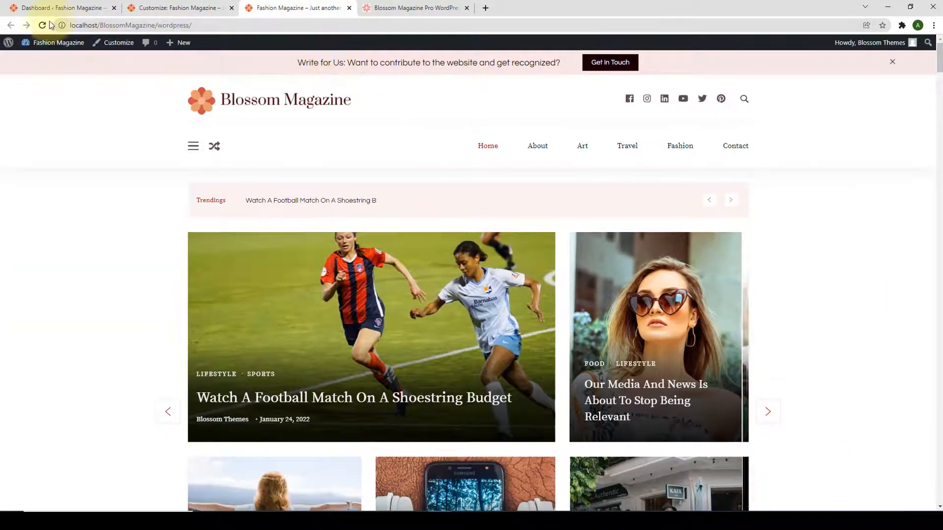
left_click(43, 25)
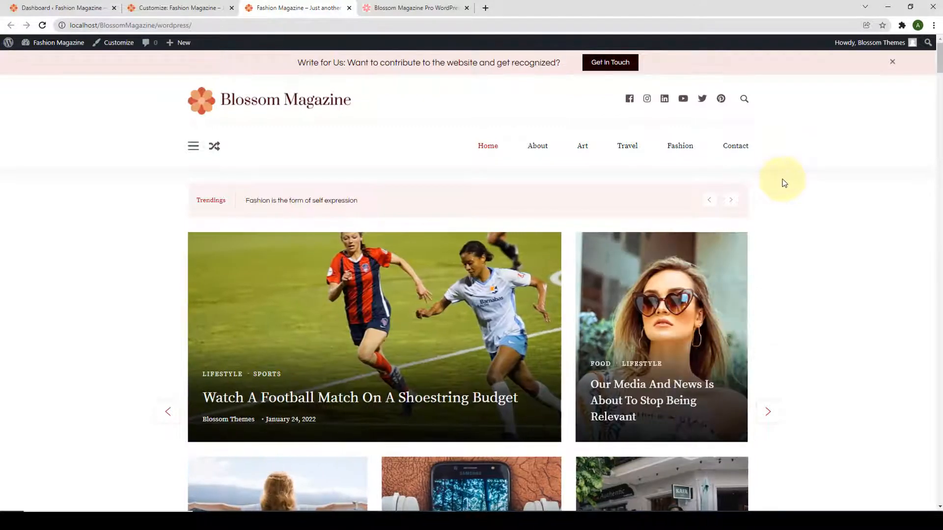
scroll(784, 183, "down", 10)
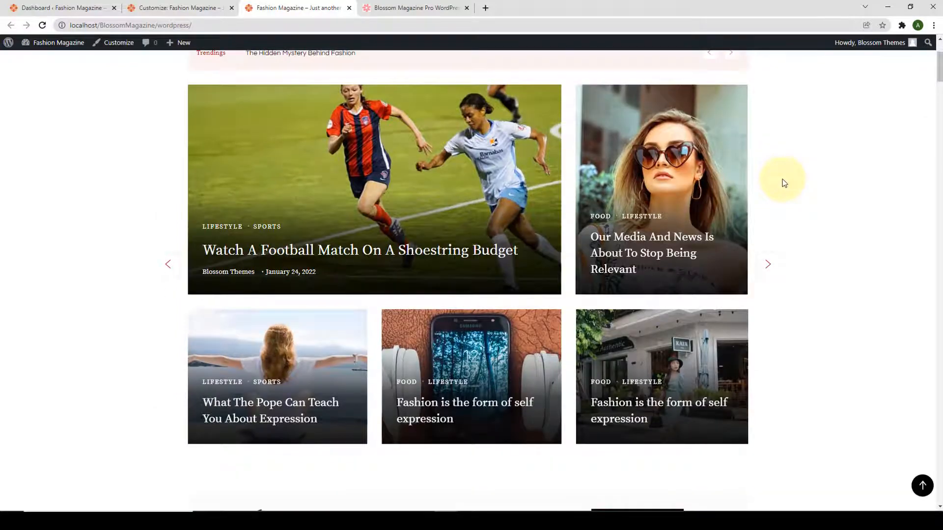
scroll(784, 188, "down", 3)
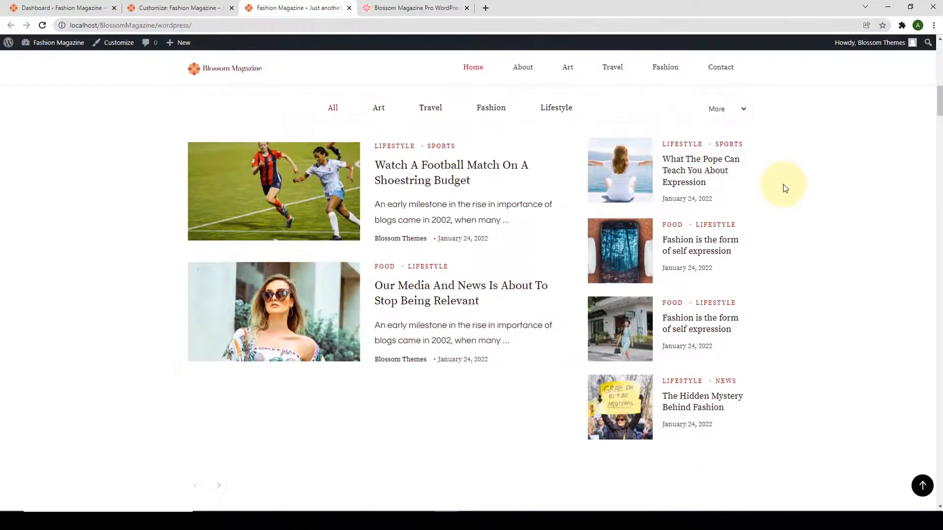
scroll(784, 188, "down", 4)
scroll(784, 188, "down", 13)
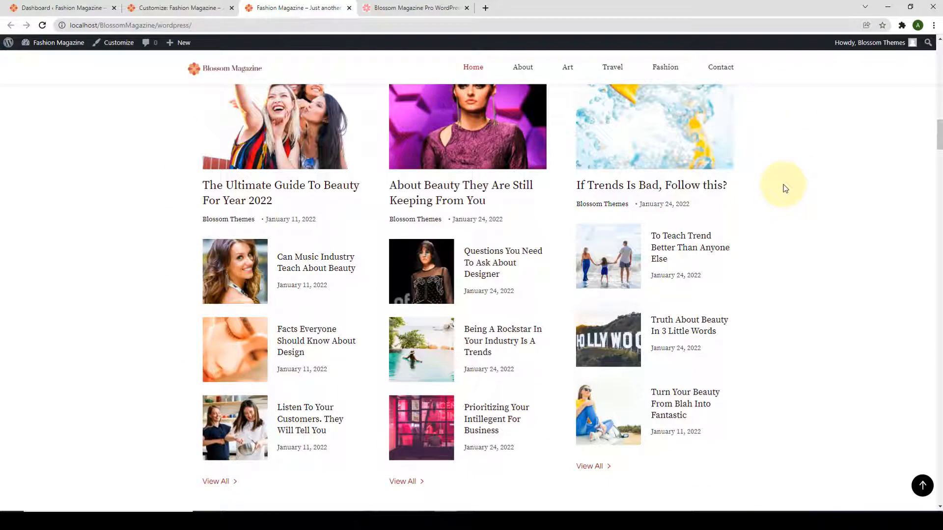
scroll(784, 188, "down", 8)
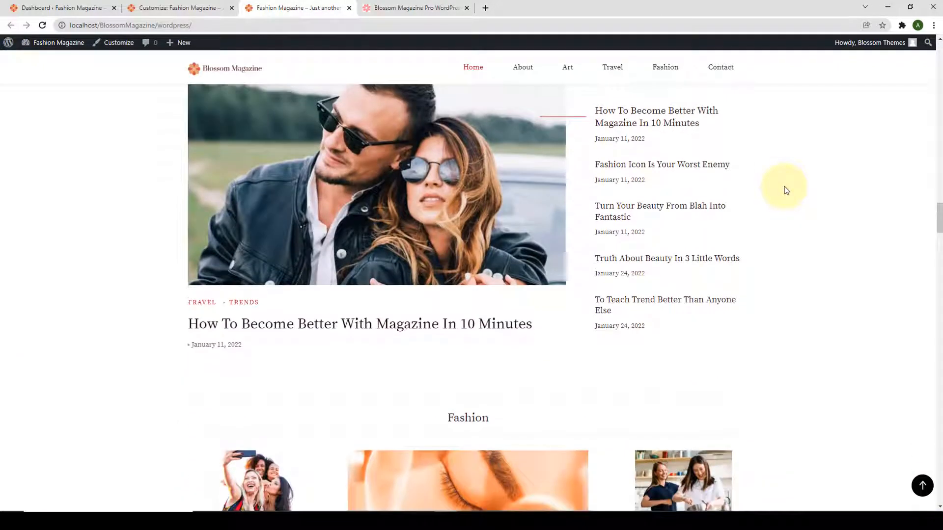
scroll(786, 190, "down", 13)
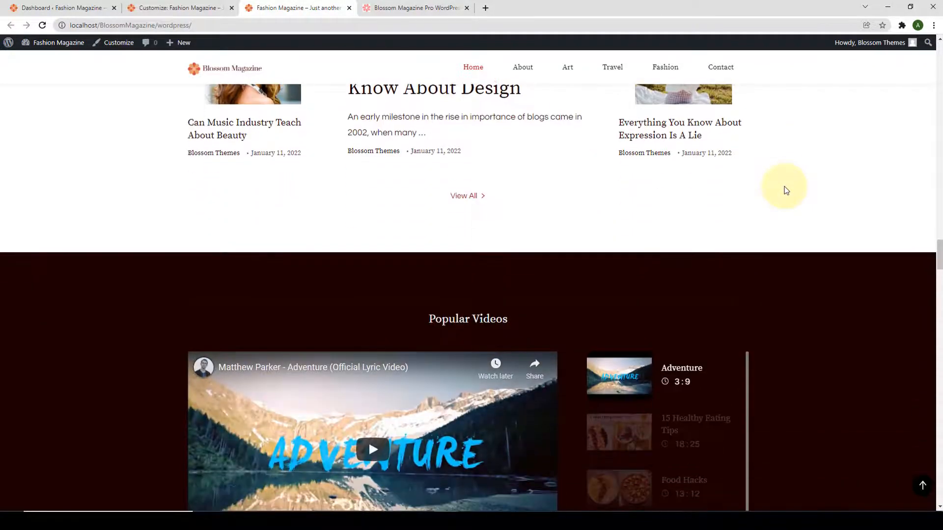
scroll(785, 191, "down", 9)
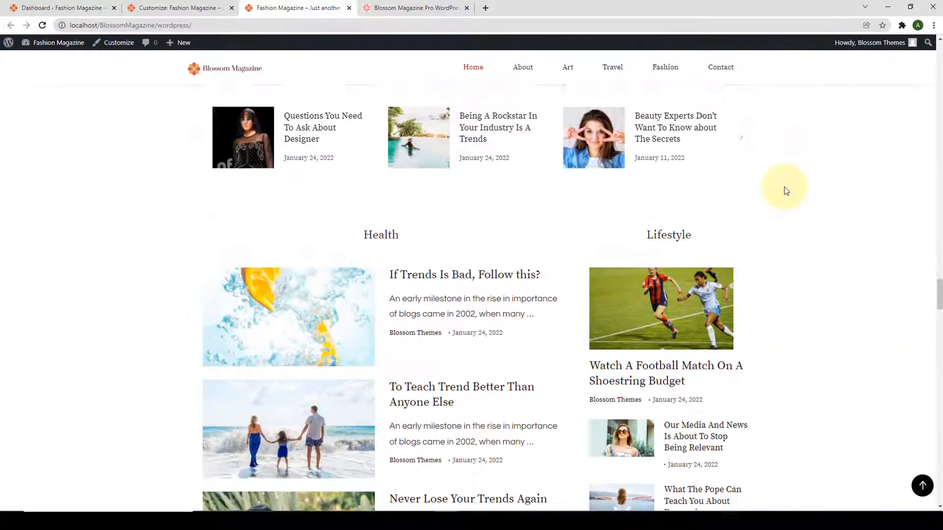
scroll(786, 191, "down", 12)
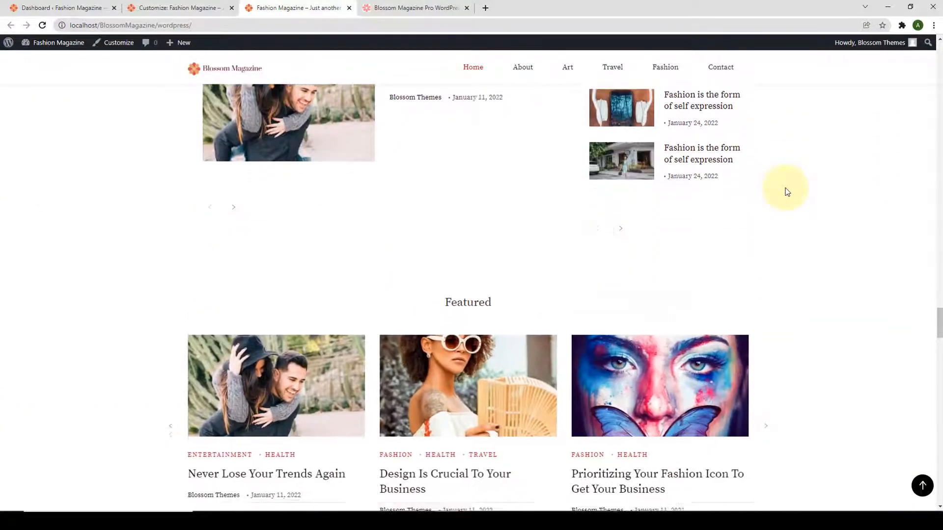
scroll(788, 192, "down", 13)
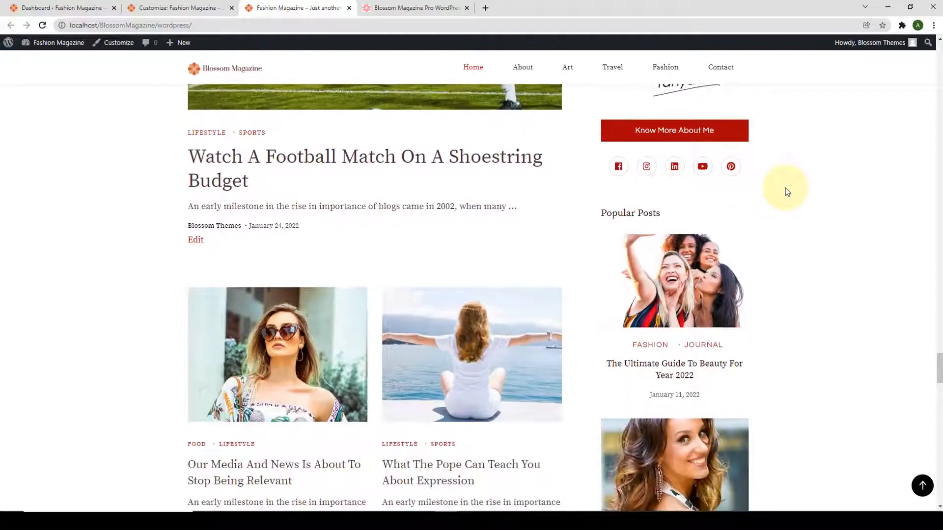
scroll(787, 192, "down", 14)
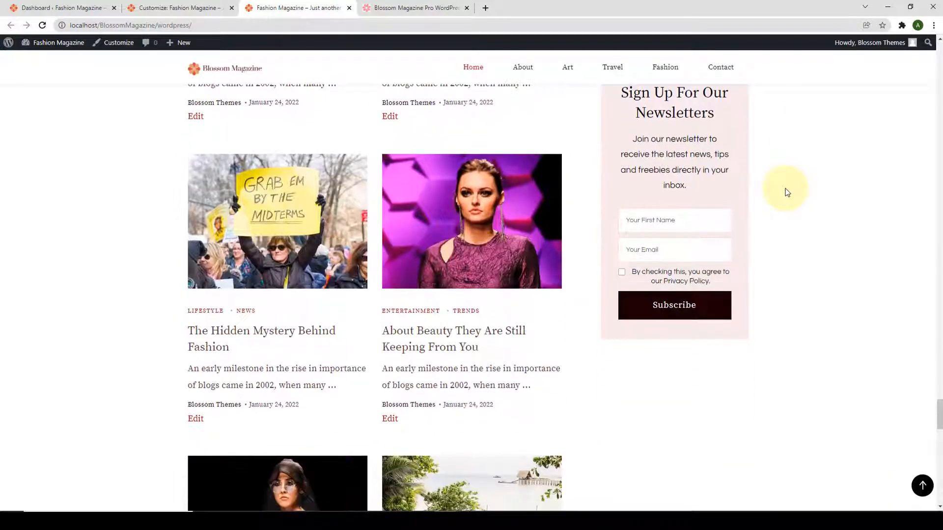
scroll(787, 192, "down", 13)
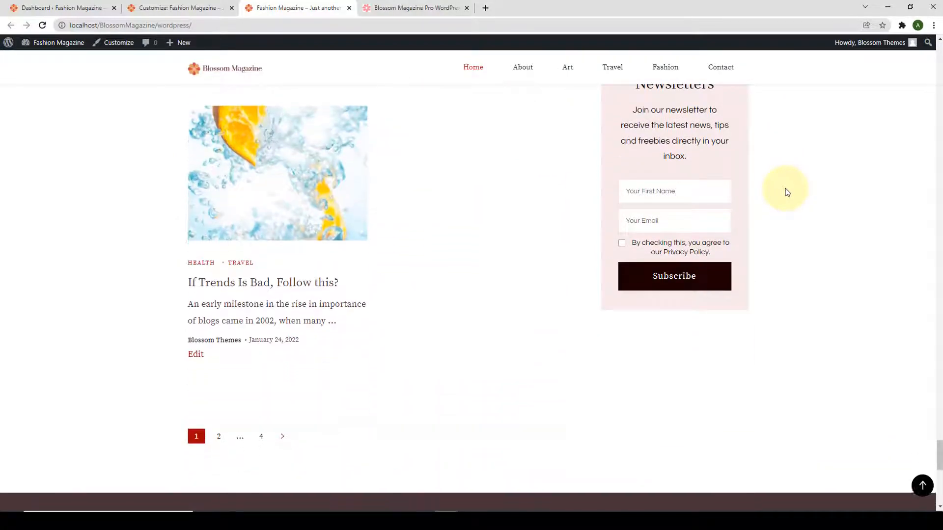
scroll(787, 192, "down", 7)
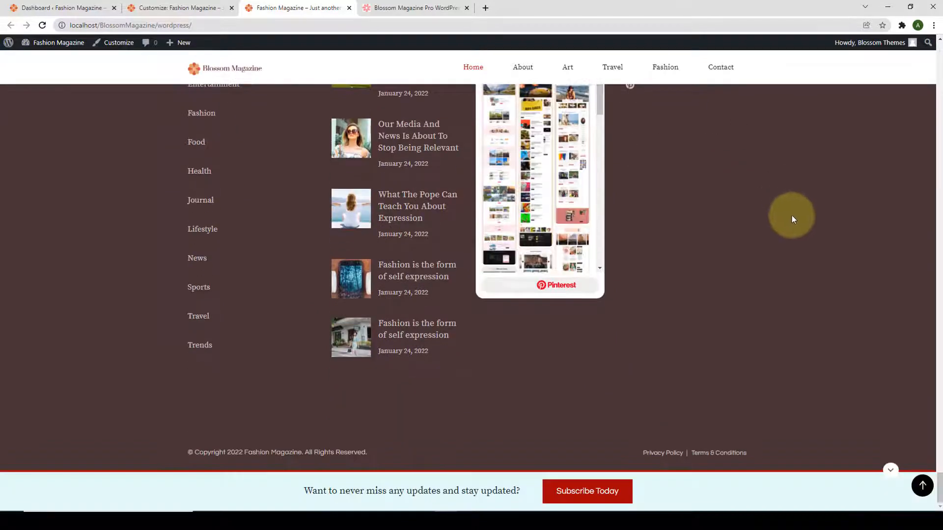
left_click(922, 485)
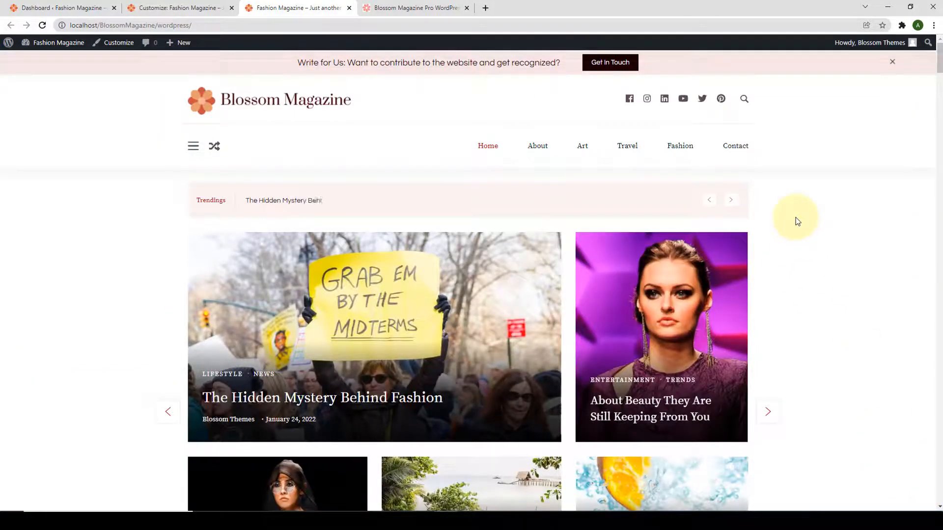